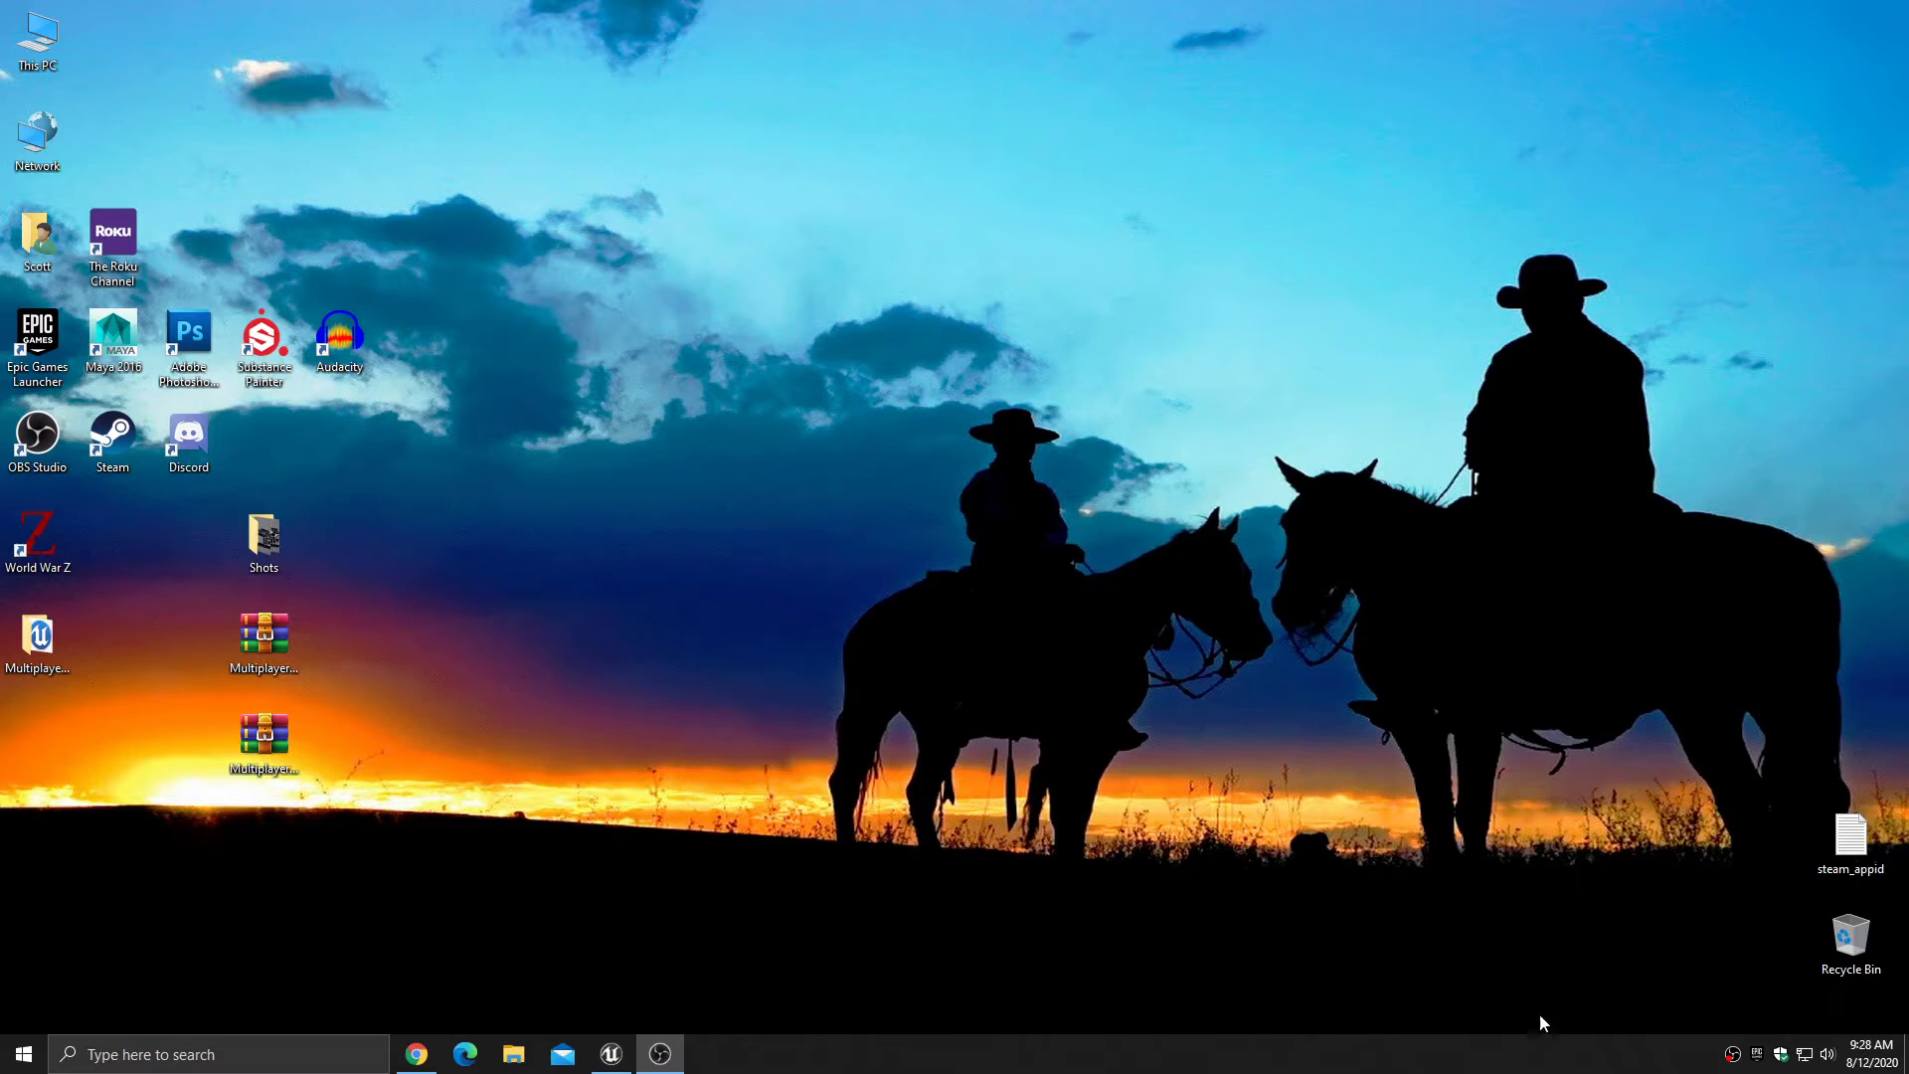
- Switch to the Unreal Engine Marketplace in Chrome and list the free products sorted by Oldest First
{"action": "left_click", "coordinate": [613, 1056]}
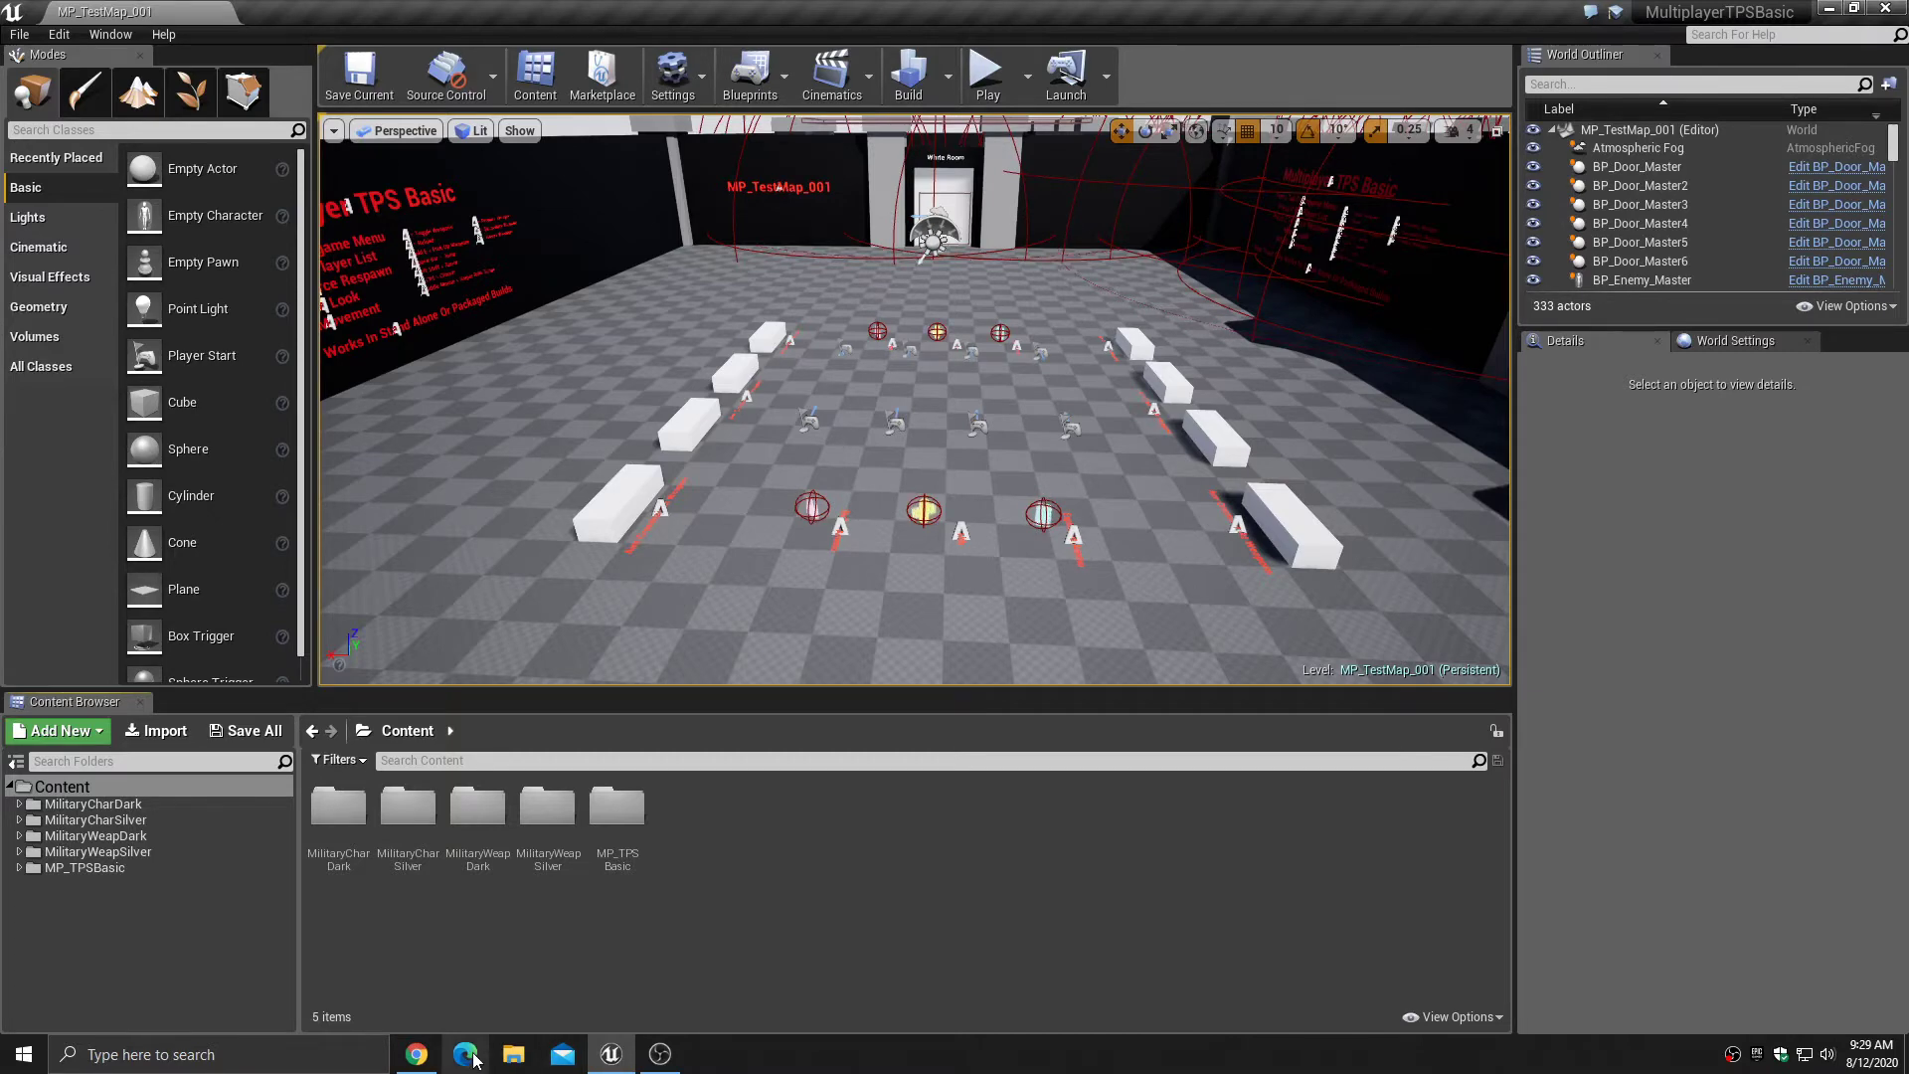
{"action": "left_click", "coordinate": [416, 1056]}
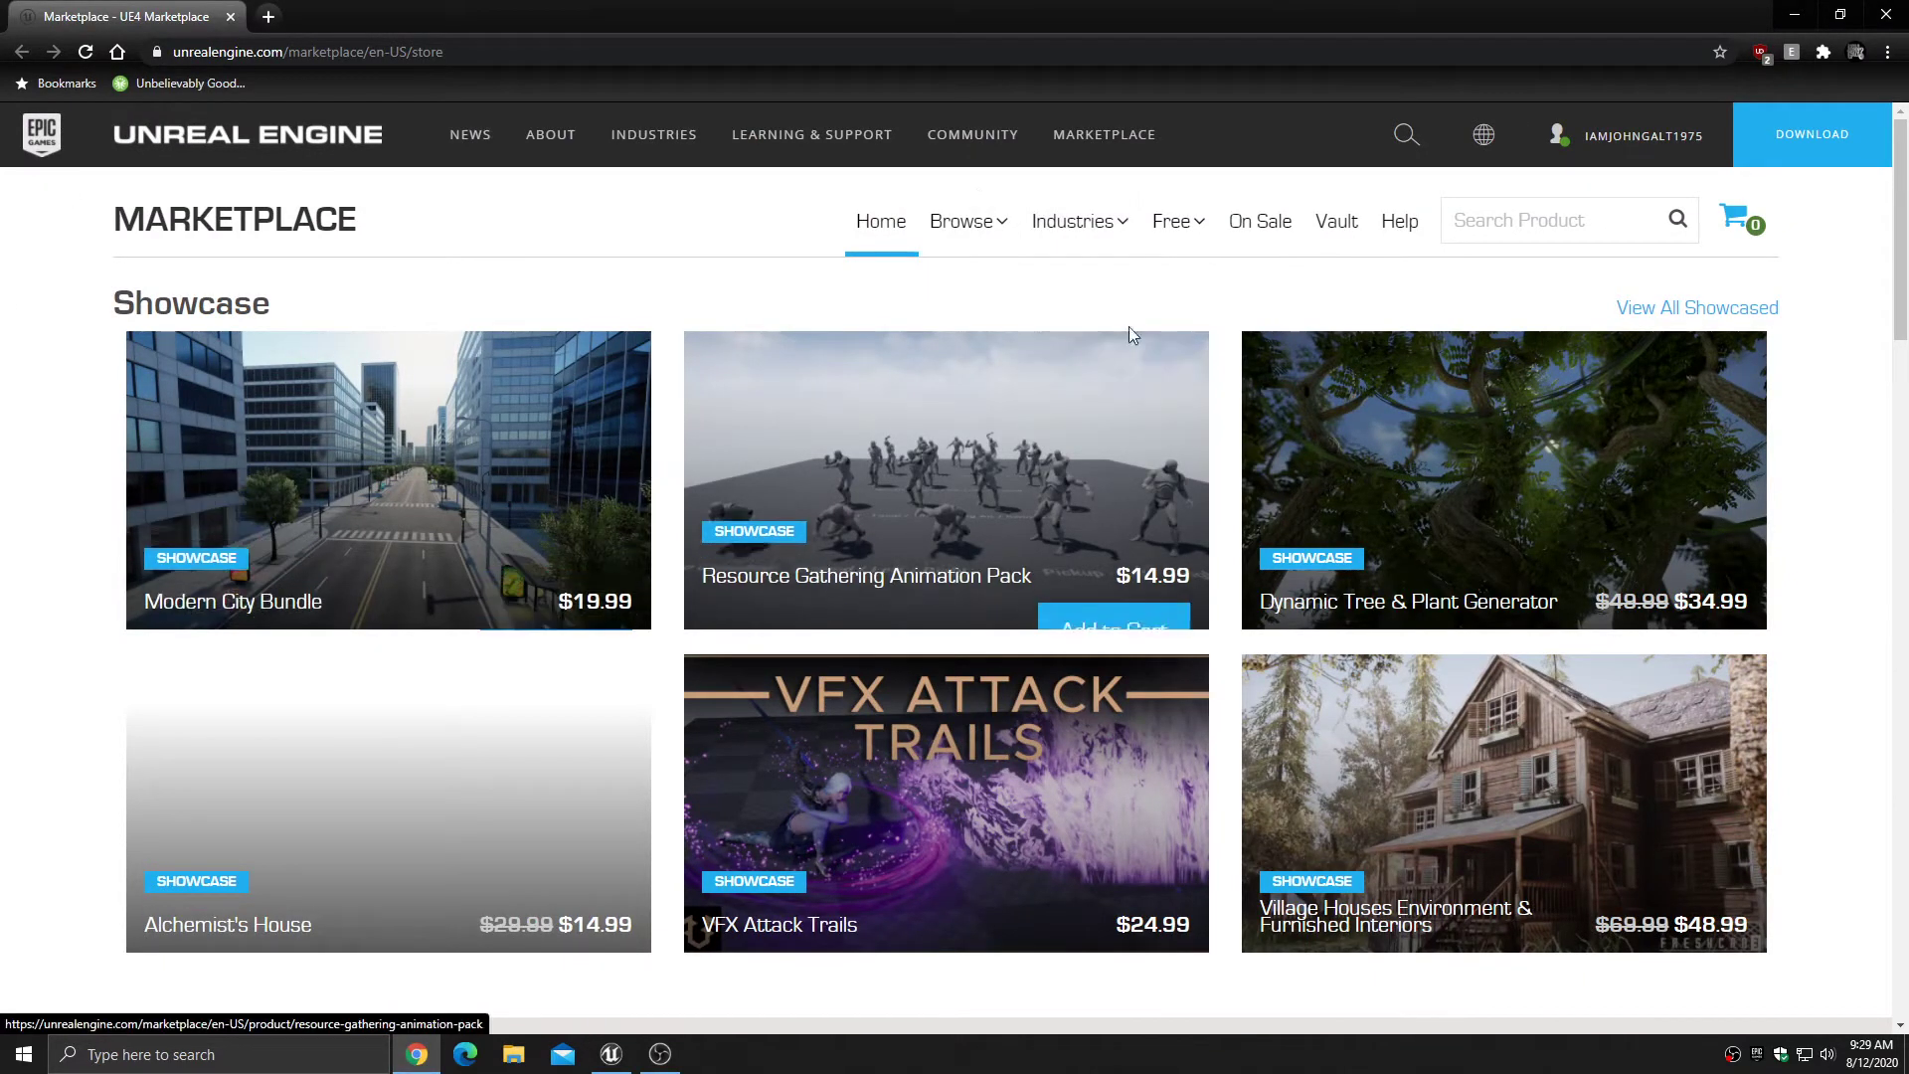
{"action": "mouse_move", "coordinate": [1182, 226]}
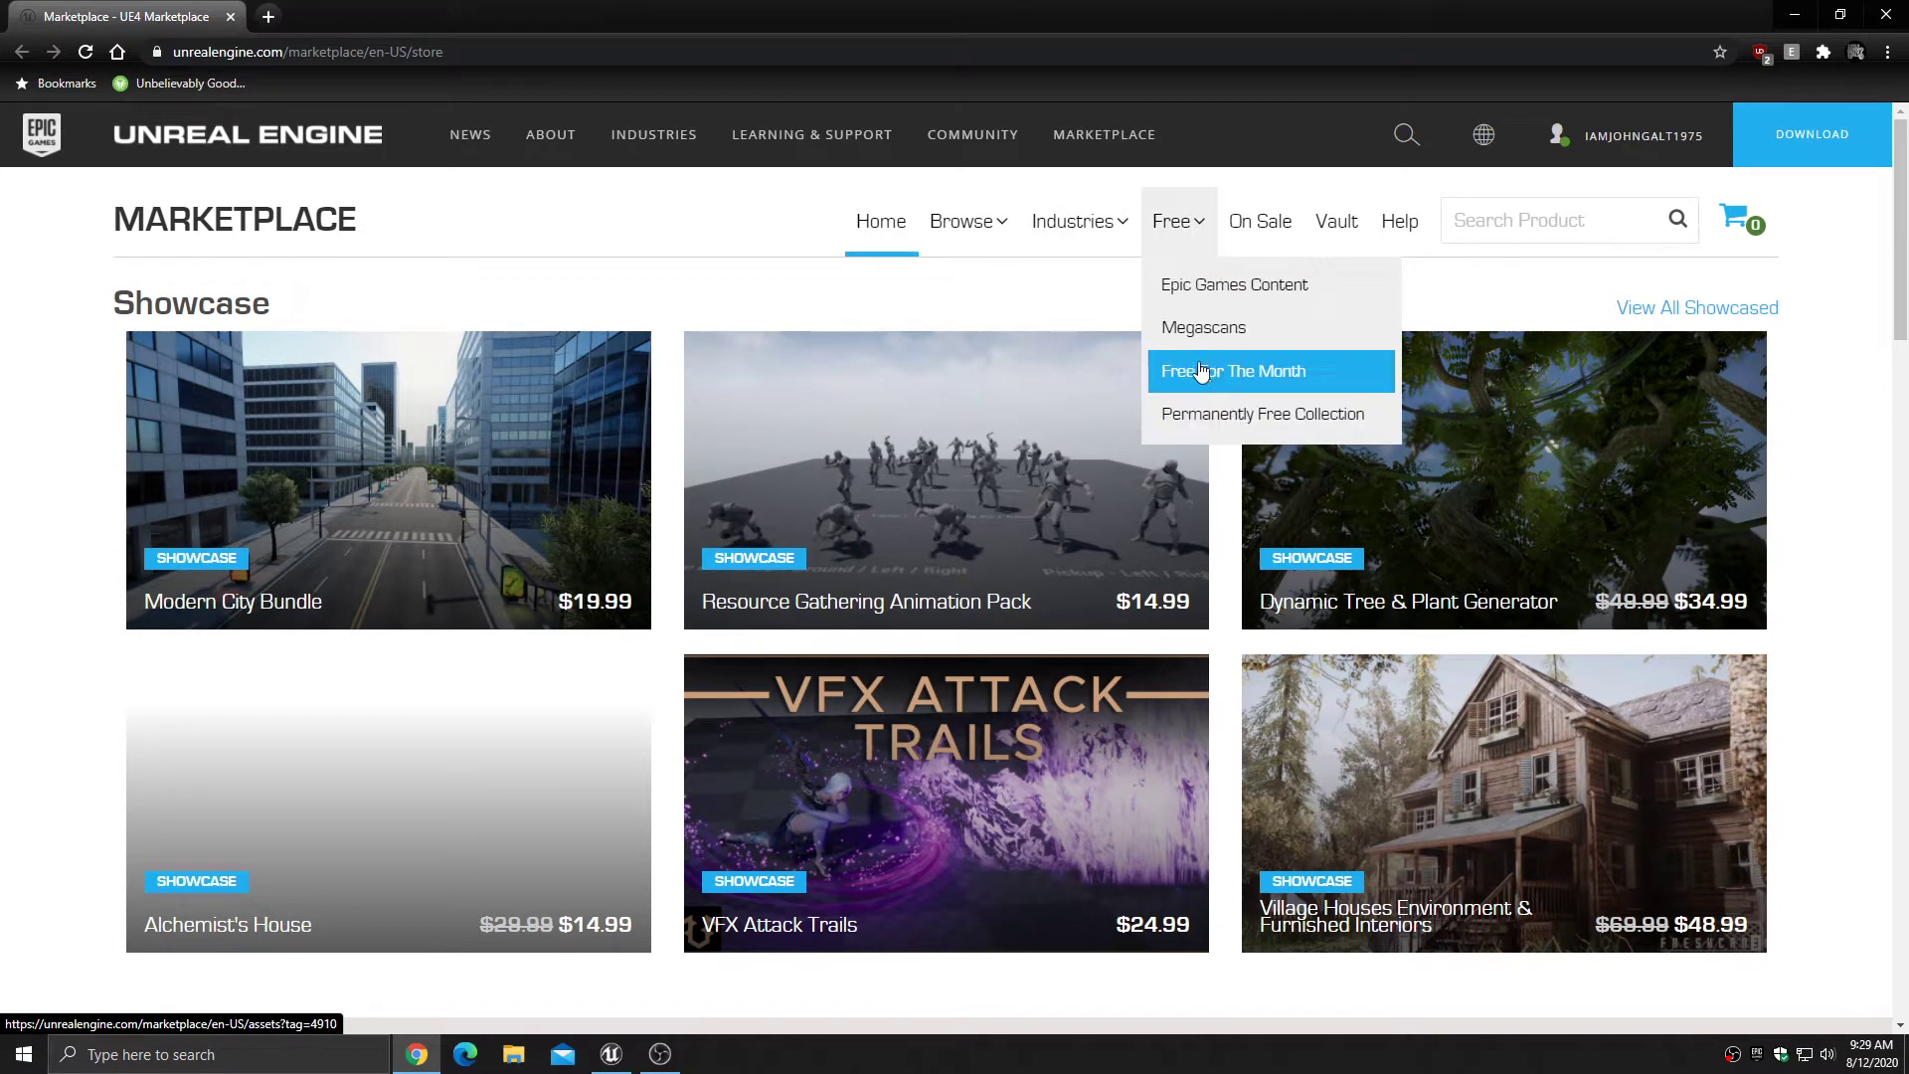
{"action": "left_click", "coordinate": [1172, 224]}
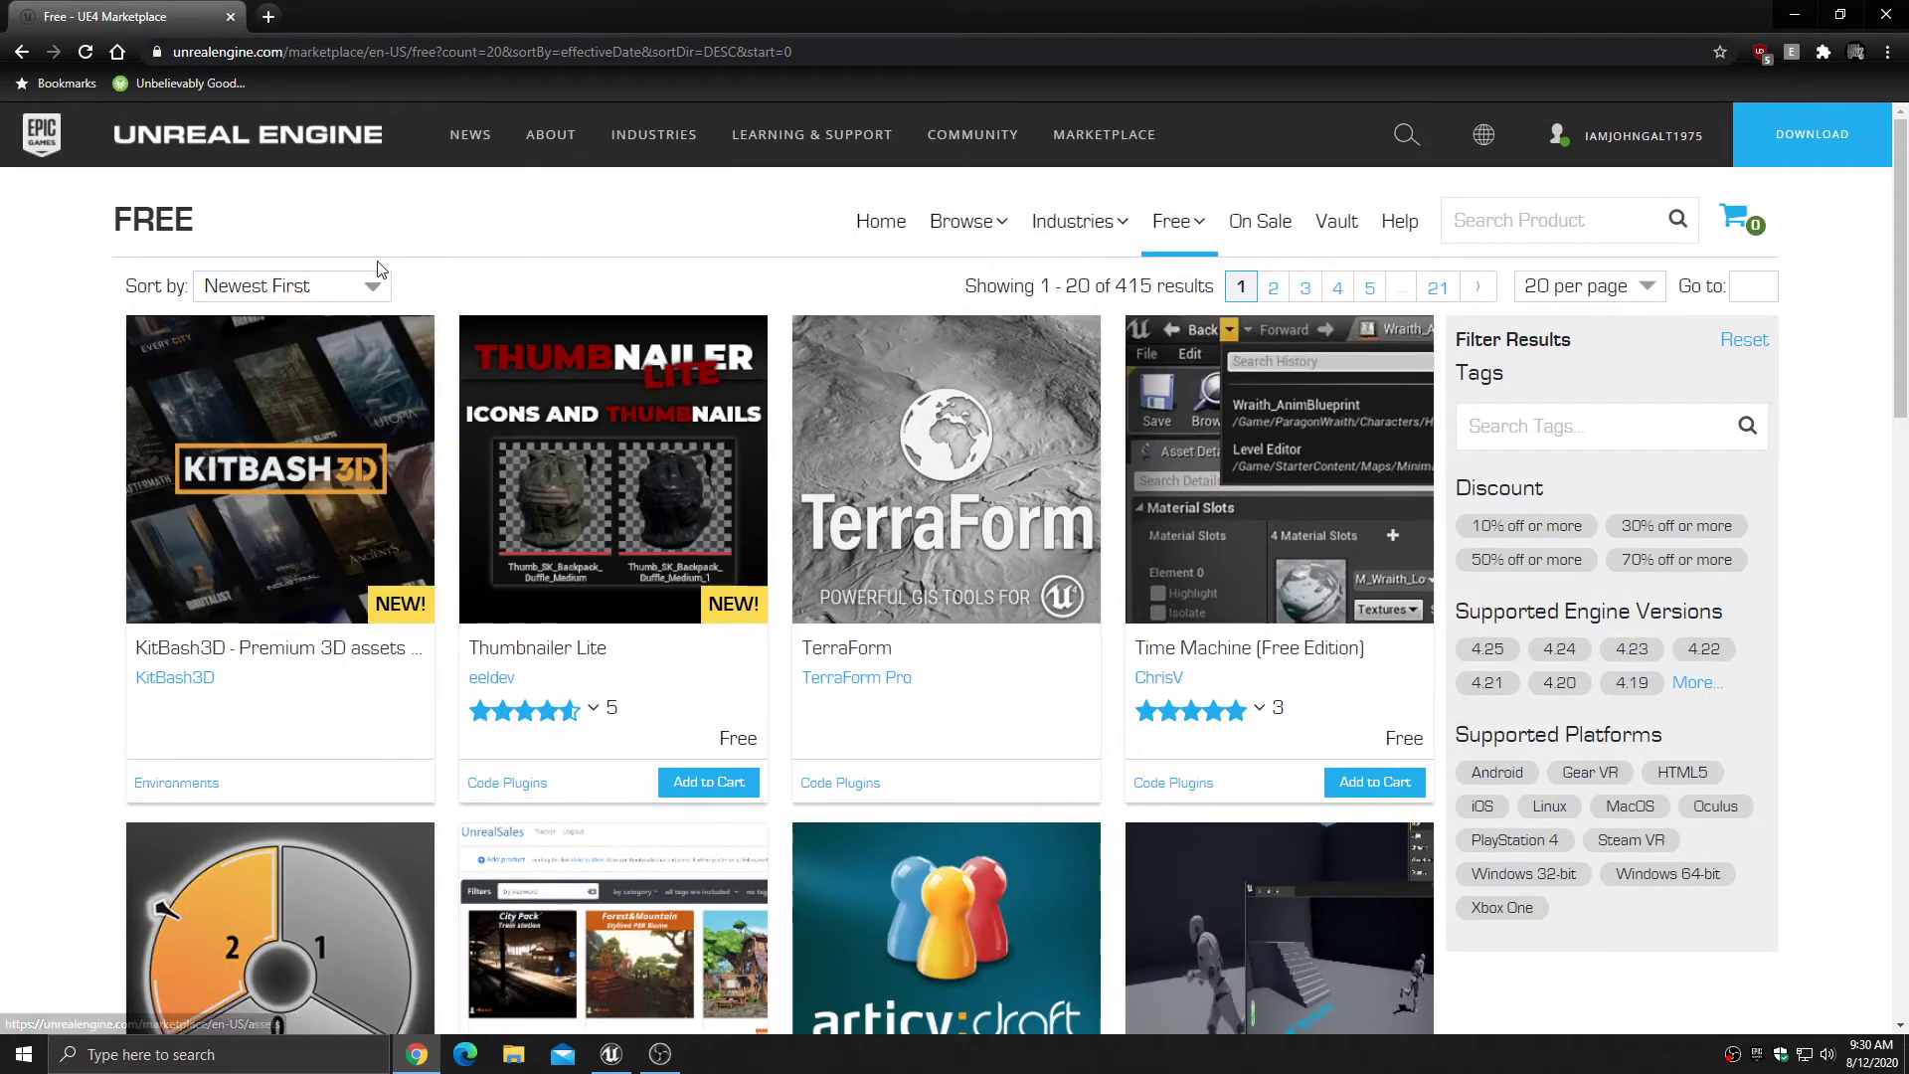
{"action": "left_click", "coordinate": [382, 295]}
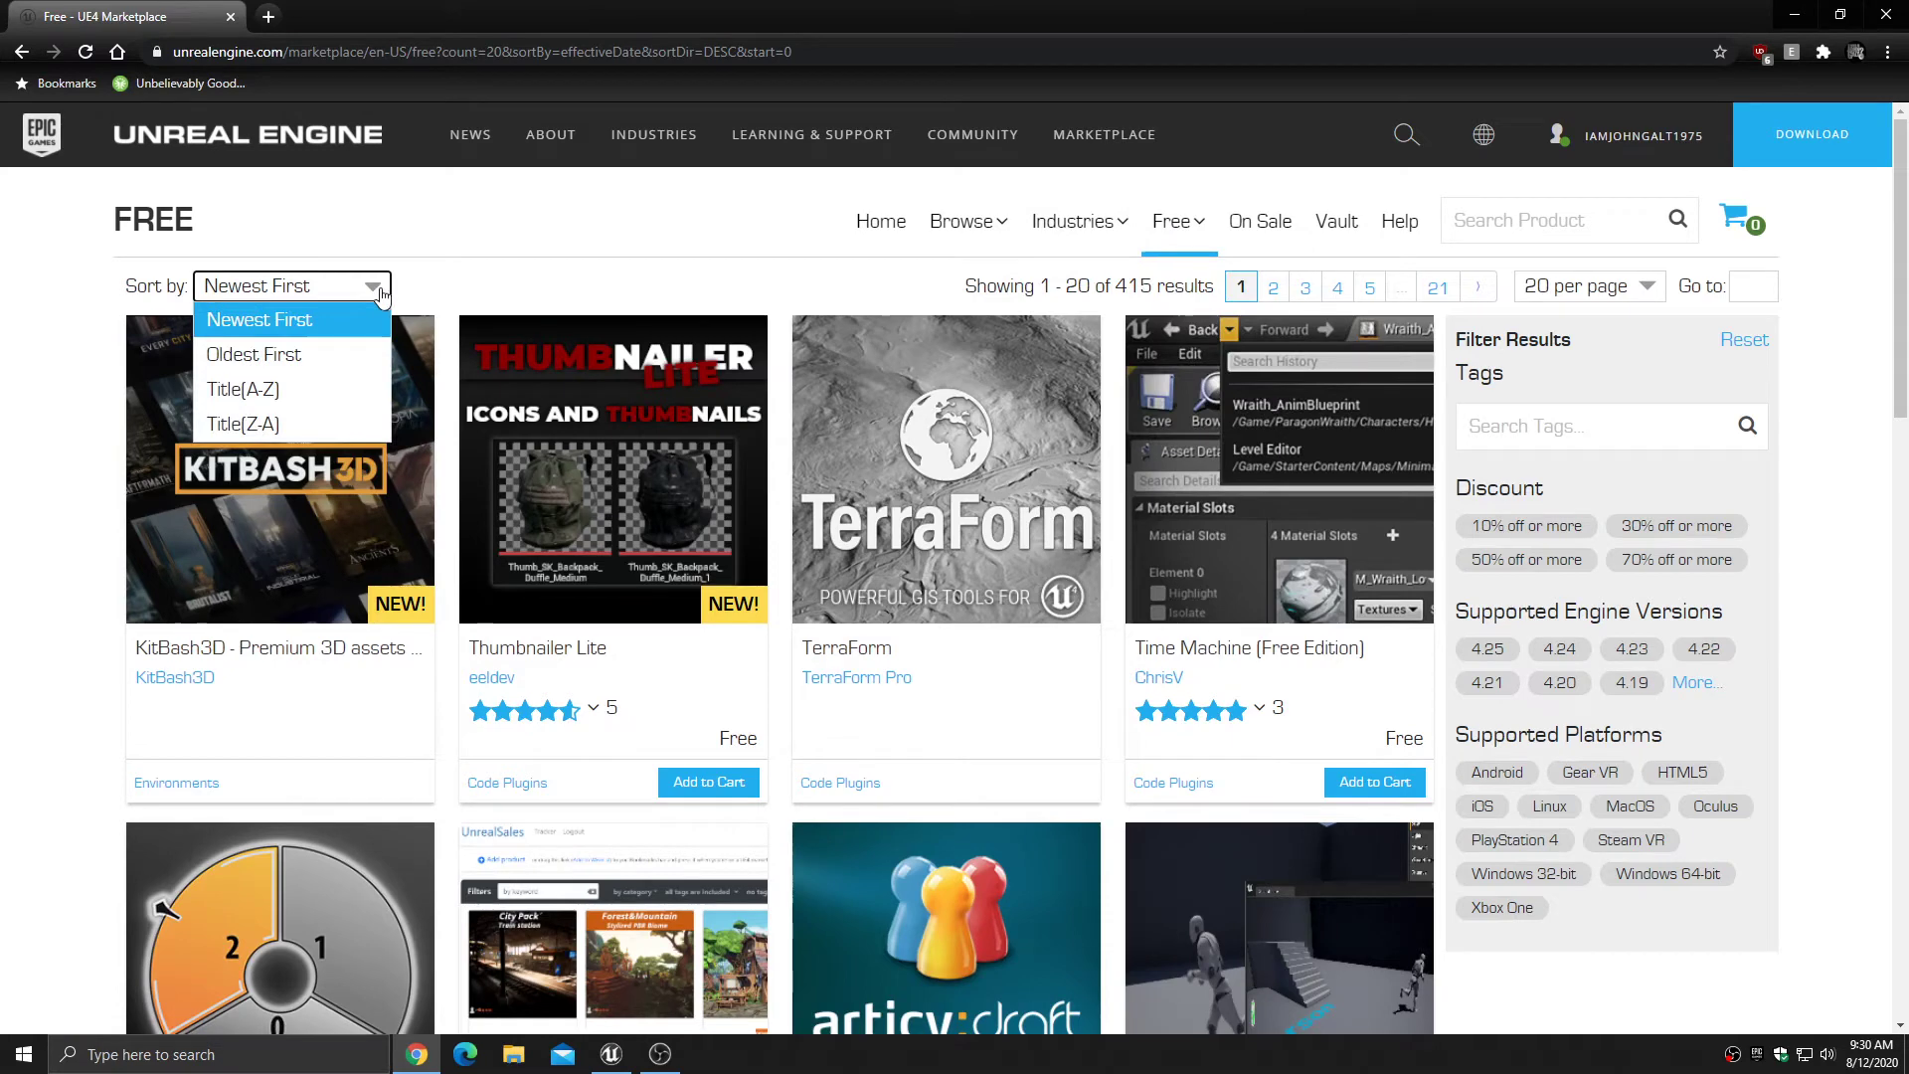
{"action": "left_click", "coordinate": [324, 358]}
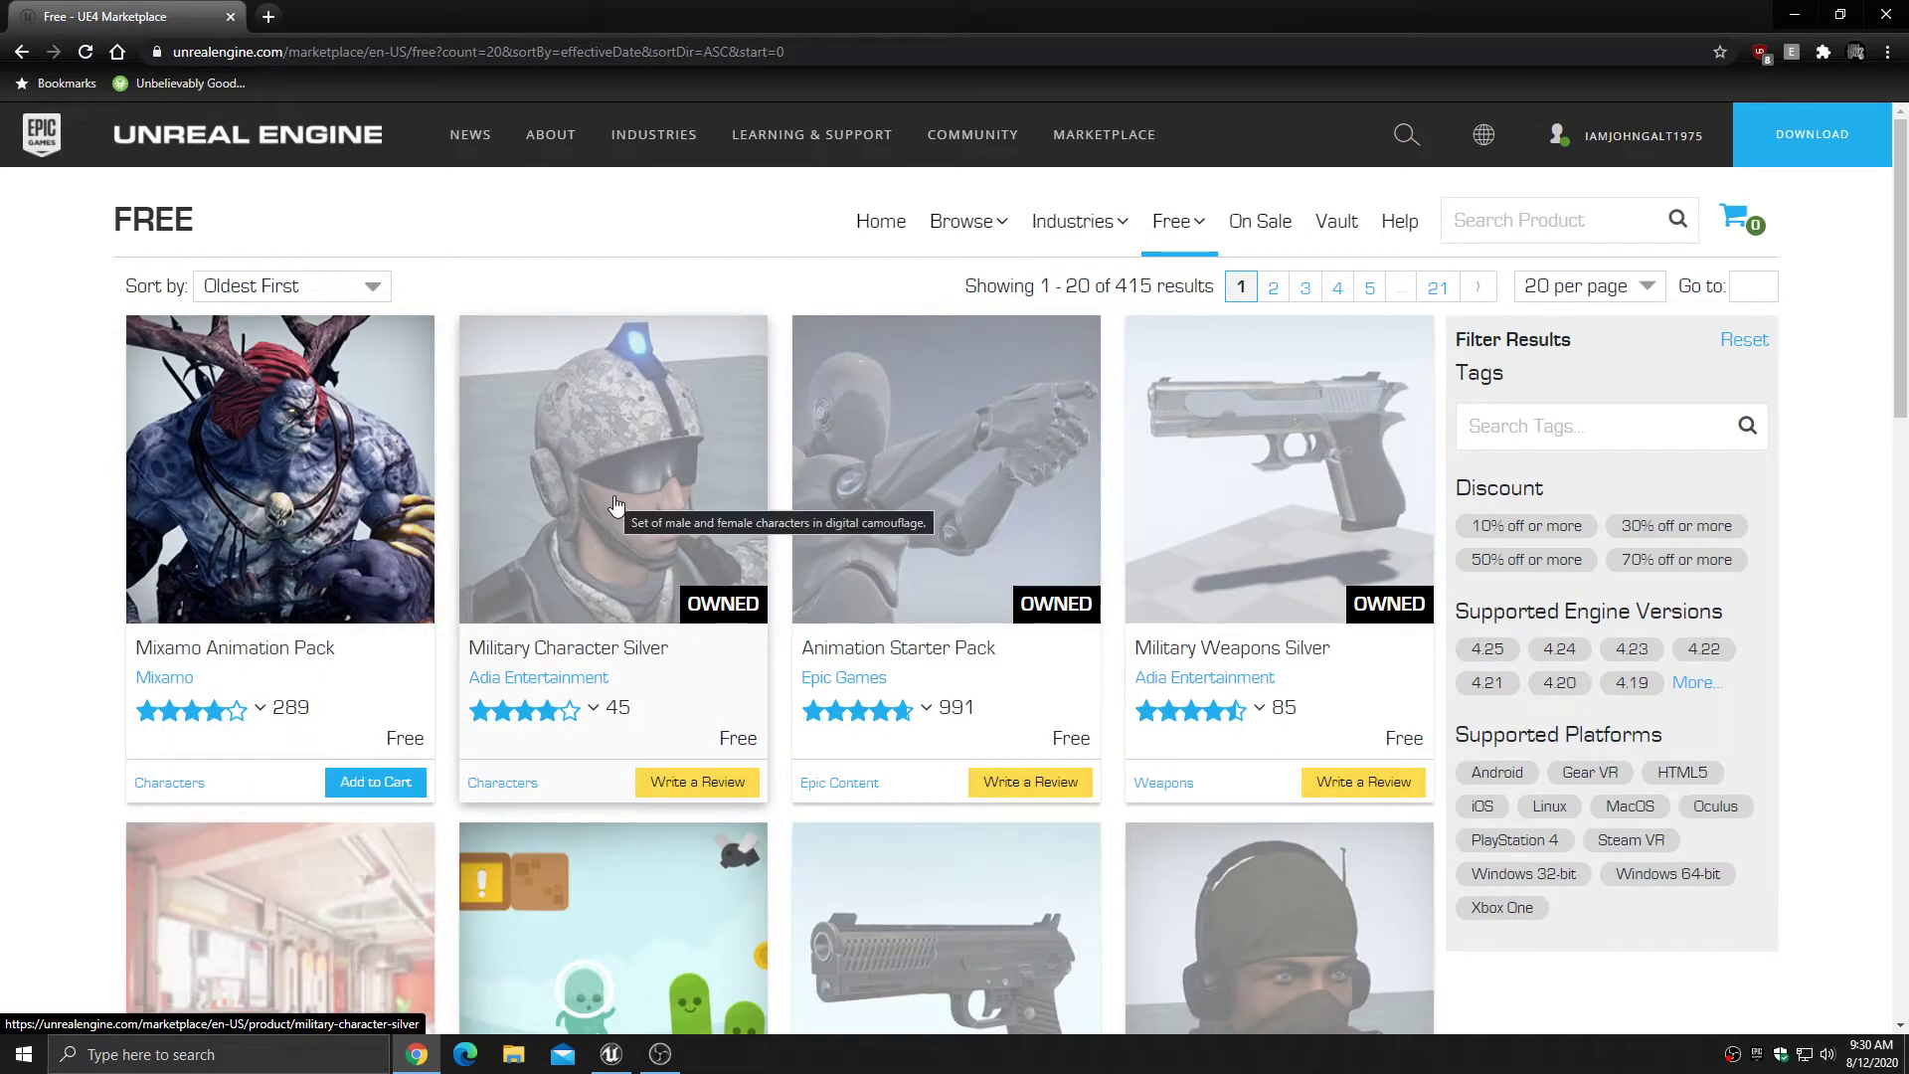
- Look over the free Military Character and Military Weapons packs in the Silver and Dark versions, and close the browser
{"action": "scroll", "coordinate": [1266, 484], "scroll_direction": "down", "scroll_amount": 2}
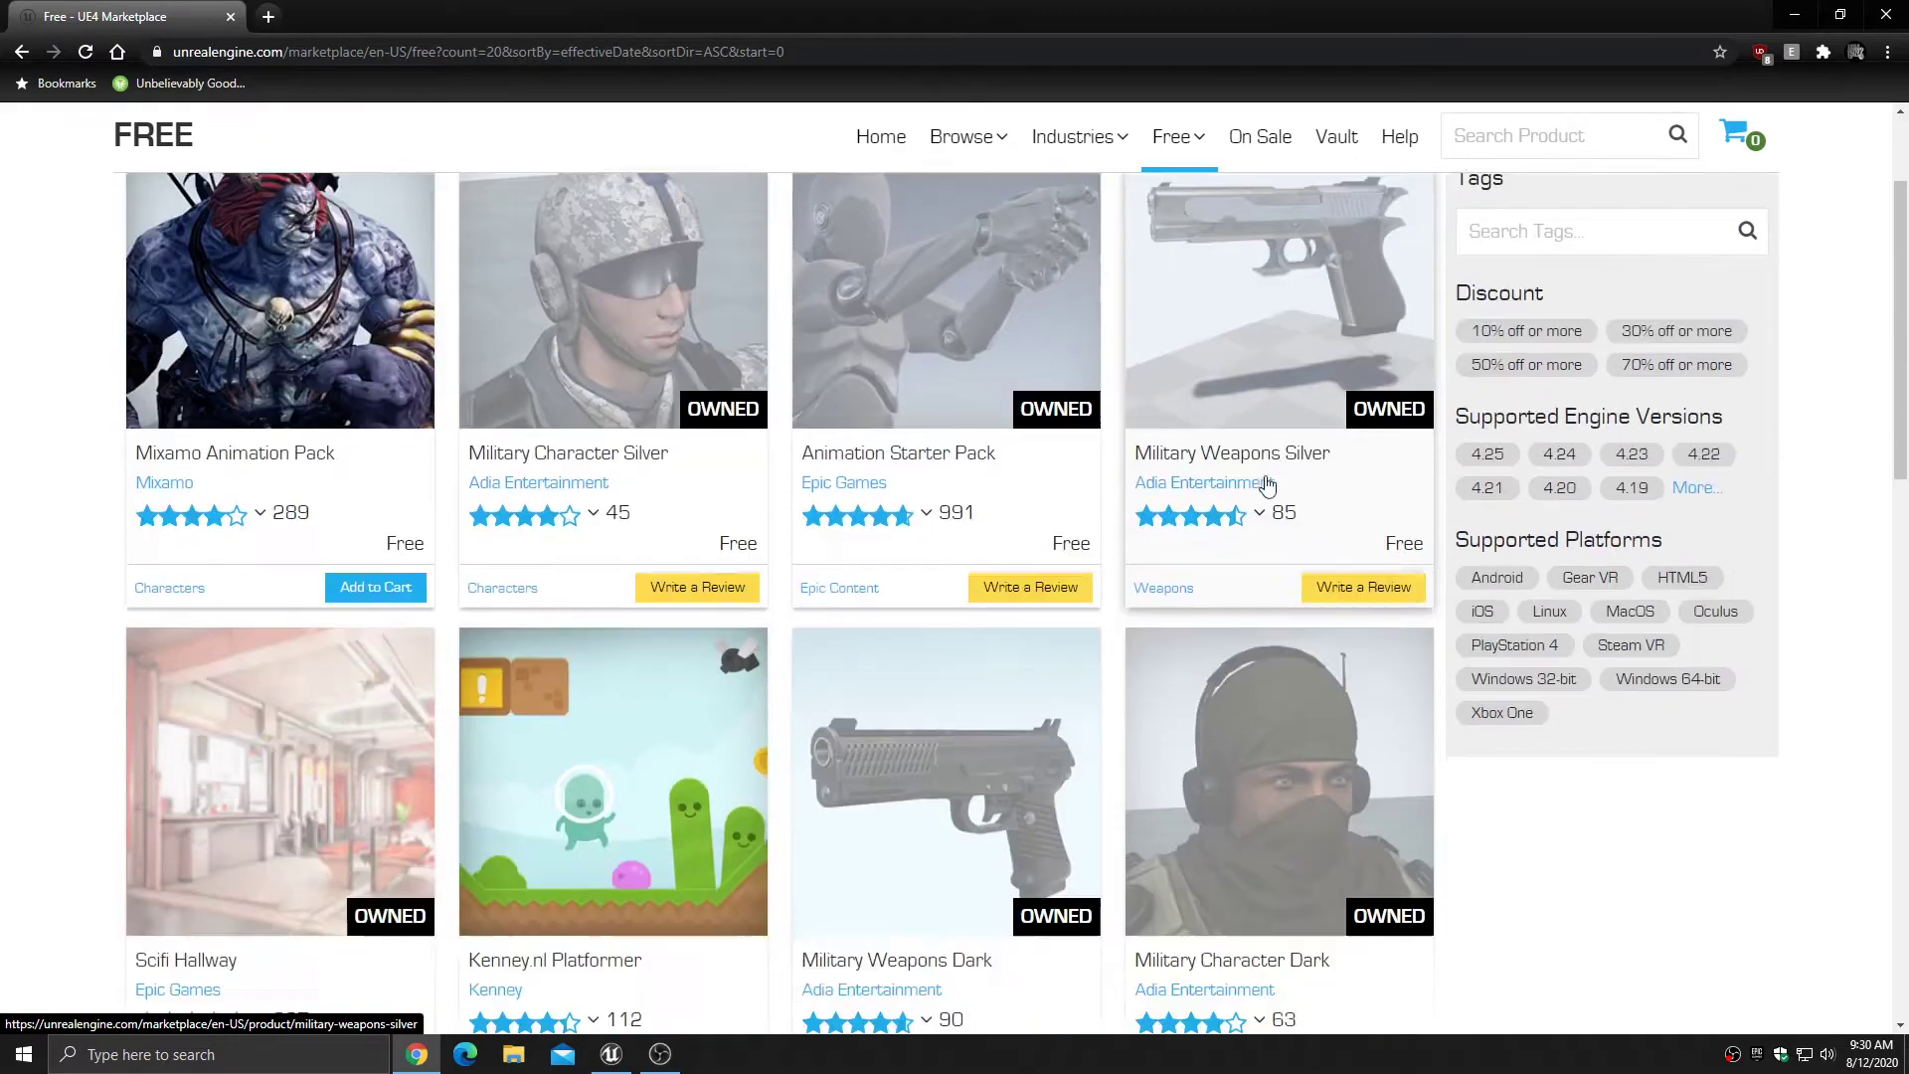
{"action": "scroll", "coordinate": [1267, 485], "scroll_direction": "down", "scroll_amount": 1}
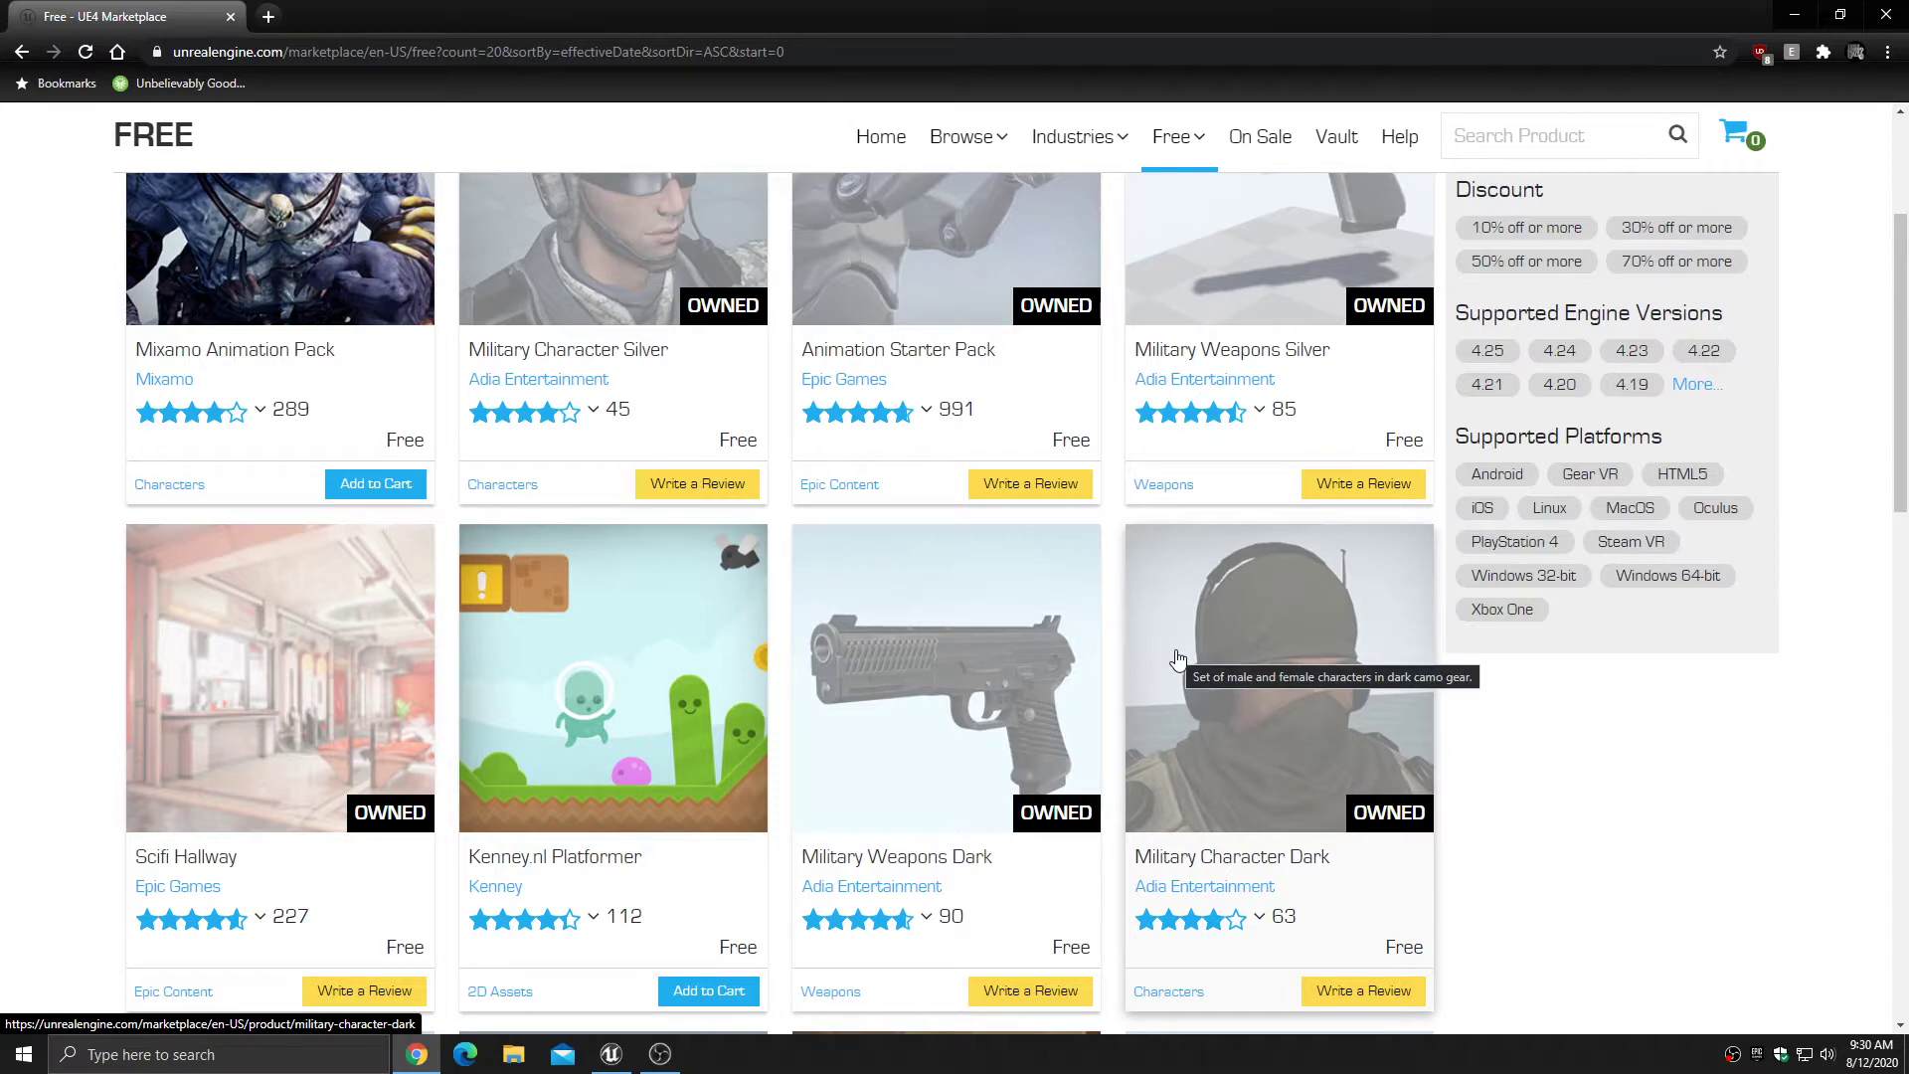
{"action": "scroll", "coordinate": [1178, 658], "scroll_direction": "up", "scroll_amount": 3}
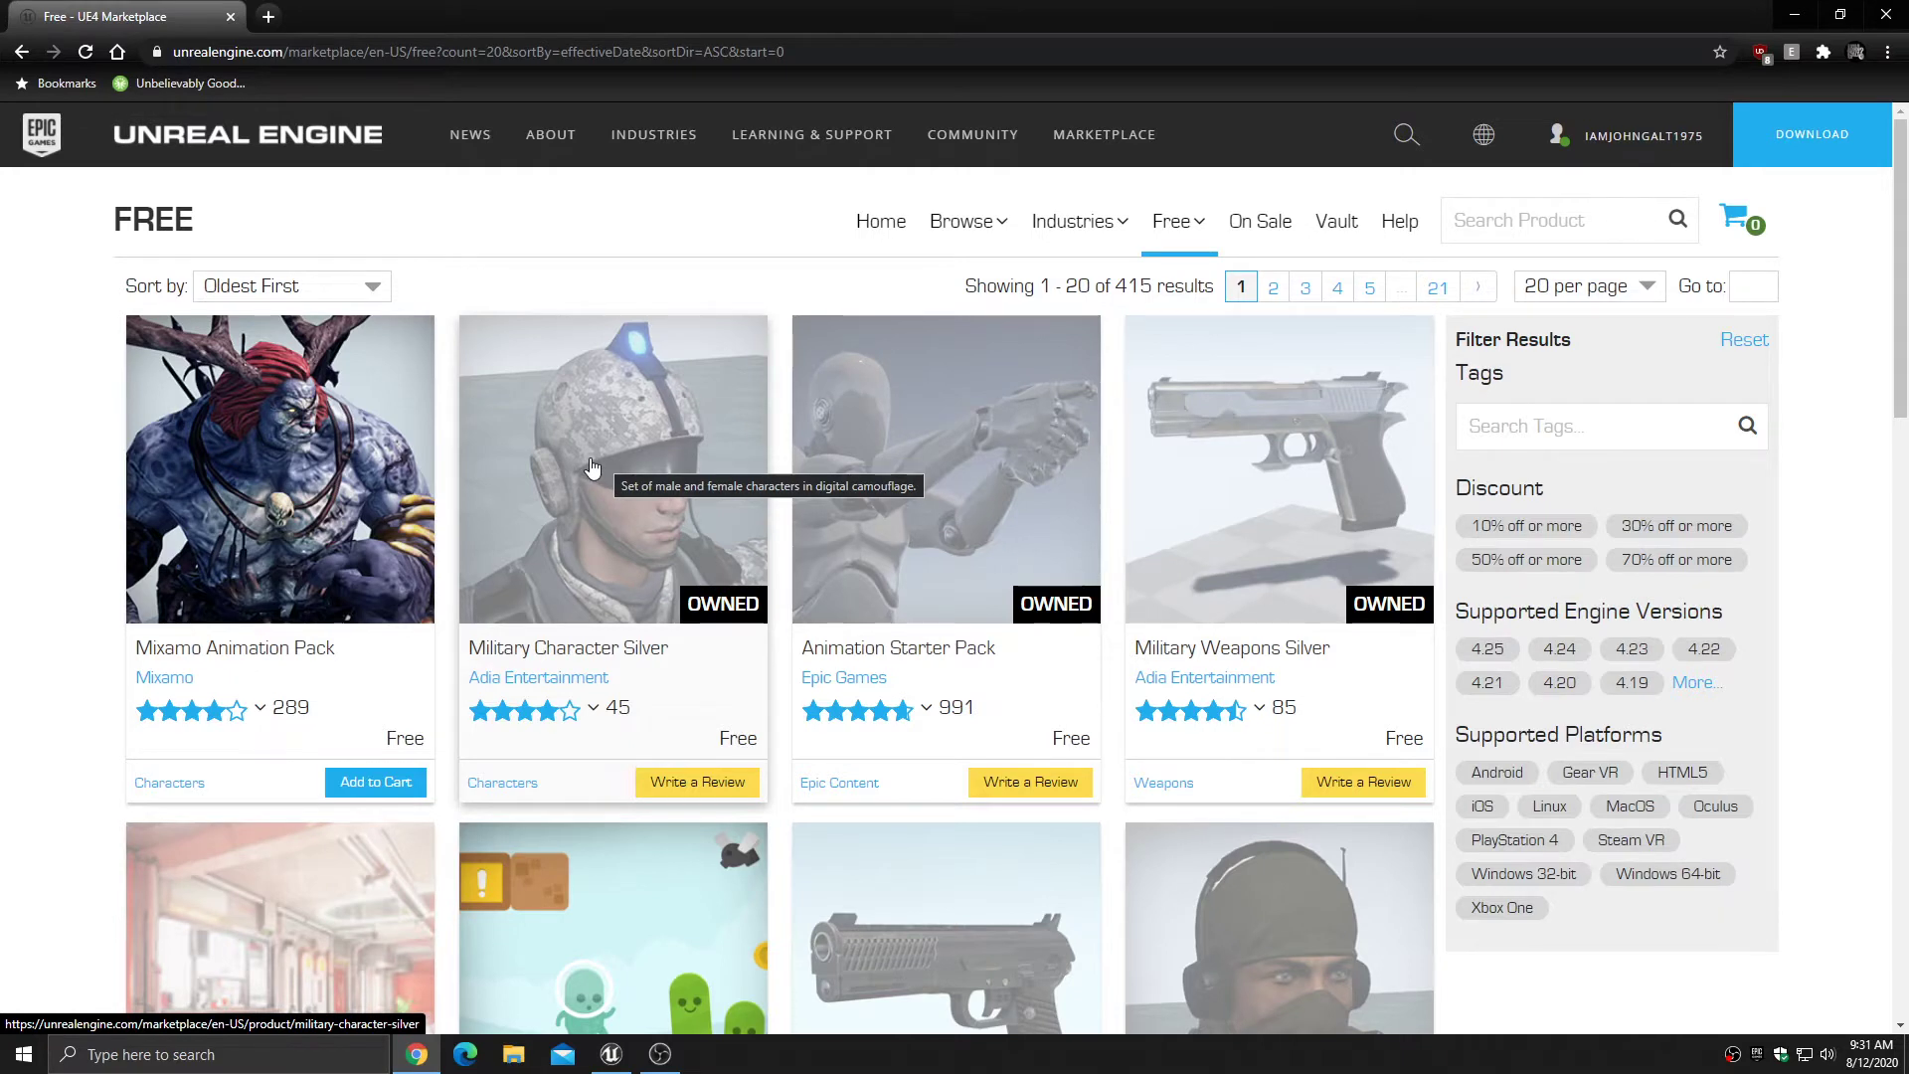
{"action": "mouse_move", "coordinate": [1707, 130]}
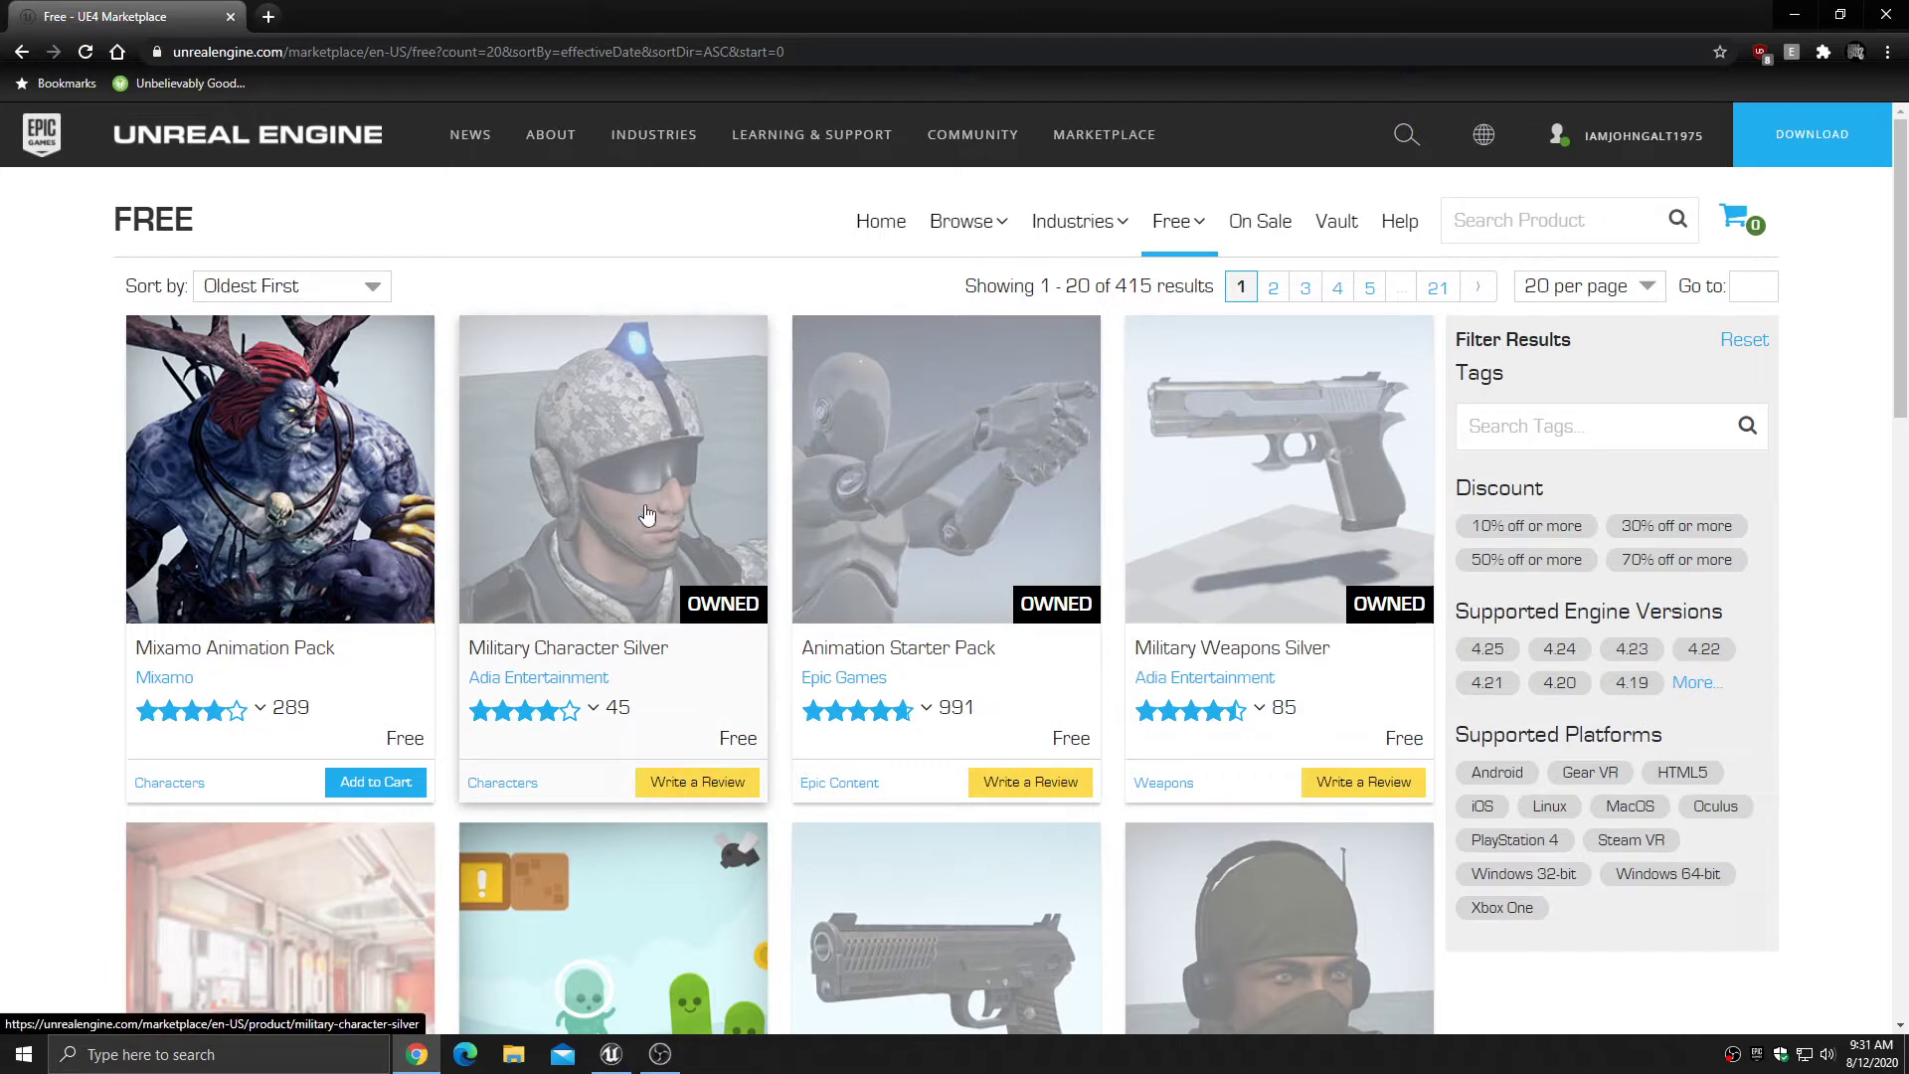
{"action": "left_click", "coordinate": [1887, 13]}
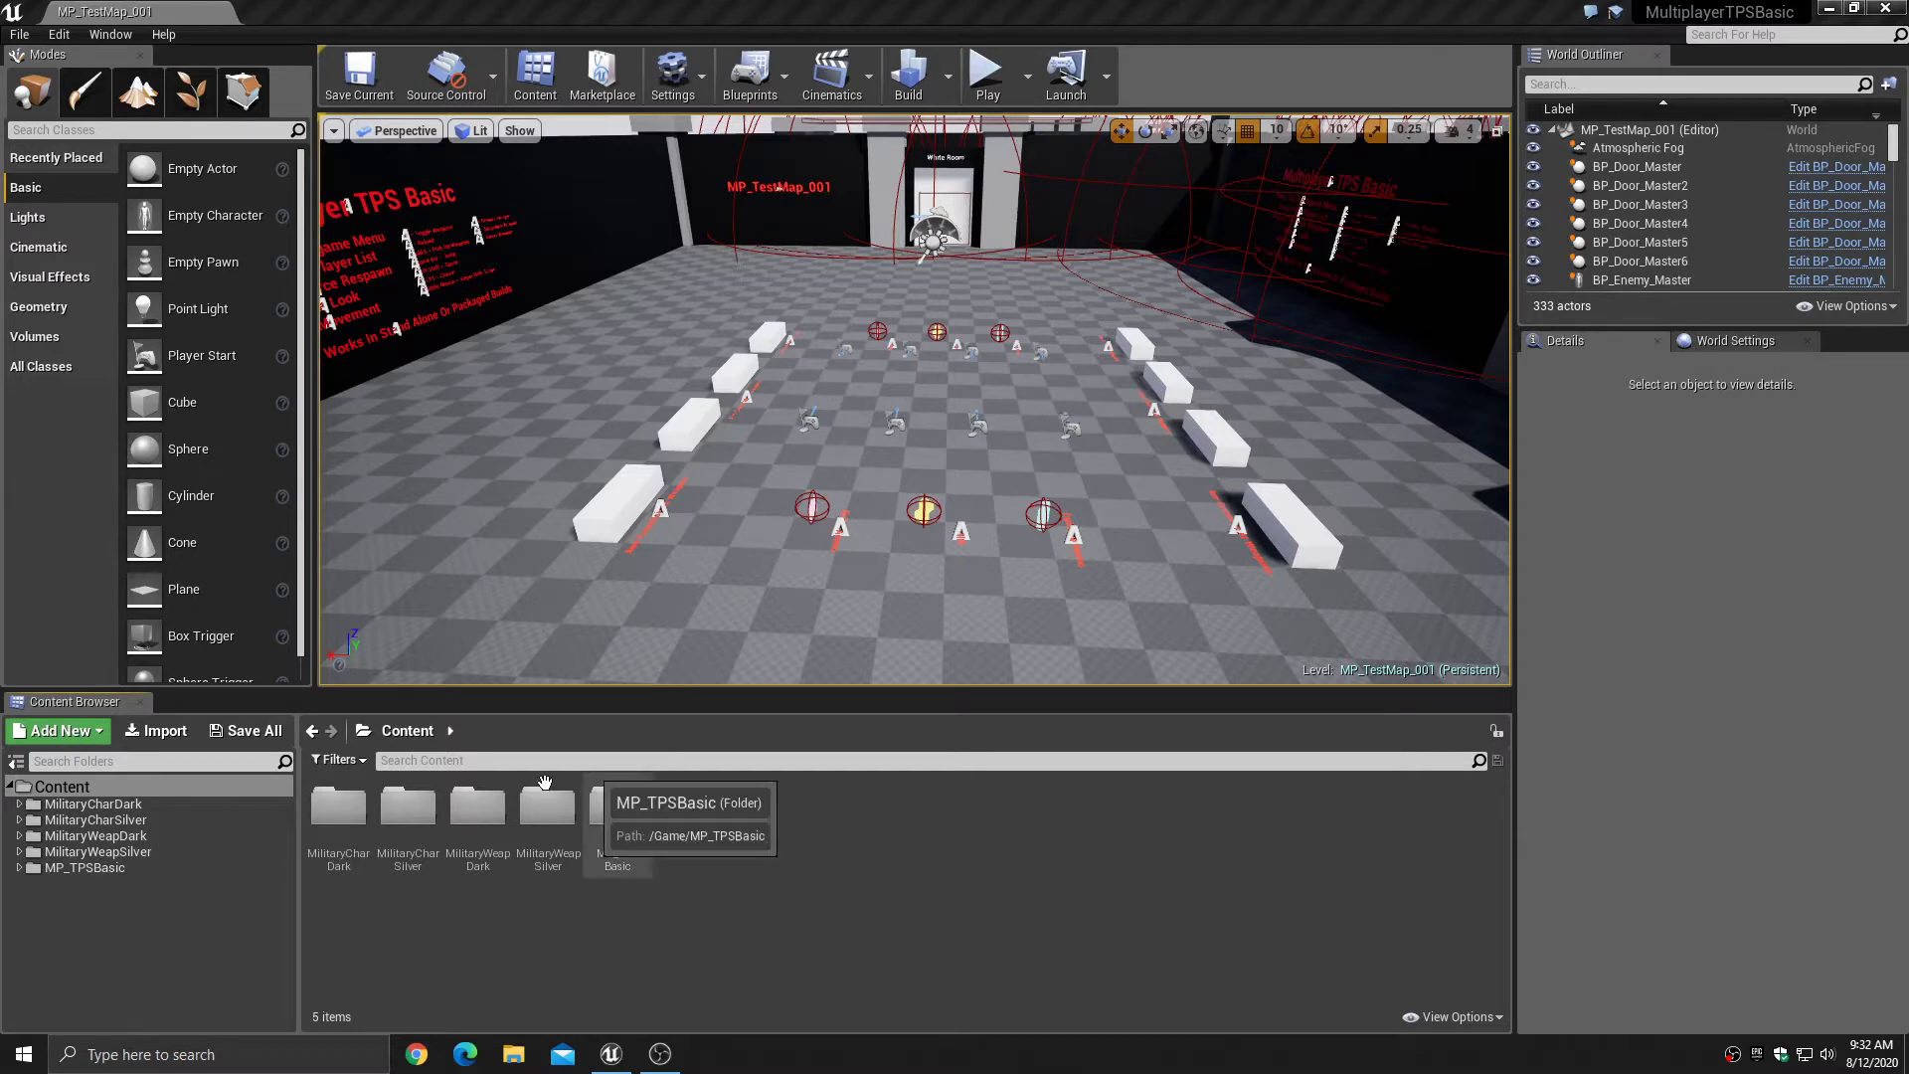
- Examine the subfolders of MP_TPSBasic and its Characters folder in the project content, and collapse the folder tree again
{"action": "left_click", "coordinate": [20, 869]}
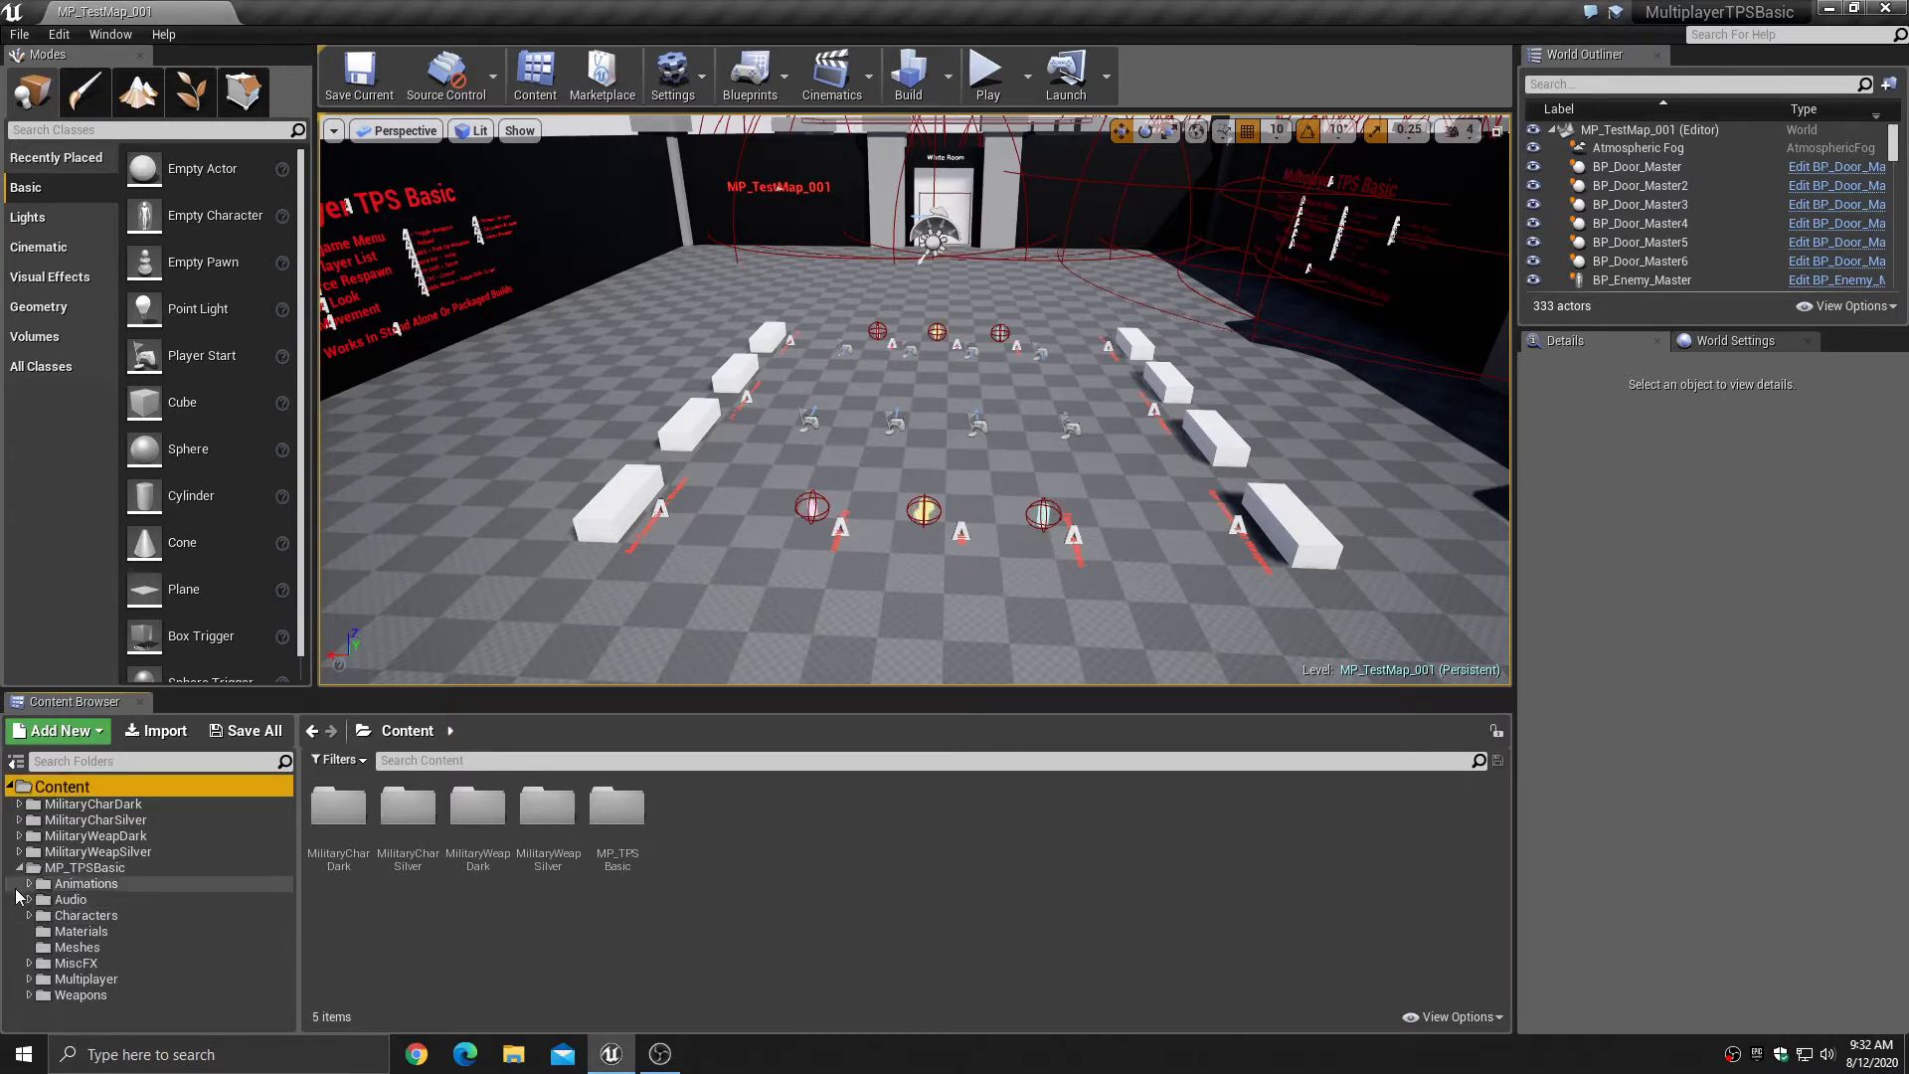
{"action": "left_click", "coordinate": [20, 870]}
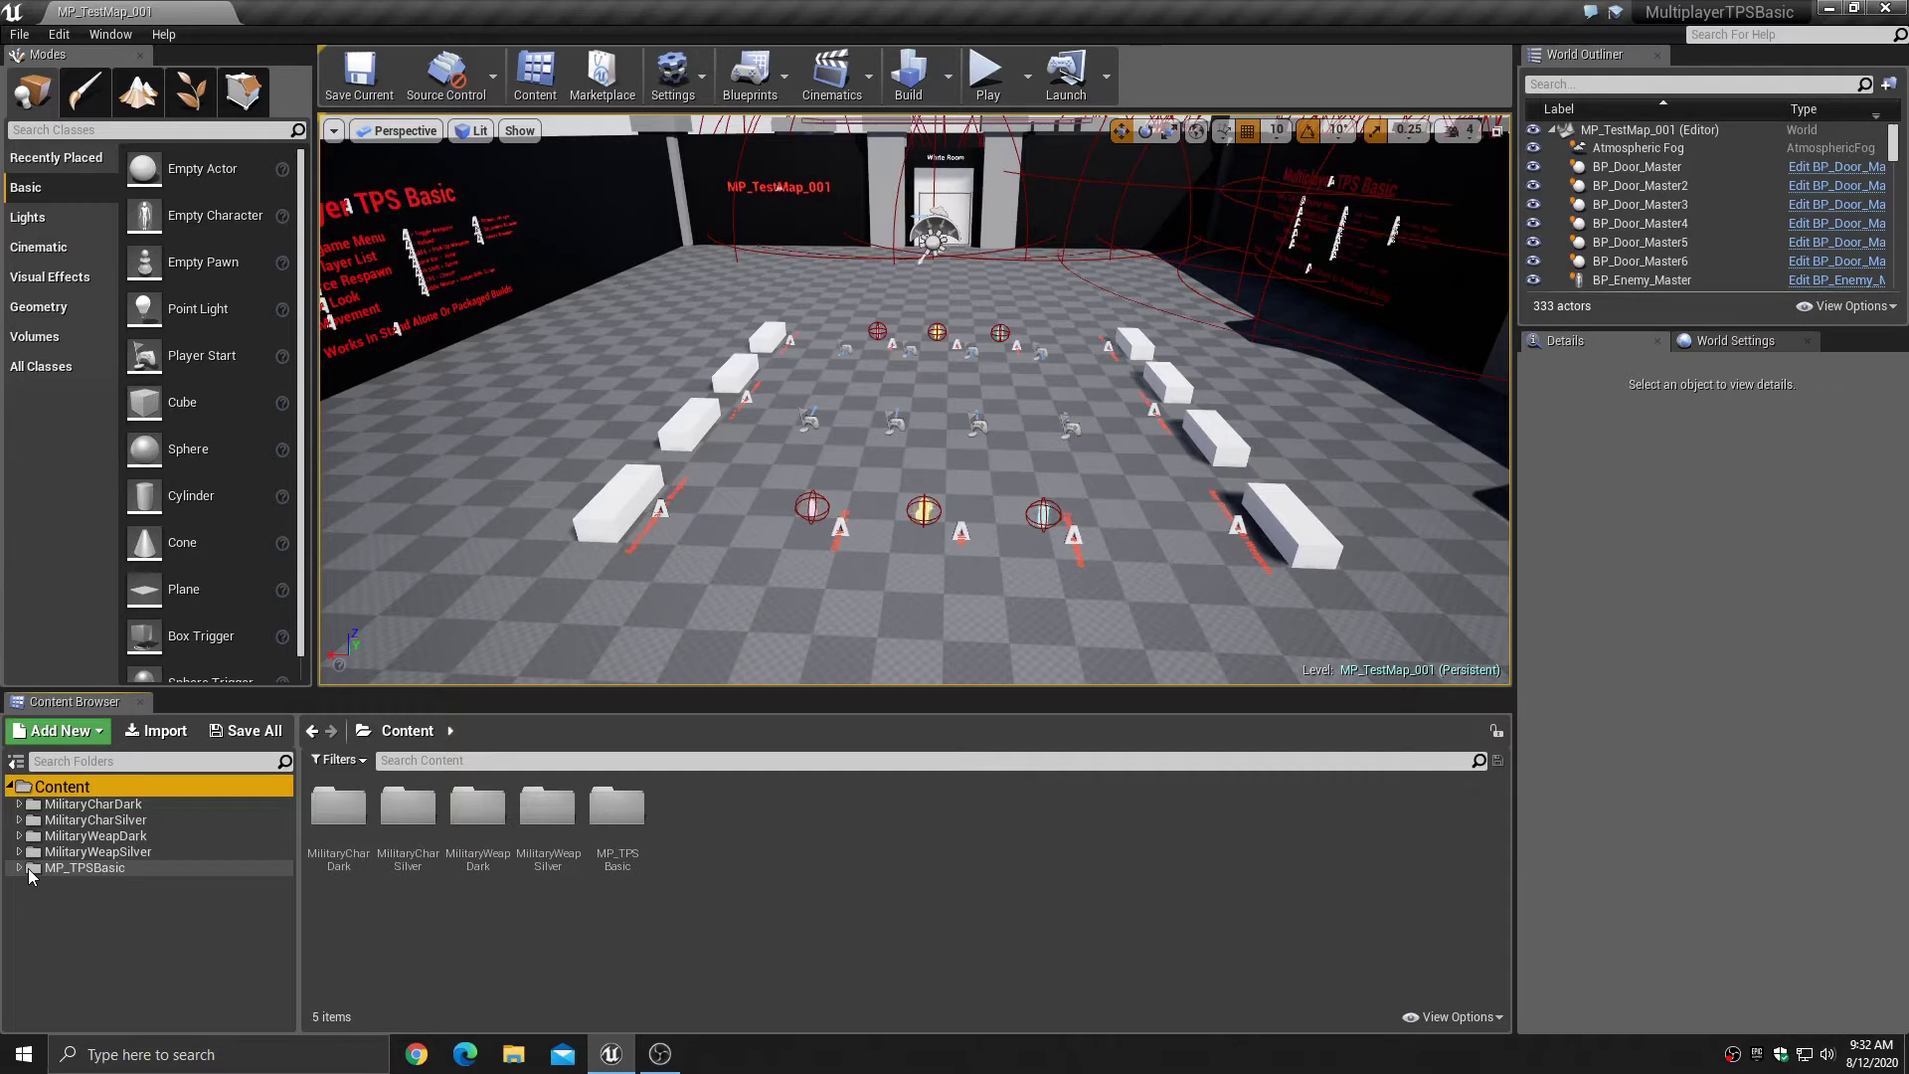
{"action": "left_click", "coordinate": [21, 870]}
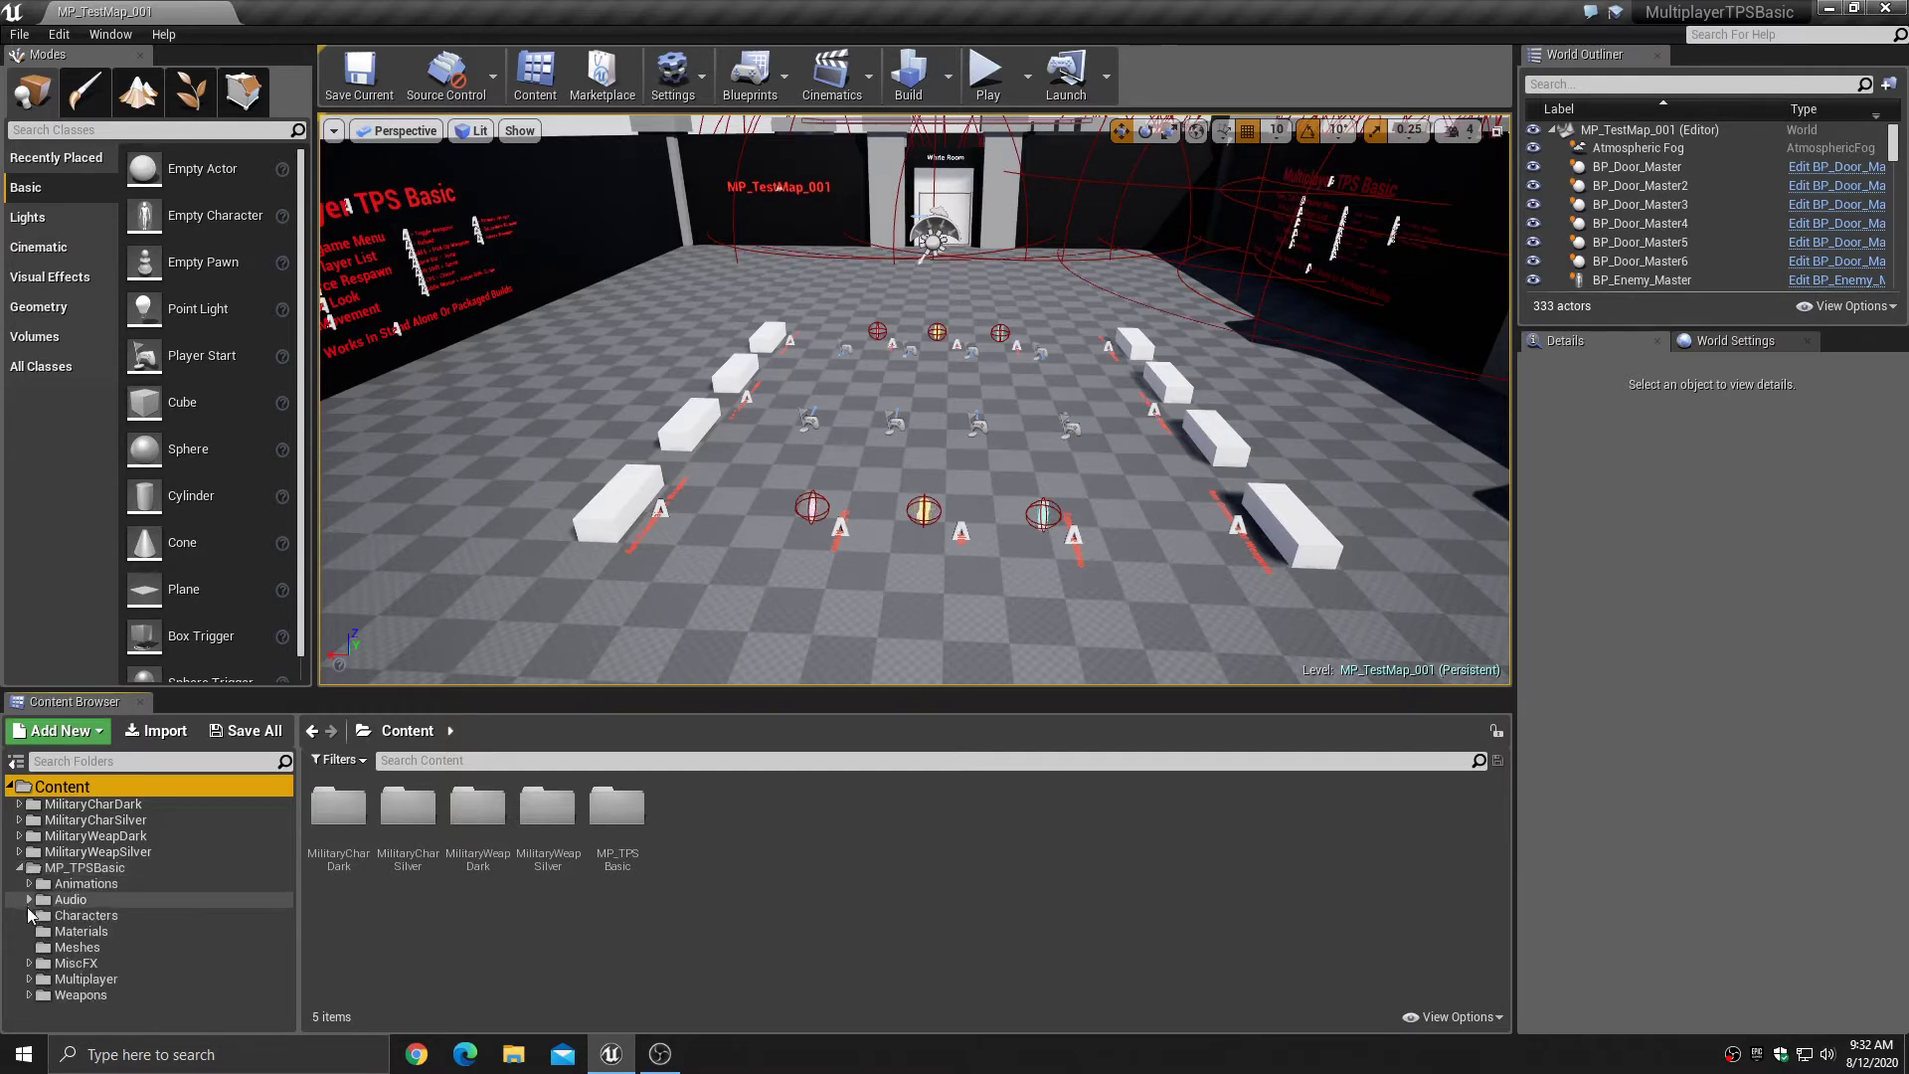
{"action": "left_click", "coordinate": [27, 917]}
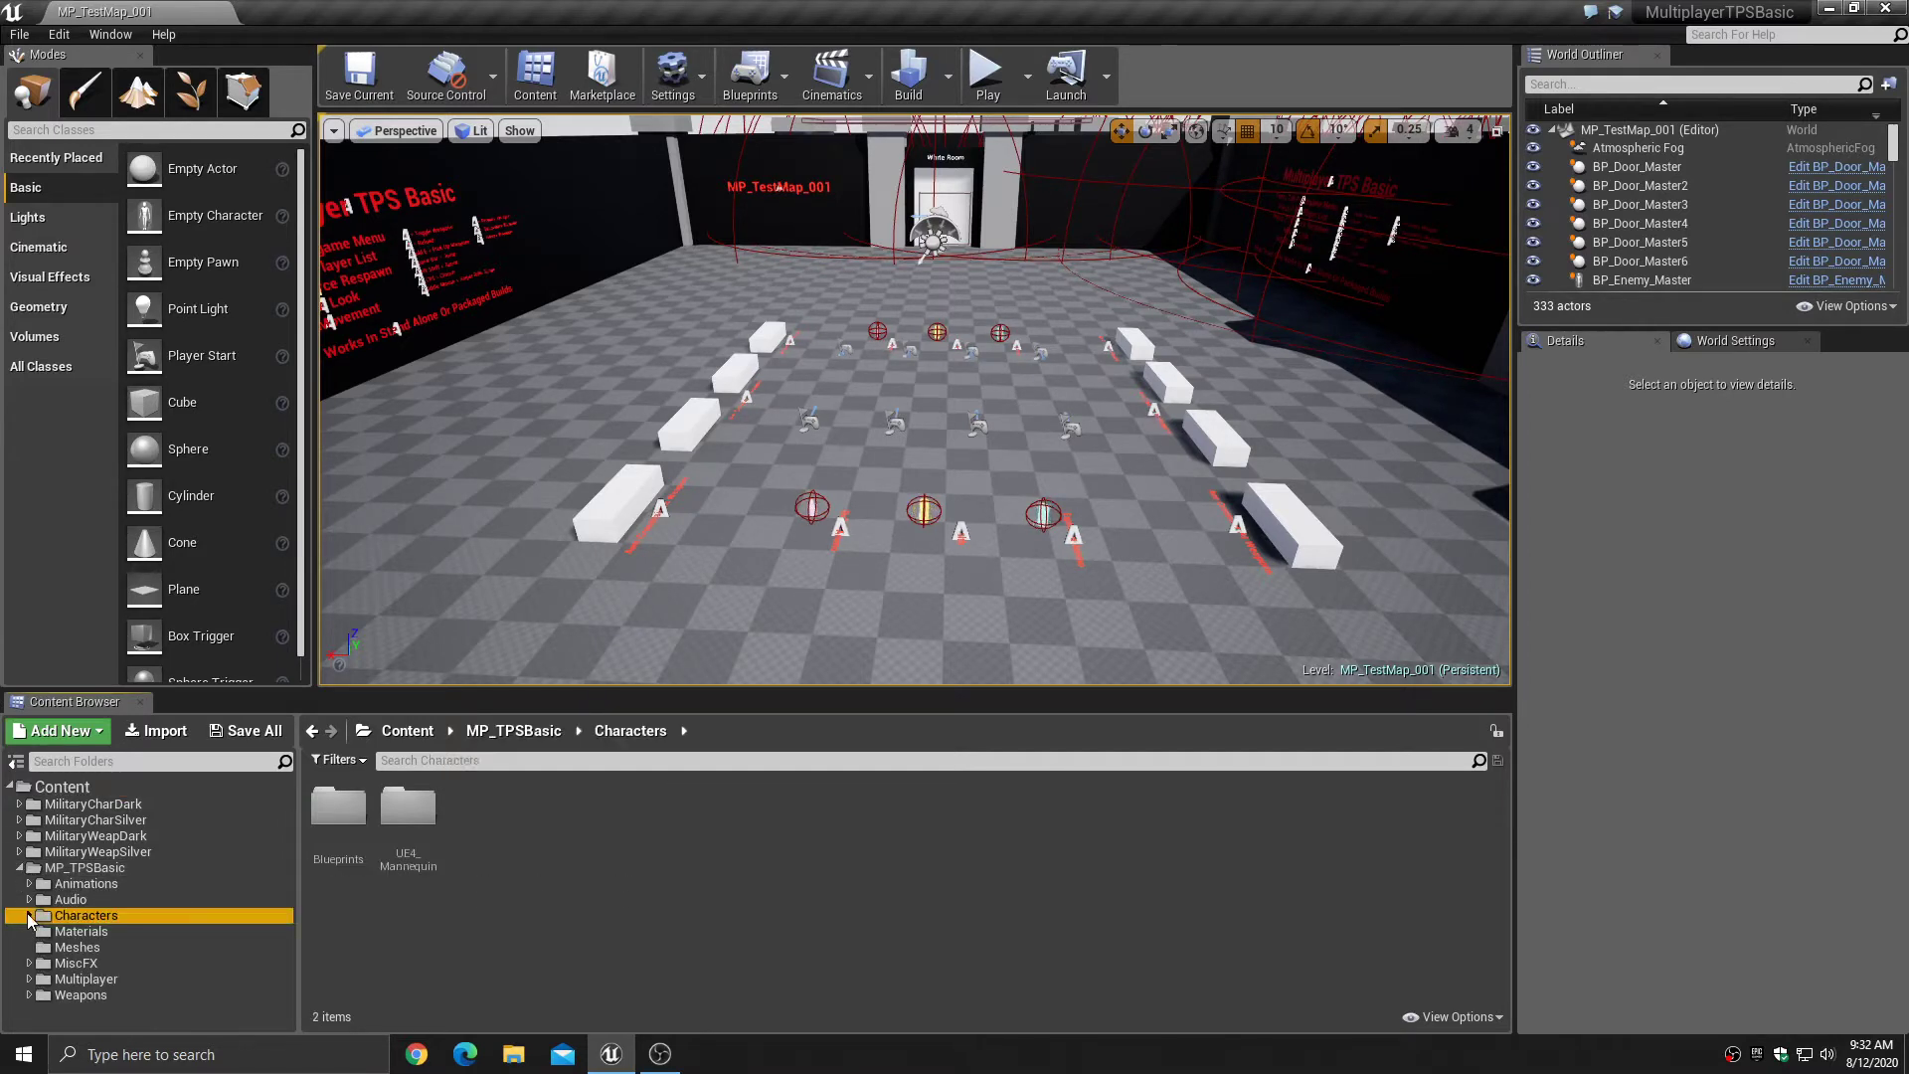
{"action": "left_click", "coordinate": [29, 916]}
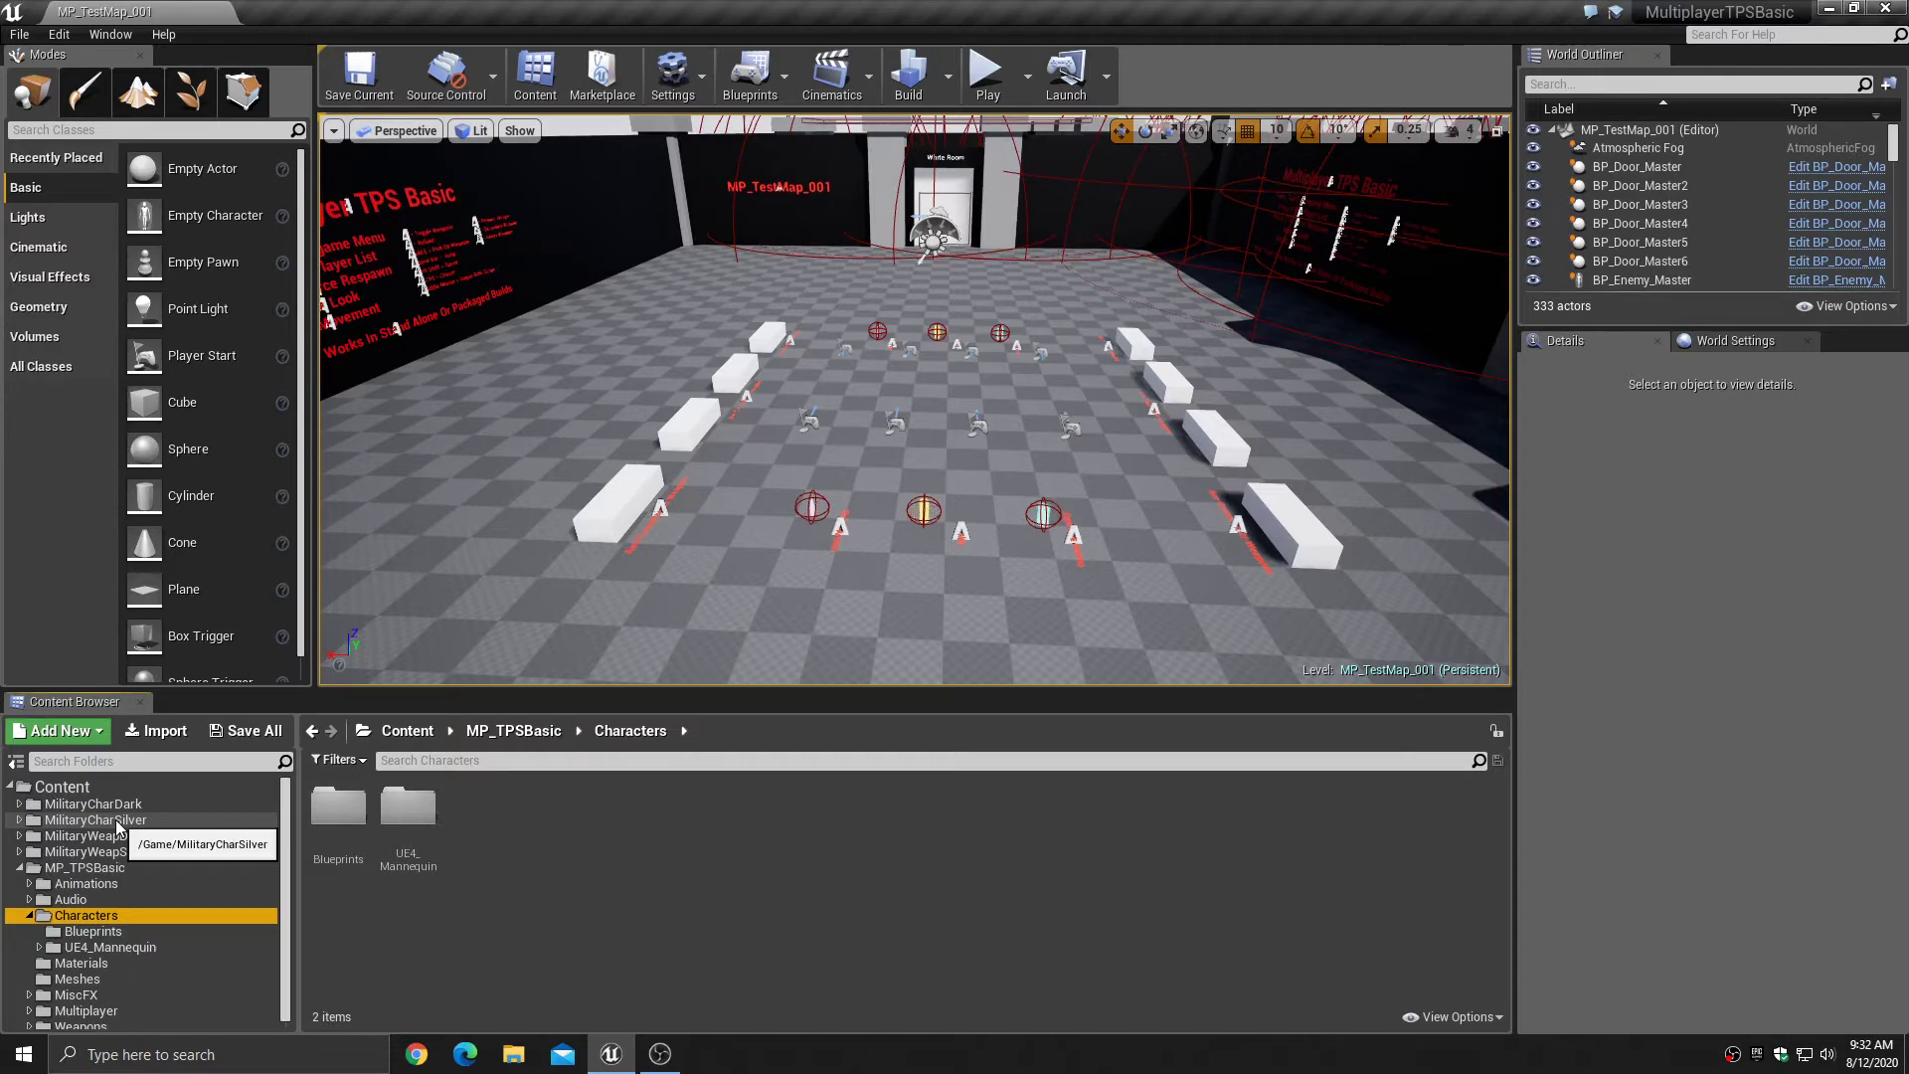
{"action": "left_click", "coordinate": [29, 915]}
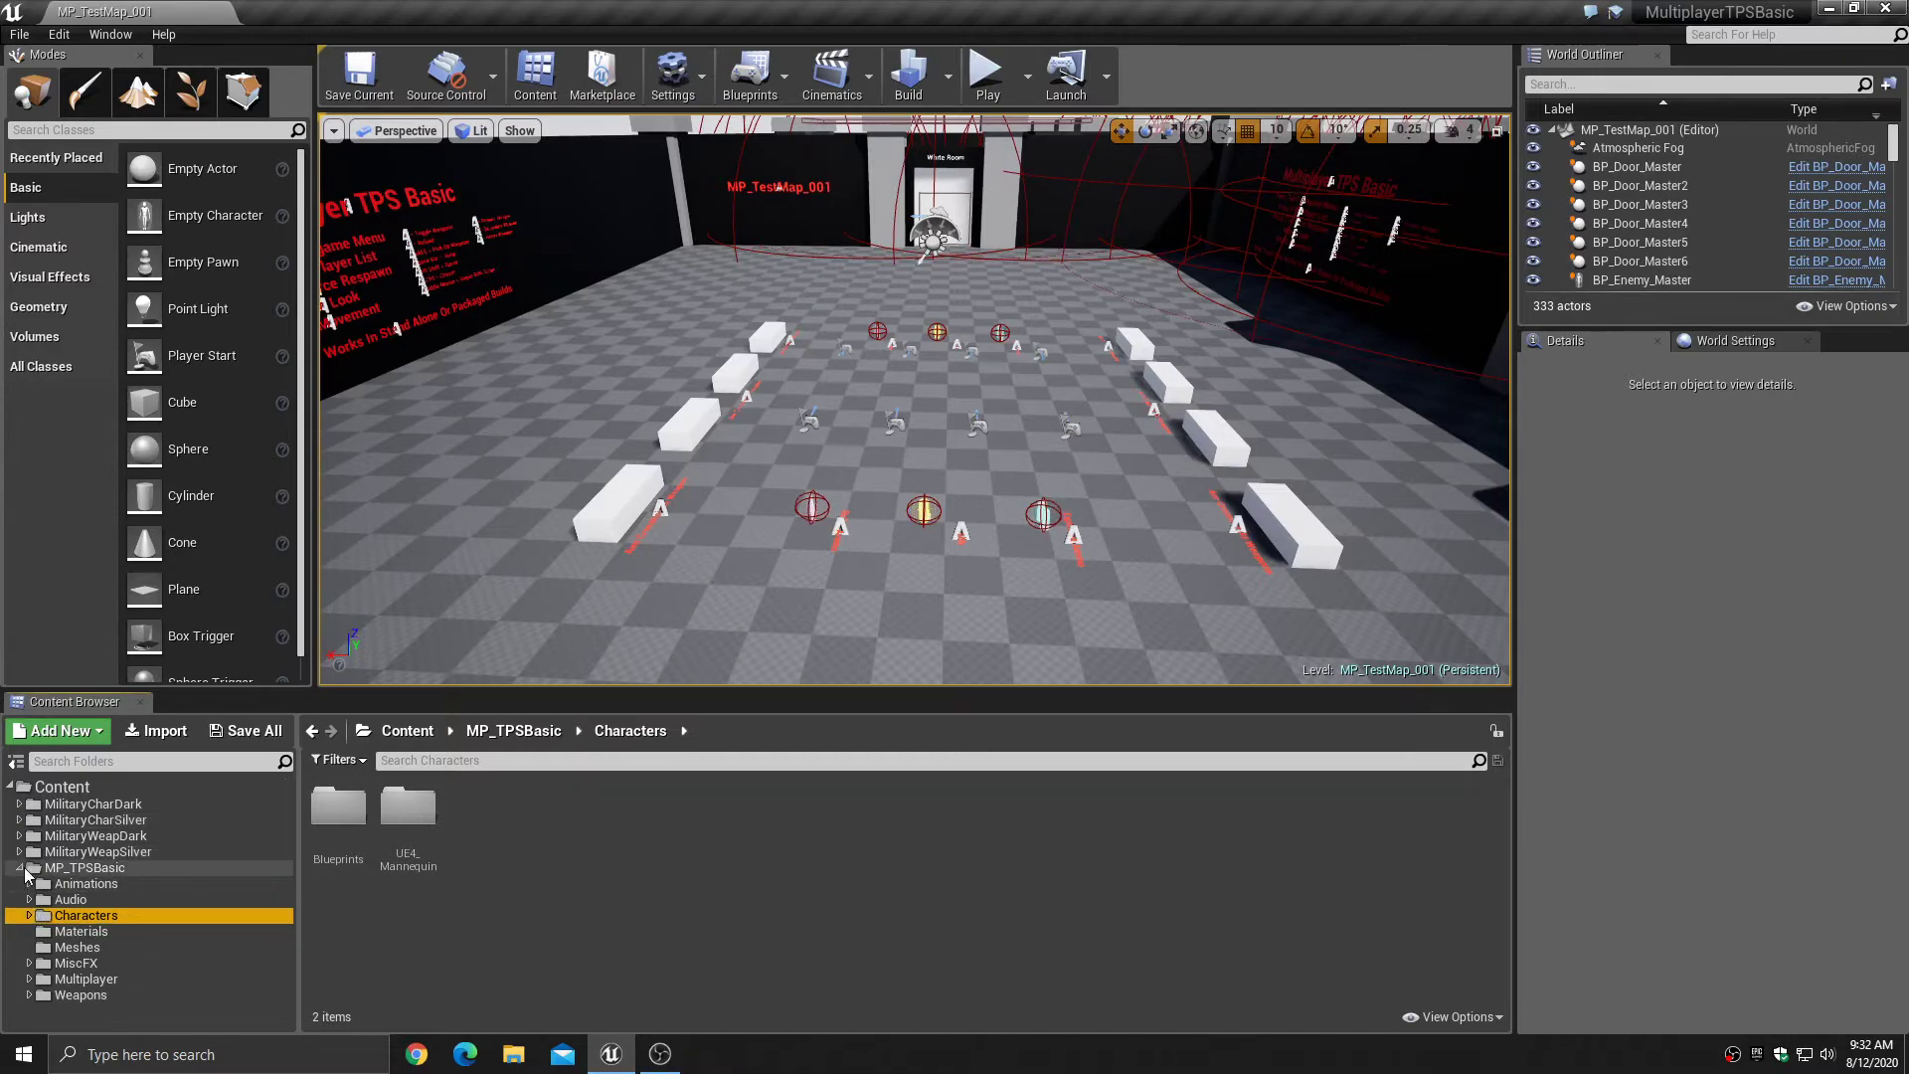
{"action": "left_click", "coordinate": [21, 868]}
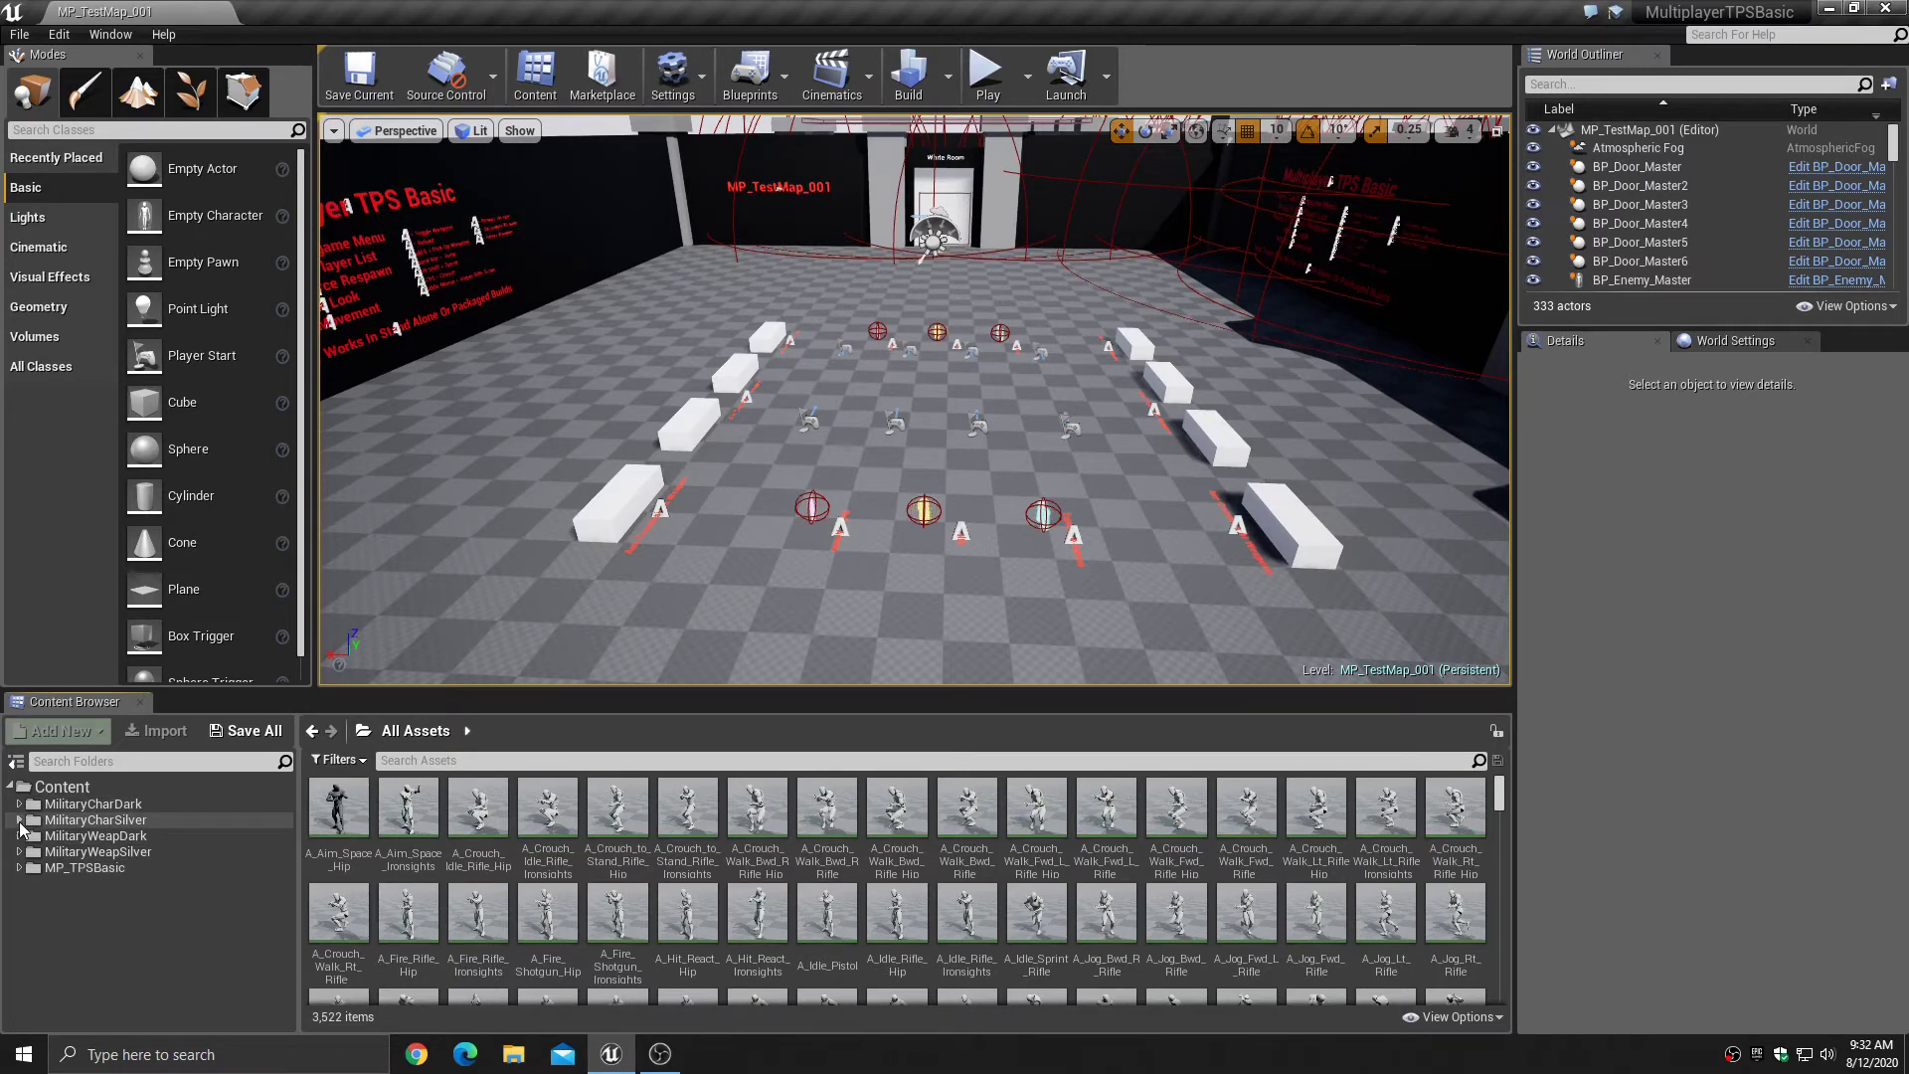
- Force delete the MW_Style1_Male_Skeleton and MW_Style1_PhysicsAsset assets from the MilitaryCharSilver folder
{"action": "left_click", "coordinate": [20, 822]}
{"action": "left_click", "coordinate": [88, 822]}
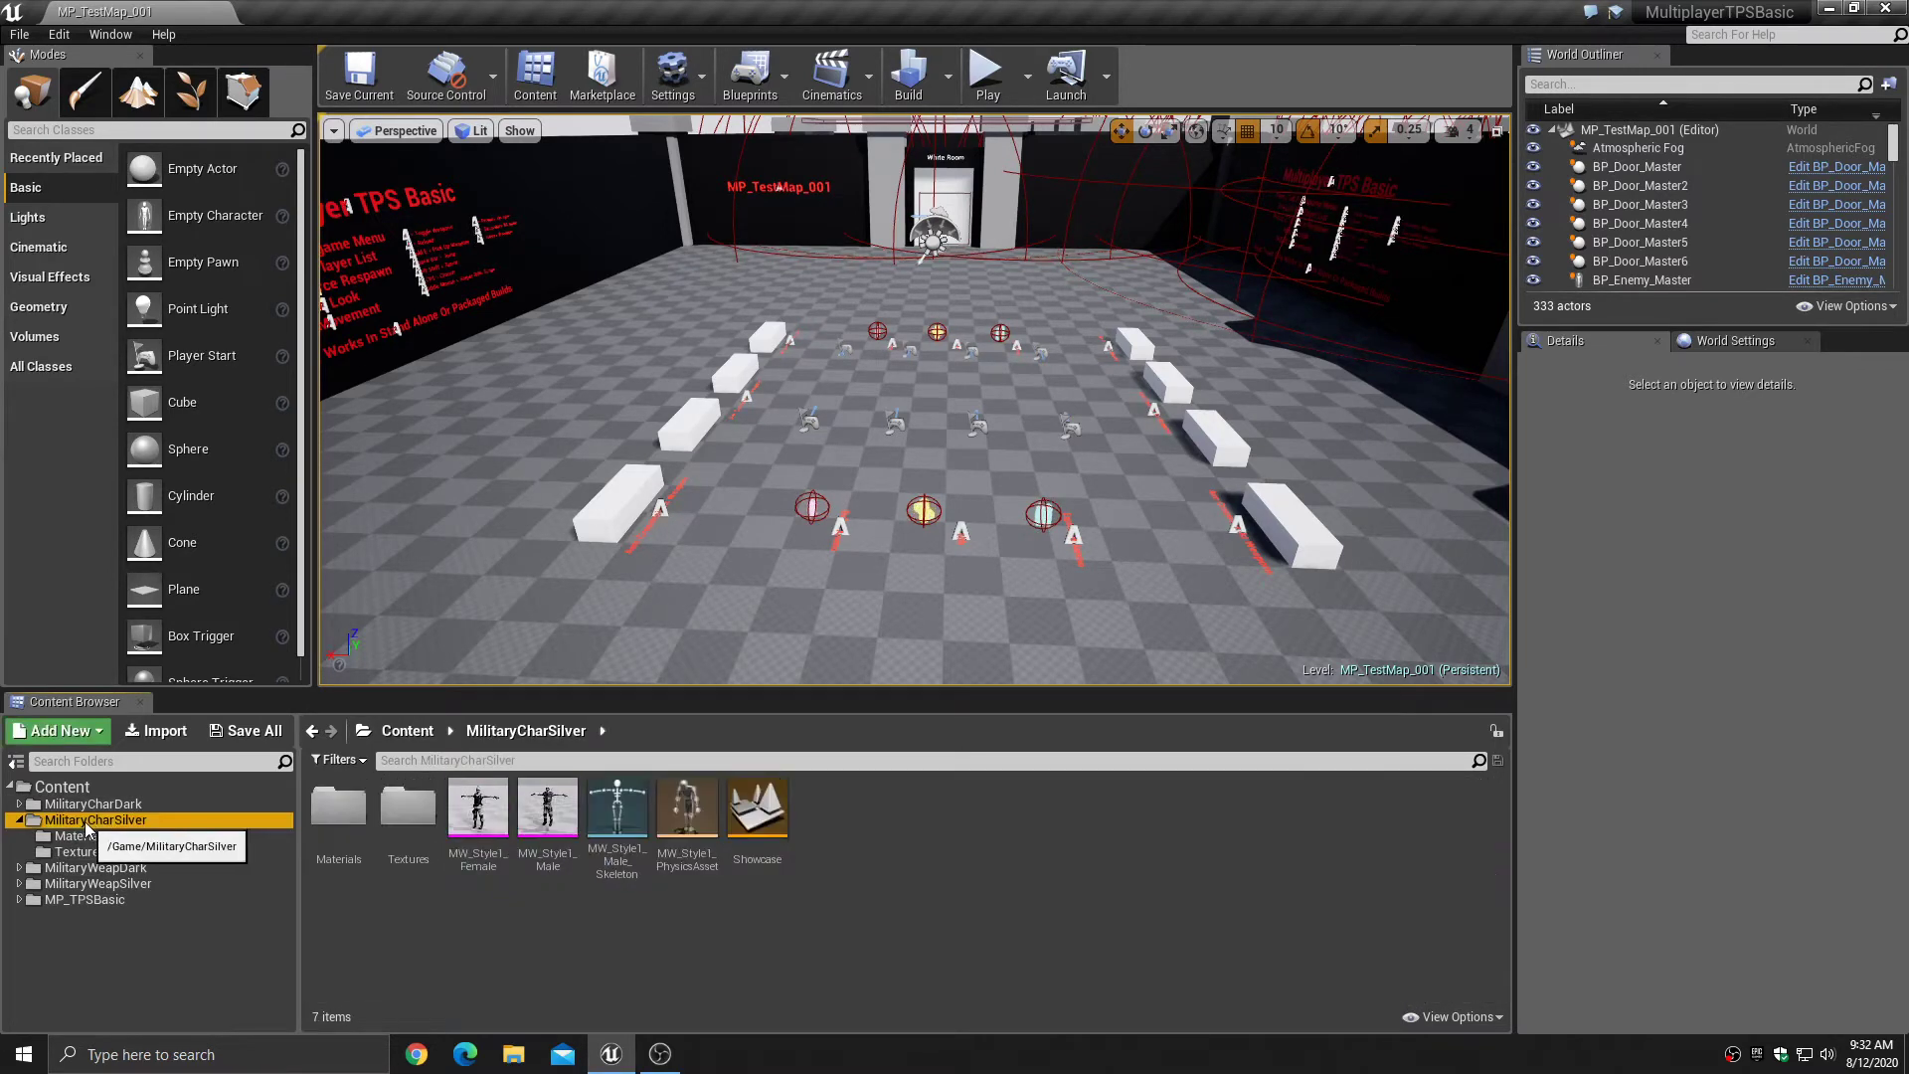
{"action": "left_click", "coordinate": [634, 815]}
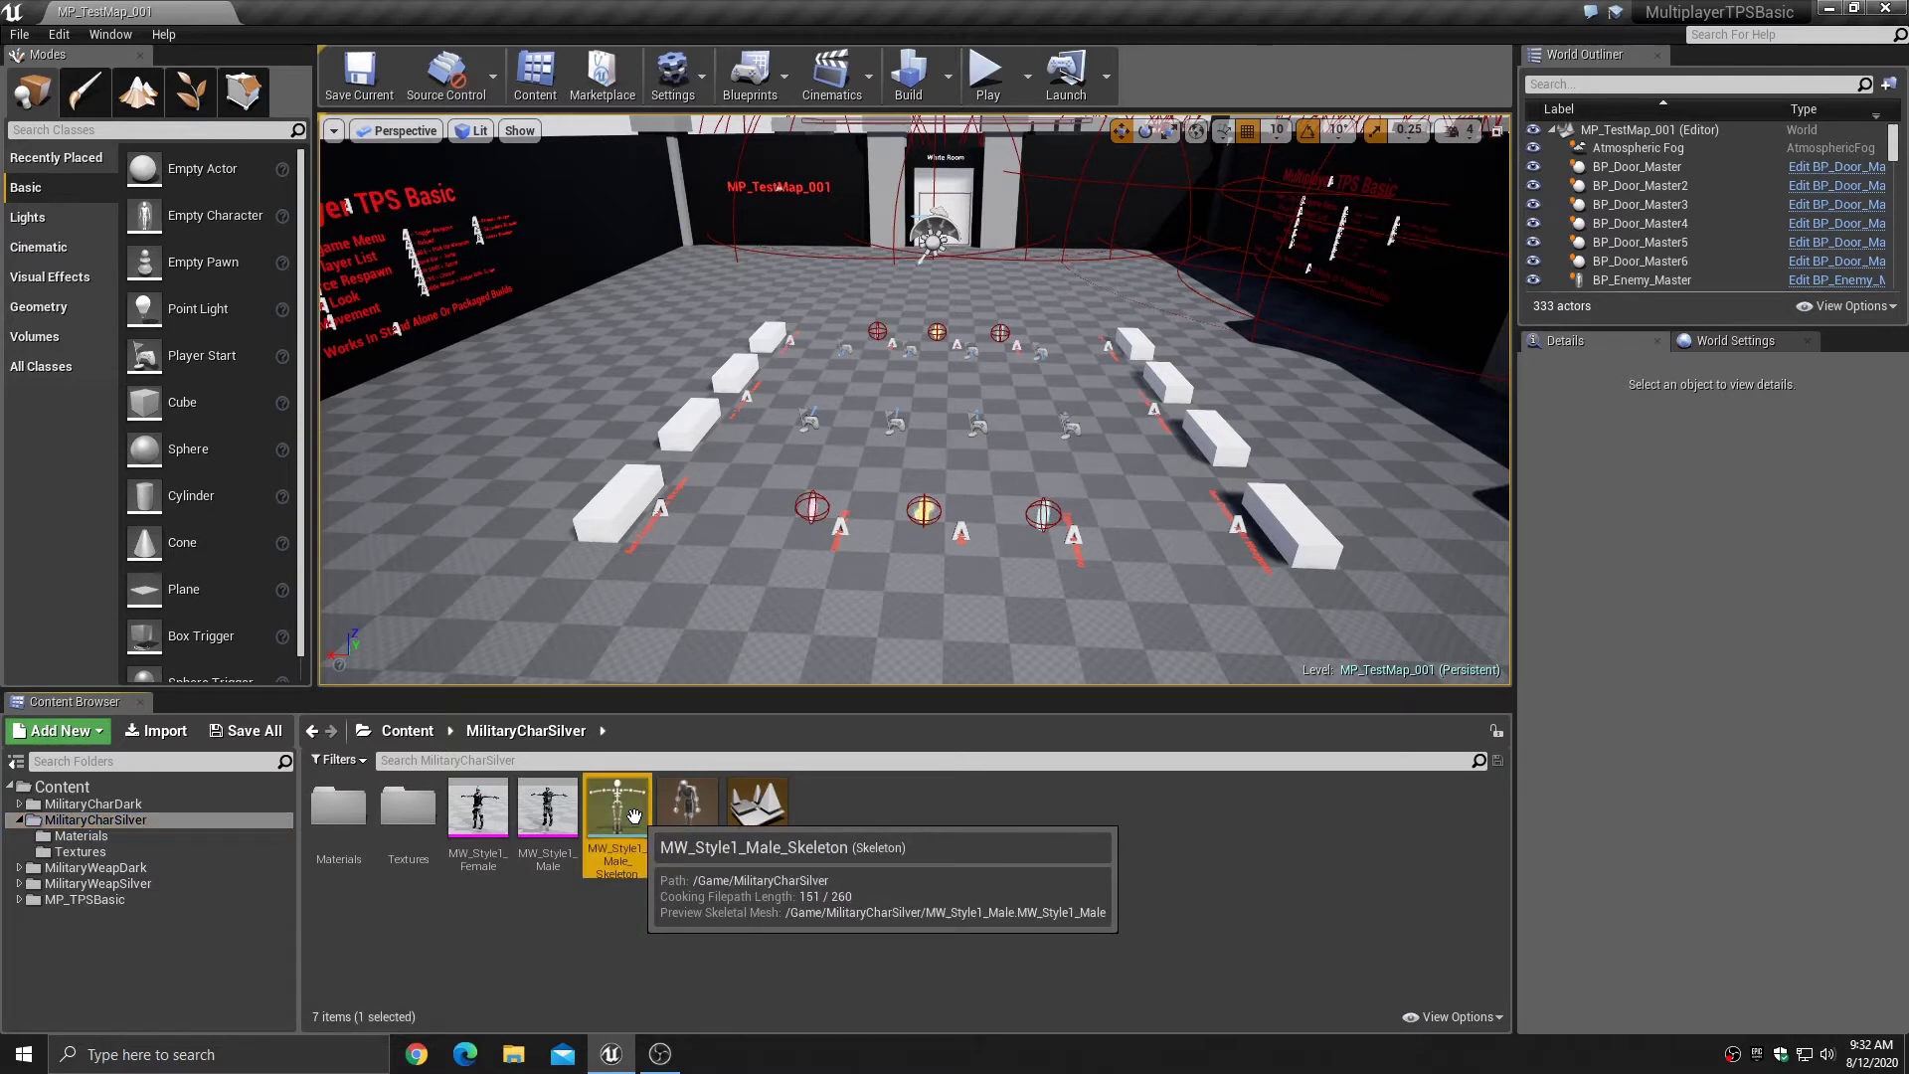
{"action": "left_click", "coordinate": [689, 805], "text": "ctrl"}
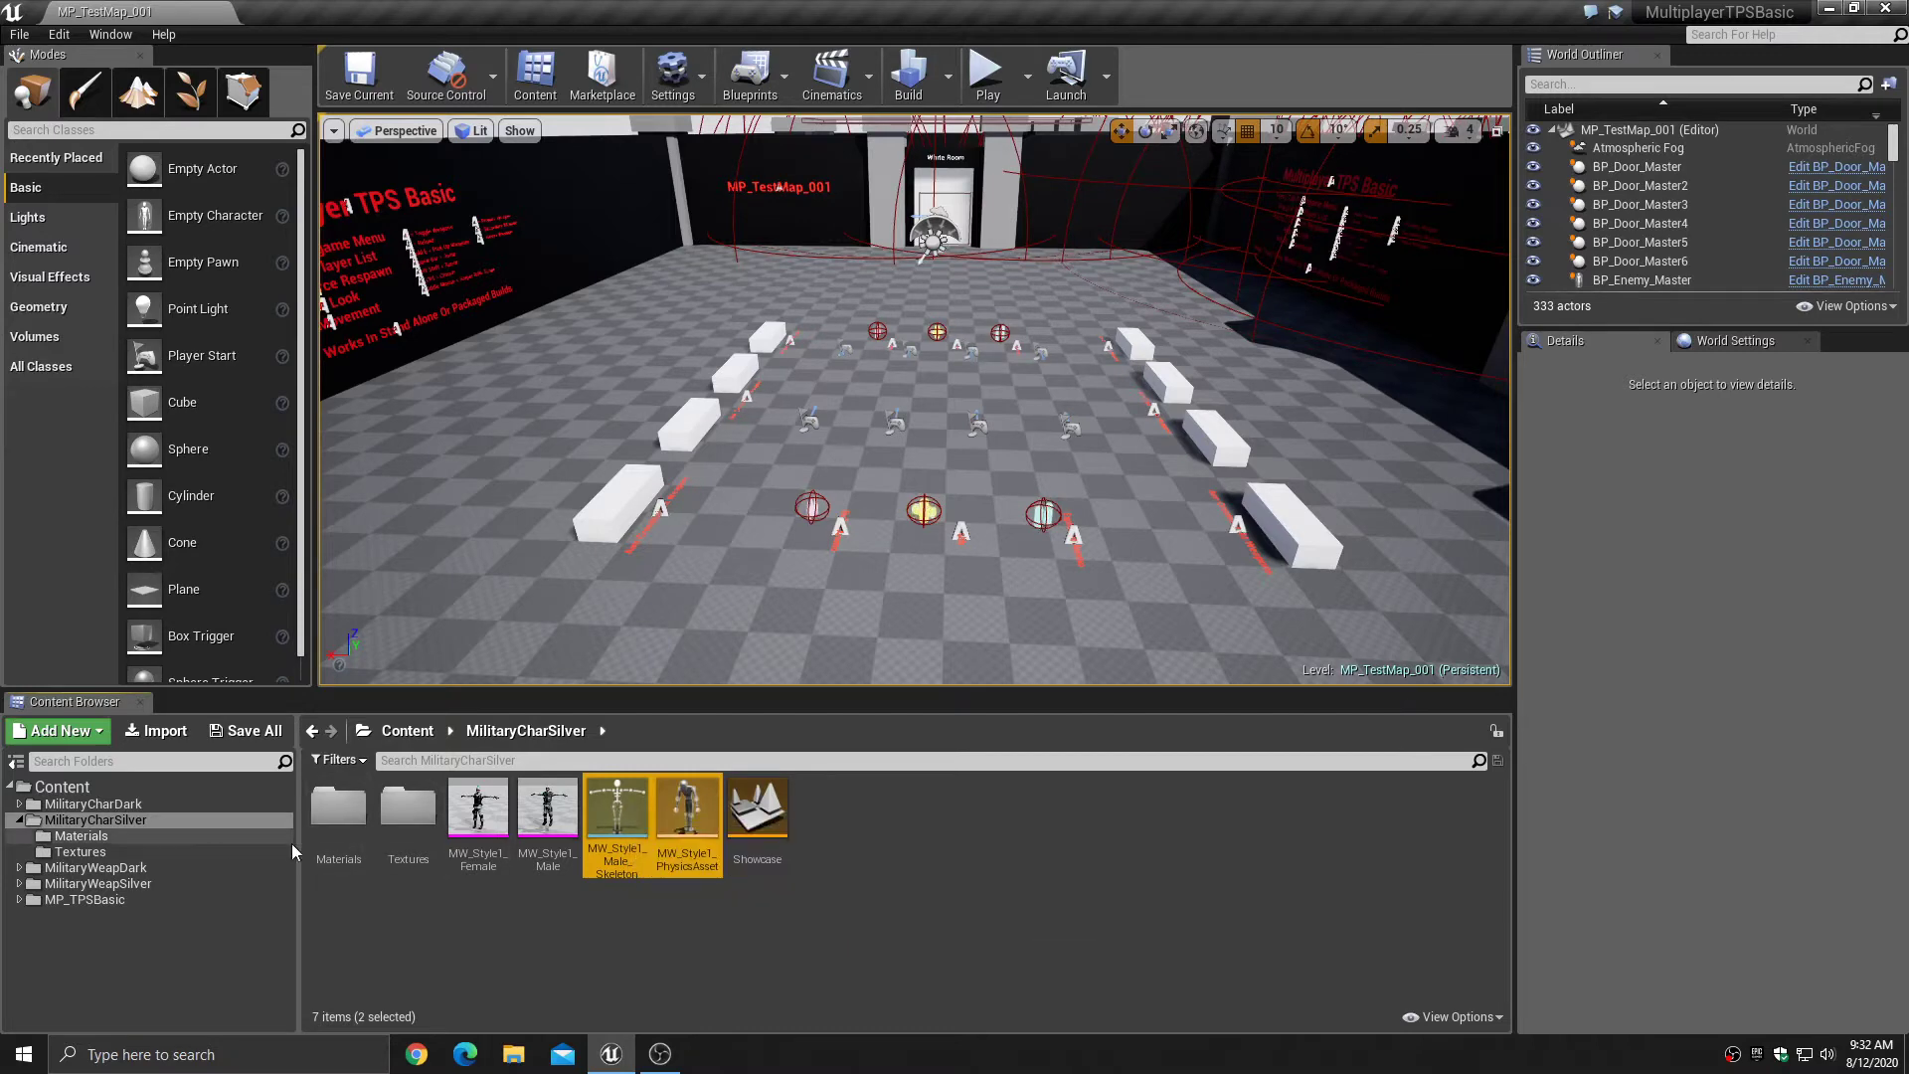
{"action": "right_click", "coordinate": [611, 812]}
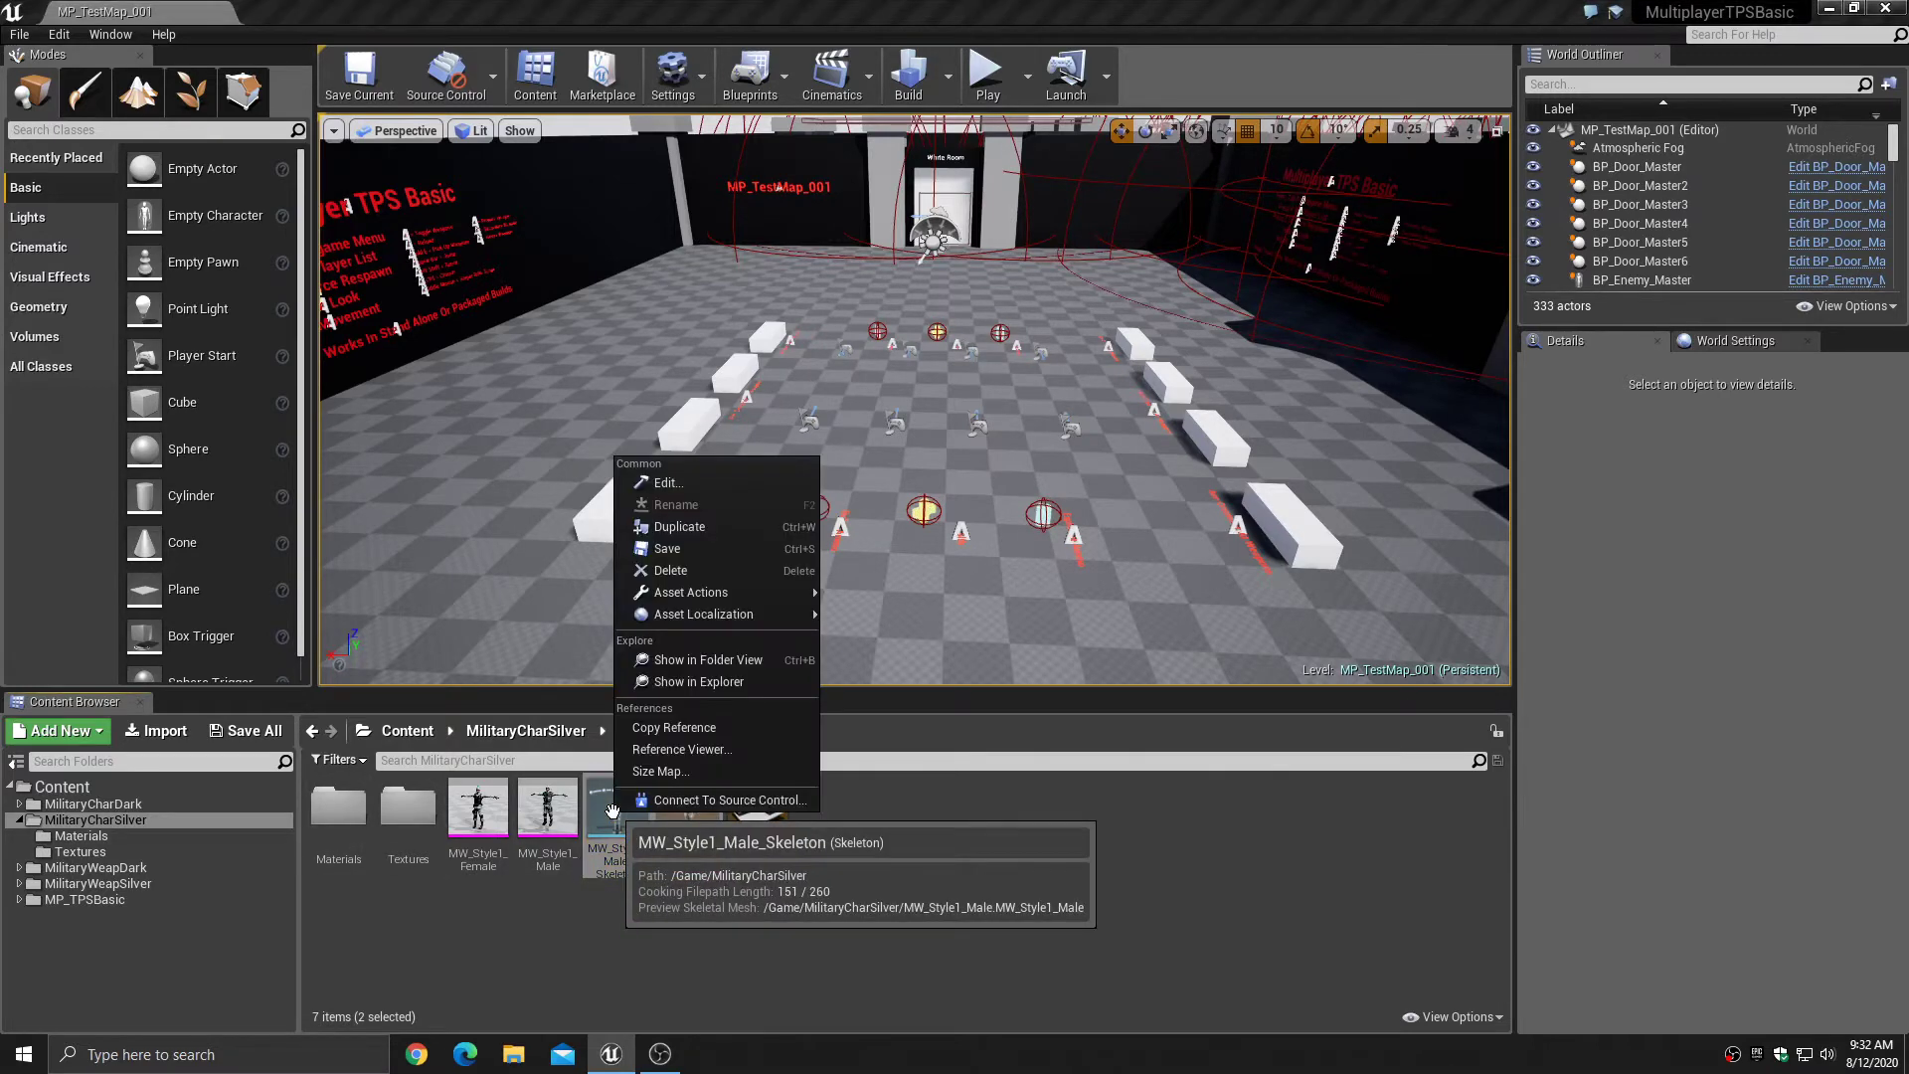
{"action": "left_click", "coordinate": [688, 572]}
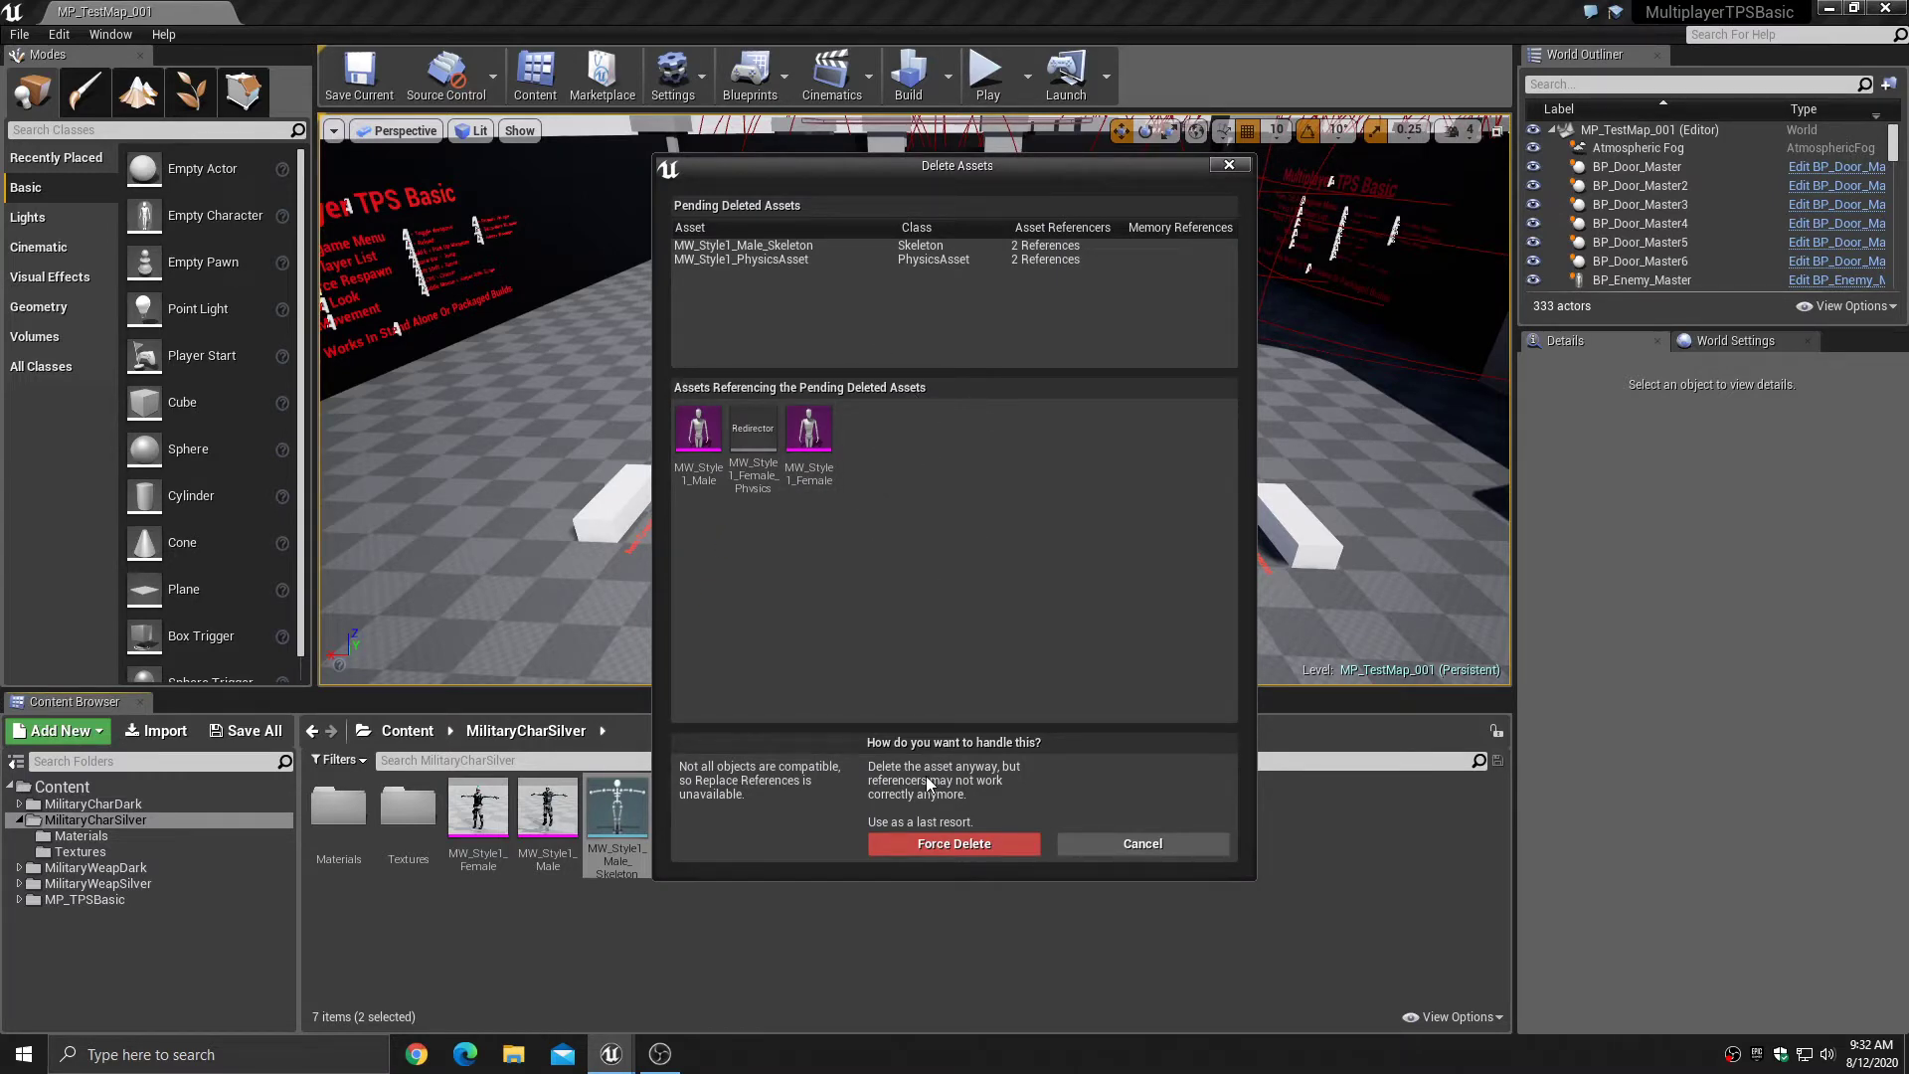
{"action": "left_click", "coordinate": [981, 849]}
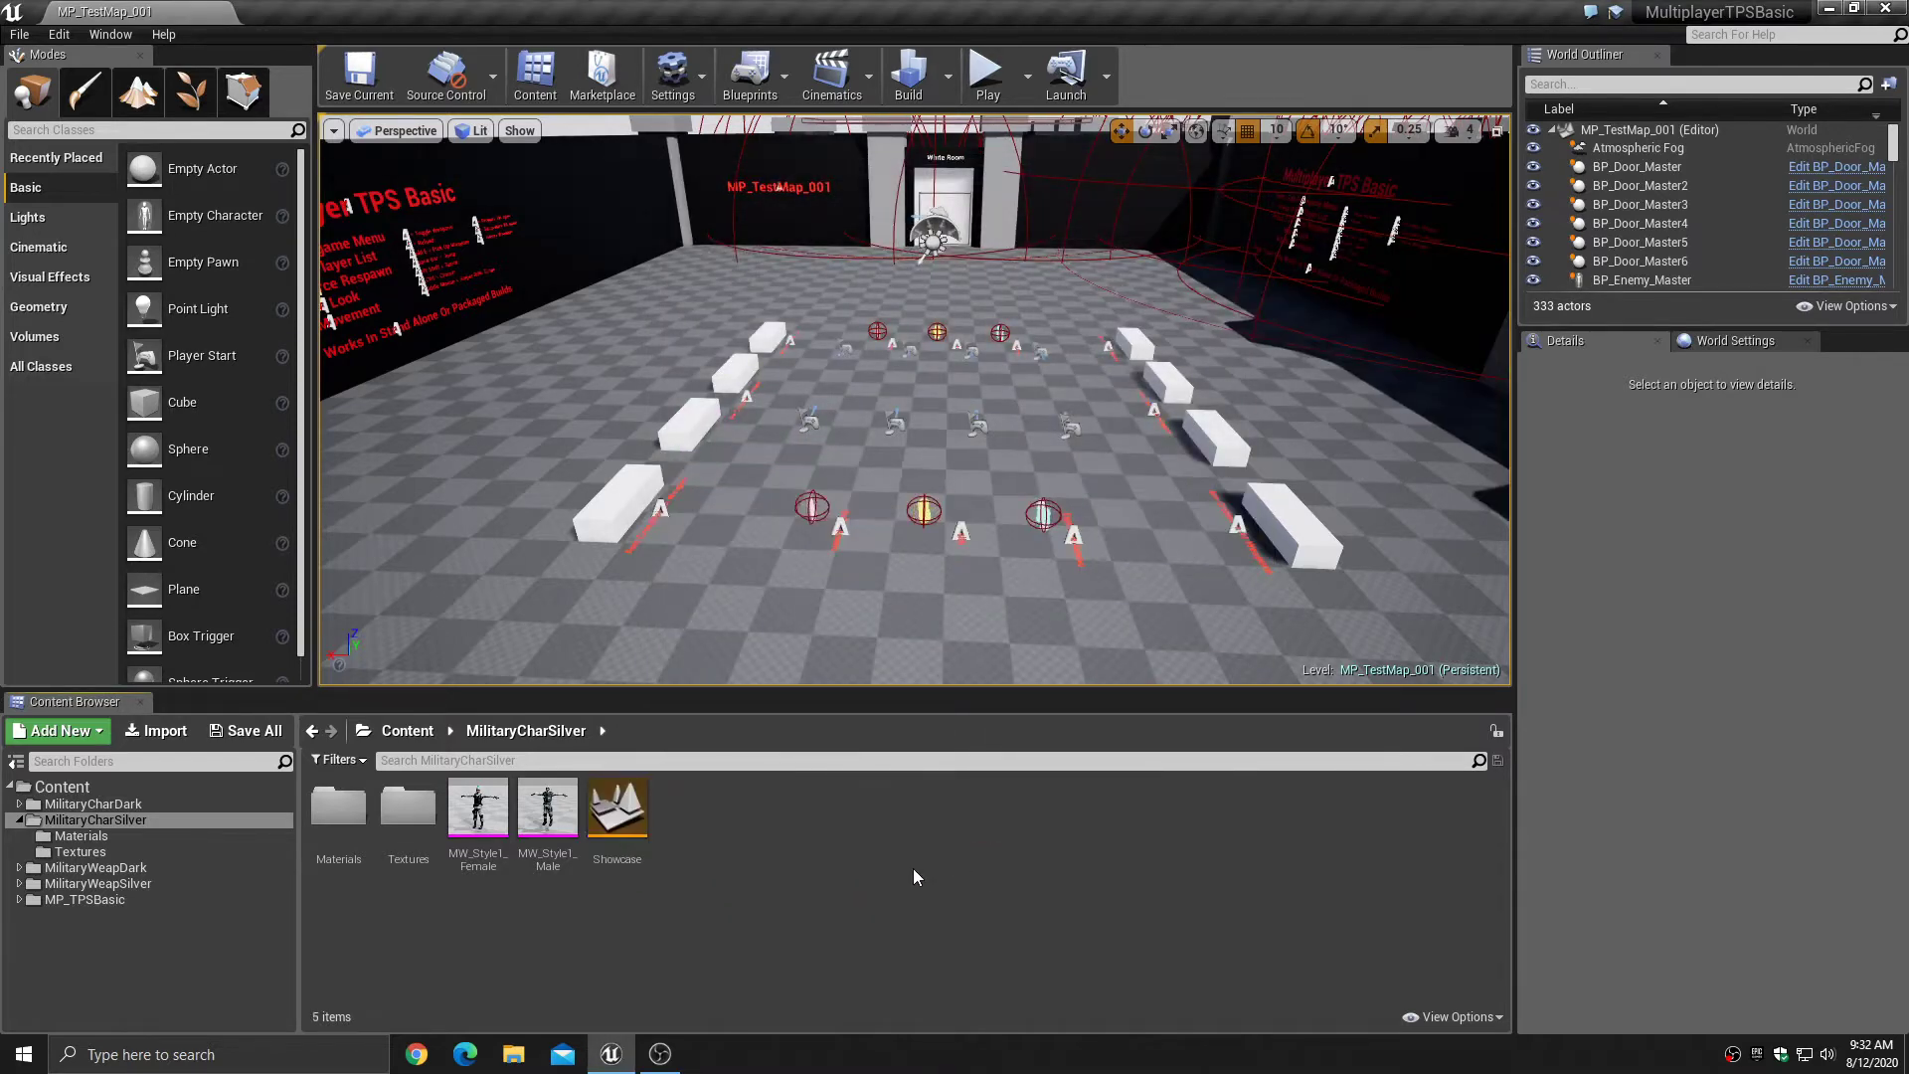
- Select the MW_Style1_Female and MW_Style1_Male meshes for skeleton assignment and assign SKEL_Mannequin to MW_Style1_Female
{"action": "left_click", "coordinate": [488, 834]}
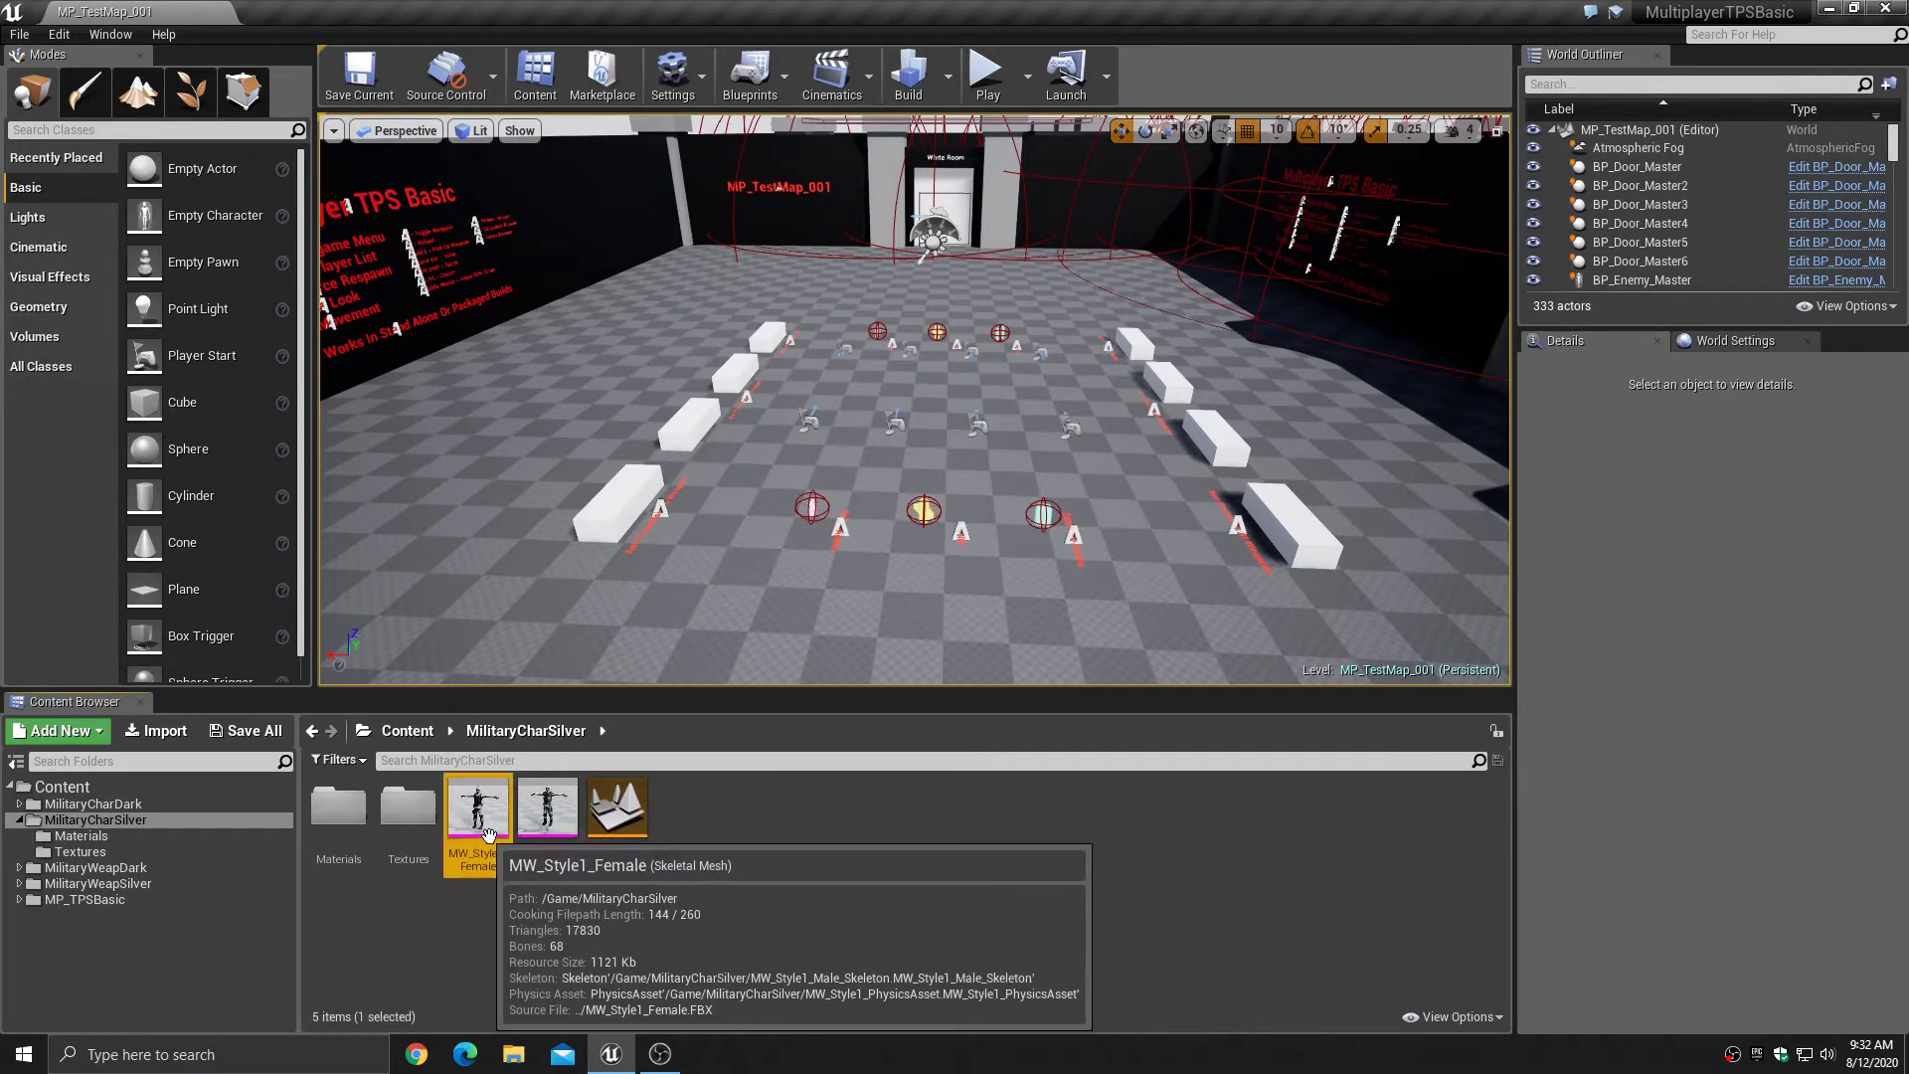
{"action": "left_click", "coordinate": [538, 816], "text": "ctrl"}
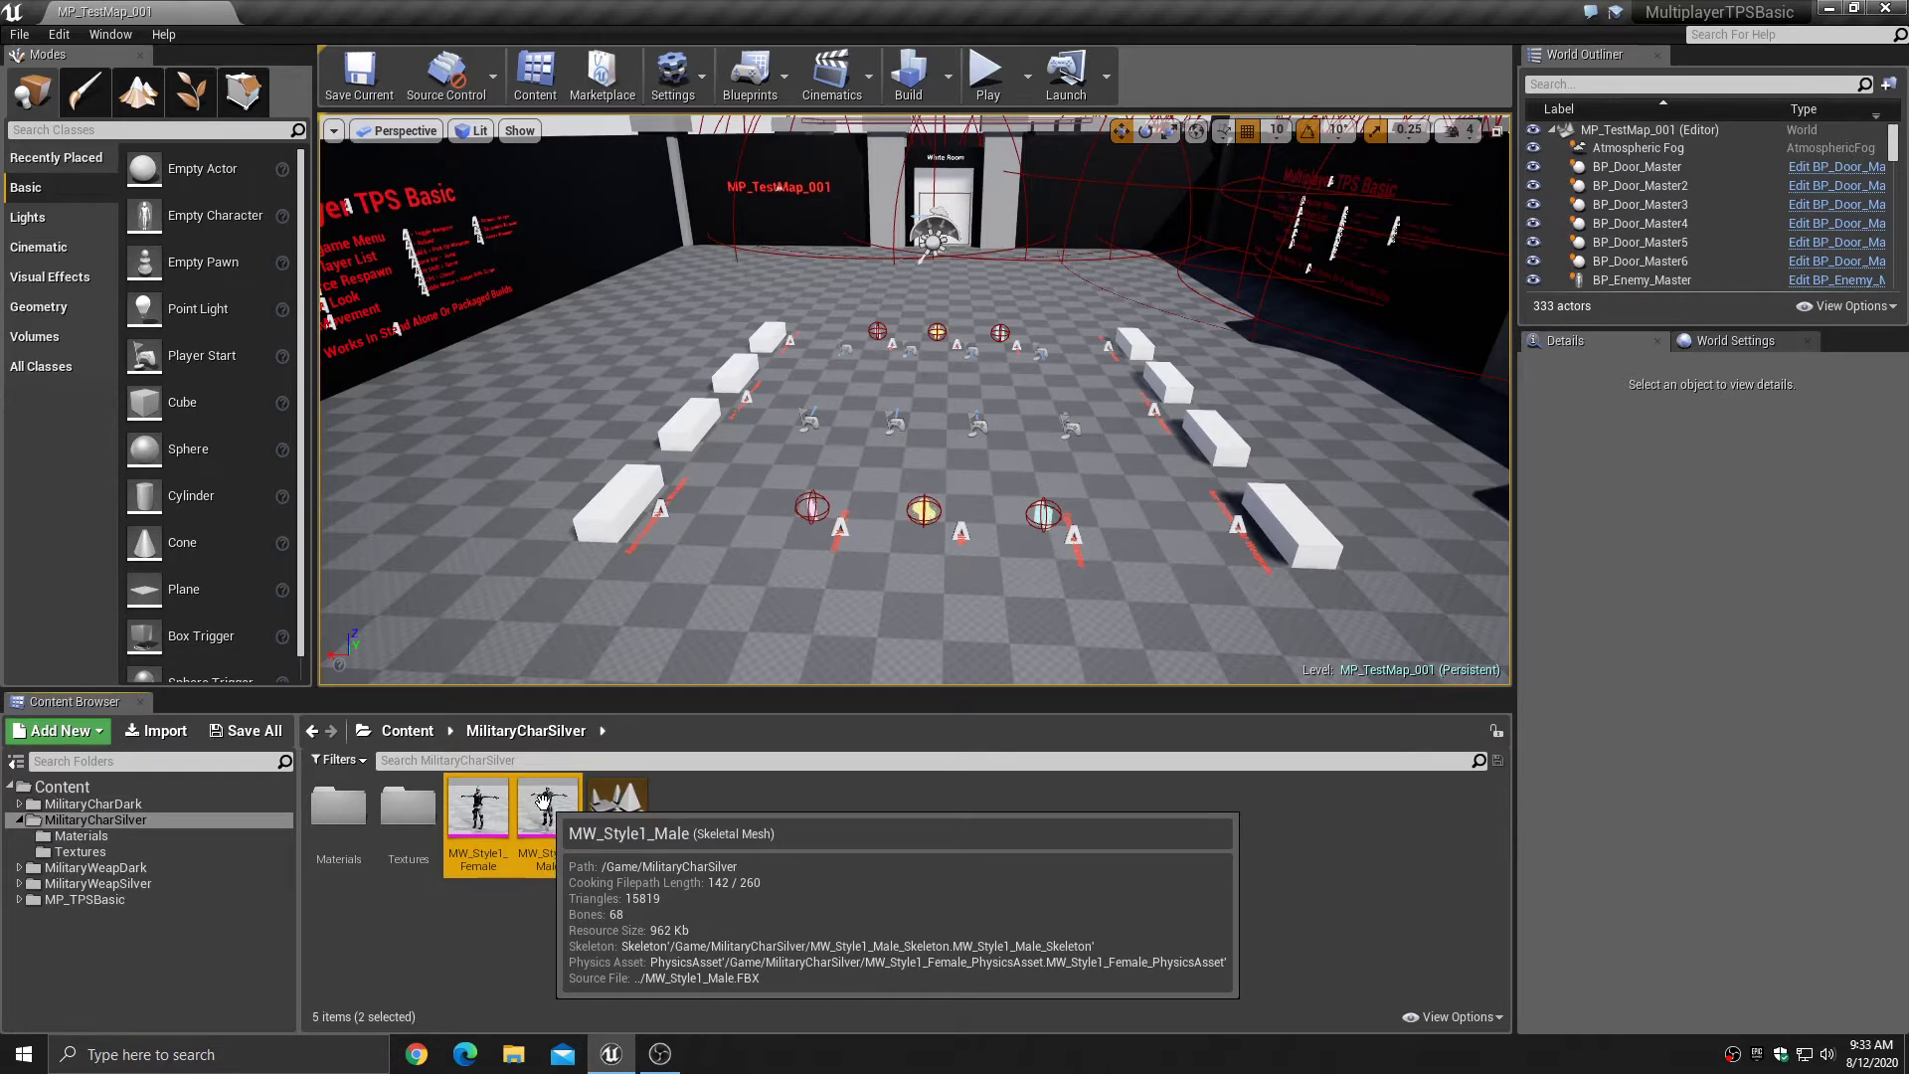
{"action": "right_click", "coordinate": [540, 815]}
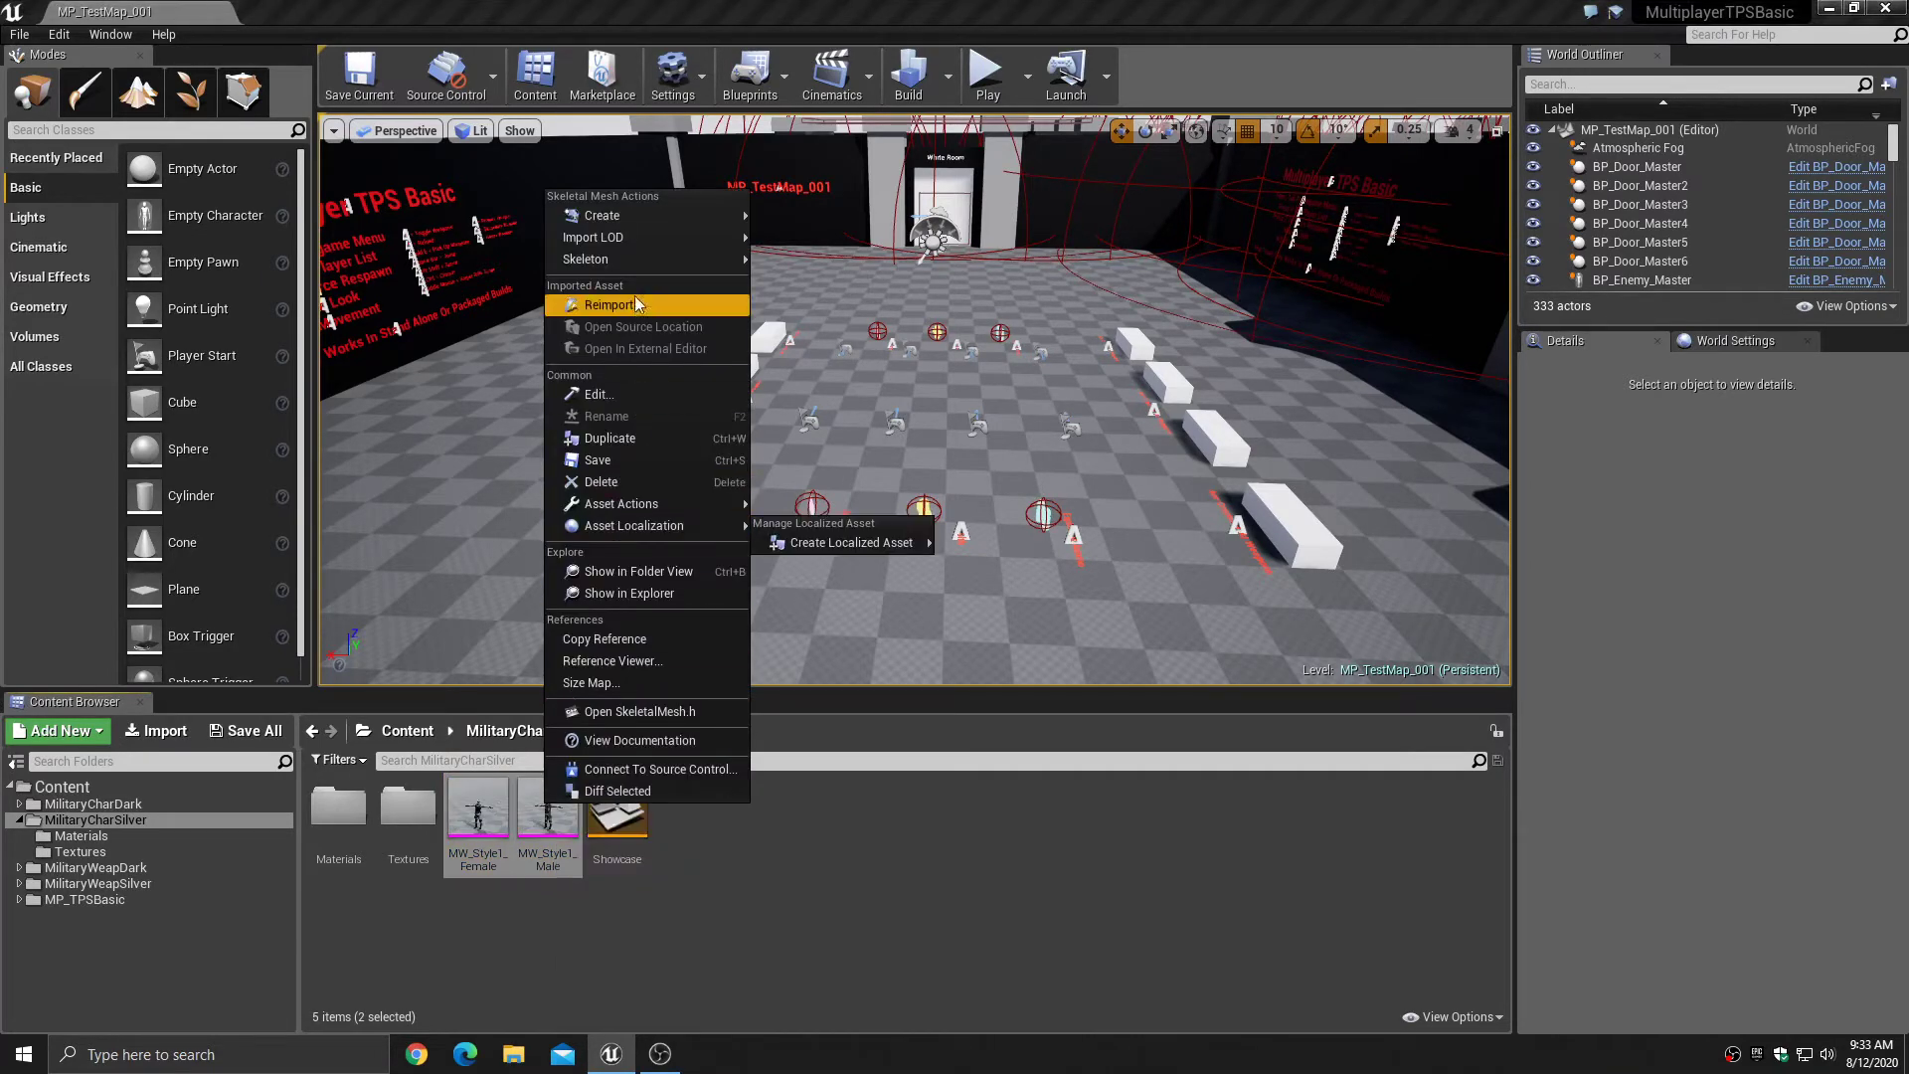
{"action": "mouse_move", "coordinate": [644, 260]}
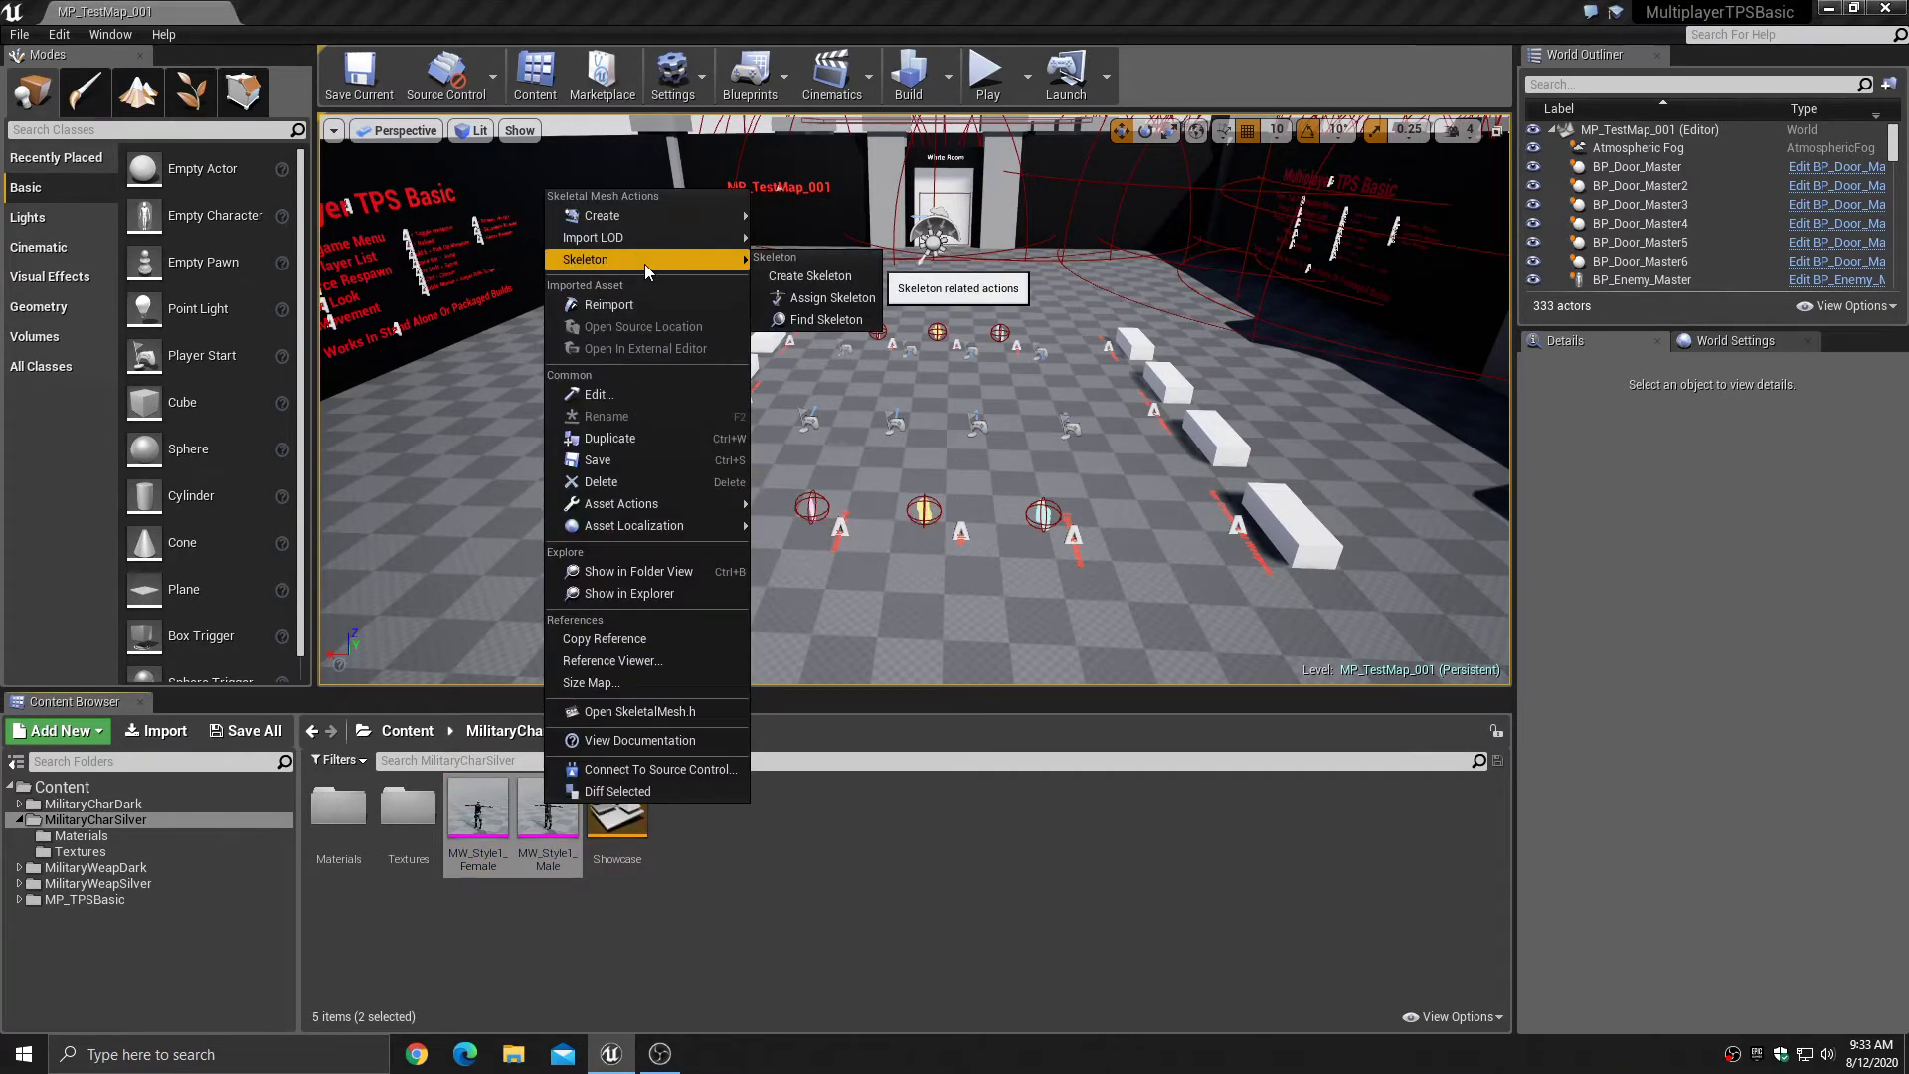
{"action": "left_click", "coordinate": [840, 298]}
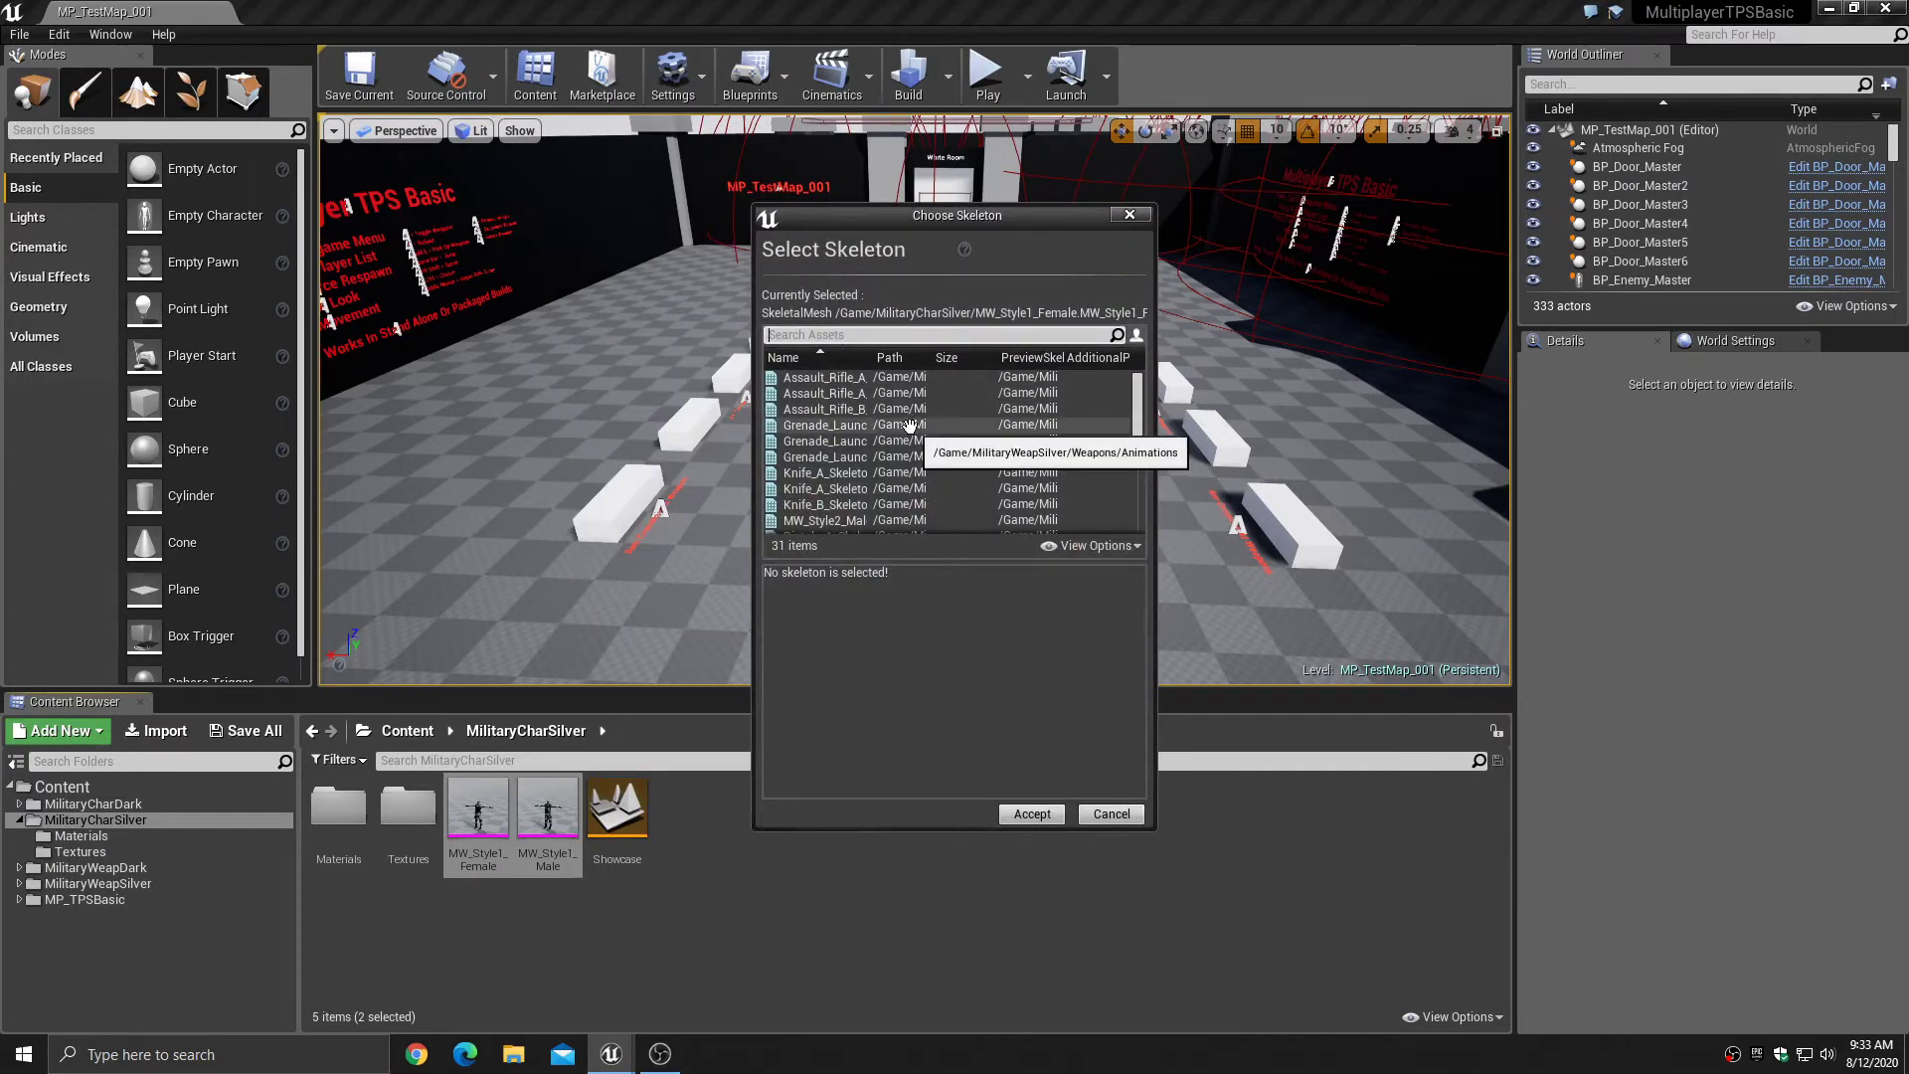
{"action": "scroll", "coordinate": [909, 429], "scroll_direction": "down", "scroll_amount": 3}
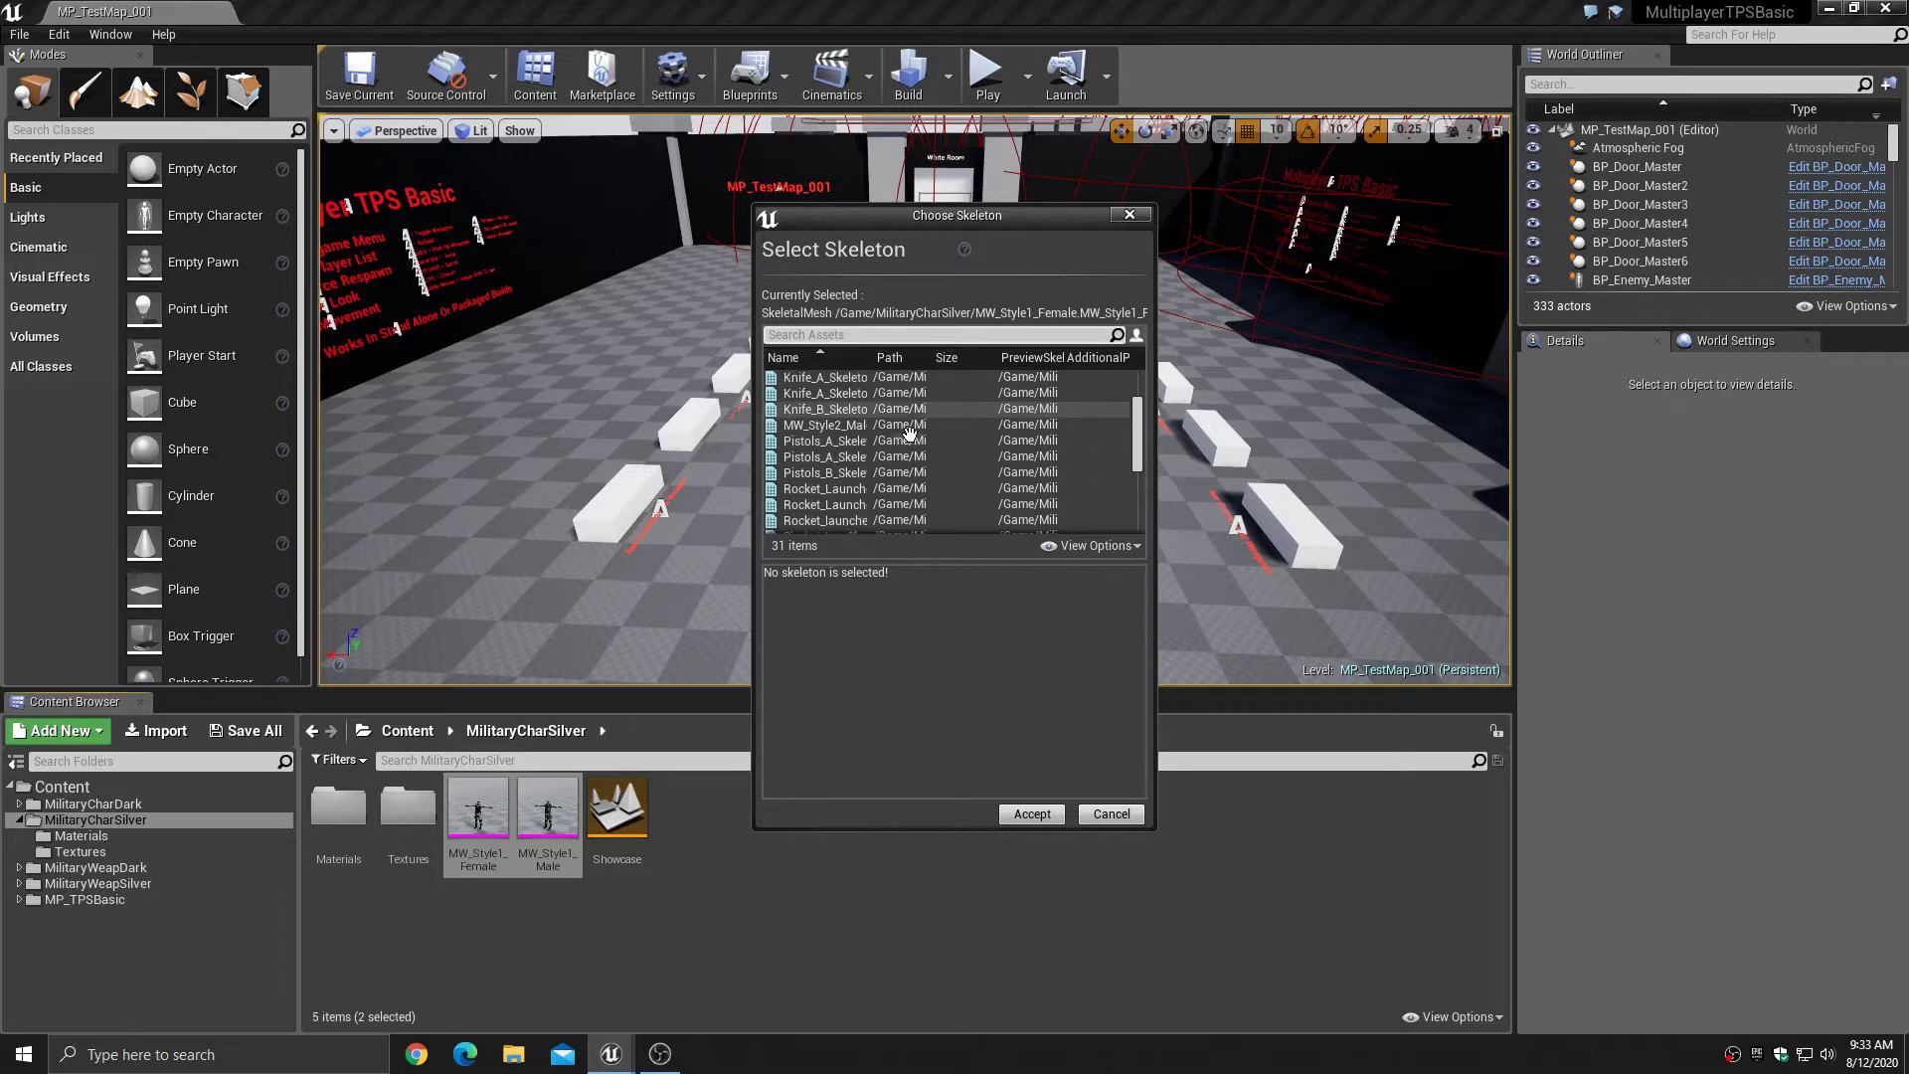
{"action": "scroll", "coordinate": [910, 436], "scroll_direction": "down", "scroll_amount": 1}
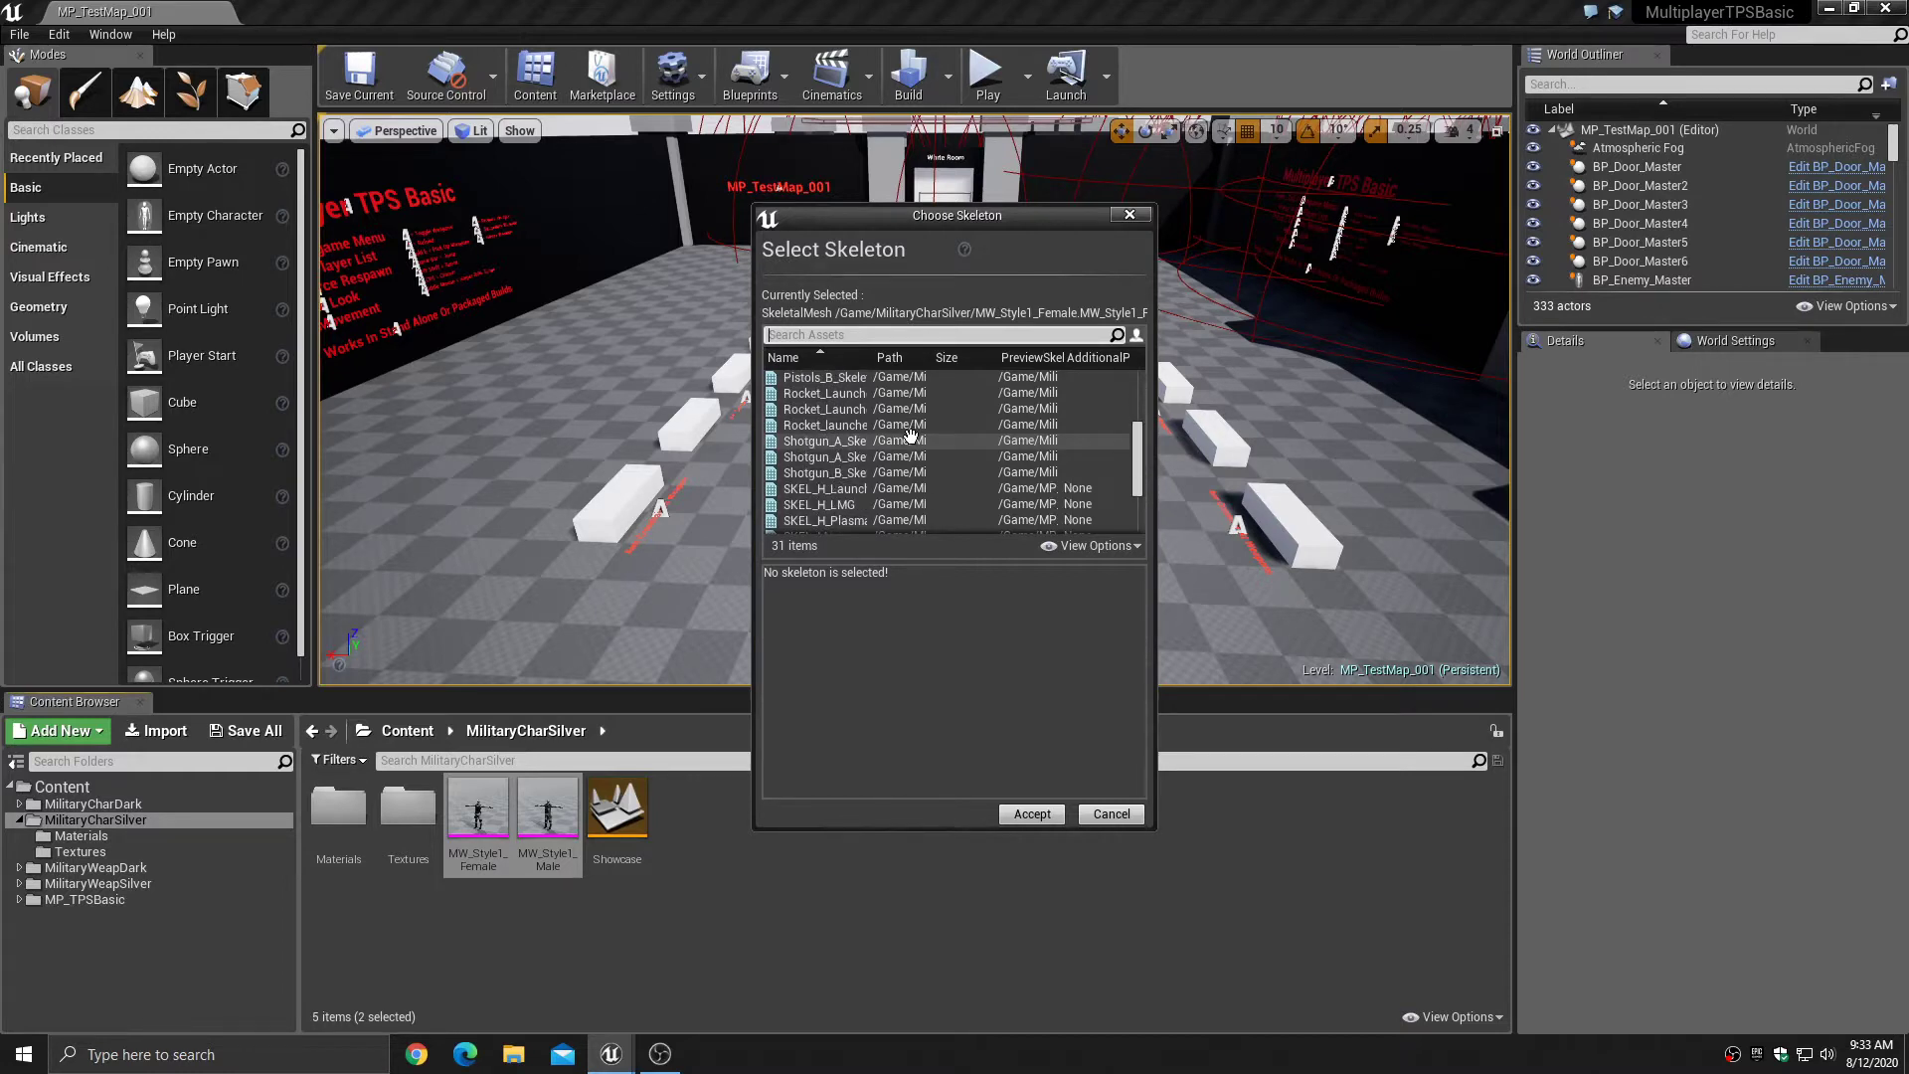
{"action": "scroll", "coordinate": [910, 435], "scroll_direction": "down", "scroll_amount": 3}
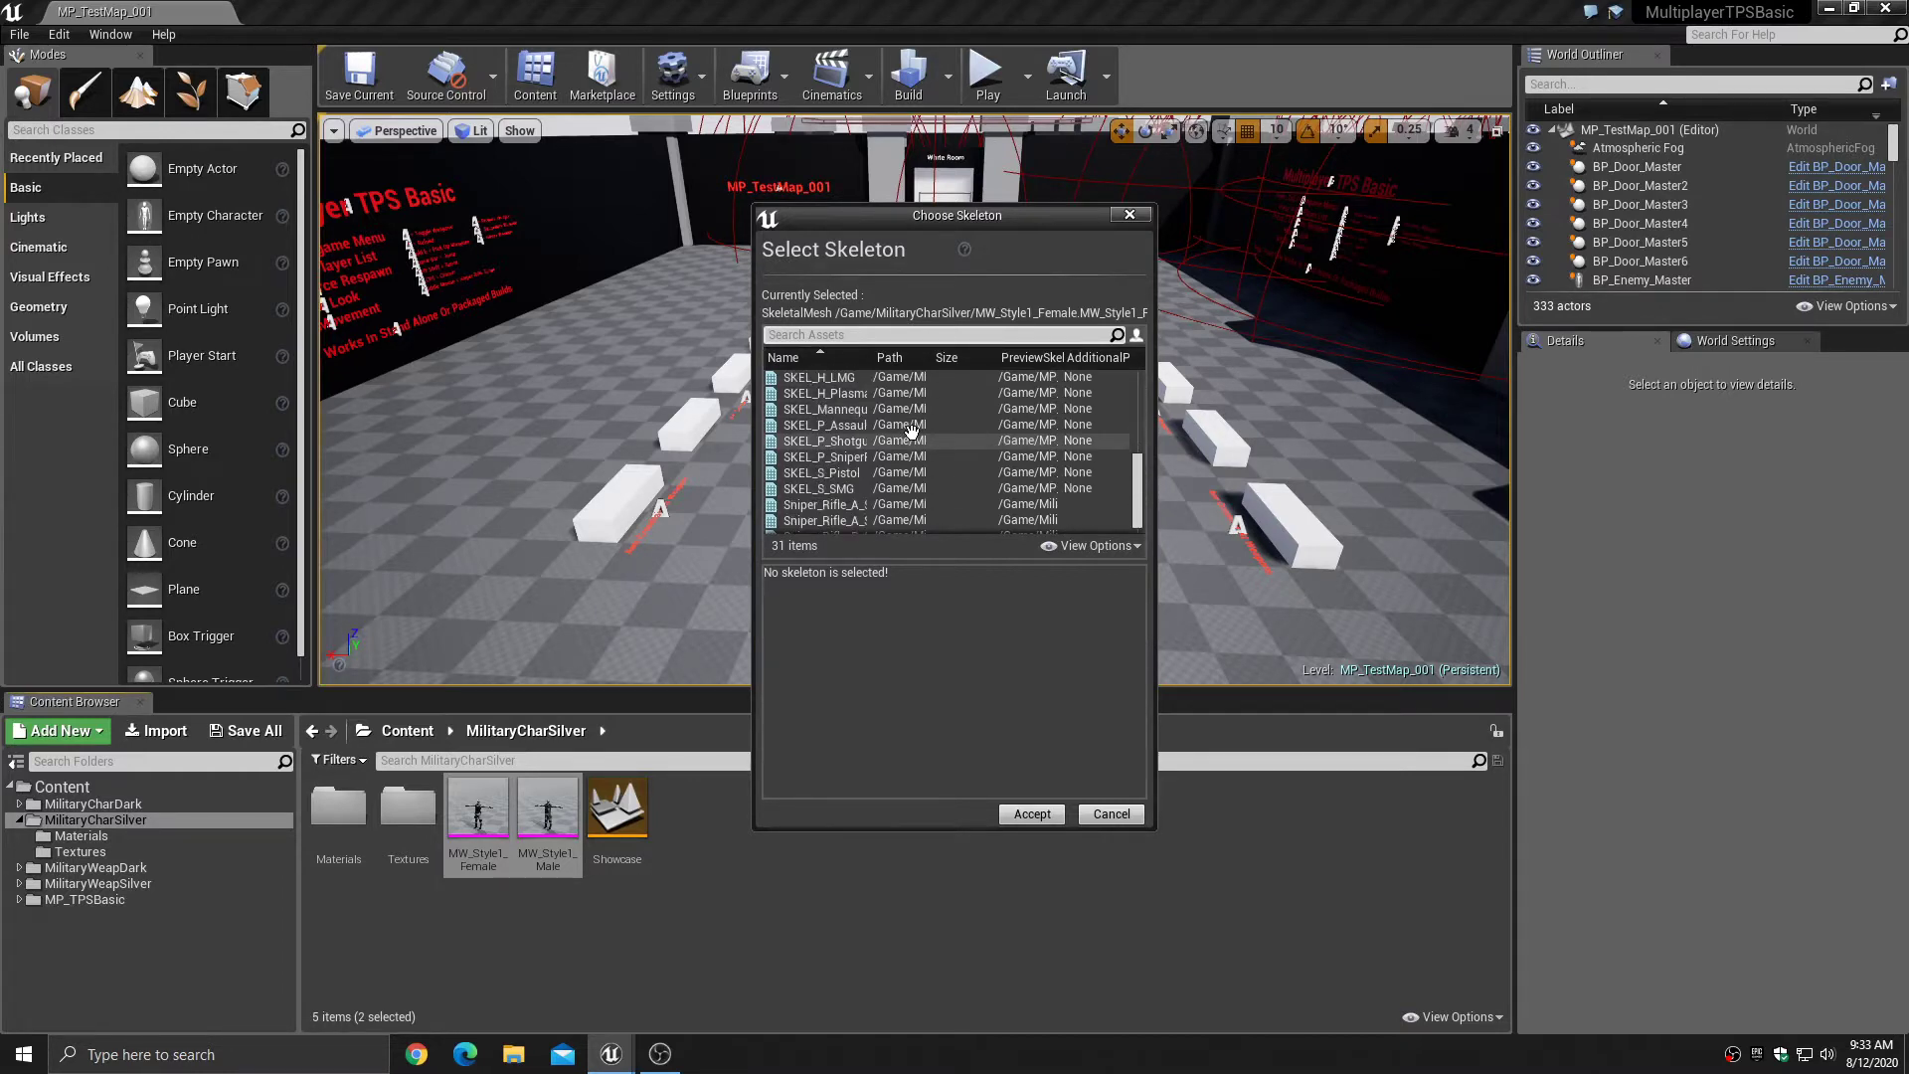
{"action": "scroll", "coordinate": [911, 430], "scroll_direction": "down", "scroll_amount": 1}
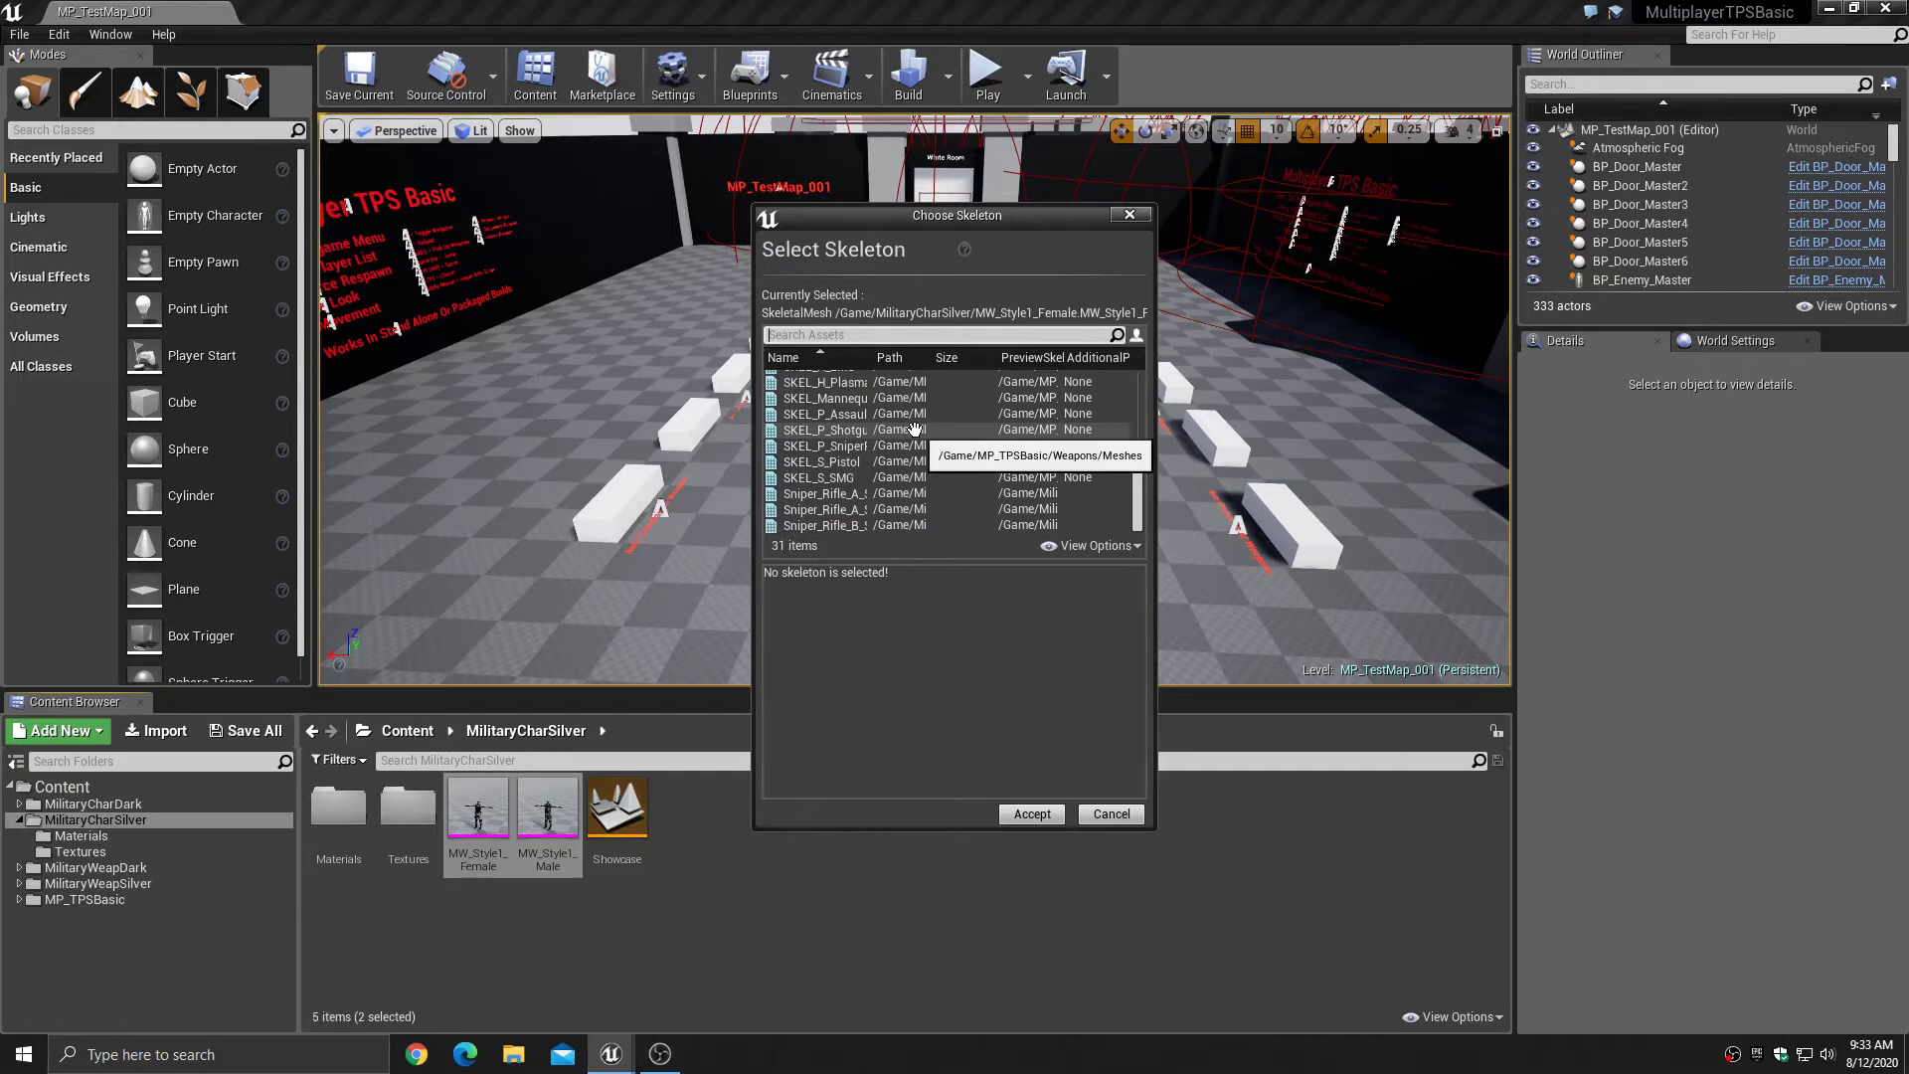
{"action": "left_click", "coordinate": [835, 399]}
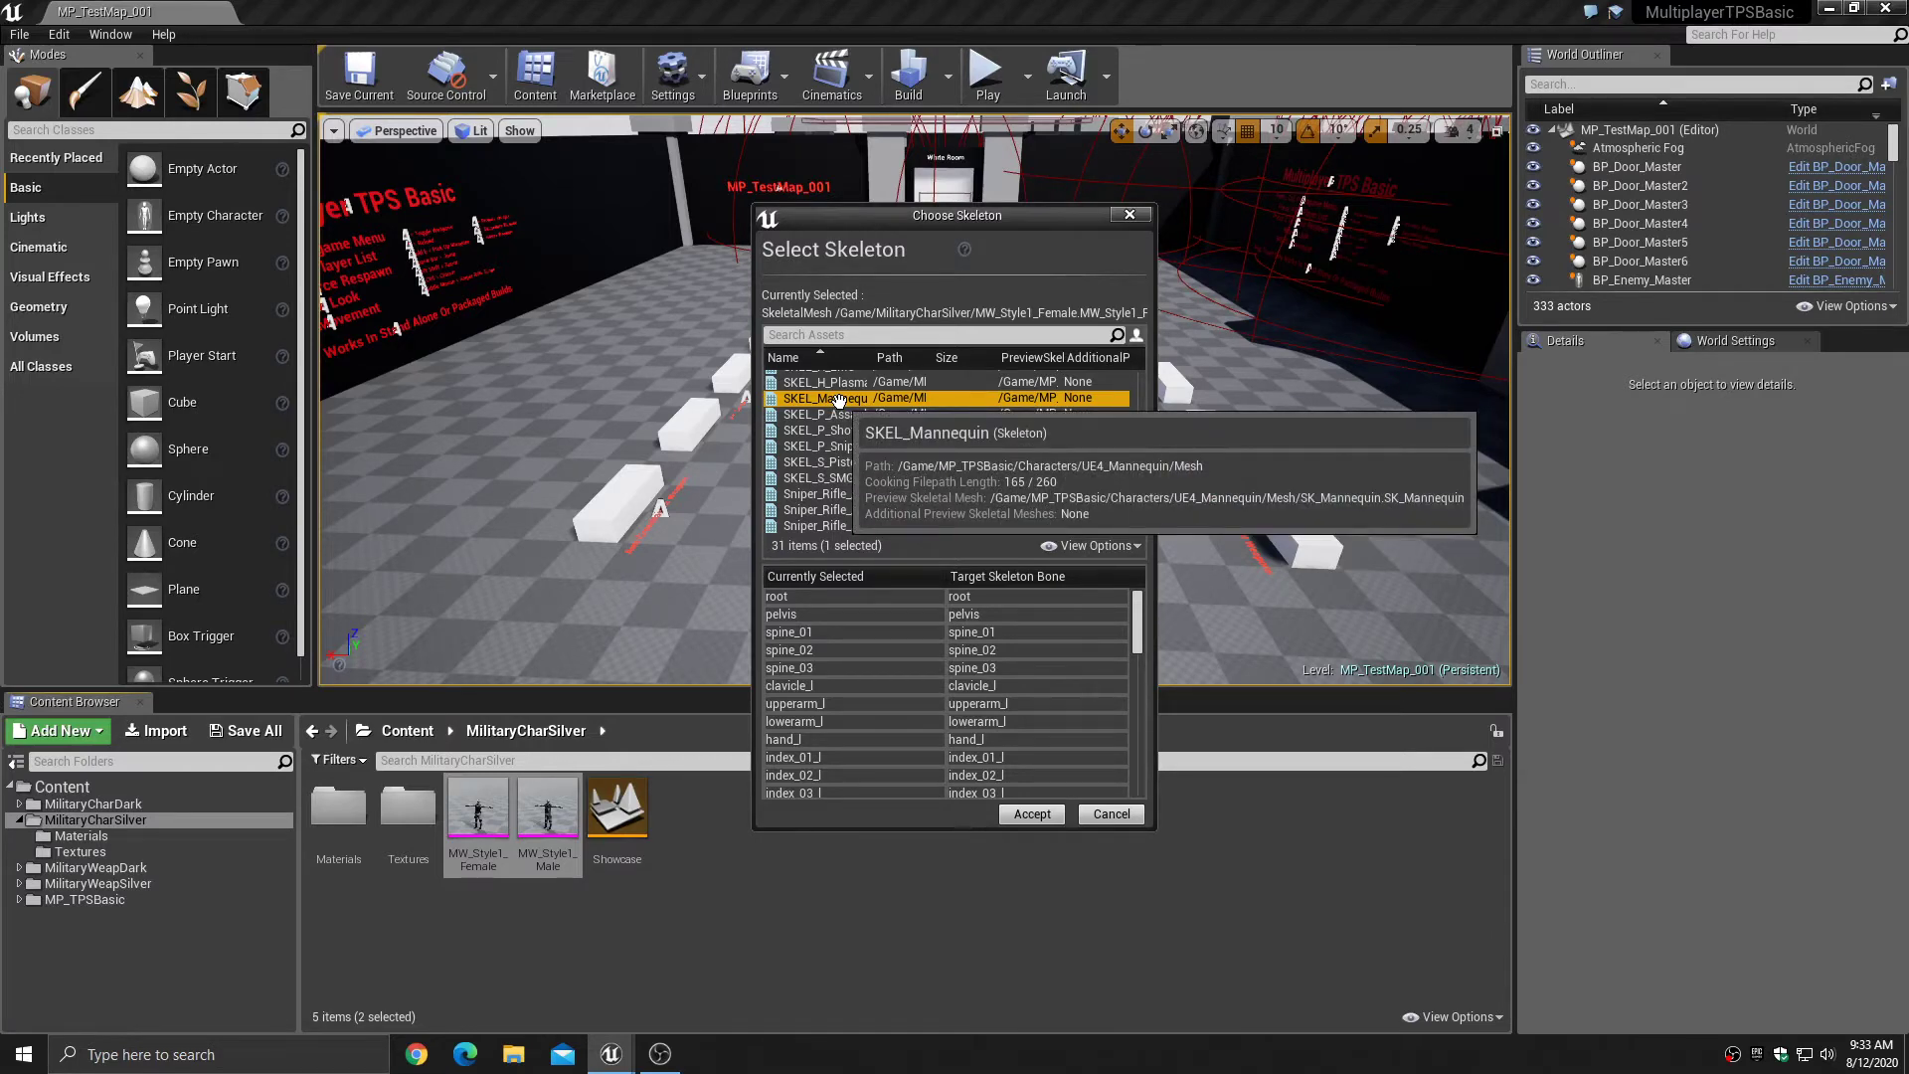
{"action": "left_click", "coordinate": [1030, 818]}
- Assign the SKEL_Mannequin skeleton to MW_Style1_Male and save both modified skeletal meshes
{"action": "scroll", "coordinate": [934, 478], "scroll_direction": "down", "scroll_amount": 2}
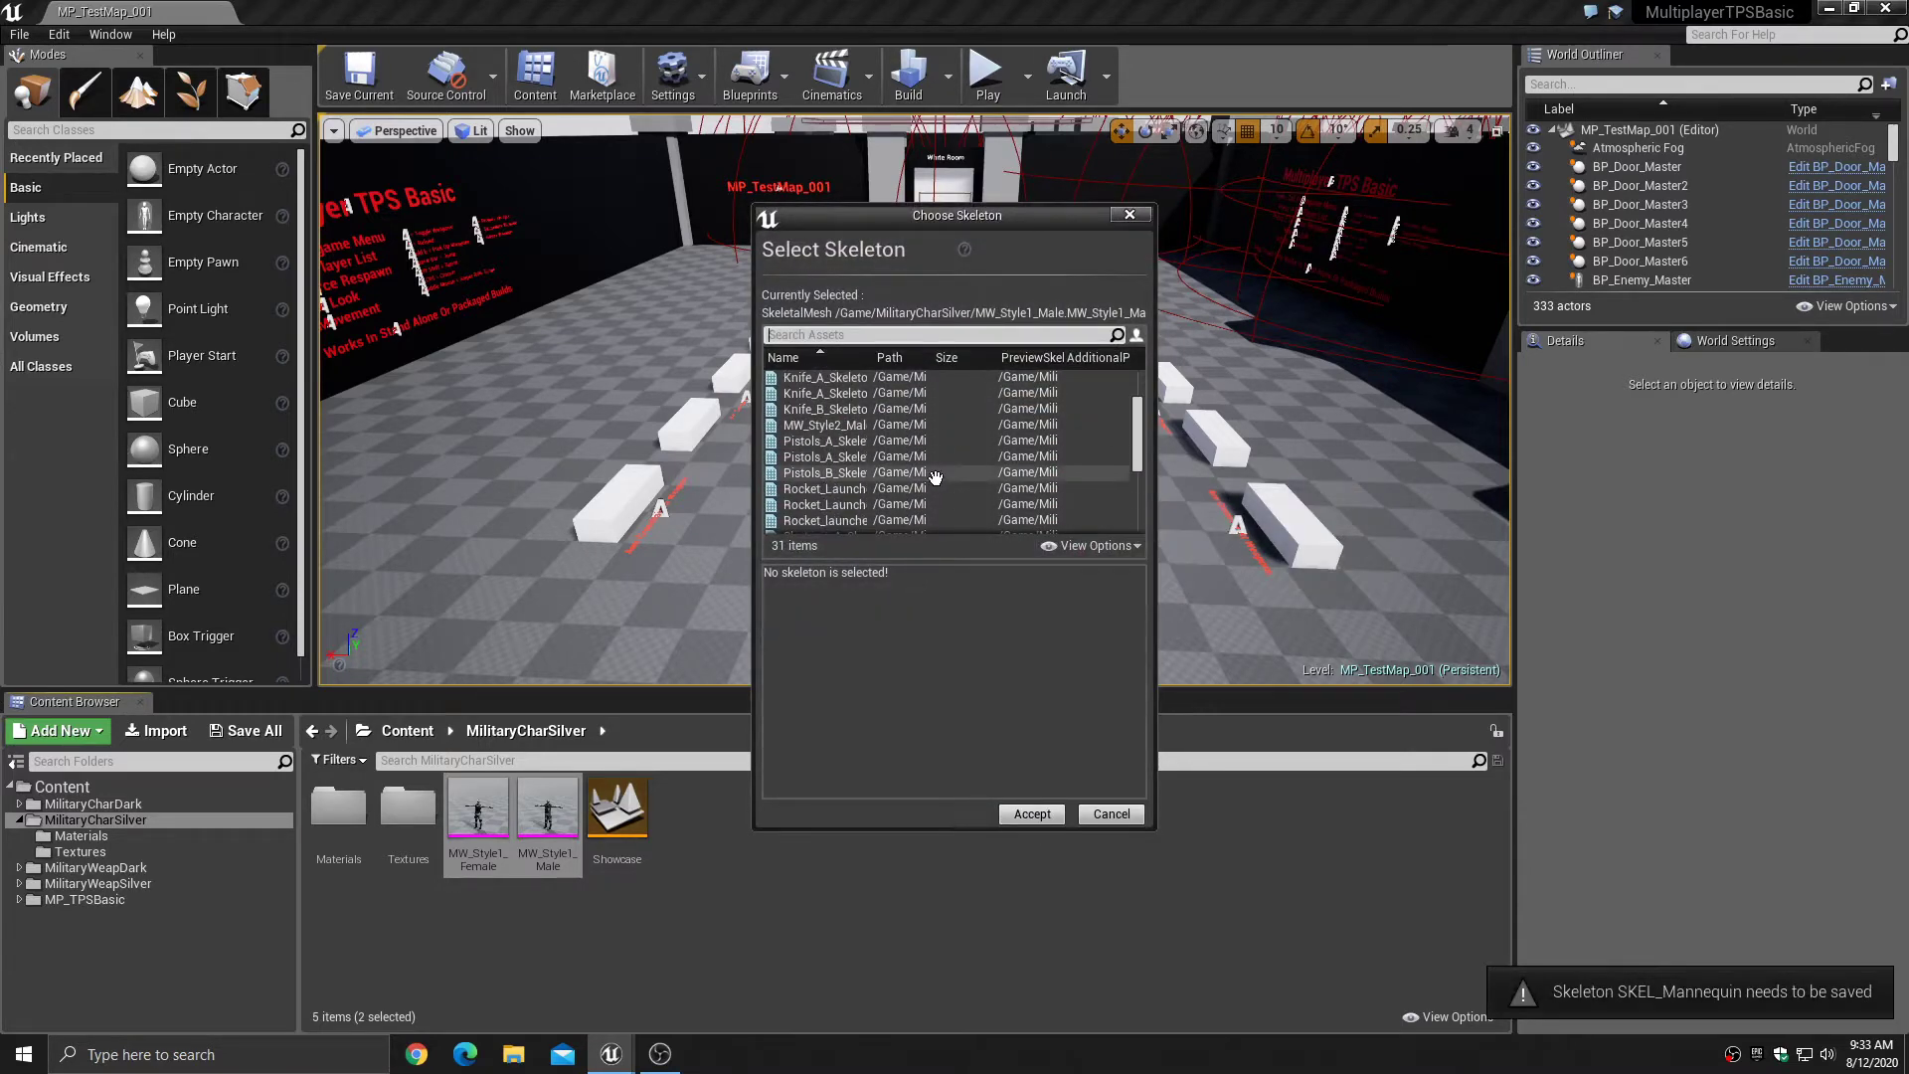
{"action": "scroll", "coordinate": [934, 478], "scroll_direction": "down", "scroll_amount": 3}
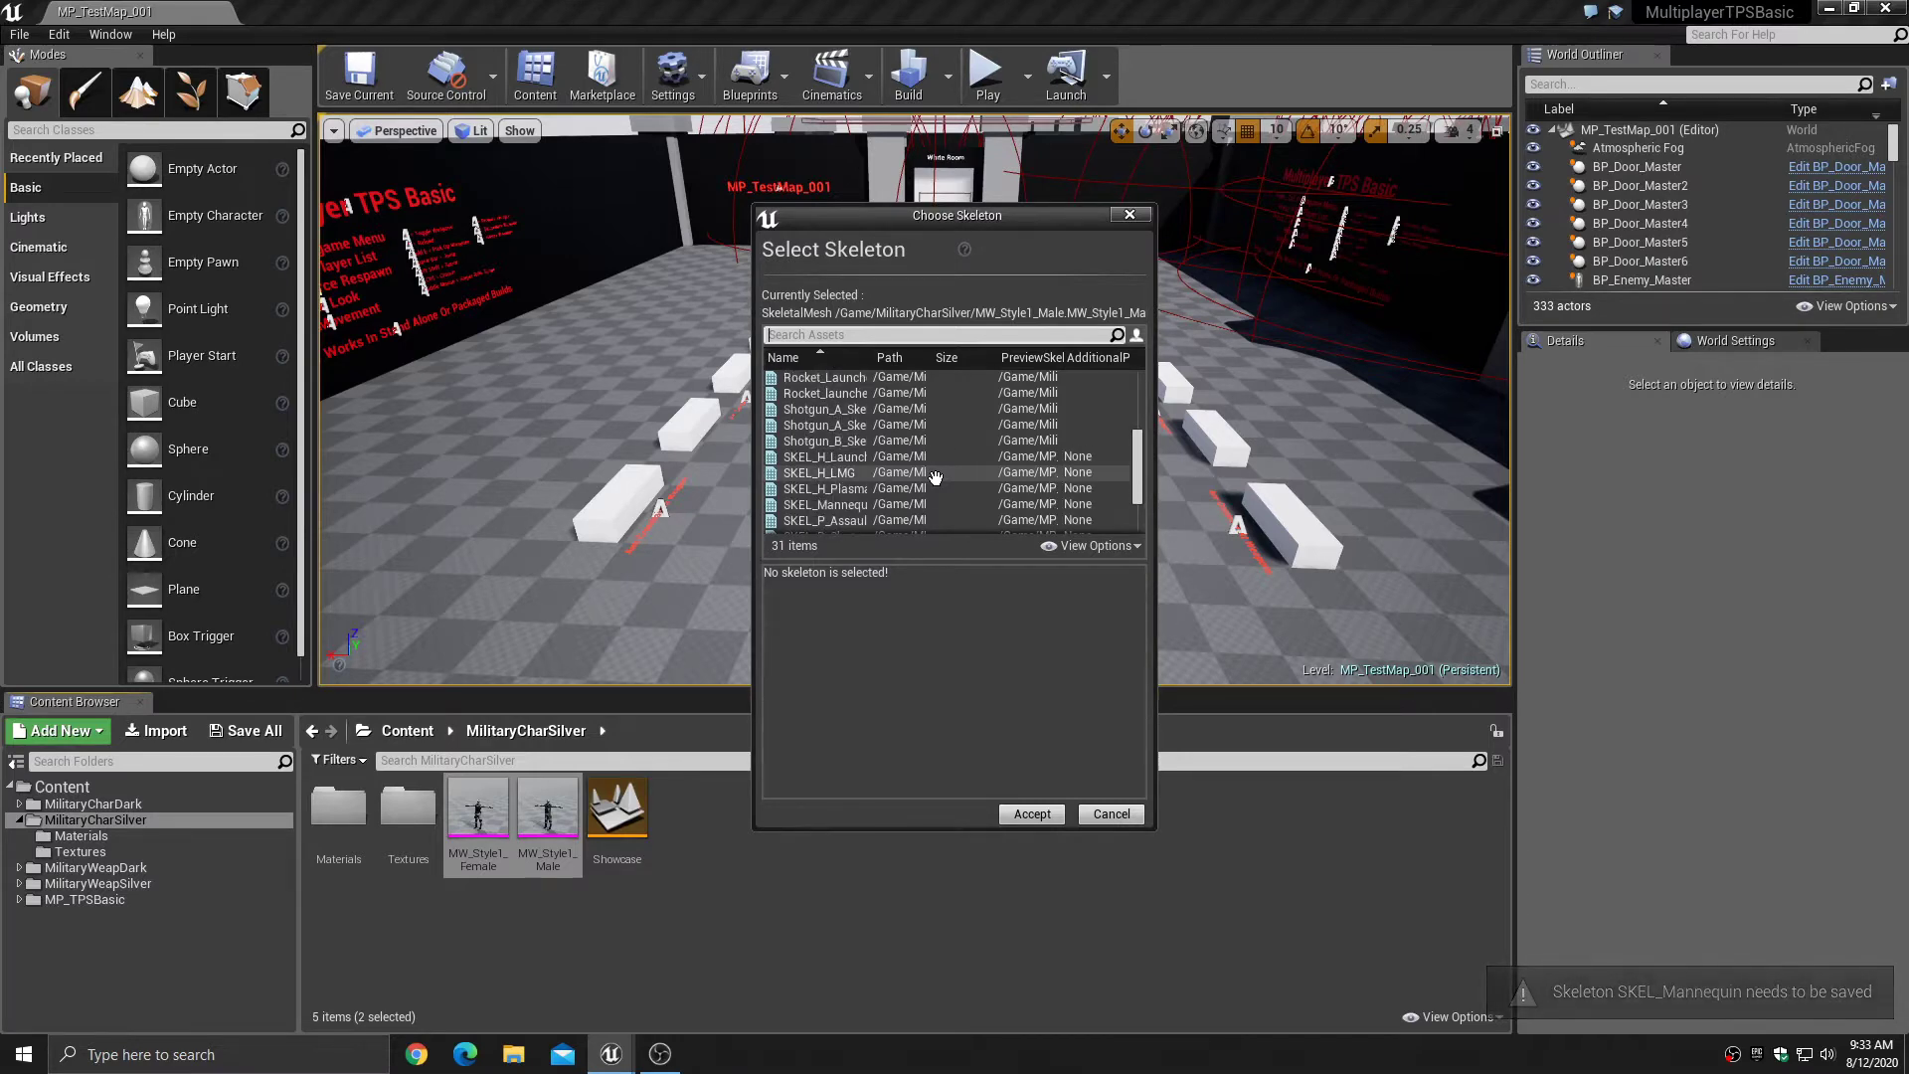
{"action": "left_click", "coordinate": [869, 504]}
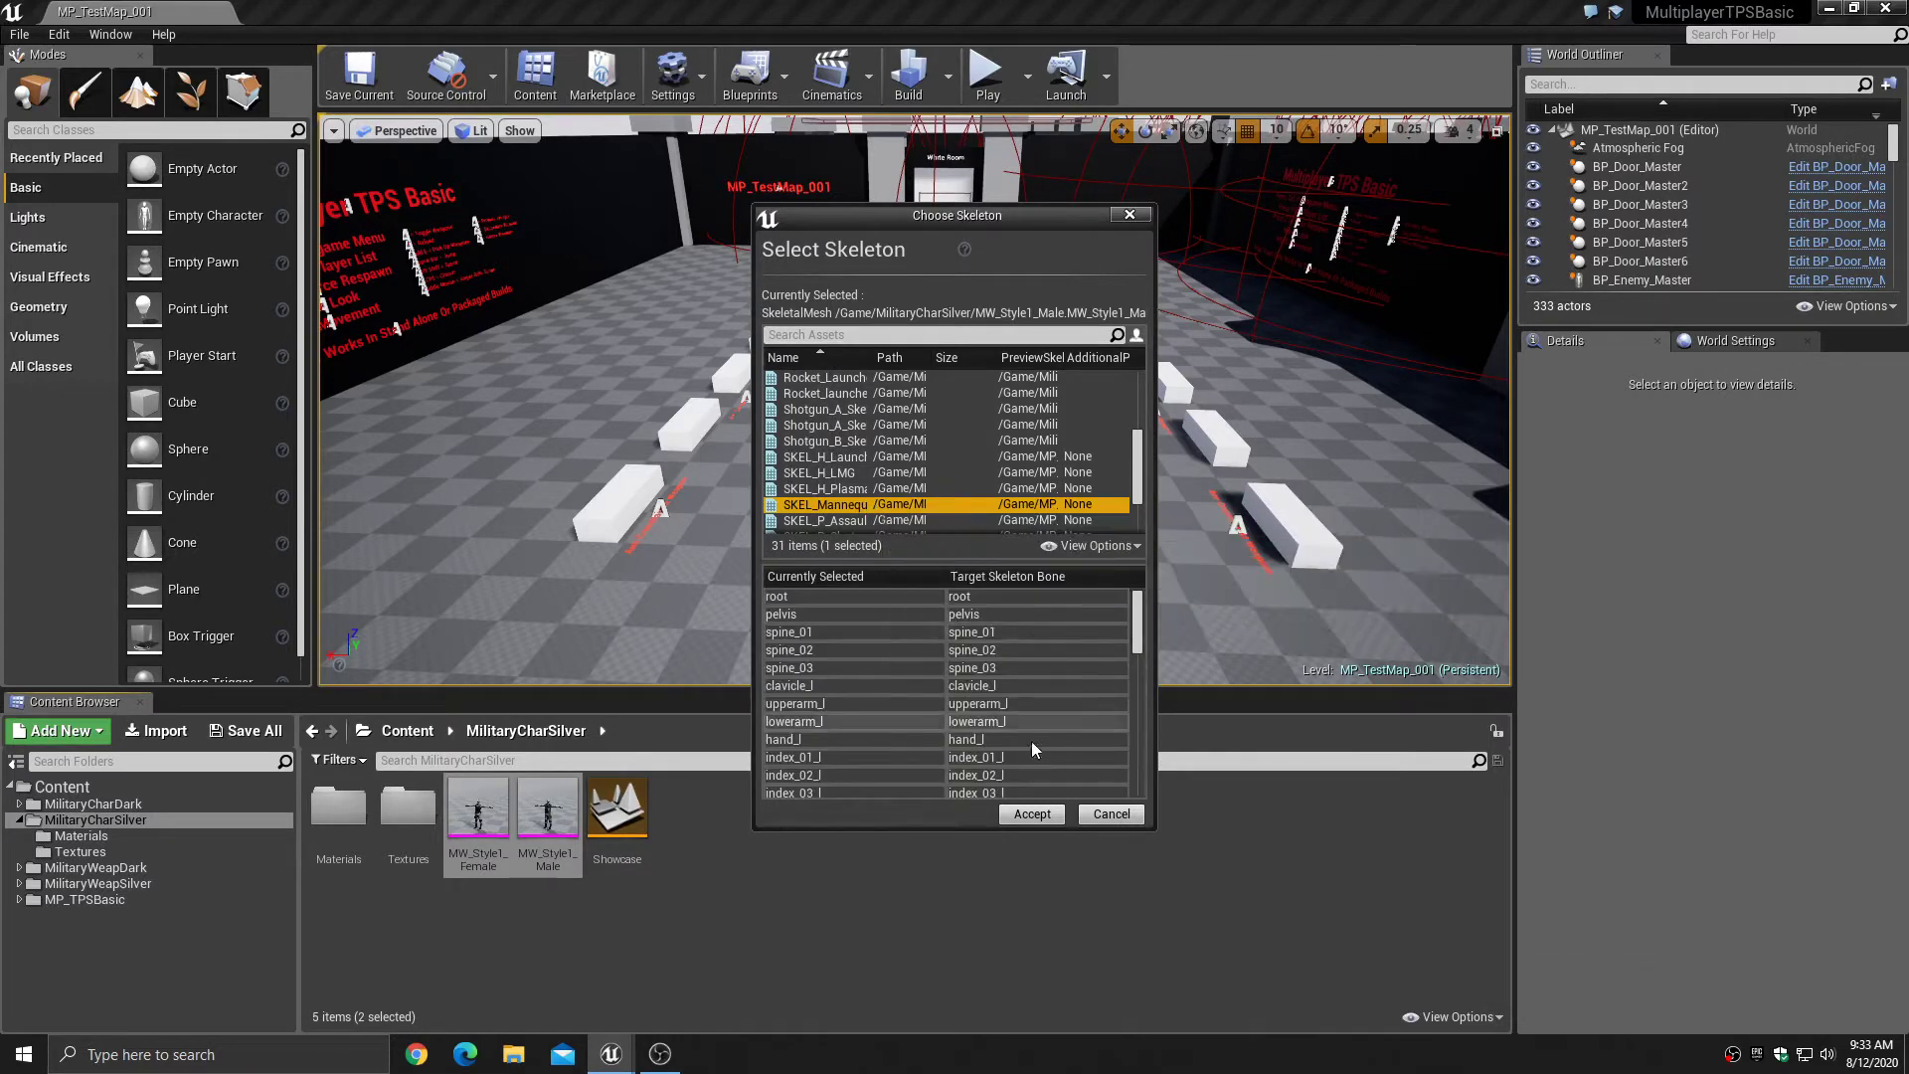
{"action": "left_click", "coordinate": [1033, 813]}
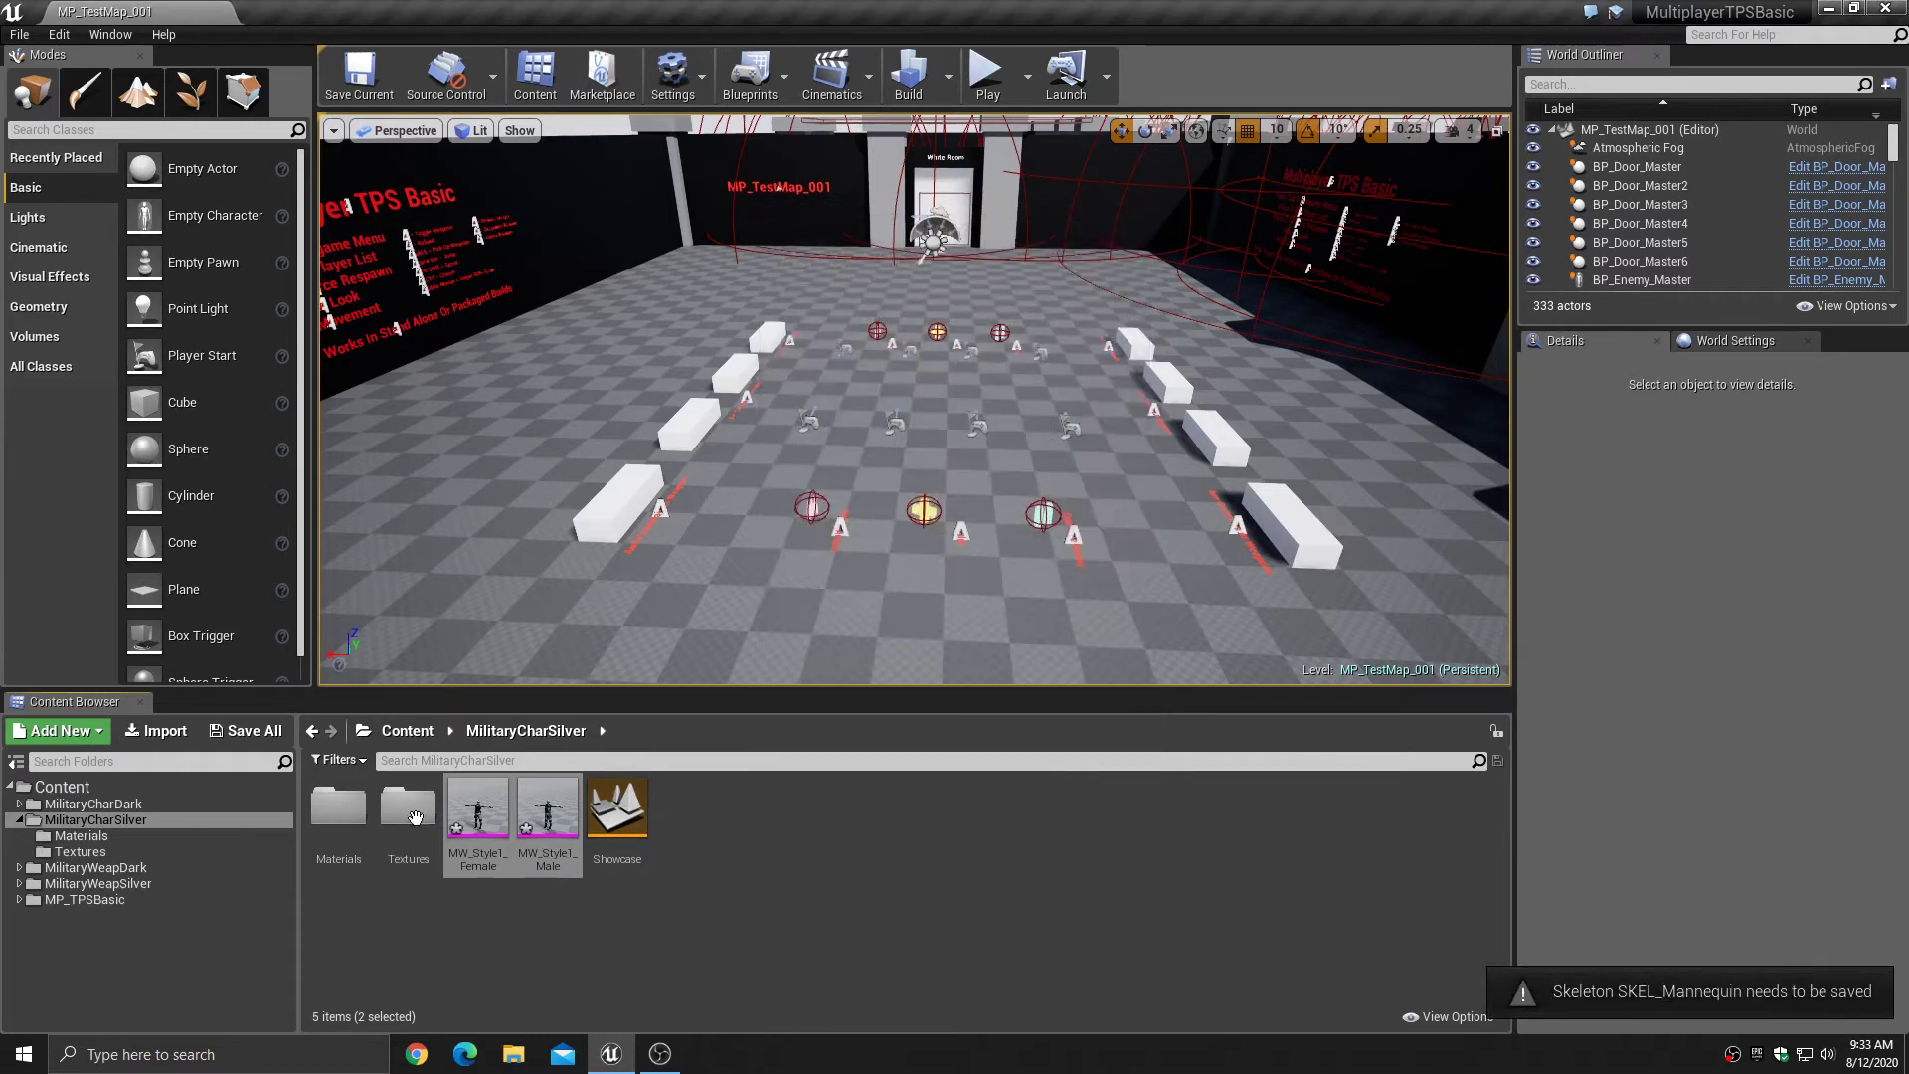
{"action": "left_click", "coordinate": [245, 730]}
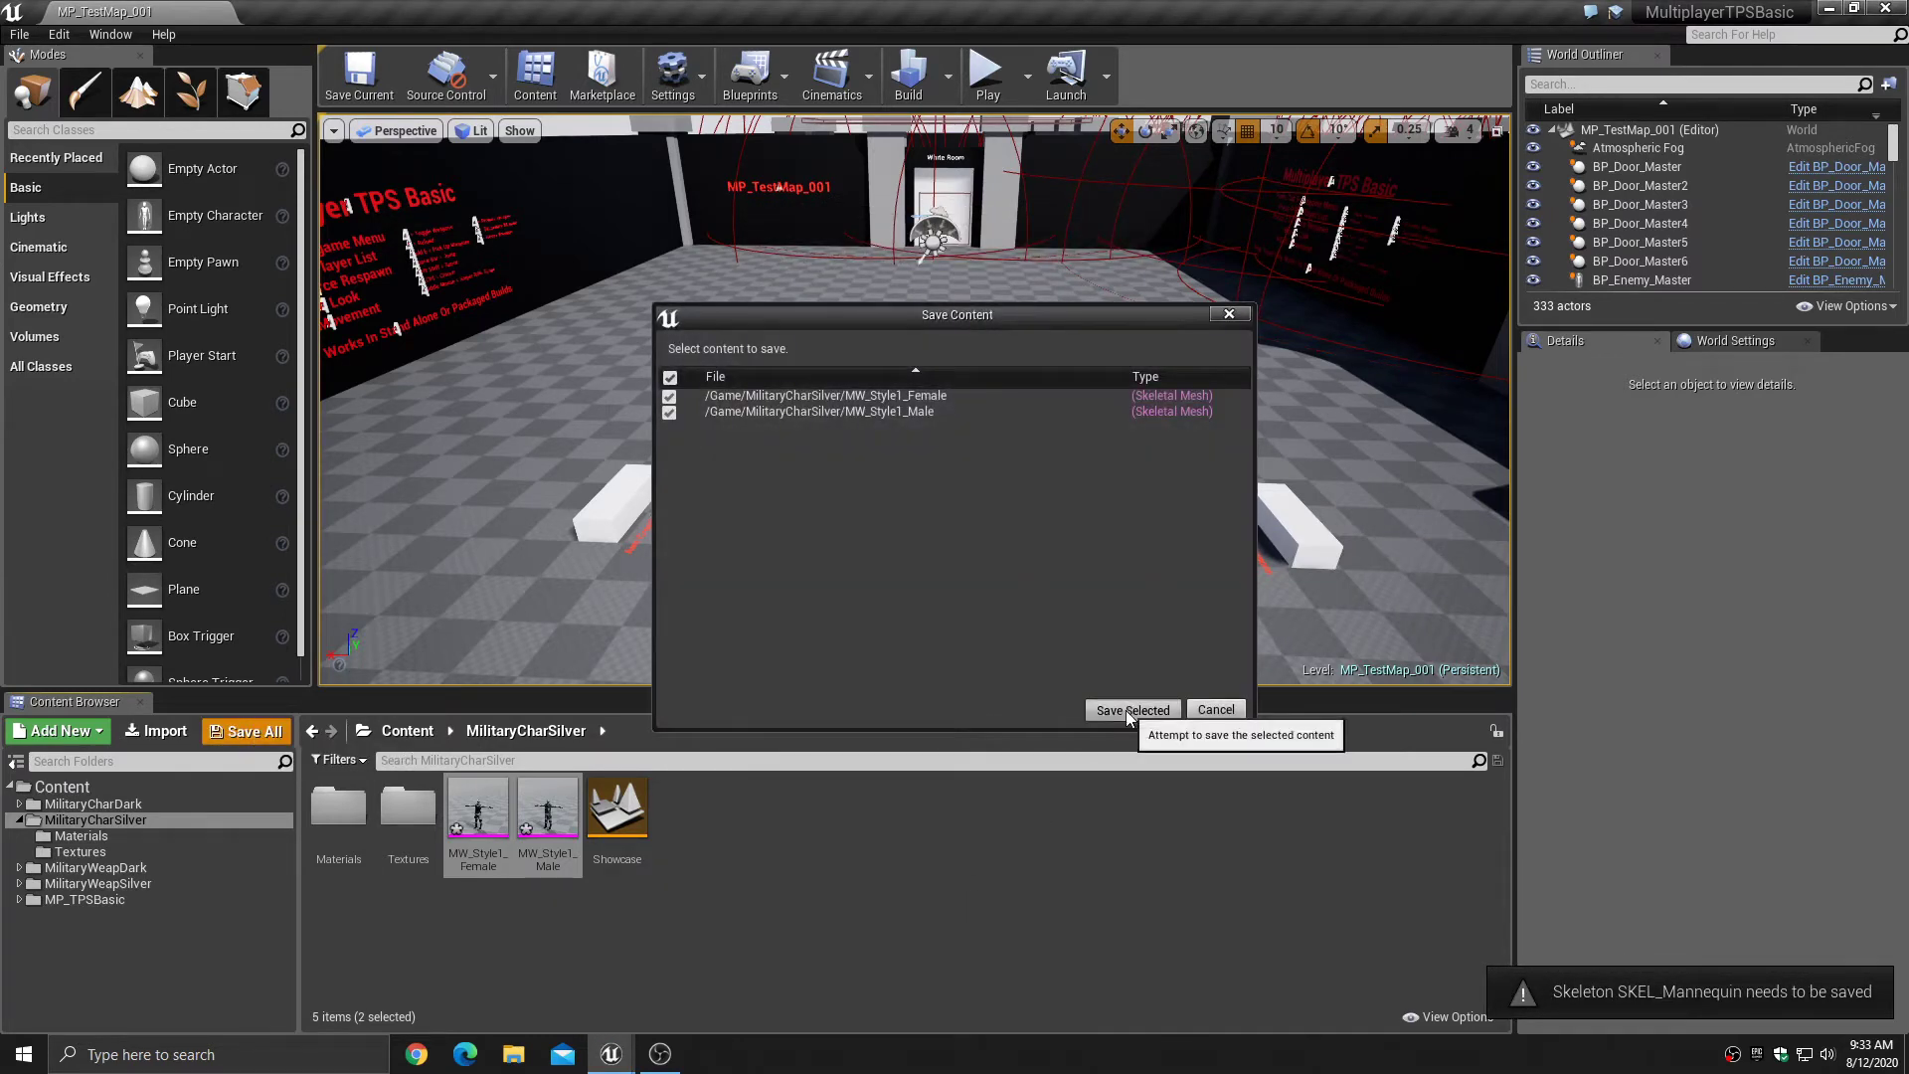
{"action": "left_click", "coordinate": [1129, 709]}
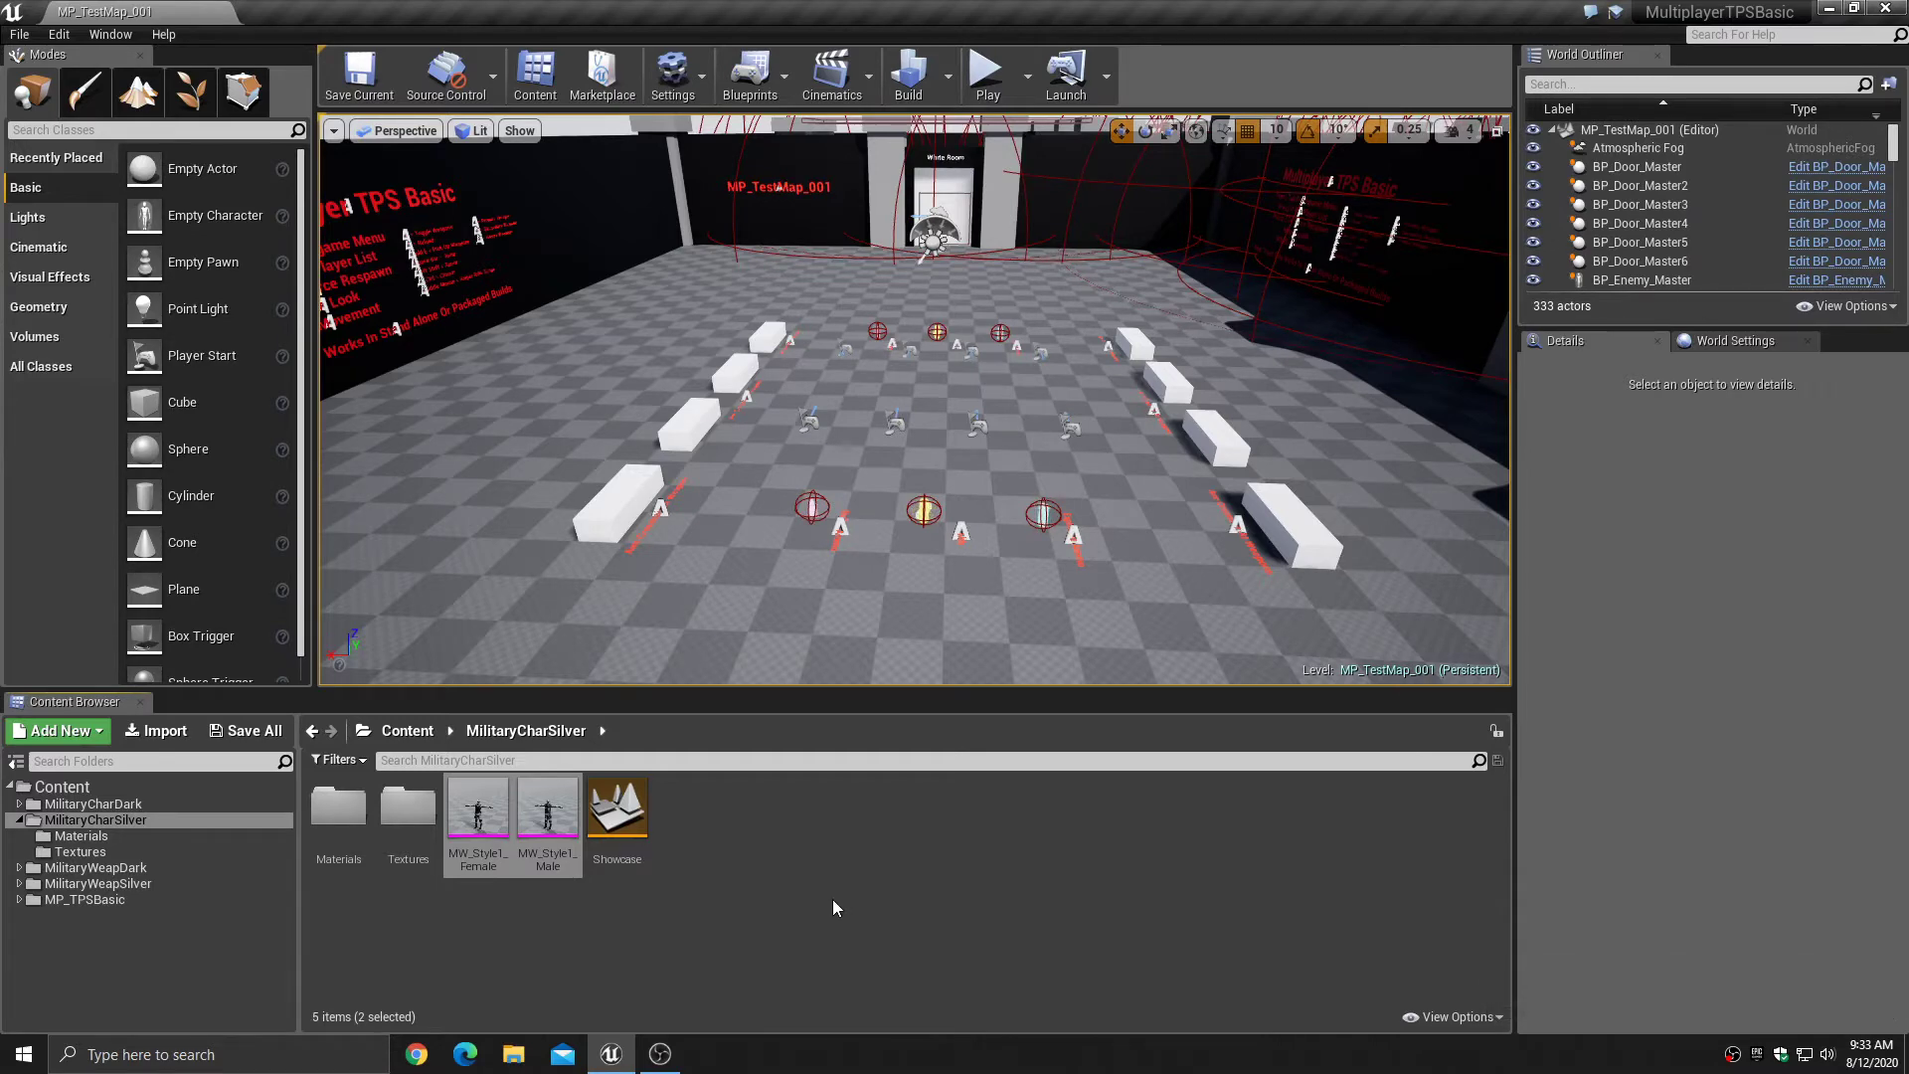
- Set the physics asset of the MW_Style1_Female mesh to PHYS_Mannequin, then save and close the mesh
{"action": "double_click", "coordinate": [481, 814]}
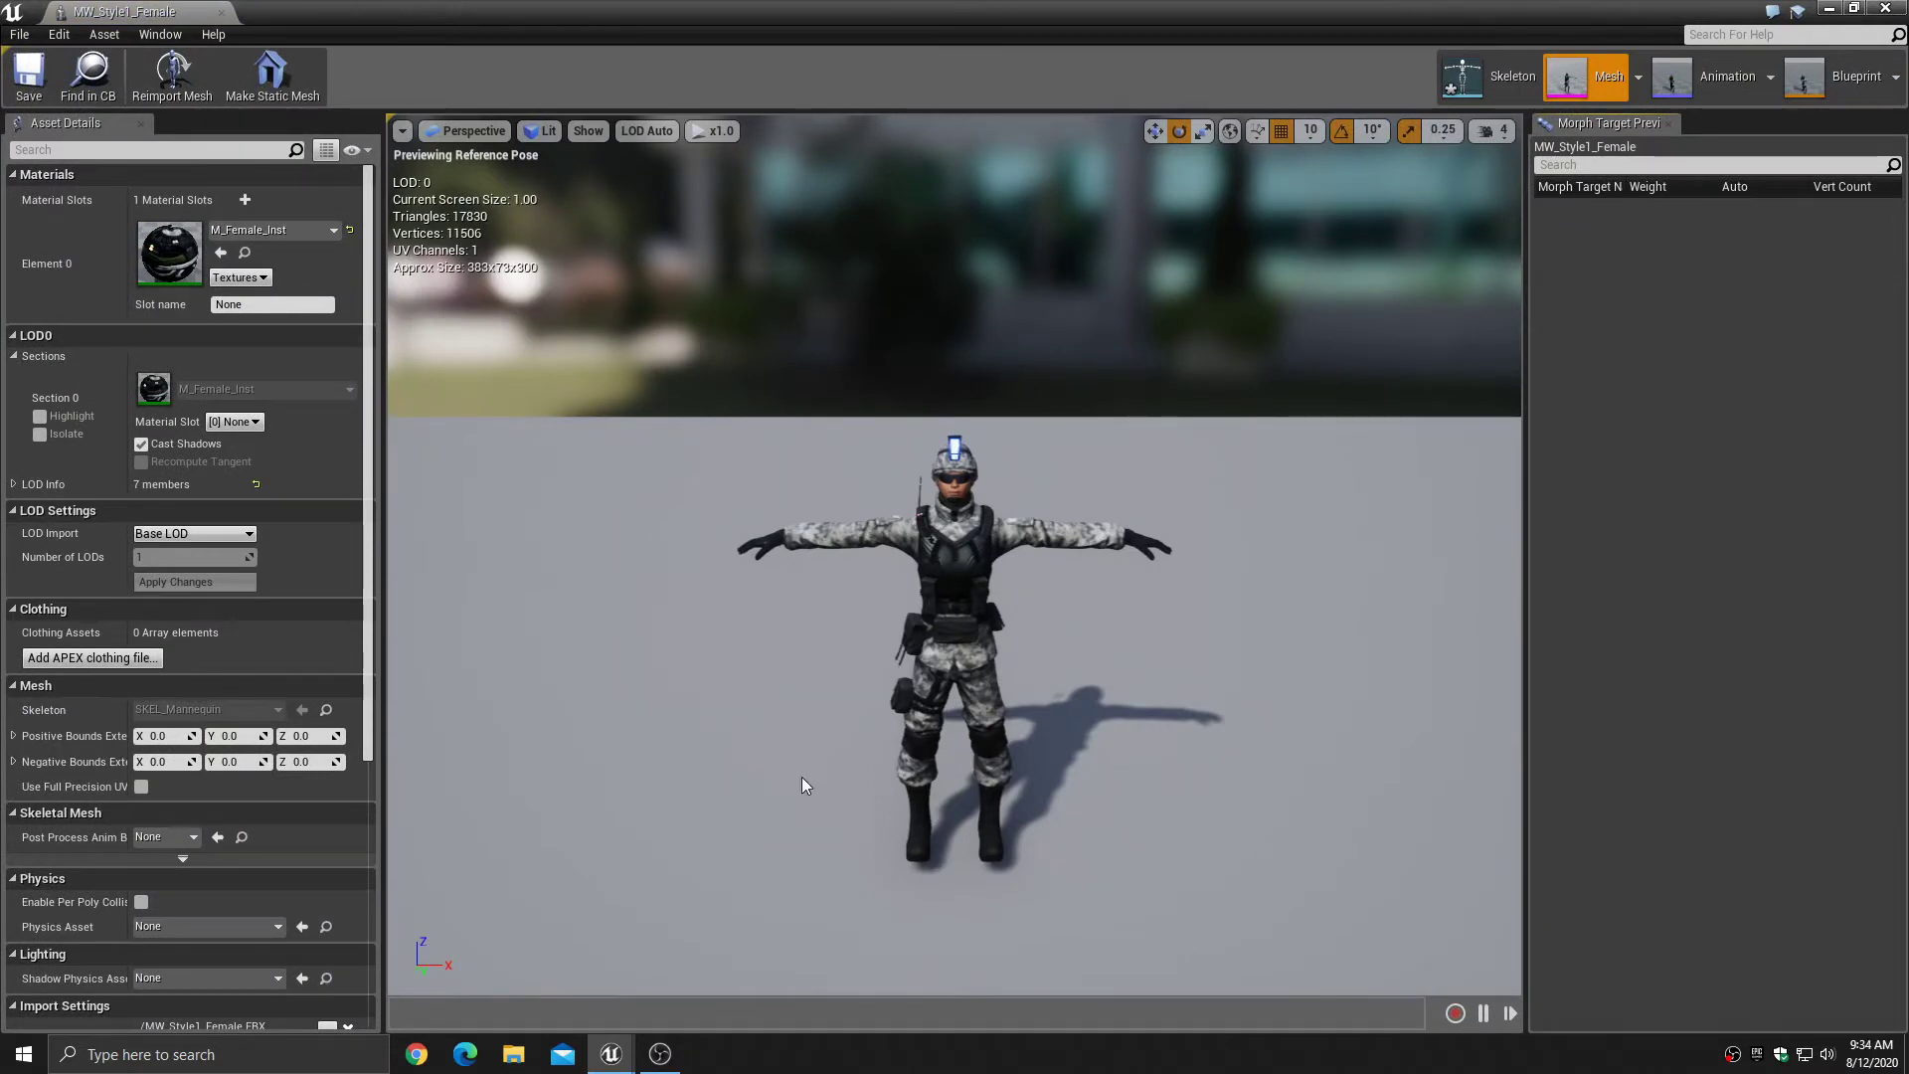
{"action": "scroll", "coordinate": [155, 680], "scroll_direction": "down", "scroll_amount": 5}
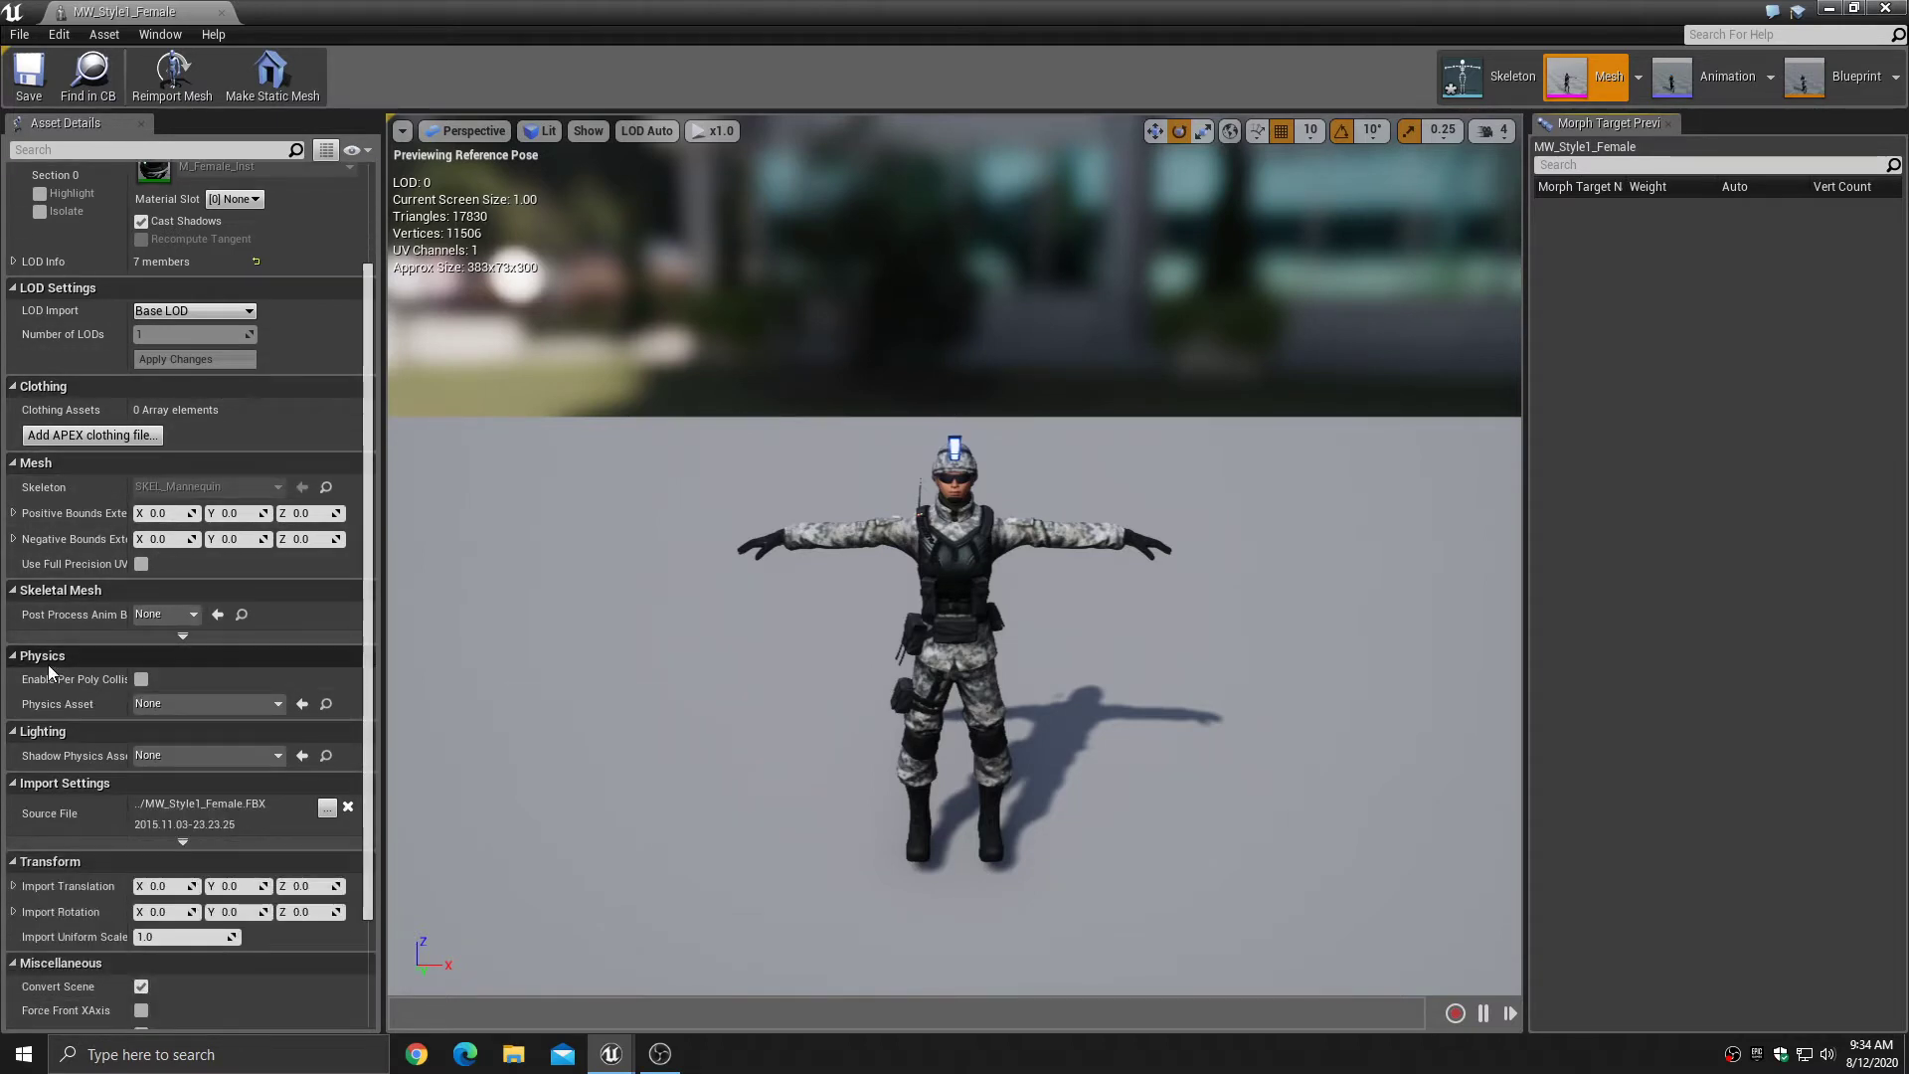
{"action": "left_click", "coordinate": [175, 706]}
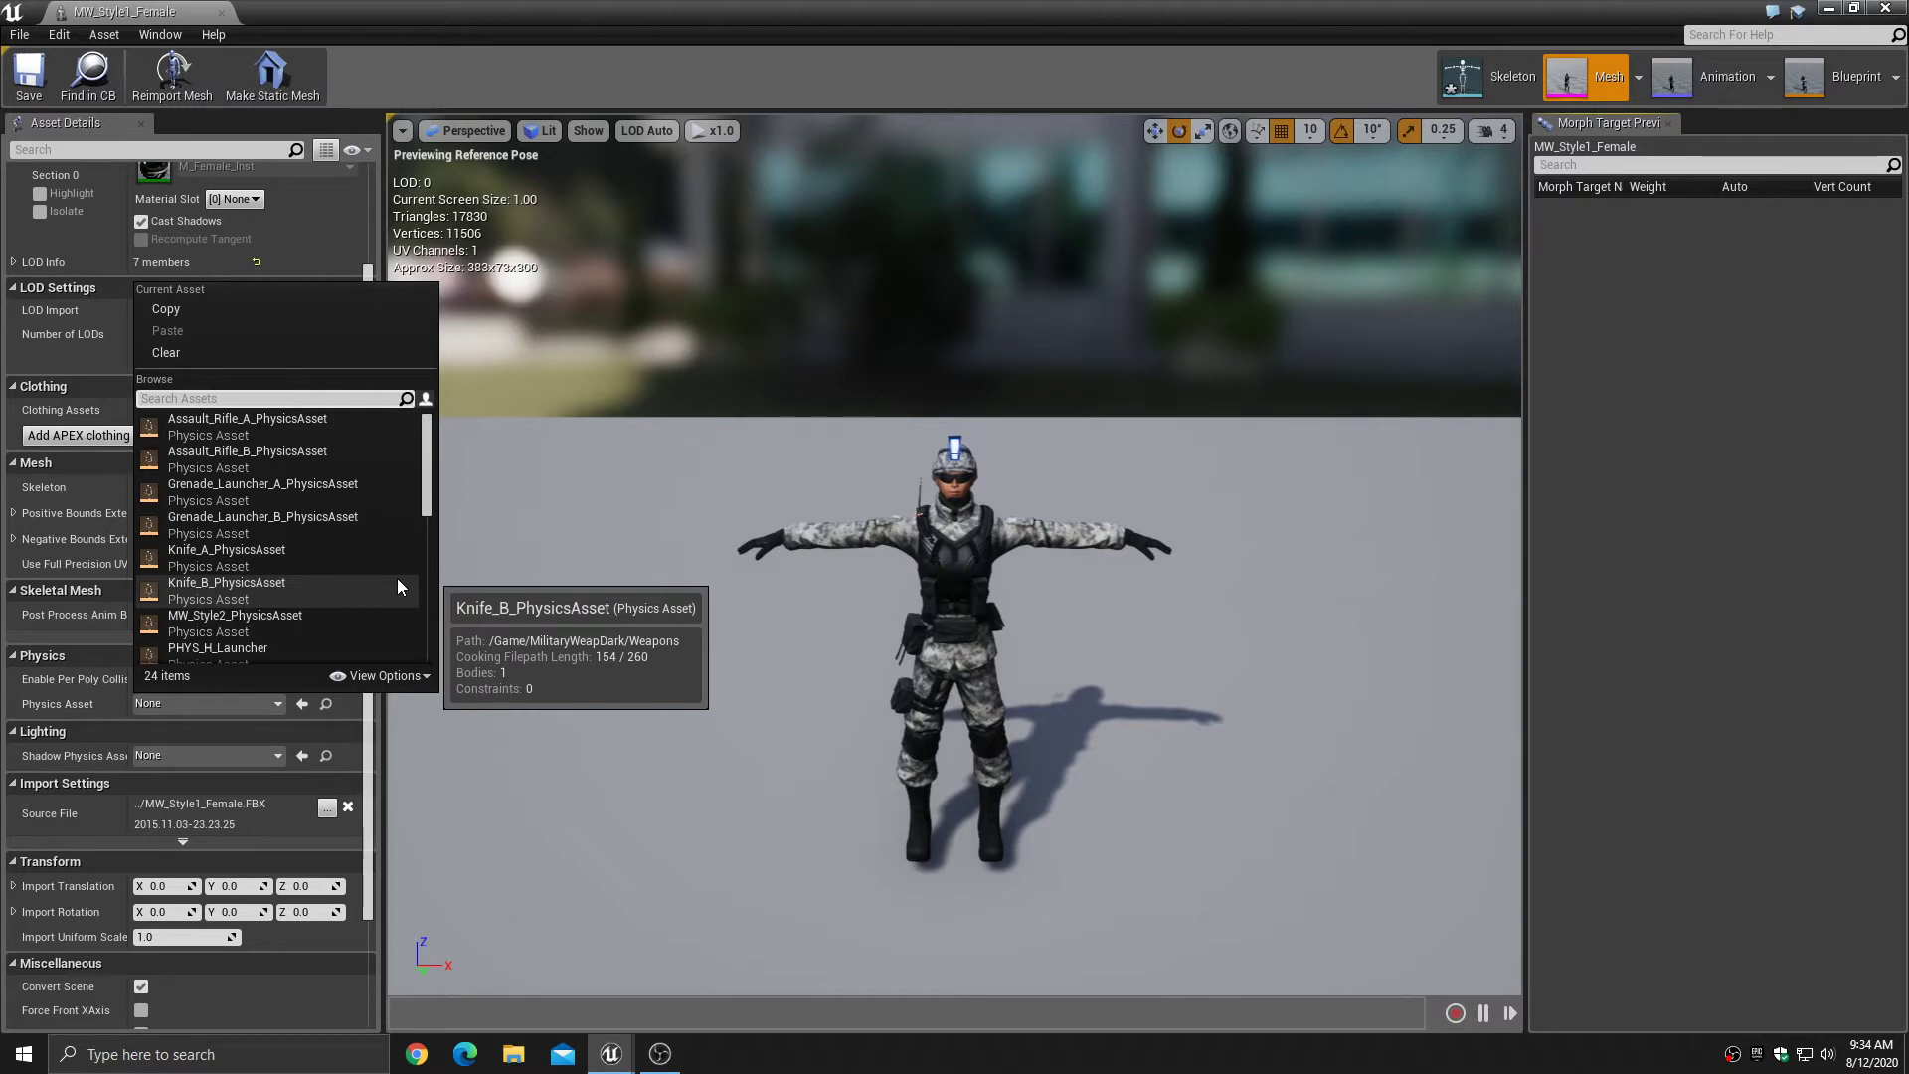
{"action": "scroll", "coordinate": [398, 580], "scroll_direction": "down", "scroll_amount": 1}
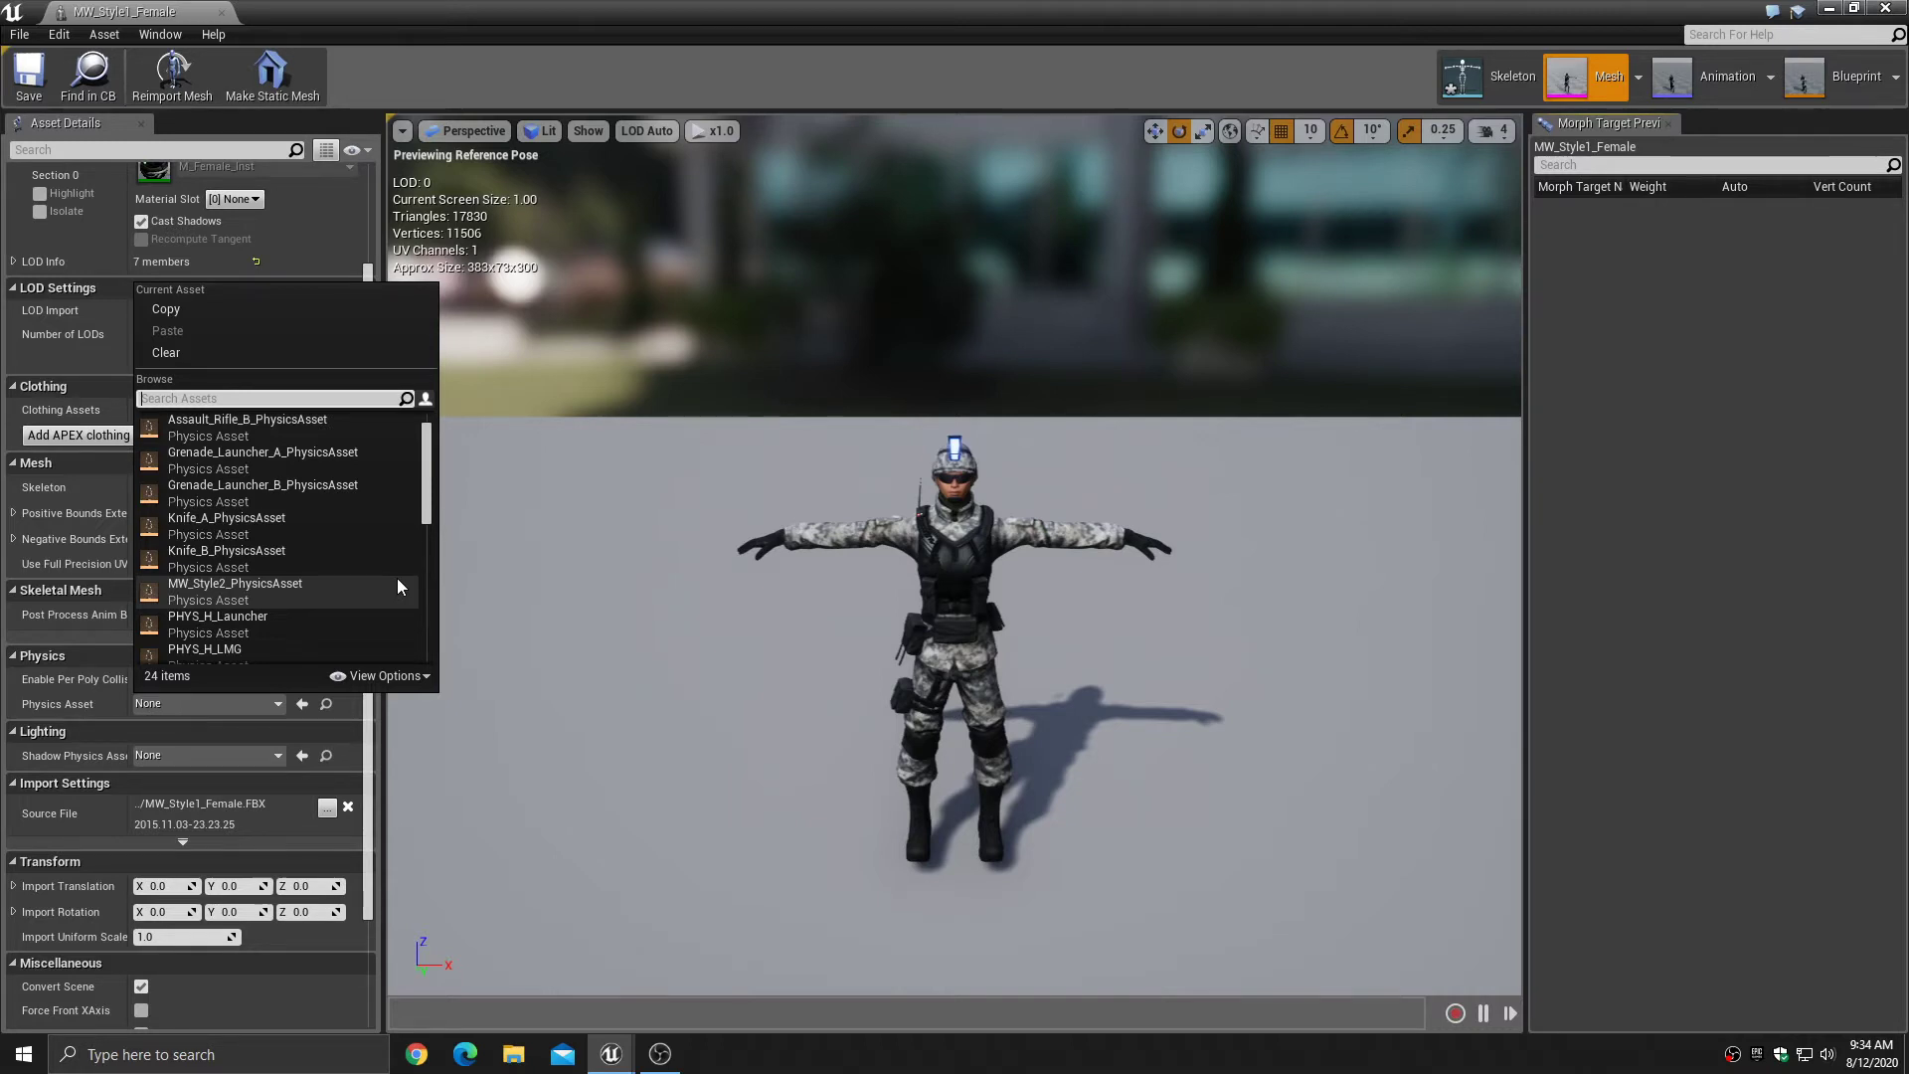
{"action": "scroll", "coordinate": [397, 586], "scroll_direction": "down", "scroll_amount": 2}
{"action": "scroll", "coordinate": [396, 576], "scroll_direction": "down", "scroll_amount": 1}
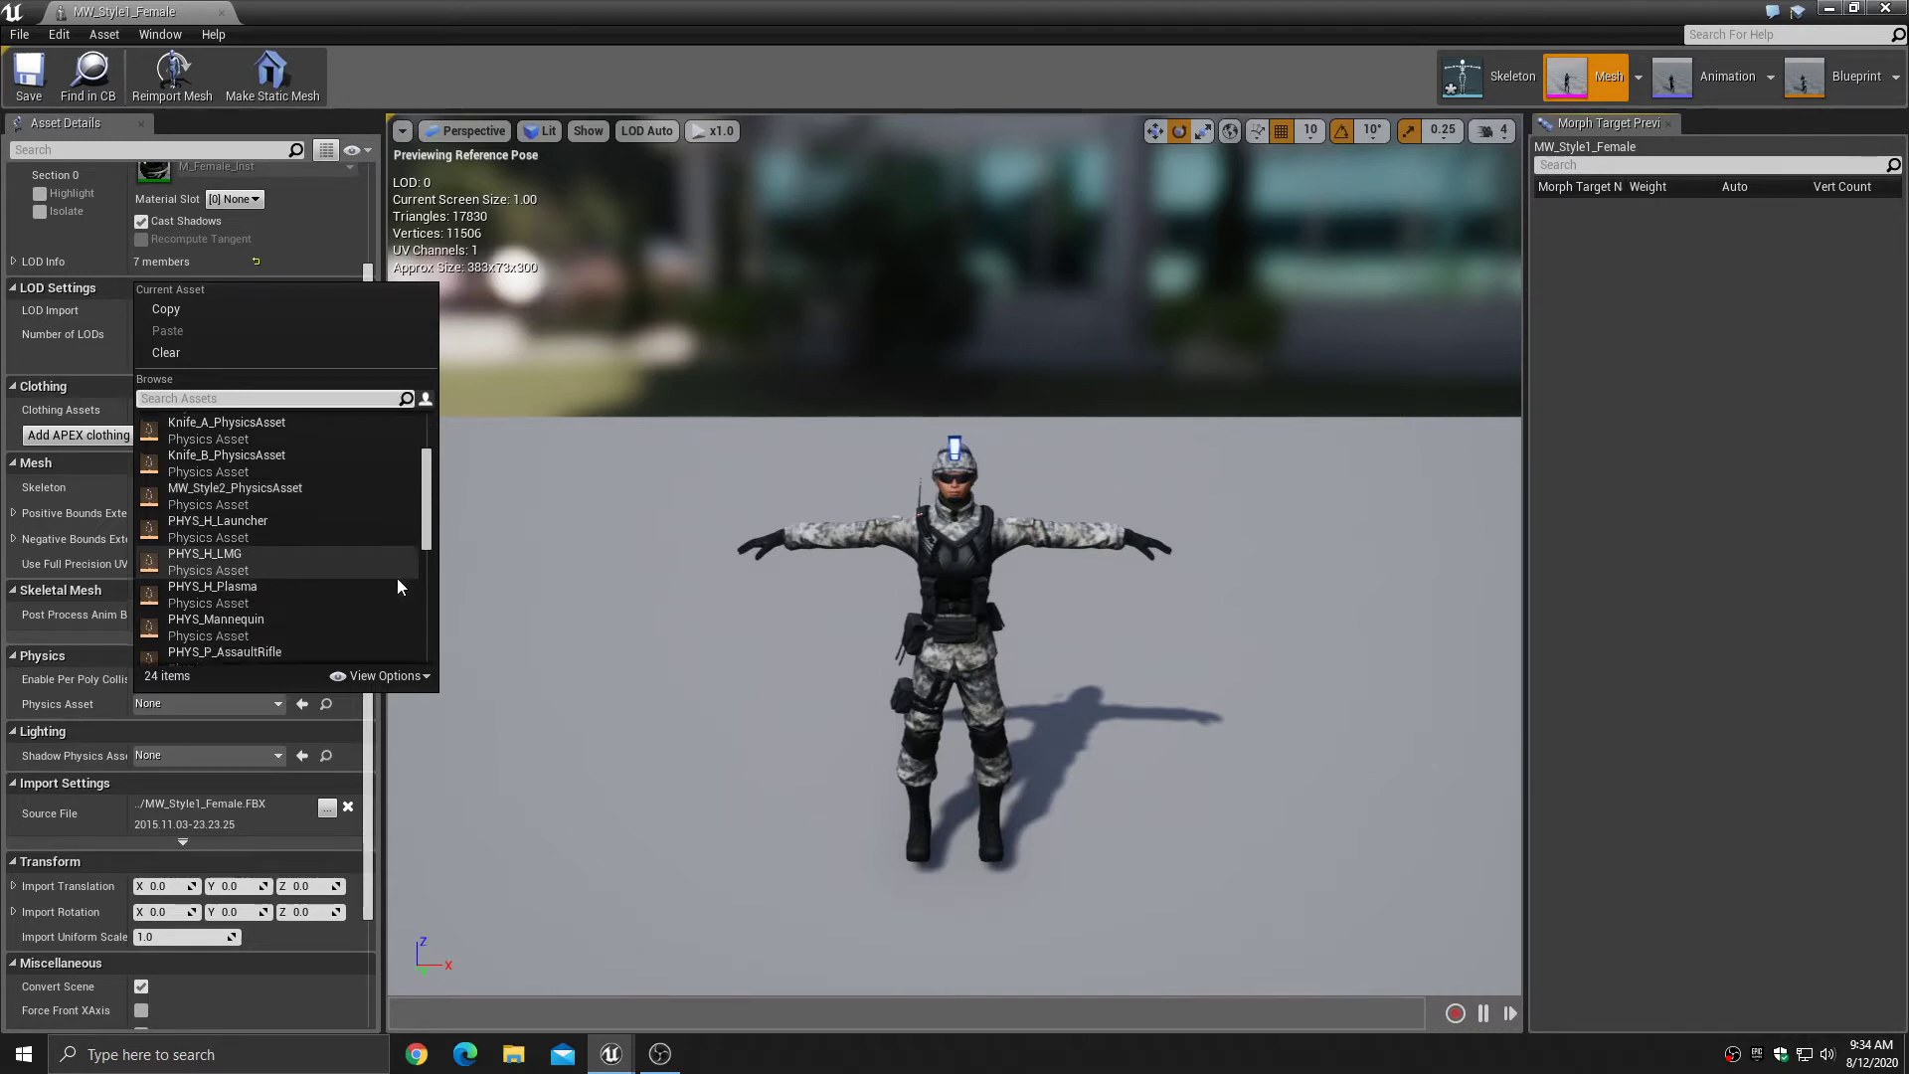
{"action": "left_click", "coordinate": [219, 635]}
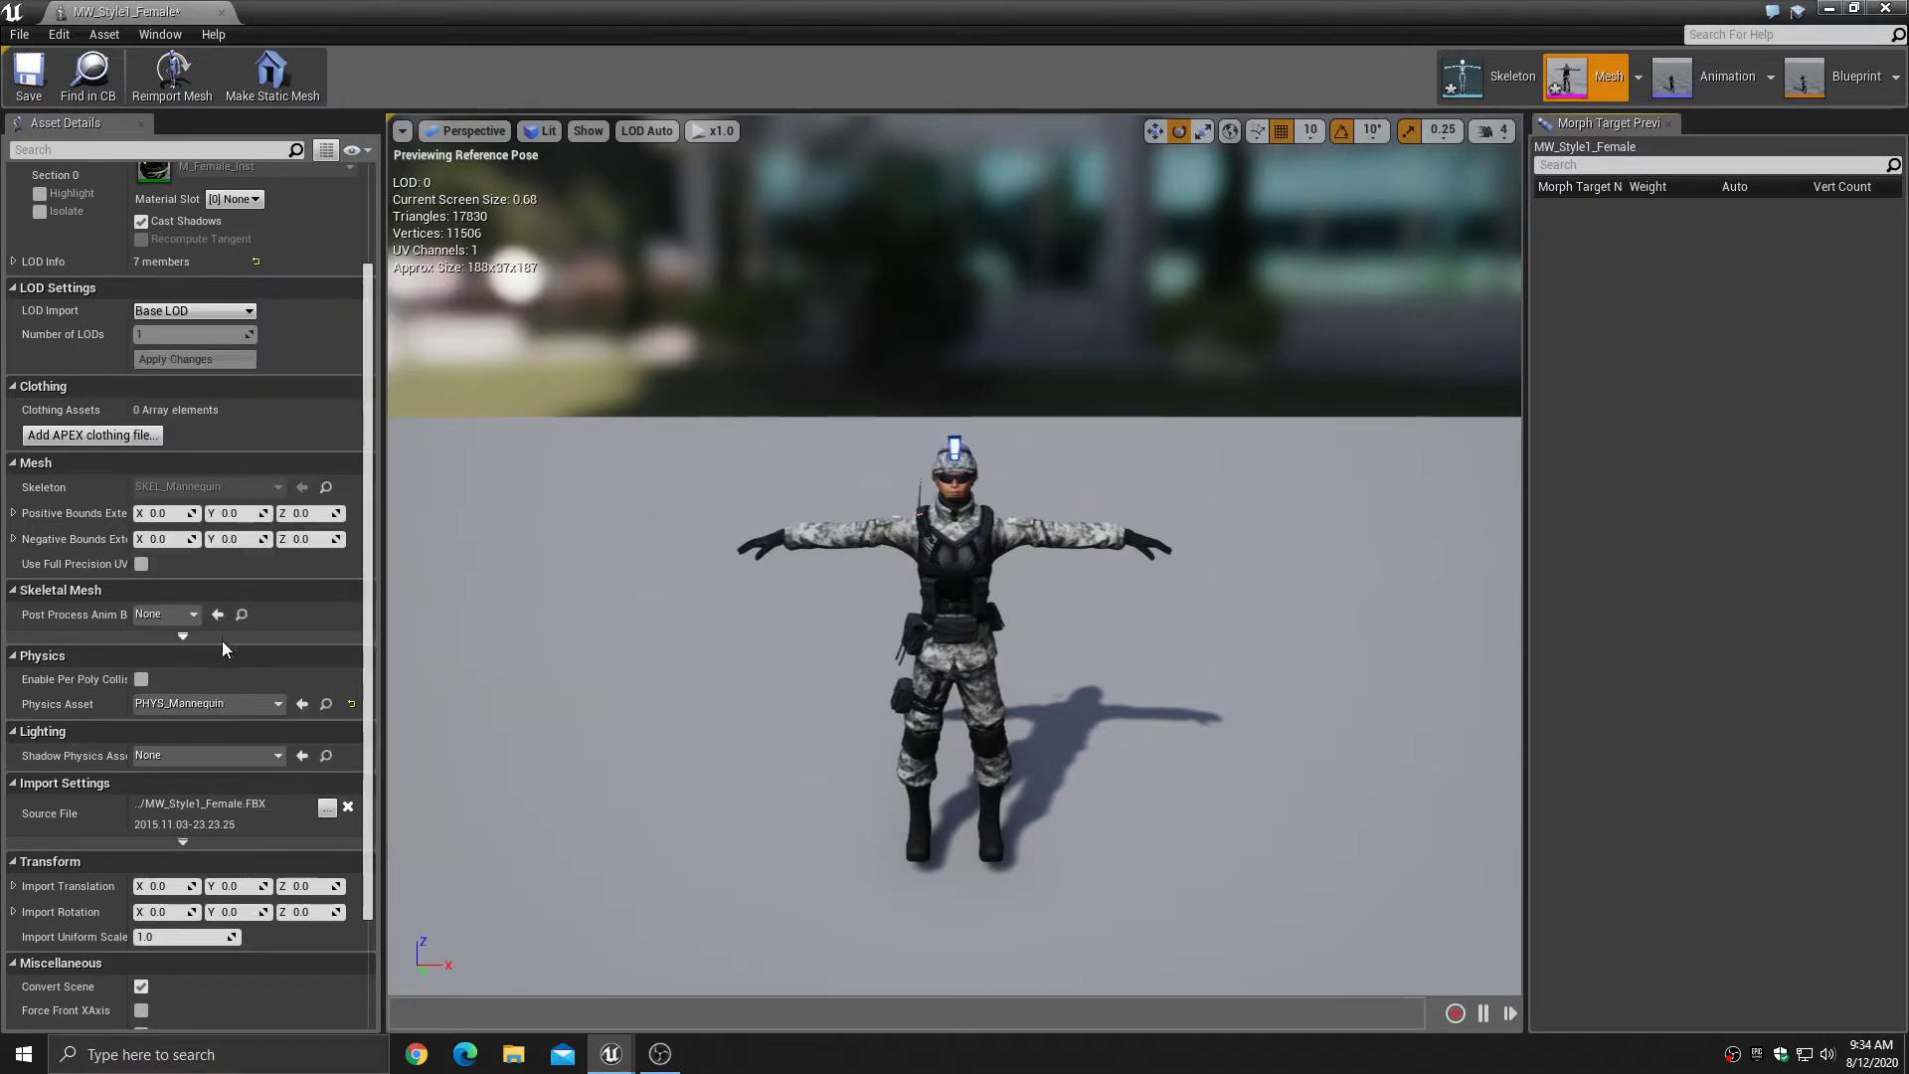
{"action": "left_click", "coordinate": [19, 93]}
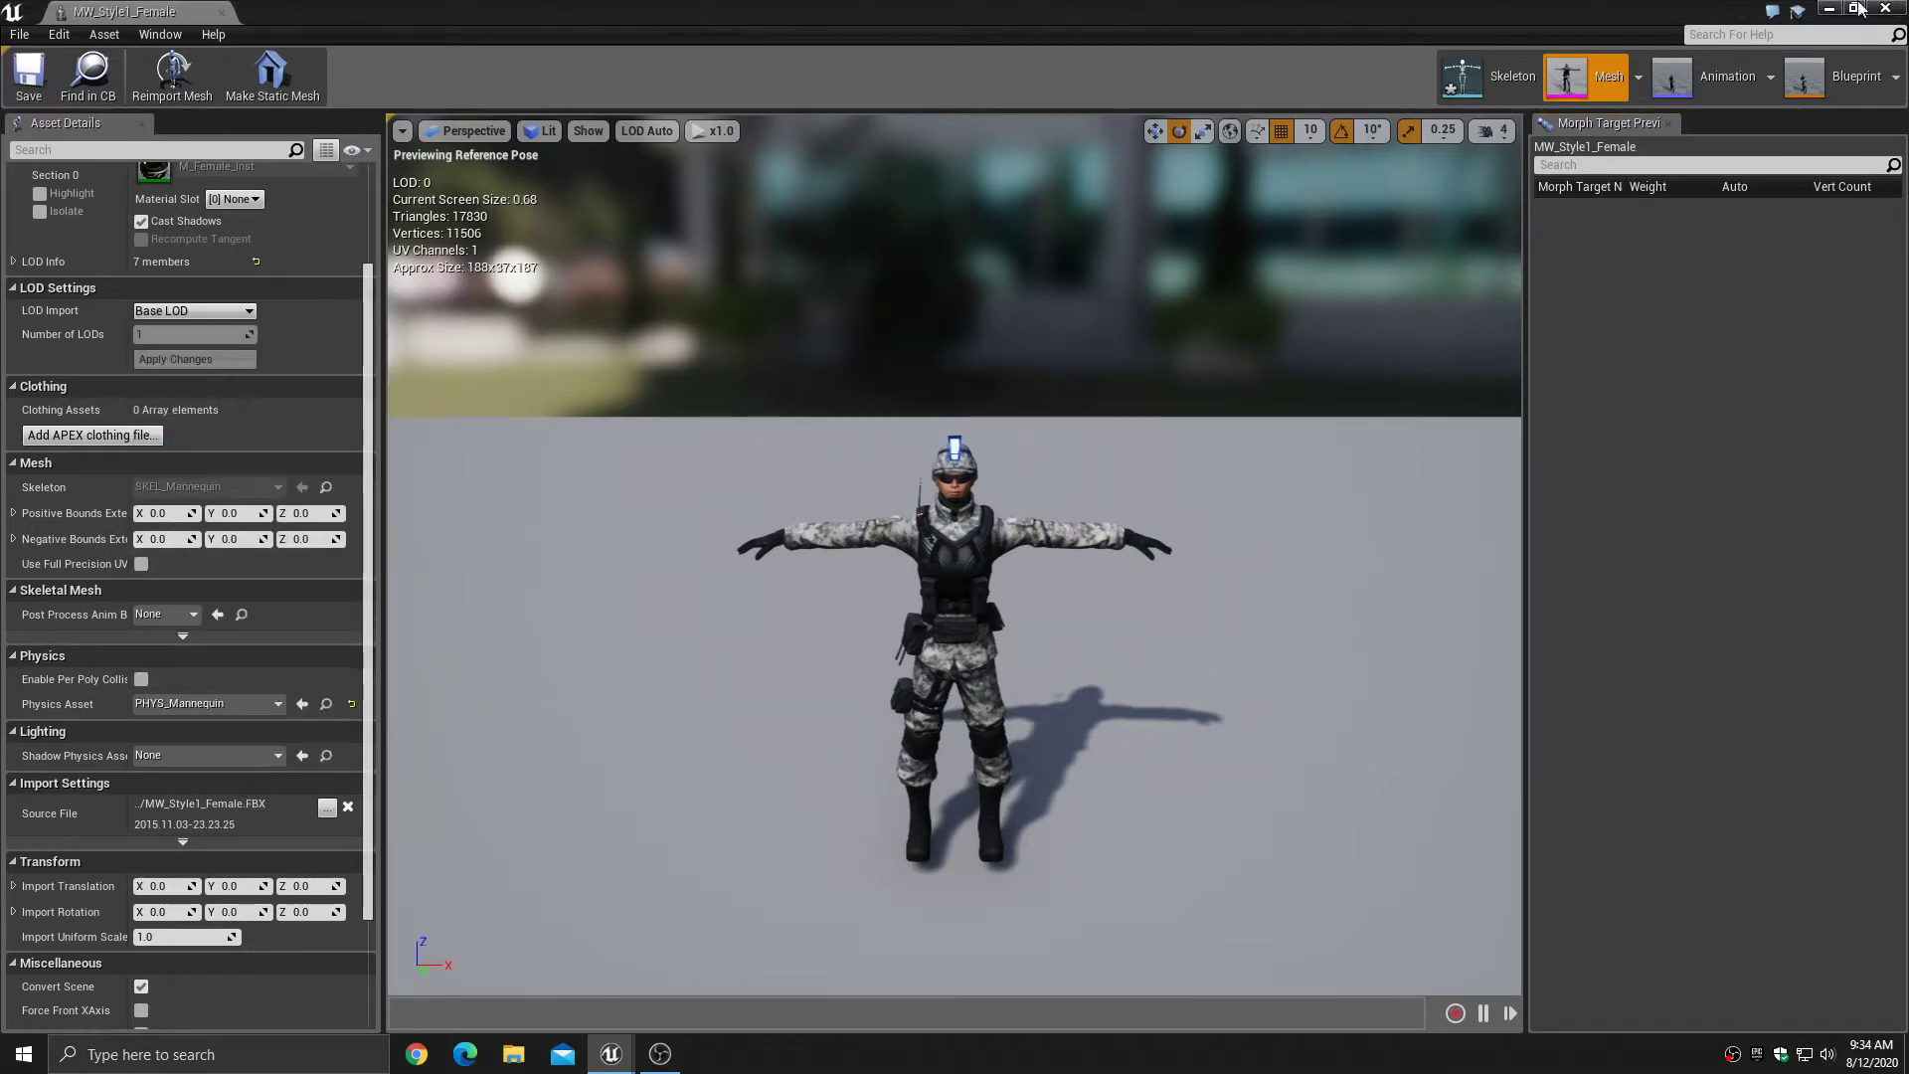
{"action": "left_click", "coordinate": [1886, 8]}
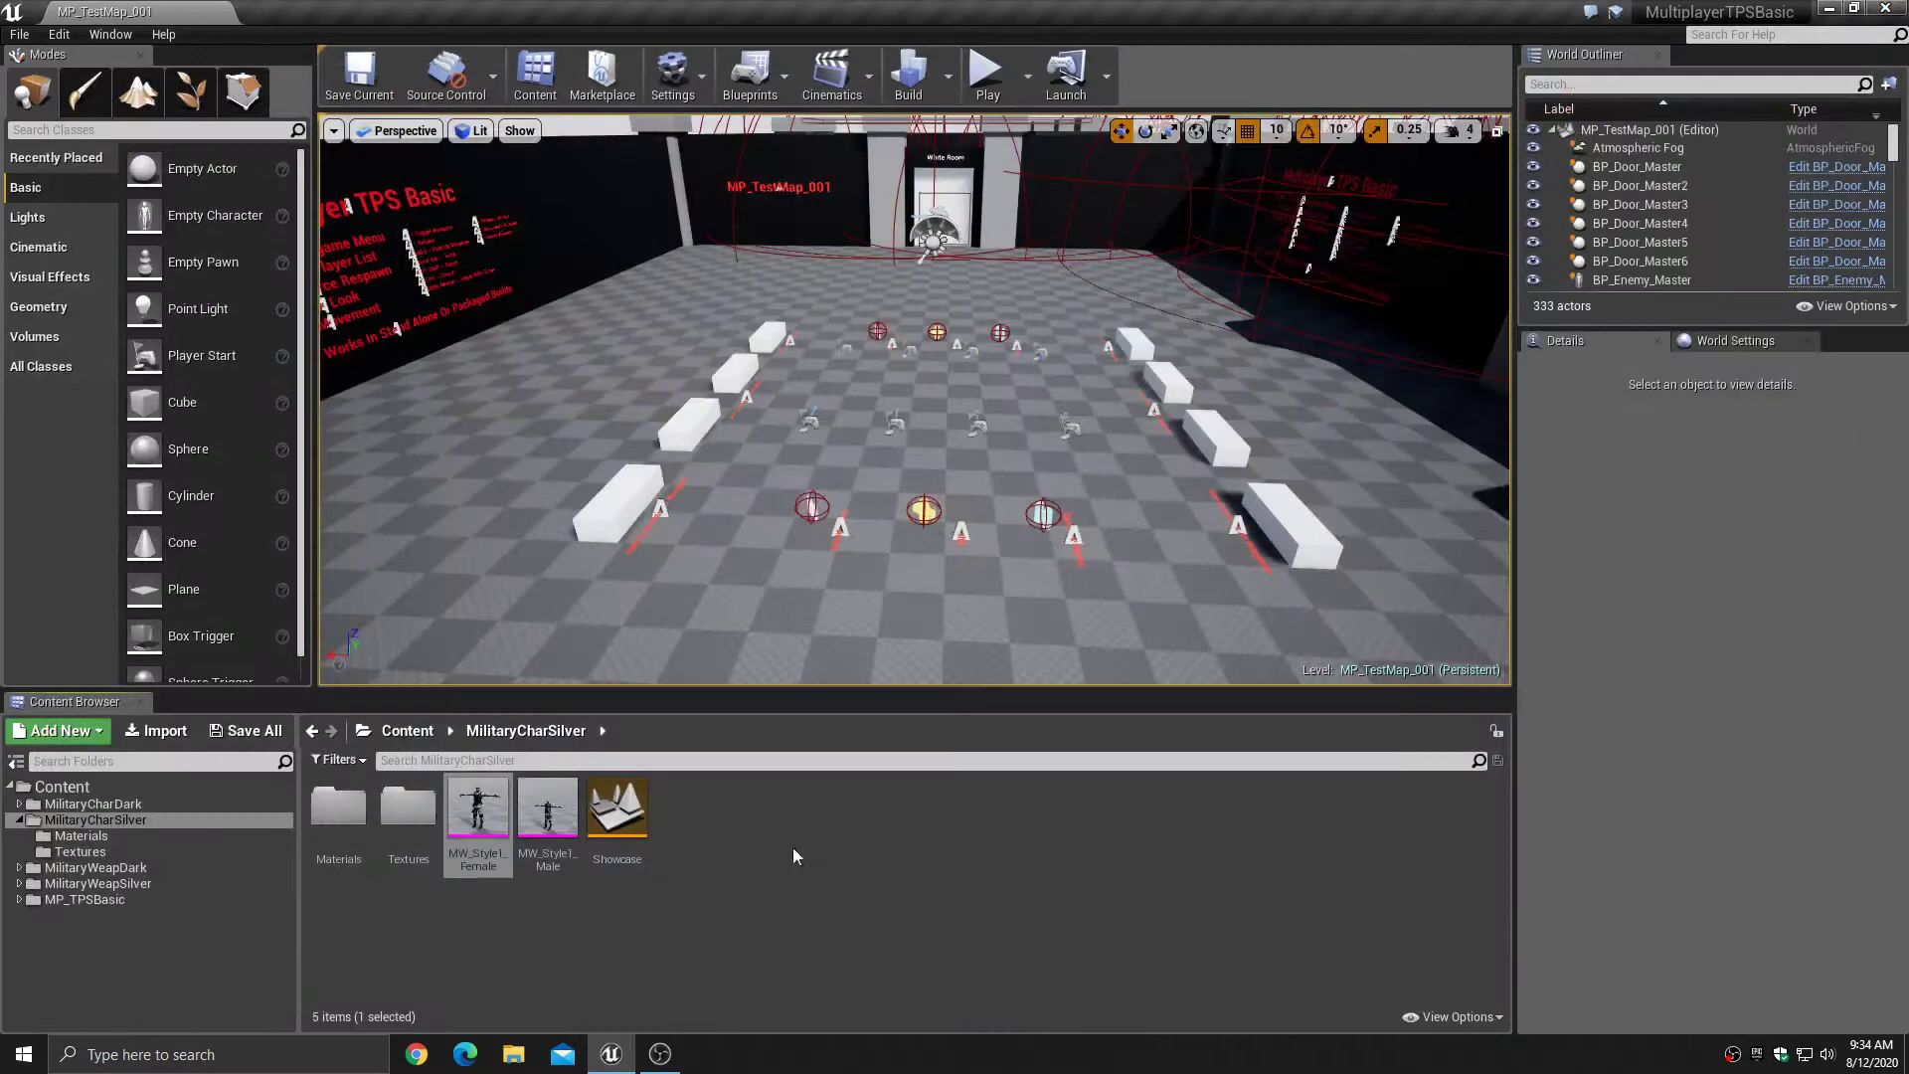
- Set the physics asset of the MW_Style1_Male mesh to PHYS_Mannequin, and save the mesh and the SKEL_Mannequin skeleton
{"action": "double_click", "coordinate": [545, 808]}
{"action": "scroll", "coordinate": [140, 696], "scroll_direction": "down", "scroll_amount": 2}
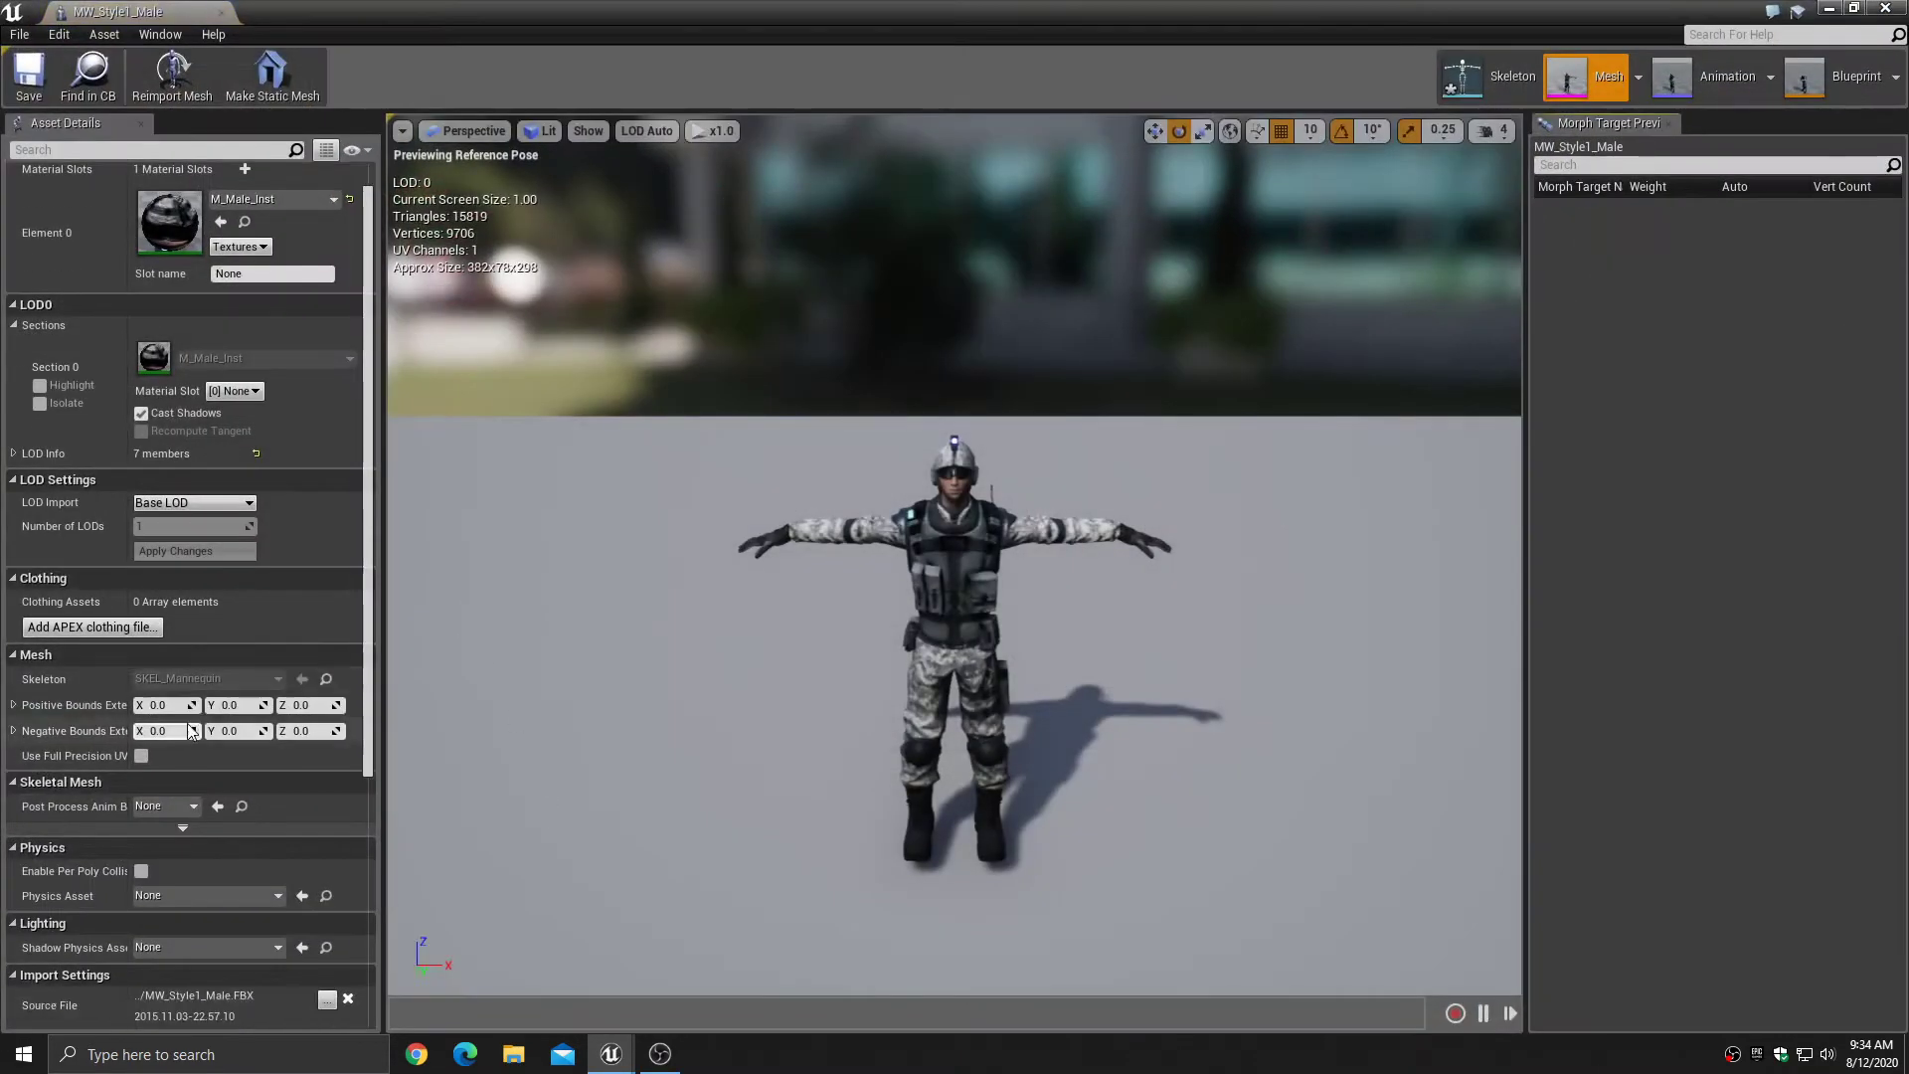
{"action": "left_click", "coordinate": [189, 863]}
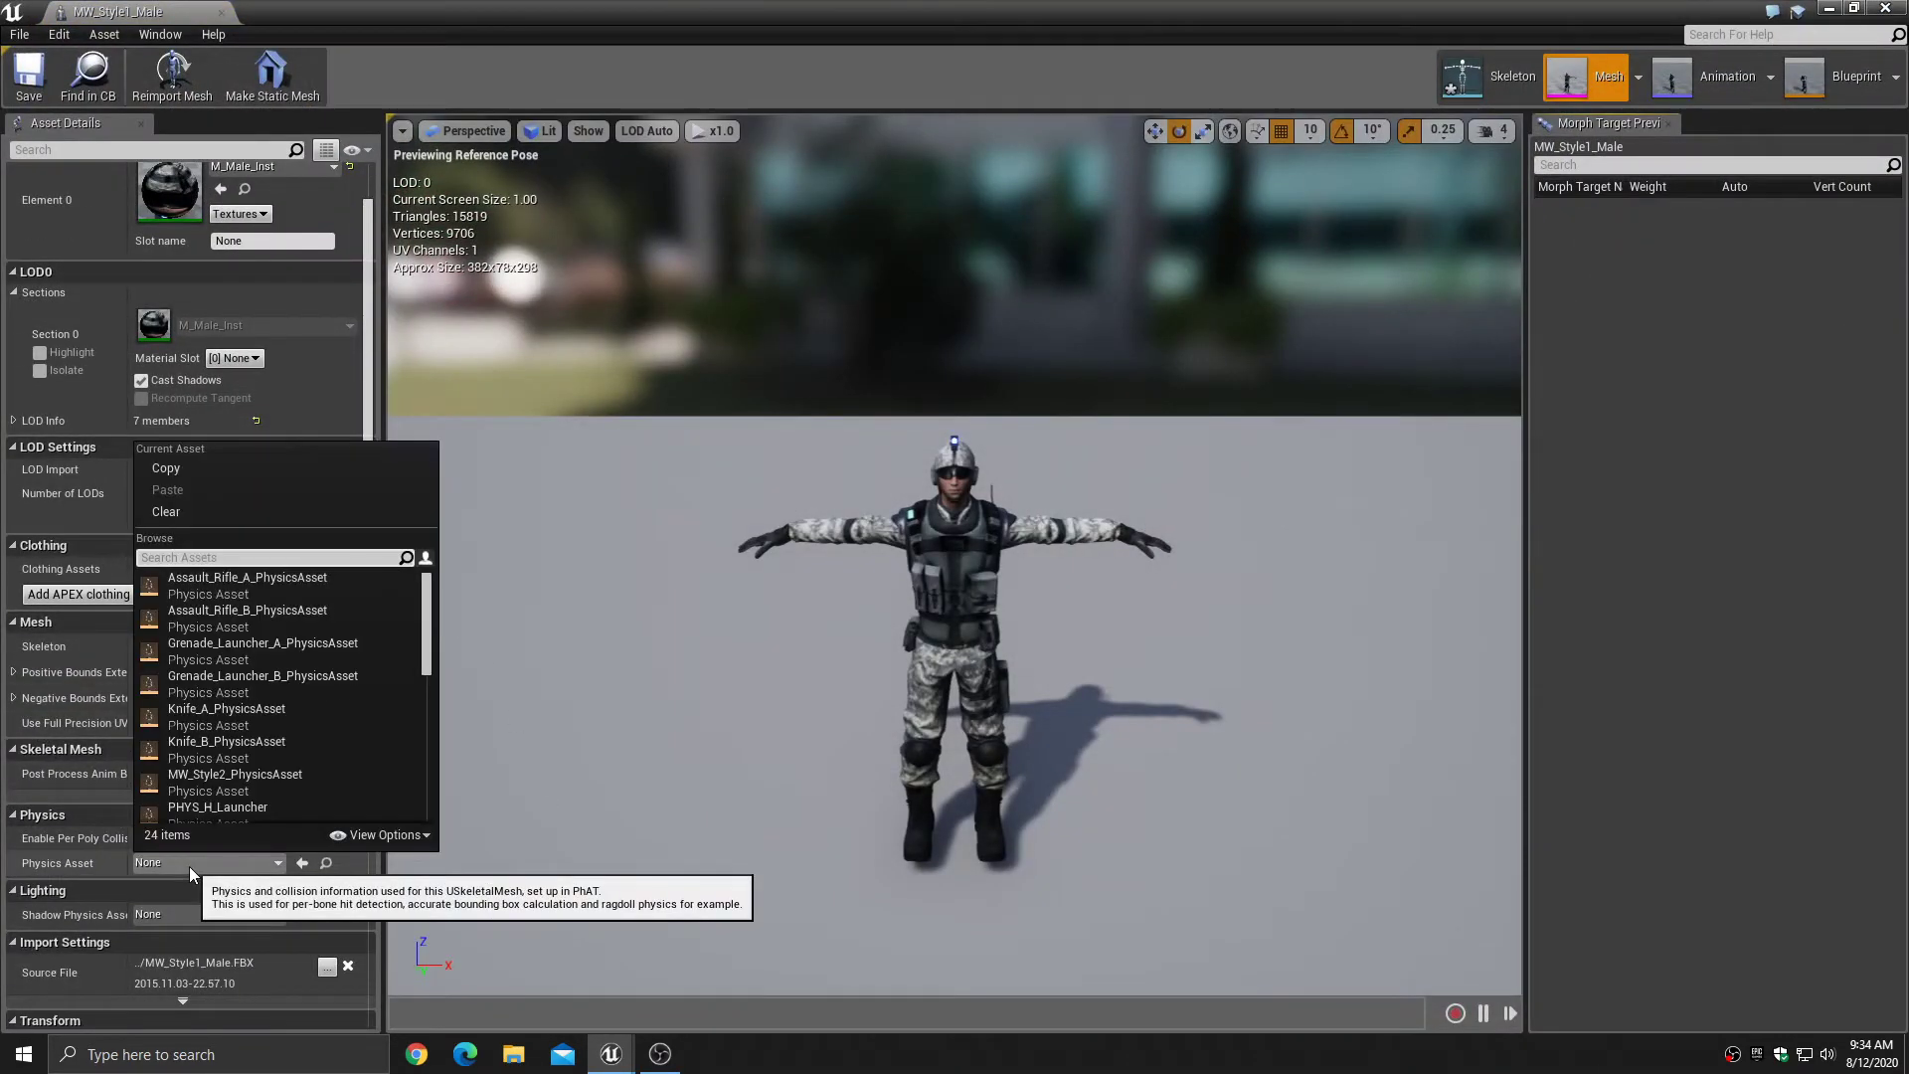
{"action": "scroll", "coordinate": [249, 748], "scroll_direction": "down", "scroll_amount": 1}
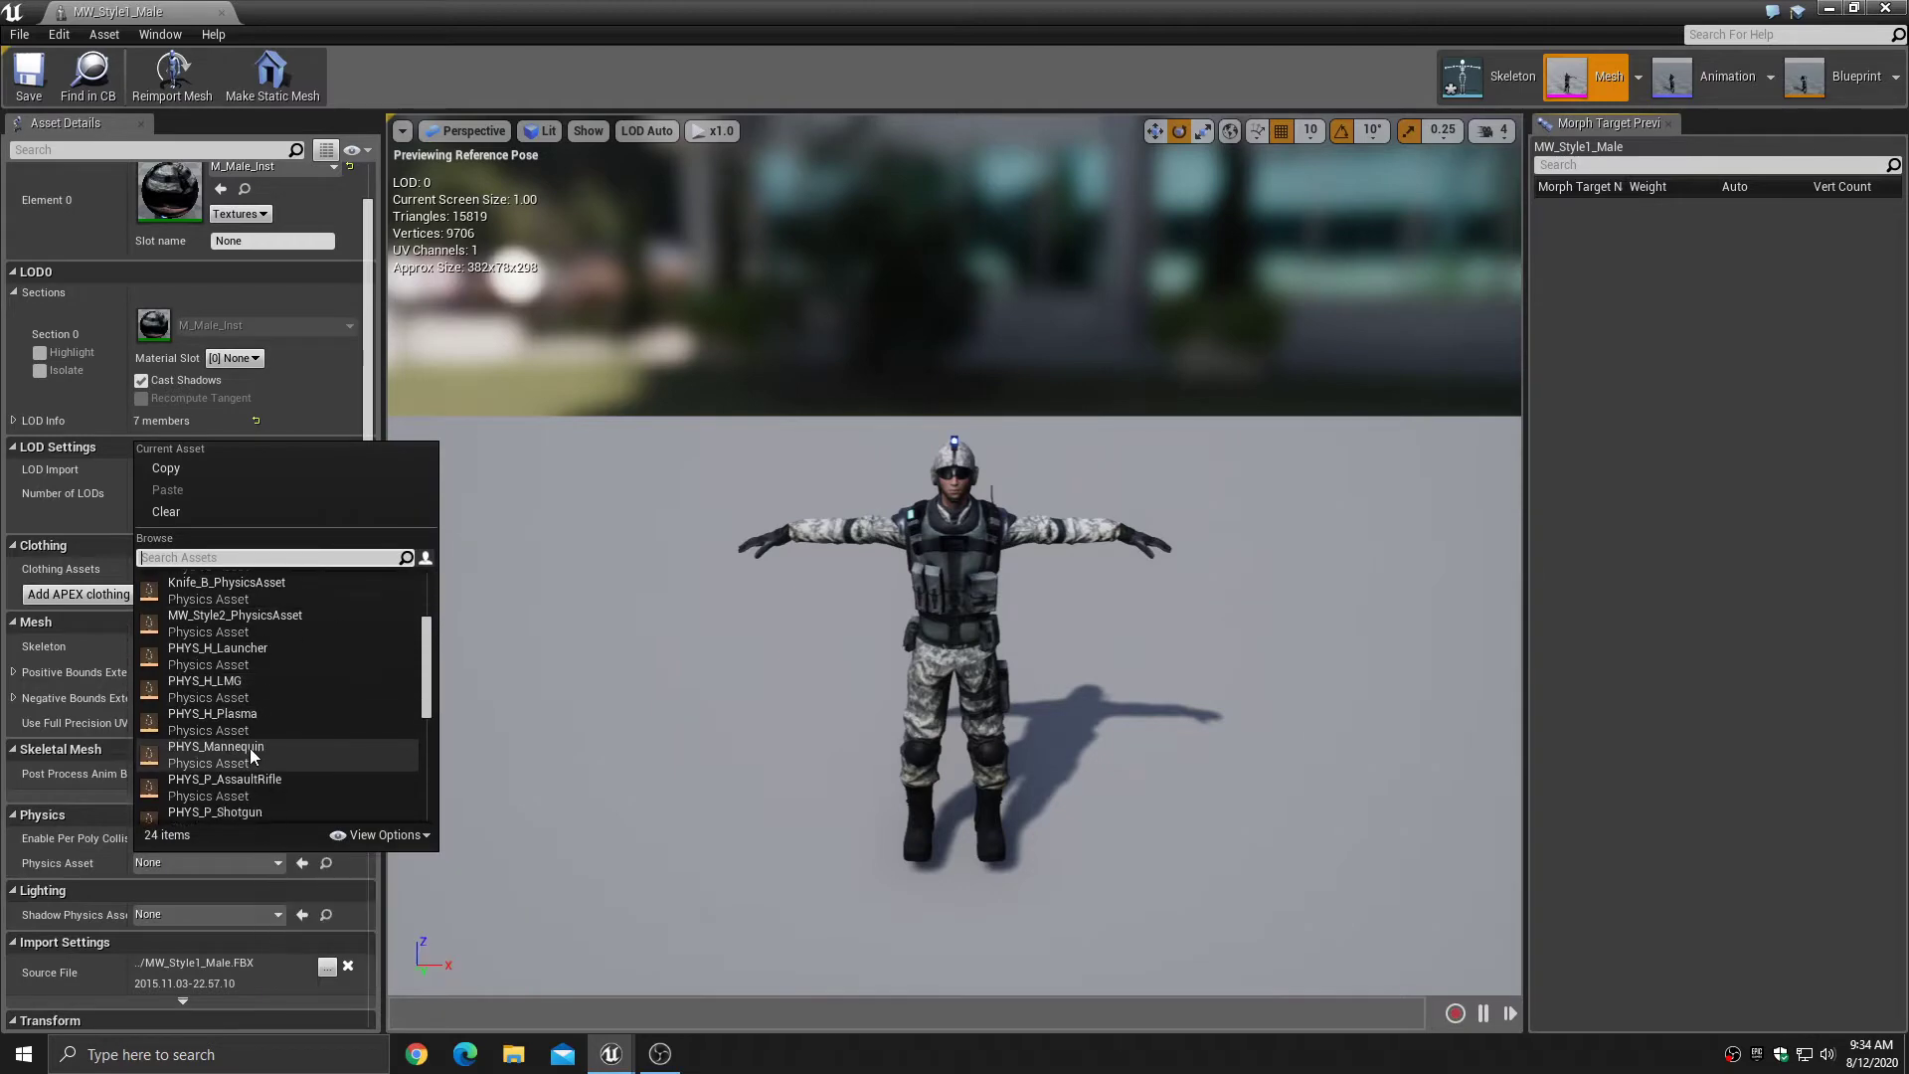
{"action": "left_click", "coordinate": [240, 753]}
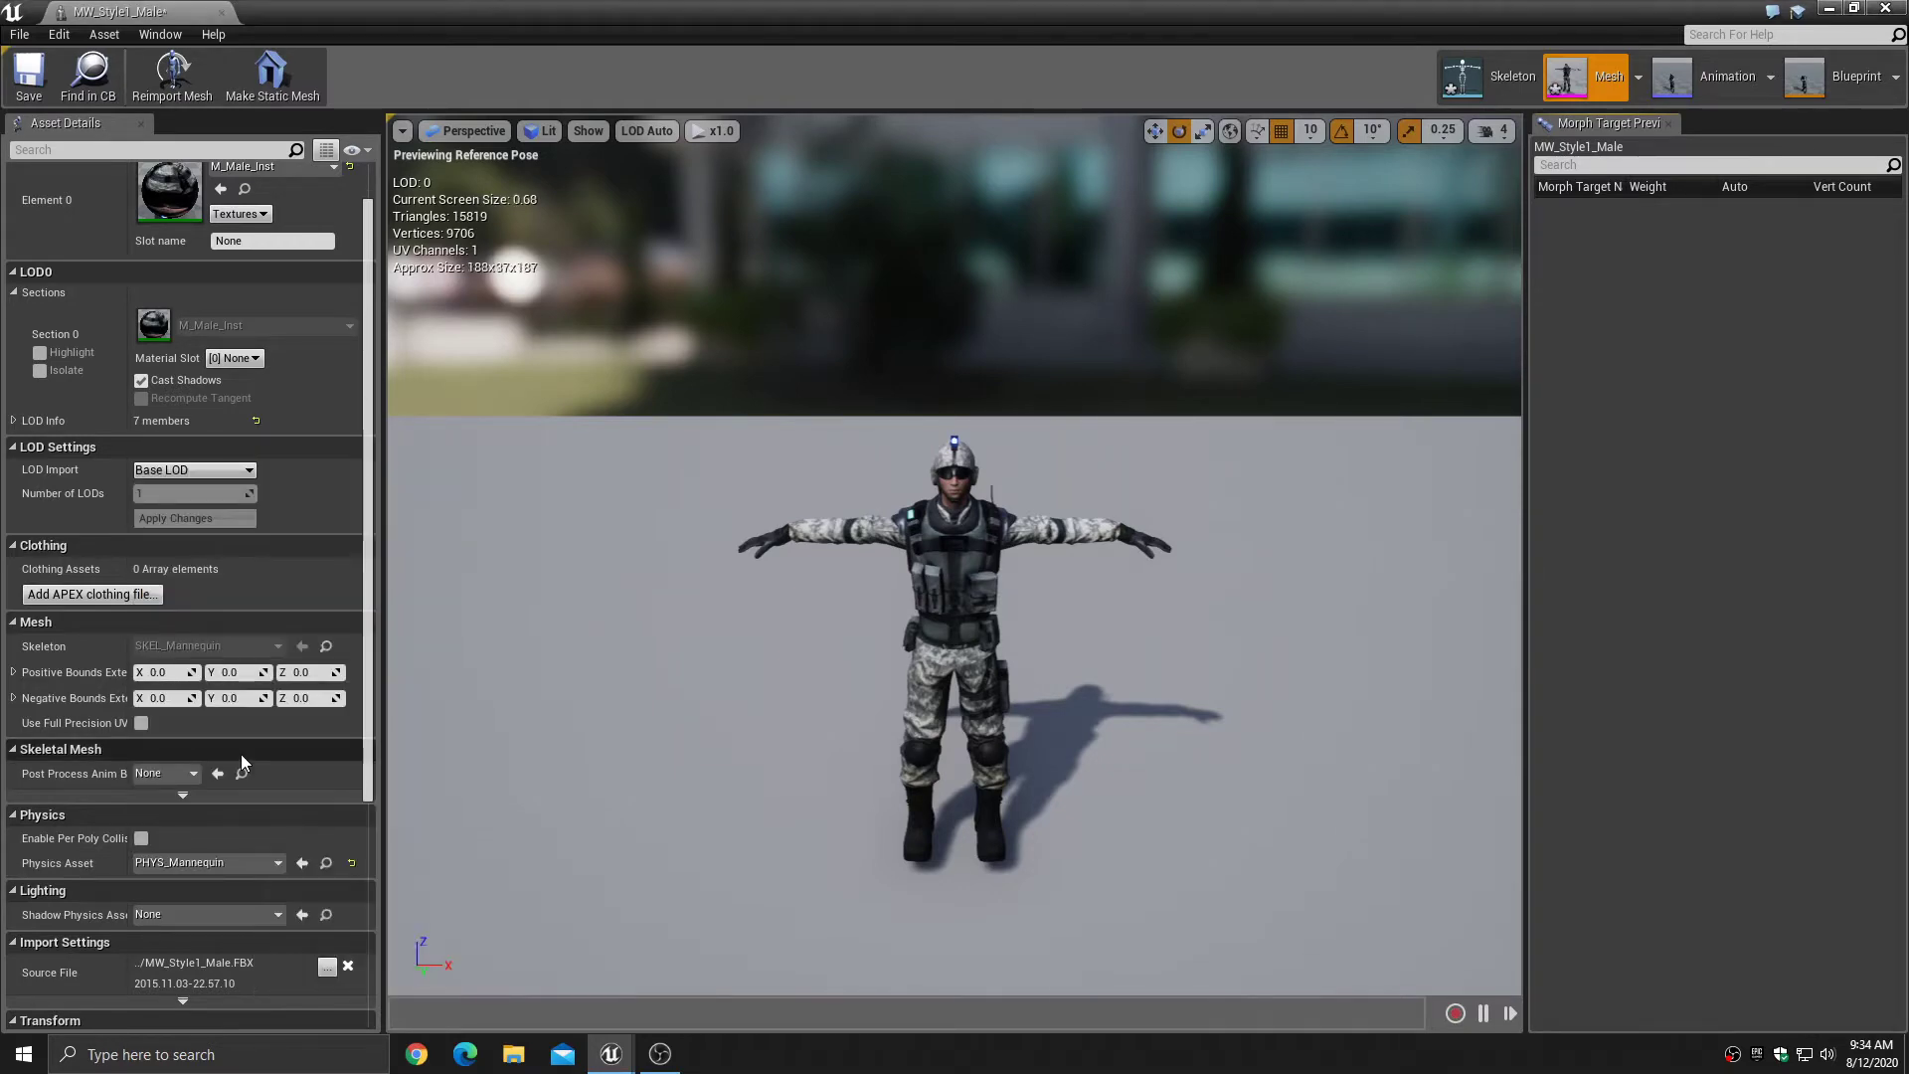
{"action": "left_click", "coordinate": [28, 75]}
{"action": "left_click", "coordinate": [1898, 8]}
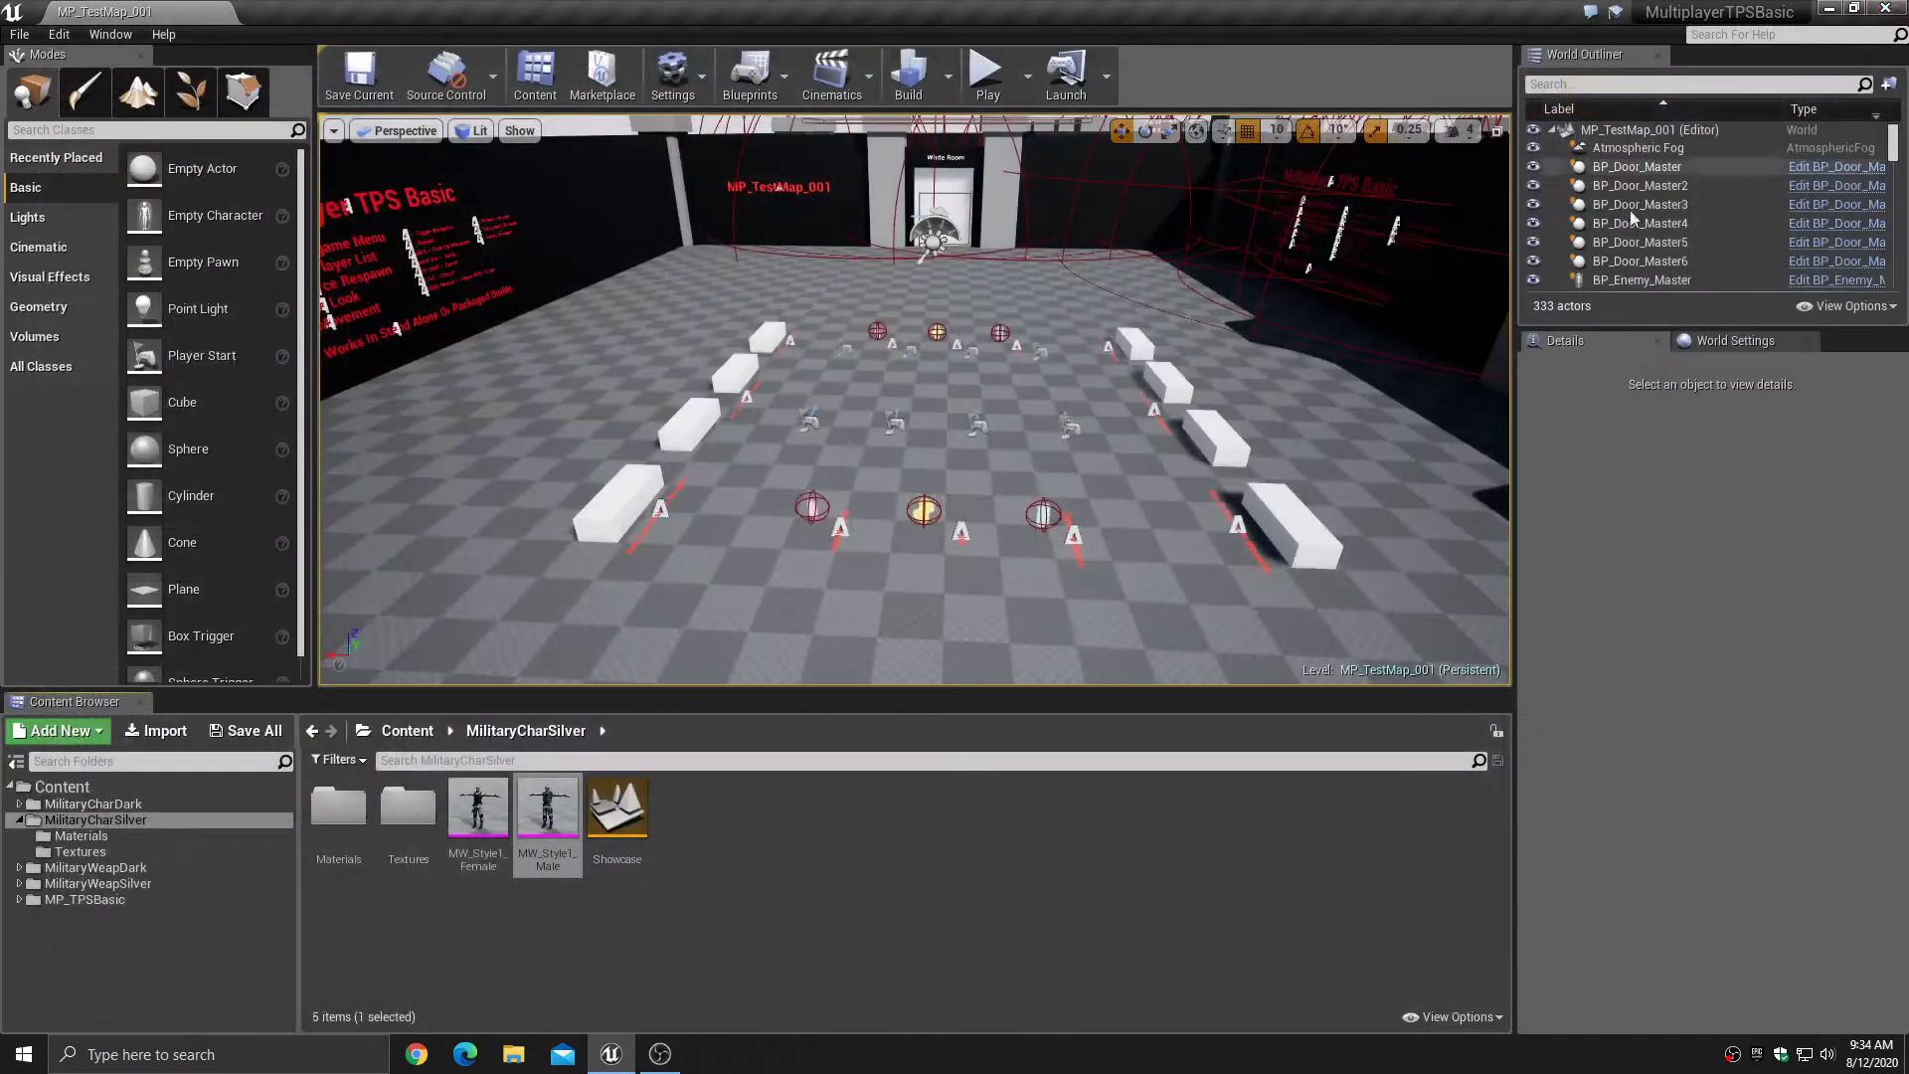
{"action": "left_click", "coordinate": [281, 740]}
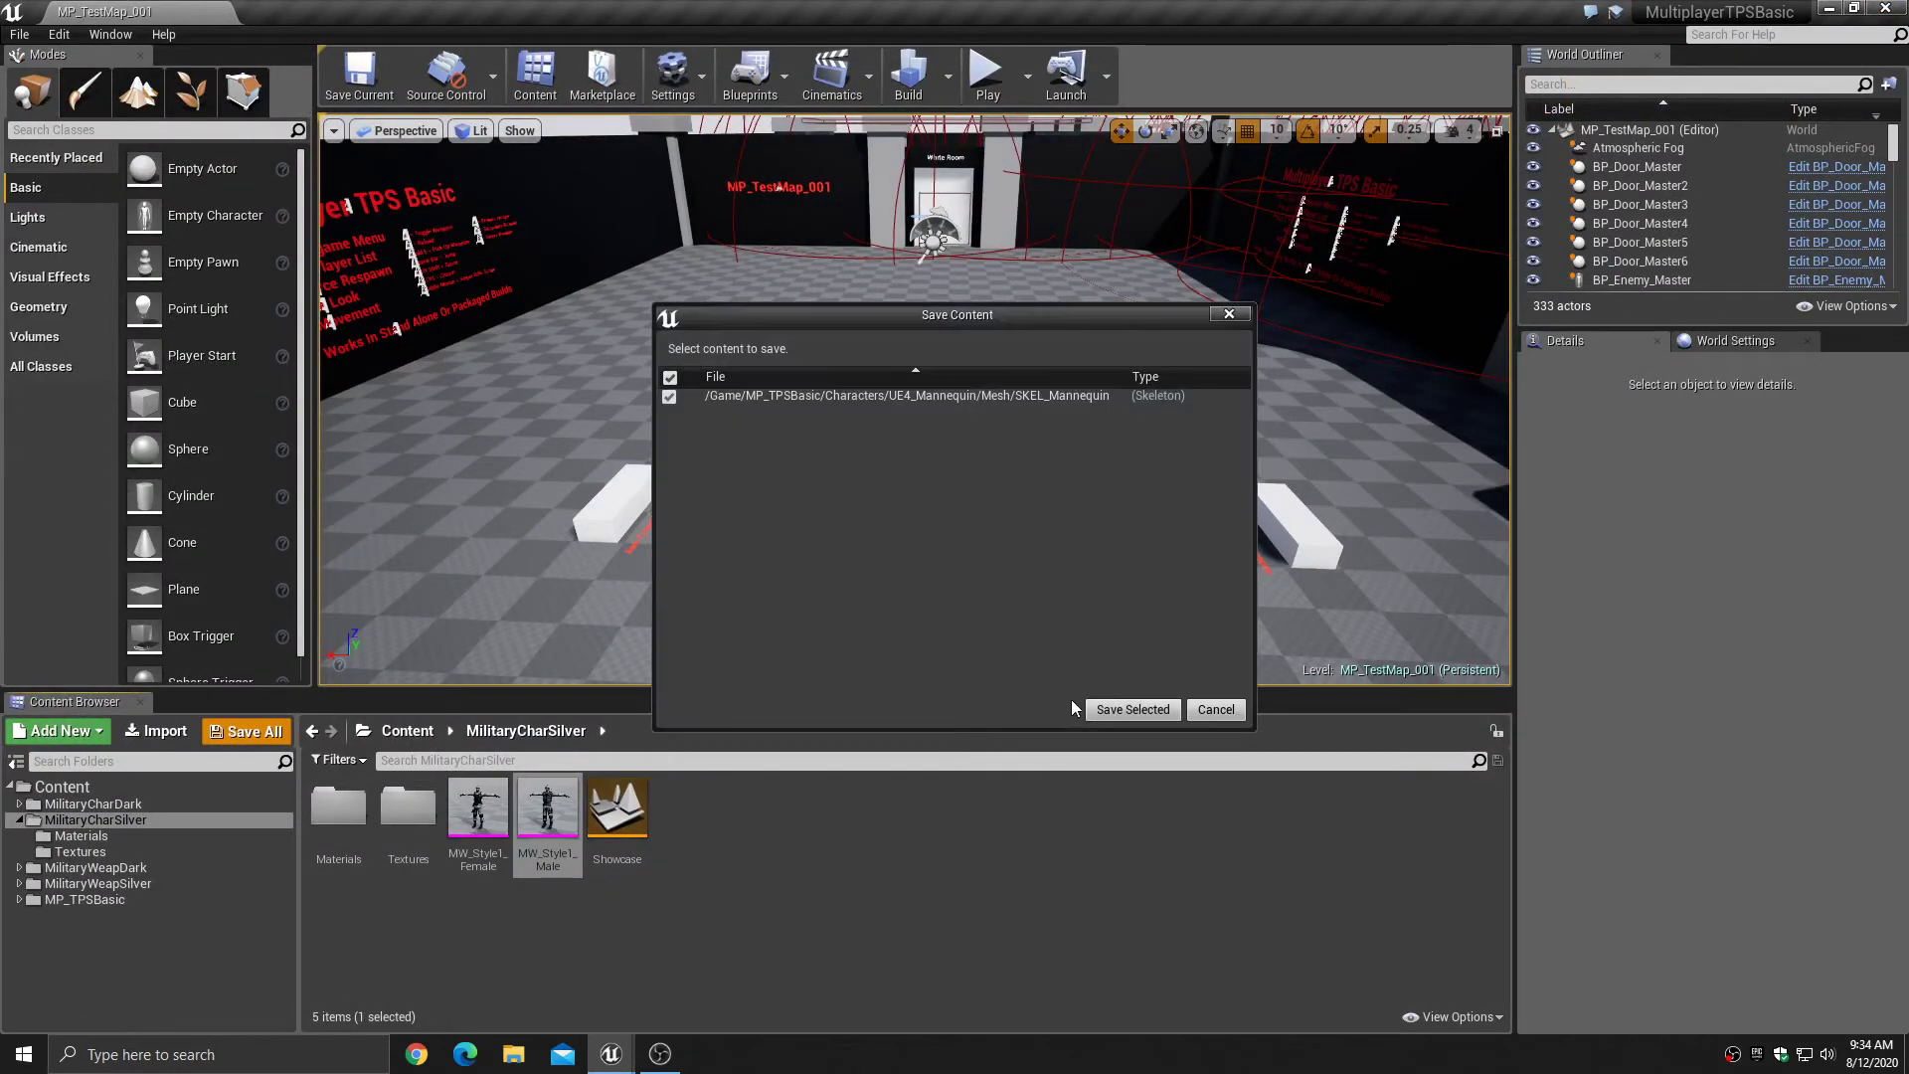
{"action": "left_click", "coordinate": [1099, 706]}
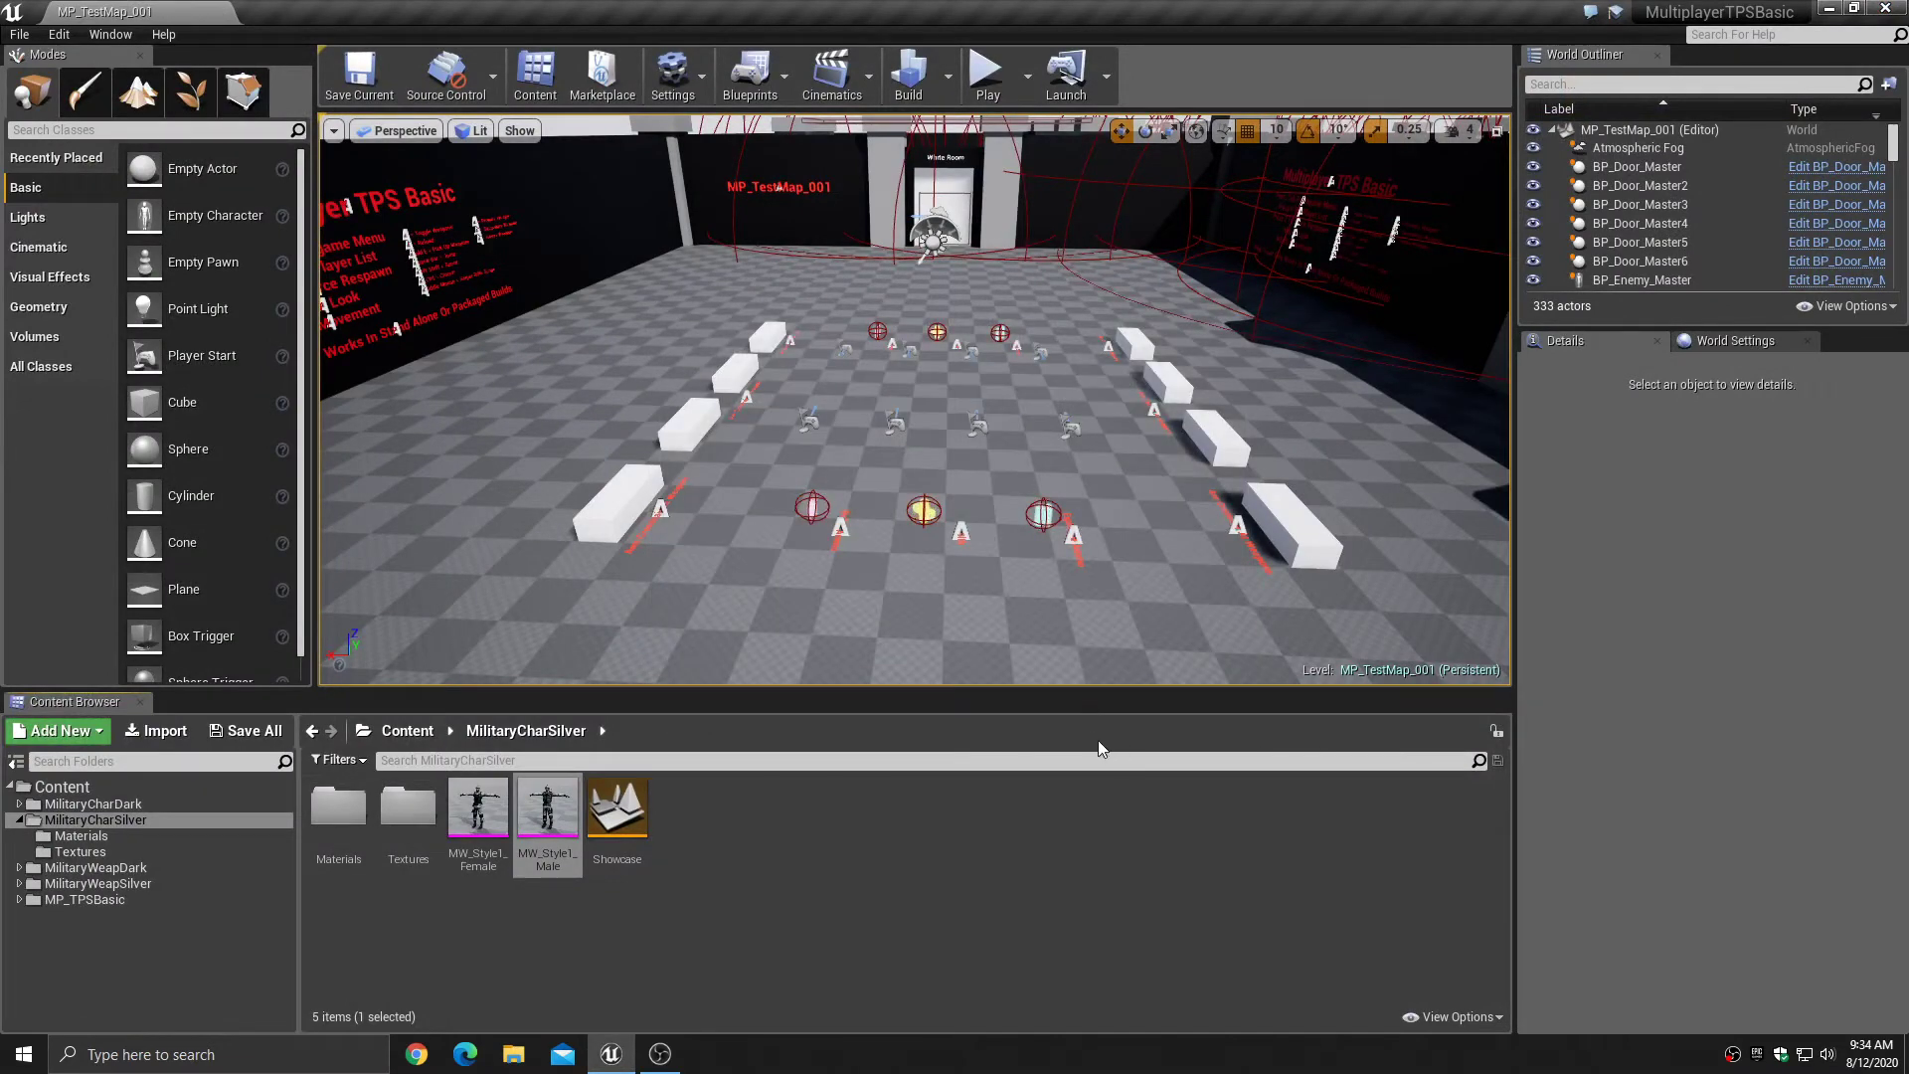
- Open the BP_Character_Master blueprint from MP_TPSBasic/Characters/Blueprints and show its character in the 3D viewport
{"action": "left_click", "coordinate": [20, 901]}
{"action": "left_click", "coordinate": [29, 946]}
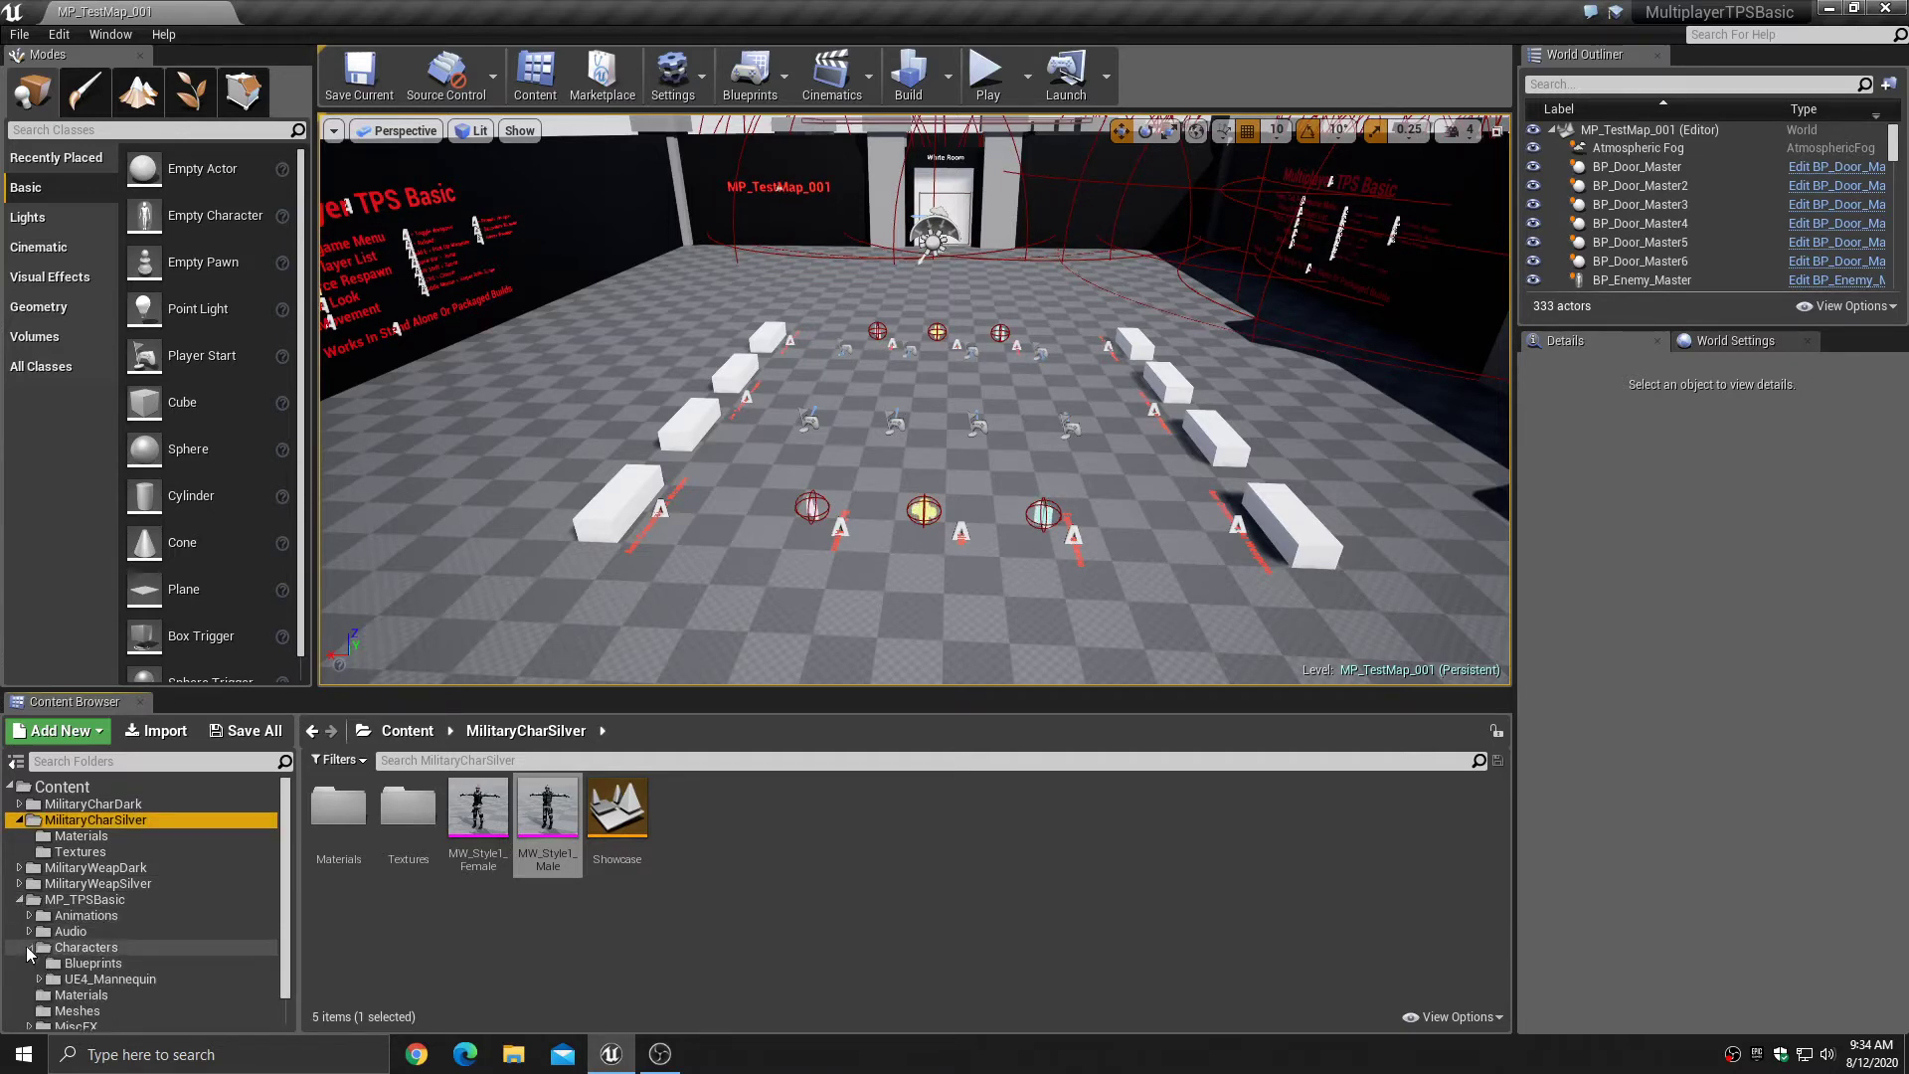
{"action": "left_click", "coordinate": [94, 964]}
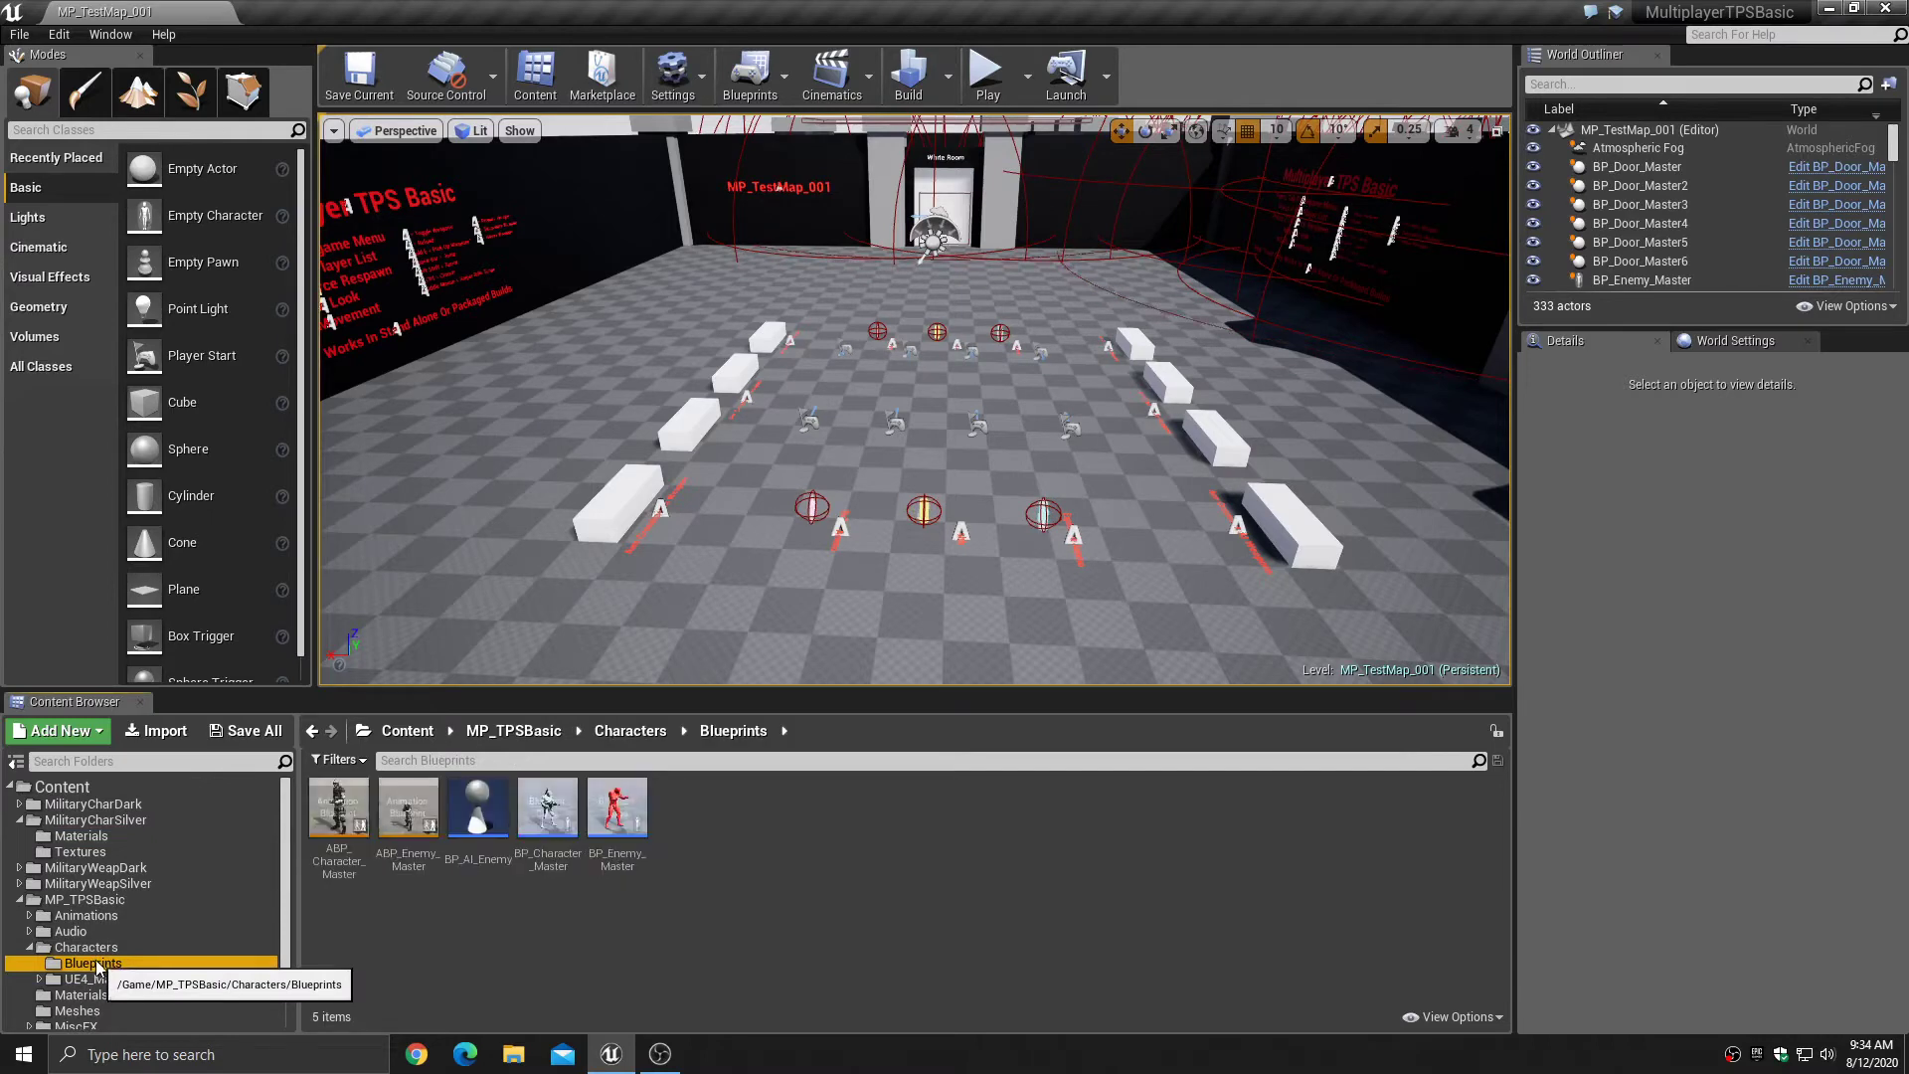
{"action": "double_click", "coordinate": [553, 793]}
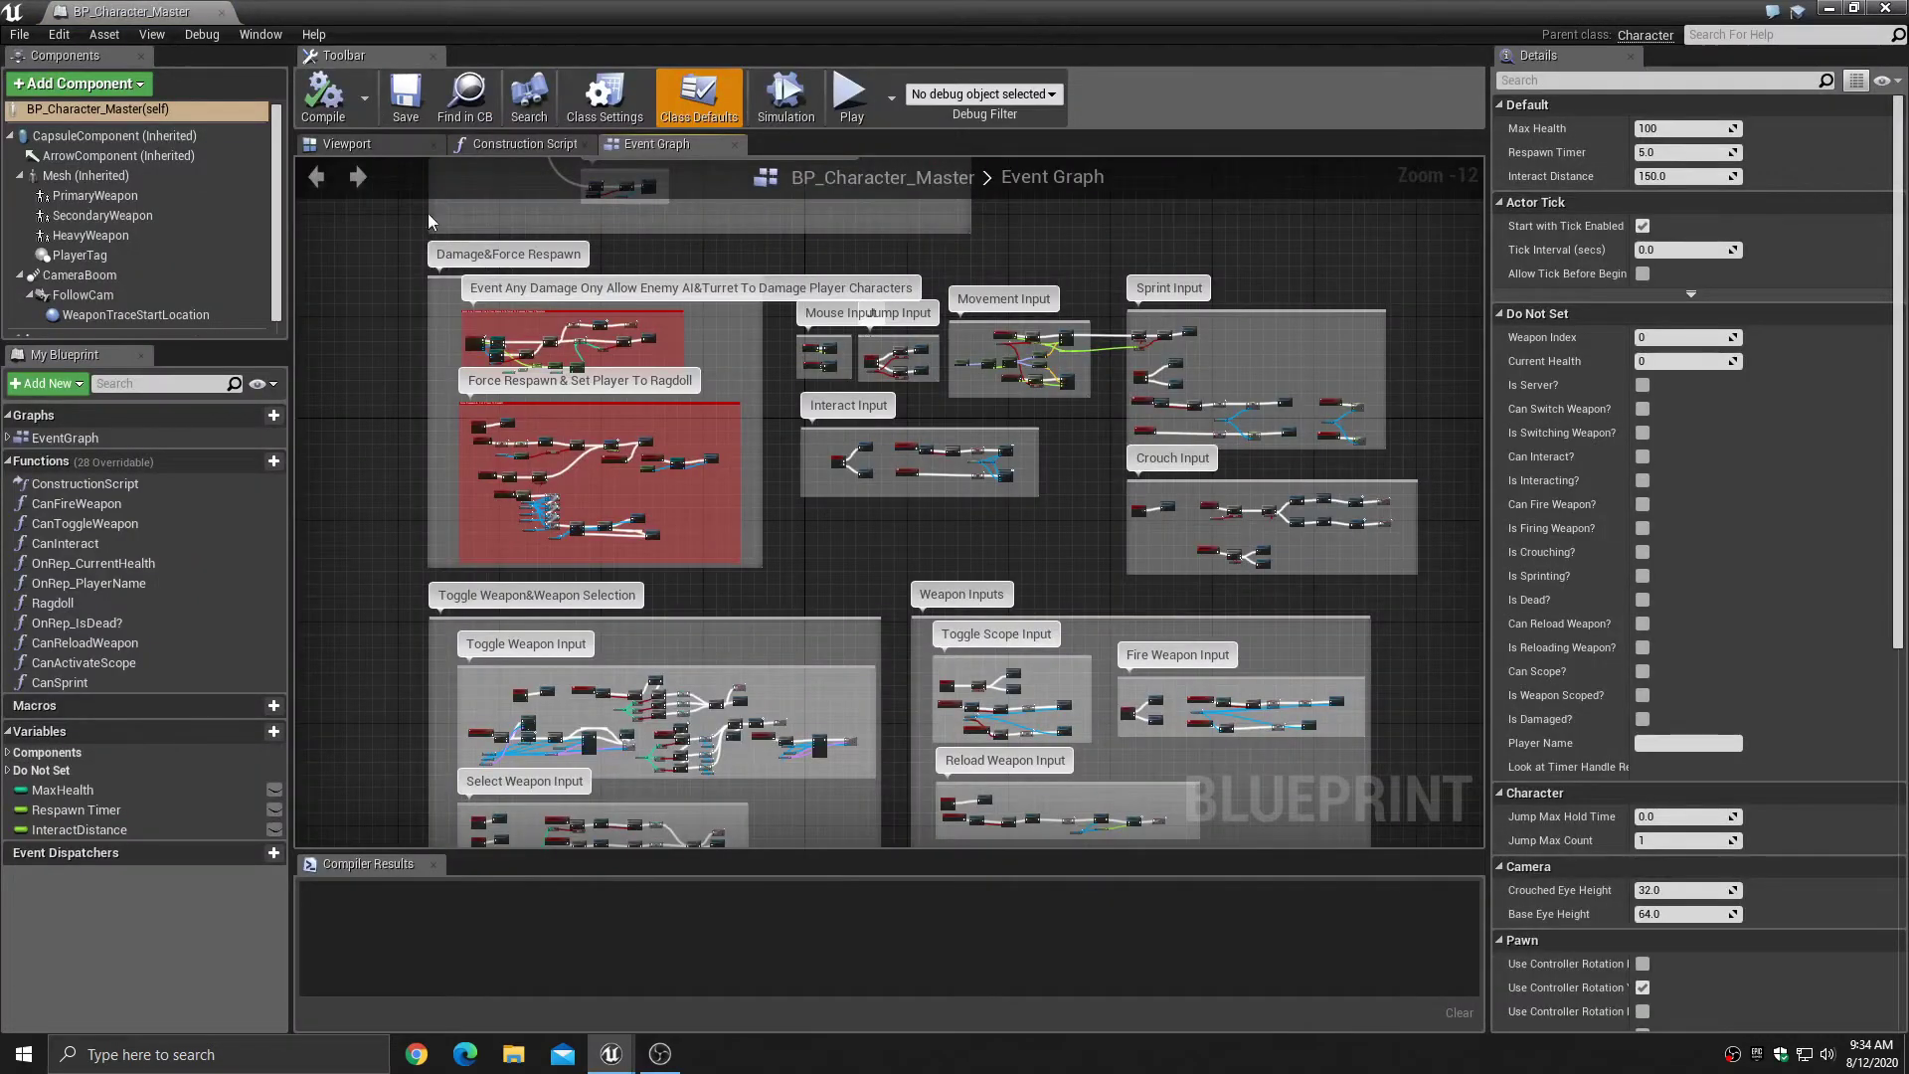
{"action": "left_click", "coordinate": [347, 144]}
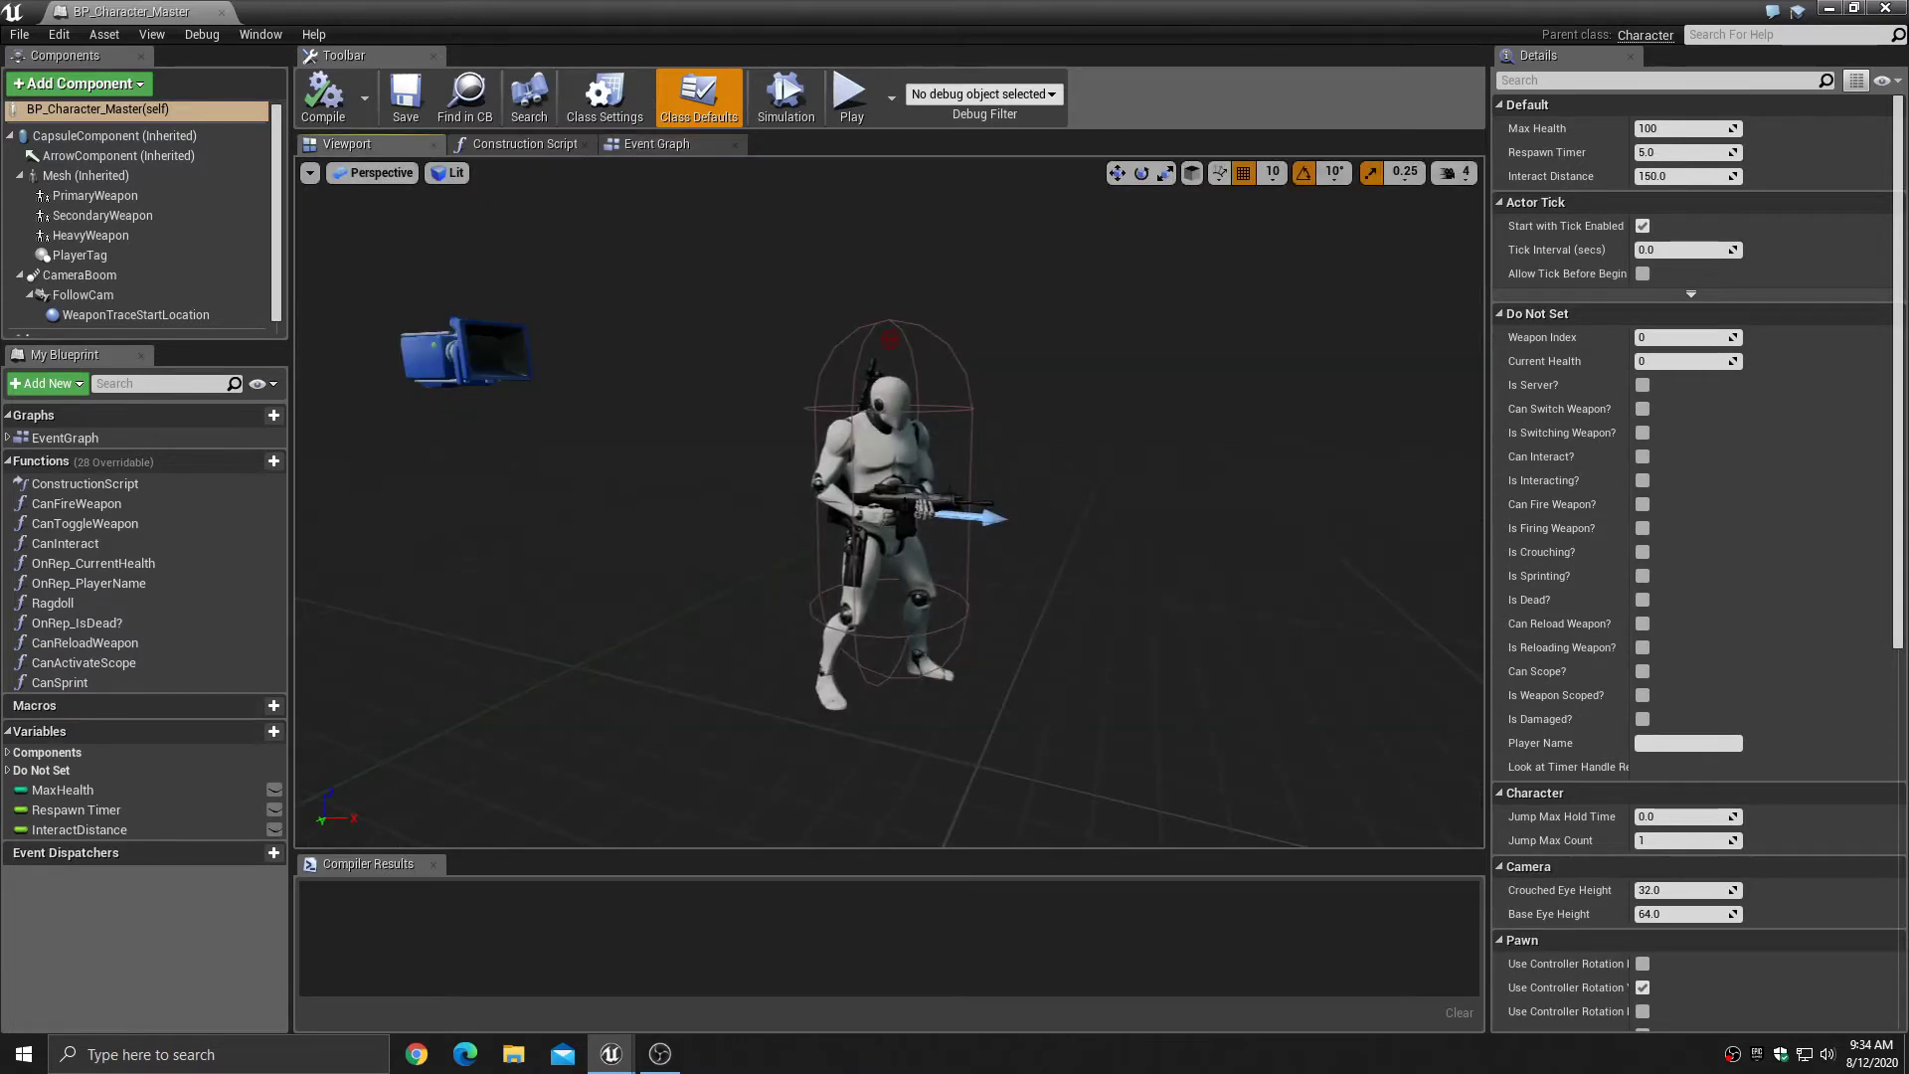
- Set the skeletal mesh of the Mesh component in BP_Character_Master to MW_Style1_Male from the MilitaryCharSilver folder
{"action": "left_click", "coordinate": [98, 179]}
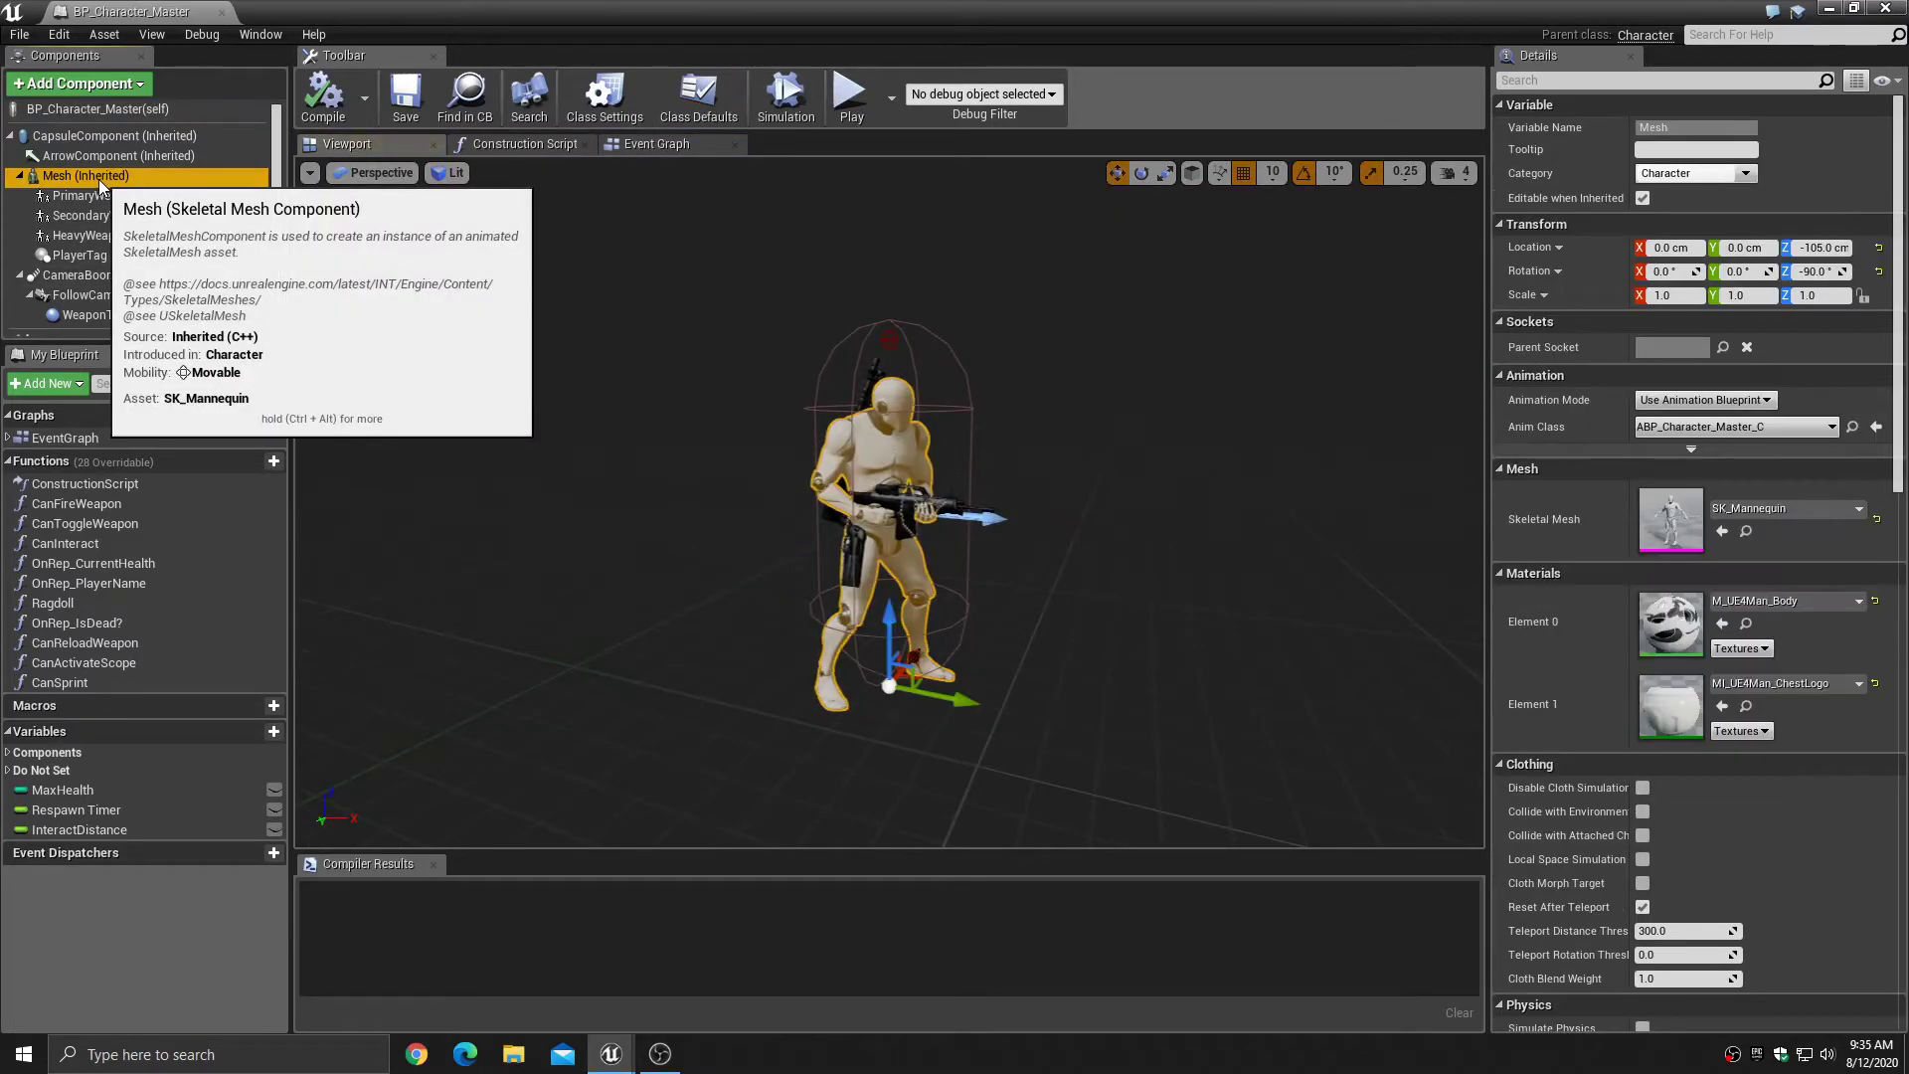
{"action": "left_click", "coordinate": [1856, 10]}
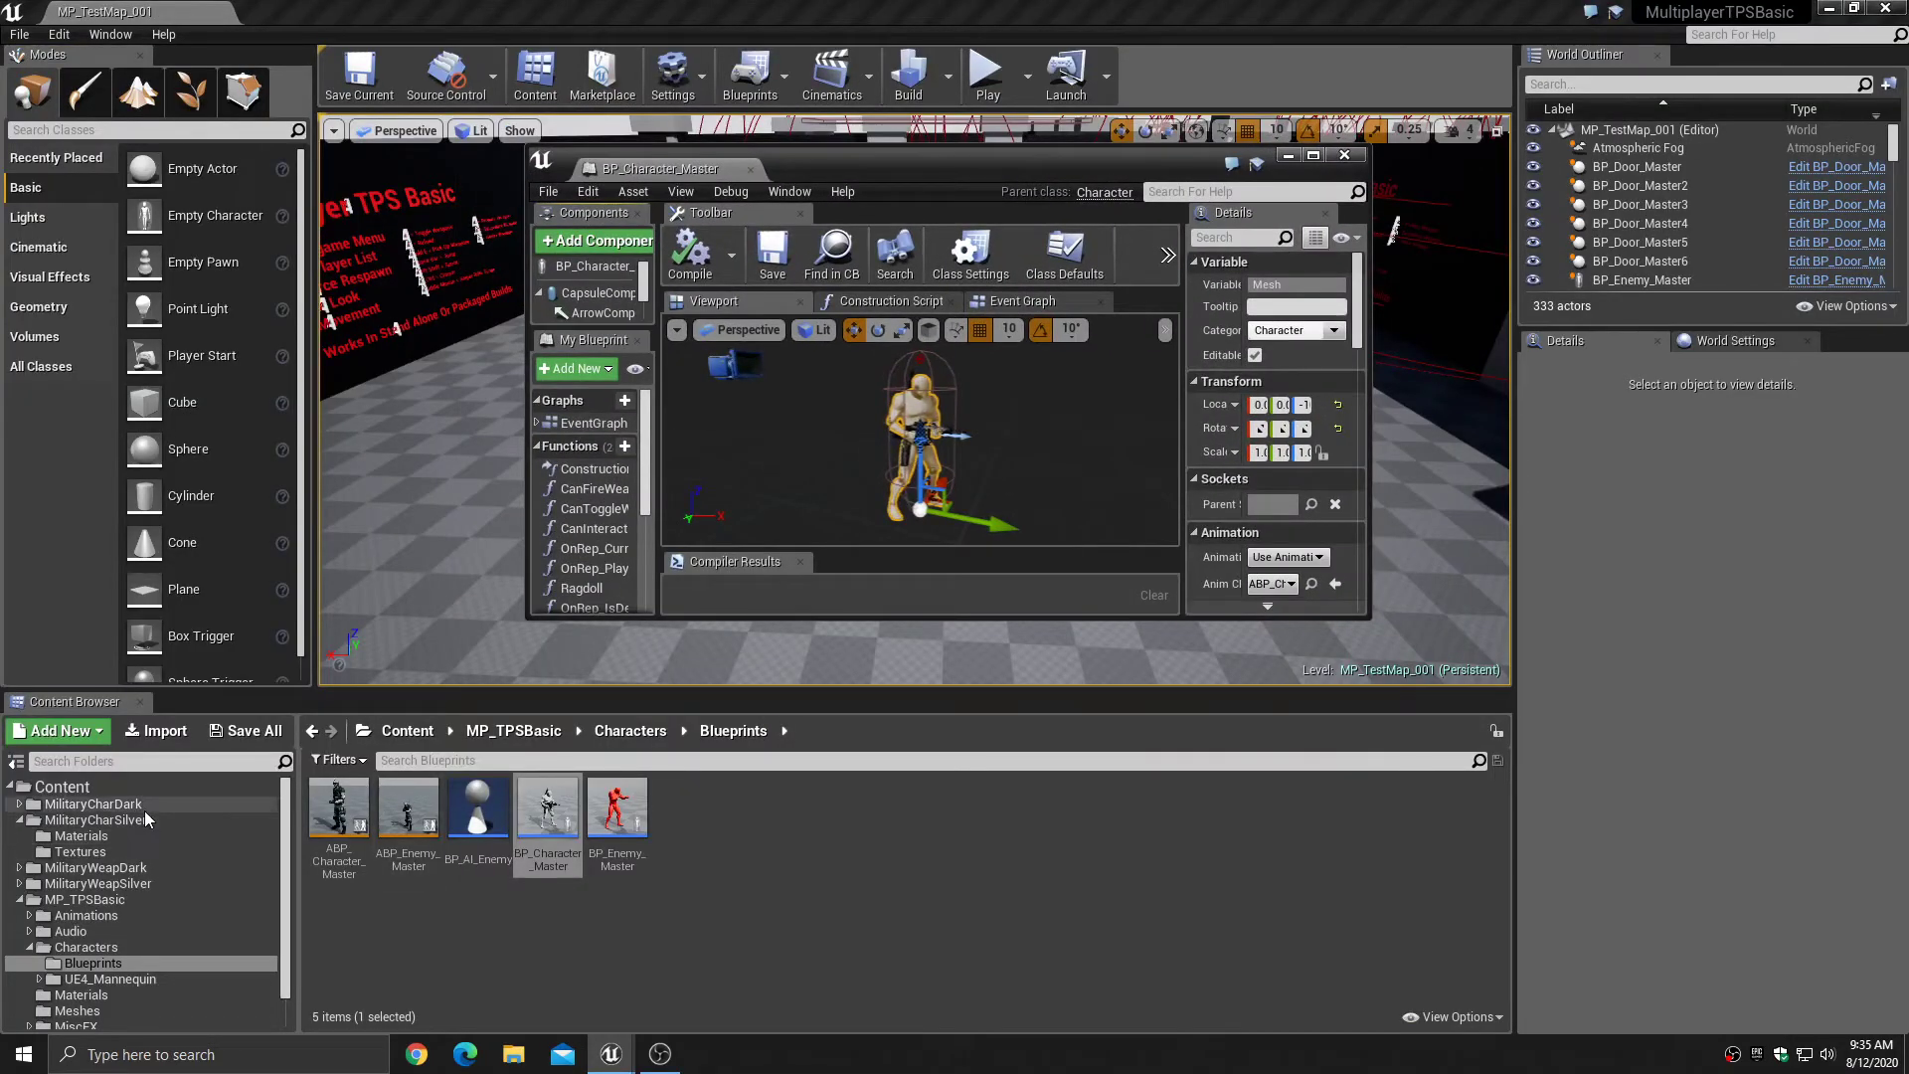
{"action": "left_click", "coordinate": [145, 818]}
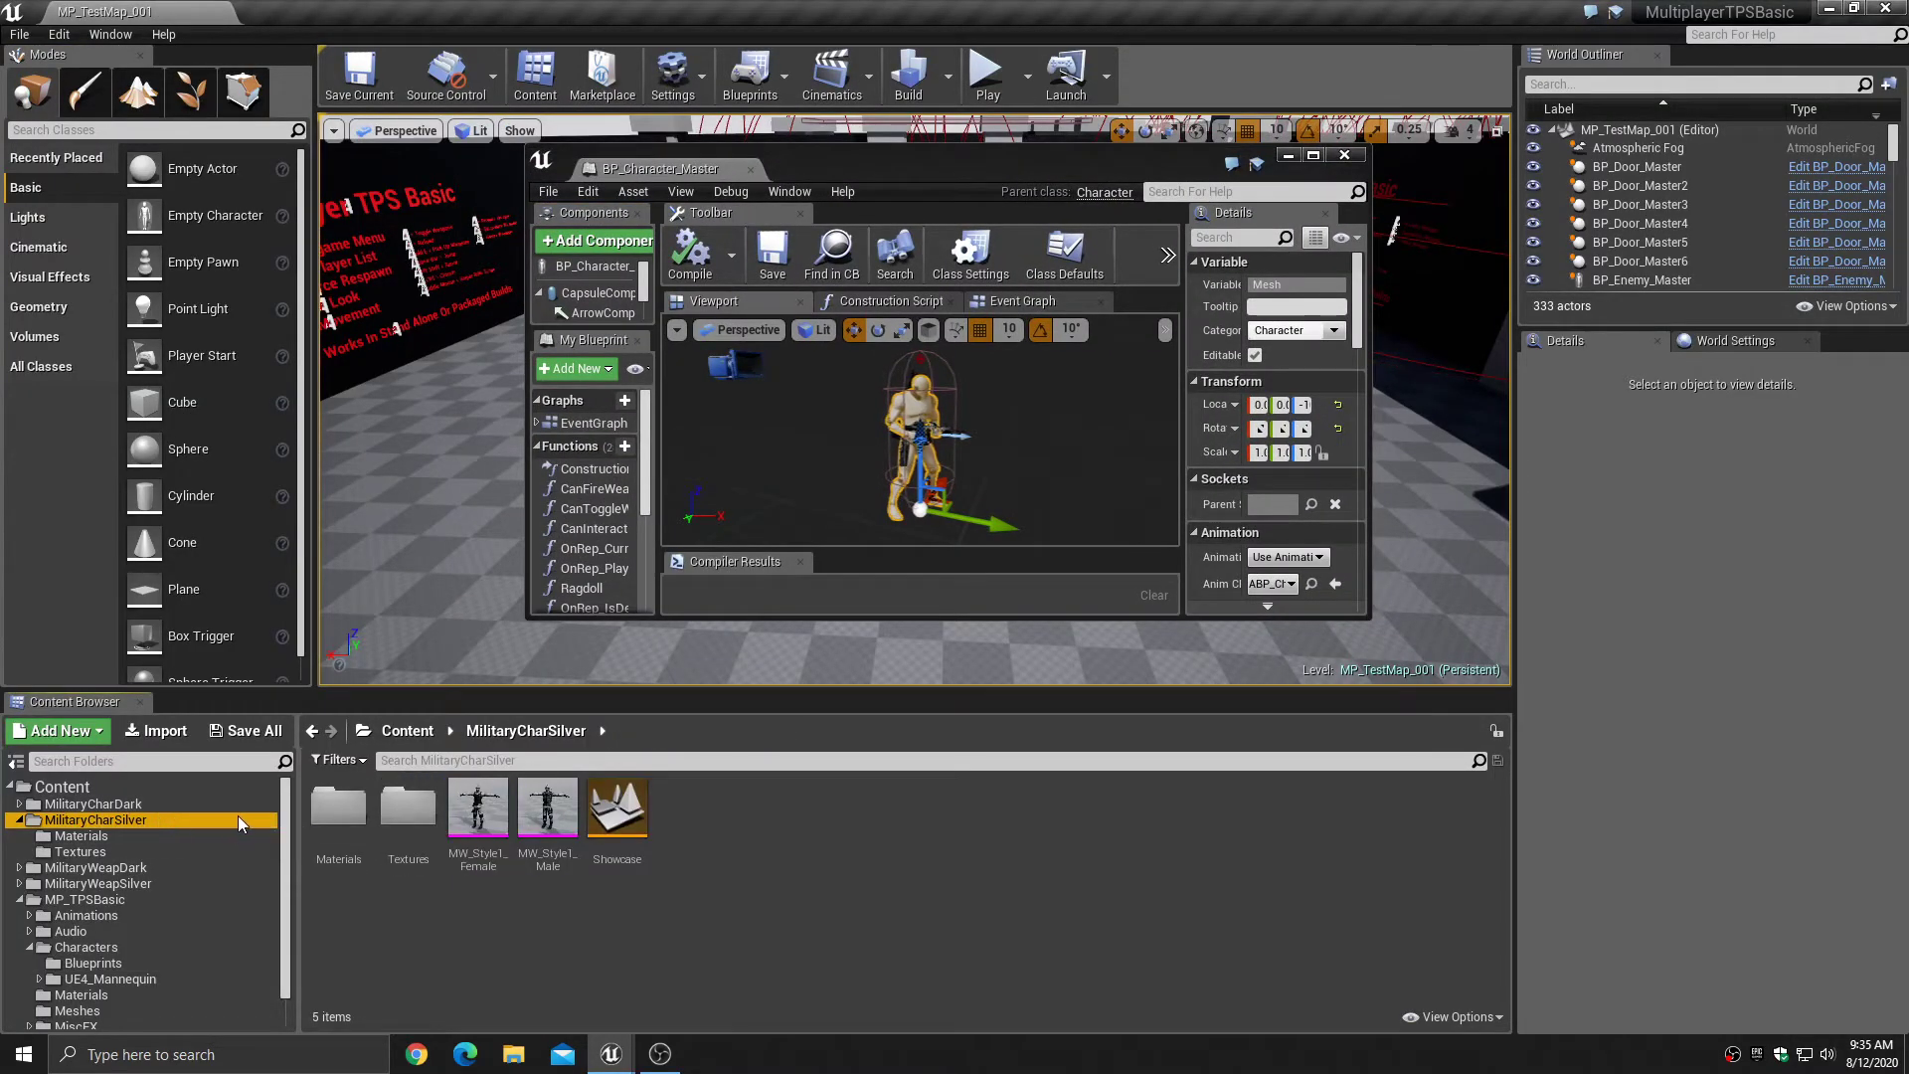
{"action": "left_click", "coordinate": [552, 821]}
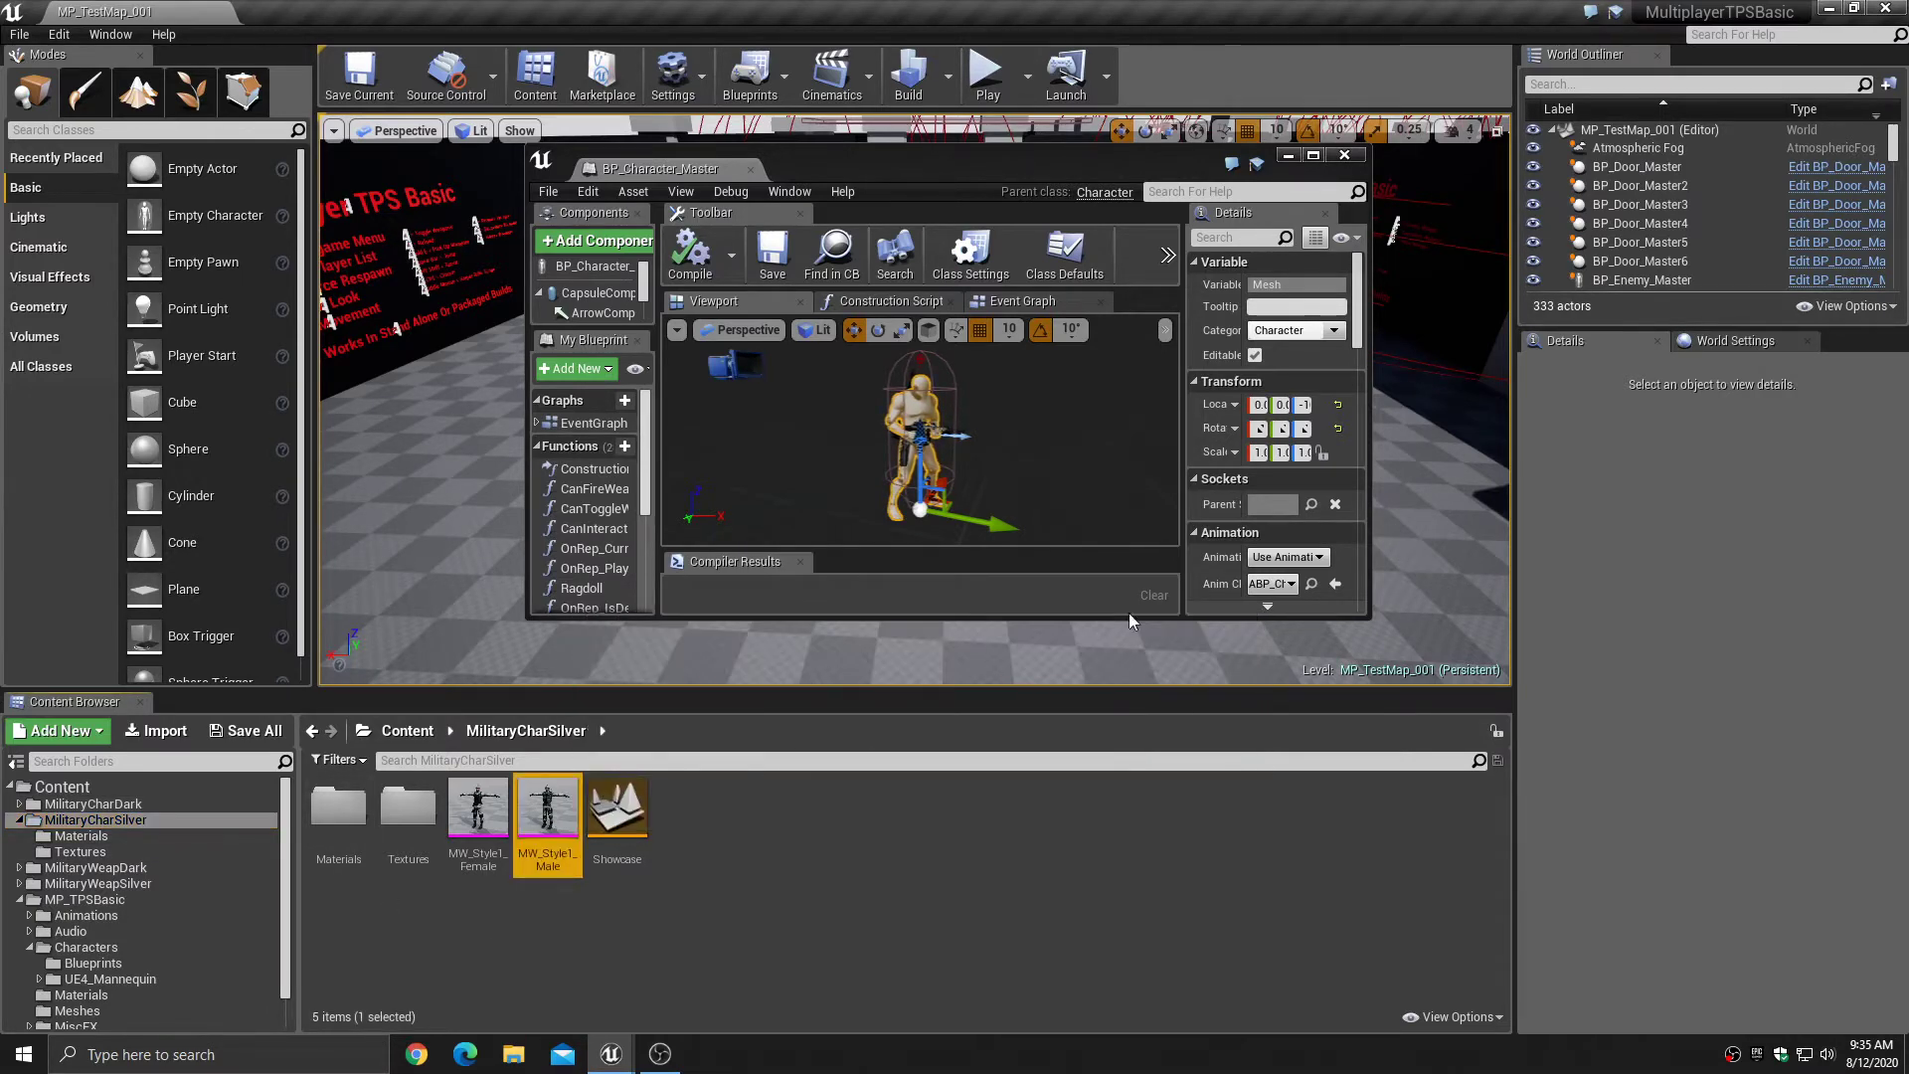
{"action": "scroll", "coordinate": [1255, 534], "scroll_direction": "down", "scroll_amount": 3}
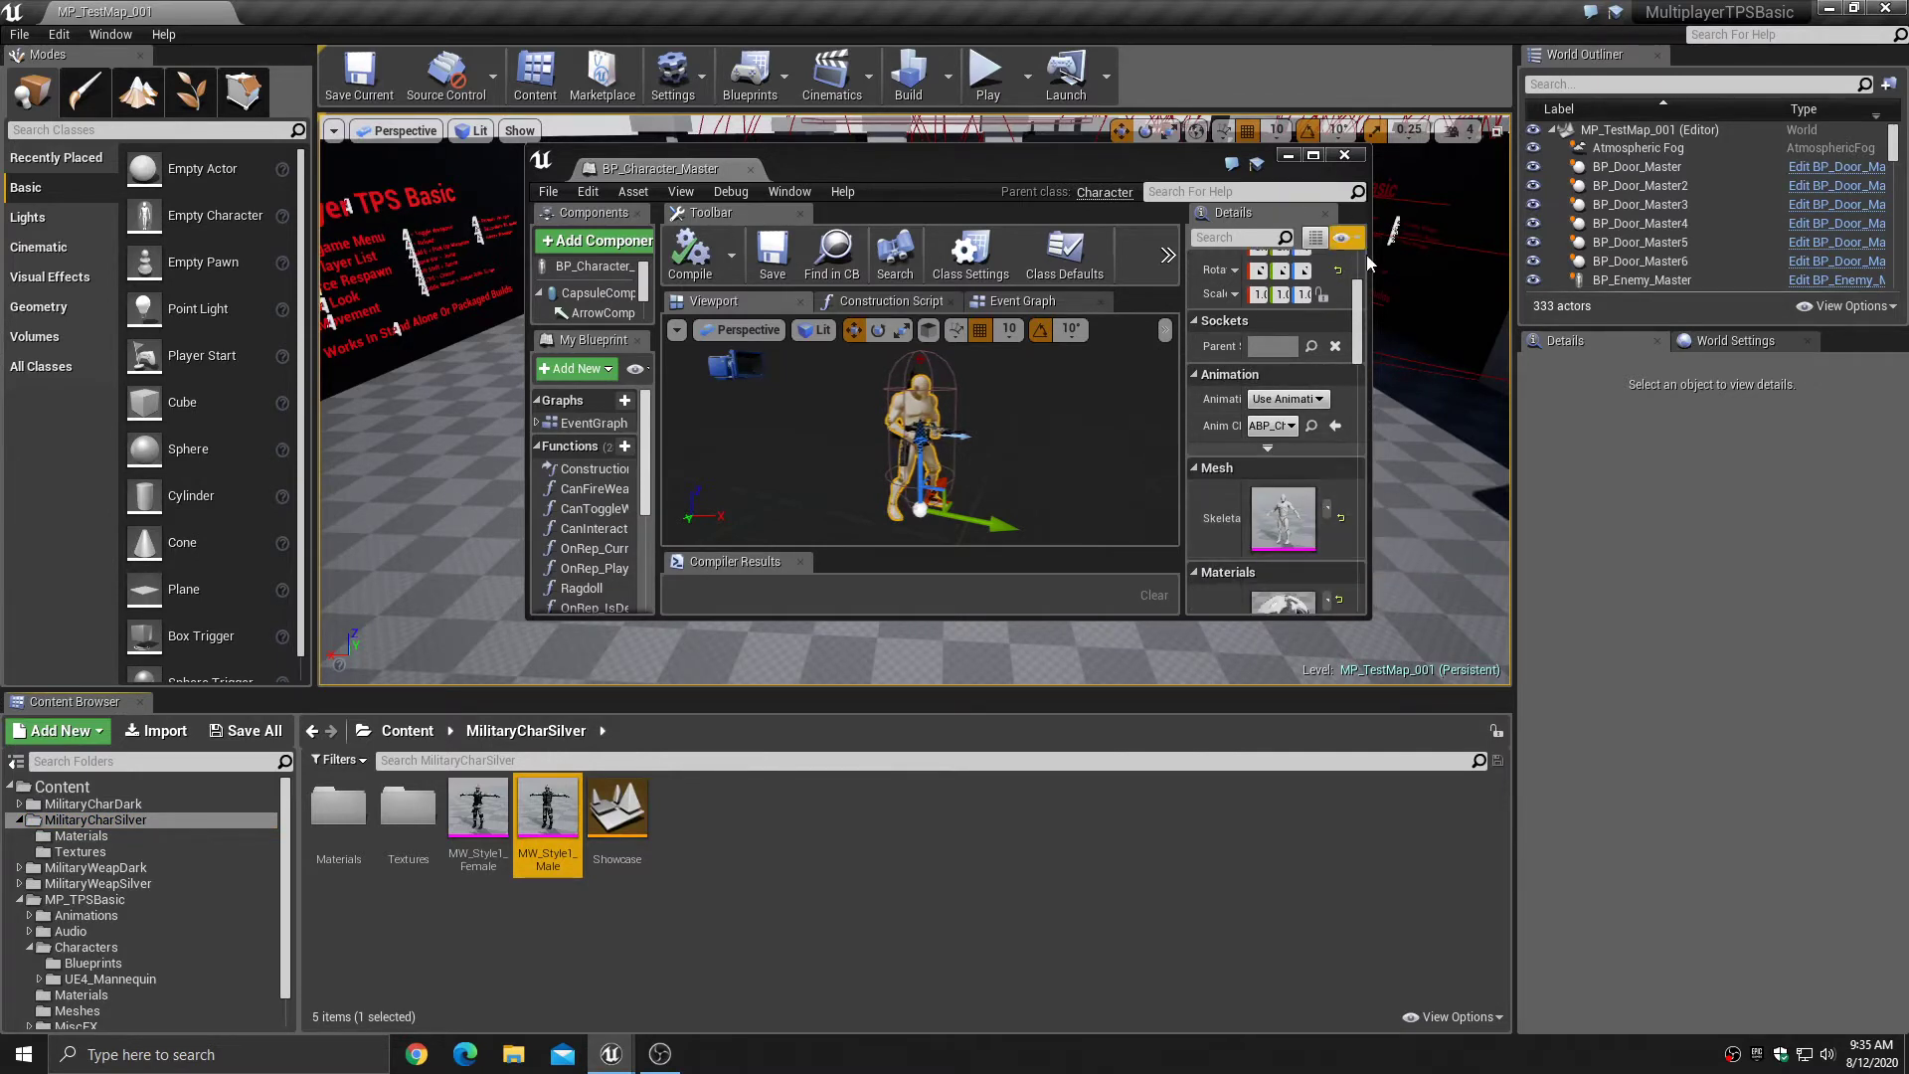
{"action": "left_click_drag", "start_coordinate": [1371, 256], "coordinate": [1694, 256]}
{"action": "left_click_drag", "start_coordinate": [1299, 173], "coordinate": [1047, 199]}
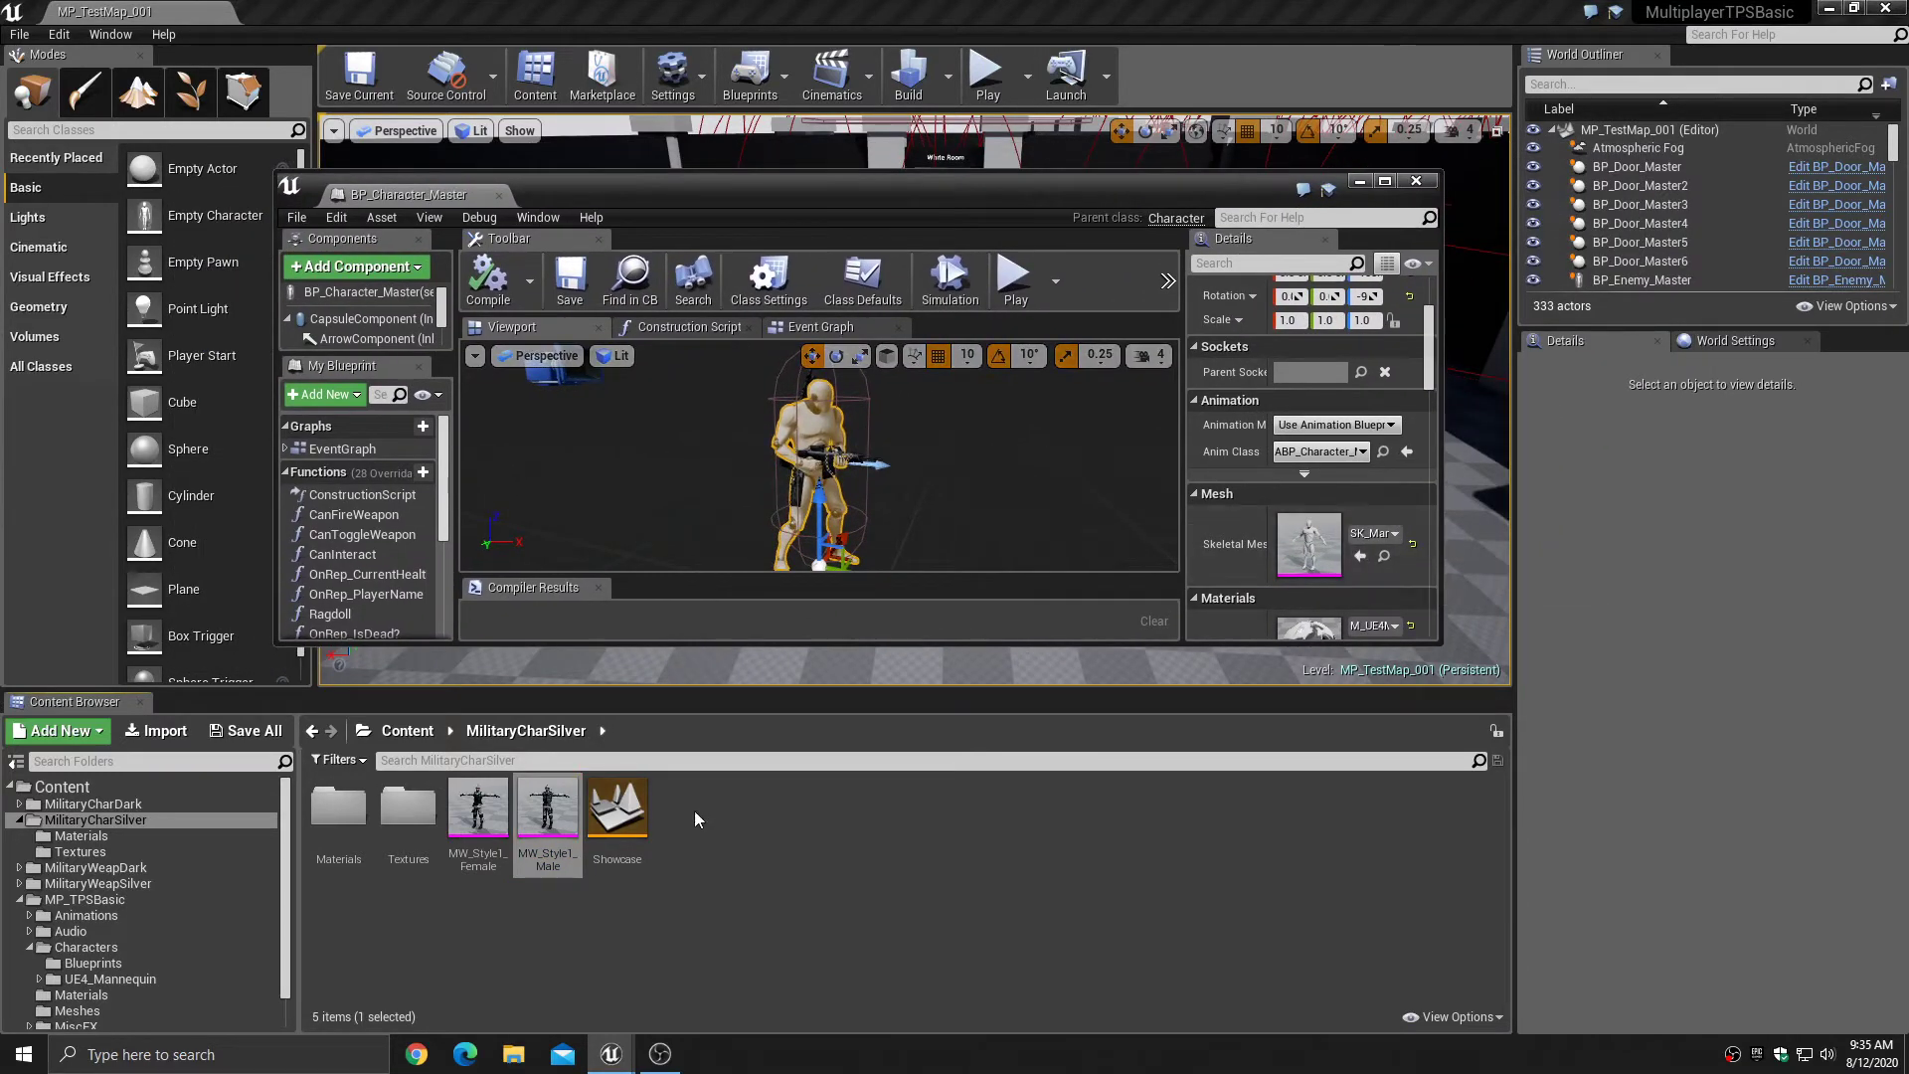
{"action": "left_click", "coordinate": [548, 830]}
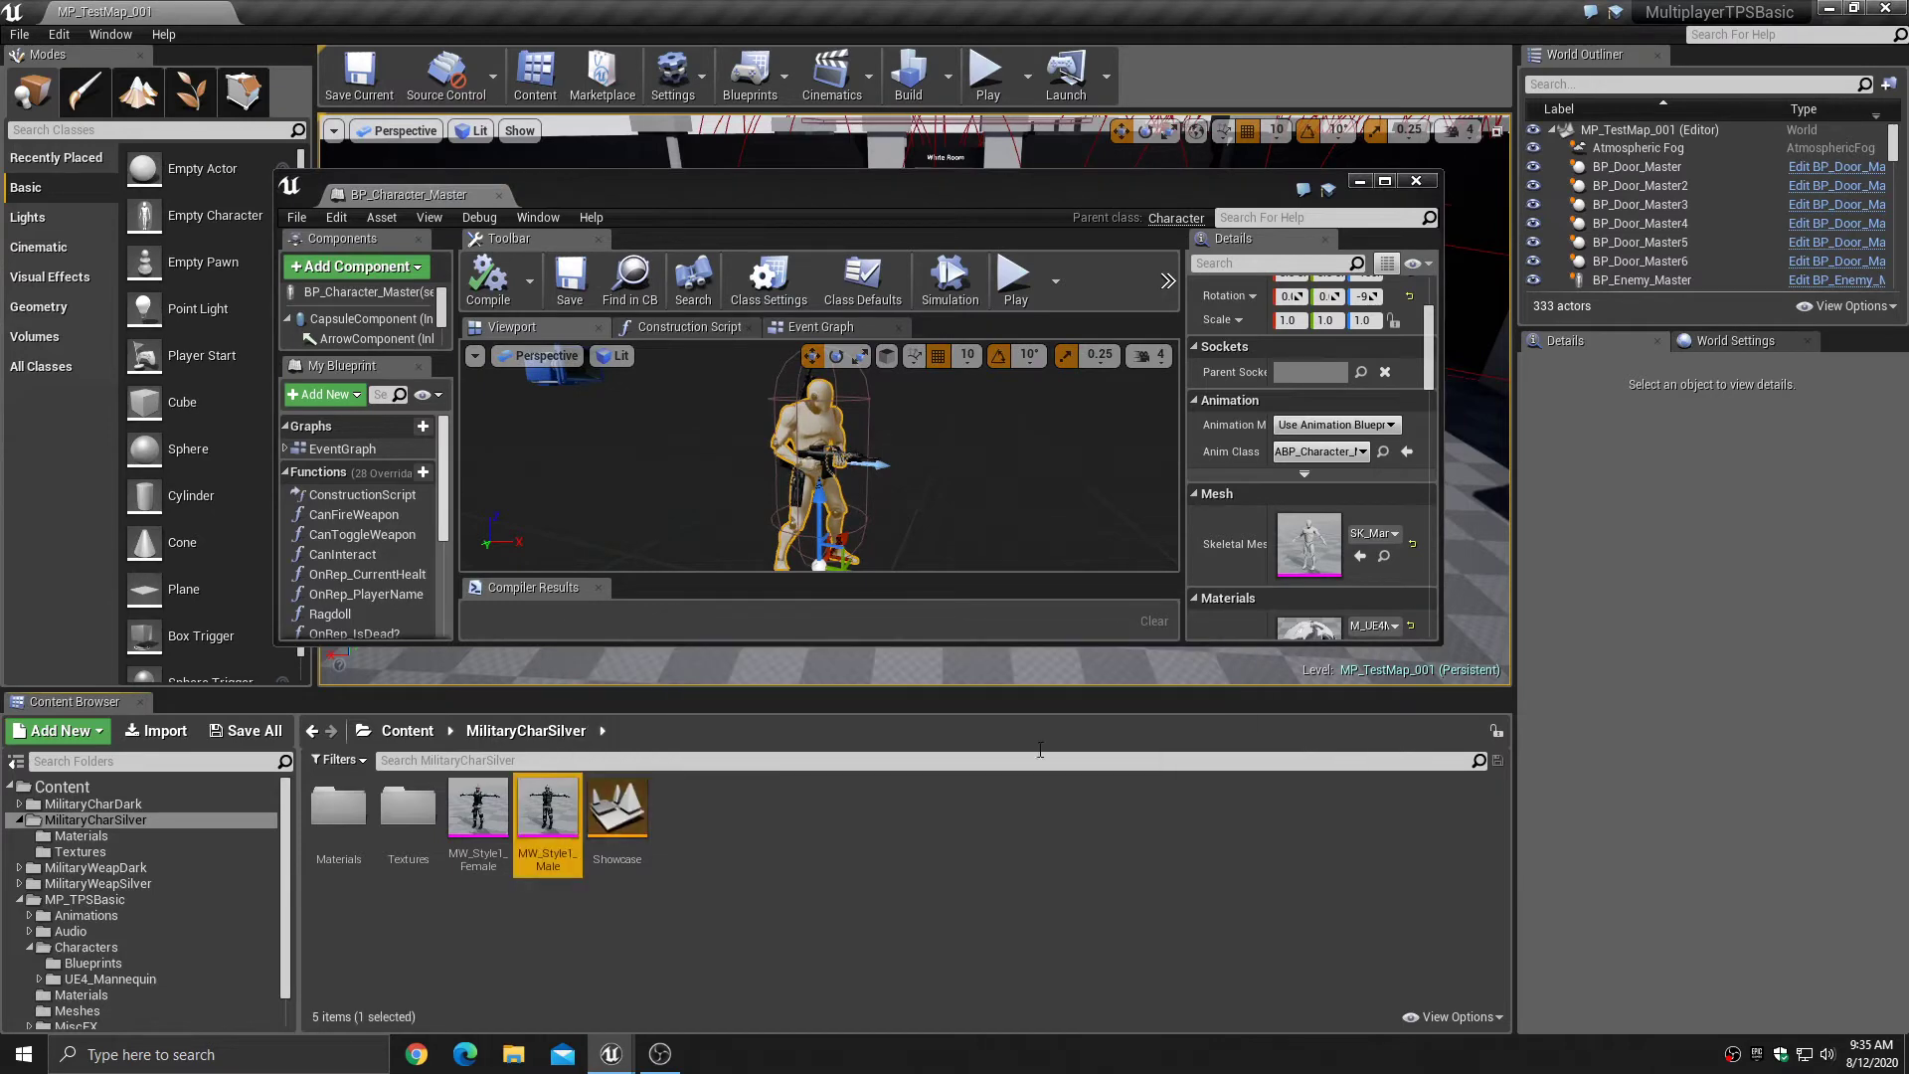
{"action": "left_click", "coordinate": [1361, 556]}
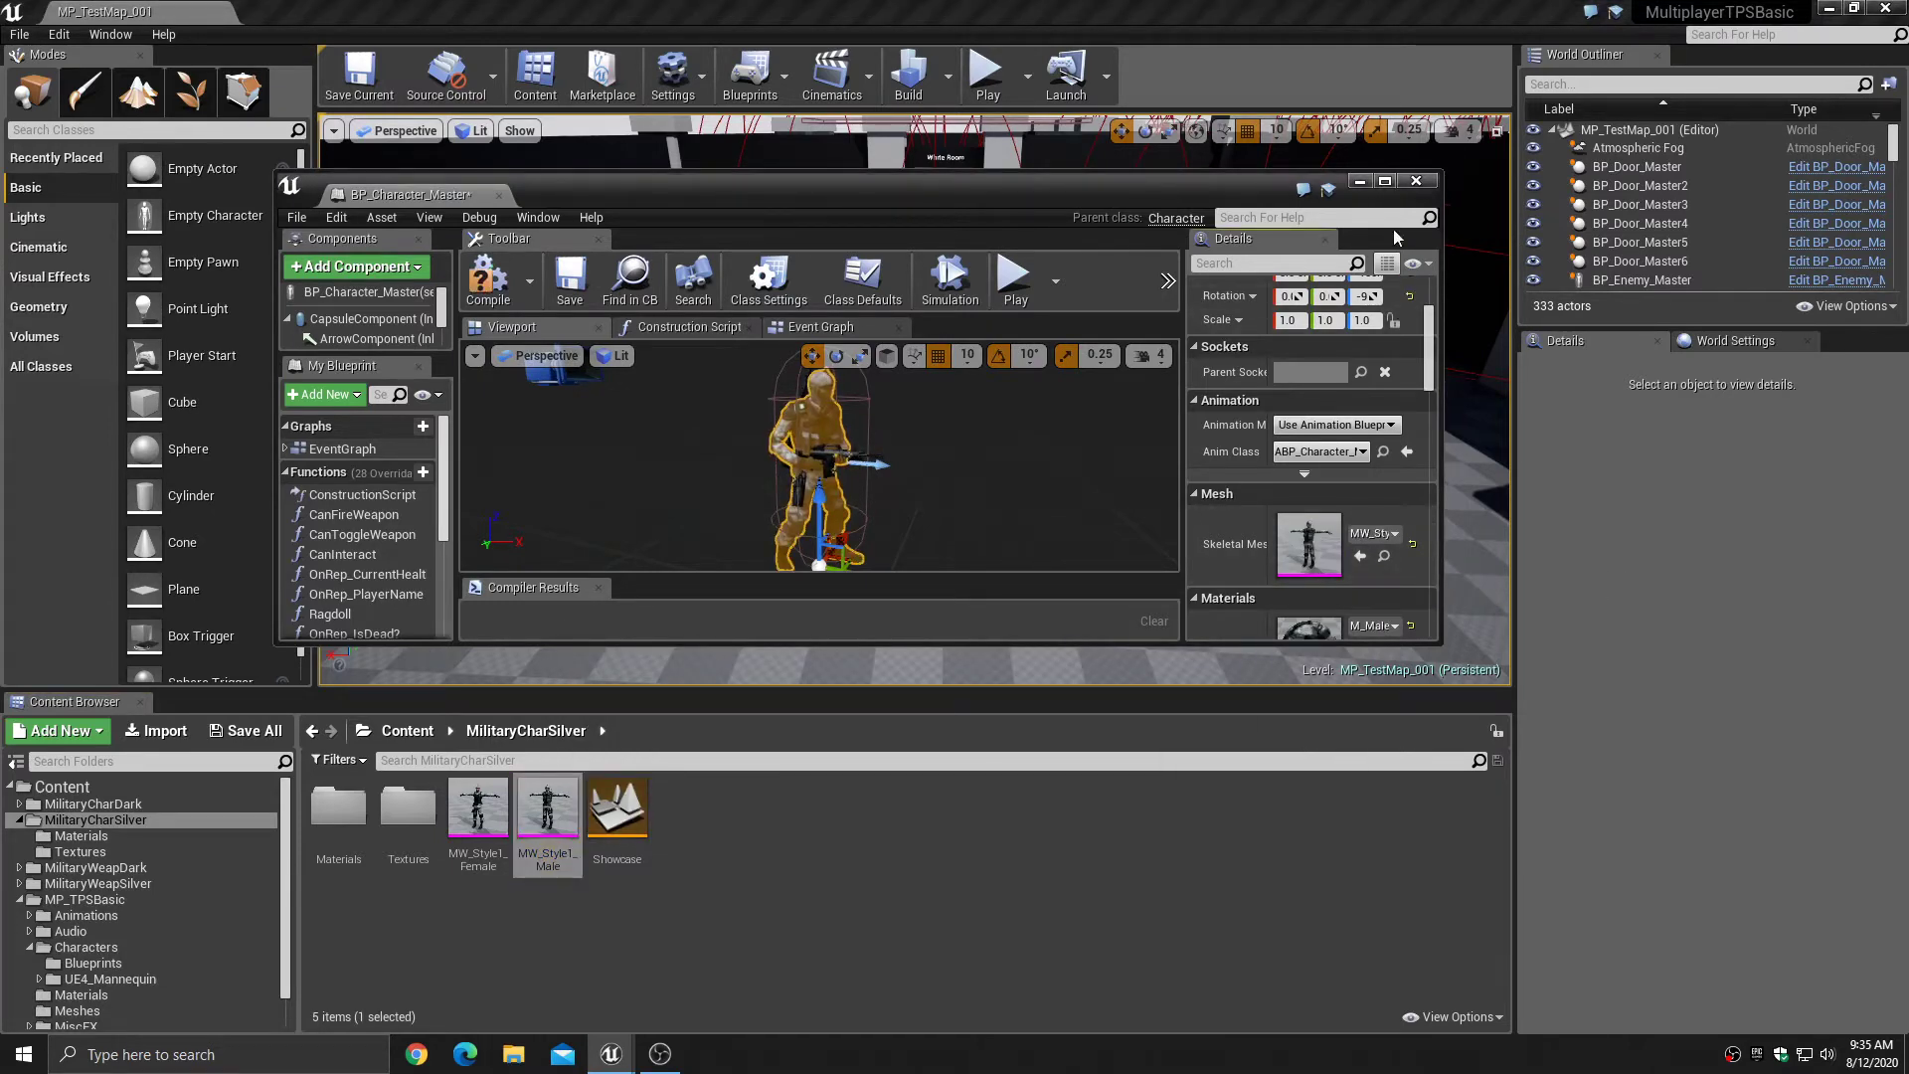
- Inspect the soldier mesh up close in the blueprint's 3D view, then compile and close BP_Character_Master
{"action": "left_click", "coordinate": [1391, 185]}
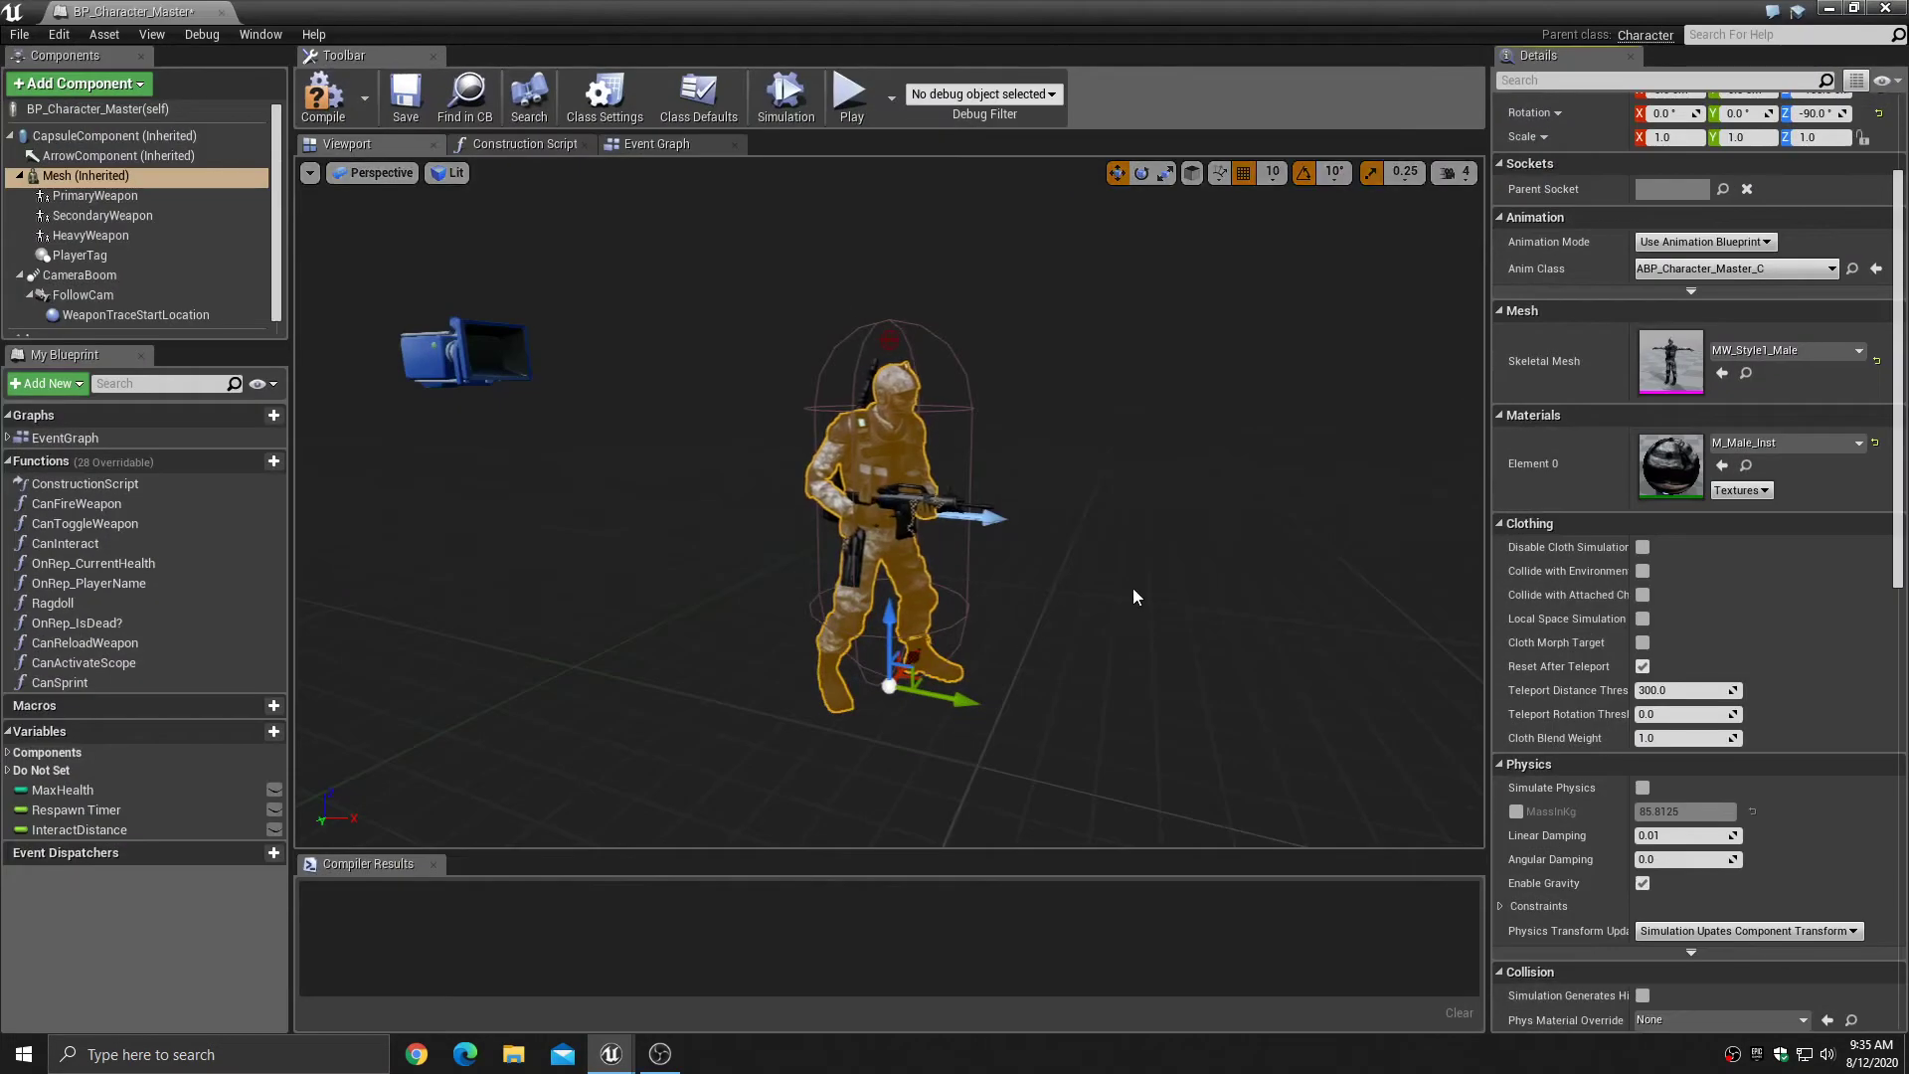
{"action": "scroll", "coordinate": [1134, 596], "scroll_direction": "up", "scroll_amount": 5}
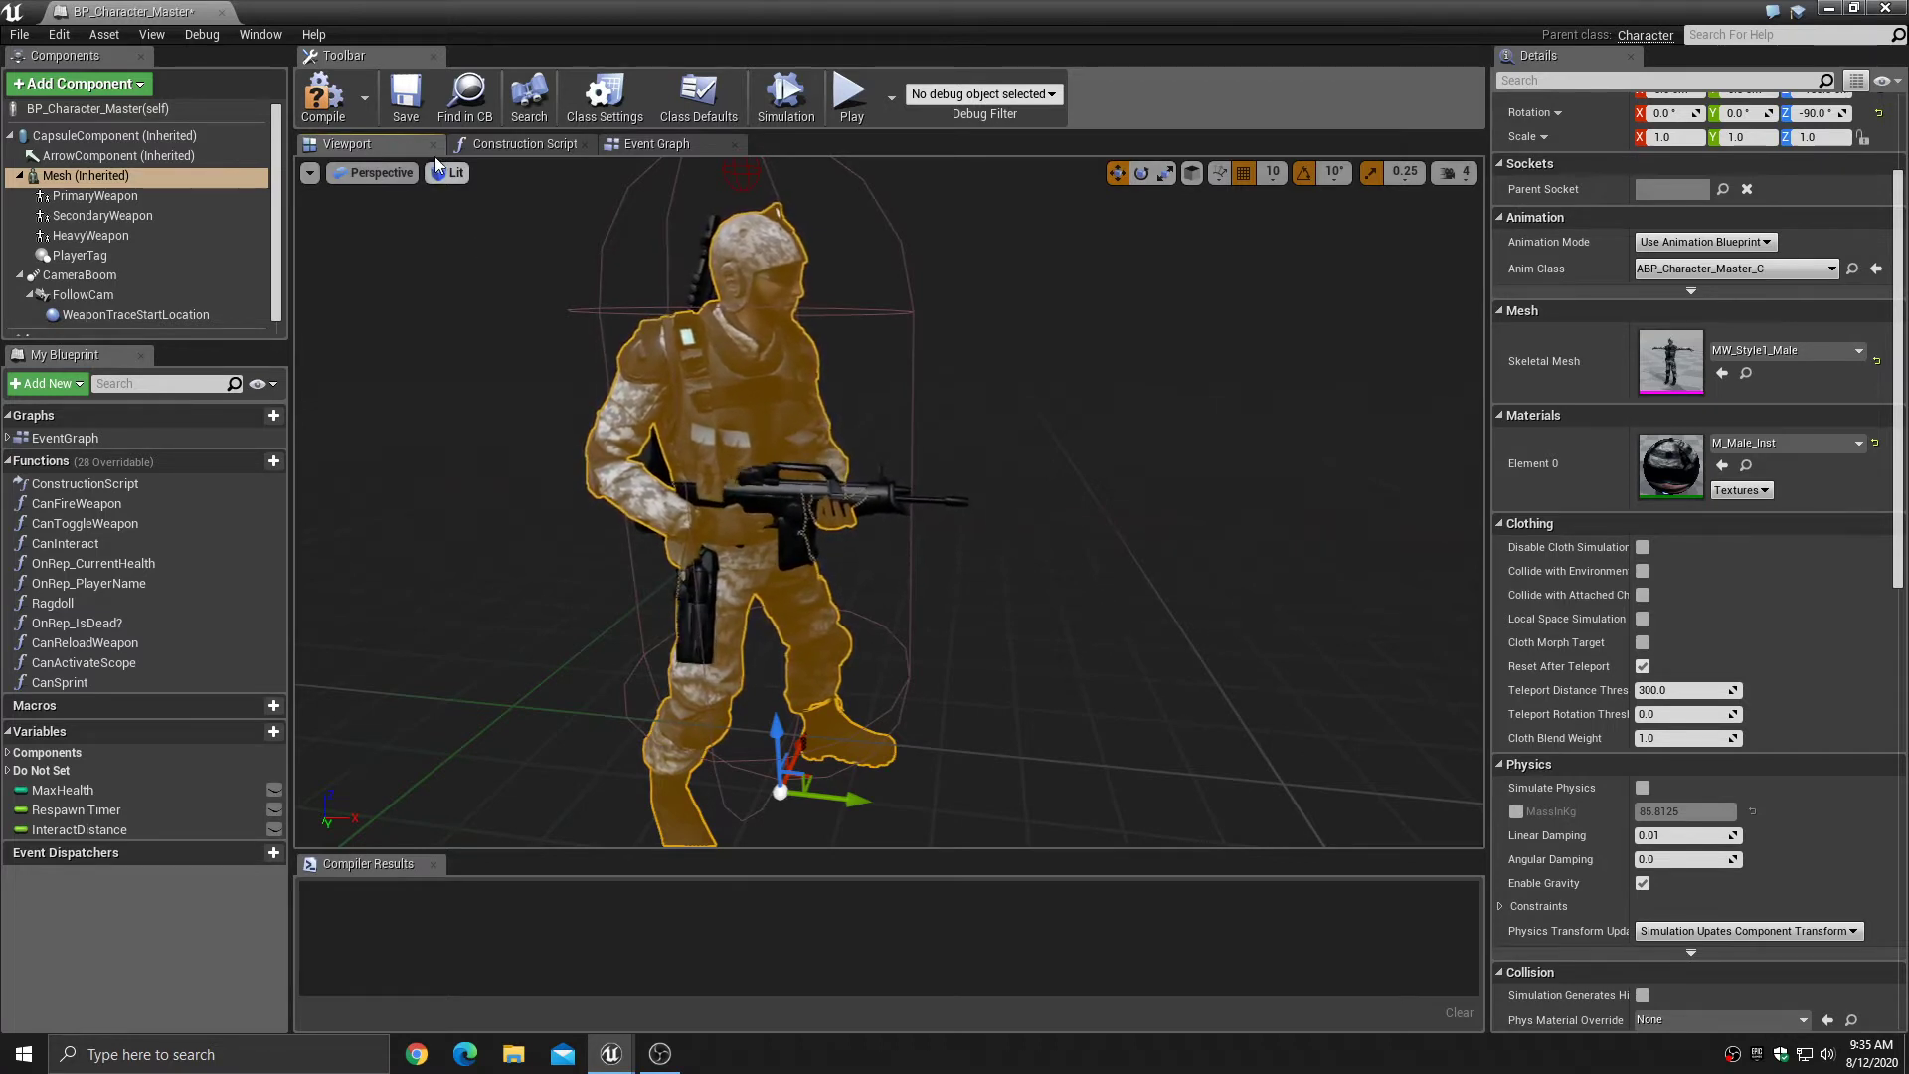
{"action": "left_click", "coordinate": [323, 97]}
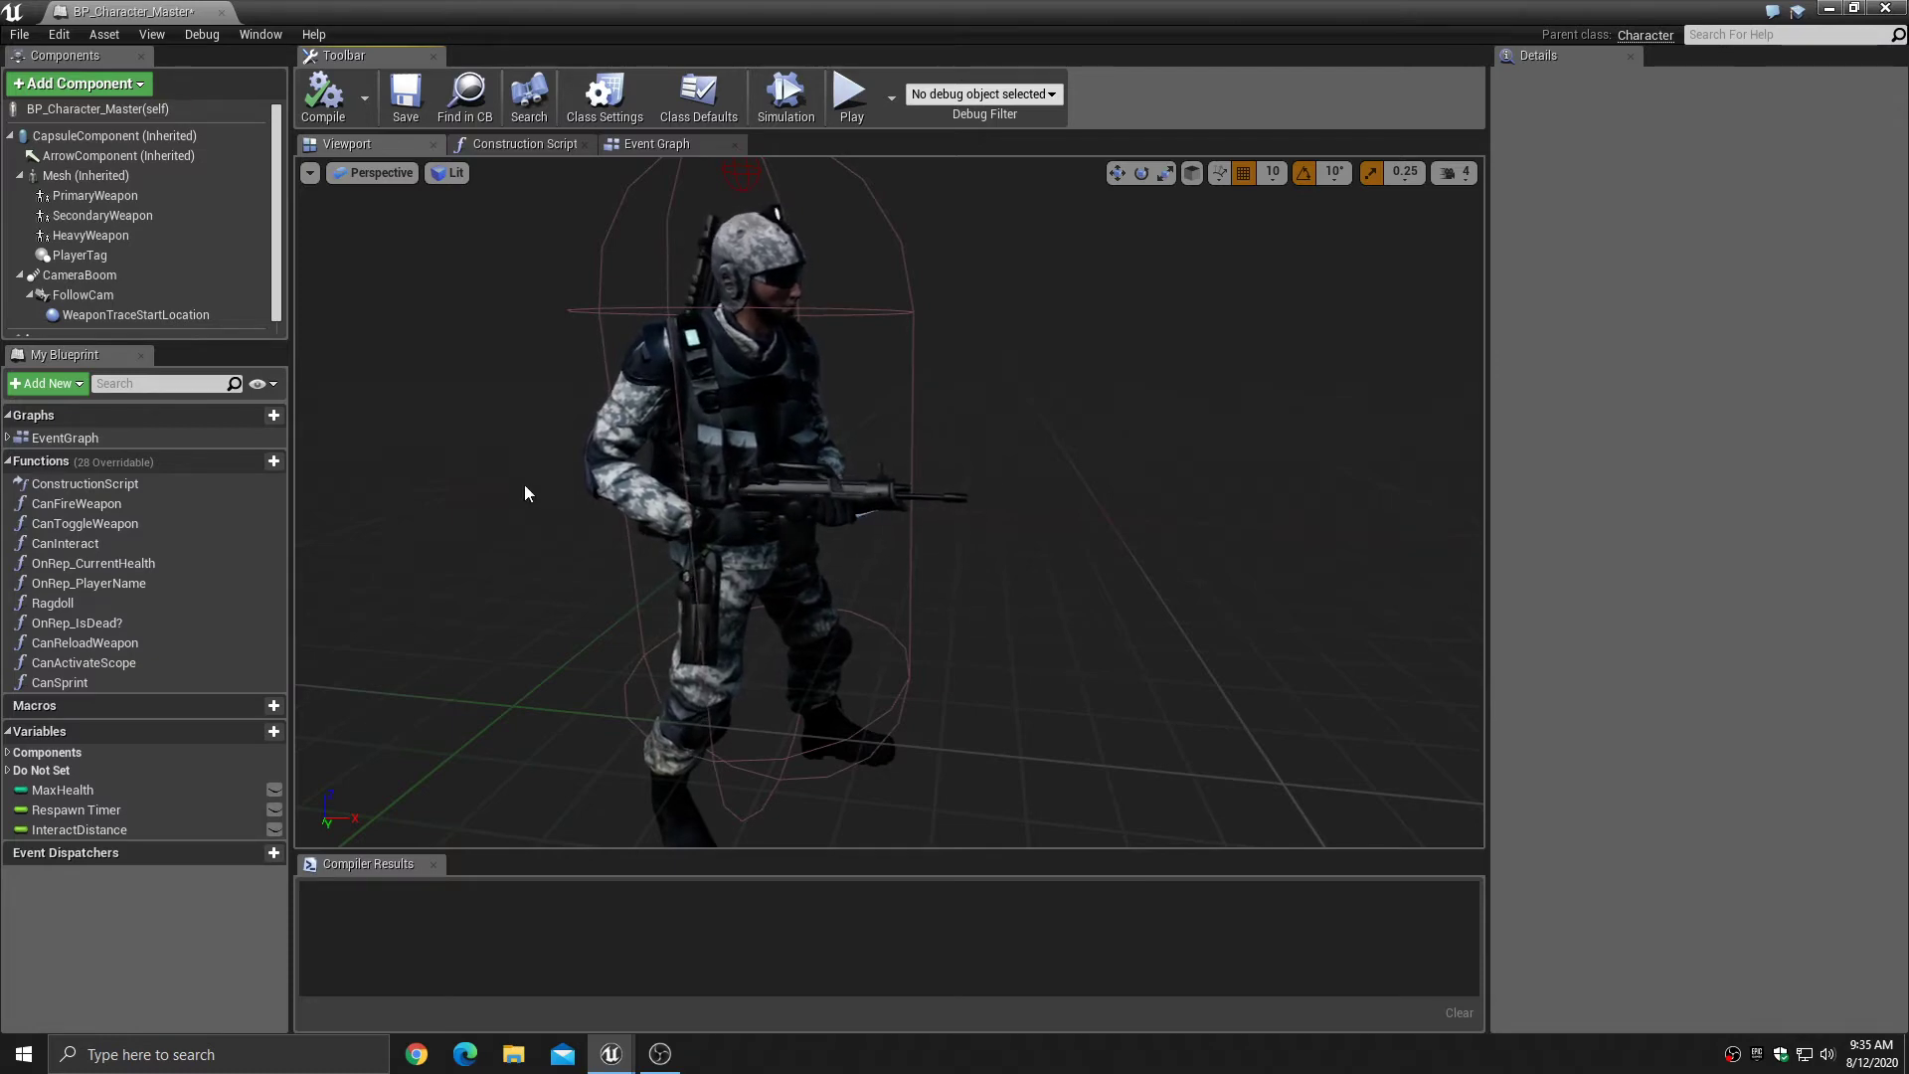
{"action": "left_click", "coordinate": [1886, 9]}
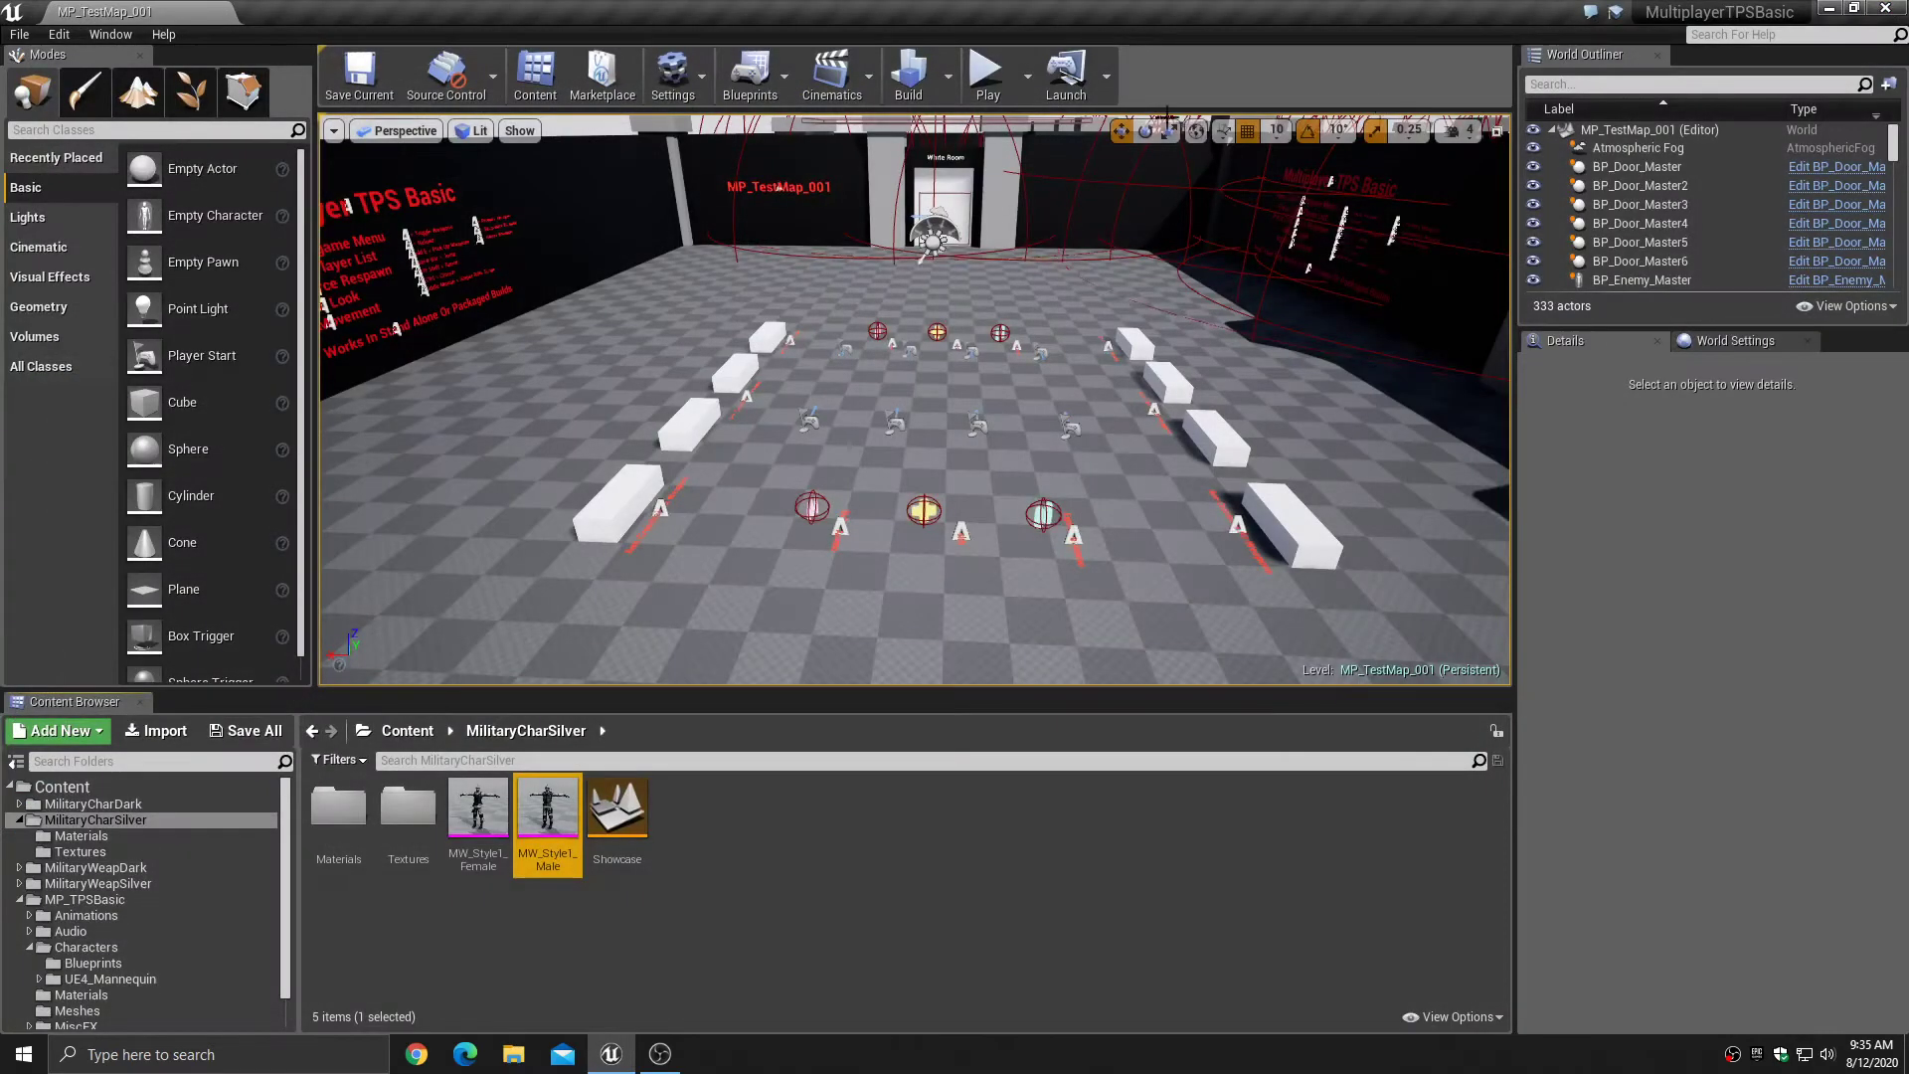
- Play-test MP_TestMap_001 full screen, running the soldier around the arena to check its mesh and animations, and stop the play session
{"action": "left_click", "coordinate": [988, 79]}
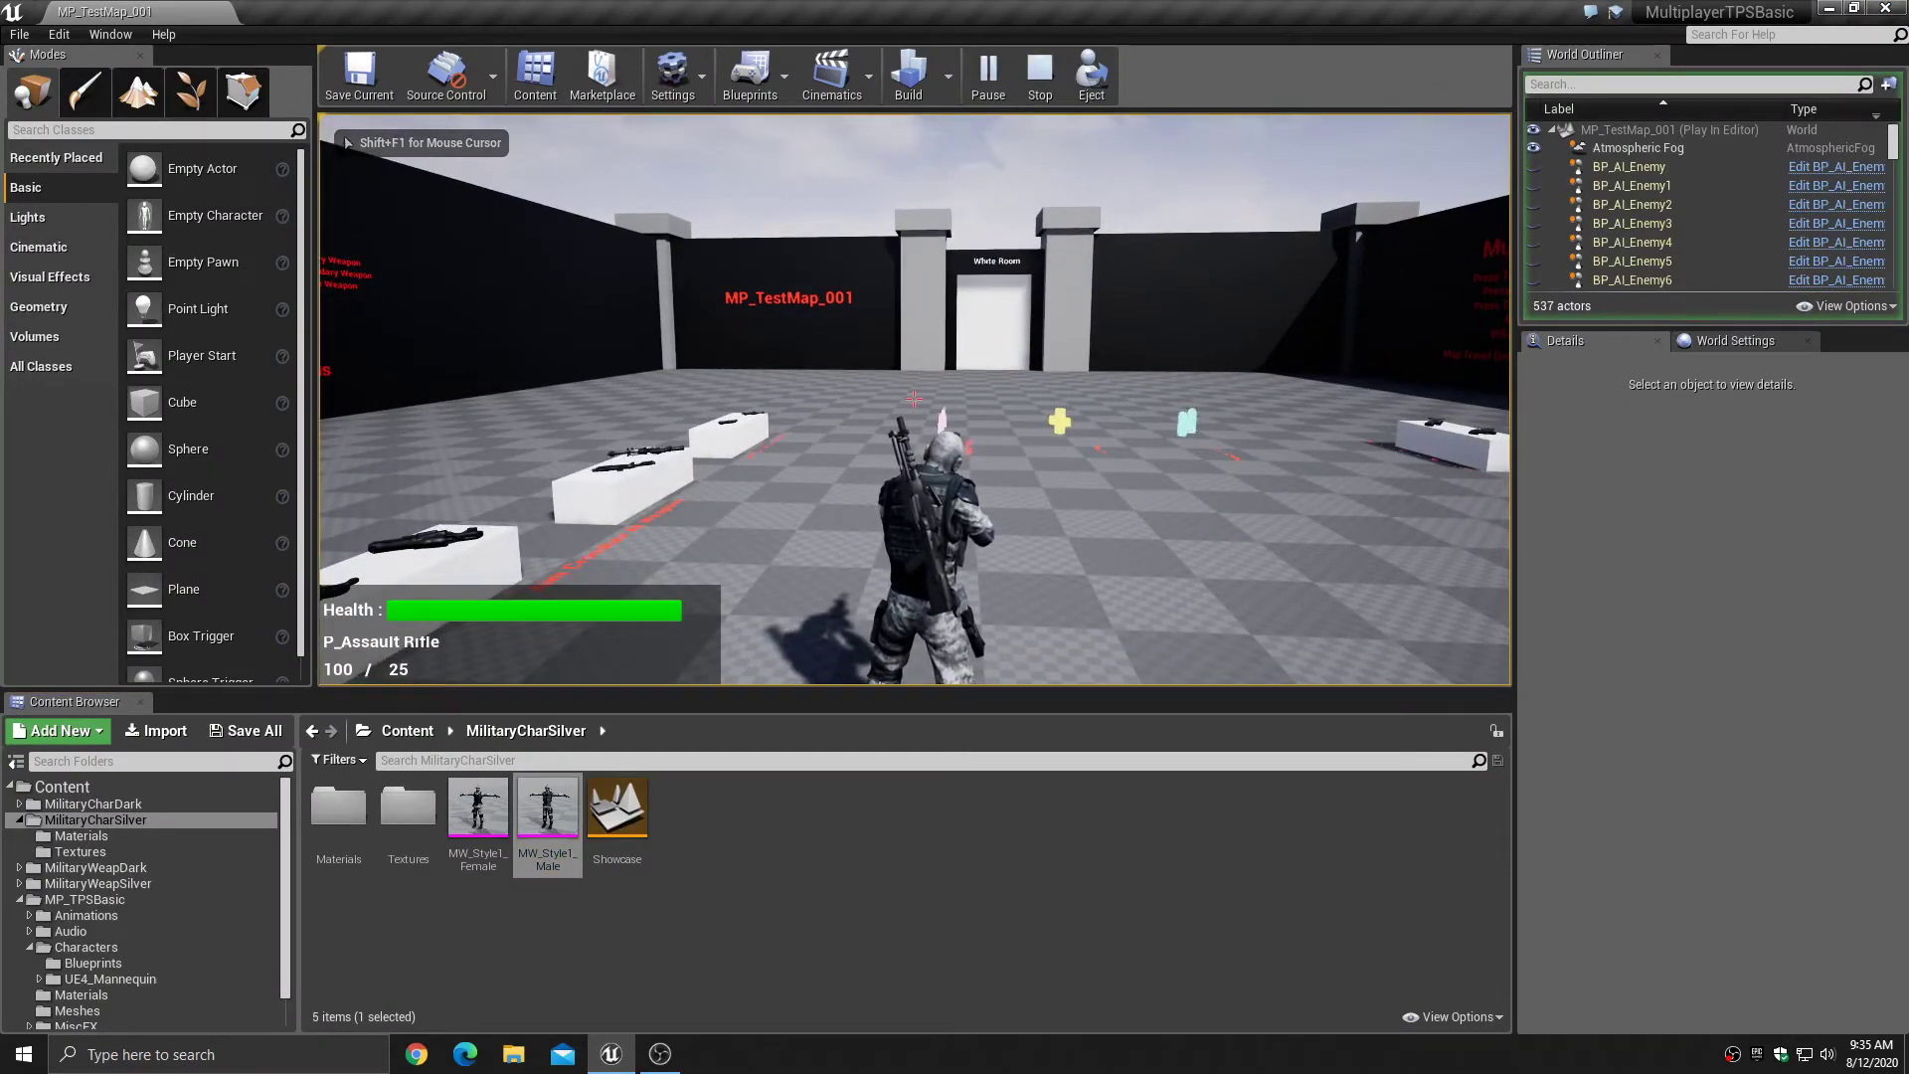
{"action": "key", "text": "F11"}
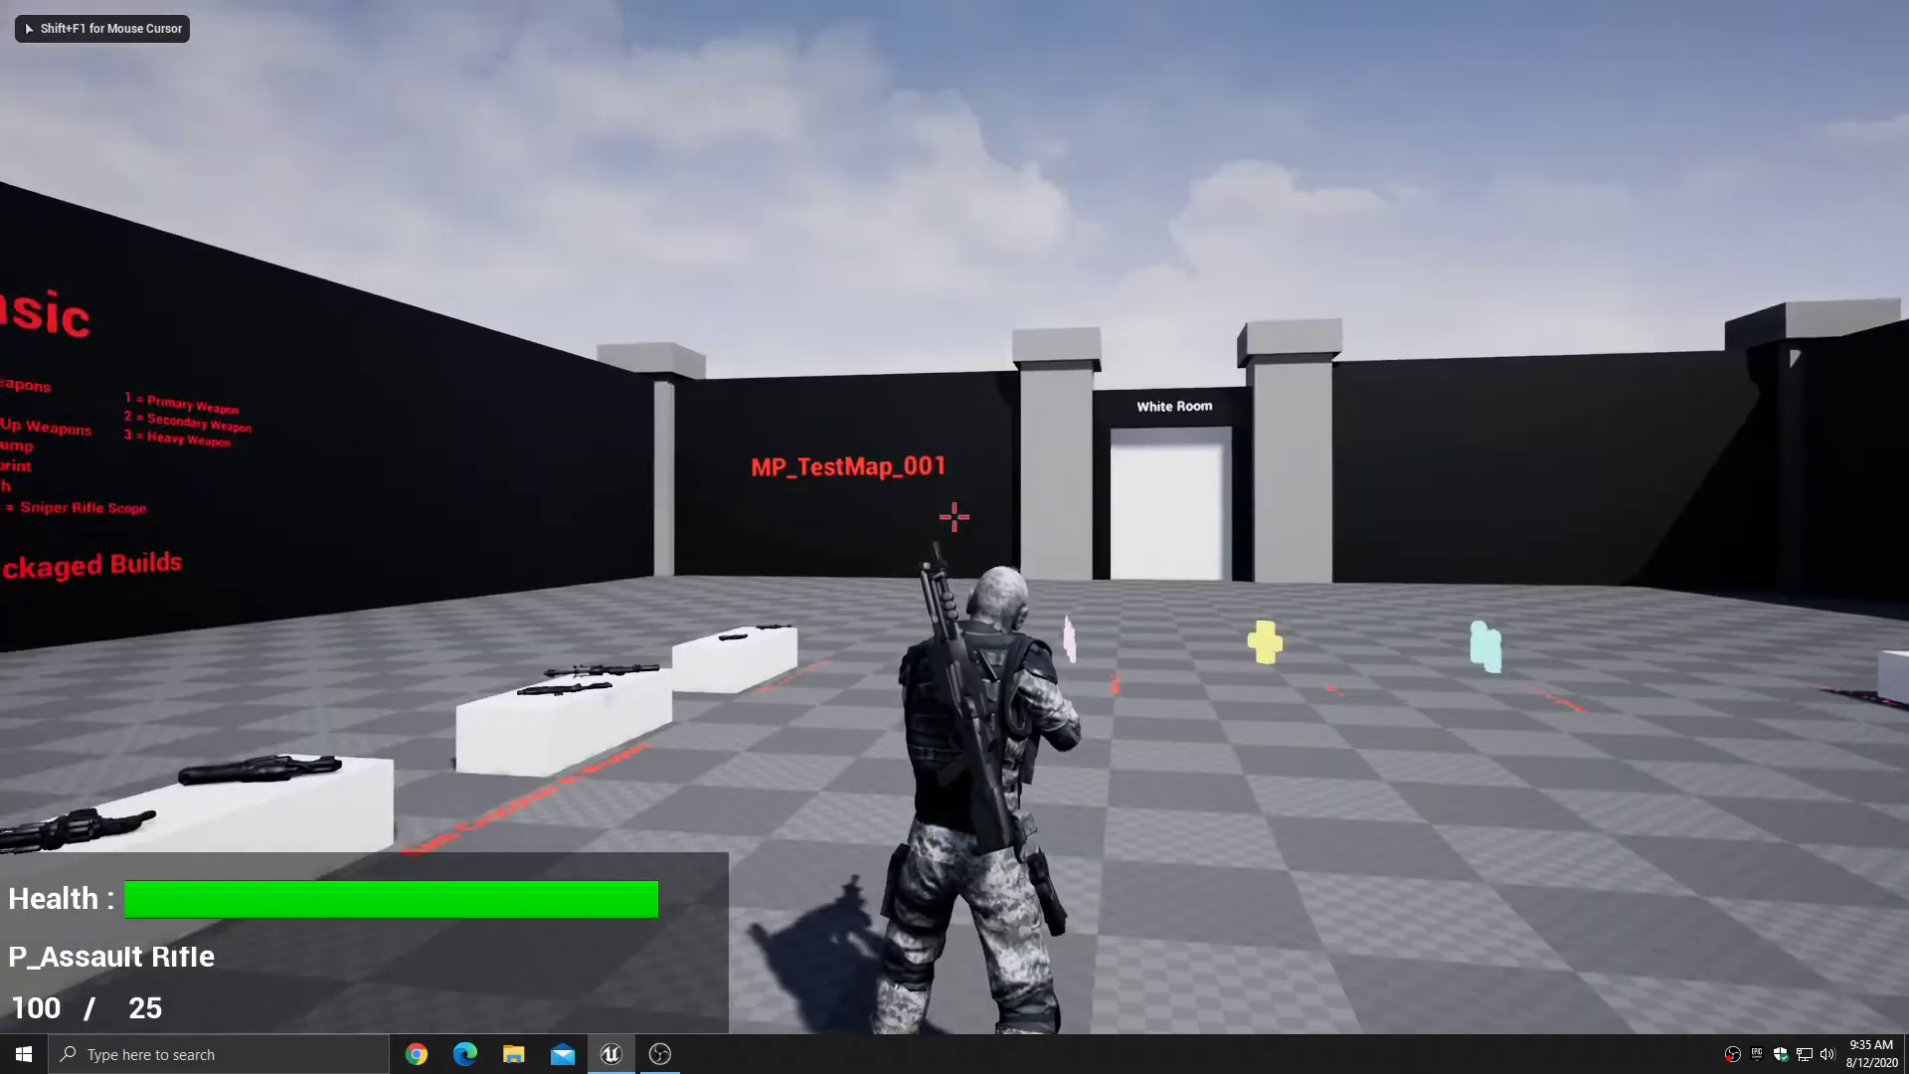
{"action": "key", "text": "w"}
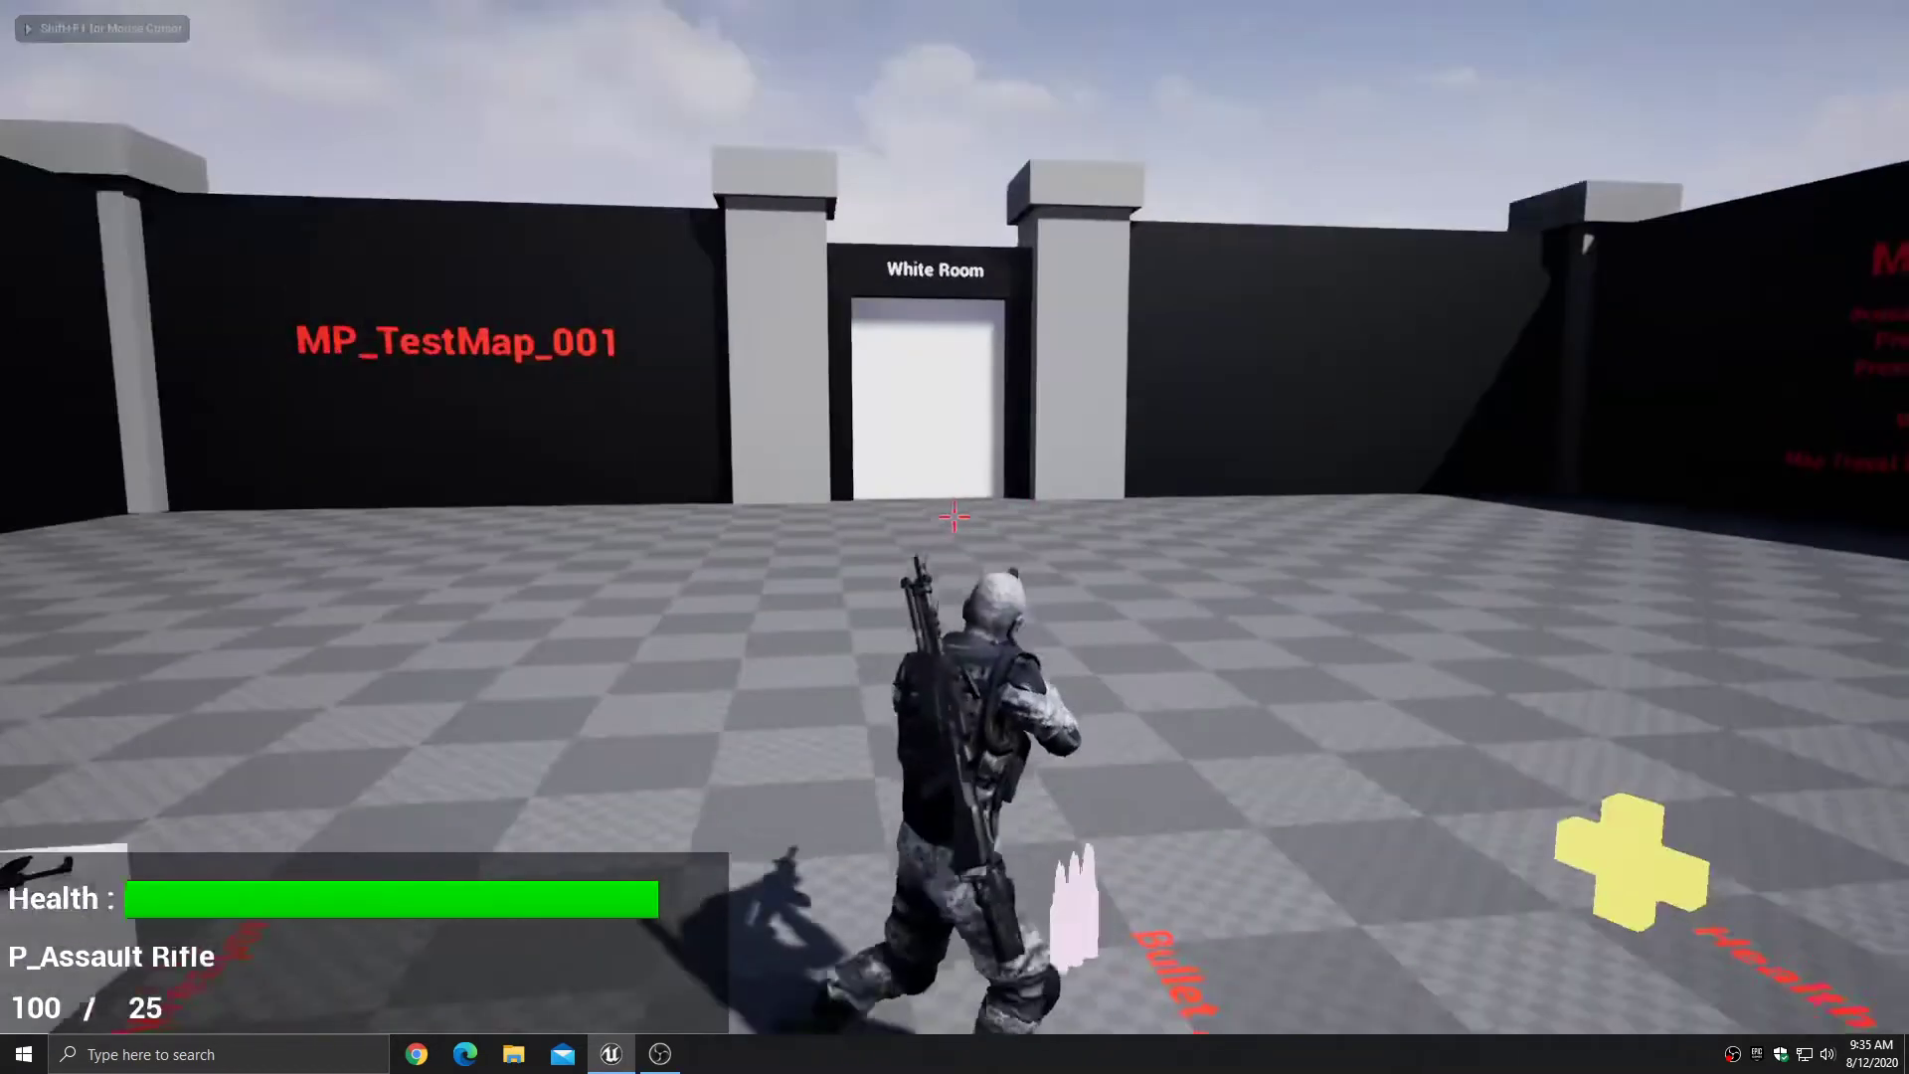
{"action": "key", "text": "s"}
{"action": "key", "text": "d"}
{"action": "key", "text": "a"}
{"action": "key", "text": "w"}
{"action": "key", "text": "w"}
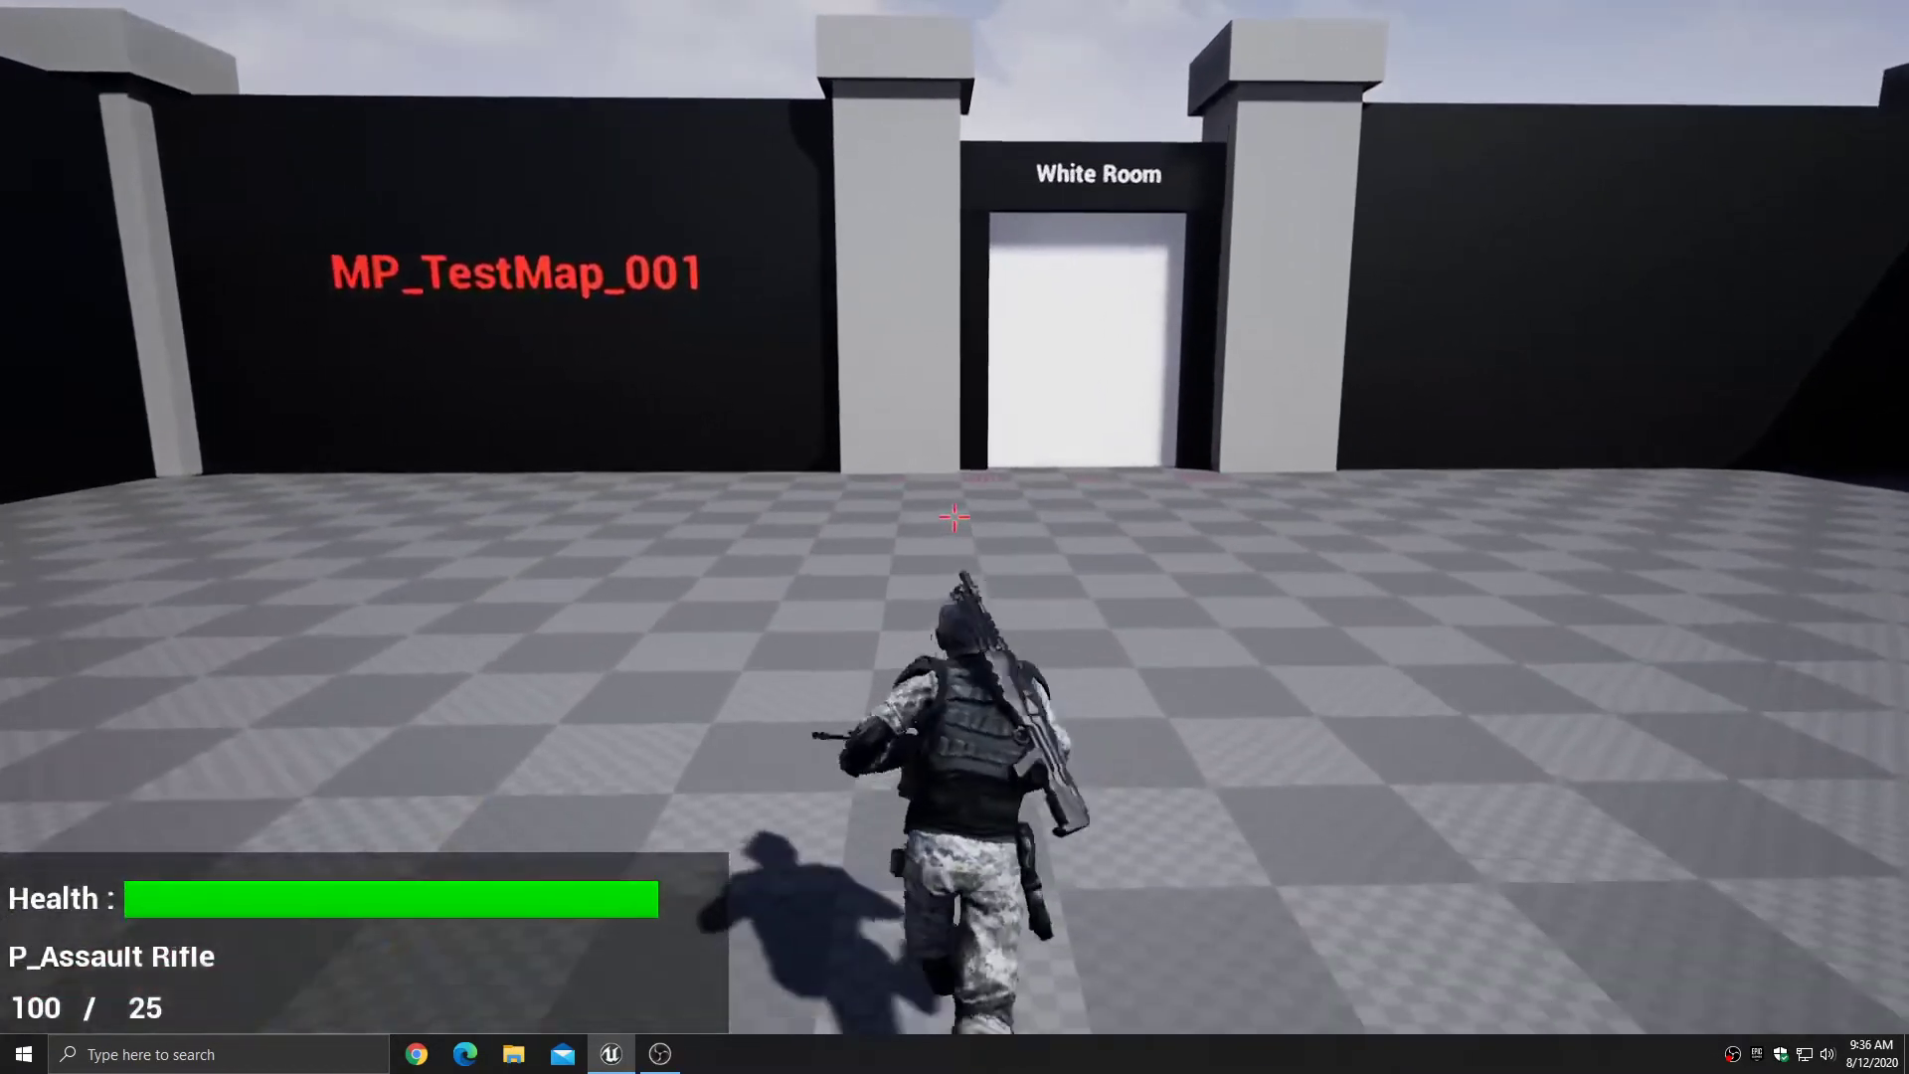
{"action": "key", "text": "d"}
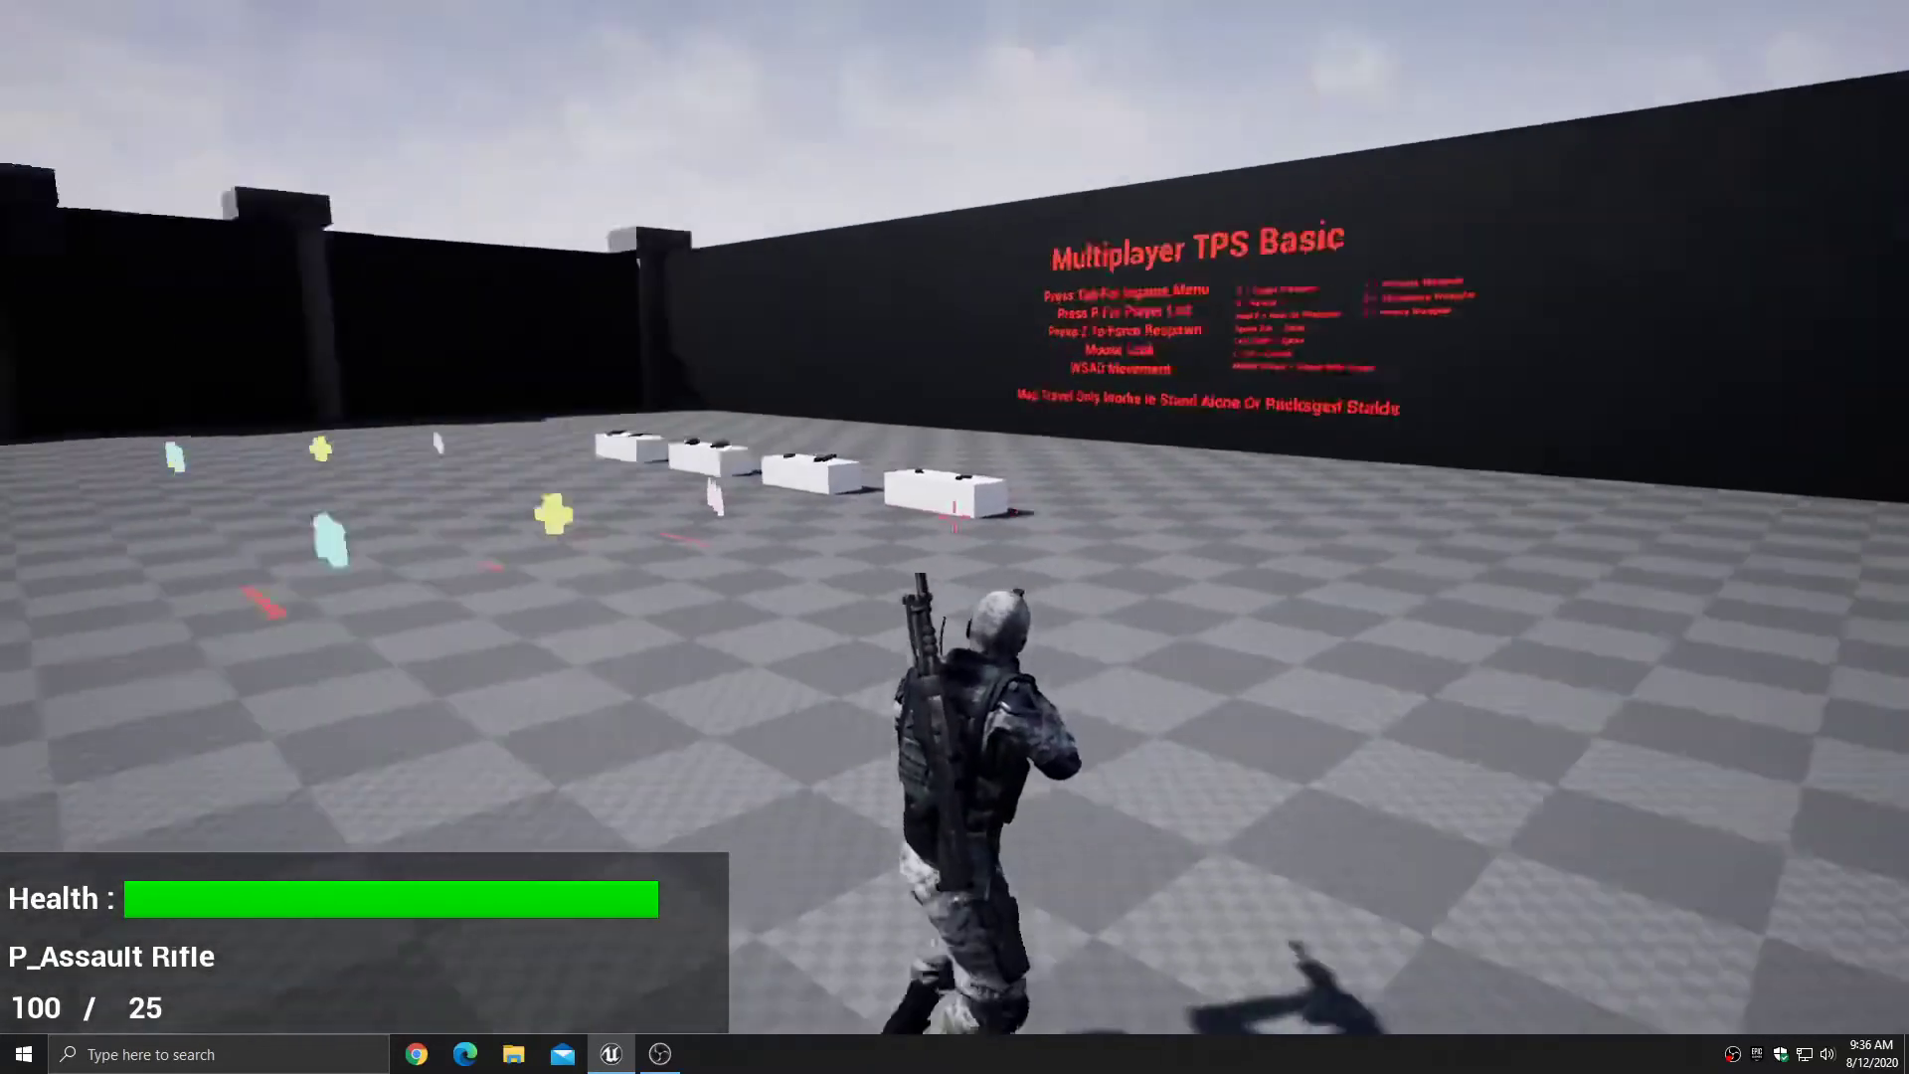
{"action": "key", "text": "w"}
{"action": "key", "text": "w"}
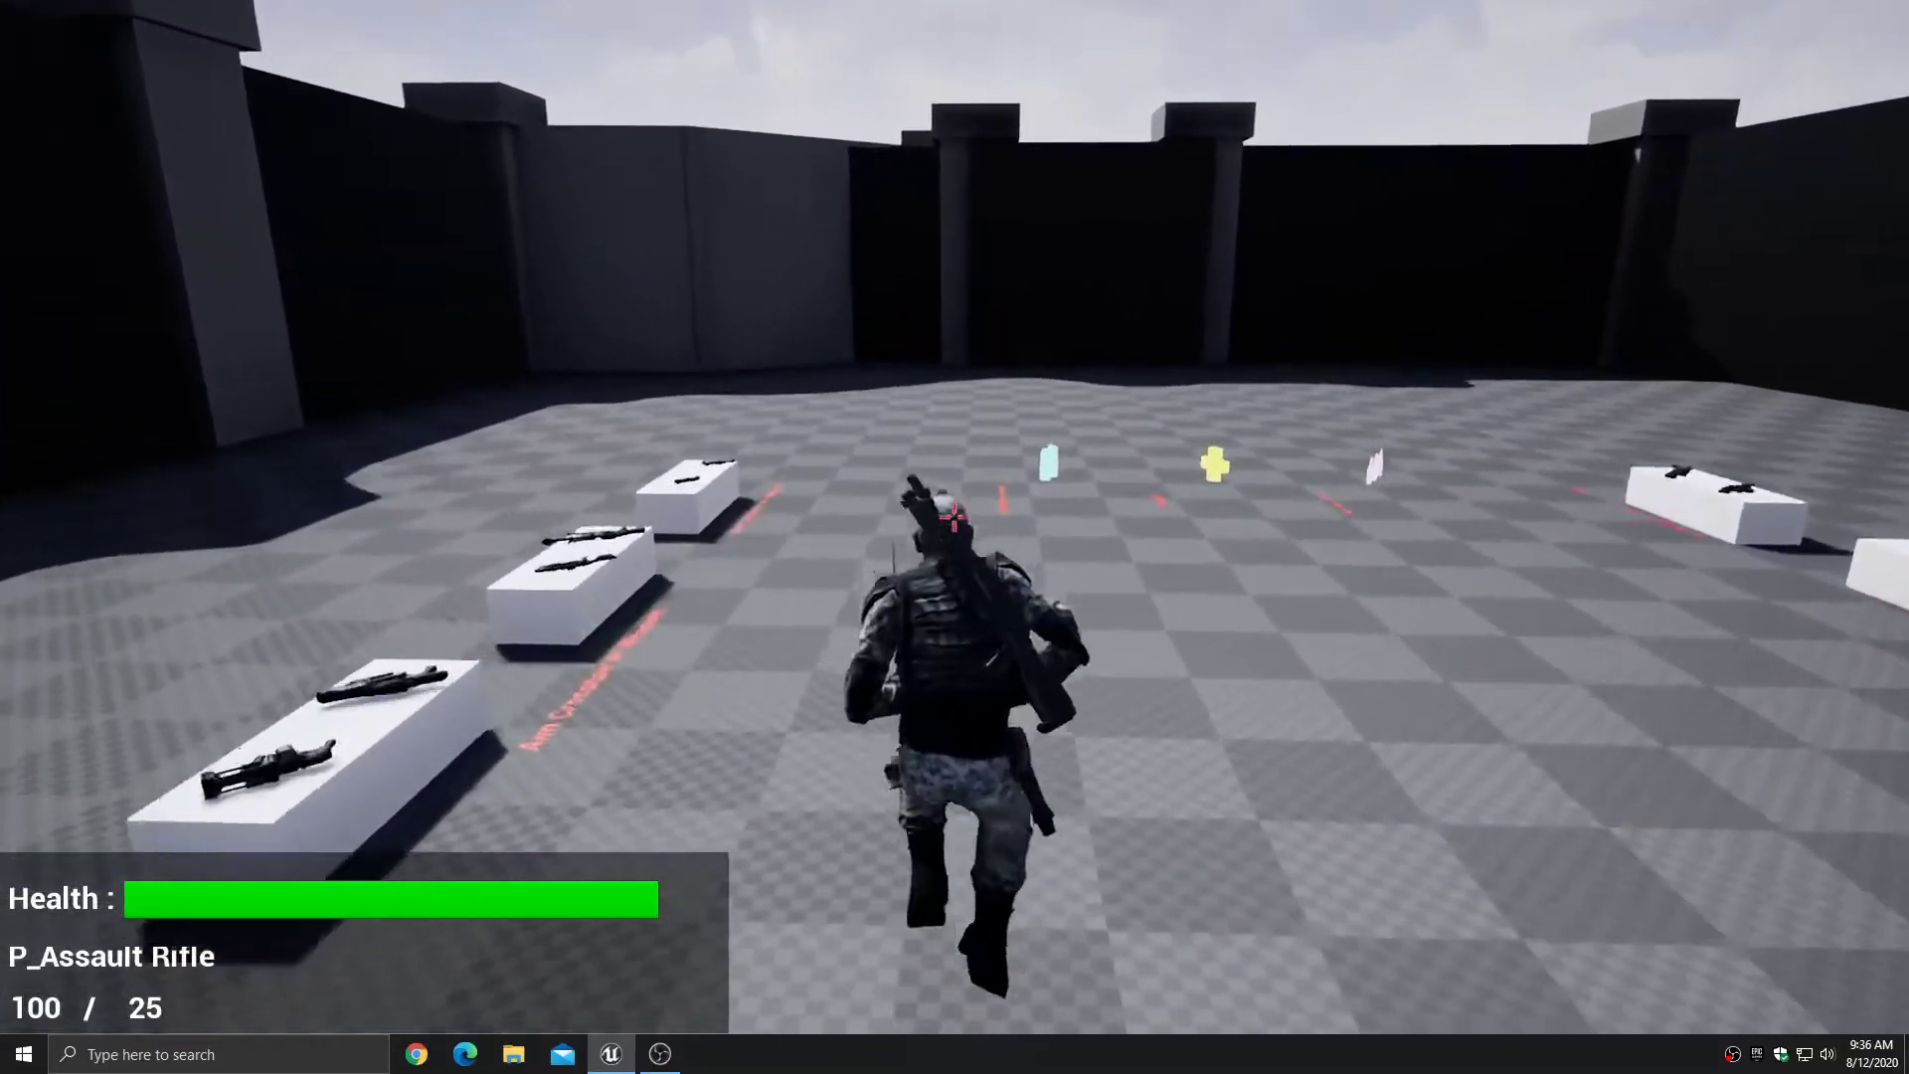
{"action": "key", "text": "w"}
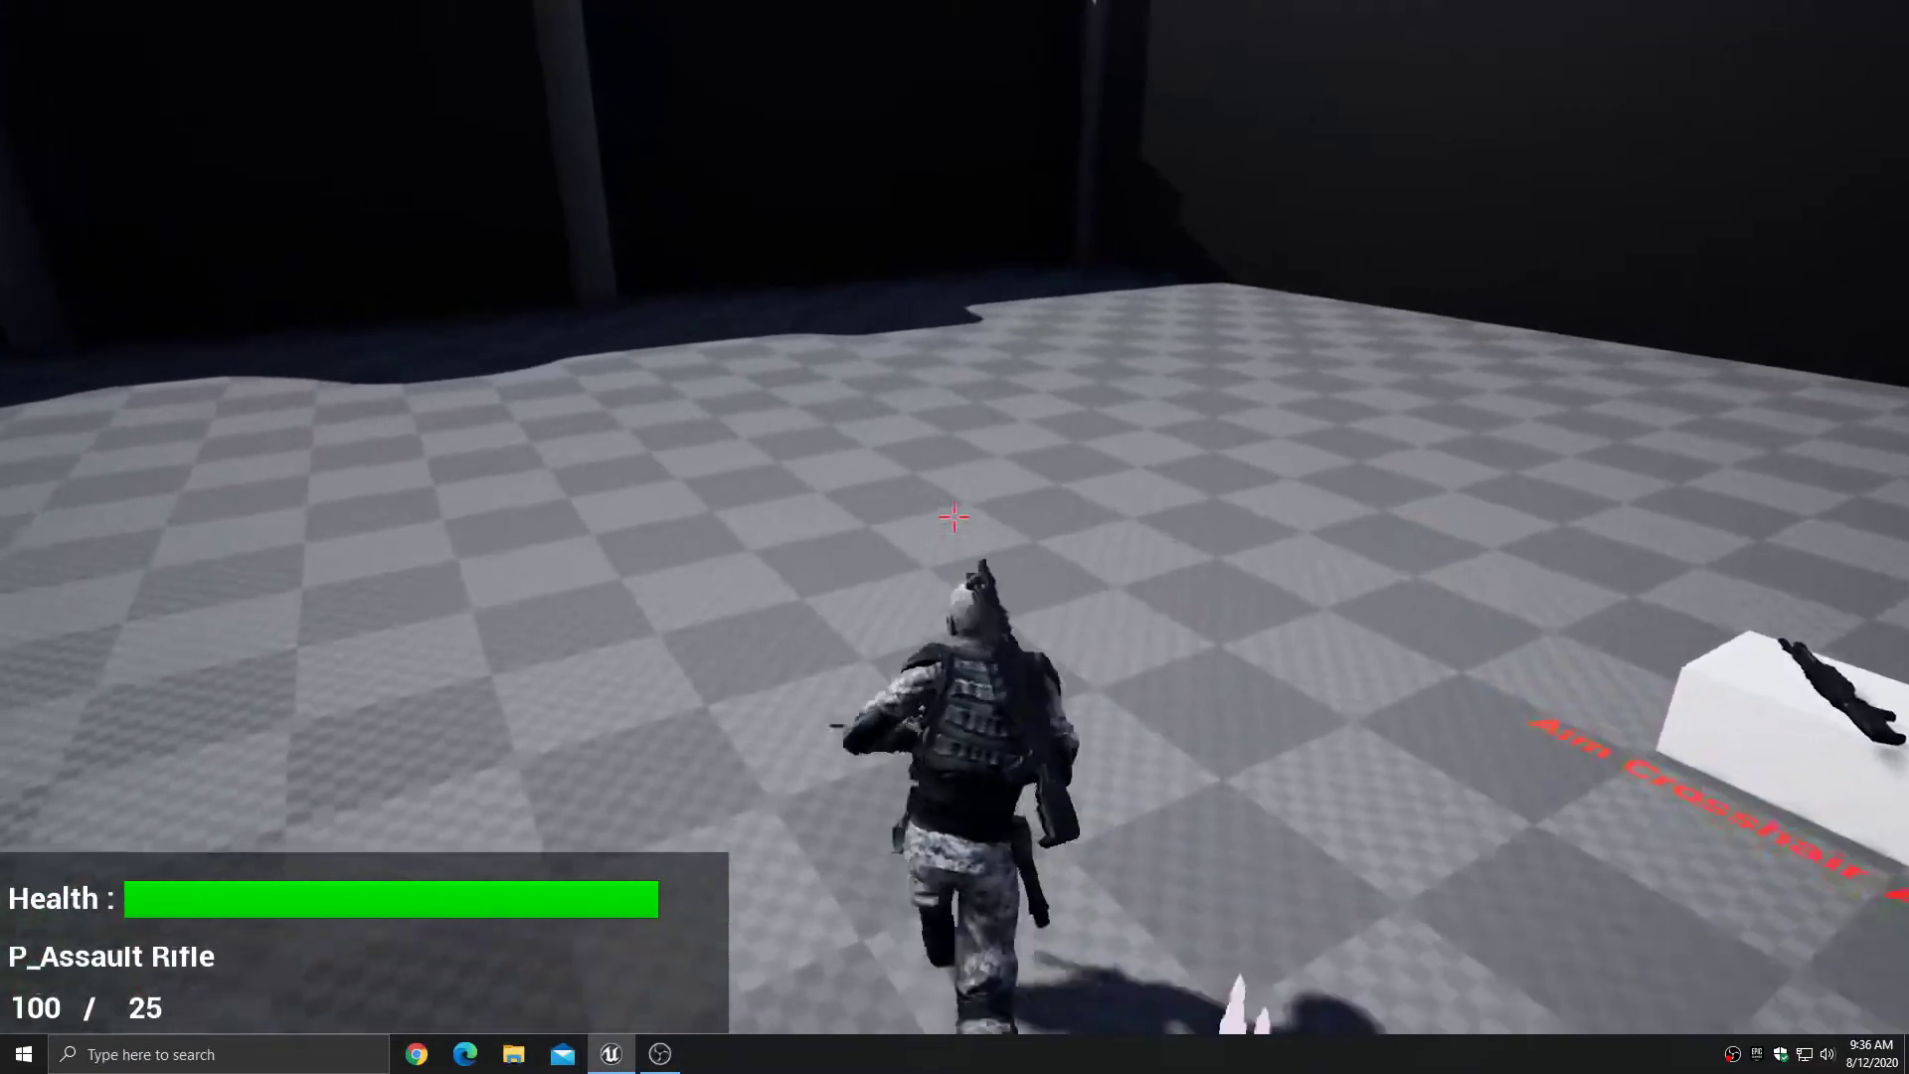
{"action": "key", "text": "d"}
{"action": "key", "text": "w"}
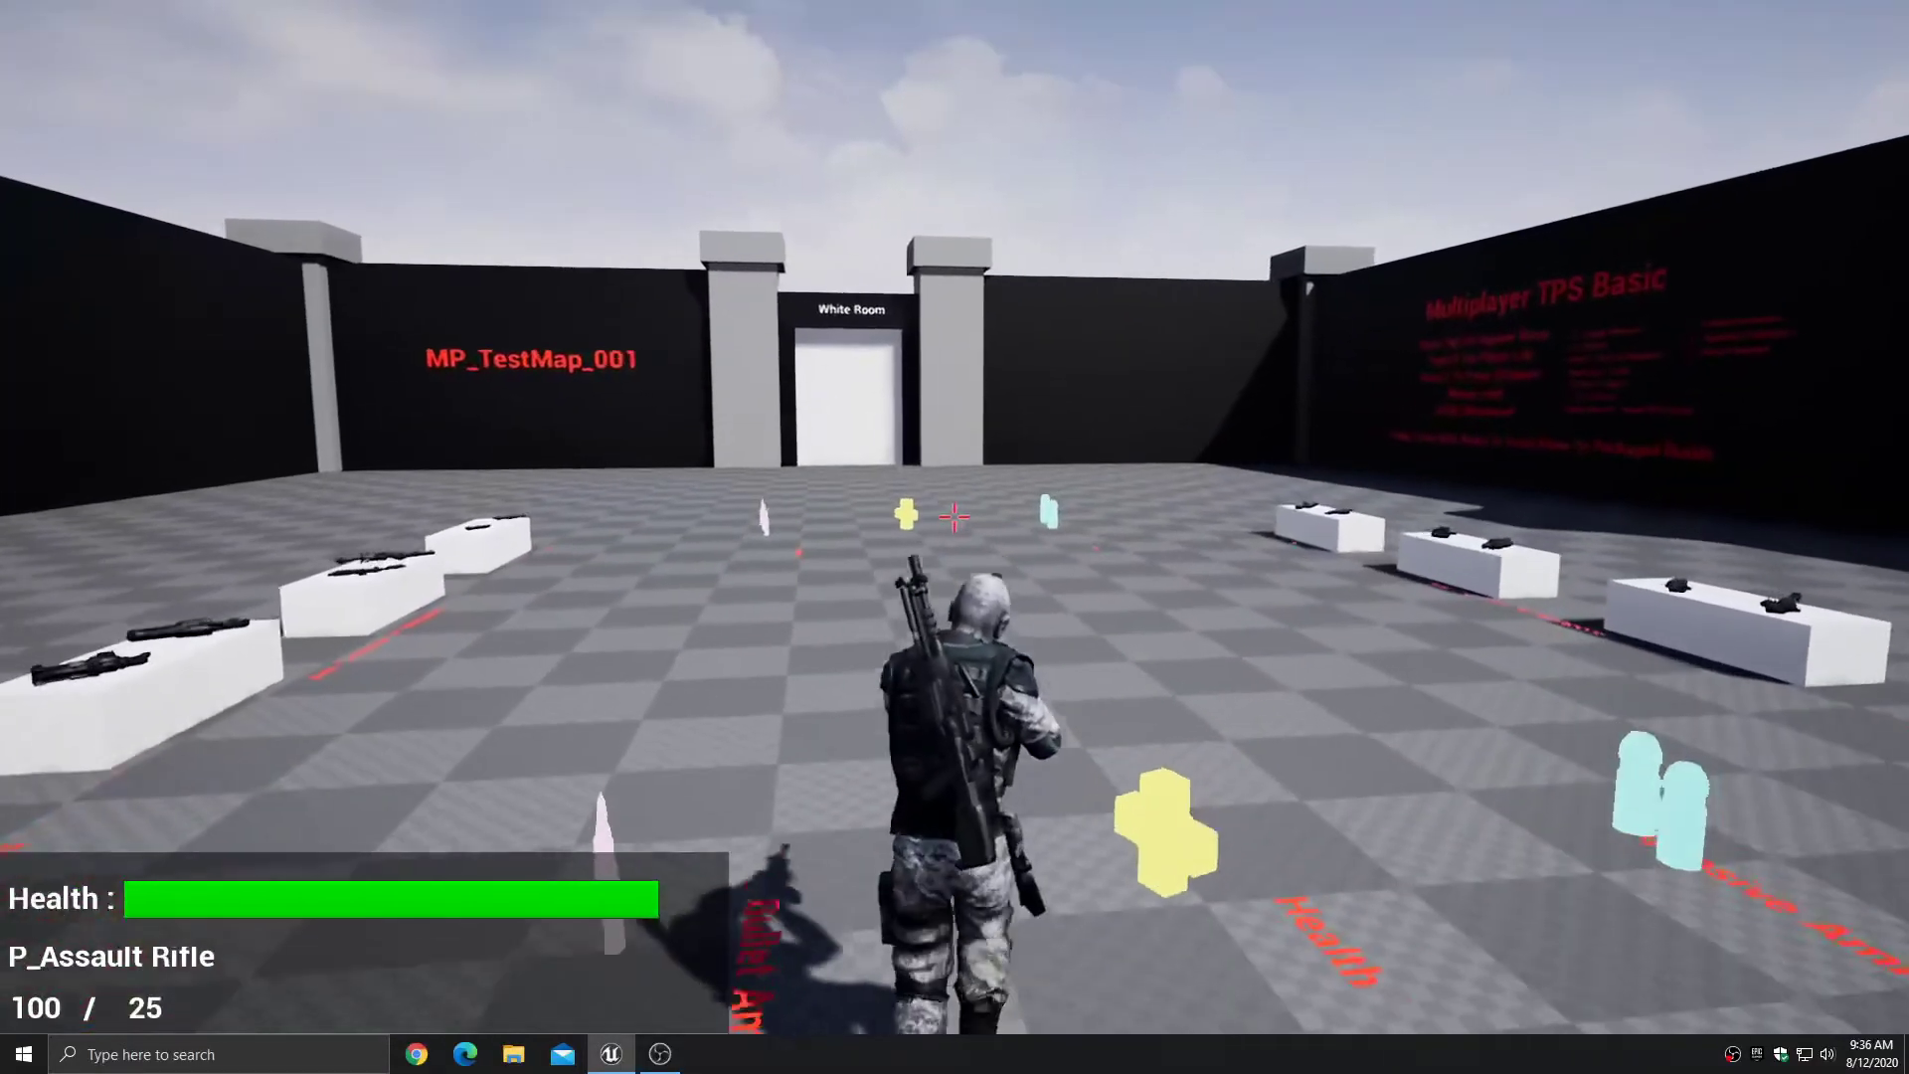
{"action": "key", "text": "w"}
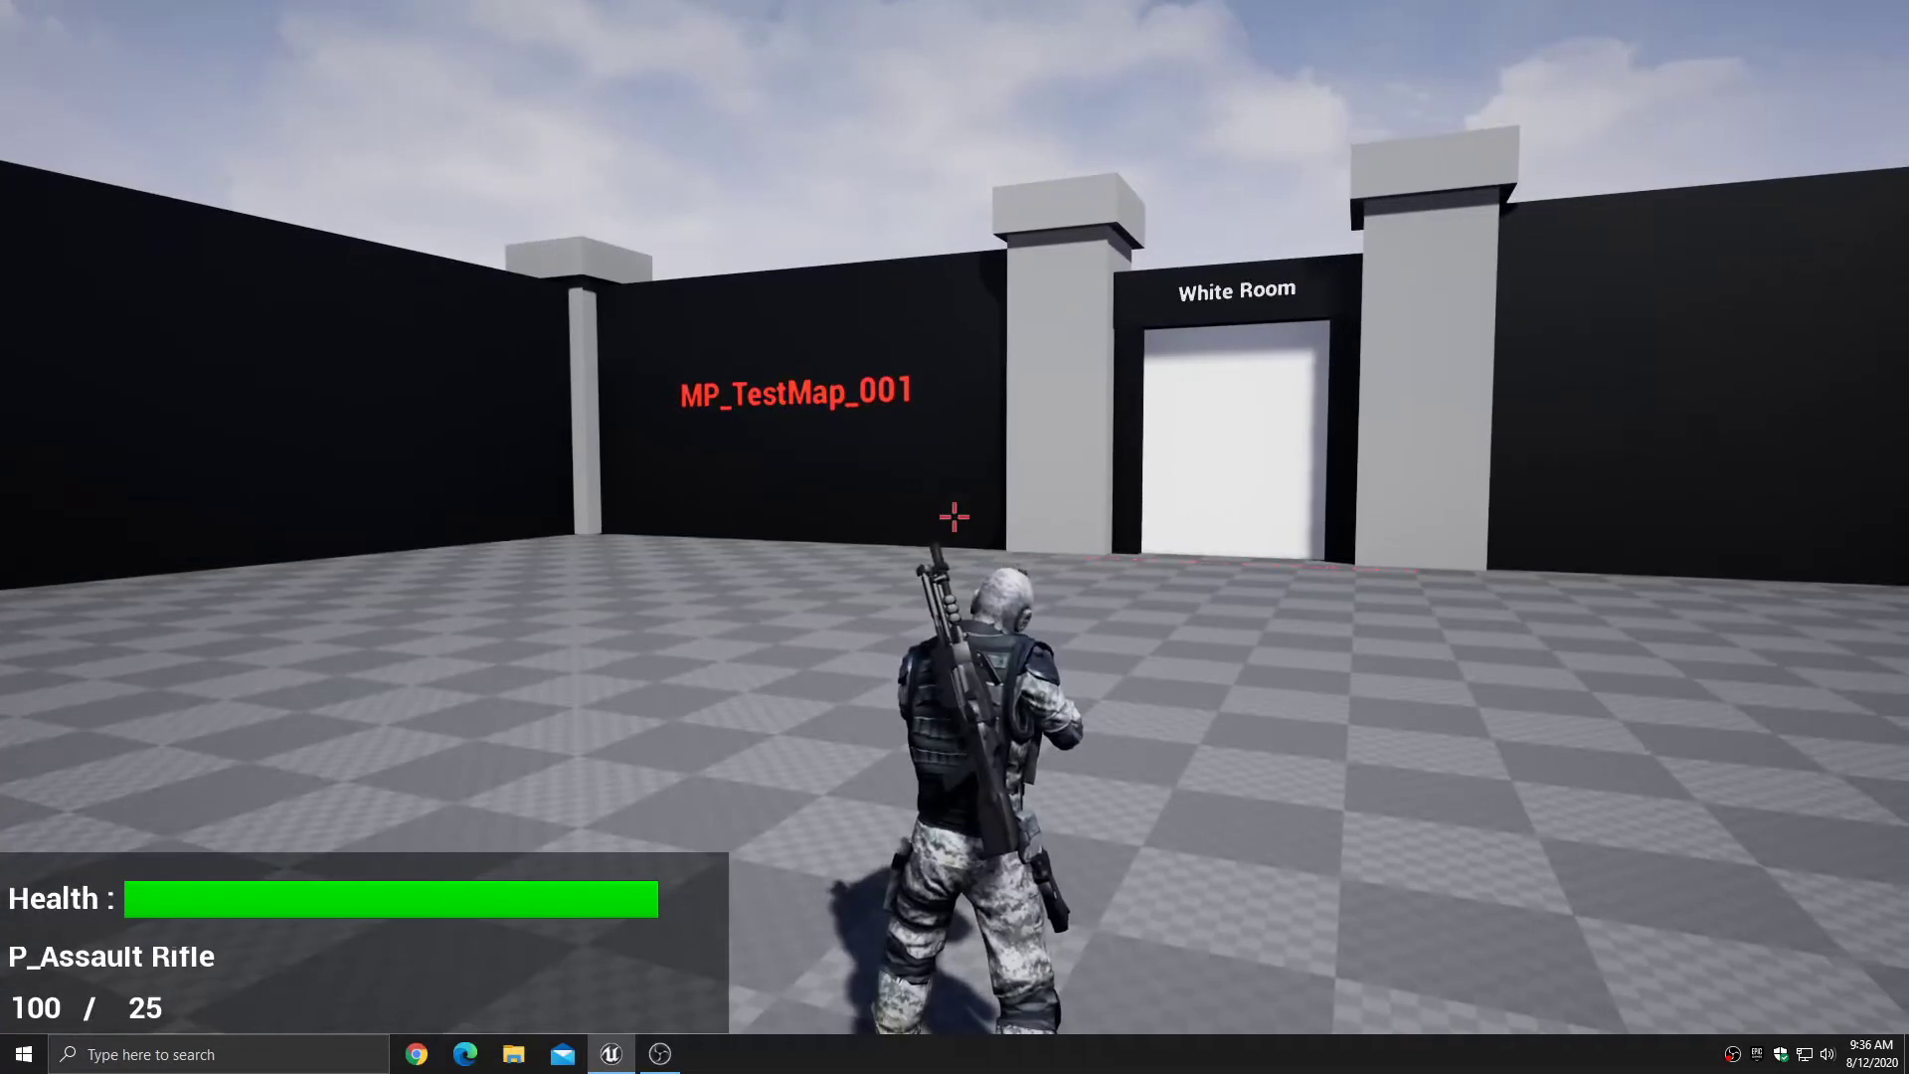
{"action": "key", "text": "F11"}
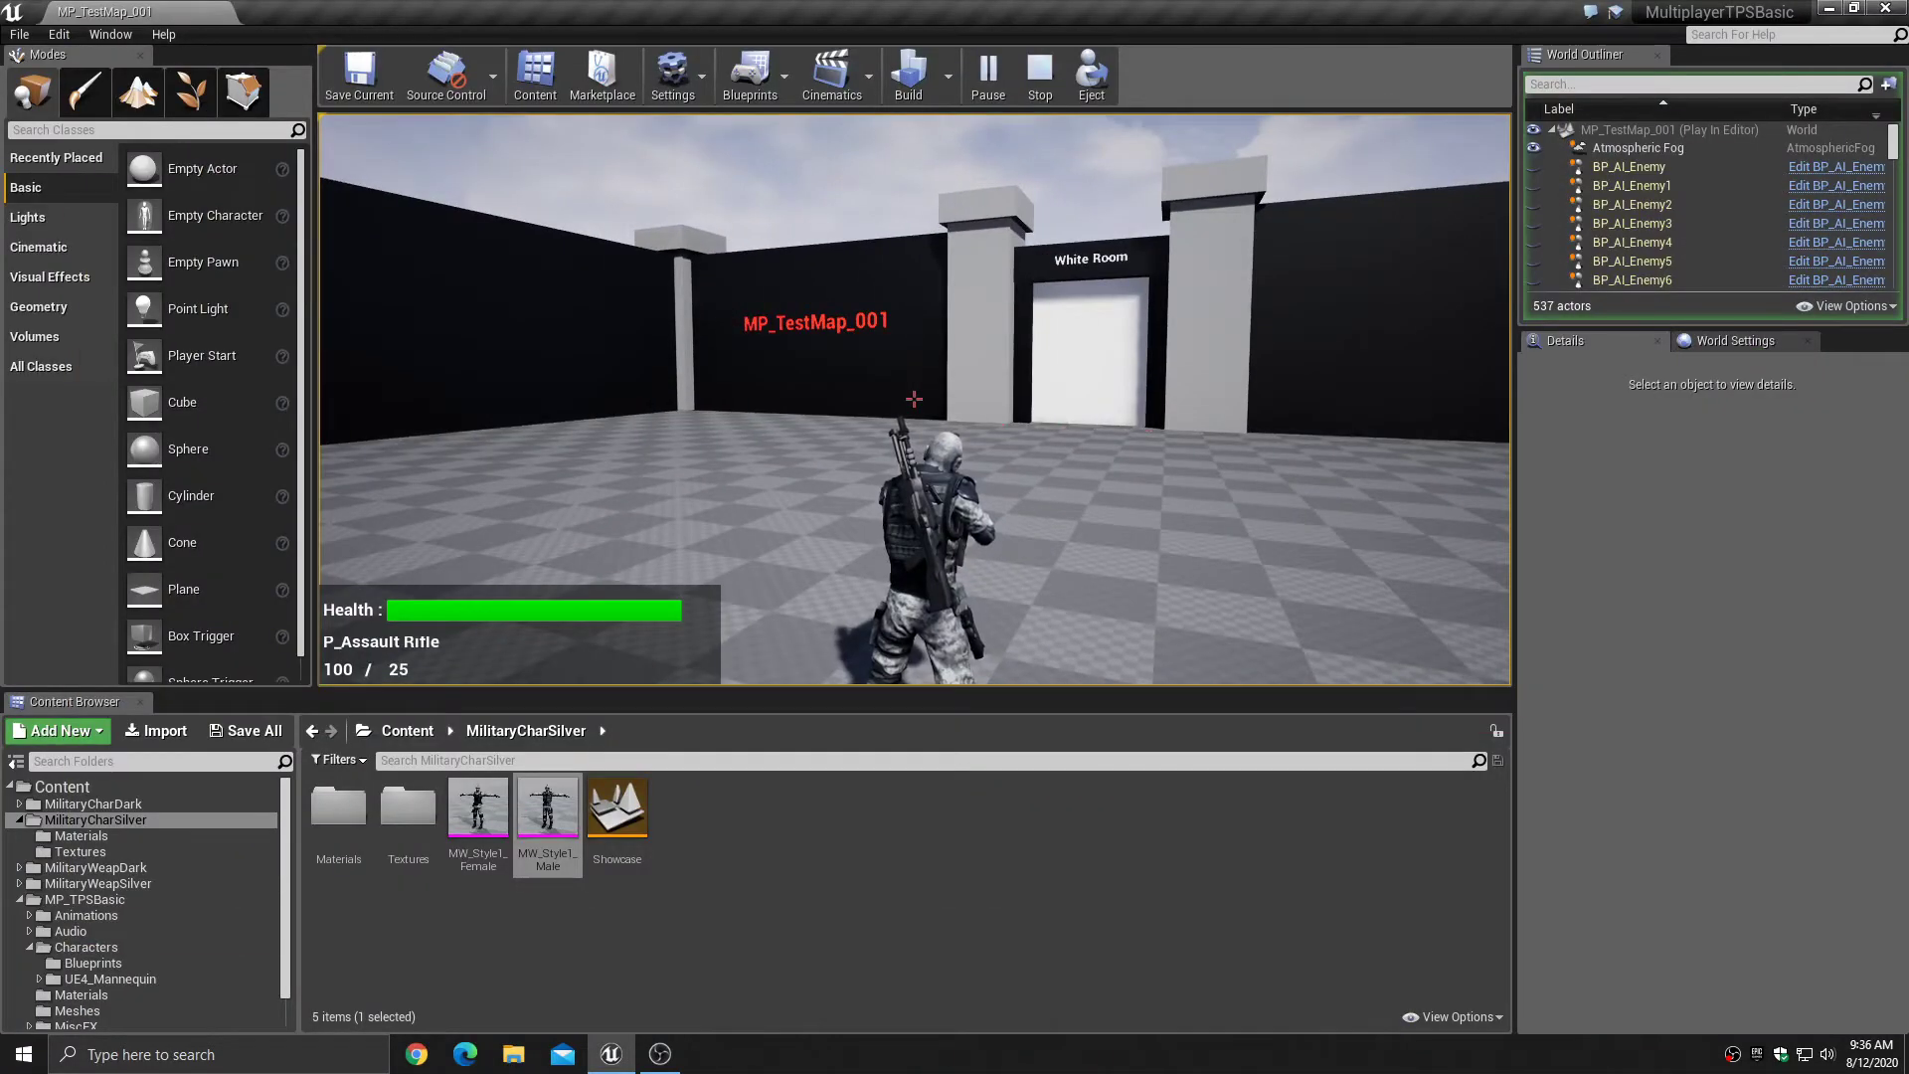
{"action": "key", "text": "Escape"}
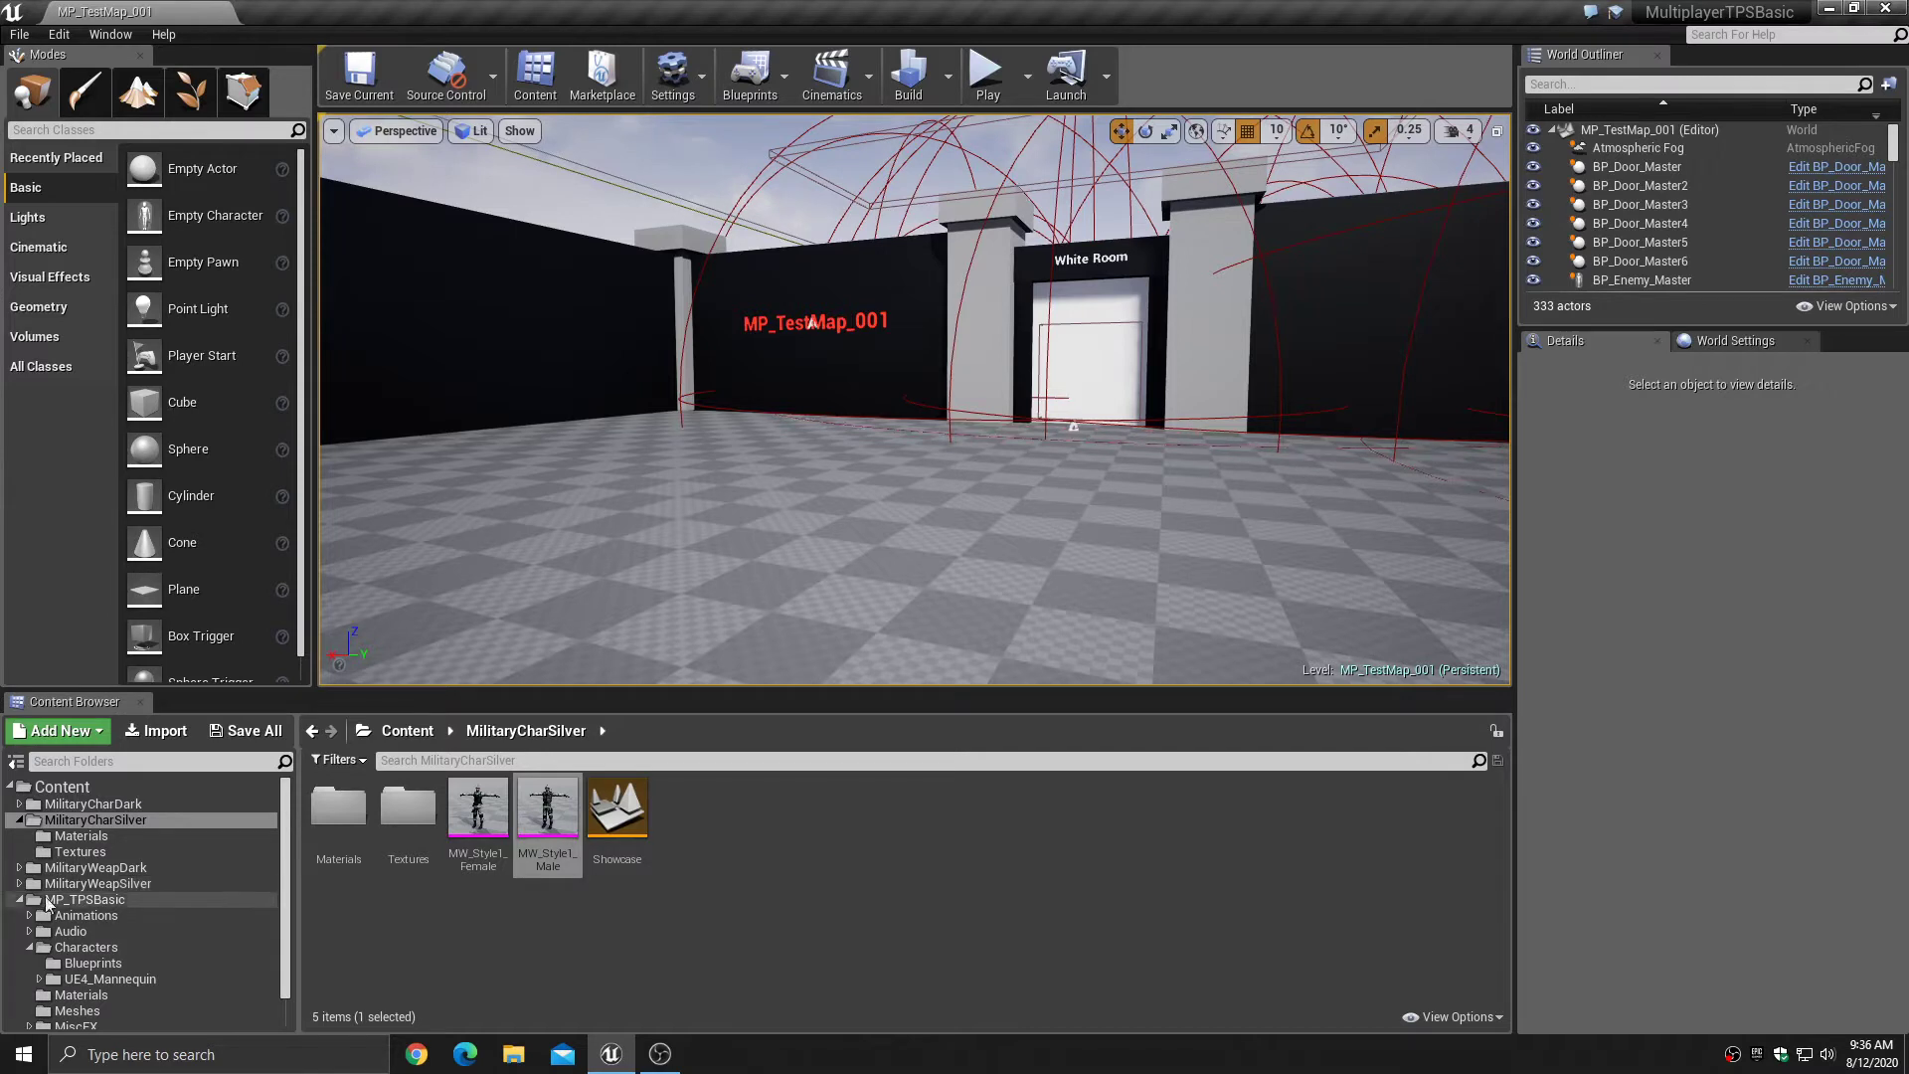
- Delete the MW_Style2_Male_Skeleton and MW_Style2_PhysicsAsset assets from the MilitaryCharDark folder
{"action": "left_click", "coordinate": [20, 820]}
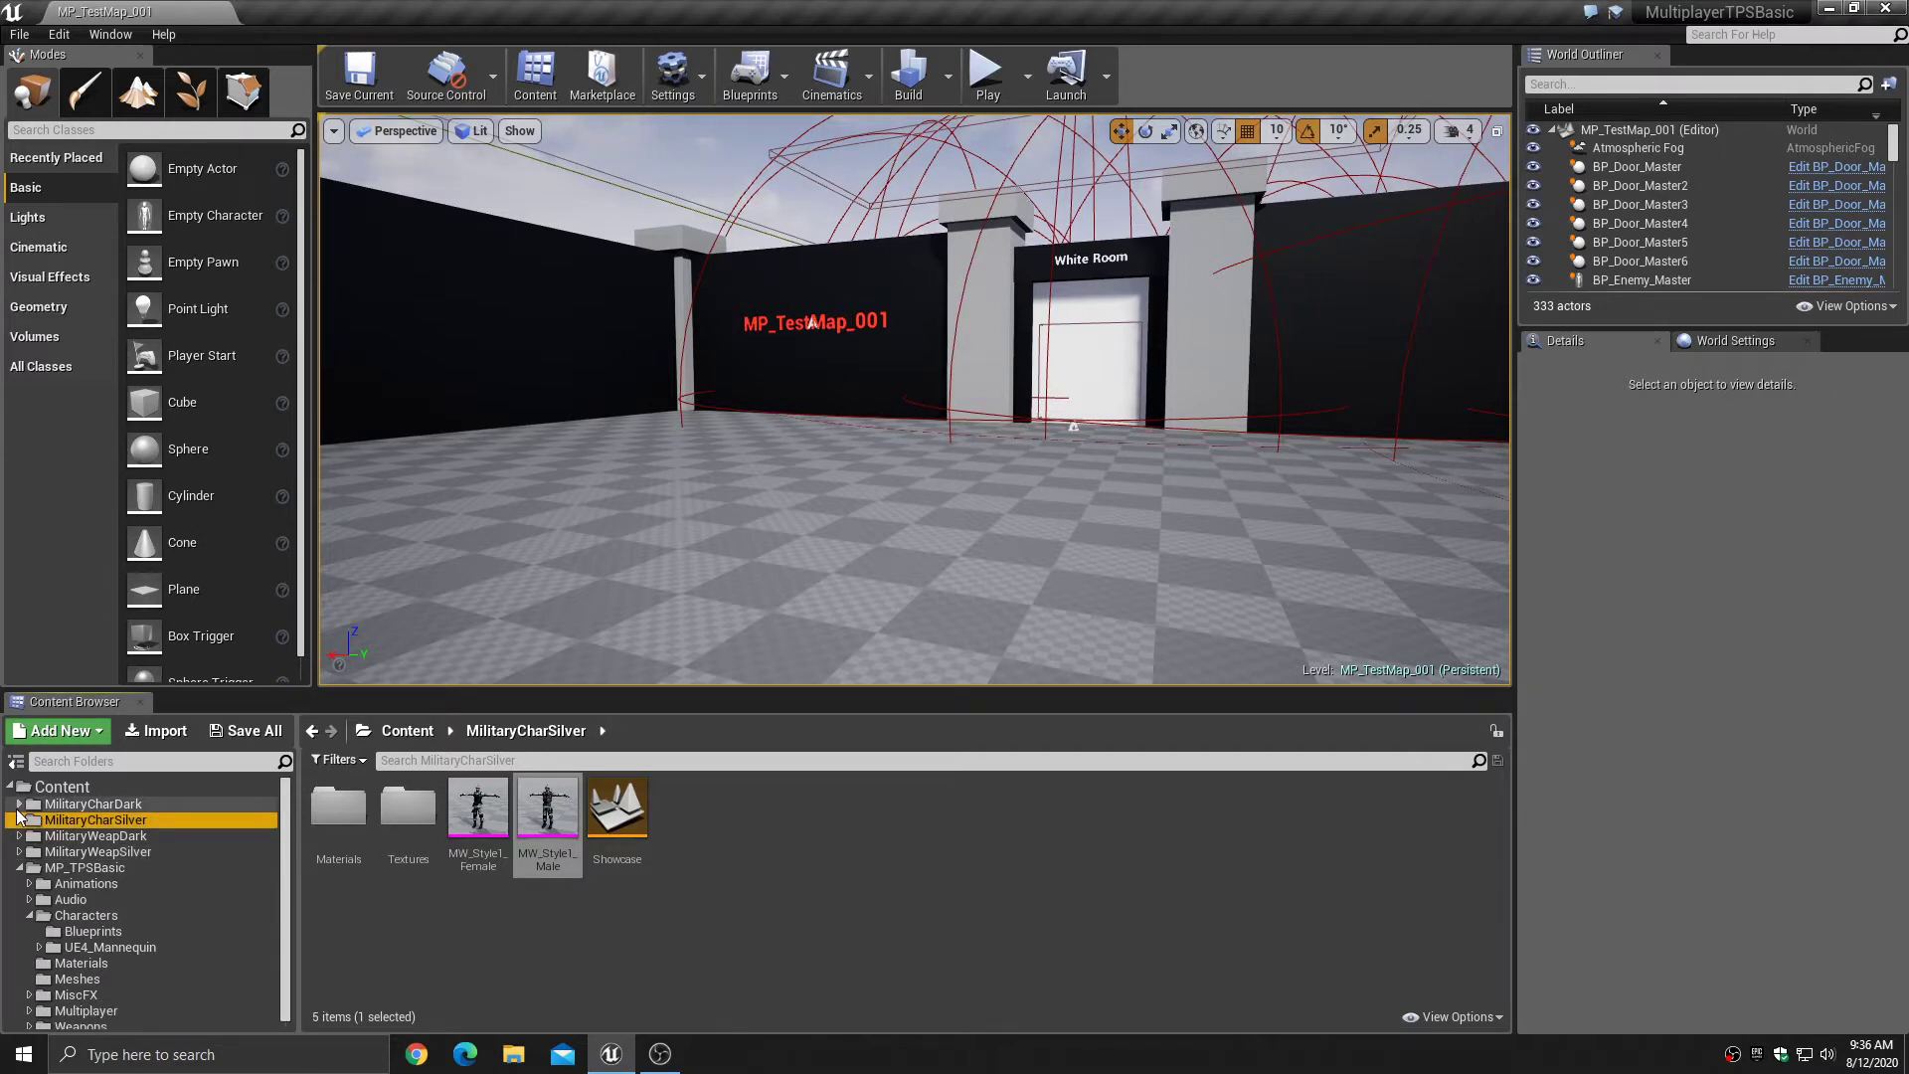
{"action": "left_click", "coordinate": [19, 804]}
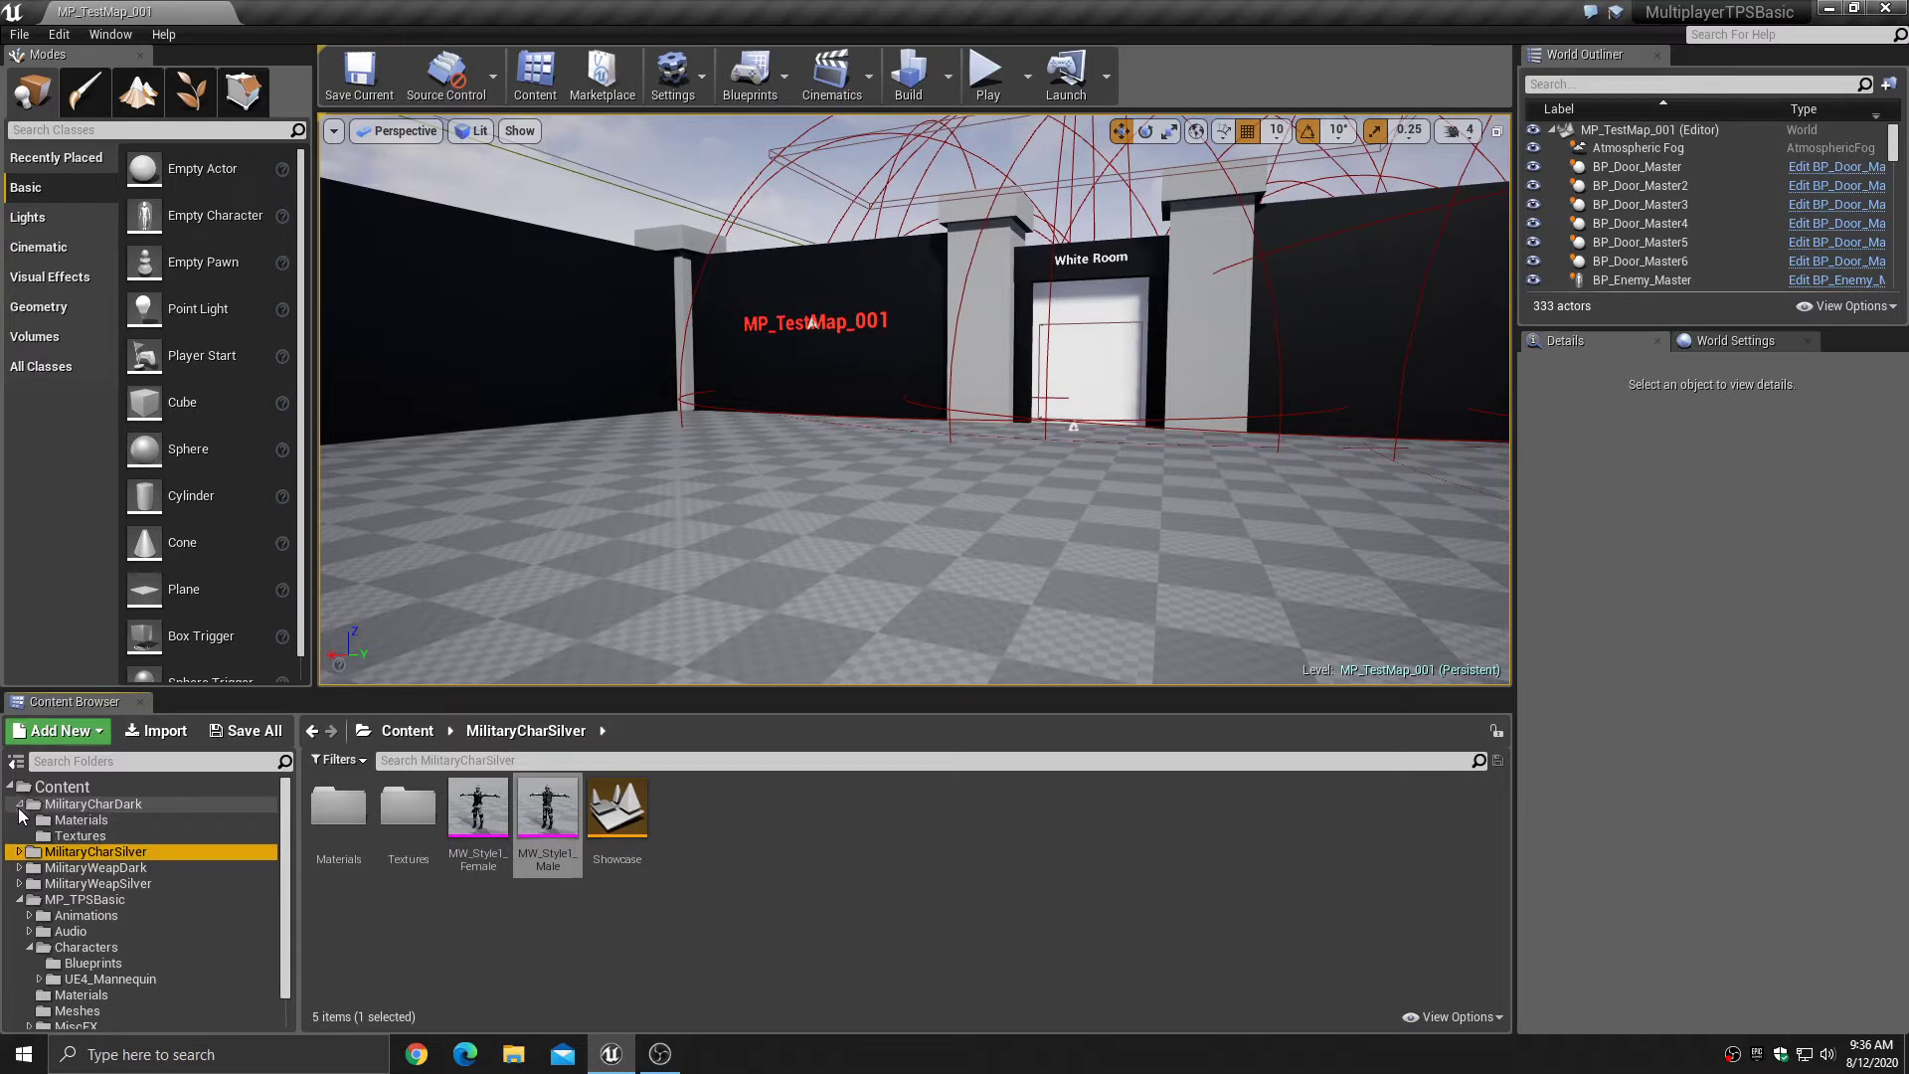
{"action": "left_click", "coordinate": [70, 804]}
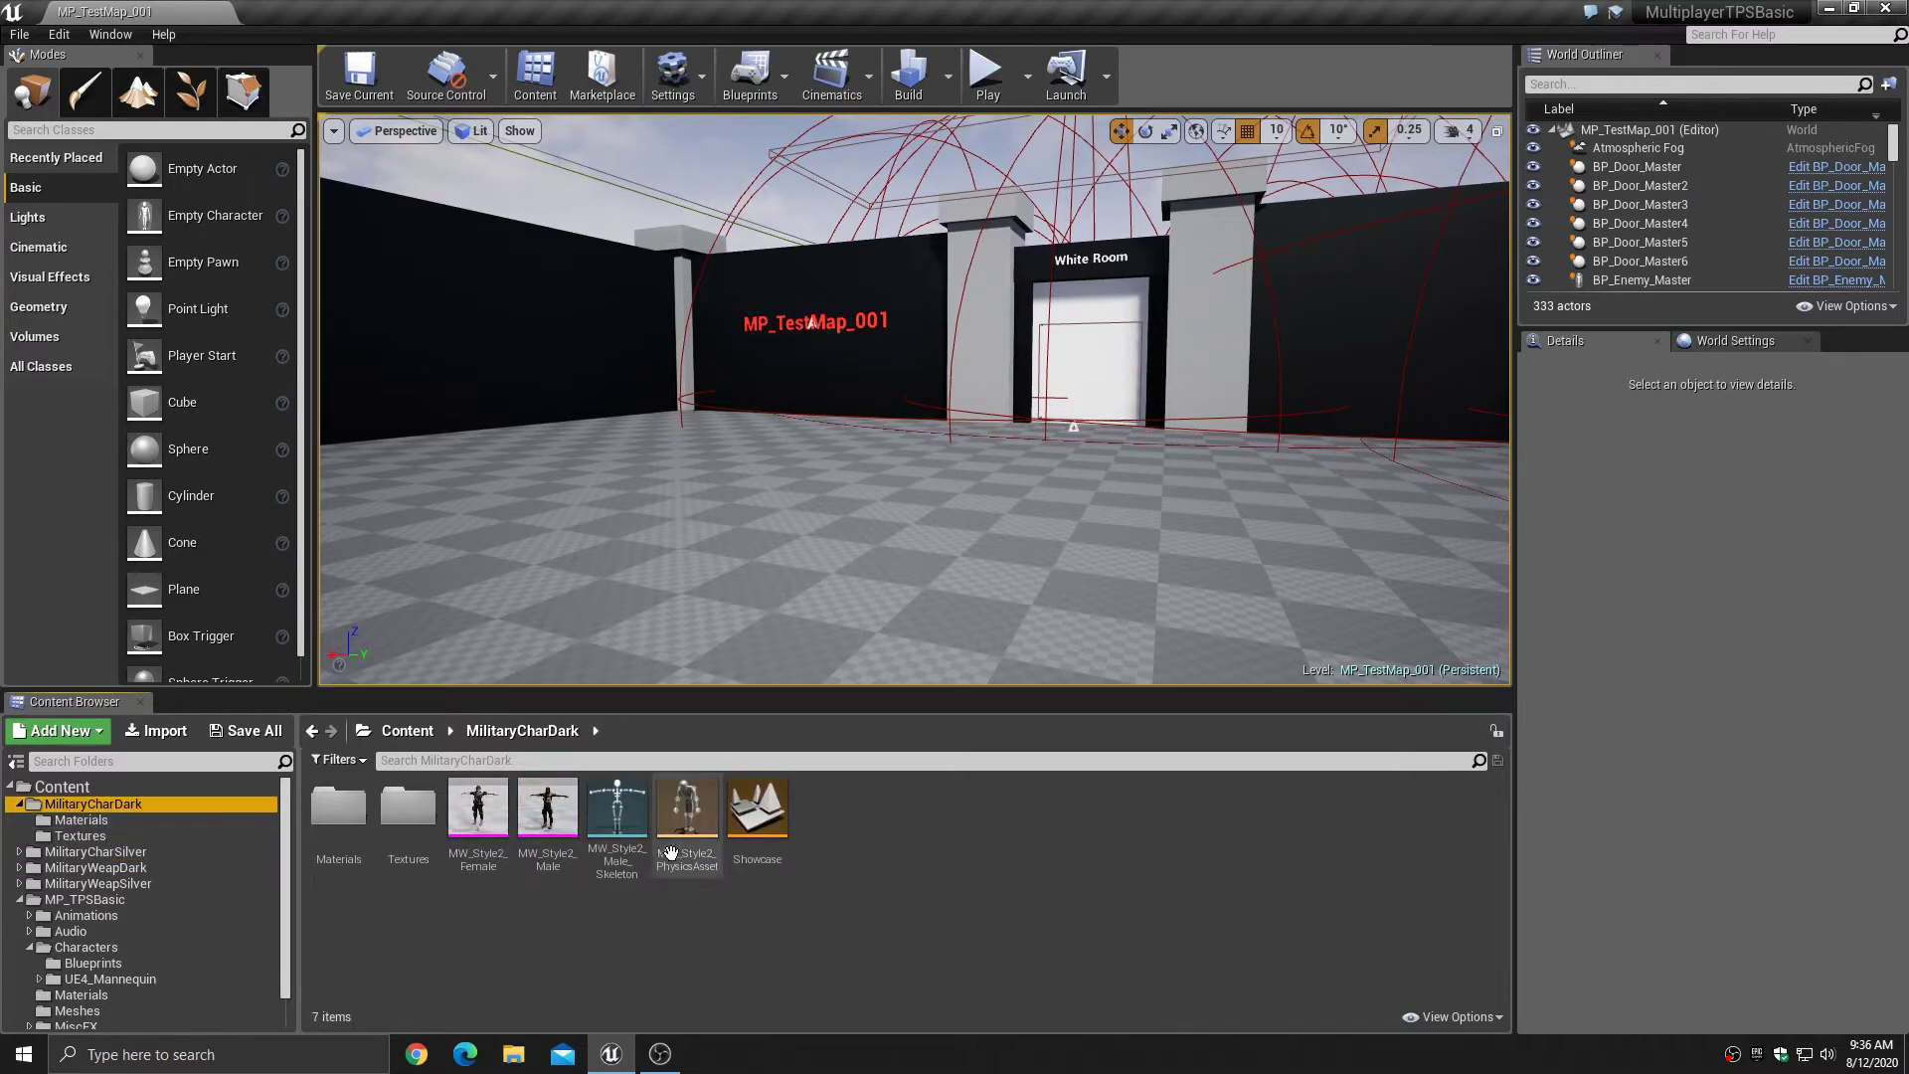
{"action": "left_click", "coordinate": [617, 807]}
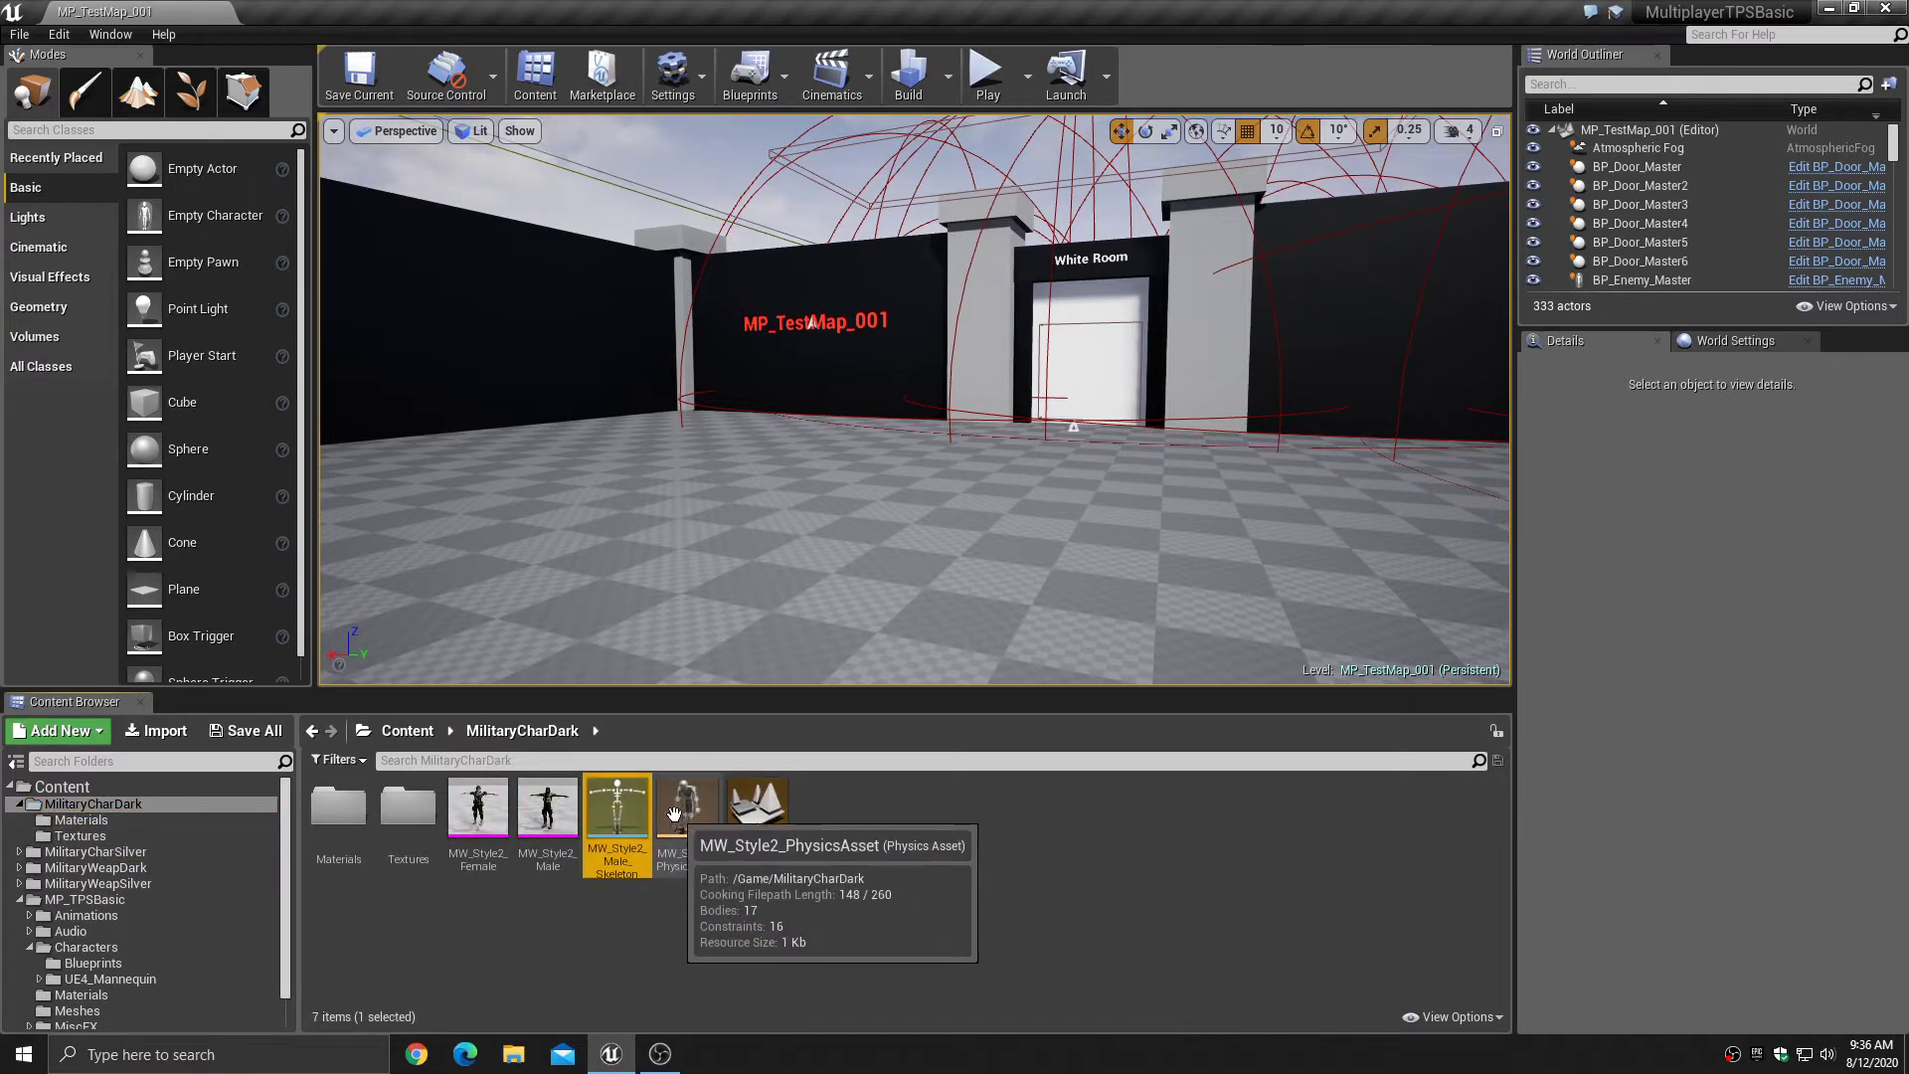
{"action": "left_click", "coordinate": [680, 816], "text": "ctrl"}
{"action": "right_click", "coordinate": [680, 815]}
{"action": "left_click", "coordinate": [720, 579]}
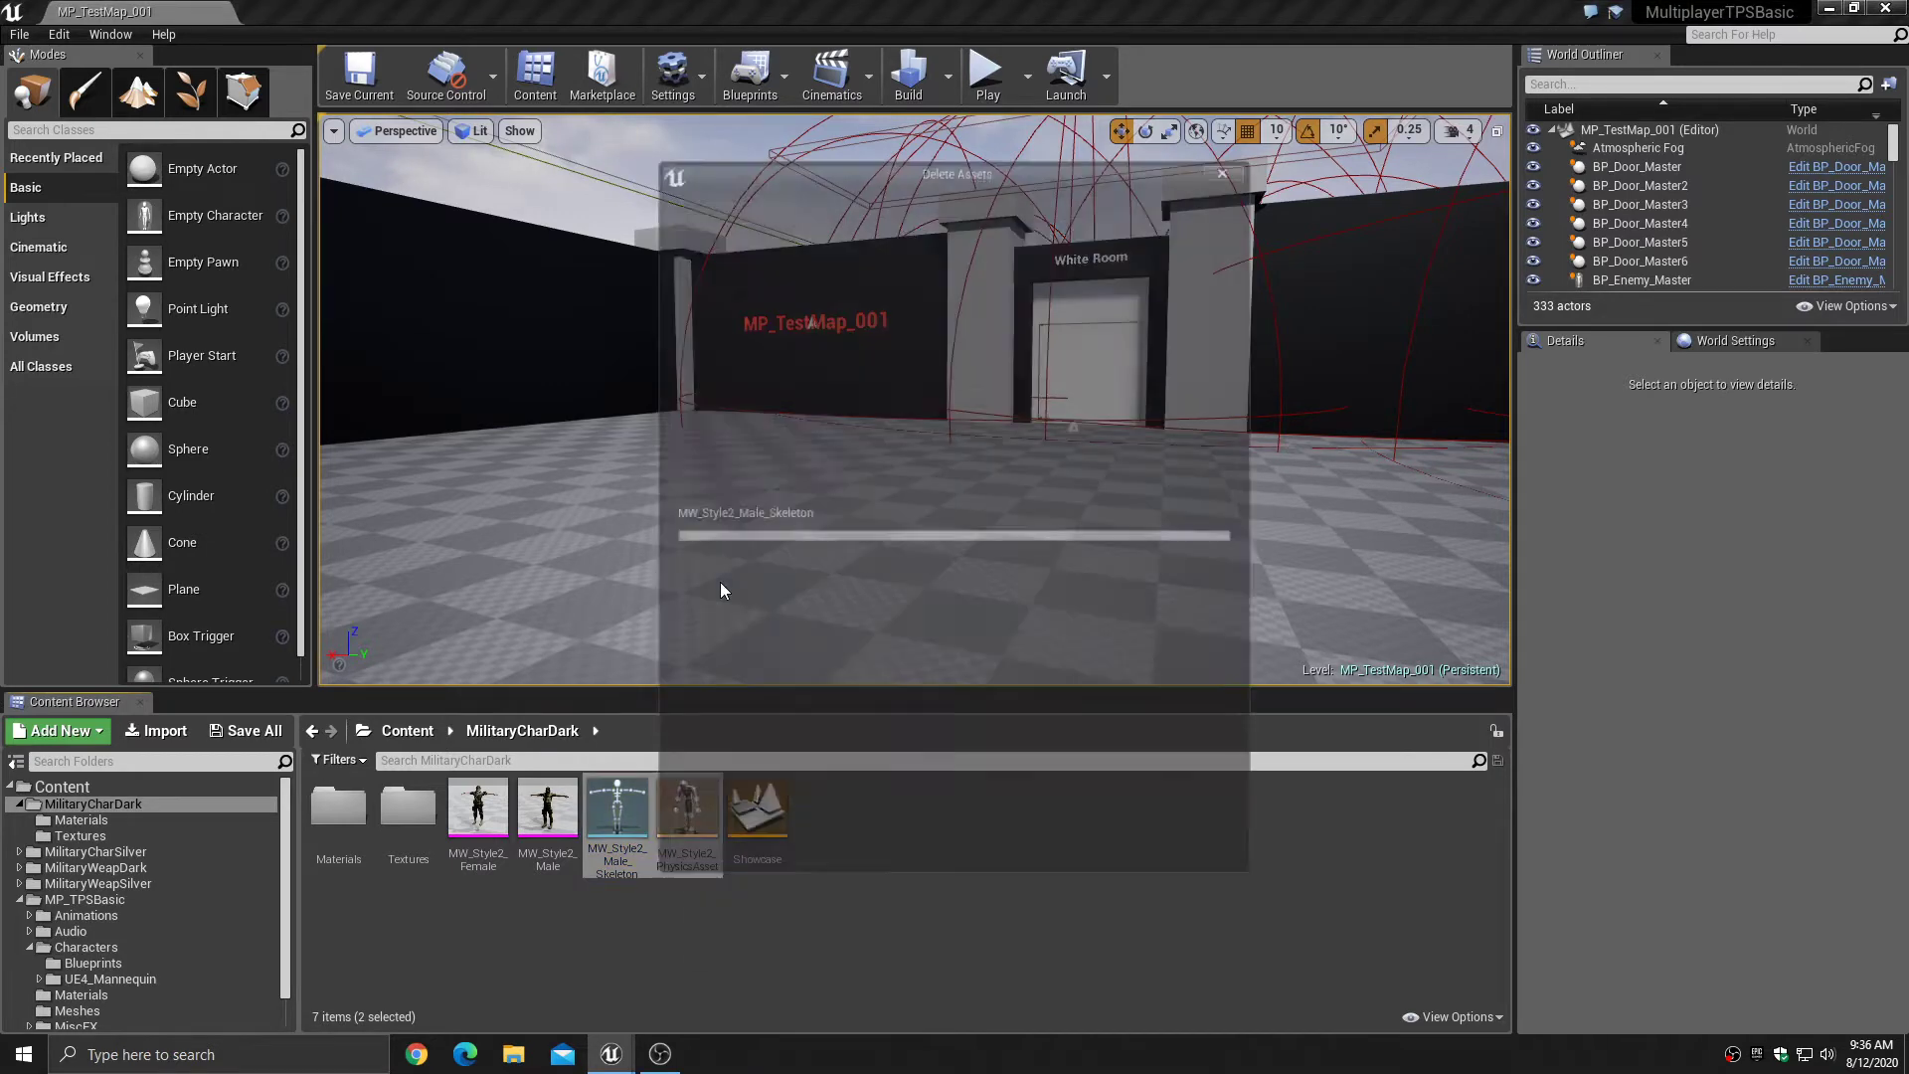
{"action": "left_click", "coordinate": [960, 847]}
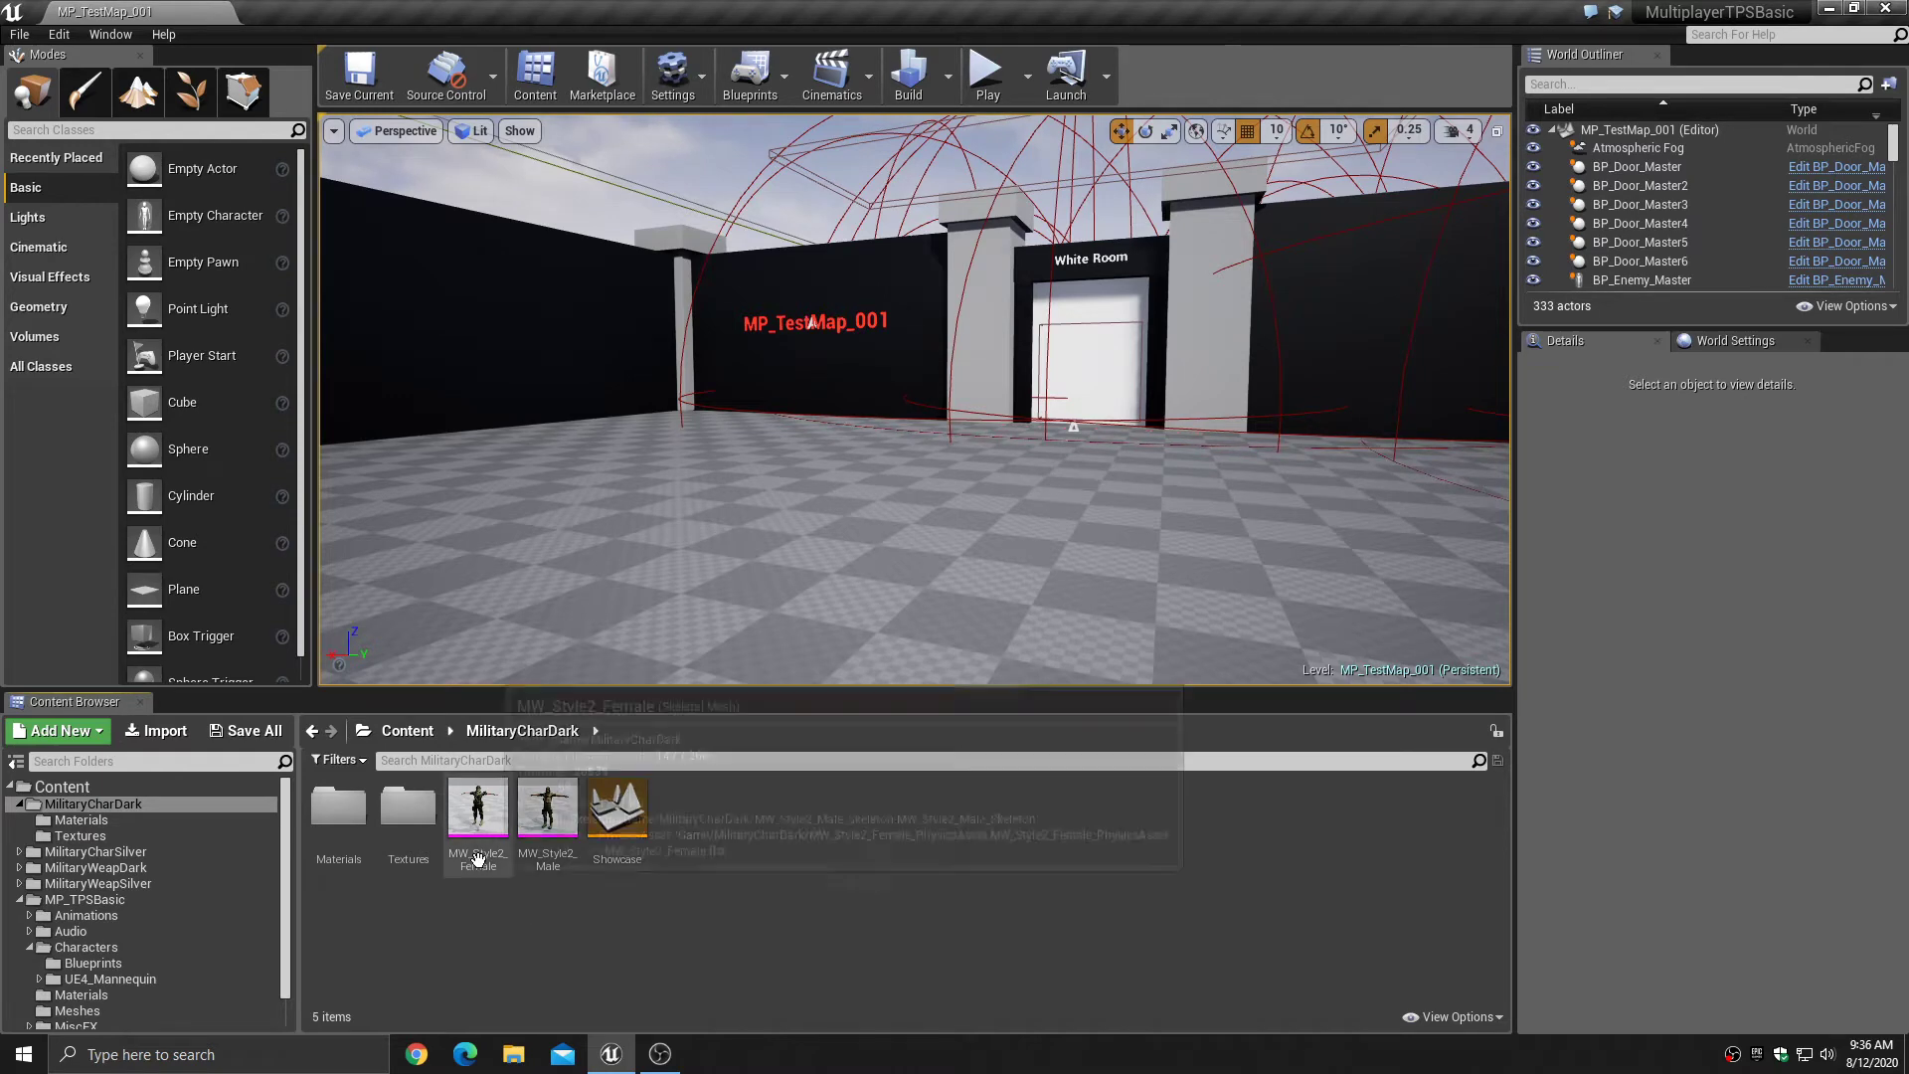
- With both MW_Style2 meshes in MilitaryCharDark selected for skeleton assignment, assign SKEL_Mannequin to MW_Style2_Female
{"action": "left_click", "coordinate": [478, 815]}
{"action": "left_click", "coordinate": [557, 845], "text": "ctrl"}
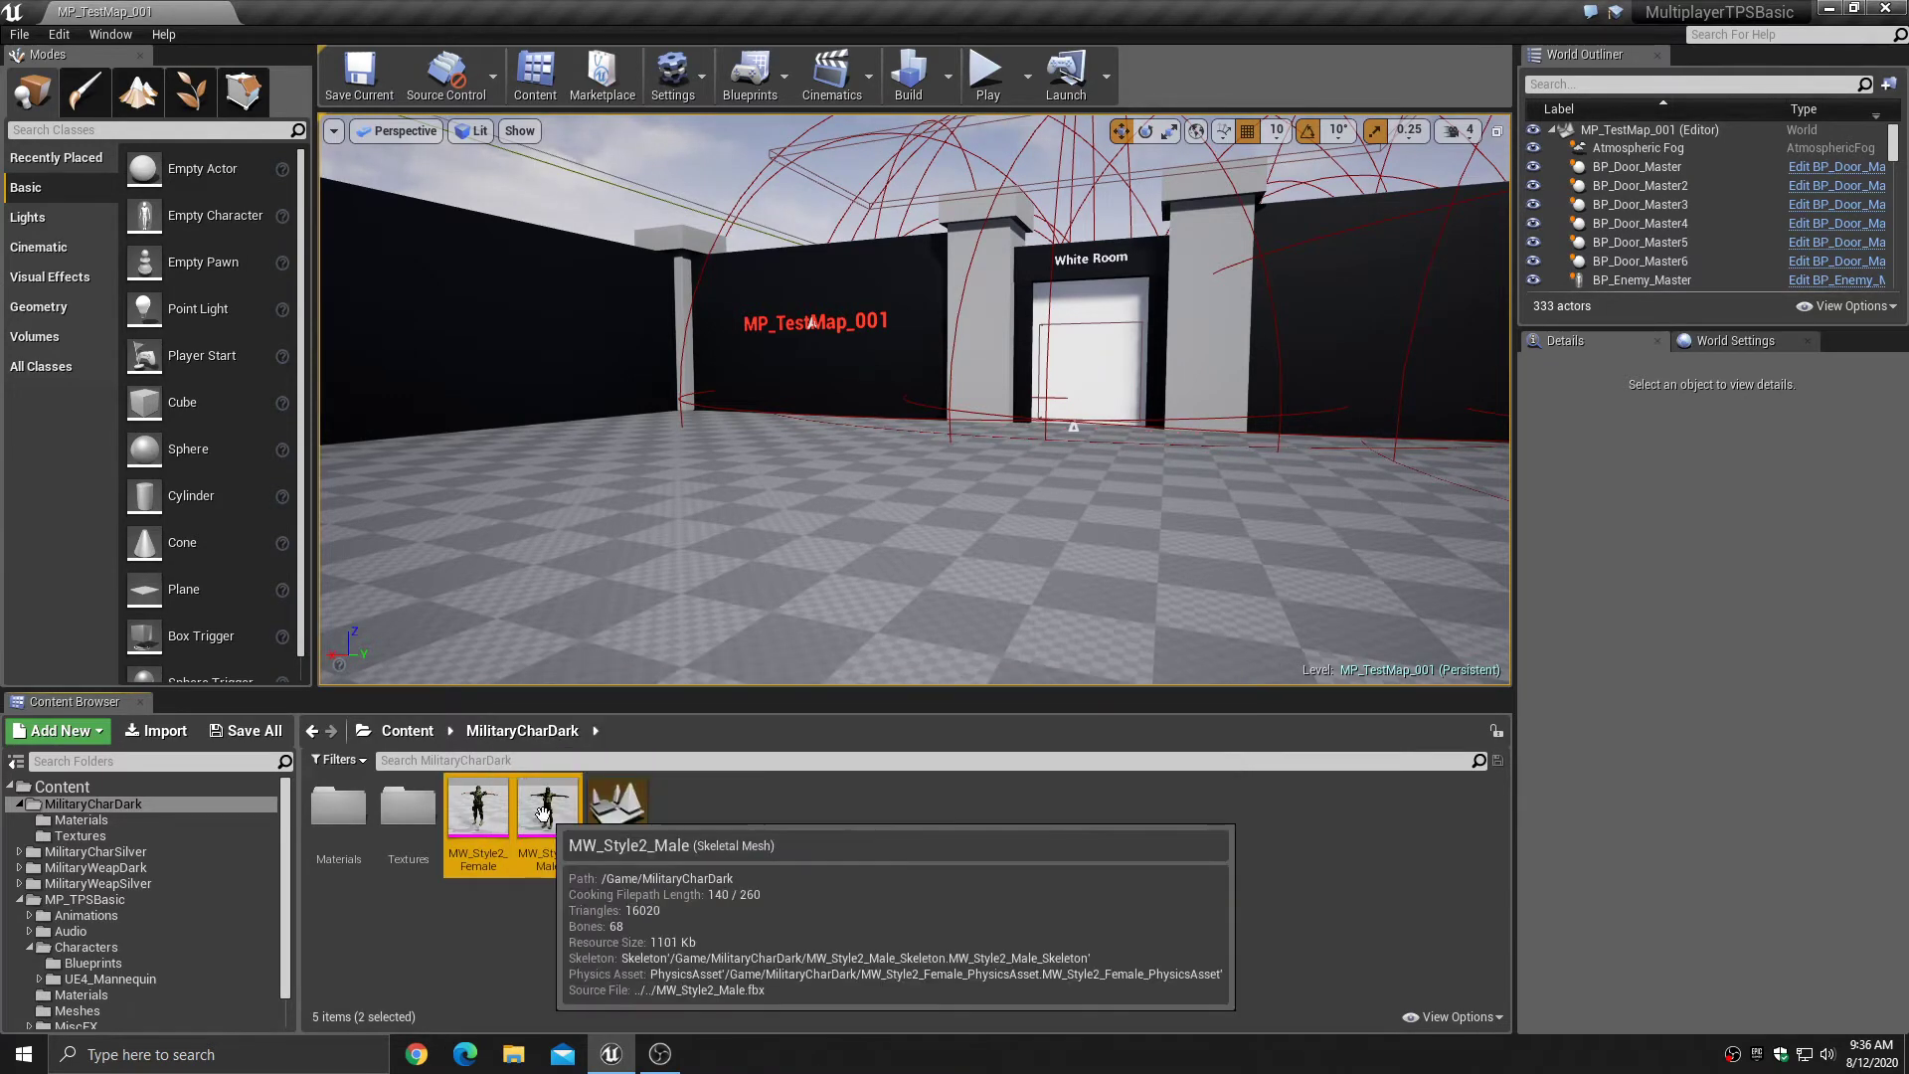
{"action": "right_click", "coordinate": [548, 801]}
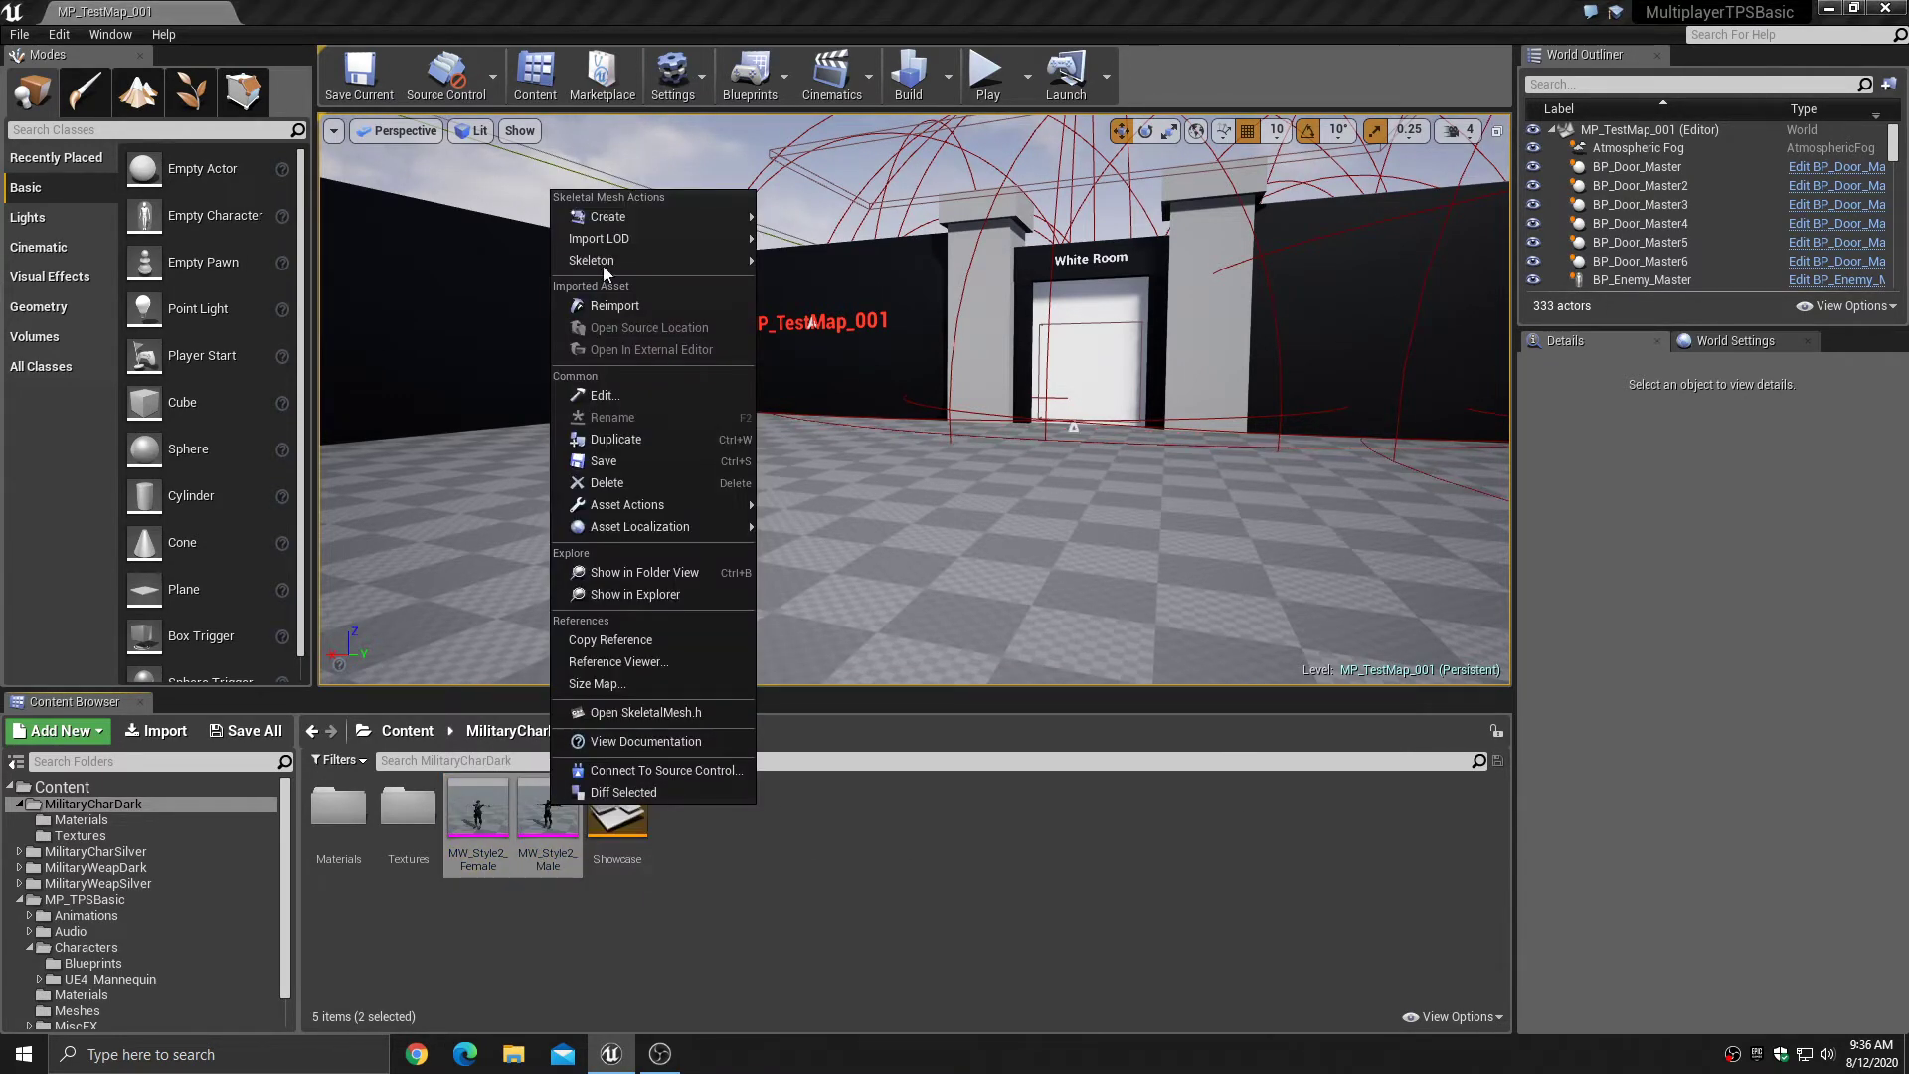
{"action": "mouse_move", "coordinate": [603, 262]}
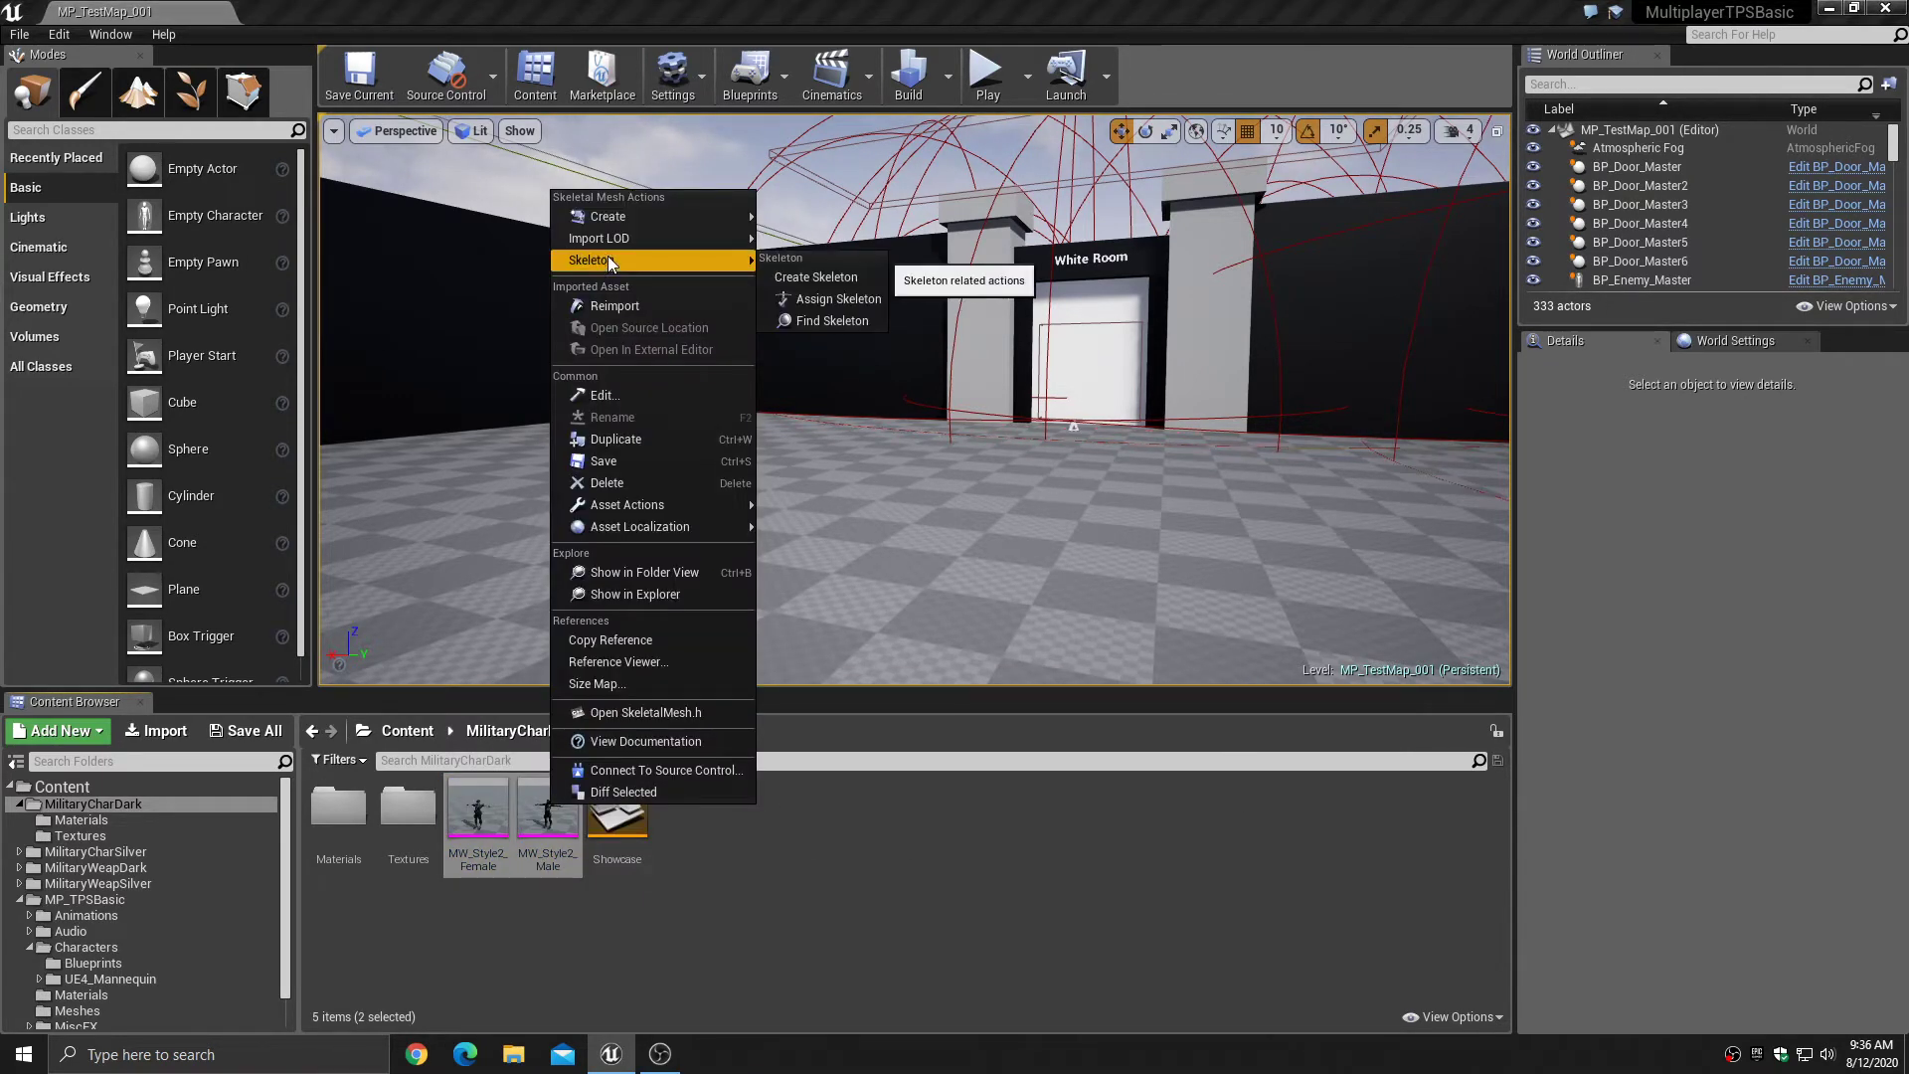
{"action": "left_click", "coordinate": [839, 297]}
{"action": "scroll", "coordinate": [845, 397], "scroll_direction": "down", "scroll_amount": 3}
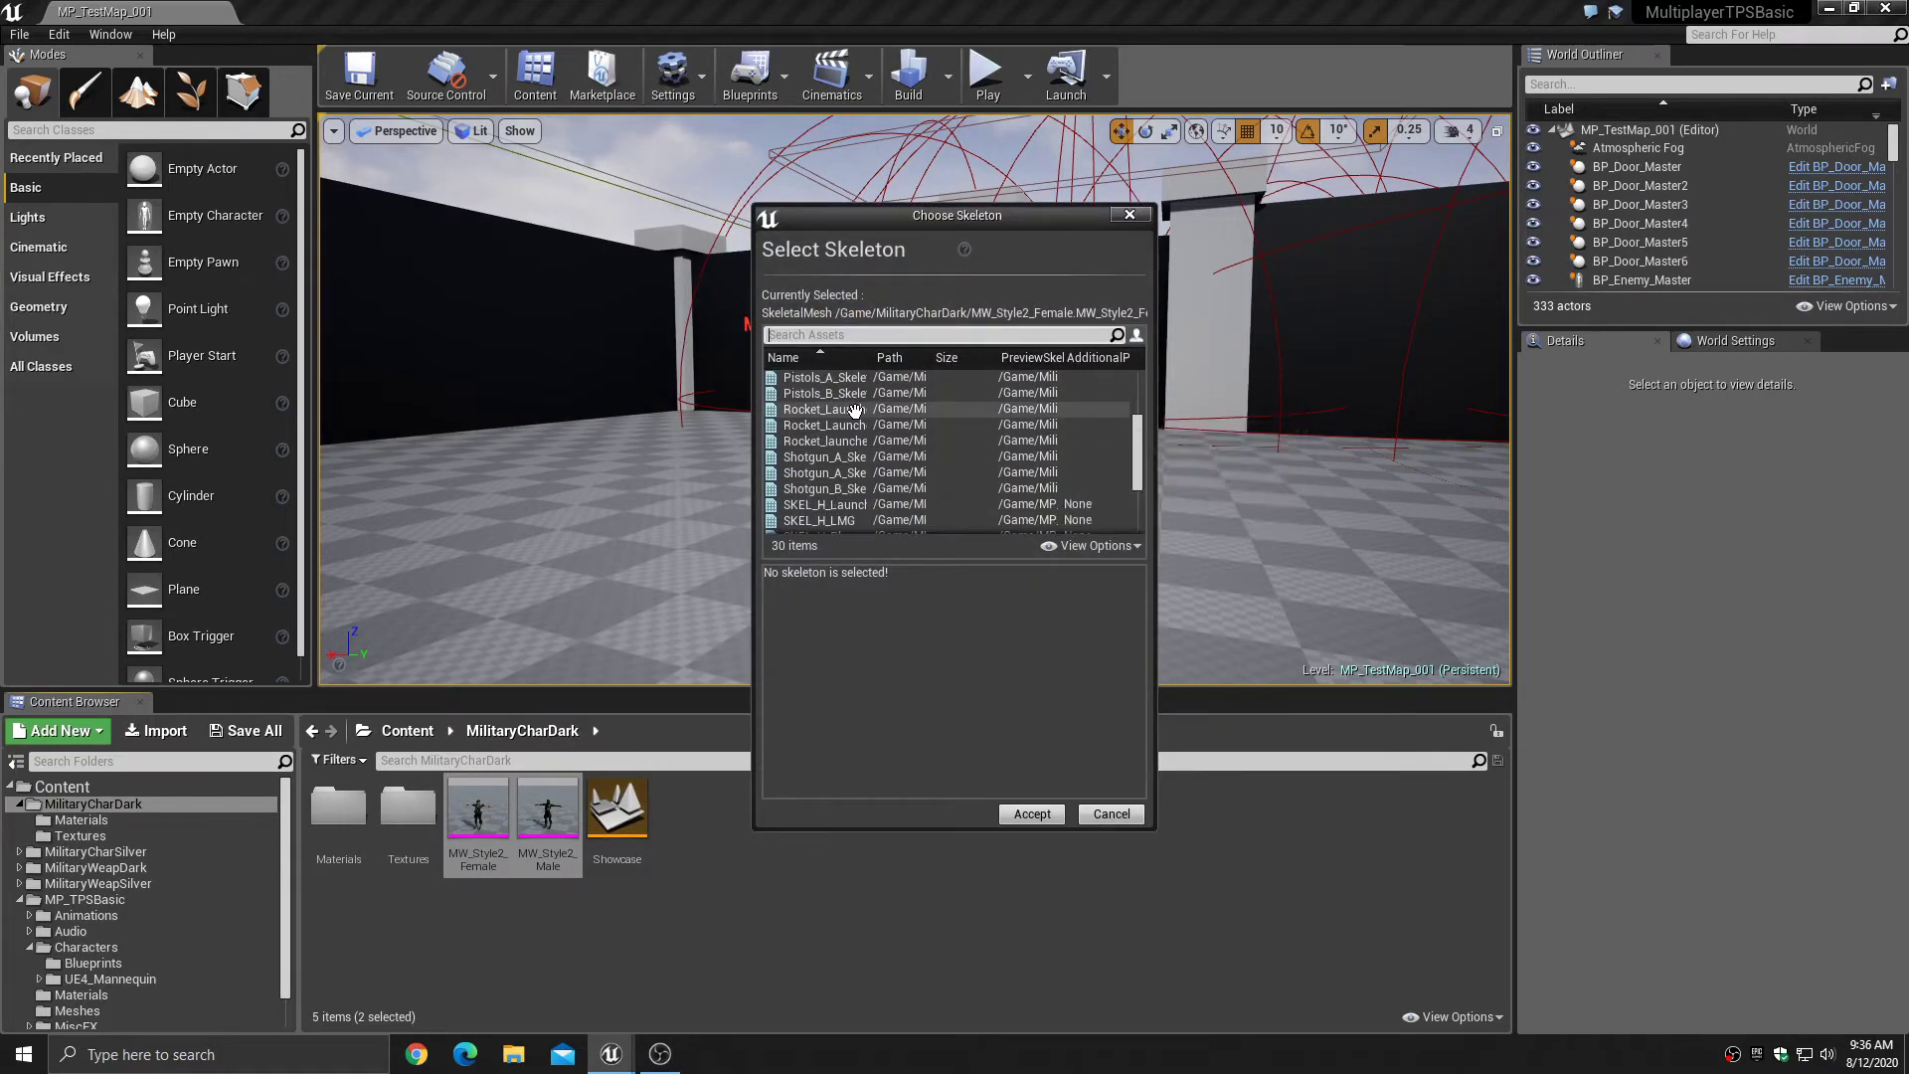
{"action": "scroll", "coordinate": [861, 442], "scroll_direction": "down", "scroll_amount": 2}
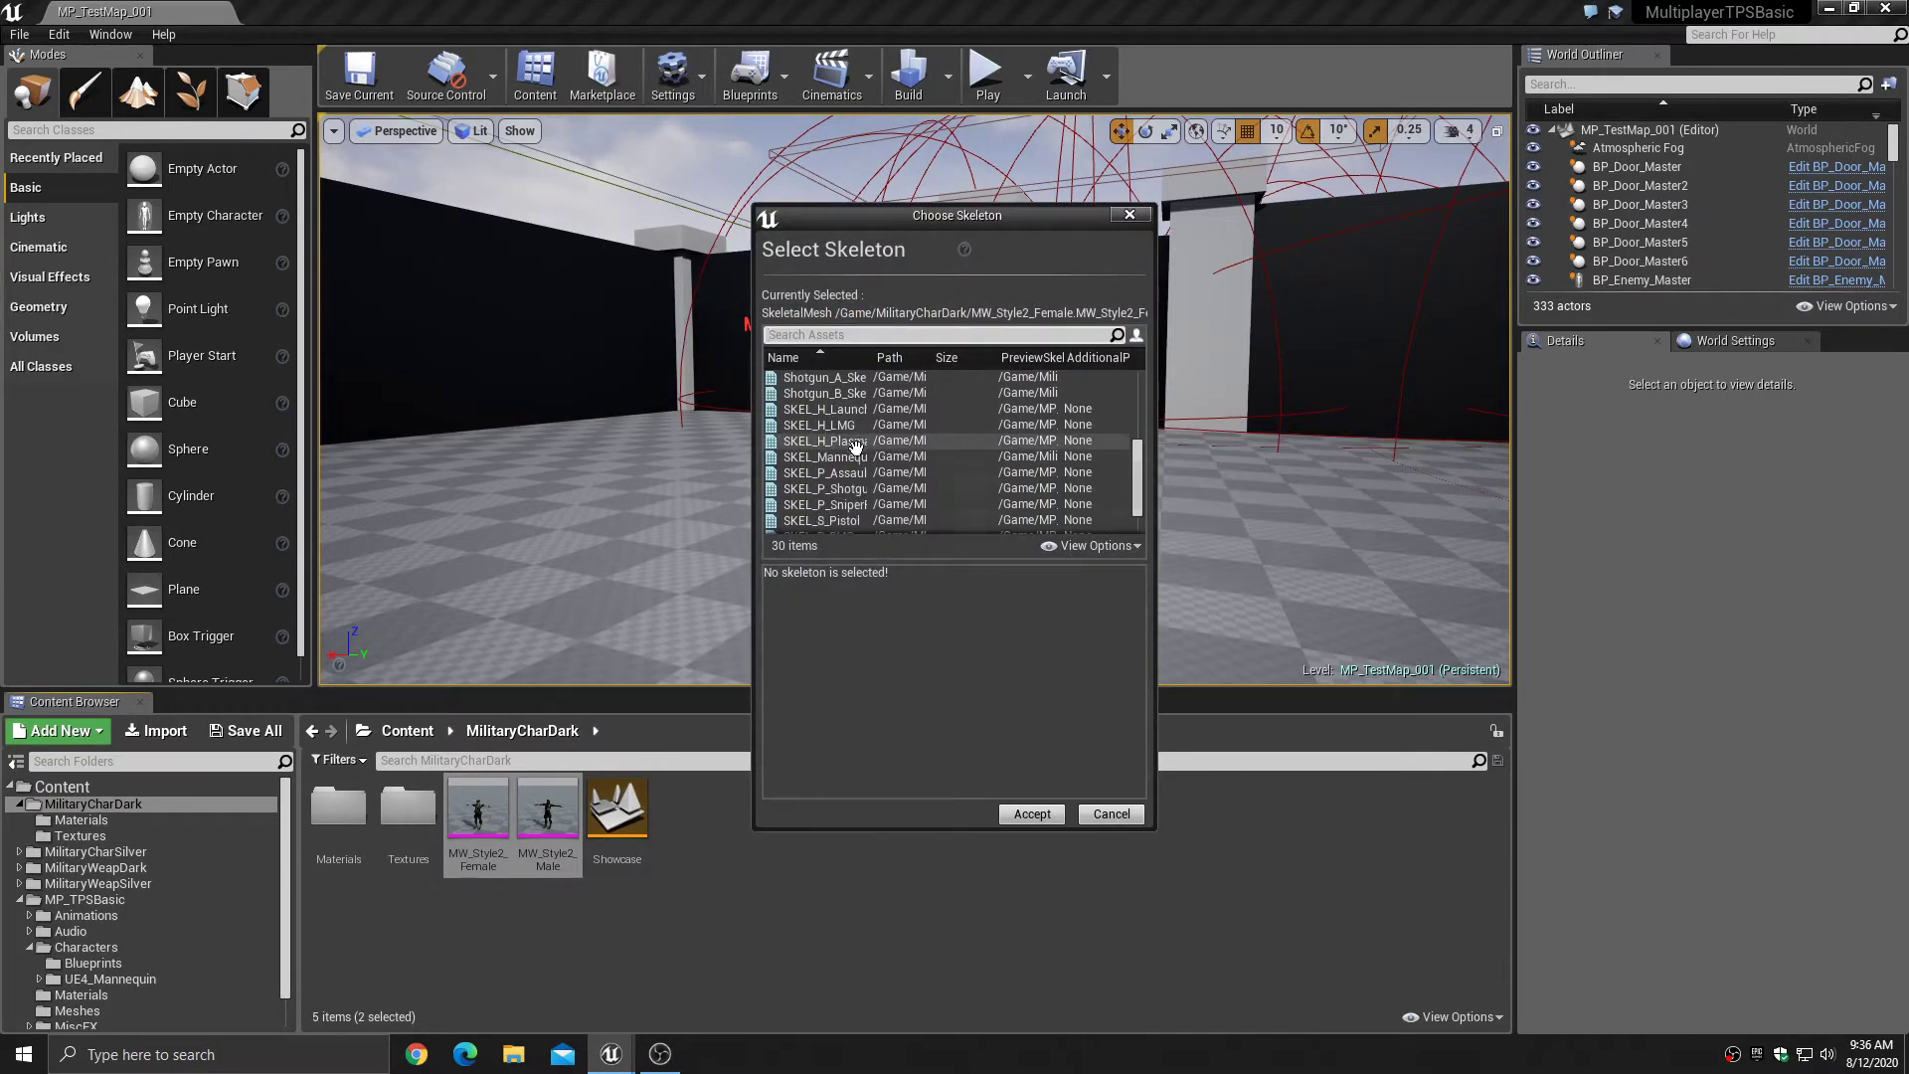
{"action": "left_click", "coordinate": [841, 456]}
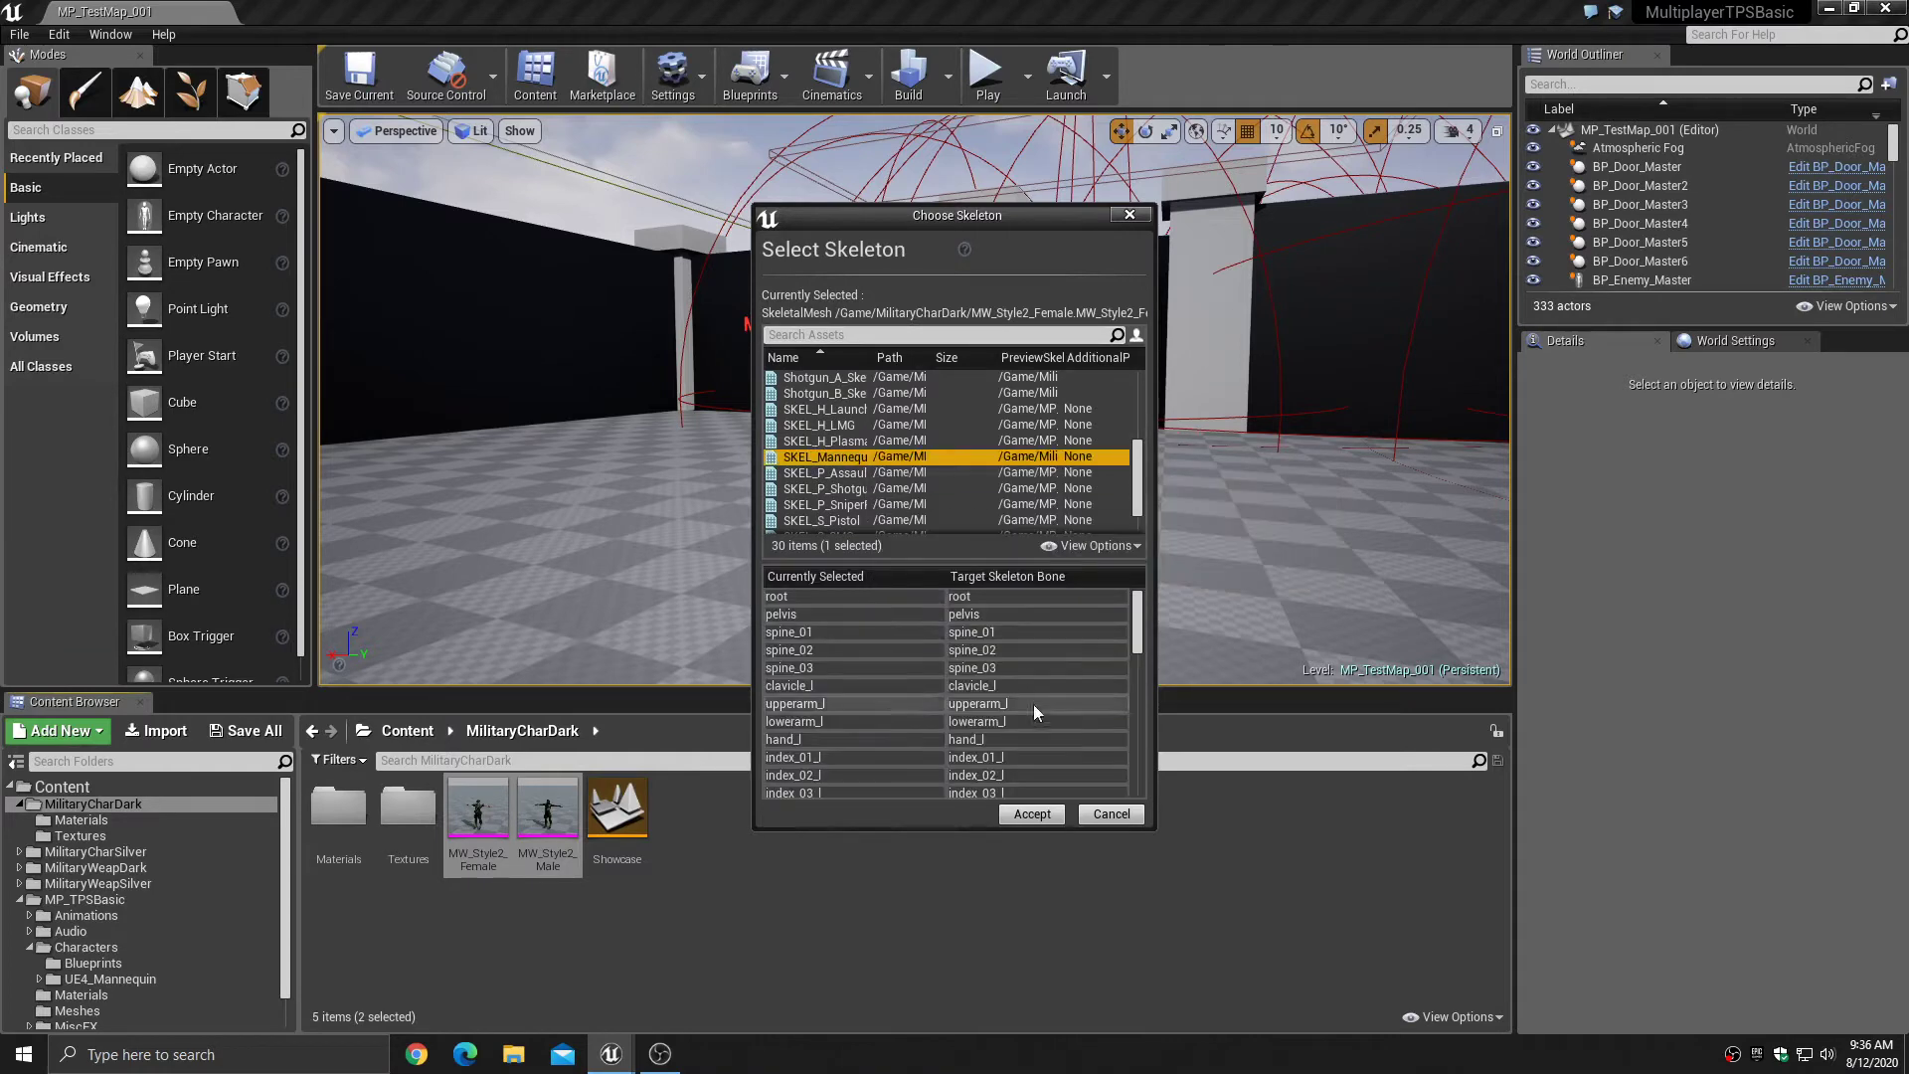
{"action": "left_click", "coordinate": [1031, 814]}
- Assign SKEL_Mannequin to MW_Style2_Male as well and save all modified assets
{"action": "scroll", "coordinate": [847, 475], "scroll_direction": "down", "scroll_amount": 2}
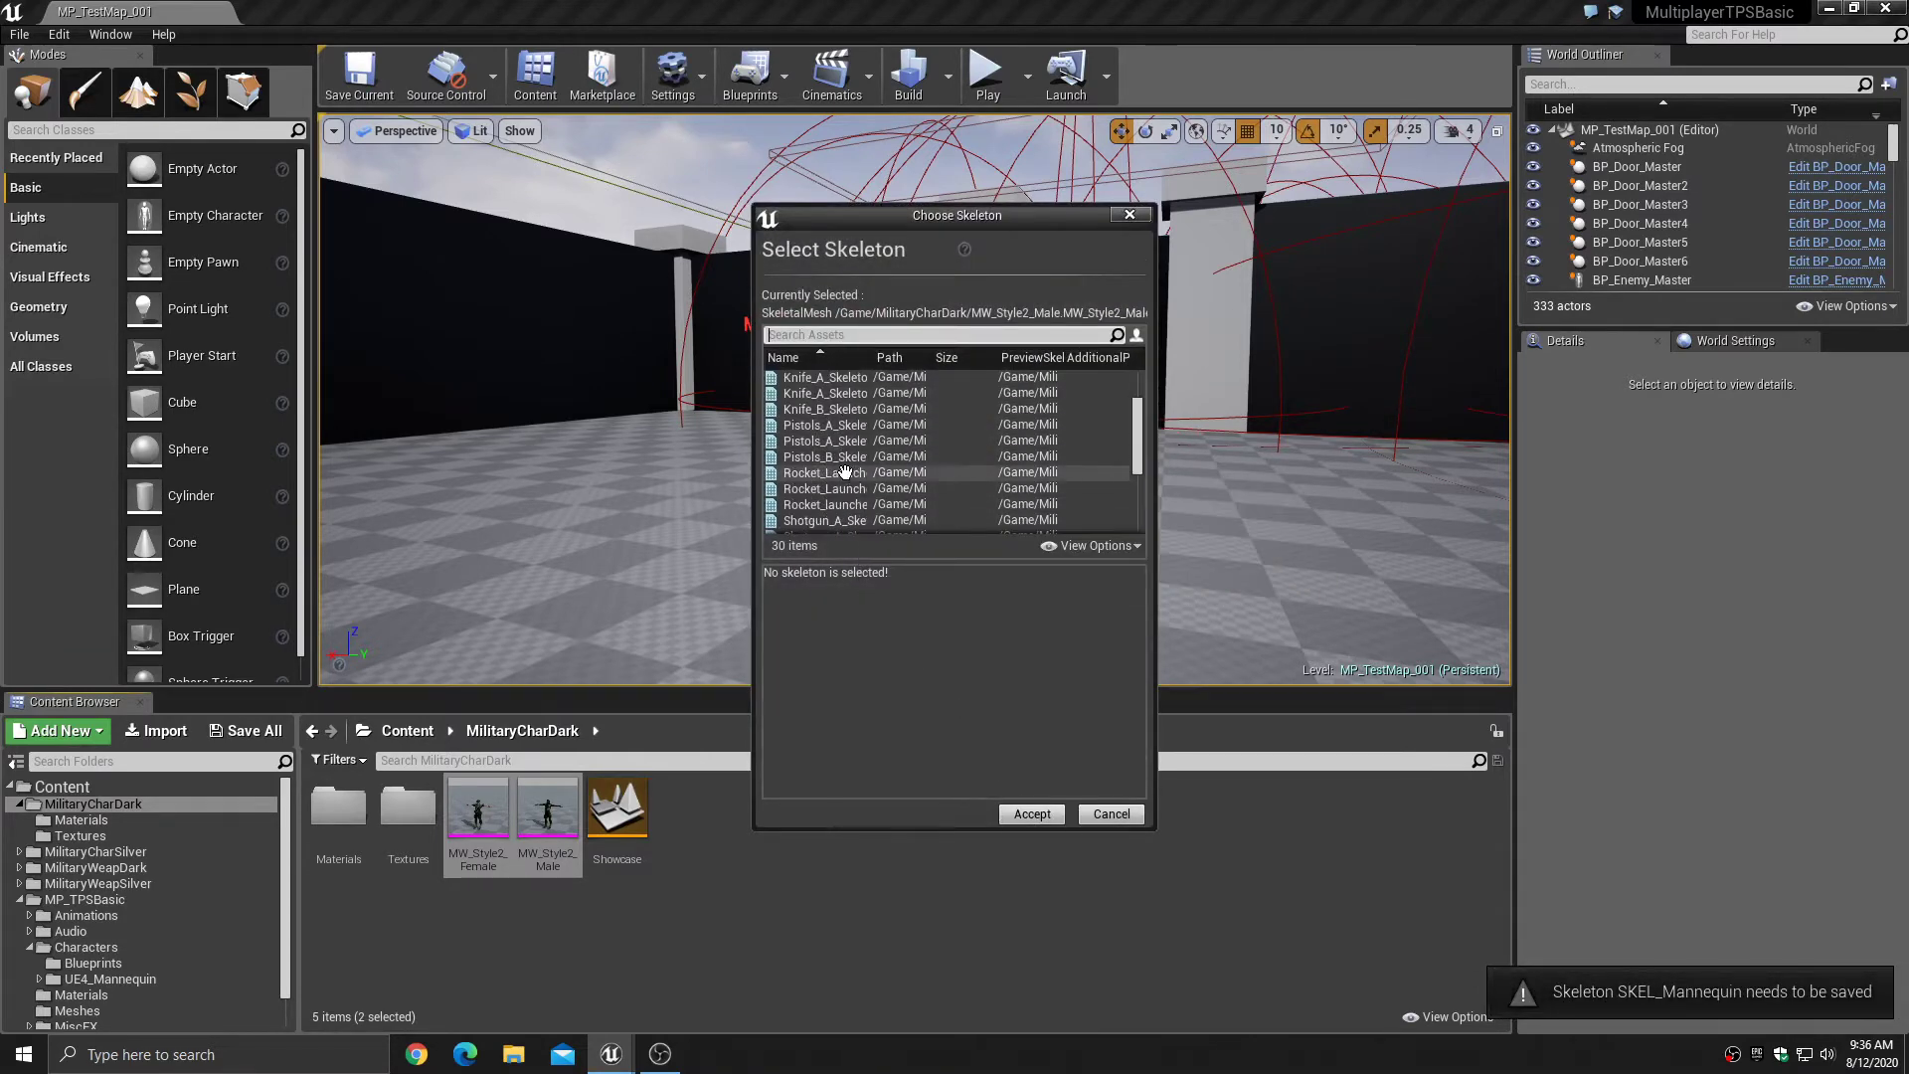
{"action": "scroll", "coordinate": [845, 472], "scroll_direction": "down", "scroll_amount": 3}
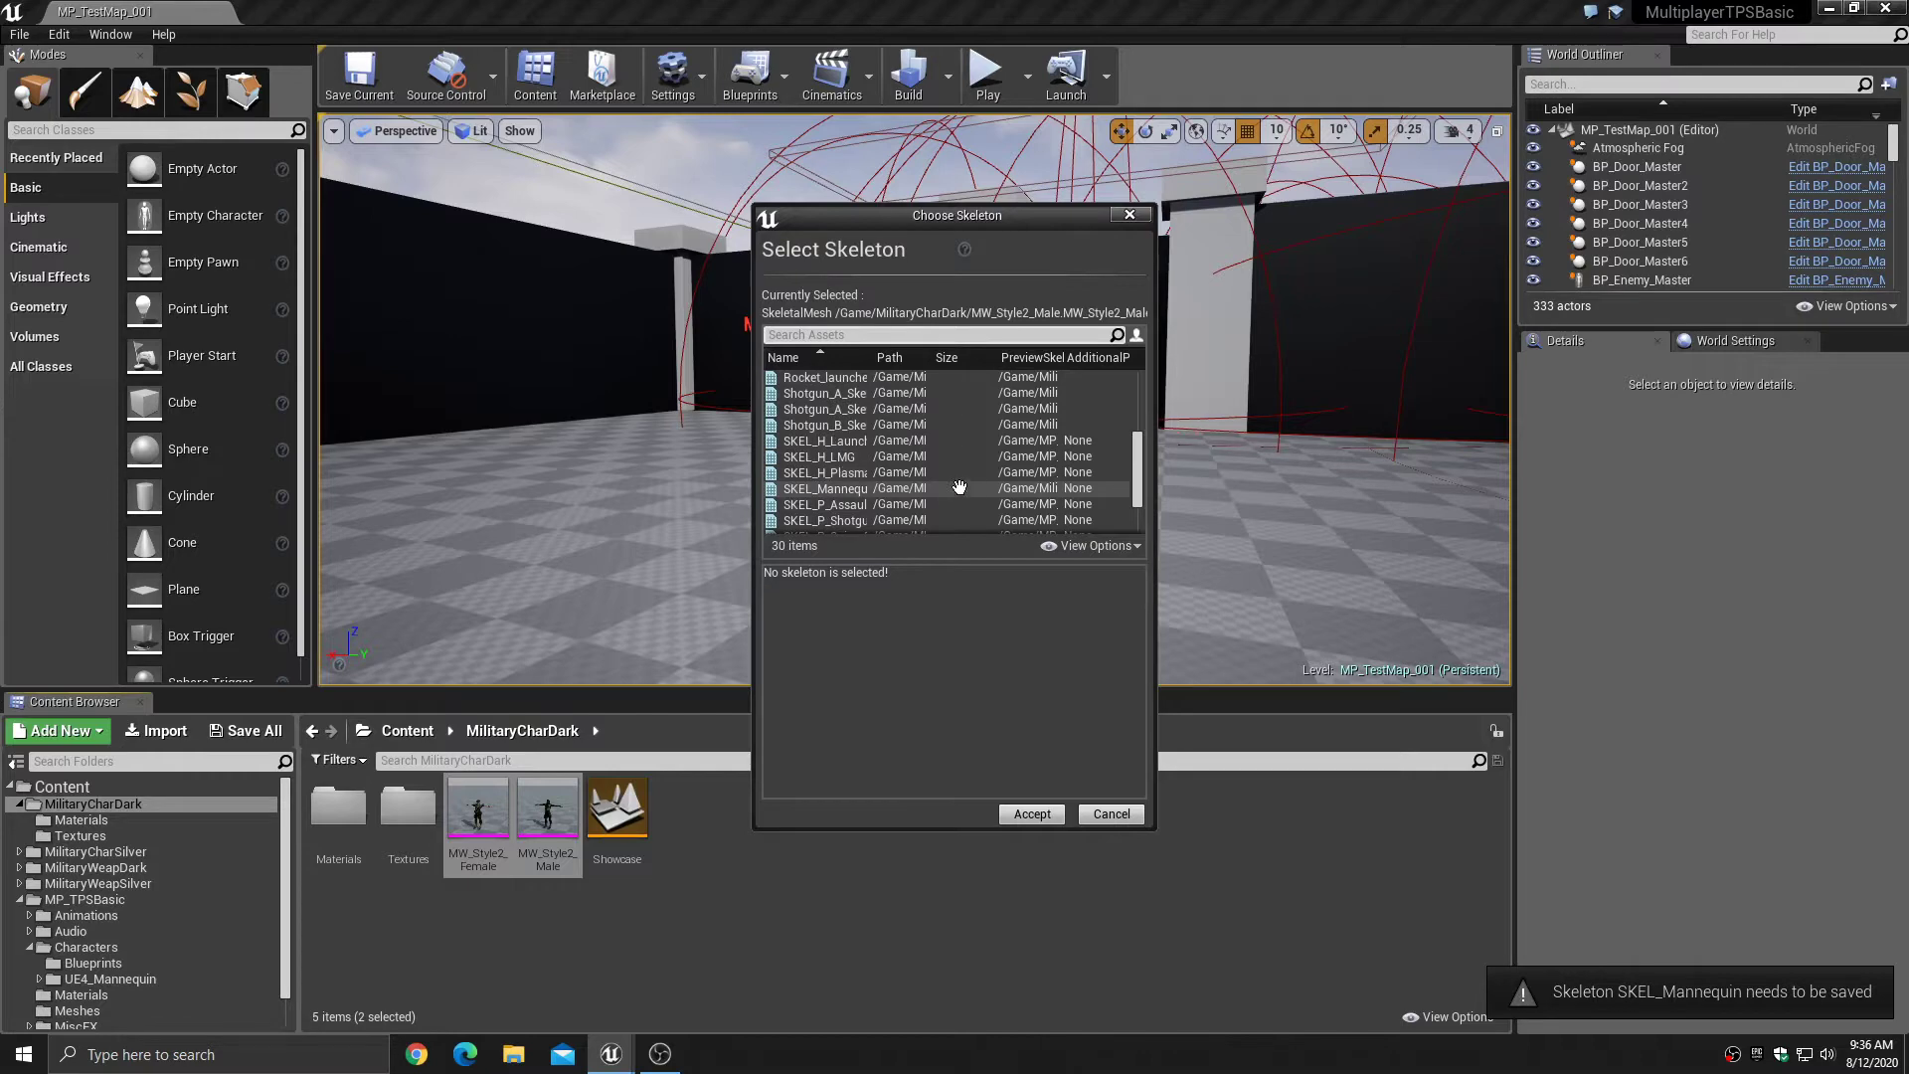
{"action": "left_click", "coordinate": [857, 490]}
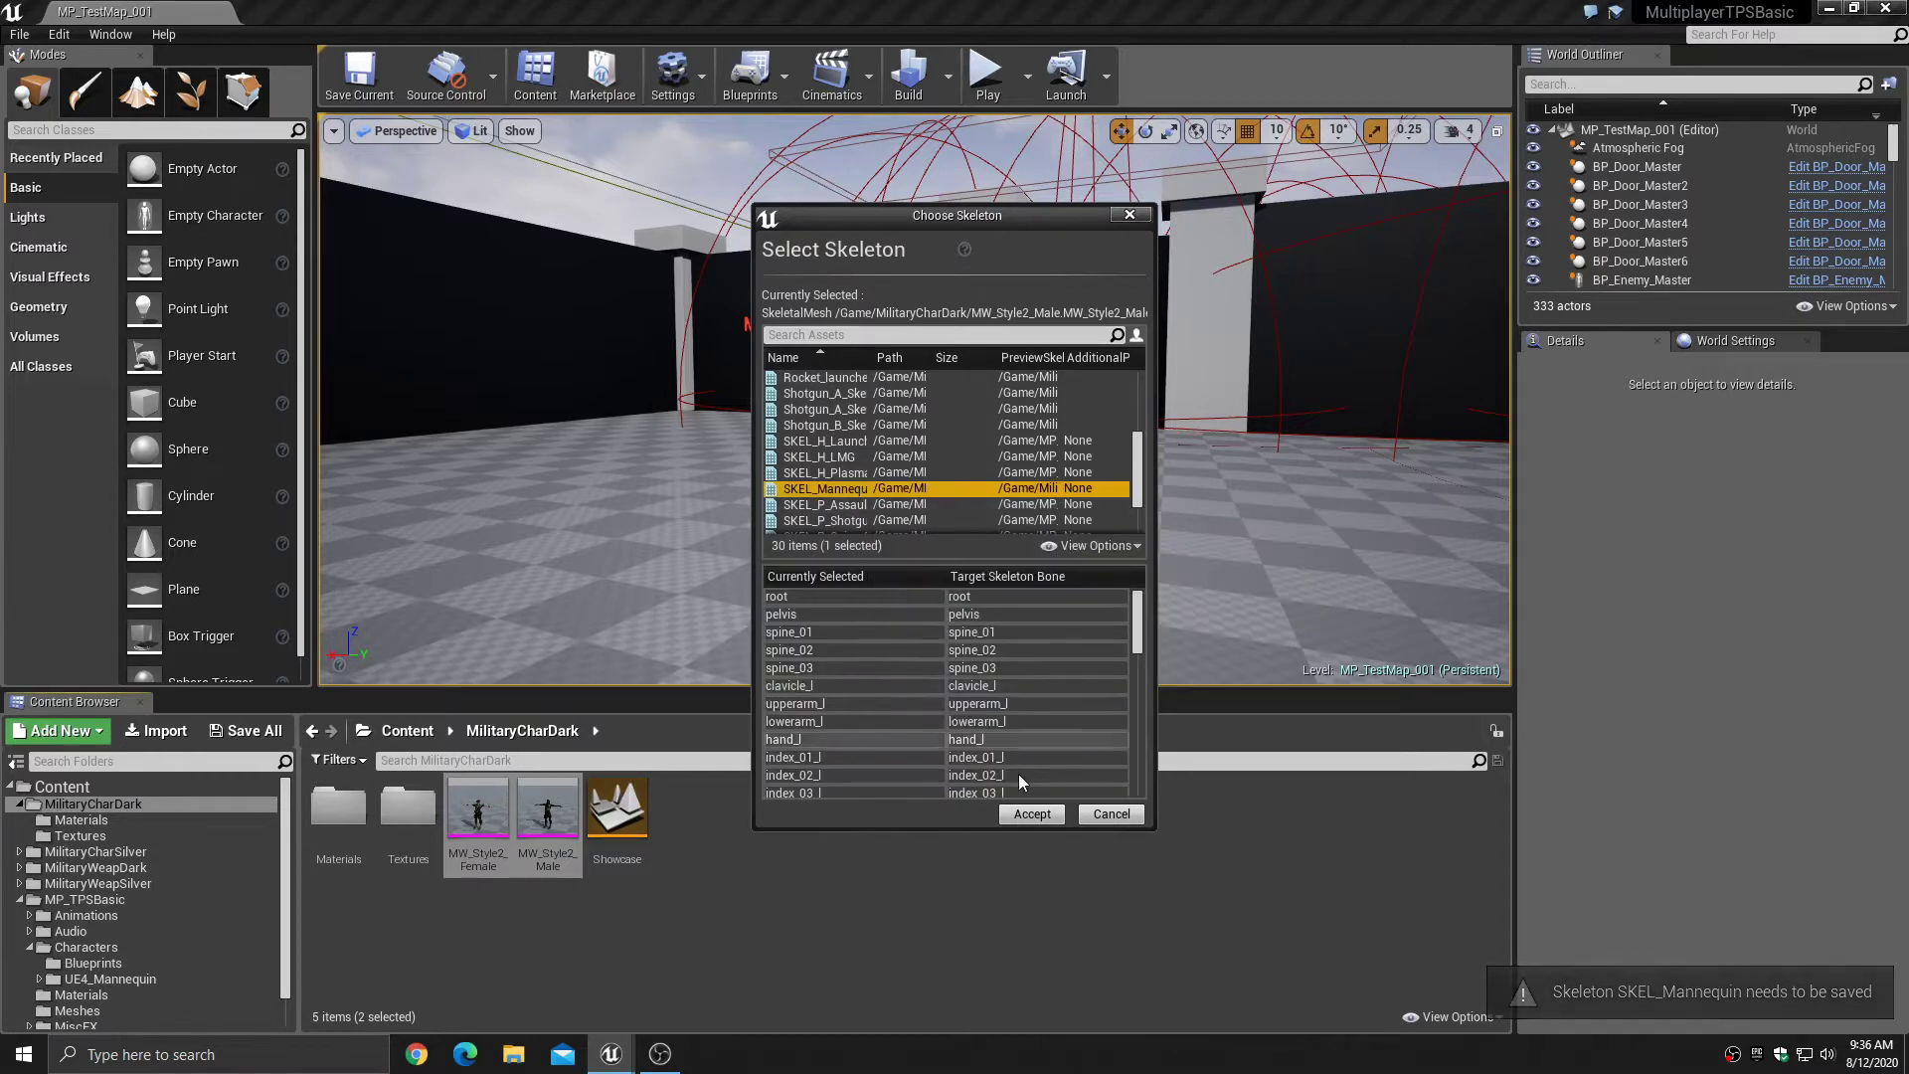
{"action": "left_click", "coordinate": [1030, 813]}
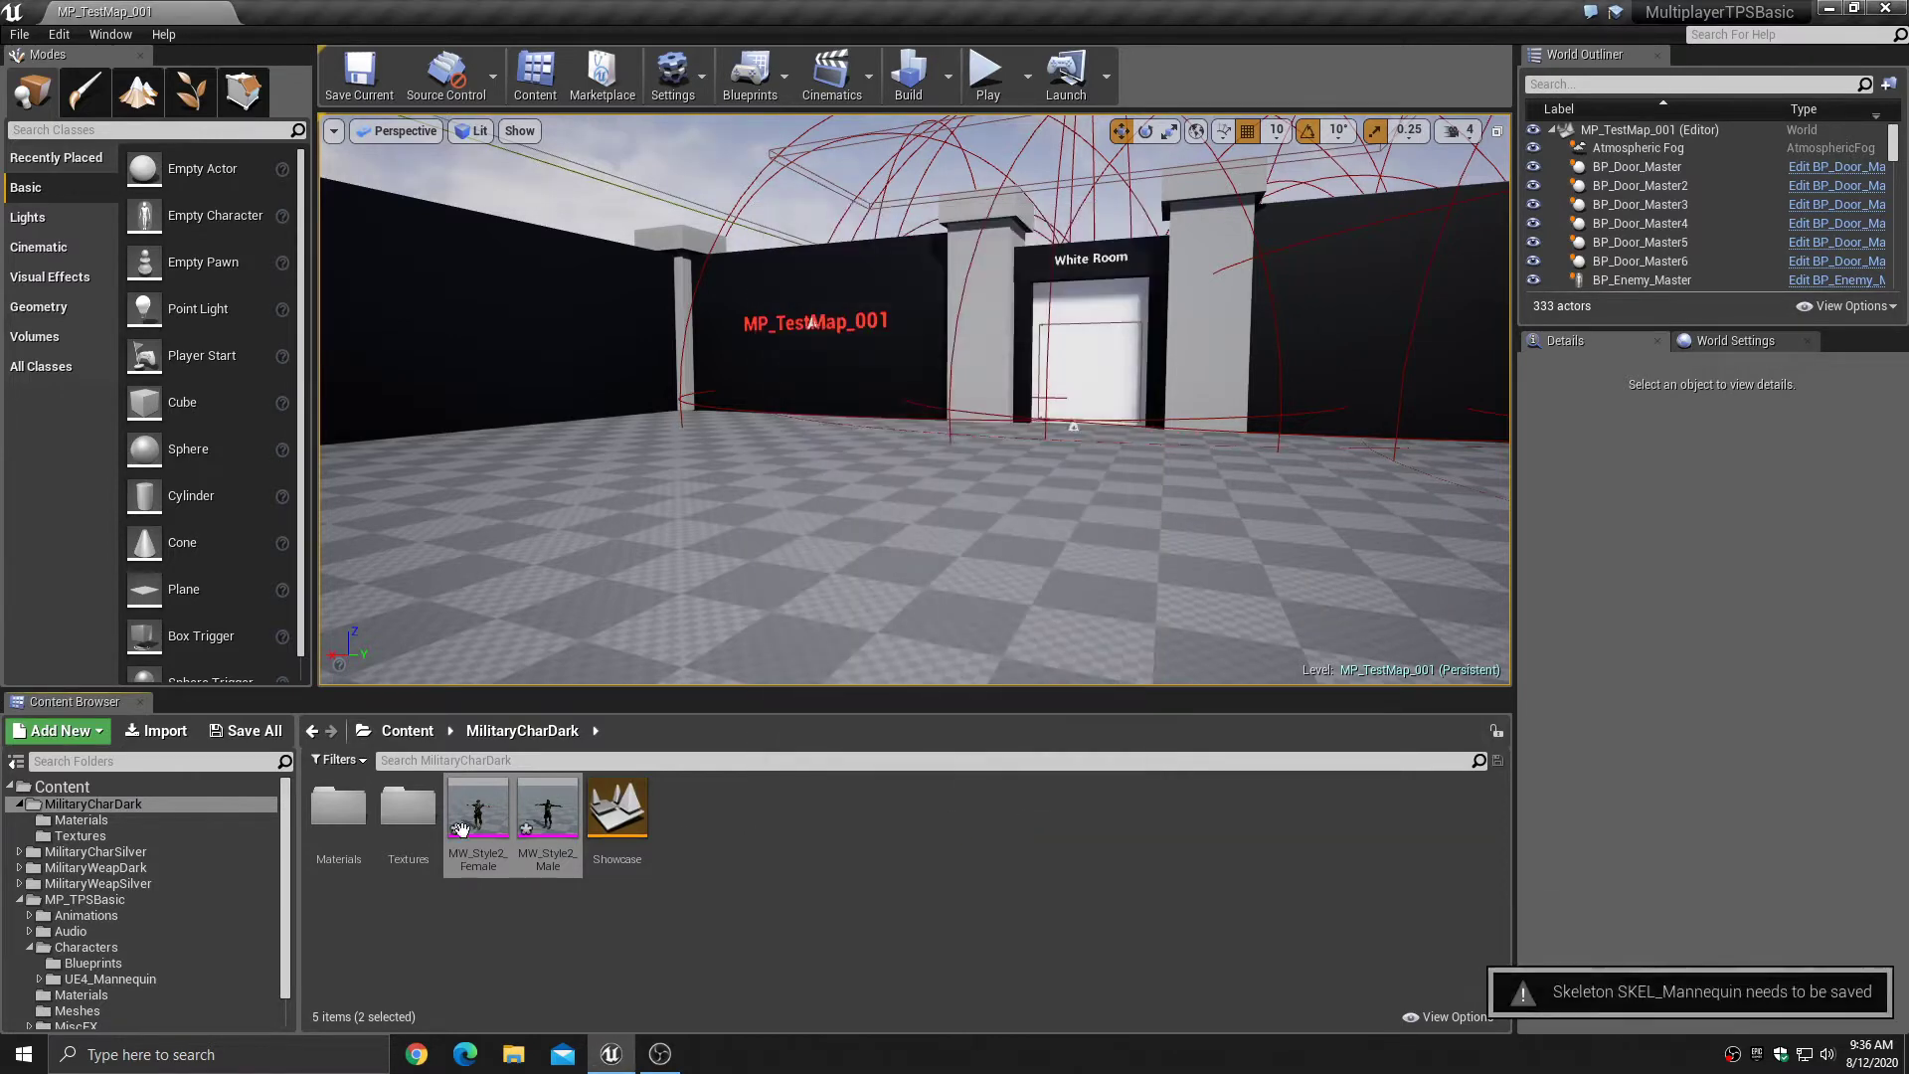
{"action": "left_click", "coordinate": [243, 734]}
{"action": "left_click", "coordinate": [1152, 710]}
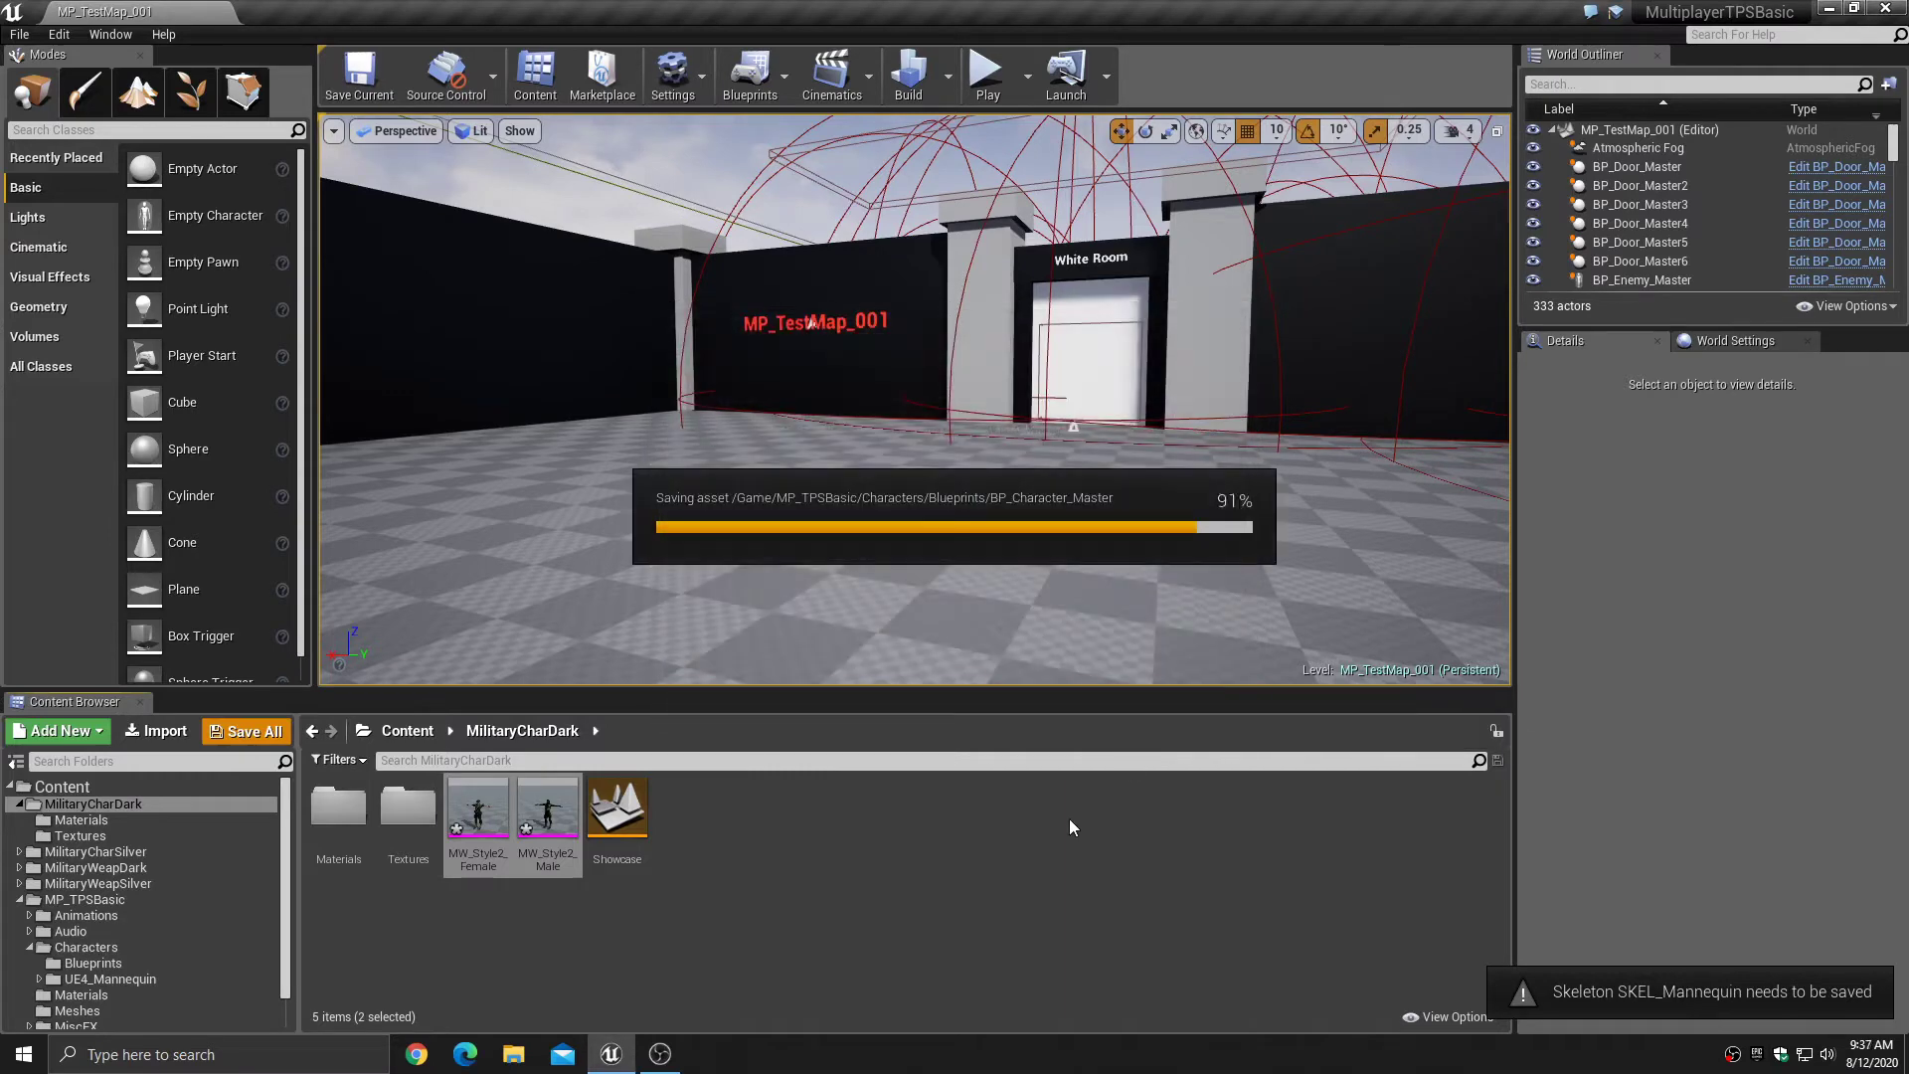
- Set the physics asset of MW_Style2_Female to PHYS_Mannequin, then save and close the mesh
{"action": "double_click", "coordinate": [483, 830]}
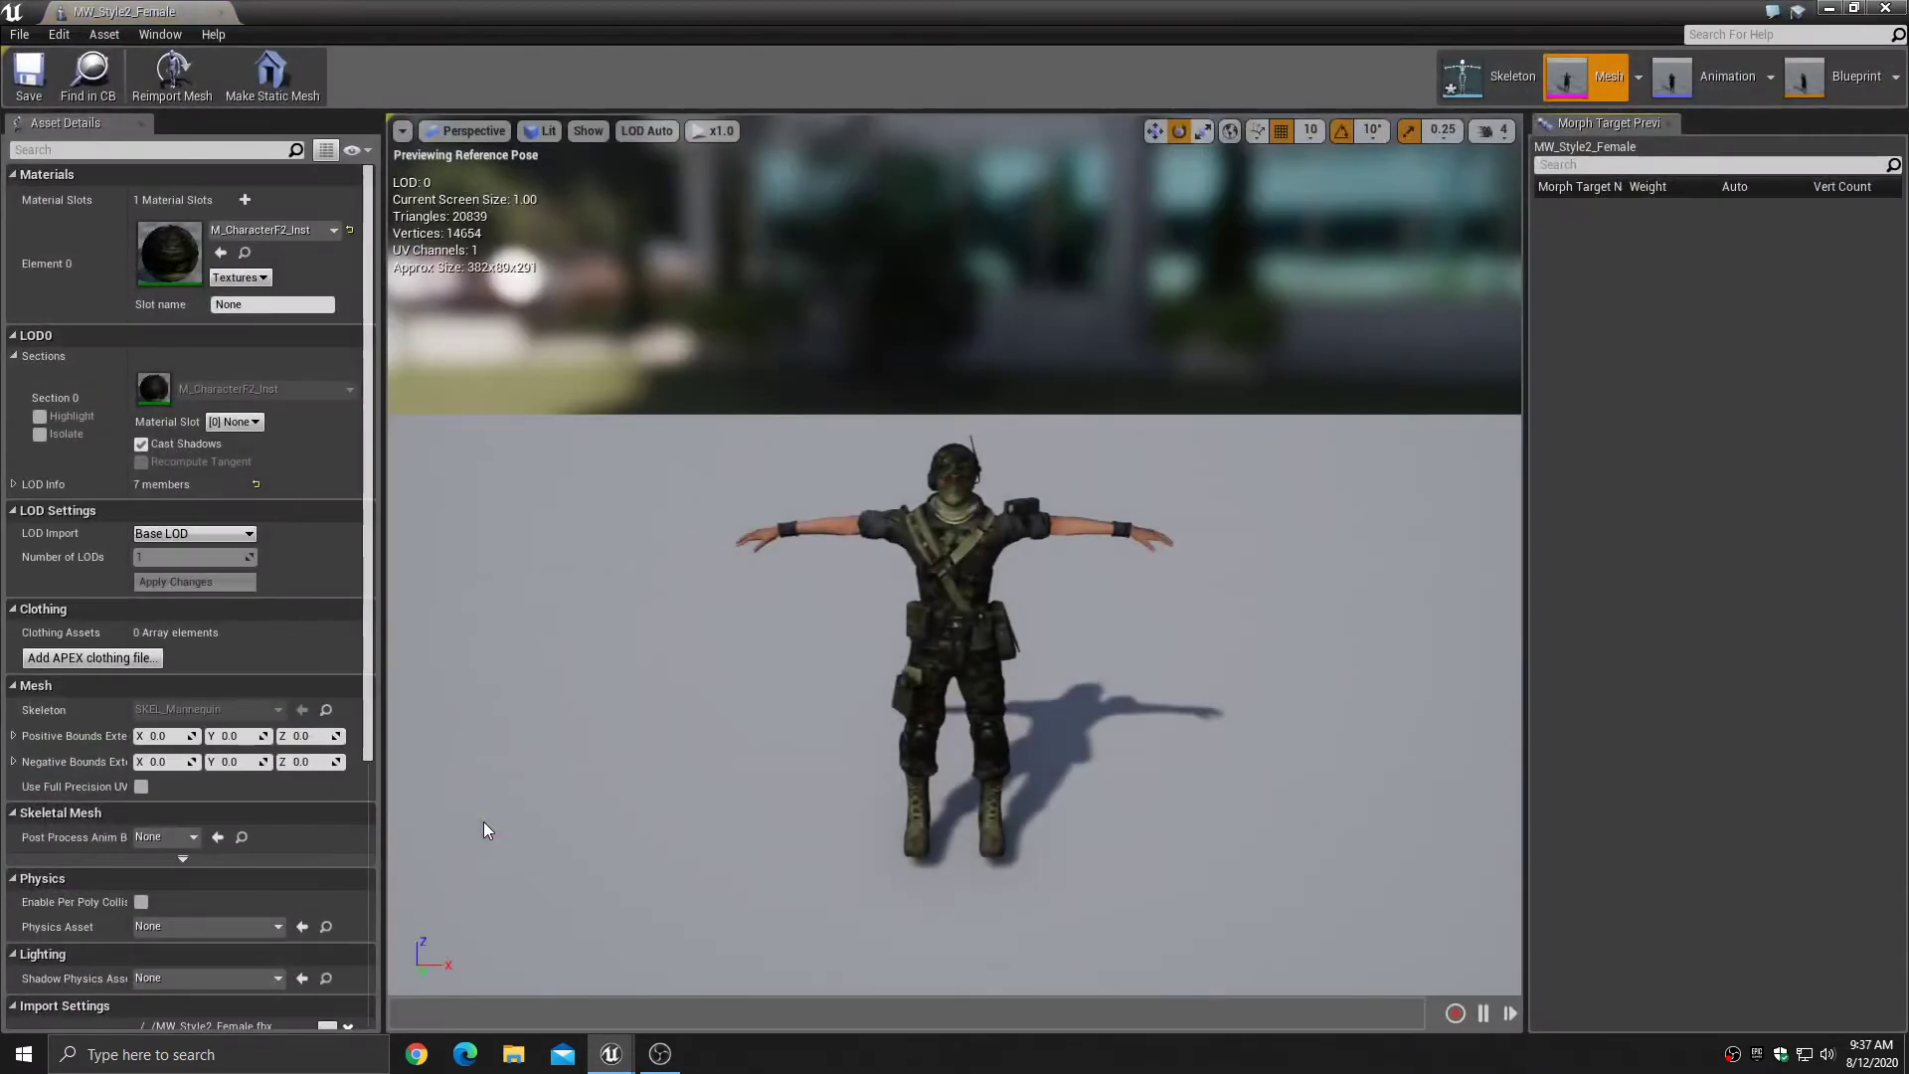
{"action": "left_click", "coordinate": [183, 923]}
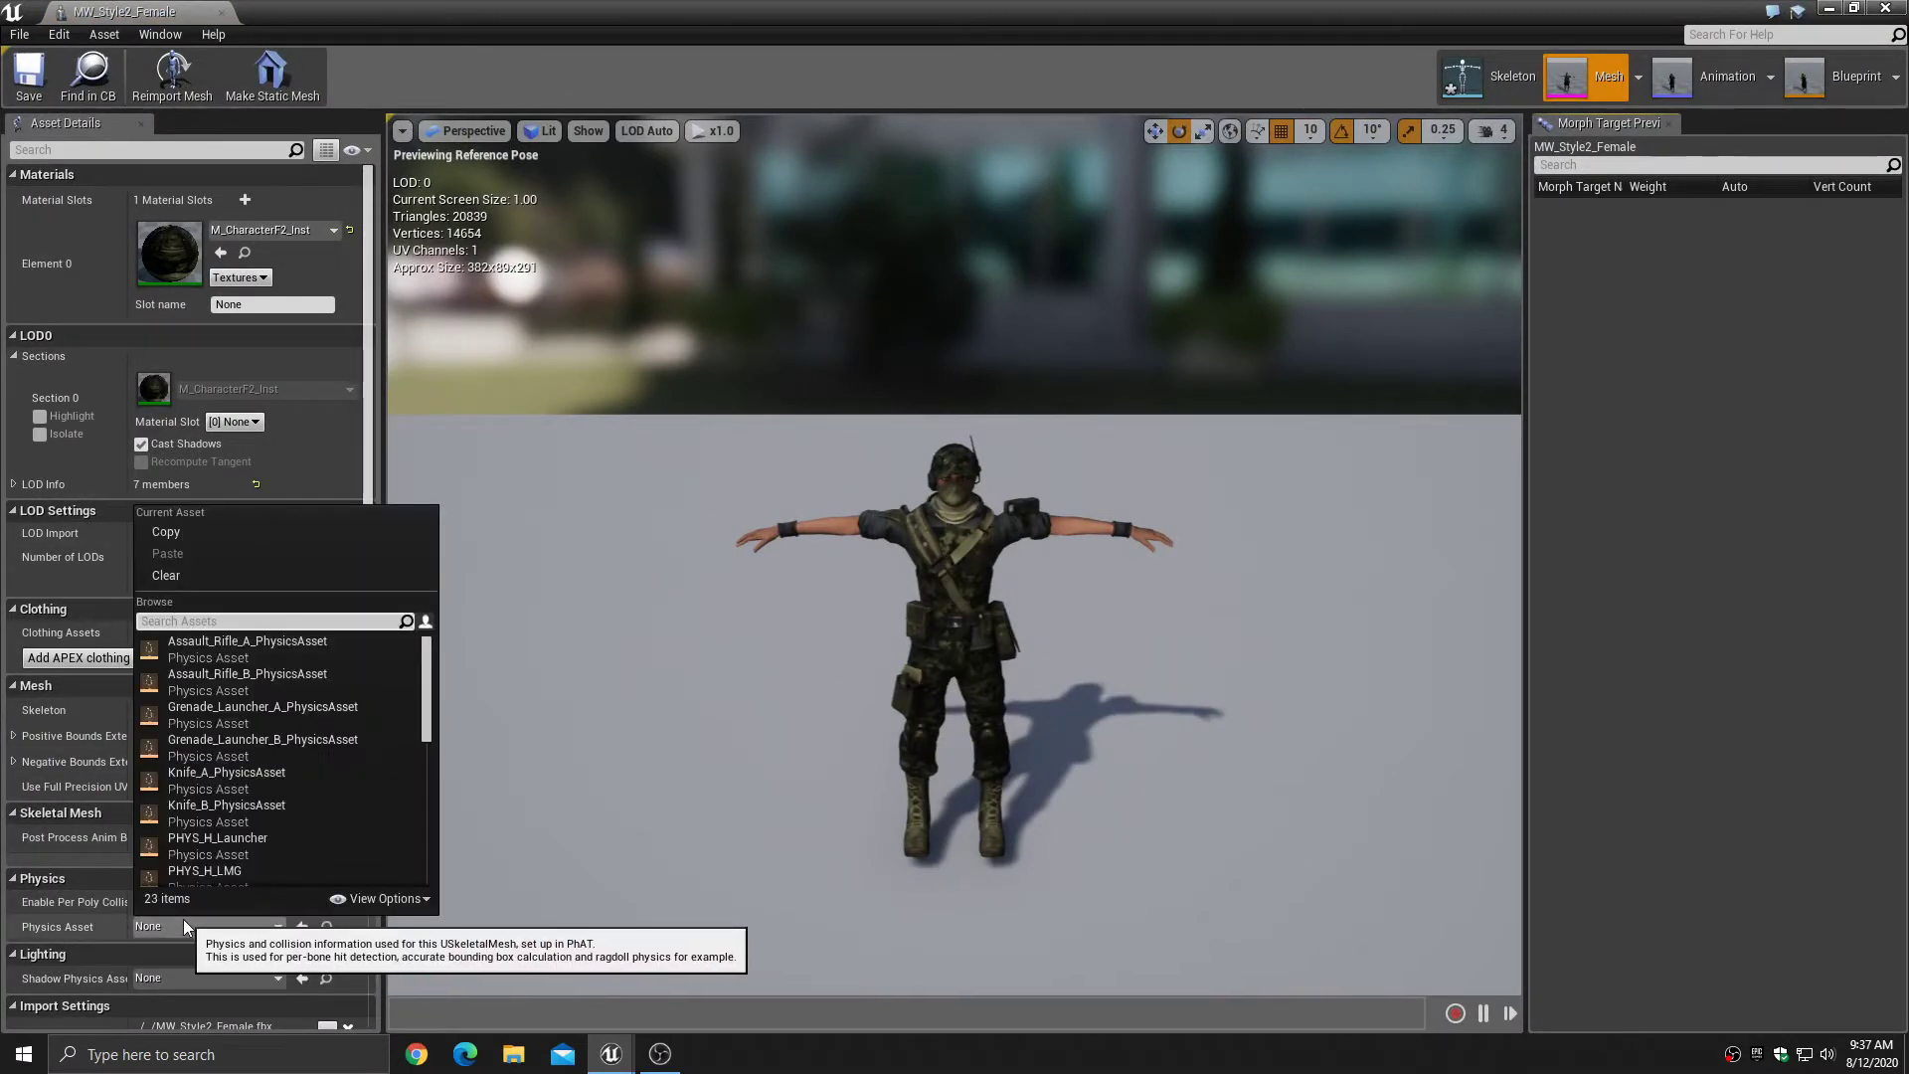
{"action": "left_click", "coordinate": [260, 846]}
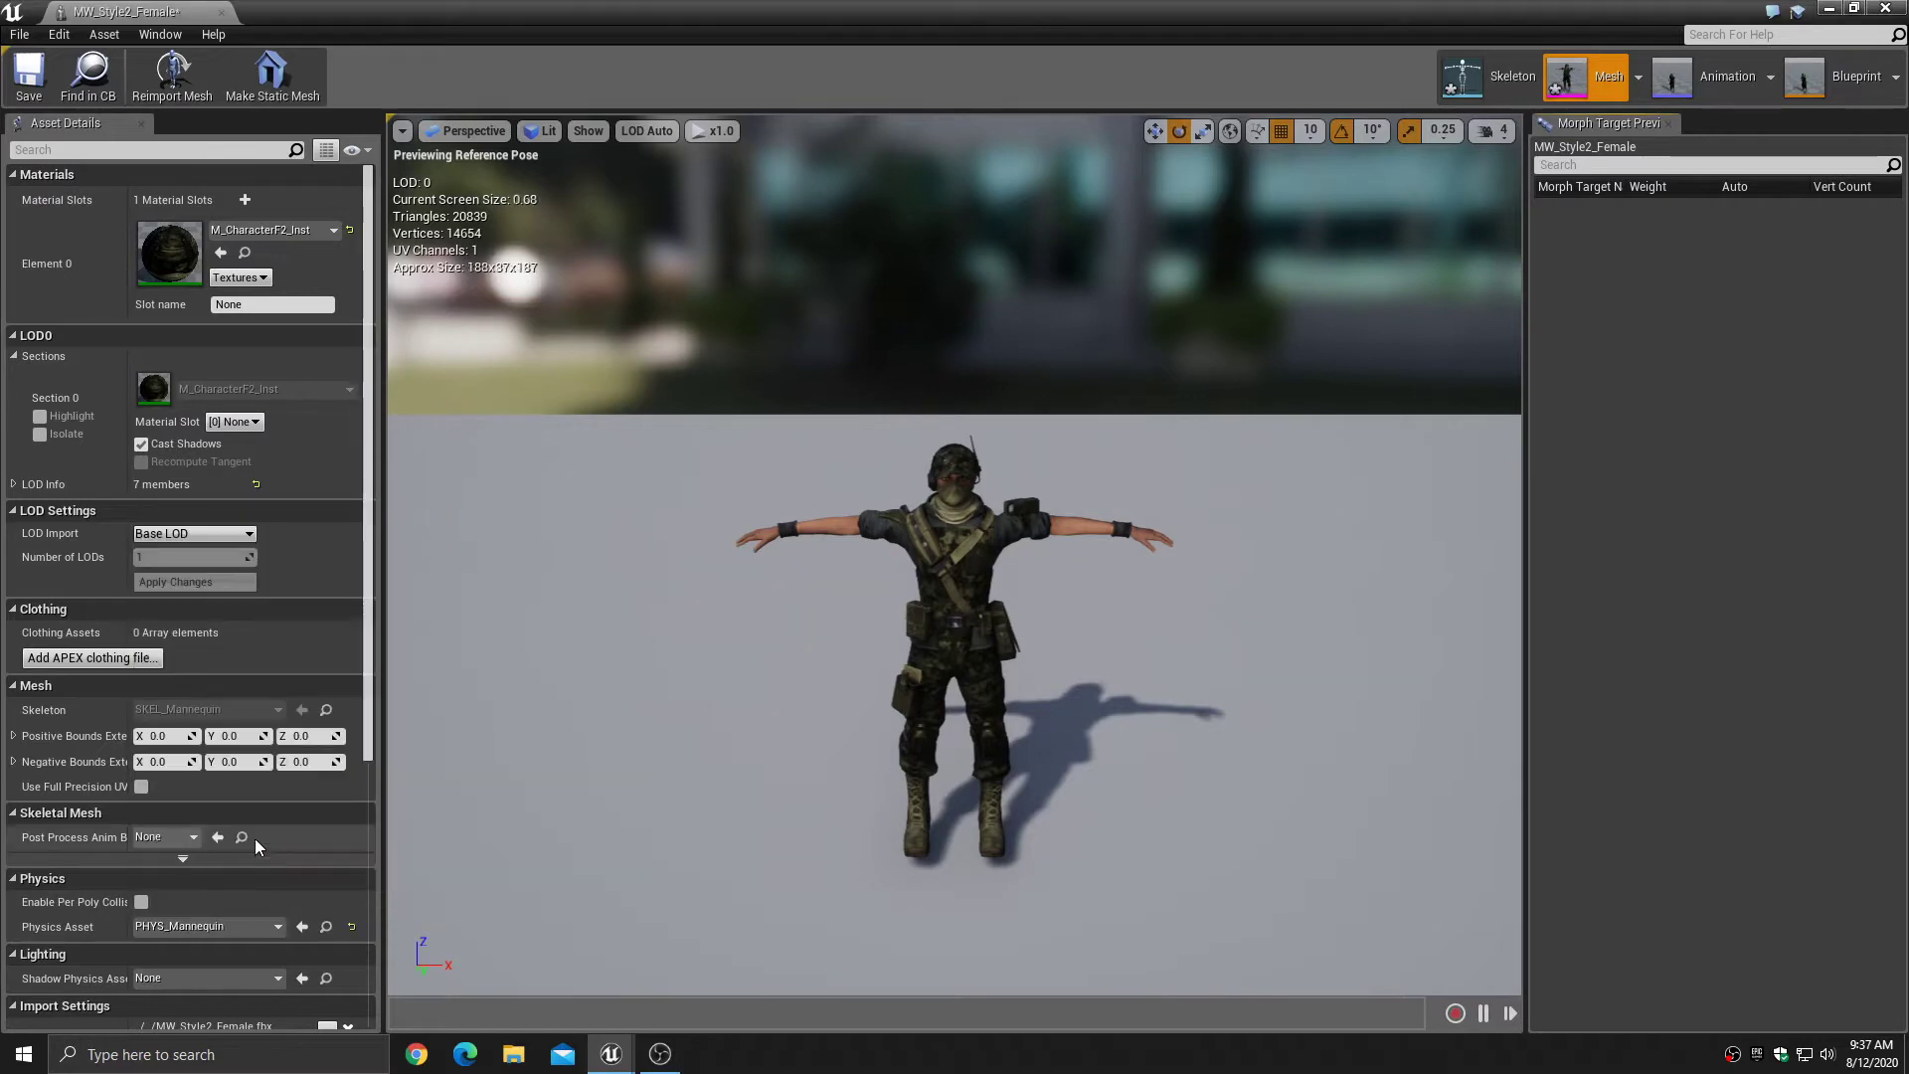
{"action": "left_click", "coordinate": [42, 87]}
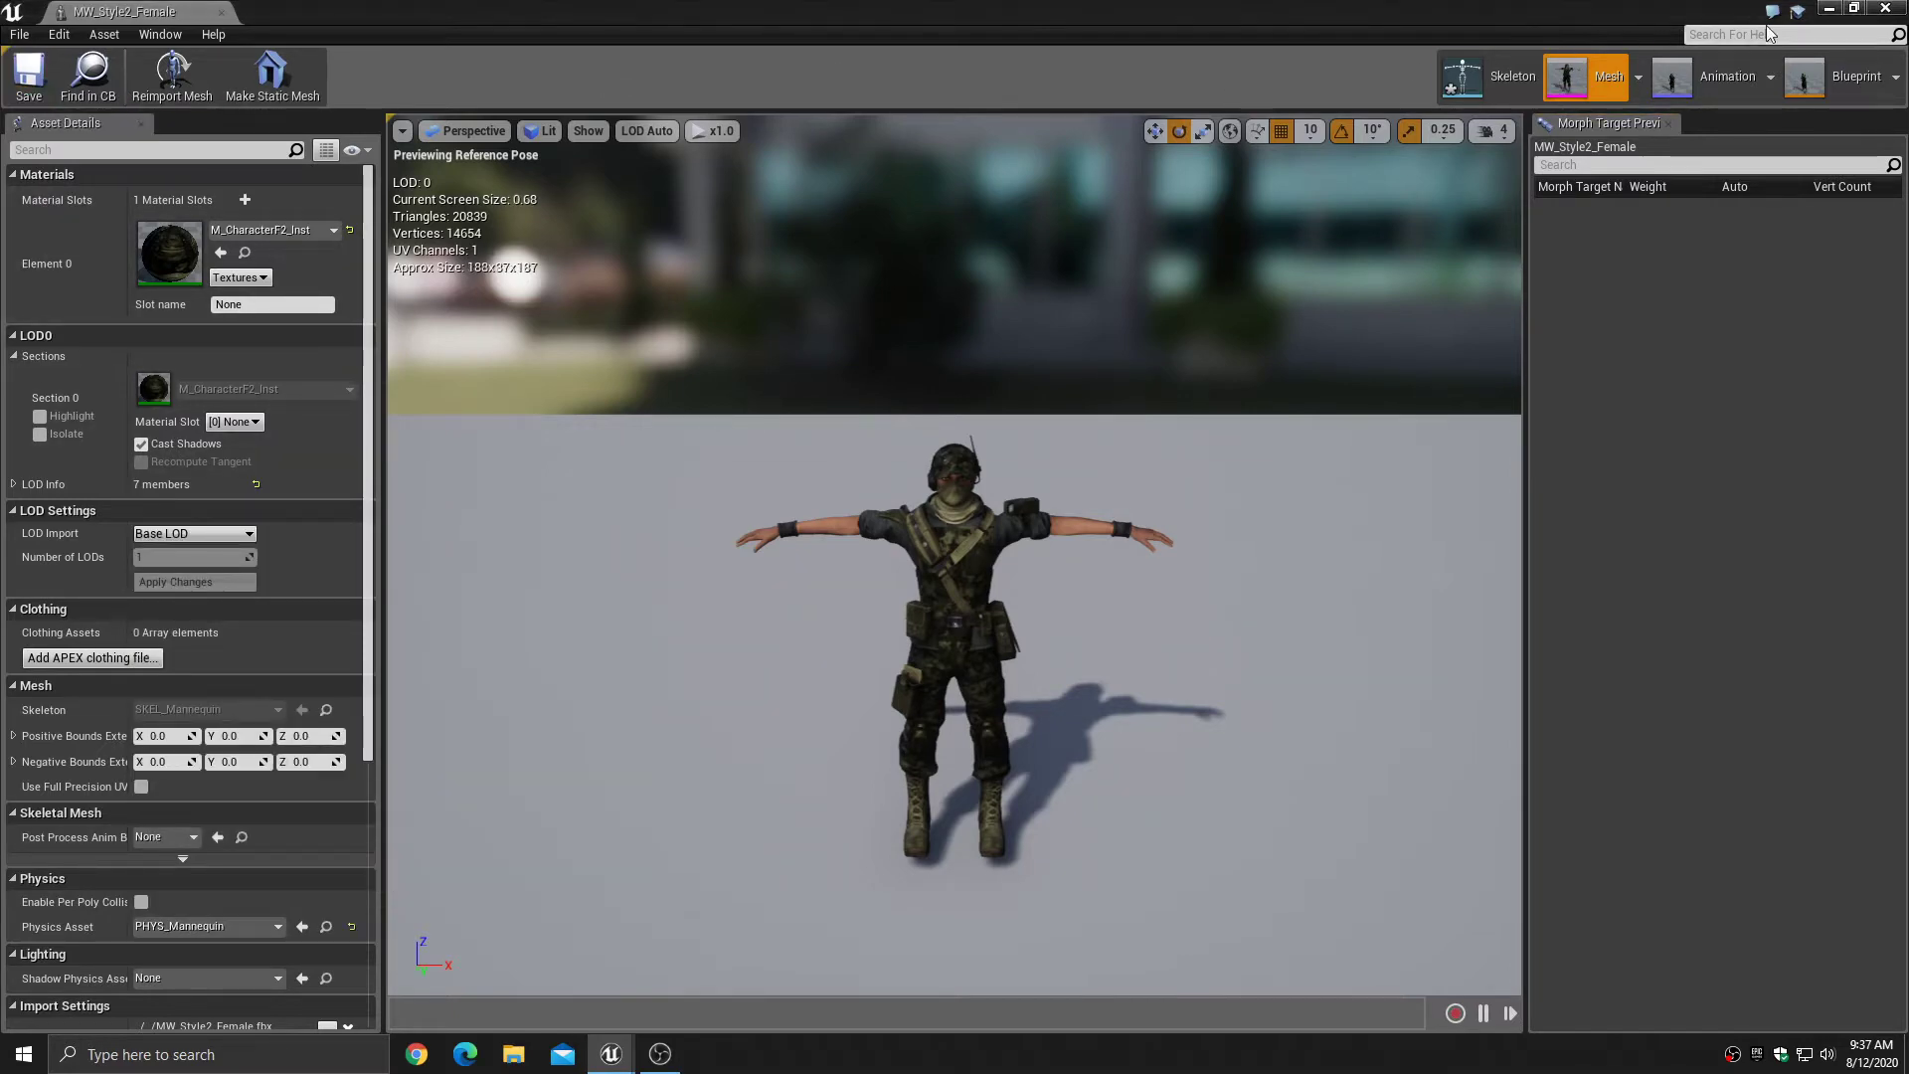
{"action": "left_click", "coordinate": [1885, 10]}
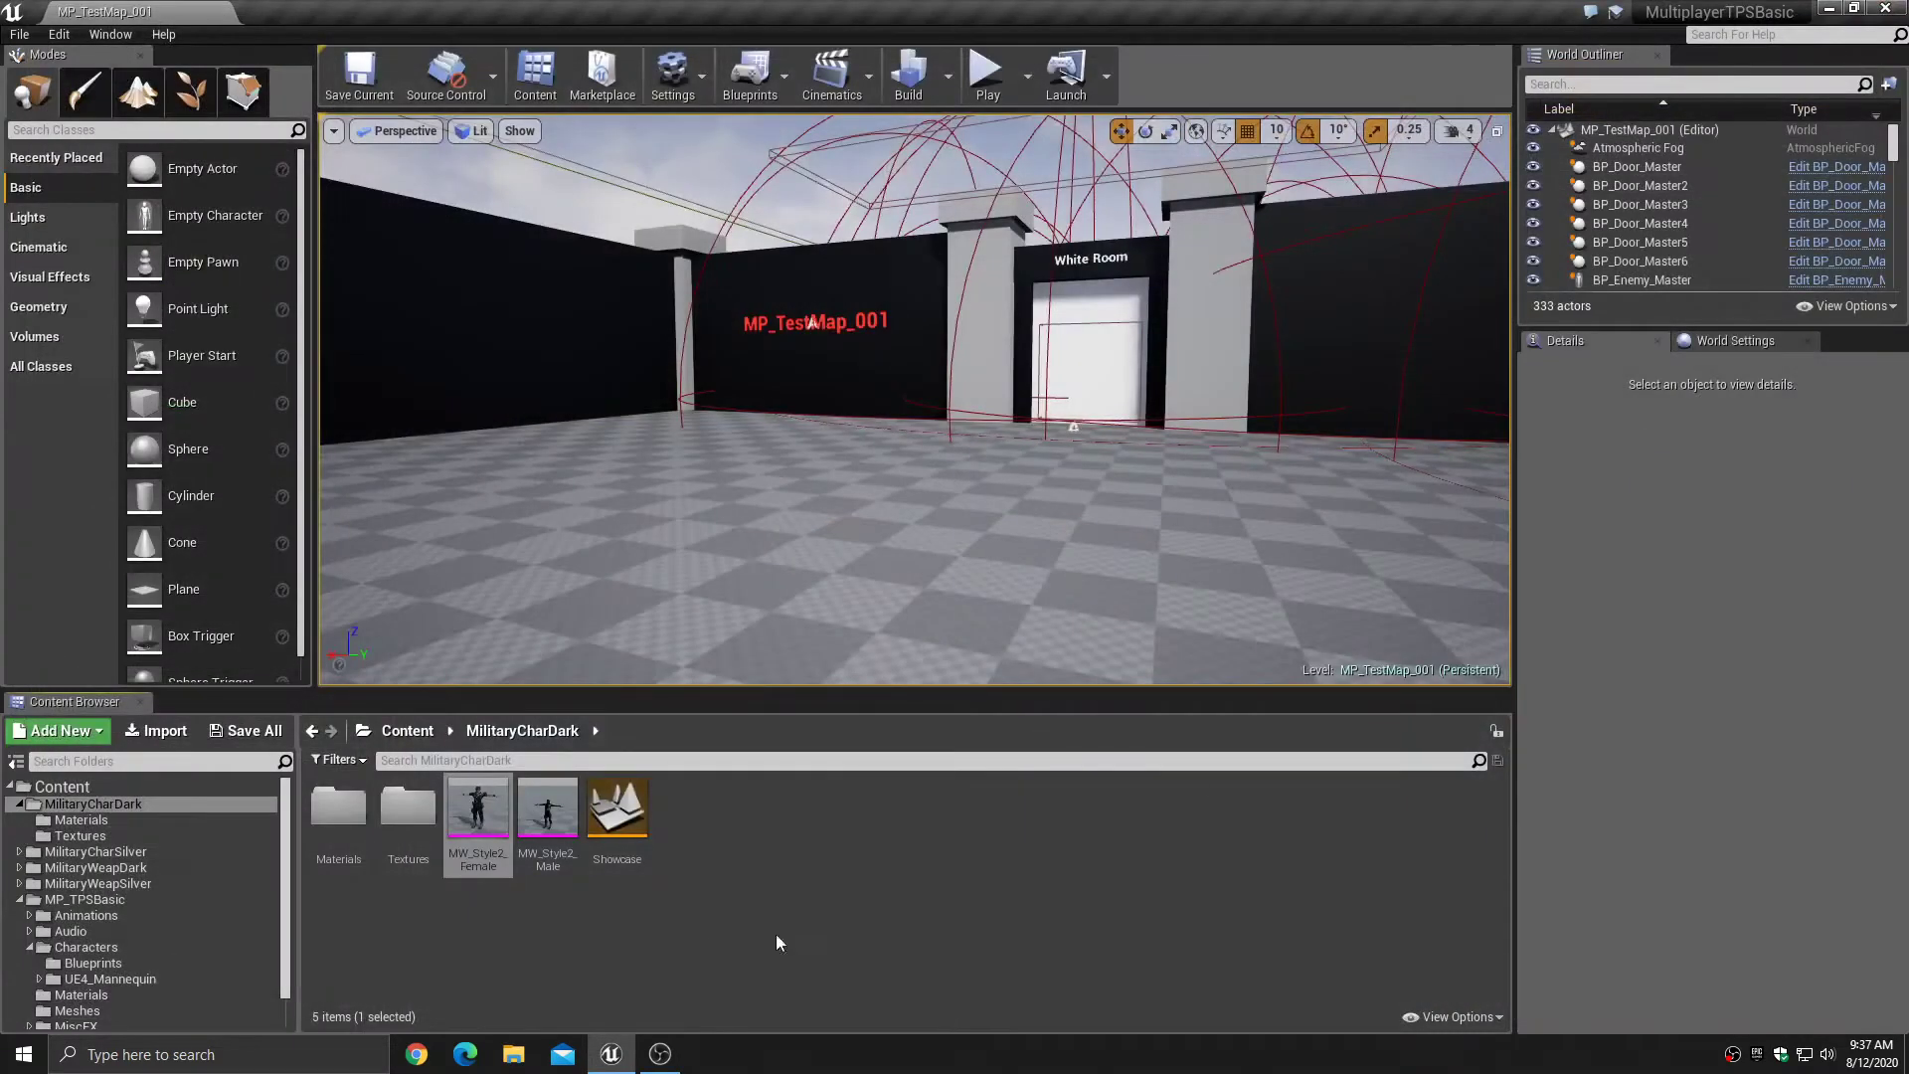
- Set the physics asset of MW_Style2_Male to PHYS_Mannequin, then save and close the mesh
{"action": "left_click", "coordinate": [547, 815]}
{"action": "double_click", "coordinate": [547, 816]}
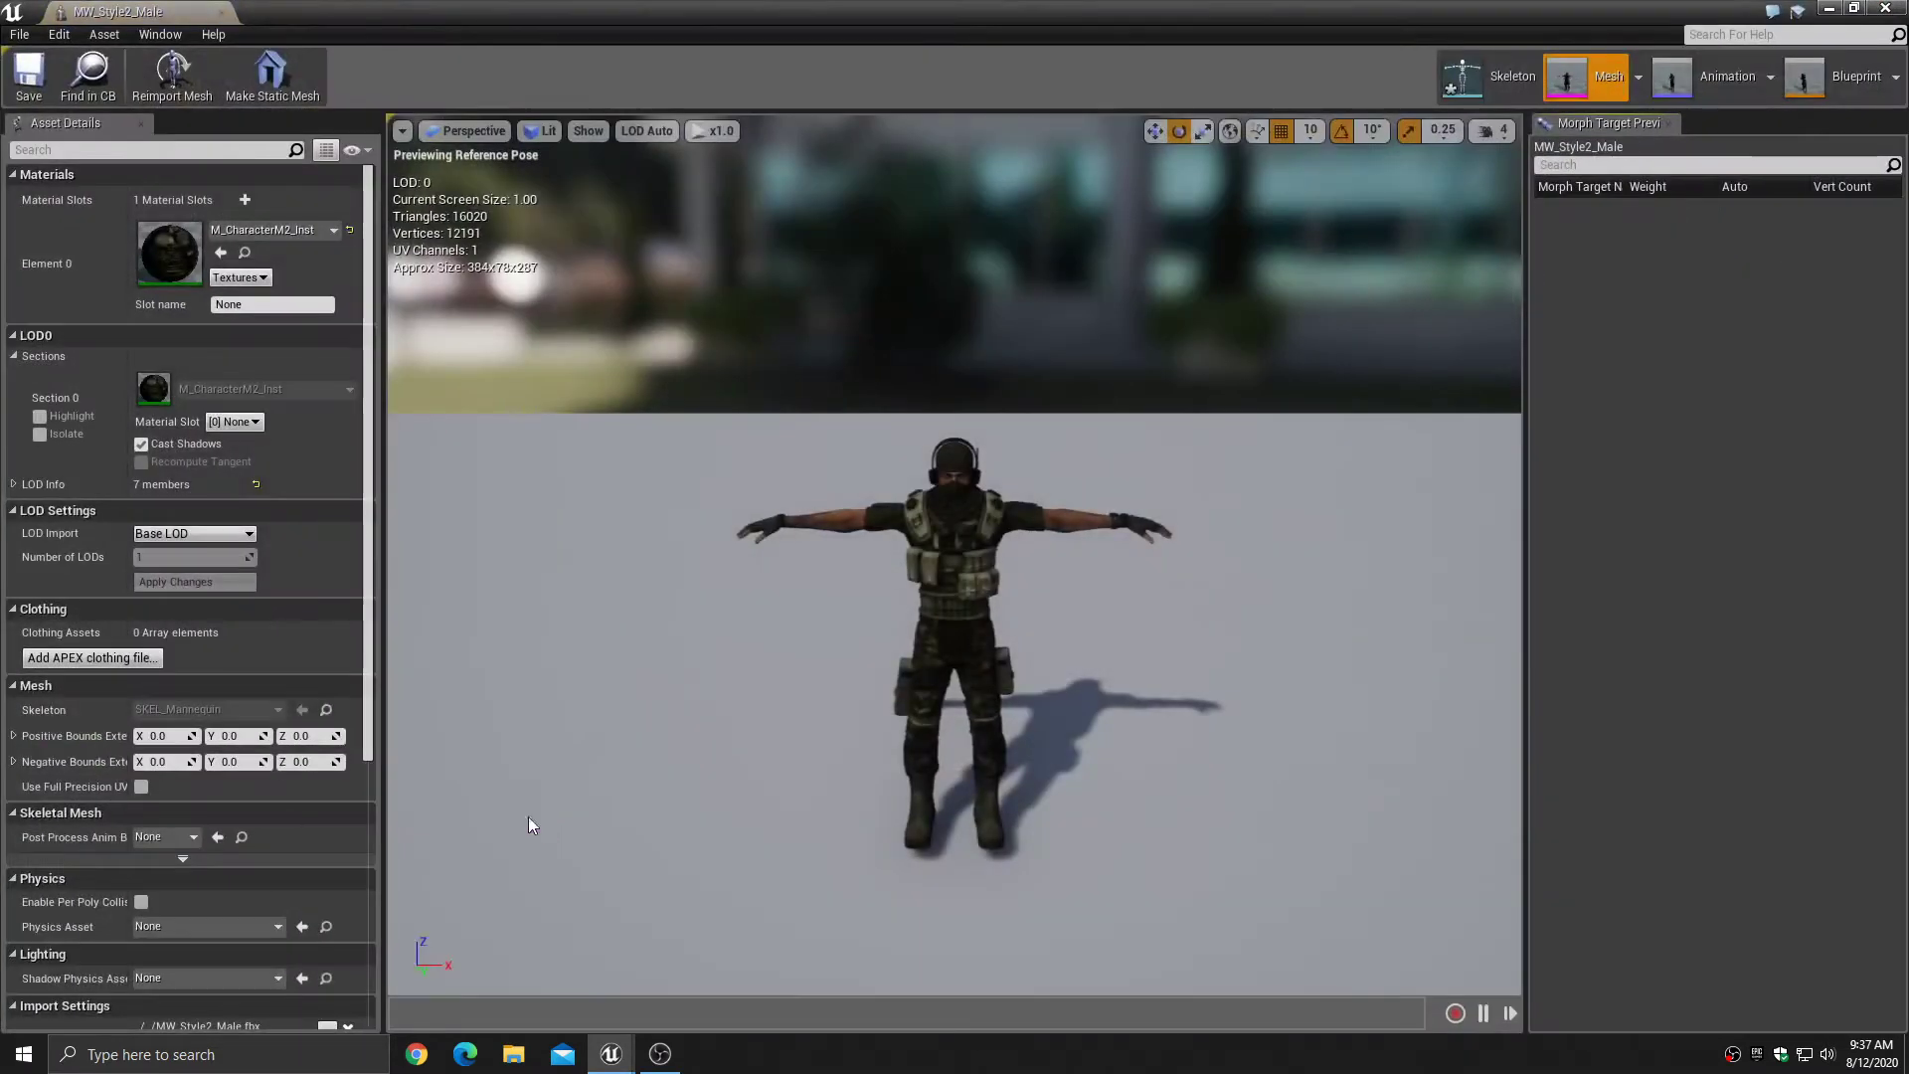
{"action": "scroll", "coordinate": [285, 856], "scroll_direction": "down", "scroll_amount": 1}
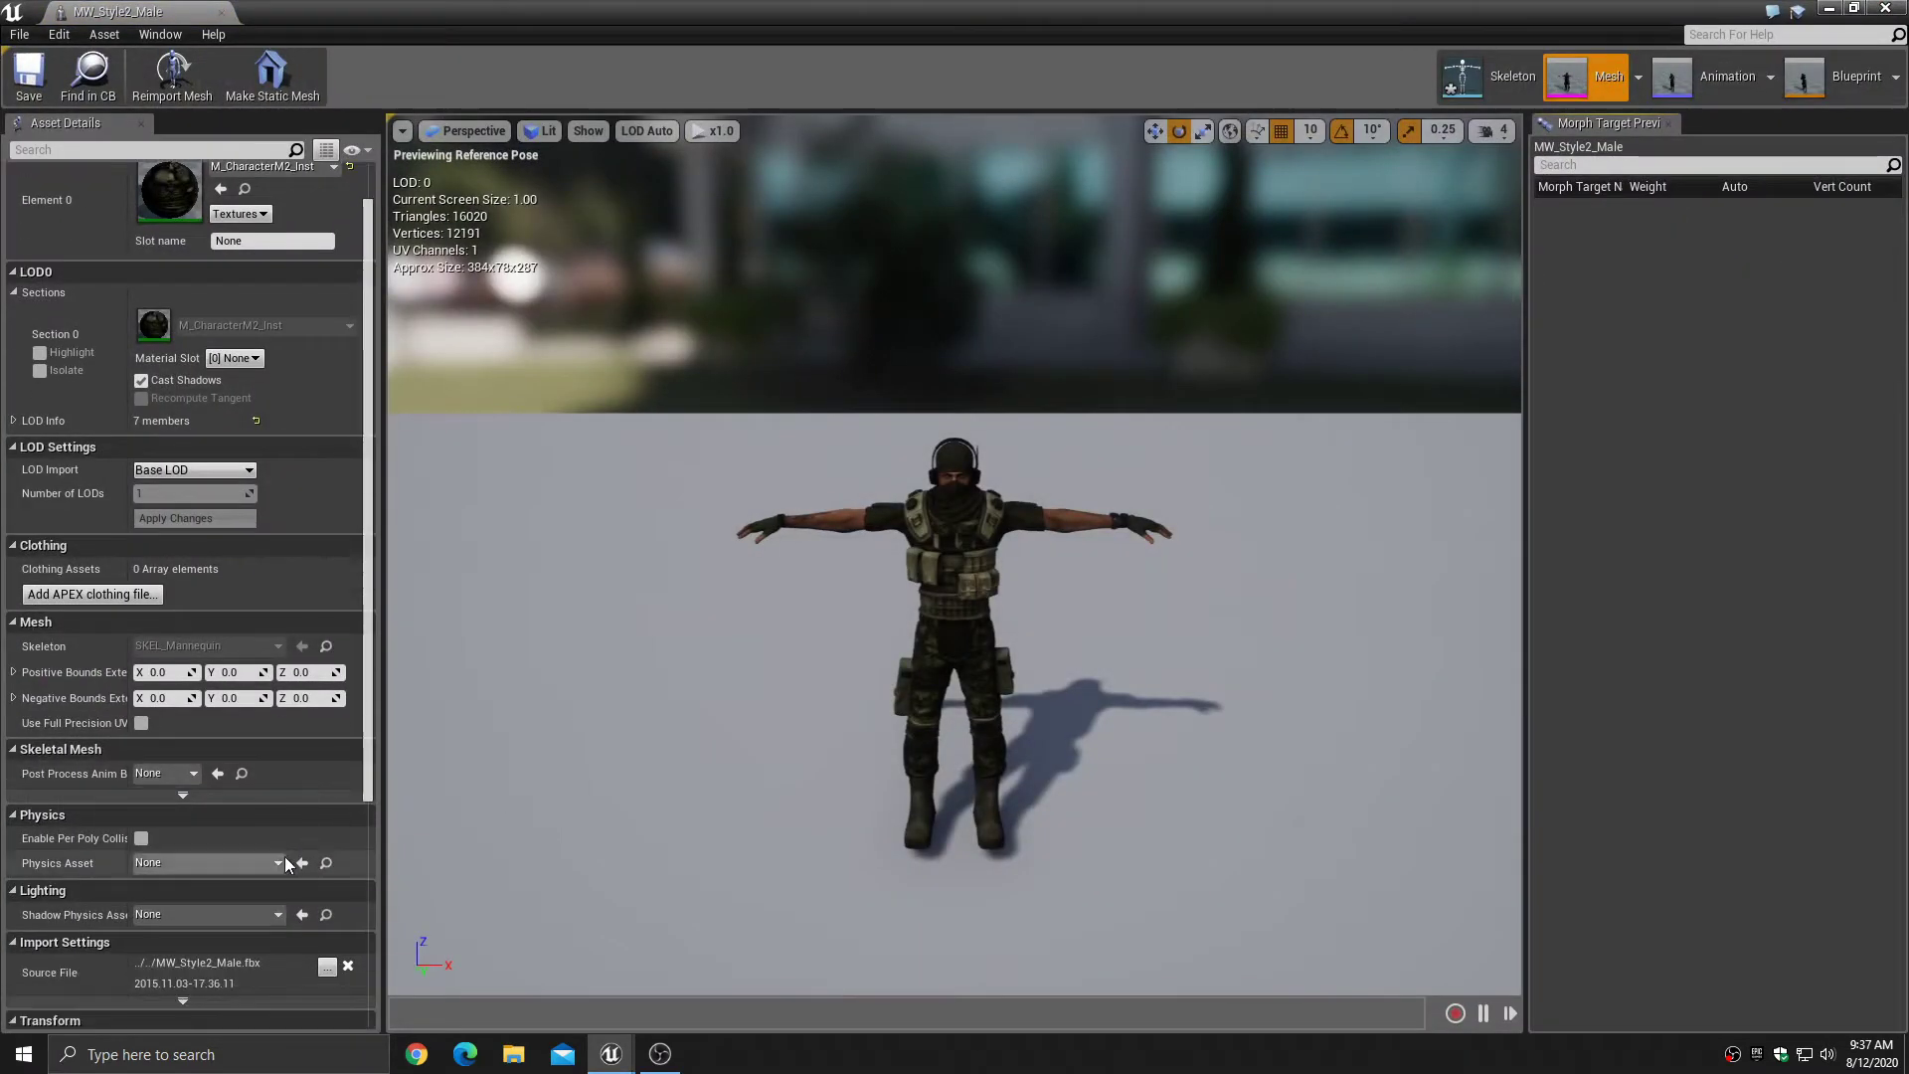
{"action": "left_click", "coordinate": [209, 863]}
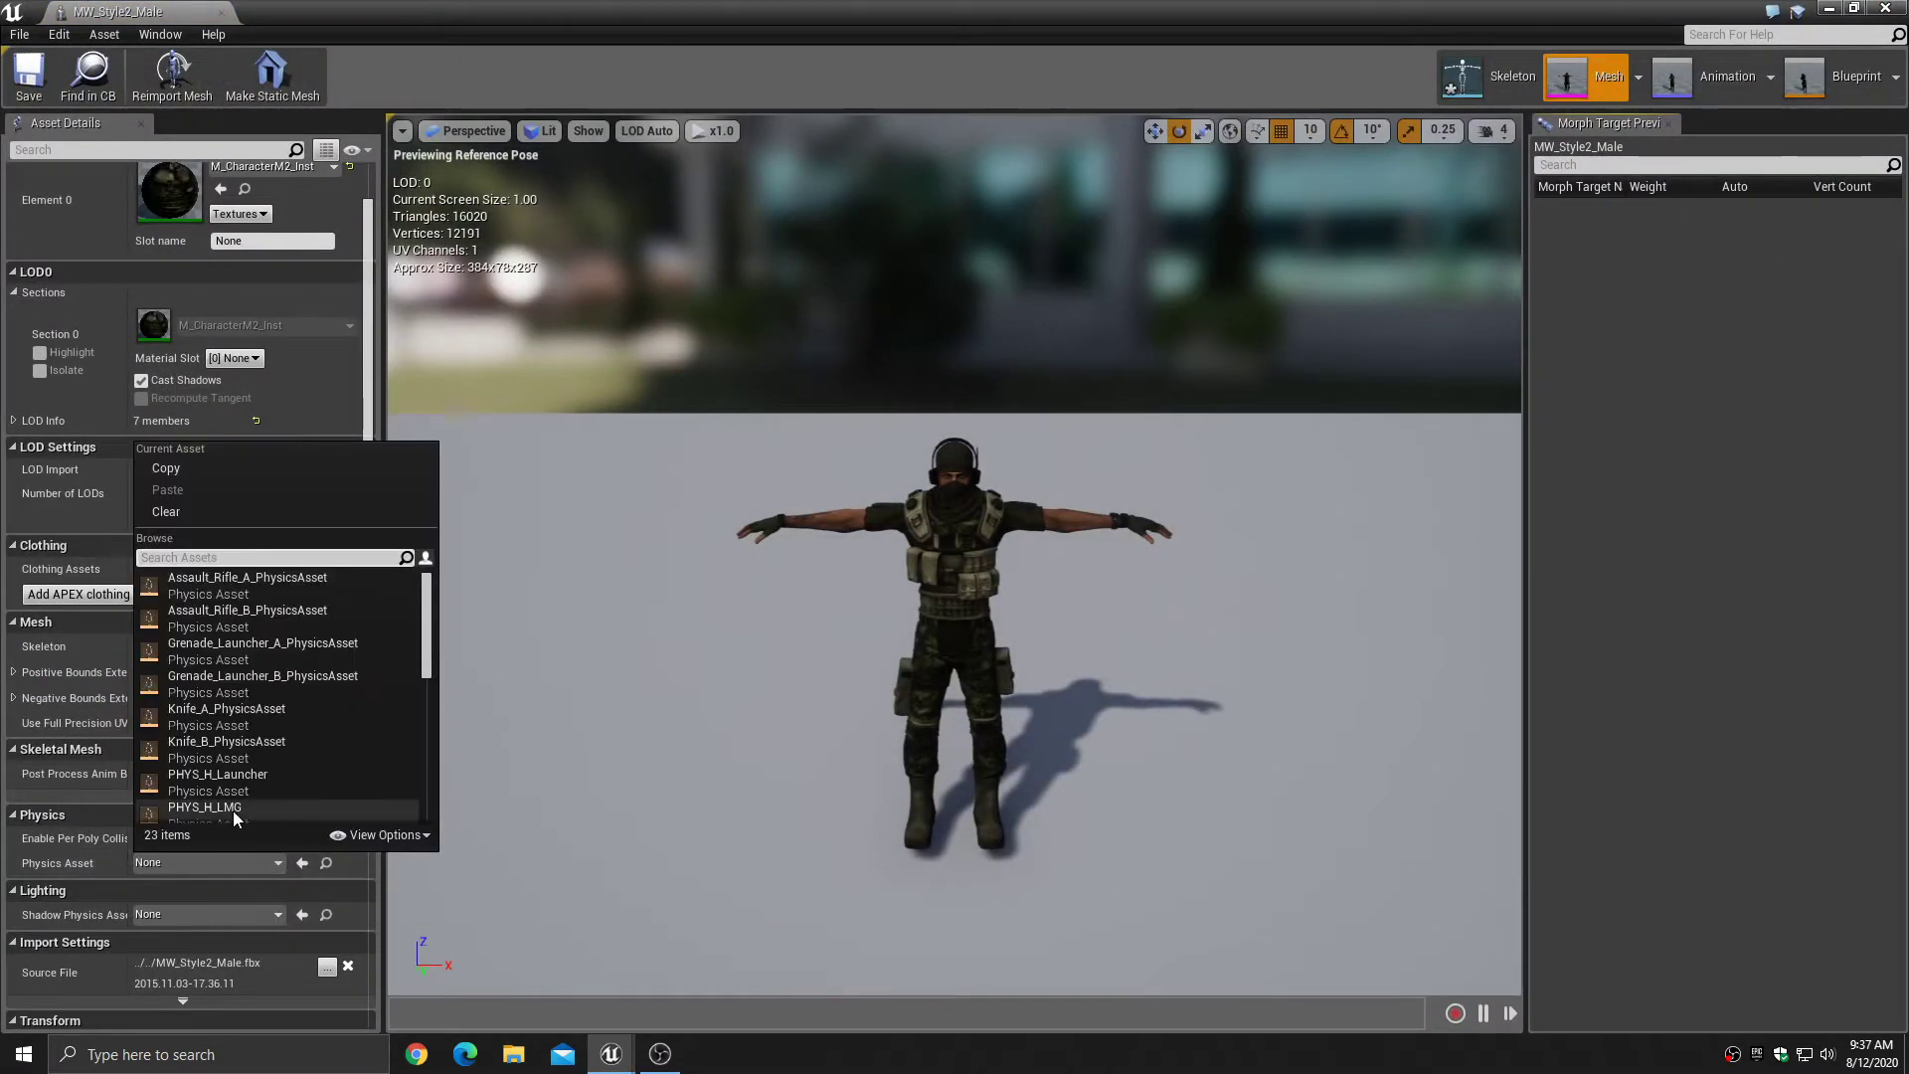
{"action": "scroll", "coordinate": [272, 756], "scroll_direction": "down", "scroll_amount": 3}
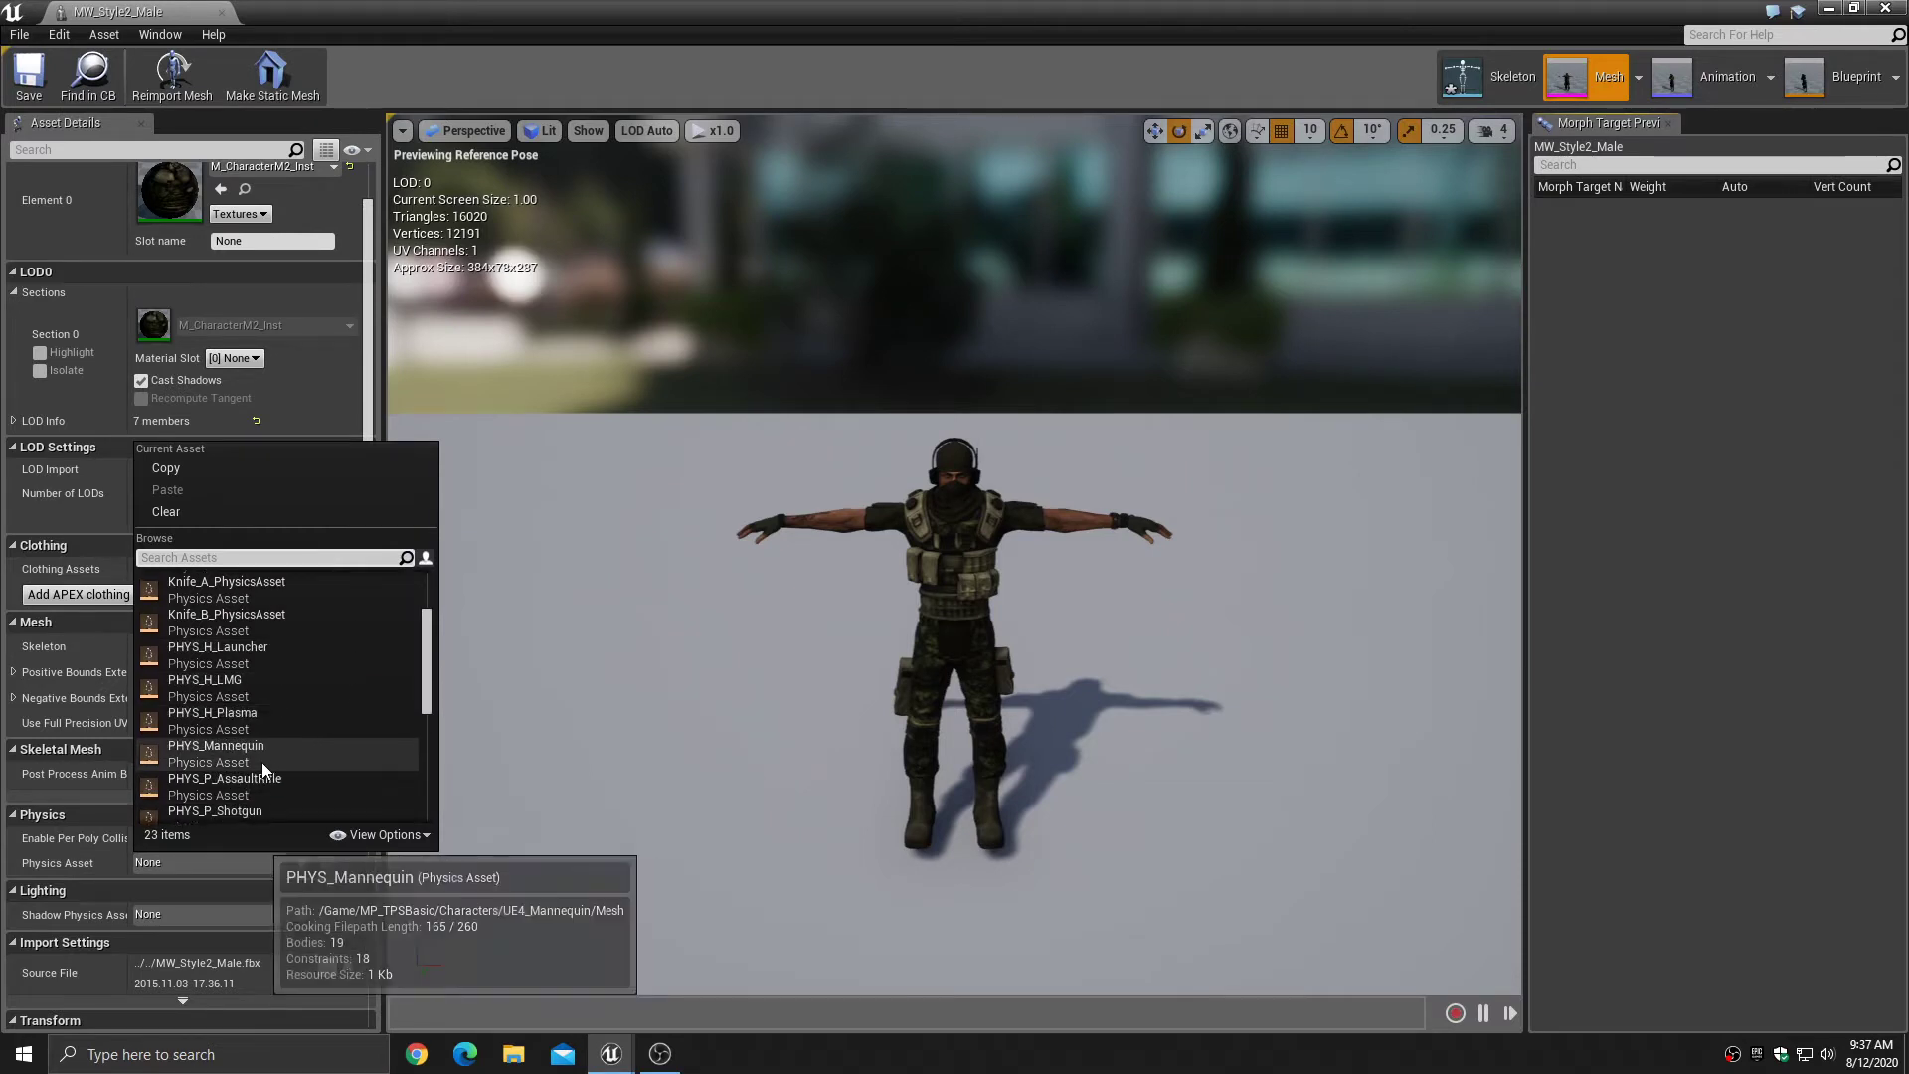
{"action": "left_click", "coordinate": [257, 762]}
{"action": "left_click", "coordinate": [29, 75]}
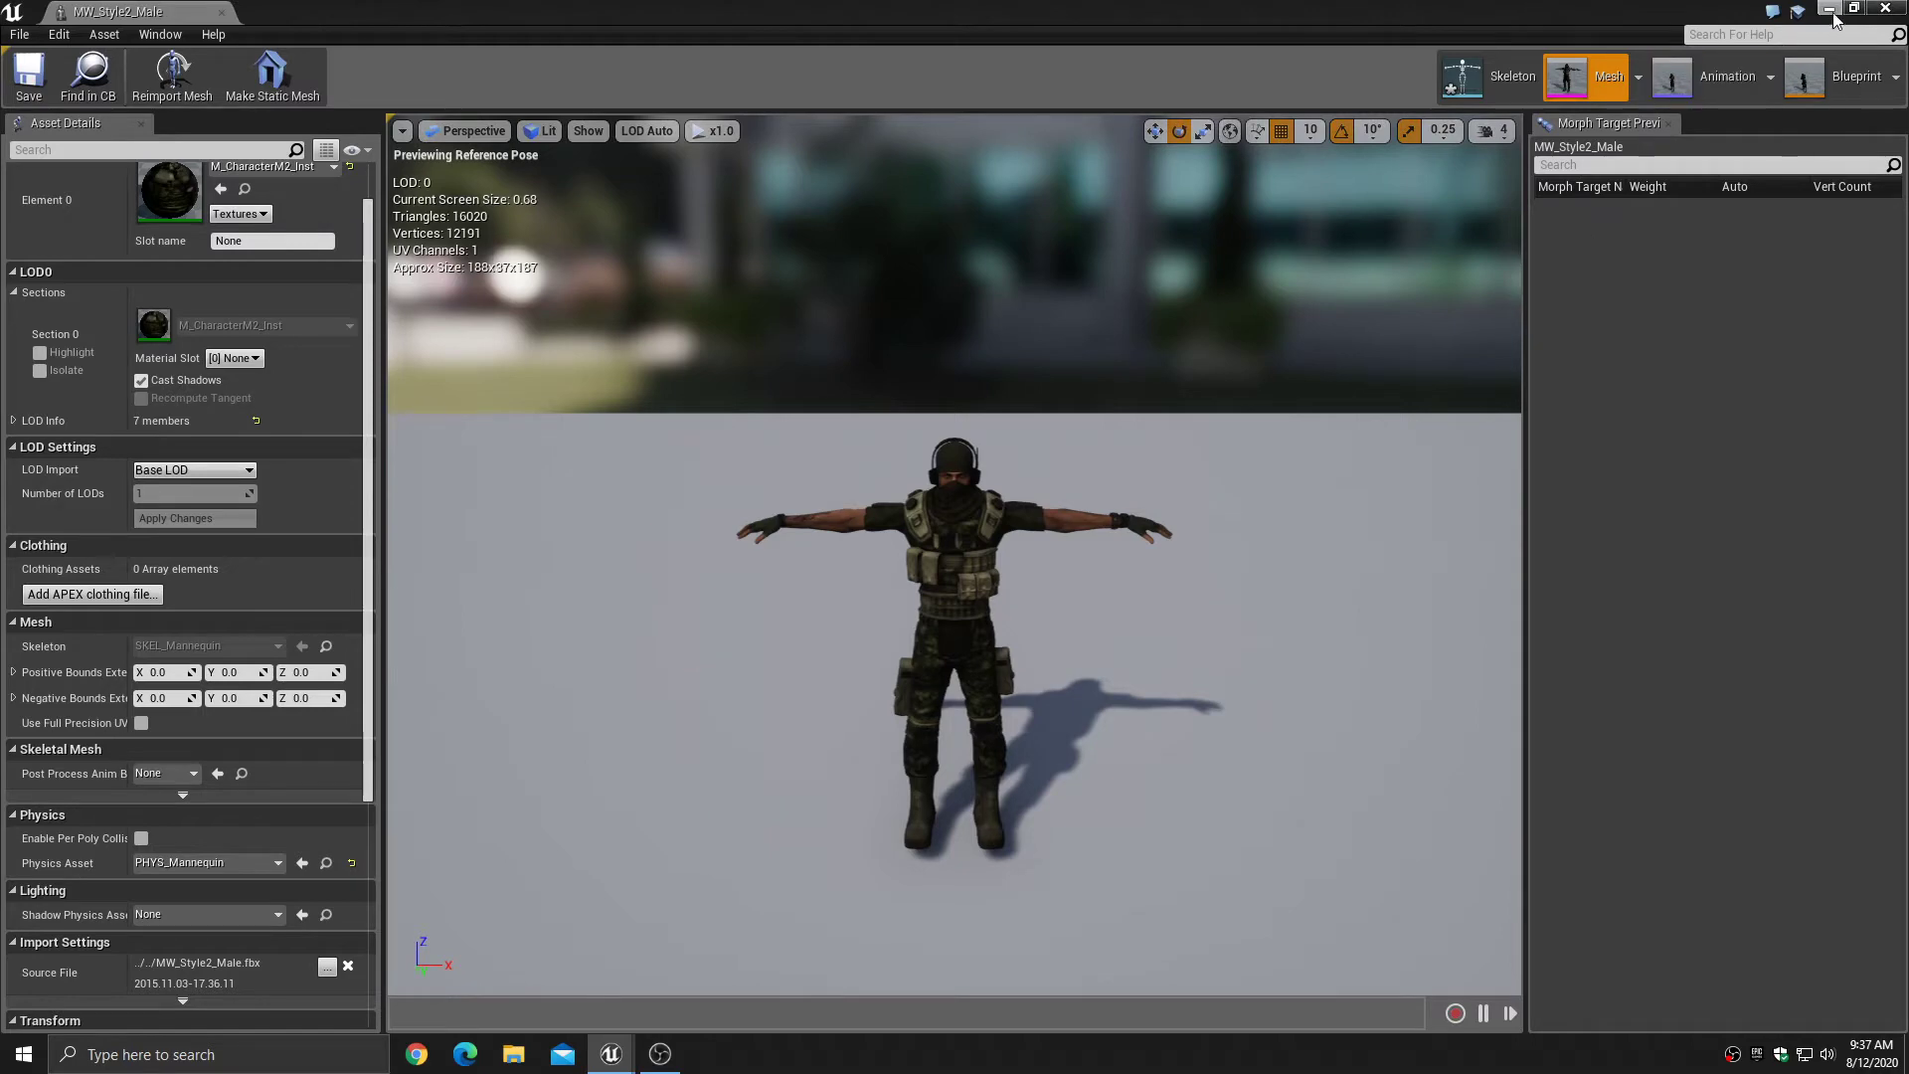
{"action": "left_click", "coordinate": [1893, 9]}
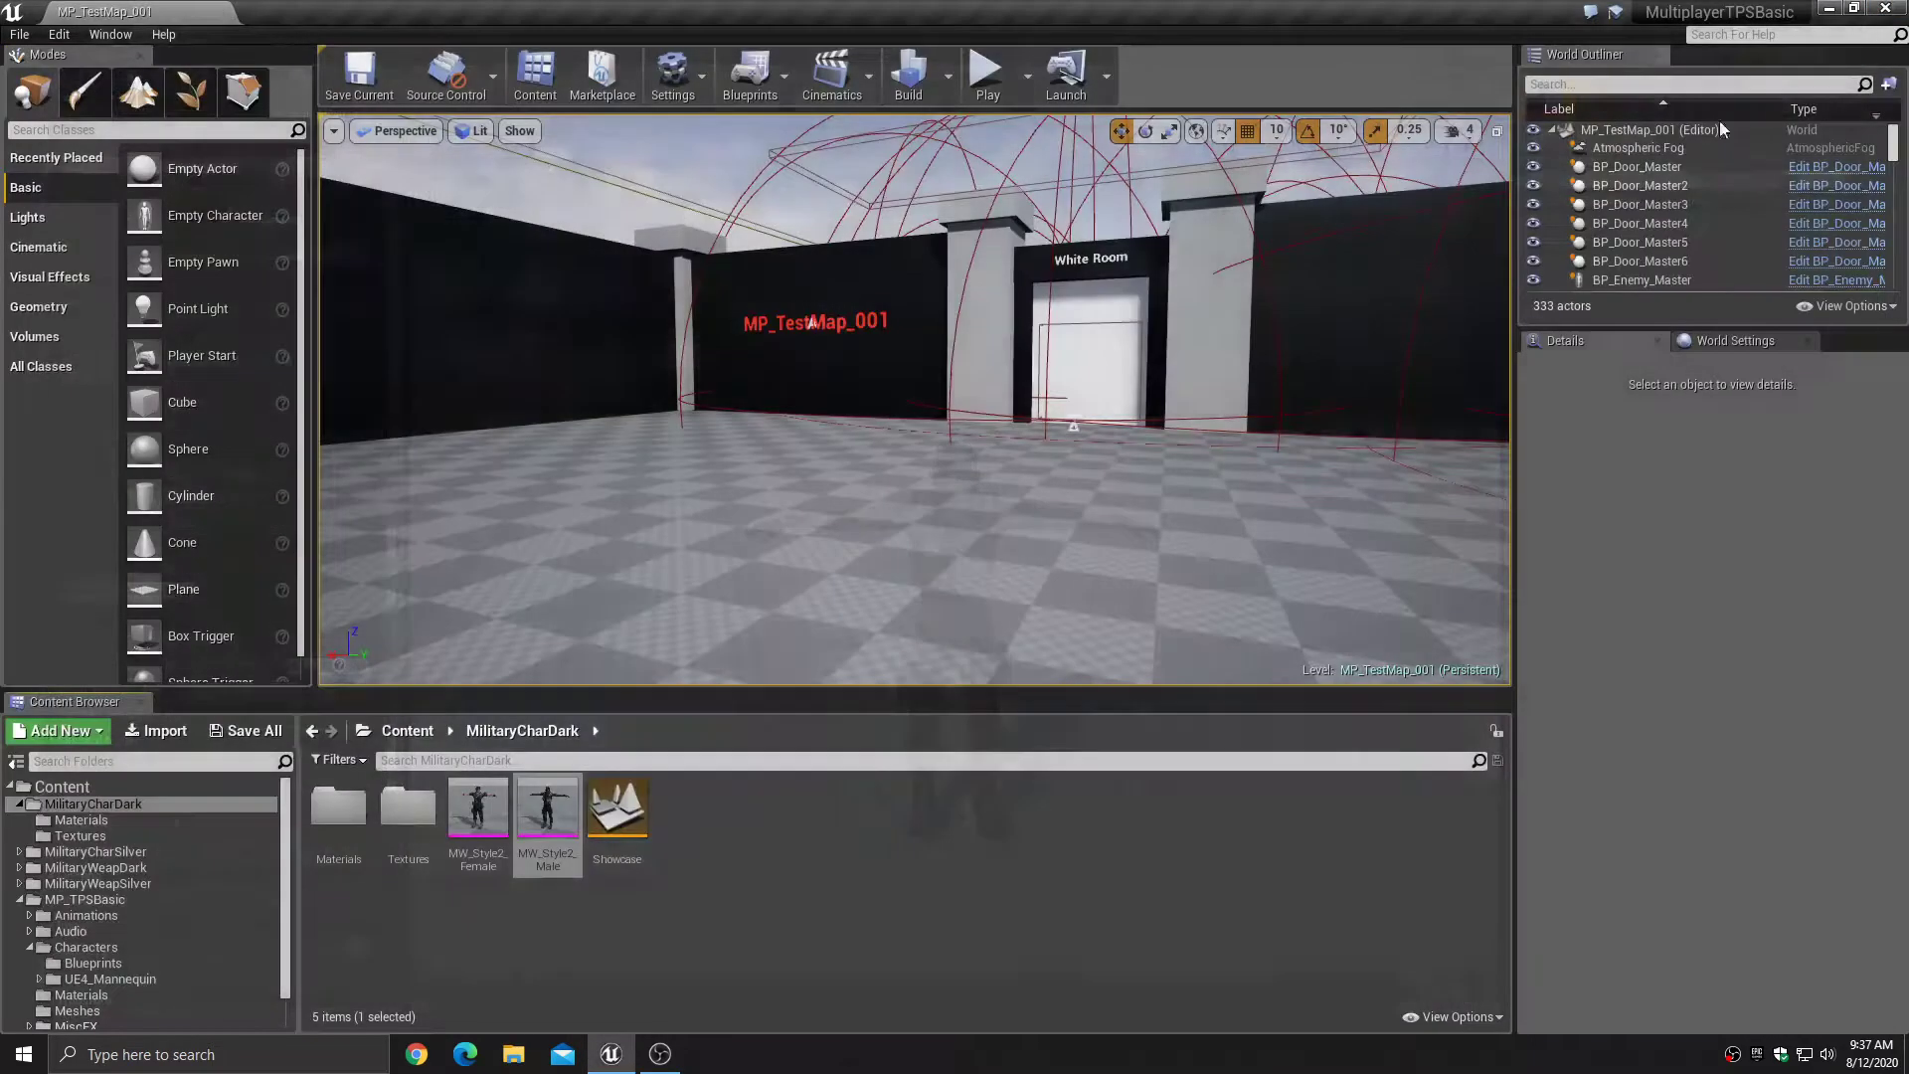
- Save all modified assets and fix up the redirectors in the whole Content folder
{"action": "left_click", "coordinate": [276, 735]}
{"action": "left_click", "coordinate": [1129, 707]}
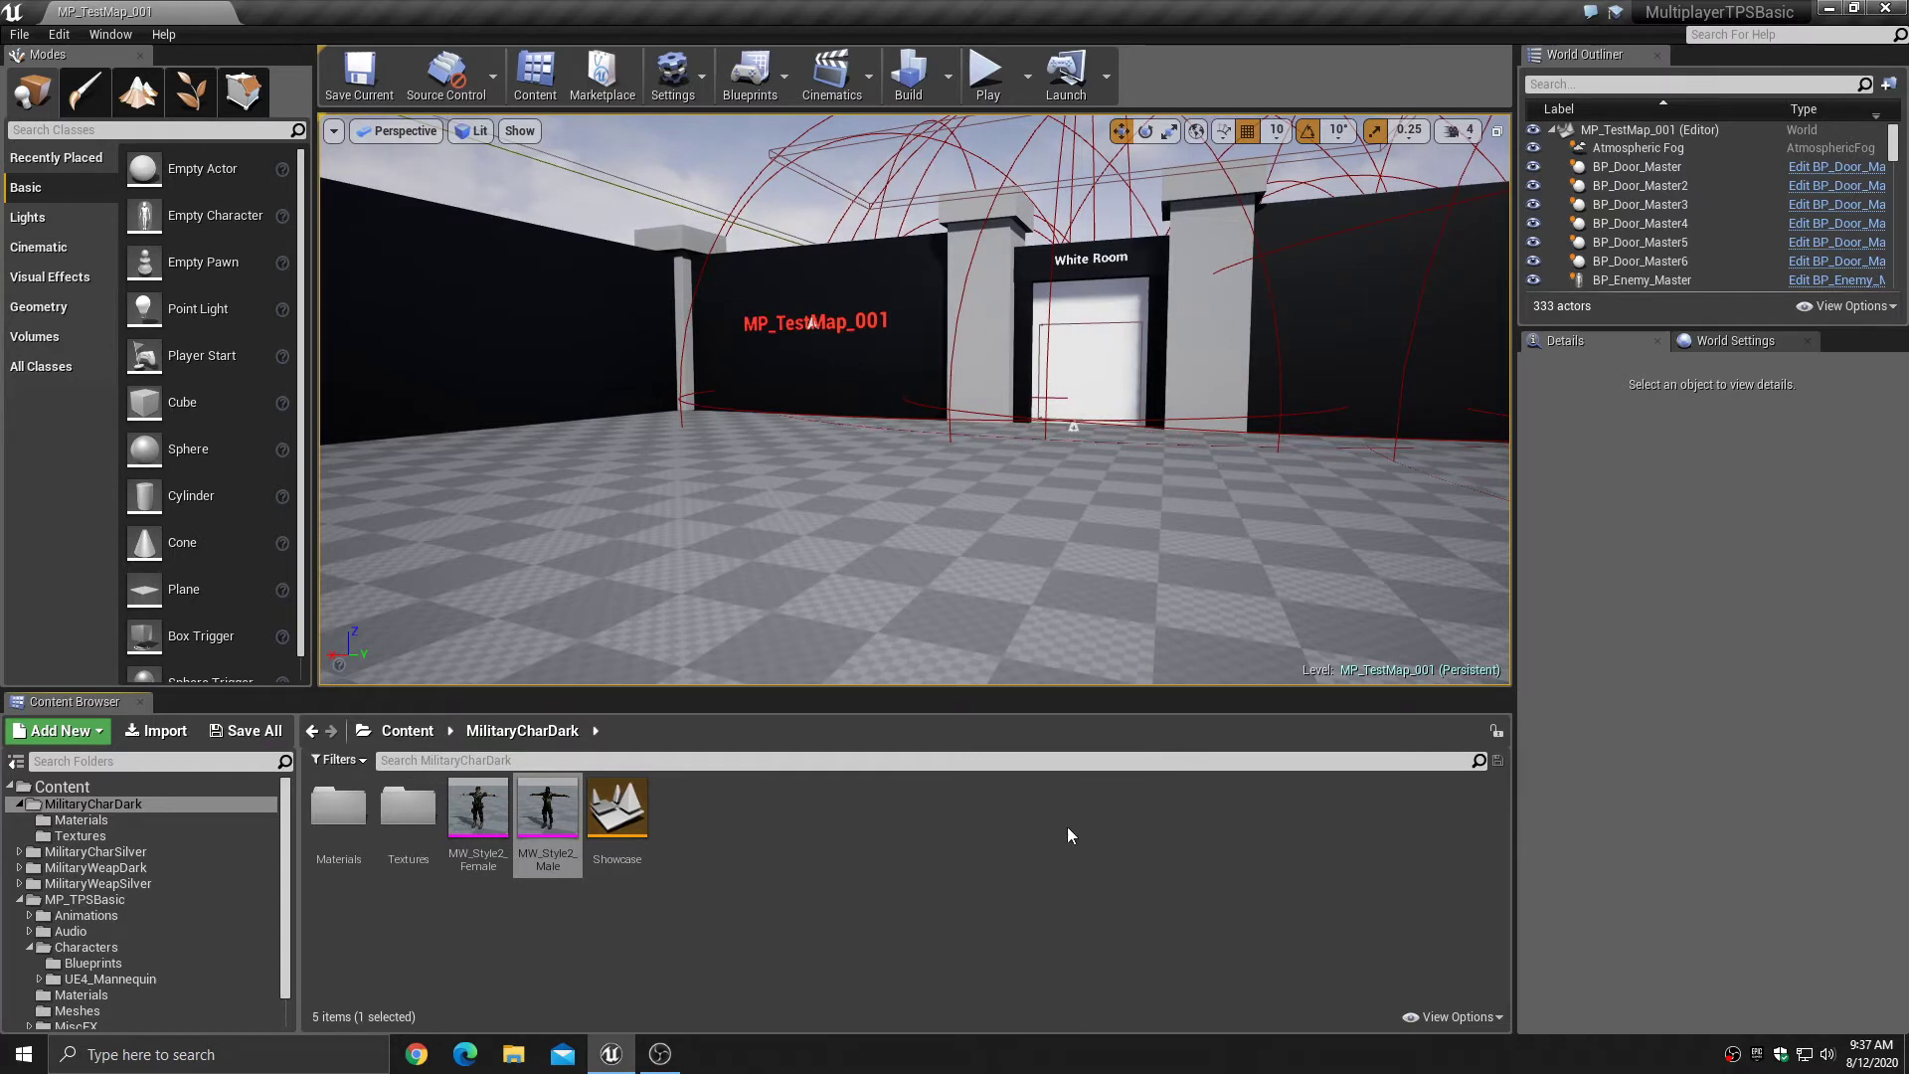
{"action": "double_click", "coordinate": [48, 807]}
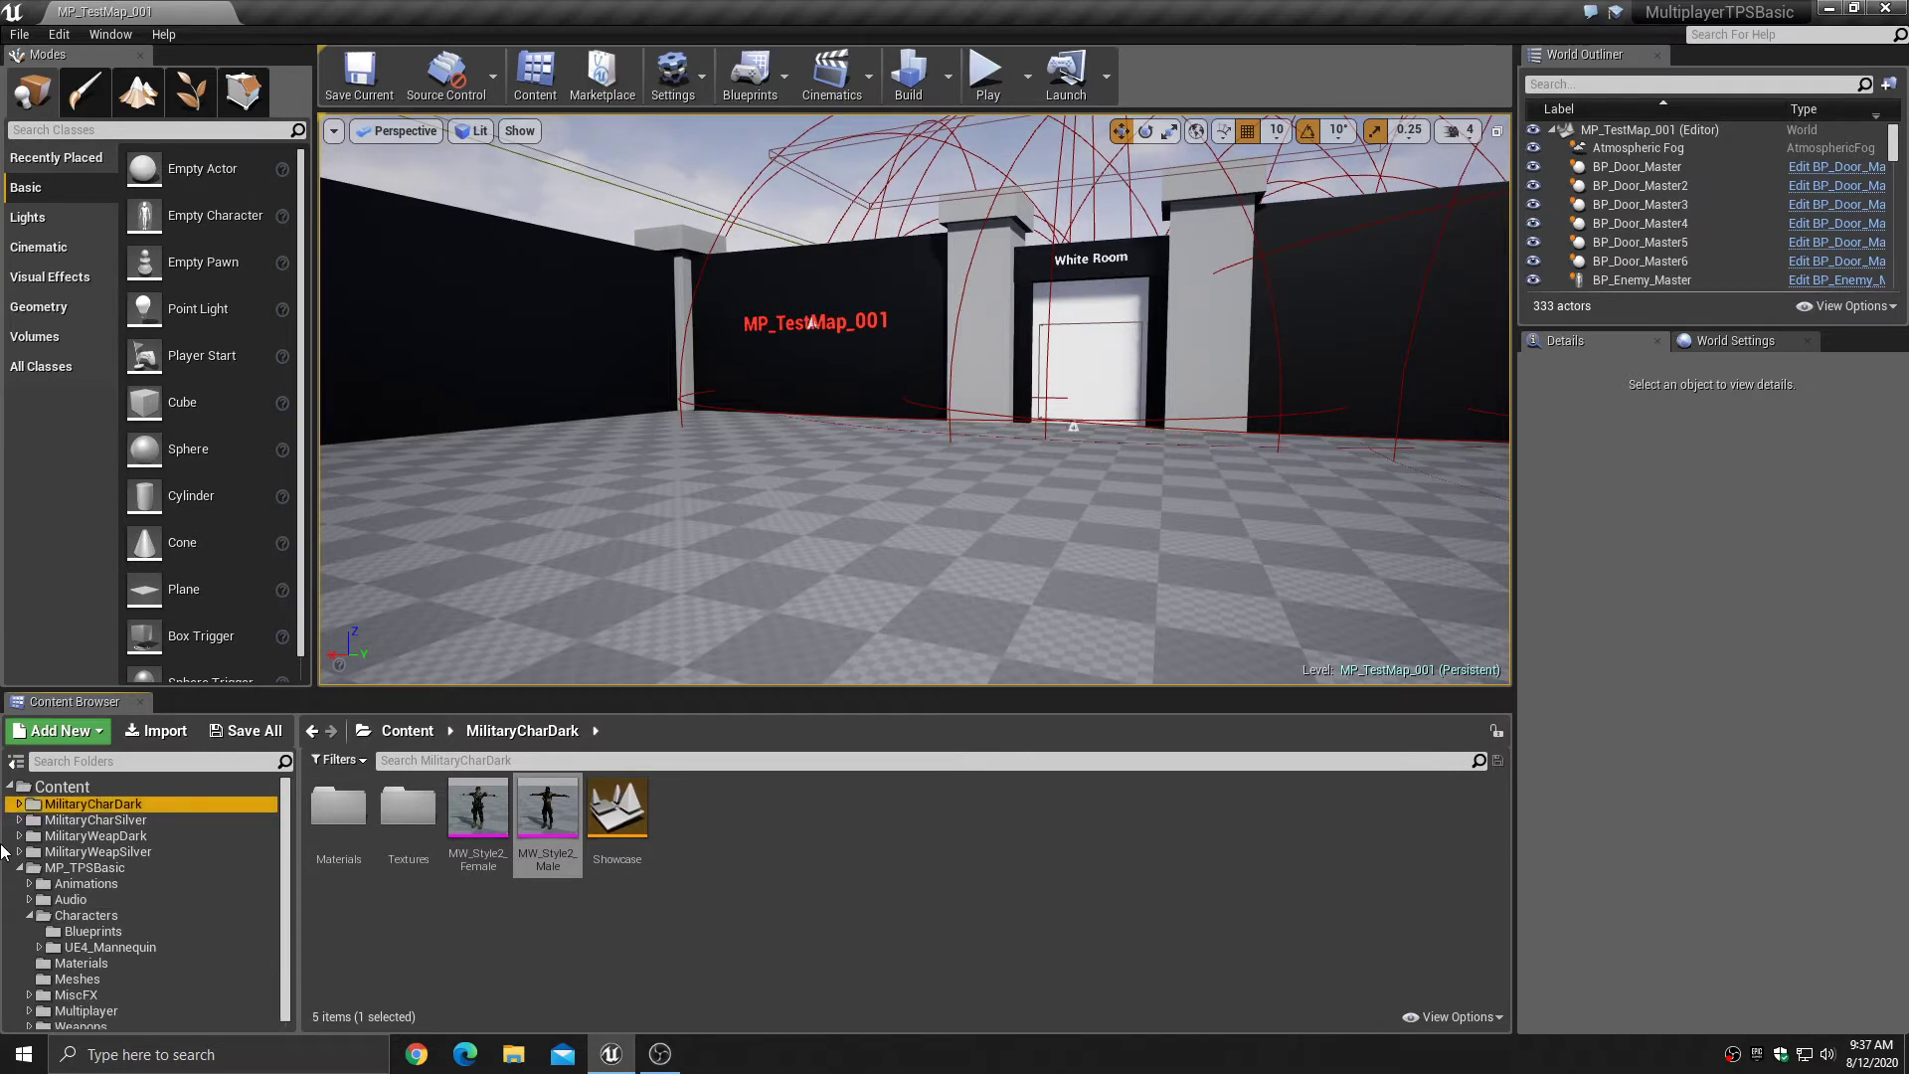
{"action": "right_click", "coordinate": [55, 787]}
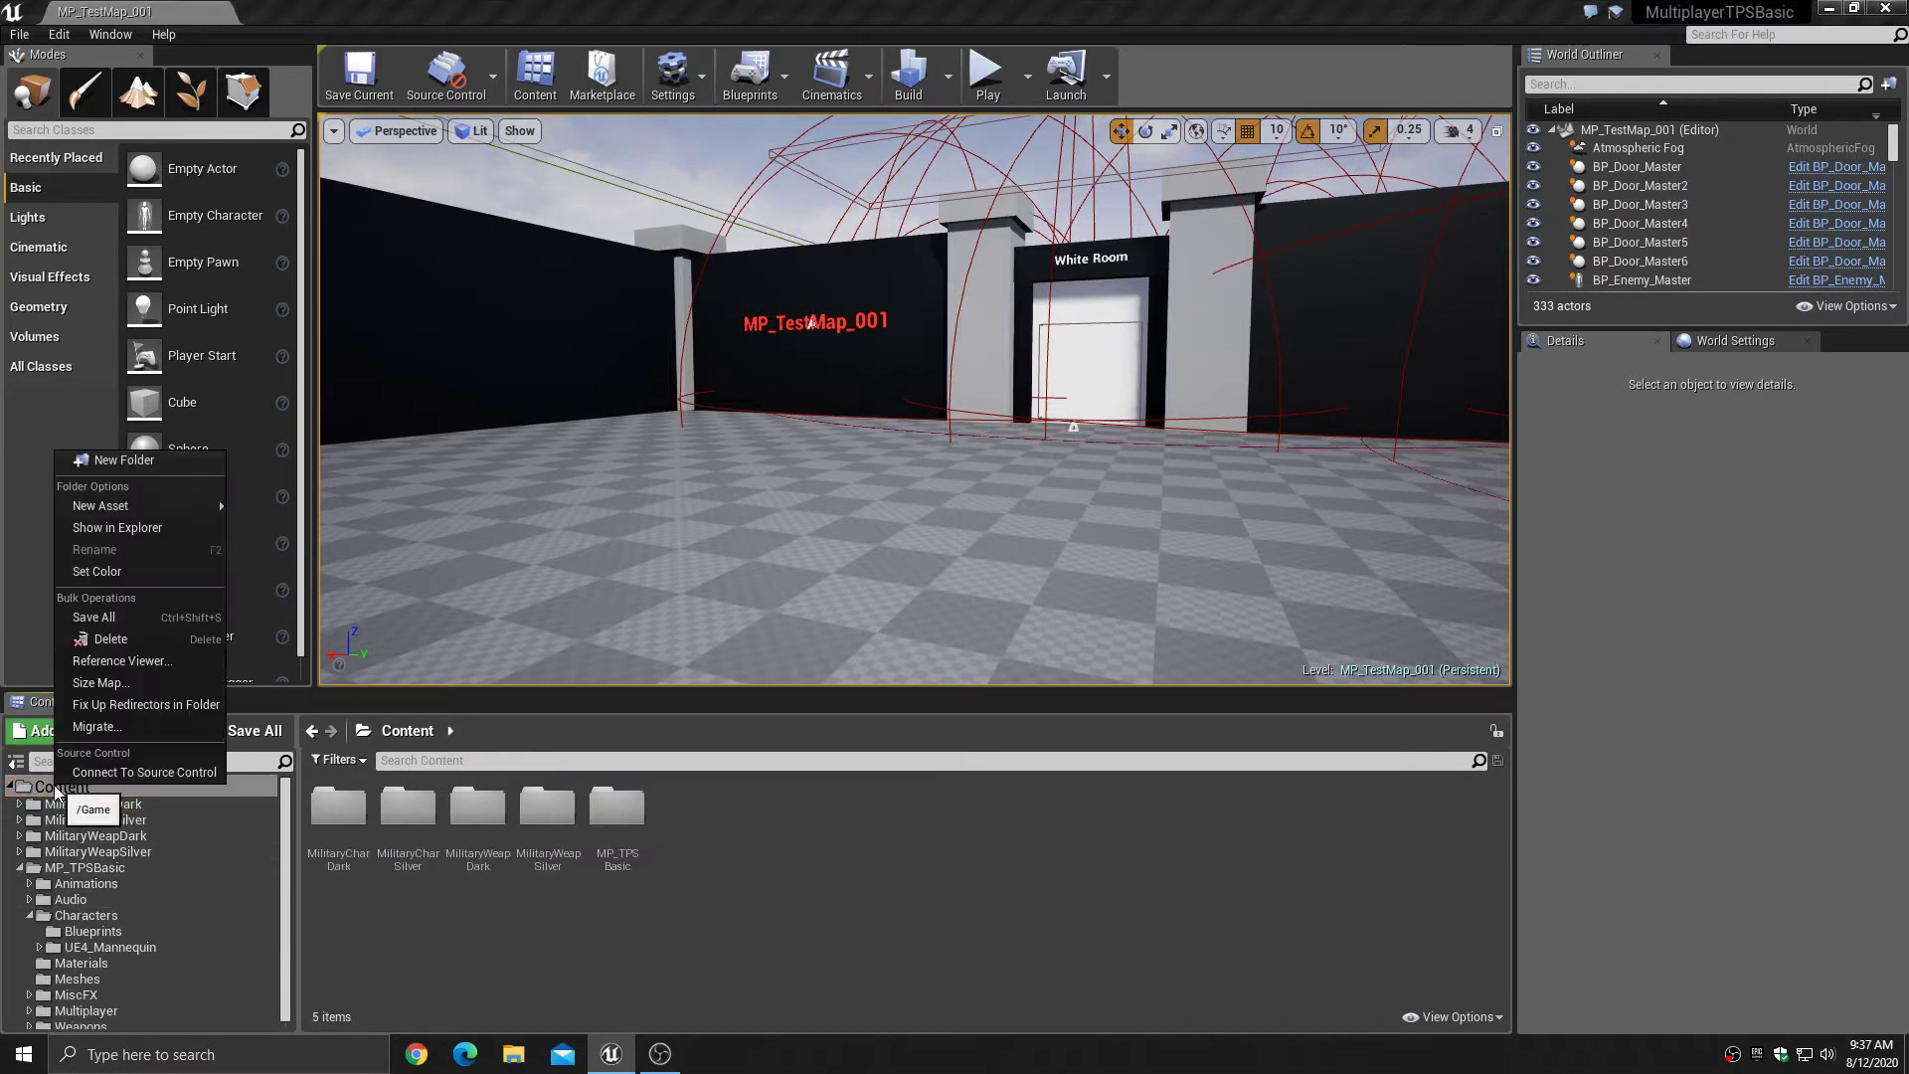
{"action": "left_click", "coordinate": [142, 704]}
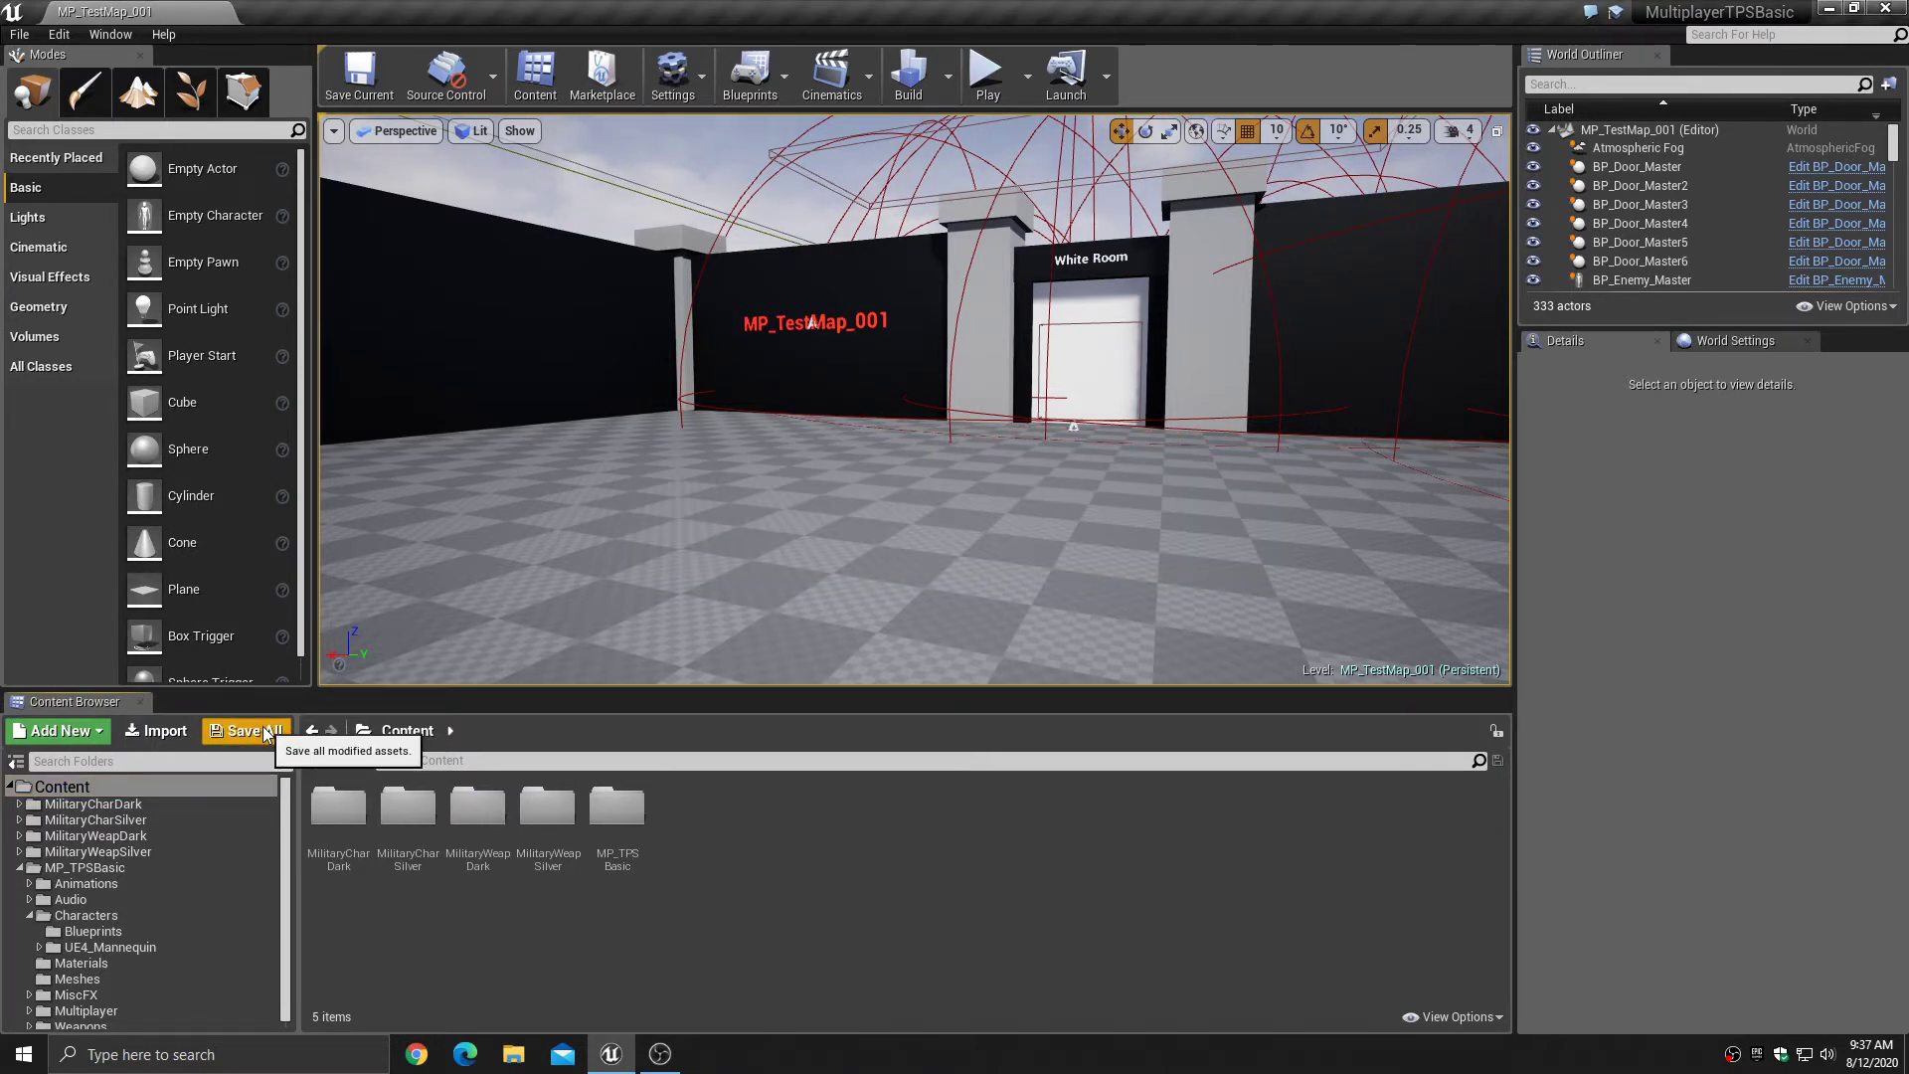
- Open BP_Enemy_Master from the Characters Blueprints folder and show the enemy character in its 3D view
{"action": "left_click", "coordinate": [106, 933]}
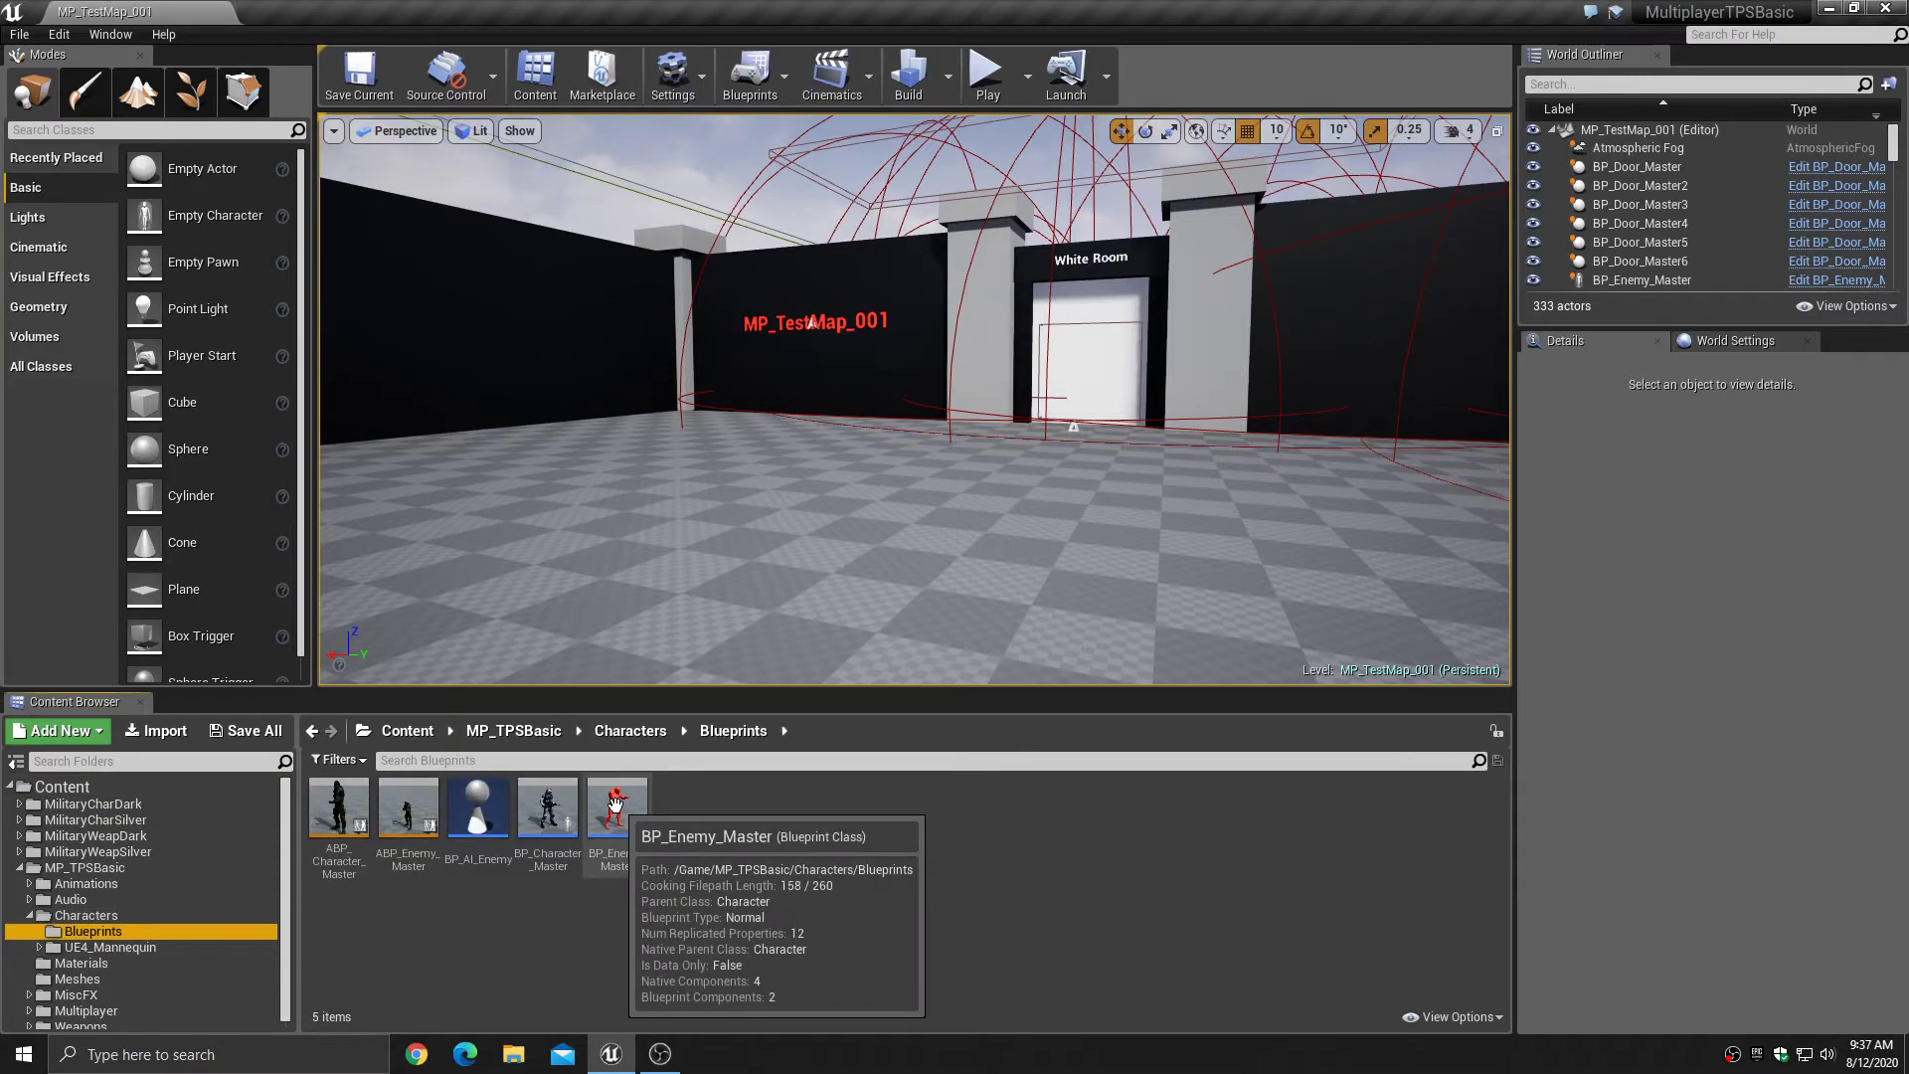
{"action": "double_click", "coordinate": [619, 827]}
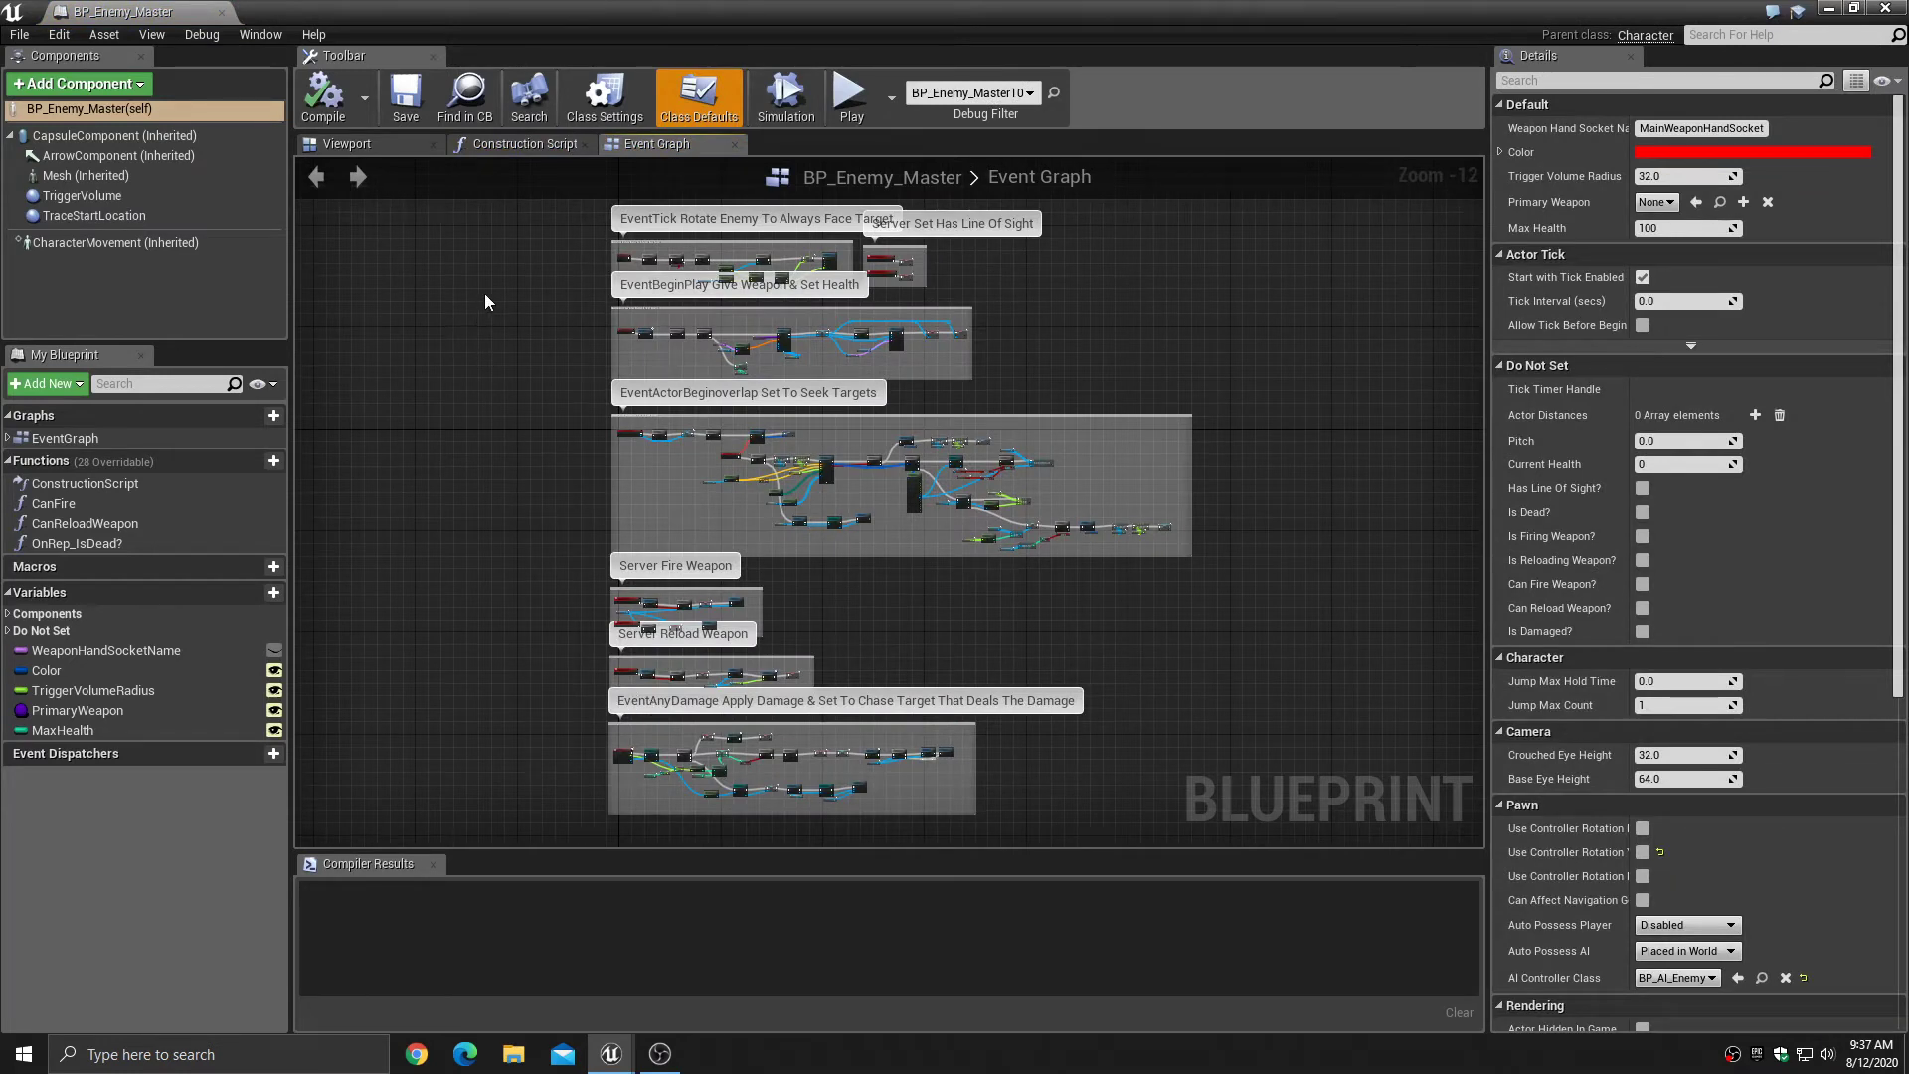
{"action": "left_click", "coordinate": [335, 146]}
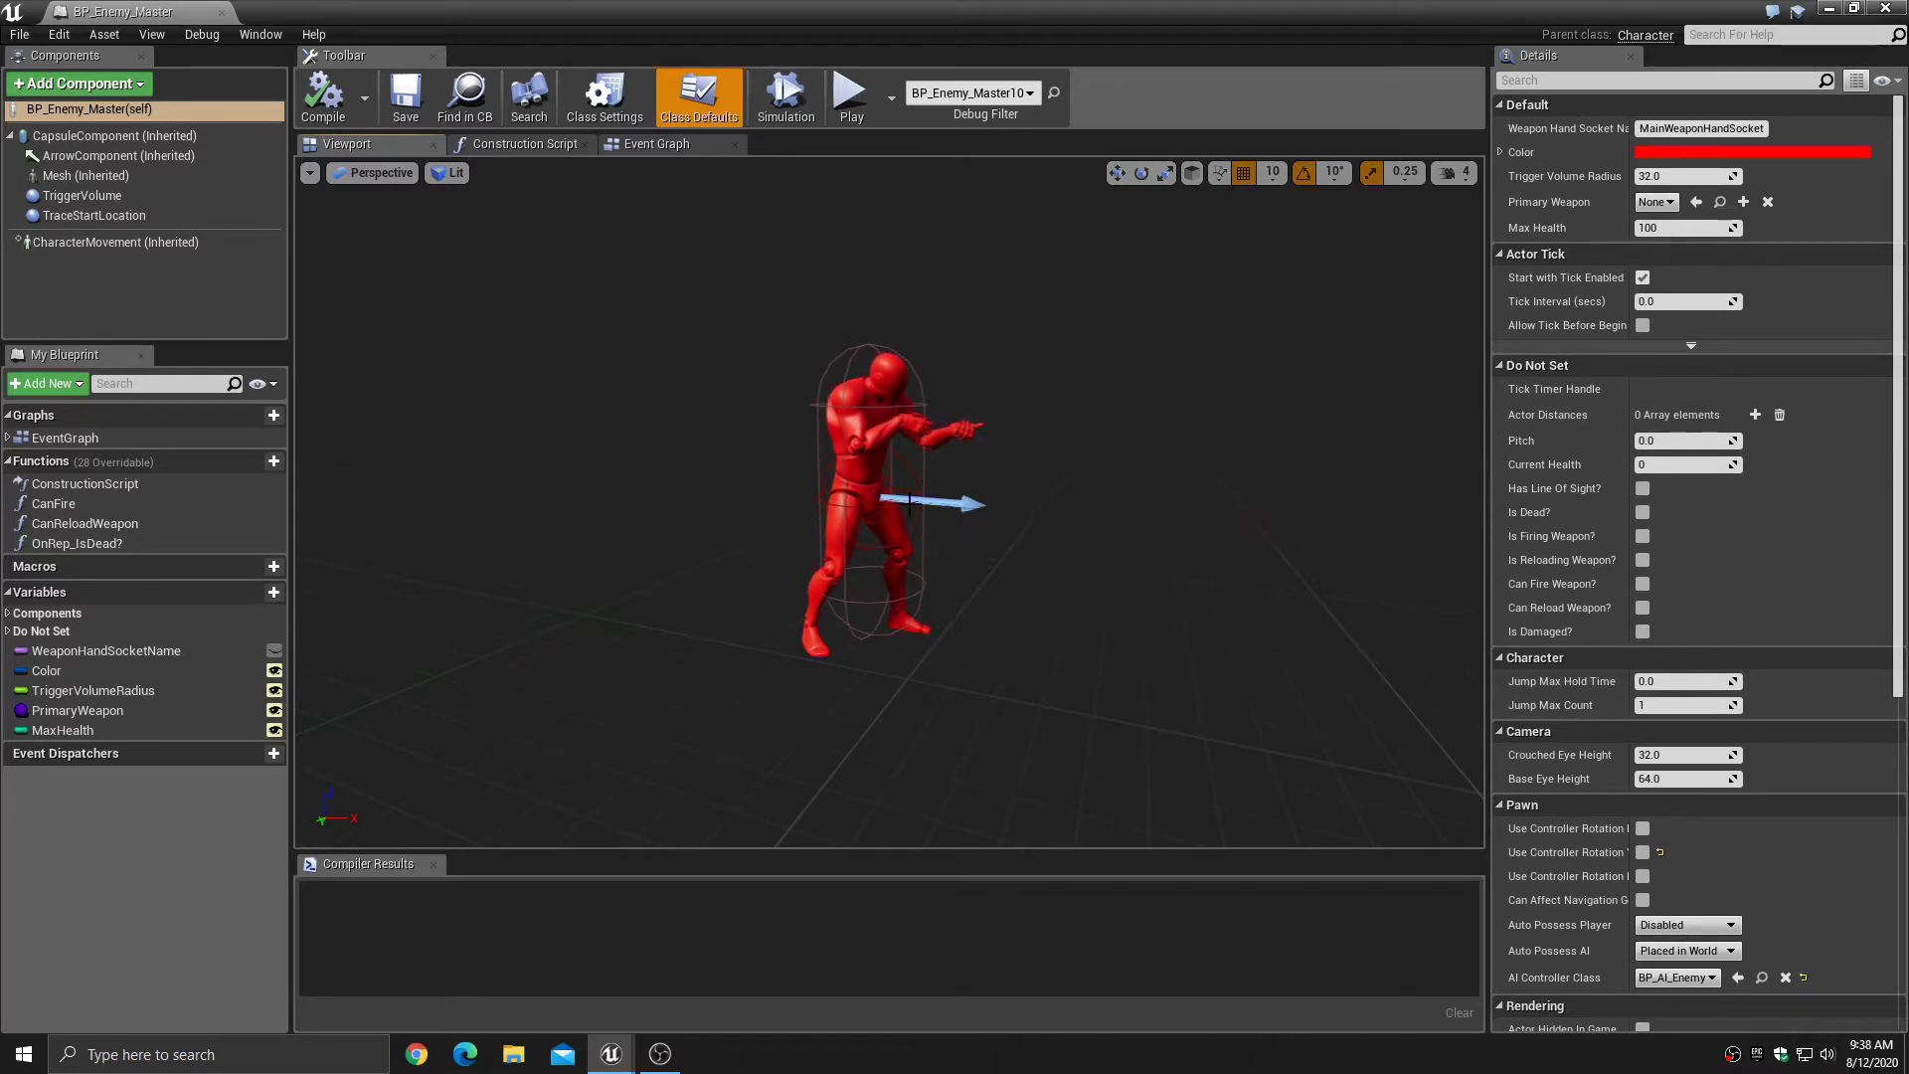
- In BP_Enemy_Master's Construction Script, wire the entry node directly to Set Sphere Radius, detached from the material color nodes
{"action": "left_click", "coordinate": [517, 145]}
{"action": "right_click_drag", "start_coordinate": [630, 529], "coordinate": [1059, 550]}
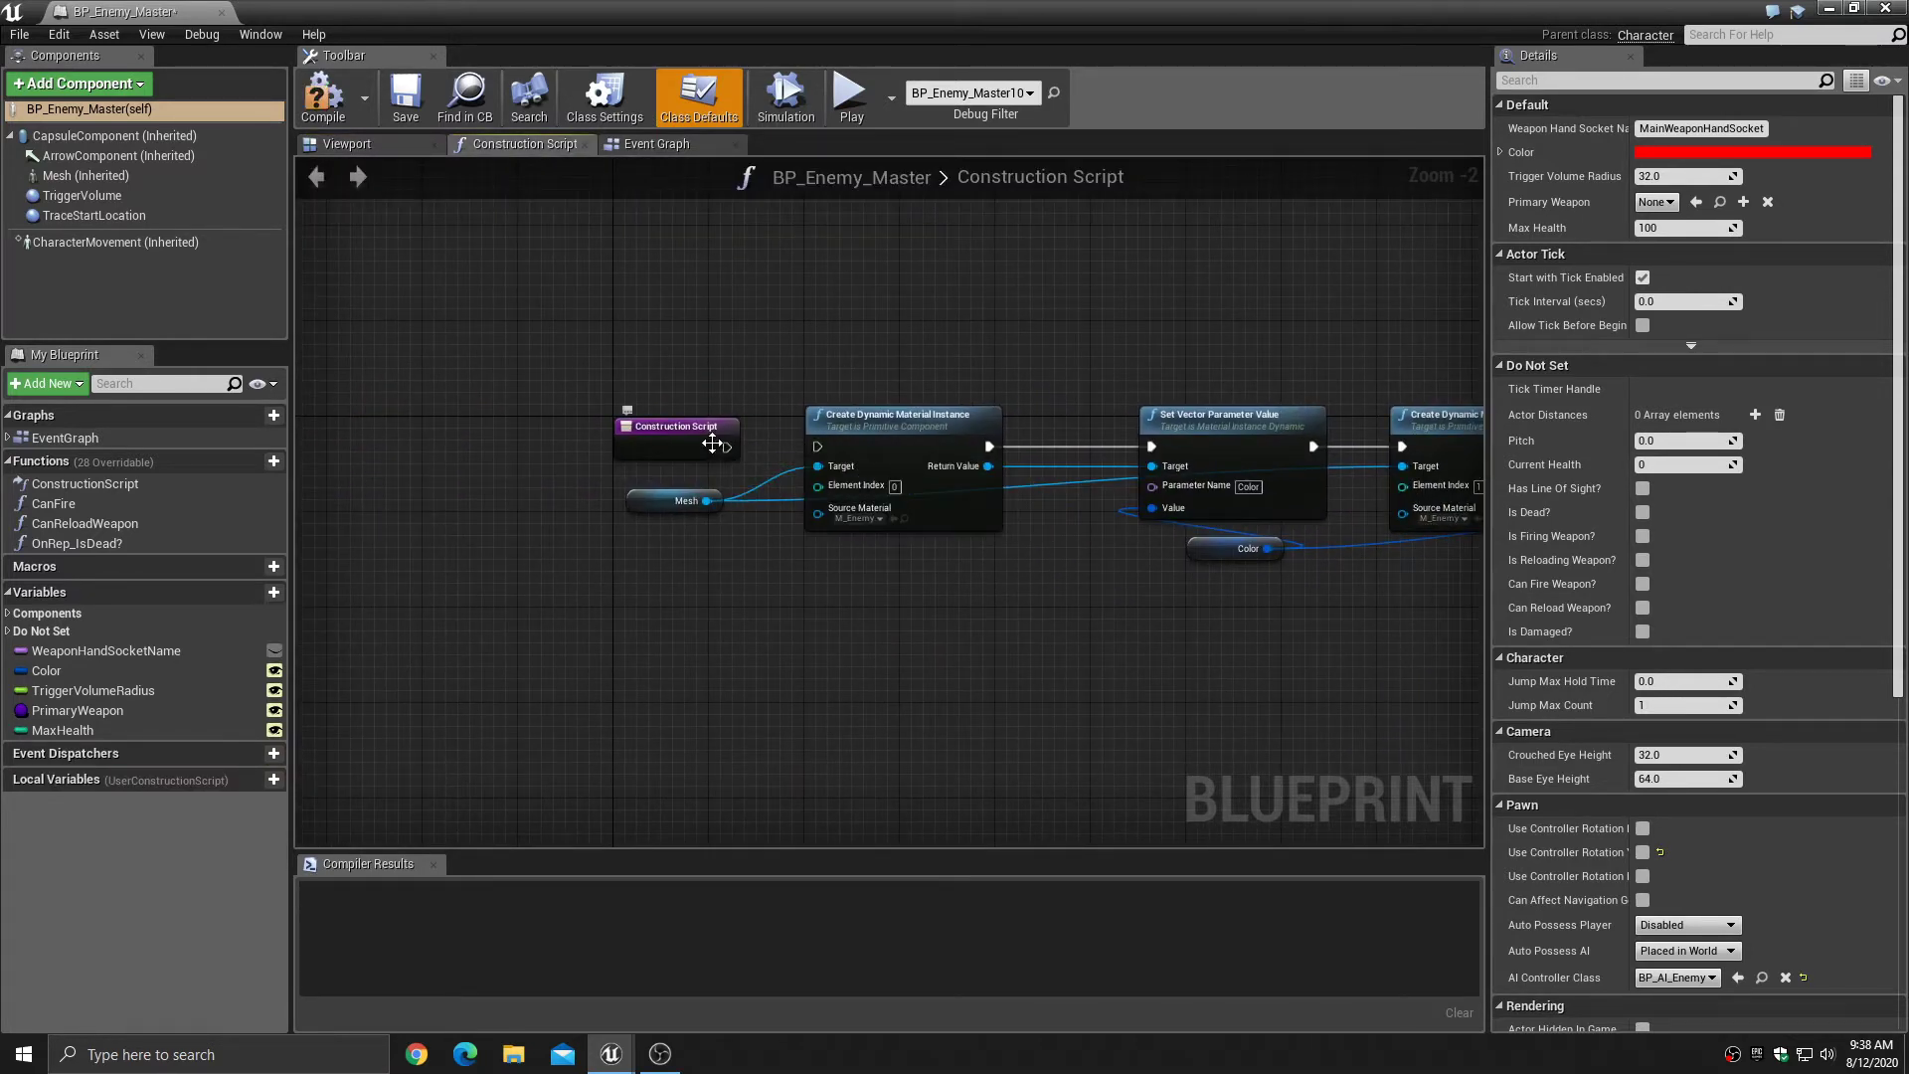
{"action": "left_click_drag", "start_coordinate": [712, 443], "coordinate": [1005, 448]}
{"action": "left_click", "coordinate": [893, 446], "text": "alt"}
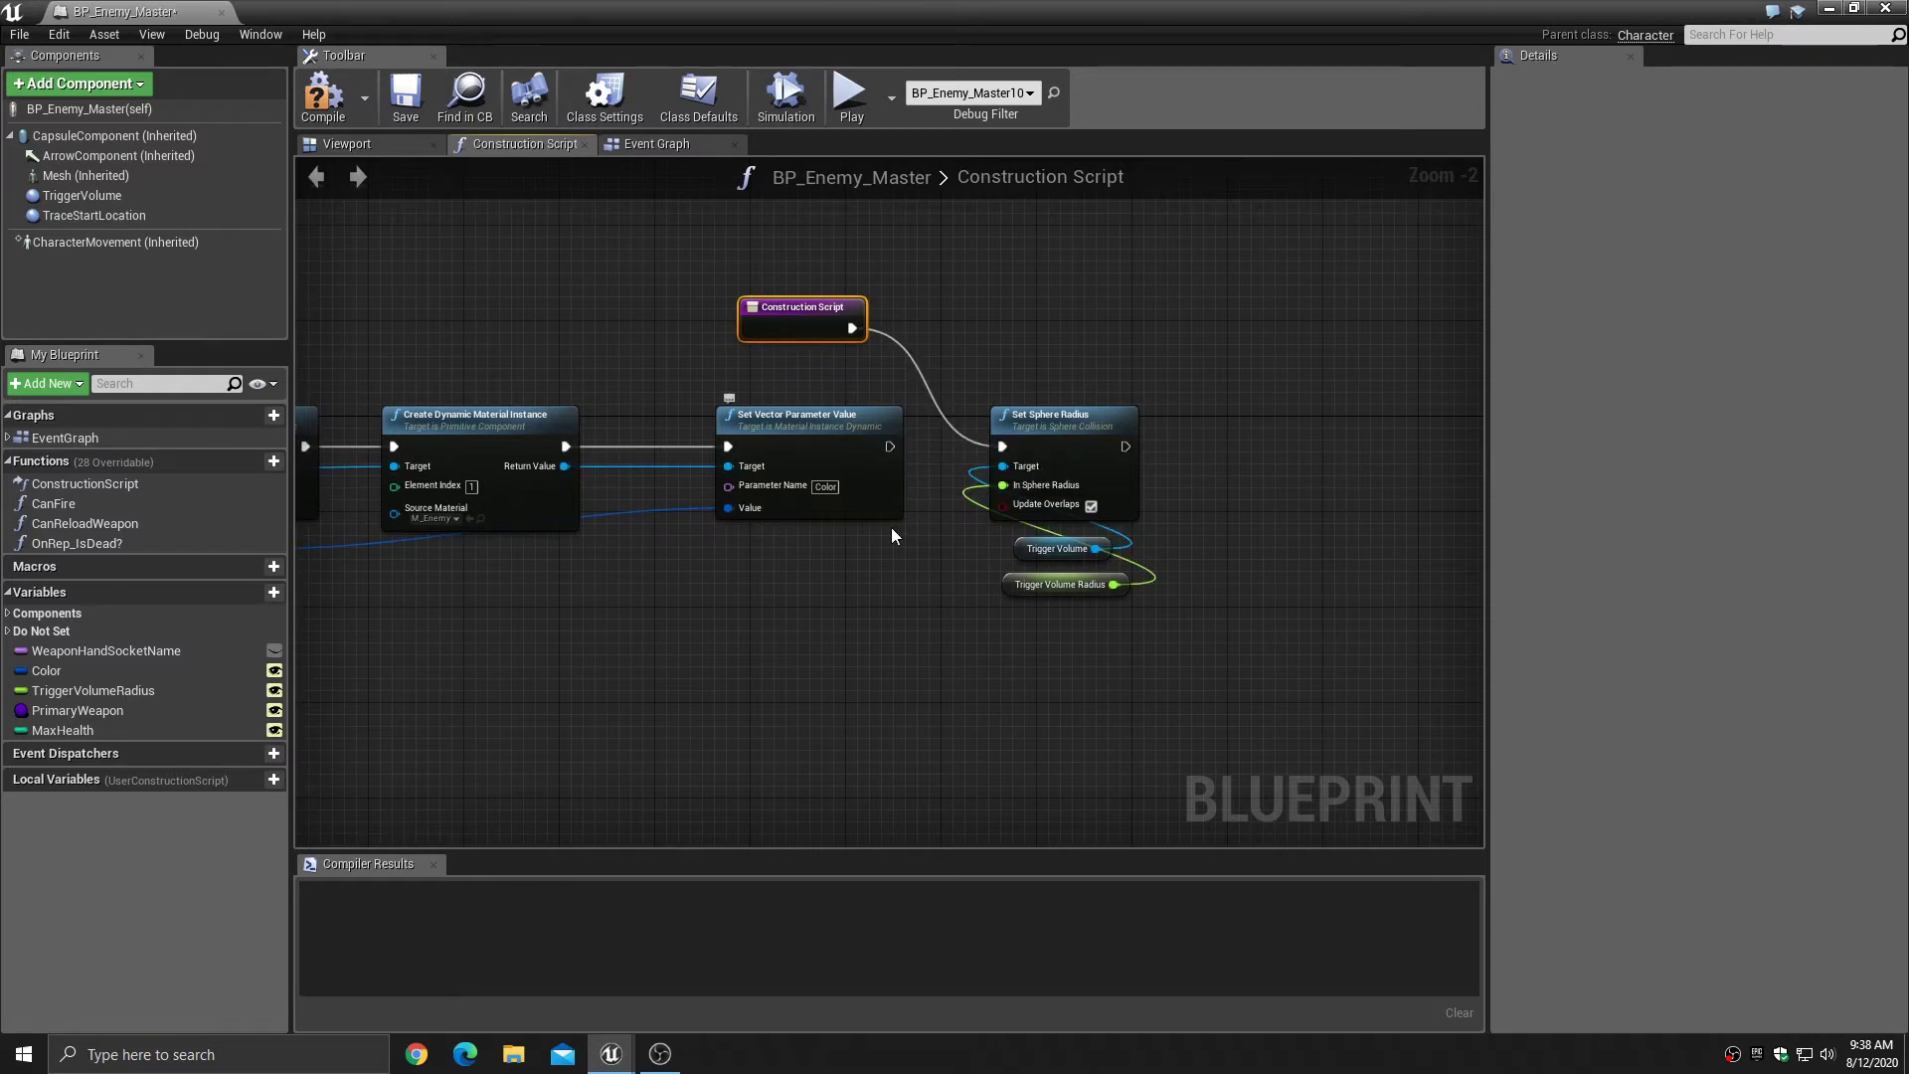
- Delete the unused dynamic material, Set Vector Parameter Value, Mesh and Color nodes from the Construction Script, then compile and save BP_Enemy_Master
{"action": "scroll", "coordinate": [885, 547], "scroll_direction": "down", "scroll_amount": 3}
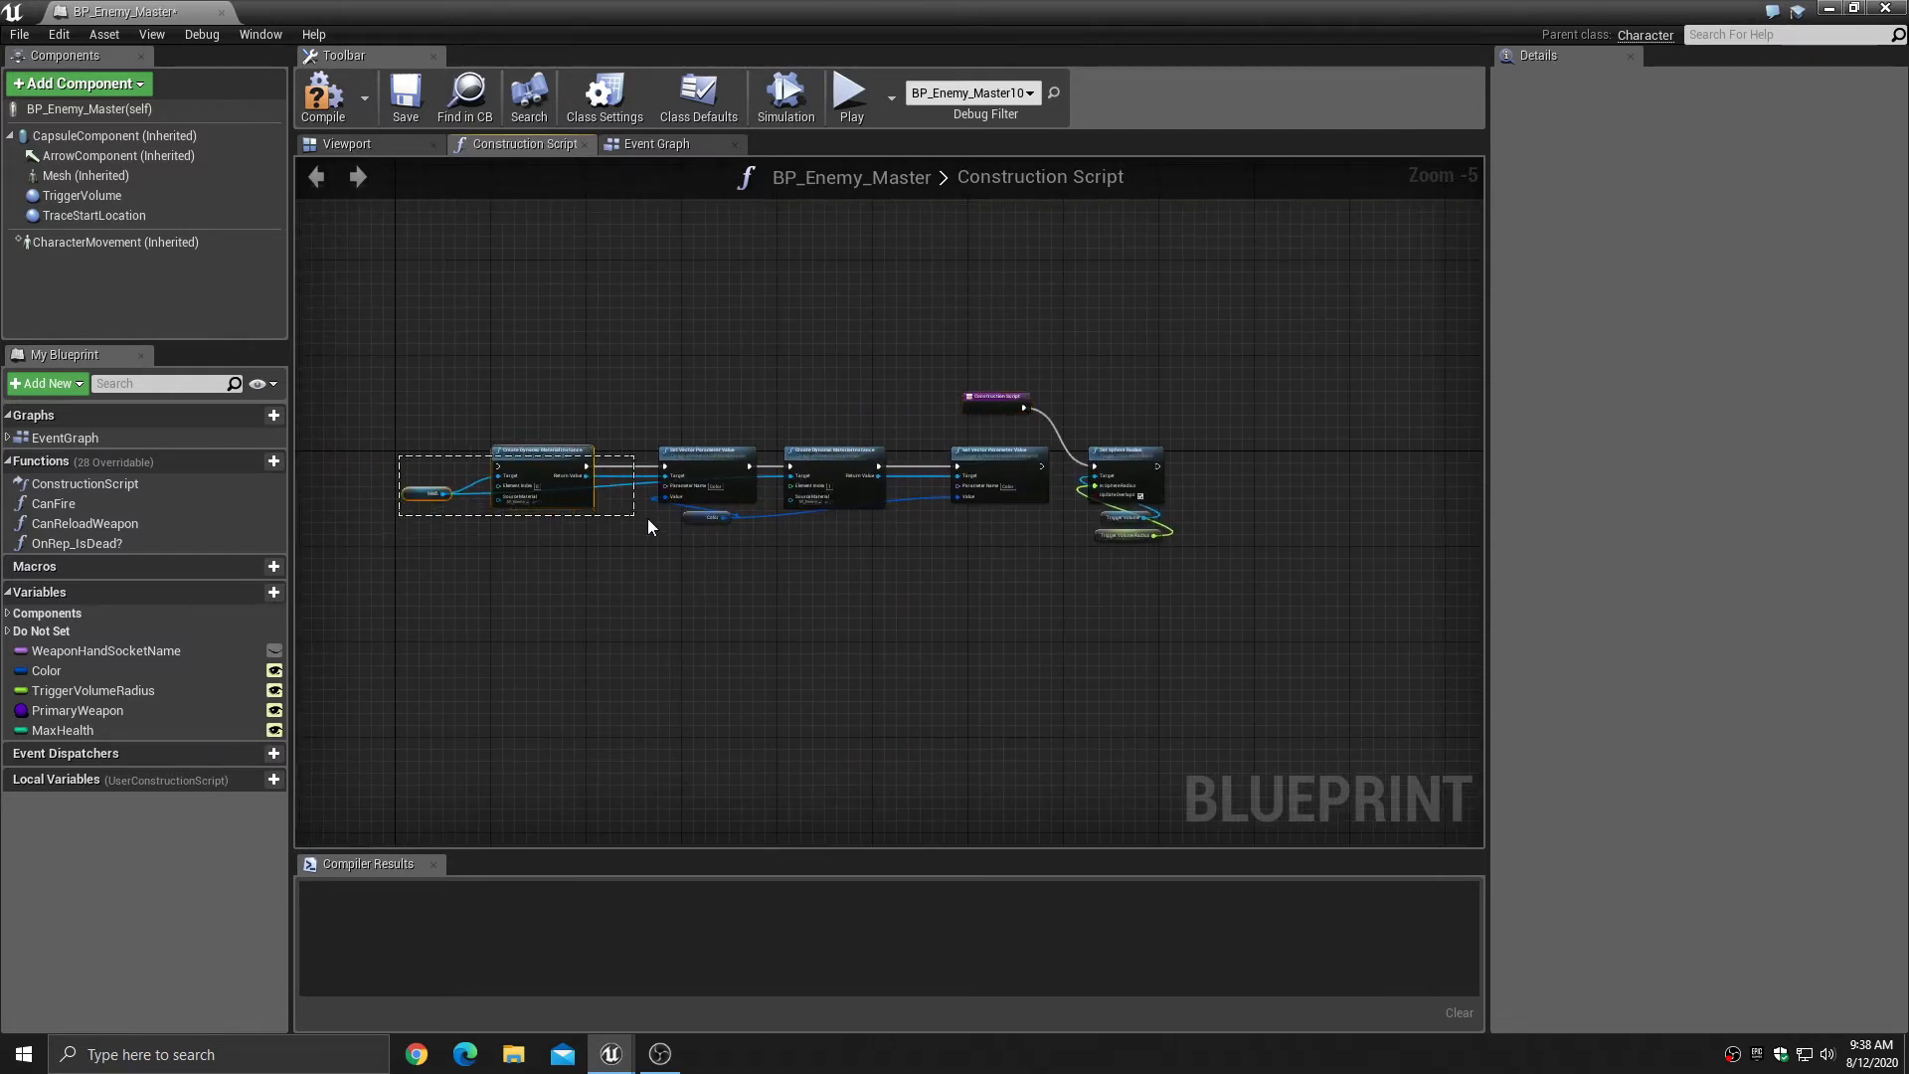
{"action": "left_click_drag", "start_coordinate": [1005, 545], "coordinate": [987, 541]}
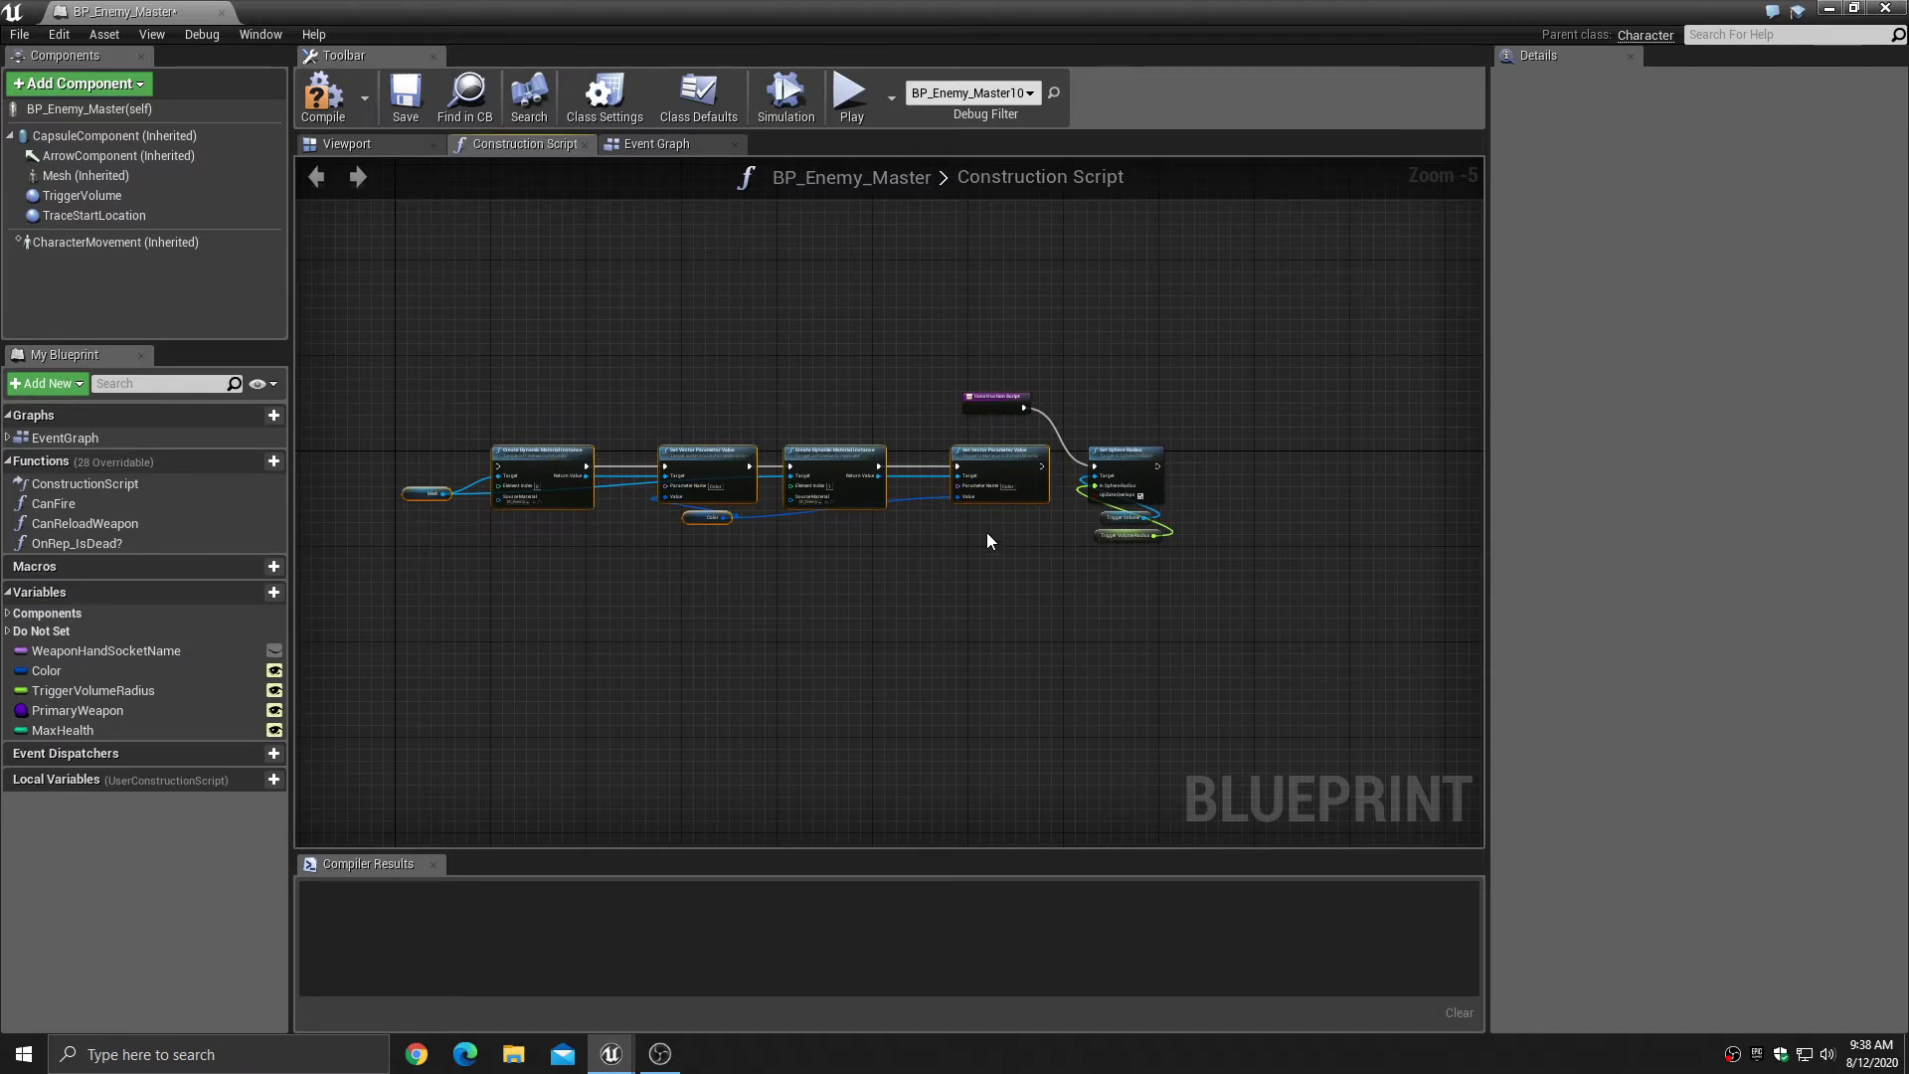
{"action": "key", "text": "Delete"}
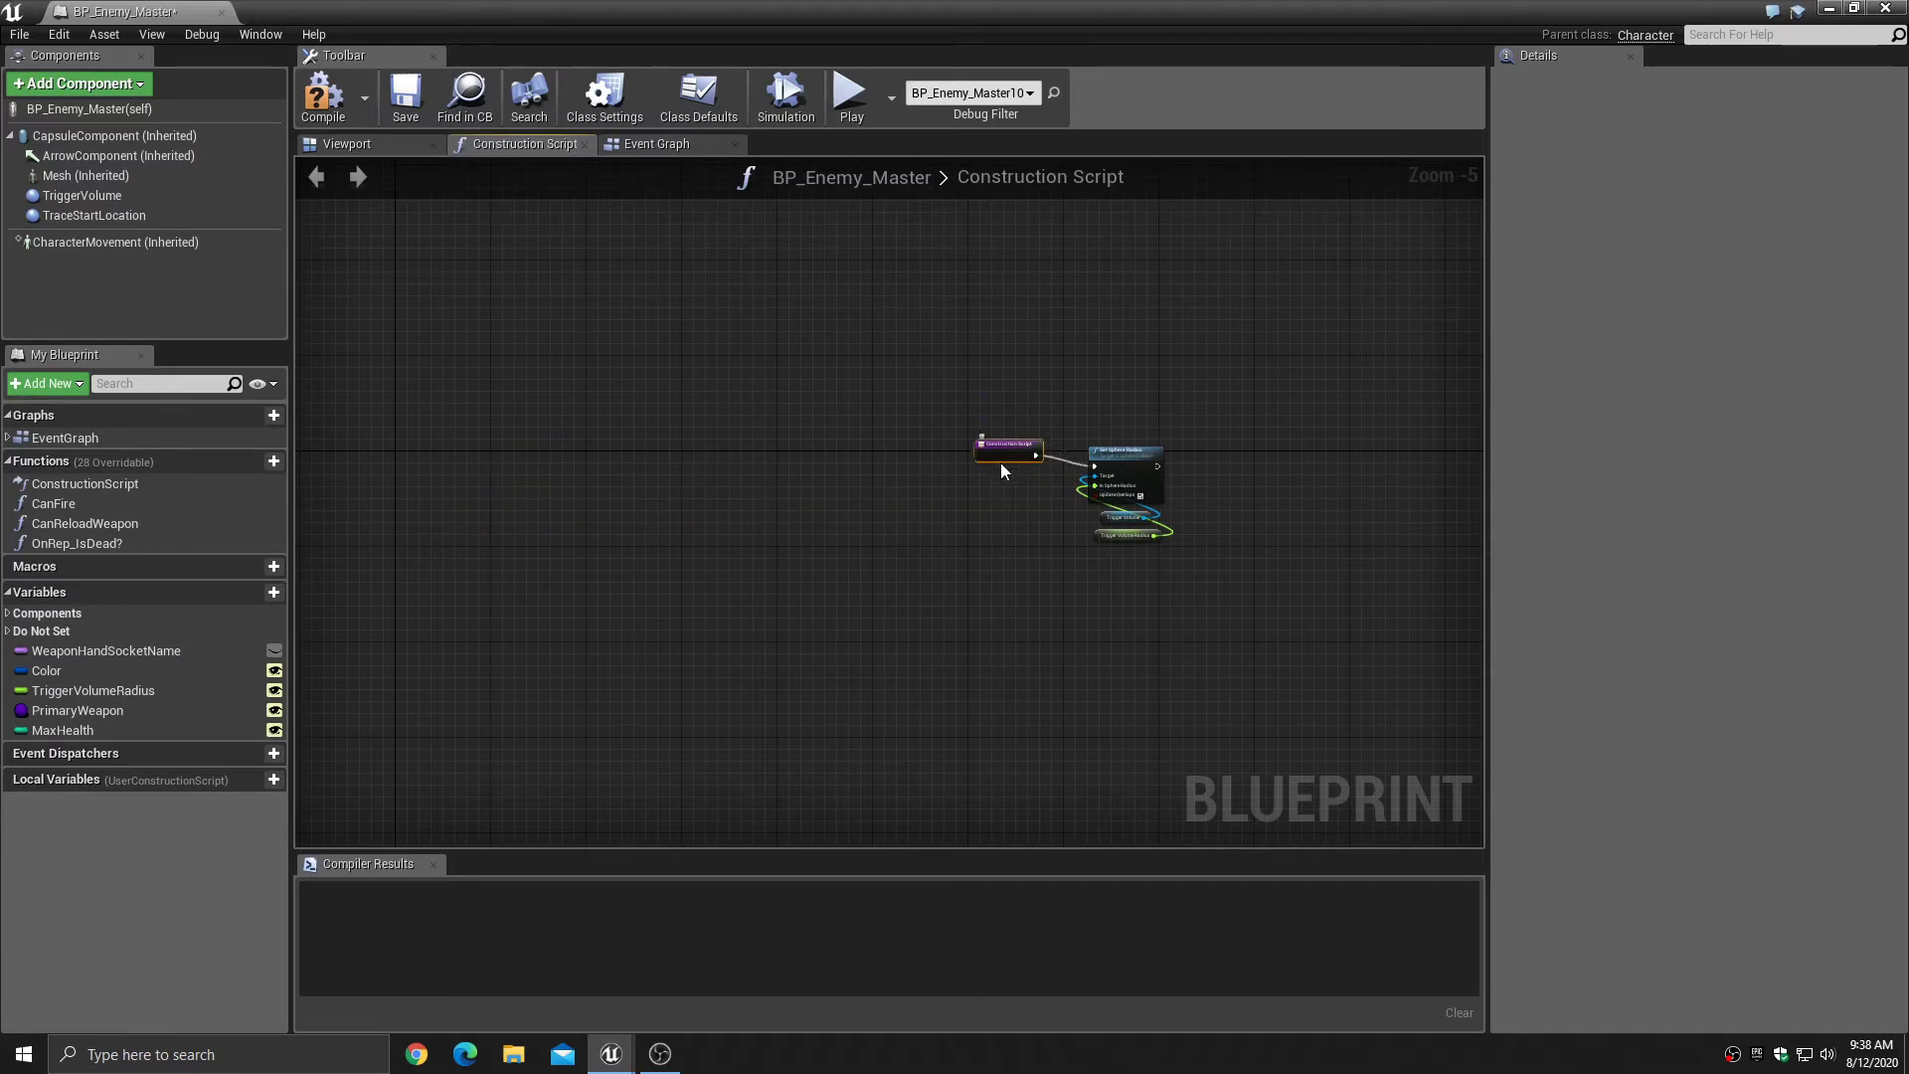
{"action": "left_click", "coordinate": [323, 95]}
{"action": "left_click", "coordinate": [405, 105]}
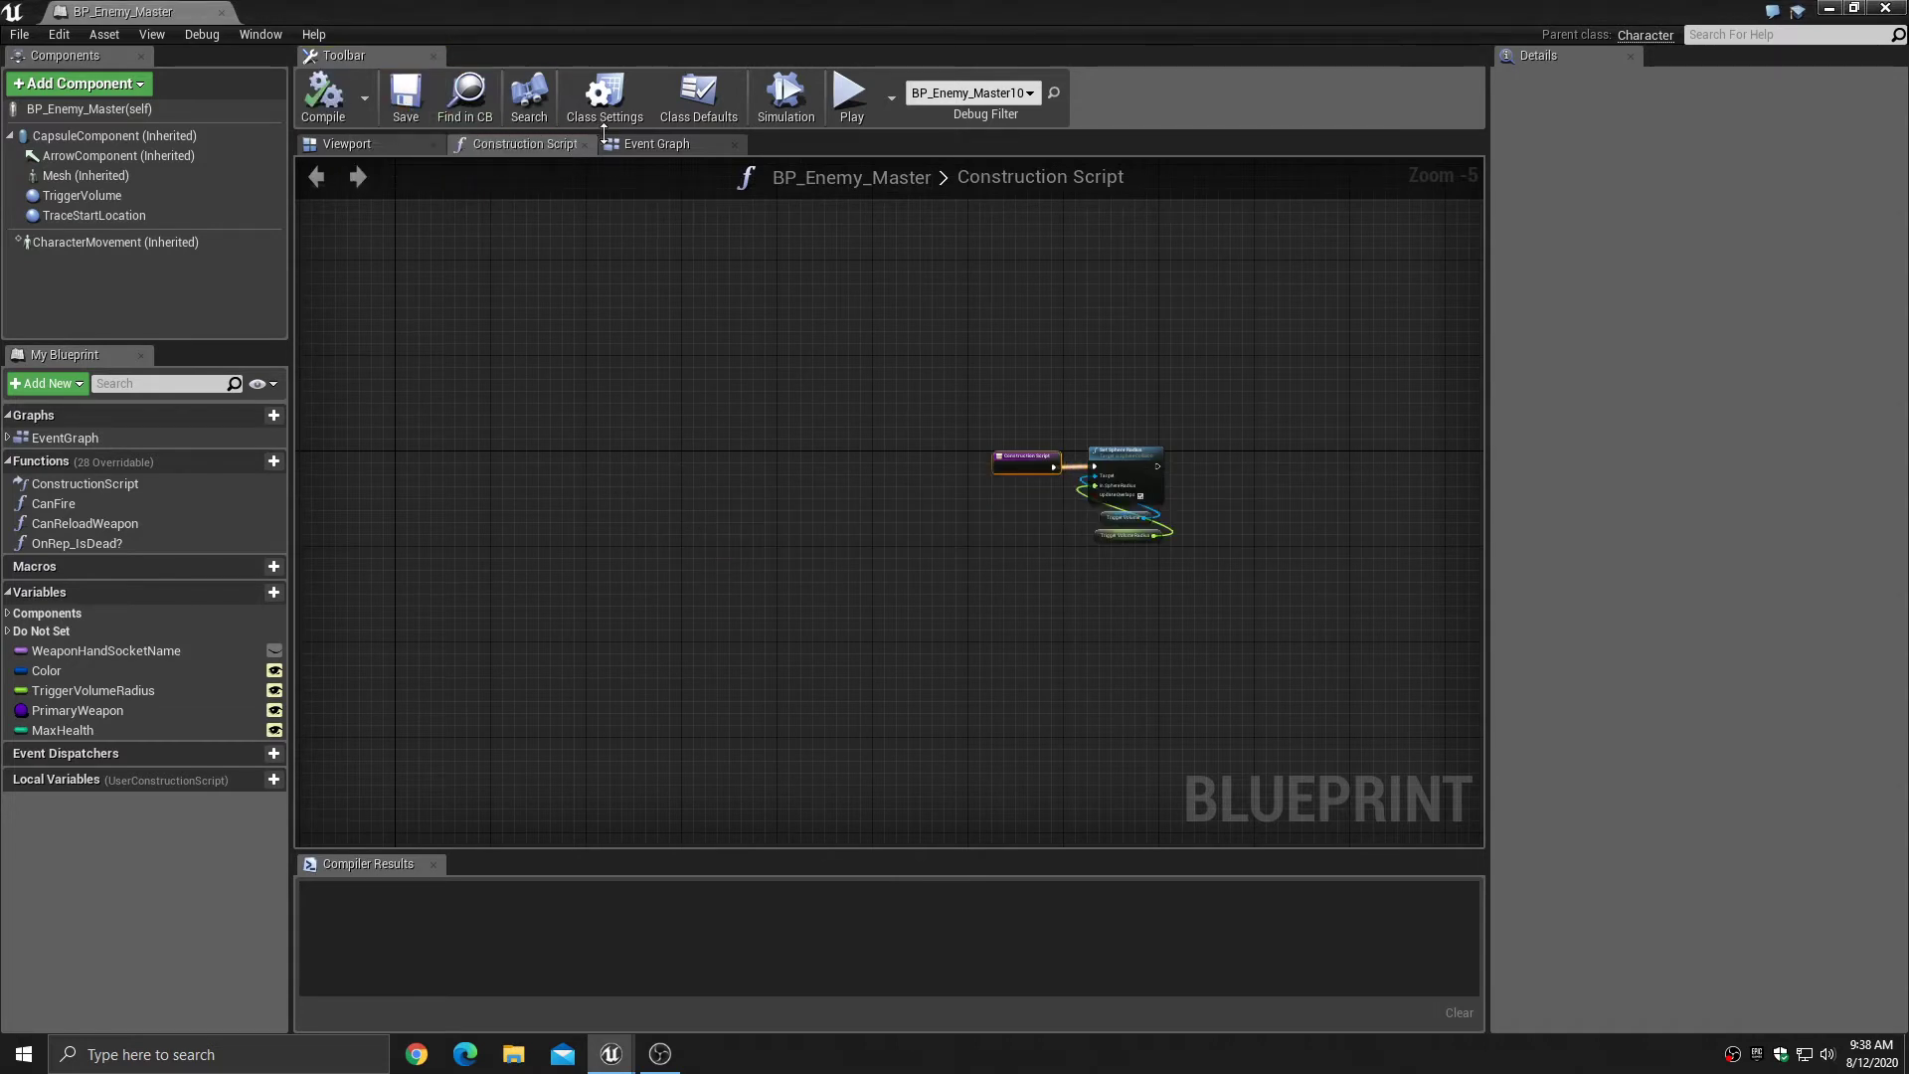
- Set the Skeletal Mesh of BP_Enemy_Master's Mesh component to MW_Style2_Male from the MilitaryCharDark folder
{"action": "left_click", "coordinate": [350, 143]}
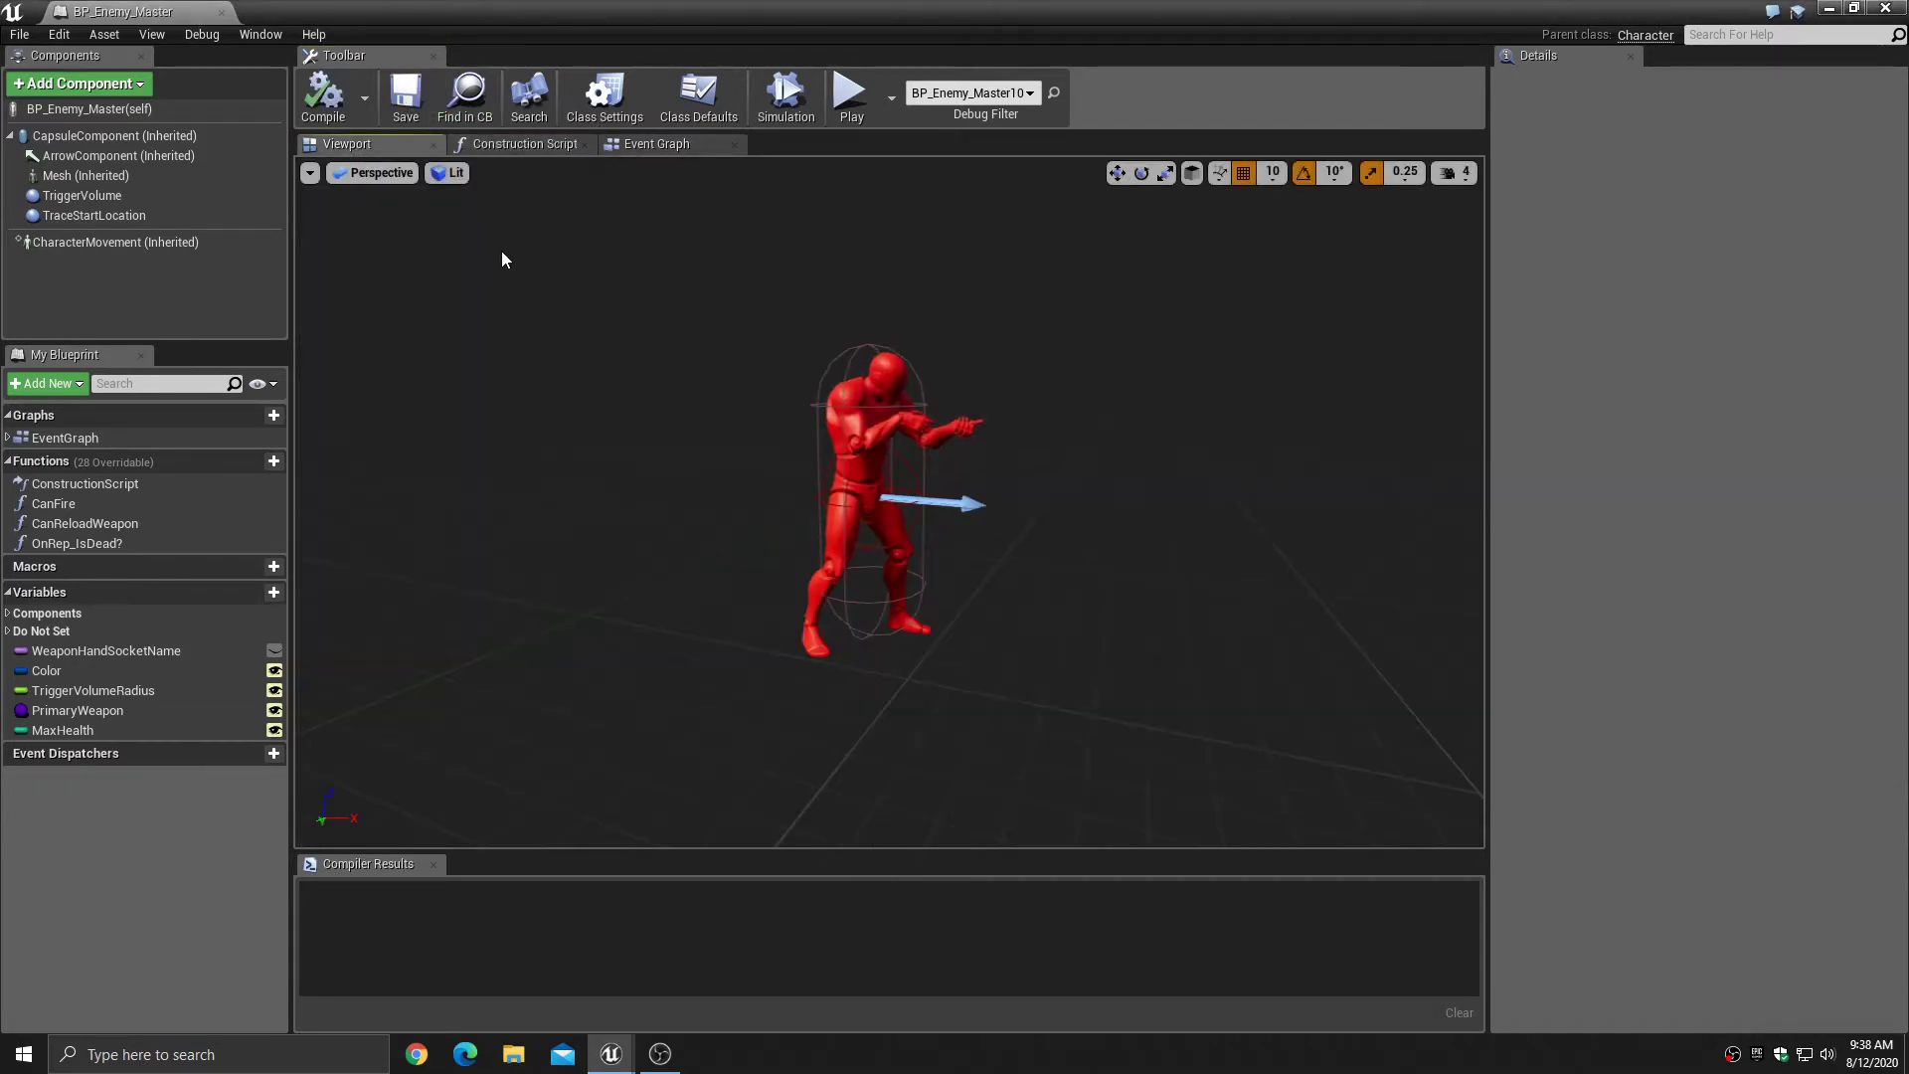
{"action": "left_click", "coordinate": [112, 177]}
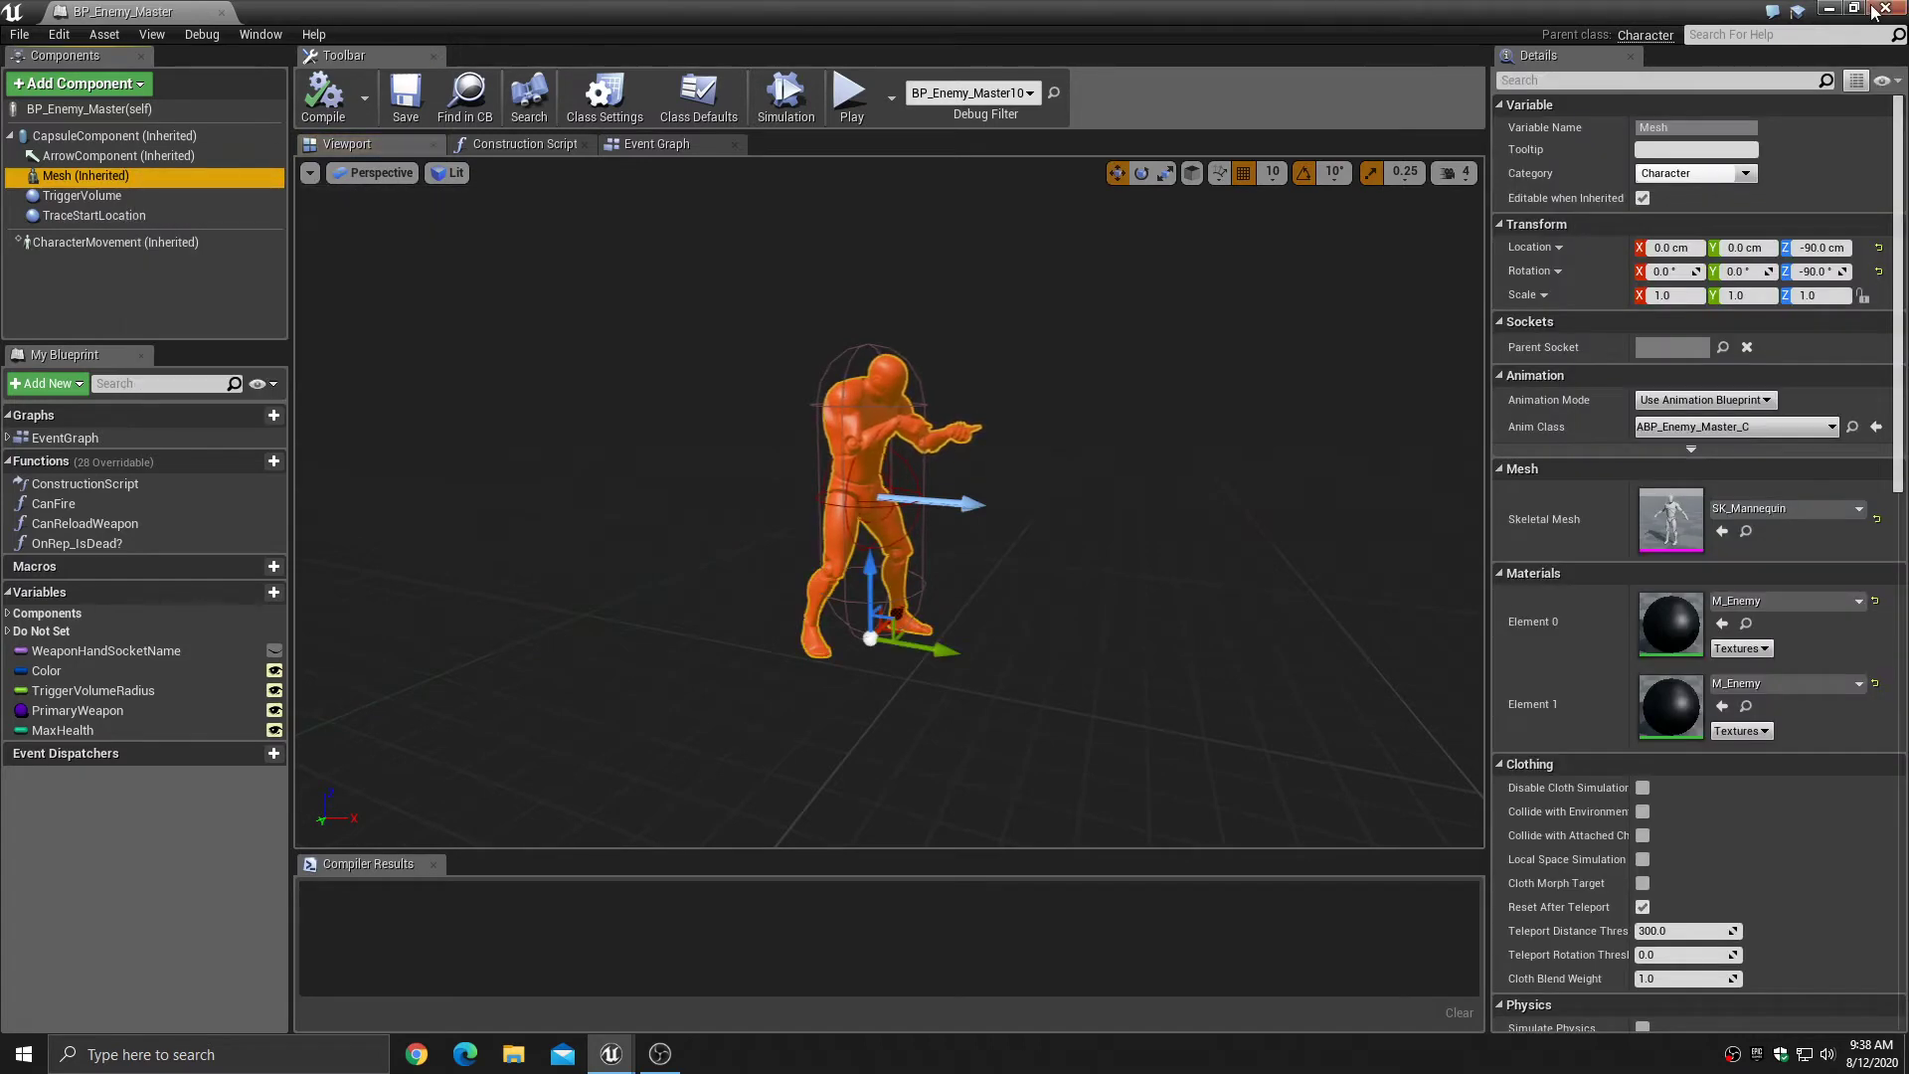
{"action": "left_click", "coordinate": [1855, 10]}
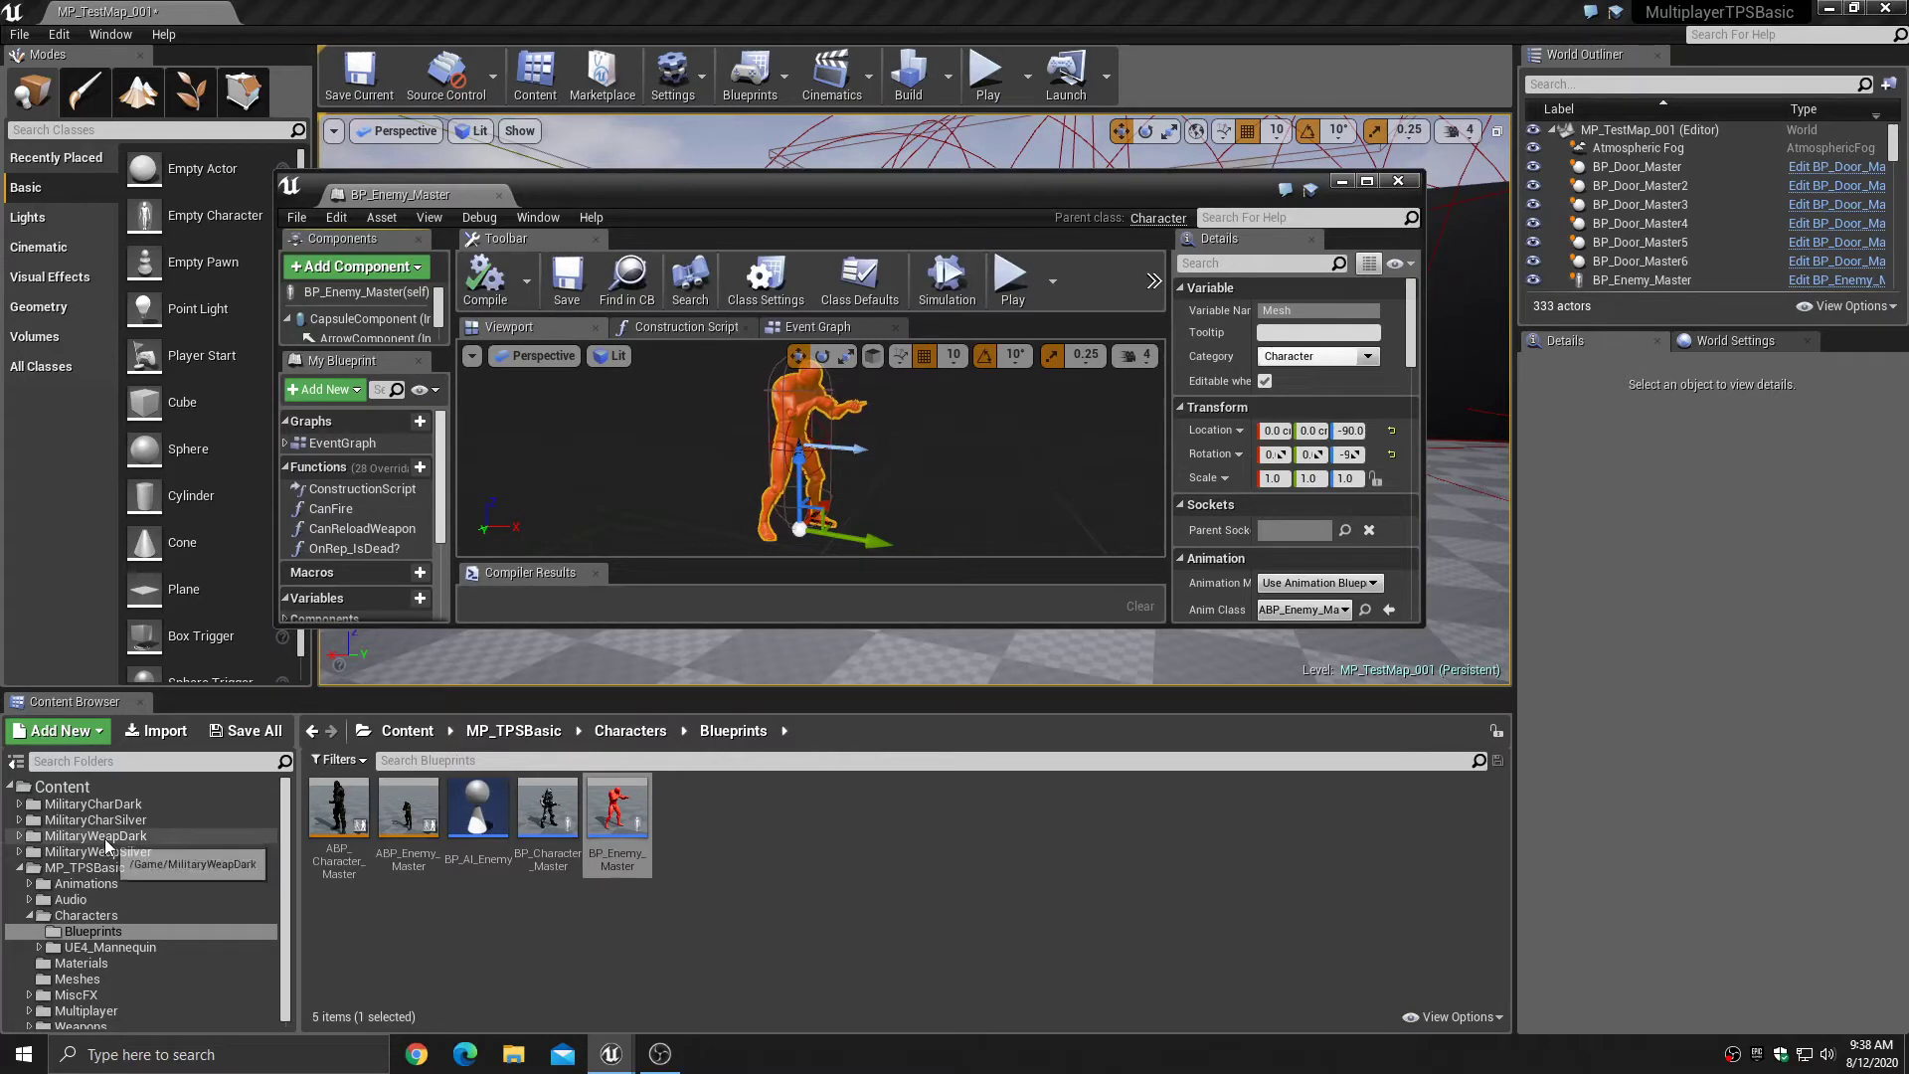
{"action": "left_click", "coordinate": [118, 806]}
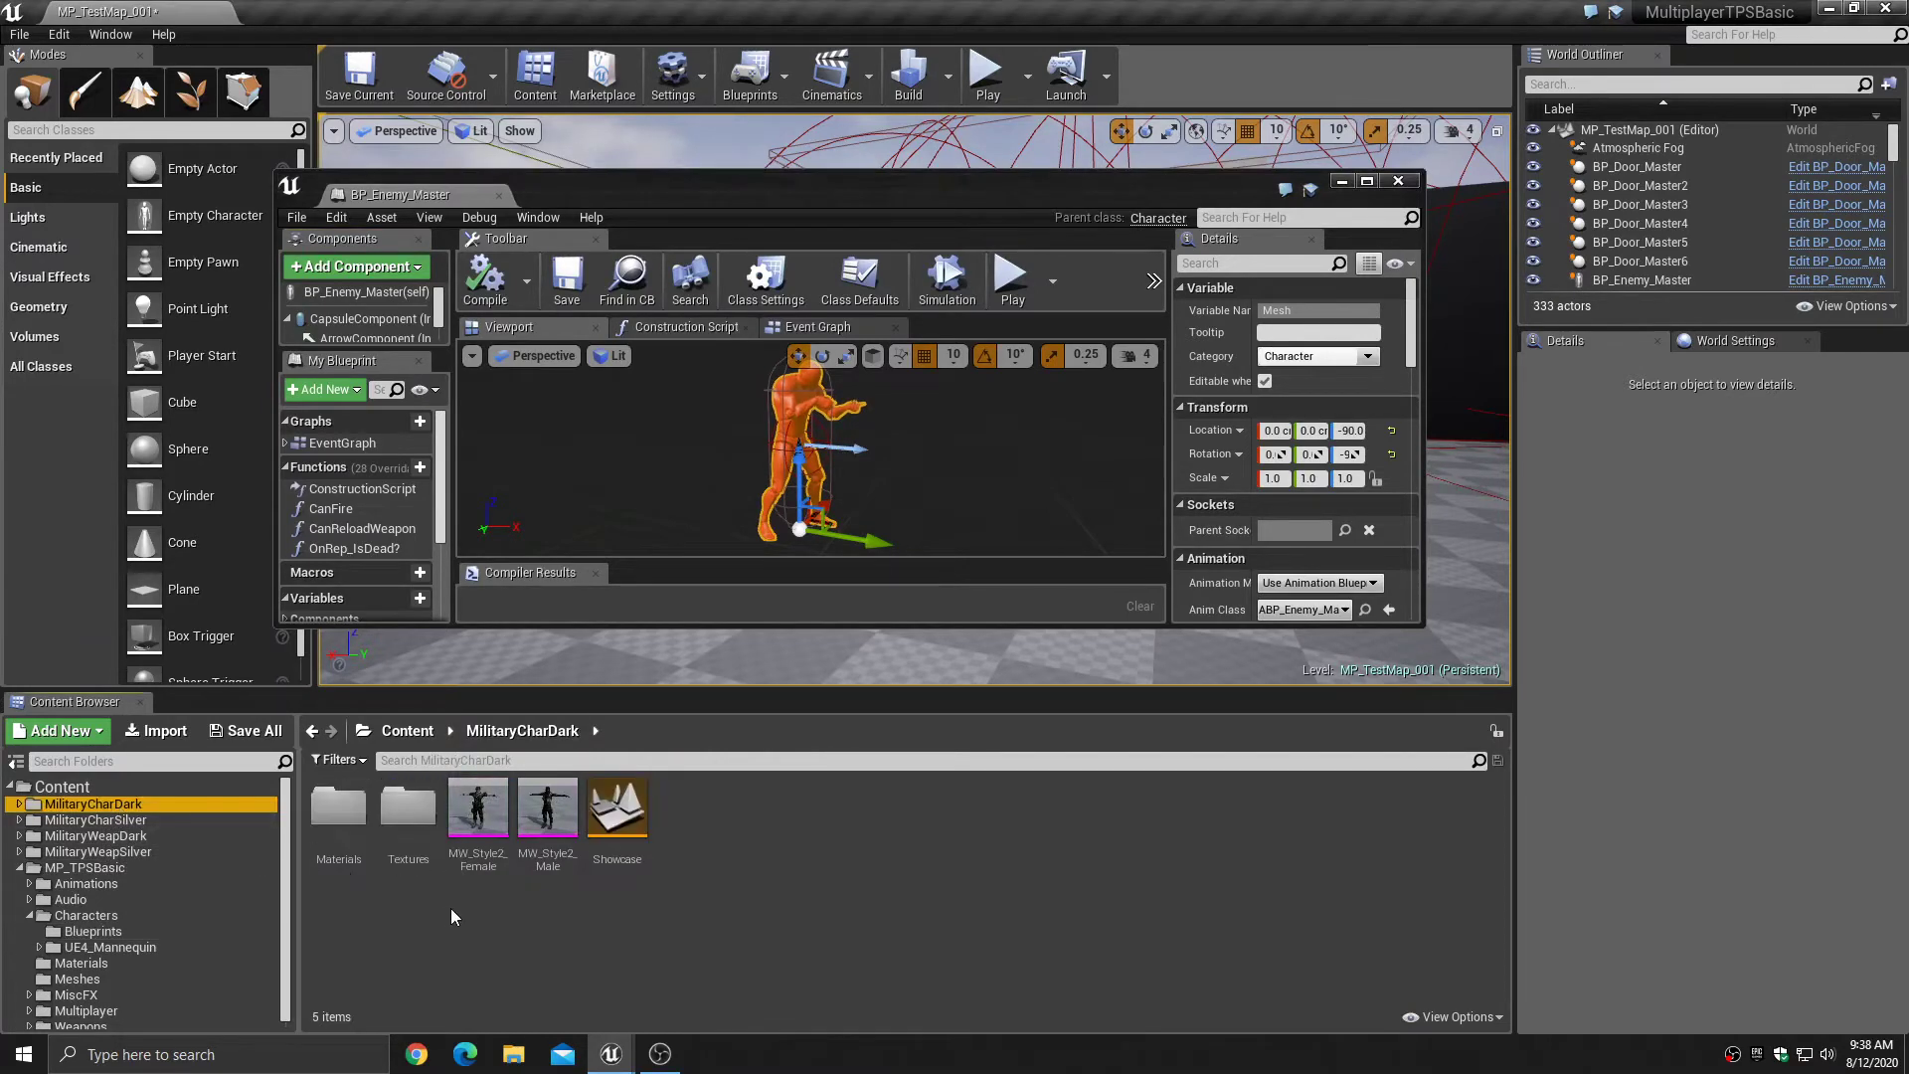
{"action": "left_click", "coordinate": [557, 814]}
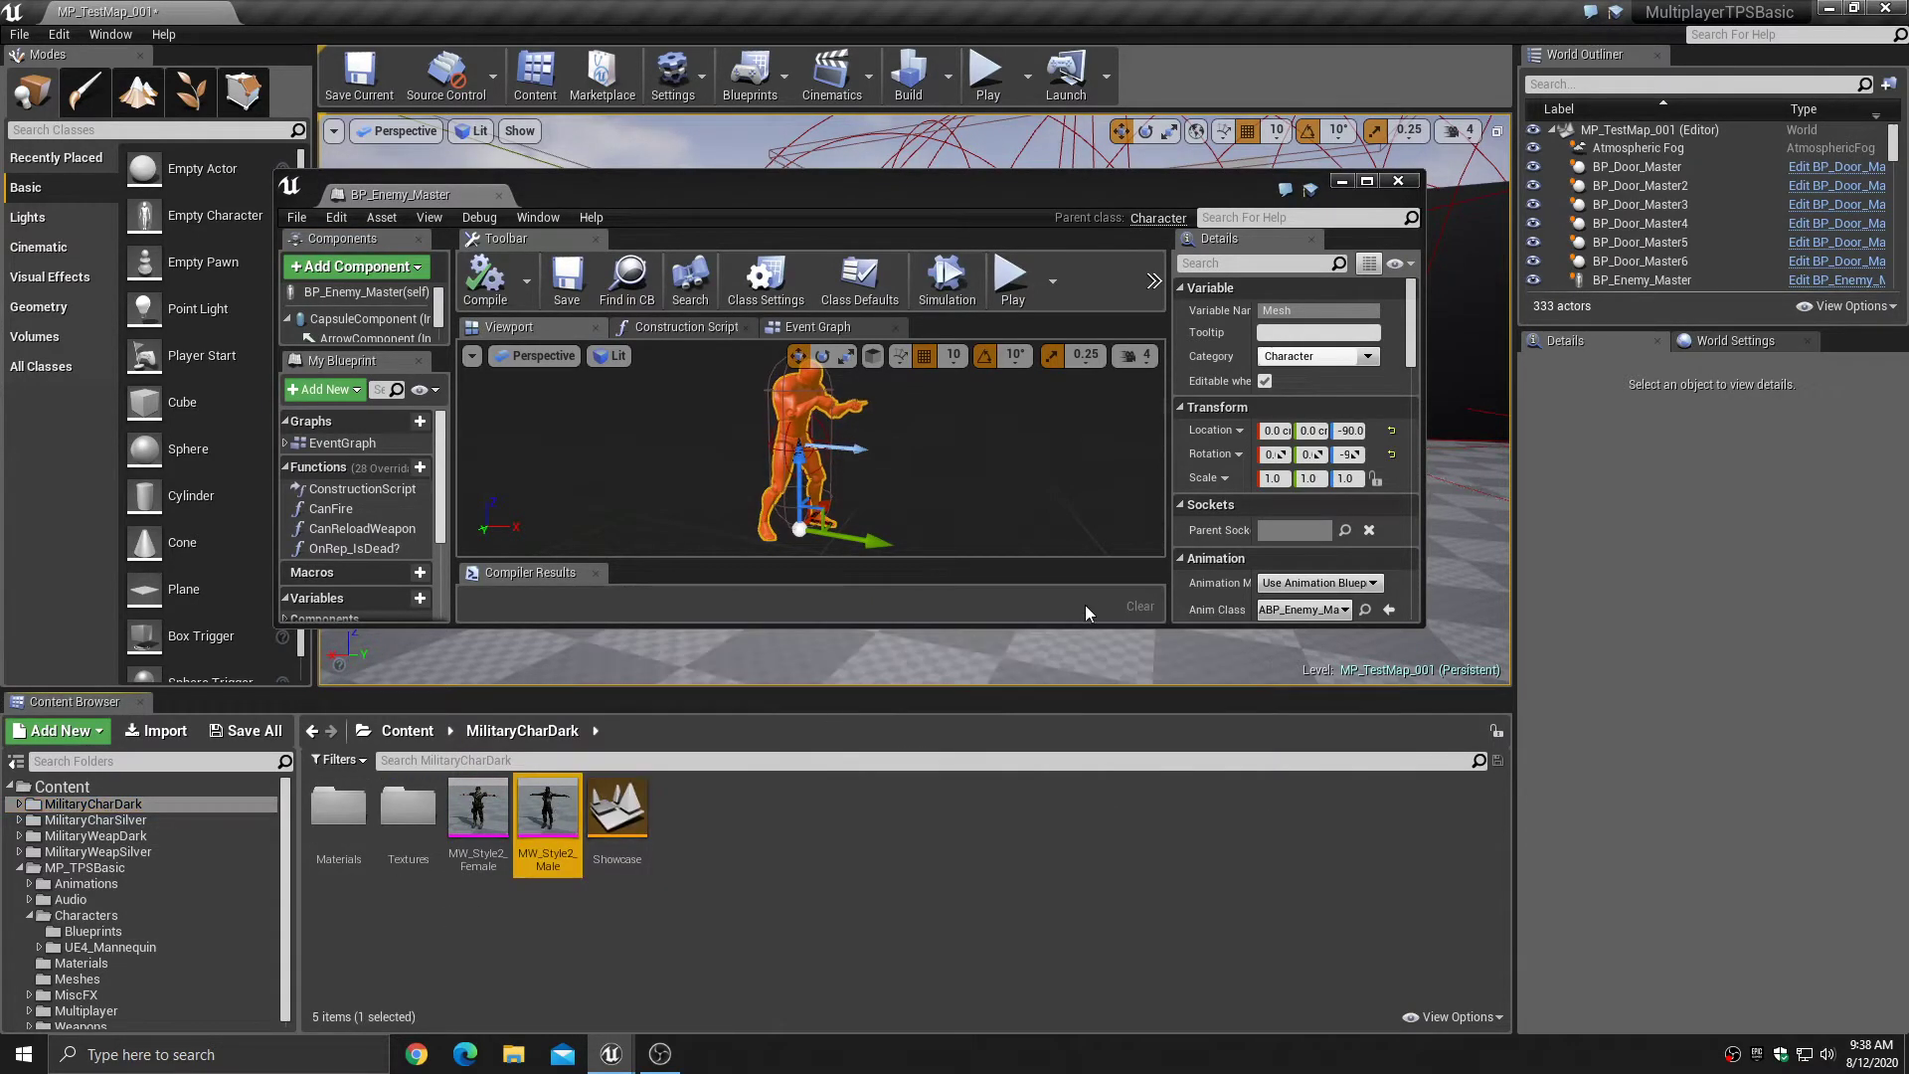
{"action": "scroll", "coordinate": [1331, 499], "scroll_direction": "down", "scroll_amount": 5}
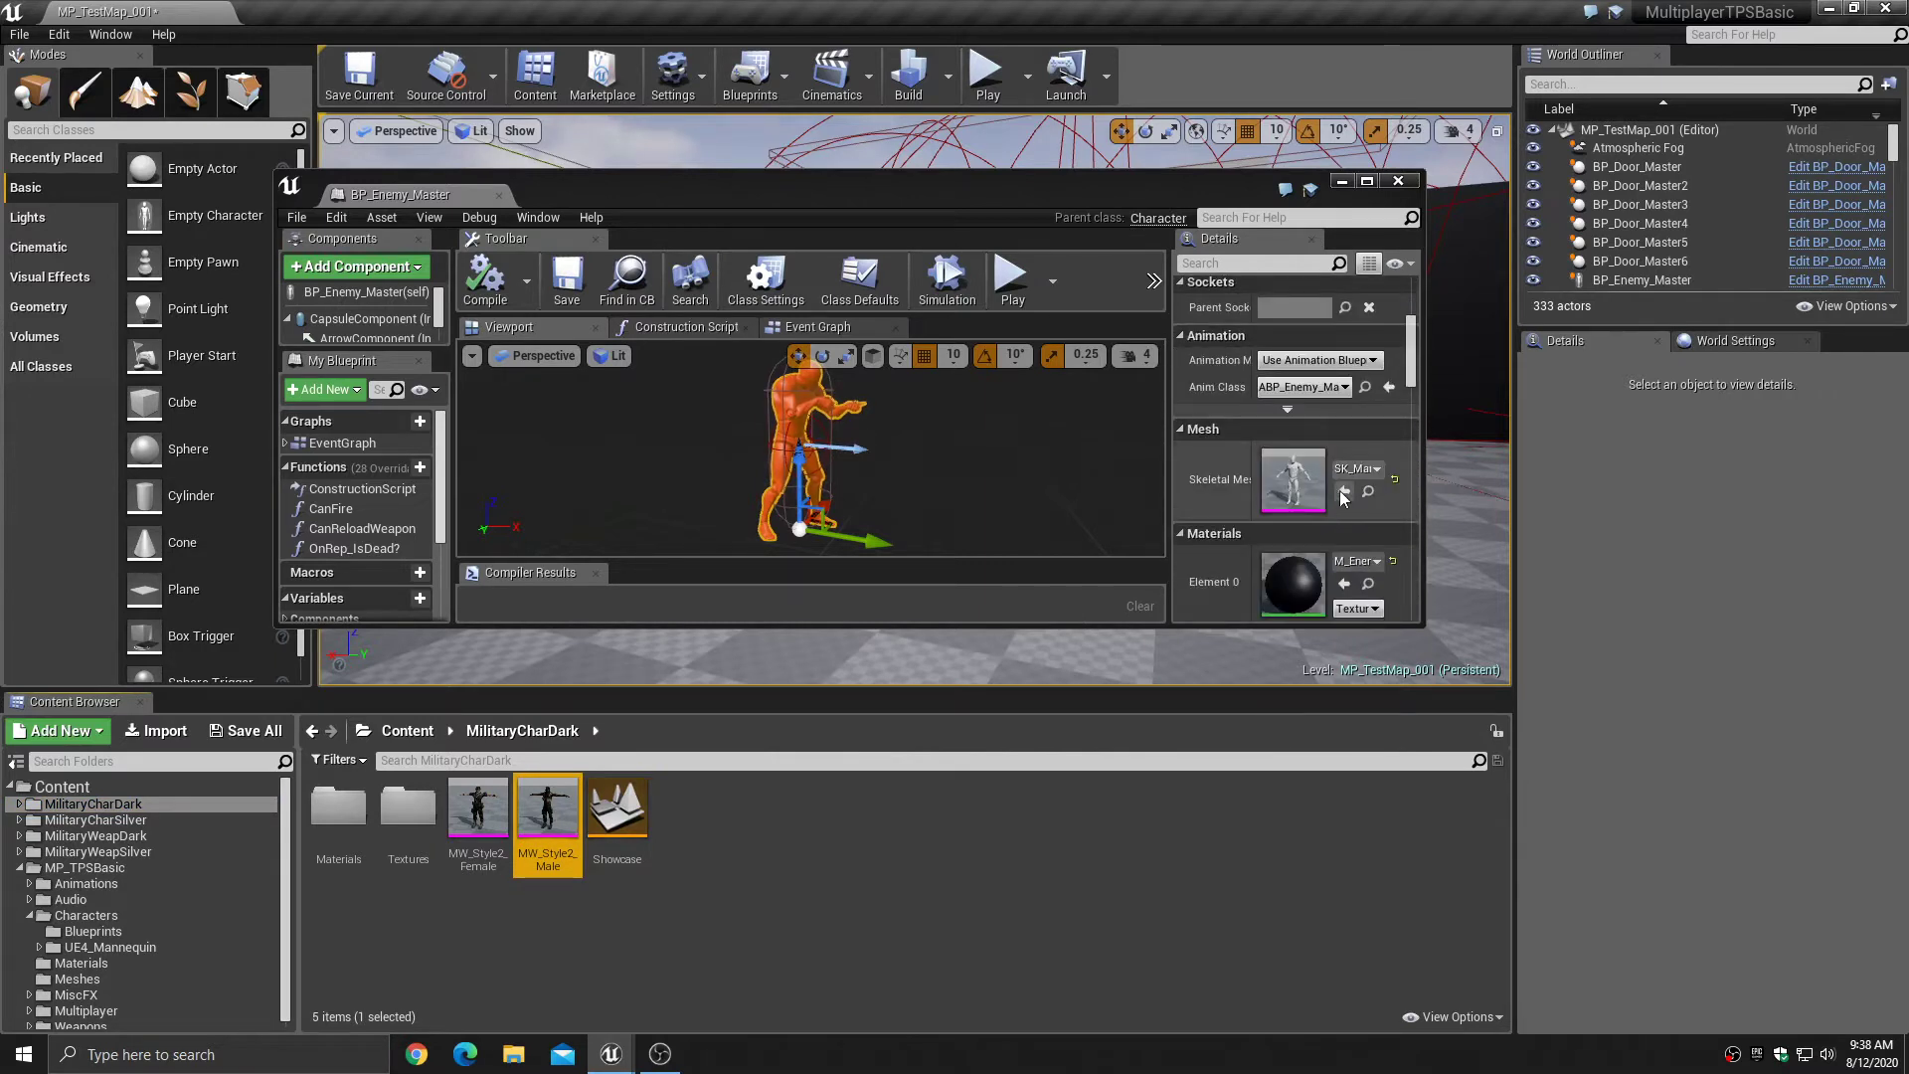
{"action": "left_click", "coordinate": [1346, 493]}
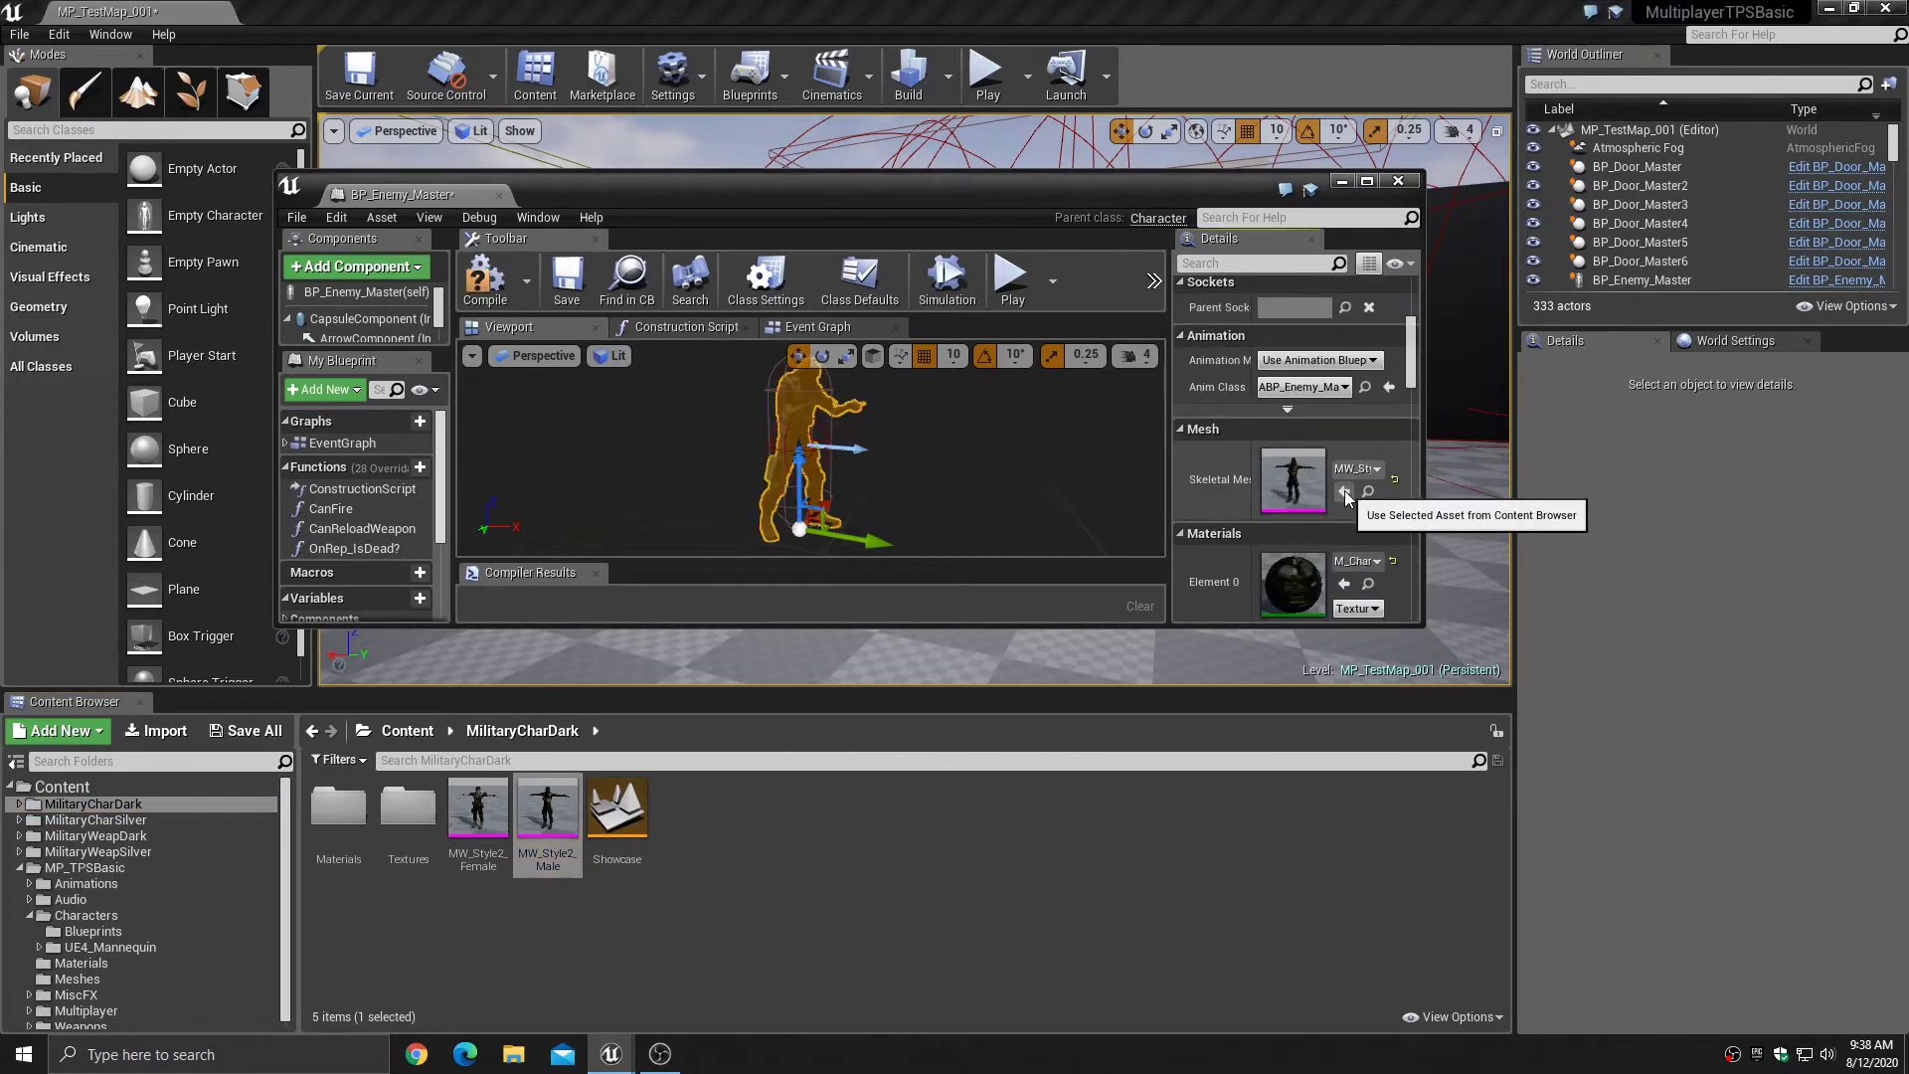
{"action": "left_click", "coordinate": [1345, 493]}
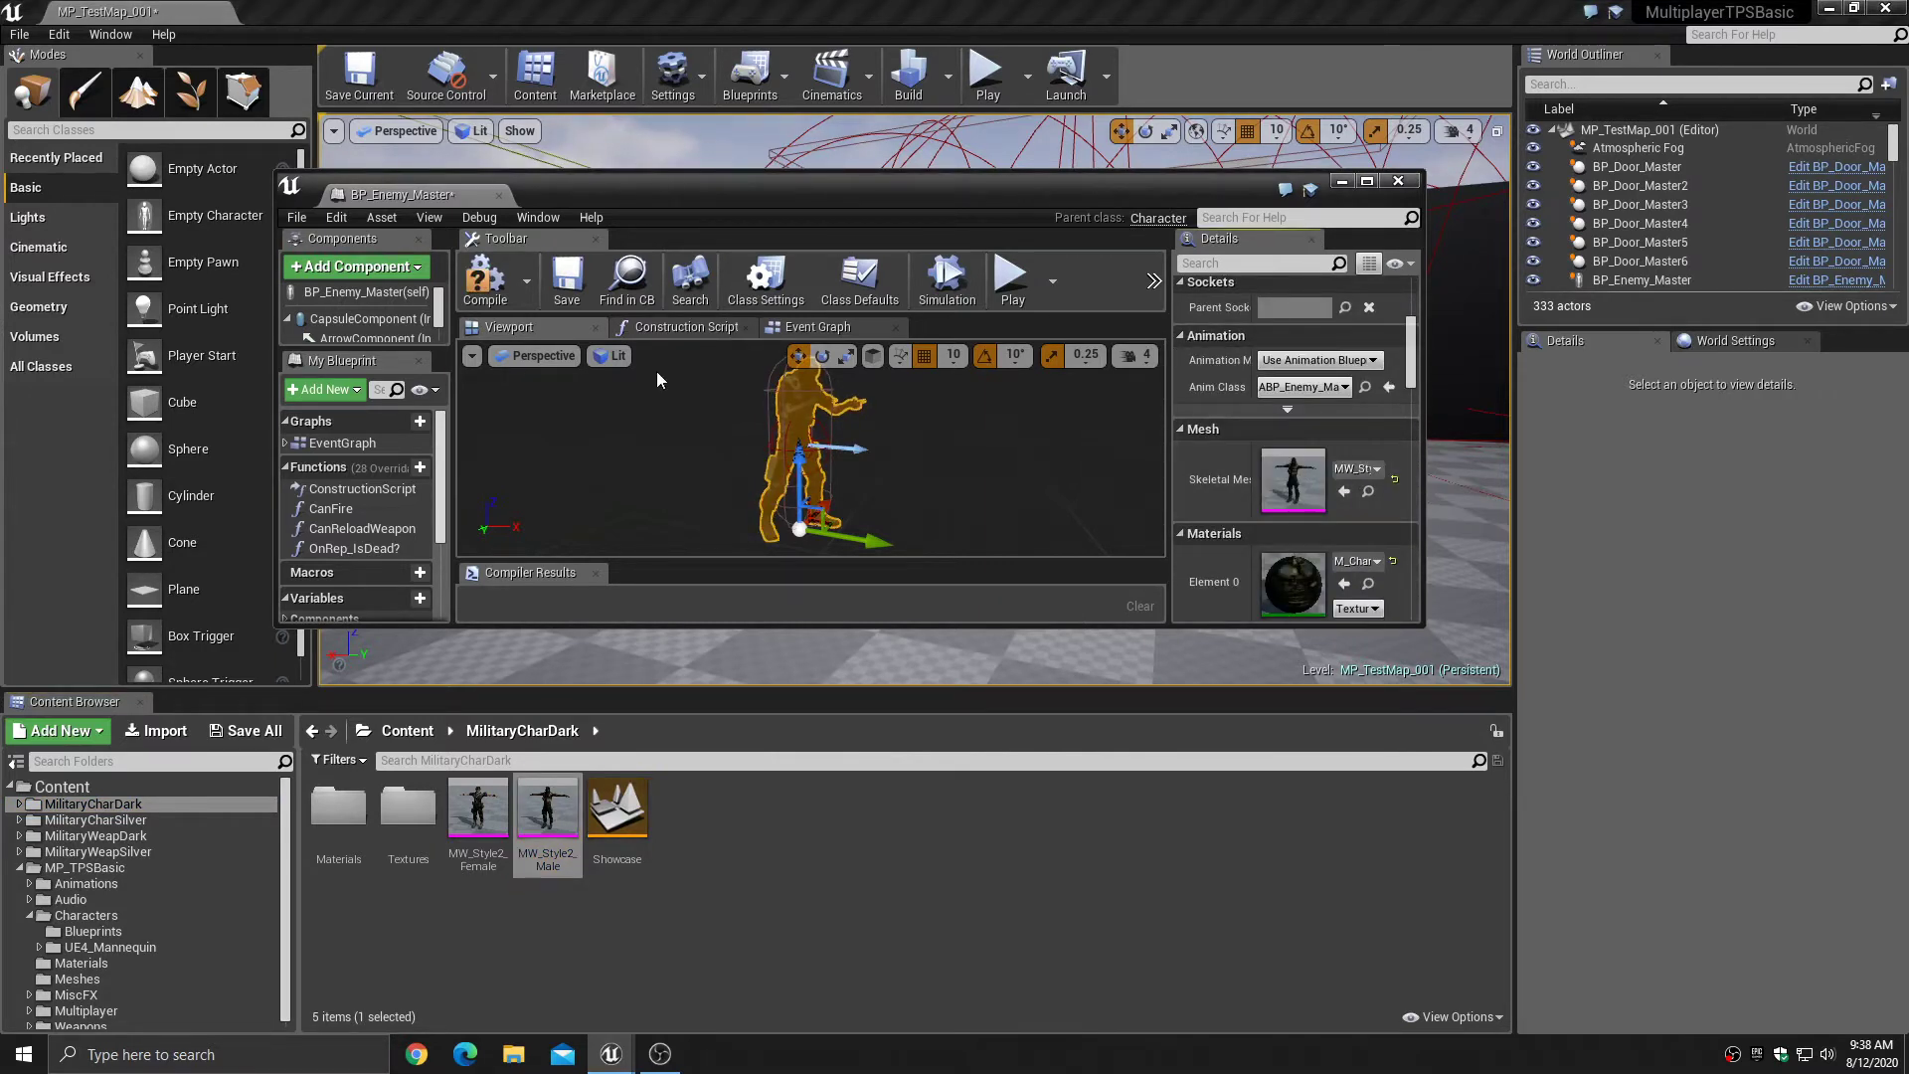
- Compile BP_Enemy_Master, check the dark military character in its 3D view, then save and close the blueprint
{"action": "left_click", "coordinate": [484, 283]}
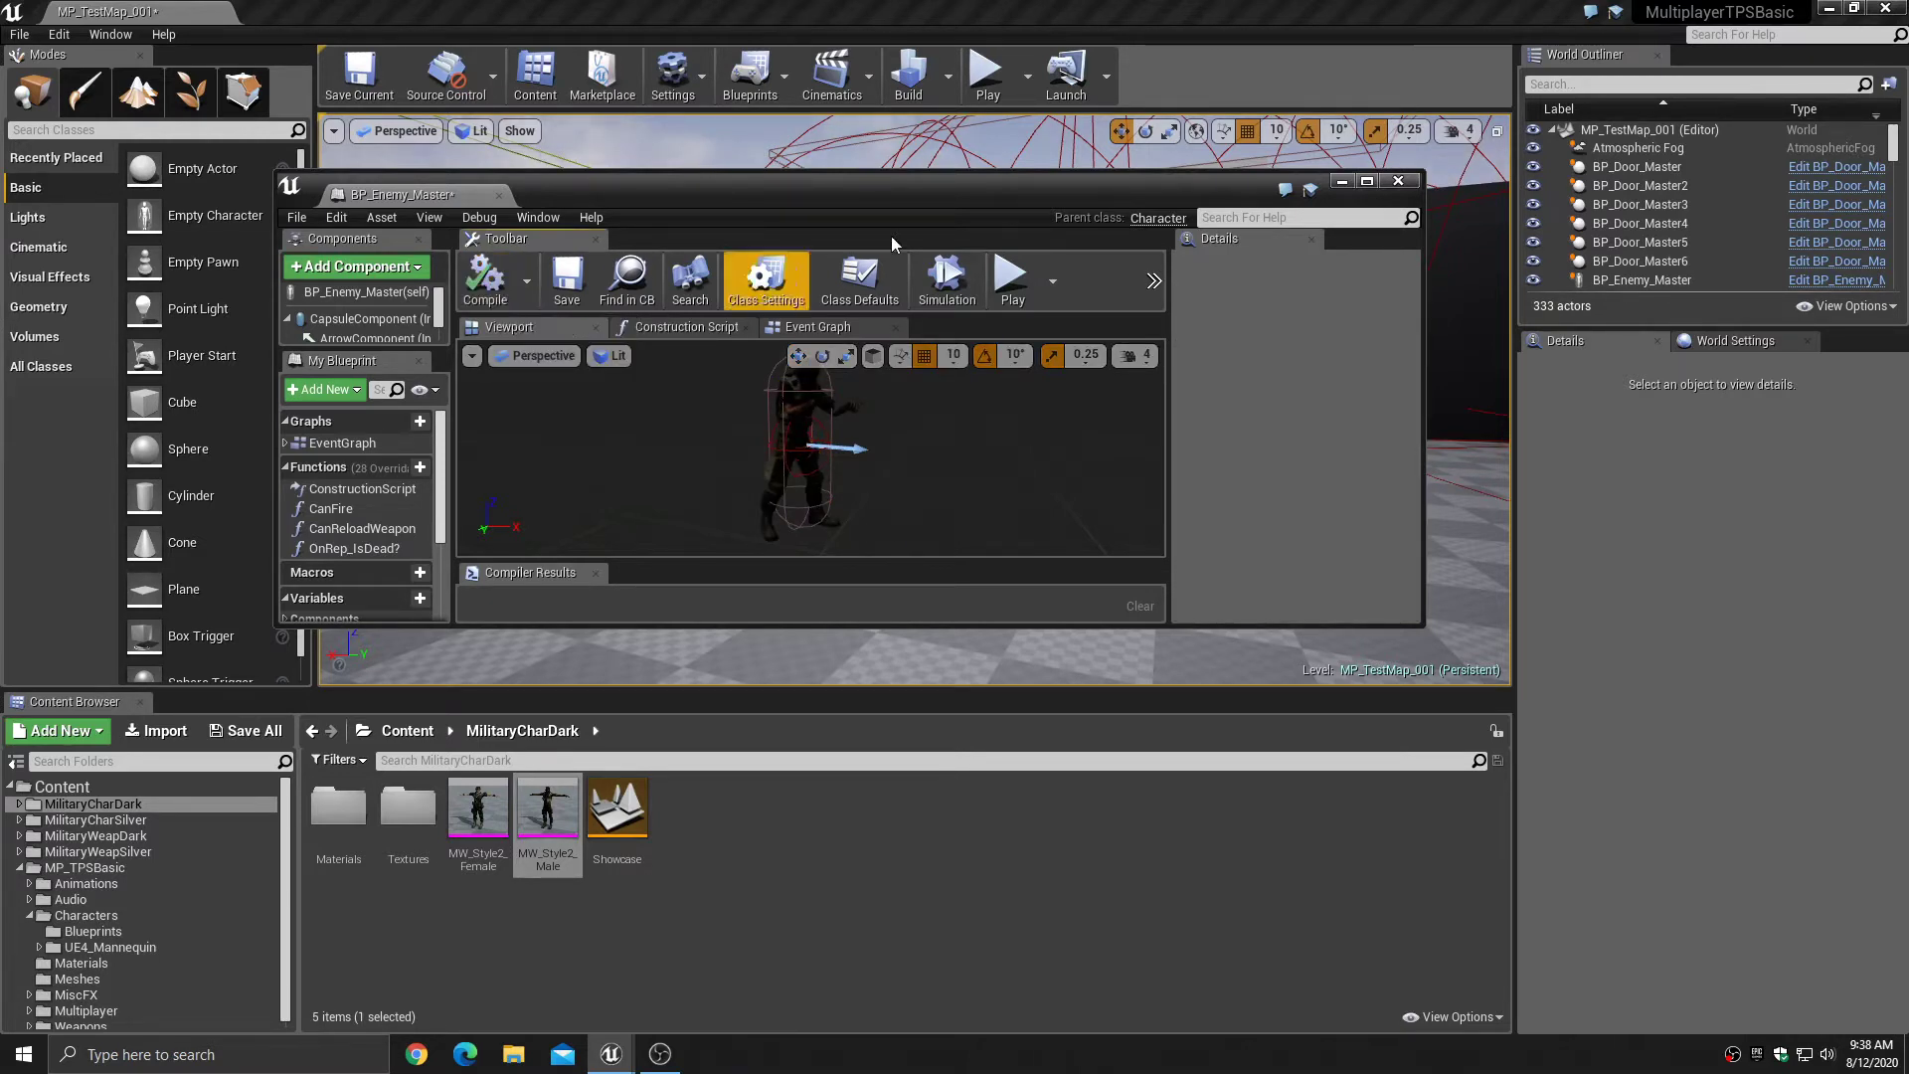
{"action": "left_click", "coordinate": [1366, 181]}
{"action": "key", "text": "w"}
{"action": "mouse_move", "coordinate": [889, 502]}
{"action": "right_mouse_down"}
{"action": "mouse_move", "coordinate": [935, 448]}
{"action": "mouse_move", "coordinate": [900, 482]}
{"action": "right_mouse_up"}
{"action": "key", "text": "s"}
{"action": "right_click_drag", "start_coordinate": [623, 421], "coordinate": [624, 416]}
{"action": "left_click", "coordinate": [338, 100]}
{"action": "left_click", "coordinate": [407, 103]}
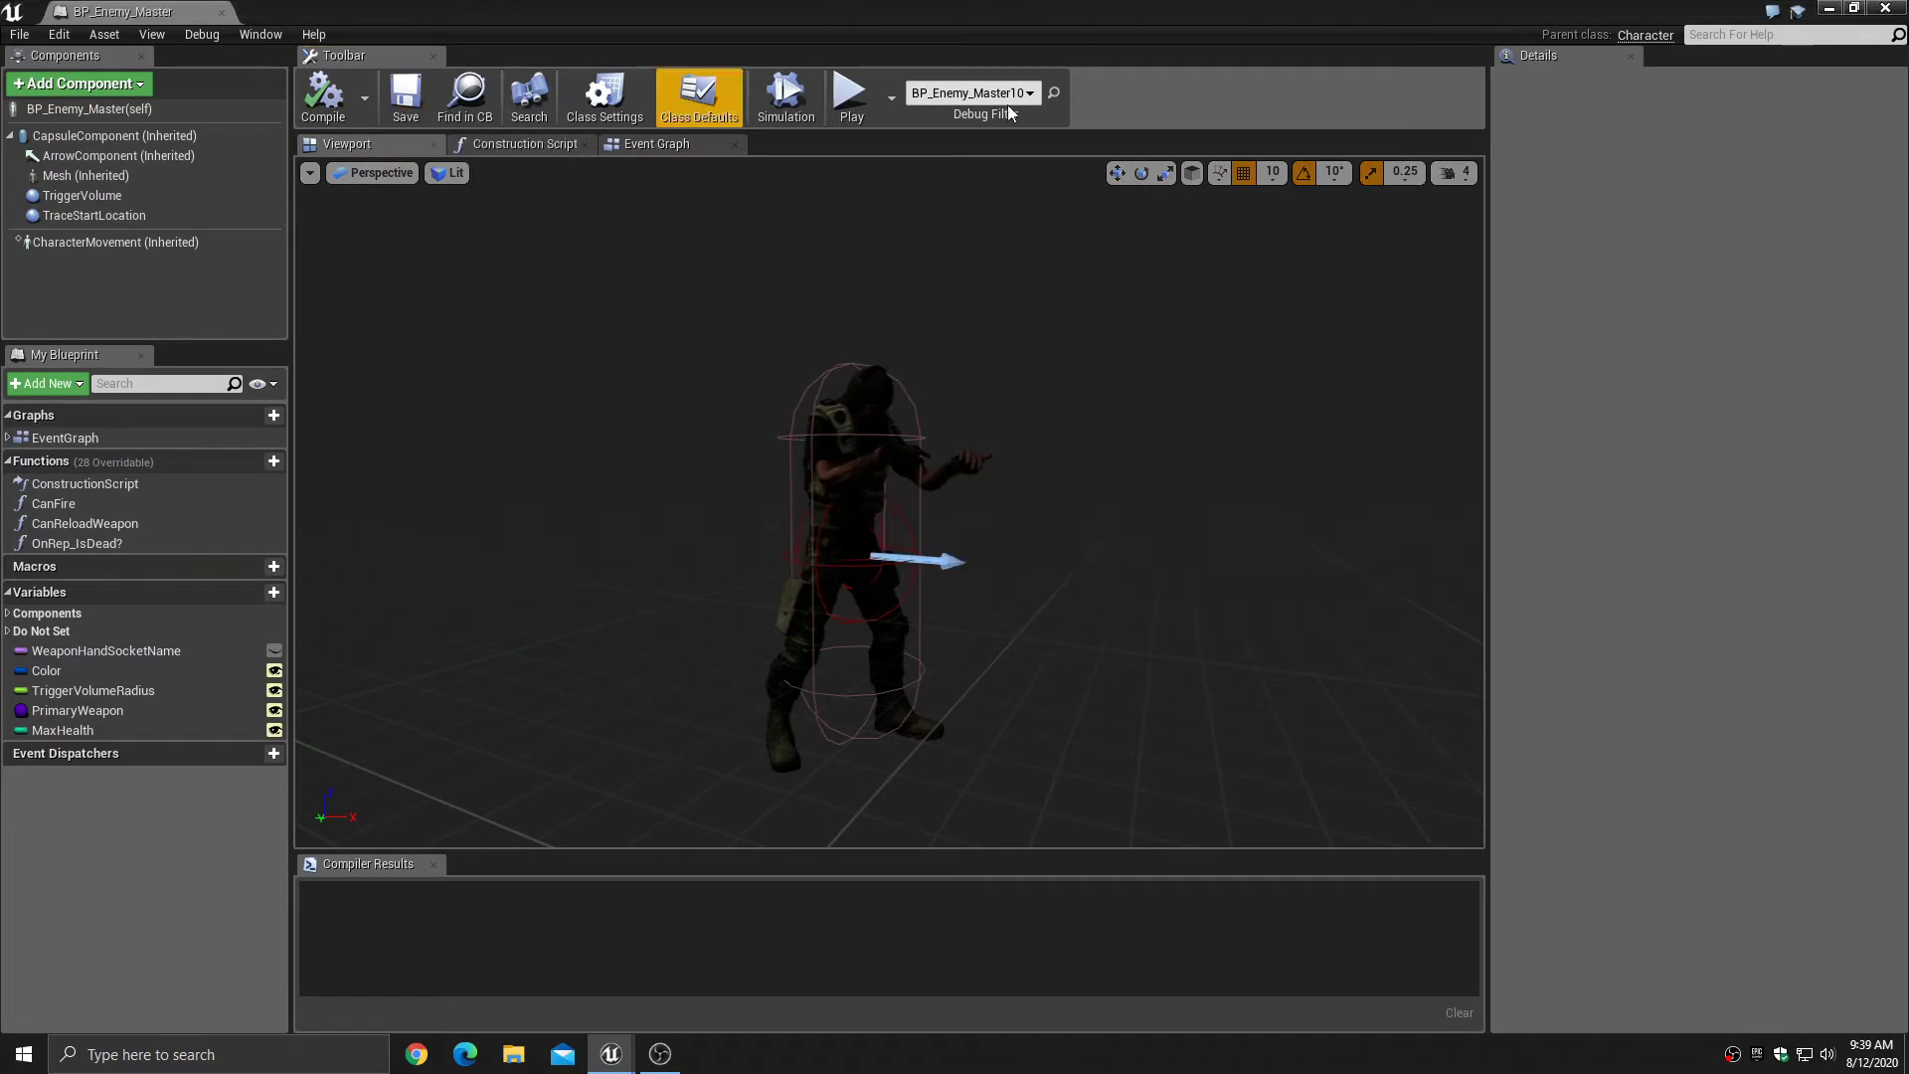
{"action": "left_click", "coordinate": [1884, 8]}
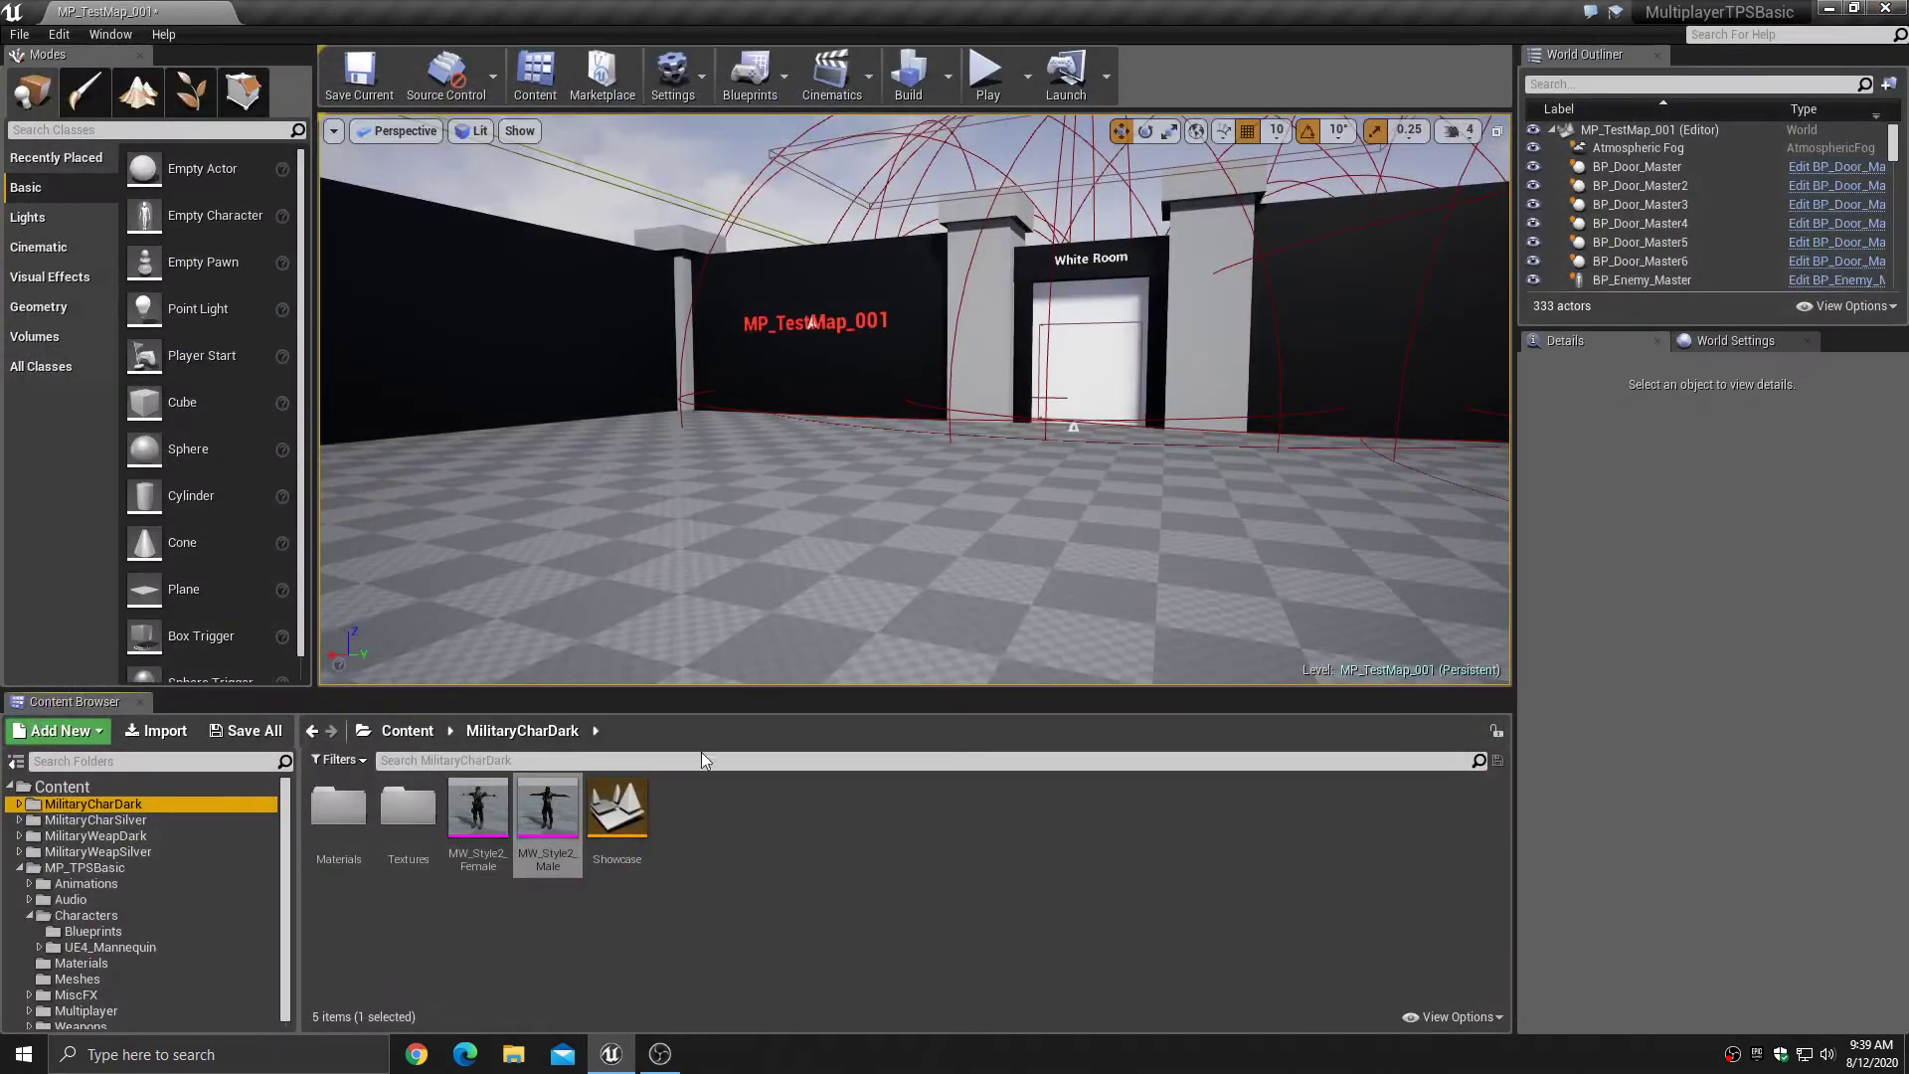
- Play-test MP_TestMap_001 in the editor and run the player character up to the White Room door
{"action": "right_click_drag", "start_coordinate": [957, 296], "coordinate": [1273, 199]}
{"action": "key", "text": "w"}
{"action": "key", "text": "w"}
{"action": "key", "text": "s"}
{"action": "key", "text": "s"}
{"action": "mouse_move", "coordinate": [955, 398]}
{"action": "right_mouse_down"}
{"action": "mouse_move", "coordinate": [1173, 408]}
{"action": "mouse_move", "coordinate": [1114, 393]}
{"action": "mouse_move", "coordinate": [990, 412]}
{"action": "right_mouse_up"}
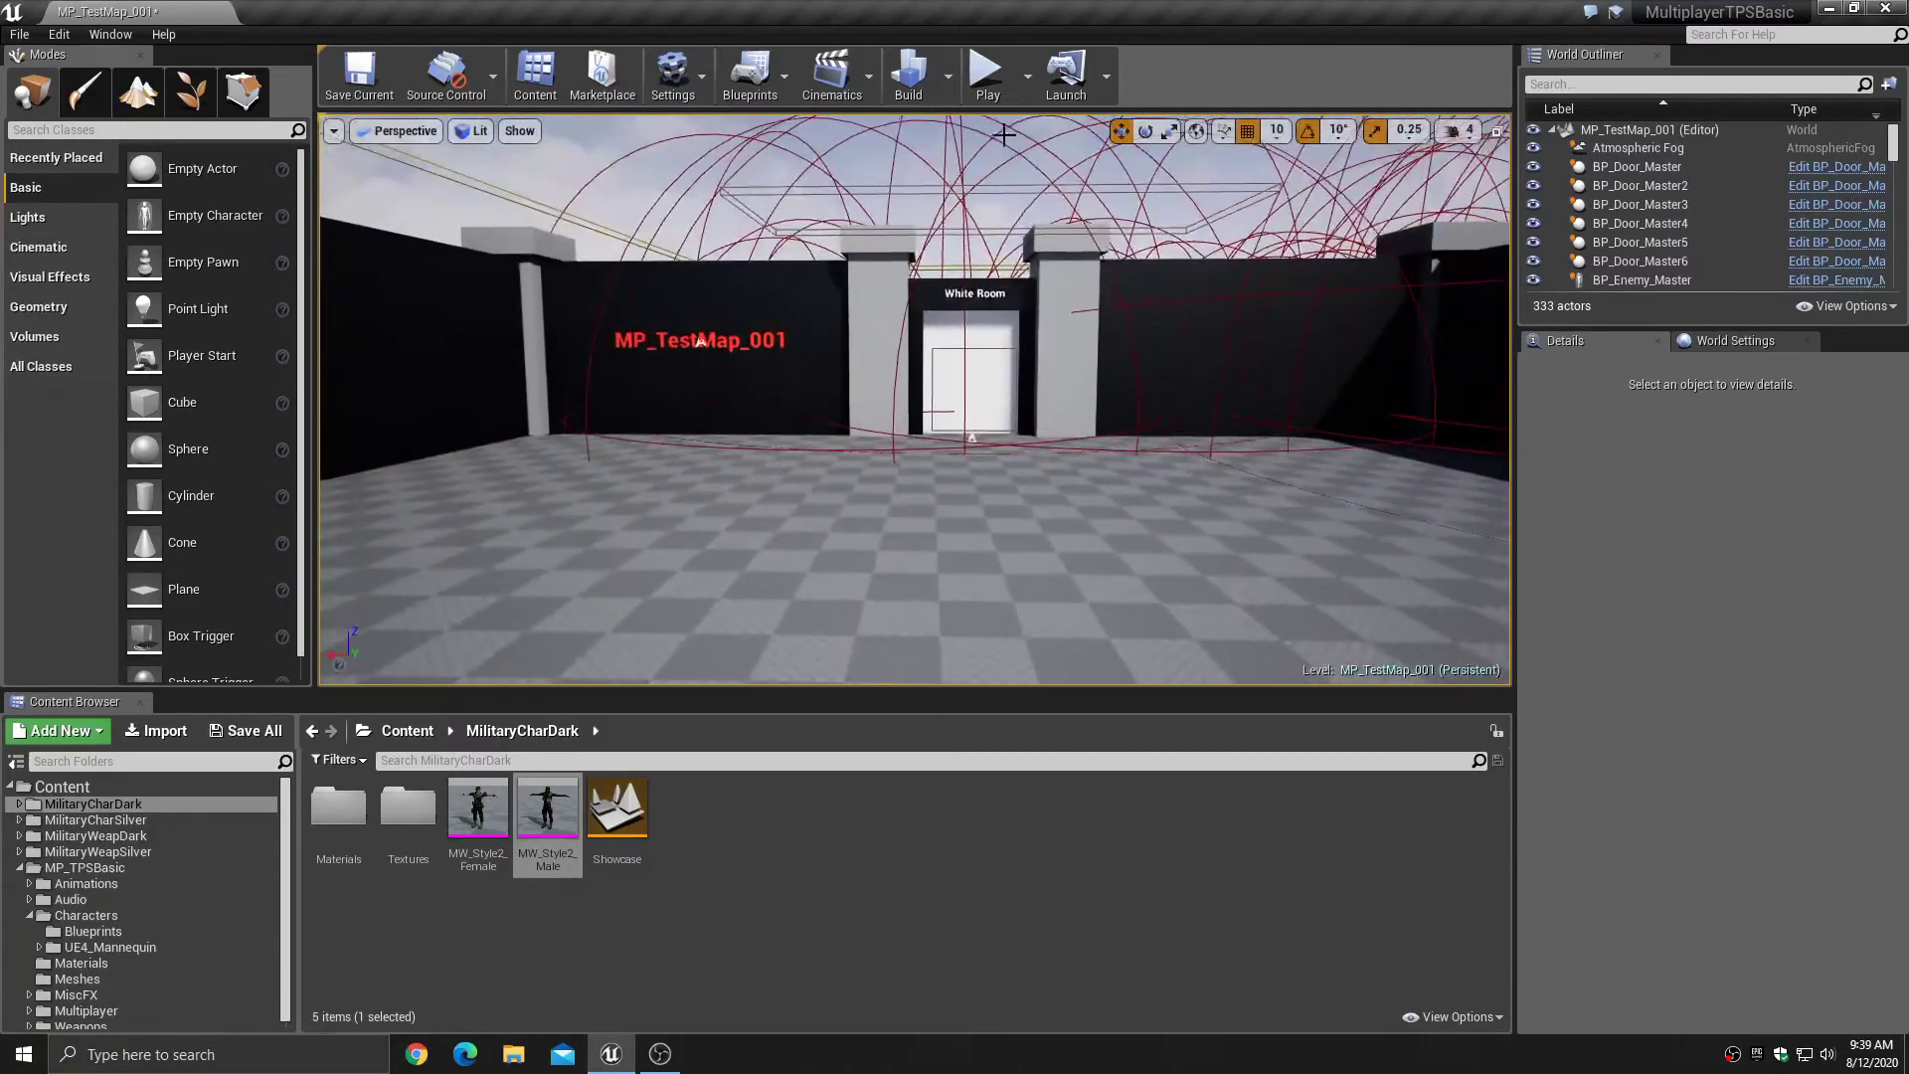
{"action": "left_click", "coordinate": [988, 75]}
{"action": "key", "text": "w"}
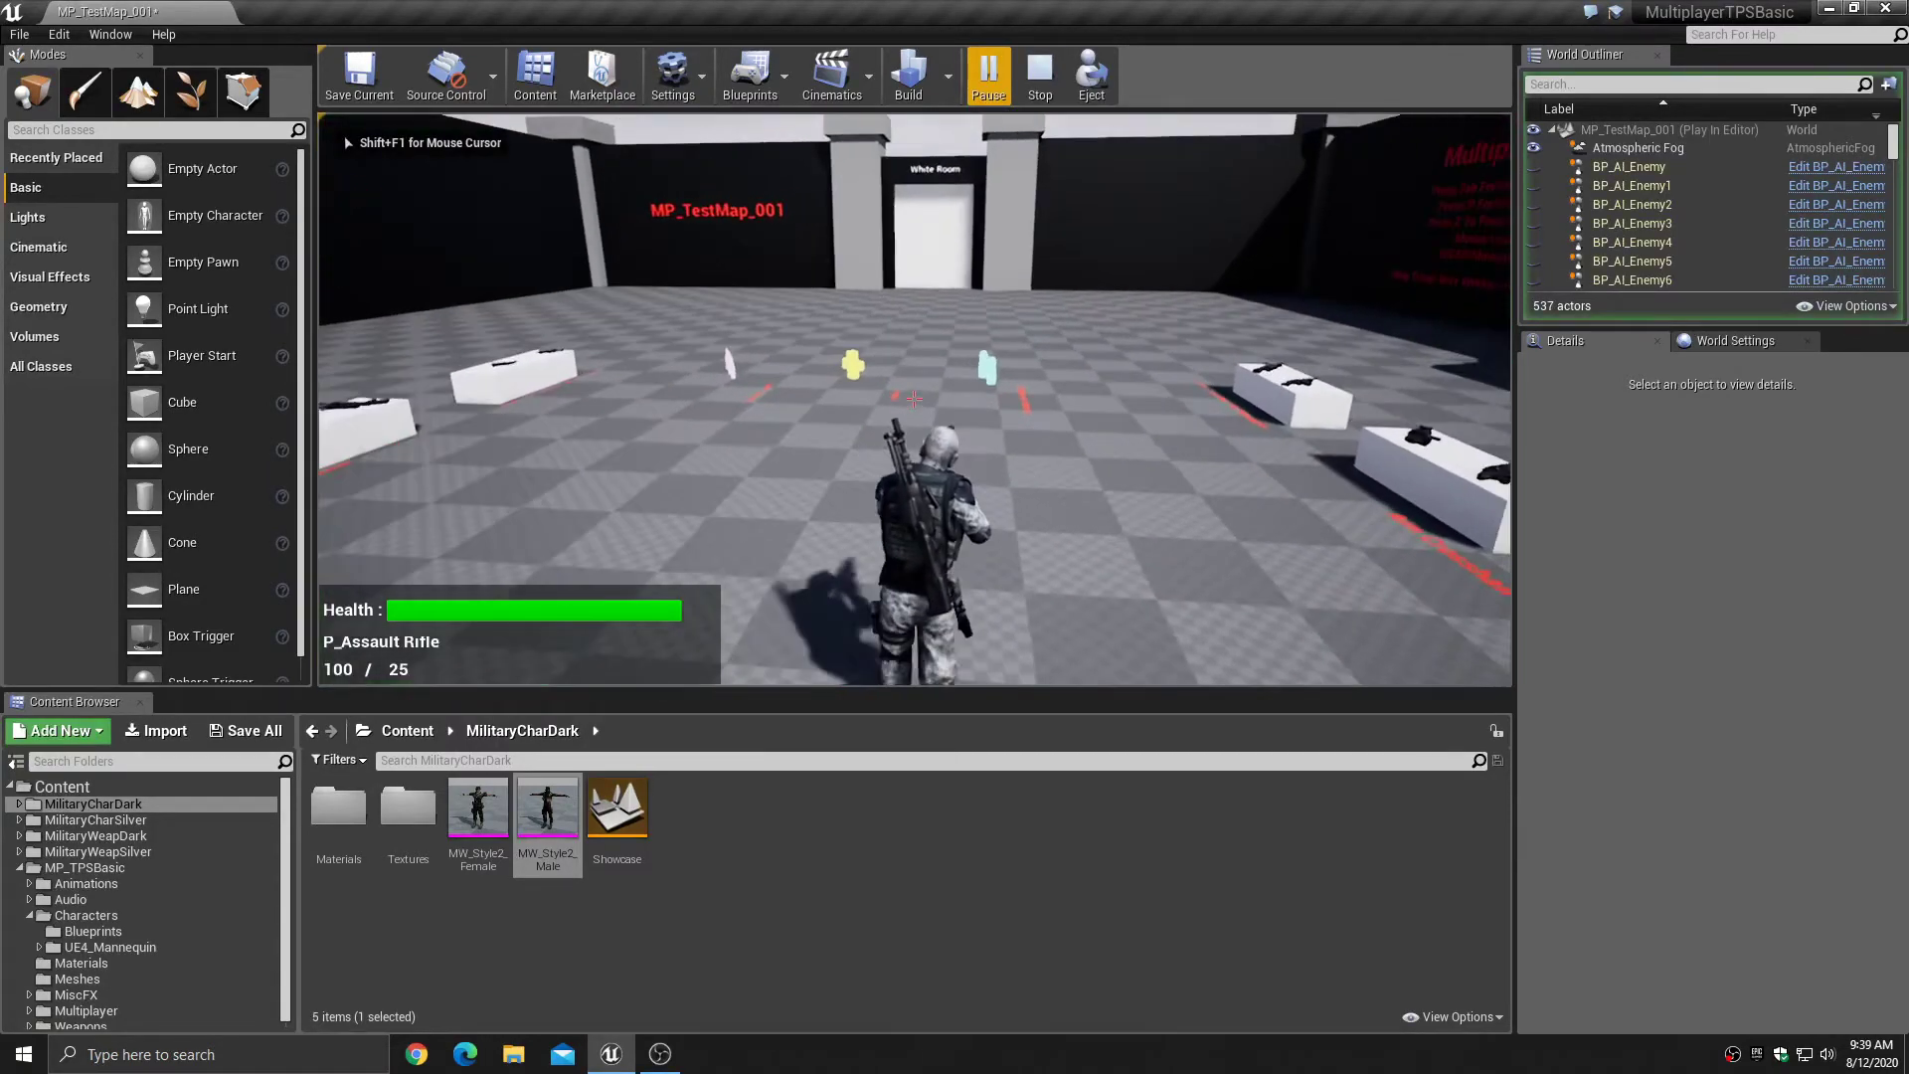
{"action": "key", "text": "w"}
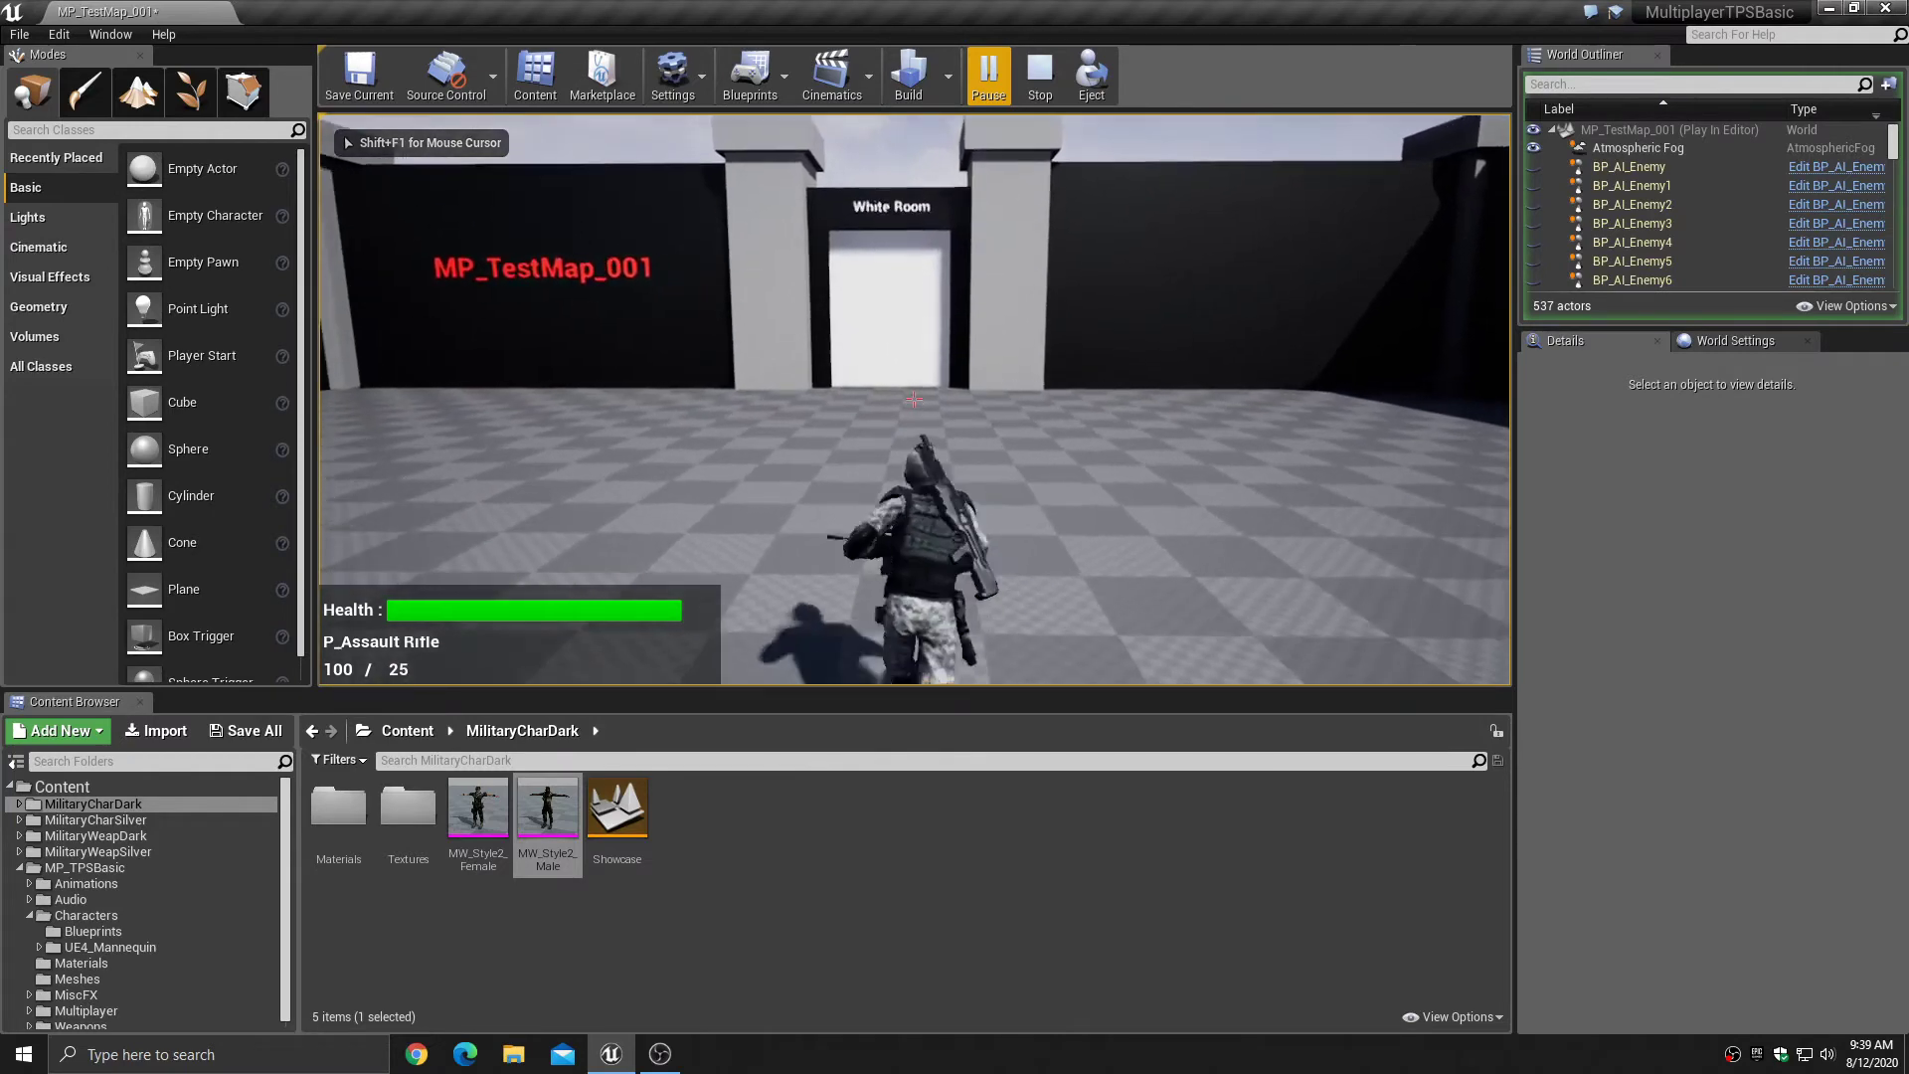
{"action": "key", "text": "w"}
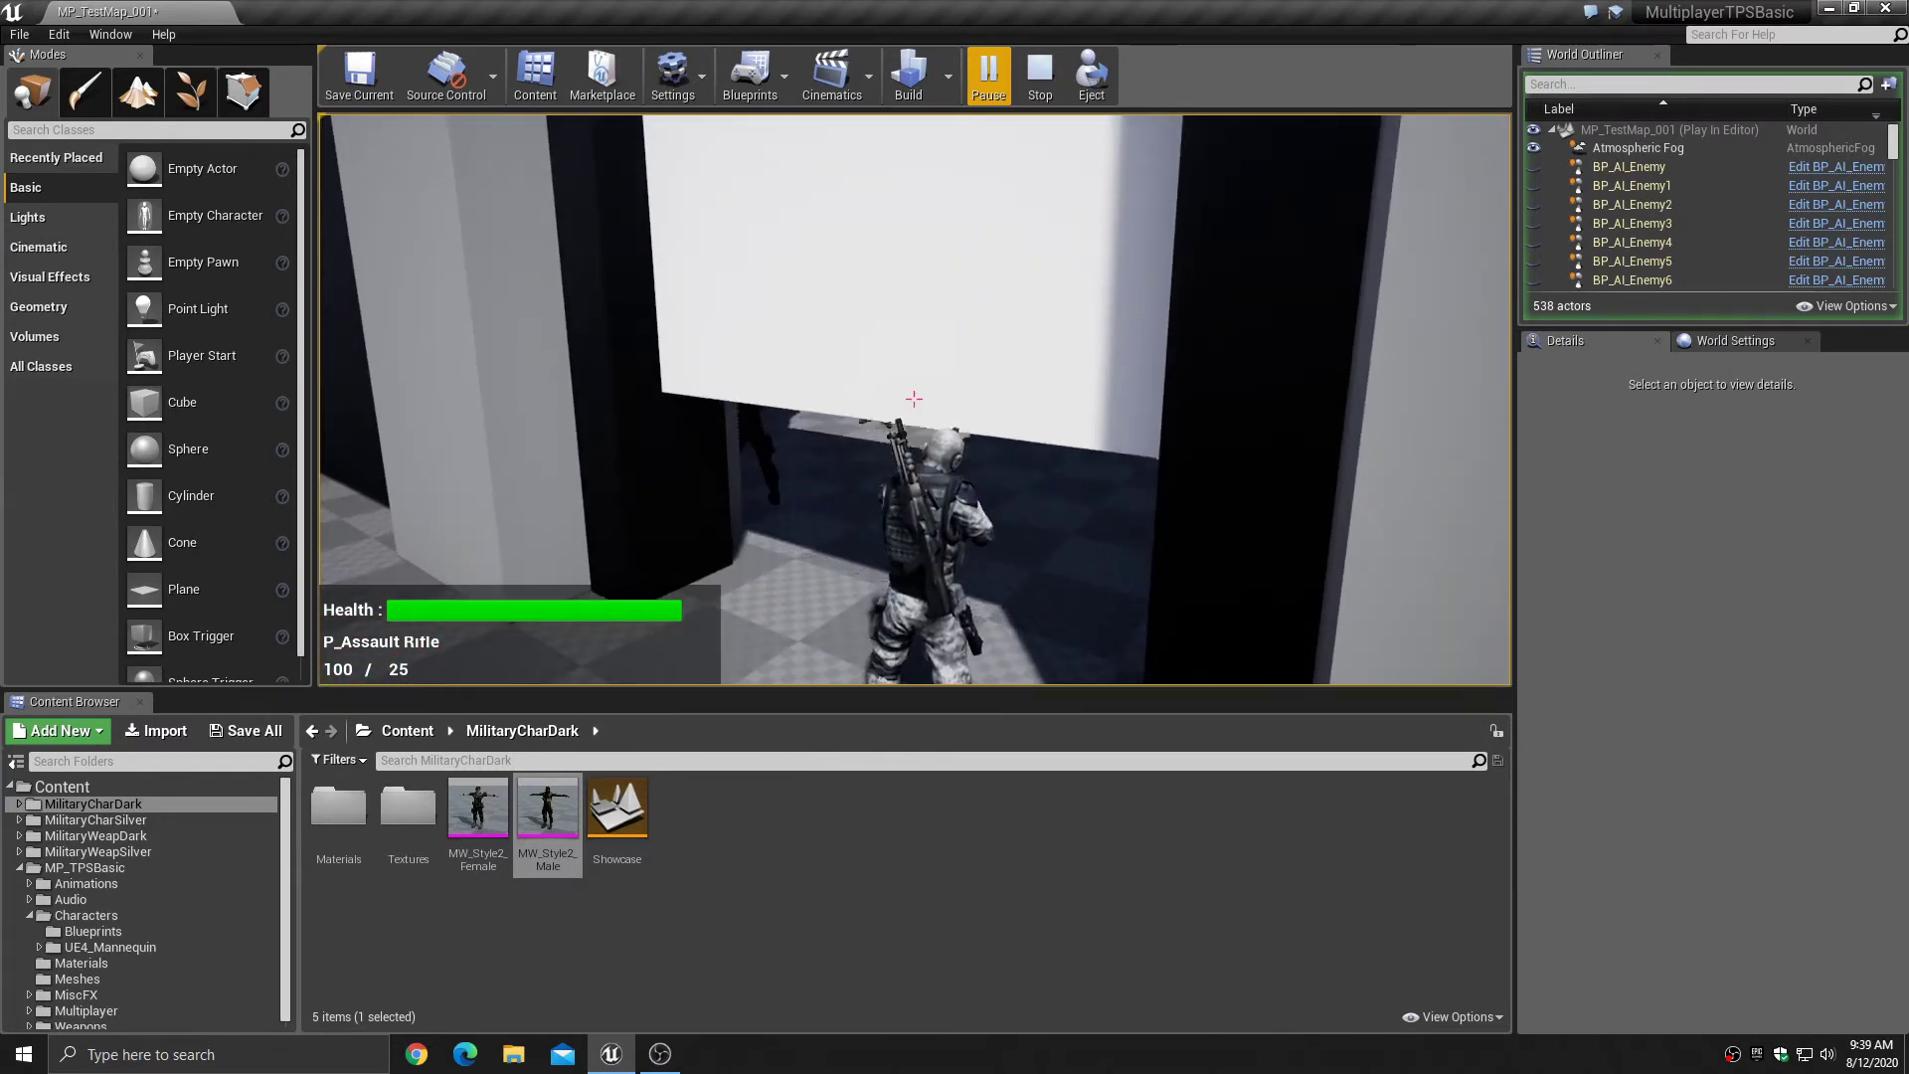
- Back away from the White Room while shooting at the enemies, check the game in full screen, and end the play session
{"action": "key", "text": "s"}
{"action": "key", "text": "s"}
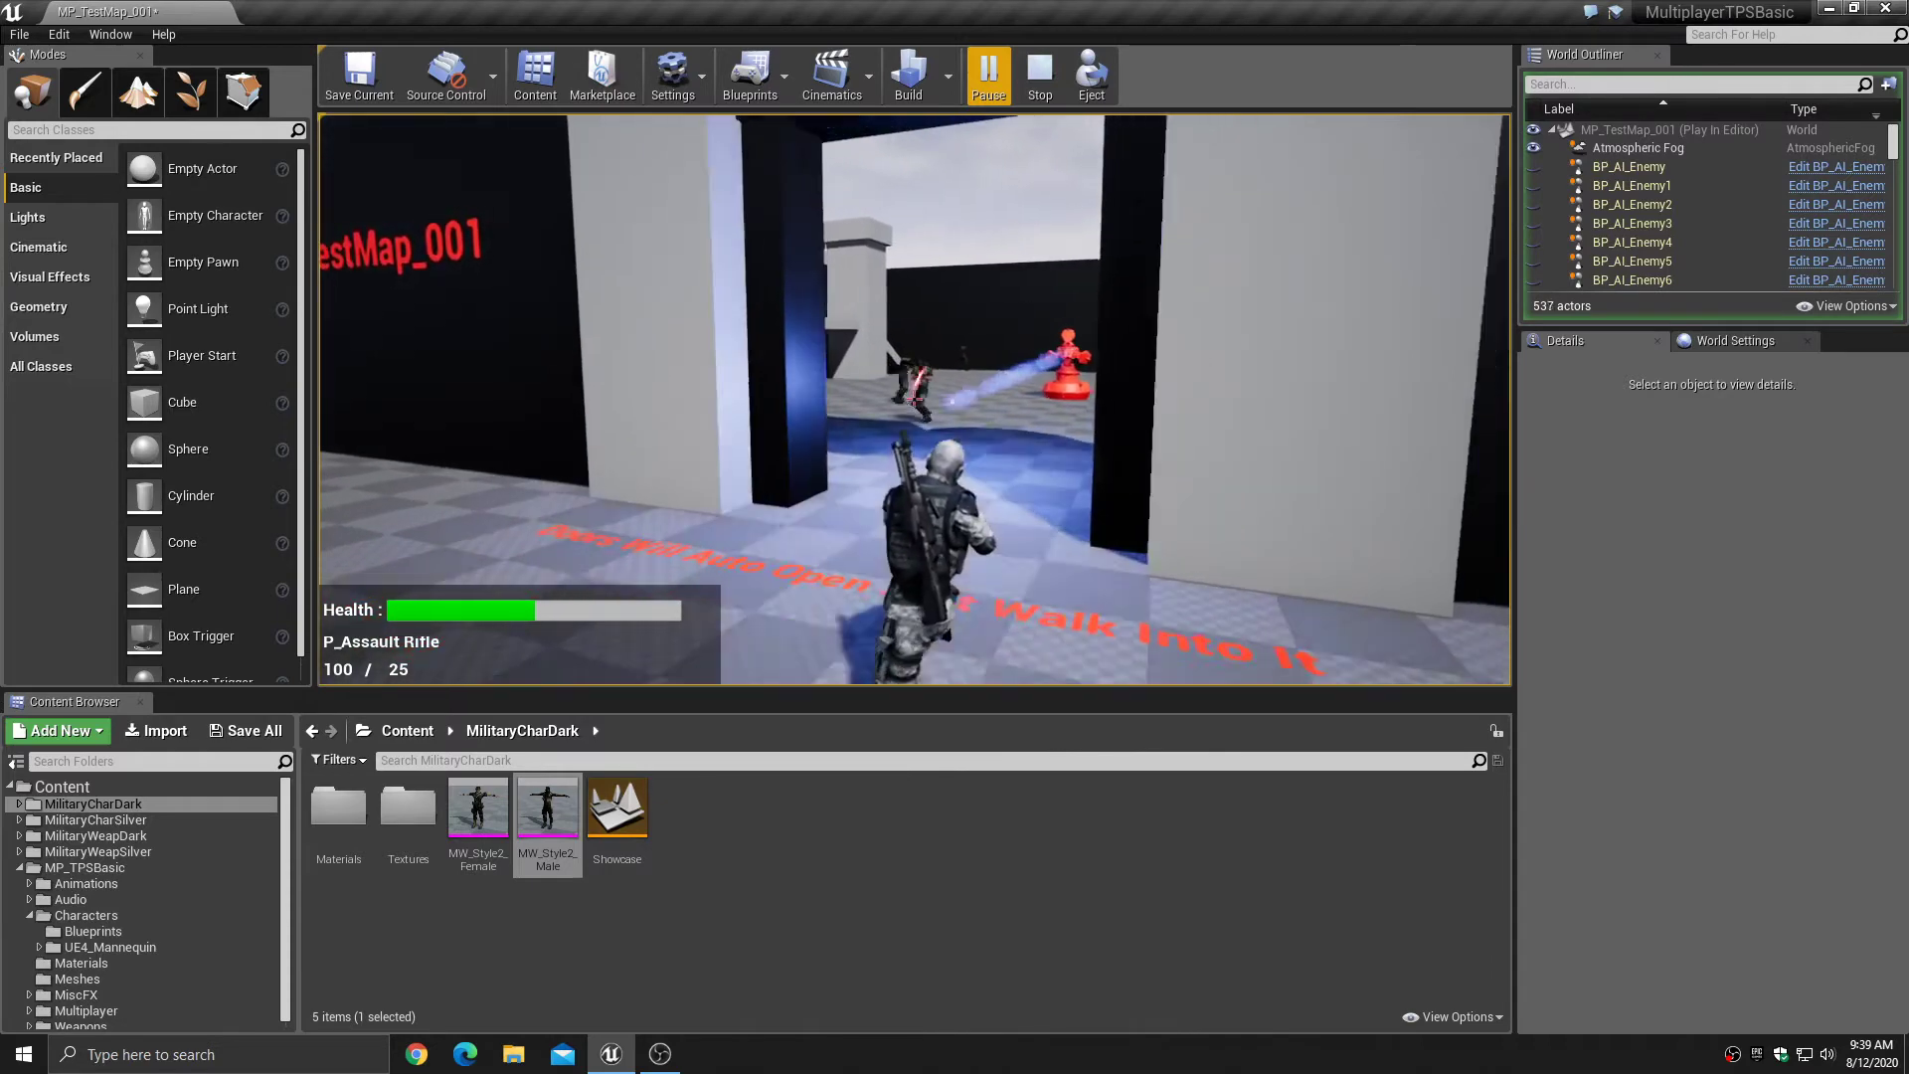
{"action": "key", "text": "s"}
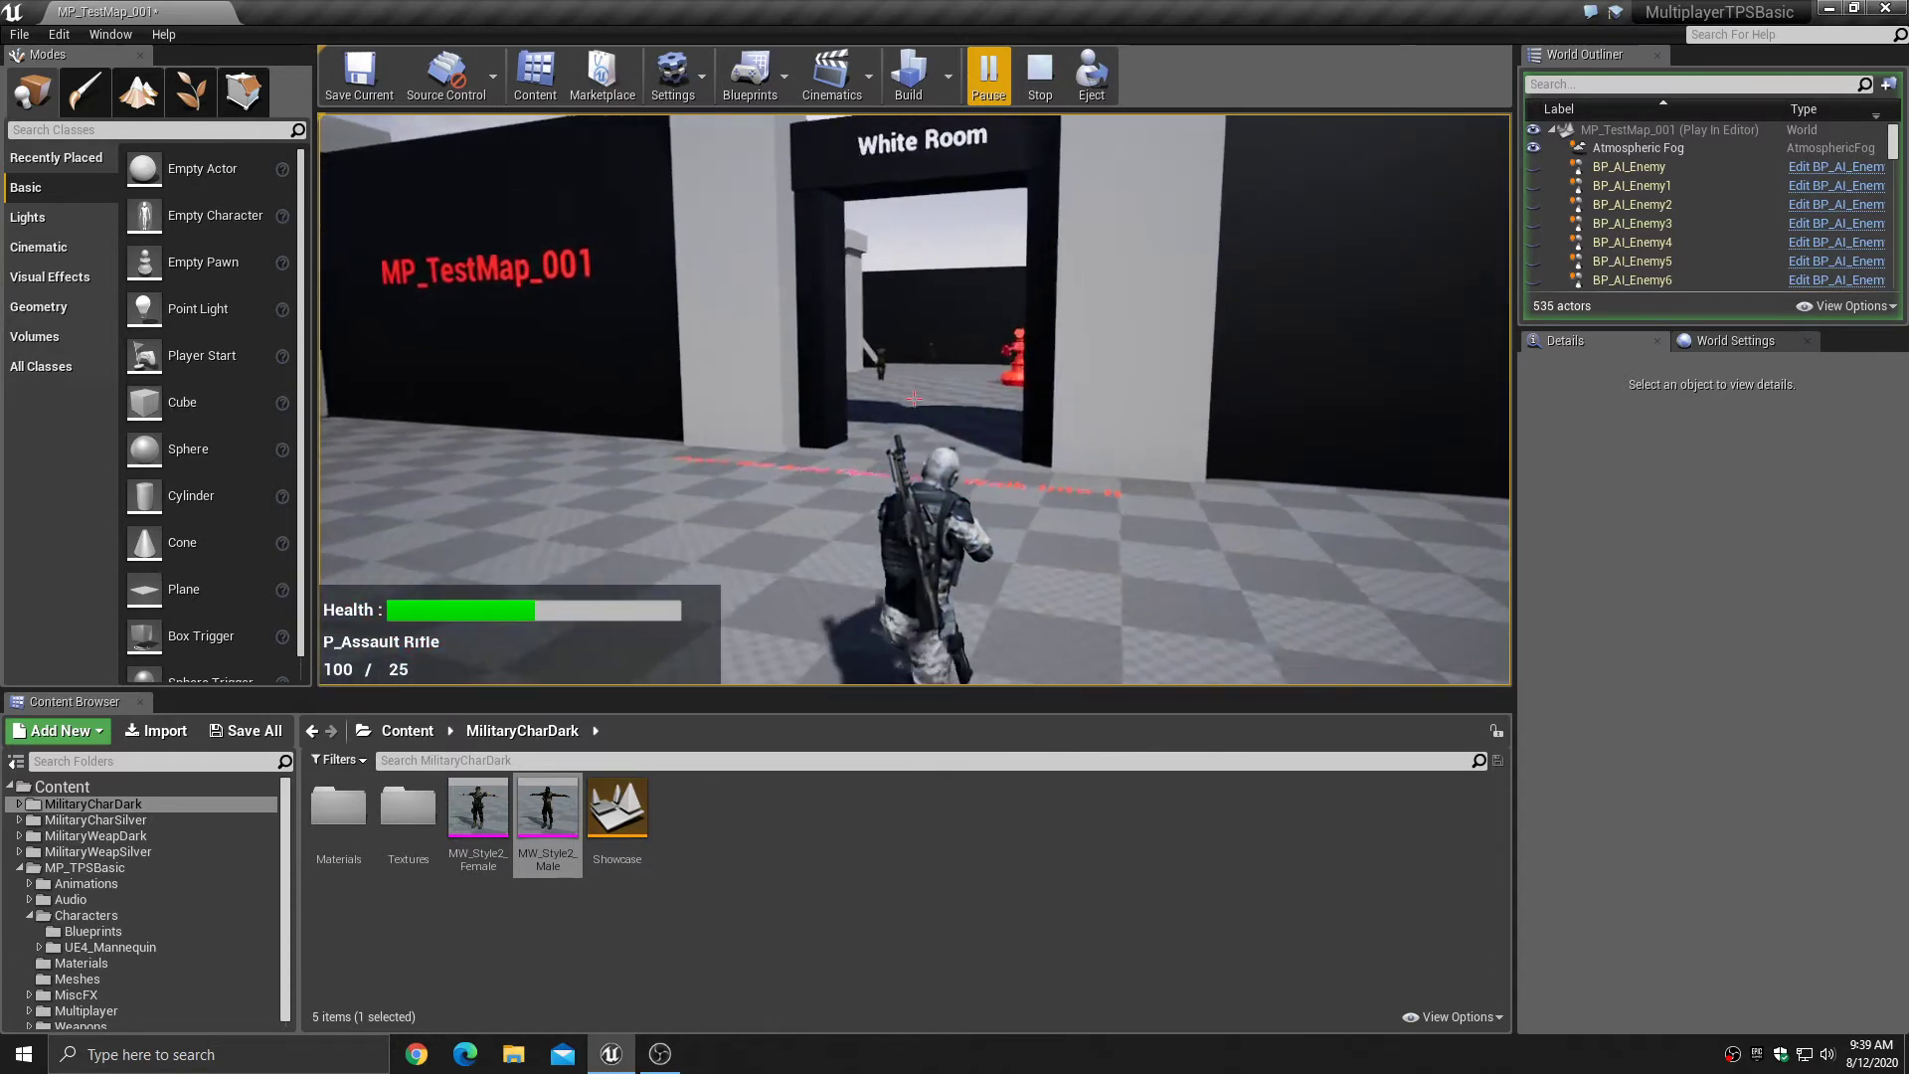
{"action": "key", "text": "s"}
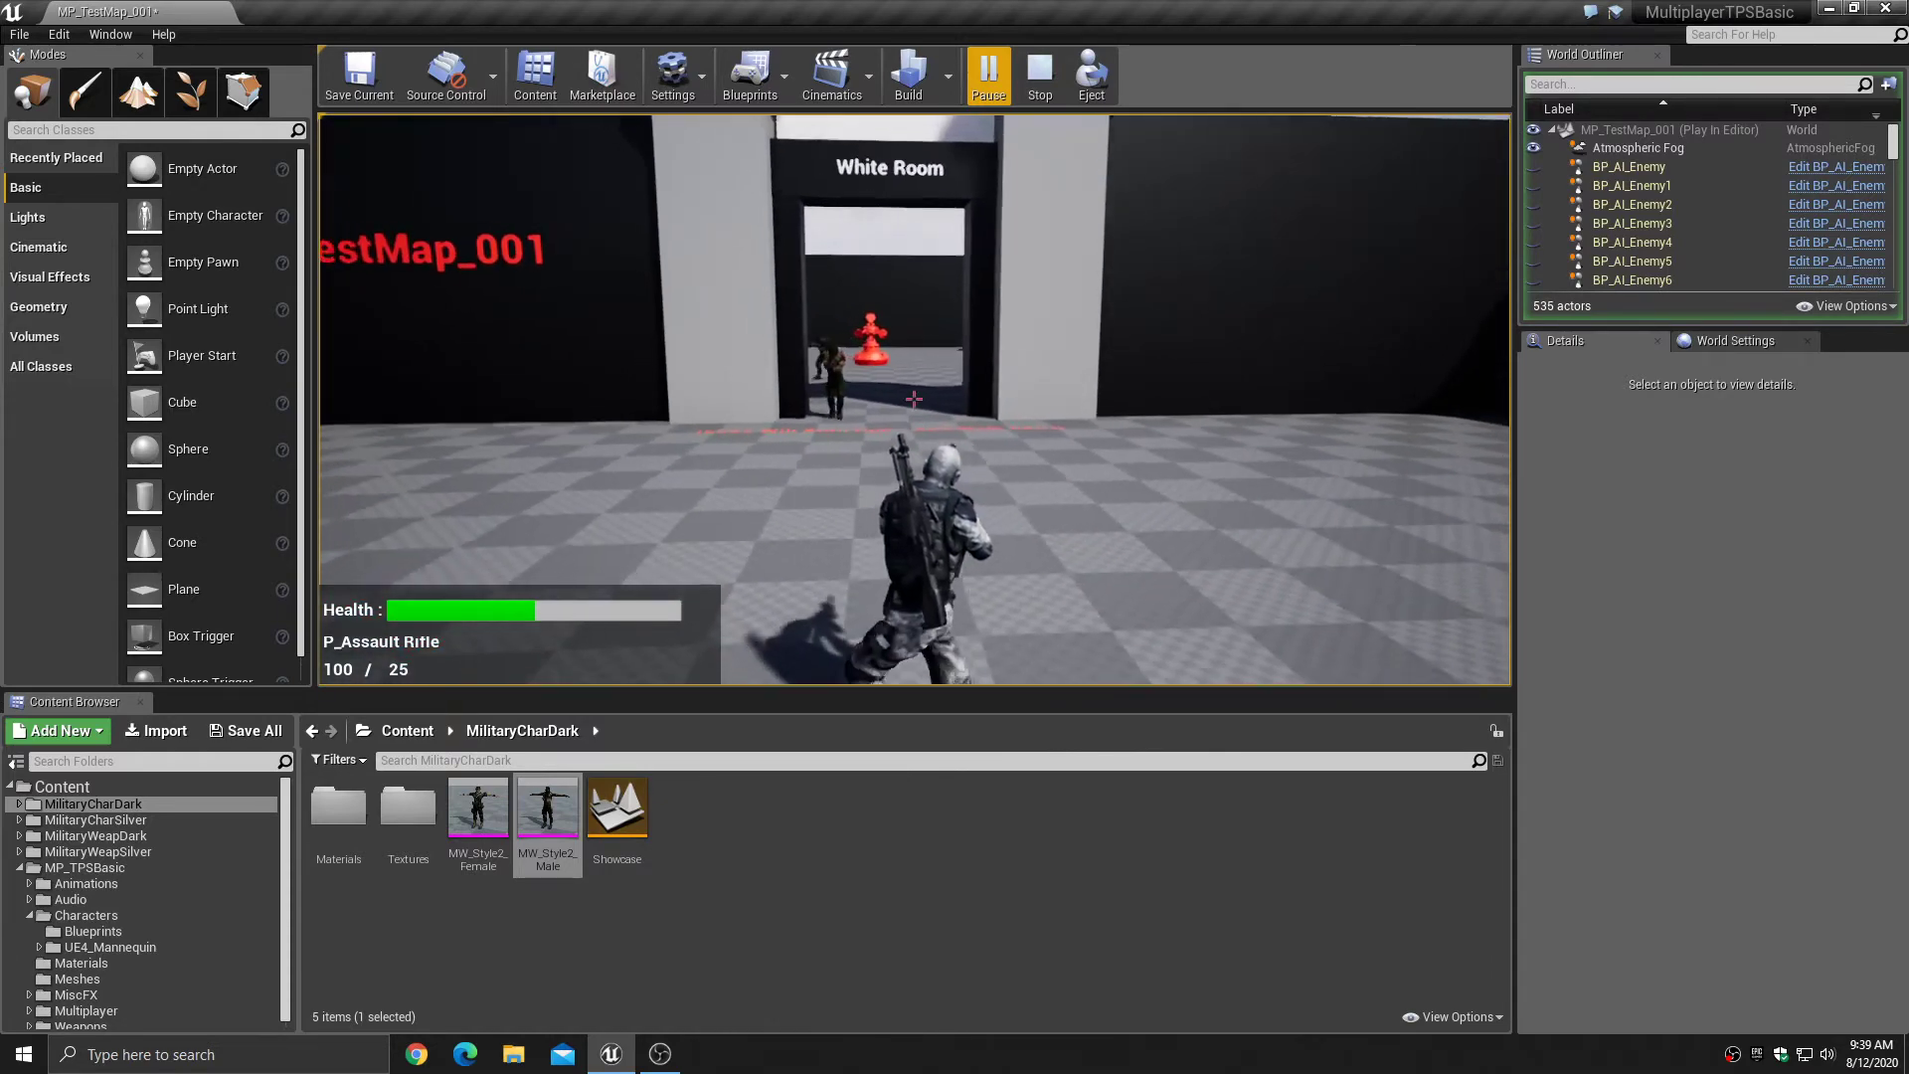
{"action": "left_click", "coordinate": [914, 399]}
{"action": "key", "text": "s"}
{"action": "left_click", "coordinate": [914, 399]}
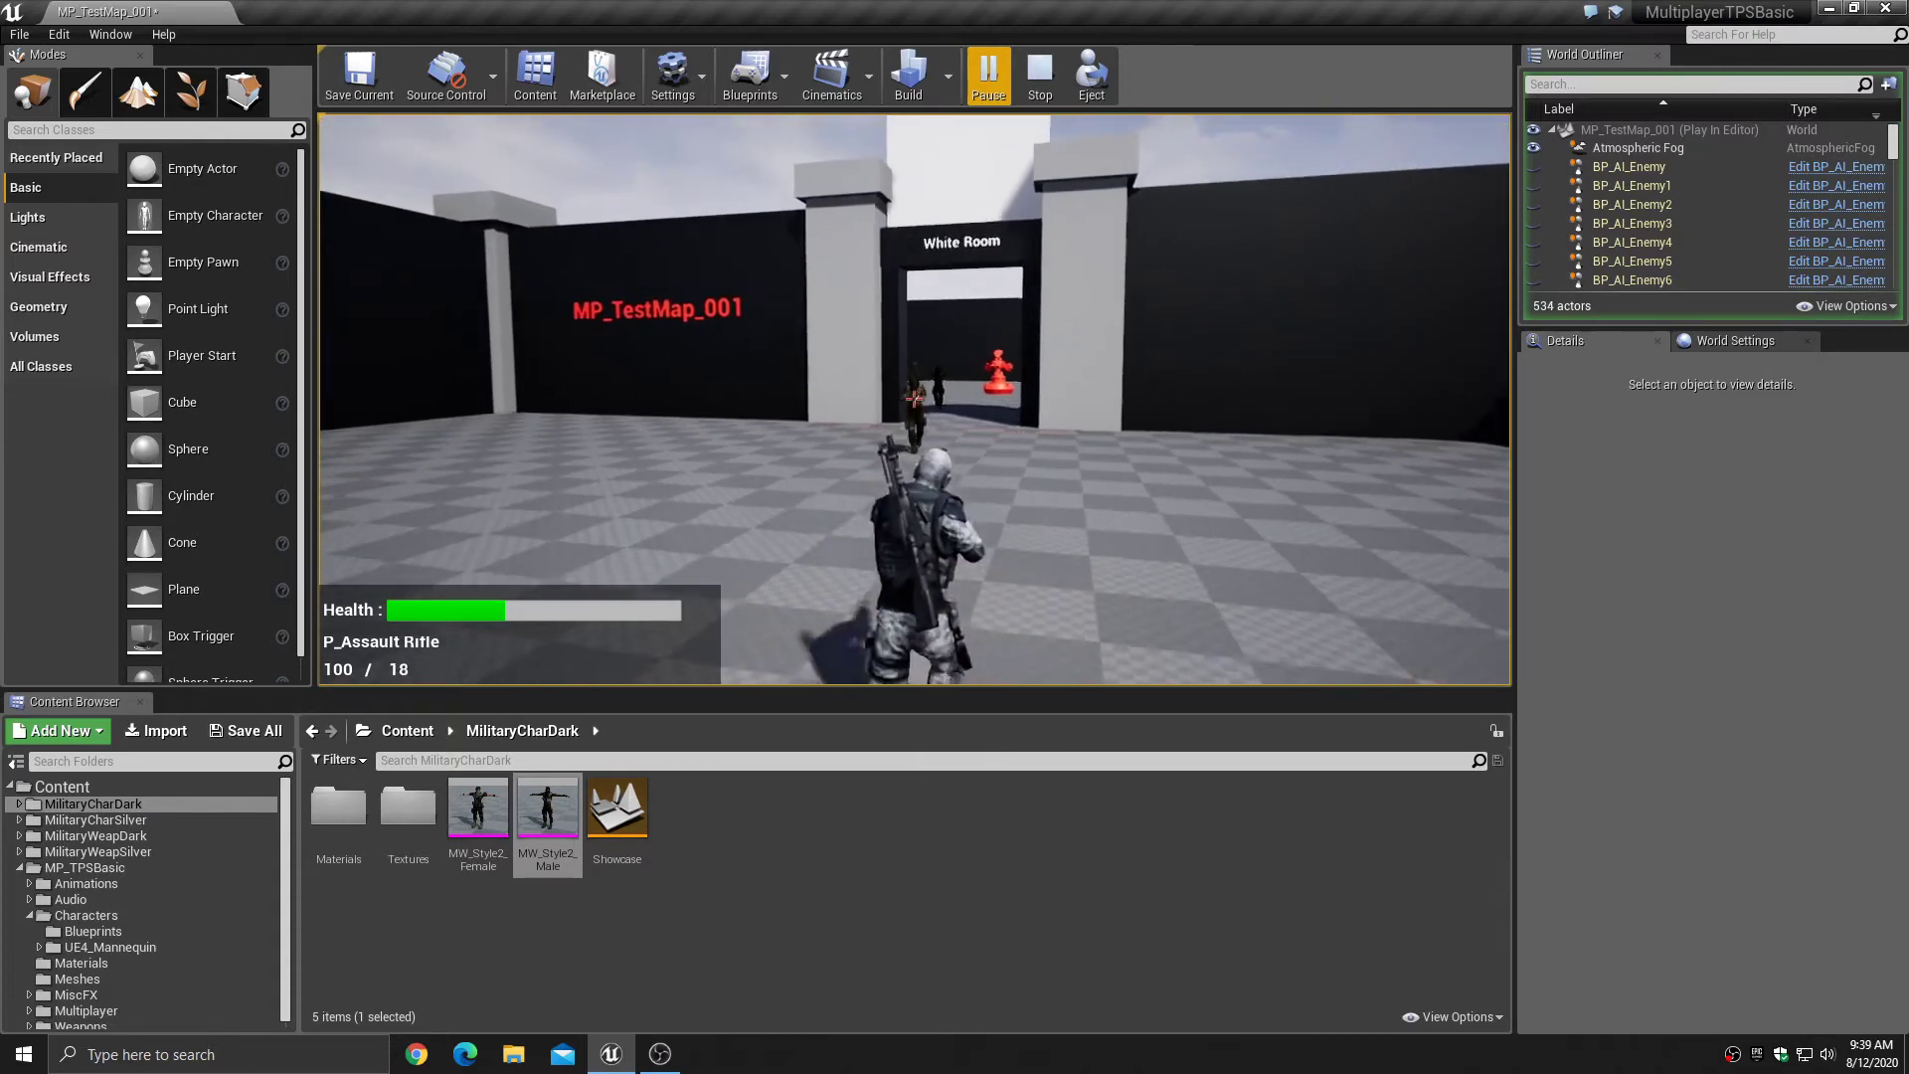
{"action": "key", "text": "s"}
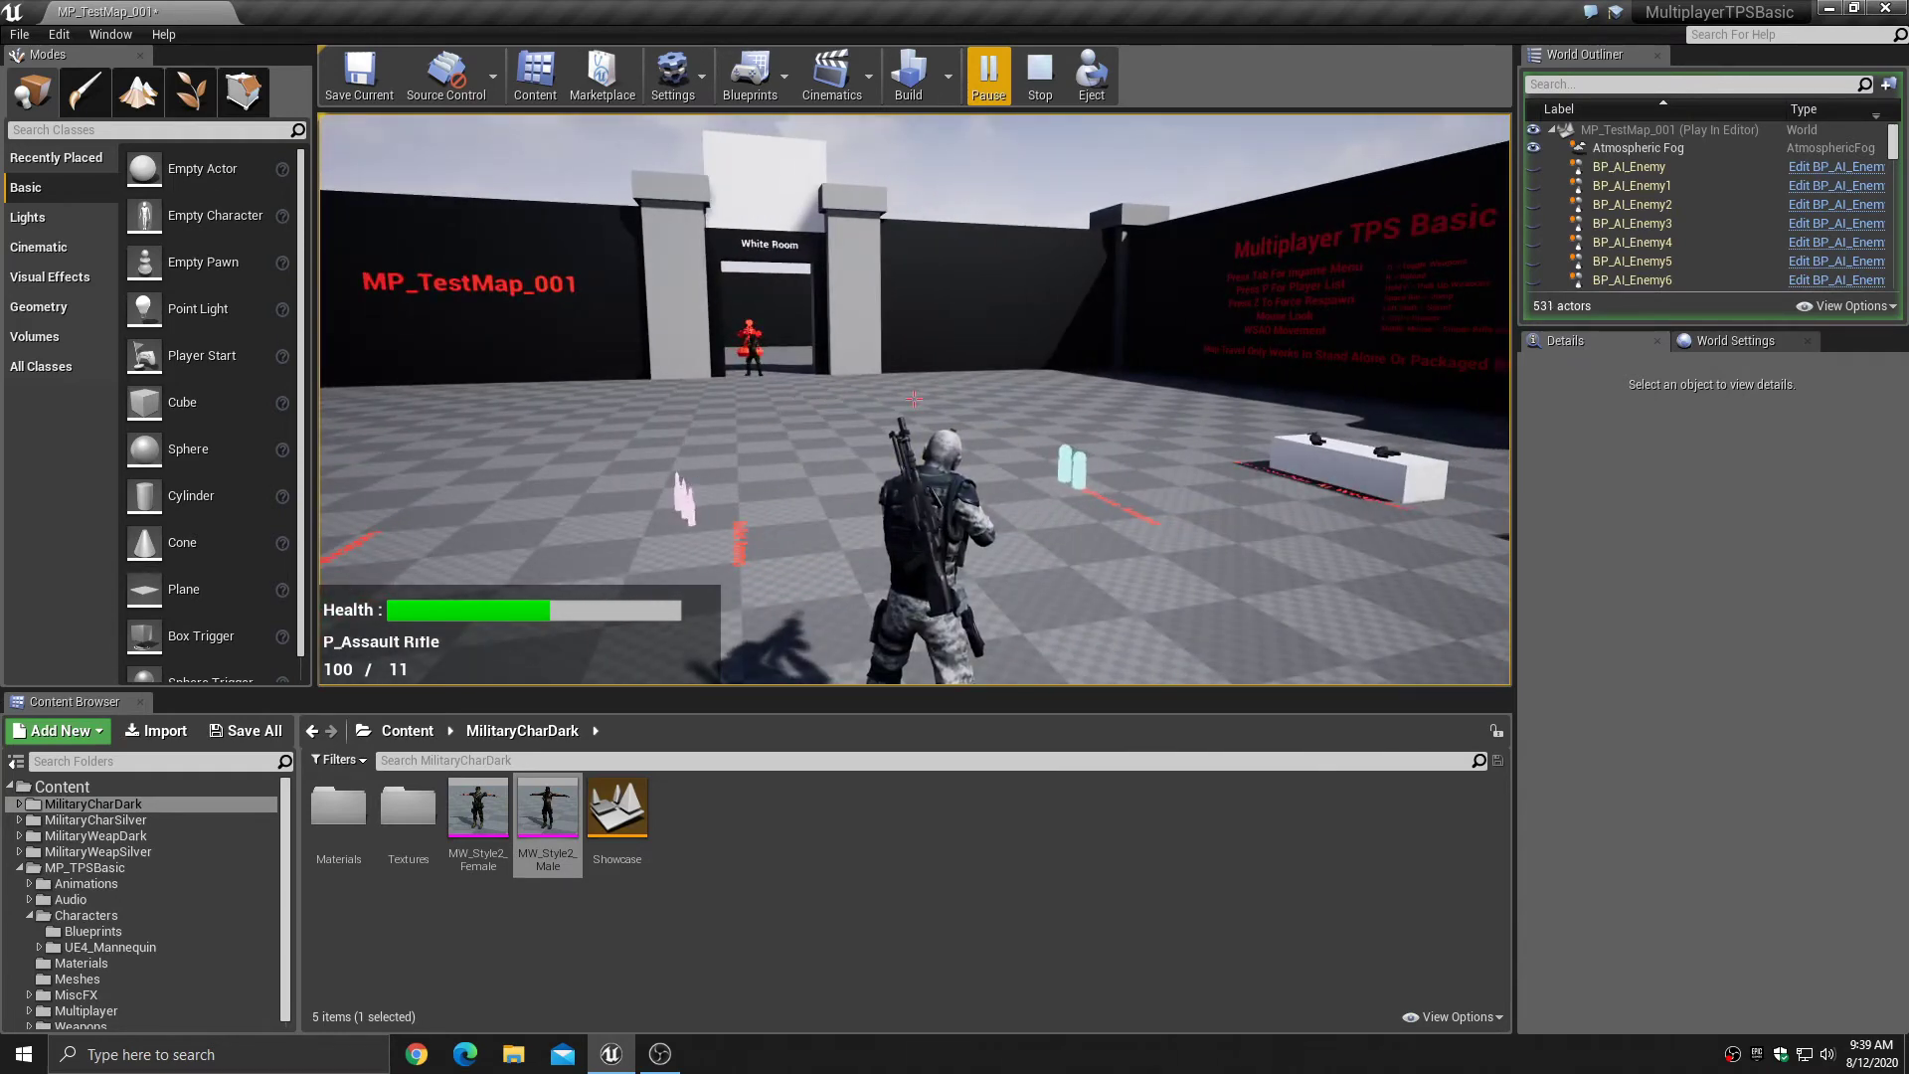
{"action": "key", "text": "F11"}
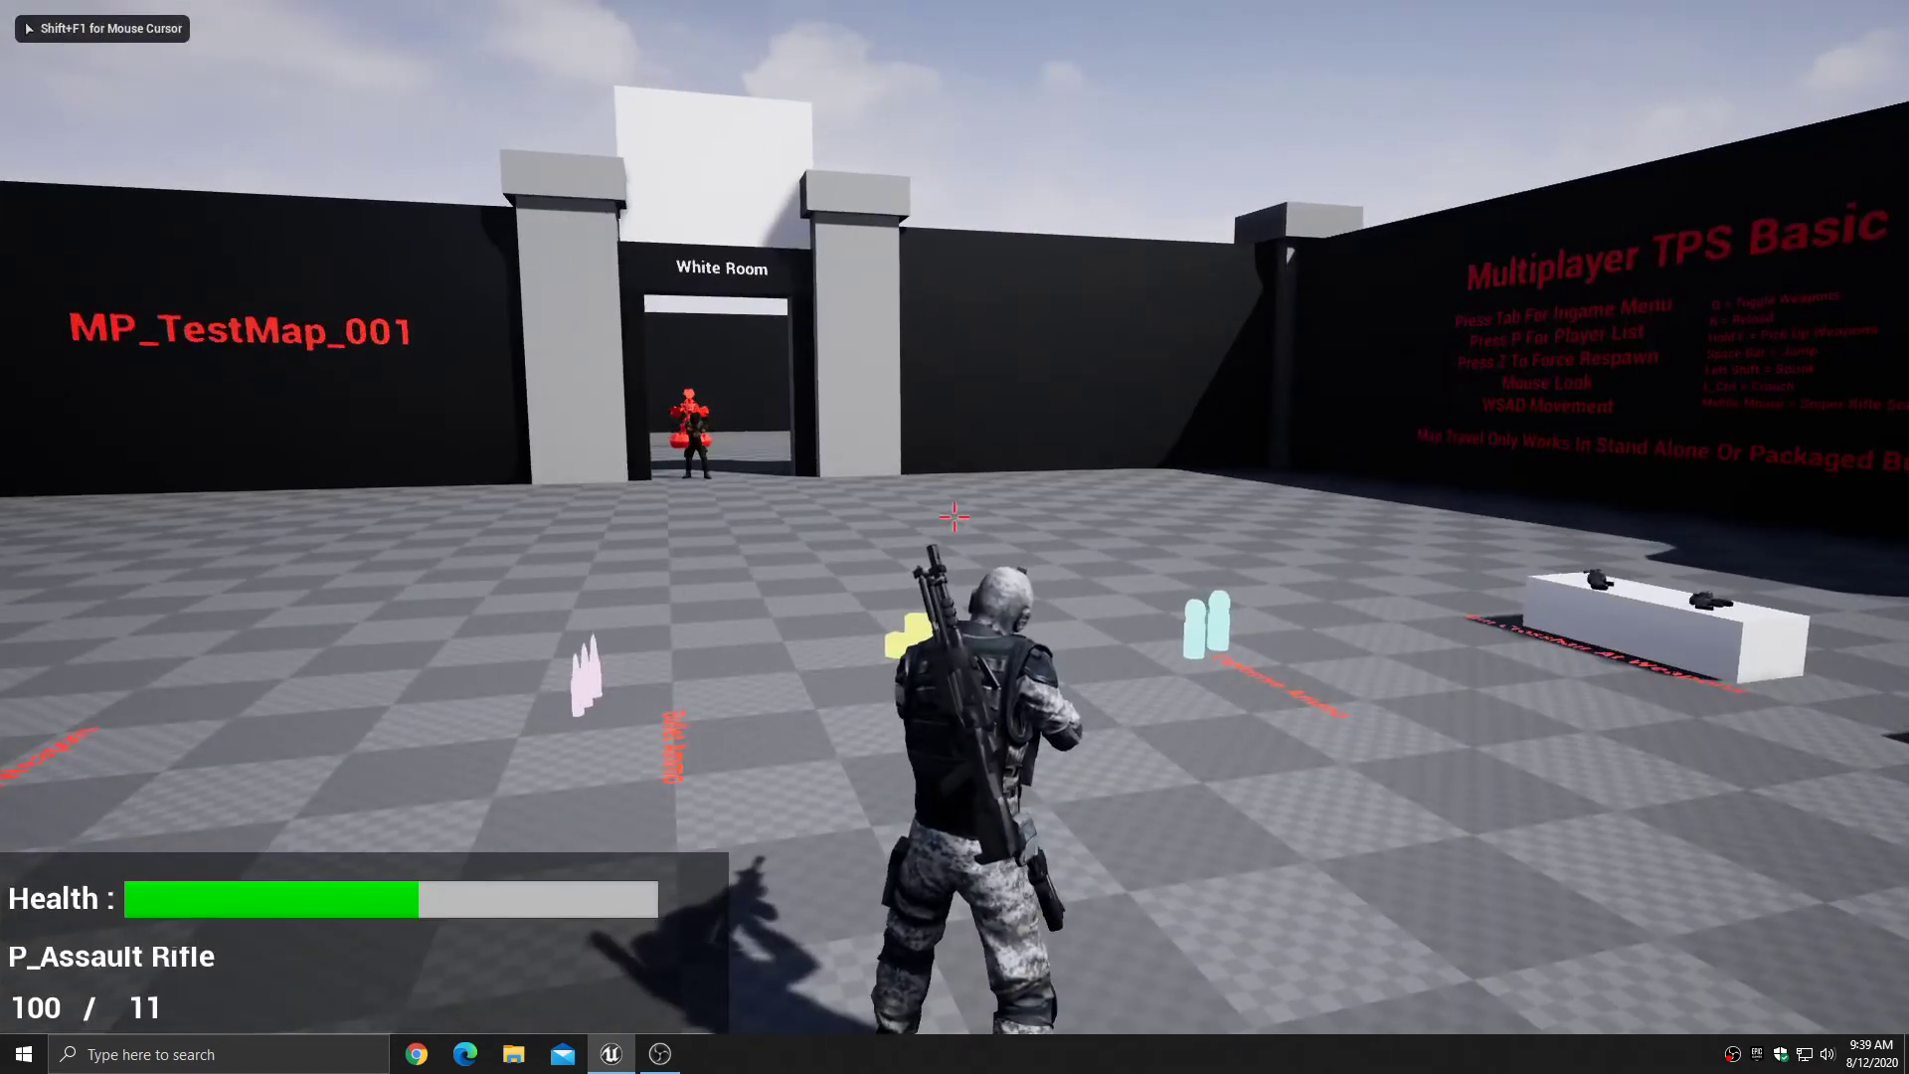
{"action": "key", "text": "F11"}
{"action": "key", "text": "Escape"}
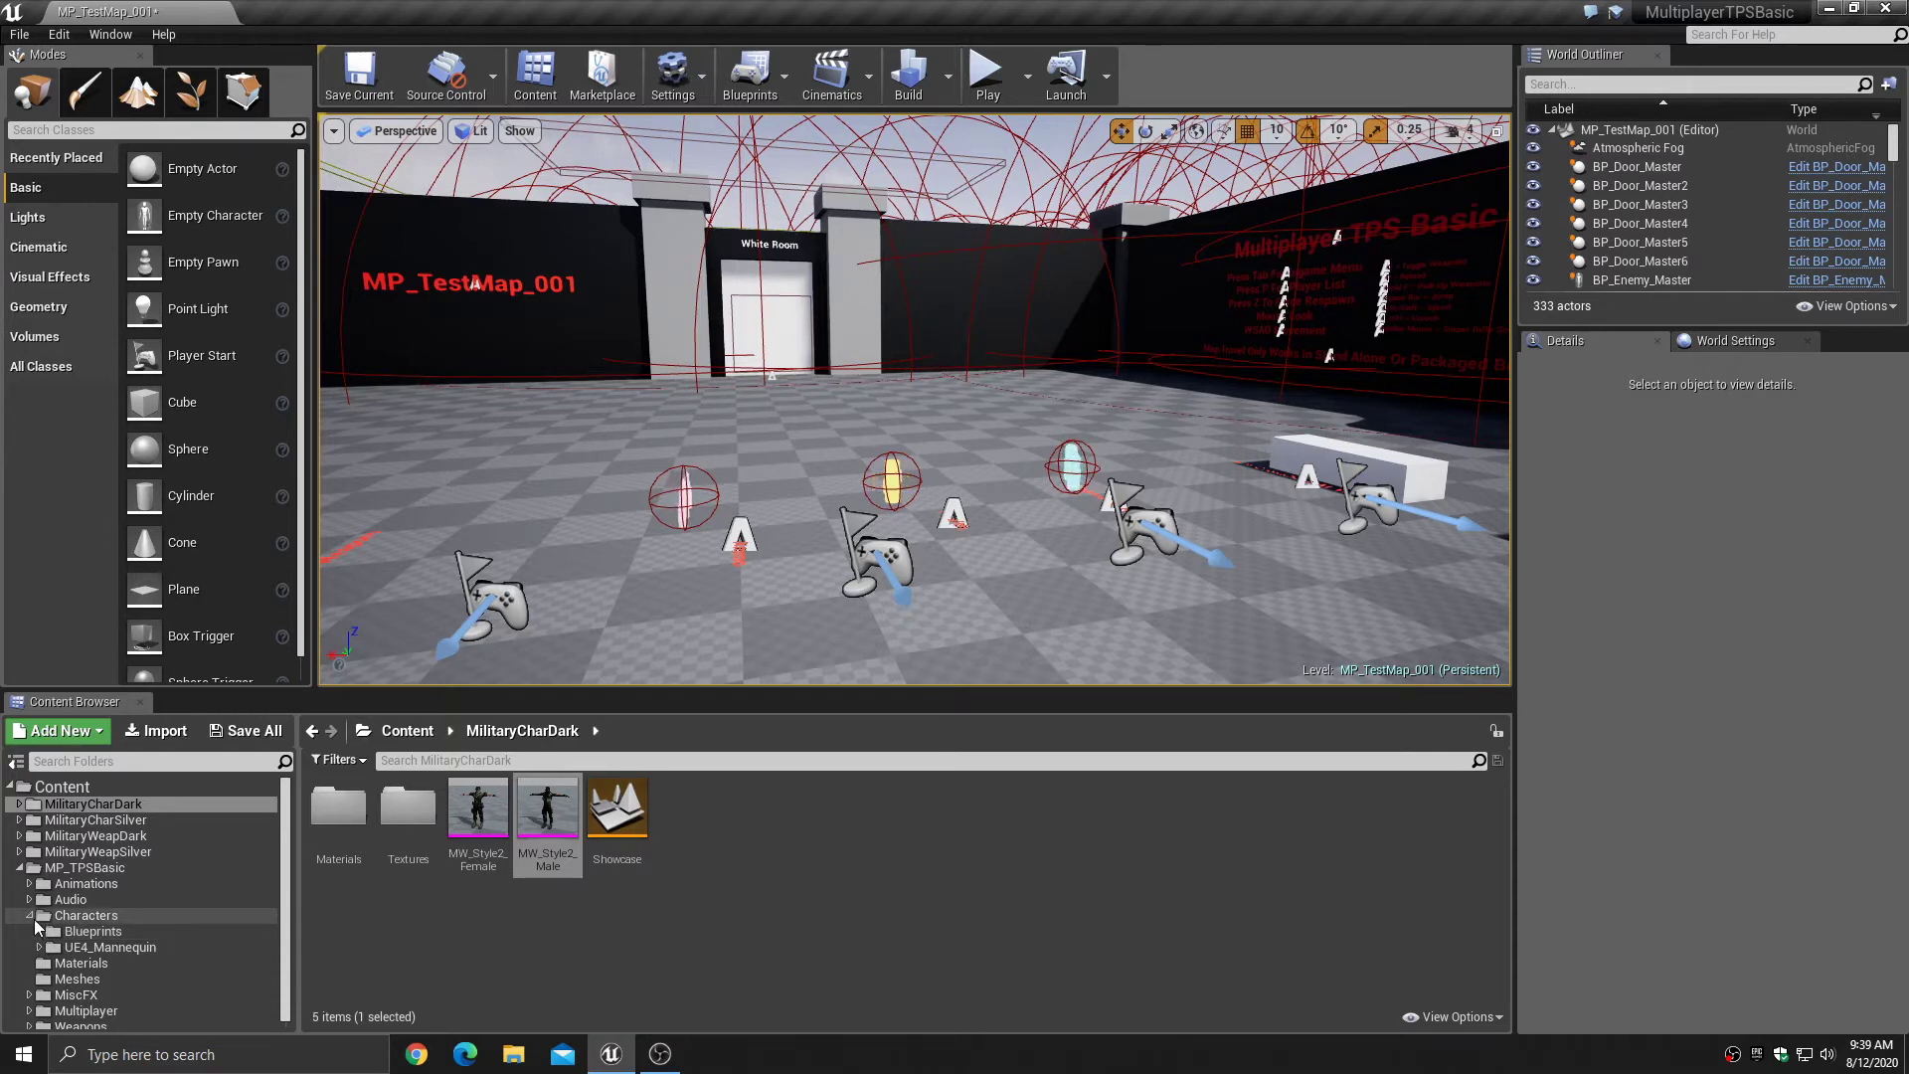
- Open the SK_P_AssaultRifle skeletal mesh from the Meshes folder of MP_TPSBasic's Weapons
{"action": "left_click", "coordinate": [33, 917]}
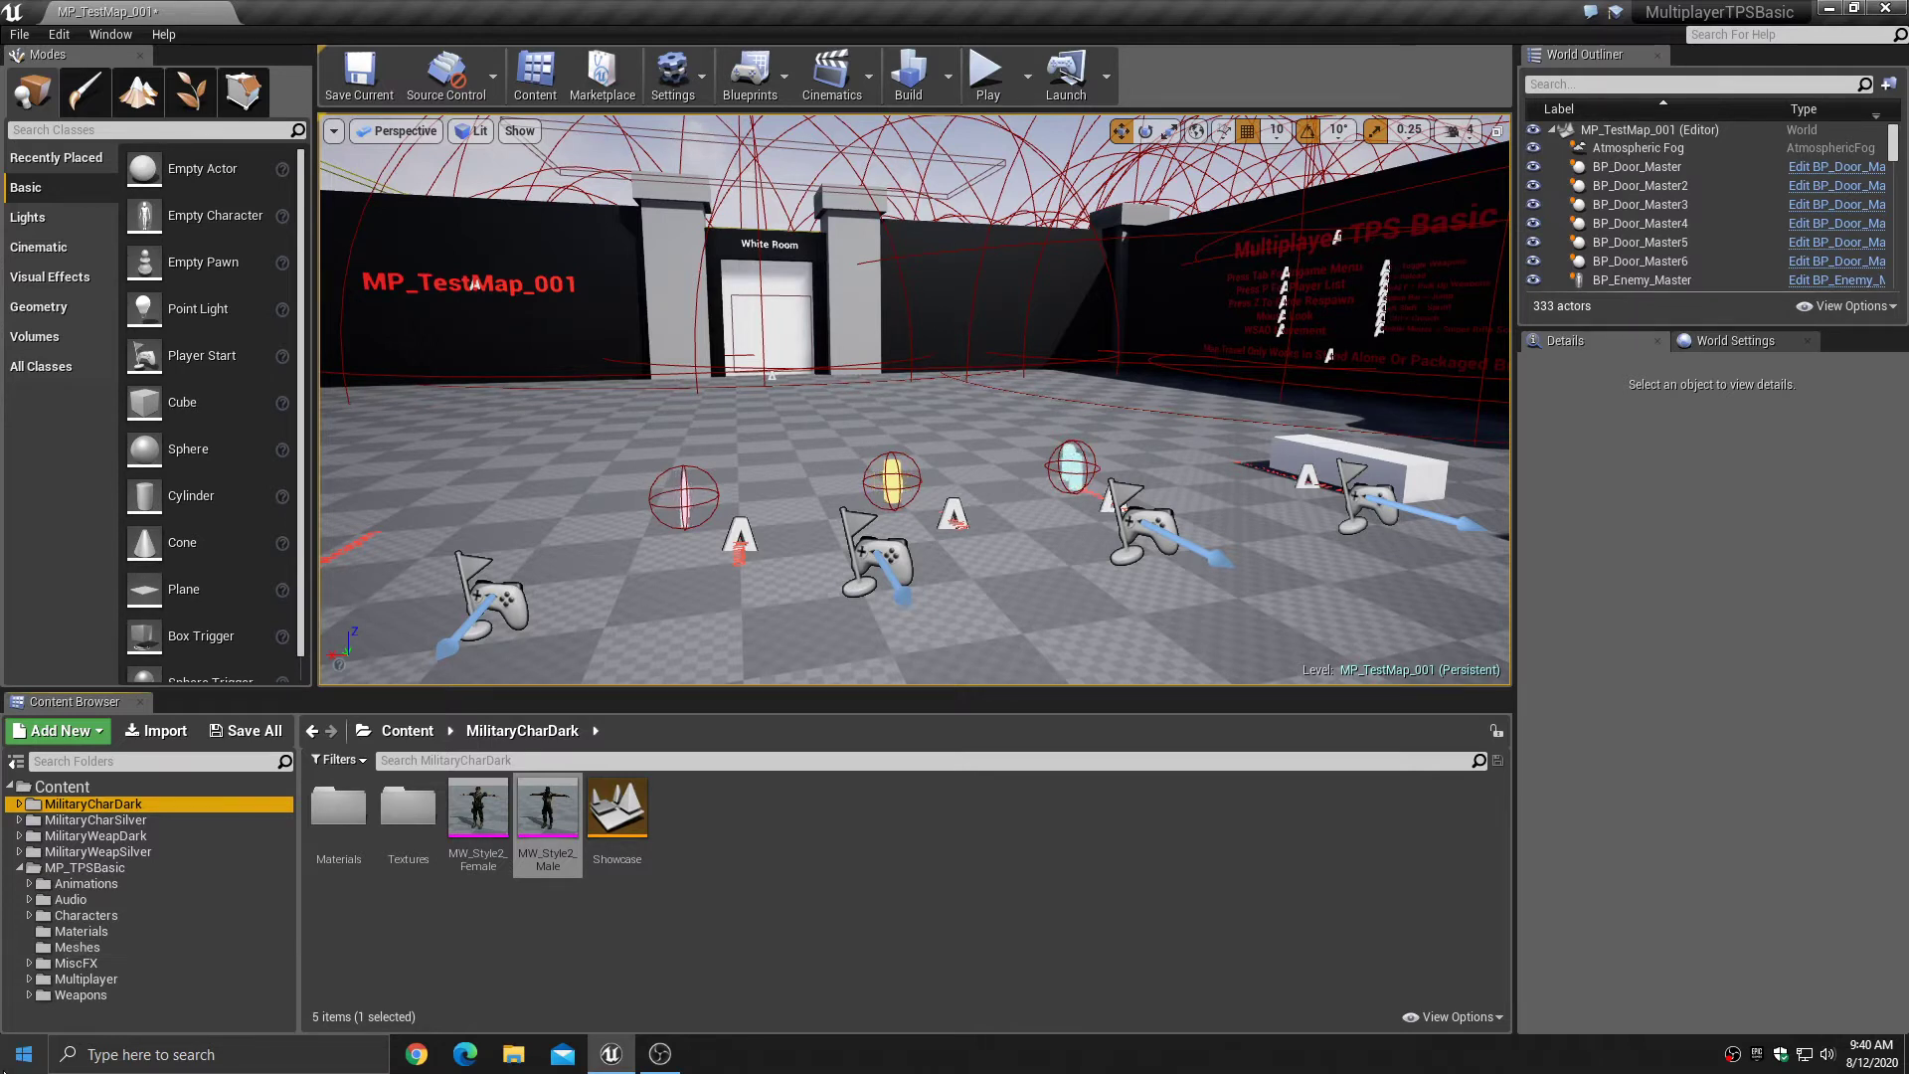
{"action": "left_click", "coordinate": [30, 994]}
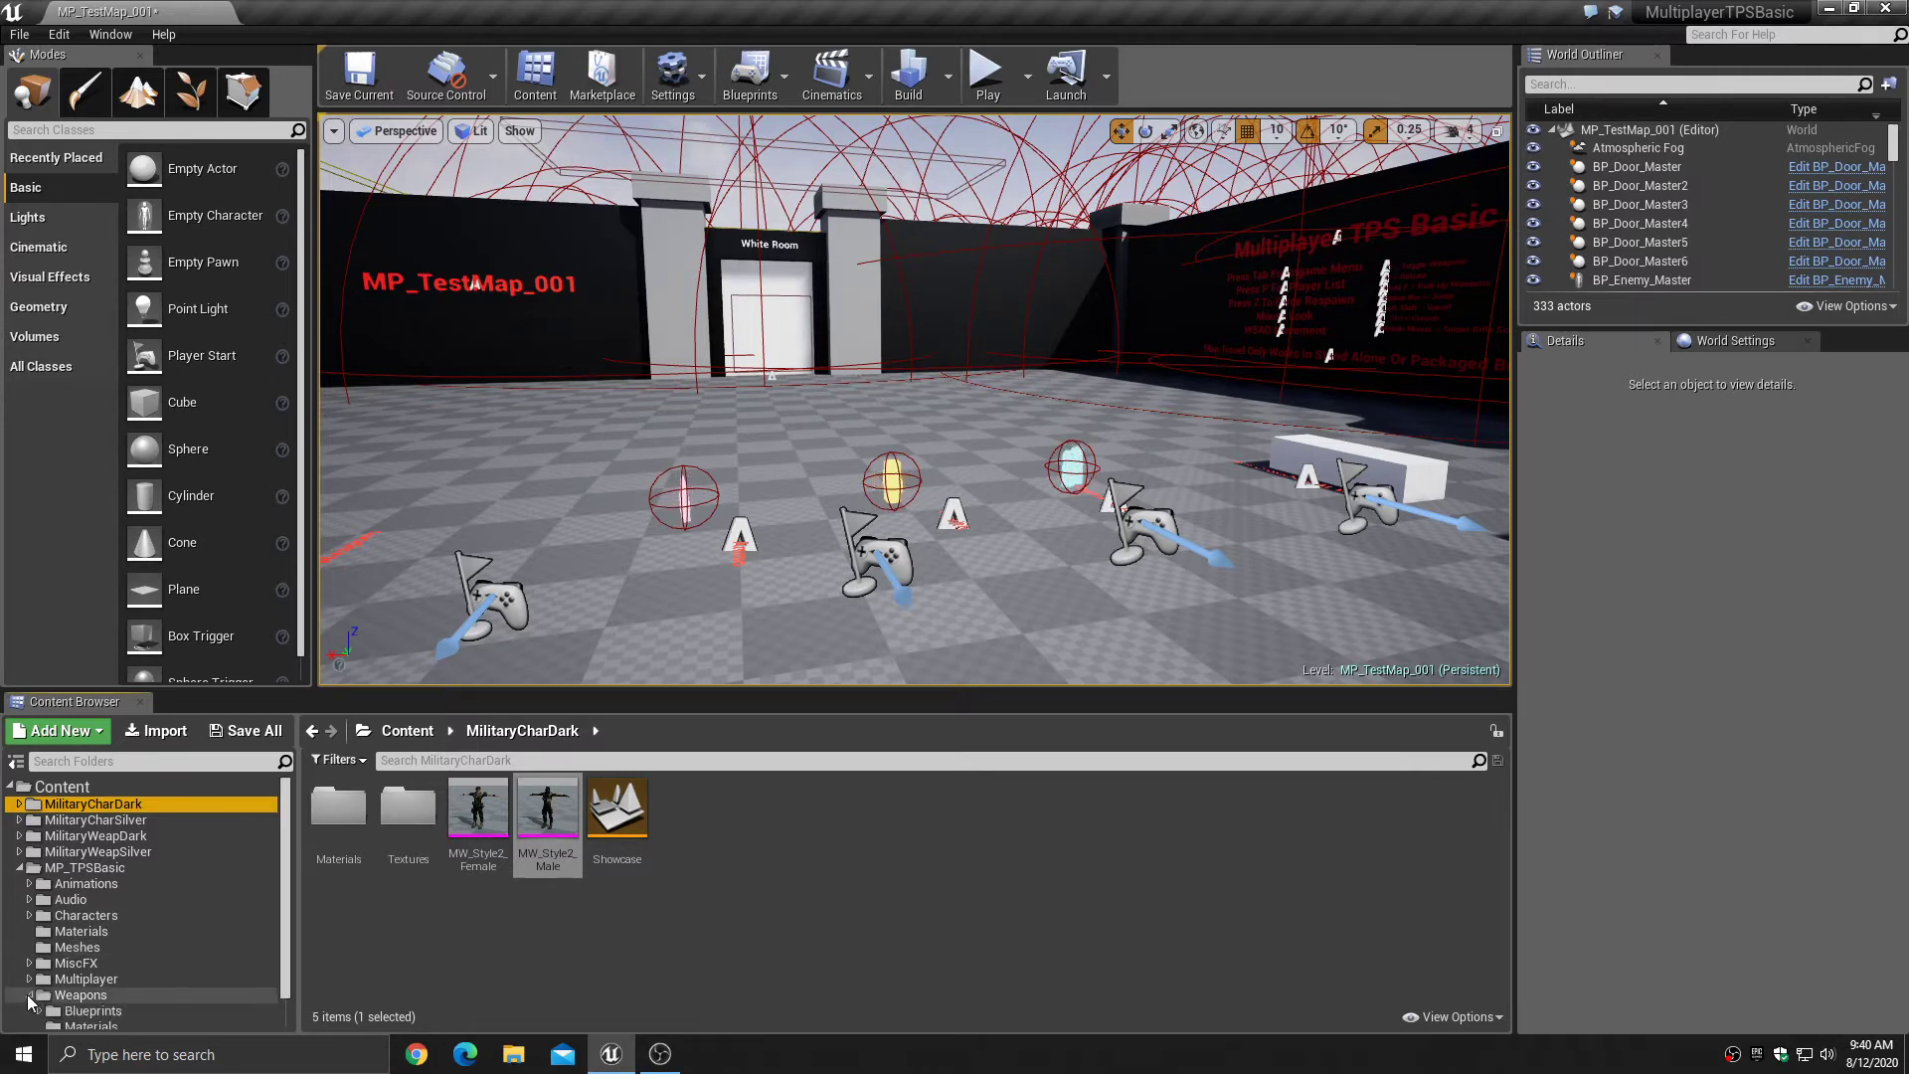
{"action": "scroll", "coordinate": [27, 995], "scroll_direction": "down", "scroll_amount": 1}
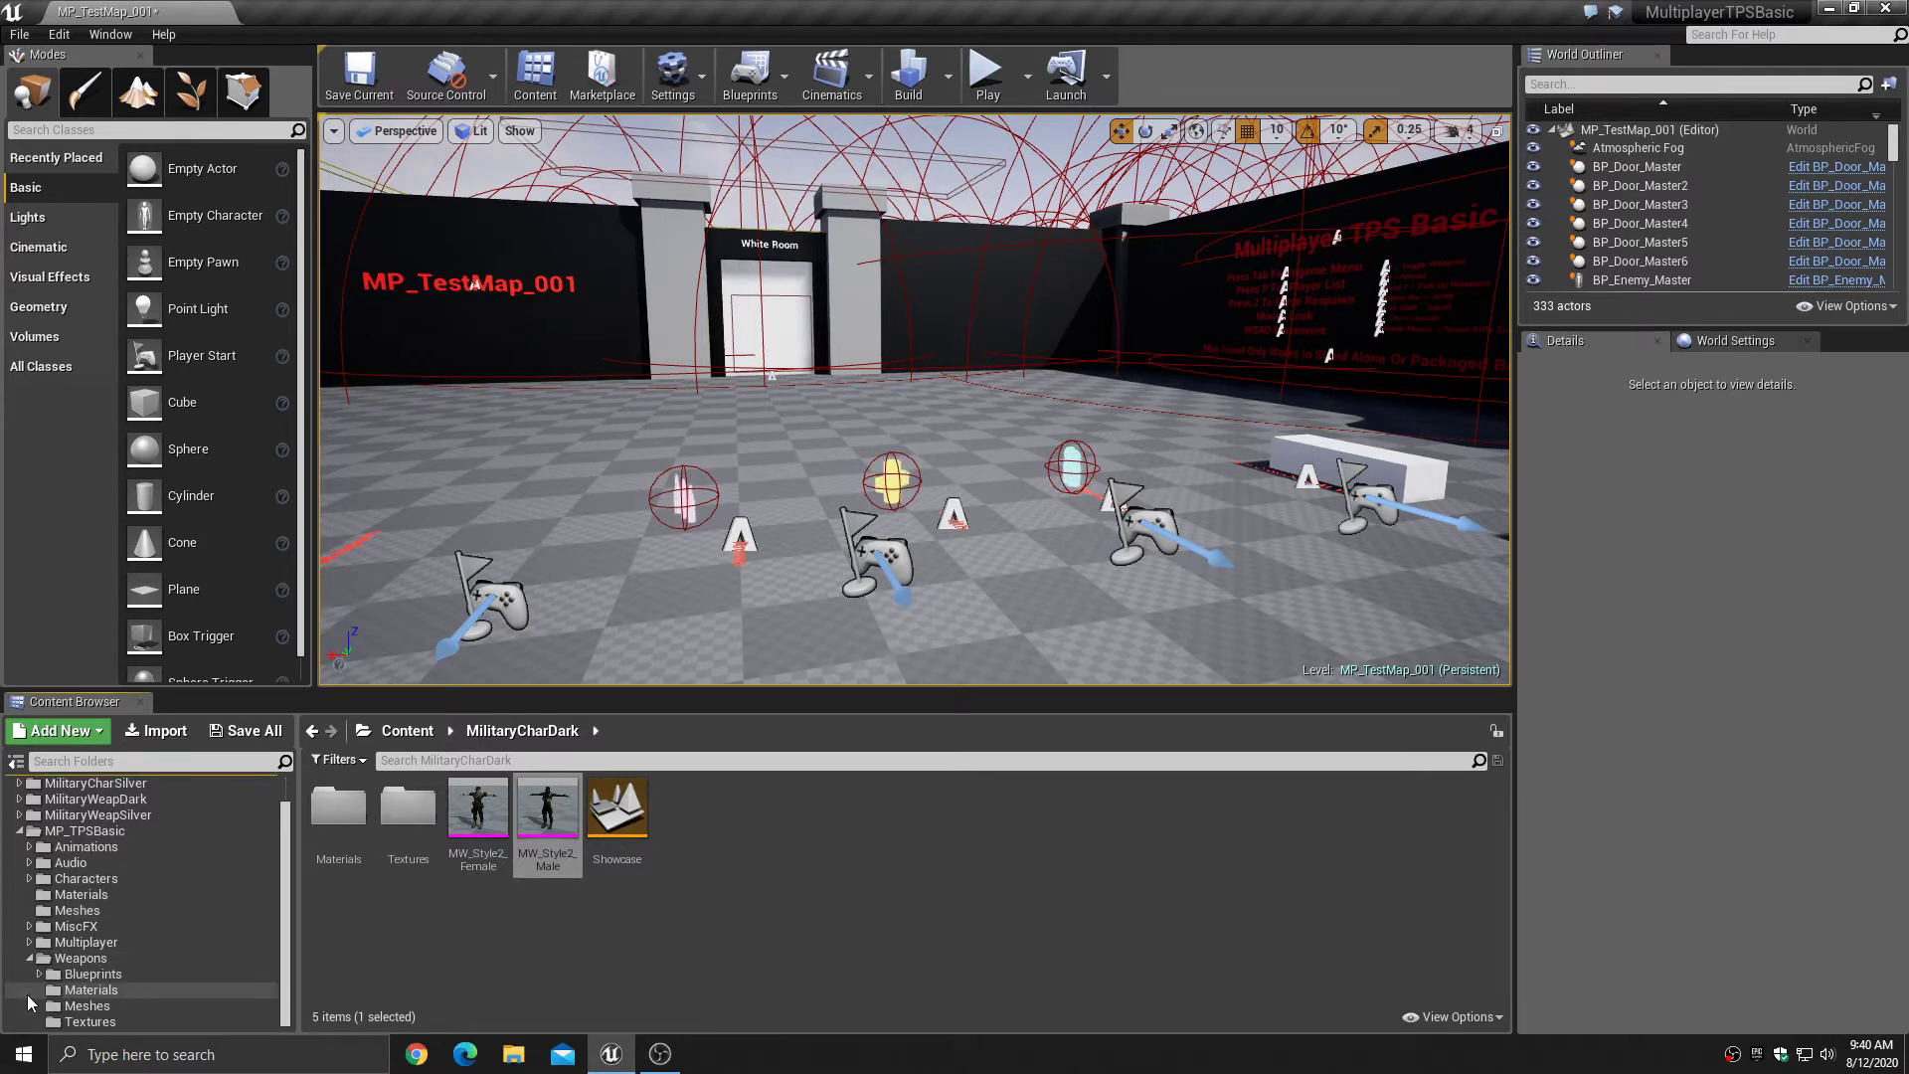
{"action": "left_click", "coordinate": [79, 1005]}
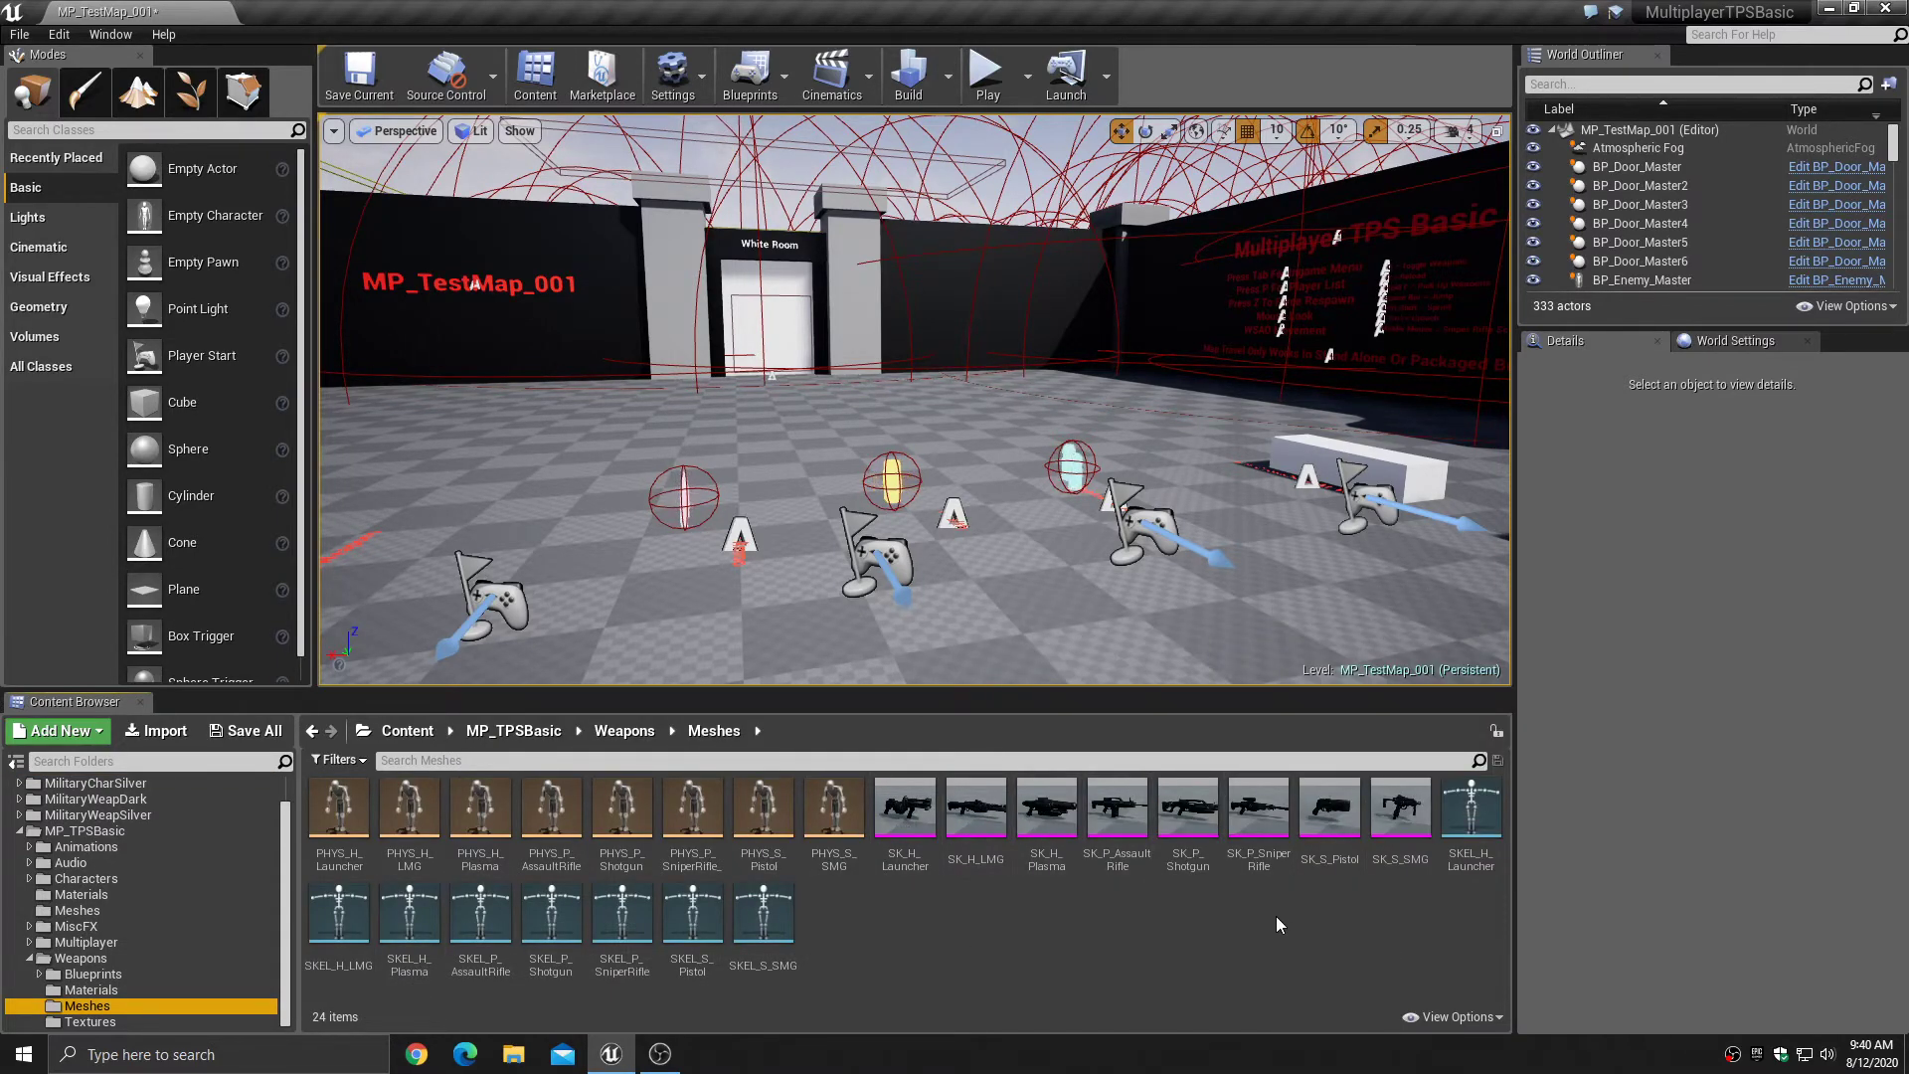
{"action": "double_click", "coordinate": [1117, 807]}
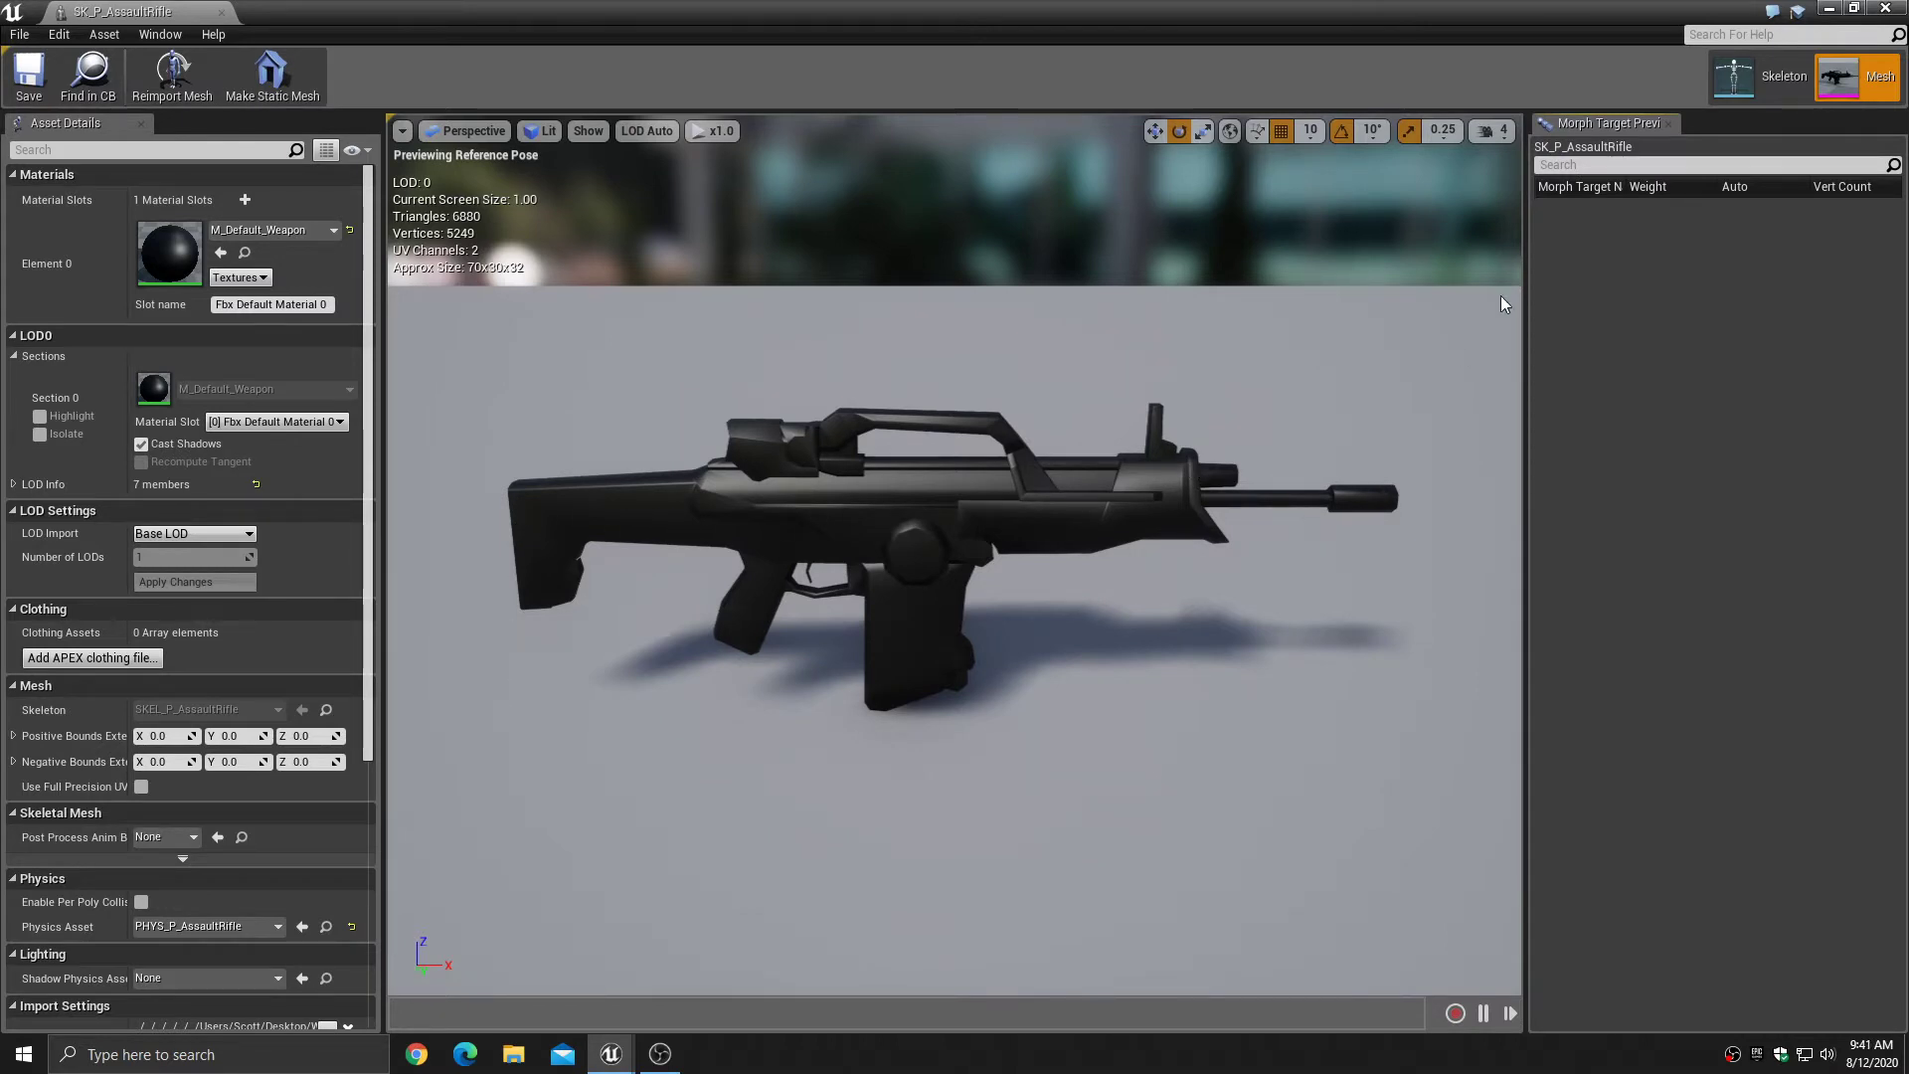
- Examine the MuzzleSocket and its parent bone in the assault rifle's skeleton, then close the asset editor
{"action": "left_click", "coordinate": [1763, 78]}
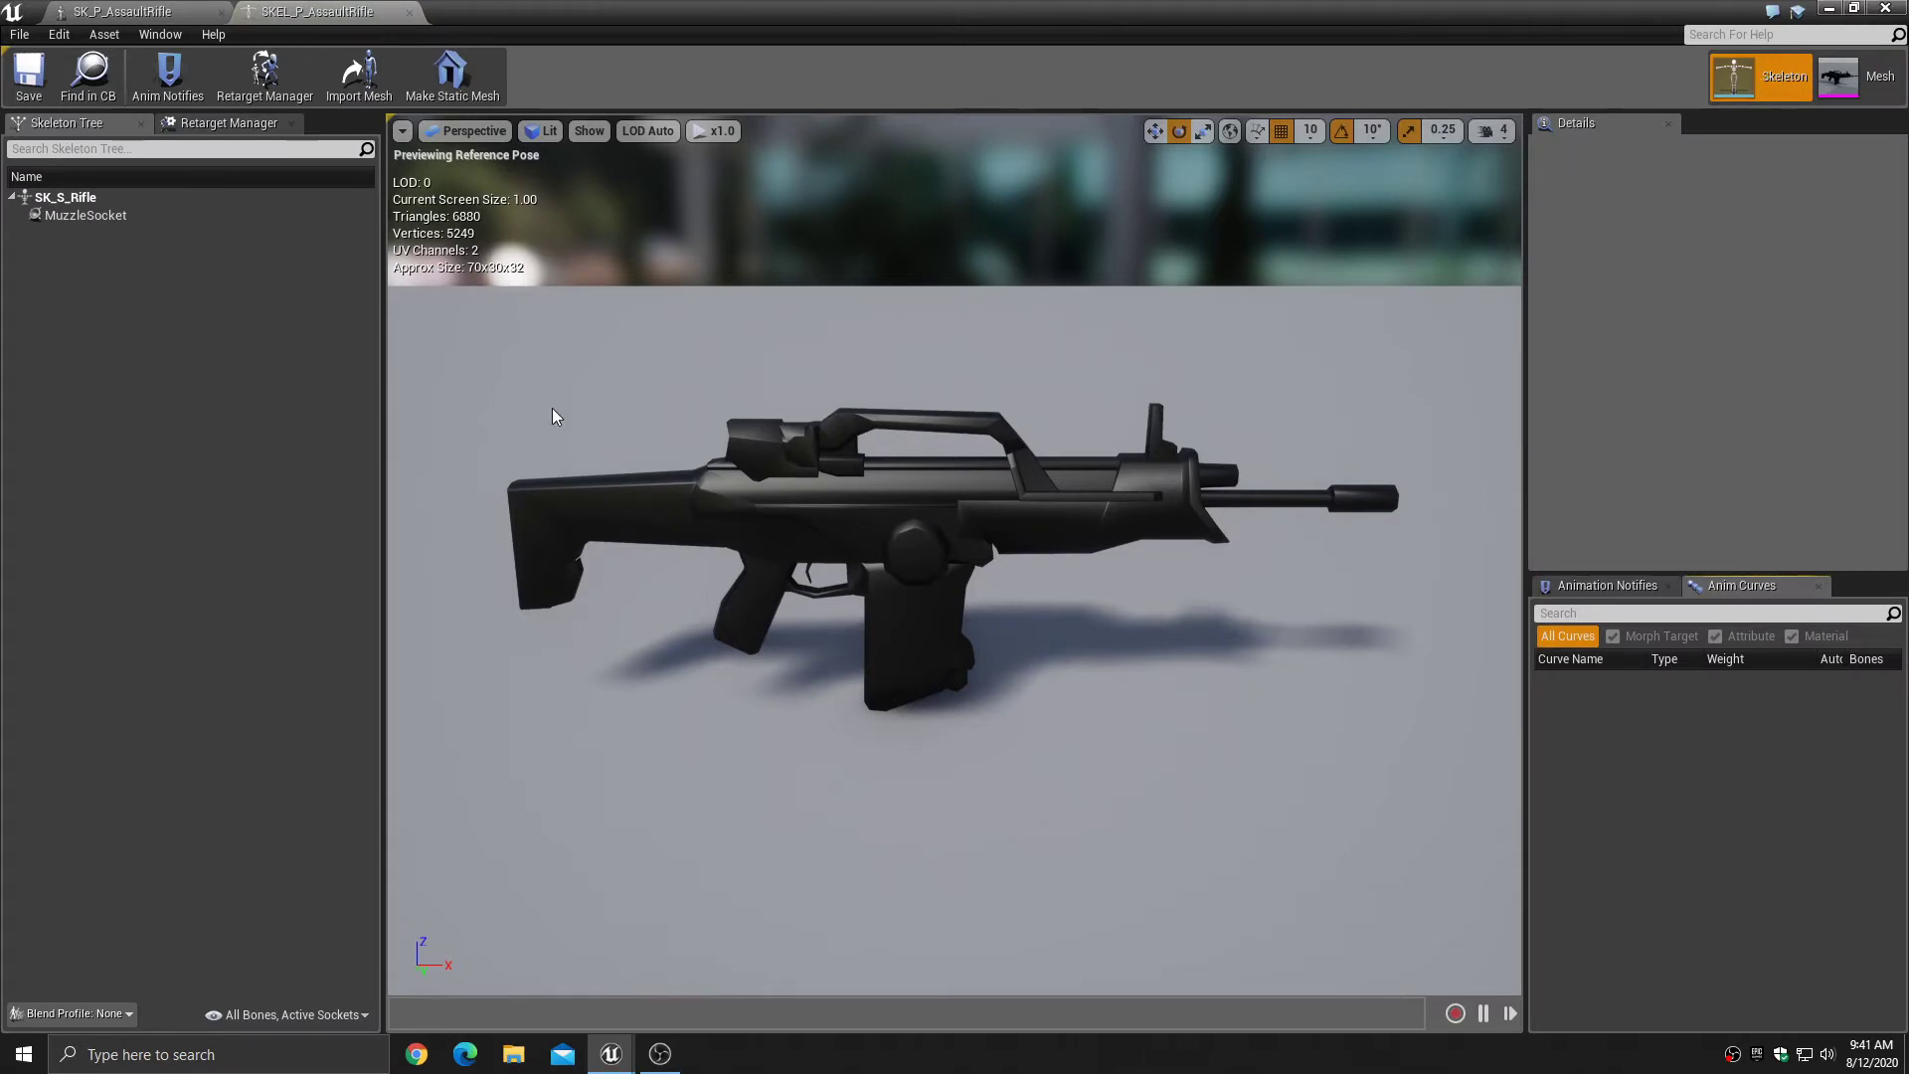
{"action": "left_click", "coordinate": [87, 215]}
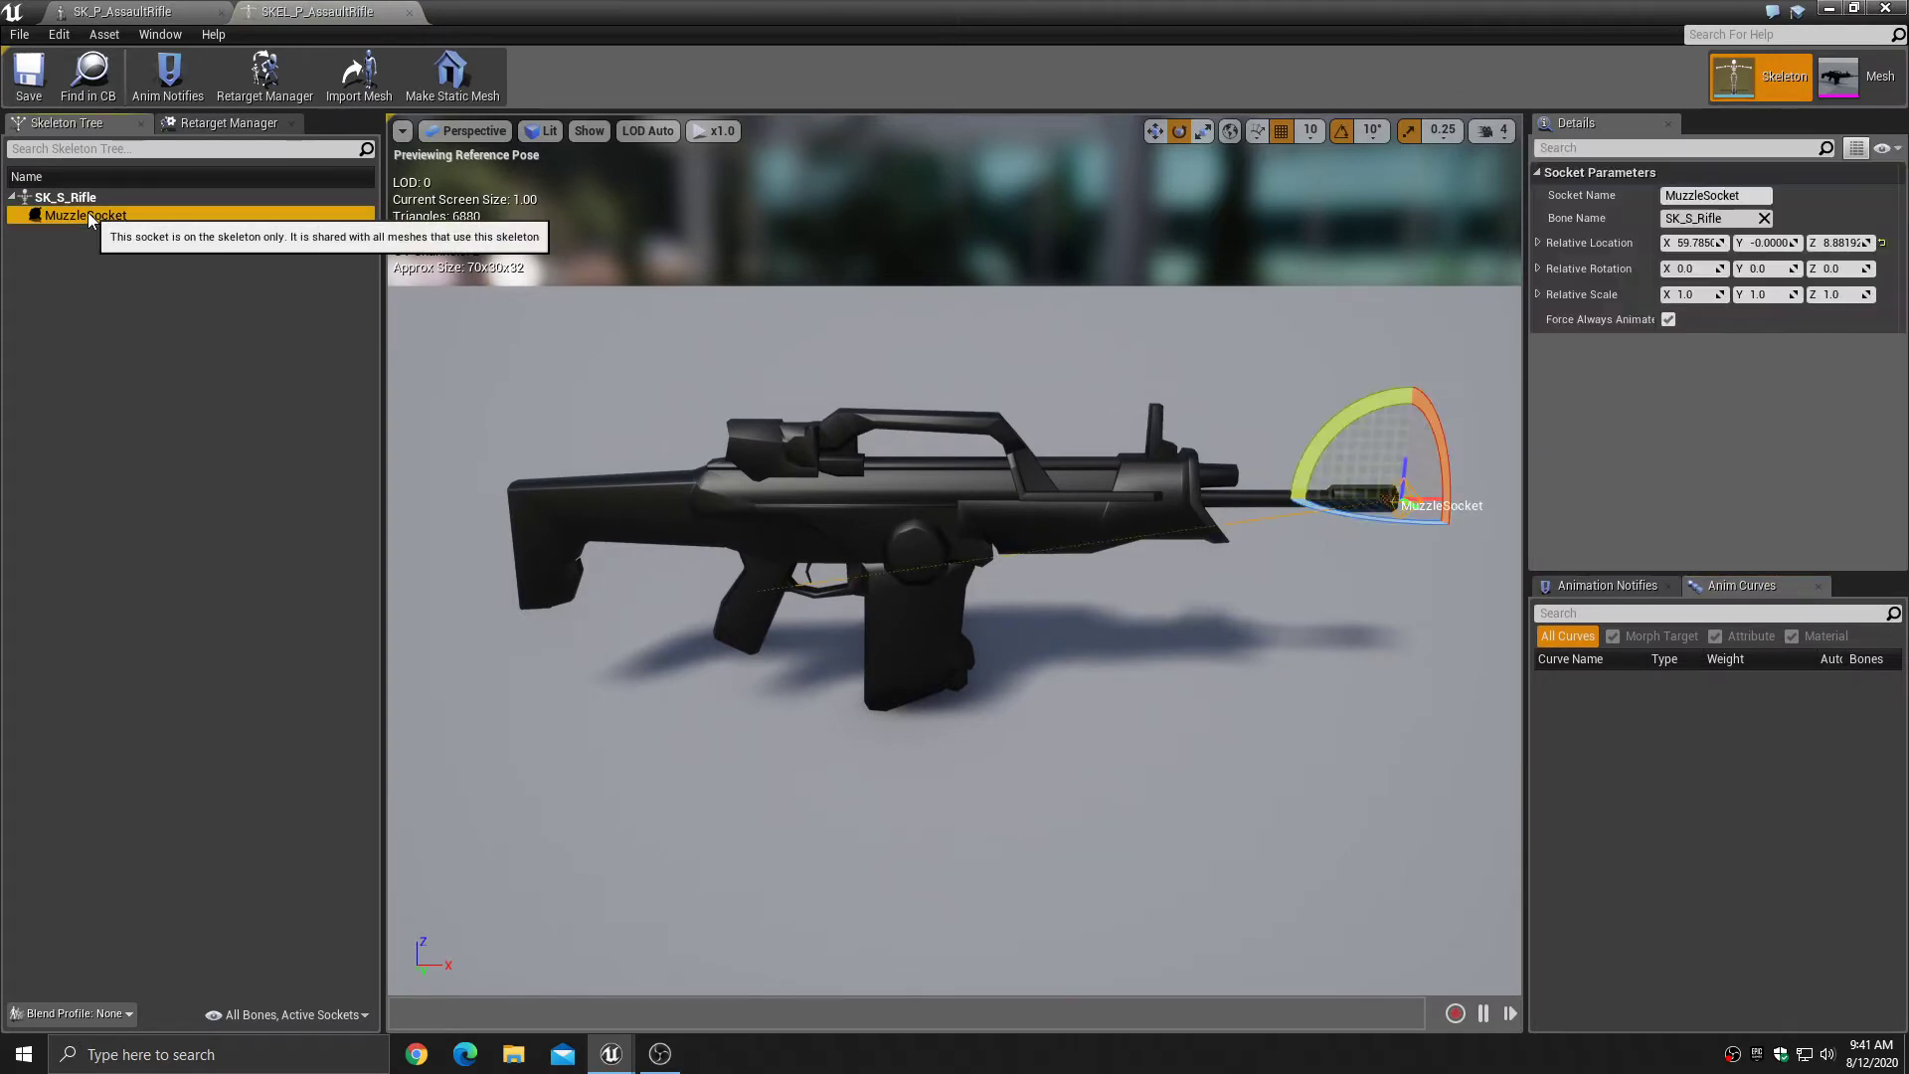
{"action": "left_click", "coordinate": [81, 198]}
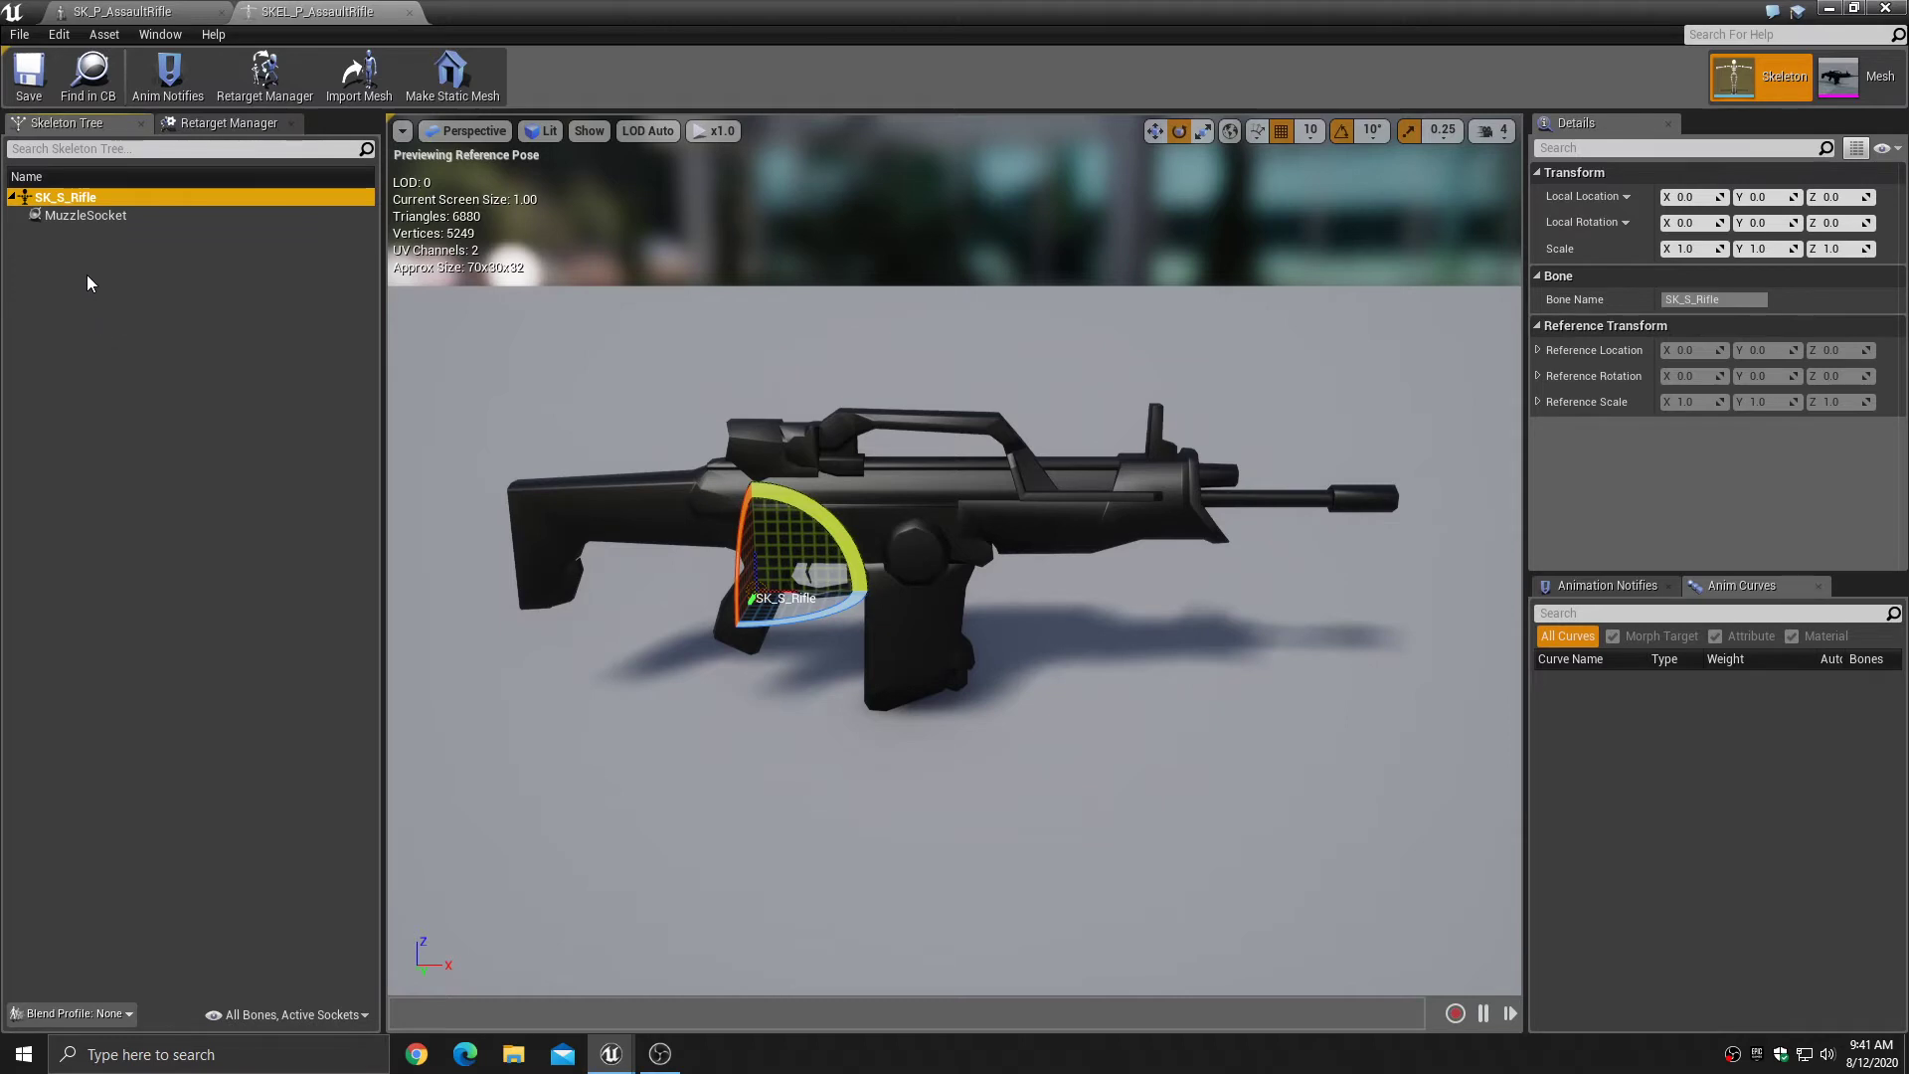
{"action": "left_click", "coordinate": [86, 214]}
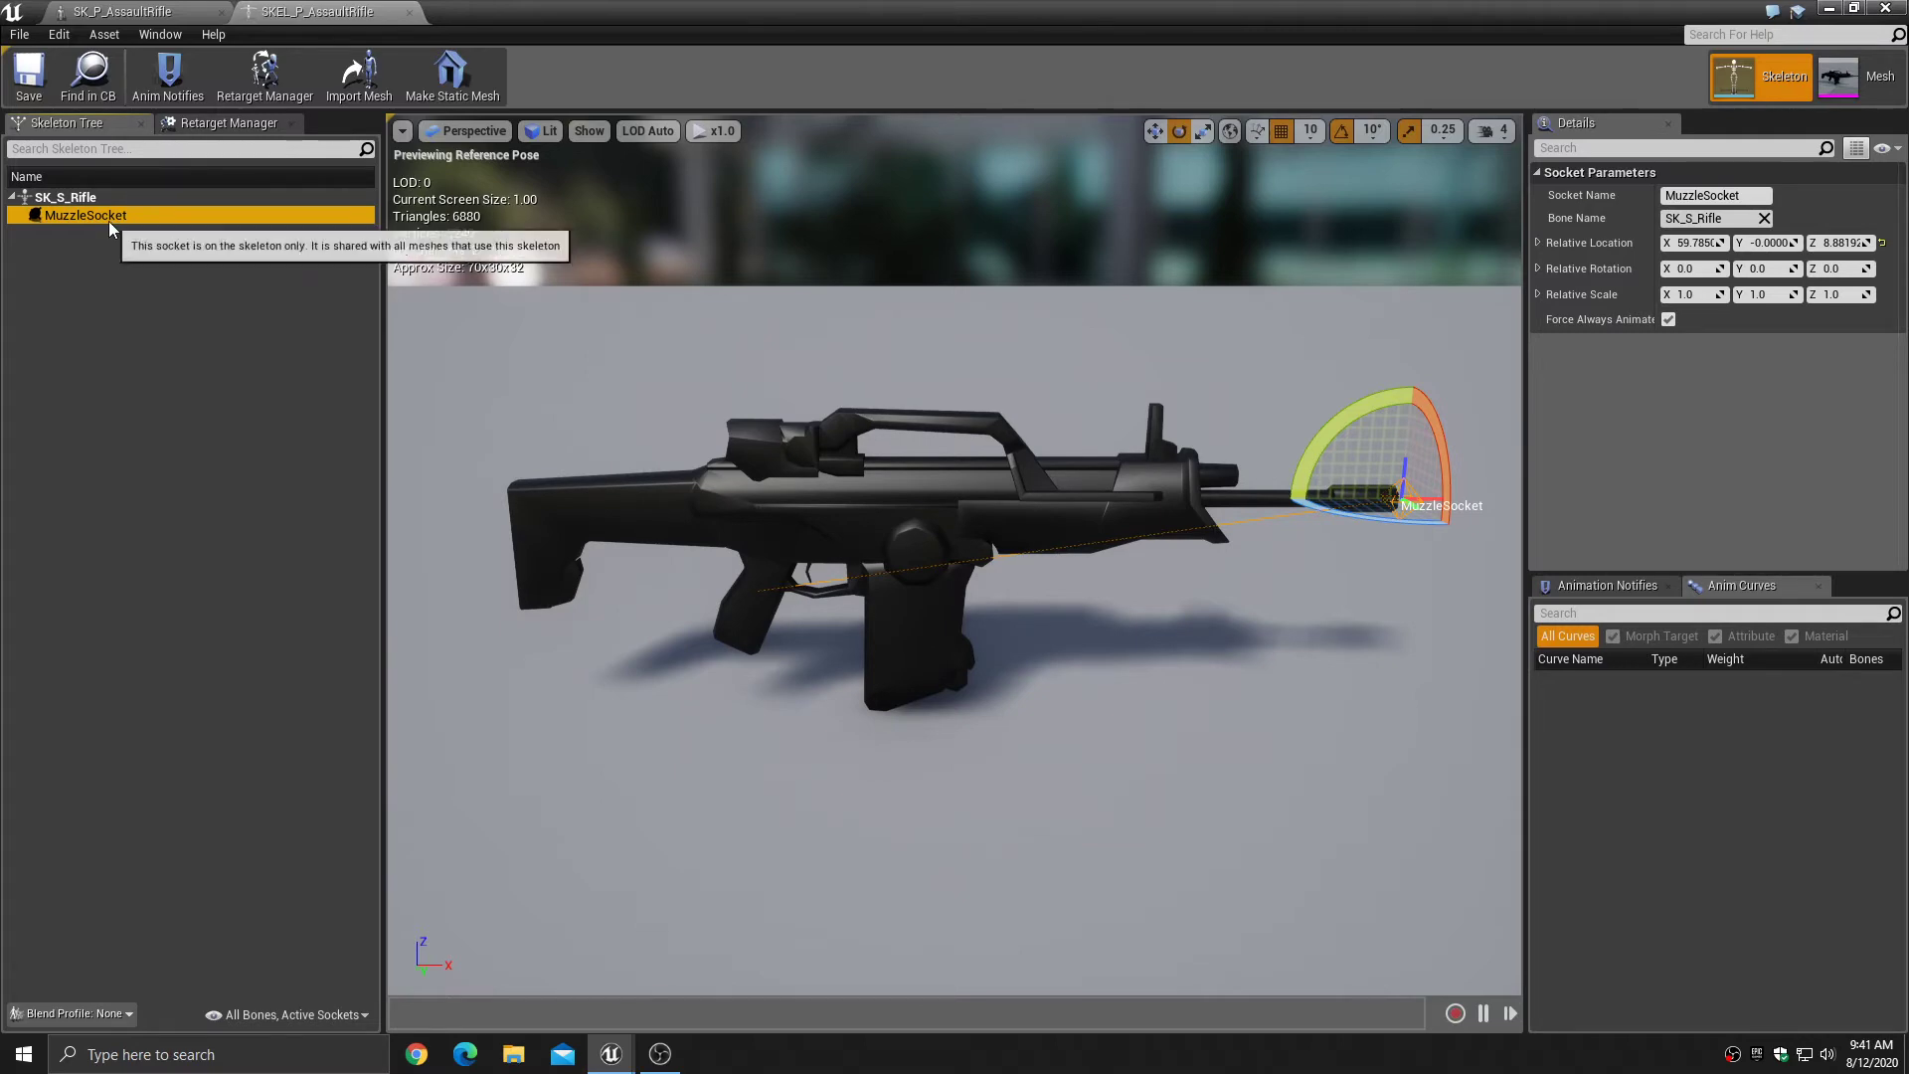
{"action": "left_click", "coordinate": [1884, 8]}
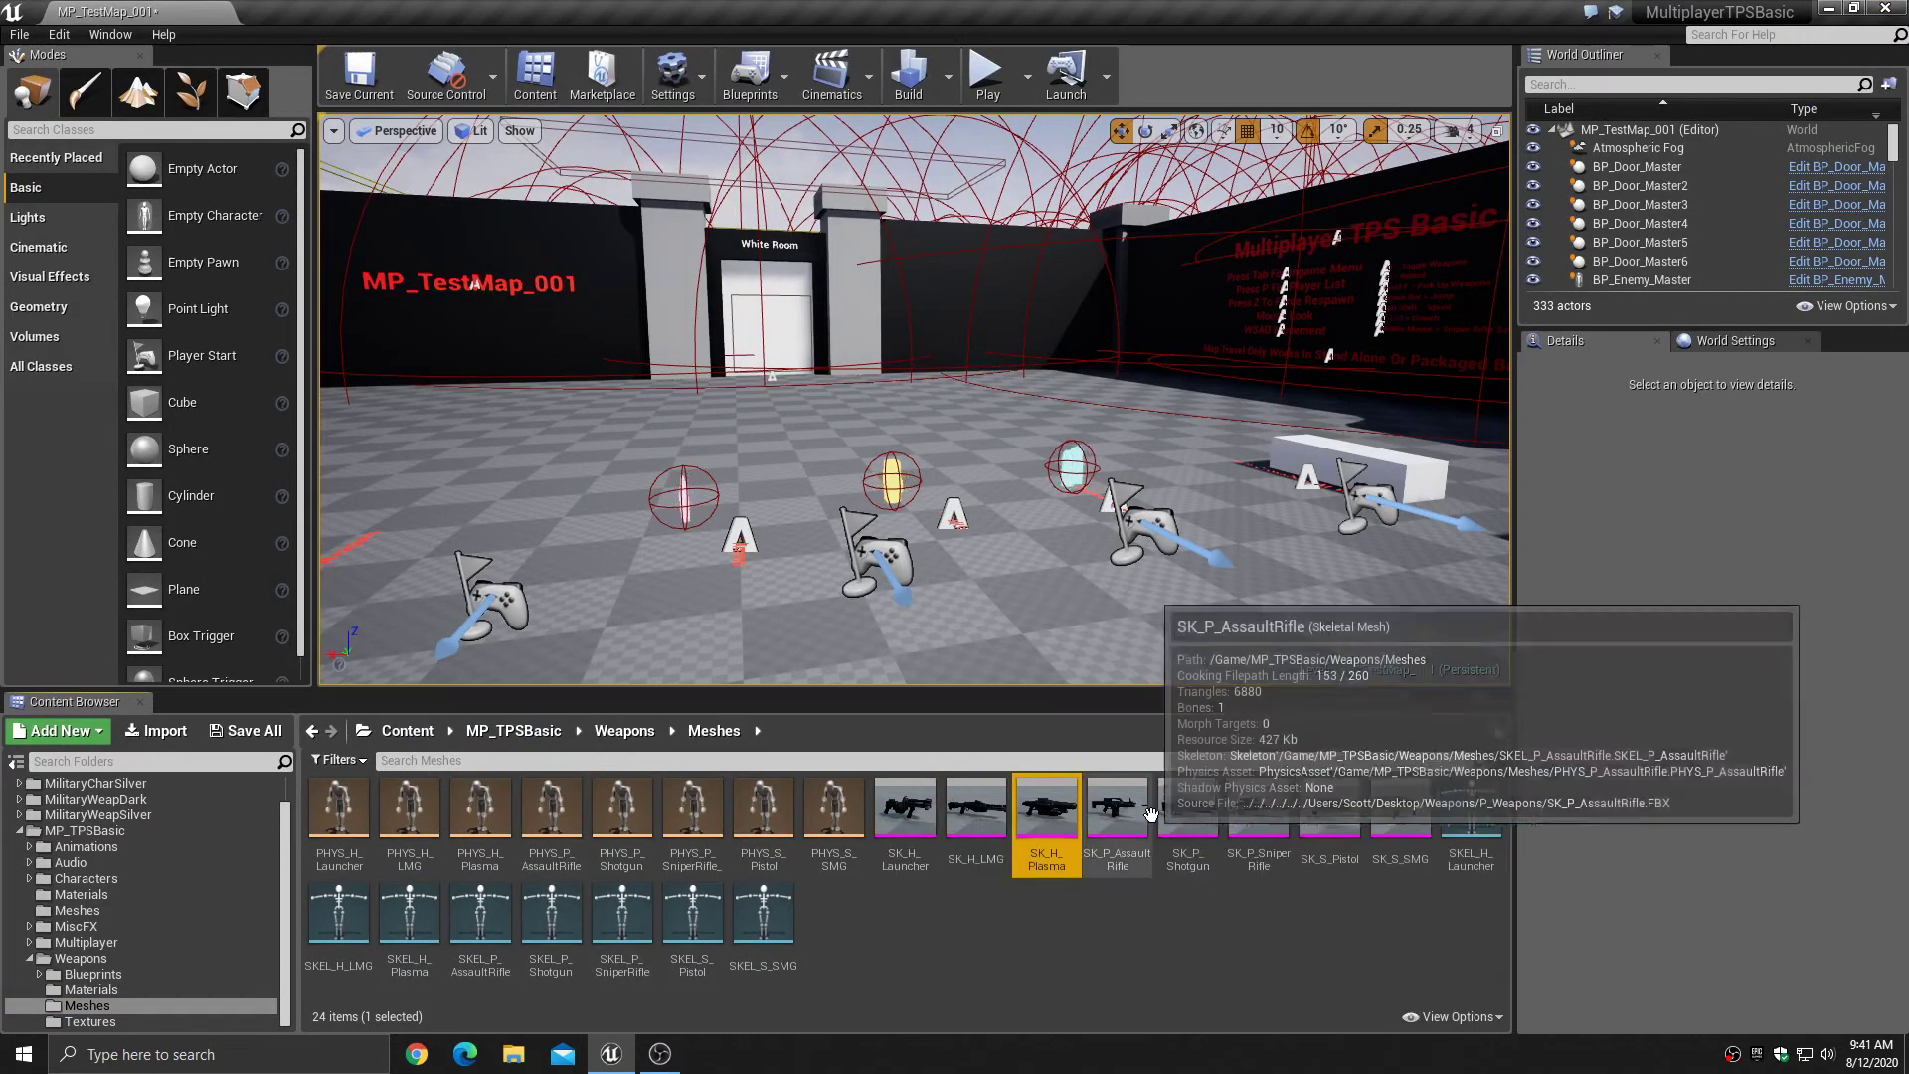
- Open the Assault_Rifle_A skeletal mesh from MilitaryWeapSilver's Weapons folder
{"action": "left_click", "coordinate": [1199, 810]}
{"action": "left_click", "coordinate": [1256, 813]}
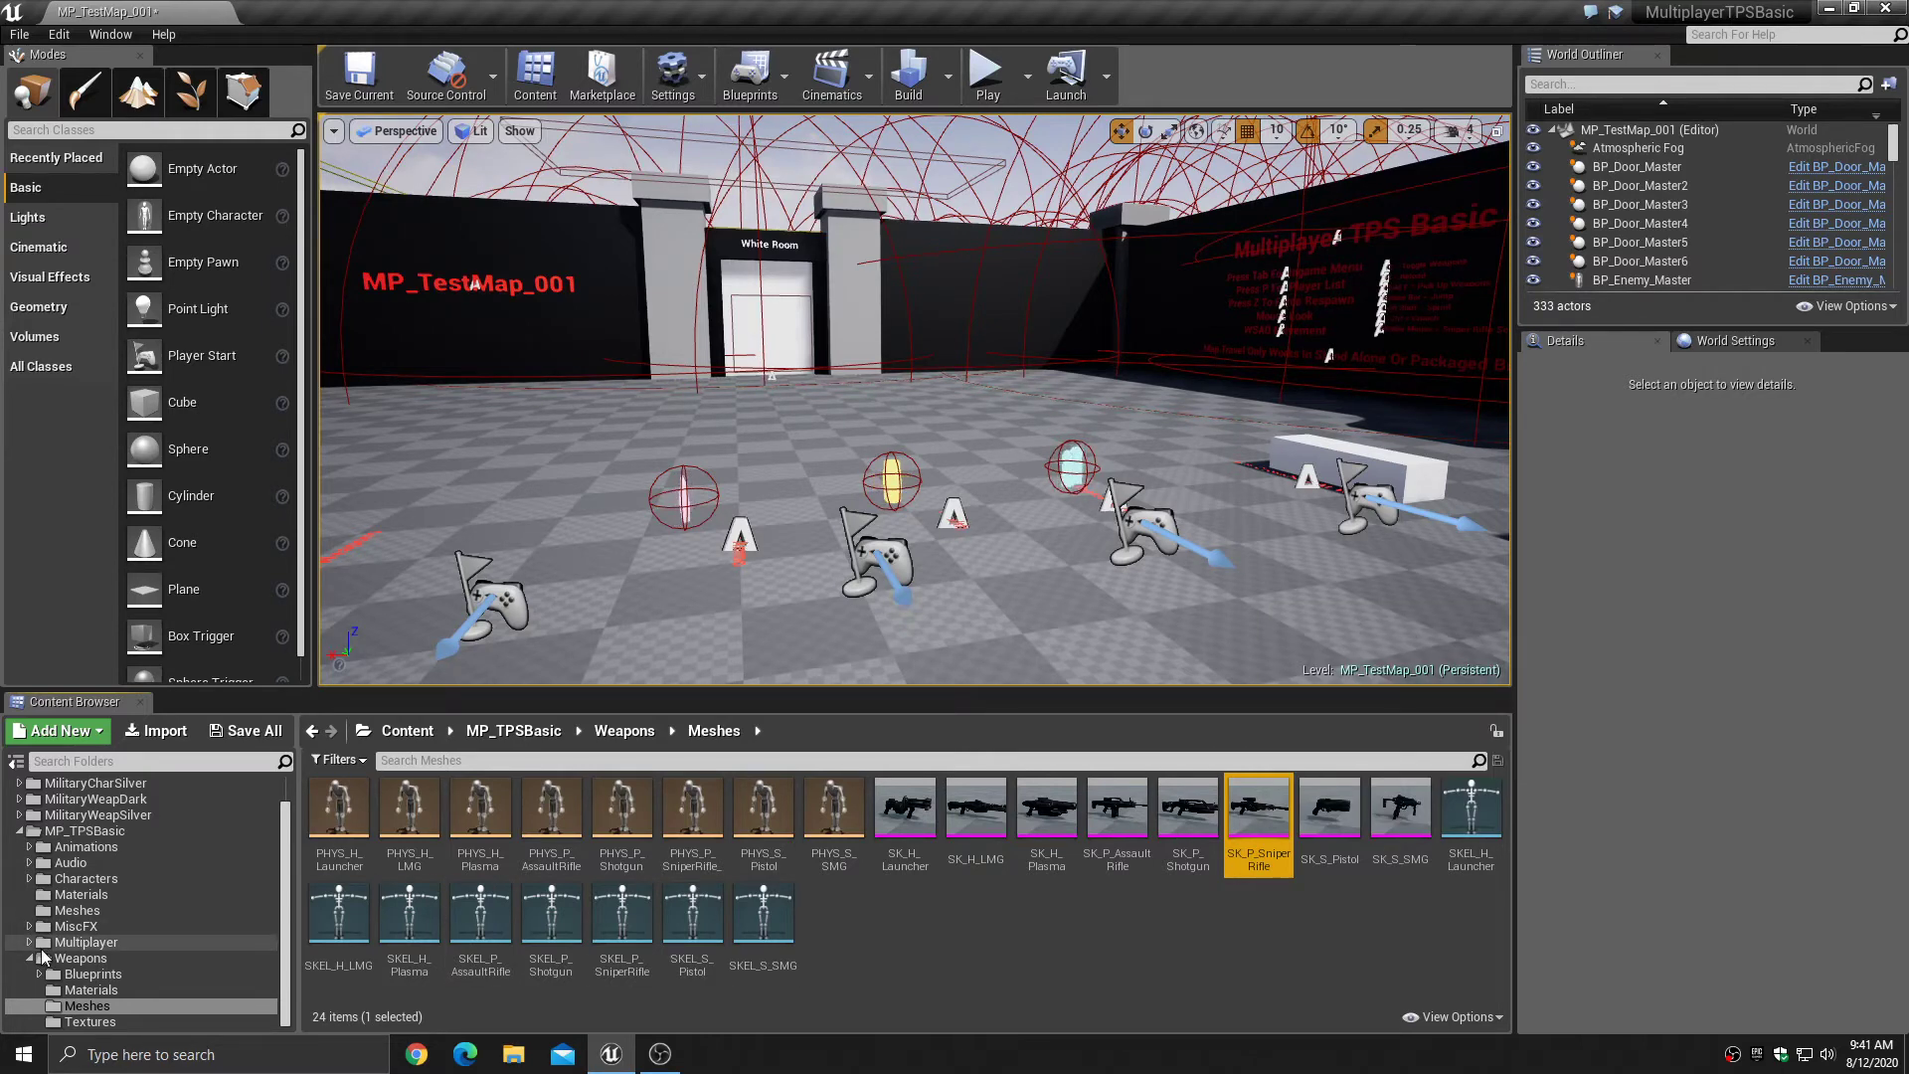
{"action": "left_click", "coordinate": [30, 959]}
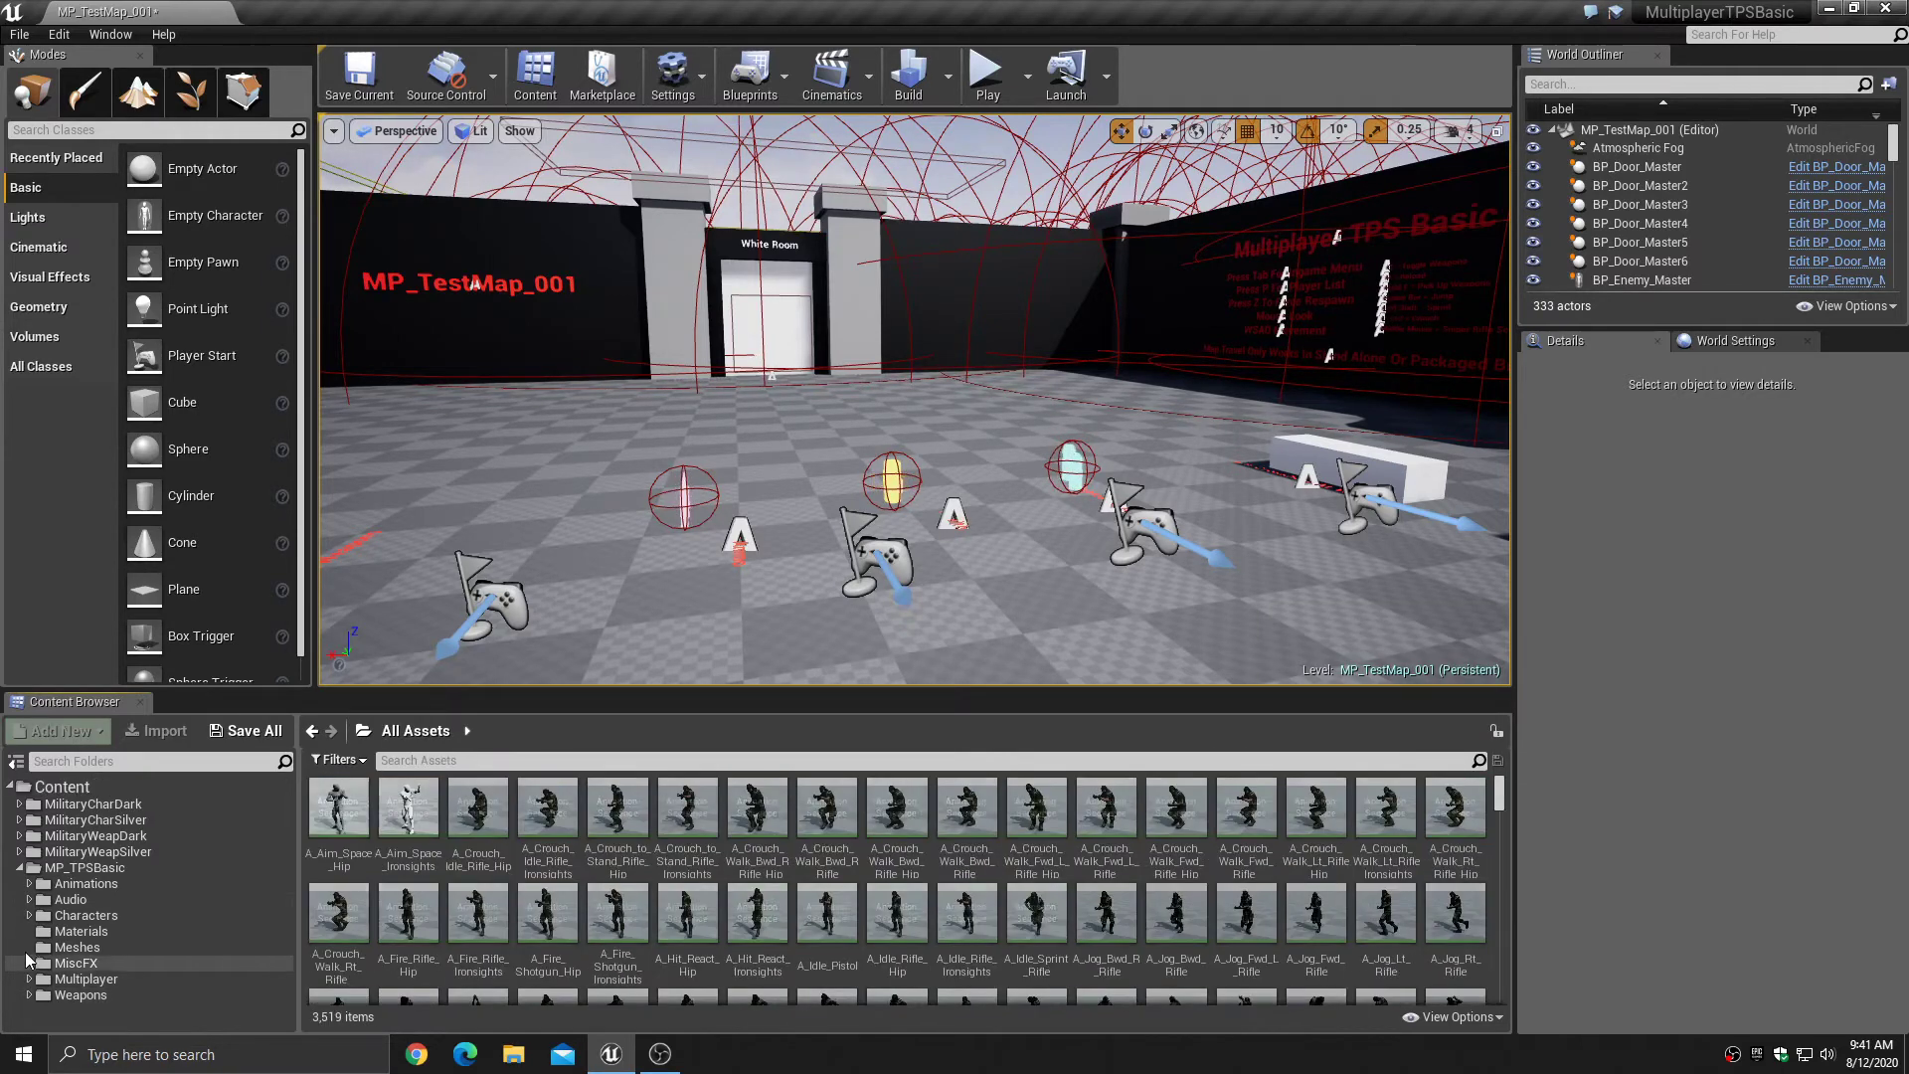
{"action": "left_click", "coordinate": [19, 869]}
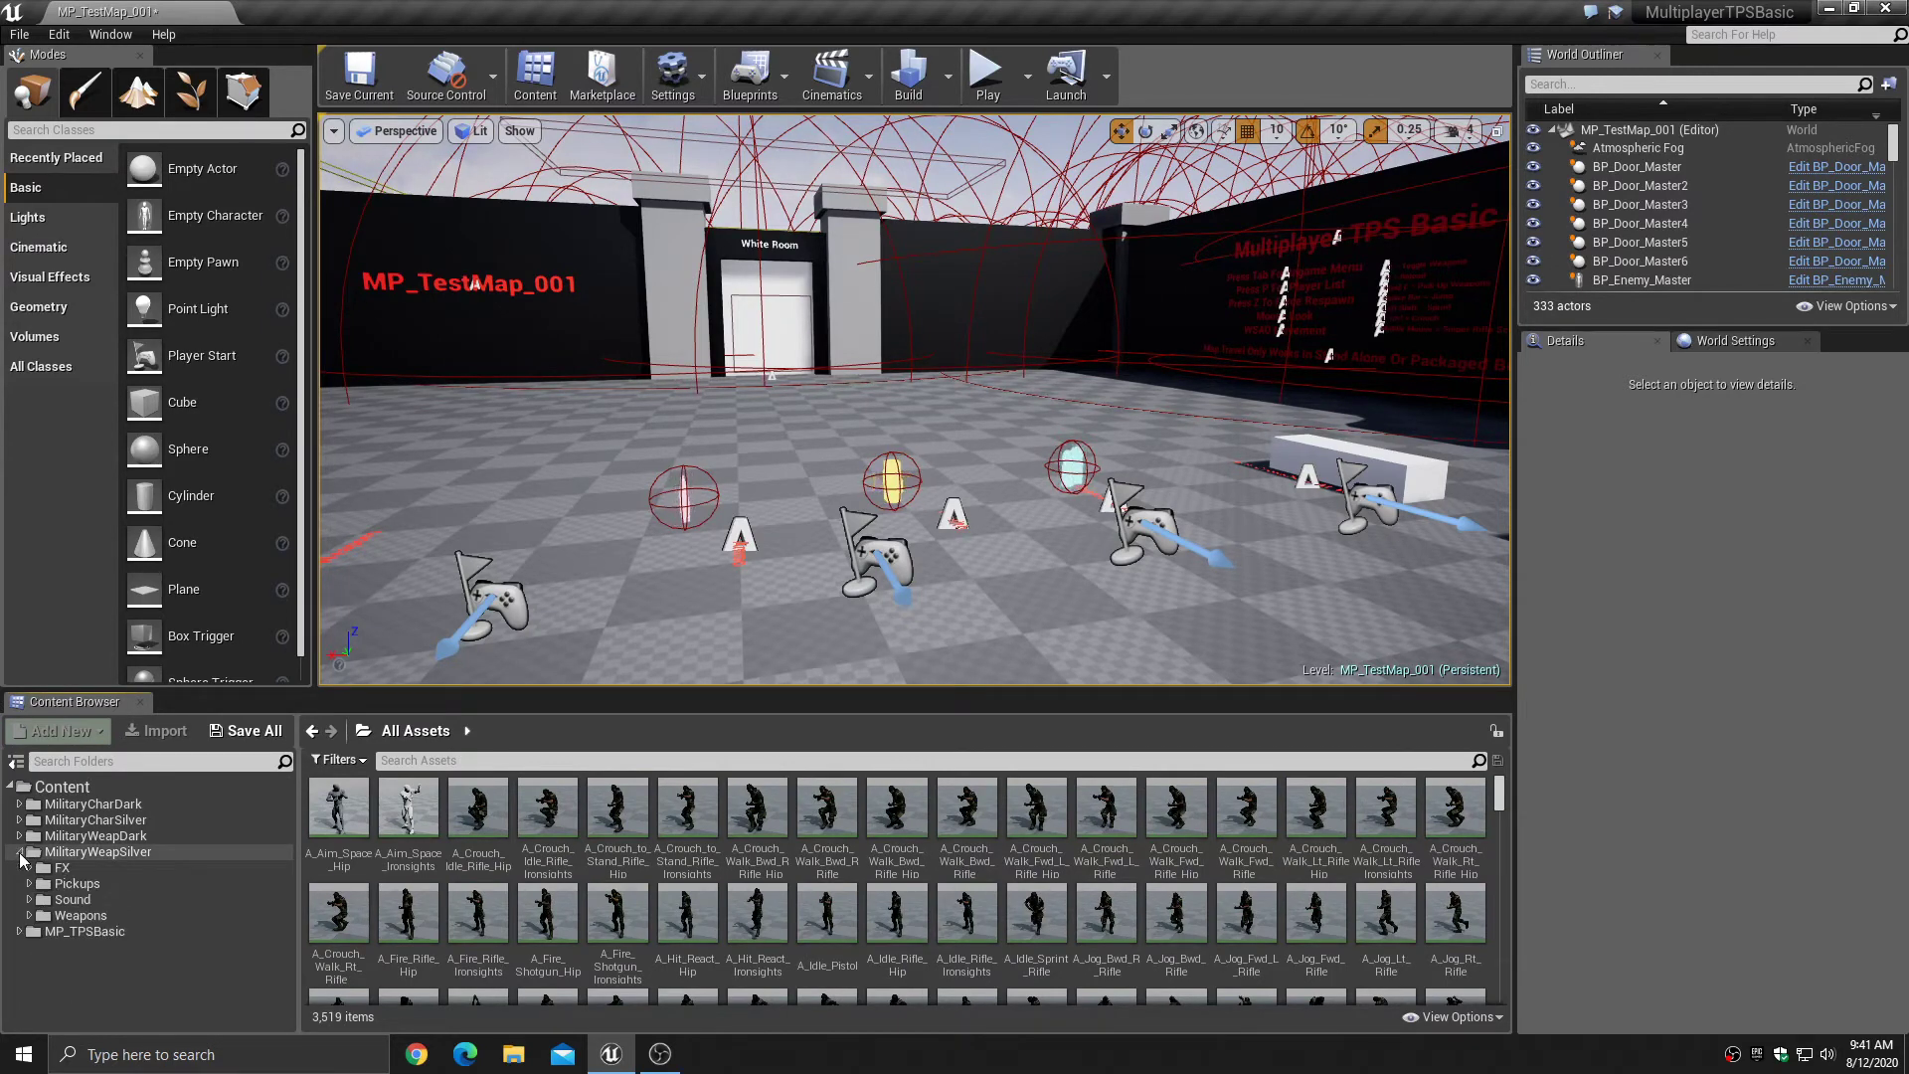
{"action": "left_click", "coordinate": [18, 853]}
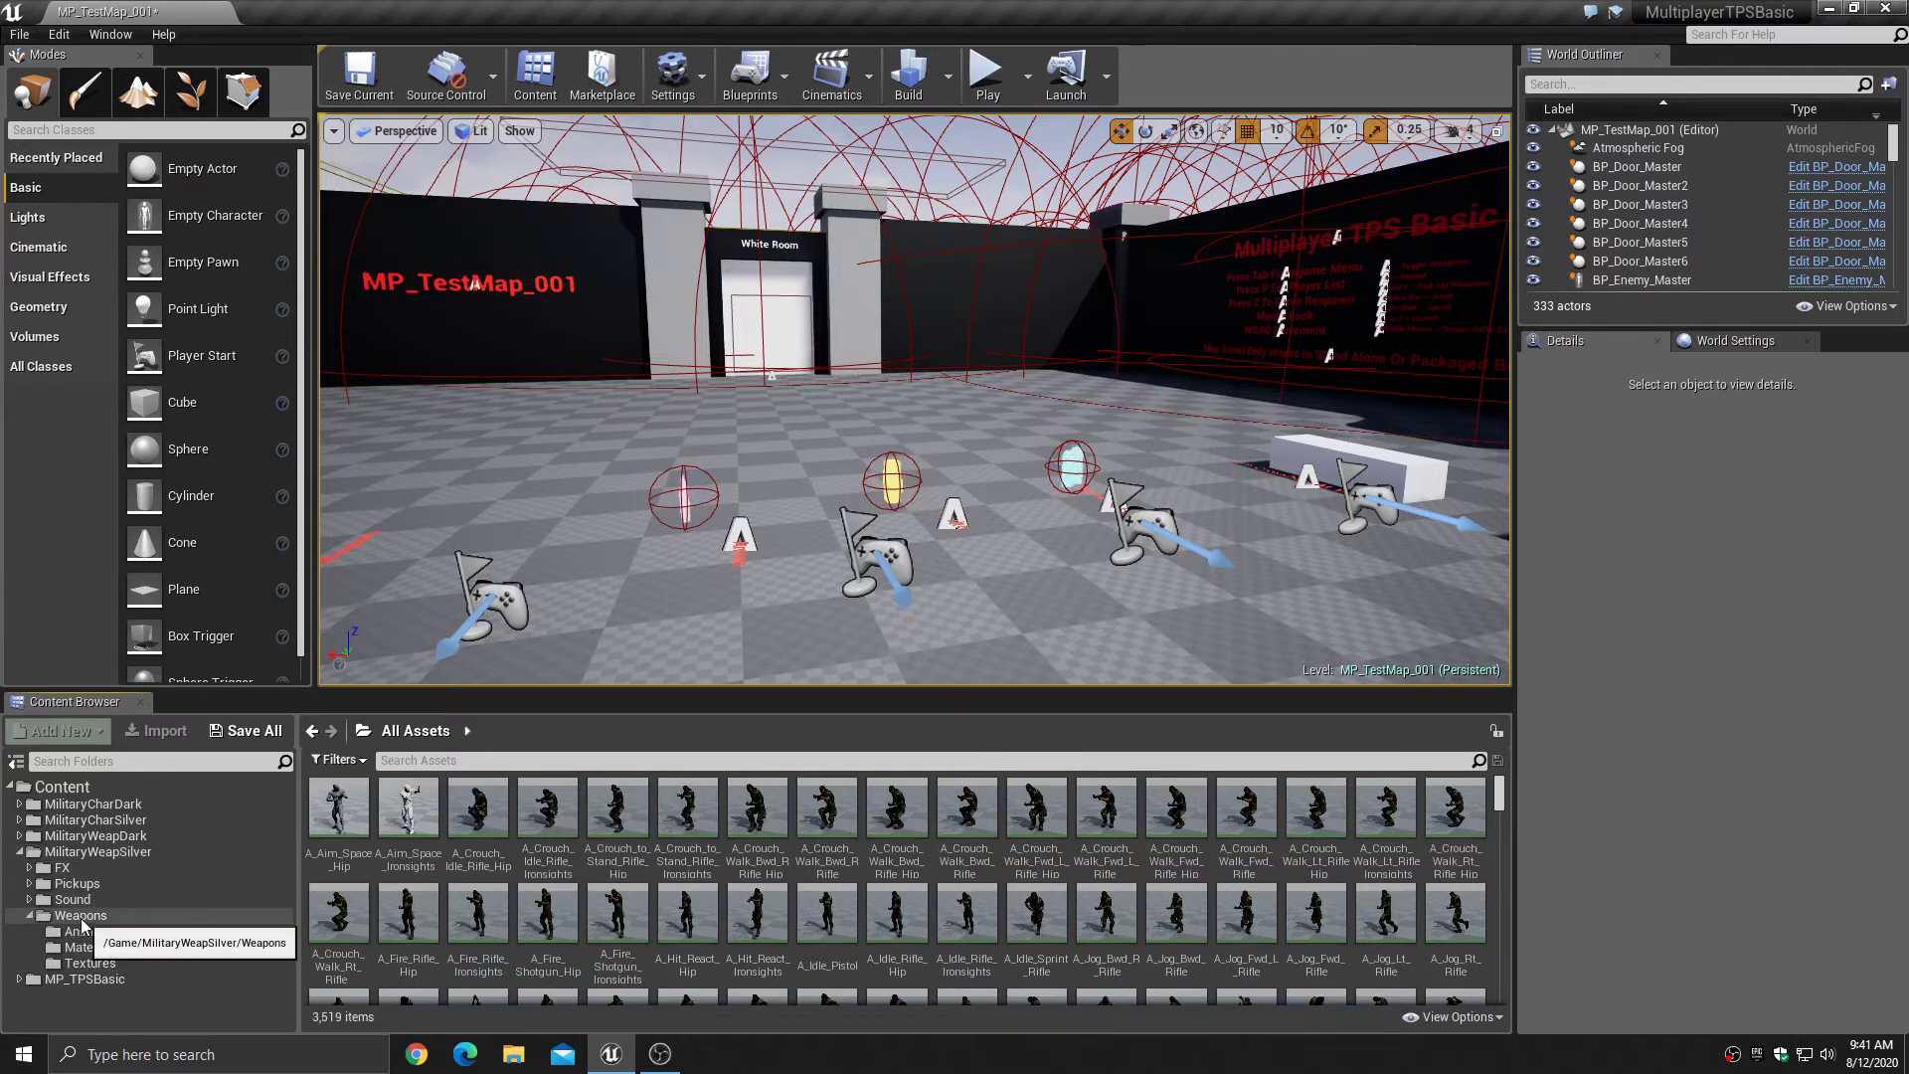
{"action": "double_click", "coordinate": [34, 916]}
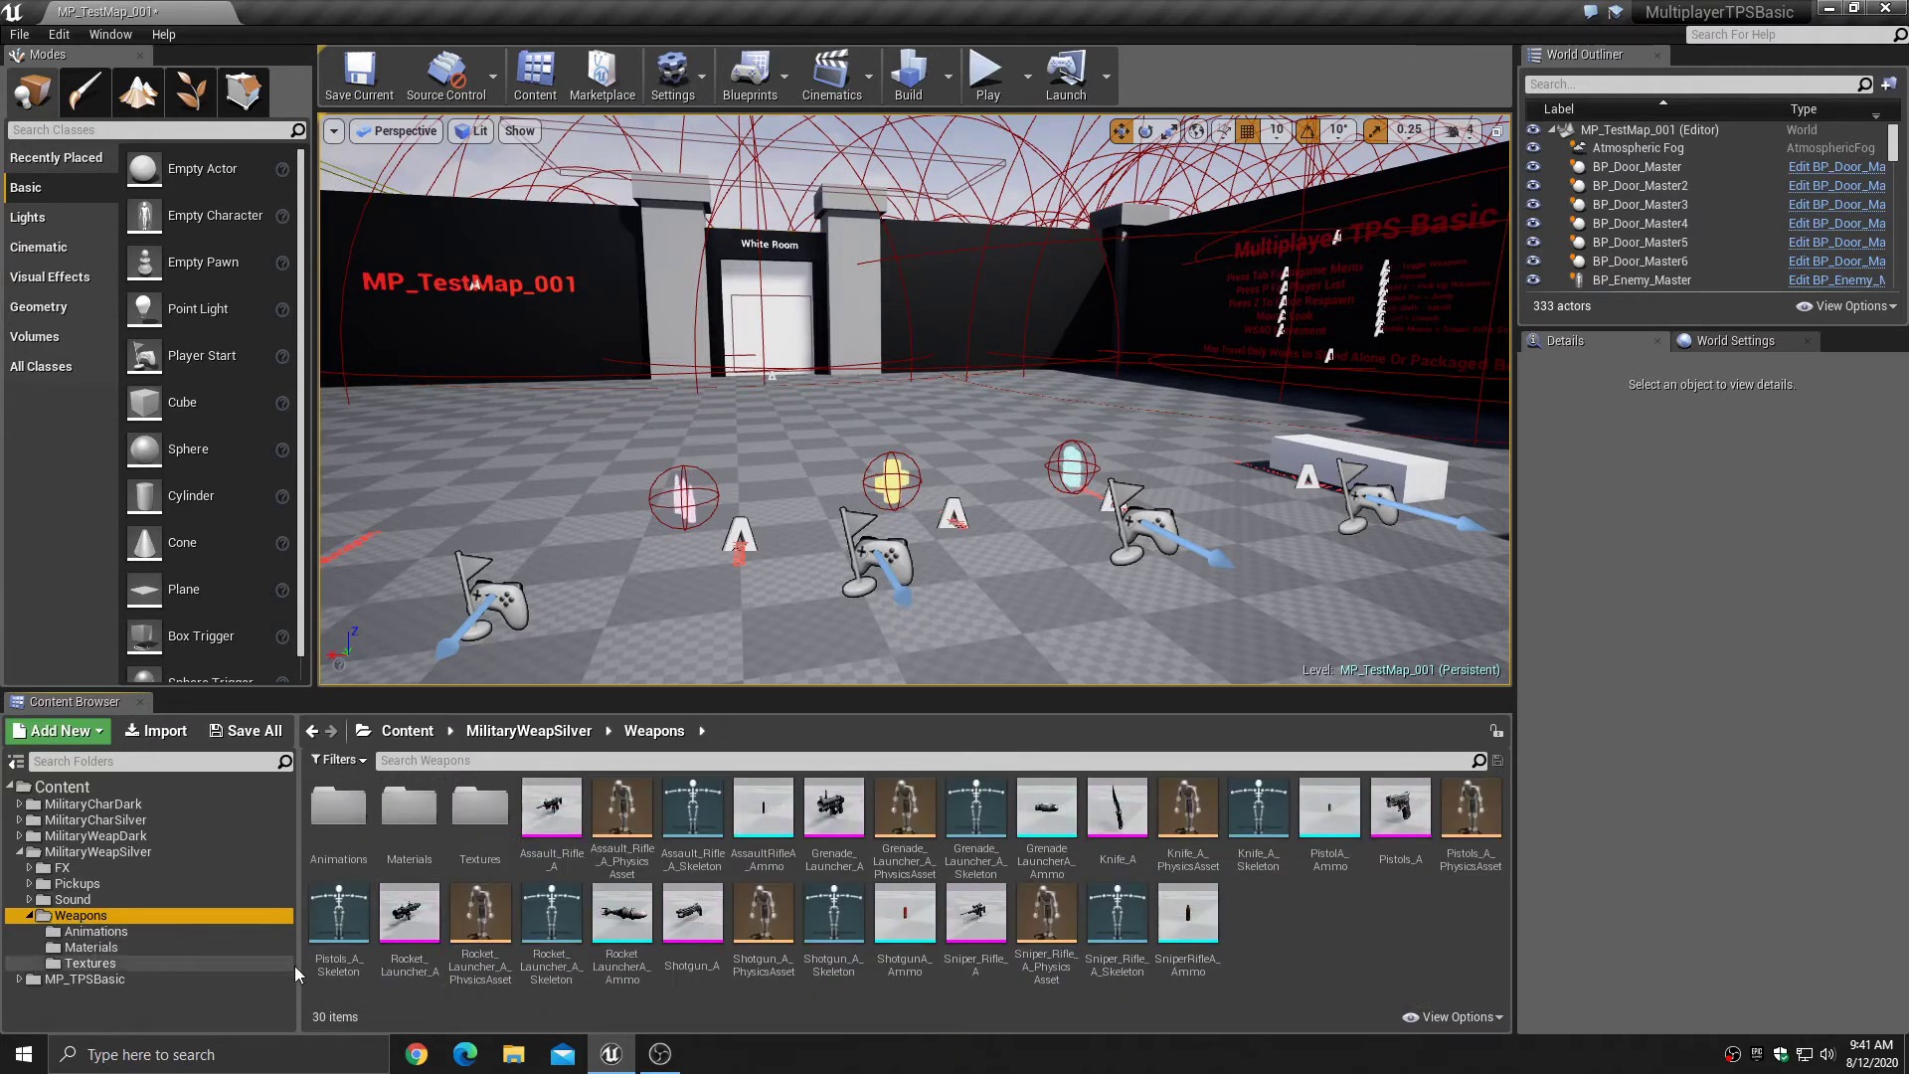
{"action": "double_click", "coordinate": [551, 808]}
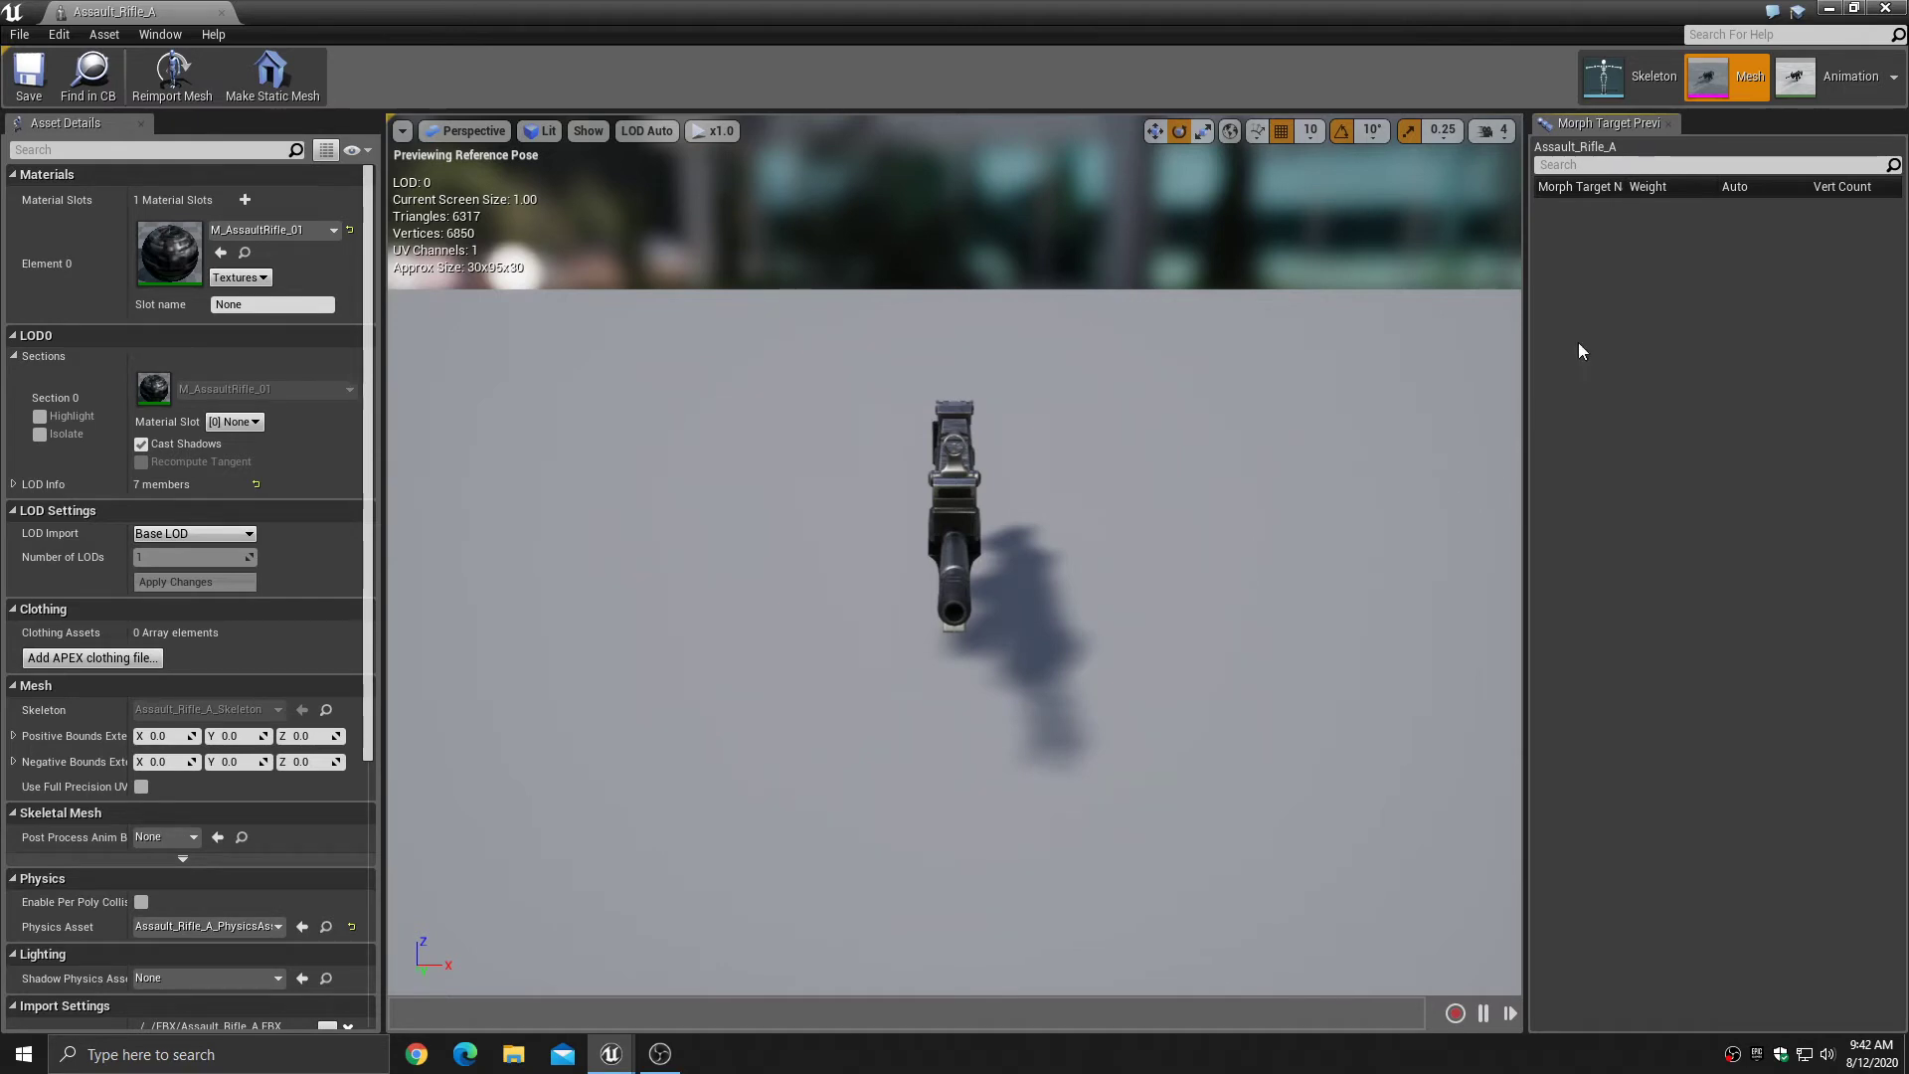
- Rename the MuzzleFlash socket in the Assault_Rifle_A skeleton to MuzzleSocket
{"action": "left_click", "coordinate": [1661, 86]}
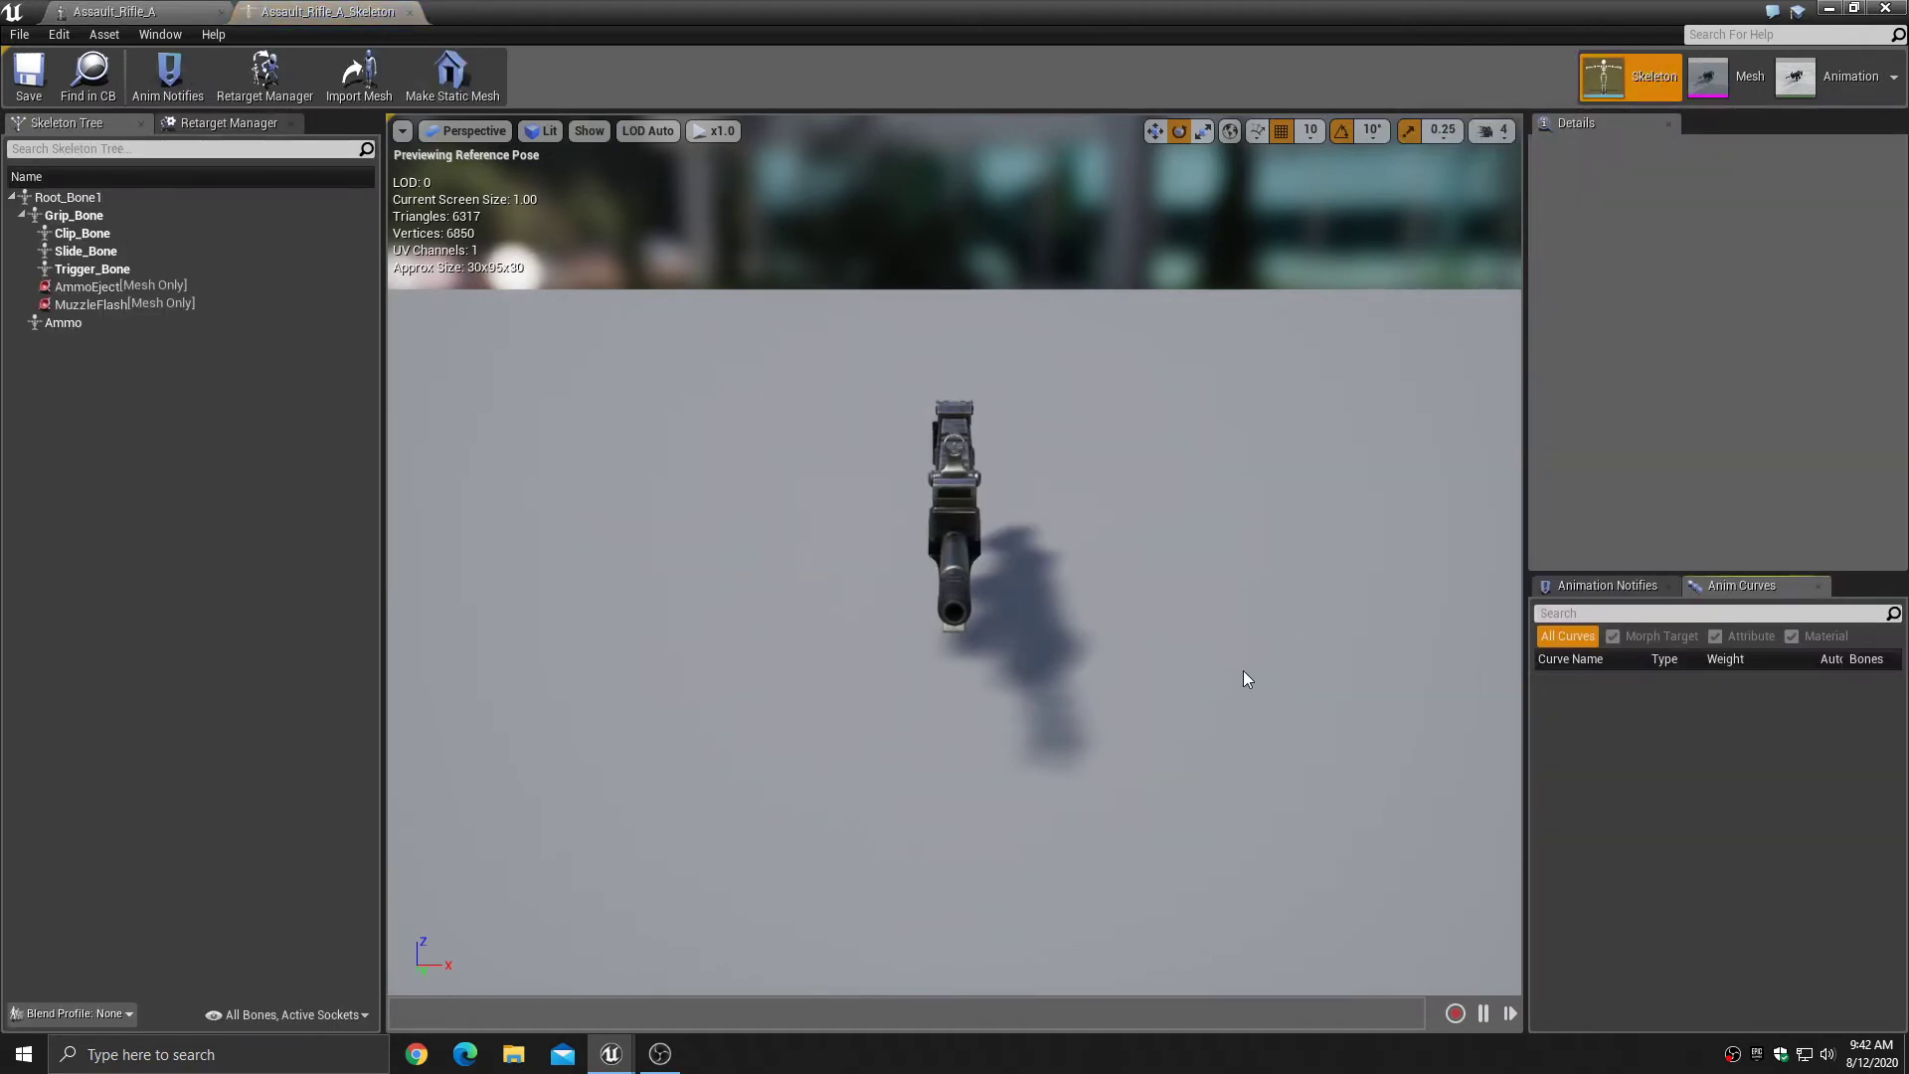
{"action": "left_click", "coordinate": [145, 306]}
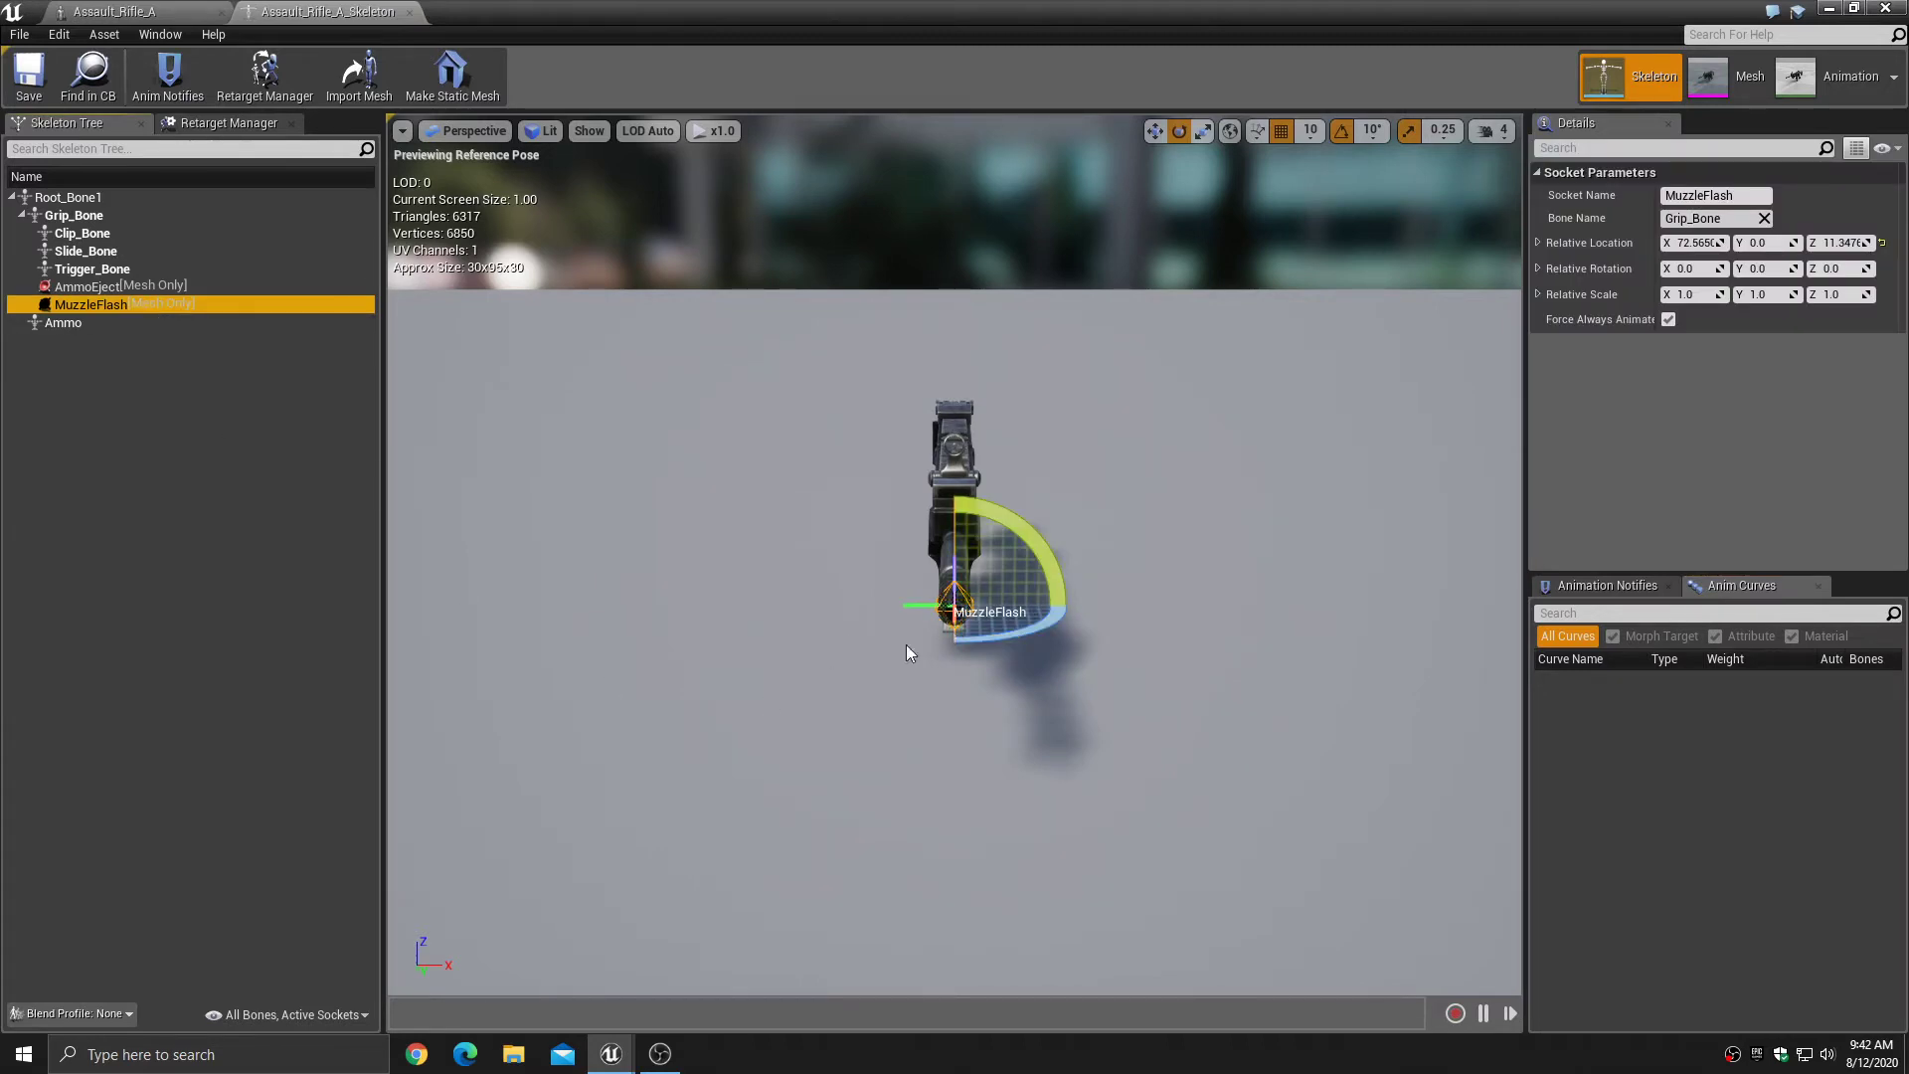
{"action": "double_click", "coordinate": [94, 308]}
{"action": "left_click", "coordinate": [128, 304]}
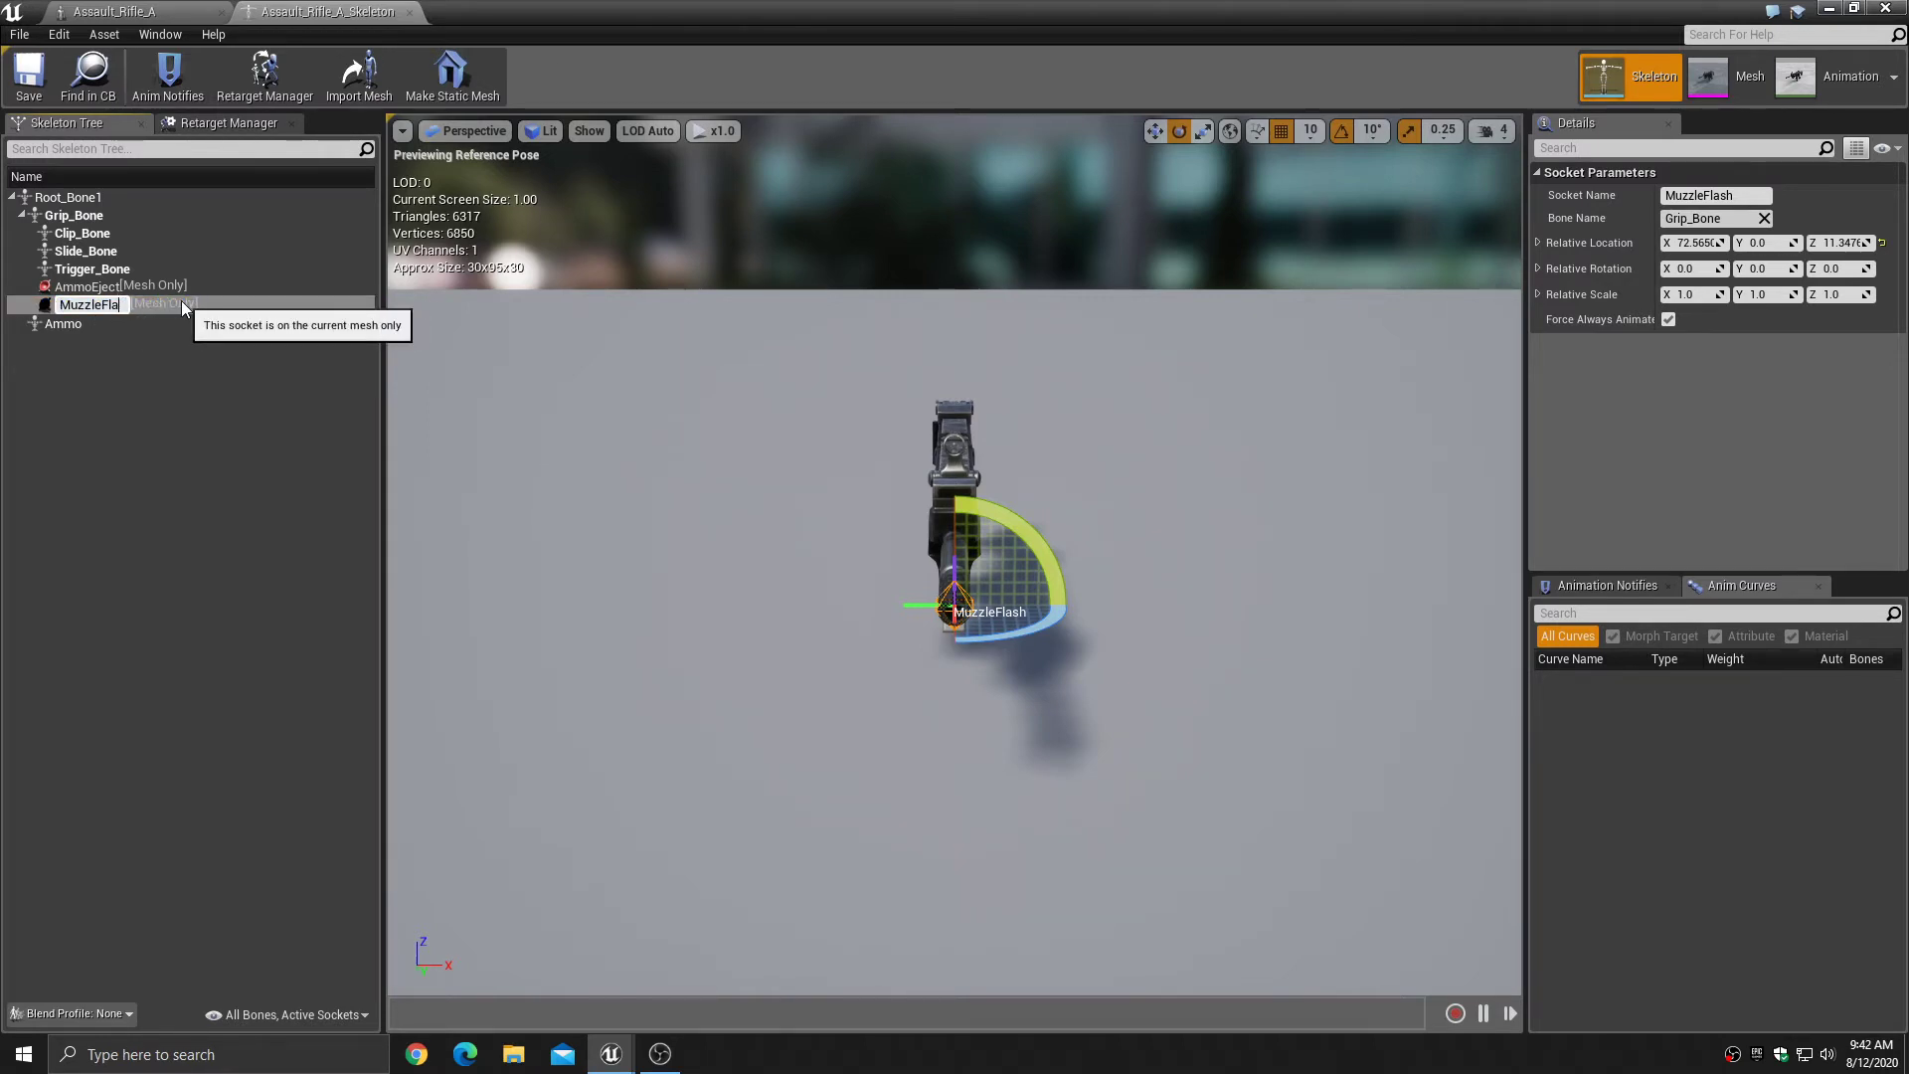
{"action": "key", "text": "BackSpace"}
{"action": "key", "text": "BackSpace"}
{"action": "key", "text": "BackSpace"}
{"action": "key", "text": "BackSpace"}
{"action": "key", "text": "BackSpace"}
{"action": "type", "text": "Socket"}
{"action": "key", "text": "Return"}
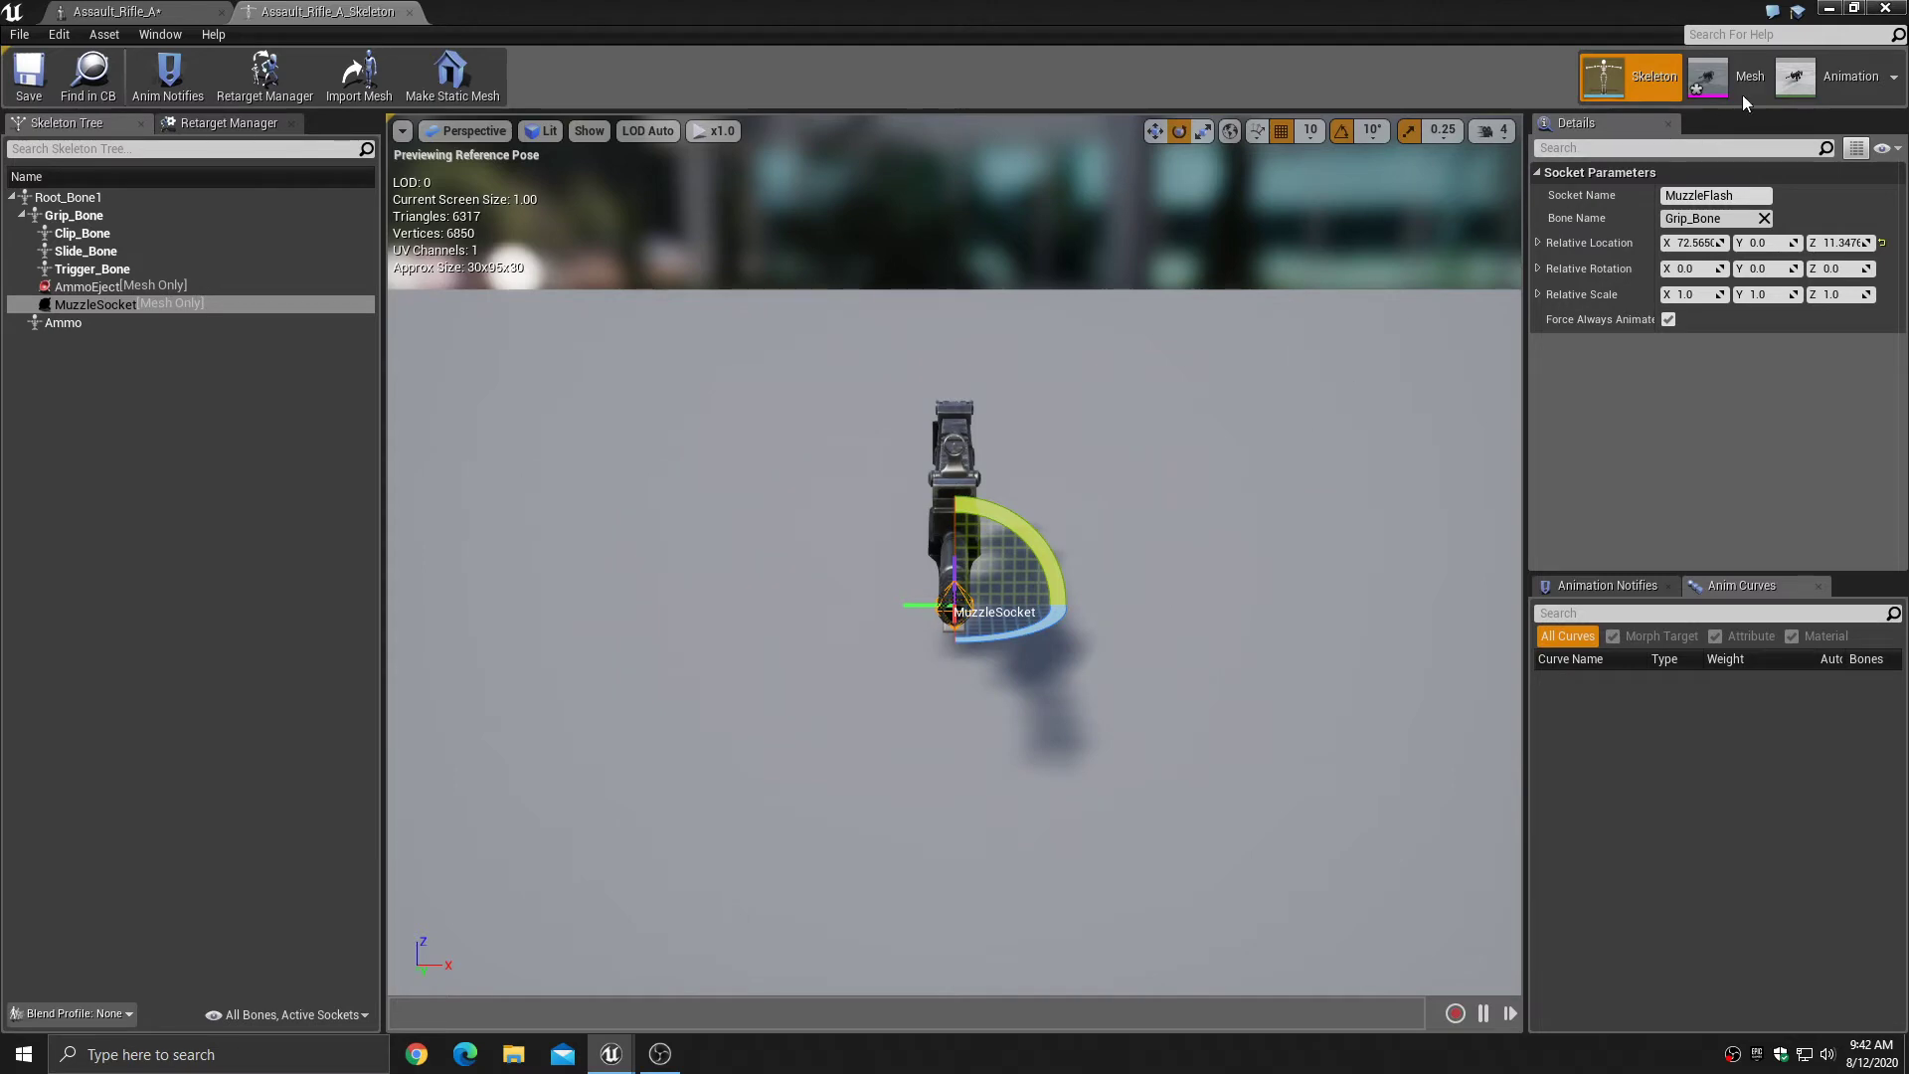
- Close the asset editor and save the modified Assault_Rifle_A mesh and MP_TestMap_001 level
{"action": "left_click", "coordinate": [1884, 10]}
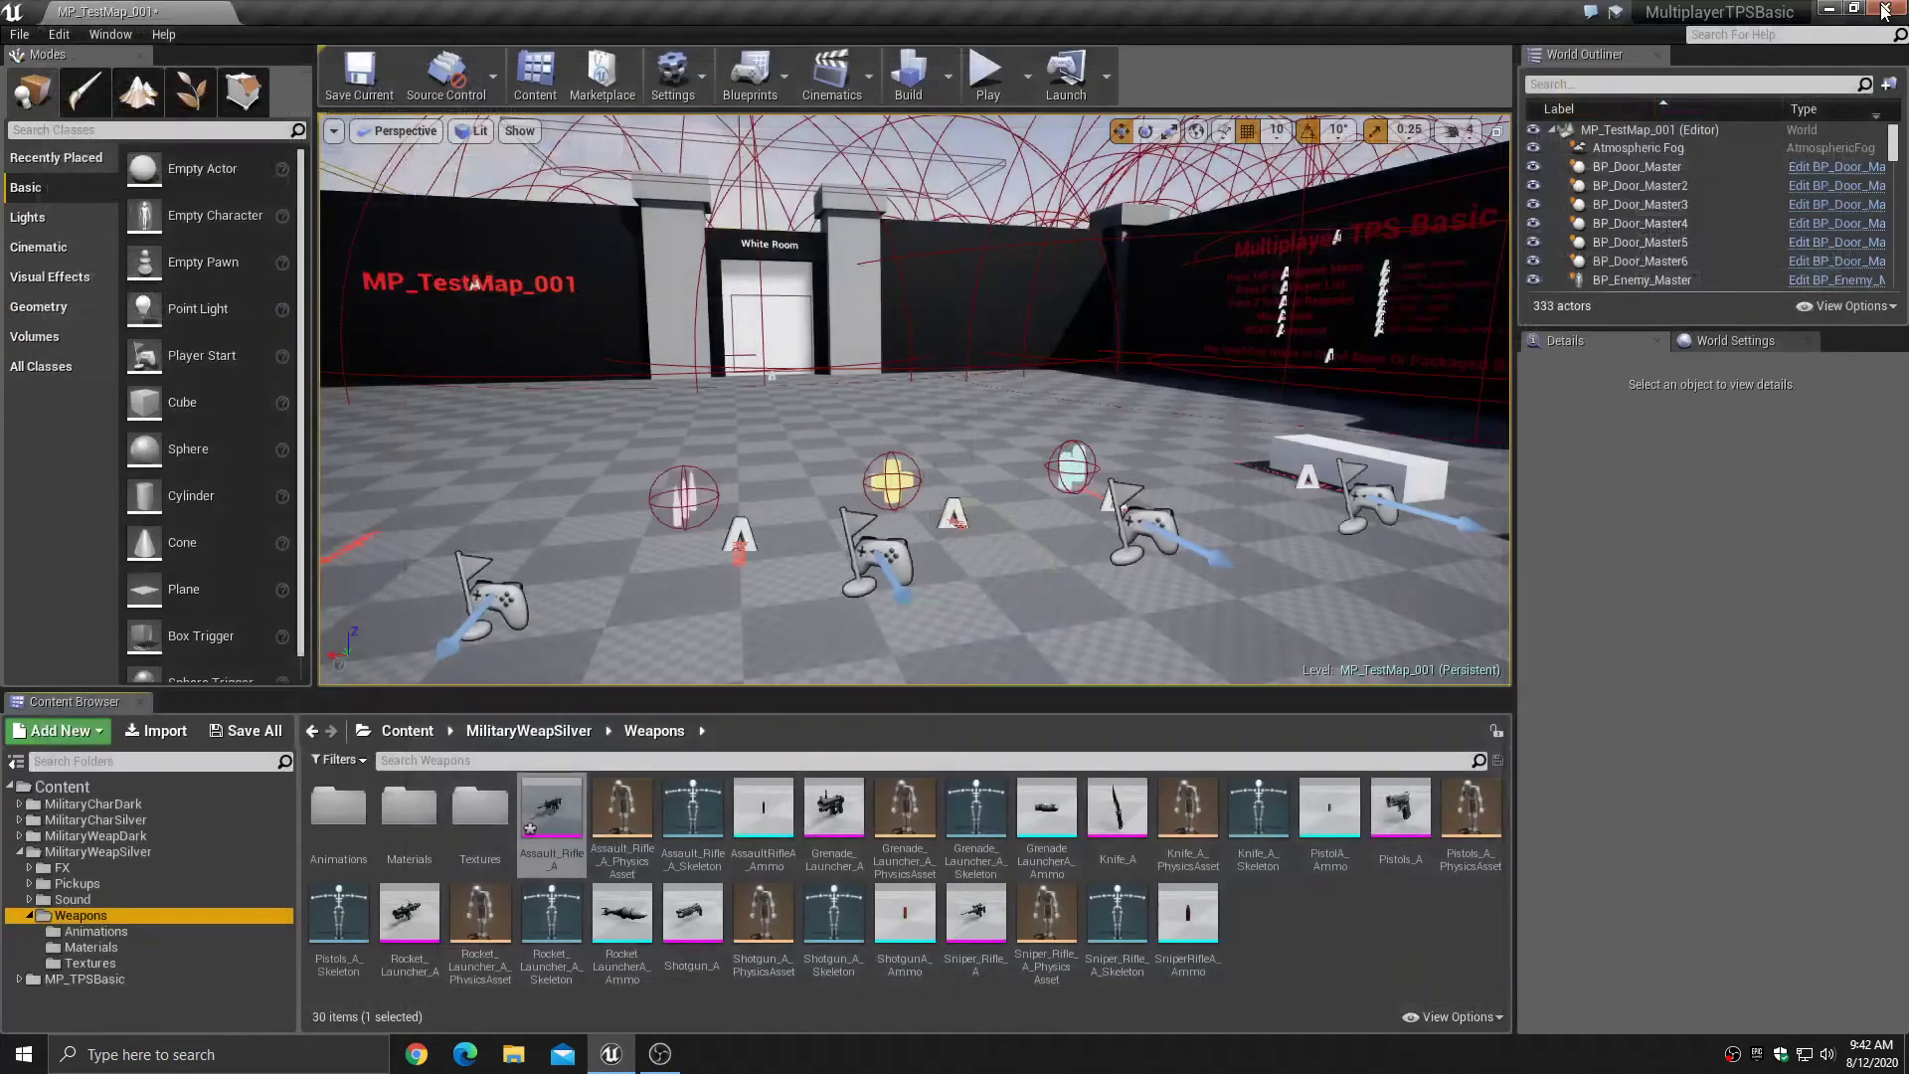
{"action": "left_click", "coordinate": [251, 738]}
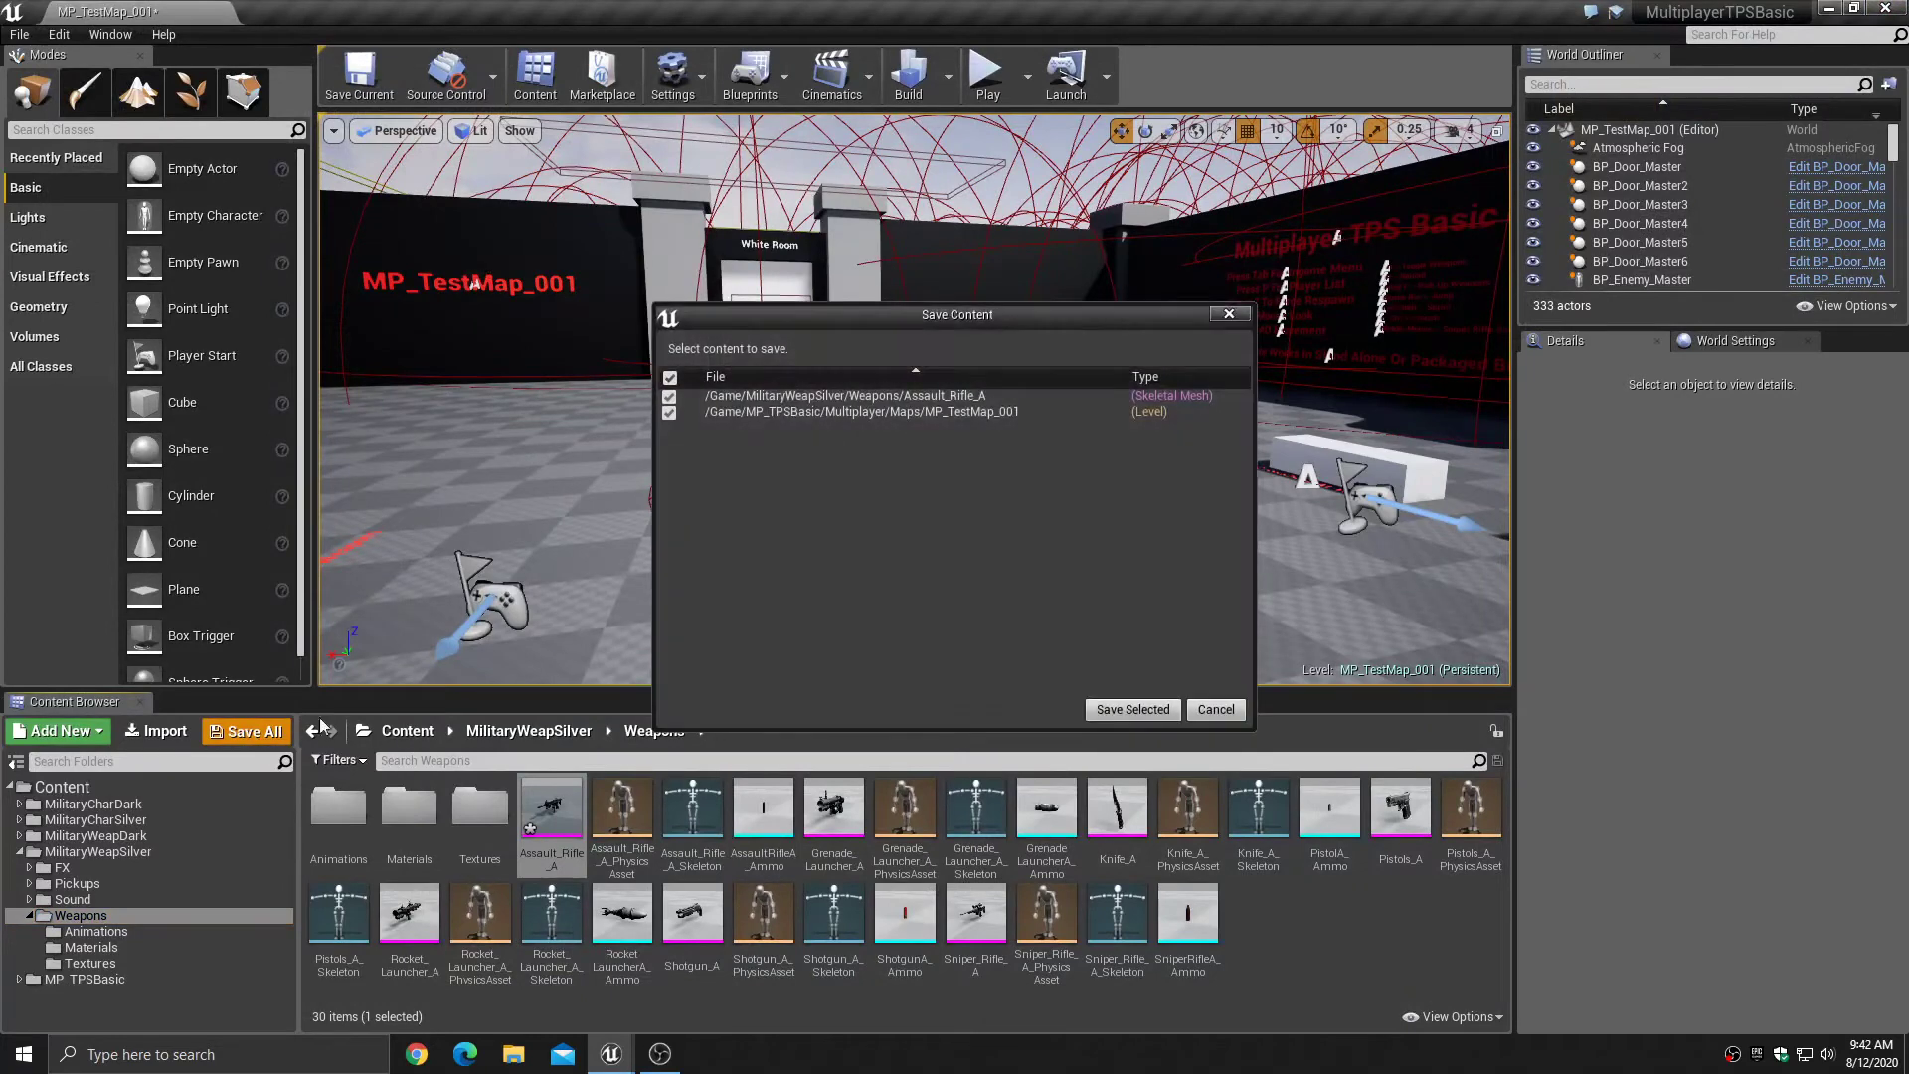
{"action": "left_click", "coordinate": [1133, 710]}
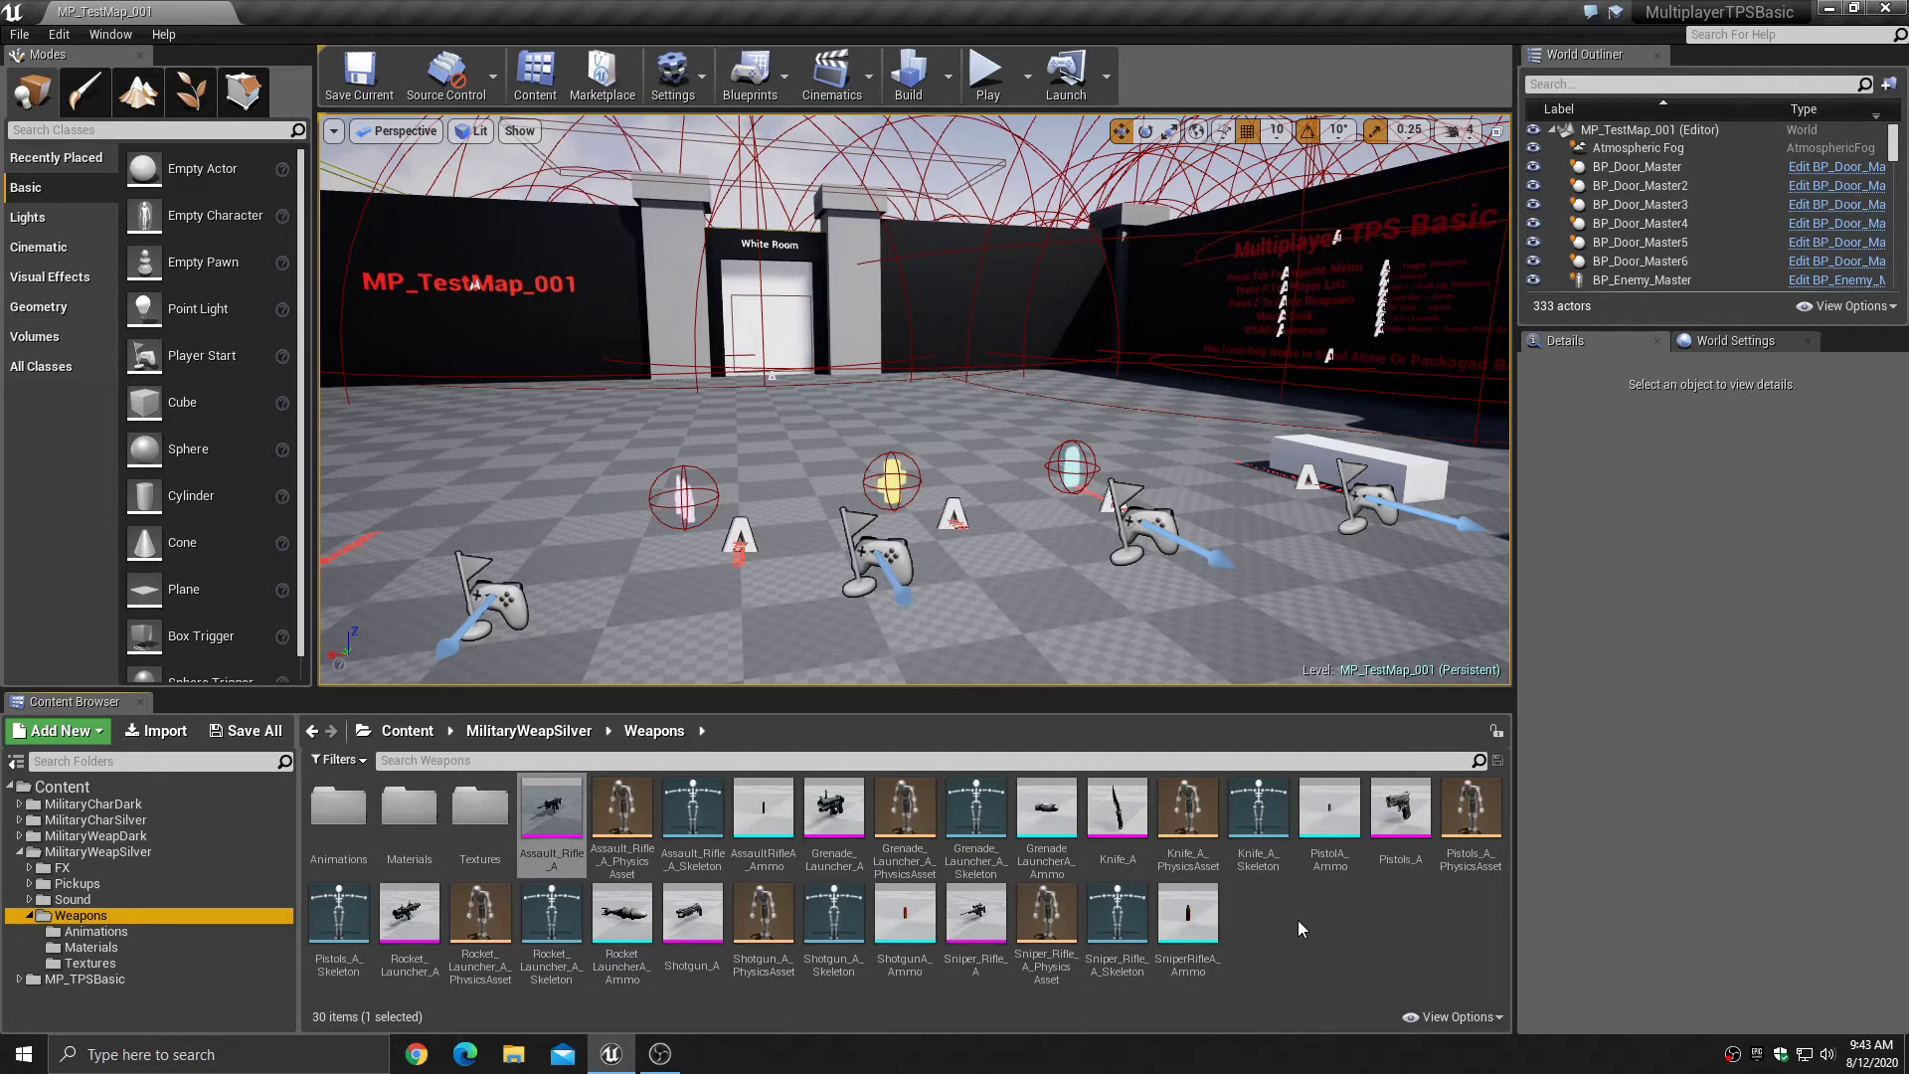
- Export the Assault_Rifle_A skeletal mesh to the Desktop as an FBX file under the same name
{"action": "right_click", "coordinate": [558, 801]}
{"action": "mouse_move", "coordinate": [648, 535]}
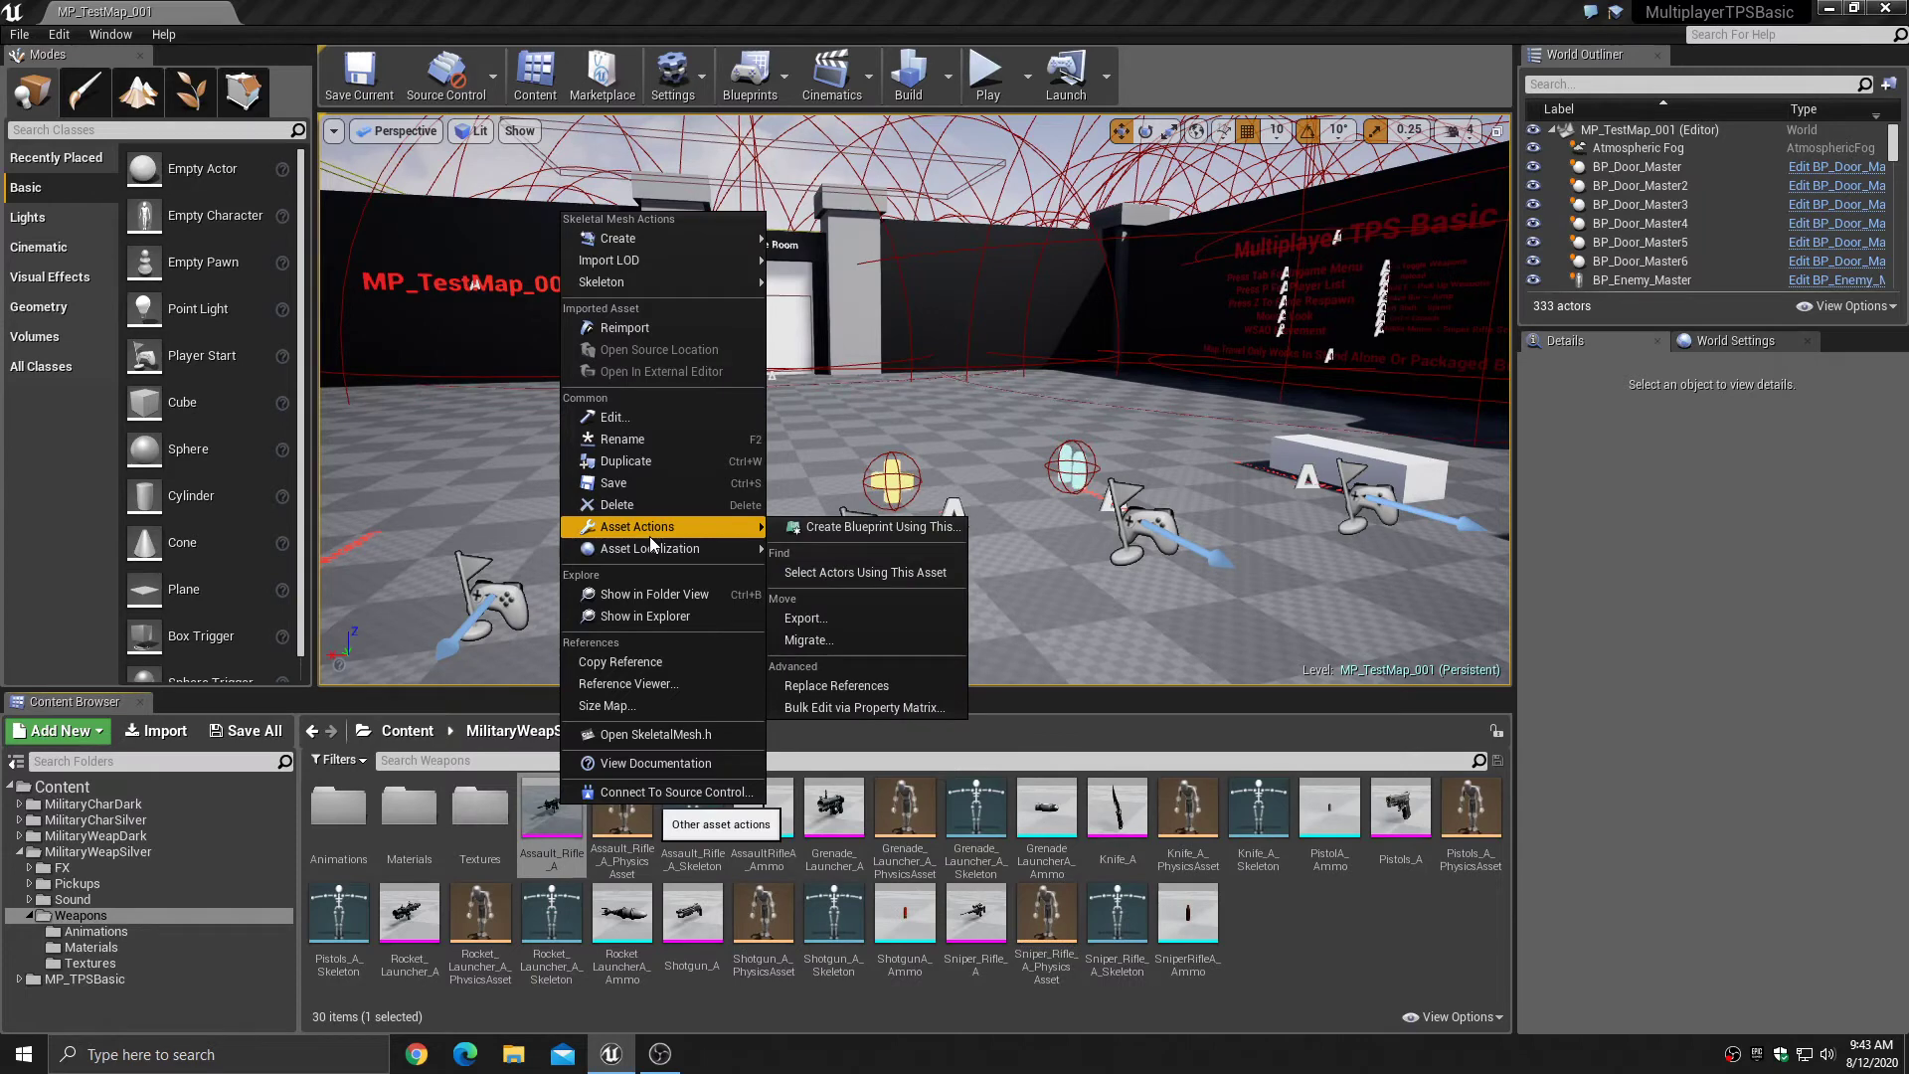
{"action": "left_click", "coordinate": [821, 625]}
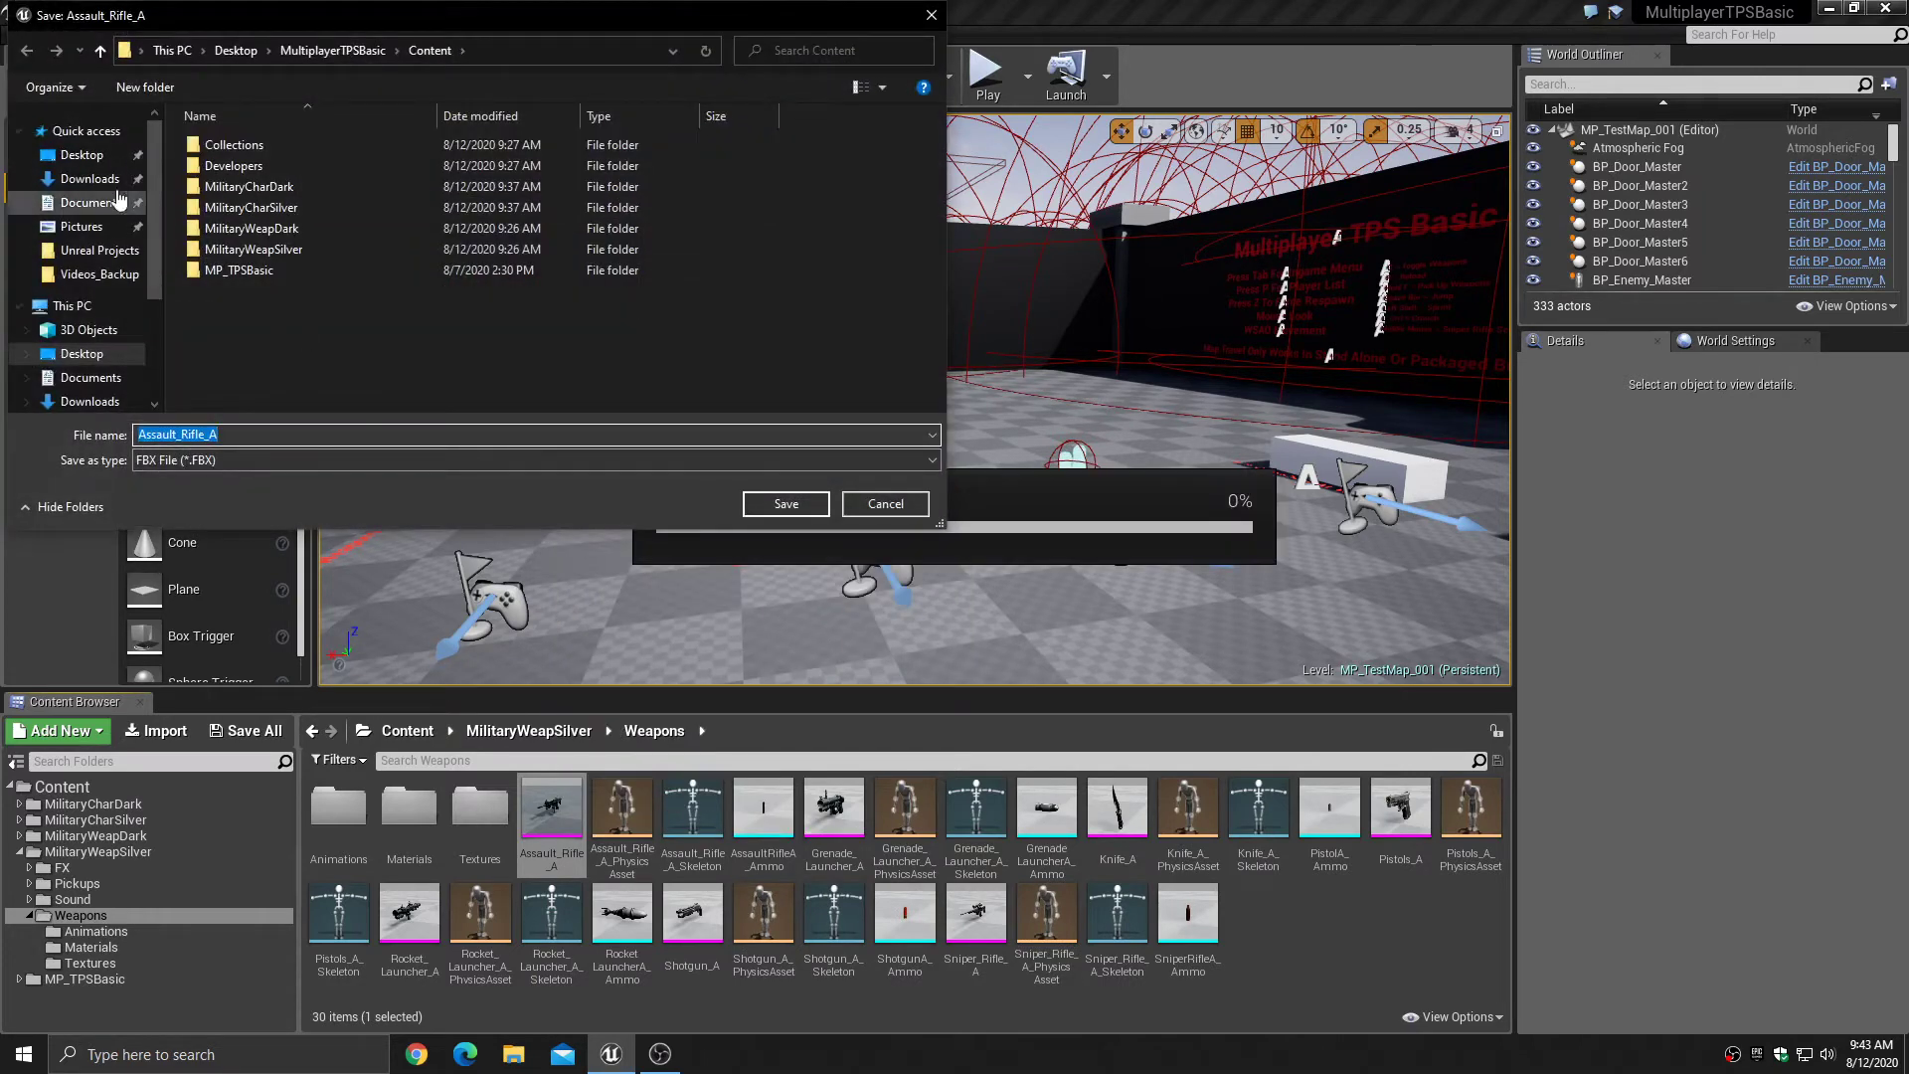
{"action": "left_click", "coordinate": [86, 155]}
{"action": "left_click", "coordinate": [786, 503]}
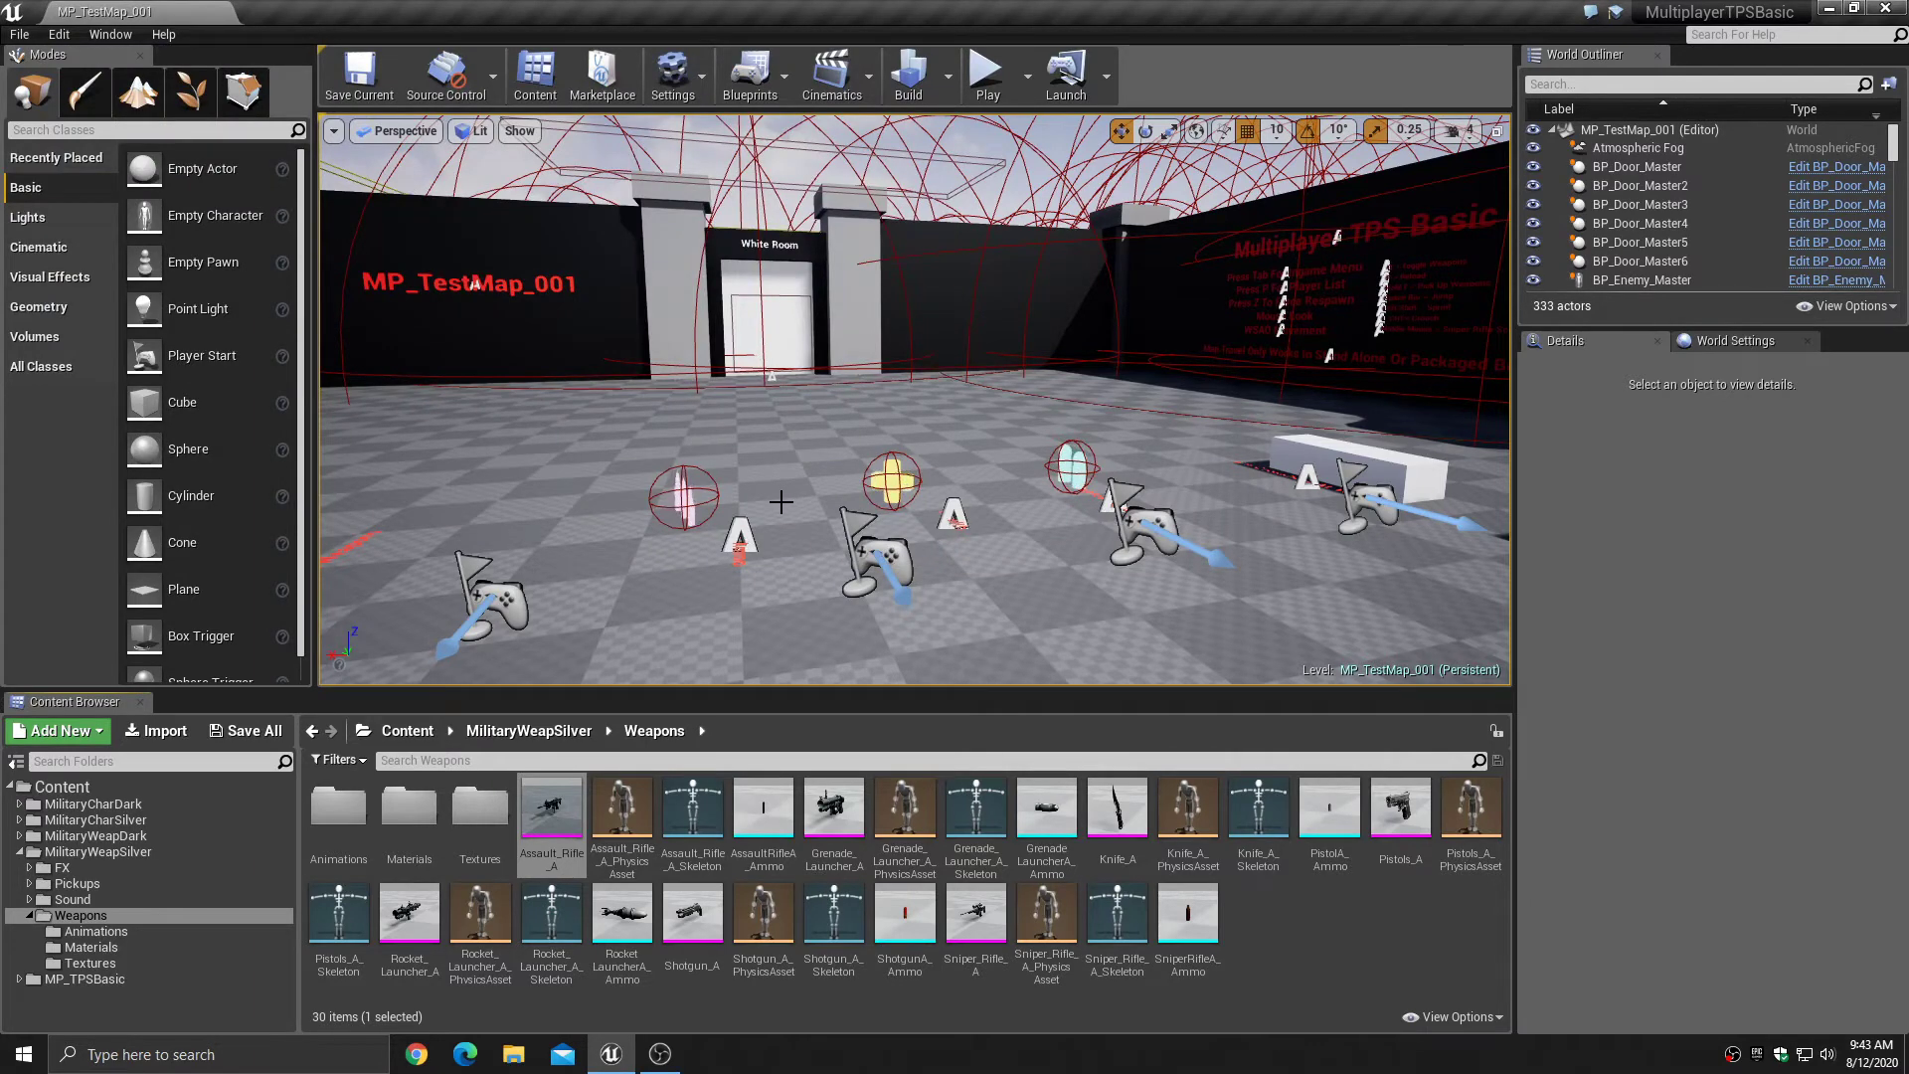
- Choose Assault_Rifle_A.FBX on the Desktop for import into MilitaryWeapSilver's Weapons folder and agree to overwrite all existing assets
{"action": "left_click", "coordinate": [151, 734]}
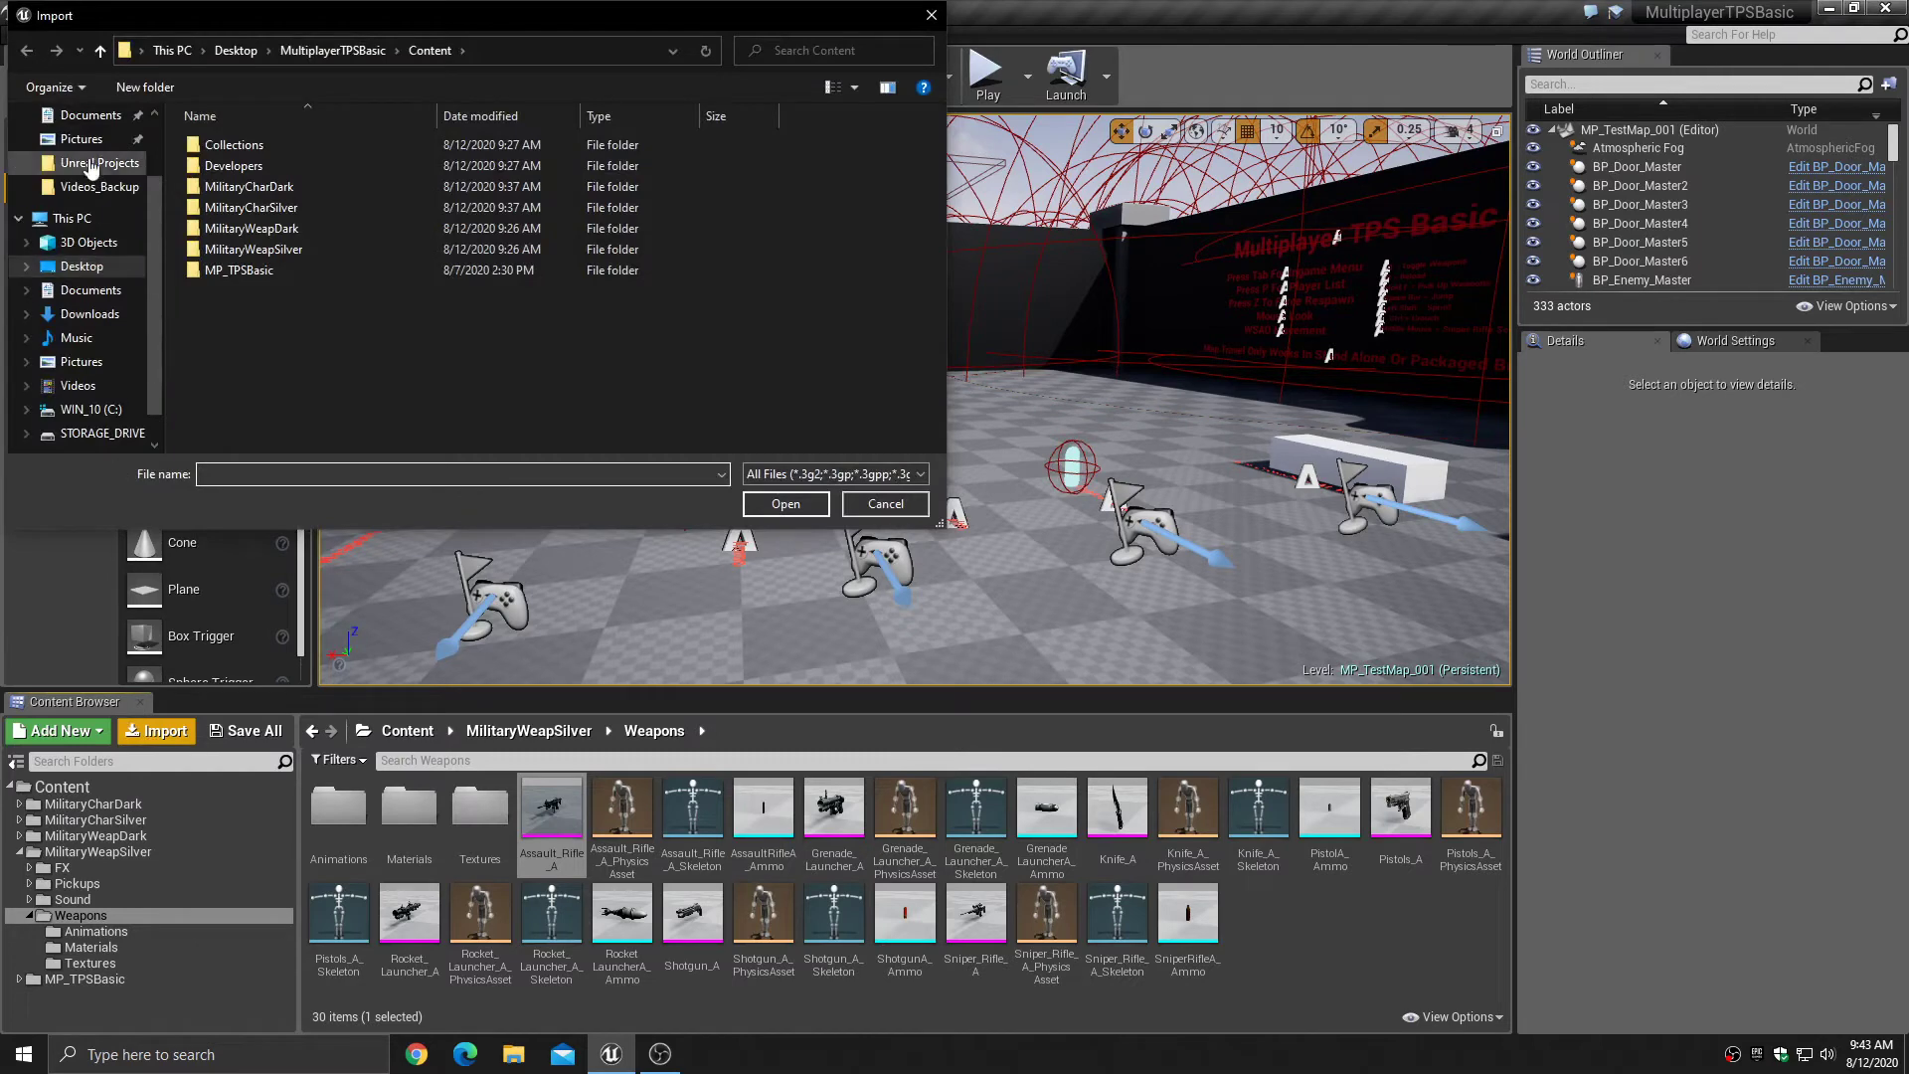
{"action": "left_click", "coordinate": [88, 265]}
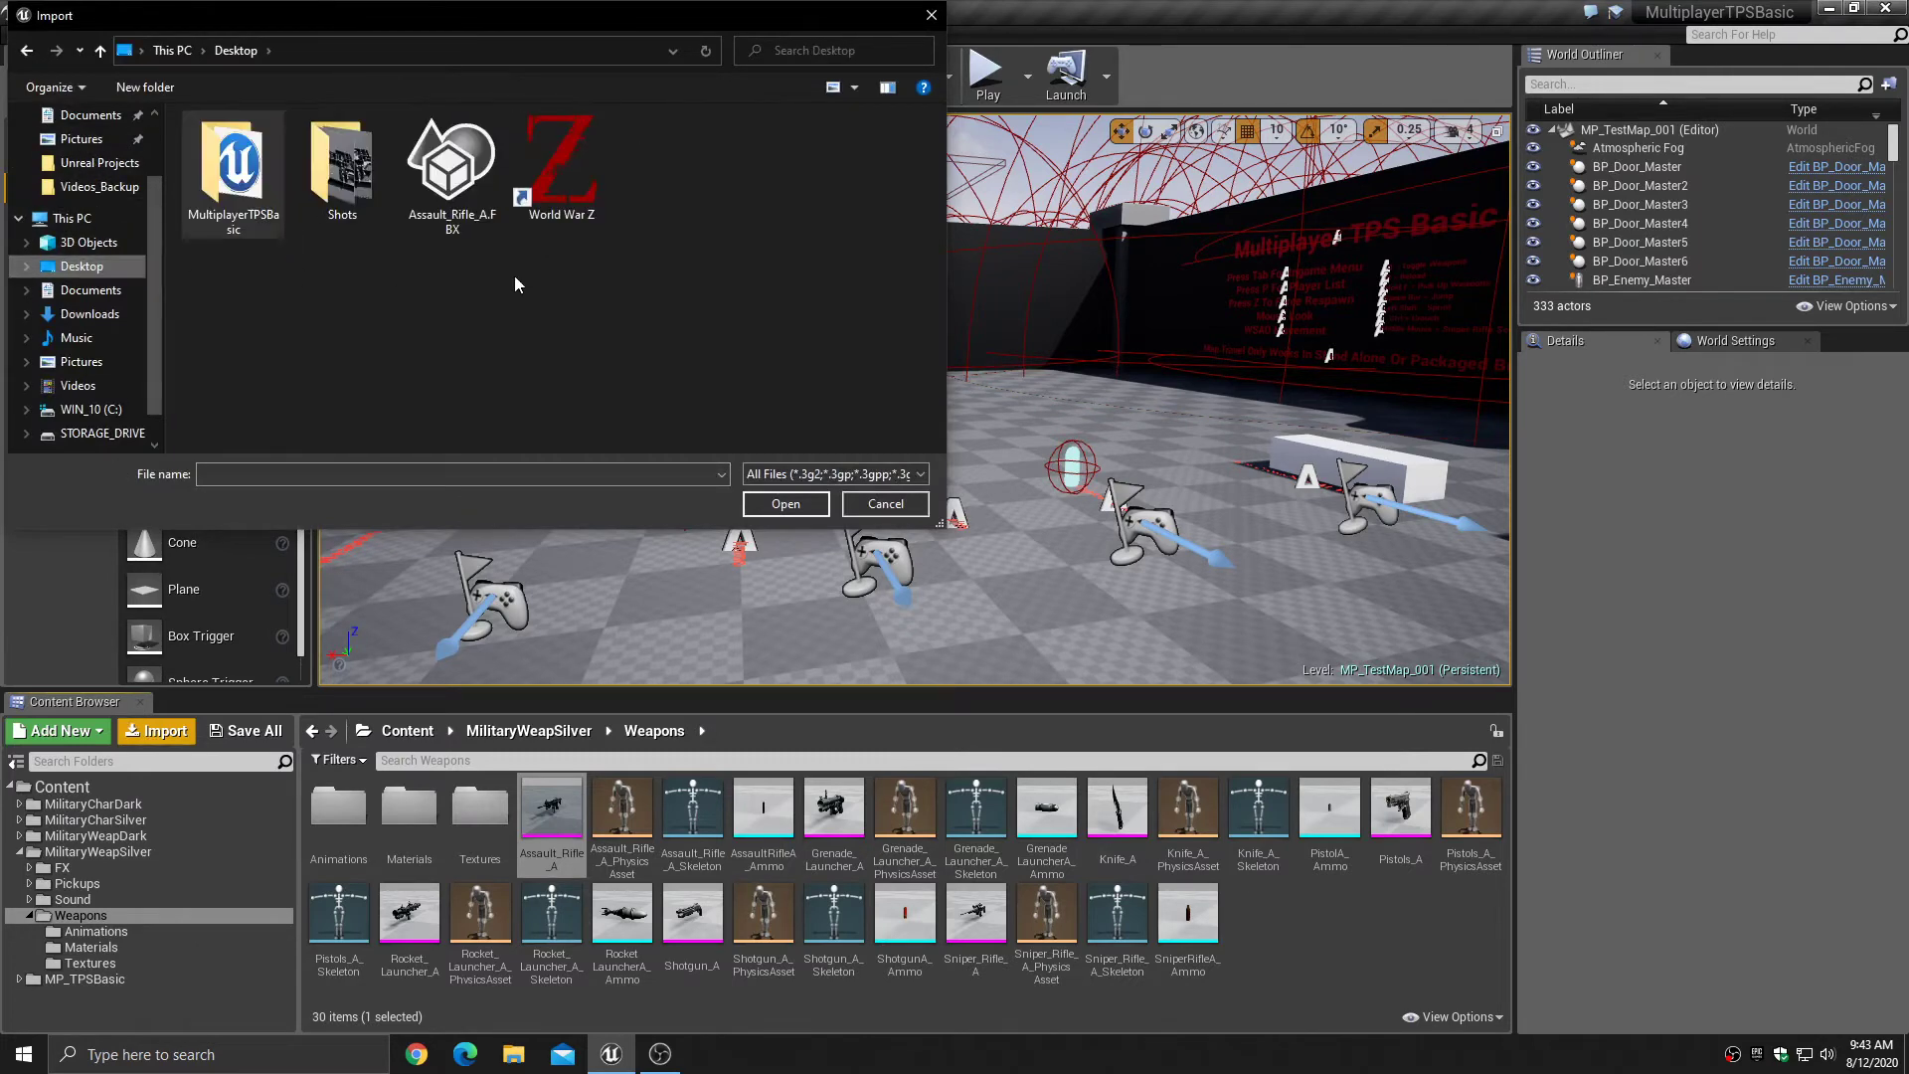
{"action": "left_click", "coordinate": [459, 179]}
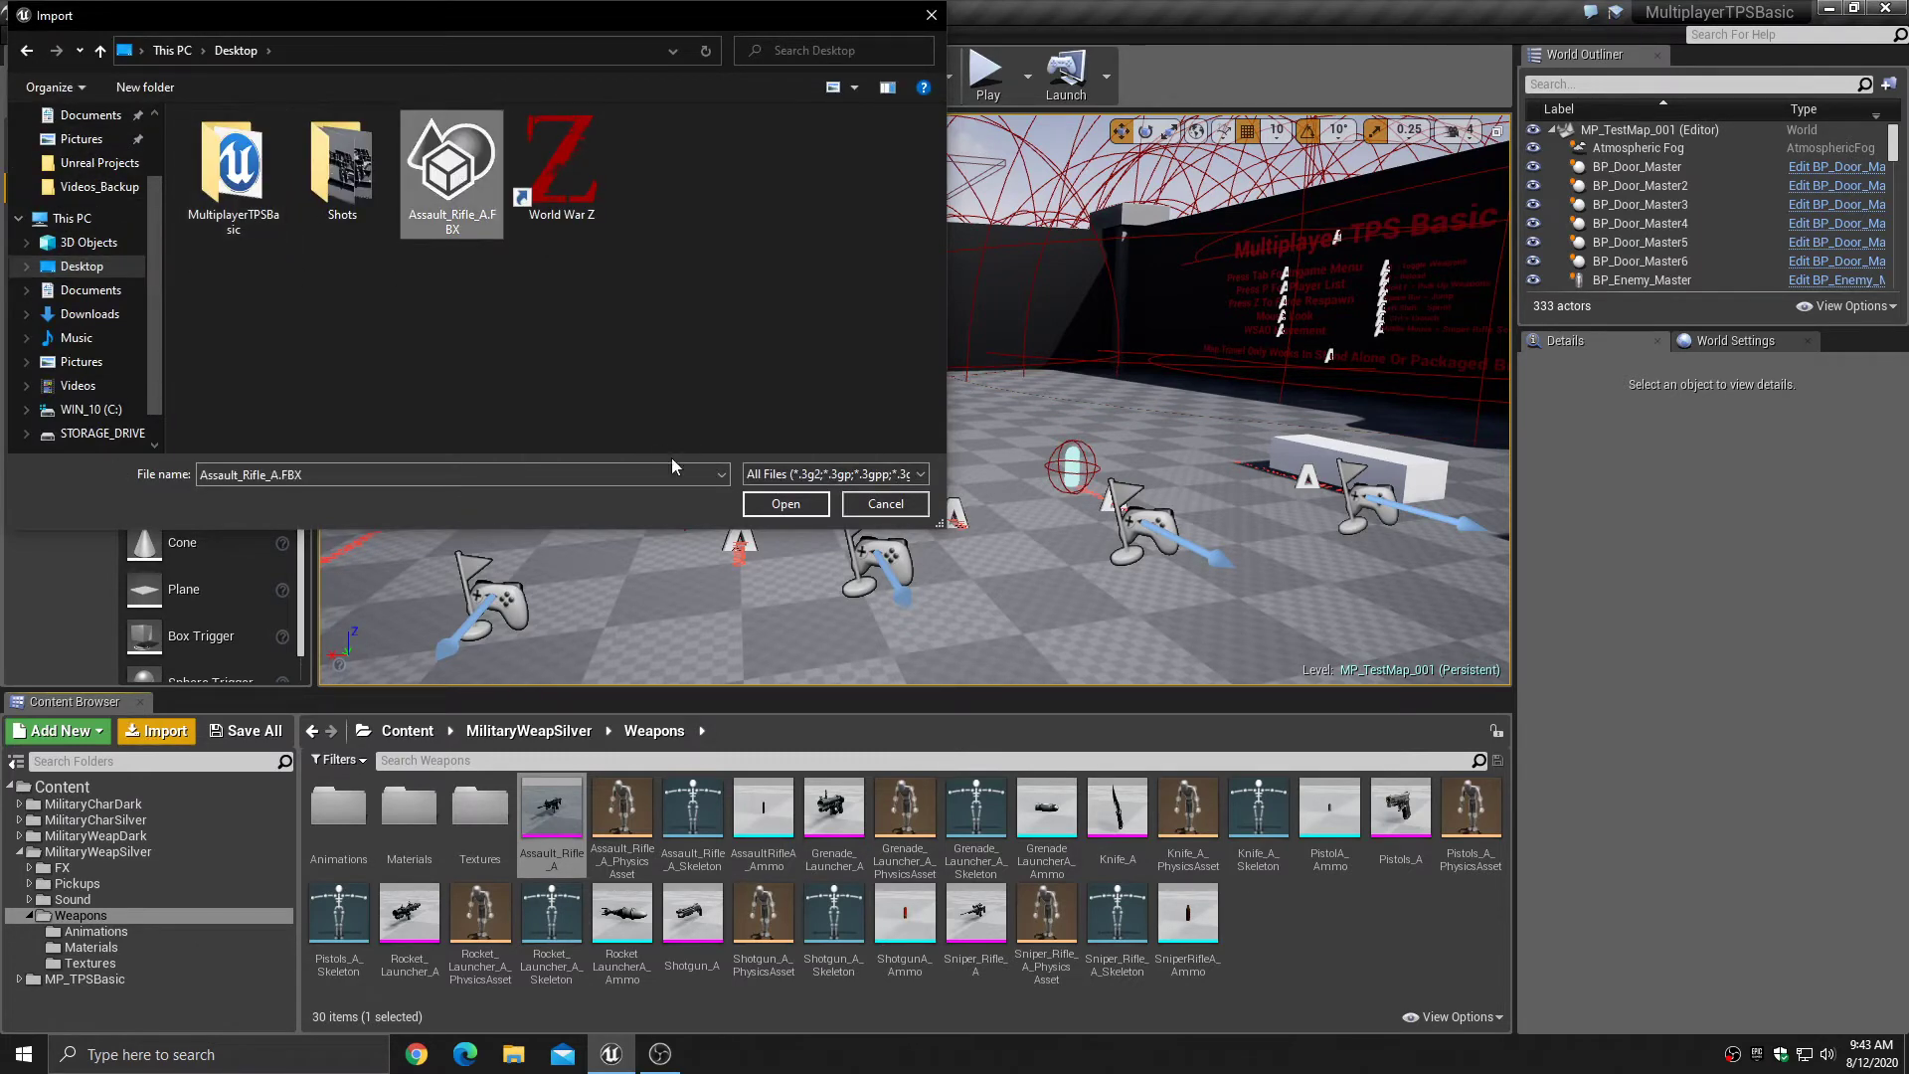
{"action": "left_click", "coordinate": [774, 505]}
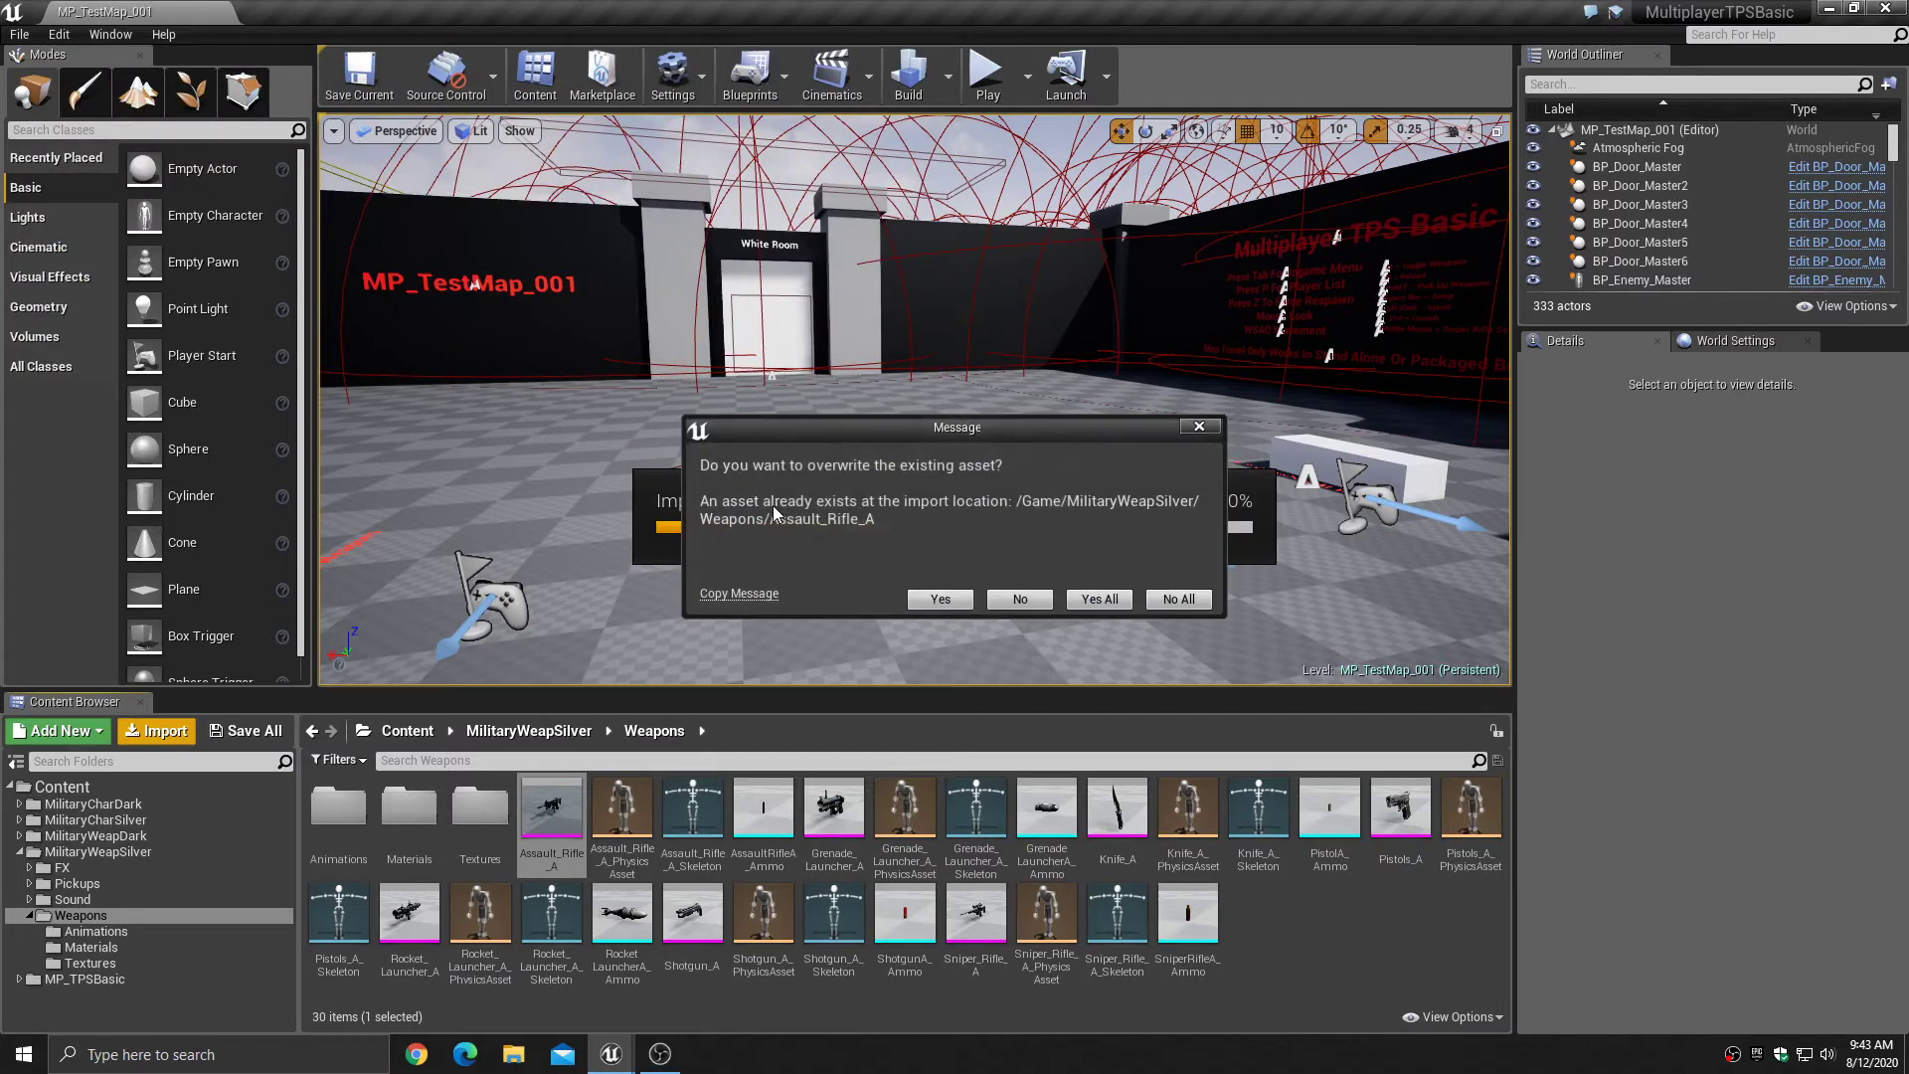
{"action": "left_click", "coordinate": [1097, 598]}
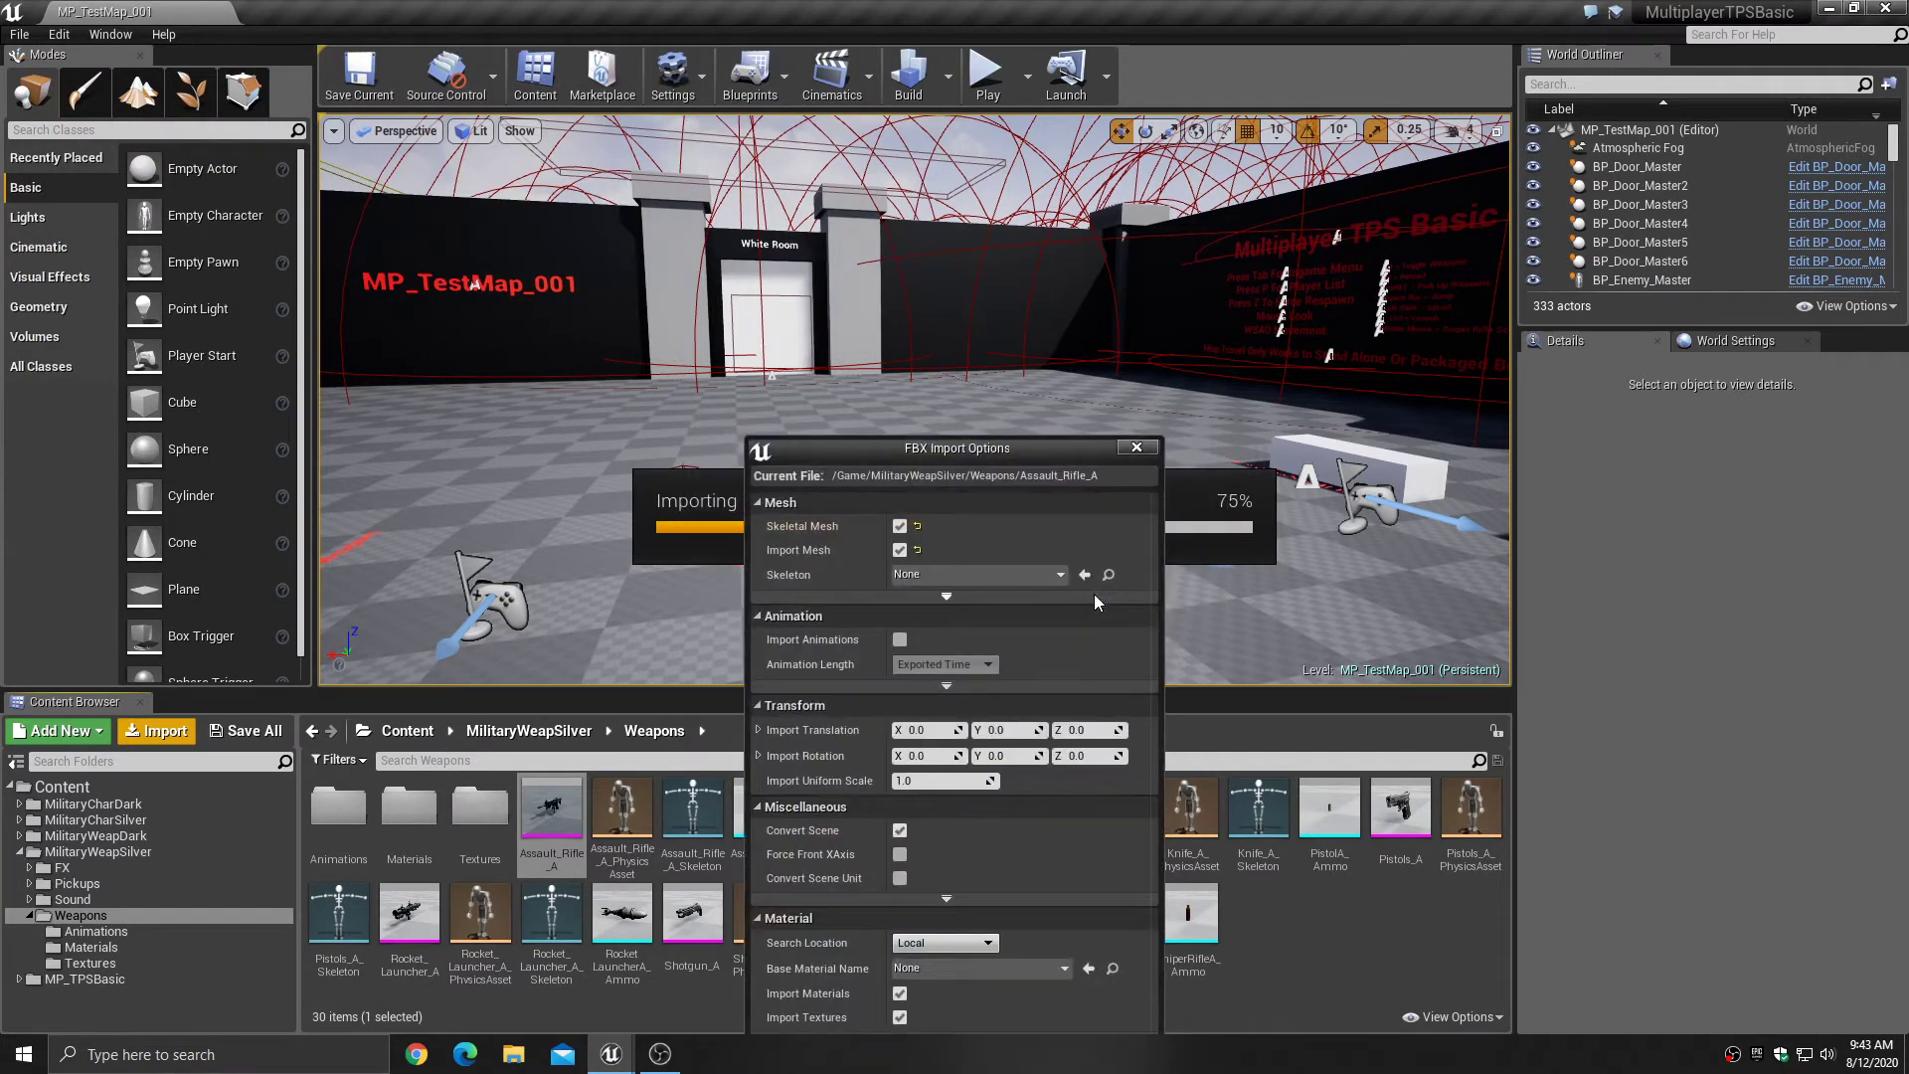
- Import the rifle FBX with a Z import rotation of -90 and without materials or textures, and dismiss the message log
{"action": "left_click_drag", "start_coordinate": [988, 451], "coordinate": [977, 360]}
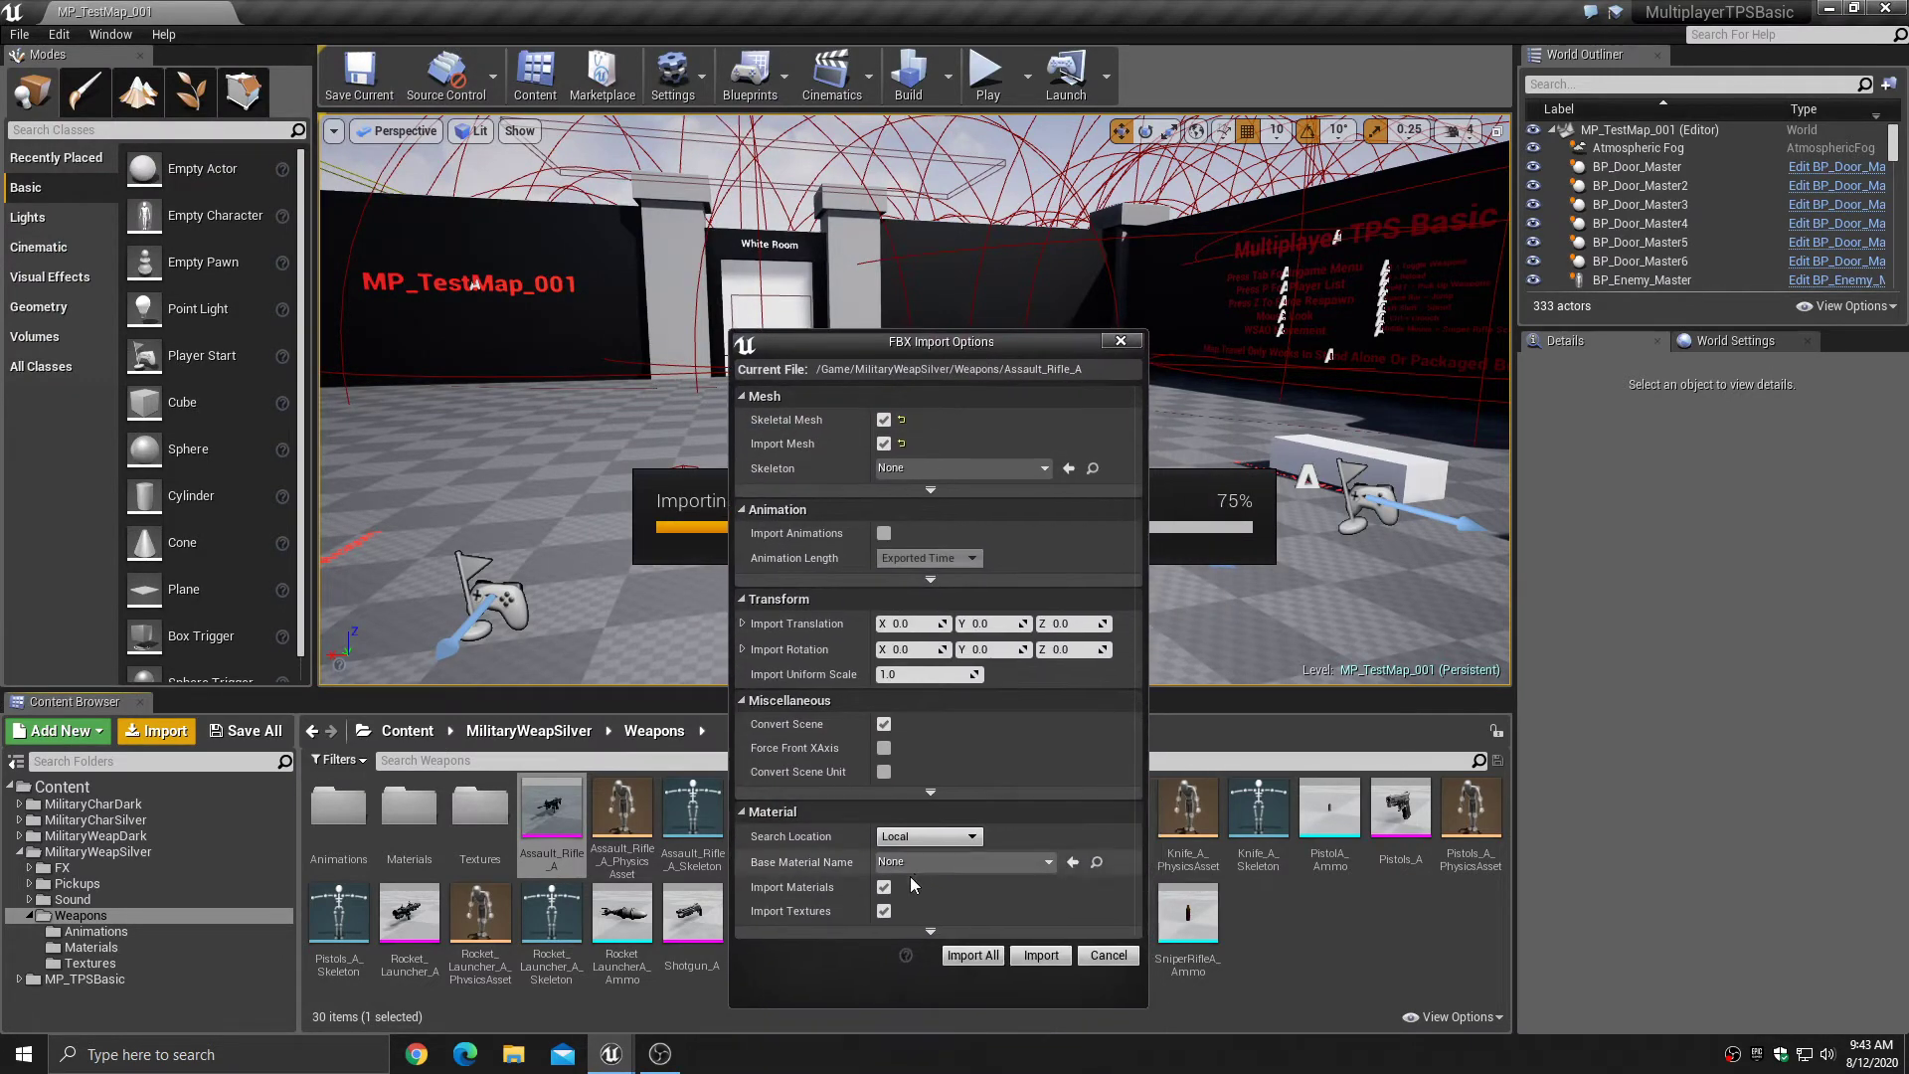
{"action": "left_click", "coordinate": [884, 887]}
{"action": "left_click", "coordinate": [881, 886]}
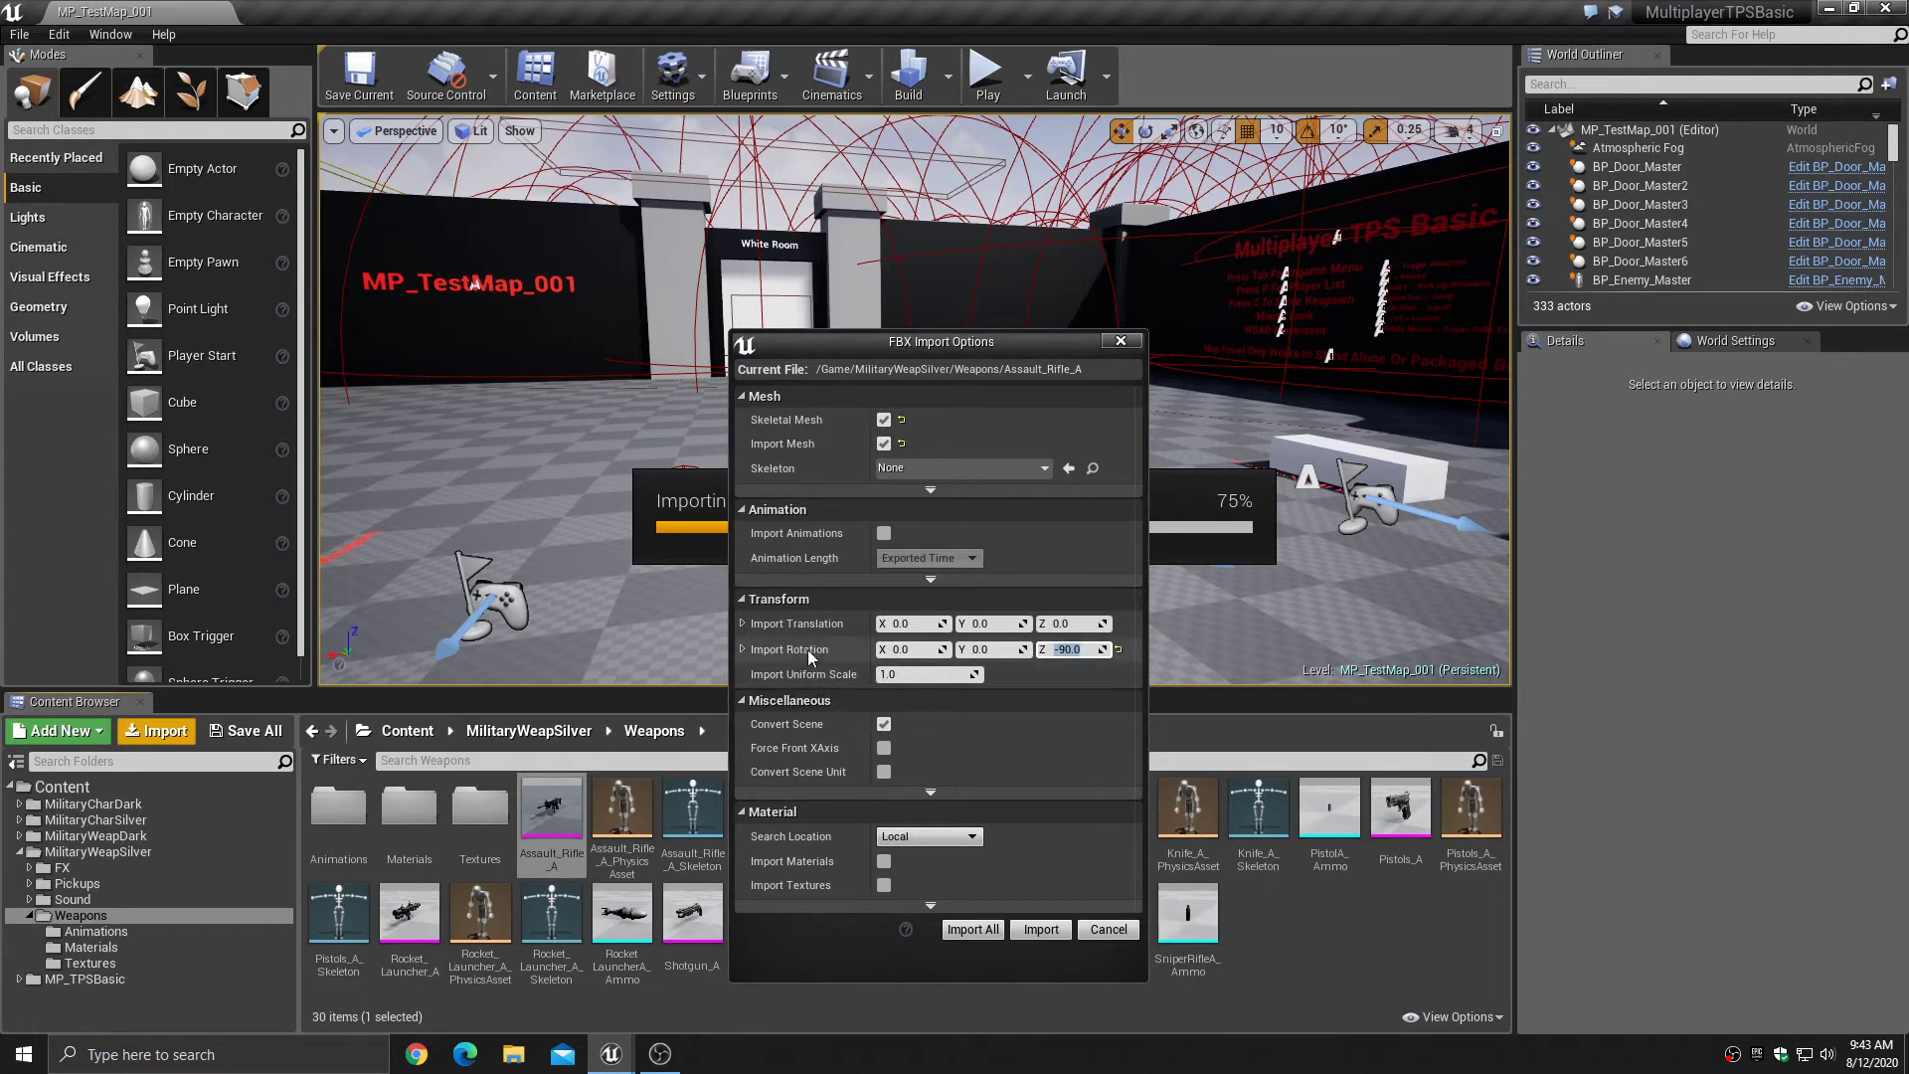
{"action": "left_click", "coordinate": [1041, 929]}
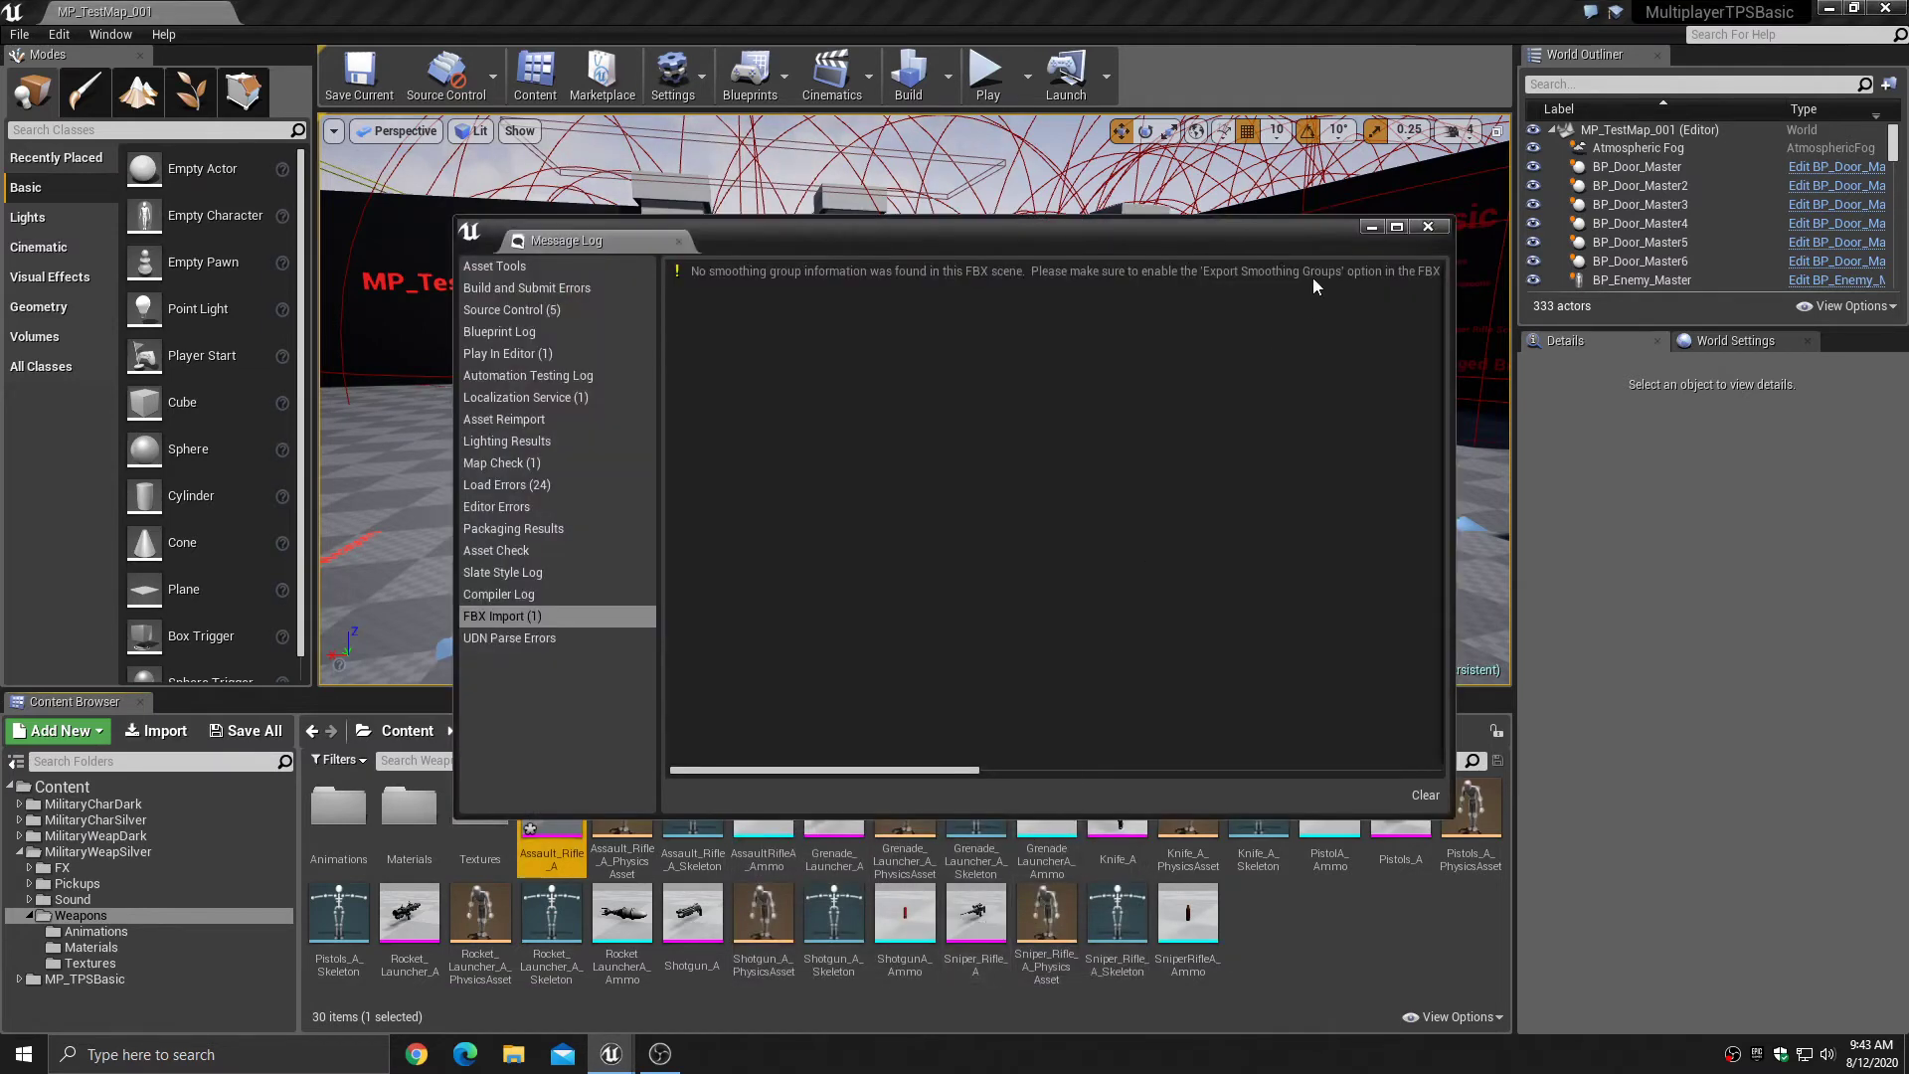
{"action": "left_click", "coordinate": [1429, 227]}
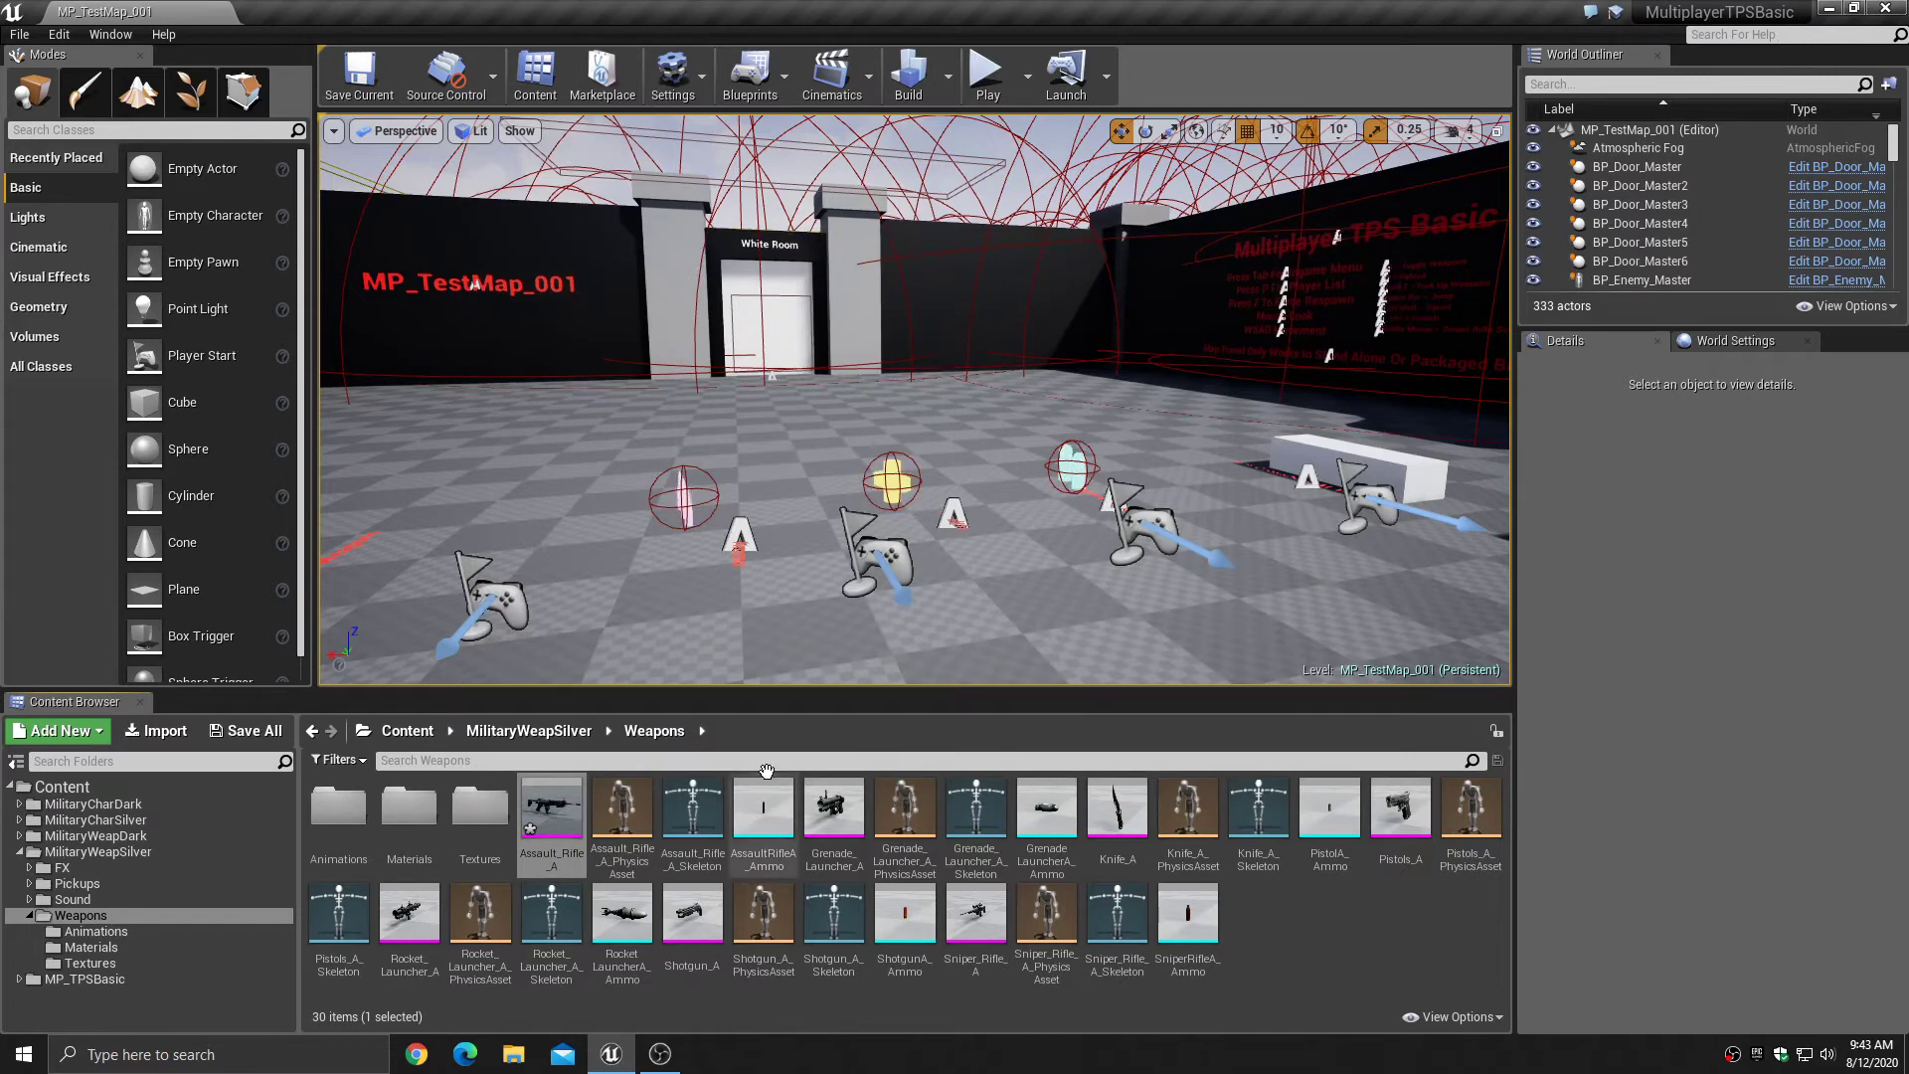
- Check the reimported Assault_Rifle_A mesh in its editor, save it, and close the editor
{"action": "double_click", "coordinate": [552, 807]}
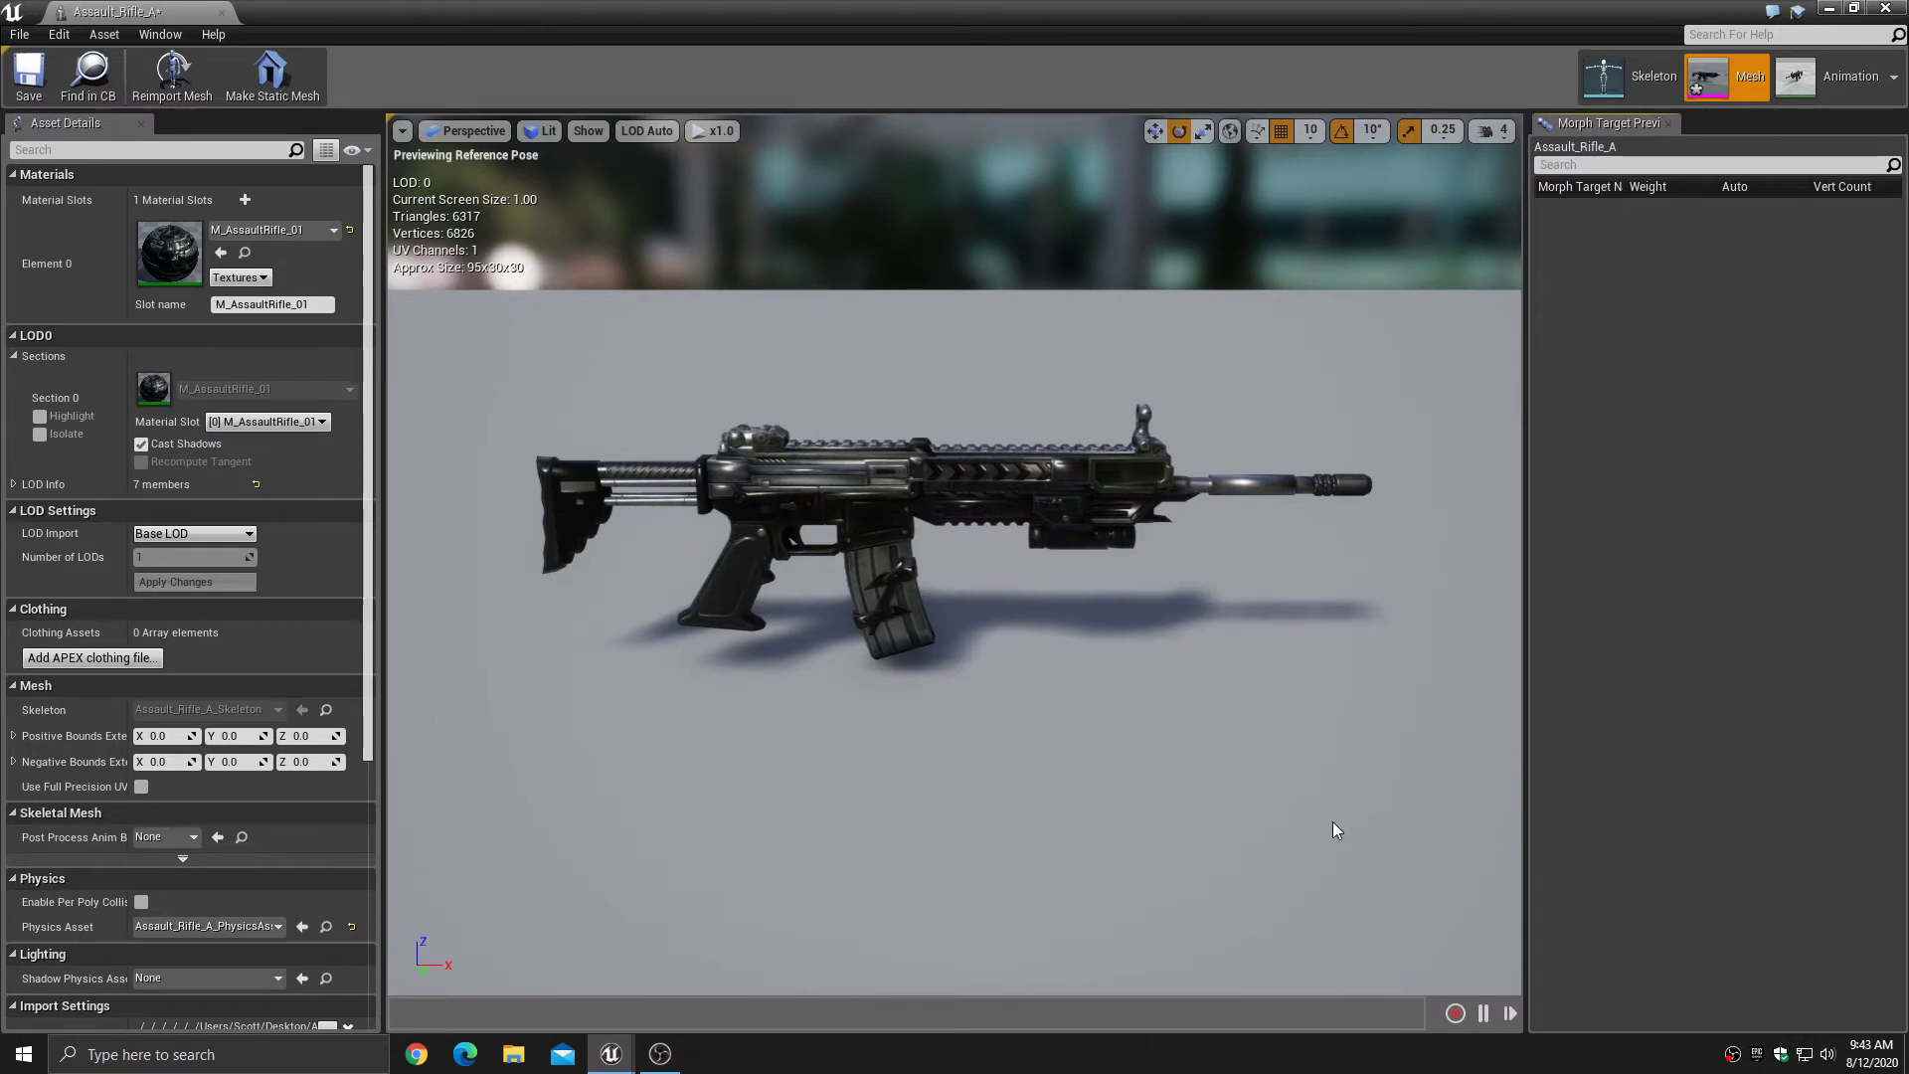
{"action": "left_click", "coordinate": [29, 75]}
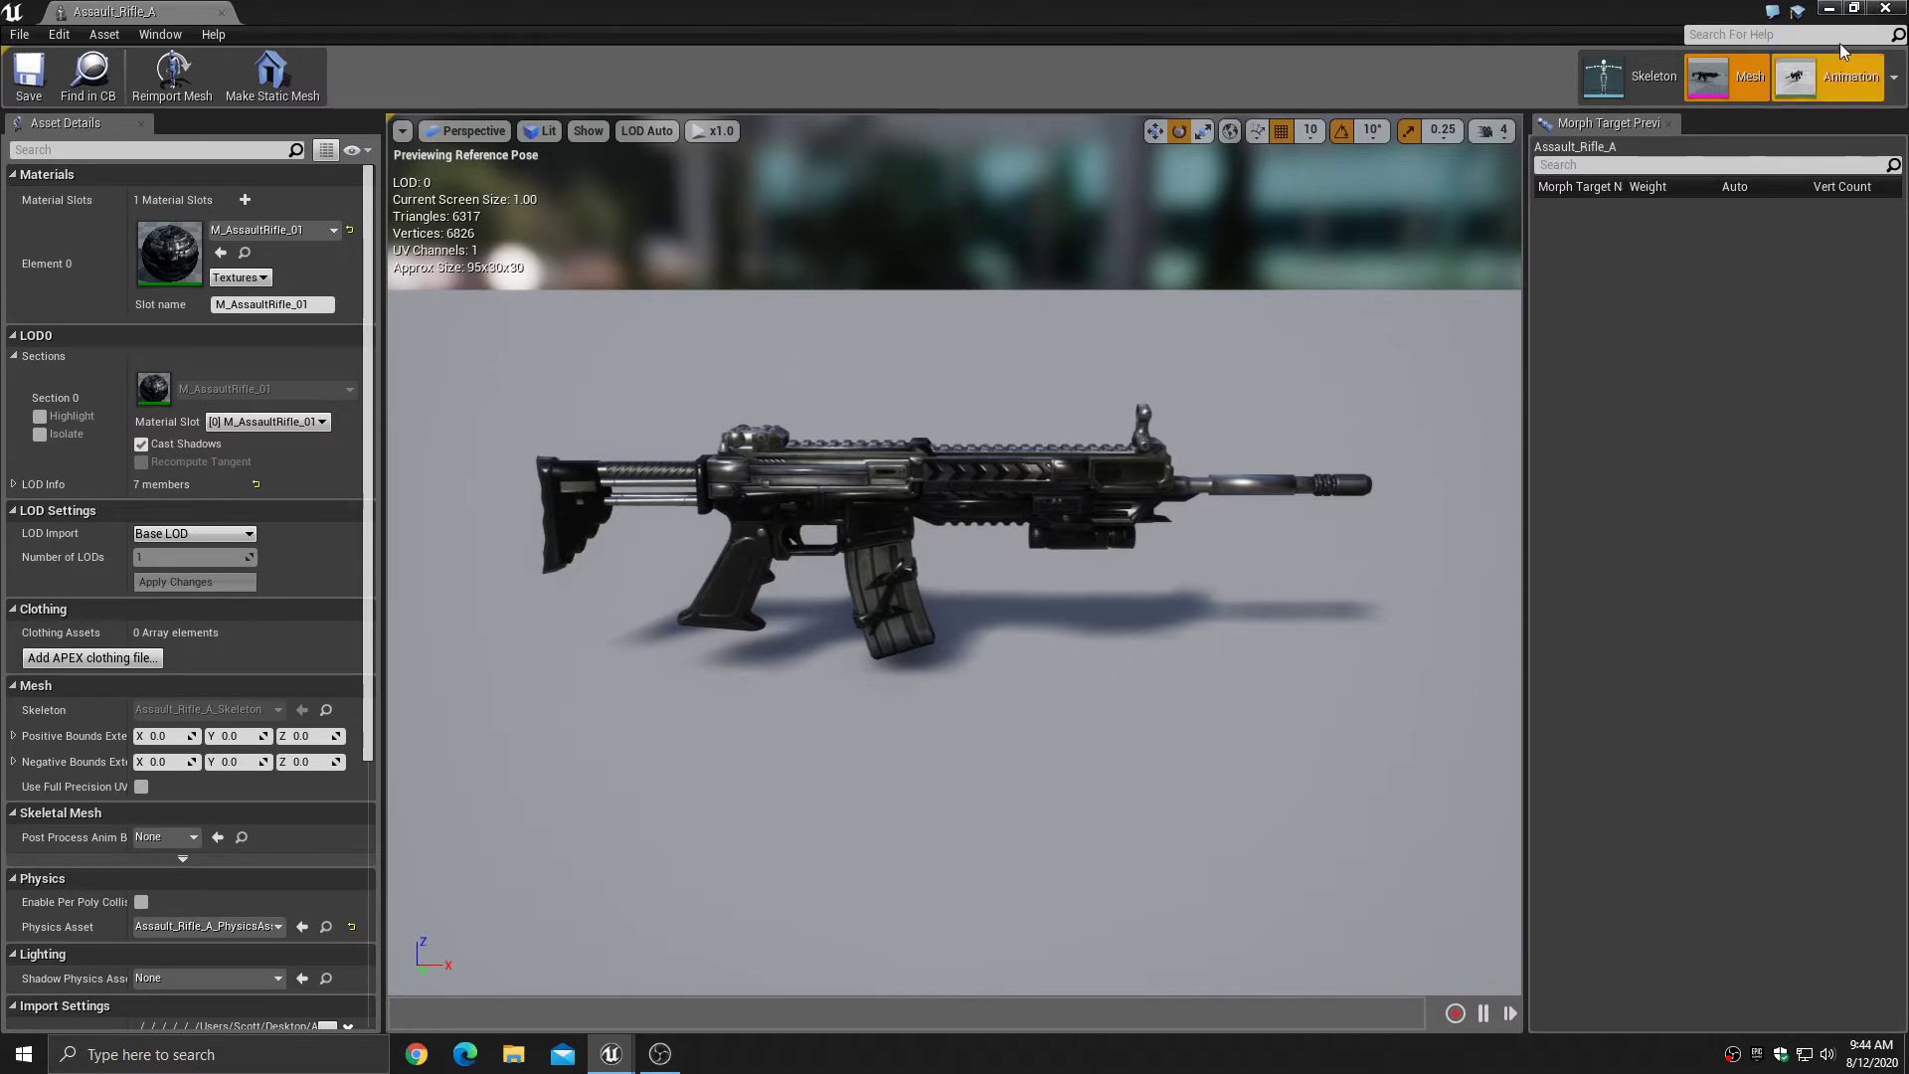
{"action": "left_click", "coordinate": [1886, 8]}
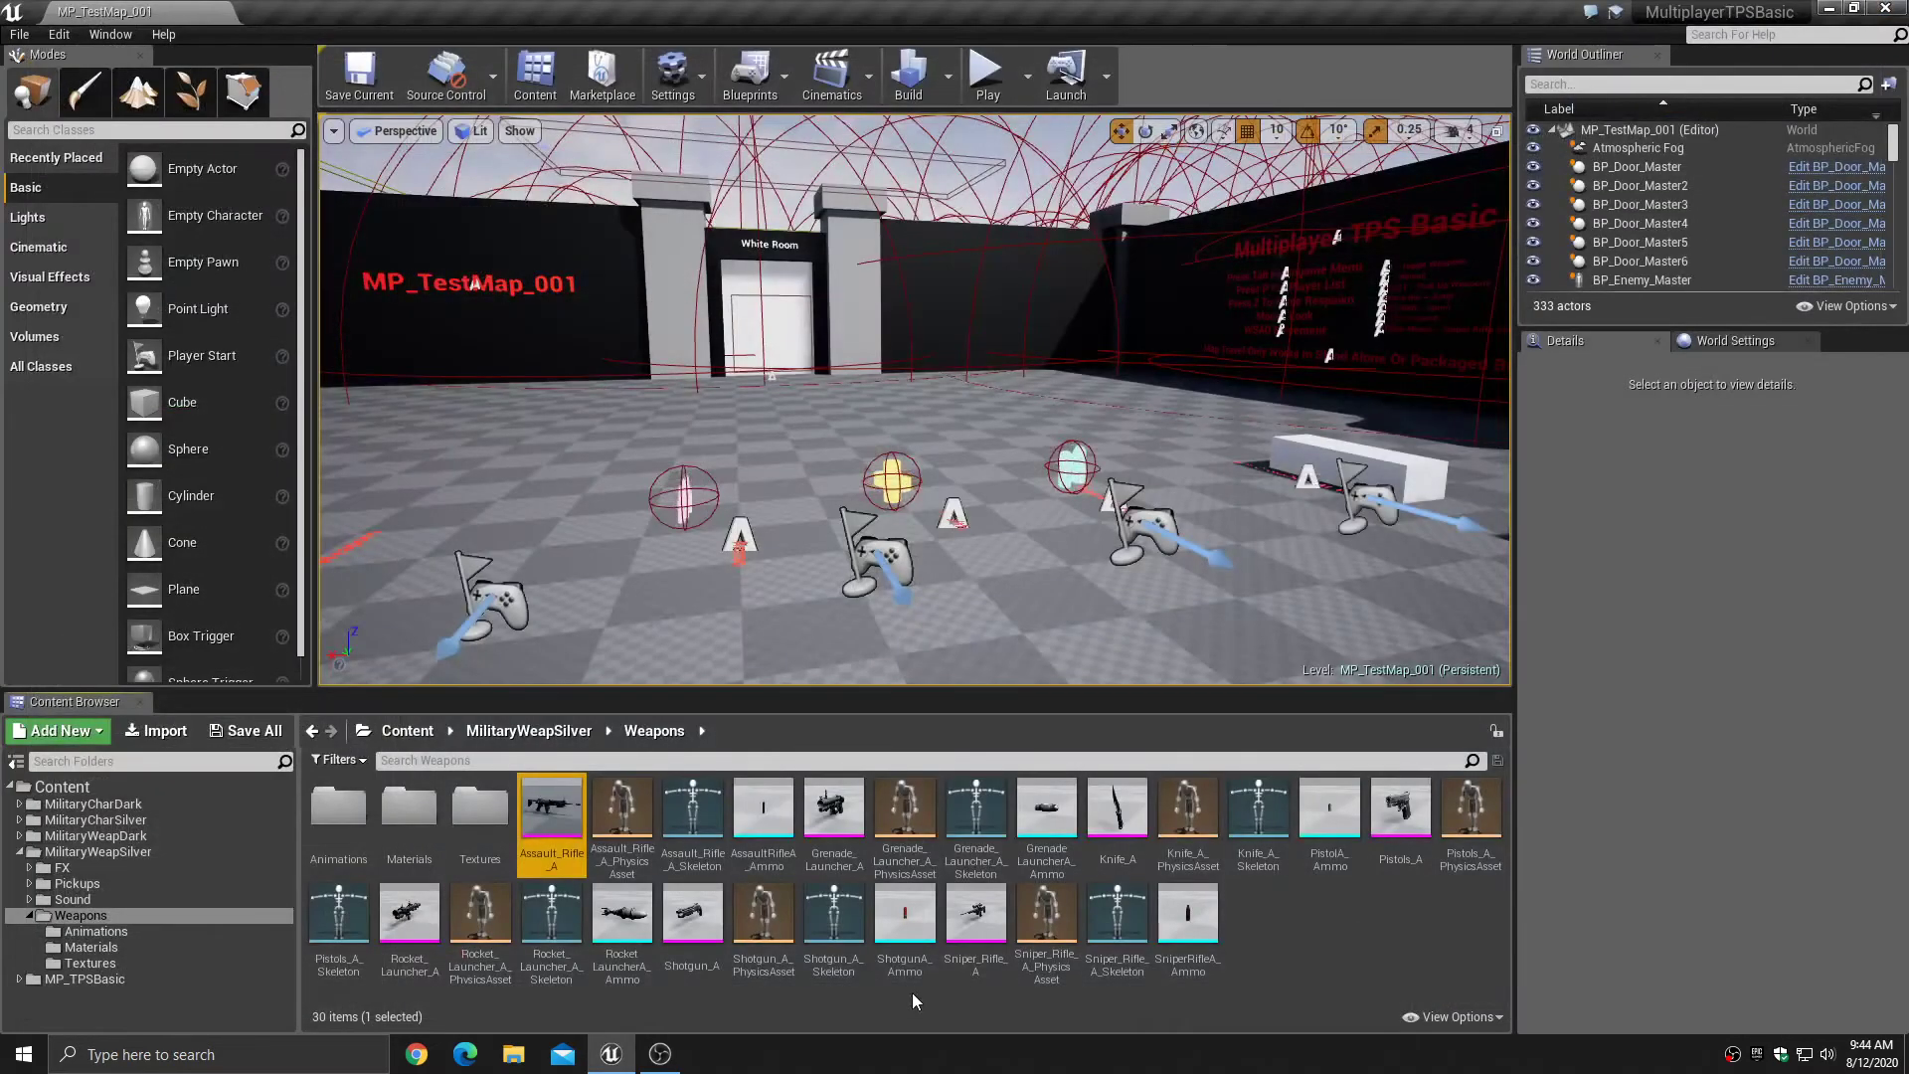
- Select BP_Weapon_Master in the Weapons blueprints folder of MP_TPSBasic
{"action": "left_click", "coordinate": [31, 915]}
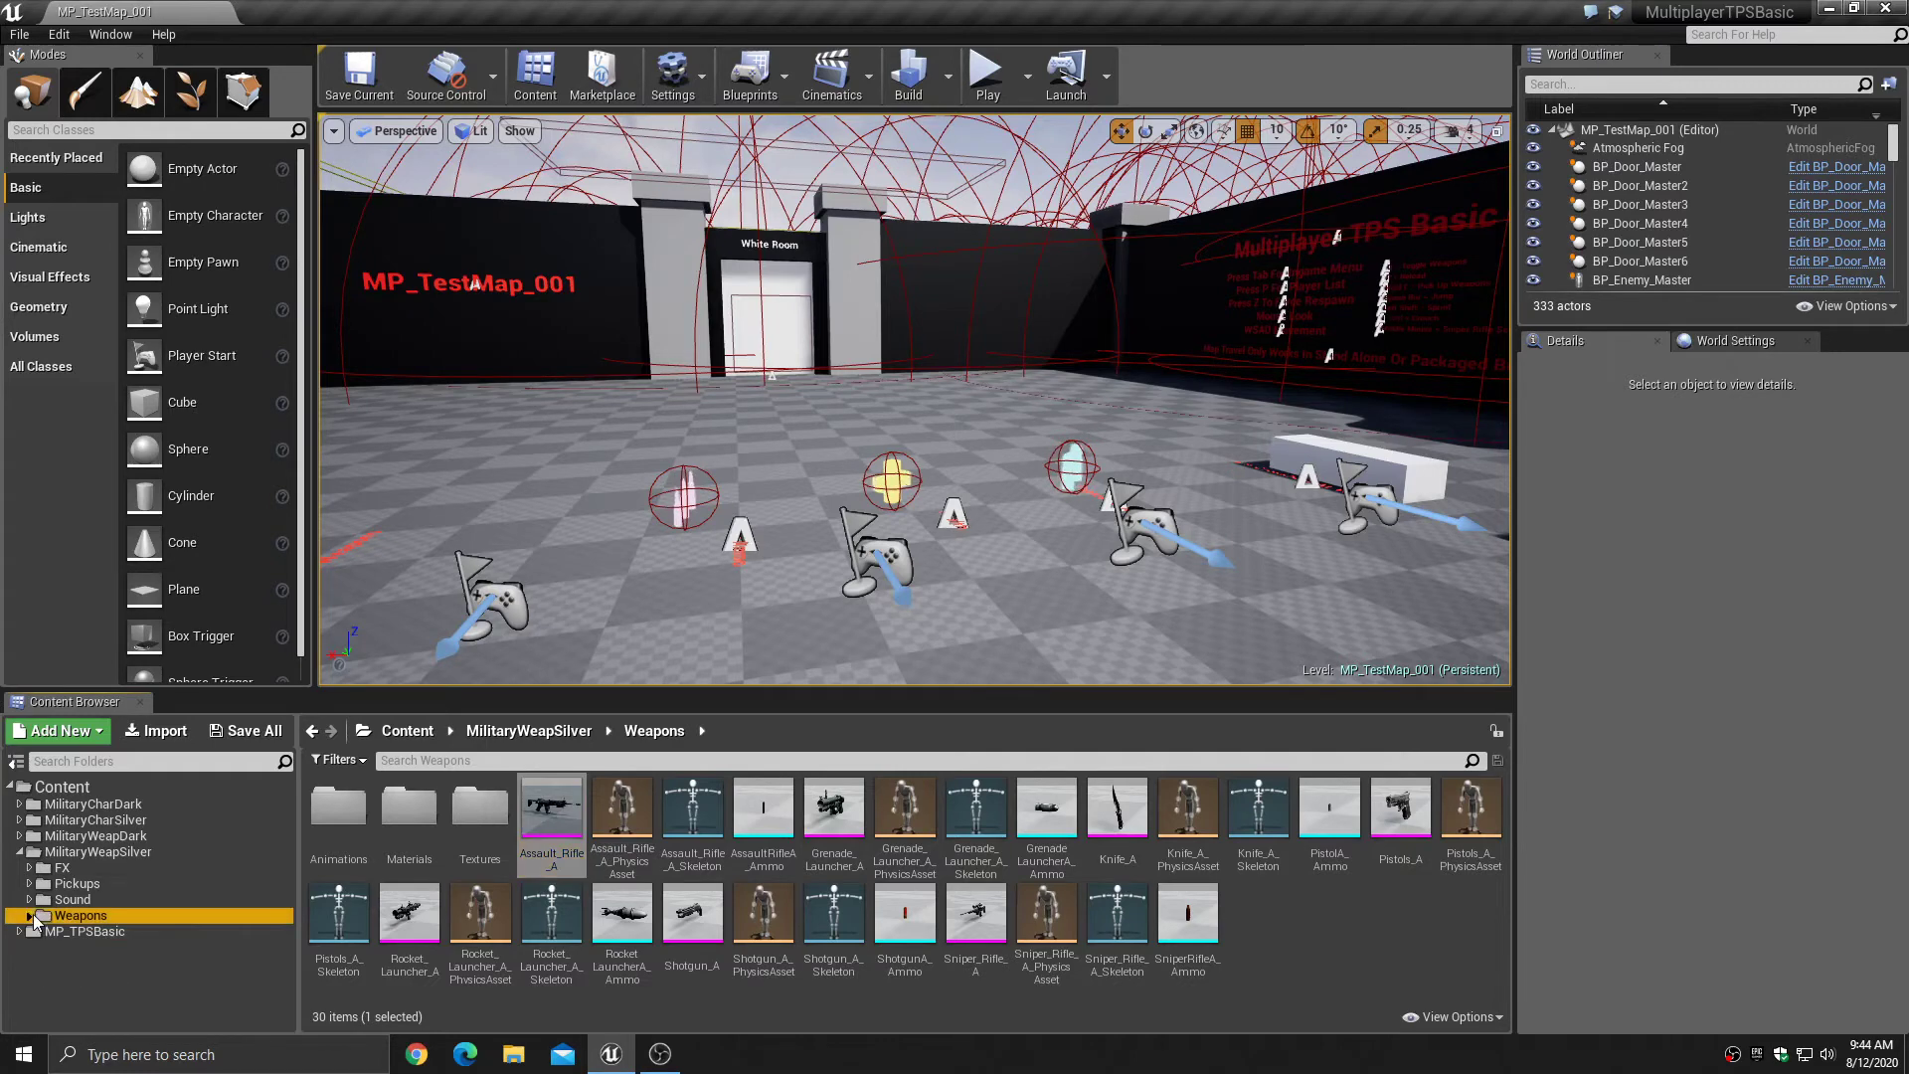
{"action": "left_click", "coordinate": [19, 852]}
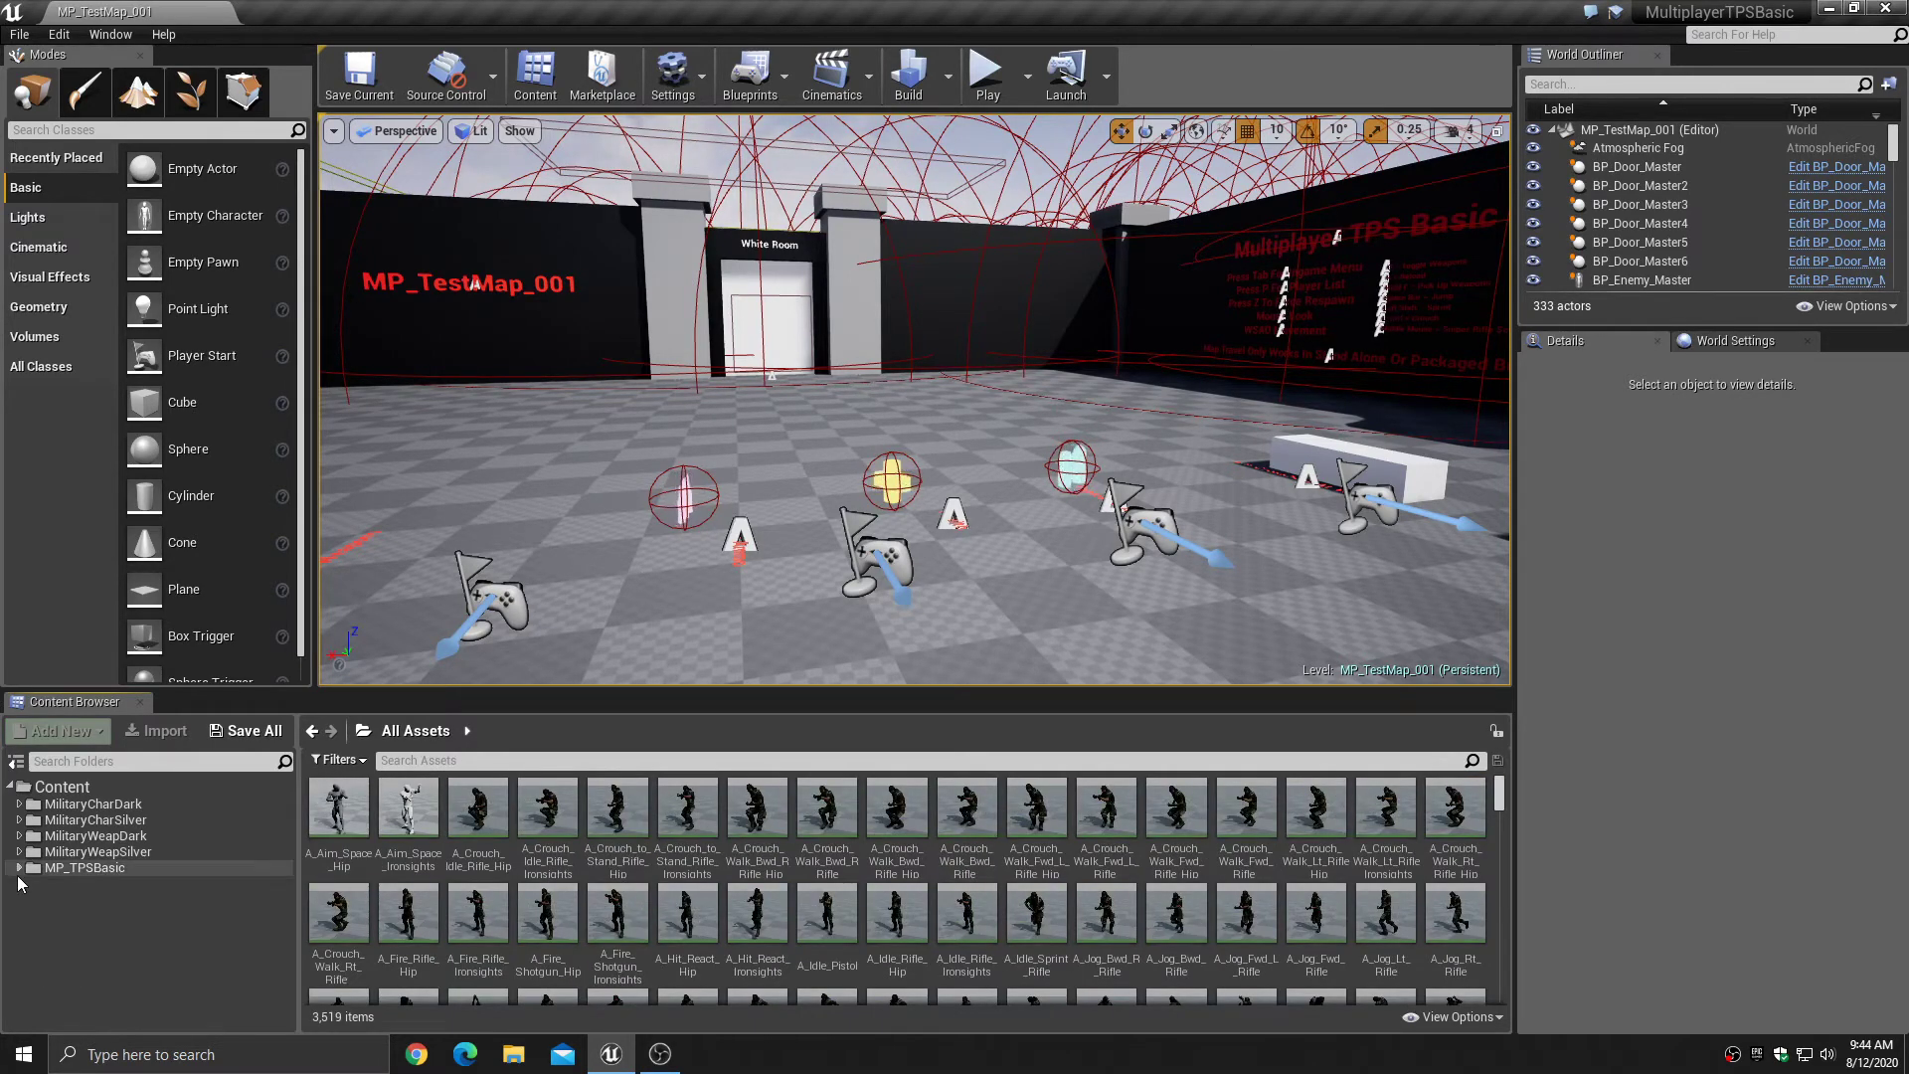
{"action": "left_click", "coordinate": [18, 871]}
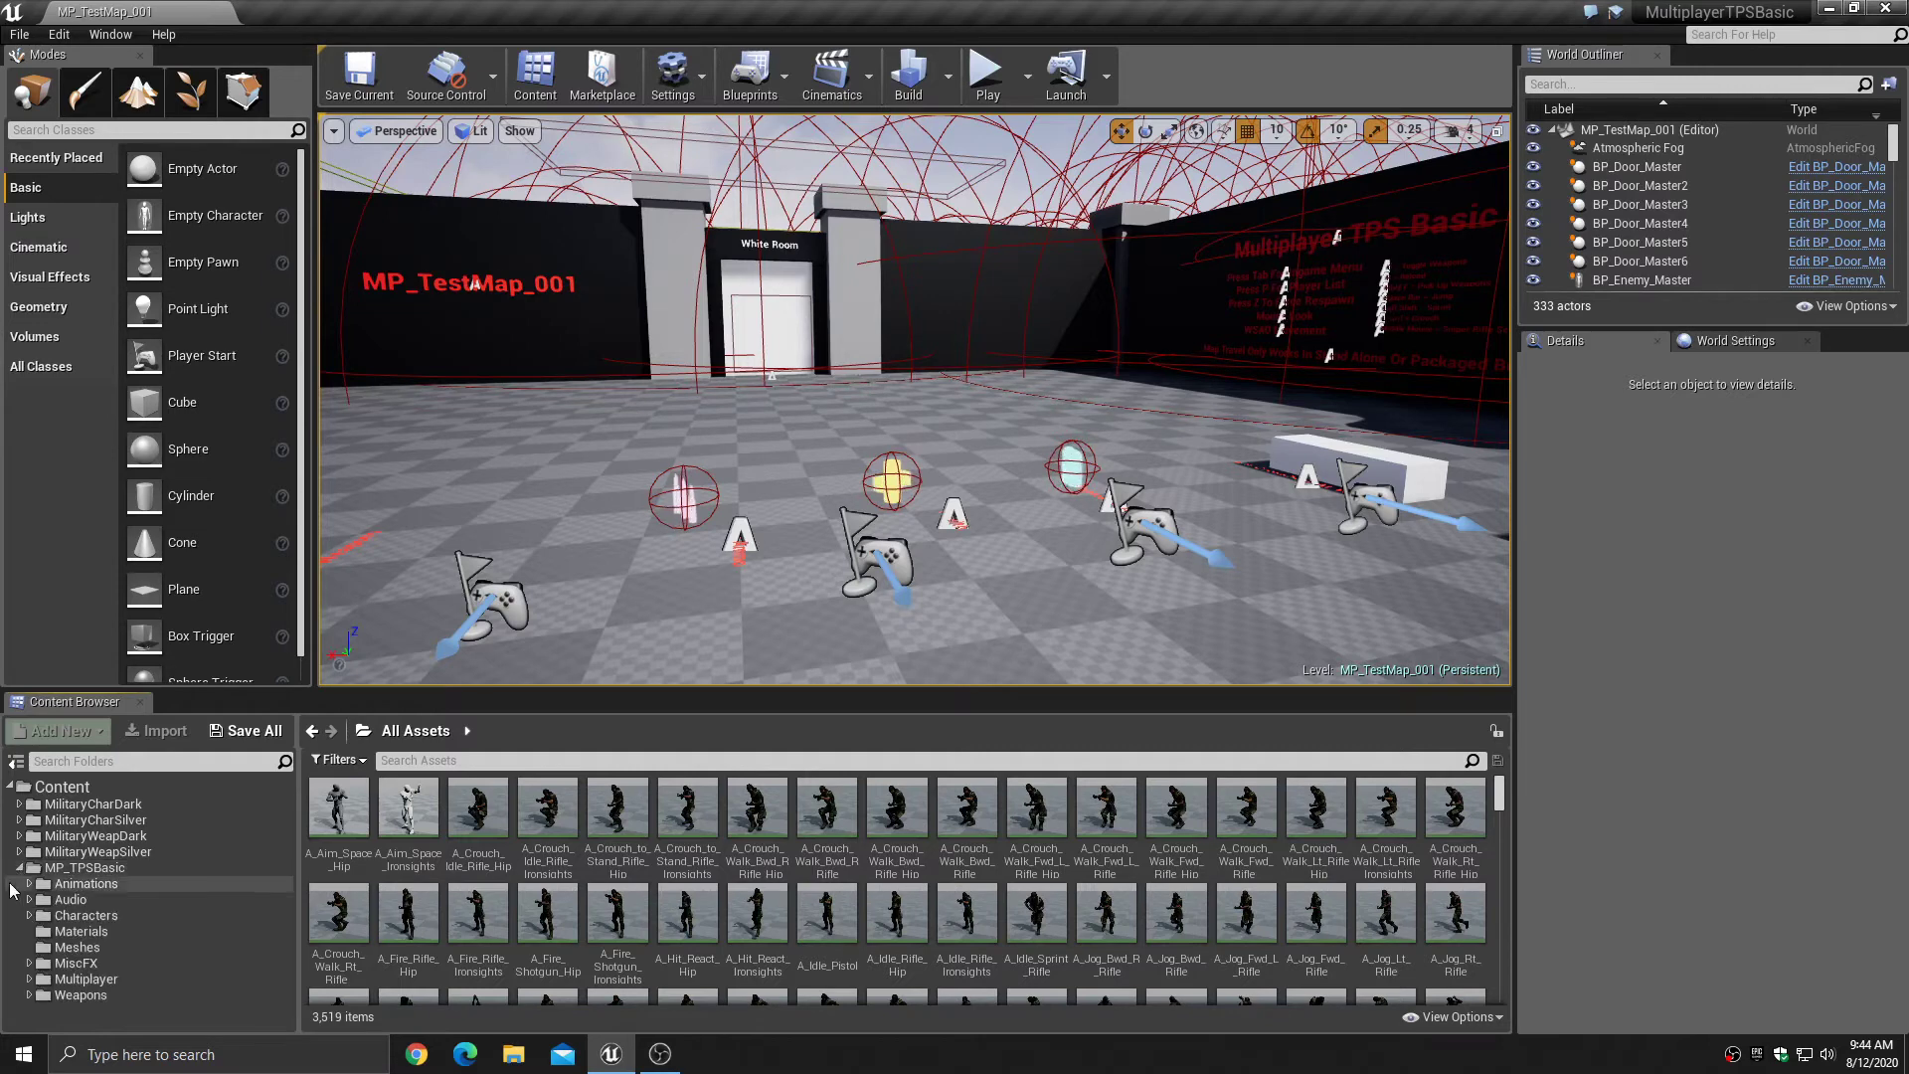
{"action": "left_click", "coordinate": [28, 994]}
{"action": "scroll", "coordinate": [53, 979], "scroll_direction": "down", "scroll_amount": 2}
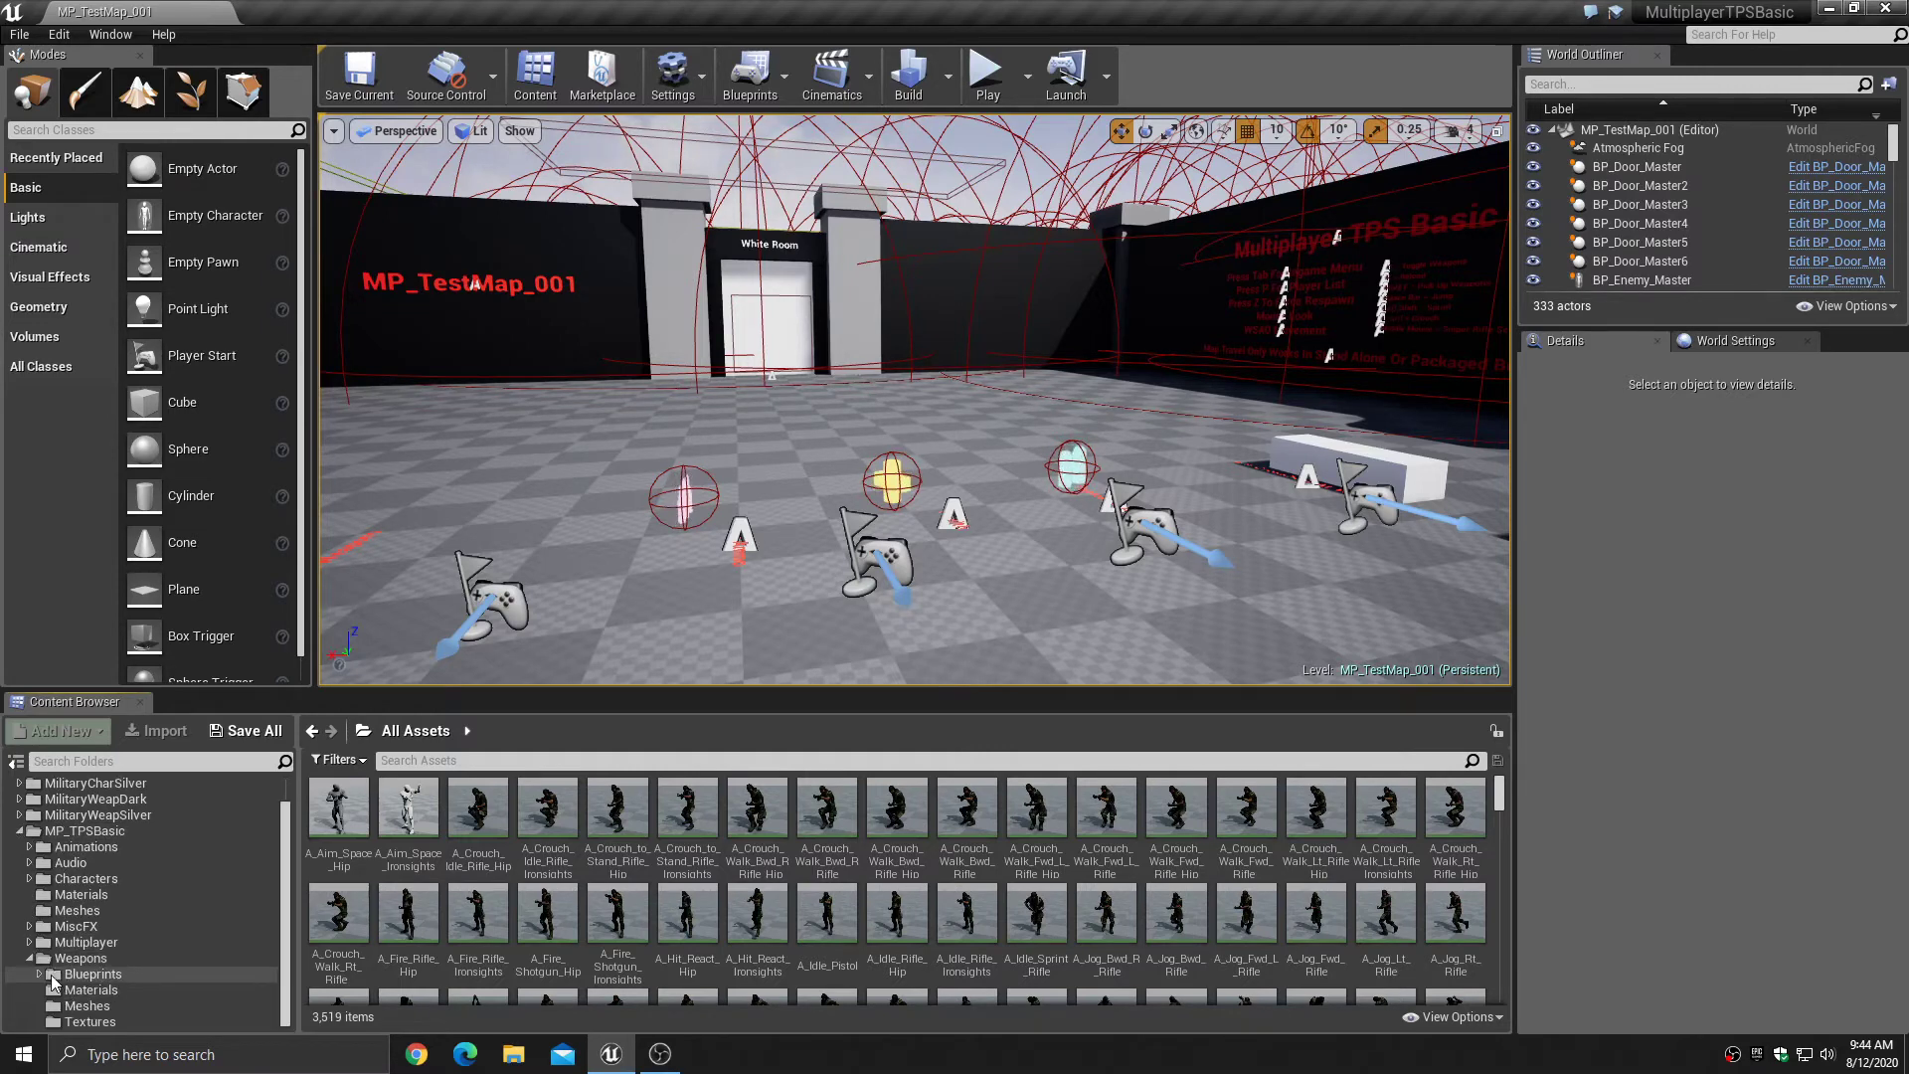
{"action": "left_click", "coordinate": [40, 974]}
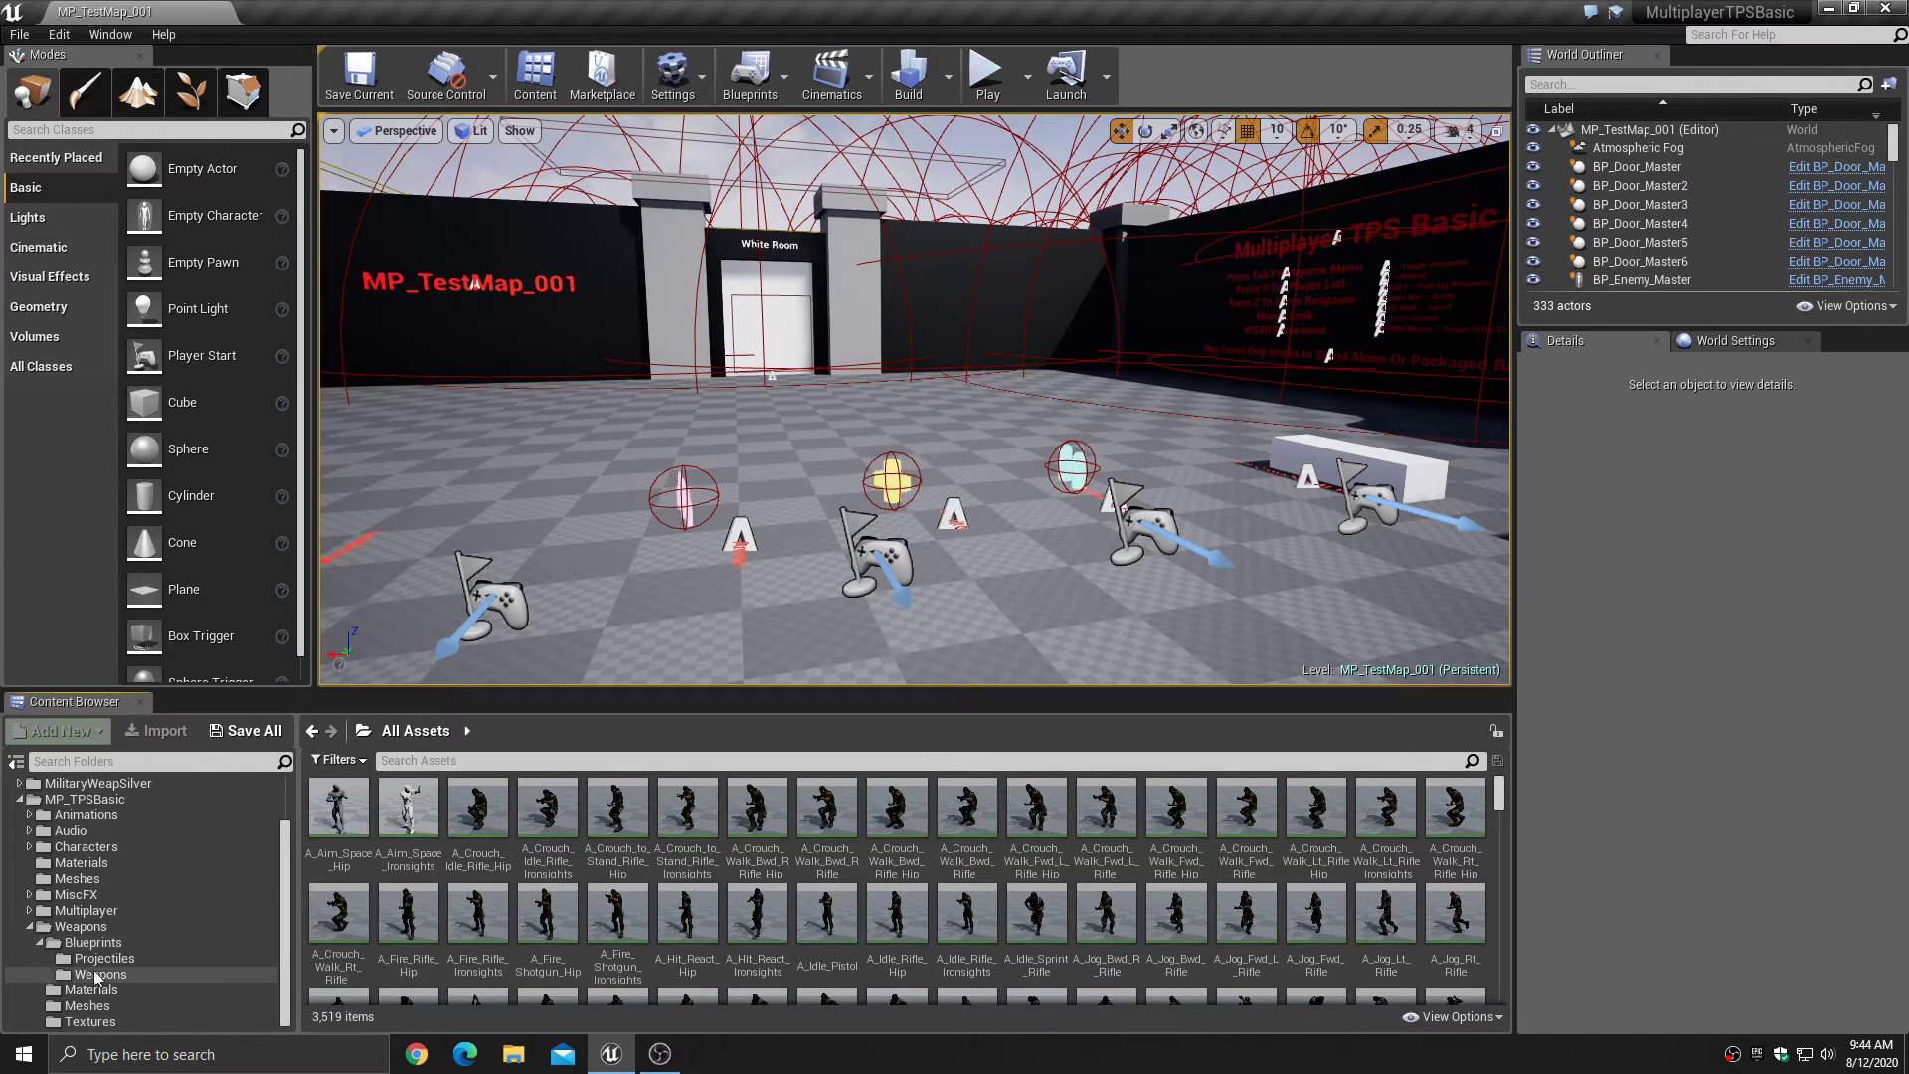
{"action": "left_click", "coordinate": [122, 978]}
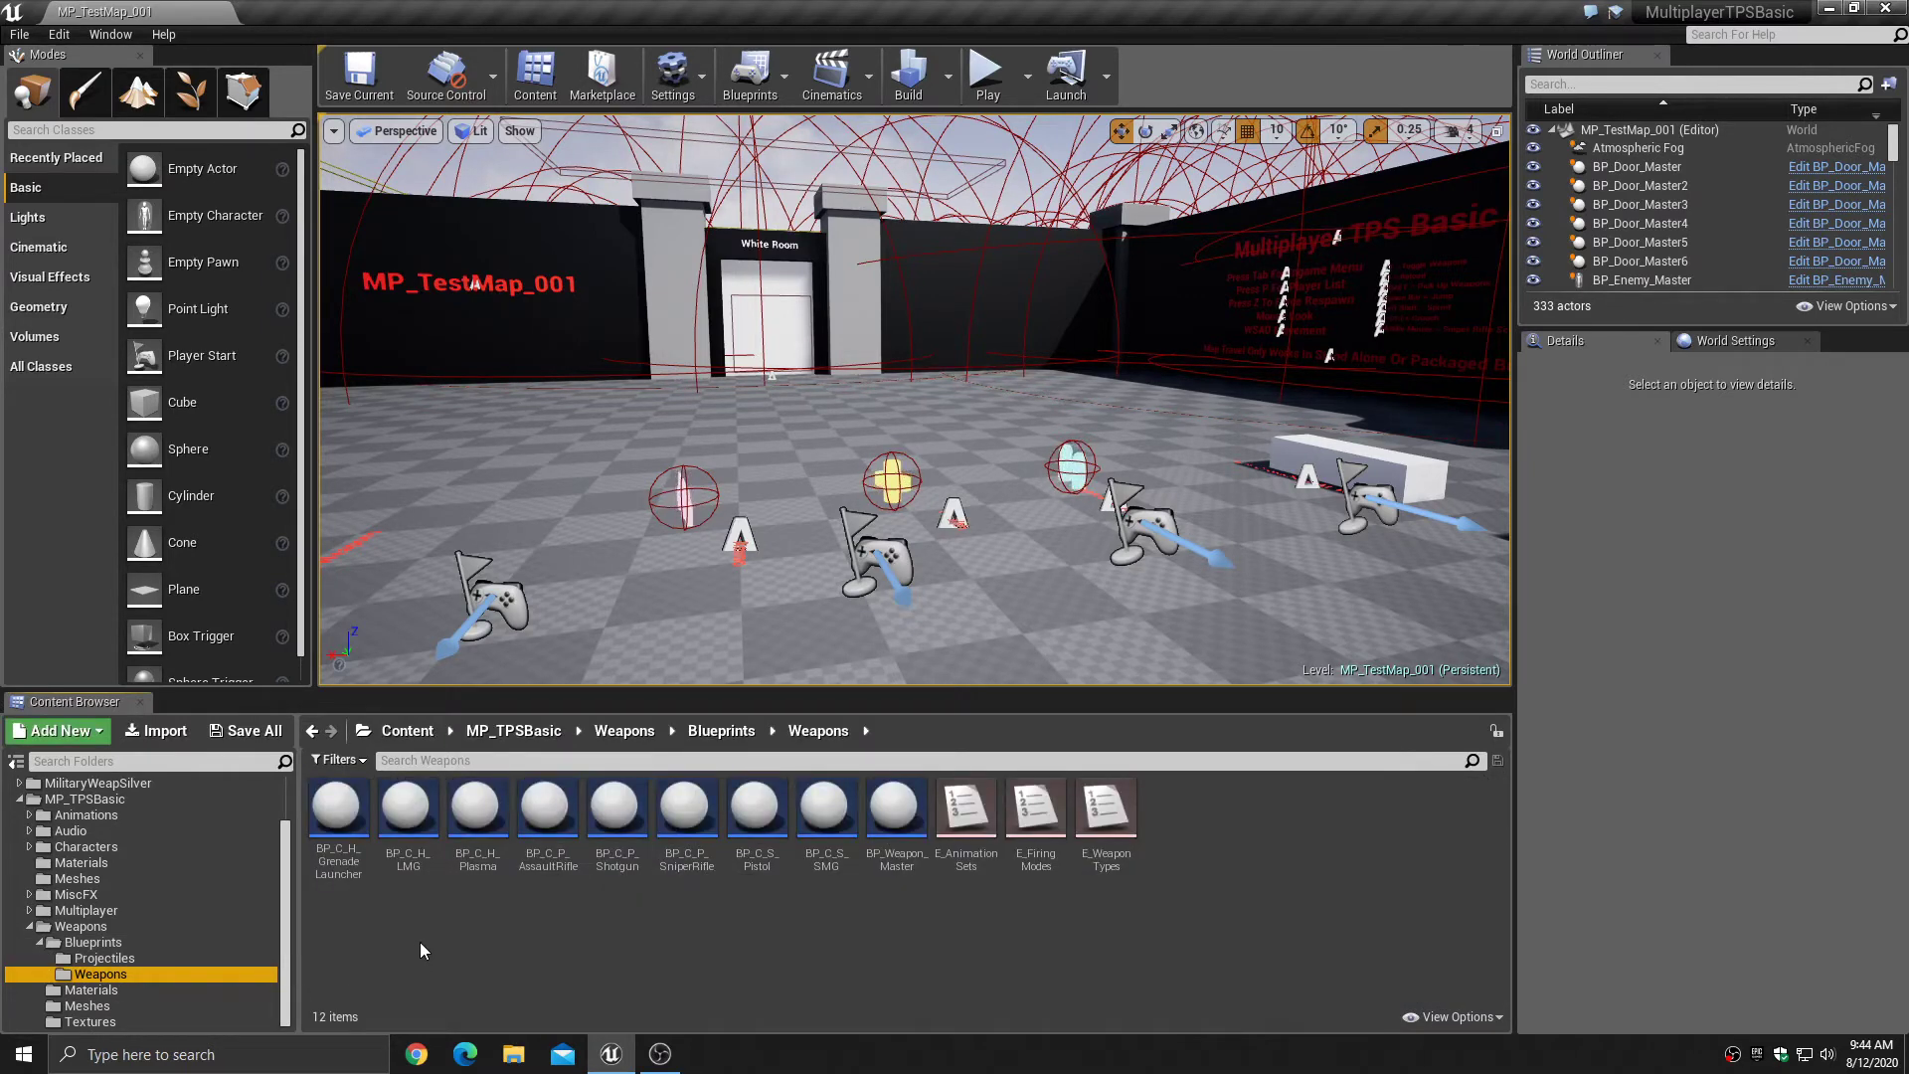
{"action": "left_click", "coordinate": [895, 821]}
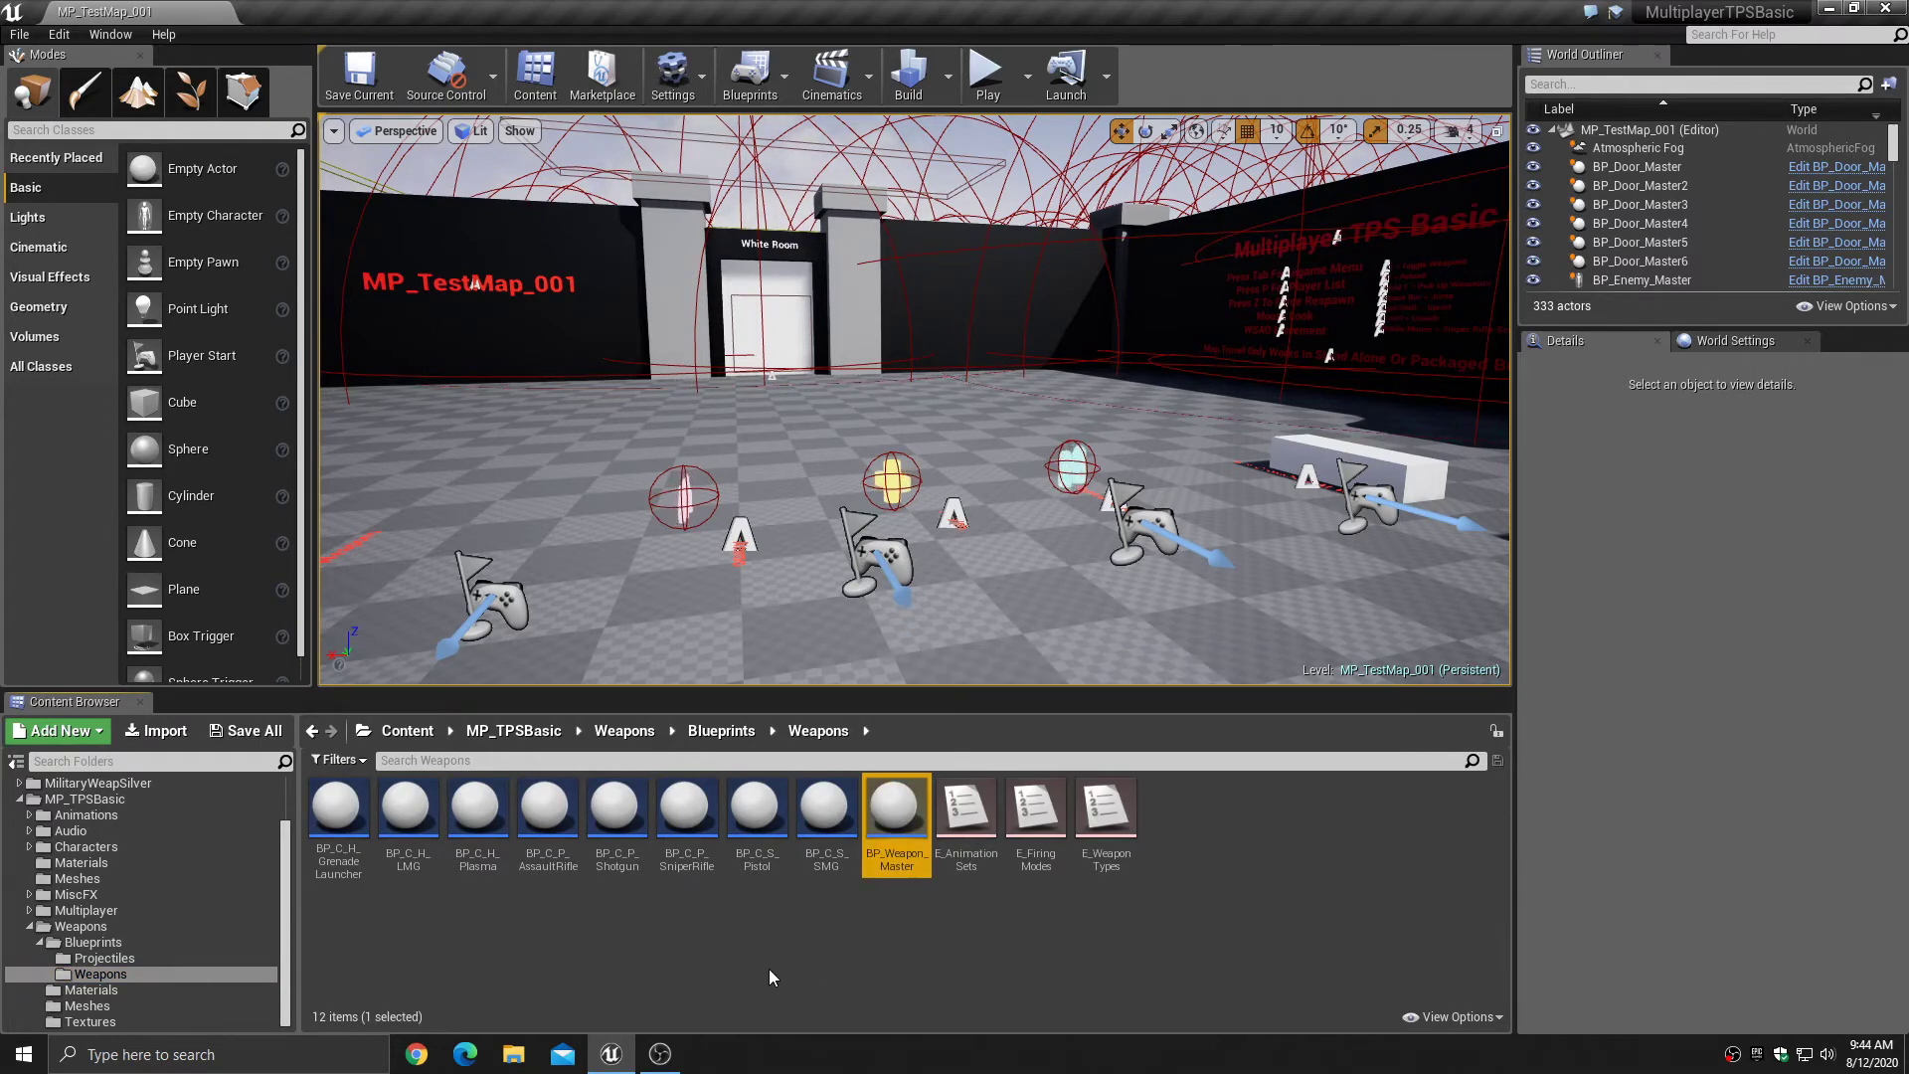
- Open BP_C_P_AssaultRifle in the full blueprint editor, show its viewport, and search the skeletal mesh choices of SK_Weapon for "ass"
{"action": "double_click", "coordinate": [552, 867]}
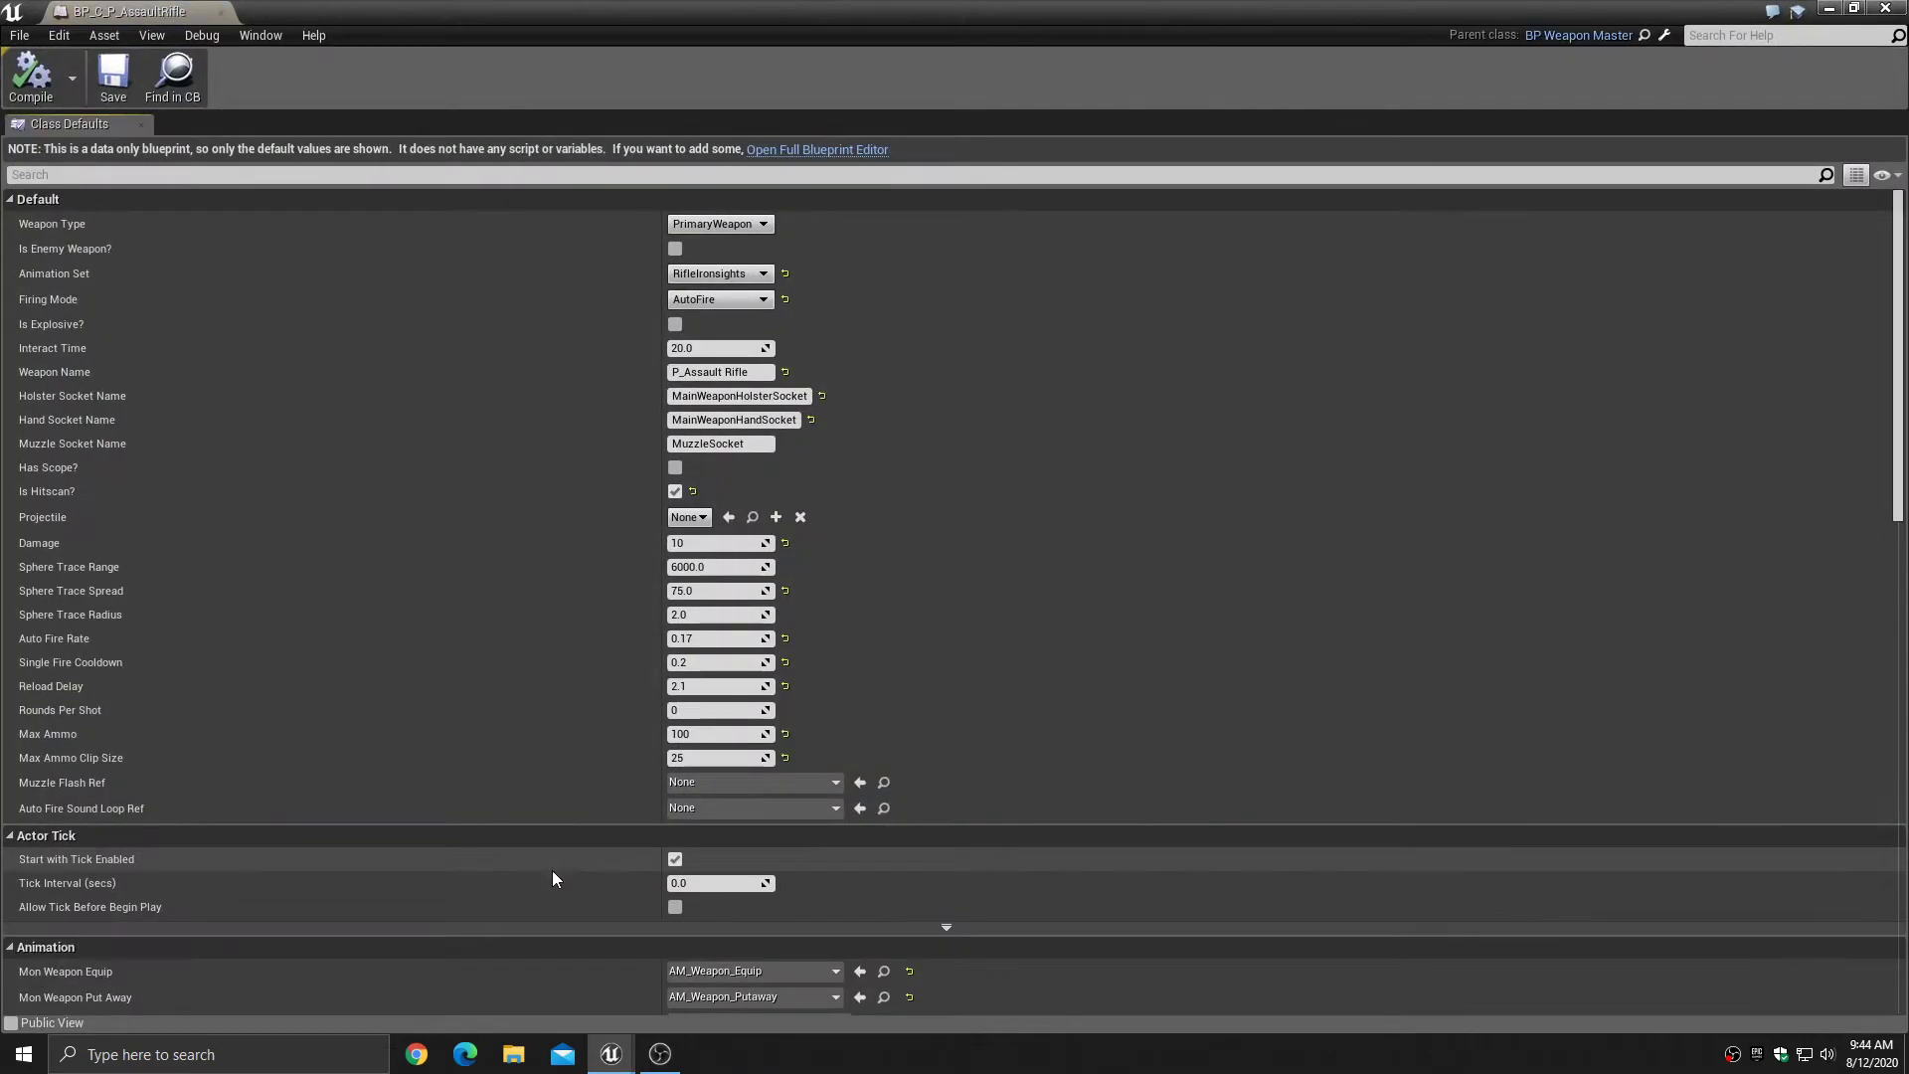
{"action": "left_click", "coordinate": [816, 150]}
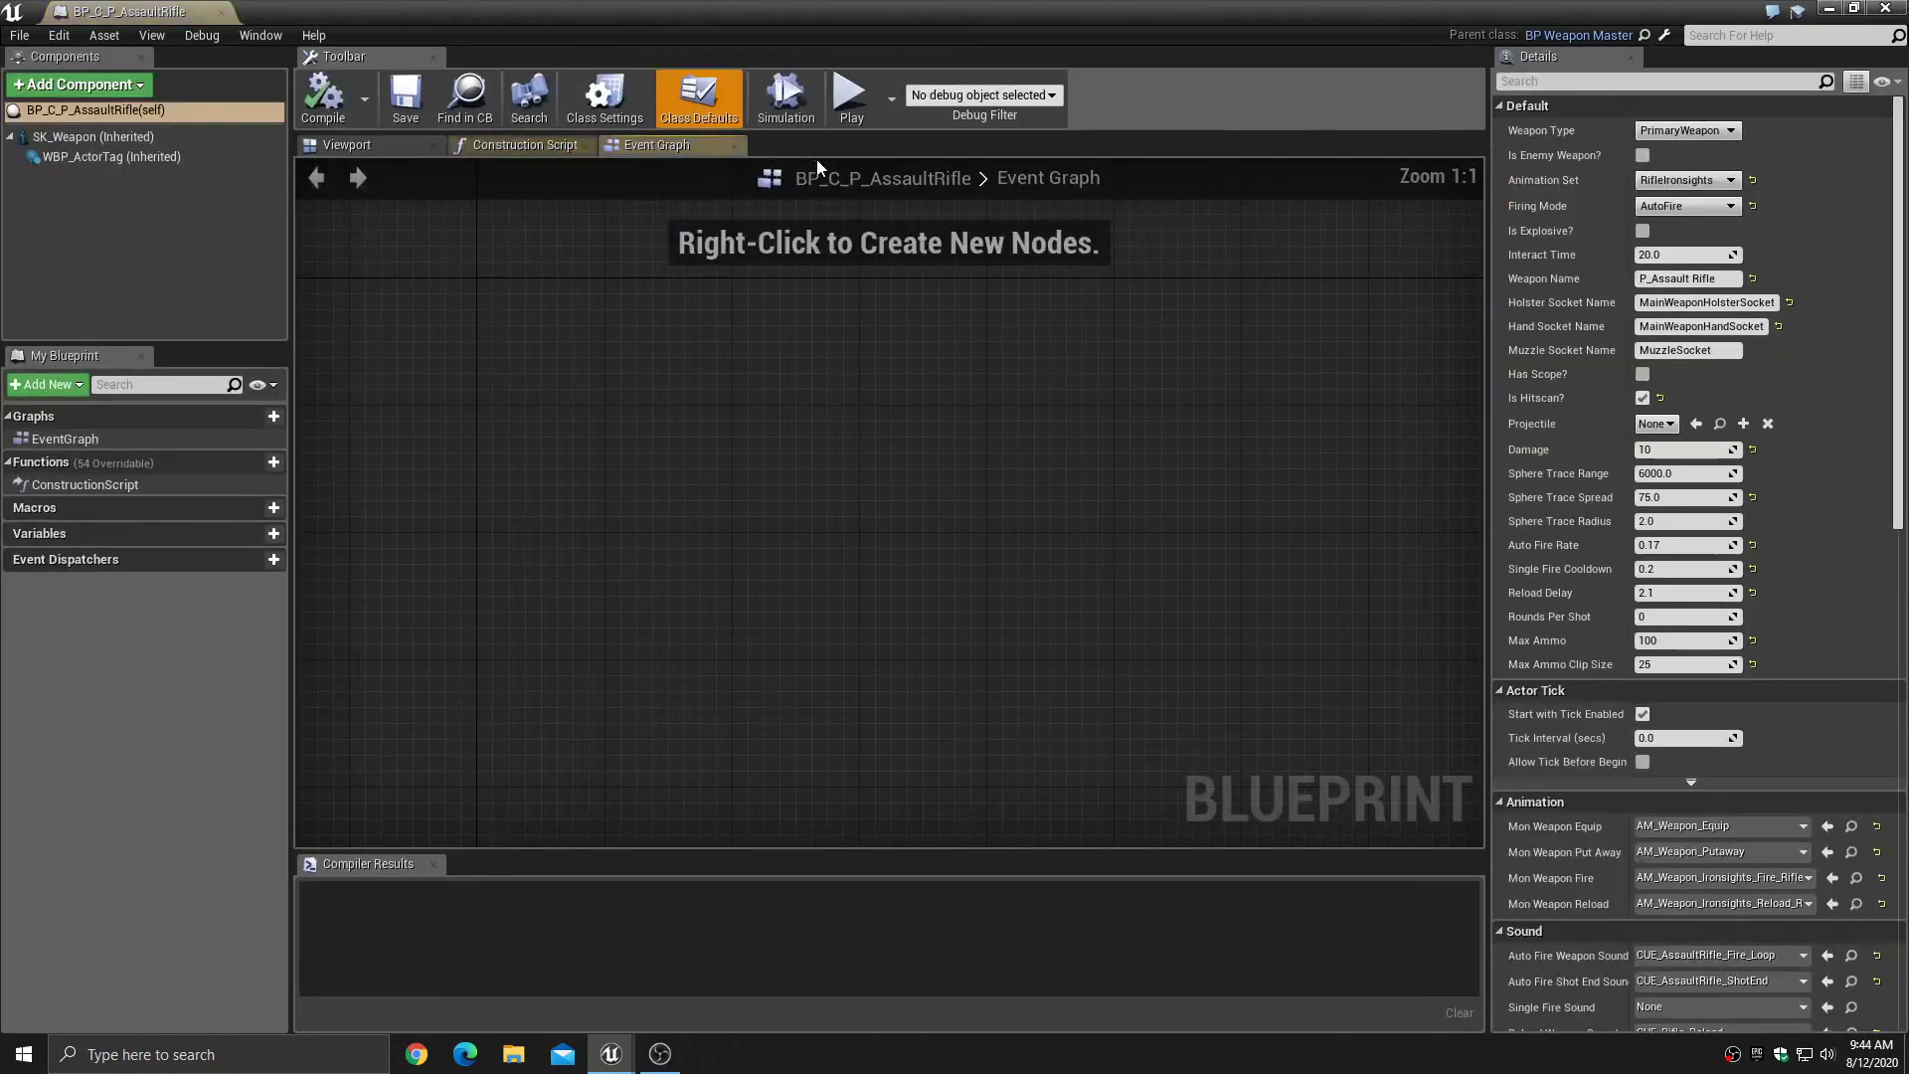
{"action": "left_click", "coordinate": [379, 151]}
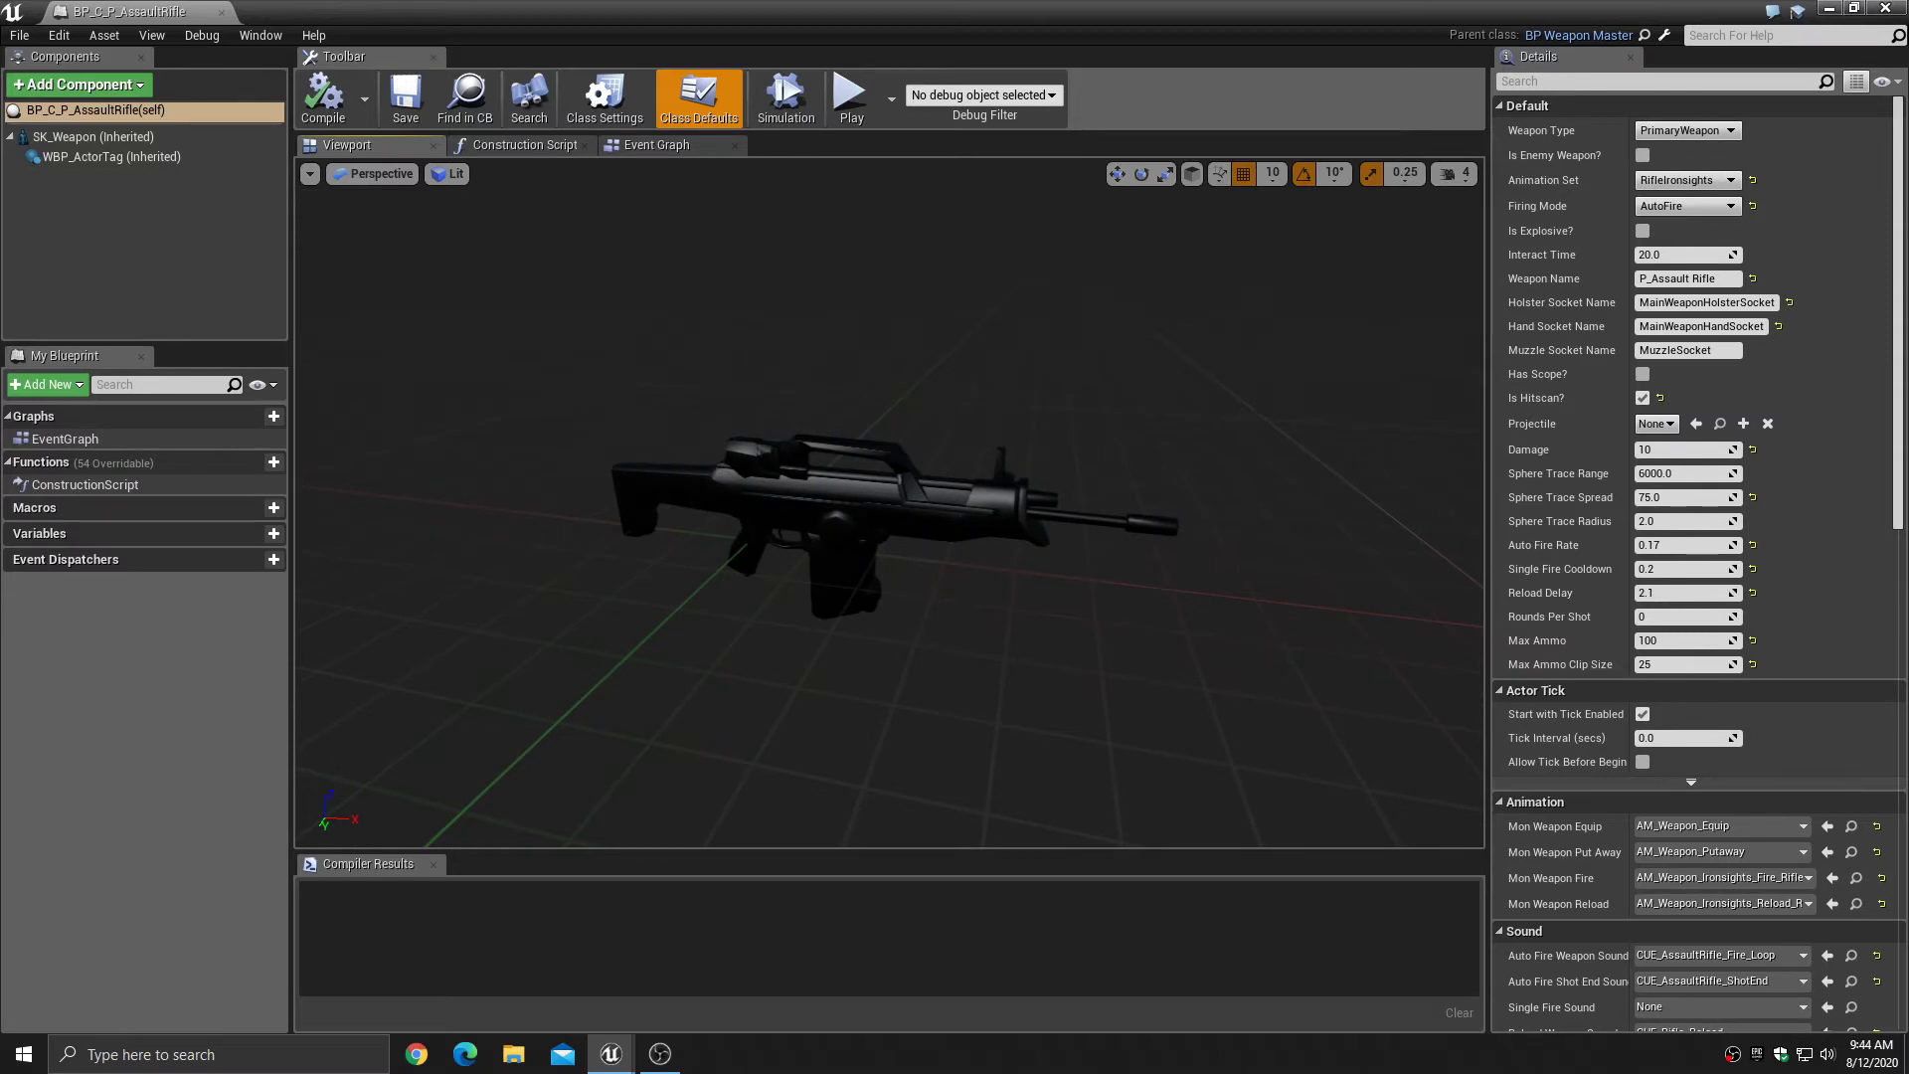
{"action": "left_click", "coordinate": [80, 137]}
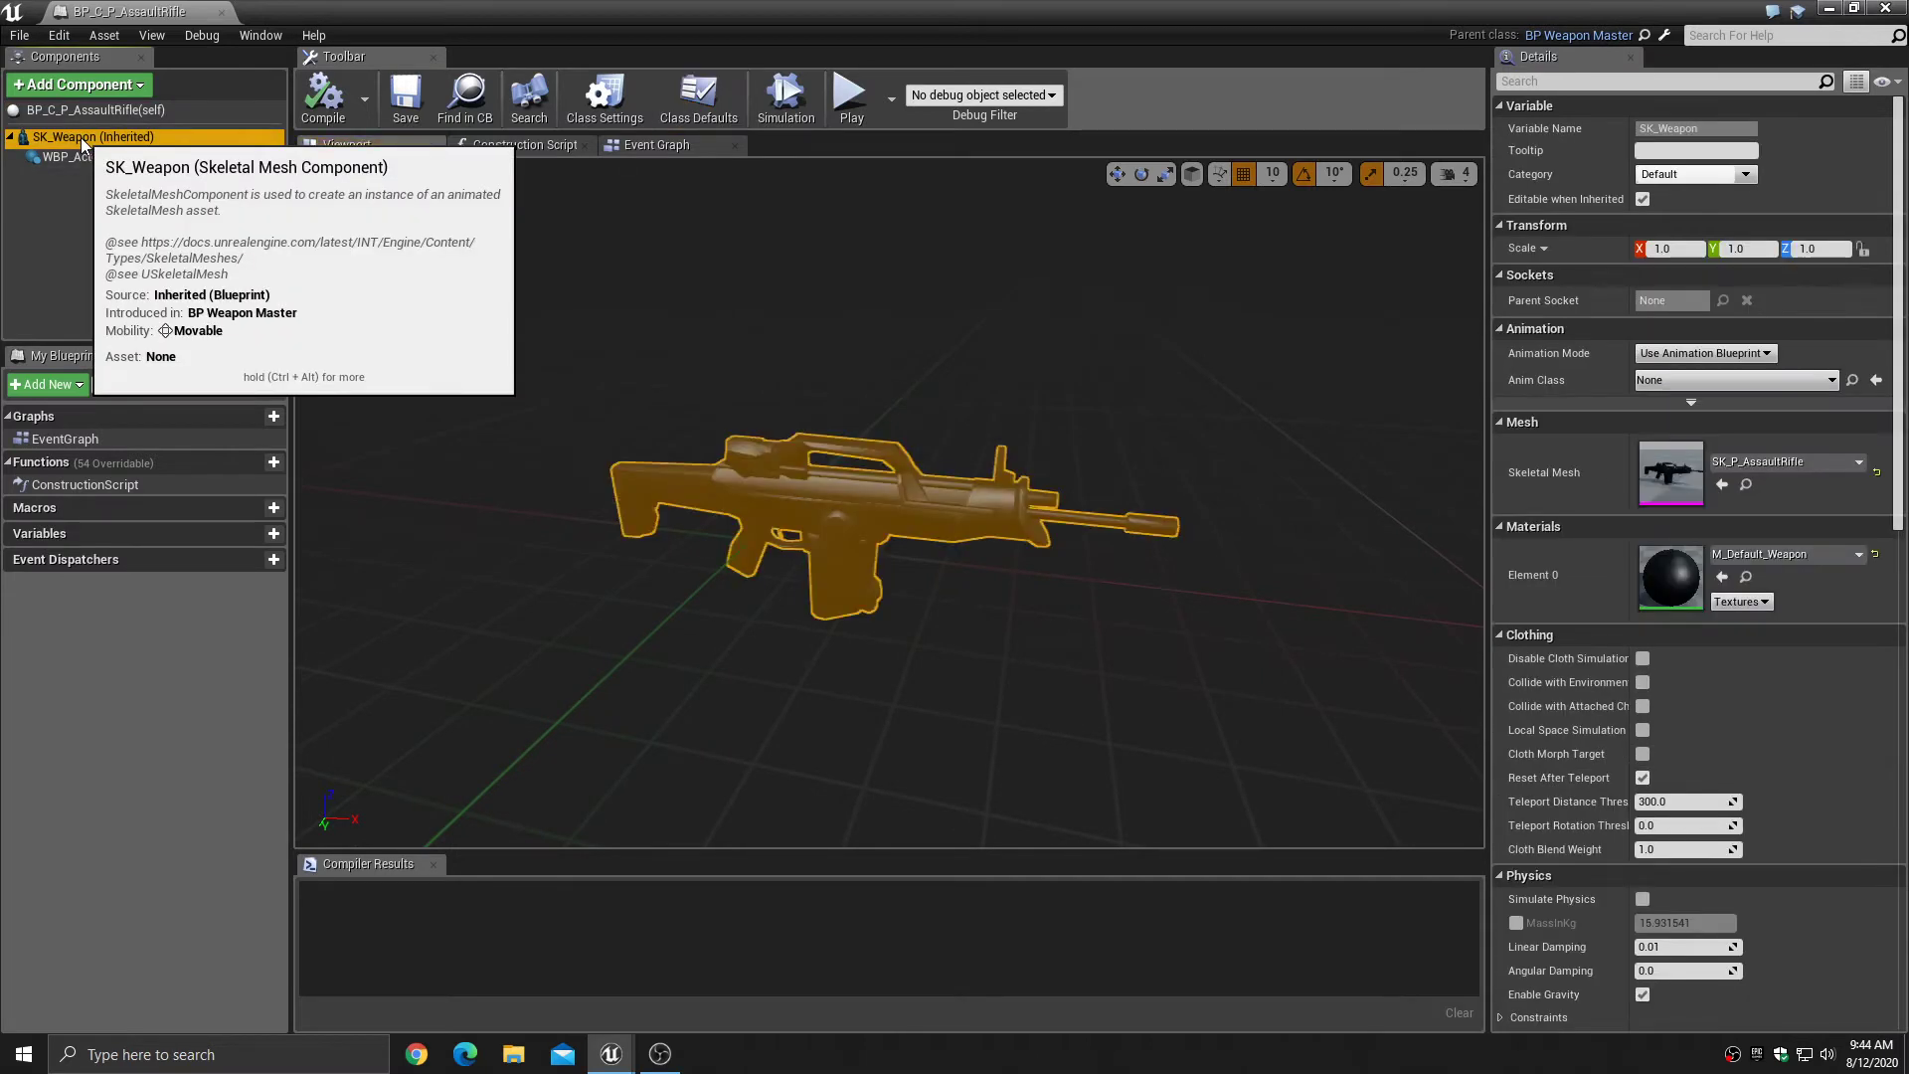
{"action": "left_click", "coordinate": [1770, 462]}
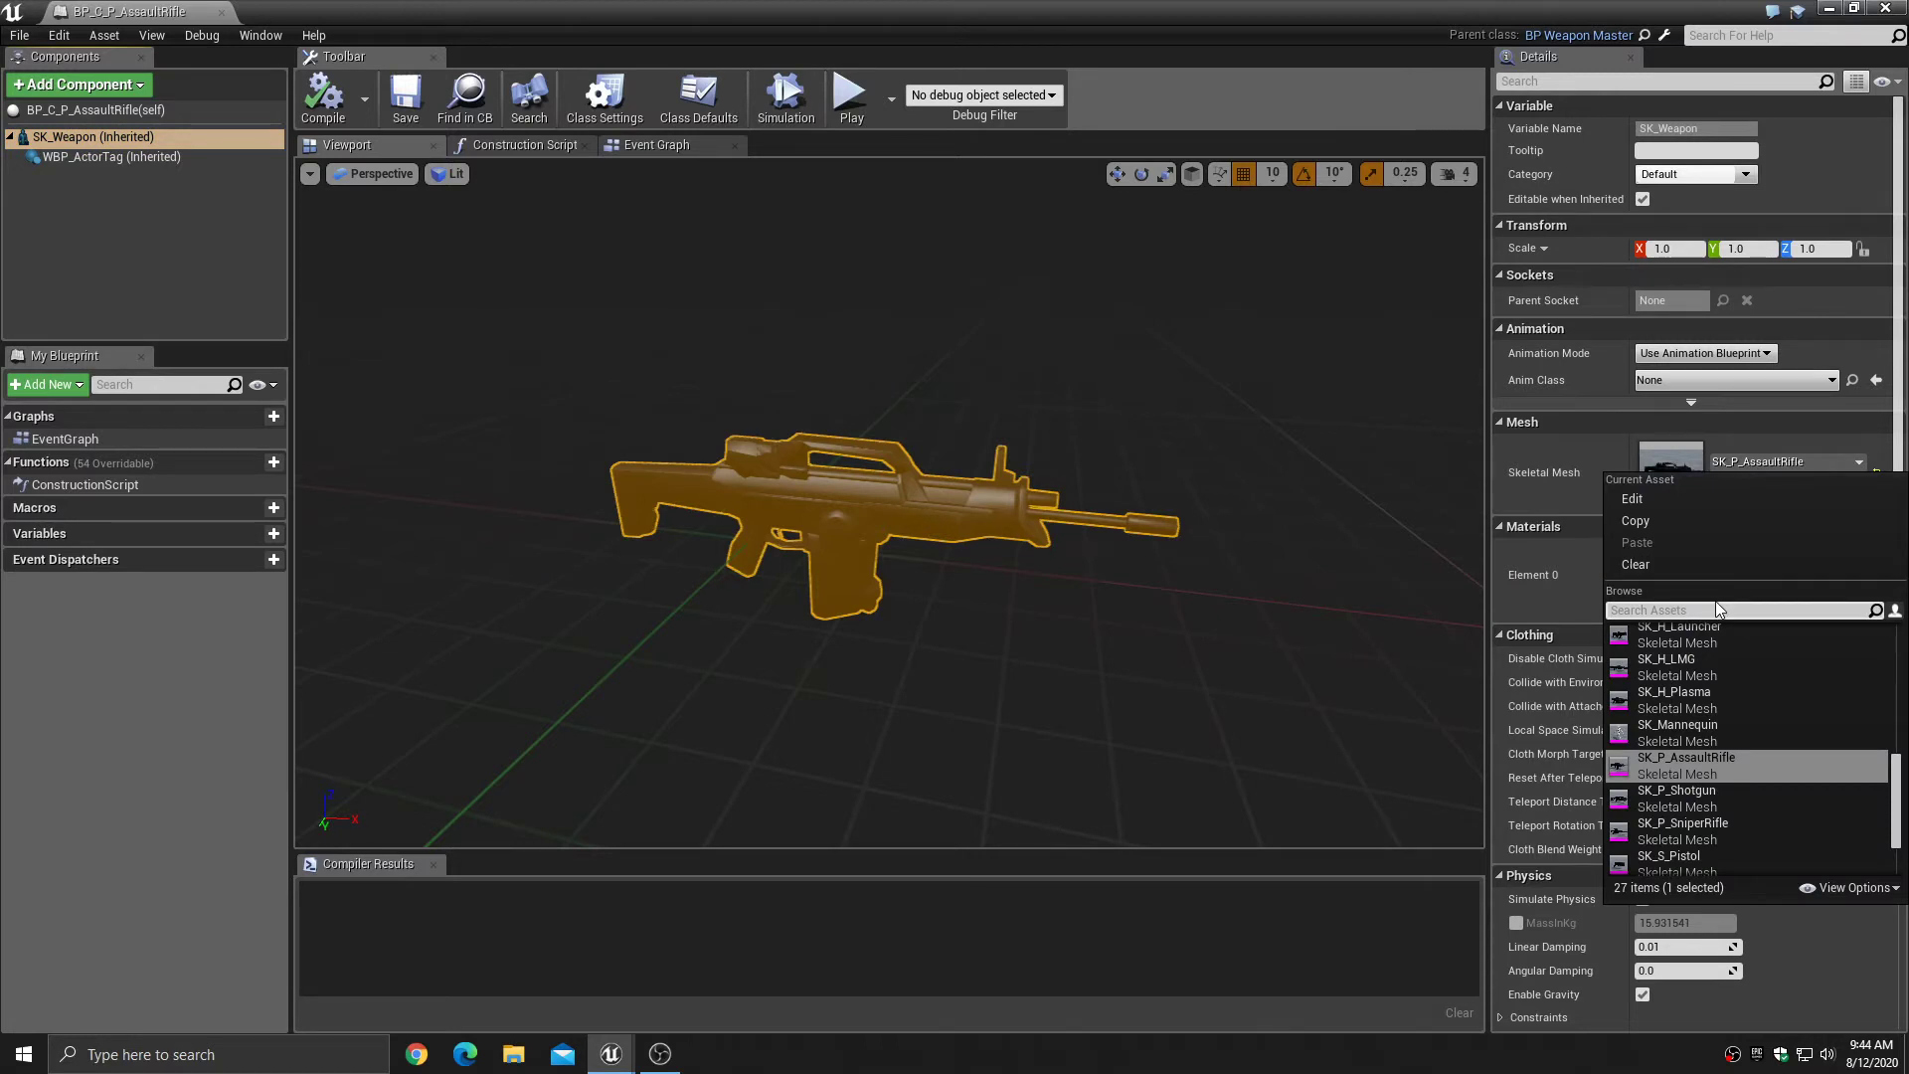
{"action": "type", "text": "ass"}
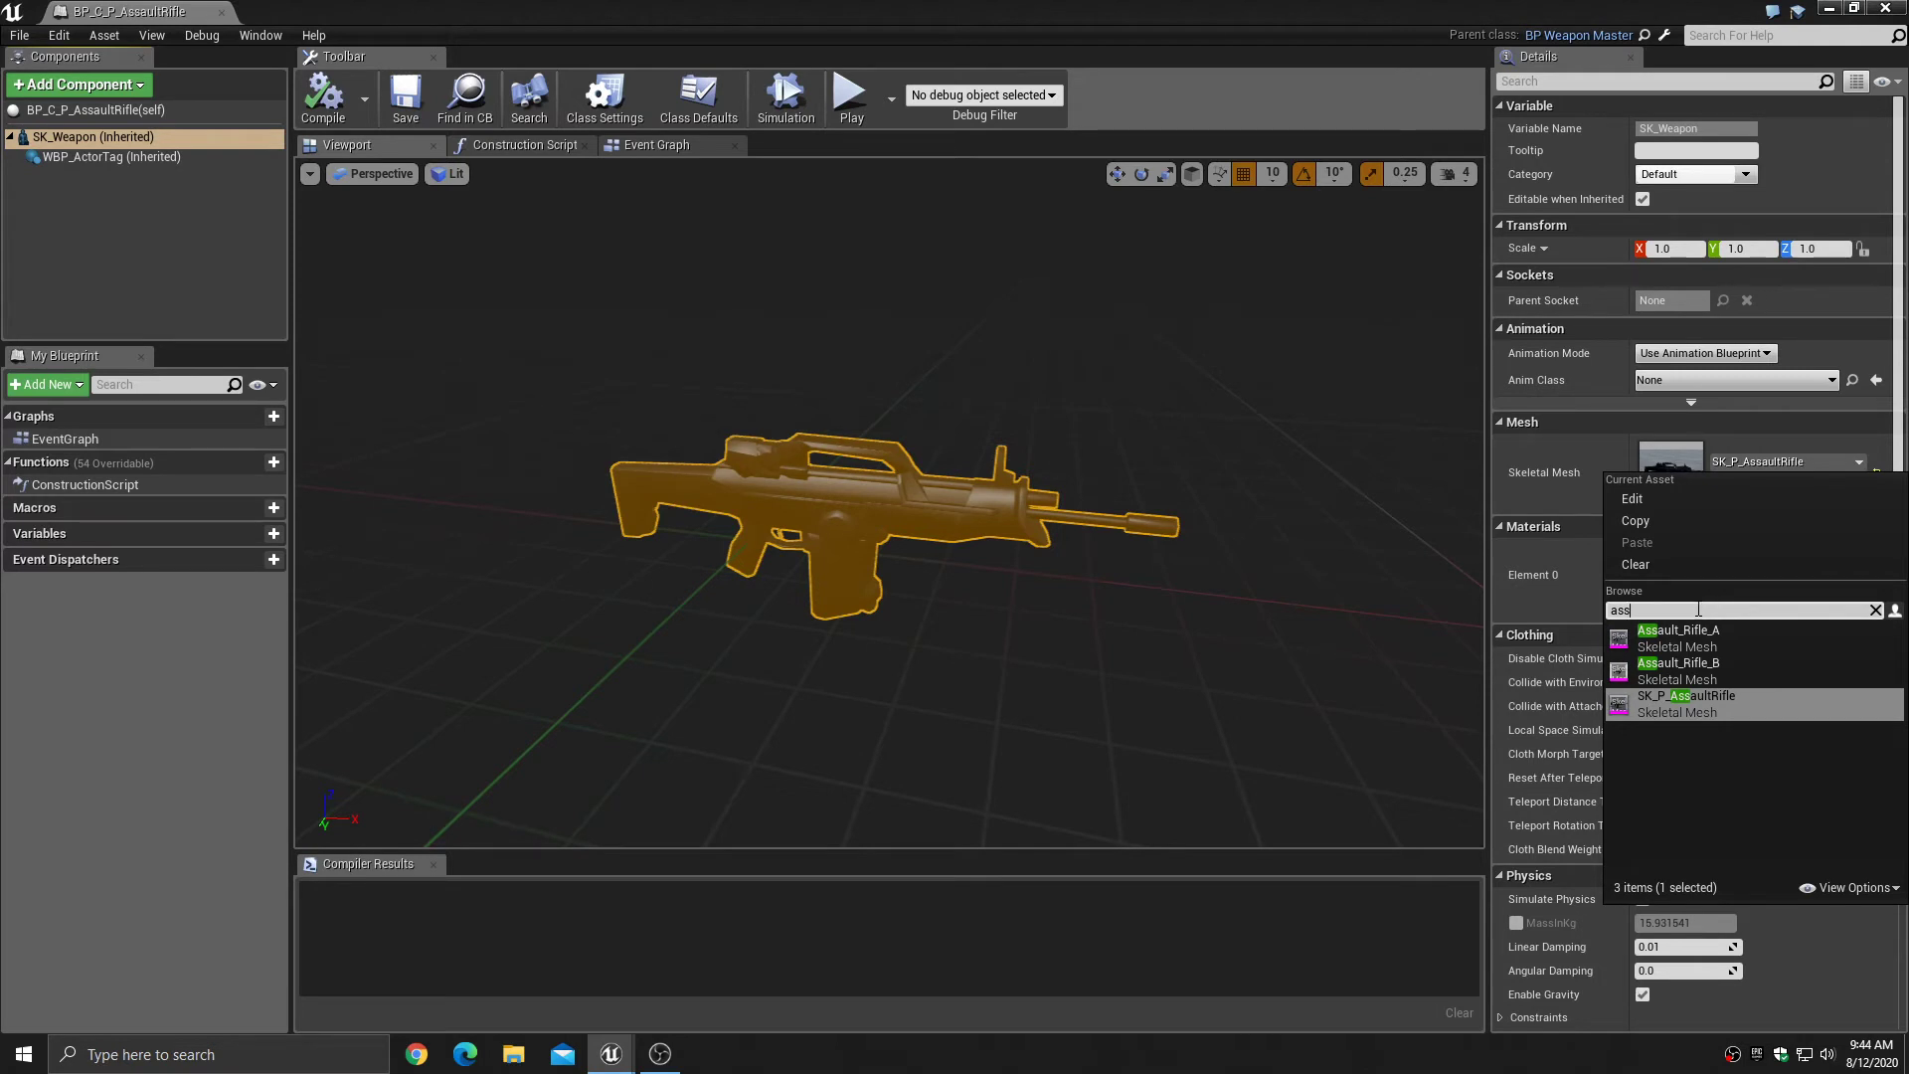
- Shrink the blueprint window and select the Assault_Rifle_A skeletal mesh in MilitaryWeapSilver's Weapons folder
{"action": "left_click", "coordinate": [1852, 8]}
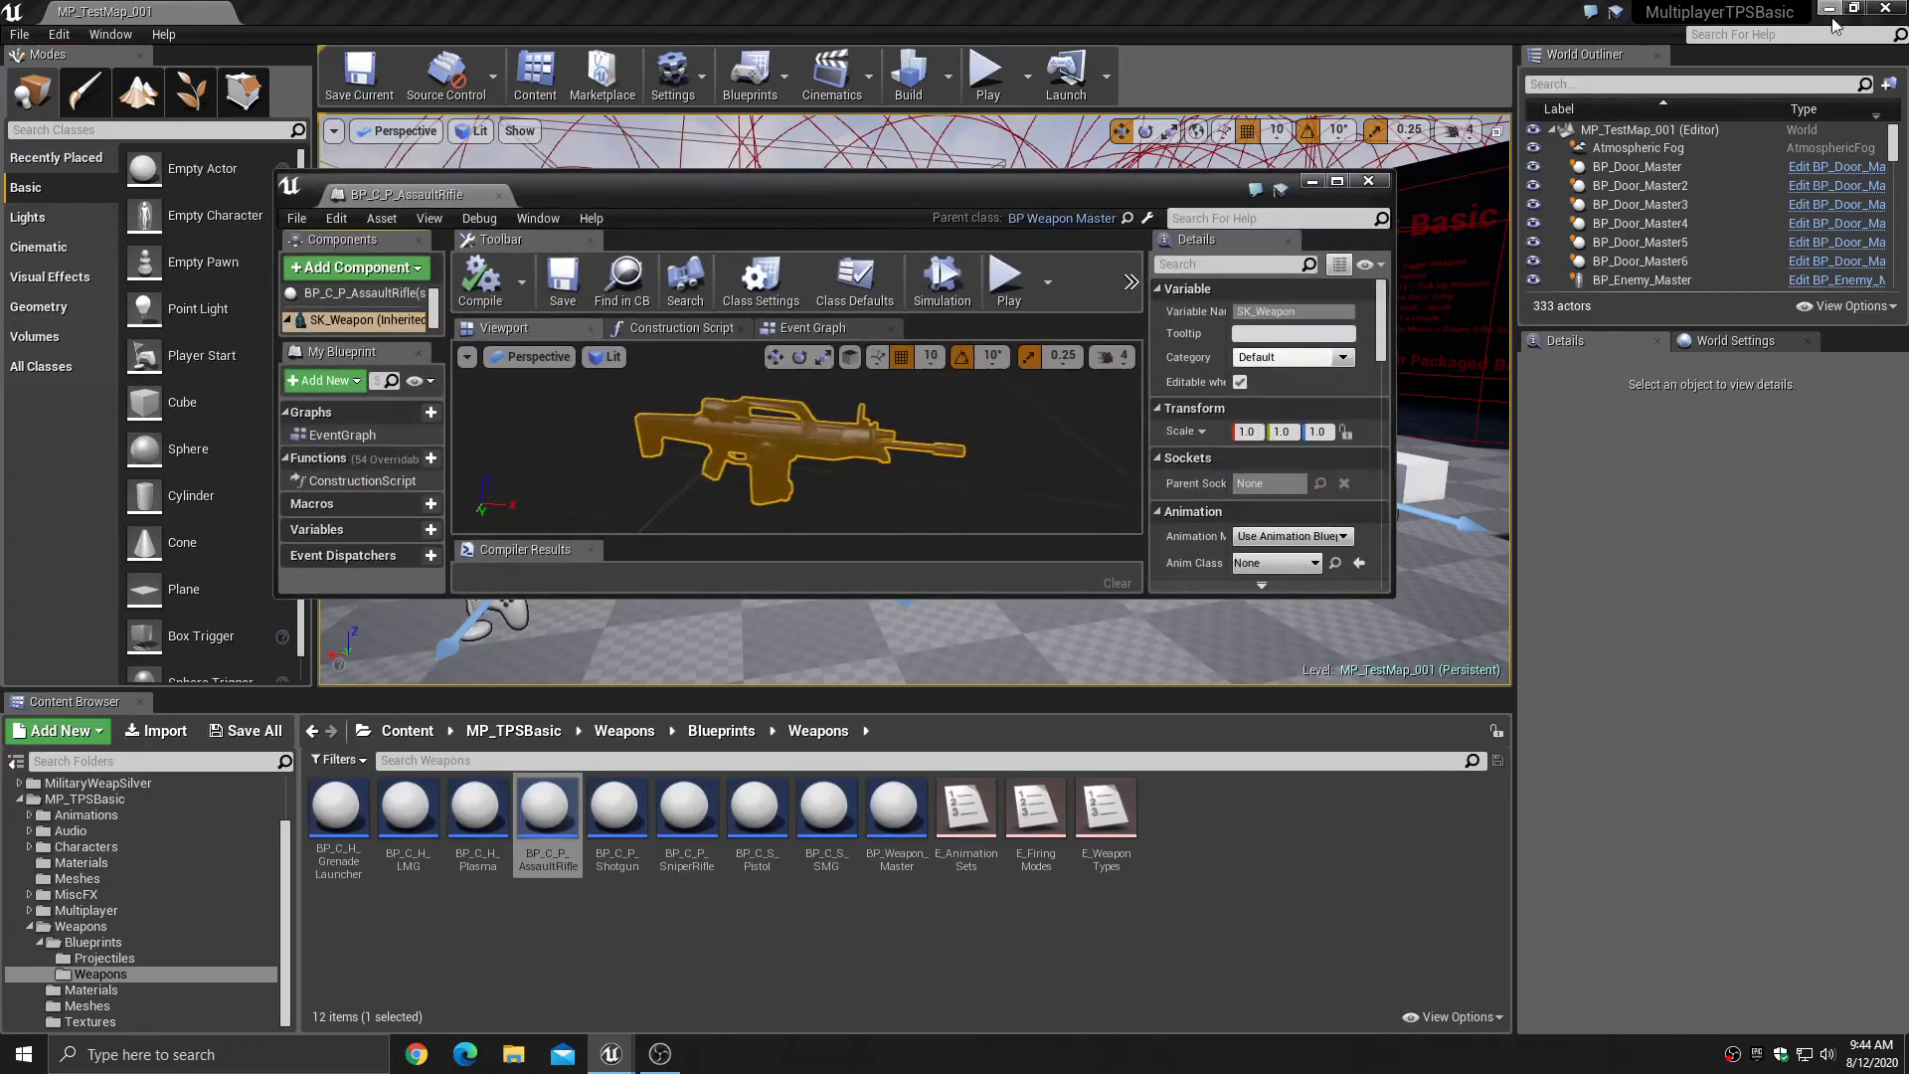
{"action": "scroll", "coordinate": [58, 898], "scroll_direction": "up", "scroll_amount": 2}
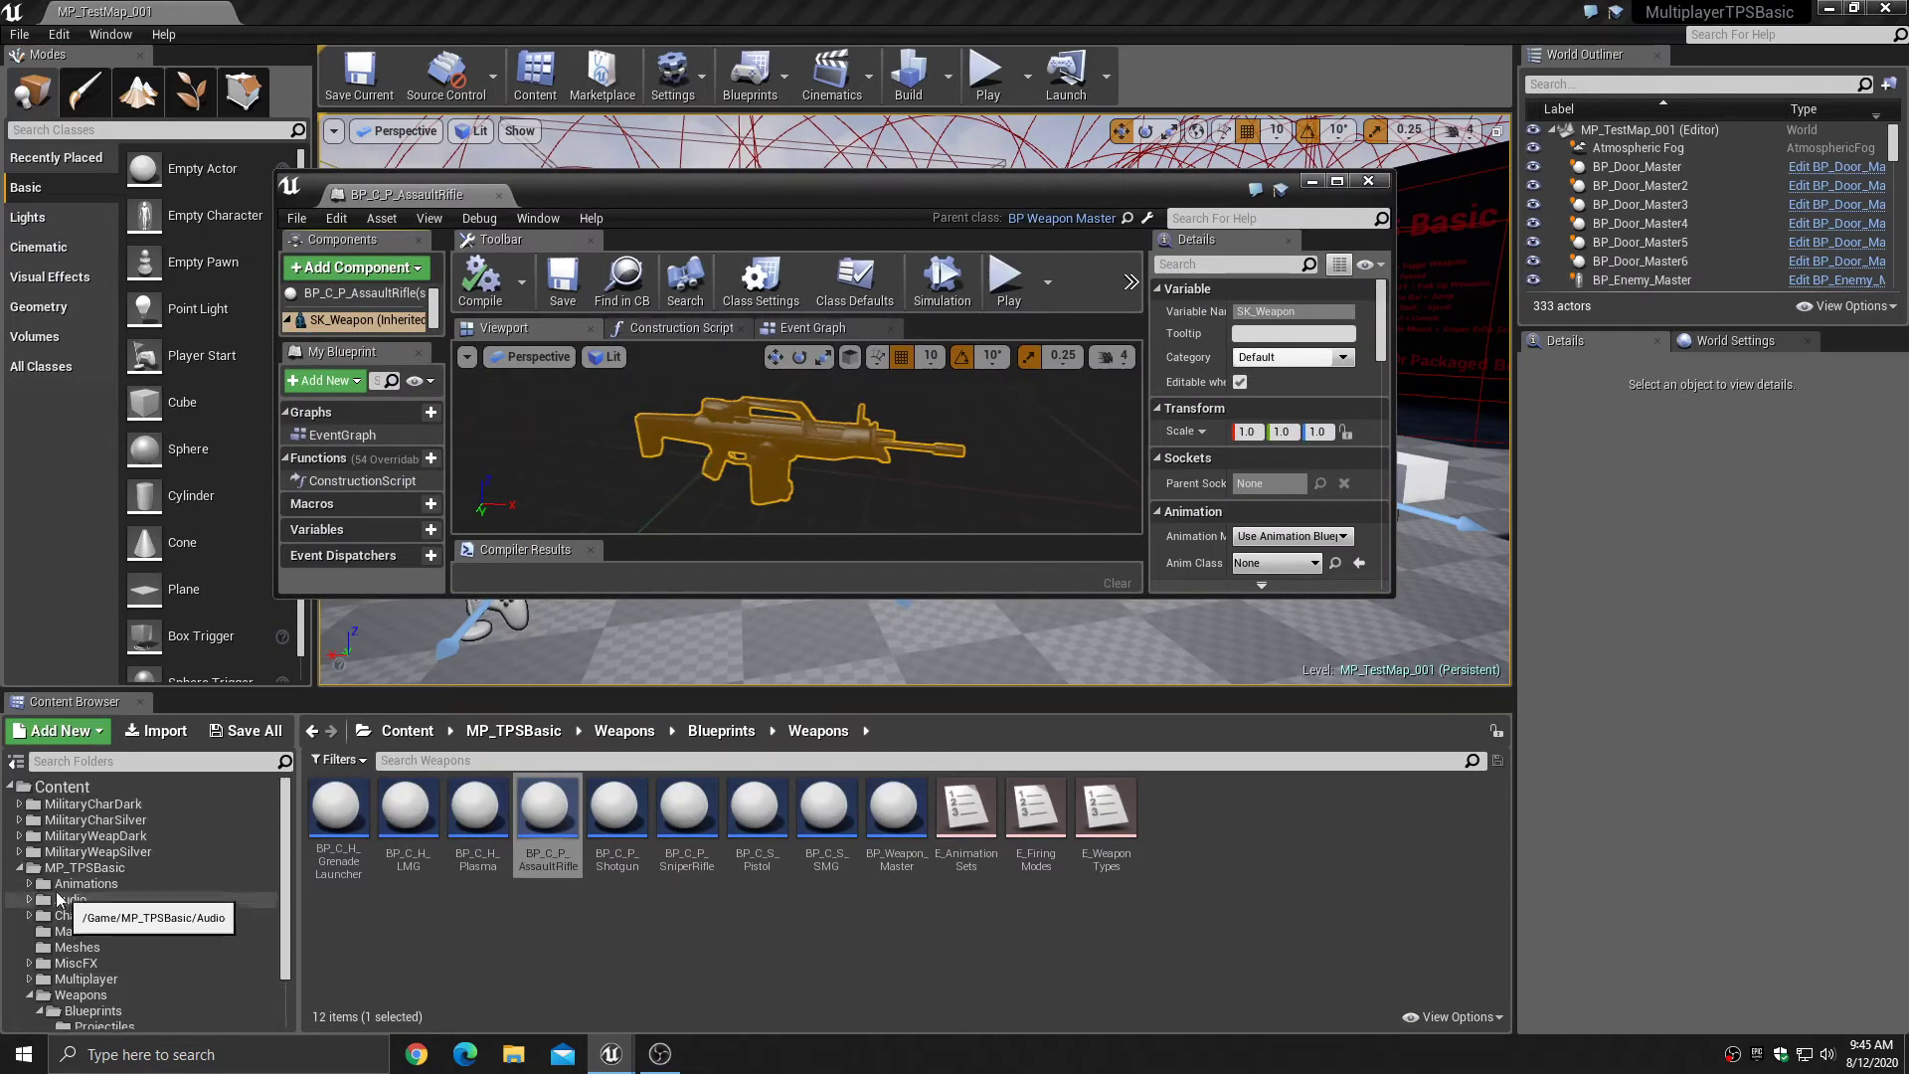
{"action": "left_click", "coordinate": [19, 852]}
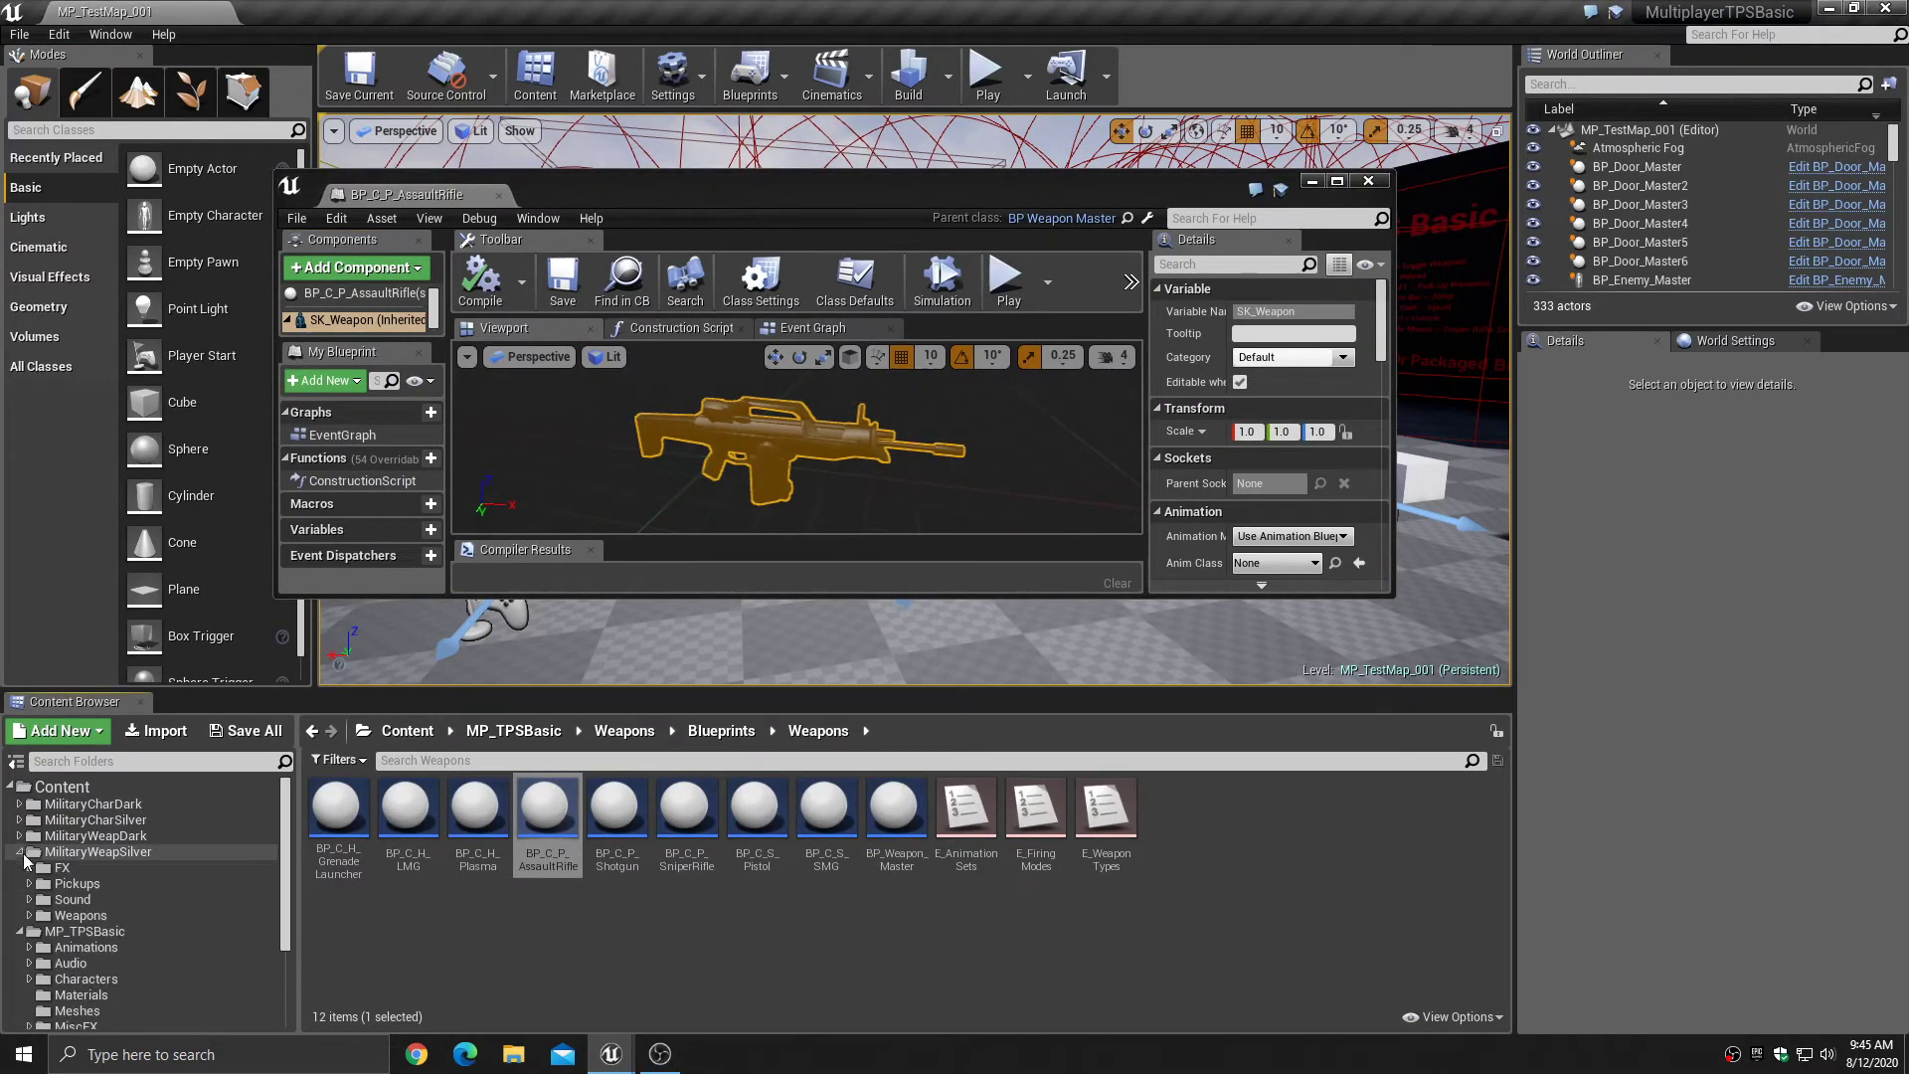
{"action": "left_click", "coordinate": [80, 852]}
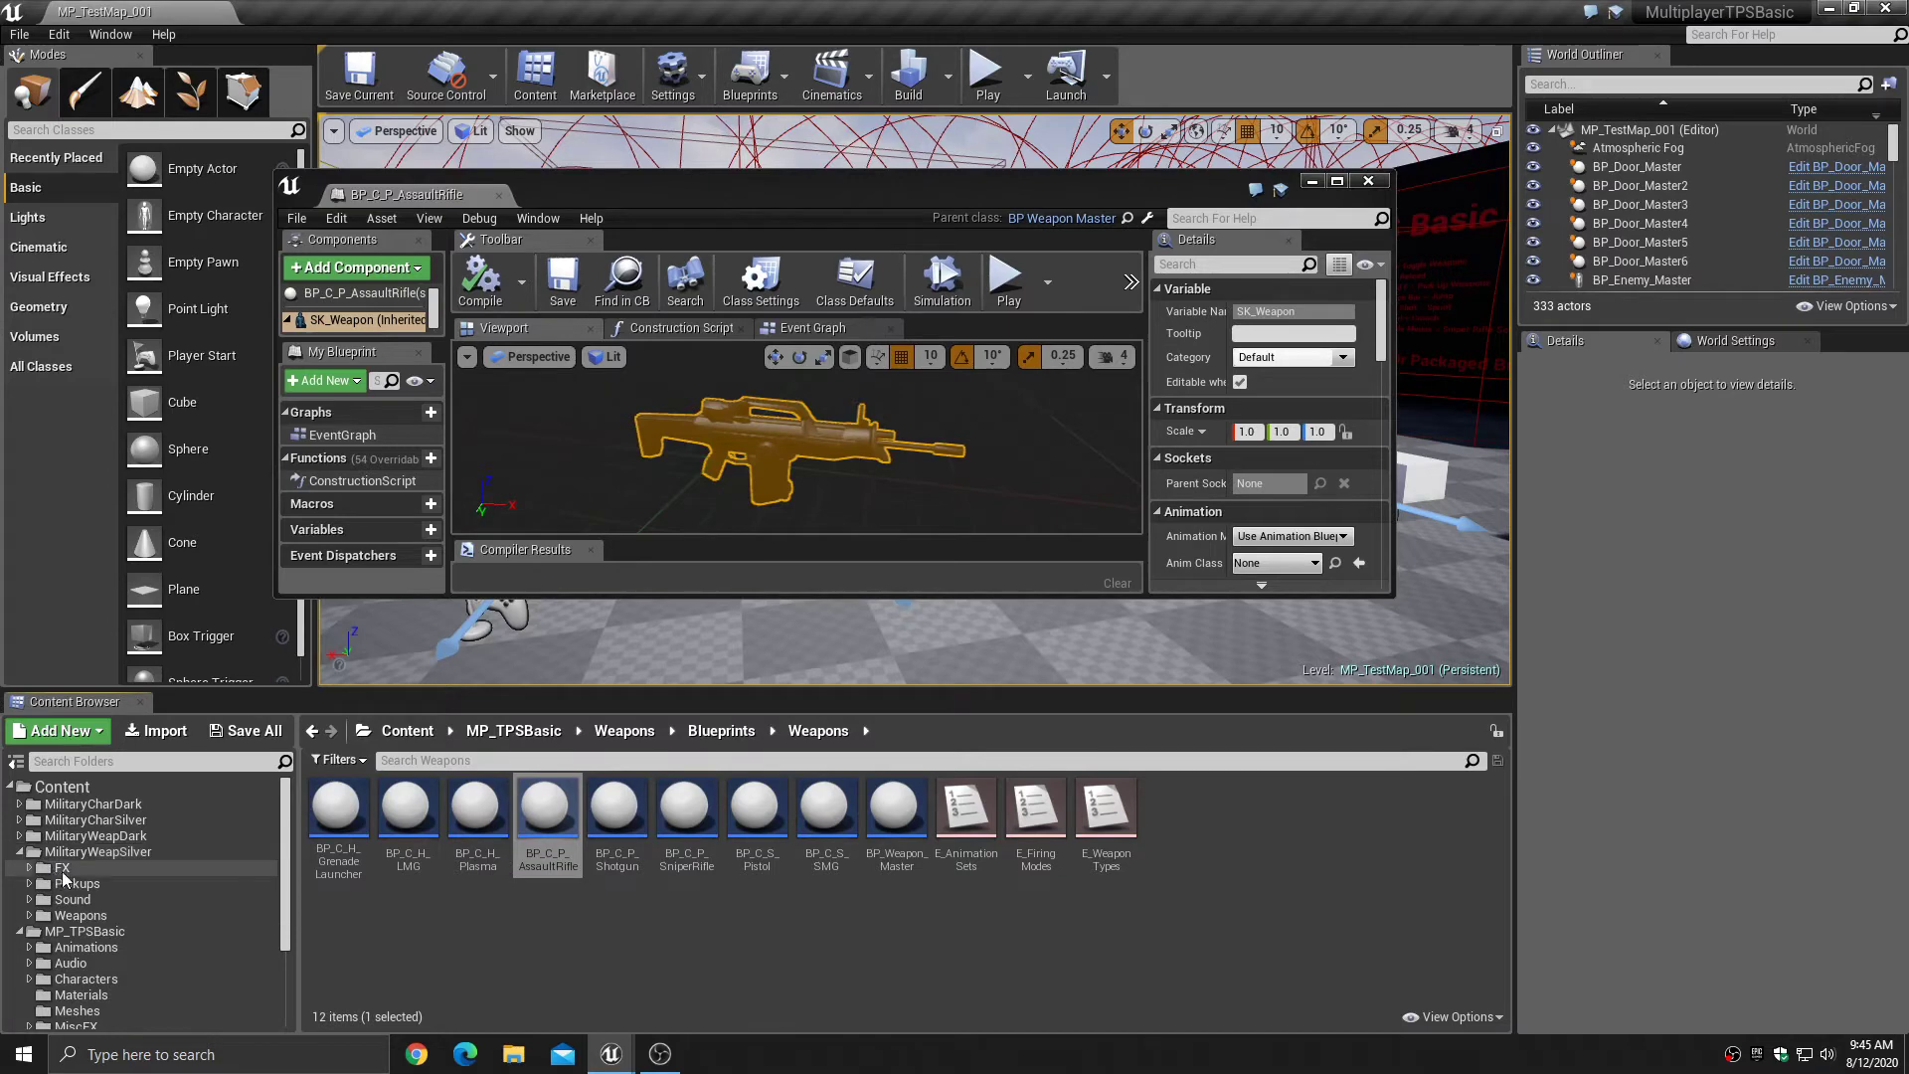
{"action": "left_click", "coordinate": [90, 915]}
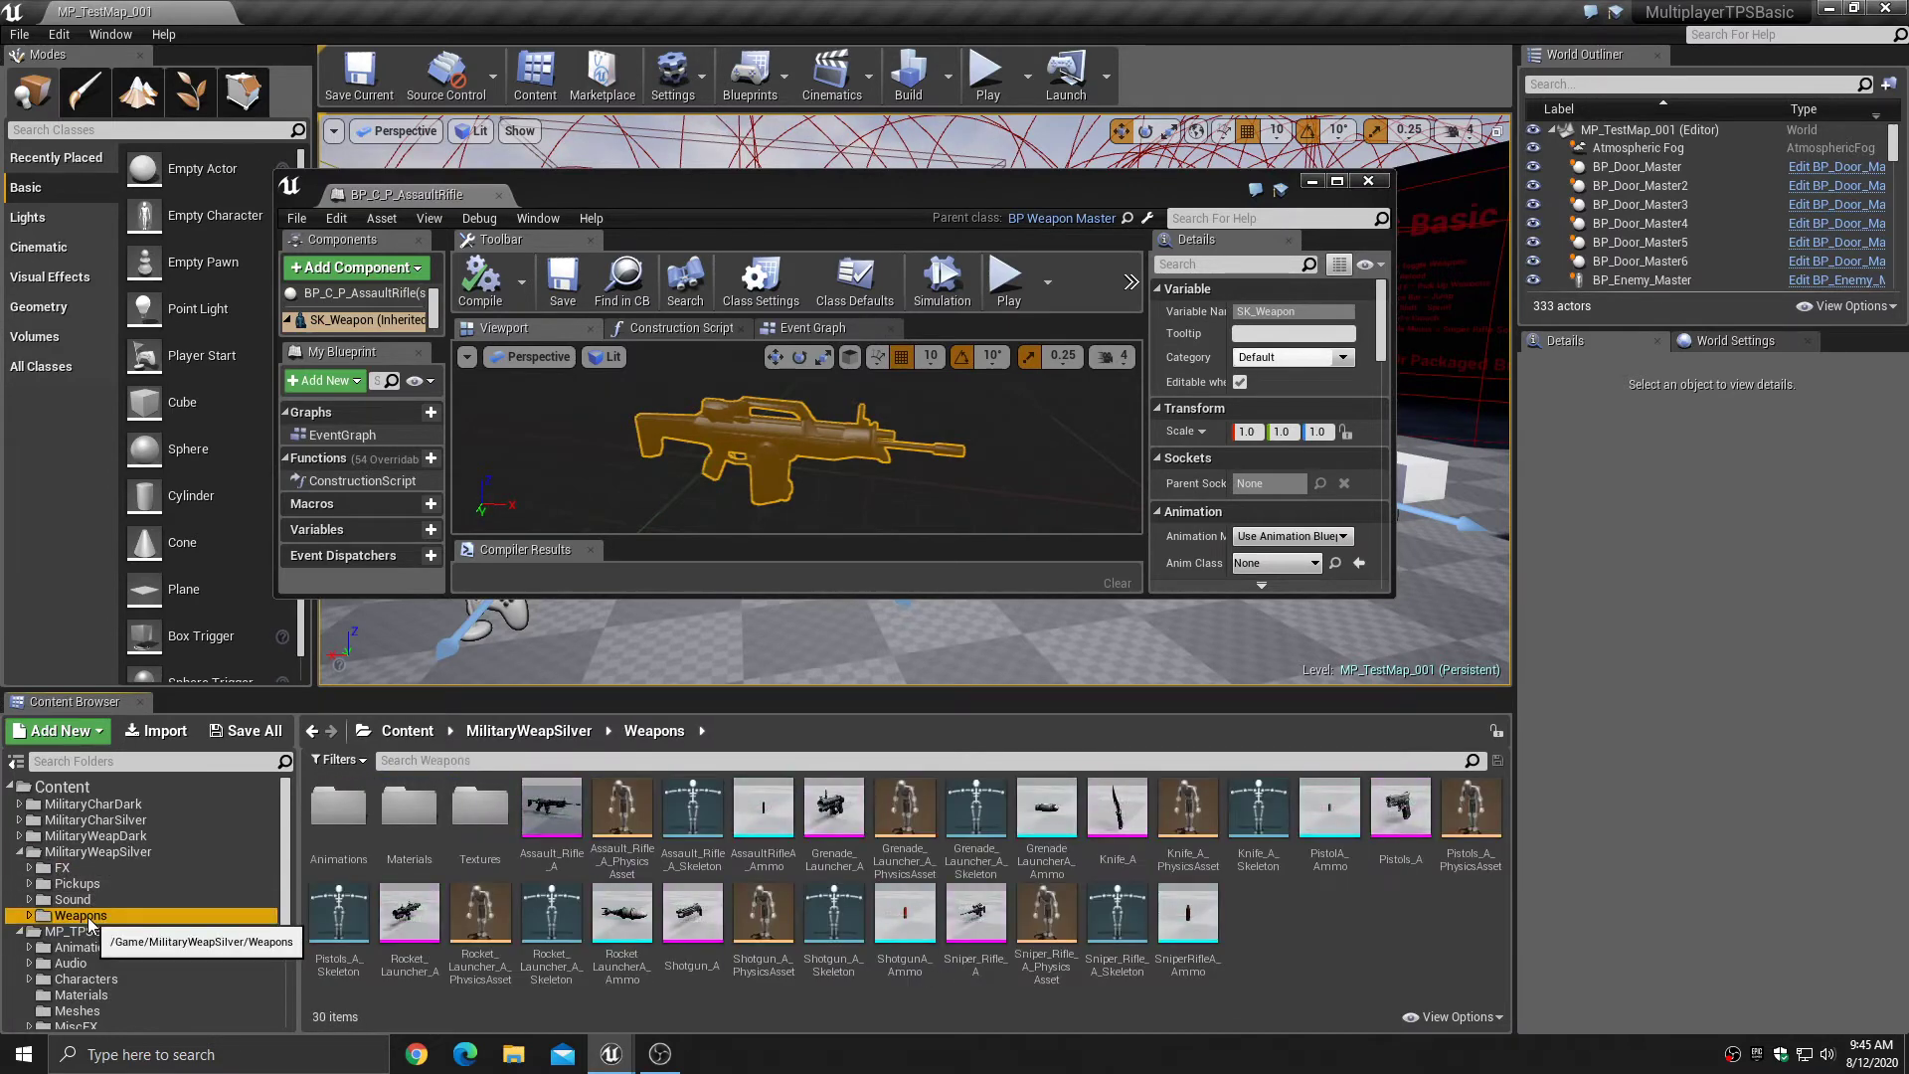
{"action": "left_click", "coordinate": [548, 813]}
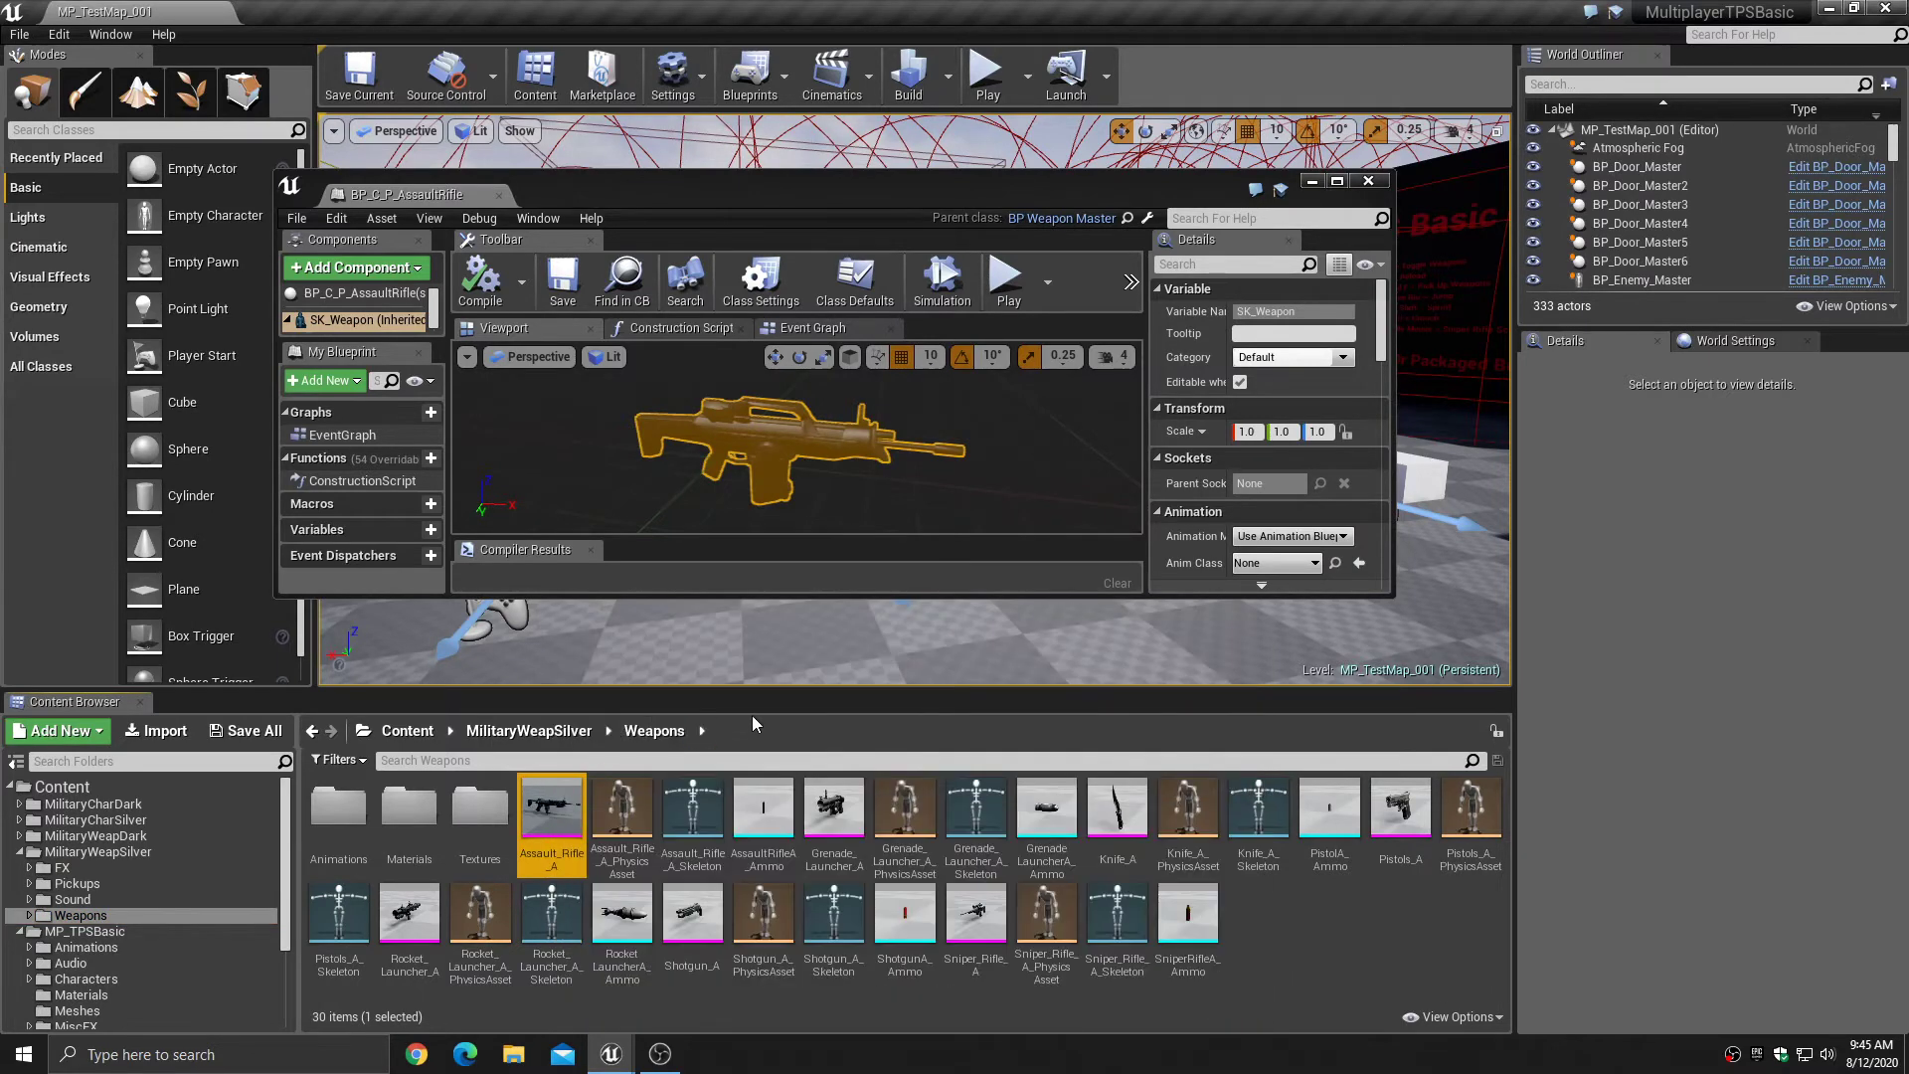
- Assign the selected Assault_Rifle_A asset as SK_Weapon's skeletal mesh, then compile, save and close the blueprint
{"action": "scroll", "coordinate": [1253, 475], "scroll_direction": "down", "scroll_amount": 5}
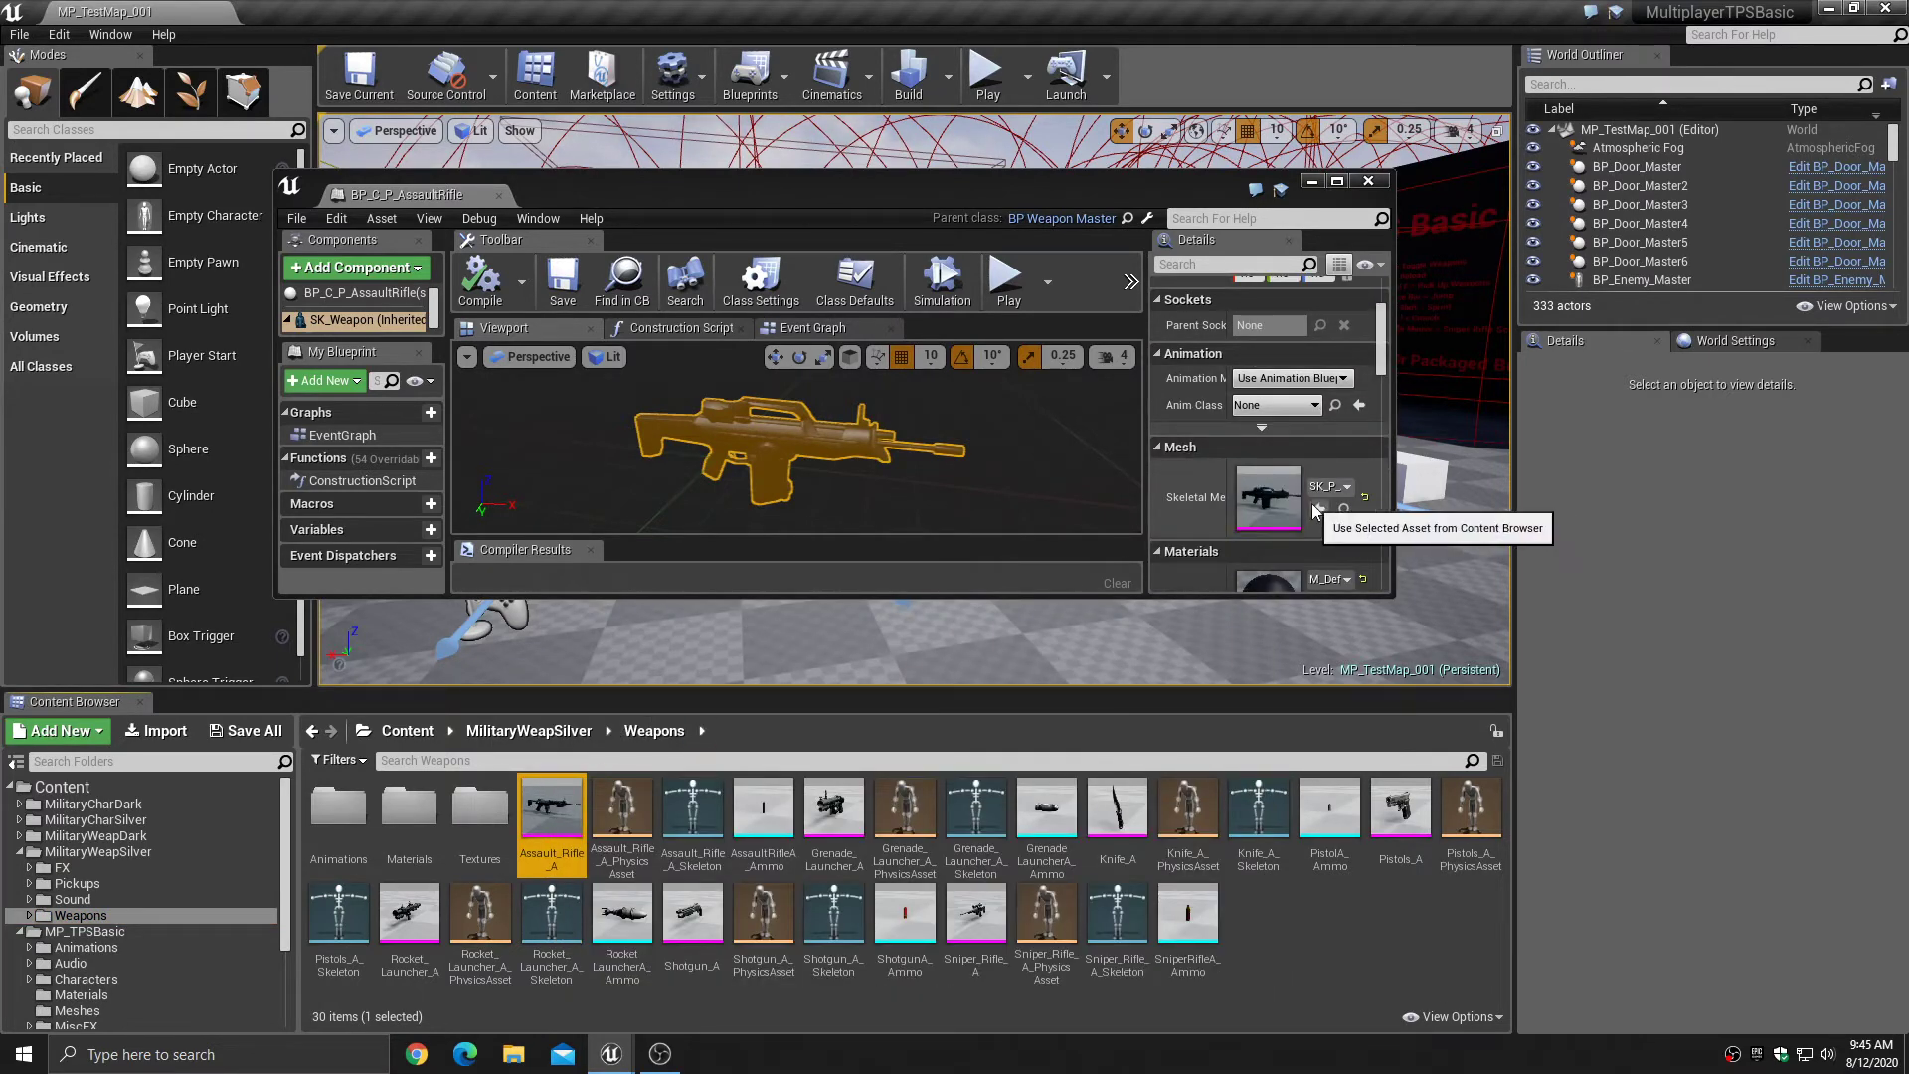
{"action": "left_click", "coordinate": [1319, 511]}
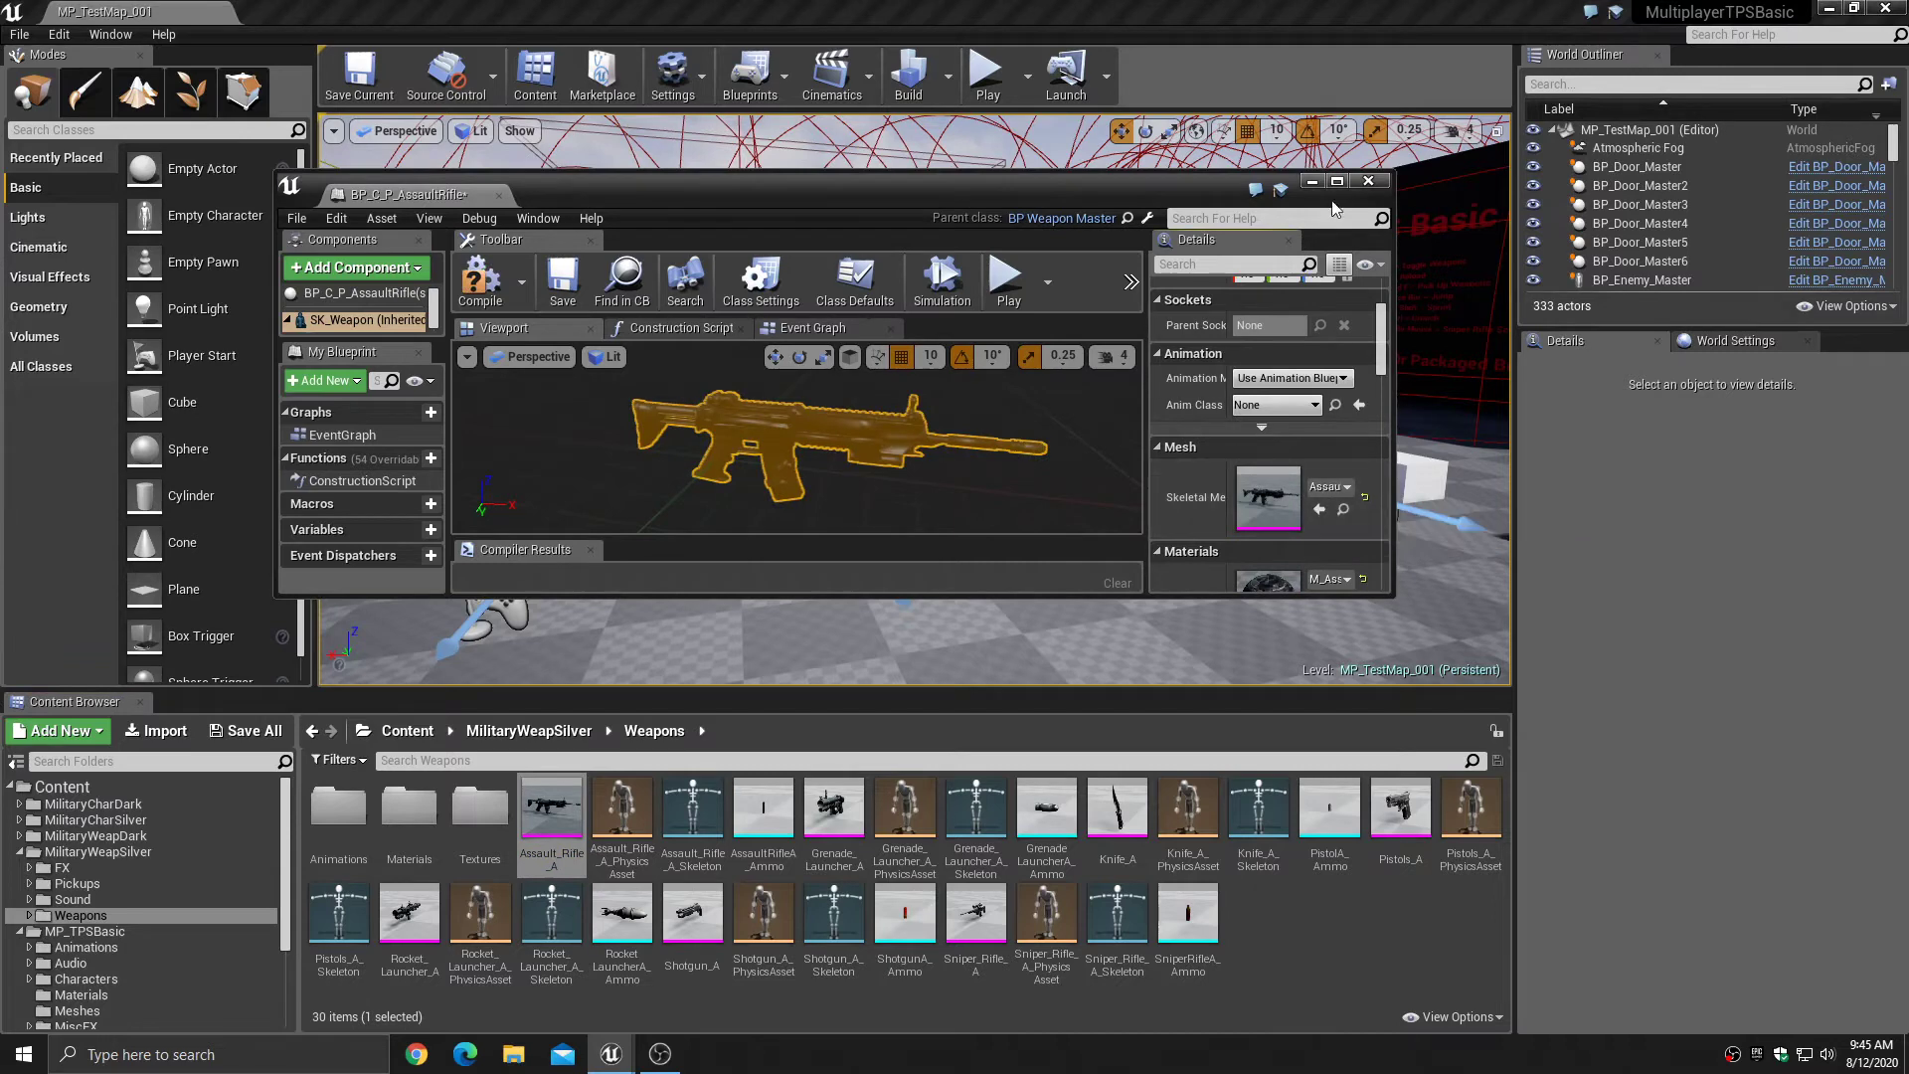
{"action": "left_click", "coordinate": [1337, 181]}
{"action": "mouse_move", "coordinate": [1090, 683]}
{"action": "right_mouse_down"}
{"action": "mouse_move", "coordinate": [1066, 680]}
{"action": "mouse_move", "coordinate": [1066, 438]}
{"action": "mouse_move", "coordinate": [1044, 683]}
{"action": "mouse_move", "coordinate": [1090, 683]}
{"action": "right_mouse_up"}
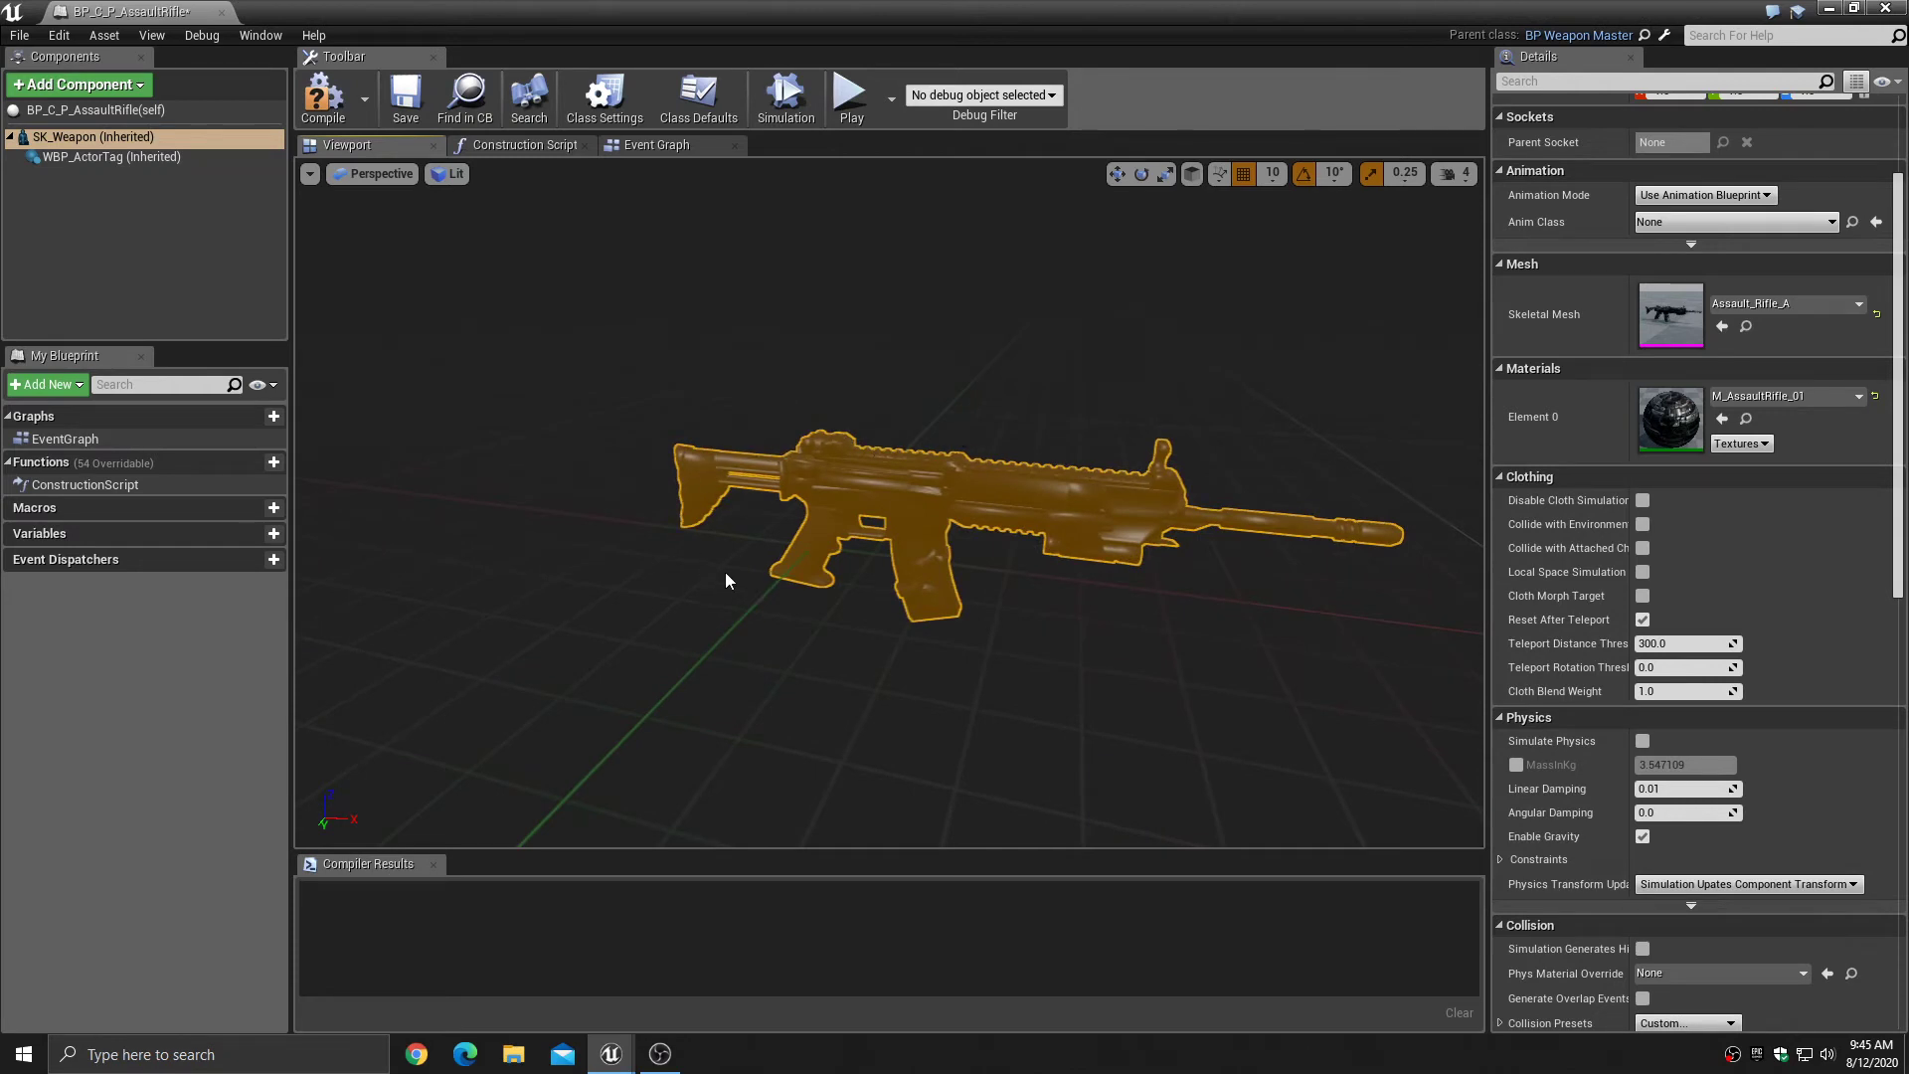
{"action": "left_click", "coordinate": [325, 95]}
{"action": "left_click", "coordinate": [405, 94]}
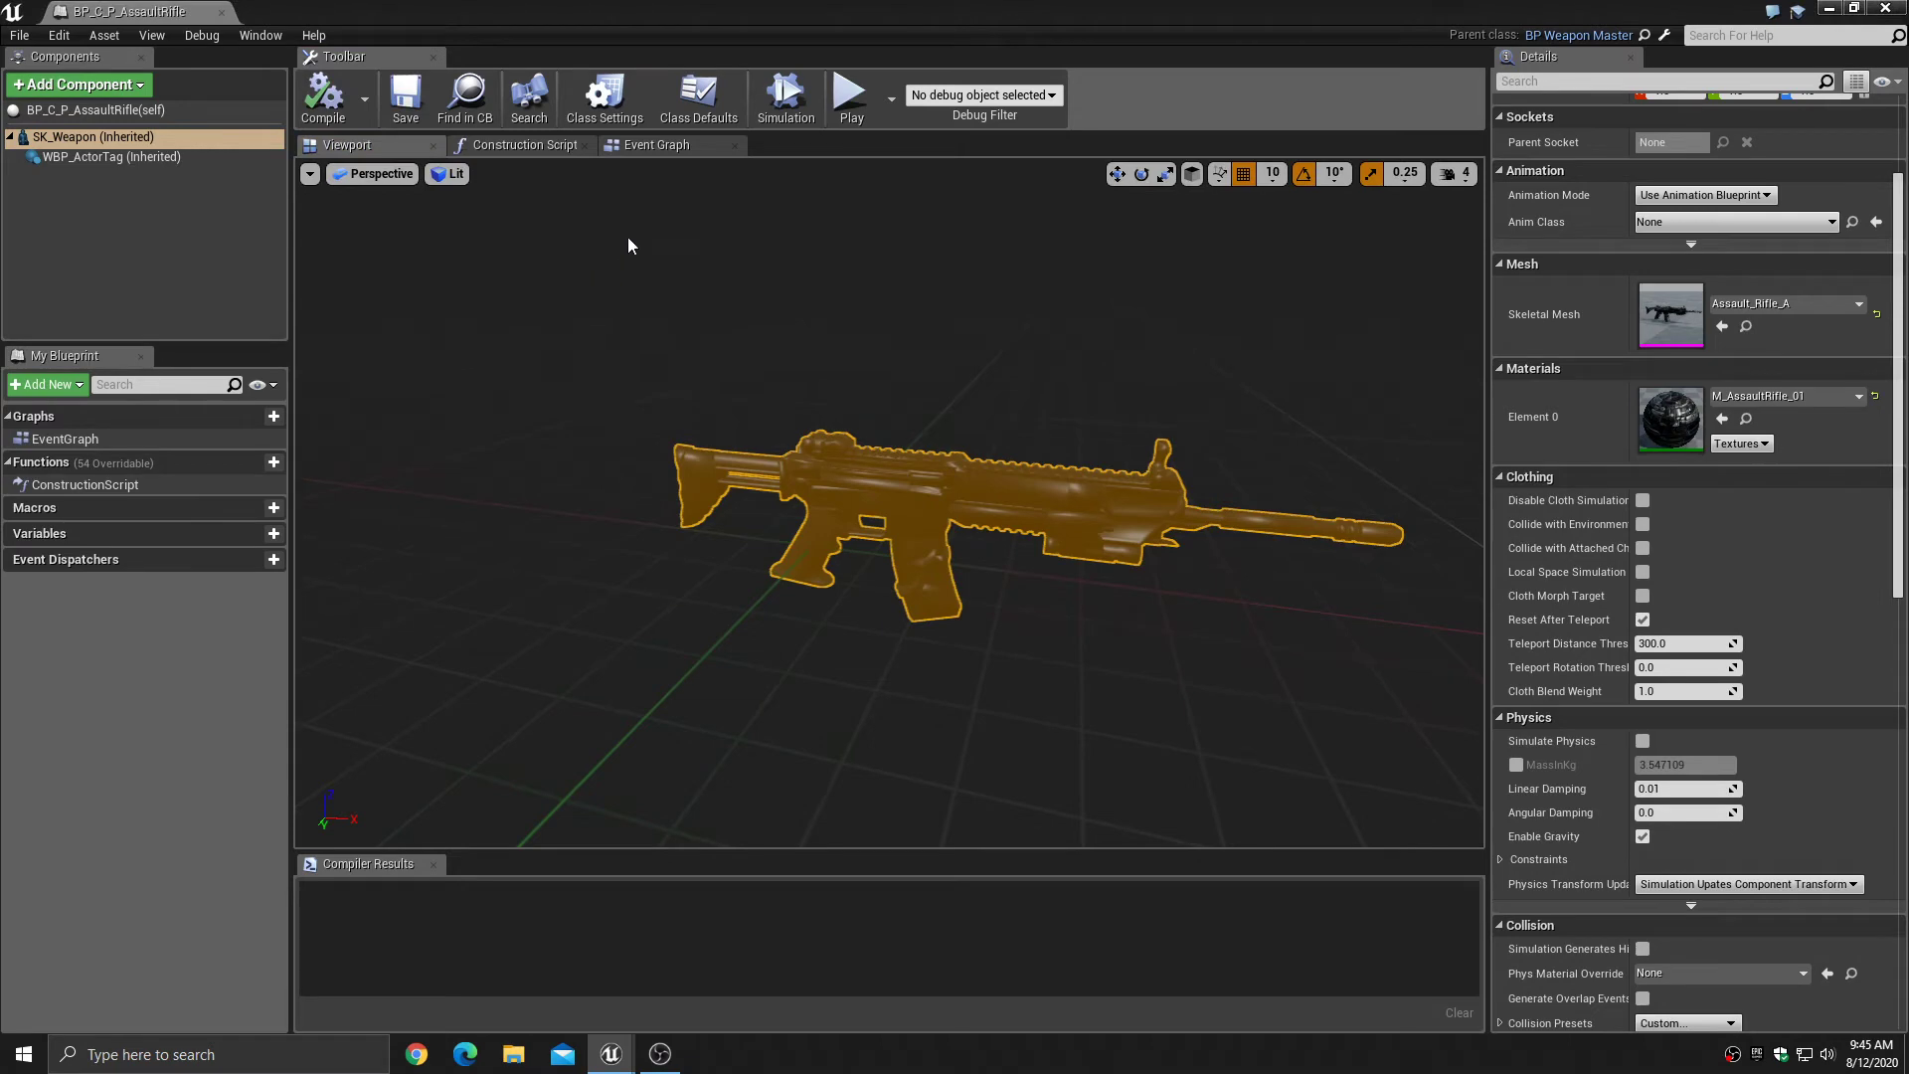
{"action": "left_click", "coordinate": [1886, 9]}
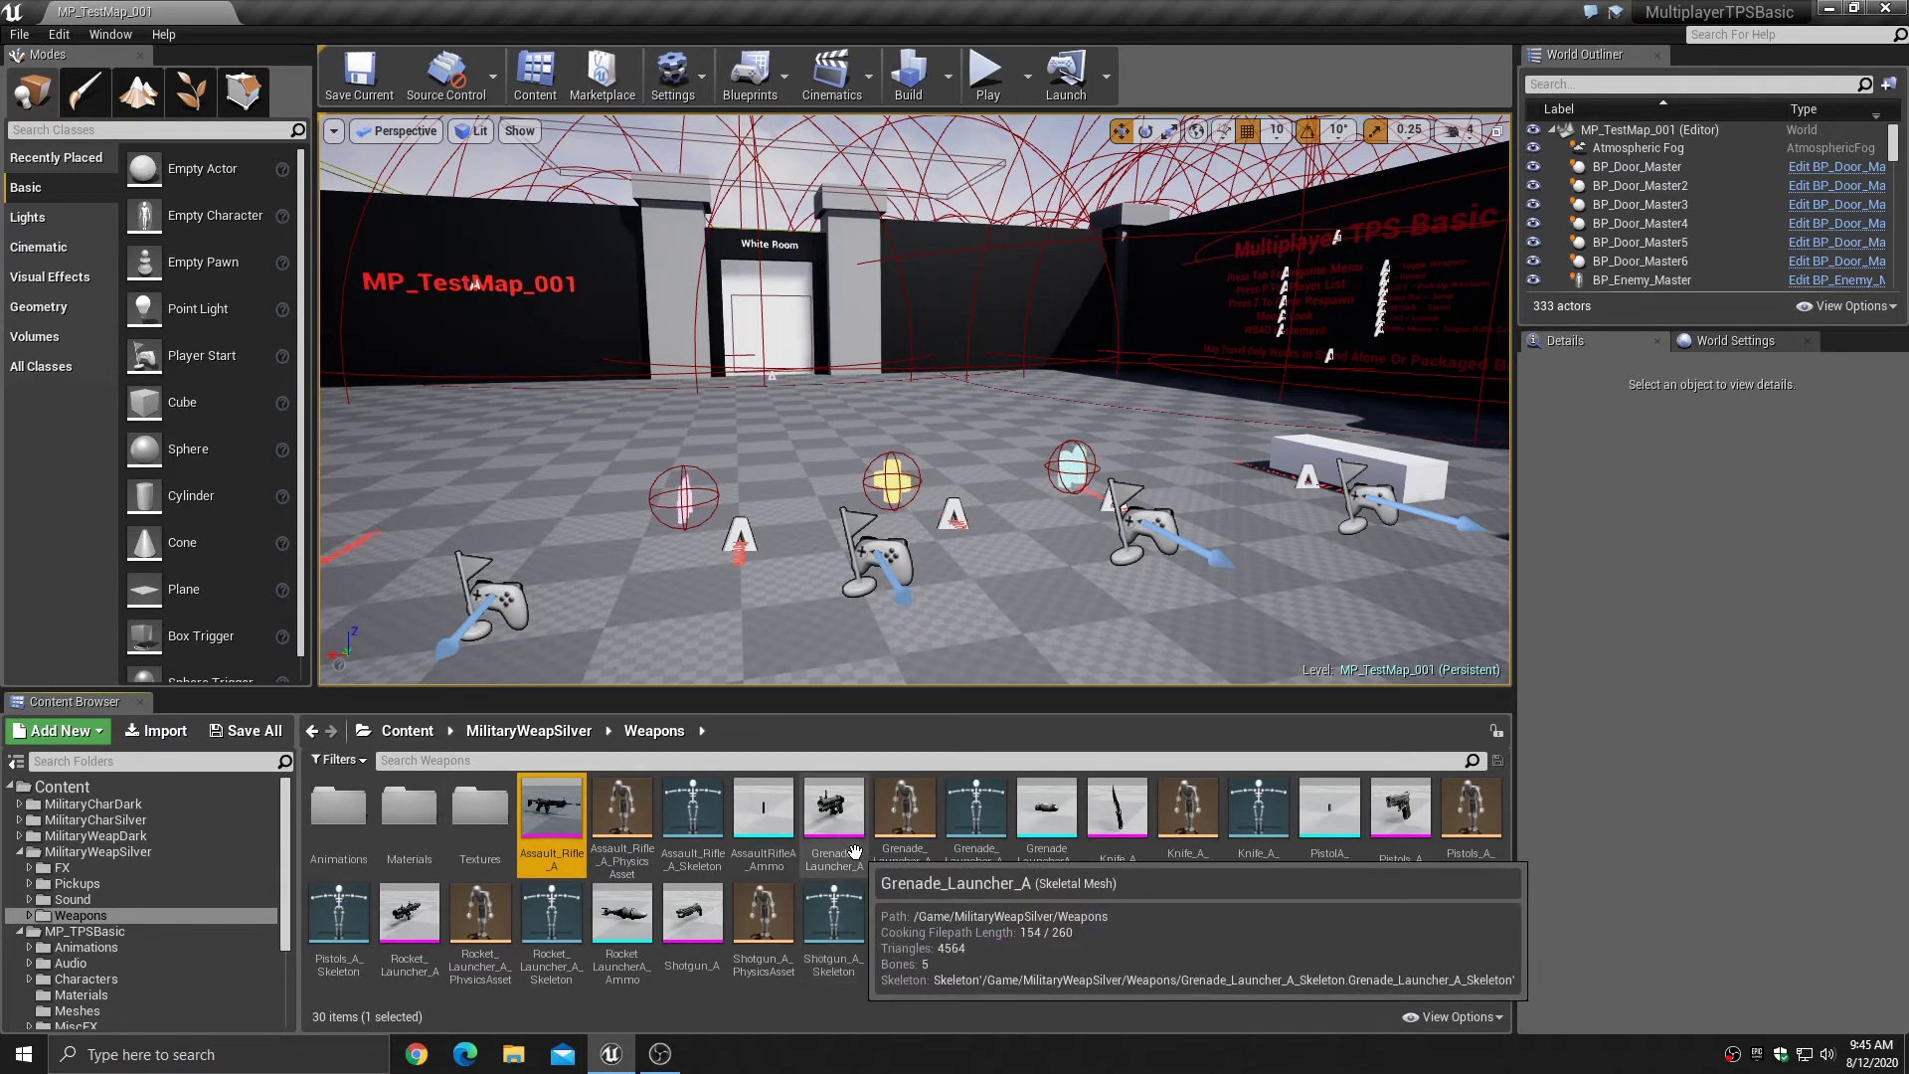
- Play the test map and walk the character along the weapon crates to inspect the replaced assault rifle, then stop playing
{"action": "left_click", "coordinate": [990, 84]}
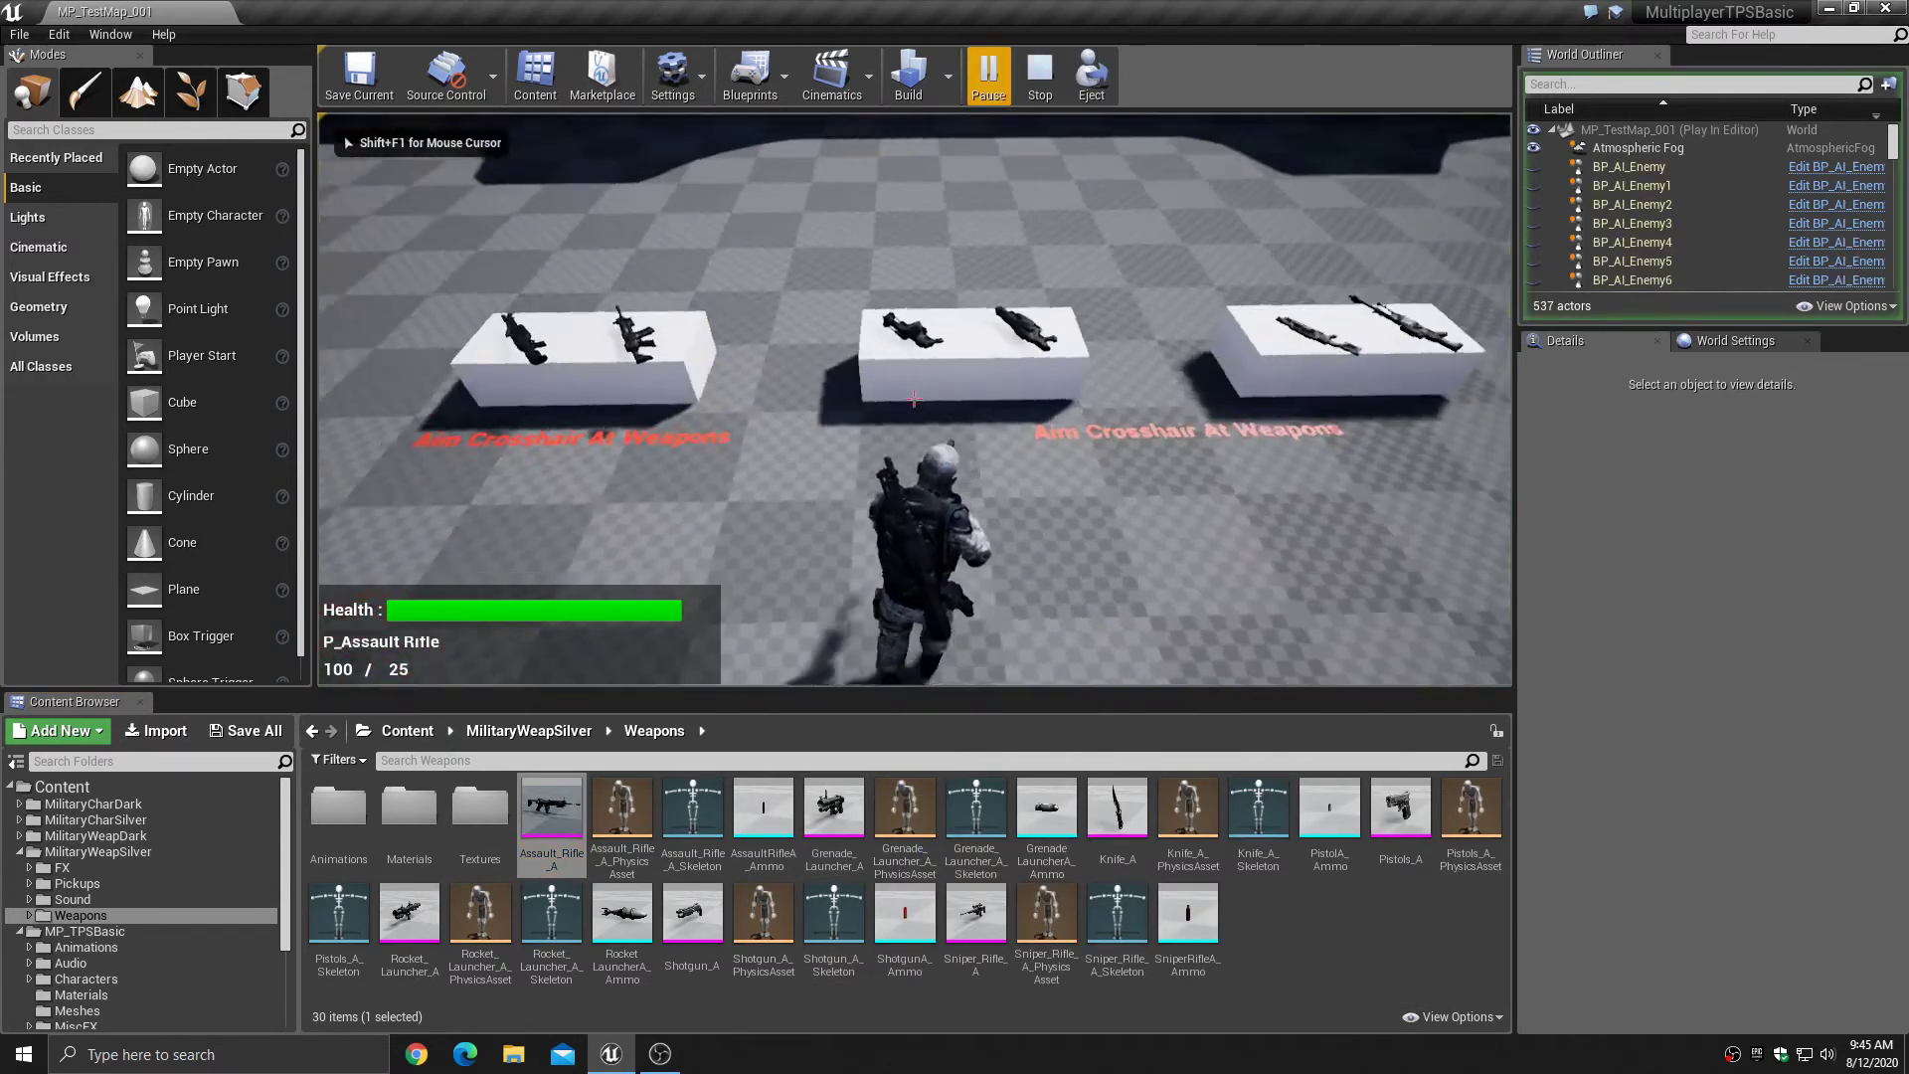
{"action": "key", "text": "w"}
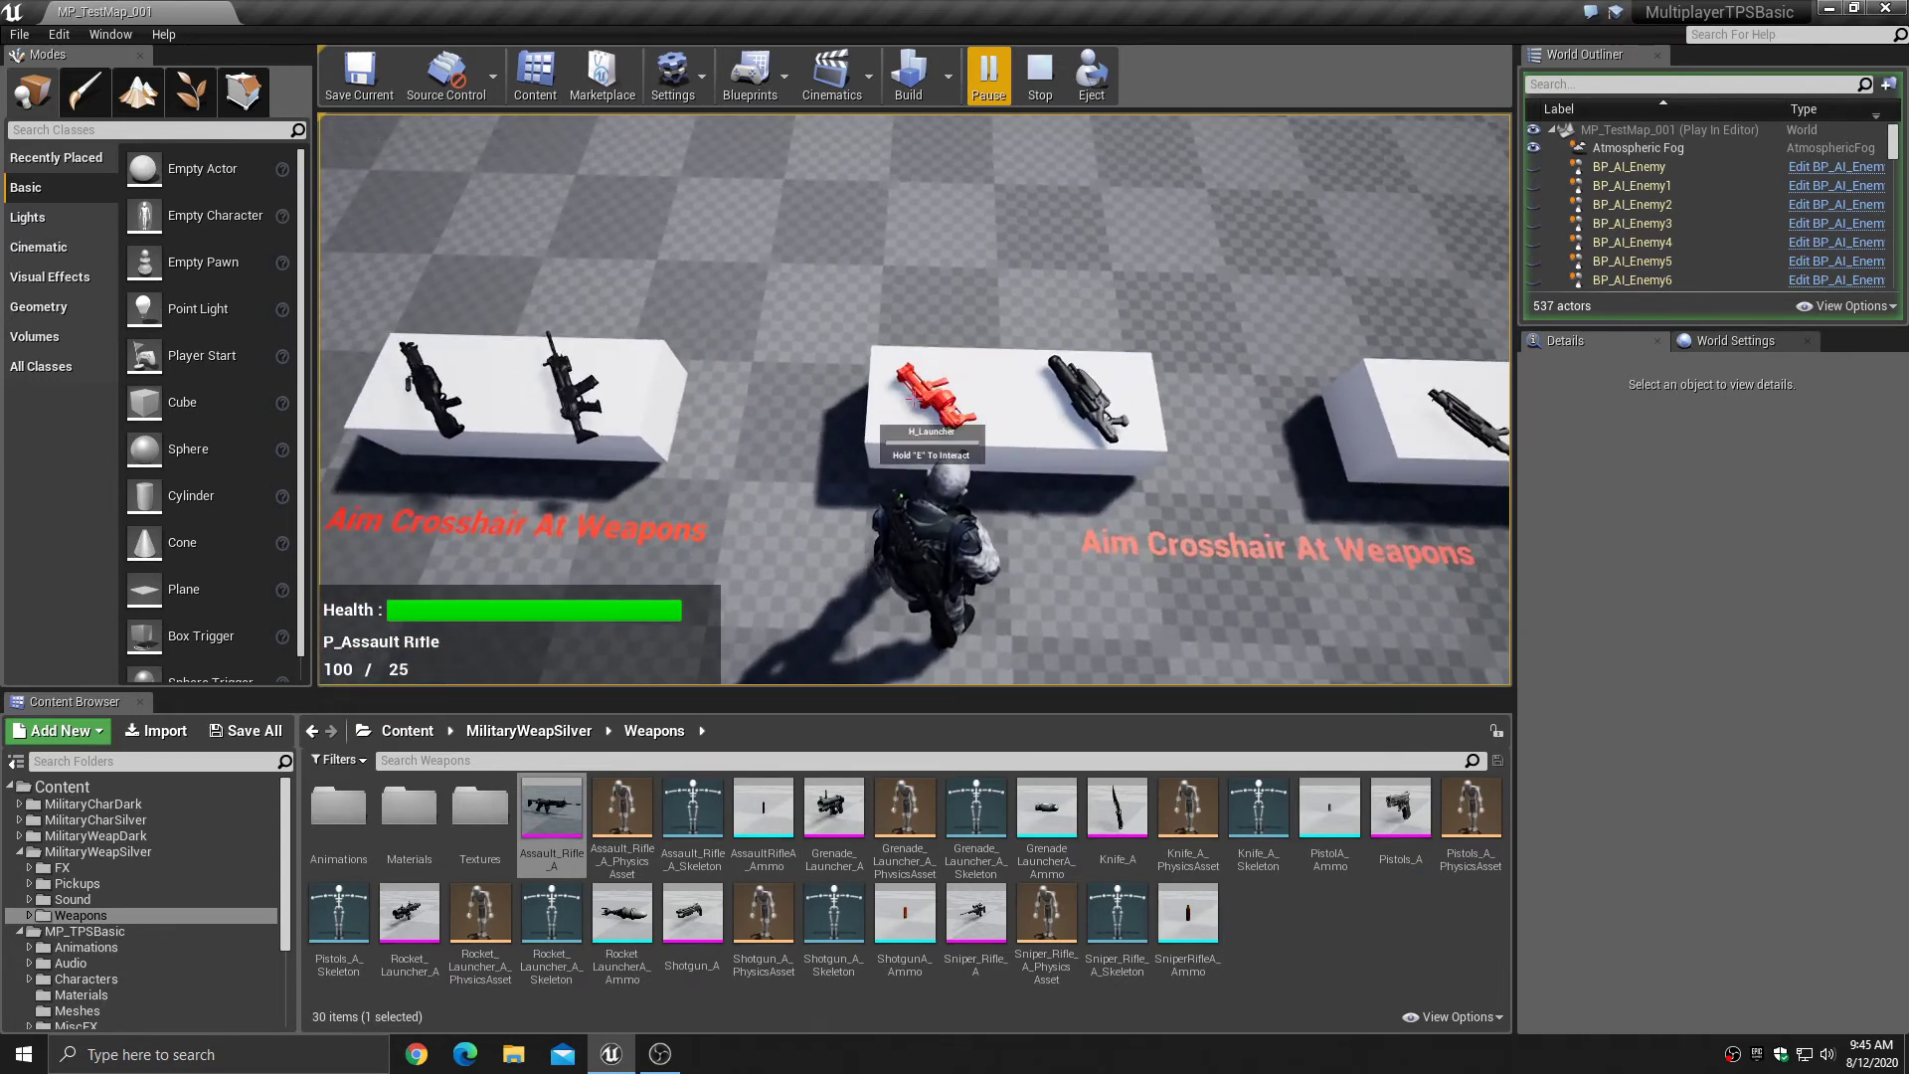
{"action": "key", "text": "a"}
{"action": "key", "text": "w"}
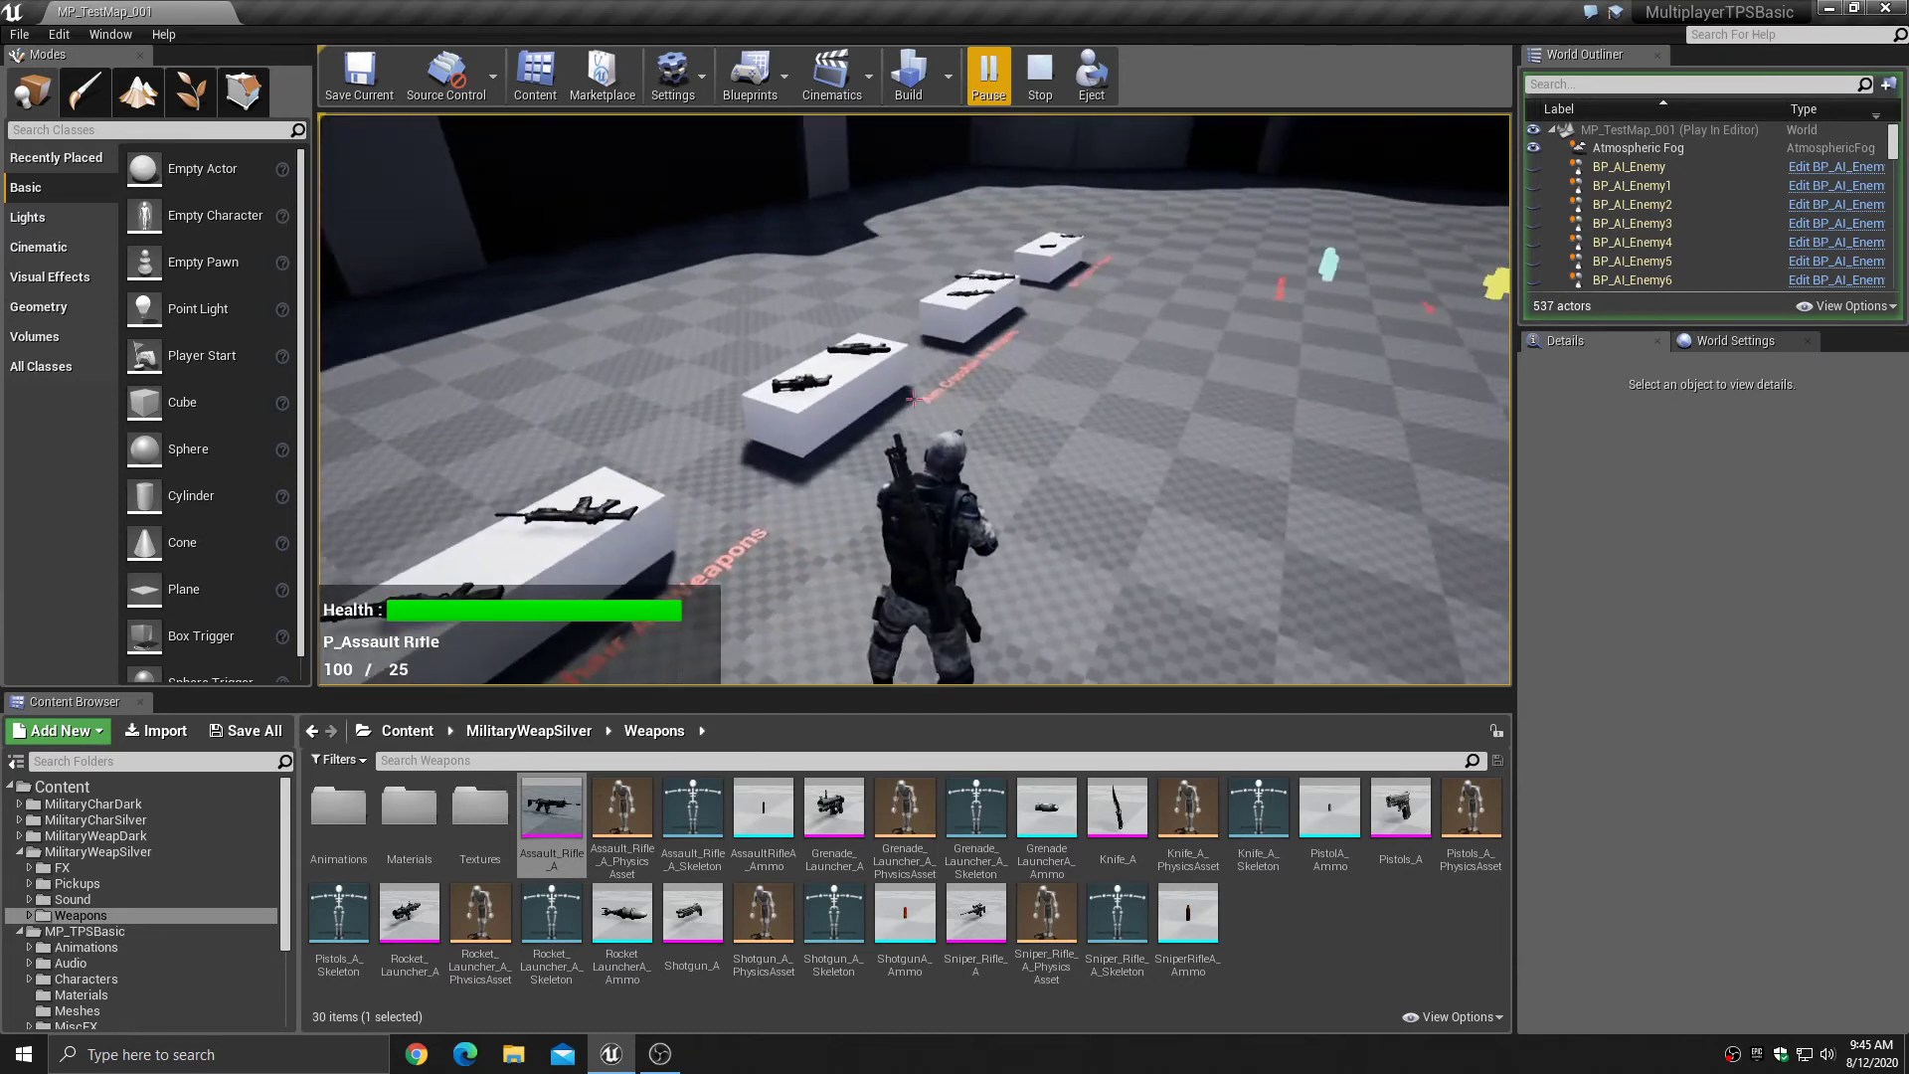
{"action": "key", "text": "Escape"}
- Open BP_Weapon_Master from MP_TPSBasic's Weapons blueprints folder
{"action": "scroll", "coordinate": [99, 958], "scroll_direction": "down", "scroll_amount": 2}
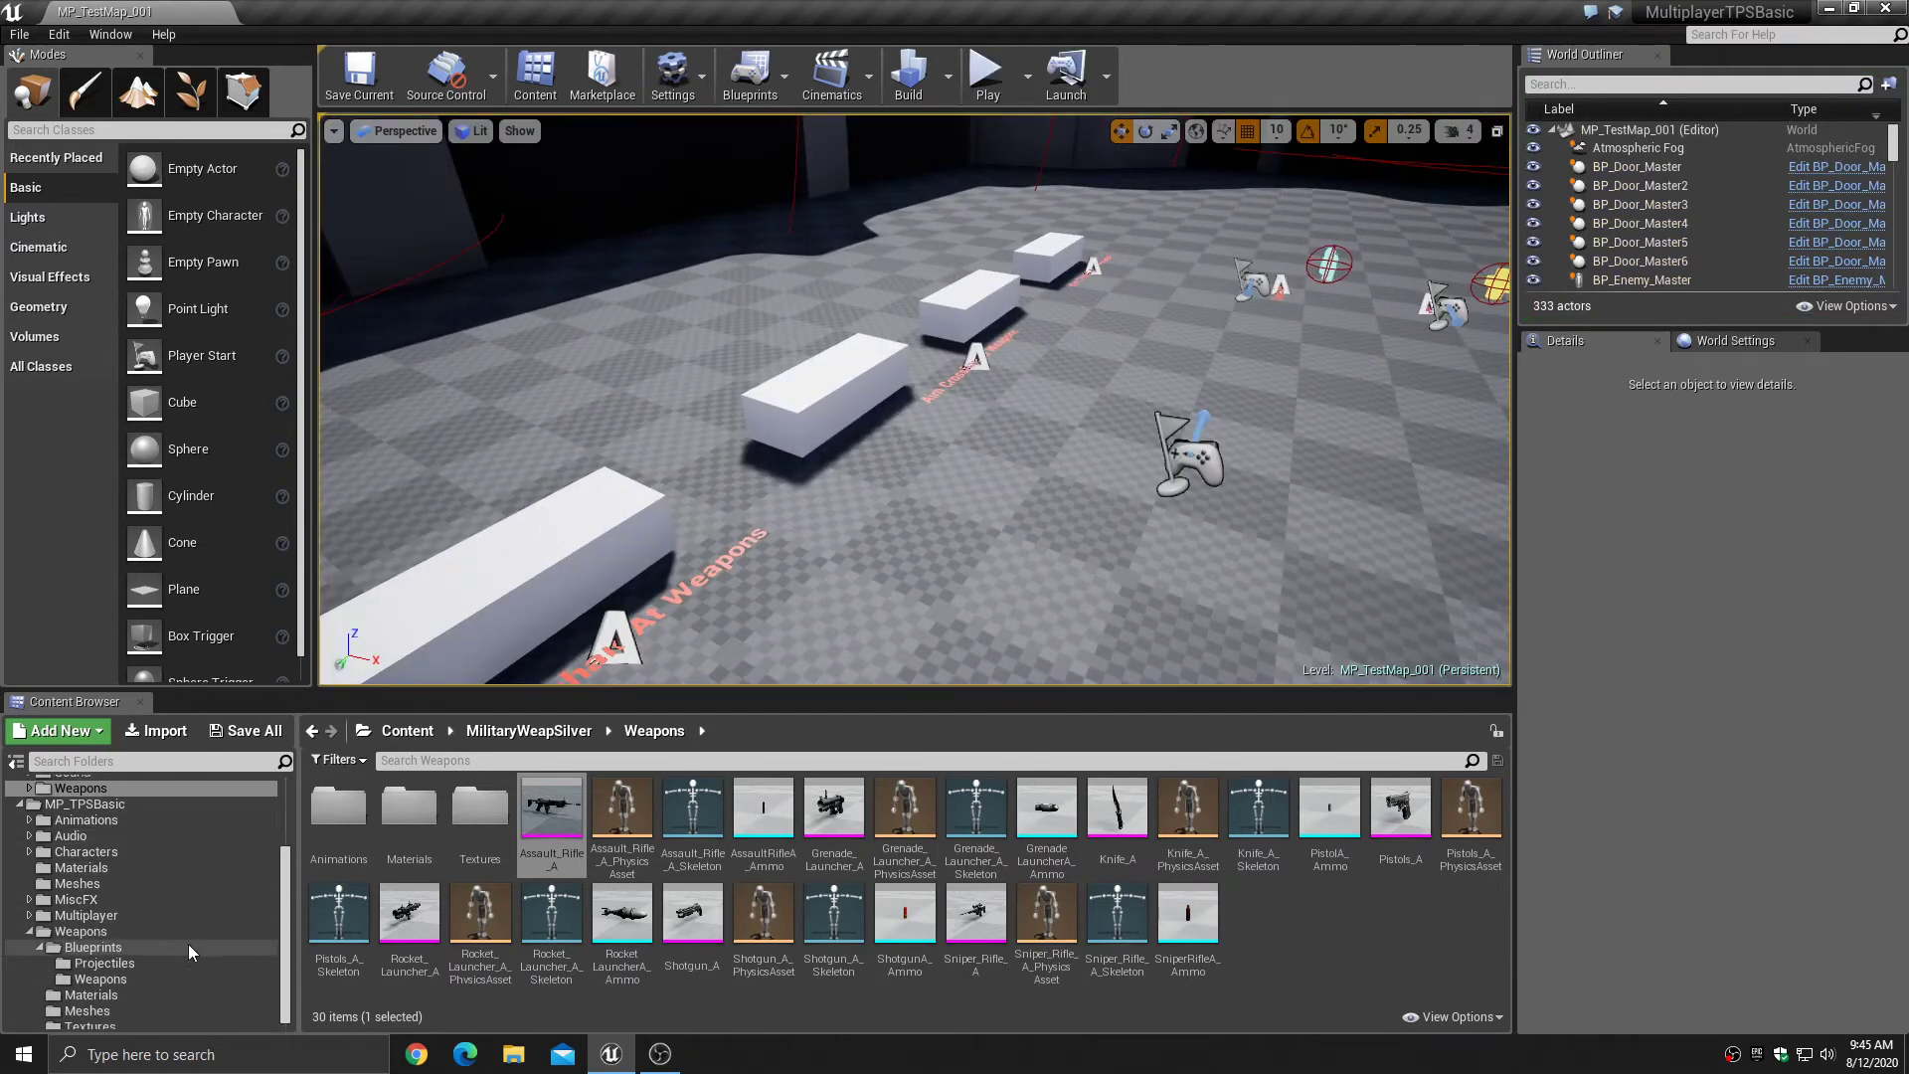
{"action": "scroll", "coordinate": [189, 958], "scroll_direction": "down", "scroll_amount": 2}
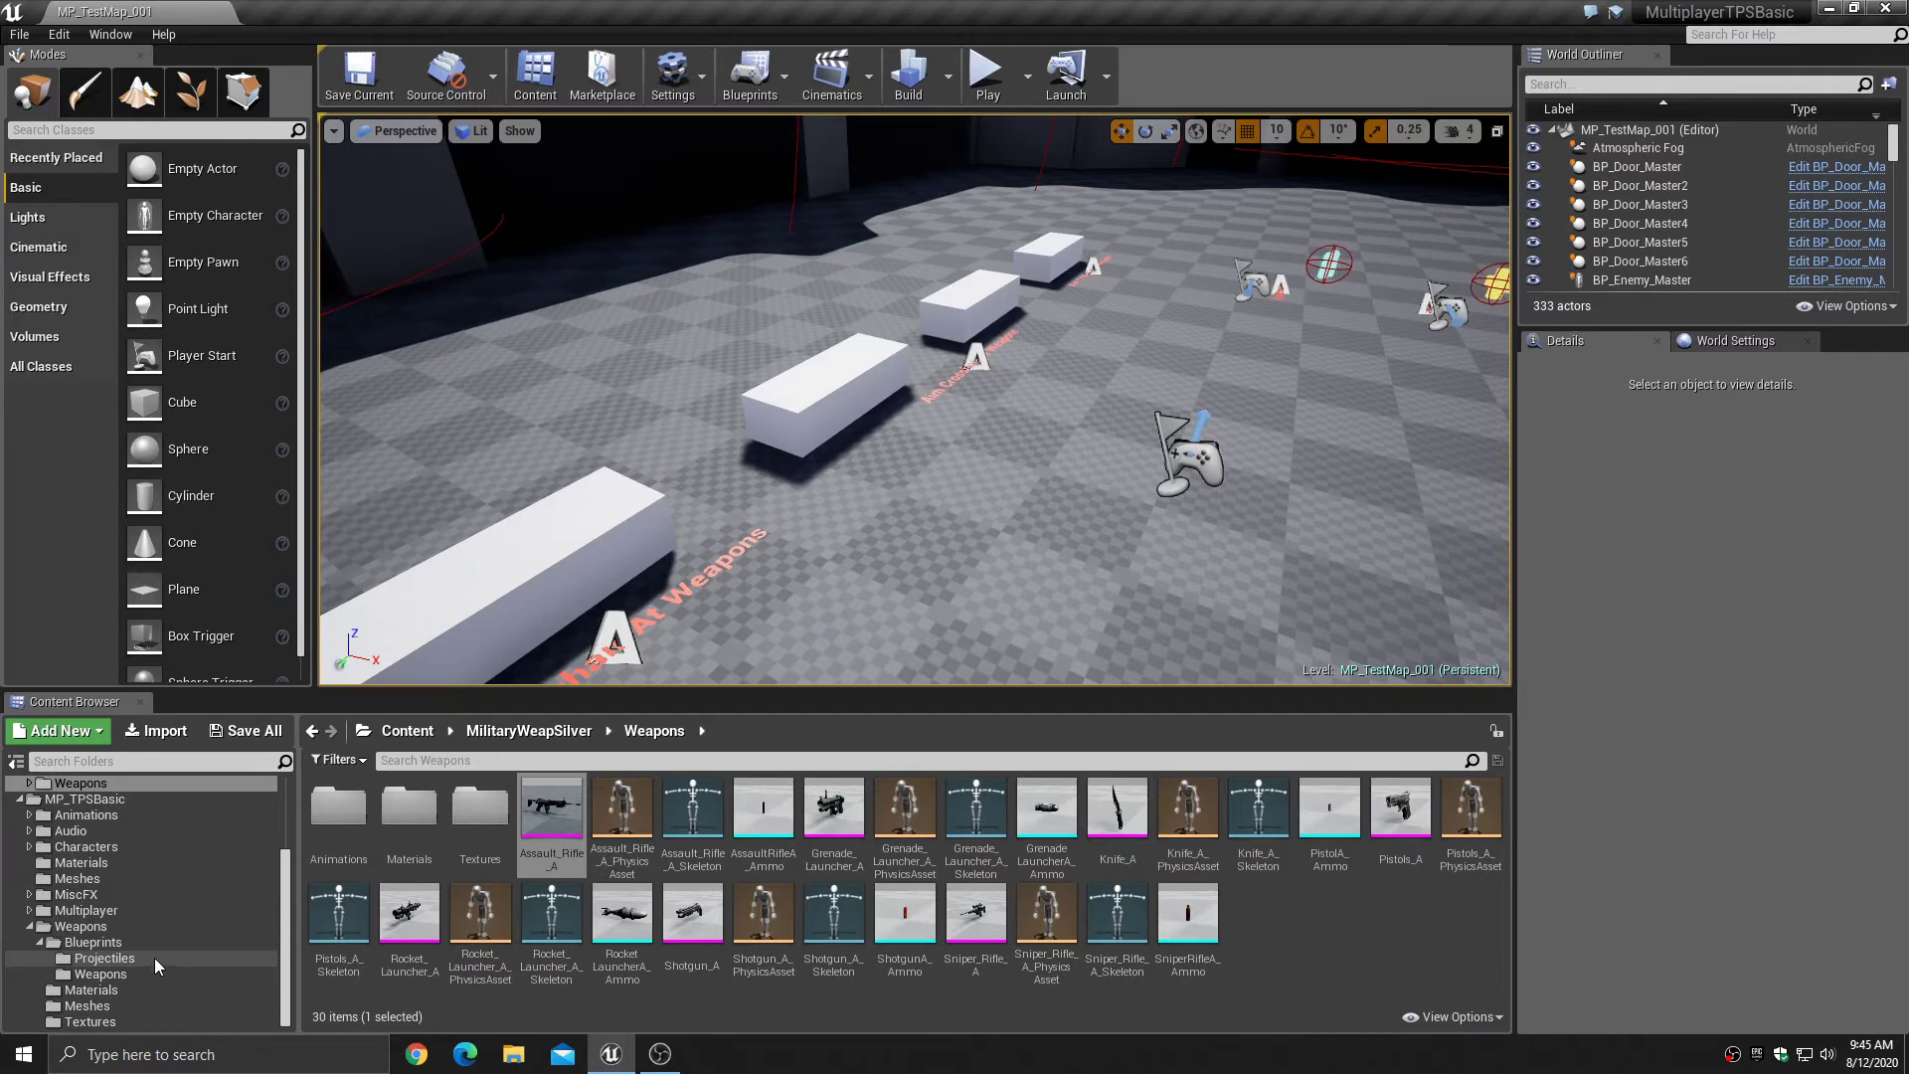
{"action": "left_click", "coordinate": [134, 974]}
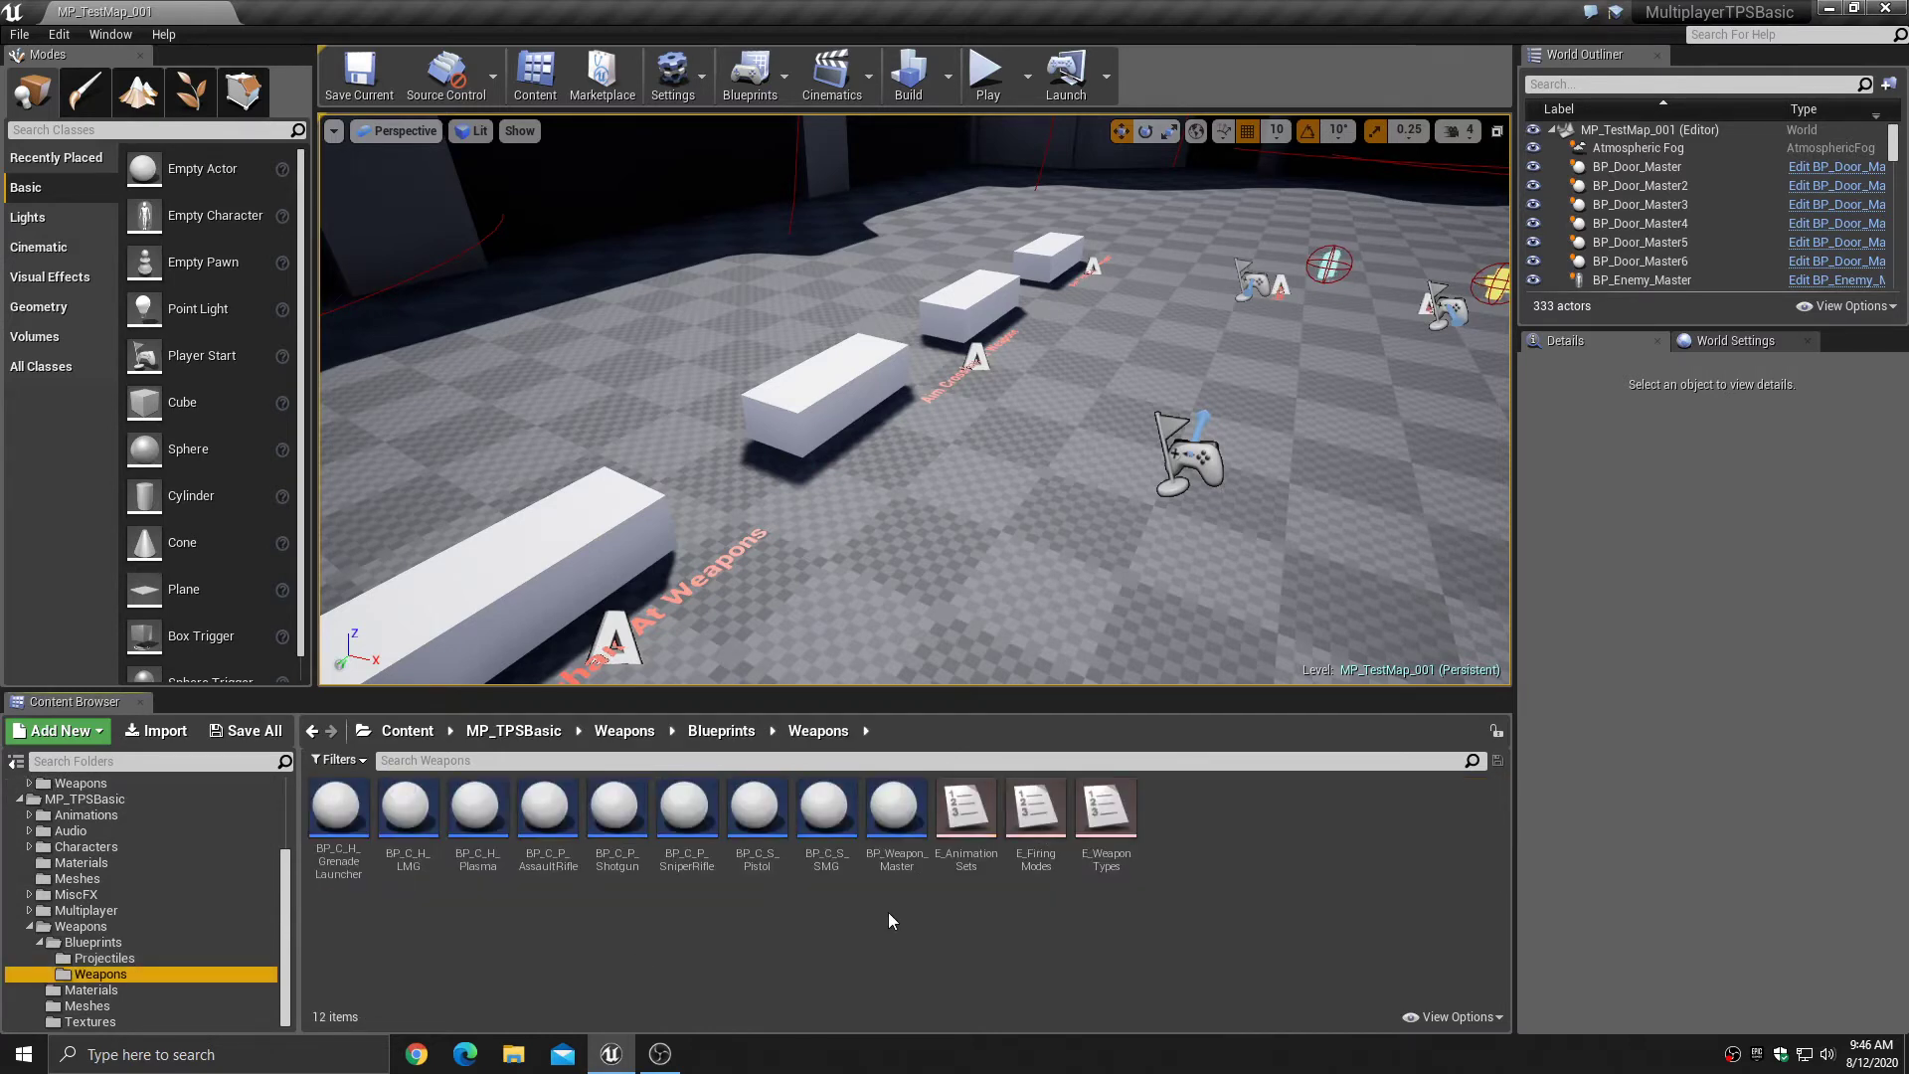
{"action": "left_click", "coordinate": [895, 855]}
{"action": "double_click", "coordinate": [895, 855]}
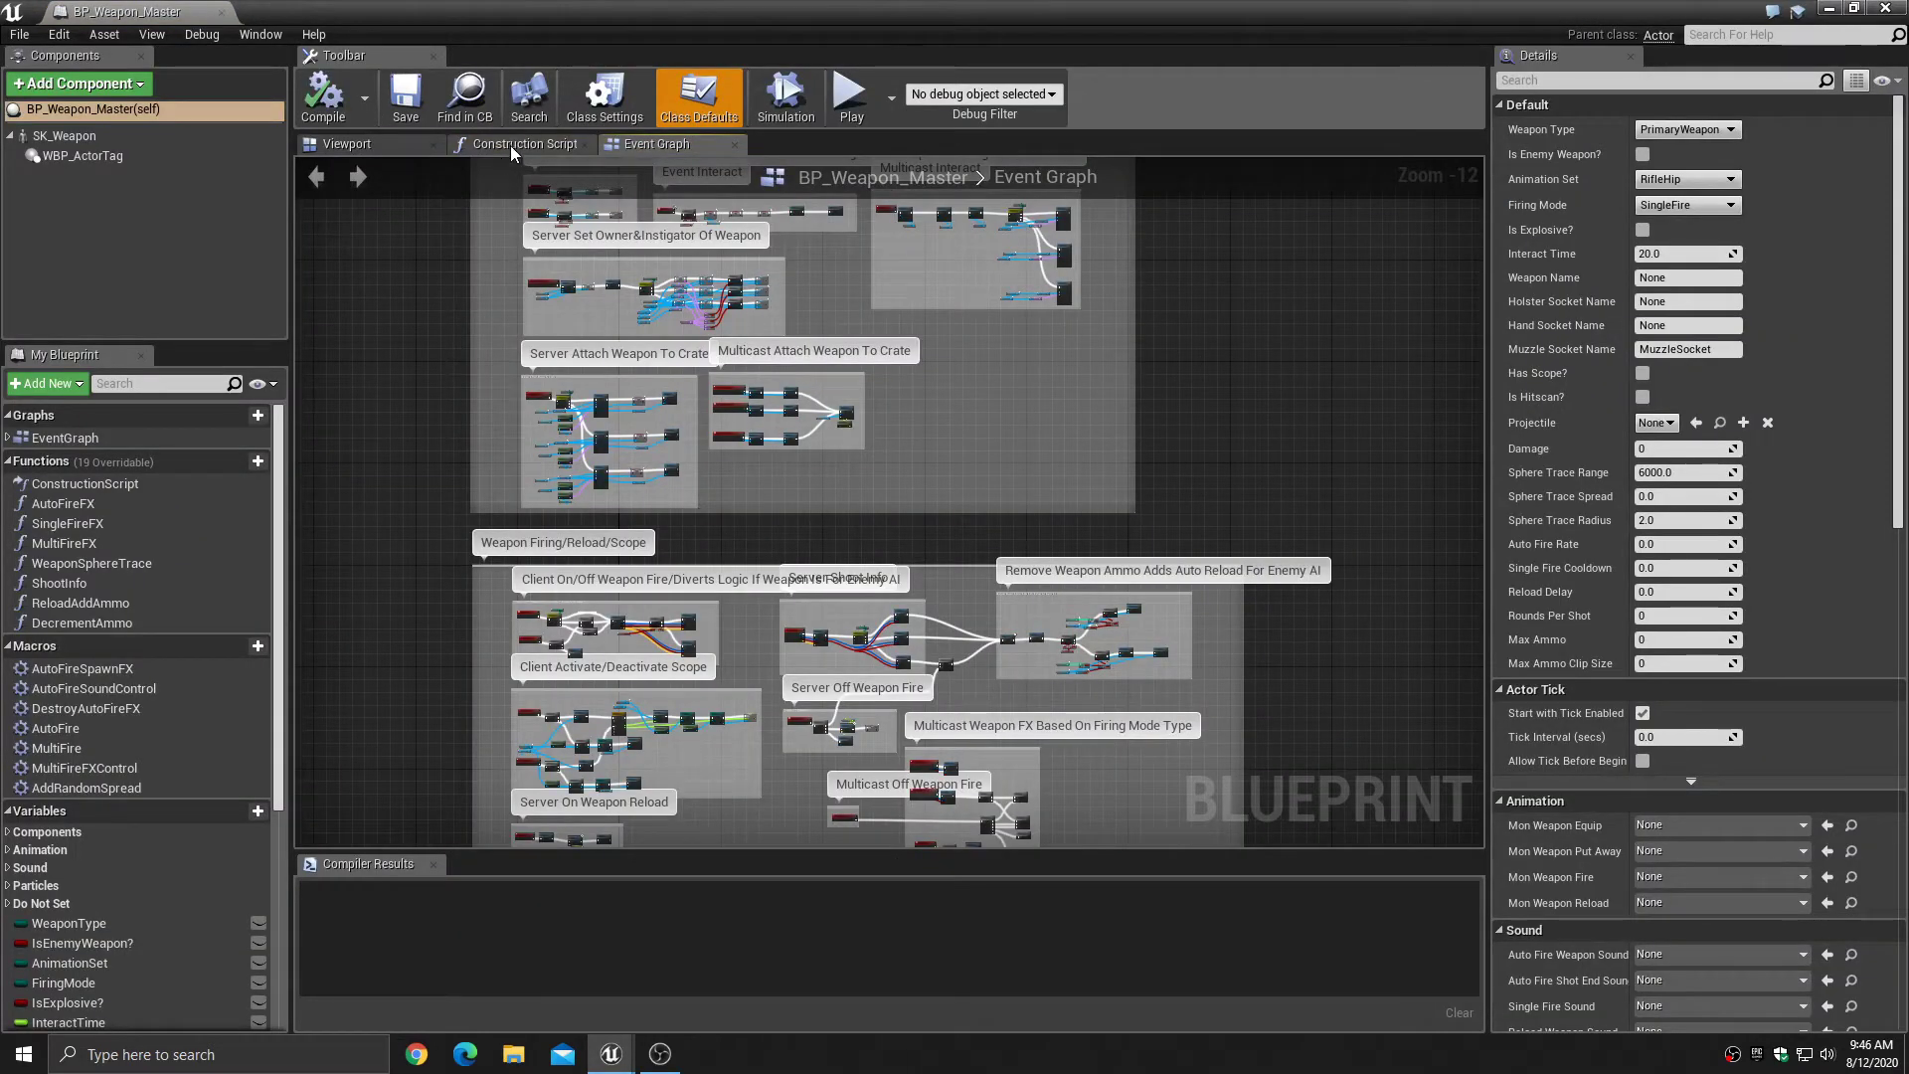
- Delete all nodes except the entry node from BP_Weapon_Master's Construction Script, compile and save it, and close the editor
{"action": "left_click", "coordinate": [513, 143]}
{"action": "left_click_drag", "start_coordinate": [662, 459], "coordinate": [1025, 580]}
{"action": "left_click_drag", "start_coordinate": [934, 280], "coordinate": [1237, 622]}
{"action": "key", "text": "Delete"}
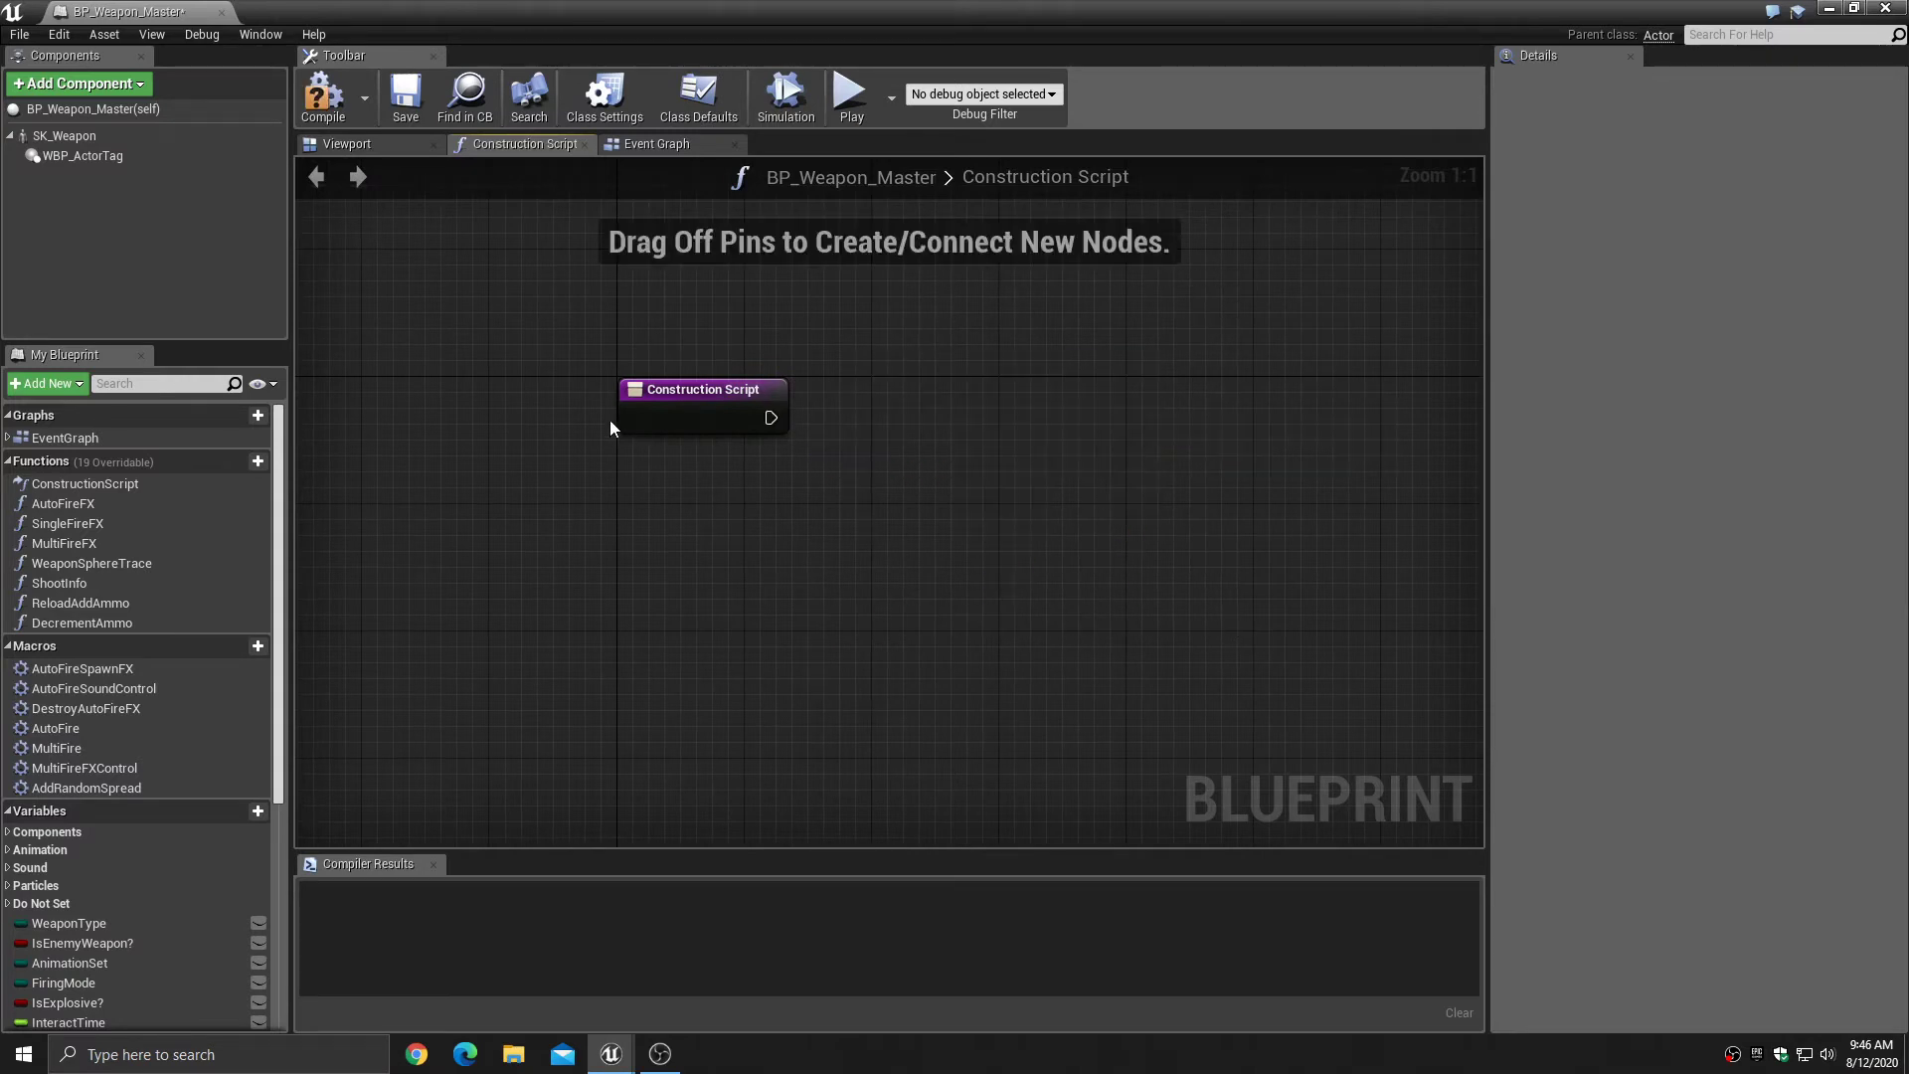
{"action": "left_click", "coordinate": [400, 111]}
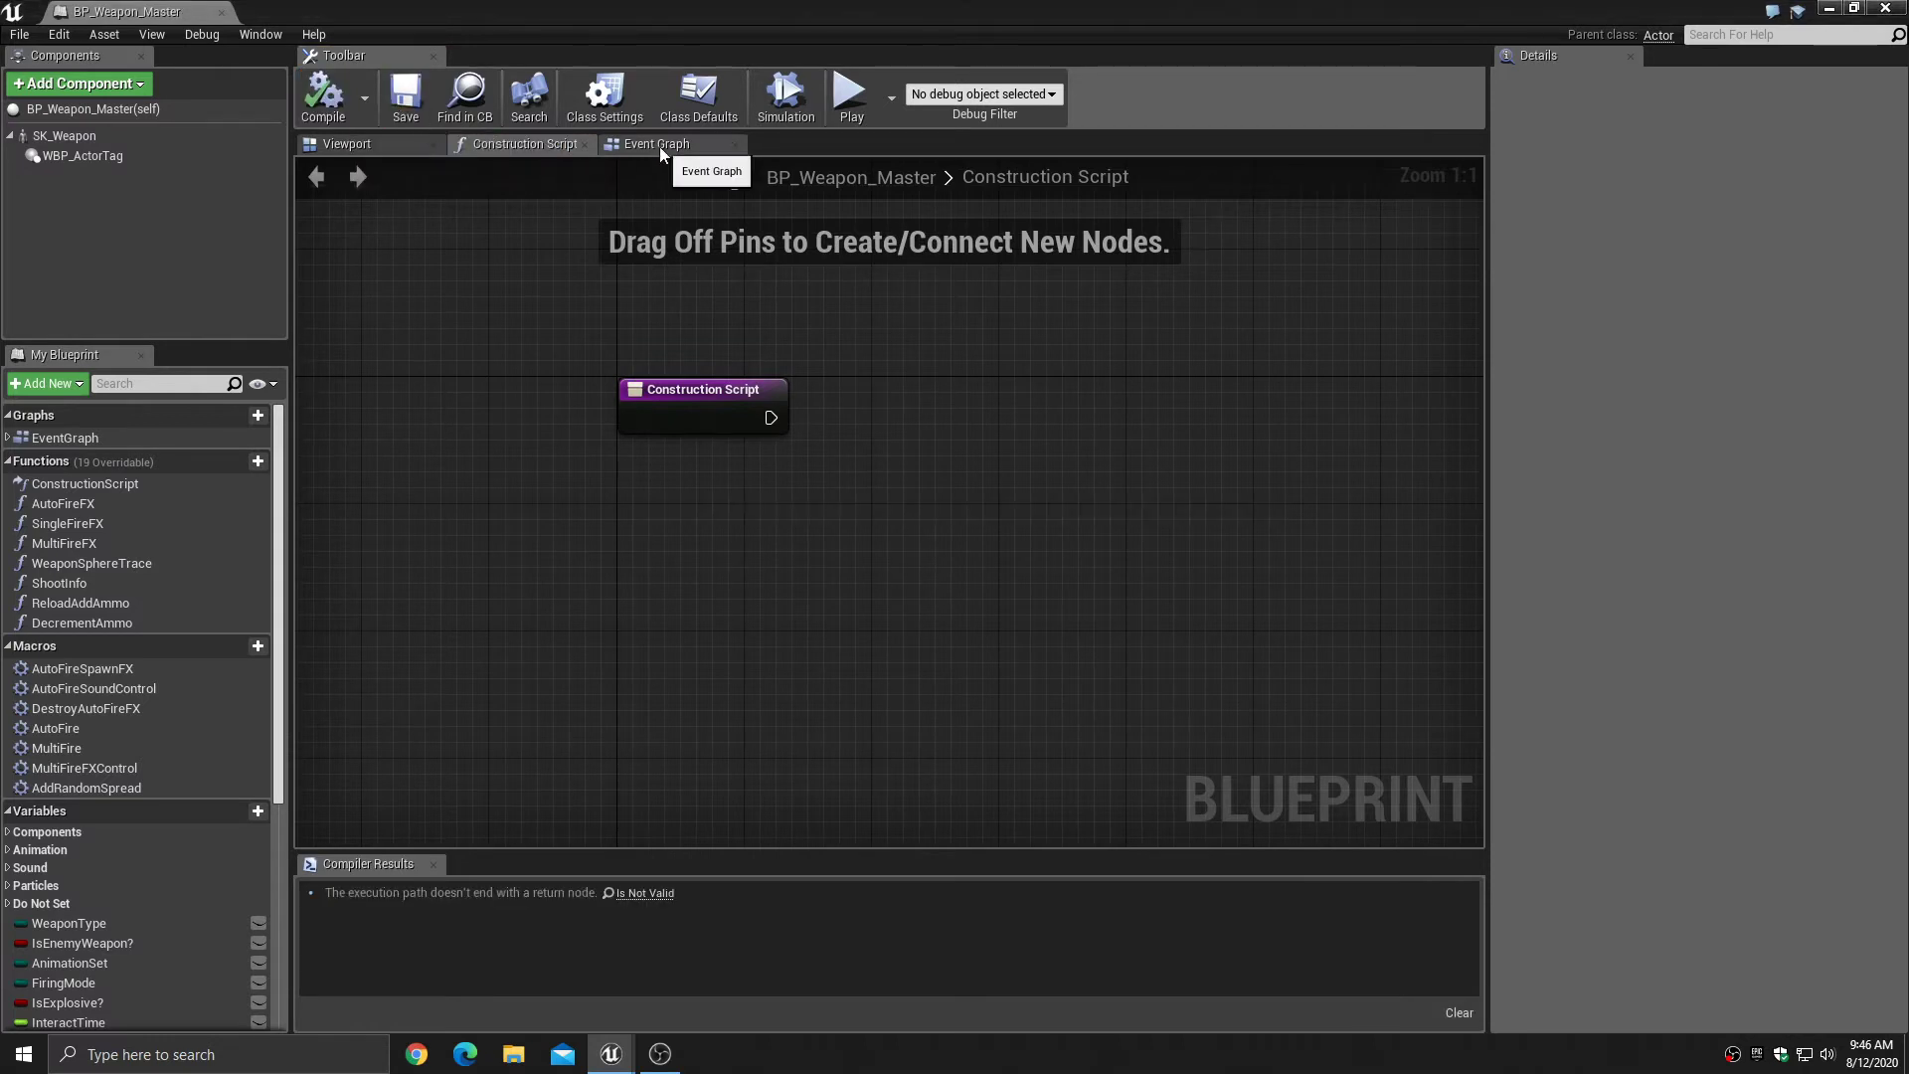
{"action": "left_click", "coordinate": [422, 141]}
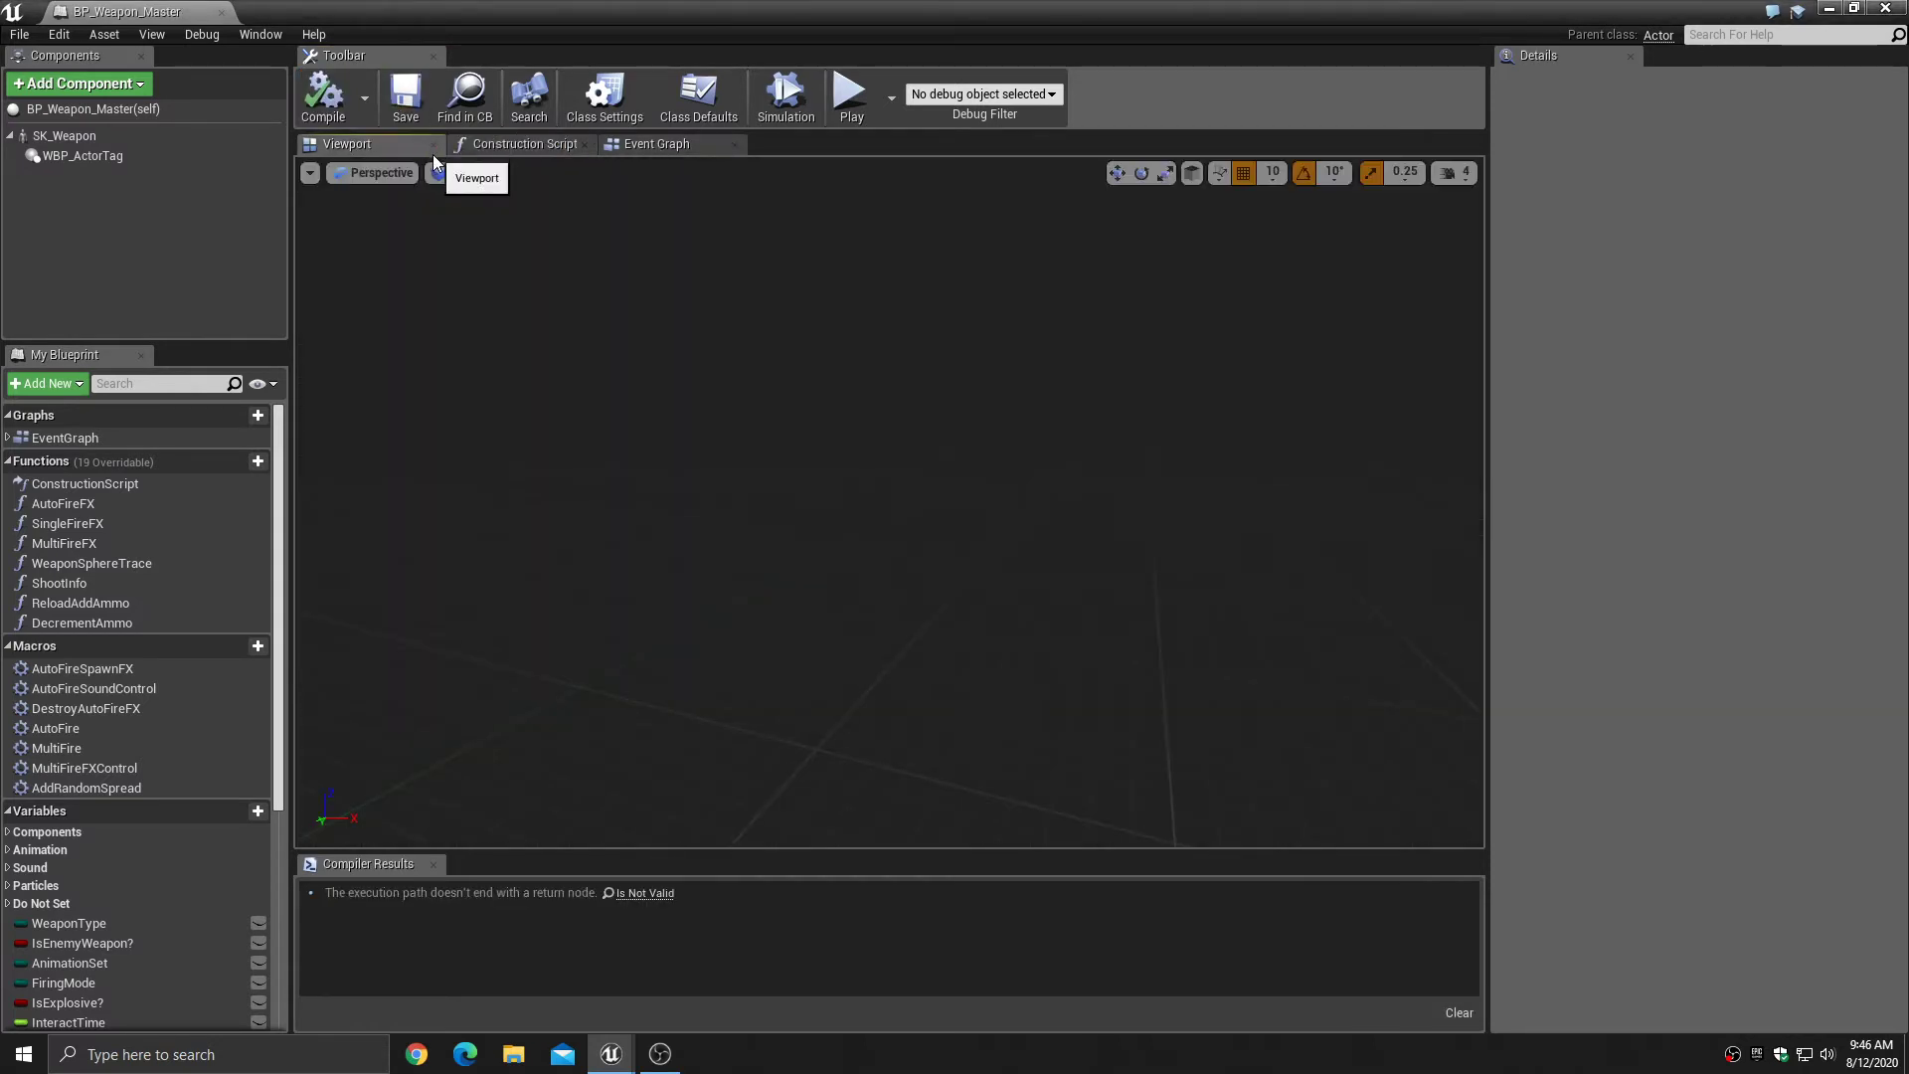
{"action": "left_click", "coordinate": [637, 147]}
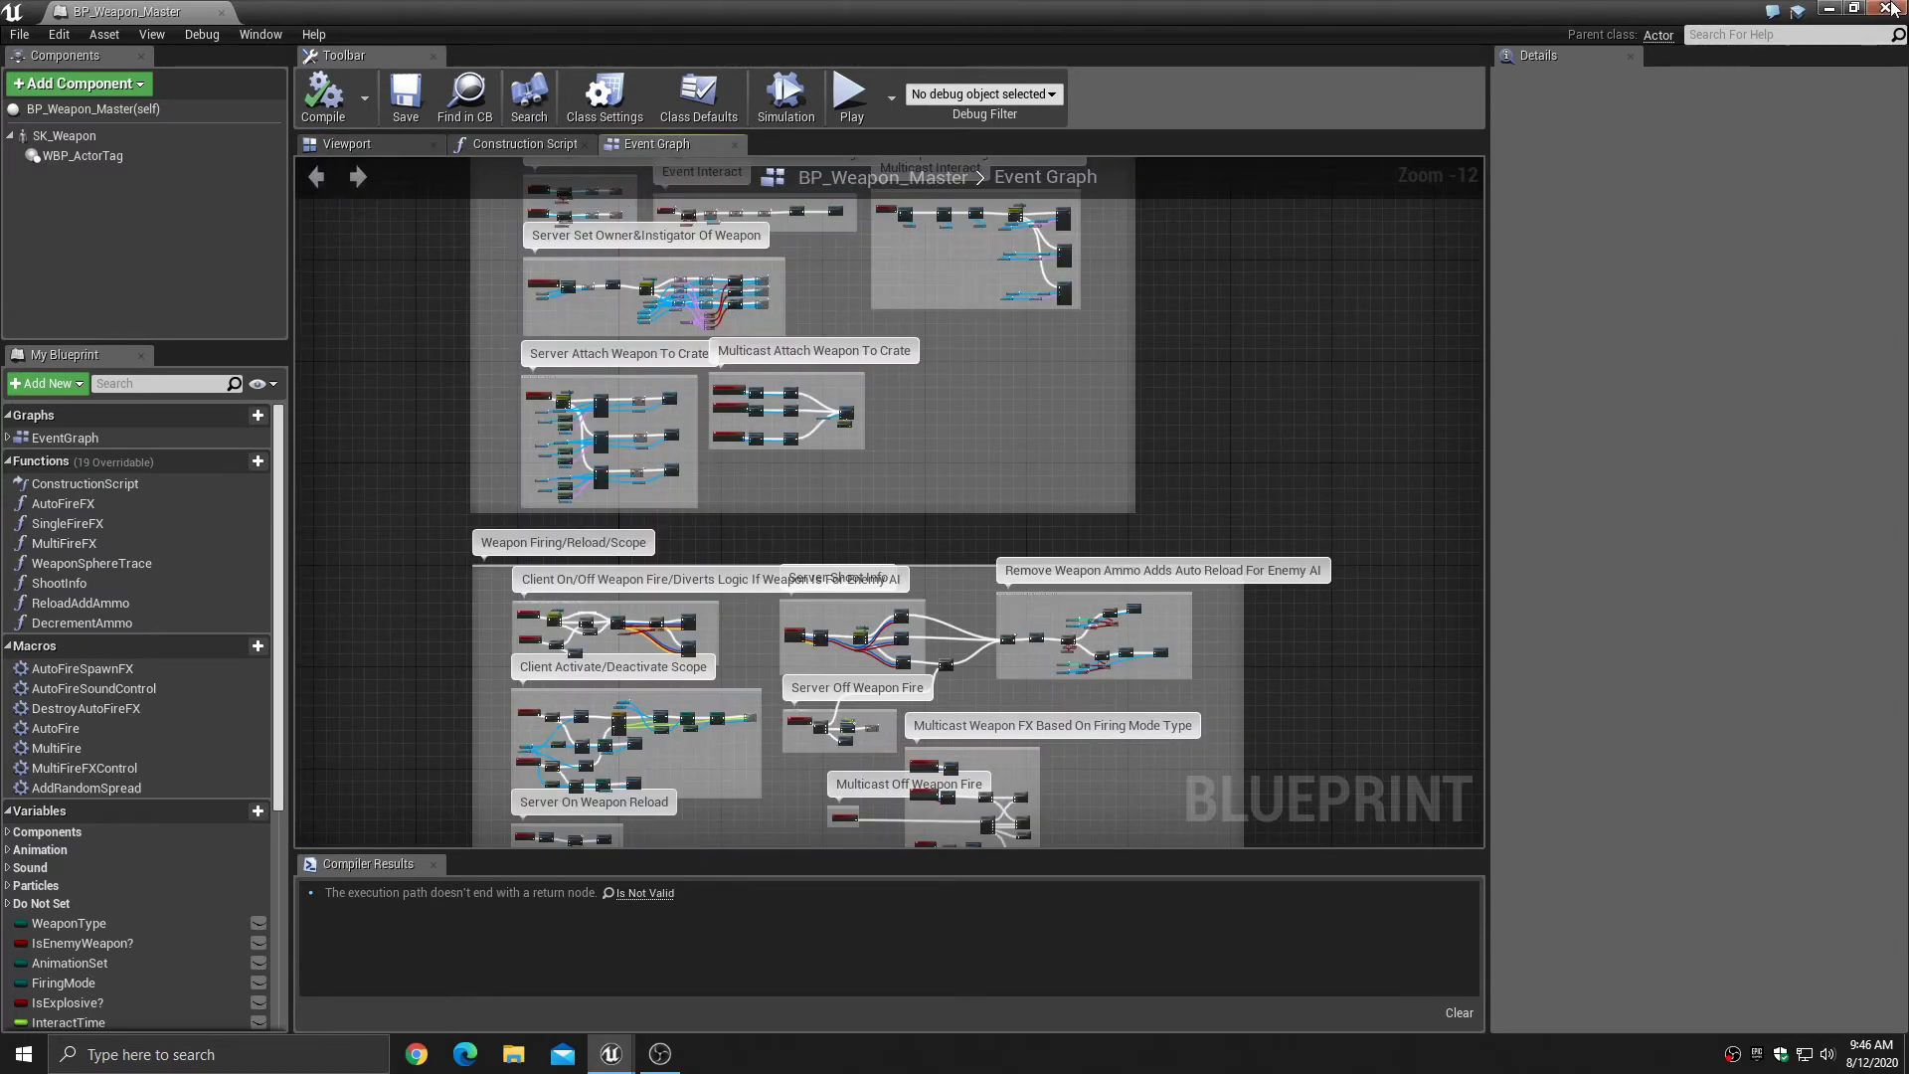
{"action": "left_click", "coordinate": [1889, 9]}
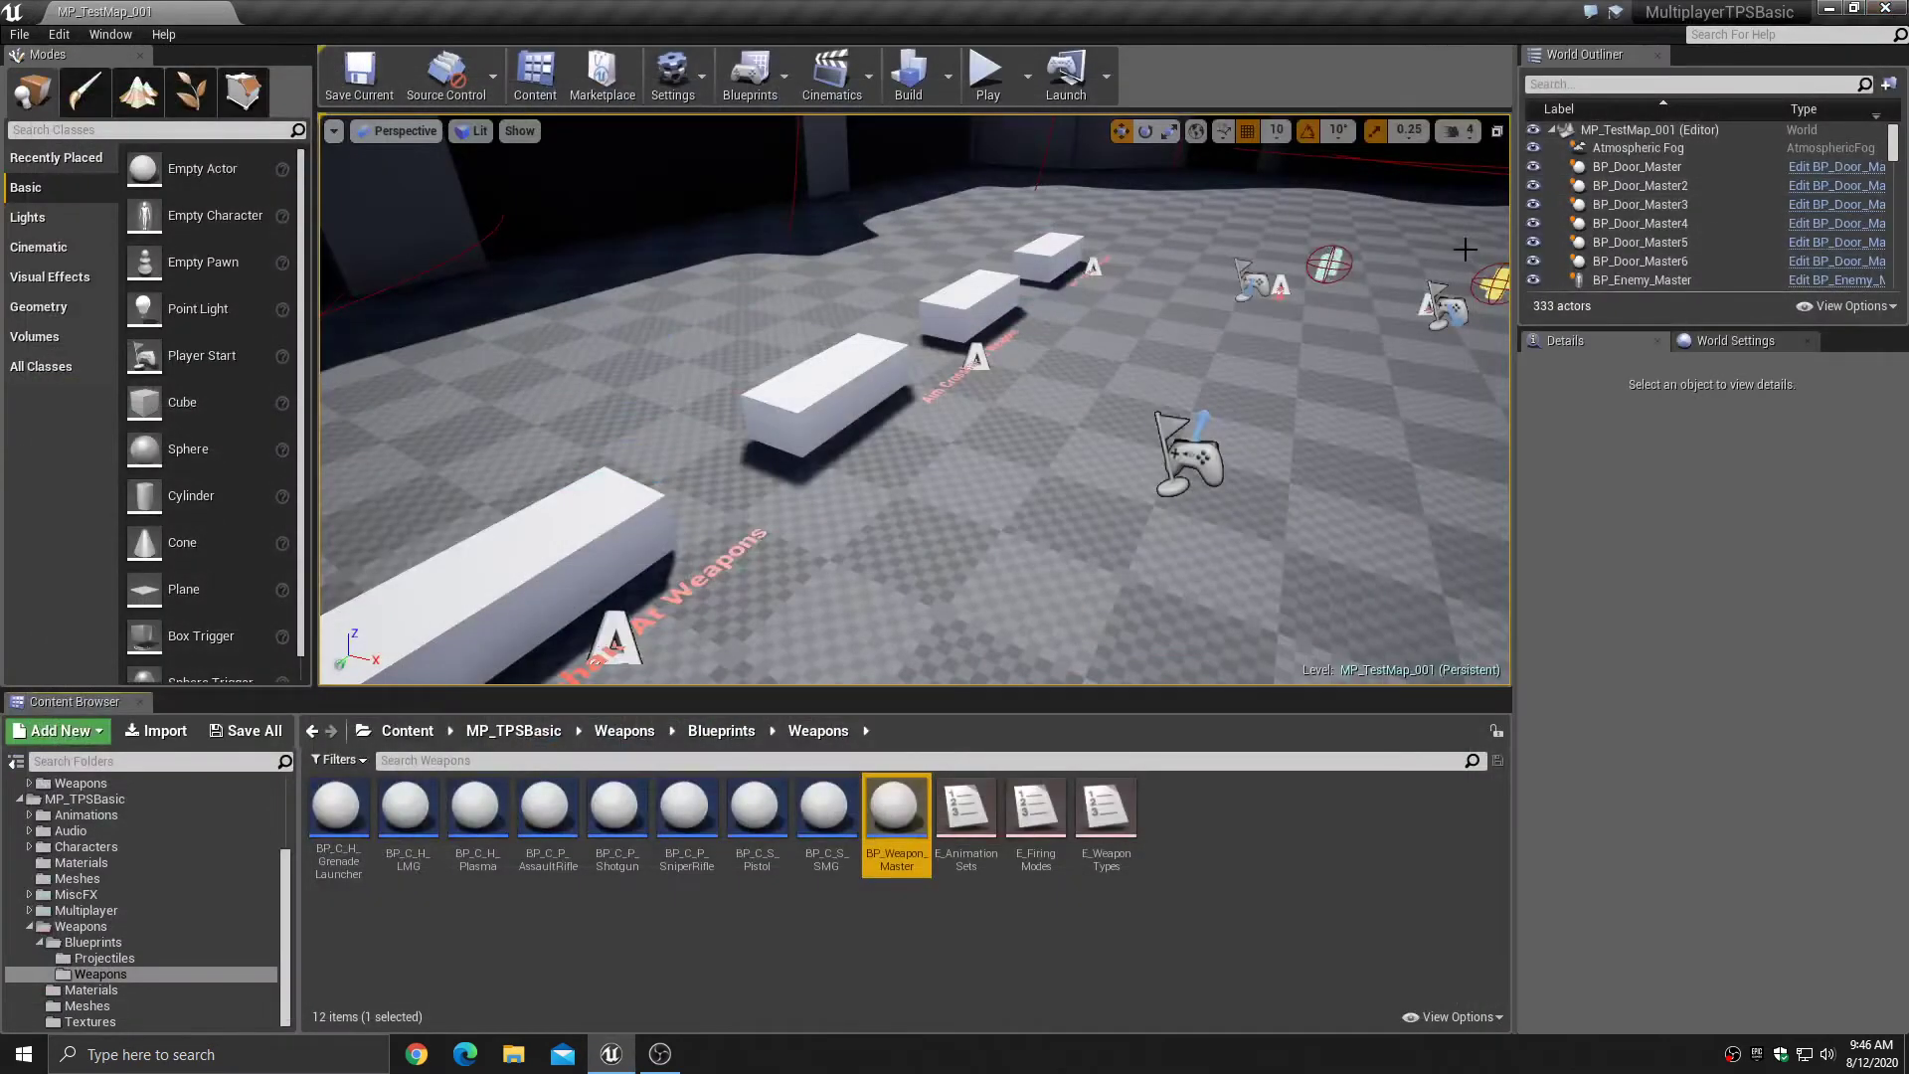
- Playtest the map again, aiming at the launcher and assault rifle on the crates to check their interaction display, then stop
{"action": "left_click", "coordinate": [989, 78]}
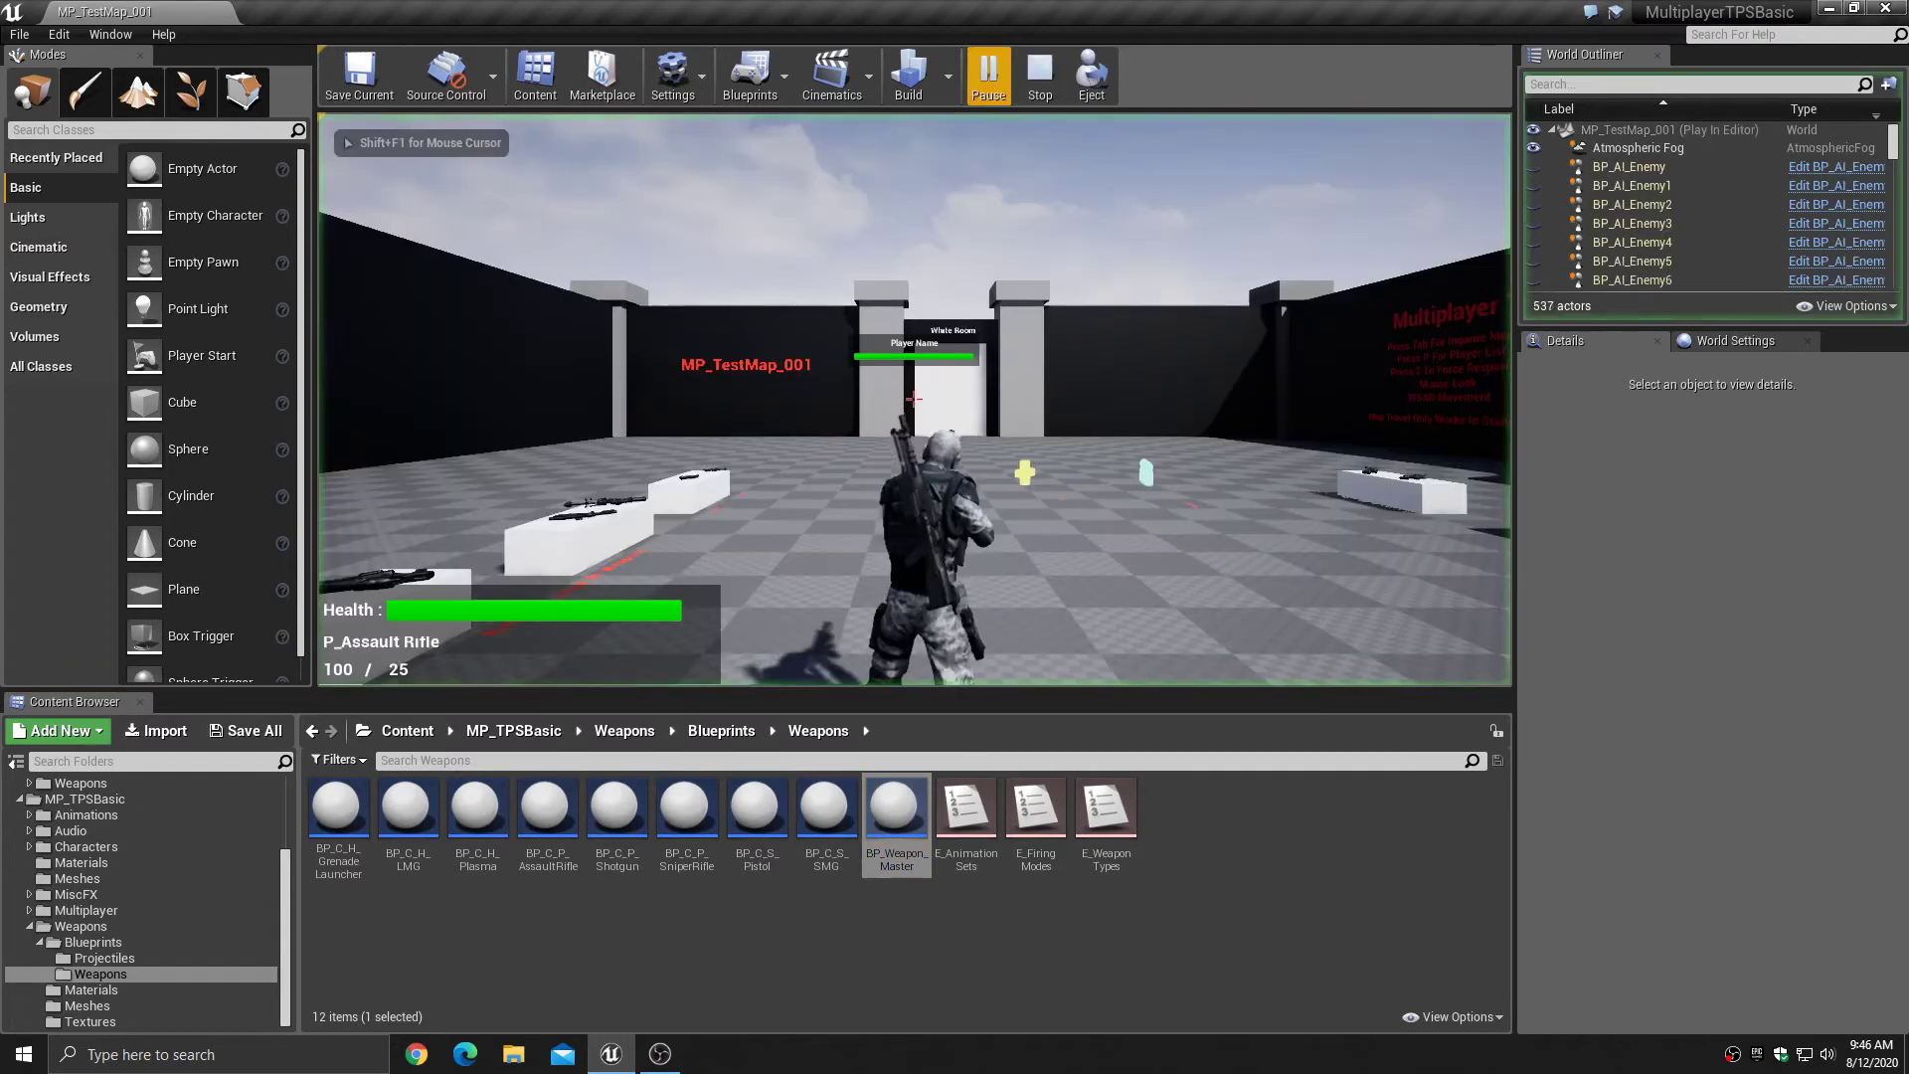
{"action": "key", "text": "w"}
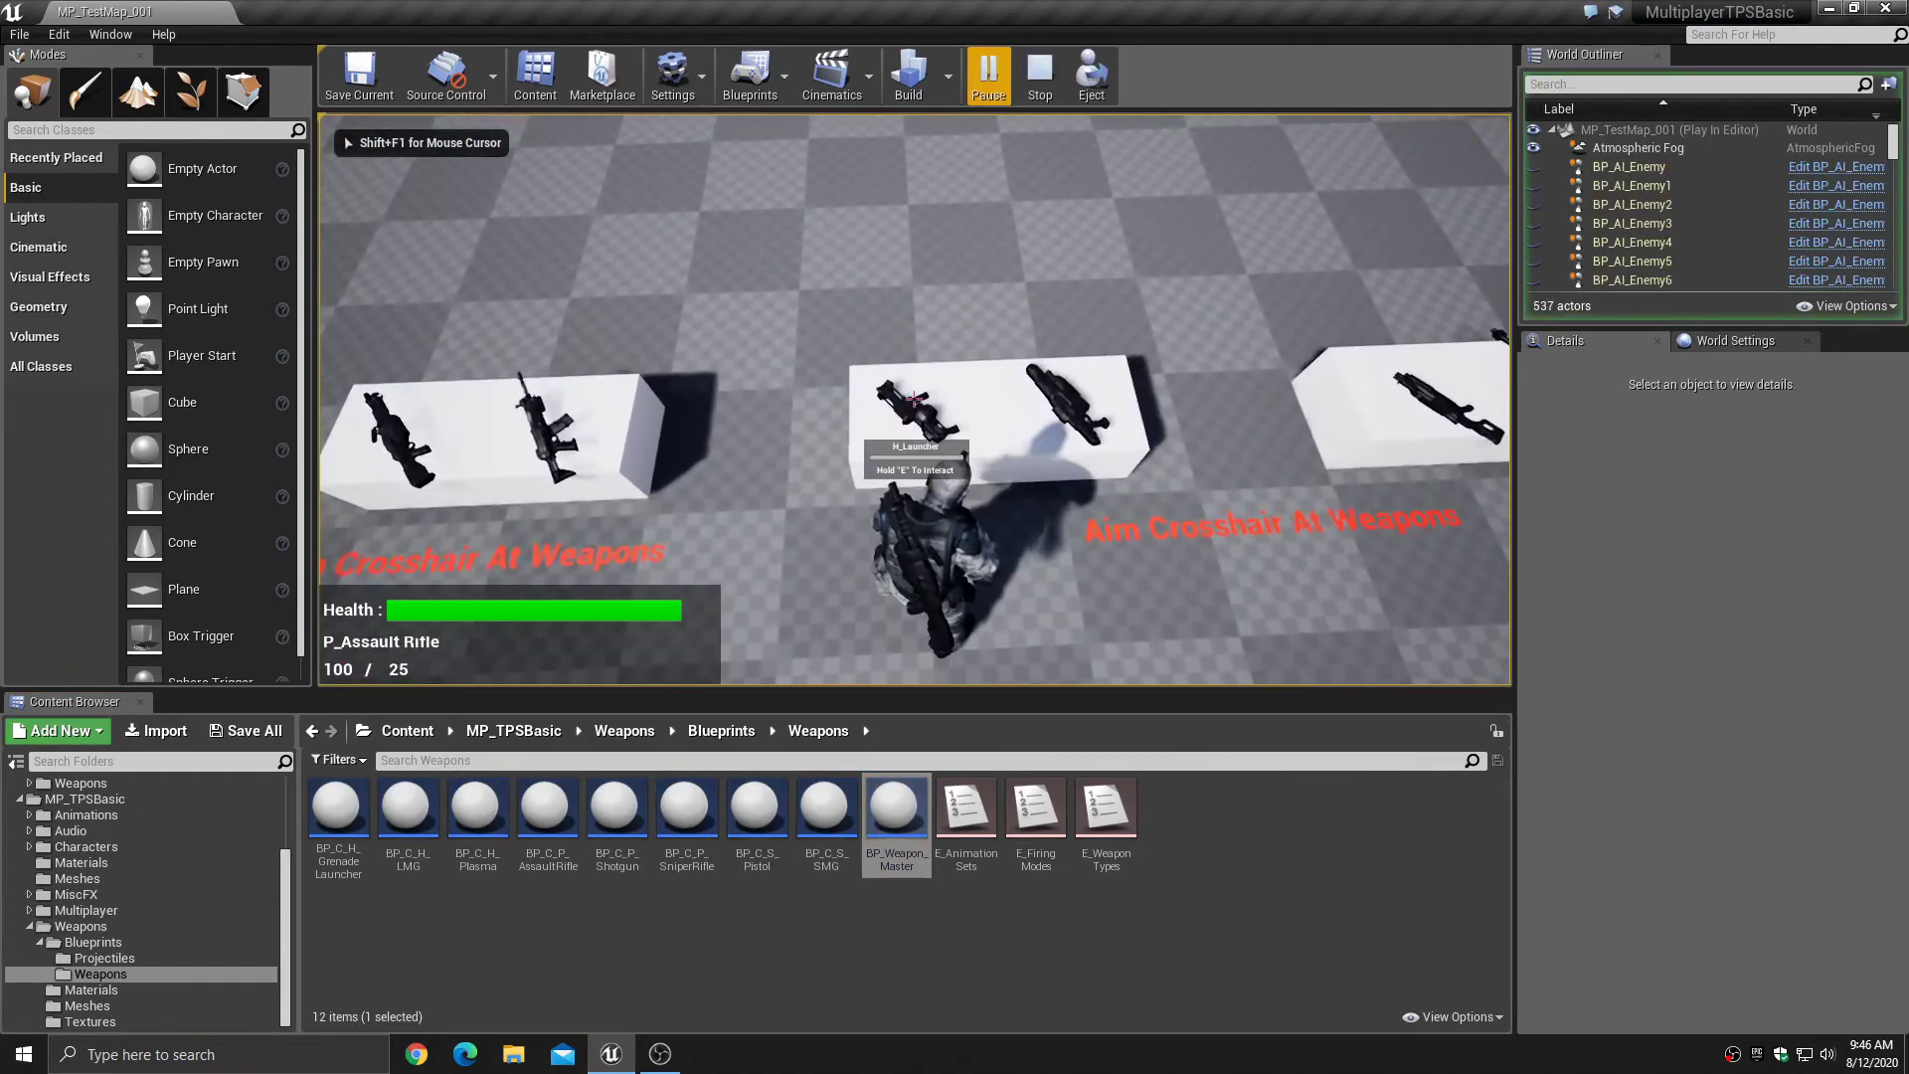
{"action": "key", "text": "s"}
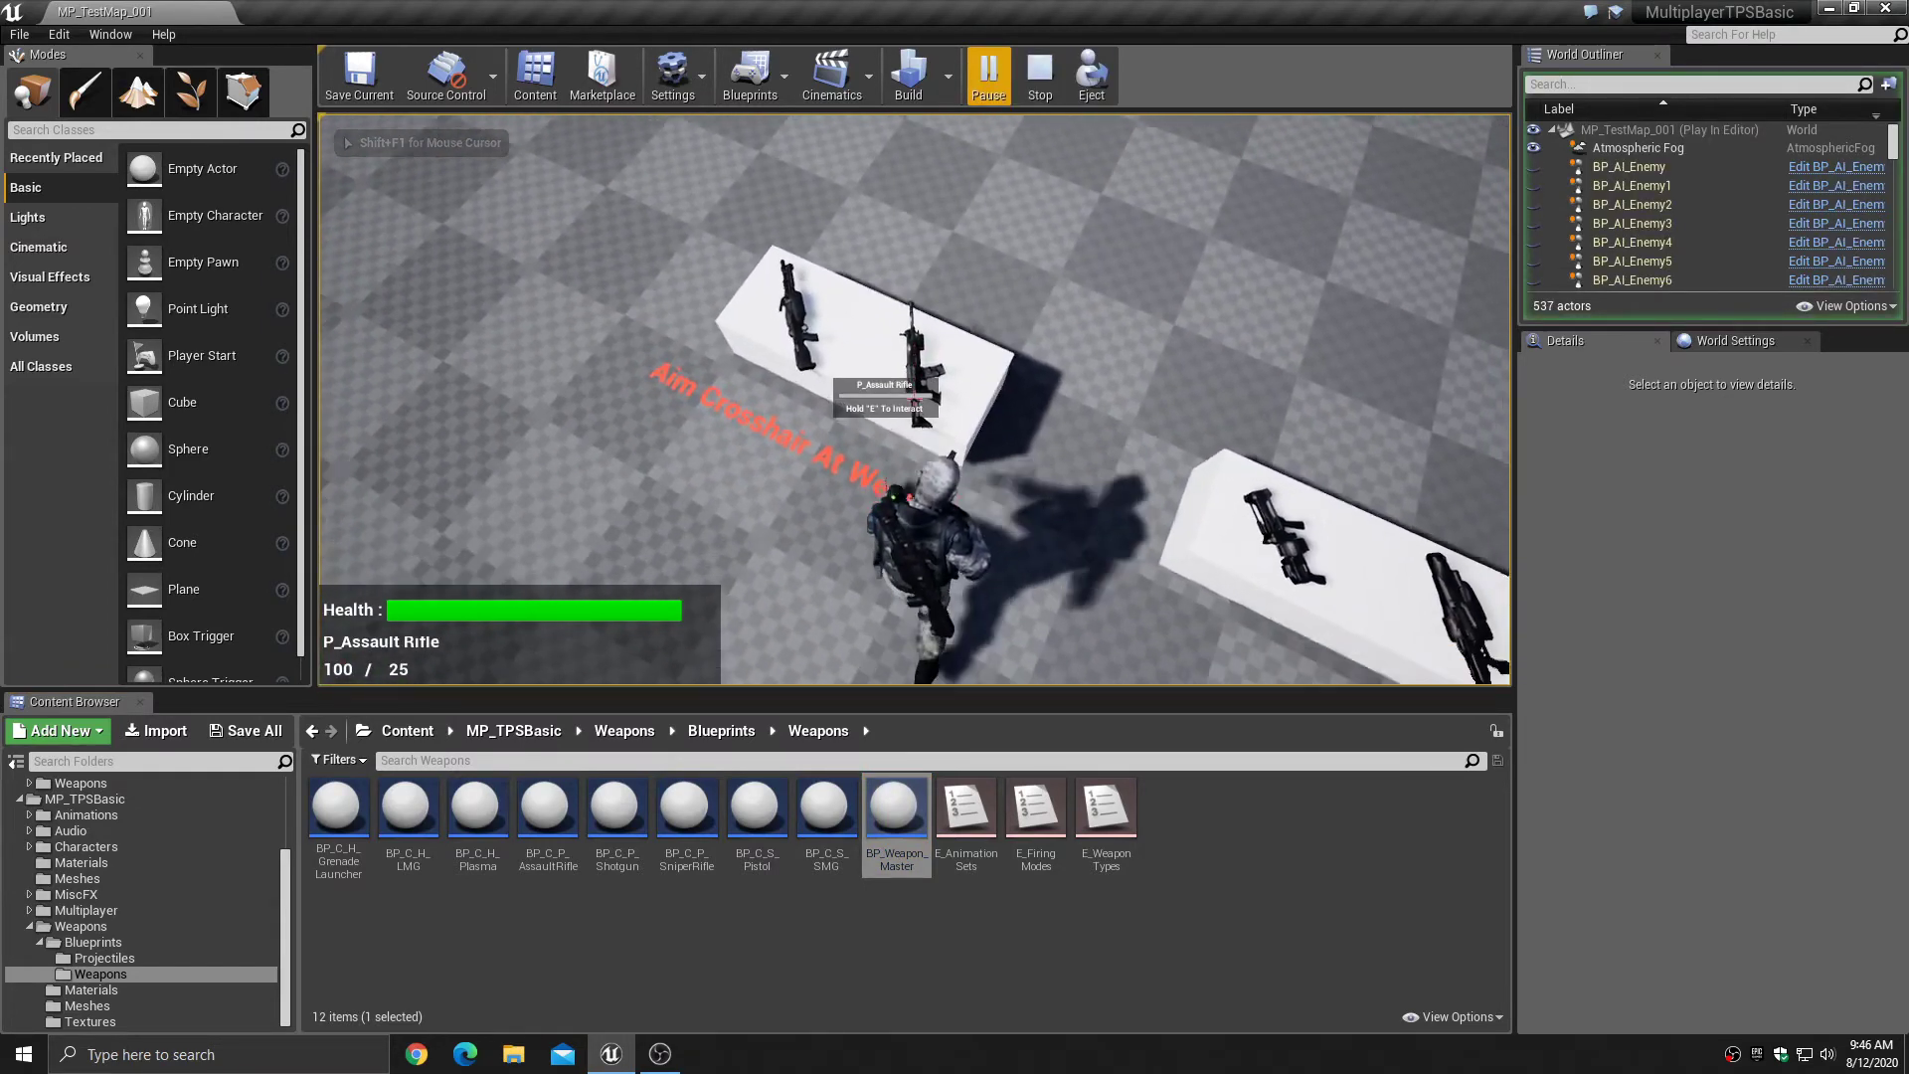
{"action": "key", "text": "w"}
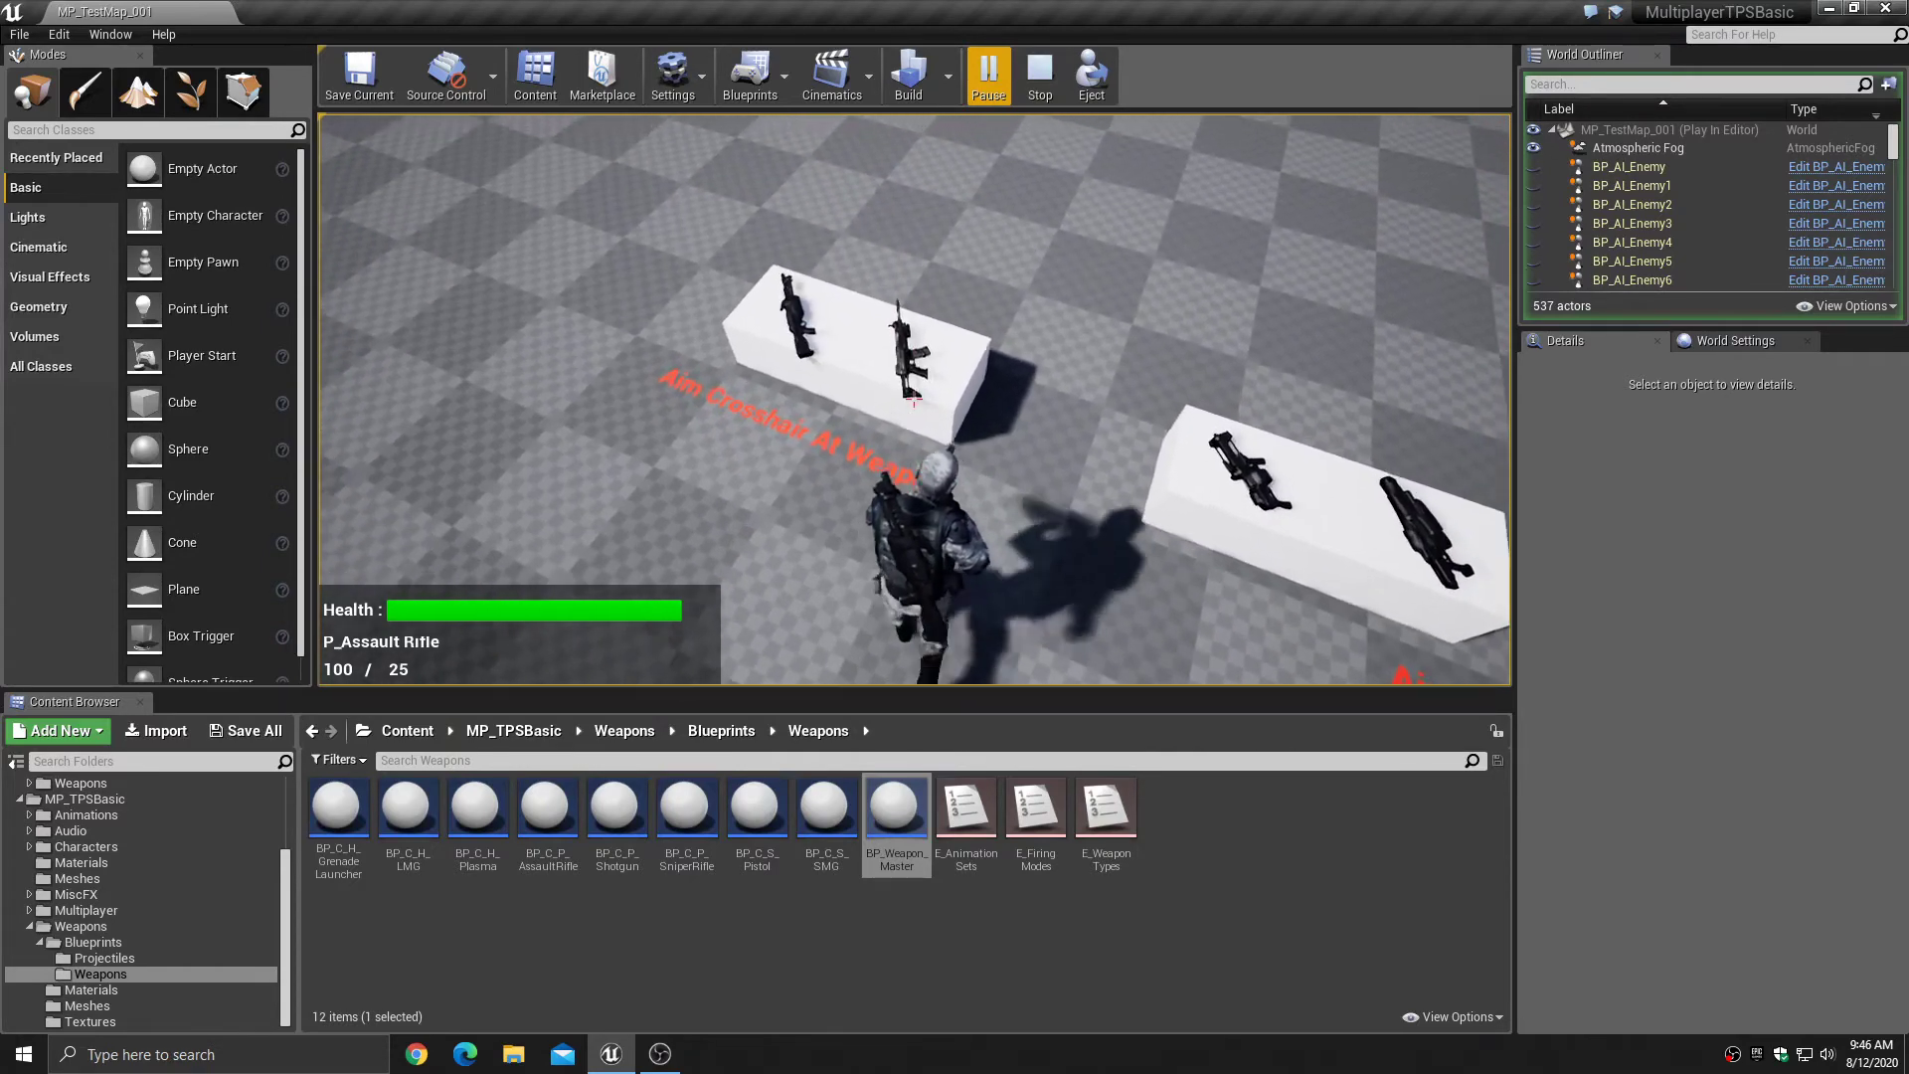
{"action": "key", "text": "s"}
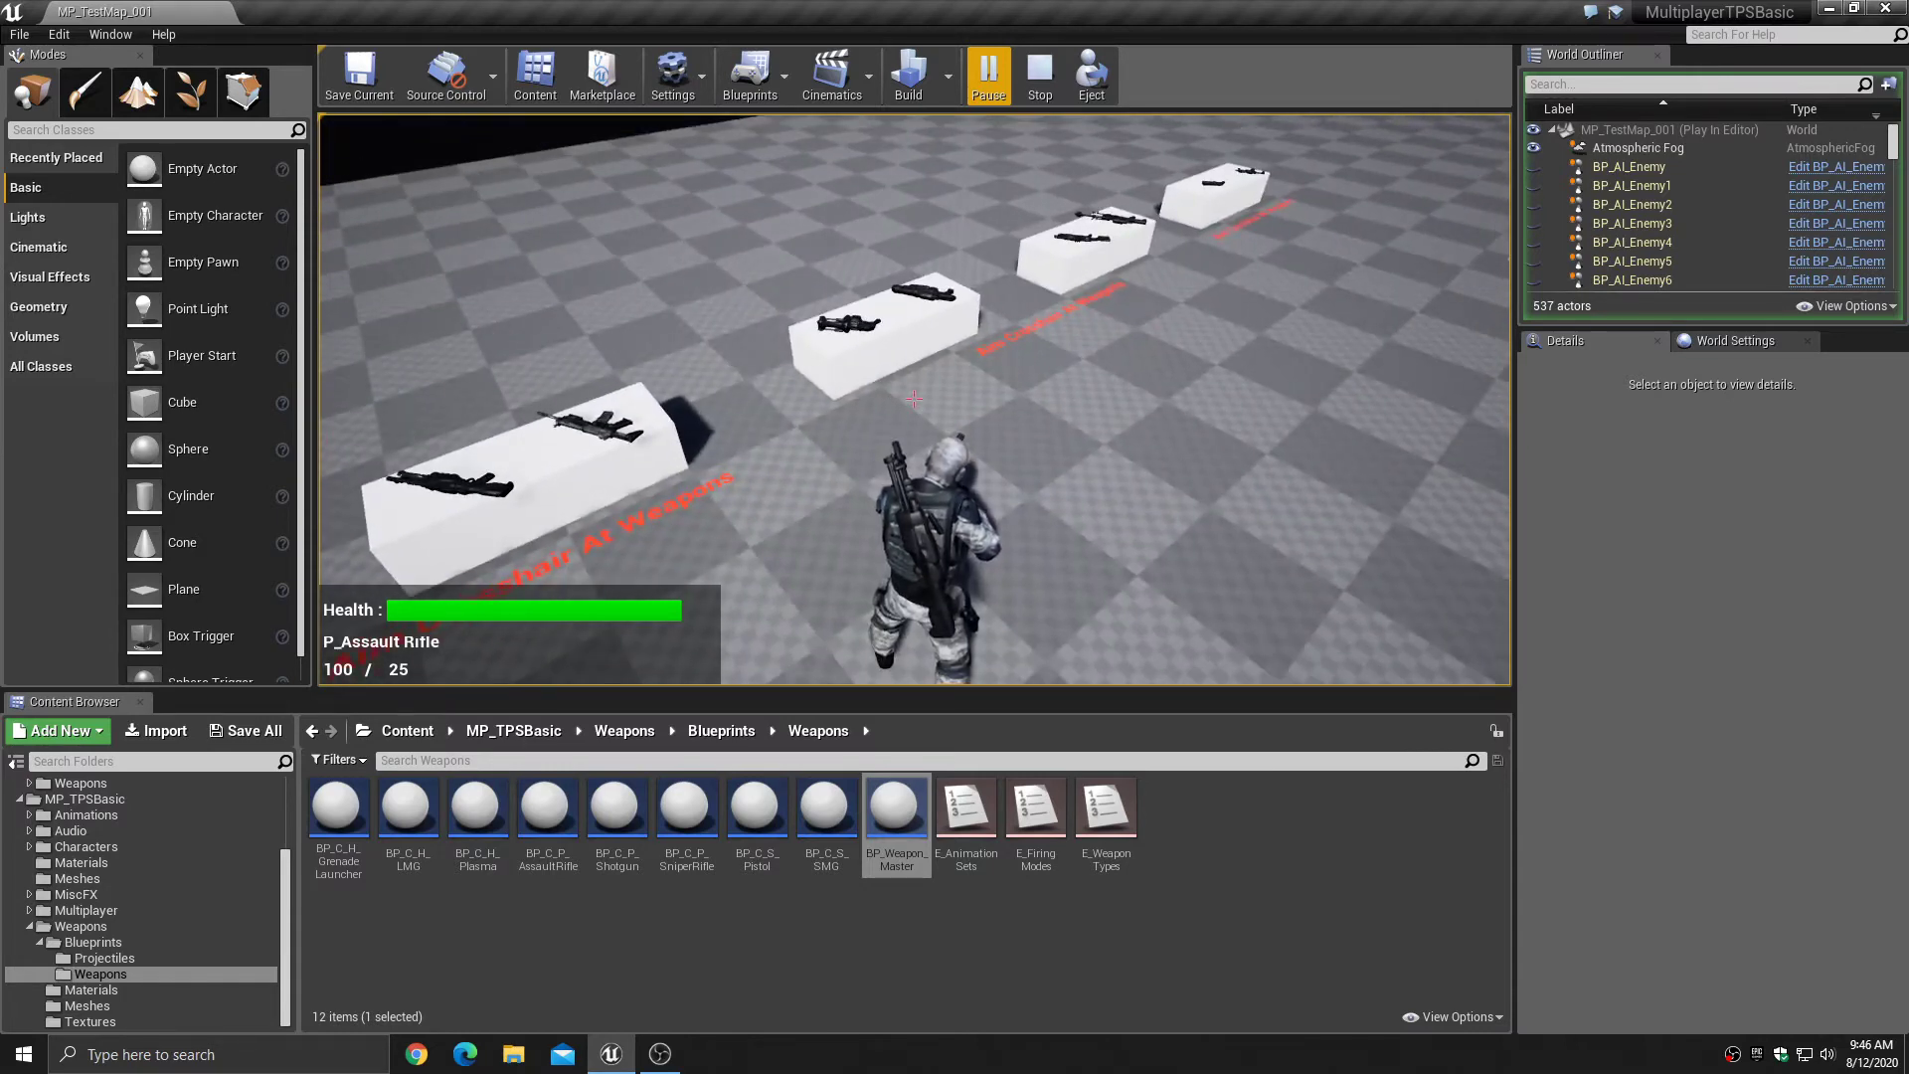
{"action": "key", "text": "Escape"}
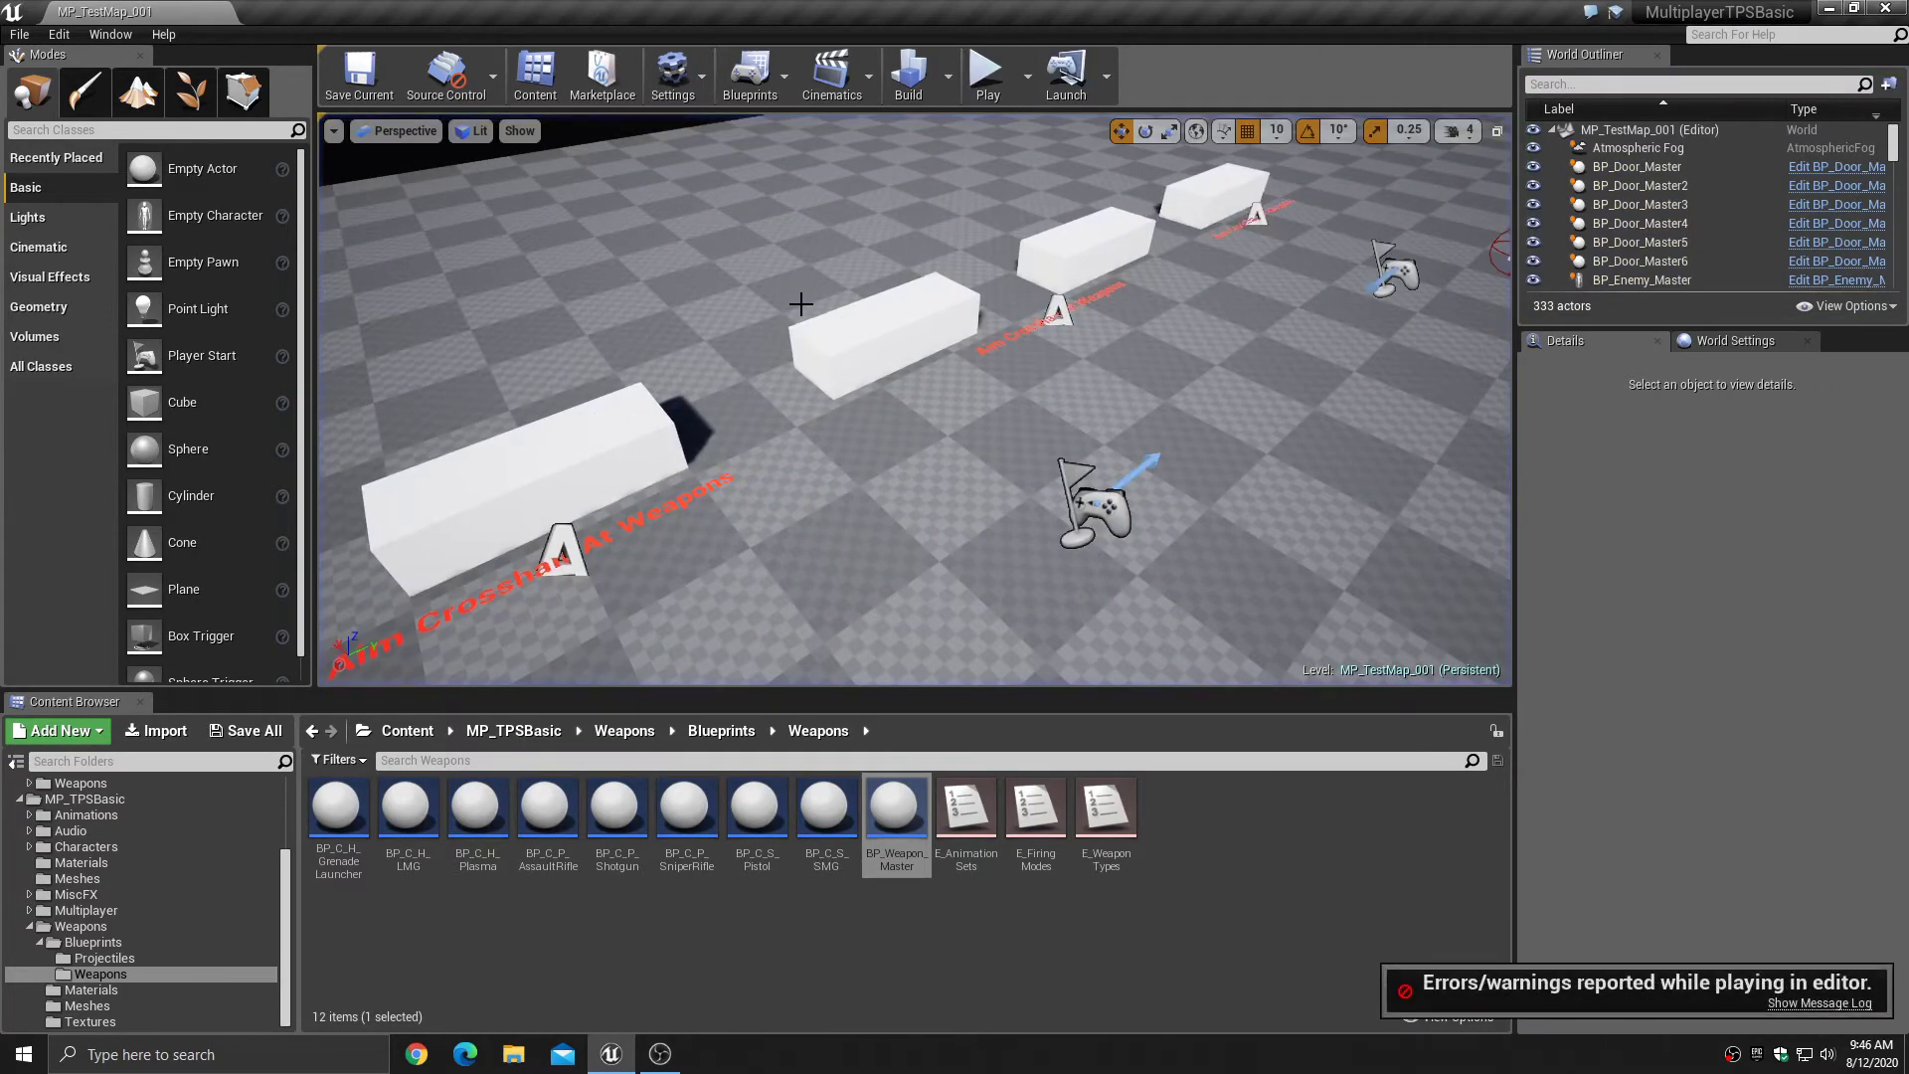
- Open the play session's message log and jump to the Set Vector Parameter Value node named in the BP_Weapon_Master errors
{"action": "left_click", "coordinate": [1835, 1006]}
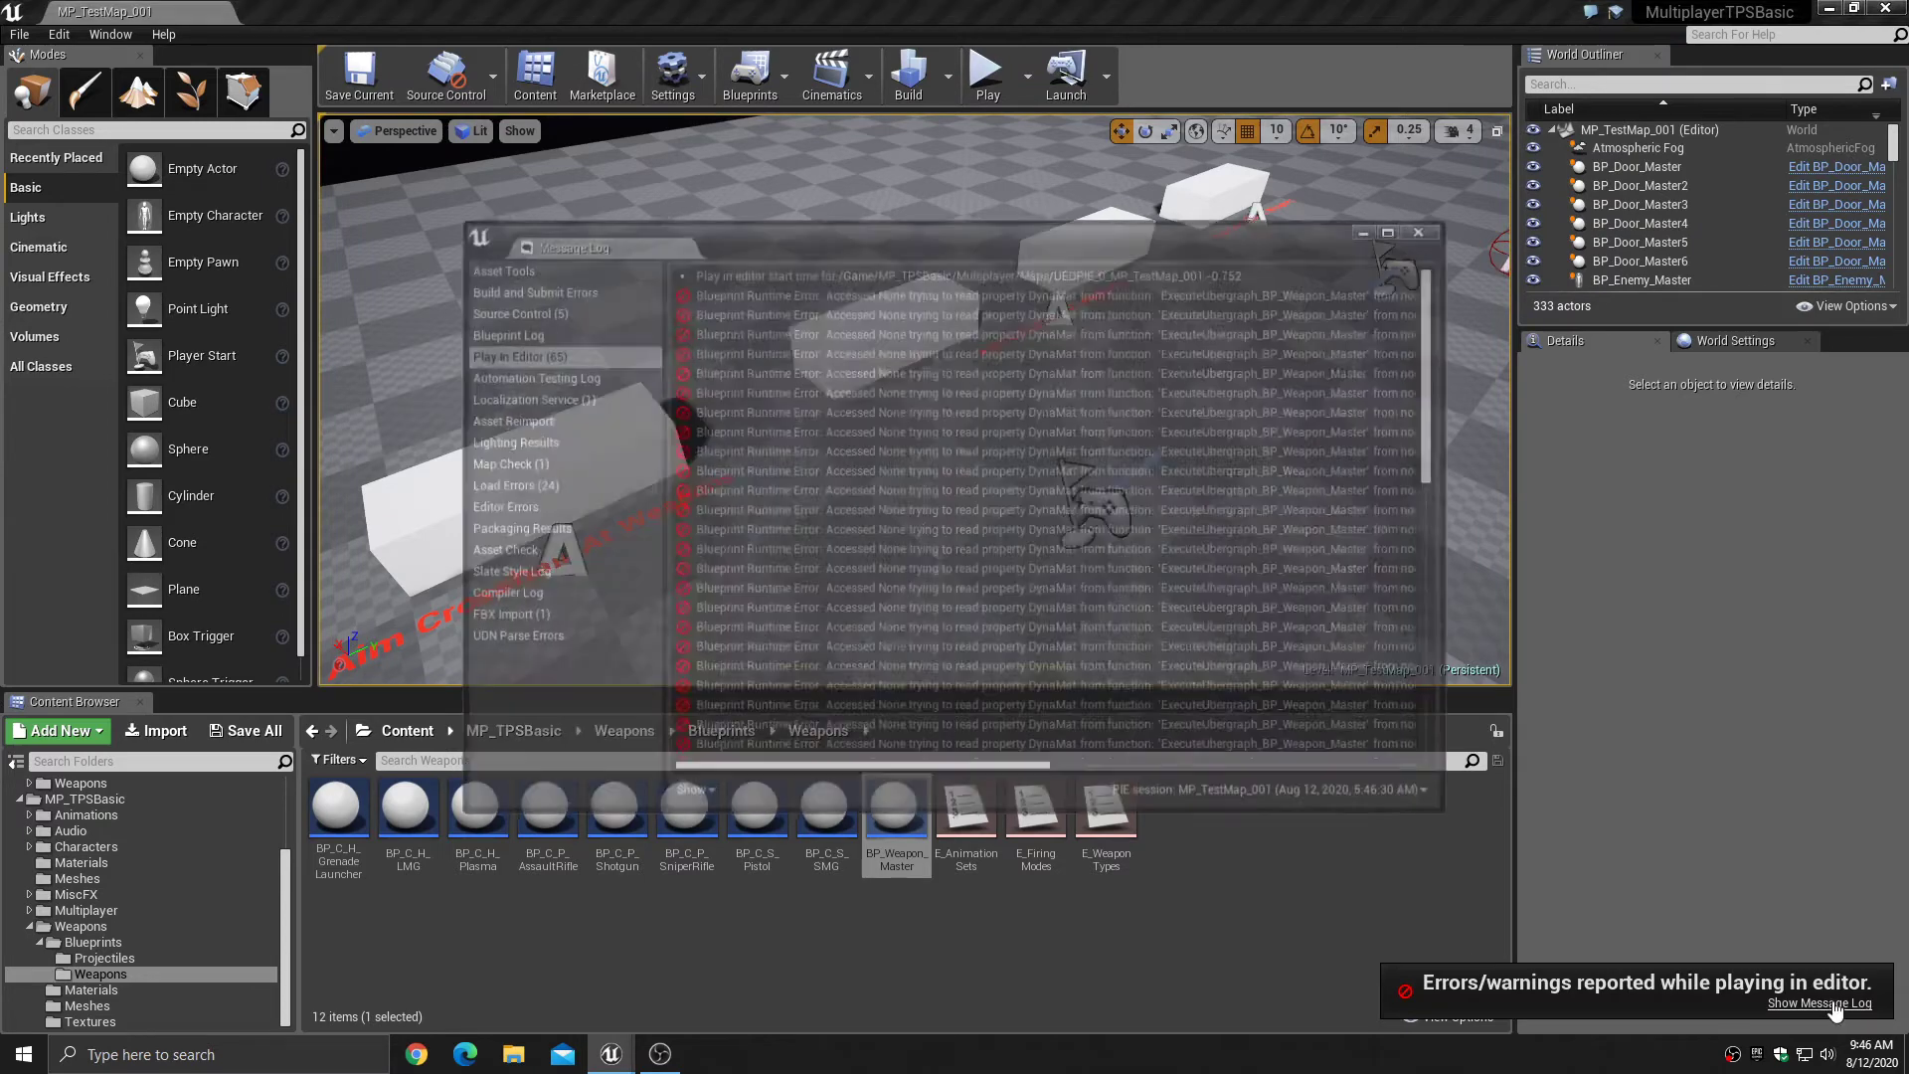
{"action": "left_click_drag", "start_coordinate": [1040, 774], "coordinate": [1231, 773]}
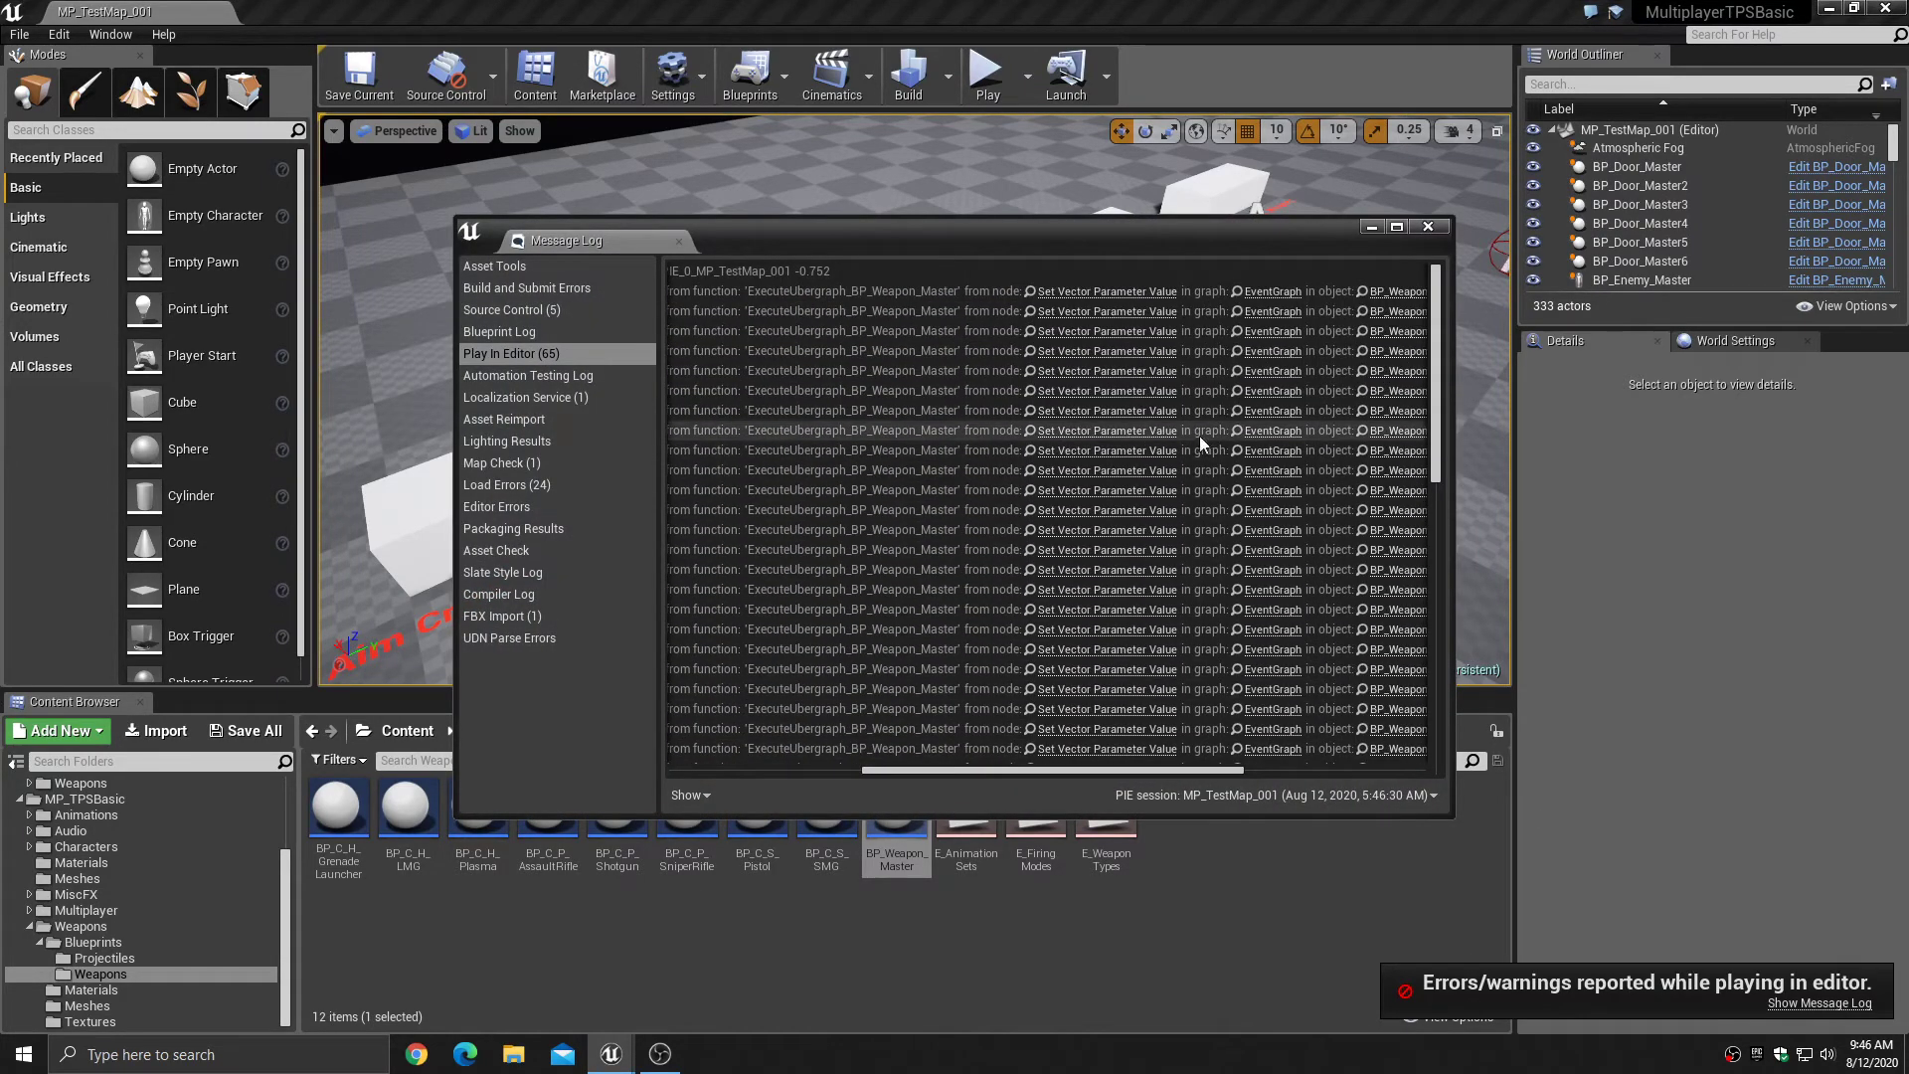
{"action": "left_click", "coordinate": [1129, 437]}
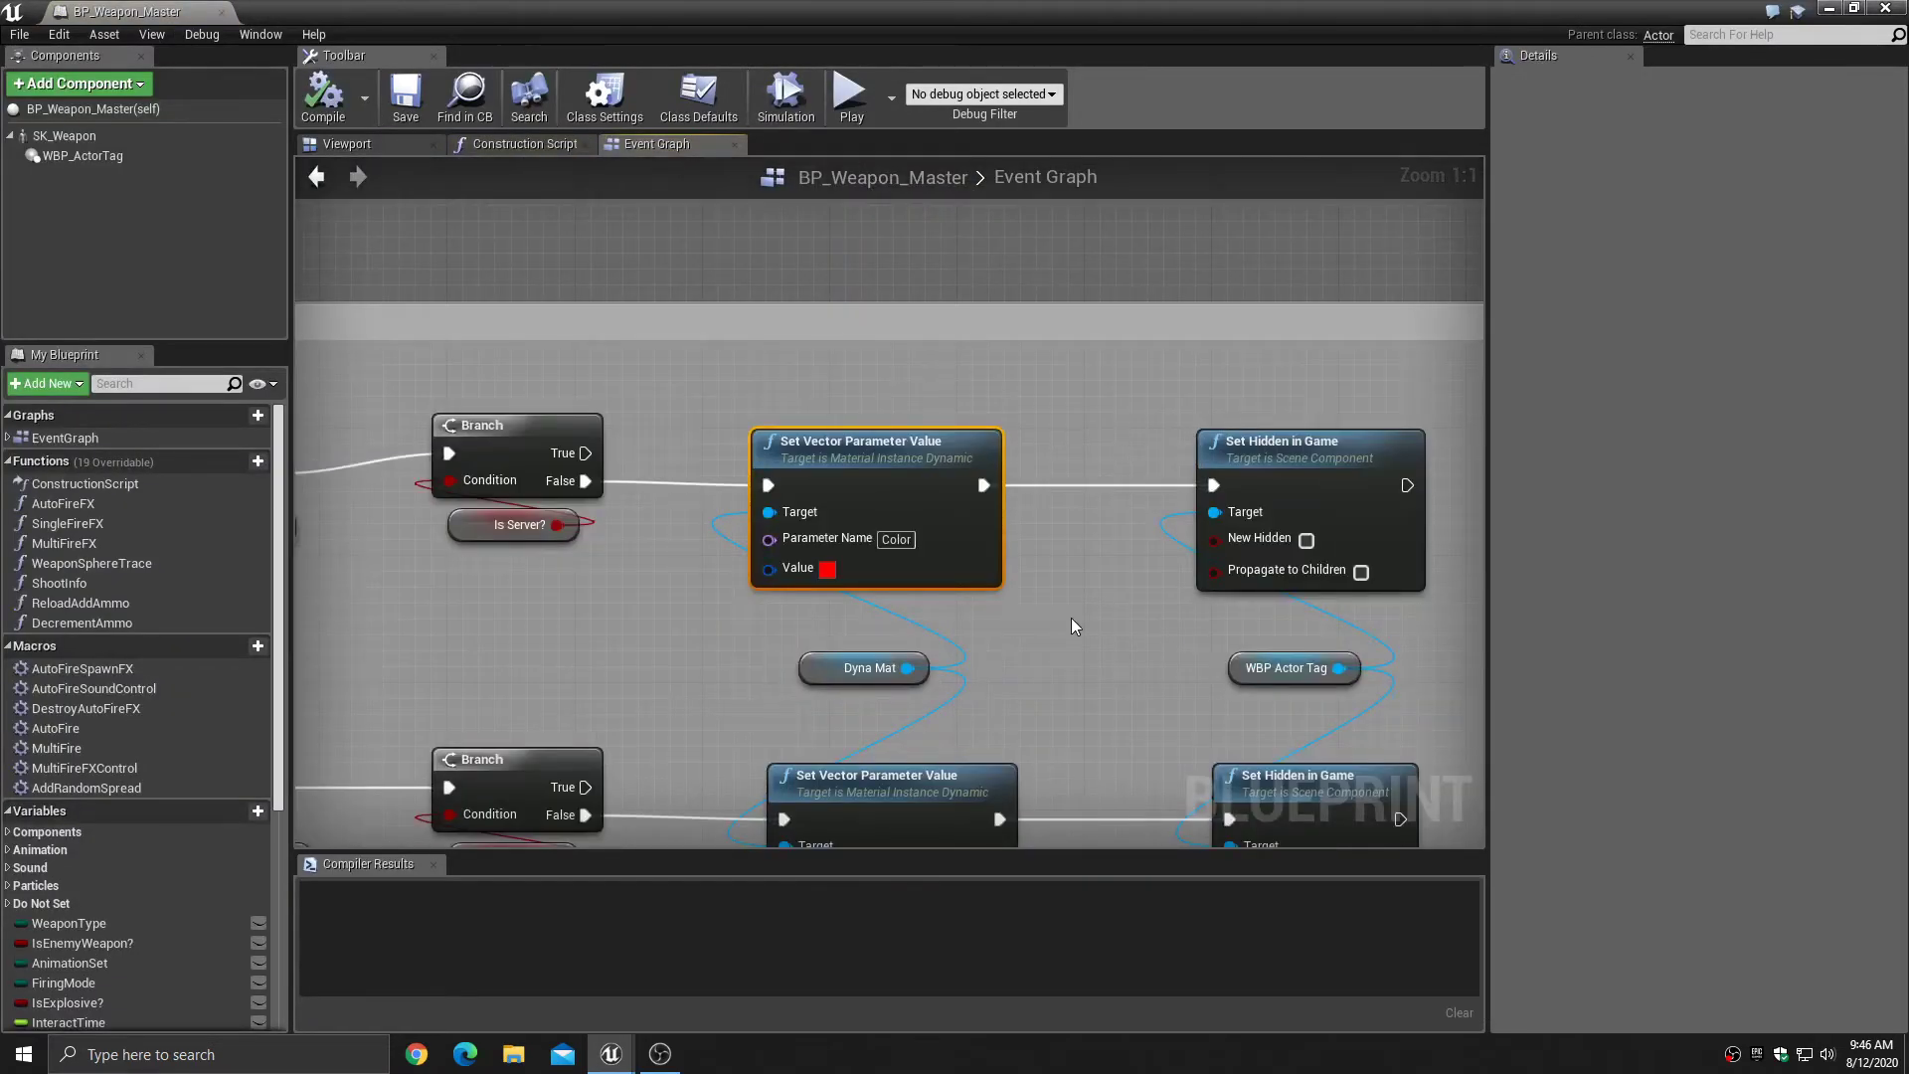
- Wire both Is Server? branches' False outputs directly to their Set Hidden in Game nodes, compile and save BP_Weapon_Master, and close the message log
{"action": "right_click_drag", "start_coordinate": [1071, 617], "coordinate": [1135, 468]}
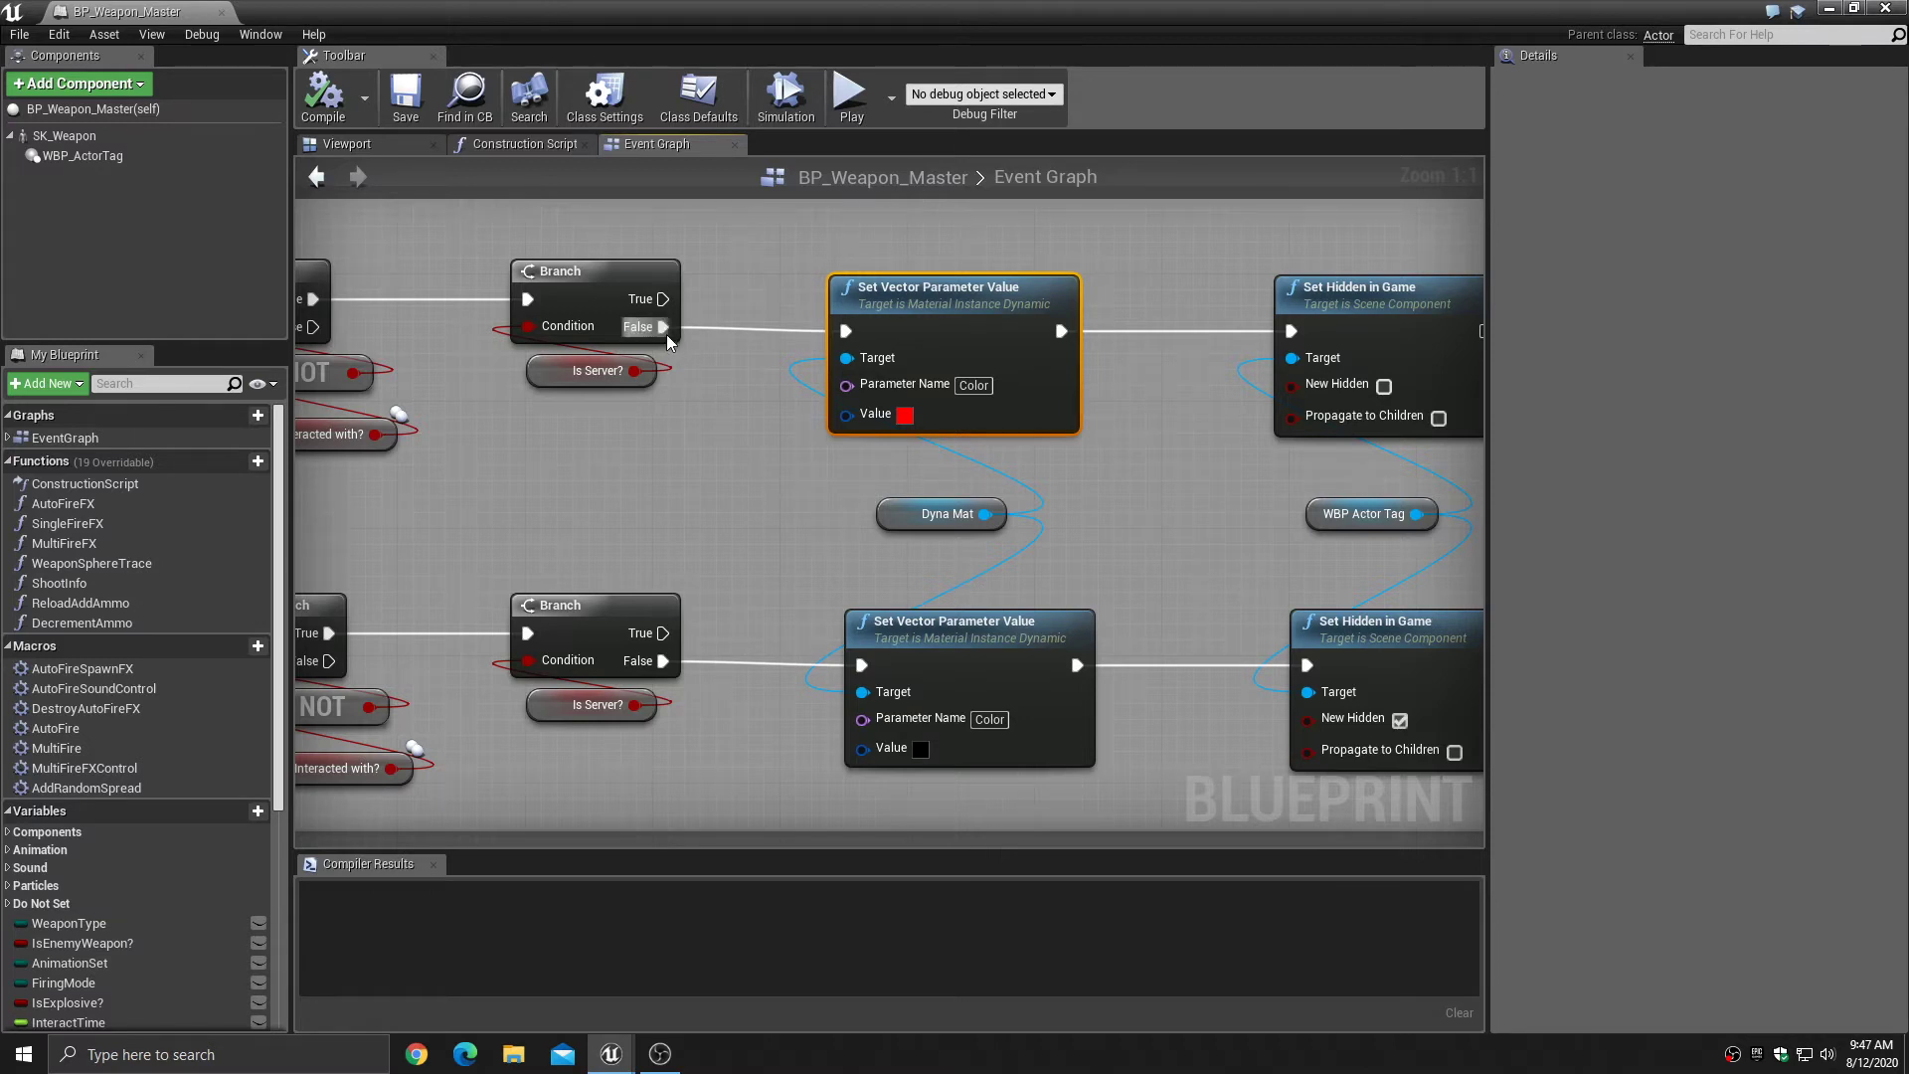
{"action": "left_click_drag", "start_coordinate": [667, 334], "coordinate": [1068, 256]}
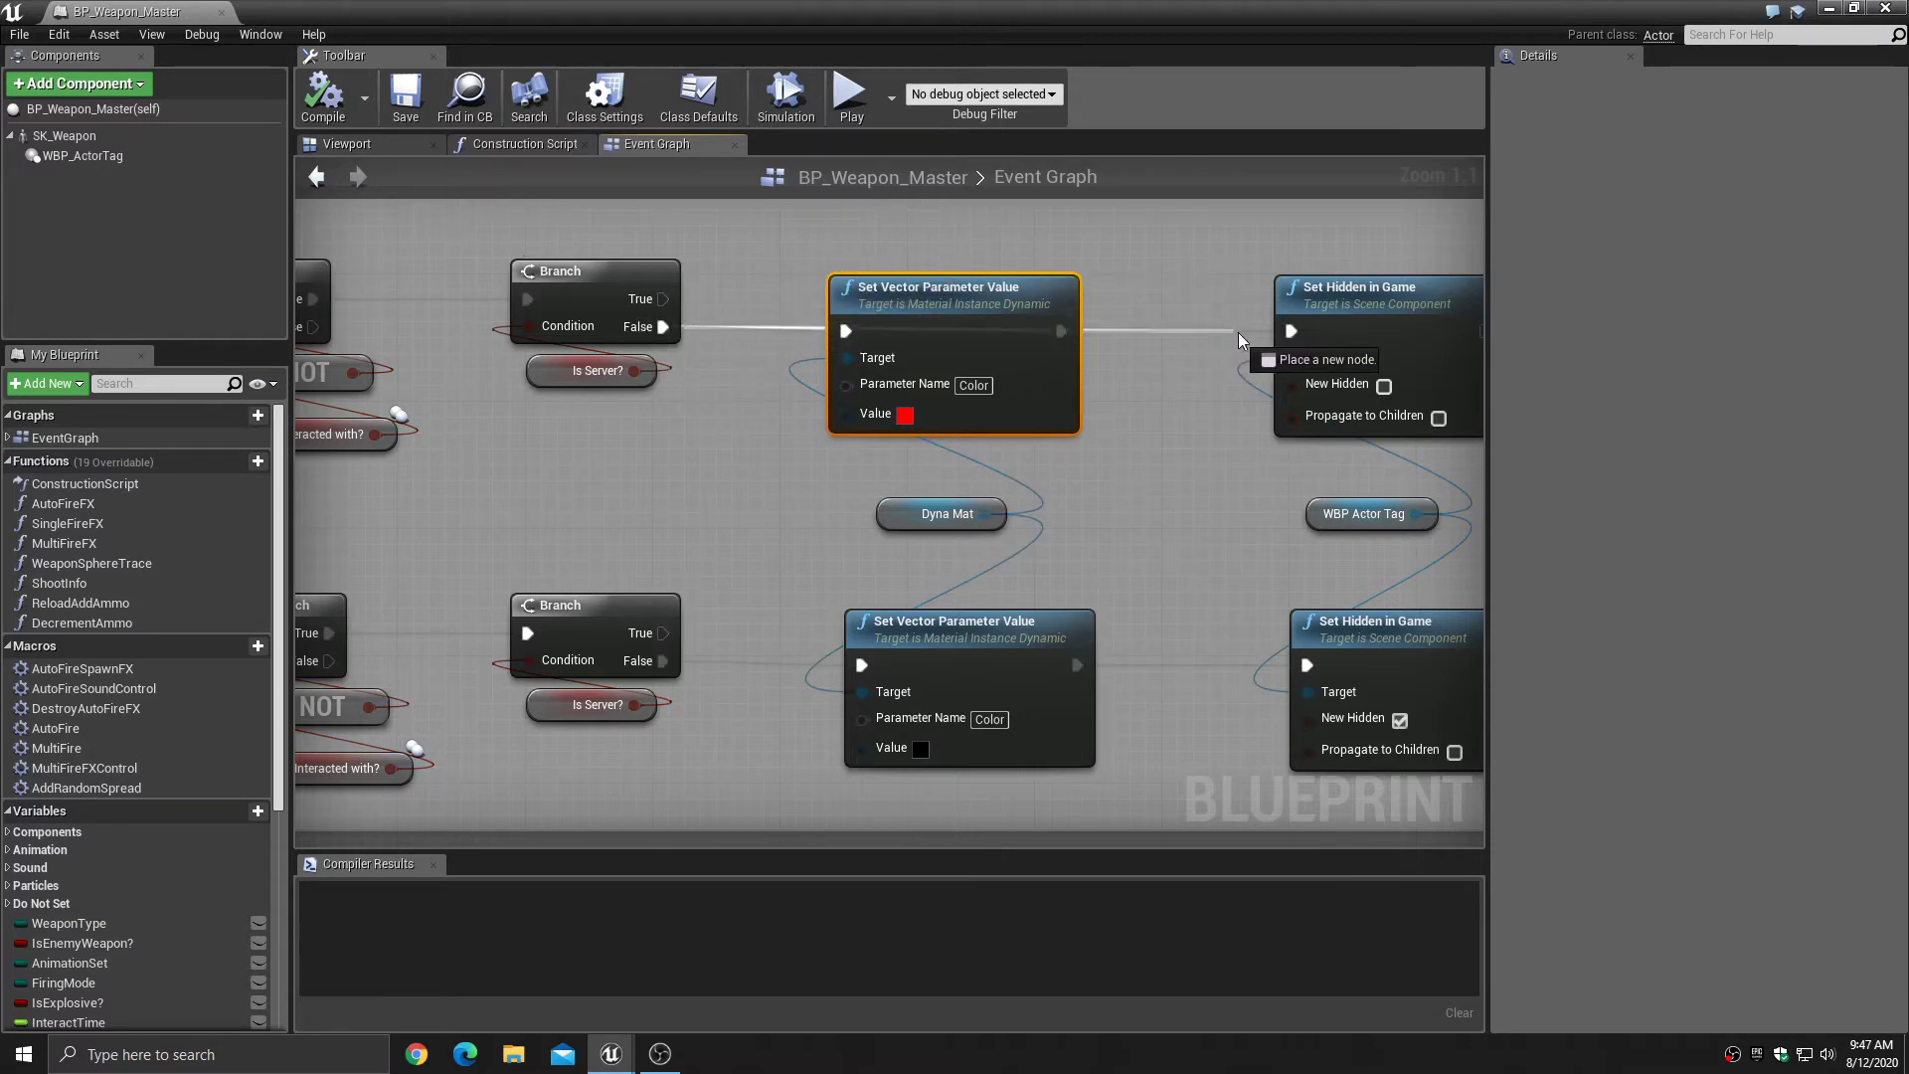
{"action": "left_click_drag", "start_coordinate": [1285, 332], "coordinate": [1286, 332]}
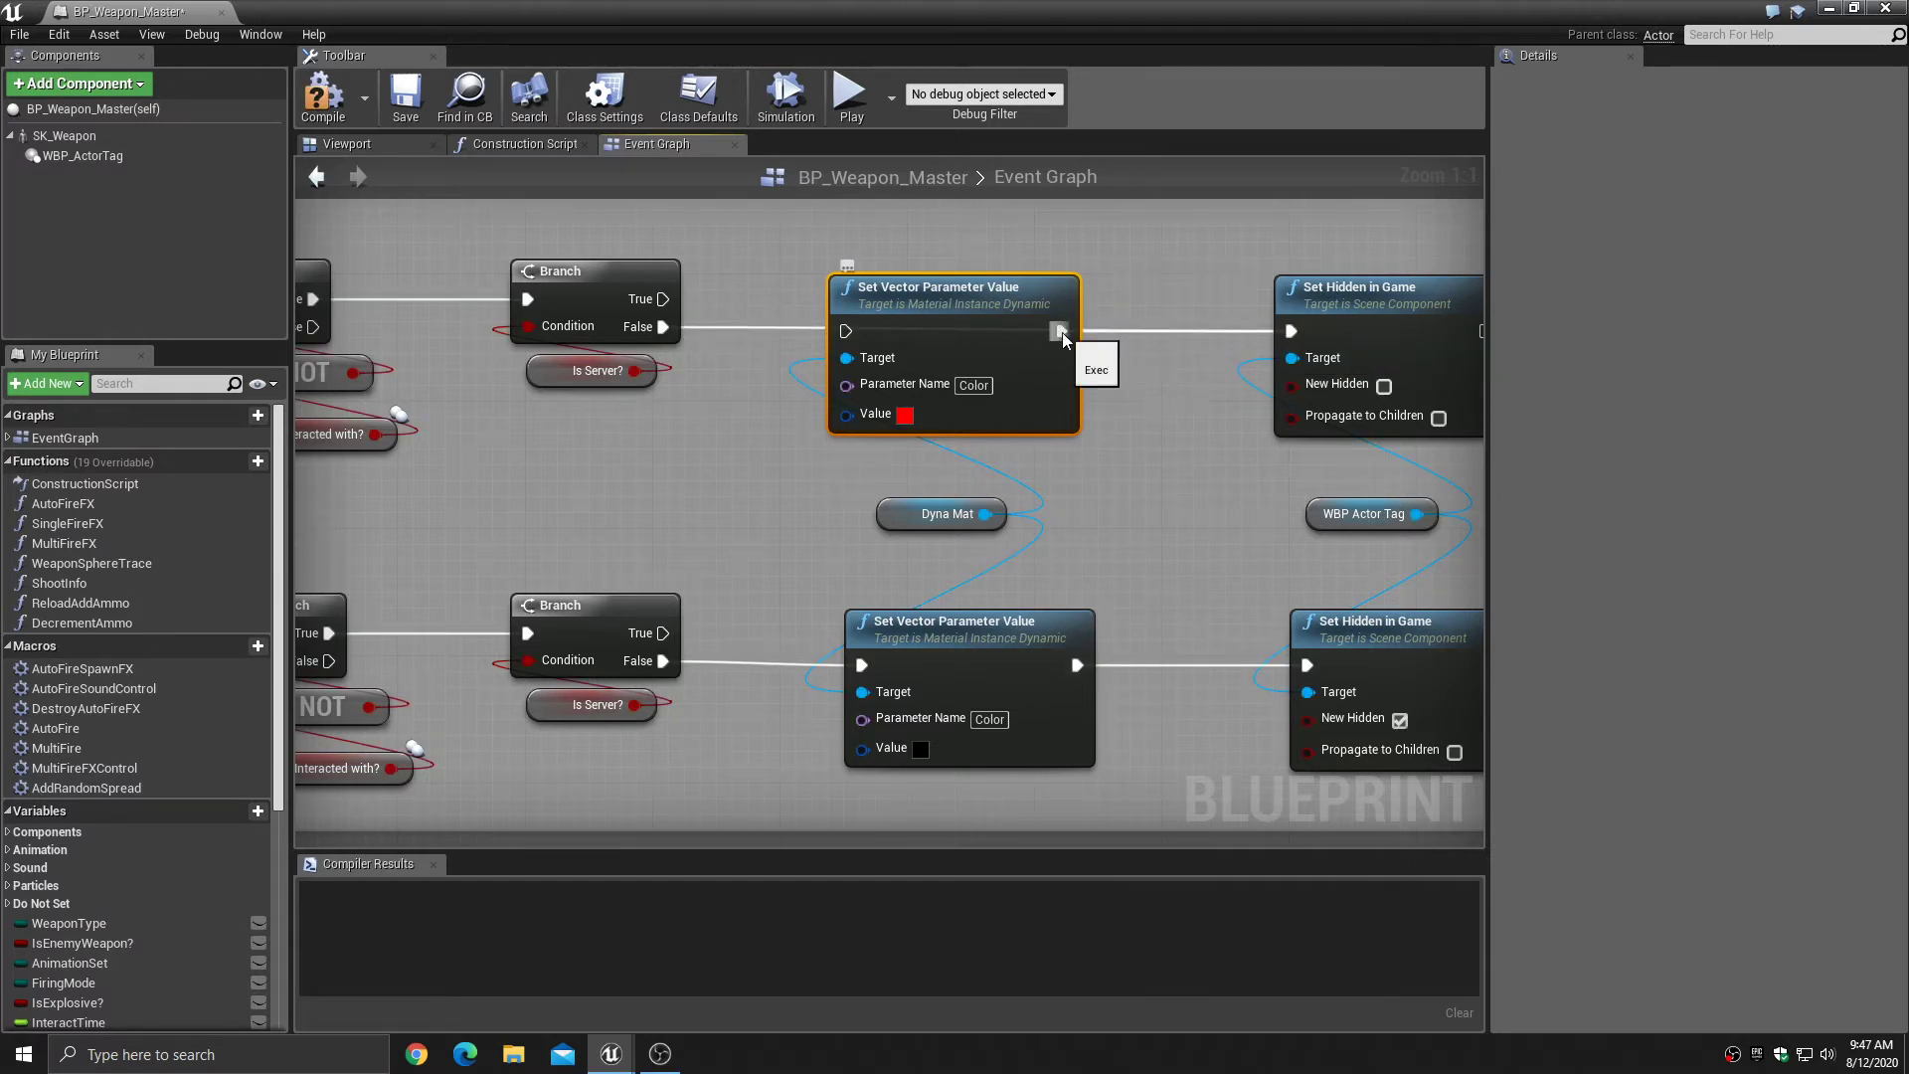
{"action": "right_click_drag", "start_coordinate": [1130, 449], "coordinate": [1097, 319]}
{"action": "left_click_drag", "start_coordinate": [637, 533], "coordinate": [1270, 541]}
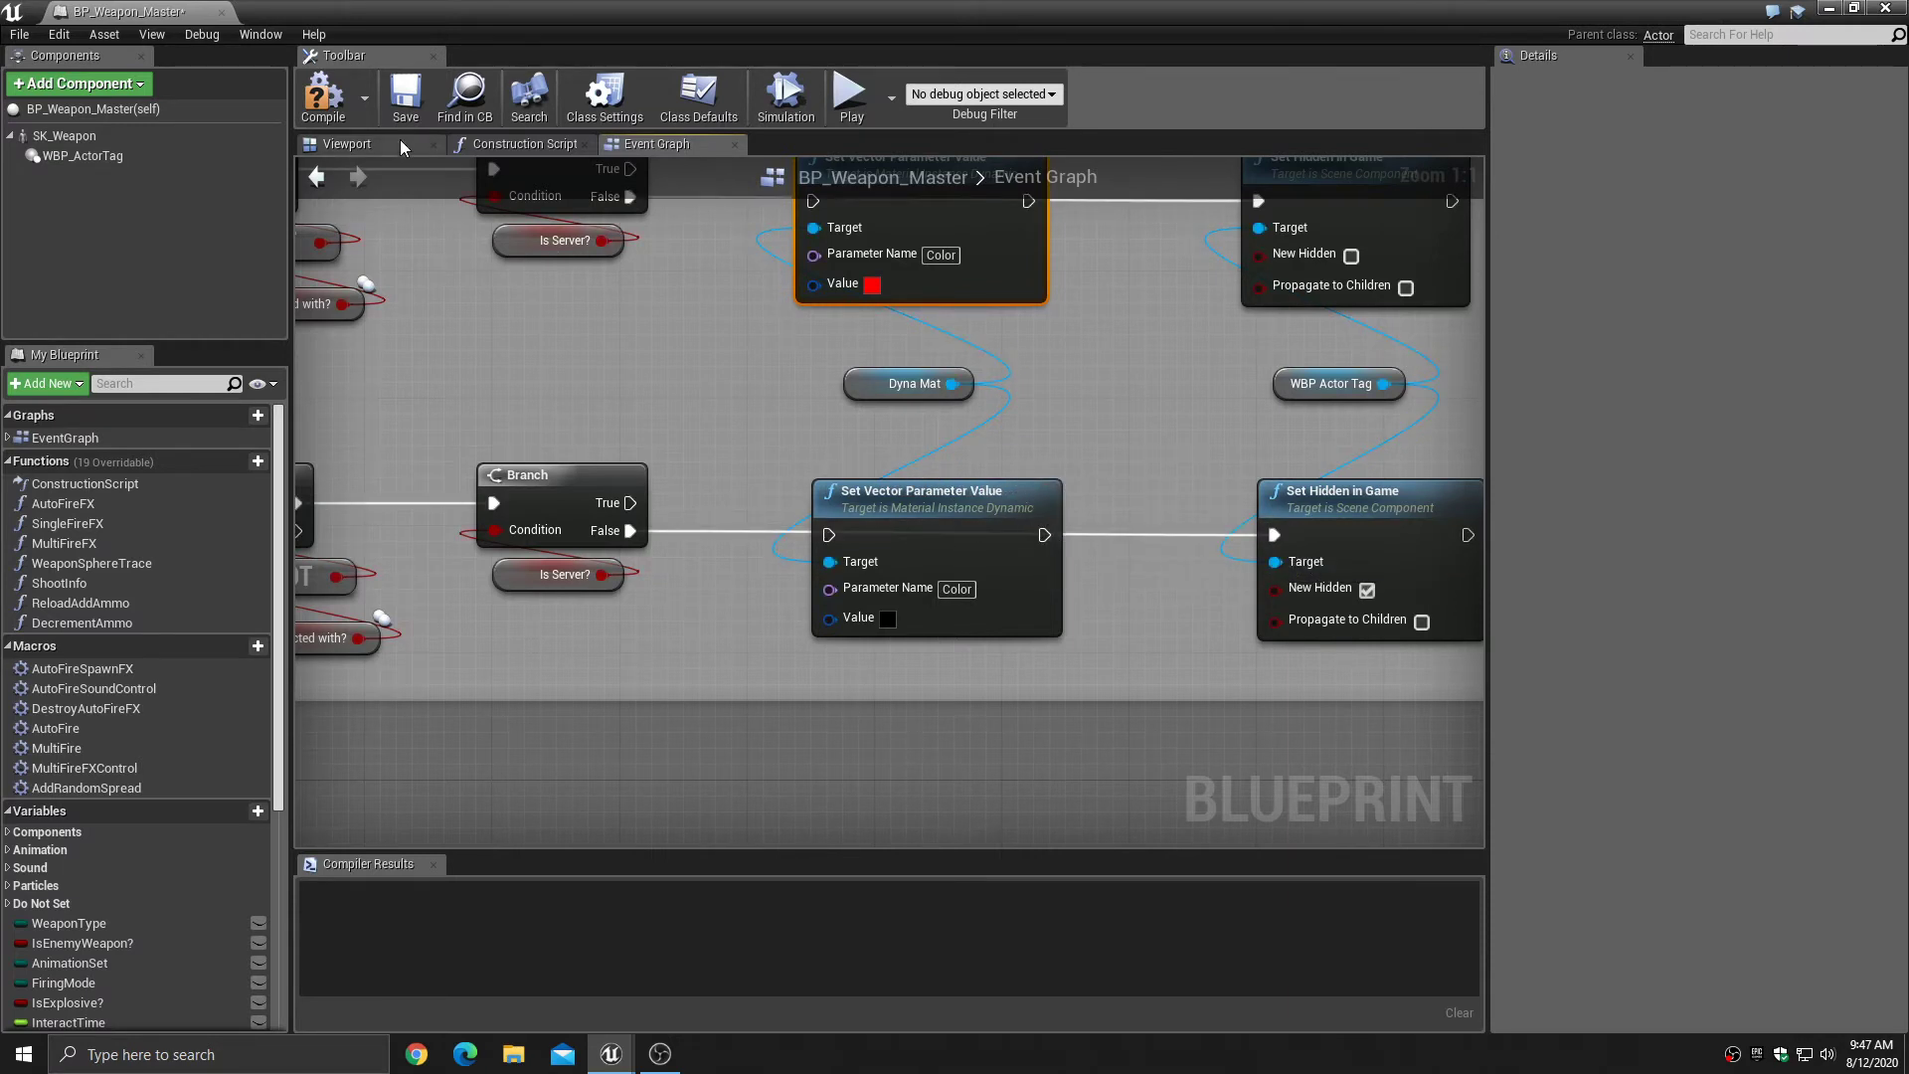
{"action": "left_click", "coordinate": [406, 99]}
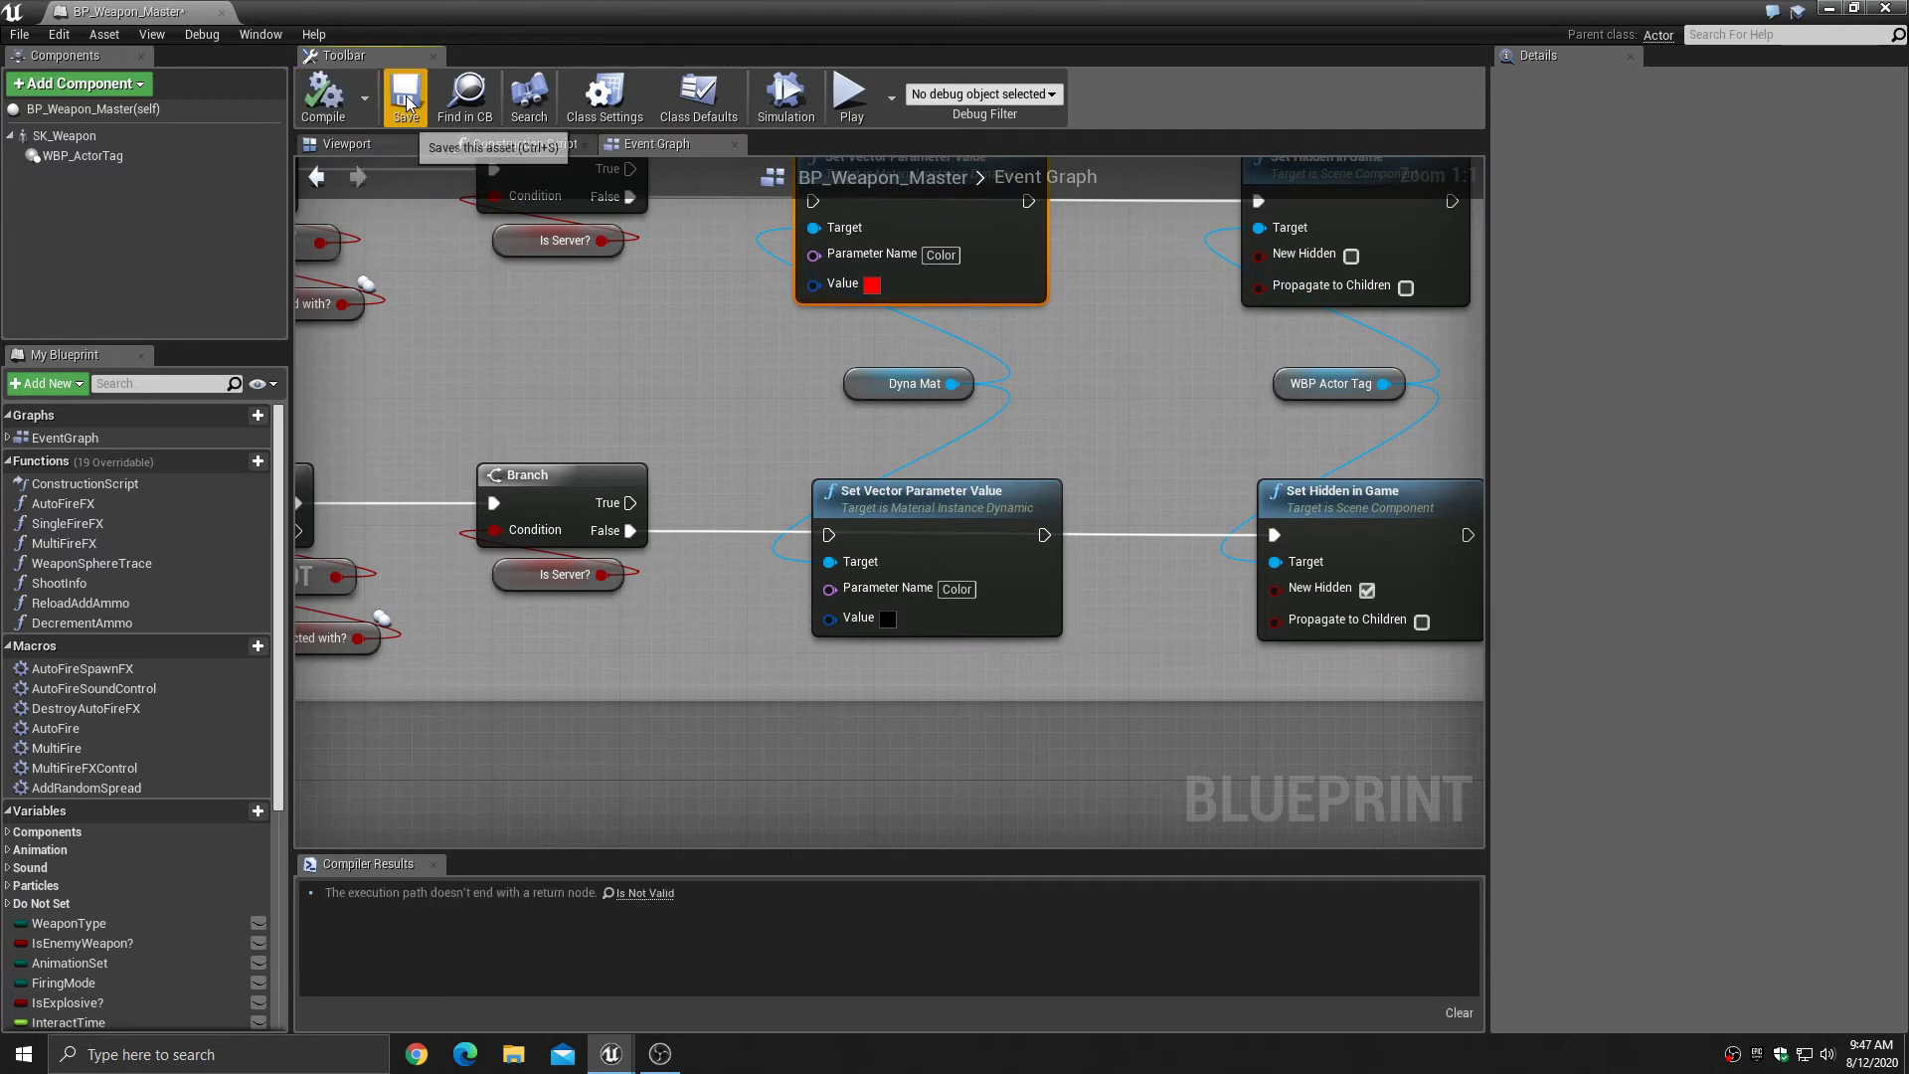
{"action": "left_click", "coordinate": [1830, 14]}
{"action": "left_click", "coordinate": [1432, 229]}
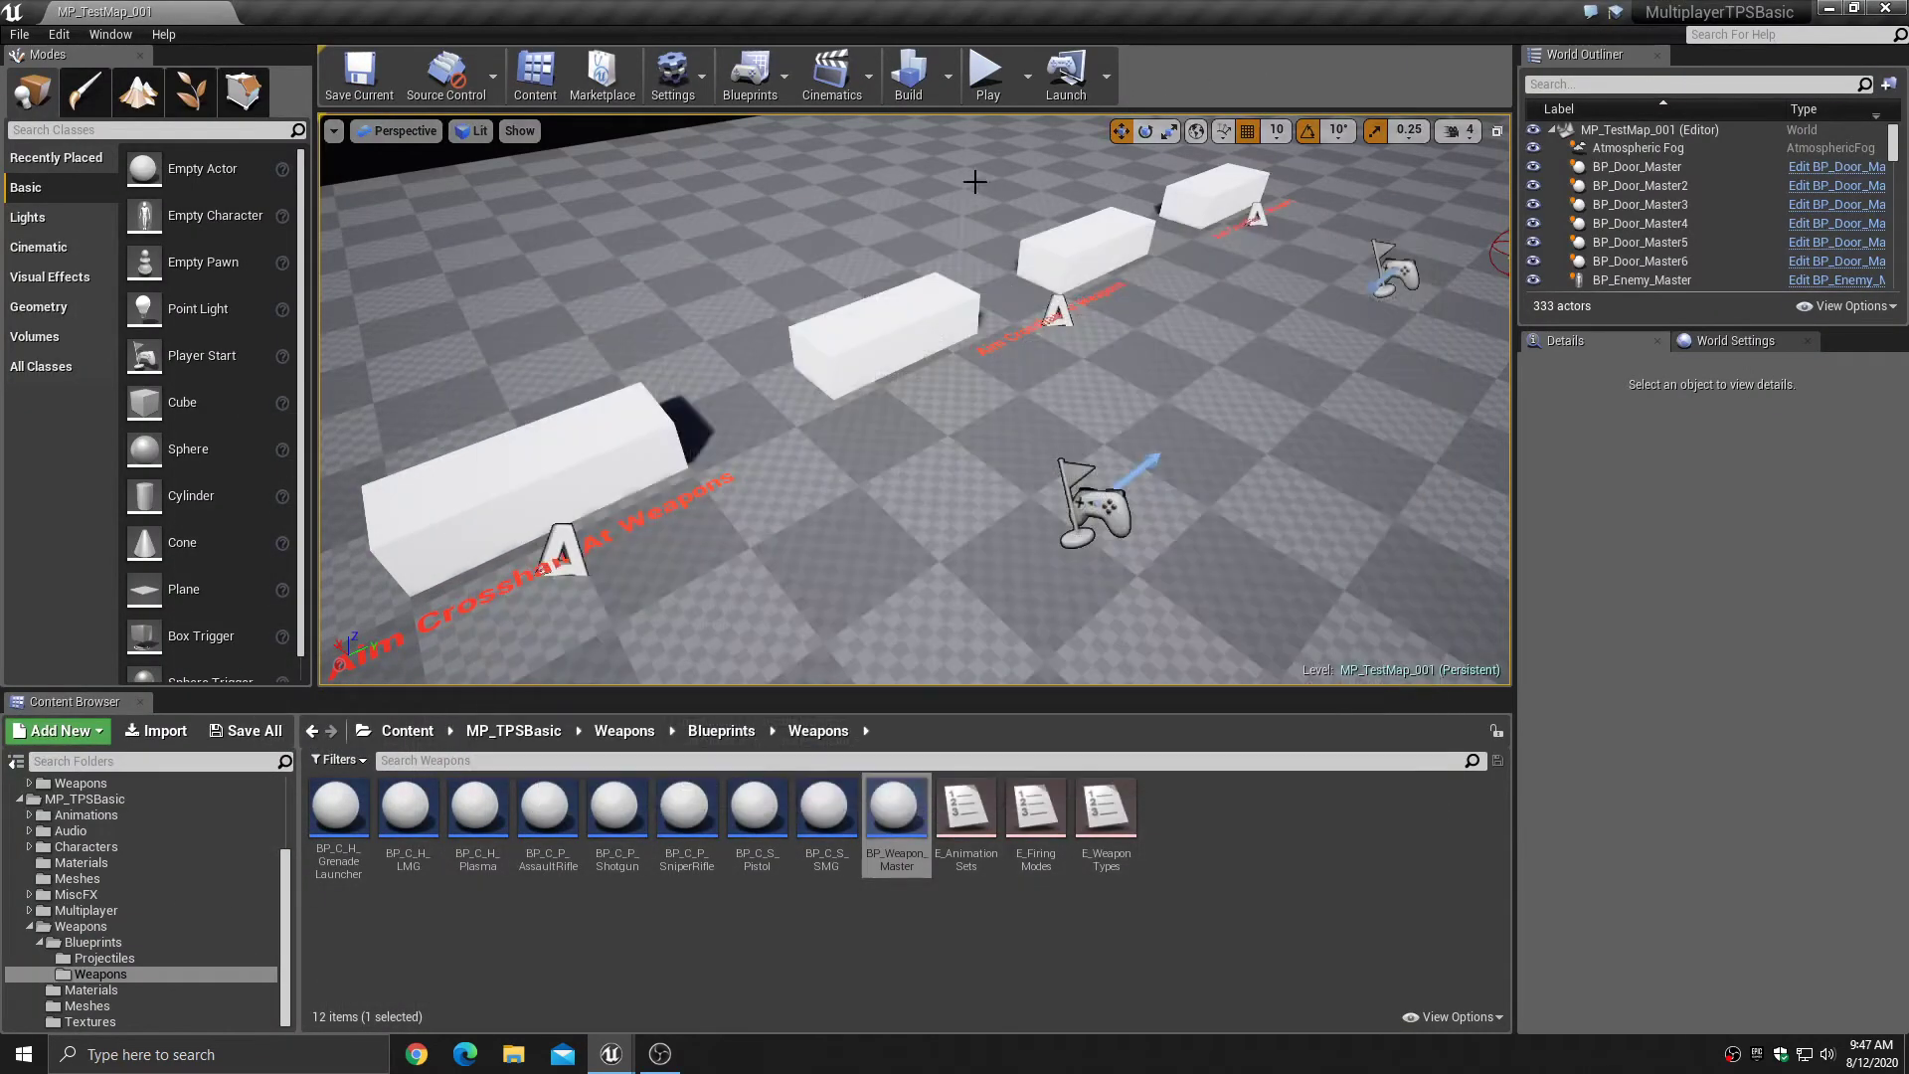
- Play the test map in full screen, walk to the crates, and interact with the assault rifle under the crosshair
{"action": "left_click", "coordinate": [987, 75]}
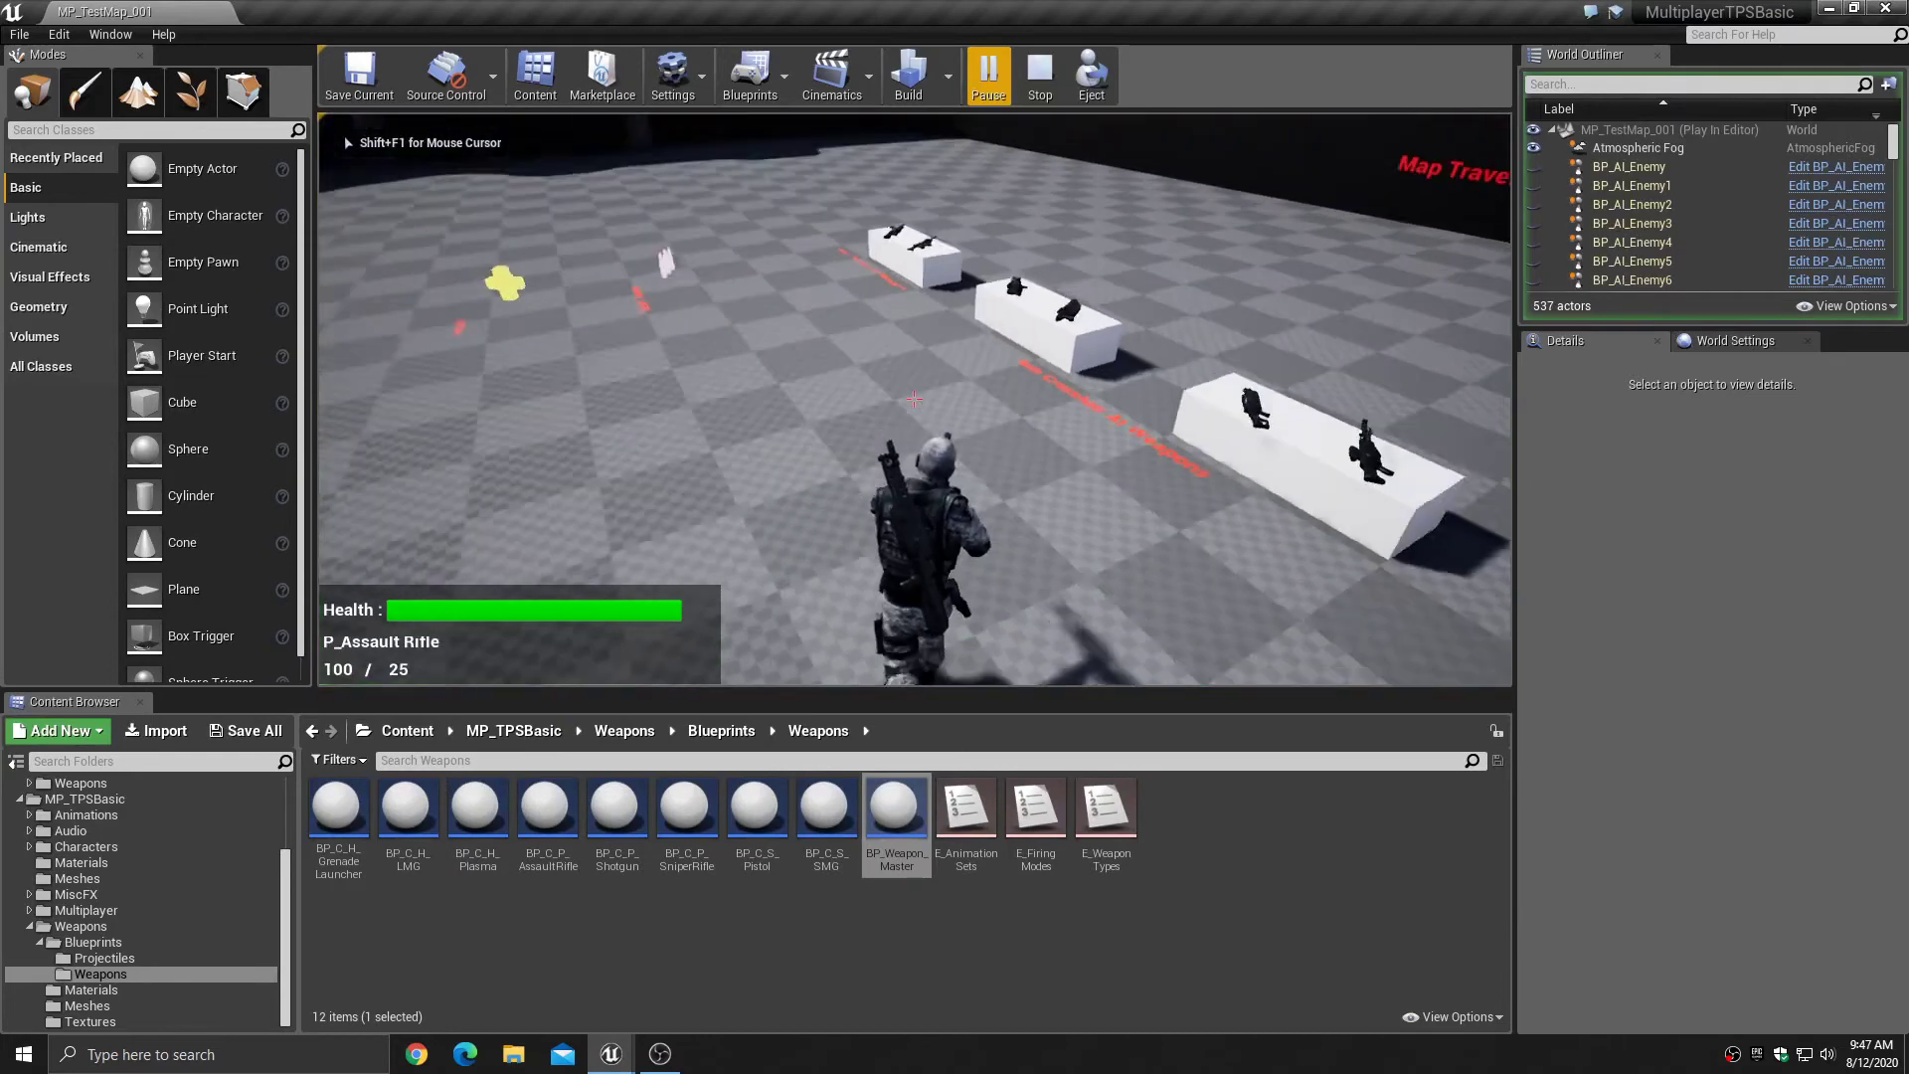
{"action": "key", "text": "w"}
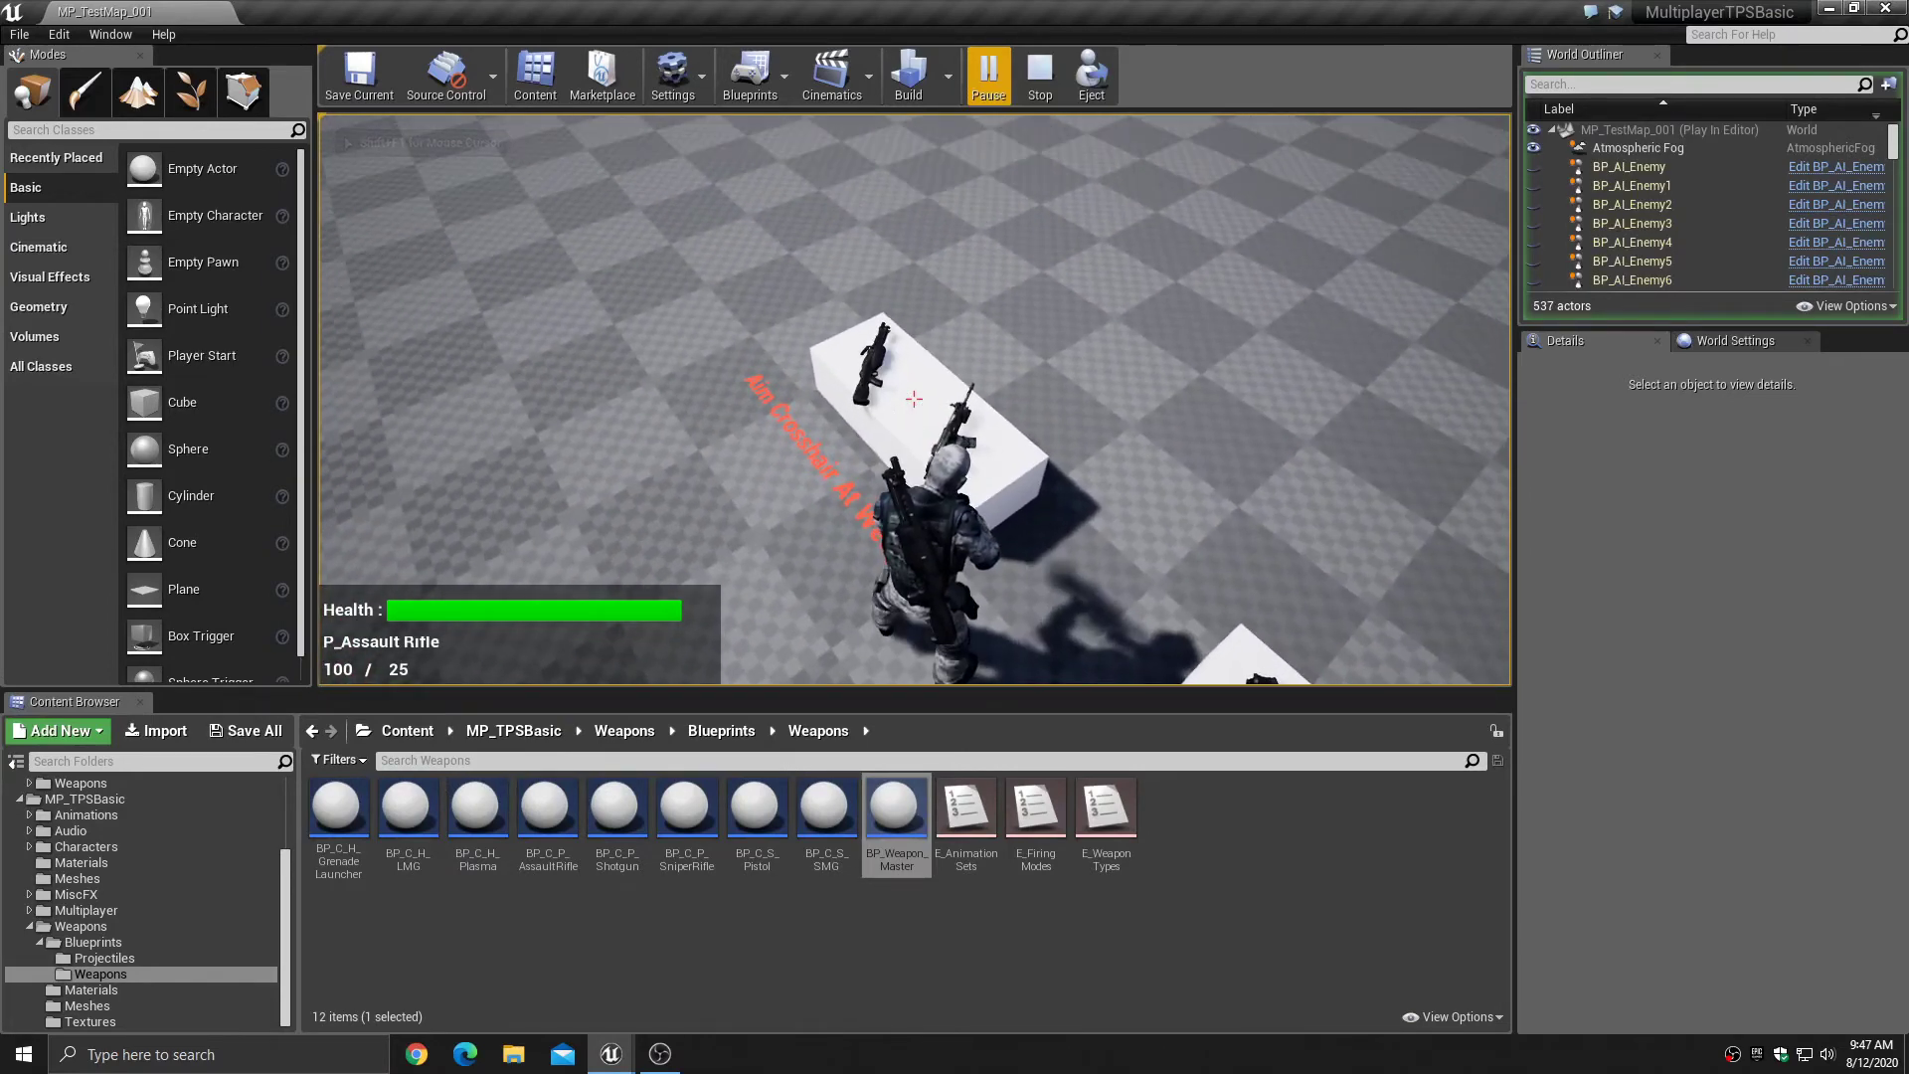
{"action": "key", "text": "F11"}
{"action": "key", "text": "w"}
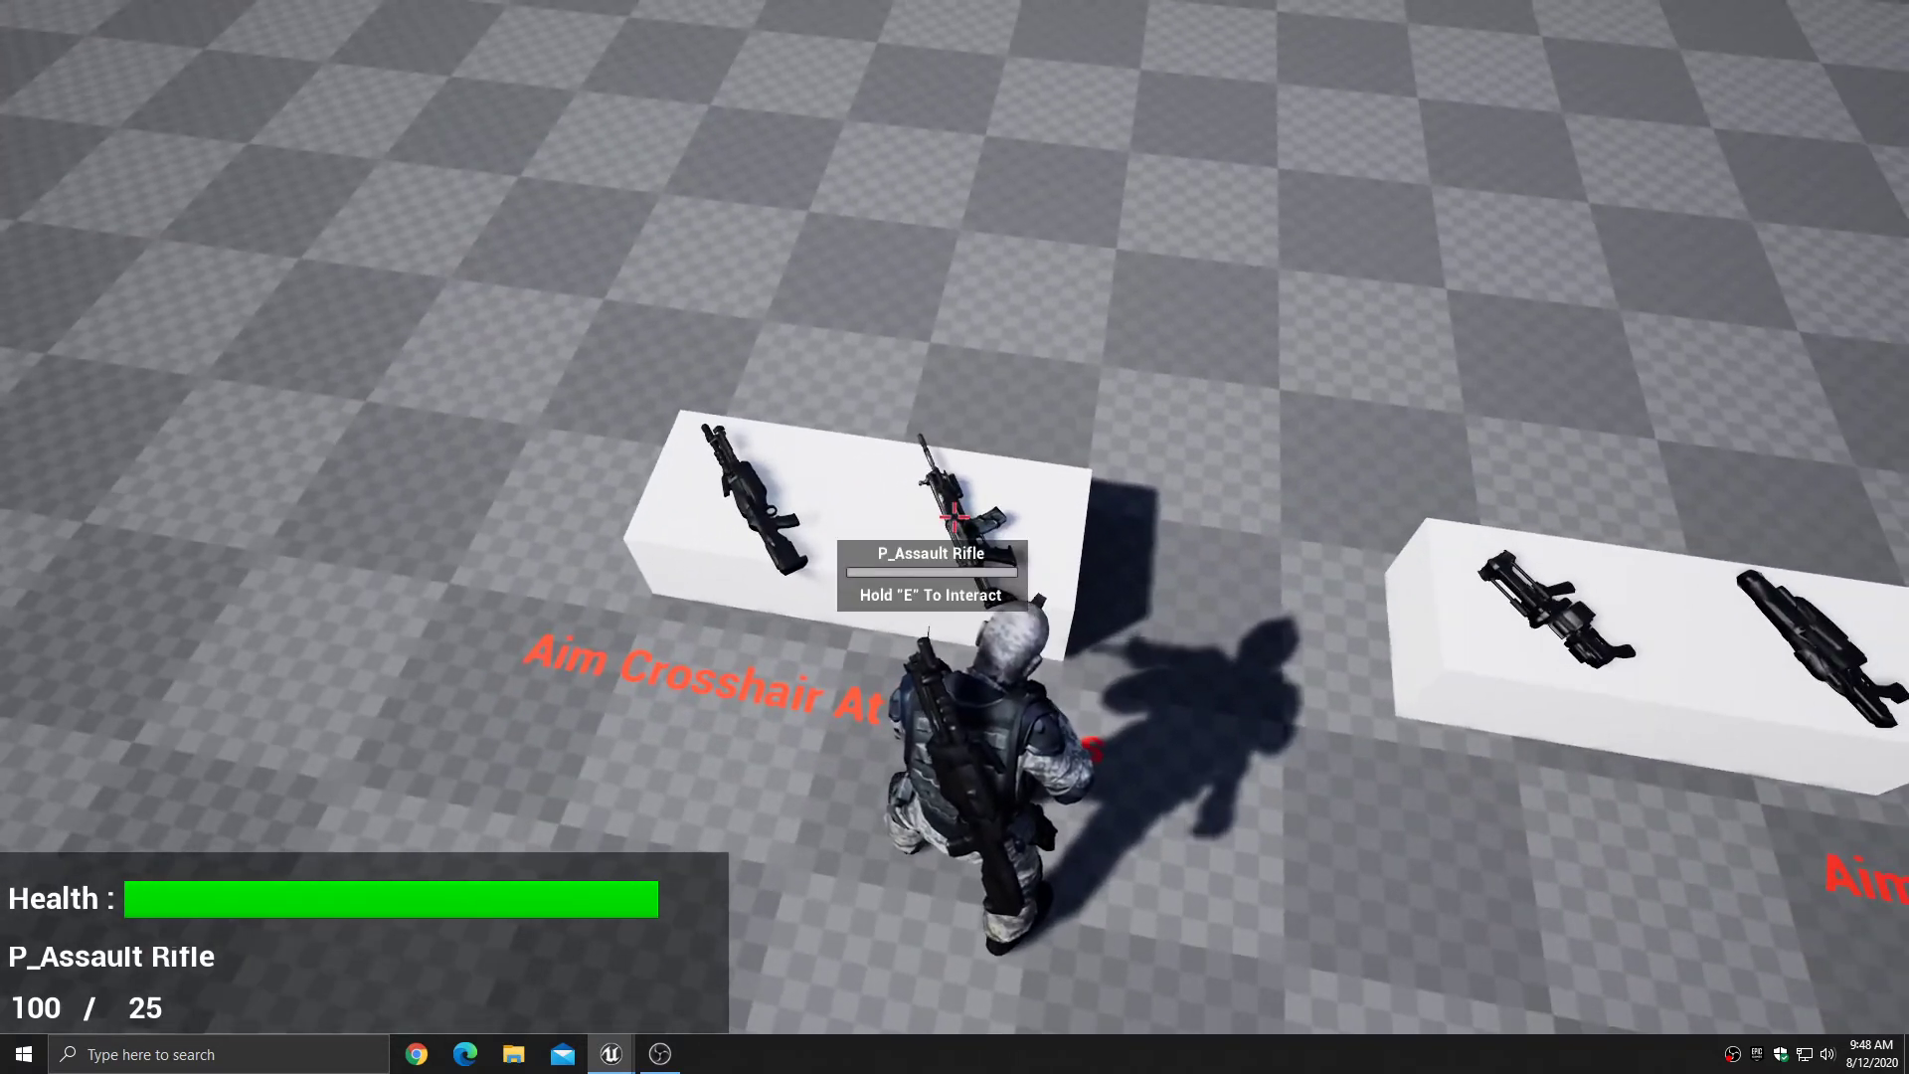
{"action": "key", "text": "e"}
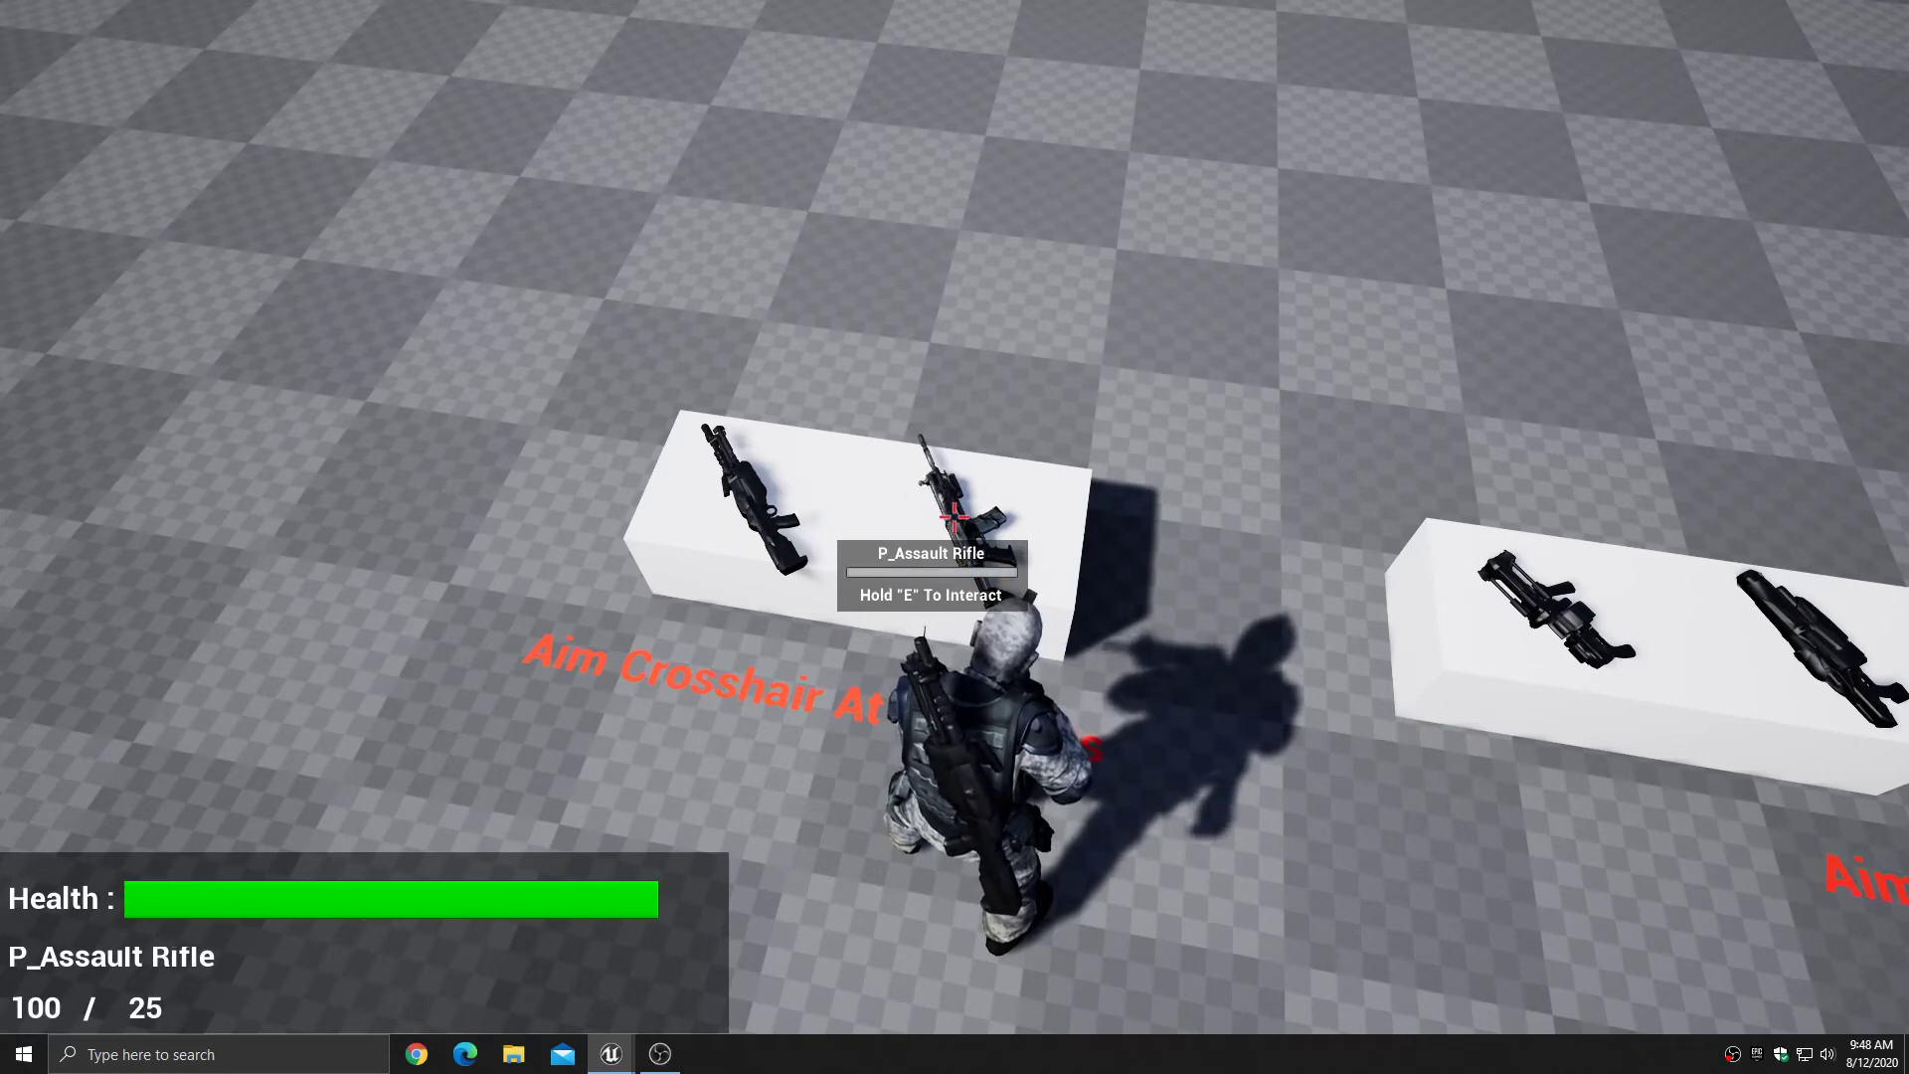
- Move the character away from the crates, fire several assault rifle shots toward the White Room, and stop playing
{"action": "key", "text": "a"}
{"action": "key", "text": "s"}
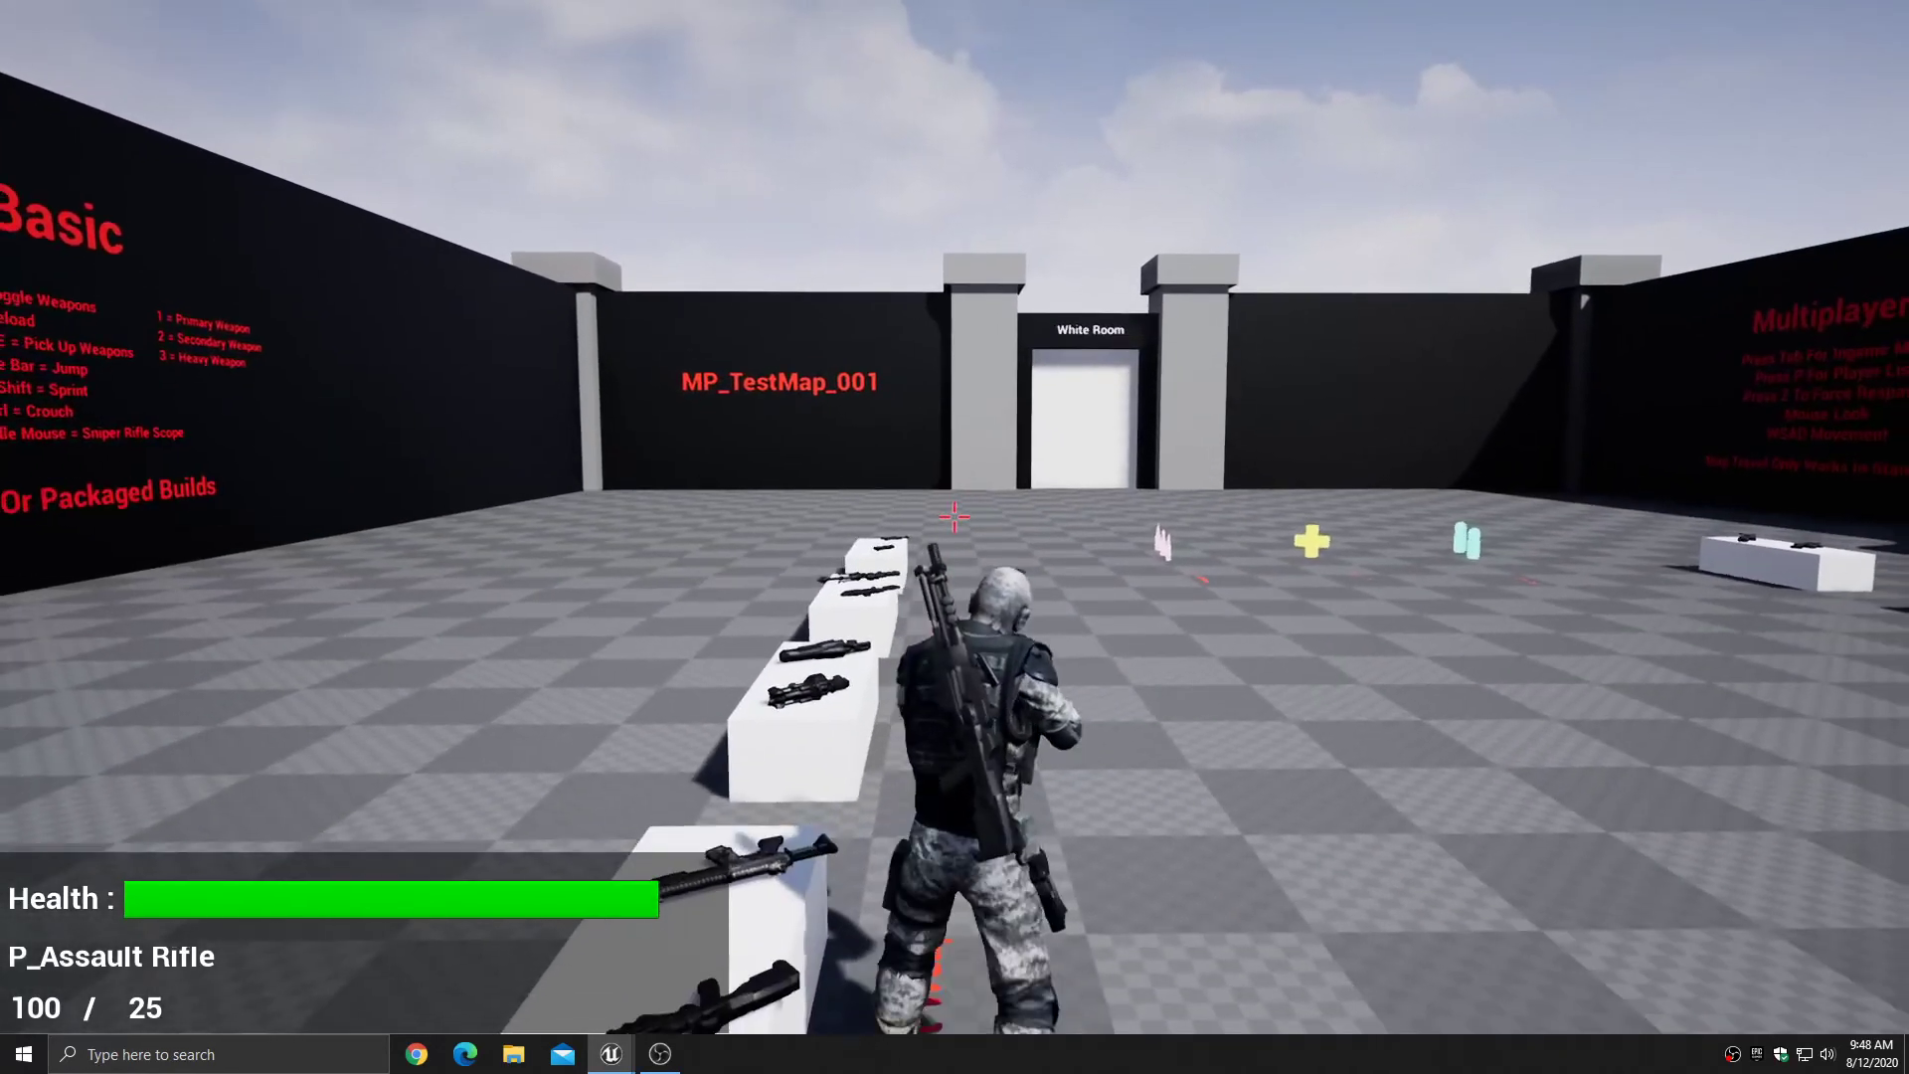
{"action": "key", "text": "d"}
{"action": "left_click", "coordinate": [955, 517]}
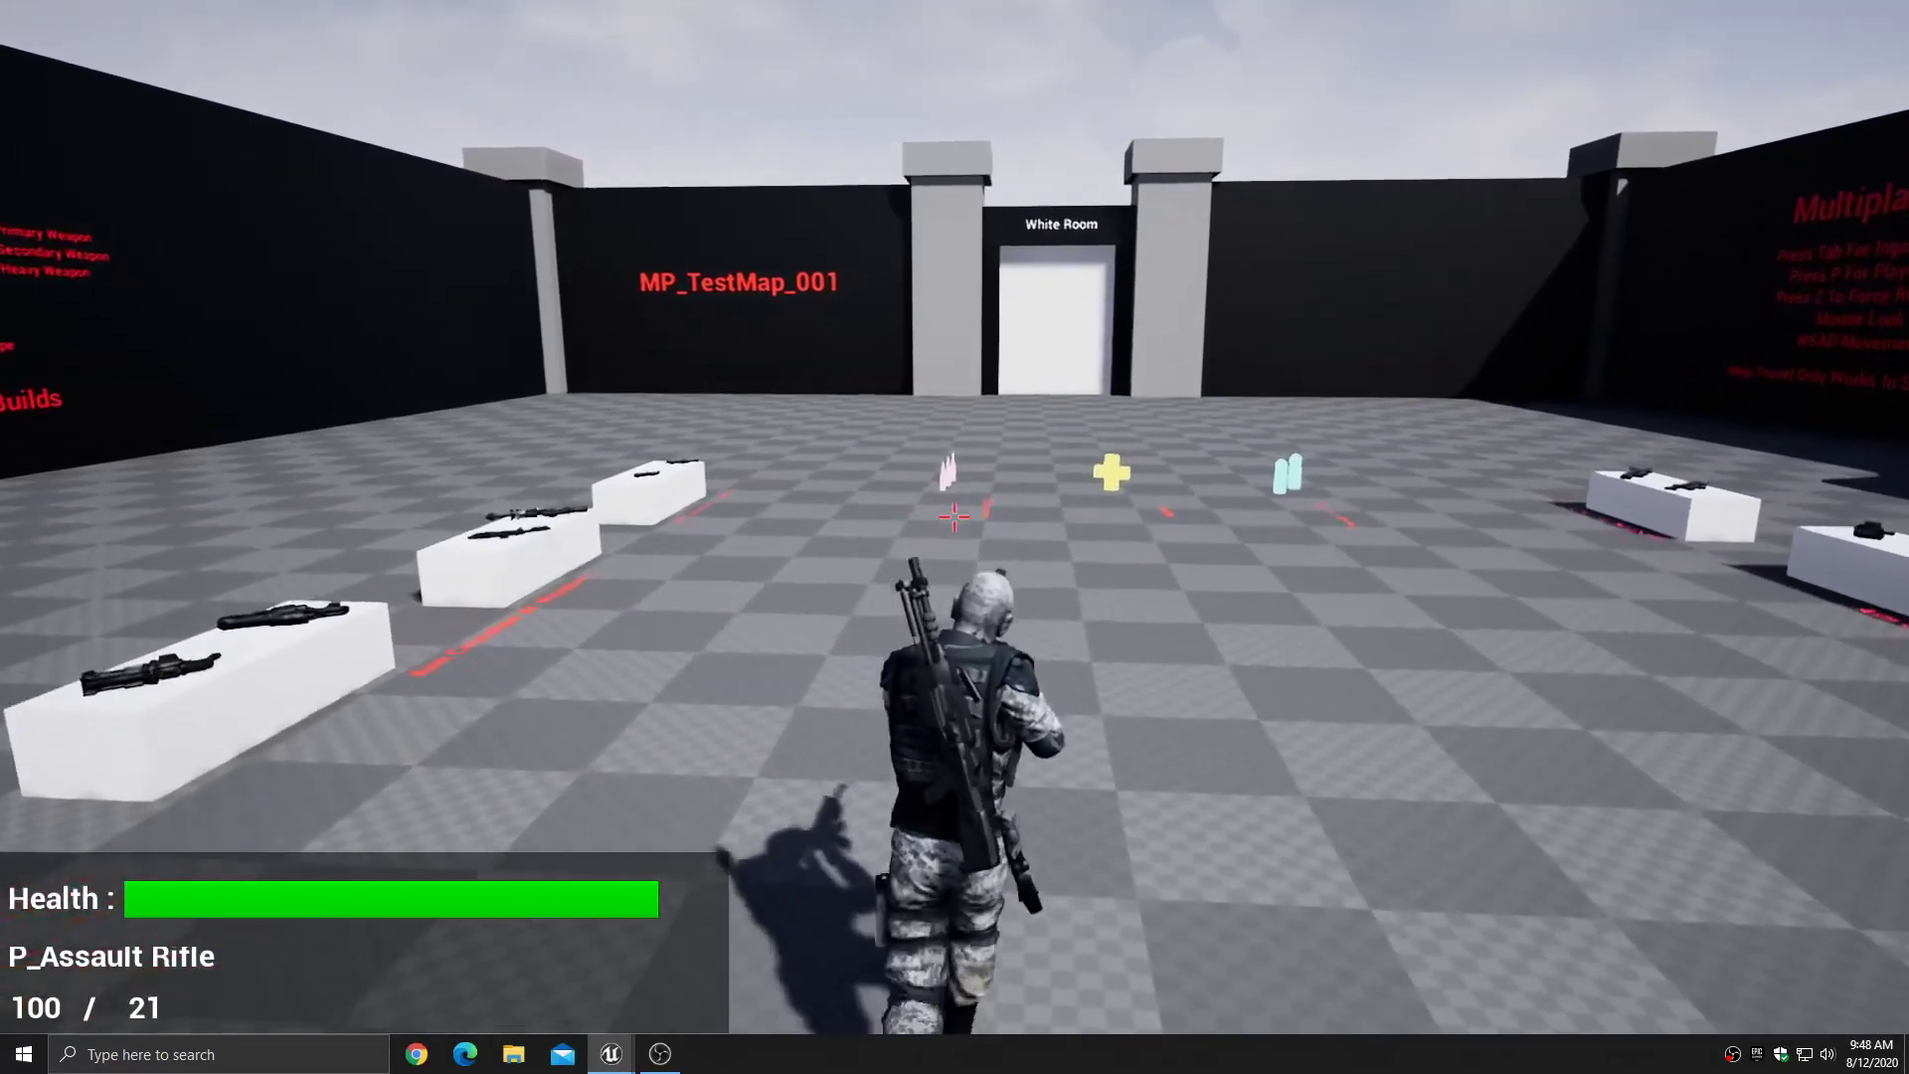
{"action": "left_click", "coordinate": [955, 517]}
{"action": "left_click", "coordinate": [954, 517]}
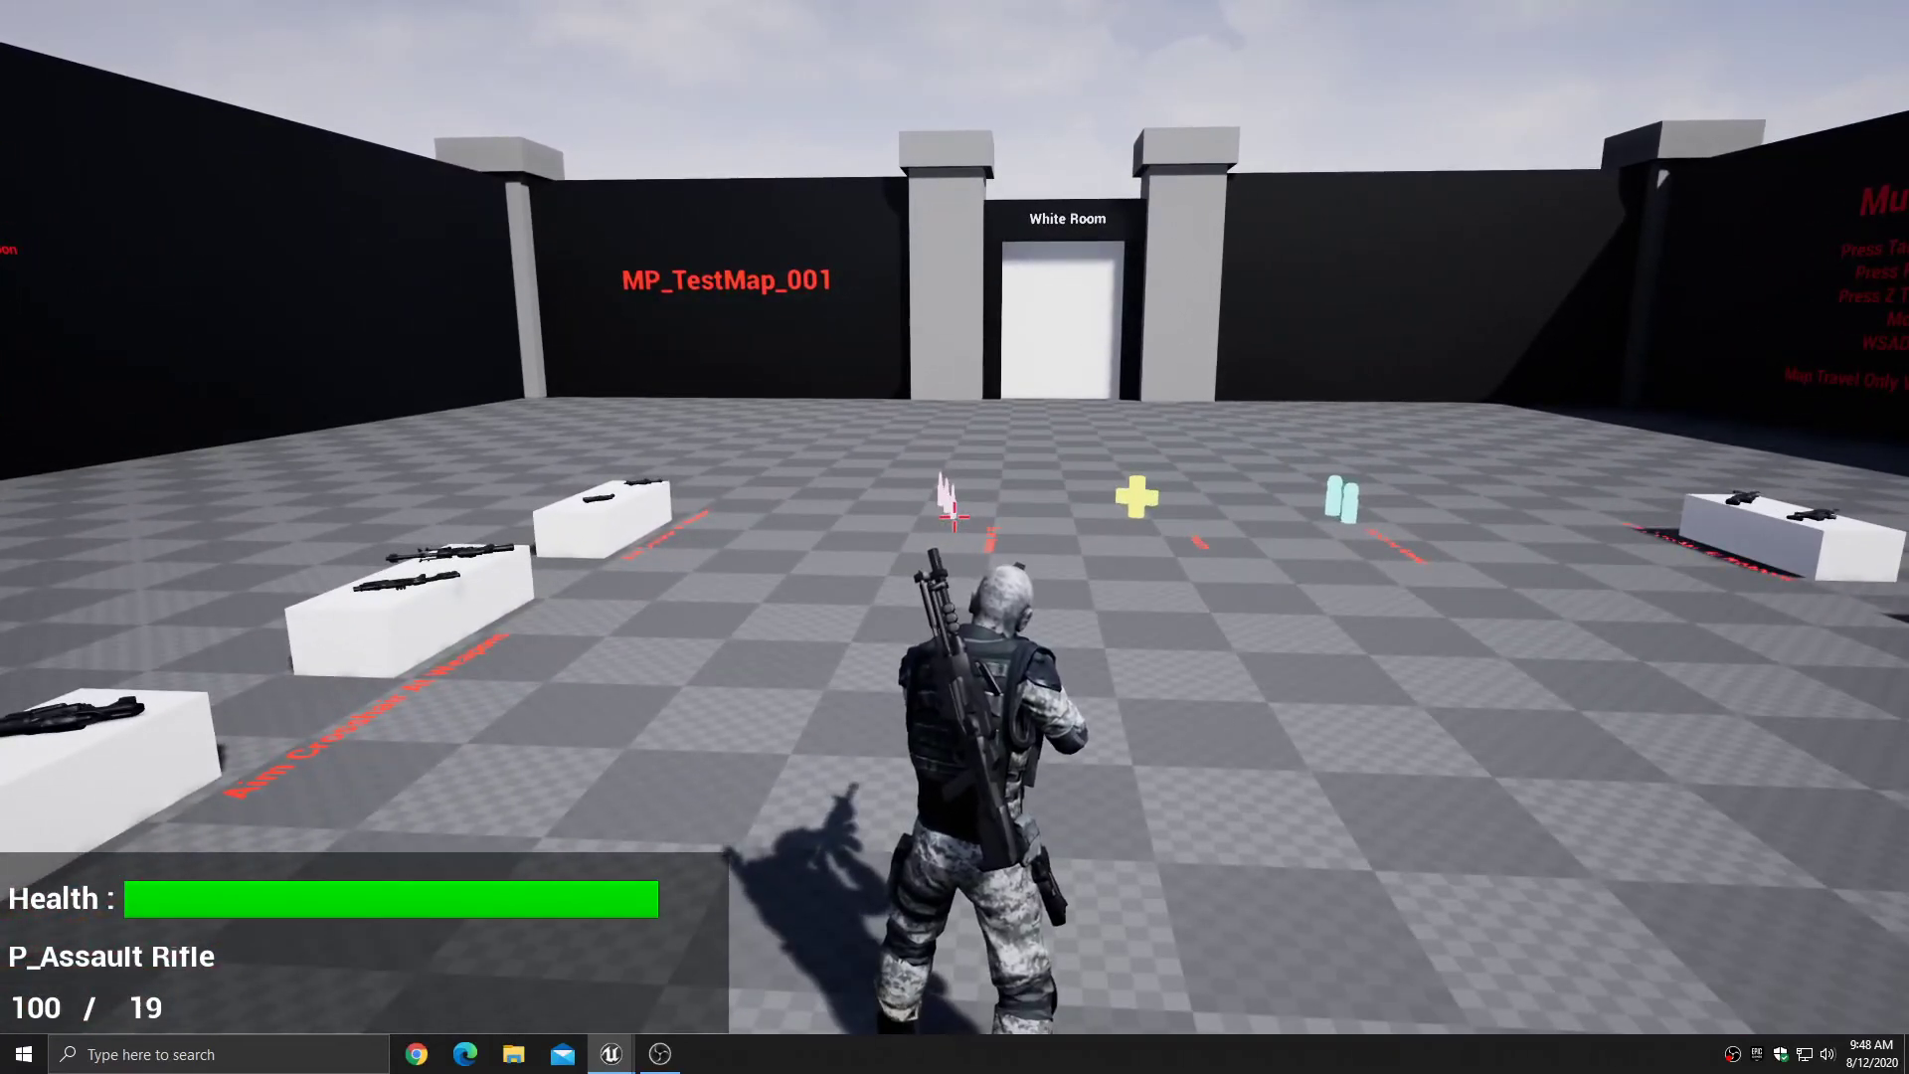
{"action": "key", "text": "Escape"}
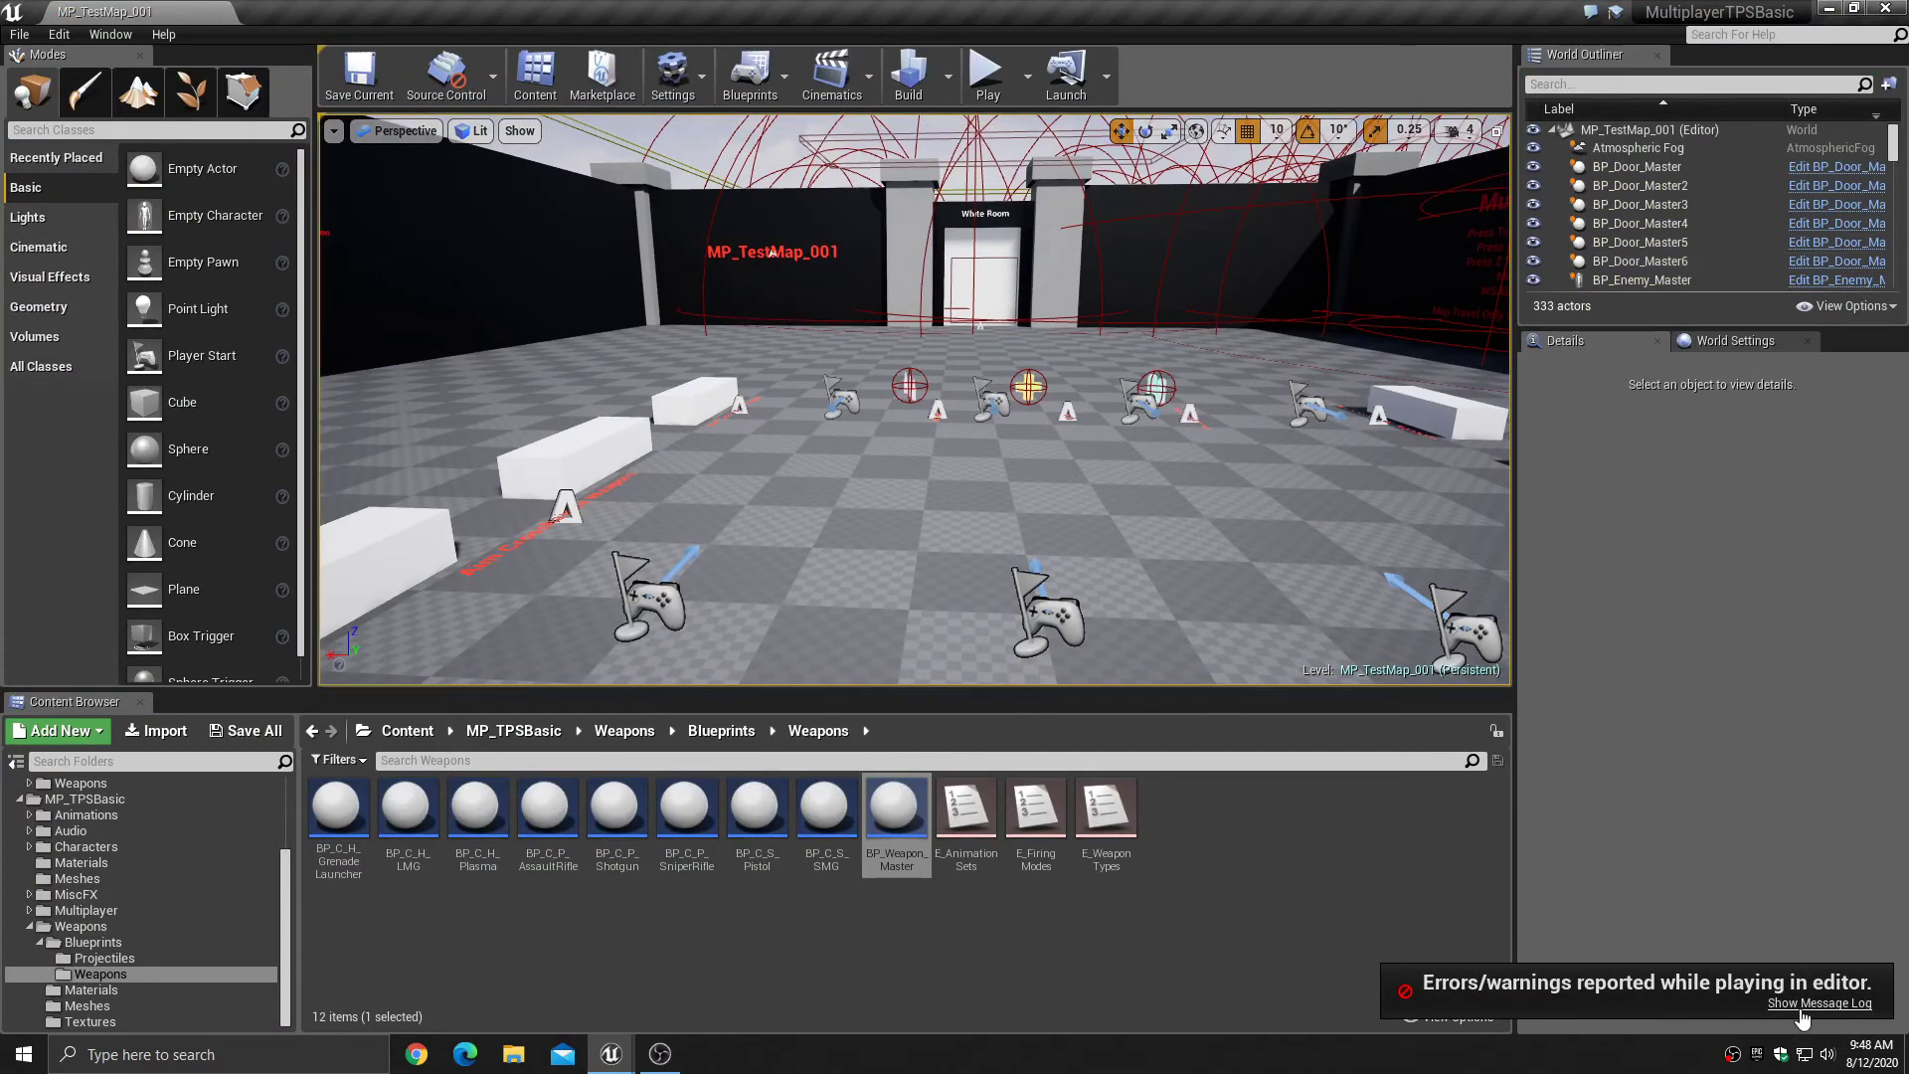
- Reopen the message log and follow its remaining DynaMat error to the Set Vector Parameter Value node under Multicast Interact
{"action": "left_click", "coordinate": [1820, 1002]}
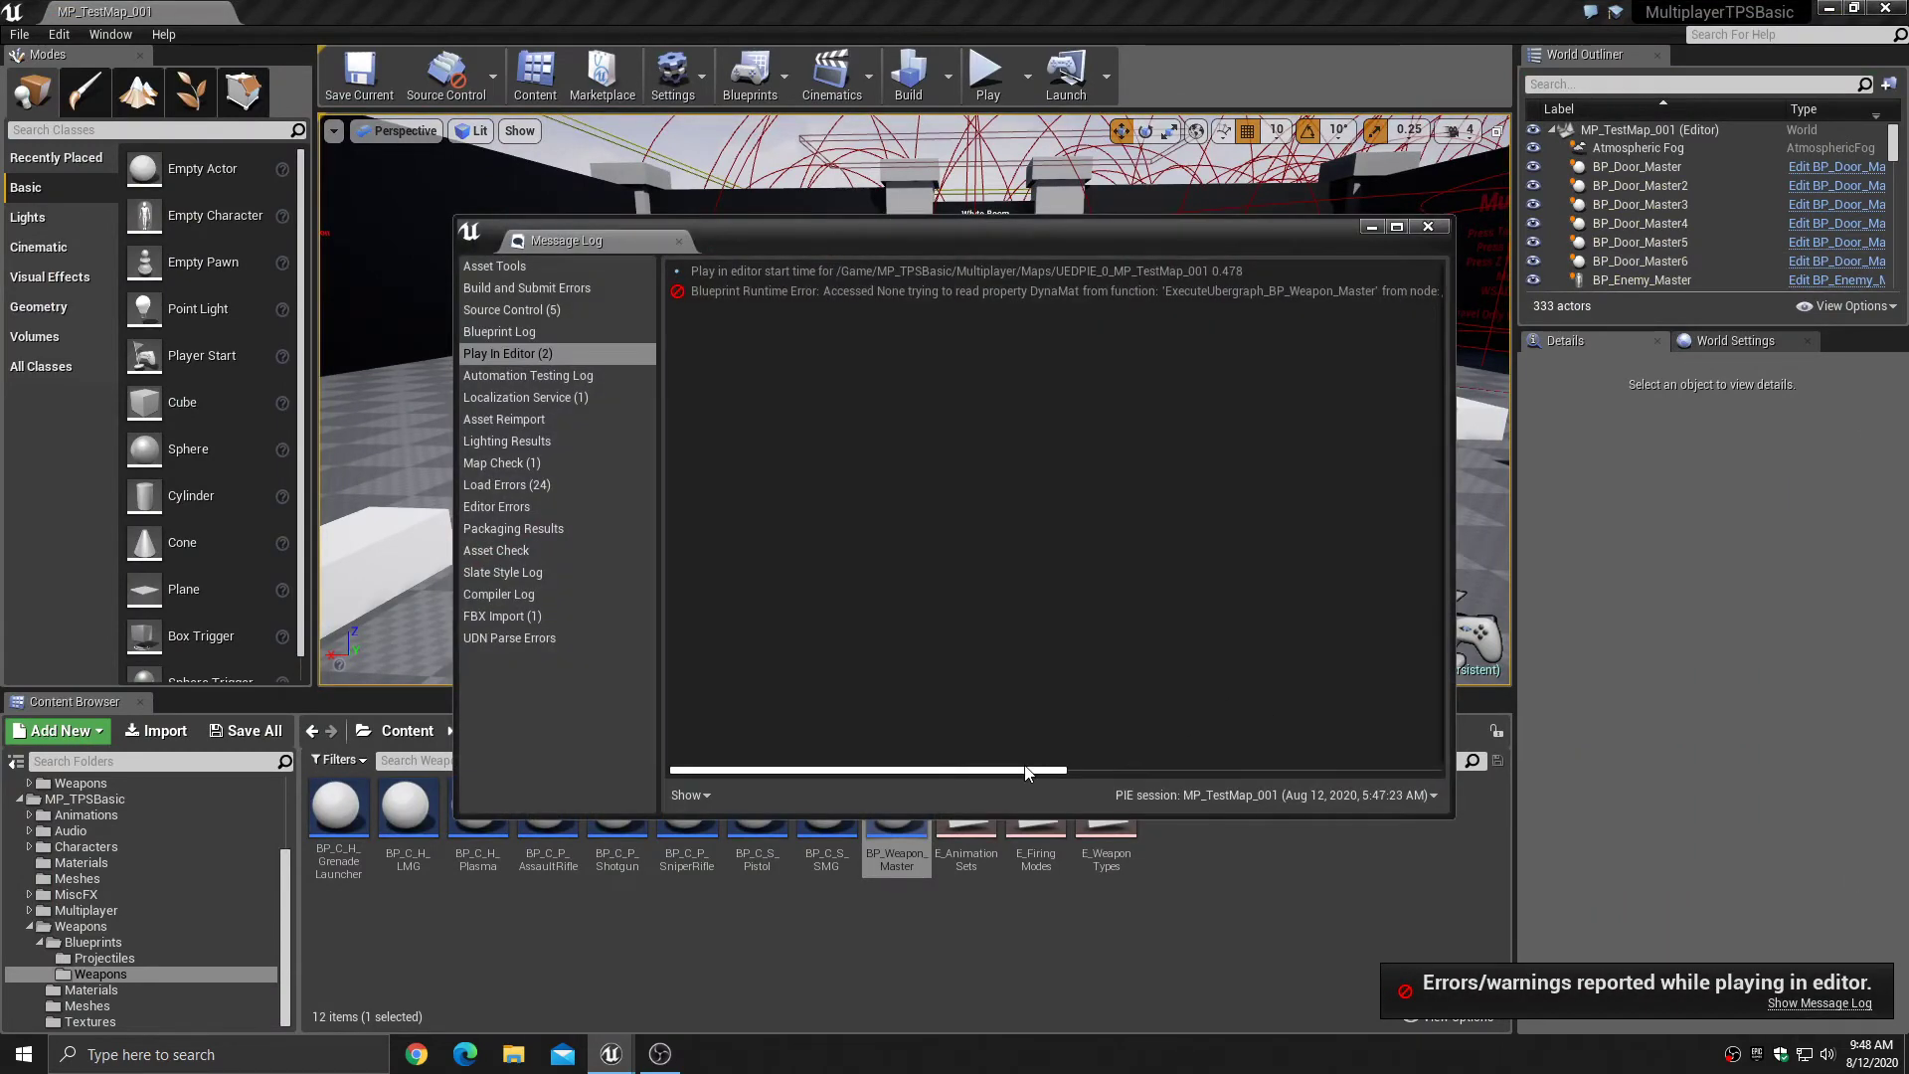
{"action": "left_click_drag", "start_coordinate": [1034, 770], "coordinate": [1332, 769]}
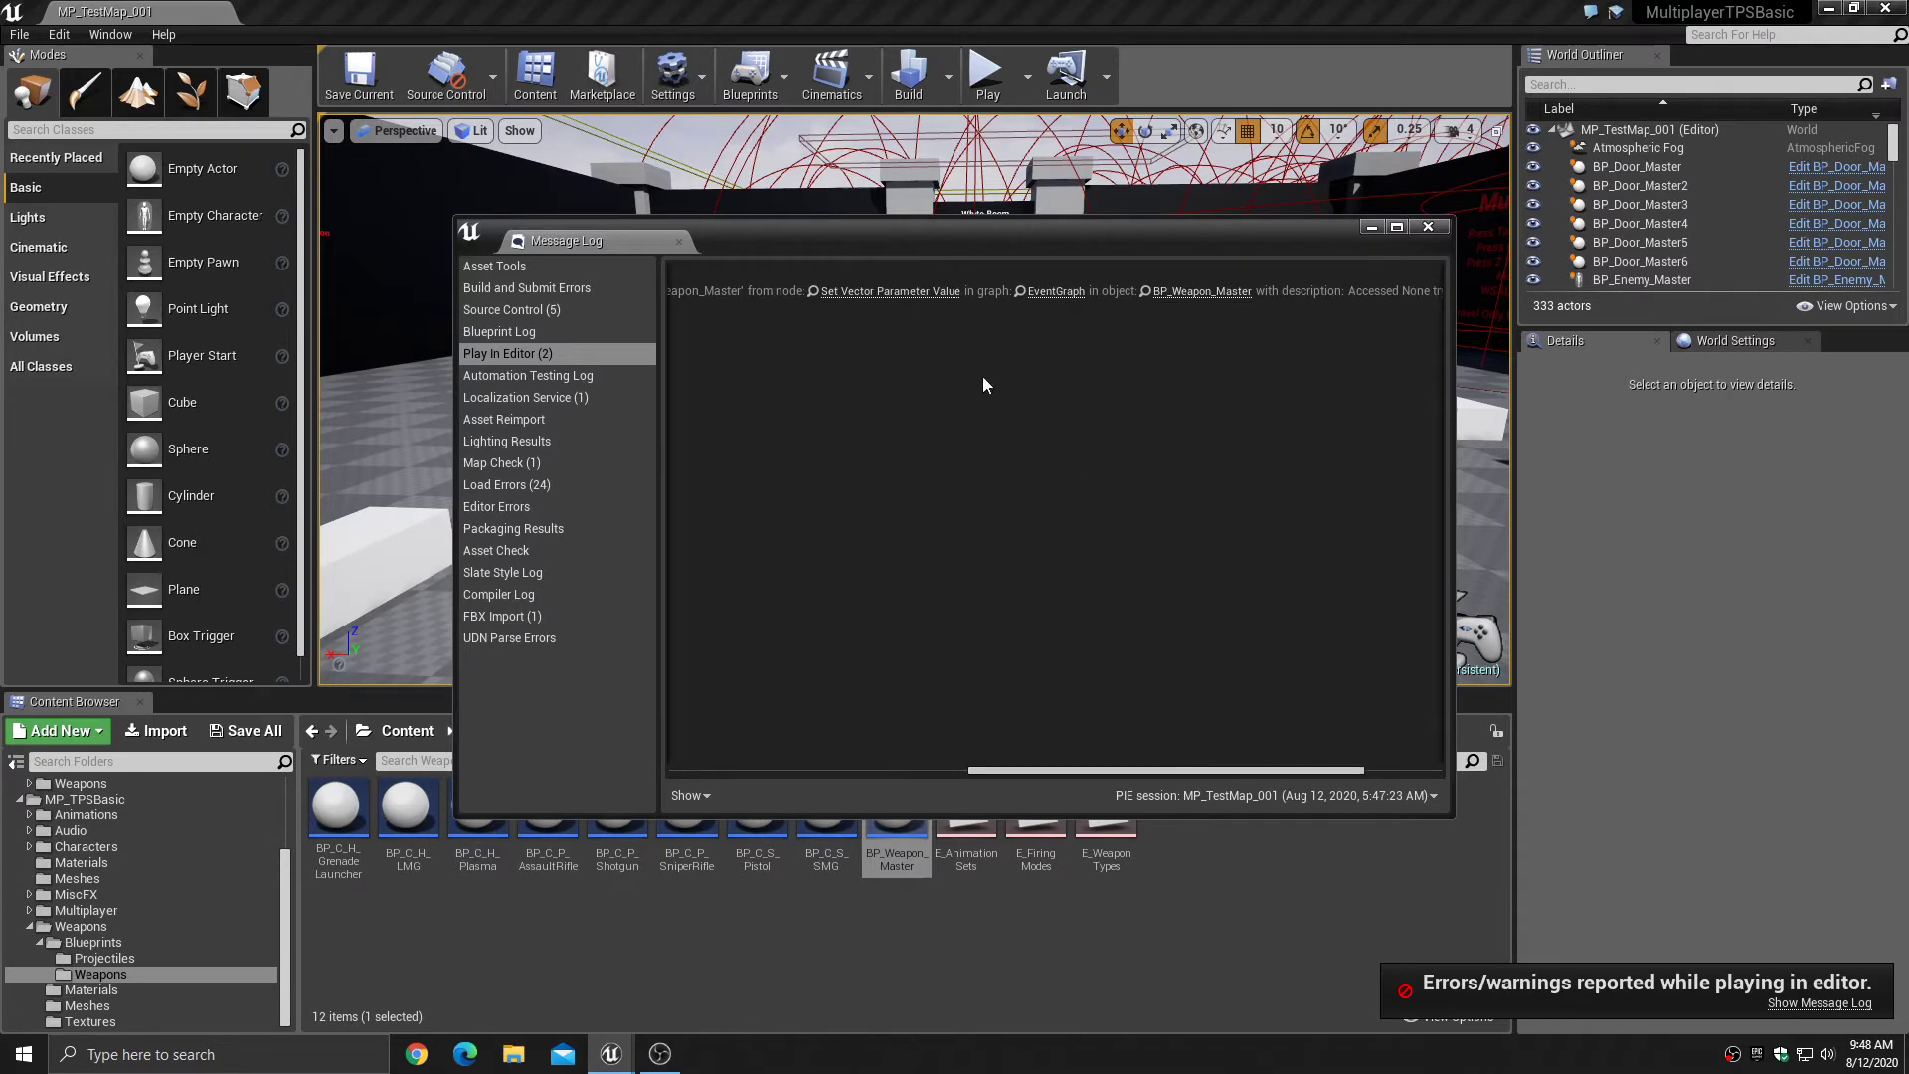
{"action": "left_click", "coordinate": [929, 293]}
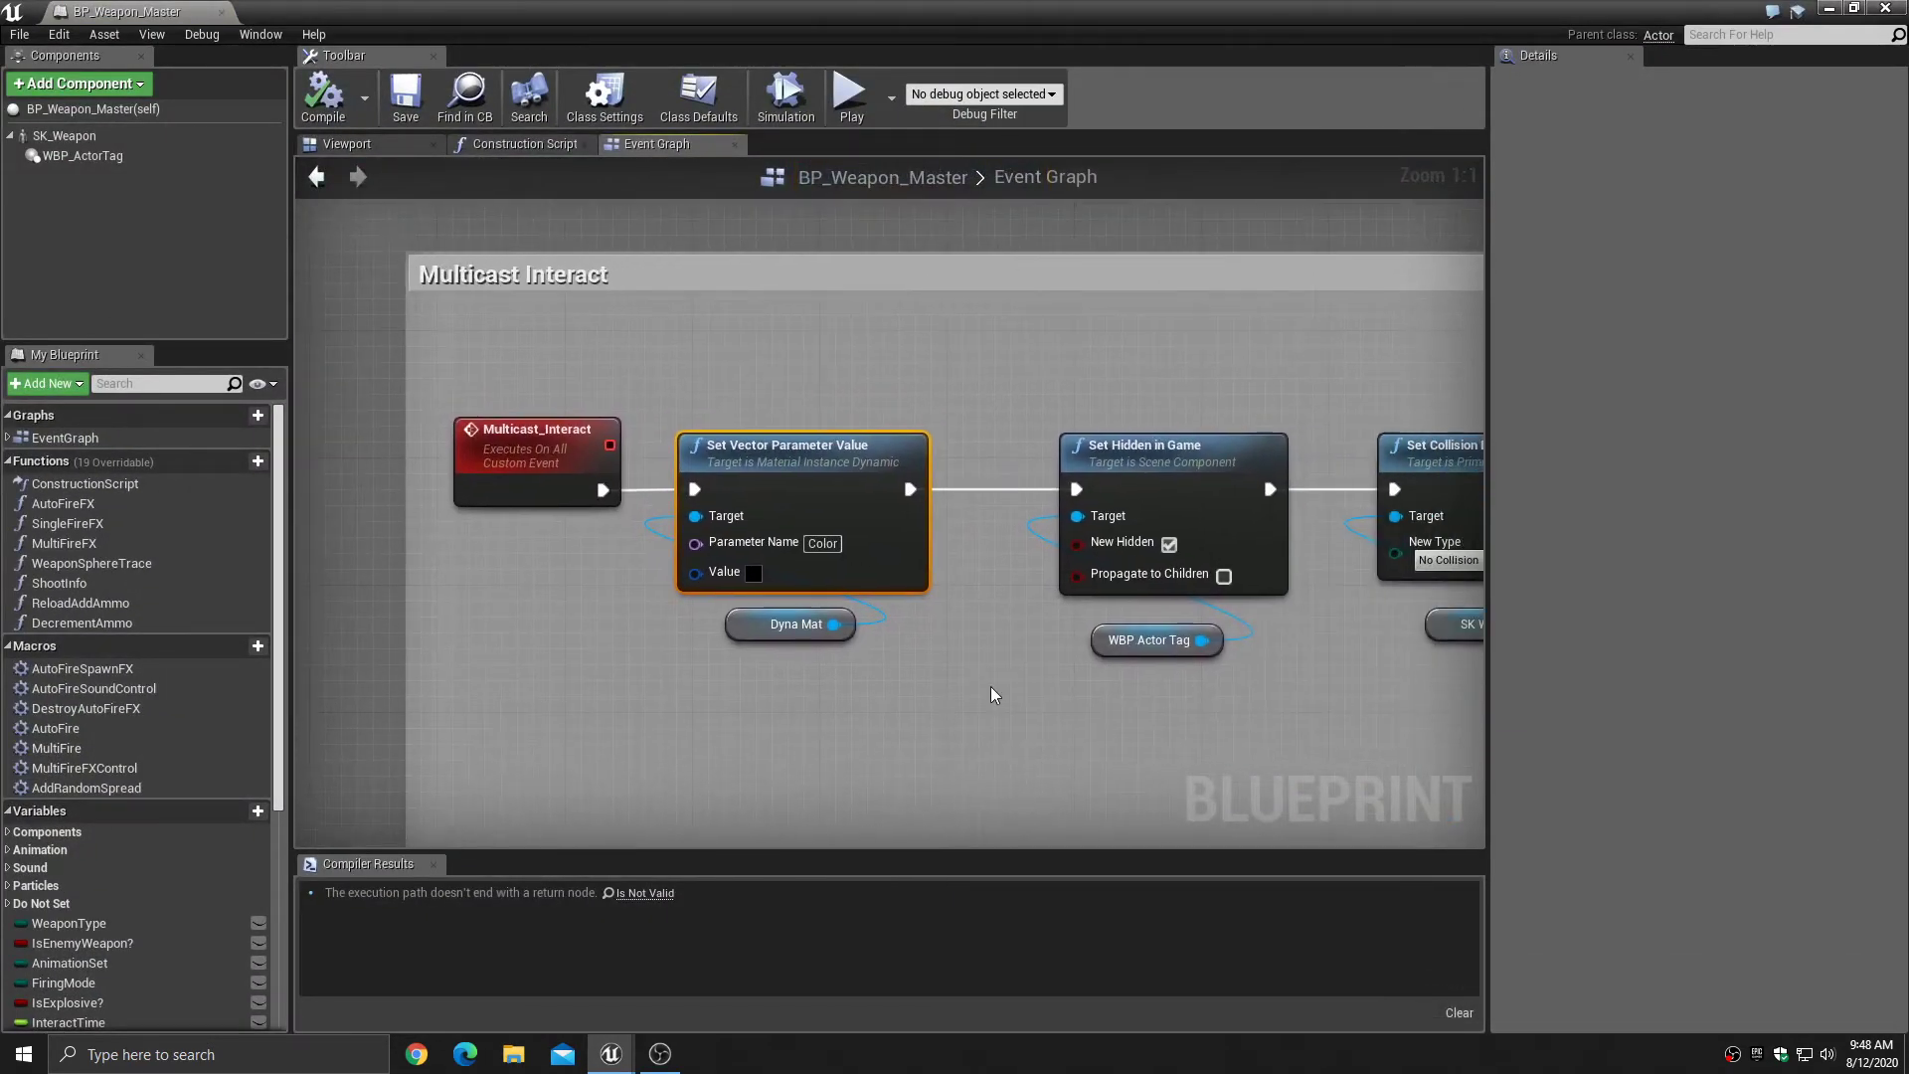
- Connect Multicast_Interact directly to Set Hidden in Game, compile and save BP_Weapon_Master, and close the message log
{"action": "left_click_drag", "start_coordinate": [809, 658], "coordinate": [752, 559]}
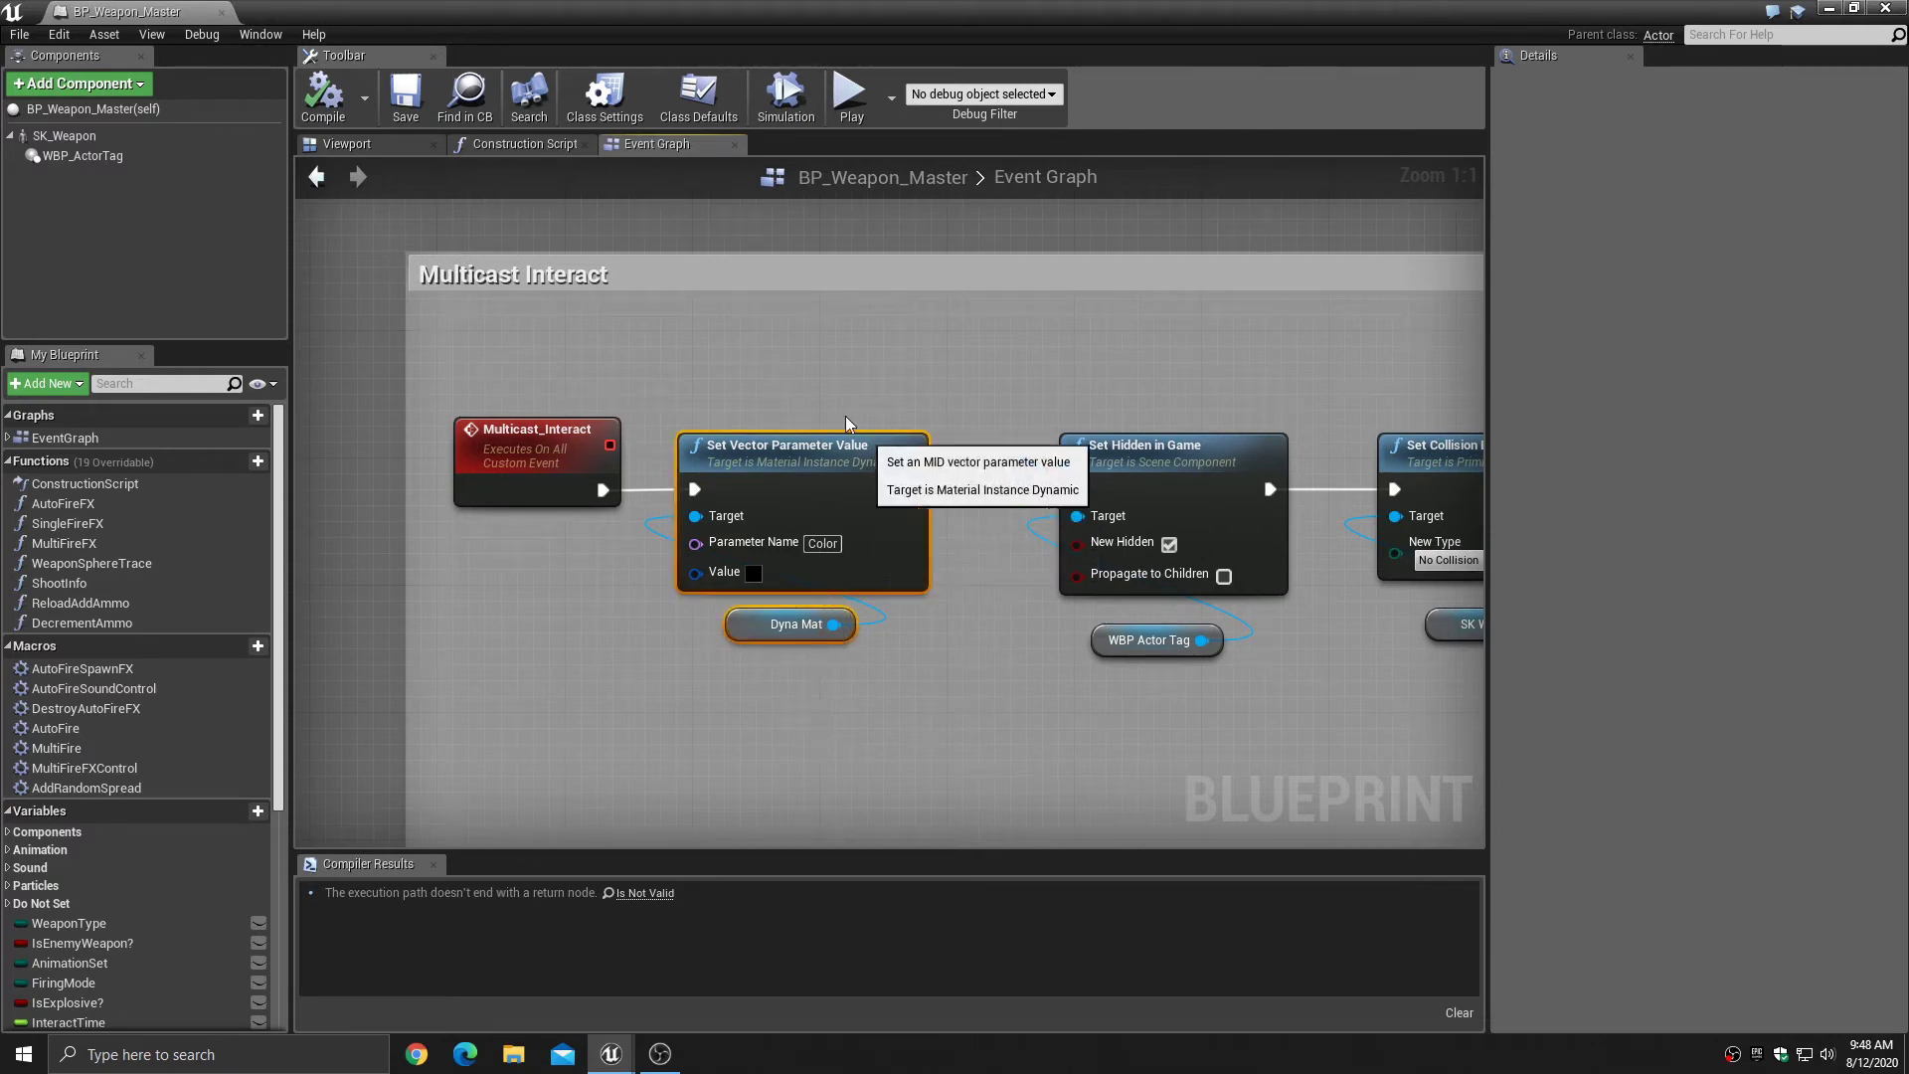
{"action": "left_click_drag", "start_coordinate": [604, 489], "coordinate": [1075, 489]}
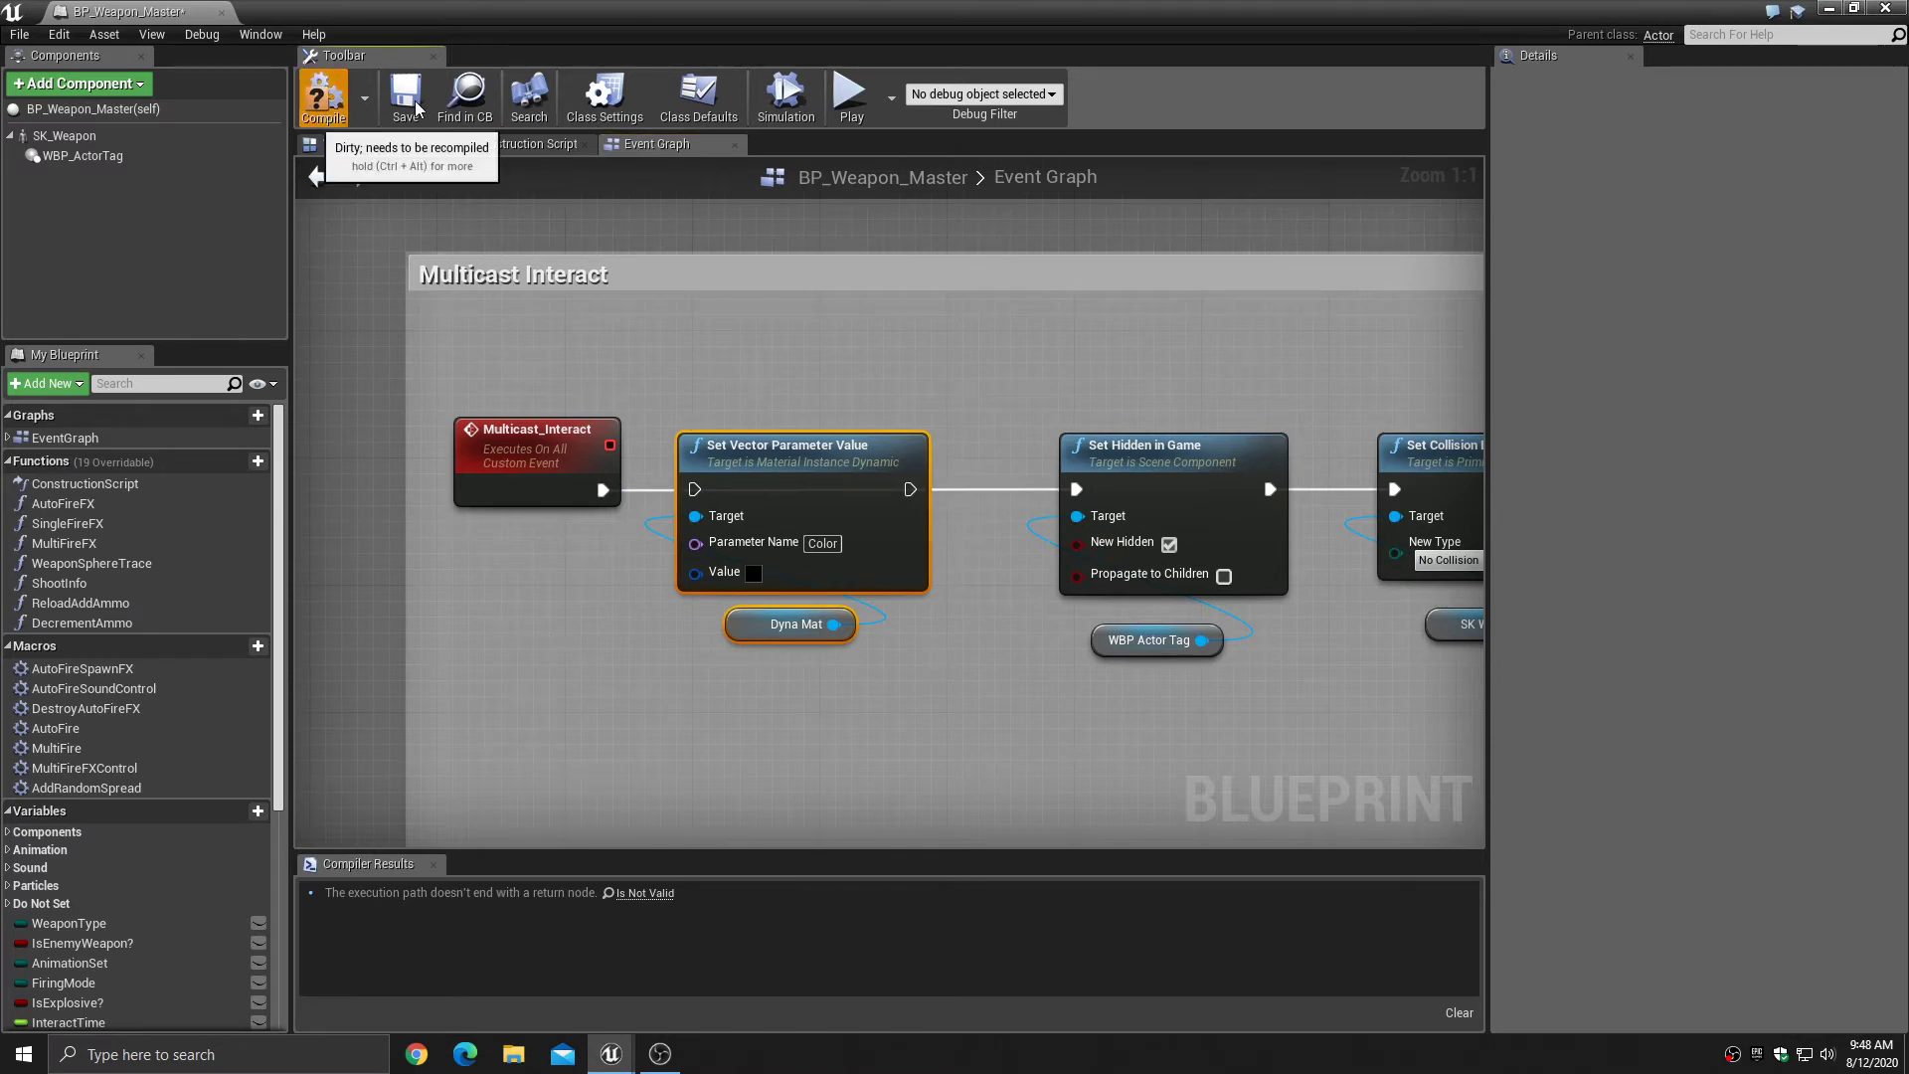
{"action": "left_click", "coordinate": [323, 96]}
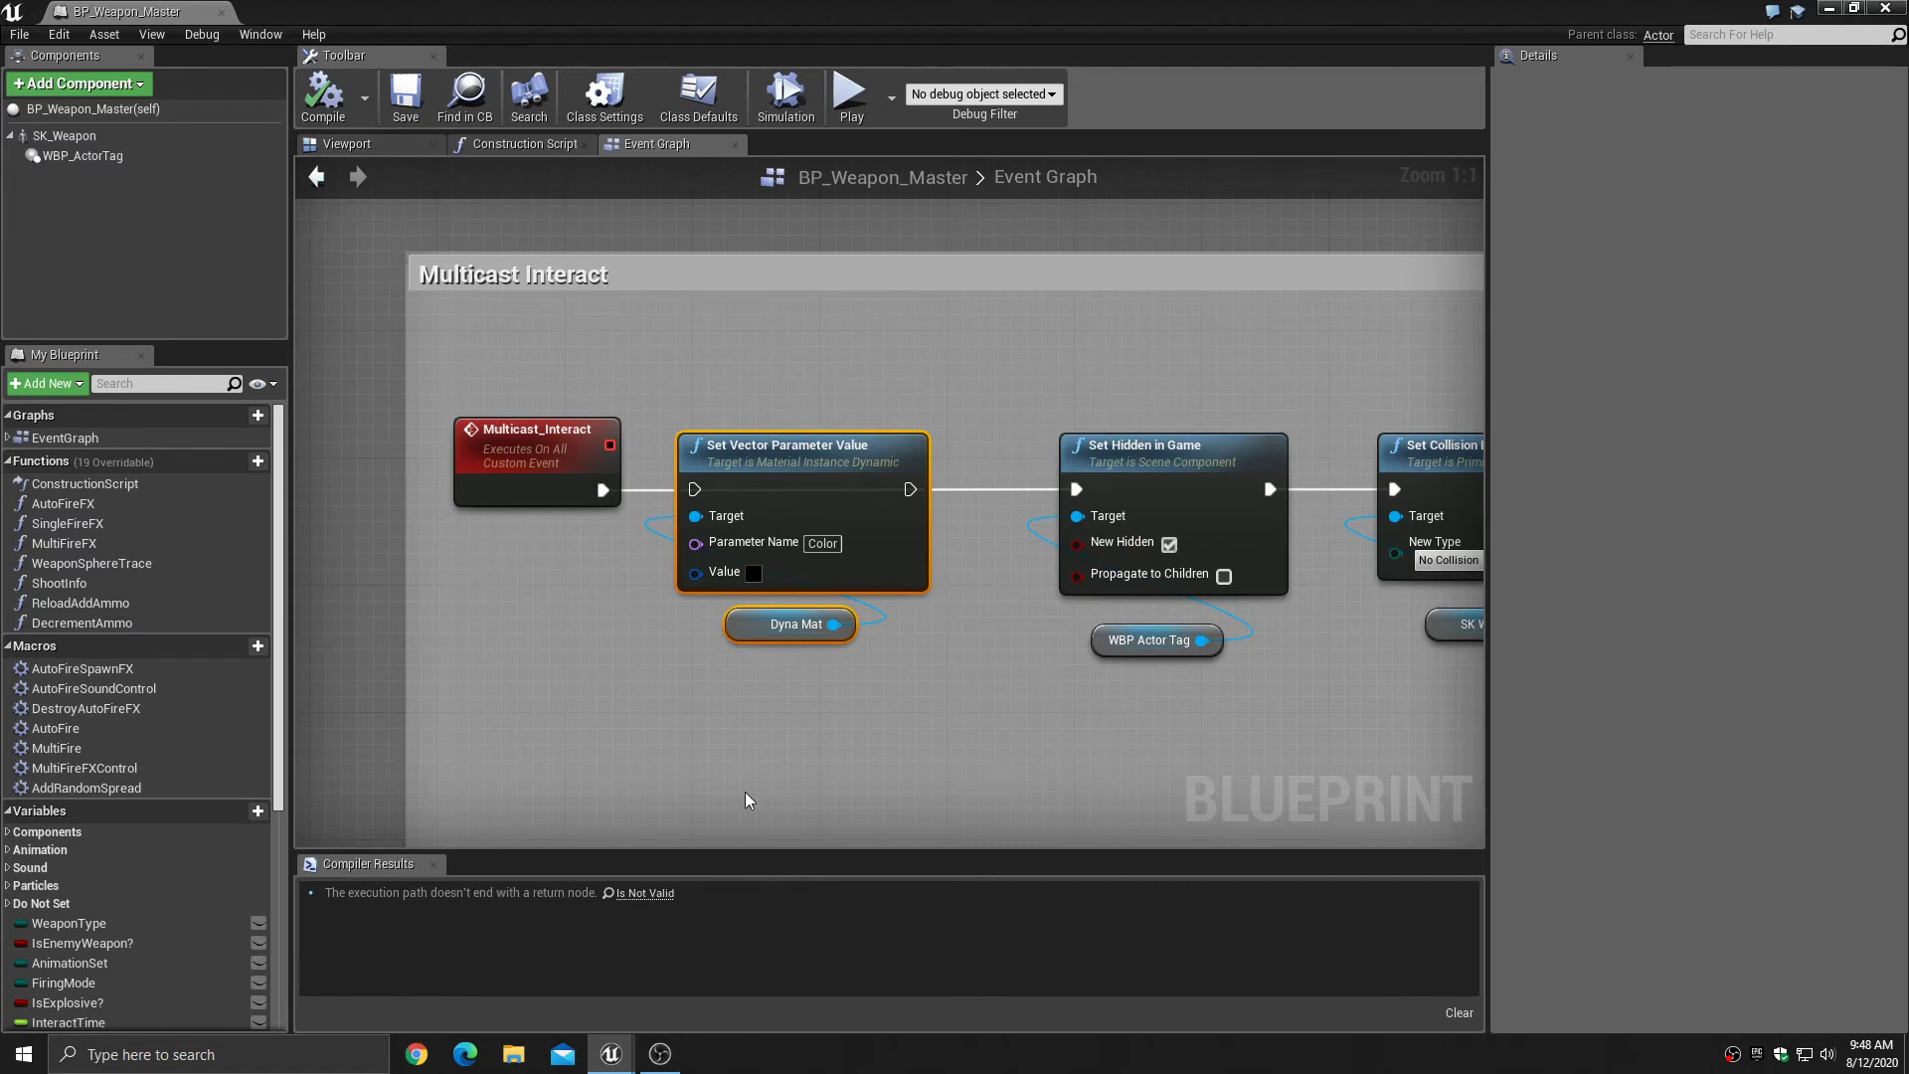
{"action": "left_click_drag", "start_coordinate": [744, 723], "coordinate": [877, 638]}
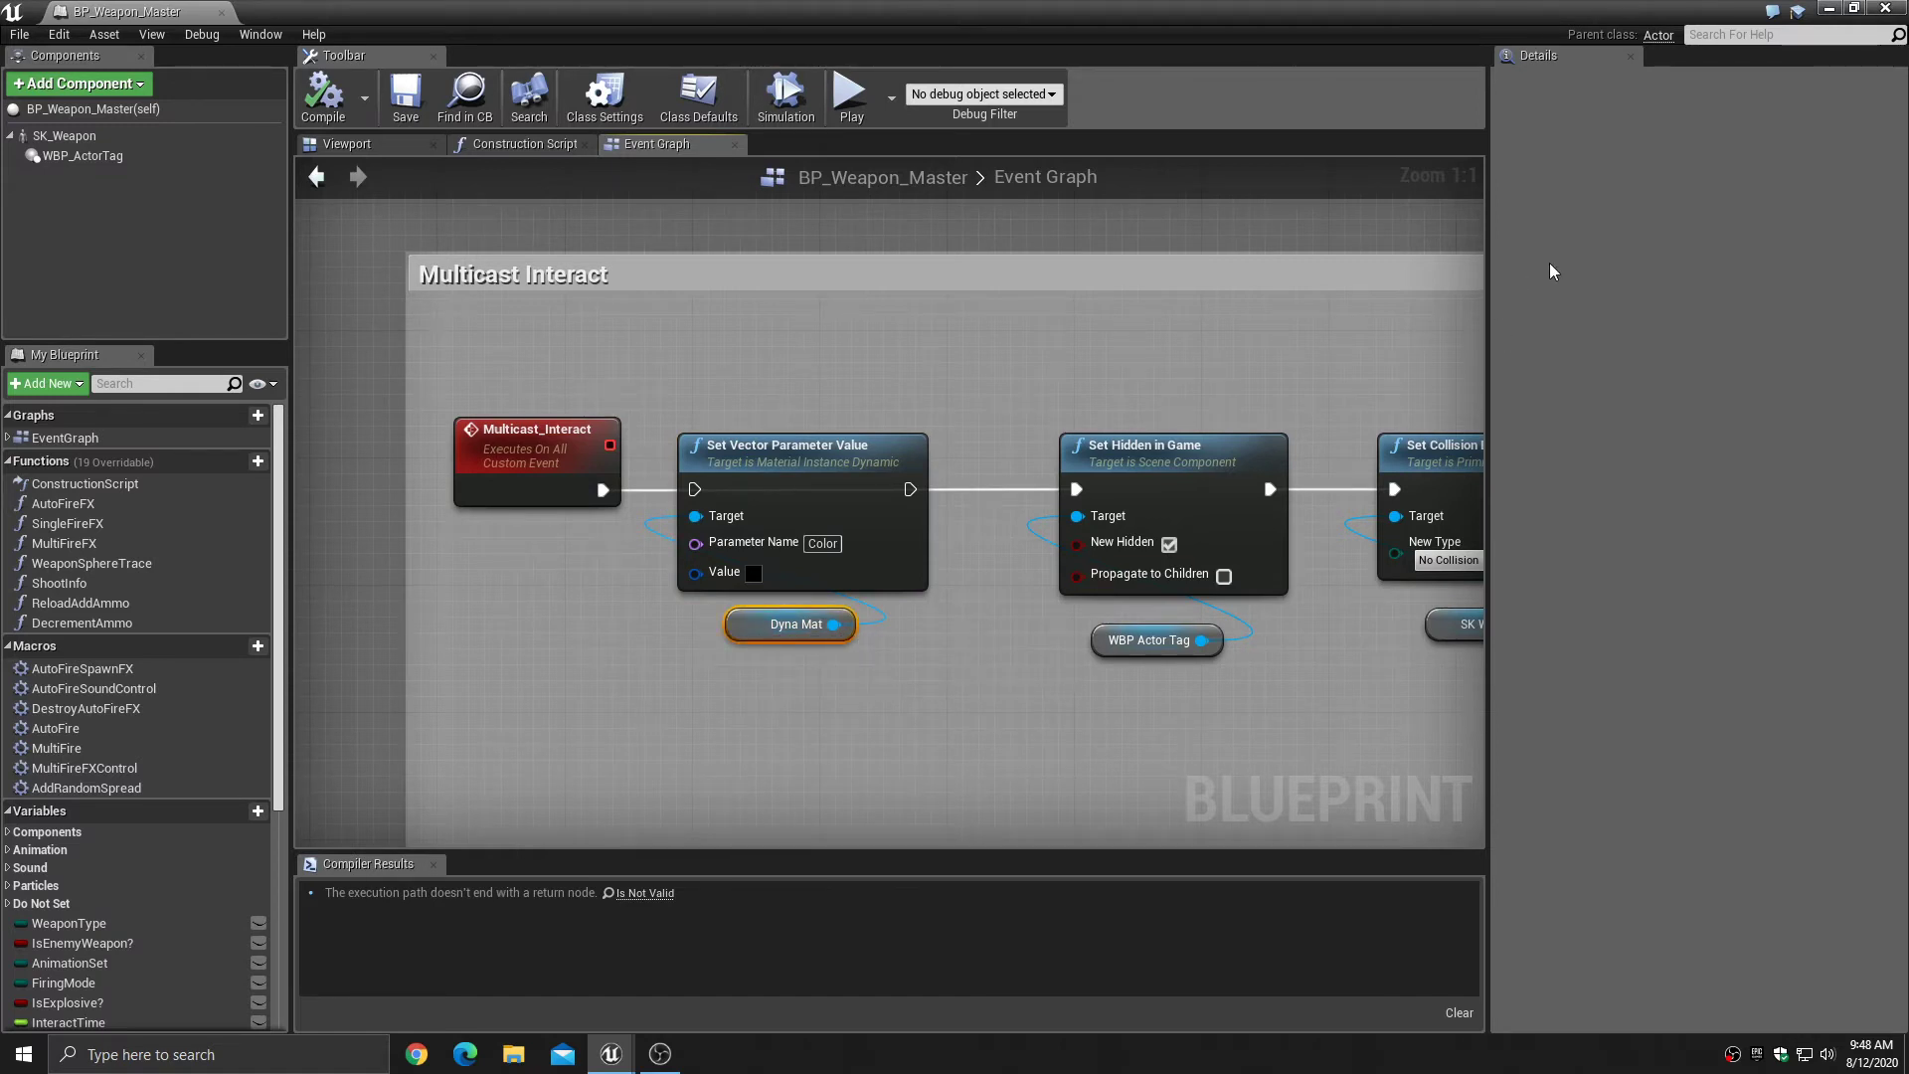
{"action": "left_click", "coordinate": [1835, 10]}
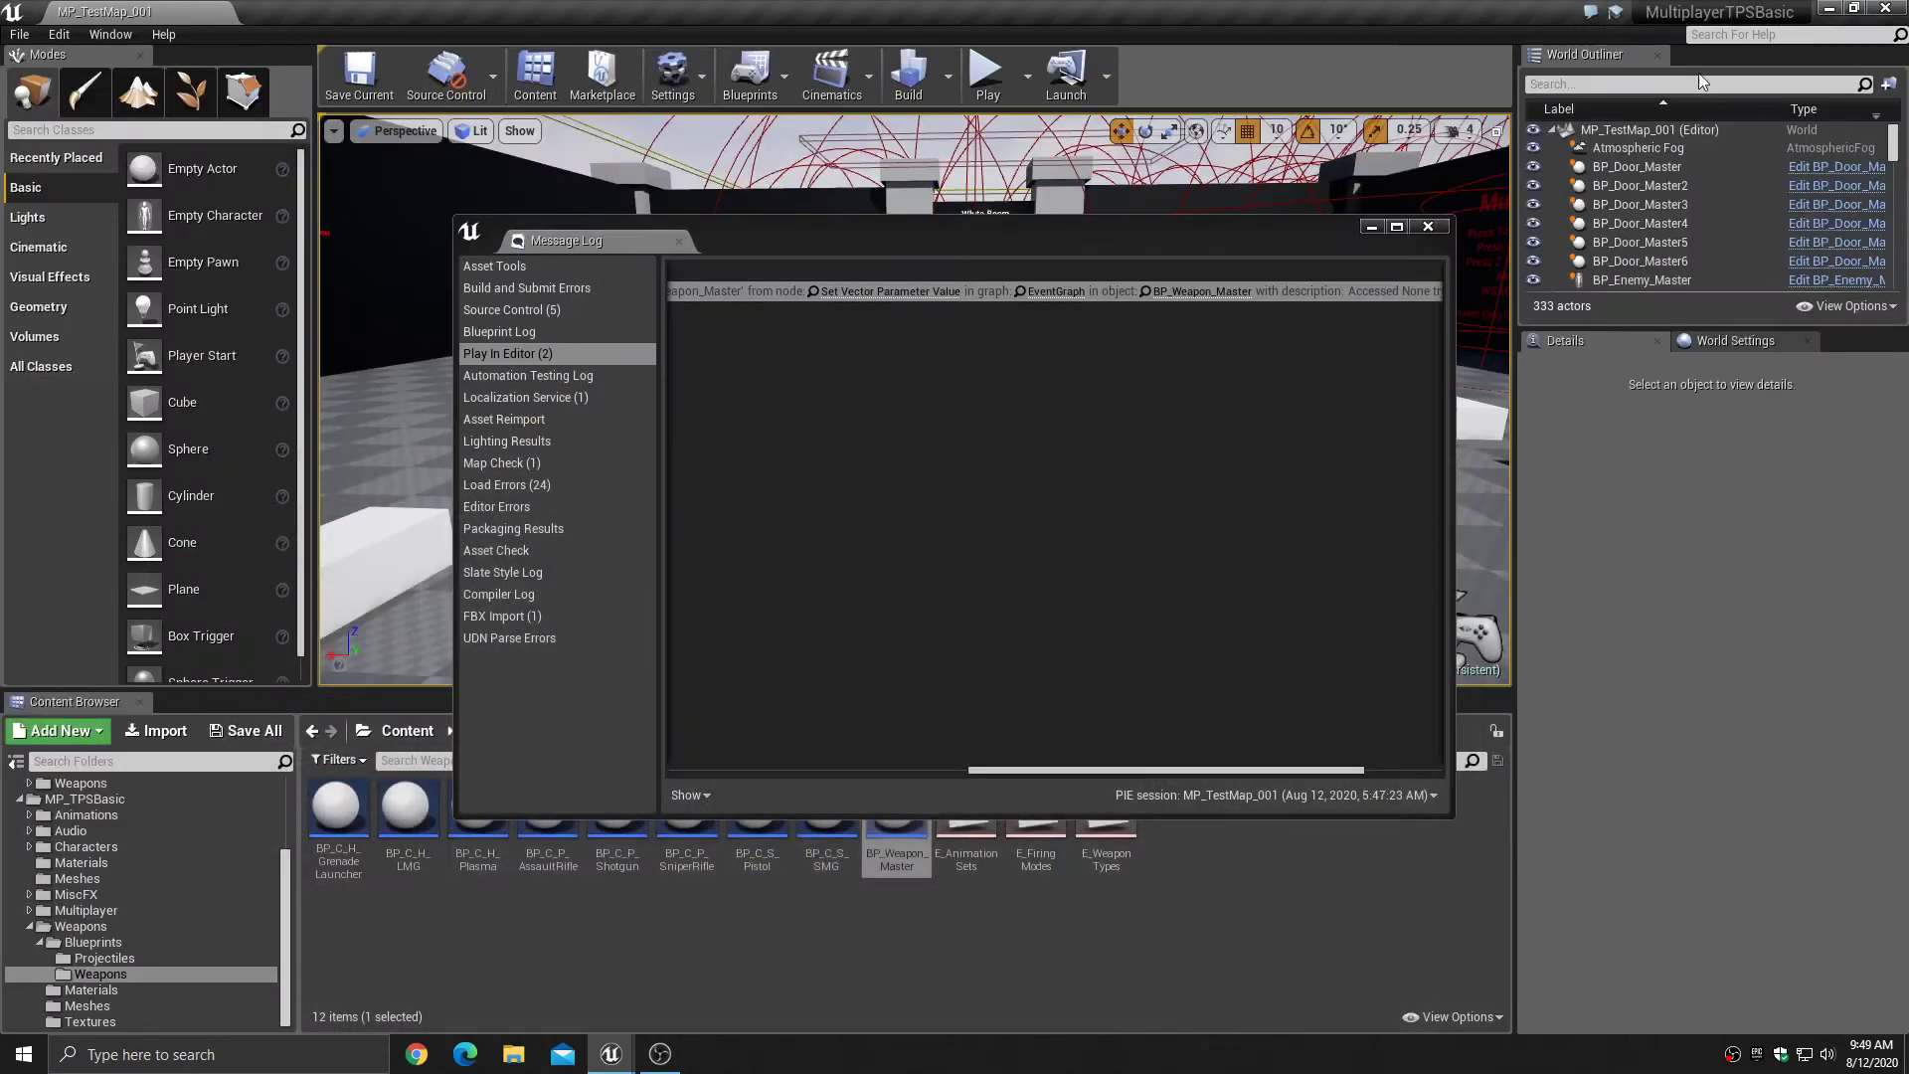
{"action": "left_click", "coordinate": [1428, 226]}
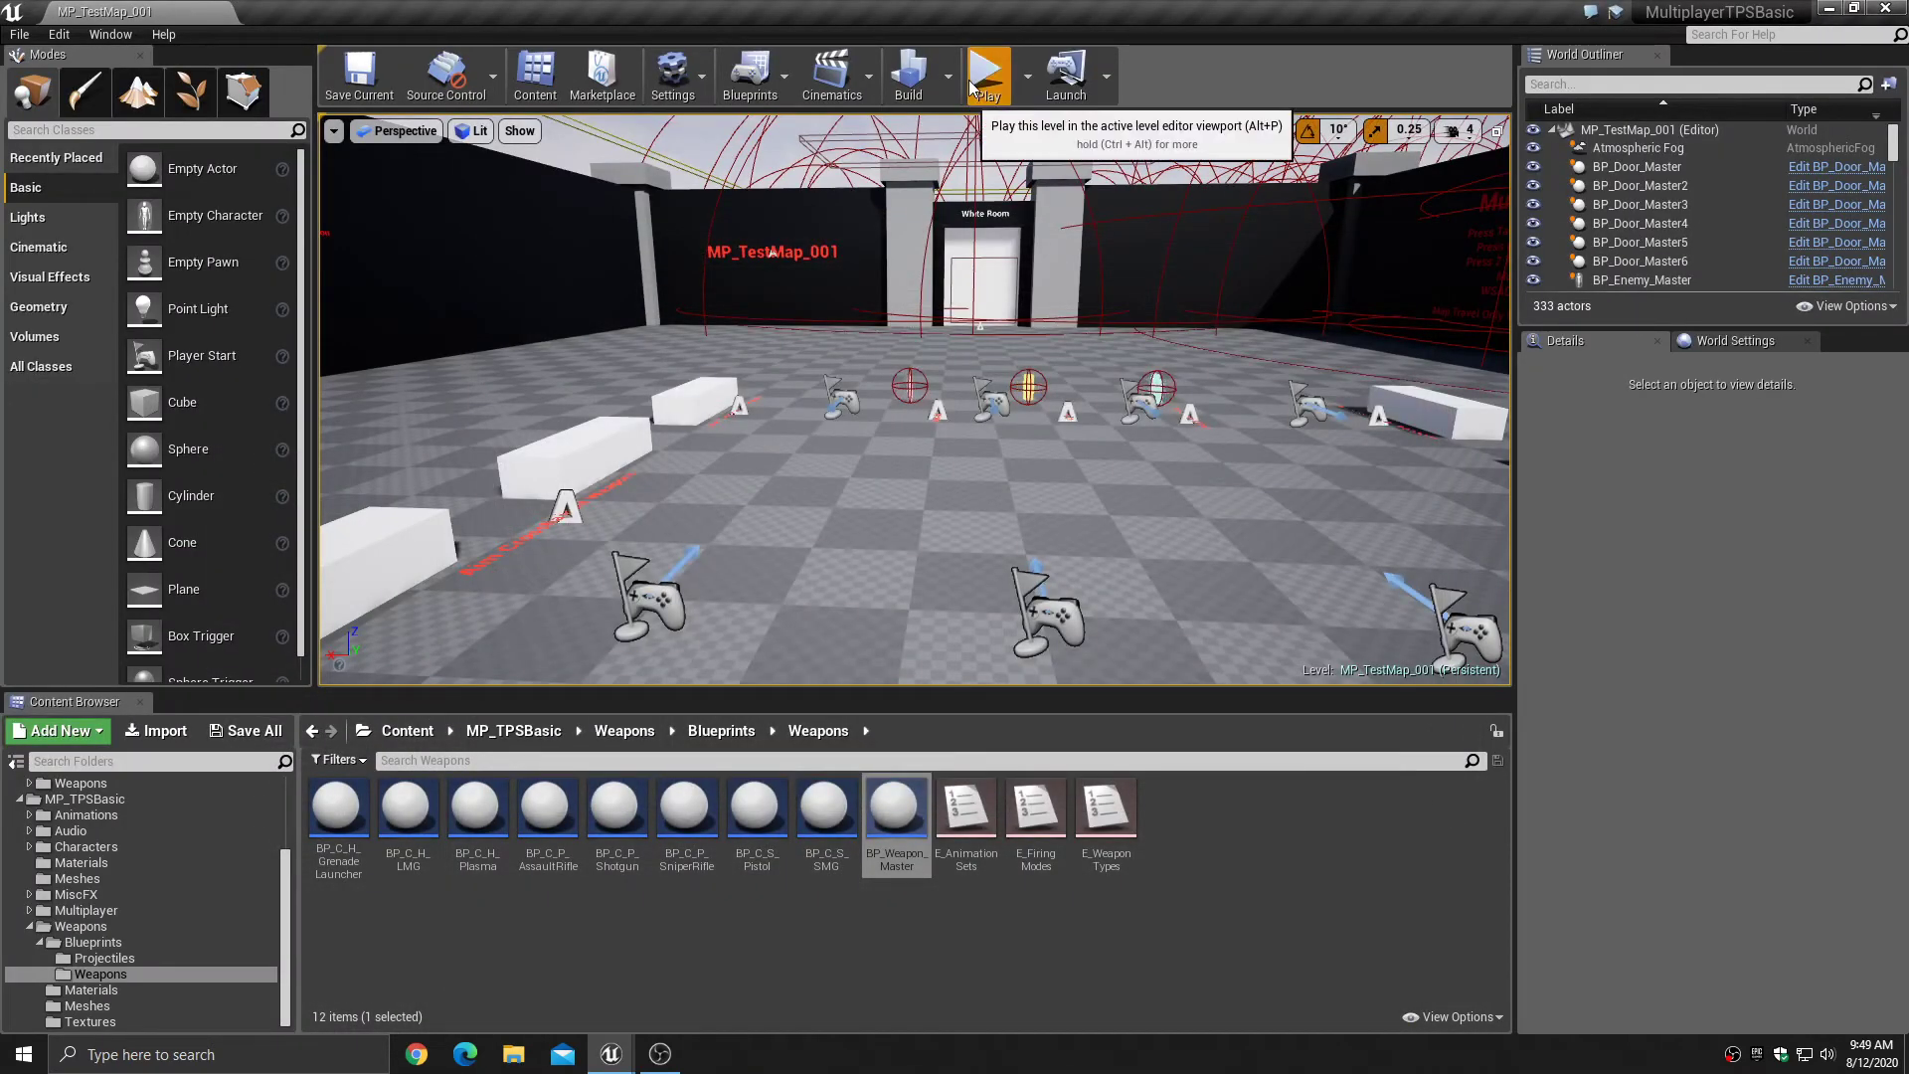
- Playtest the map again, interacting with the crate weapons and firing the assault rifle, and finish with one more short play run
{"action": "left_click", "coordinate": [998, 88]}
{"action": "key", "text": "w"}
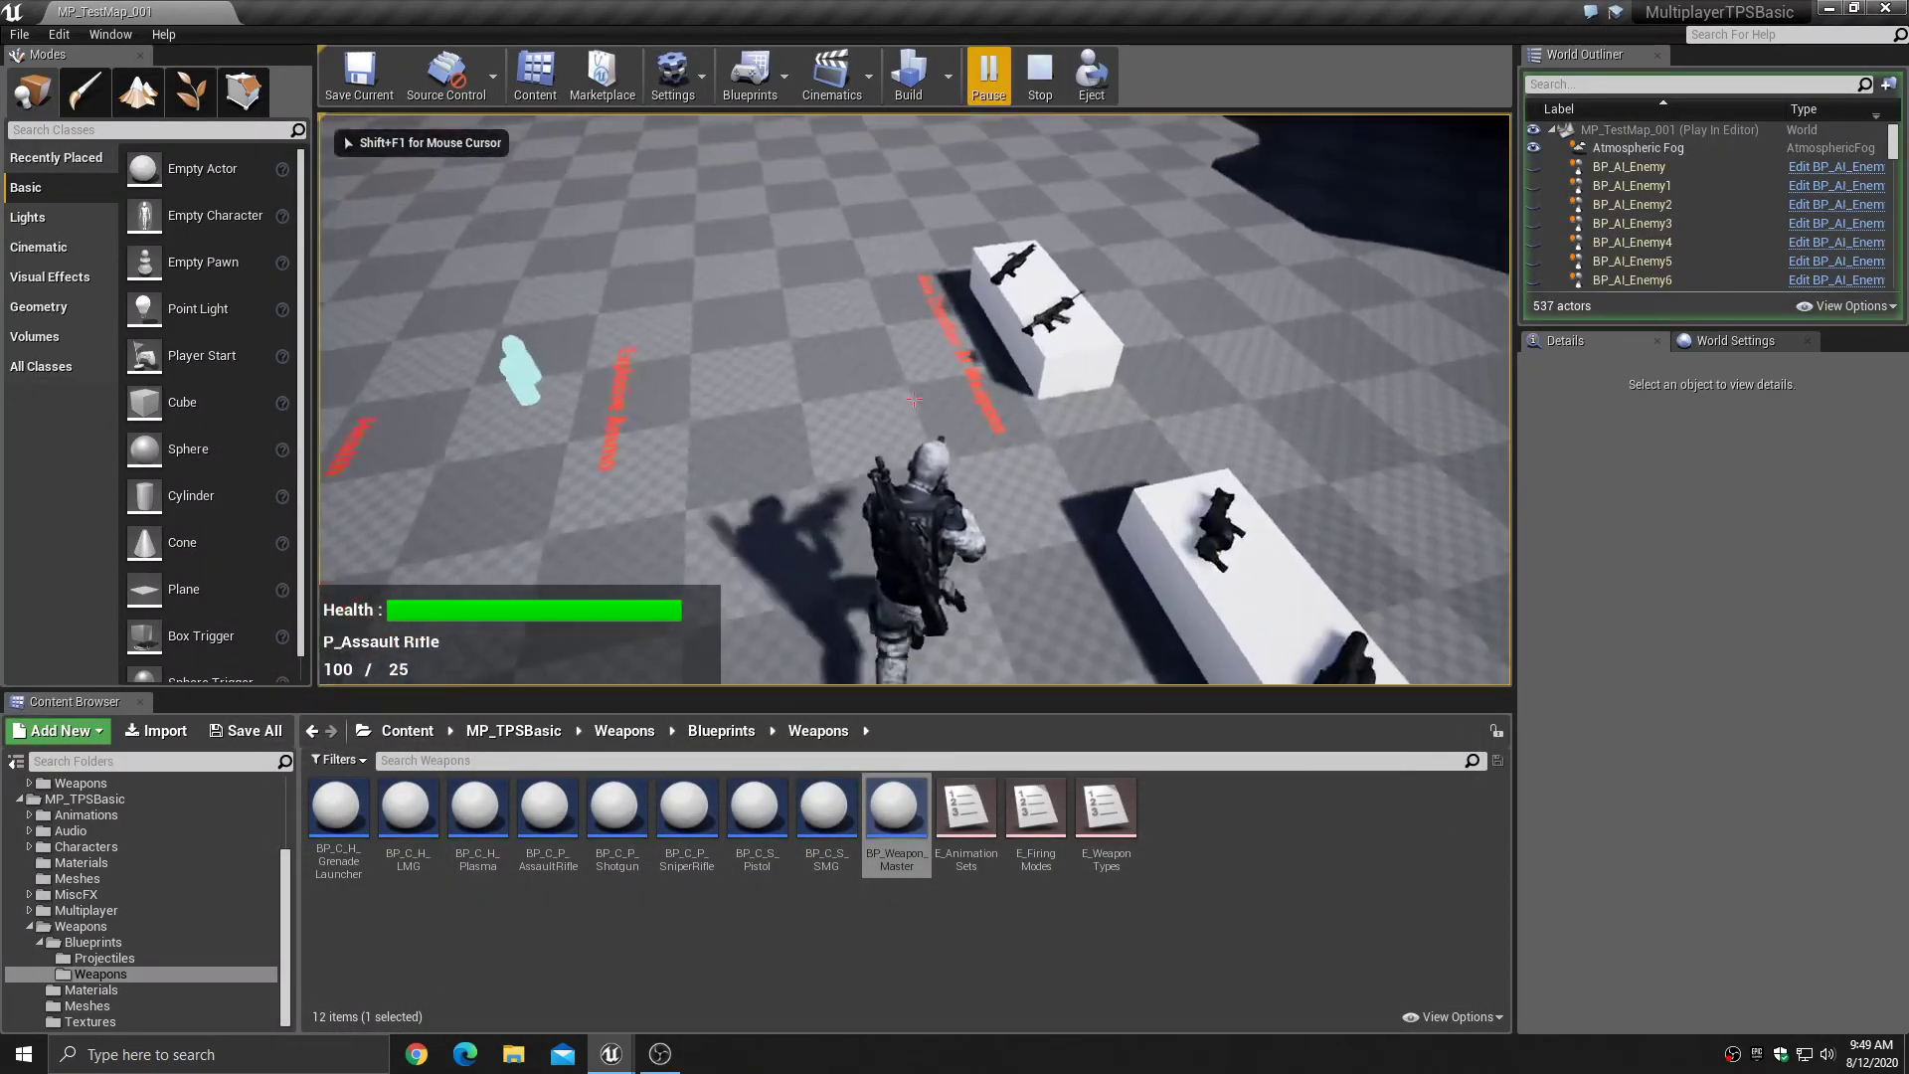
{"action": "key", "text": "e"}
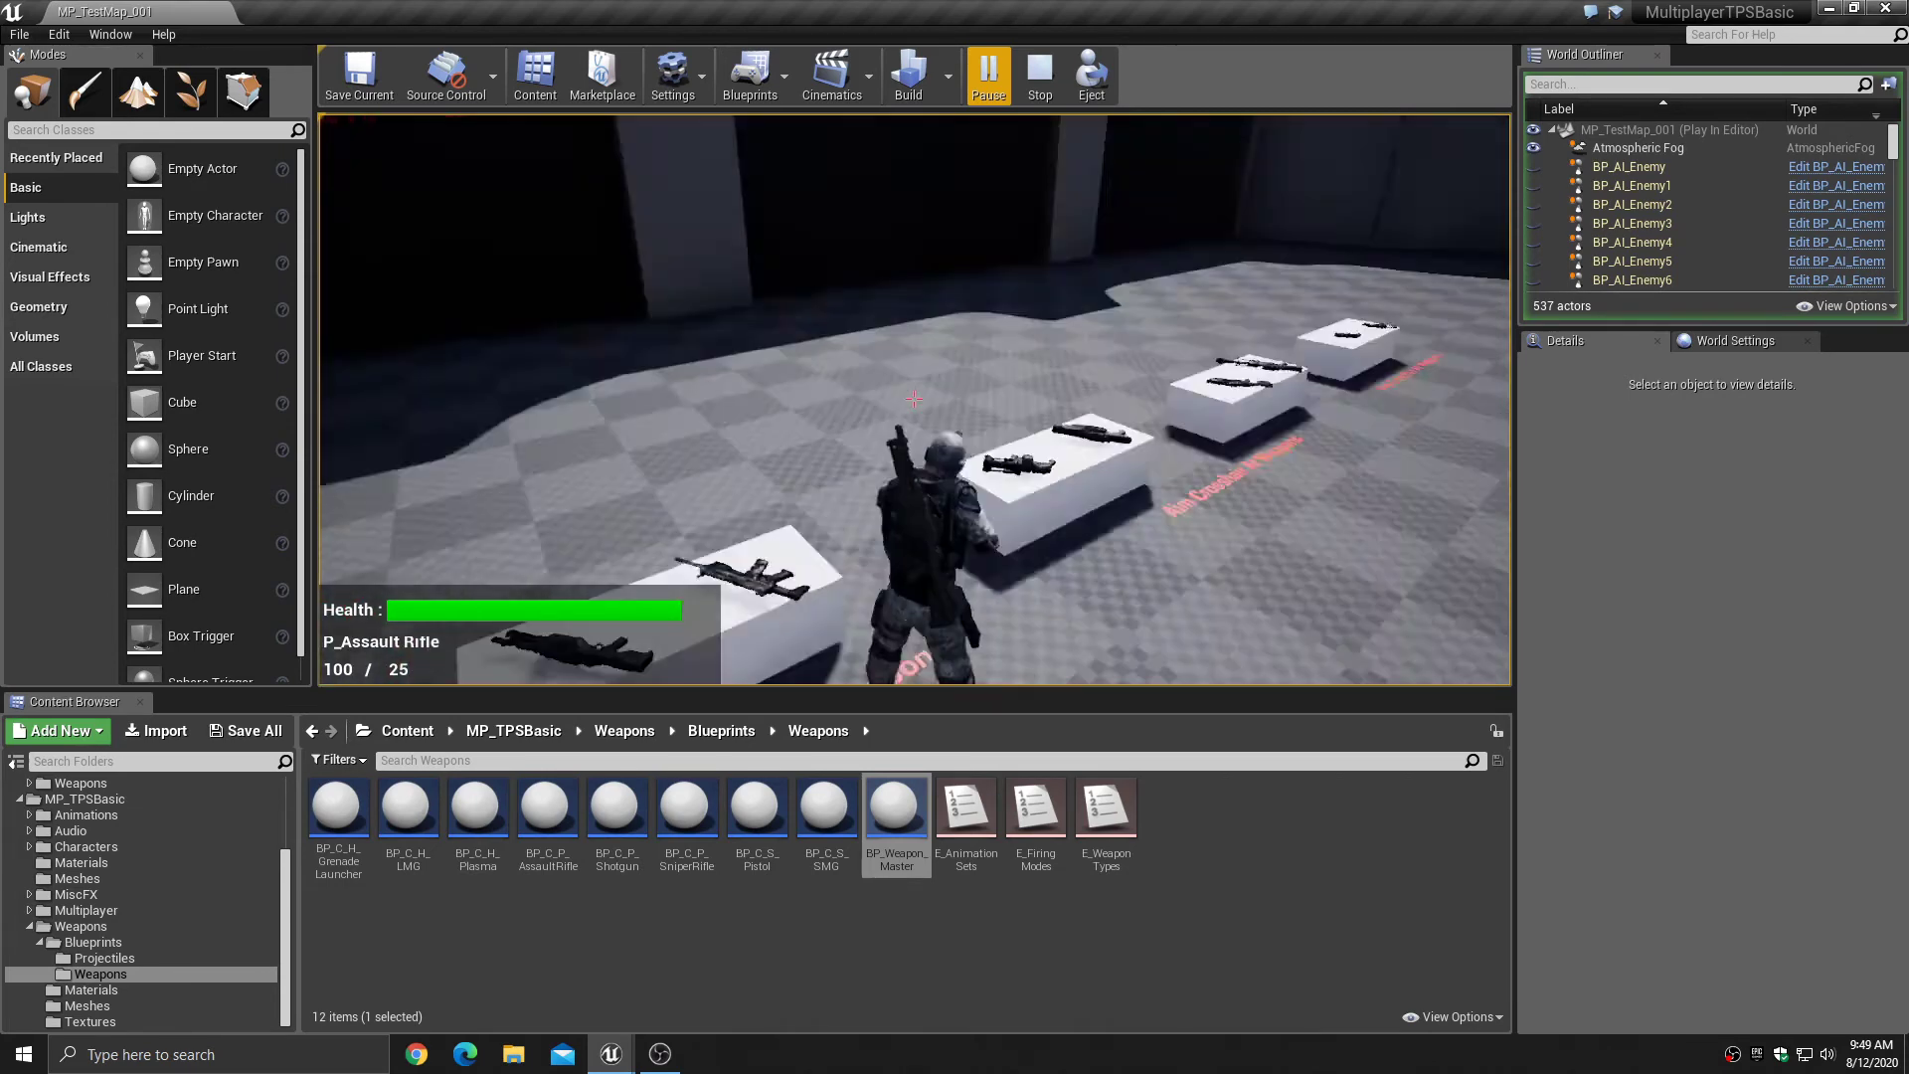
{"action": "key", "text": "w"}
{"action": "left_click", "coordinate": [914, 399]}
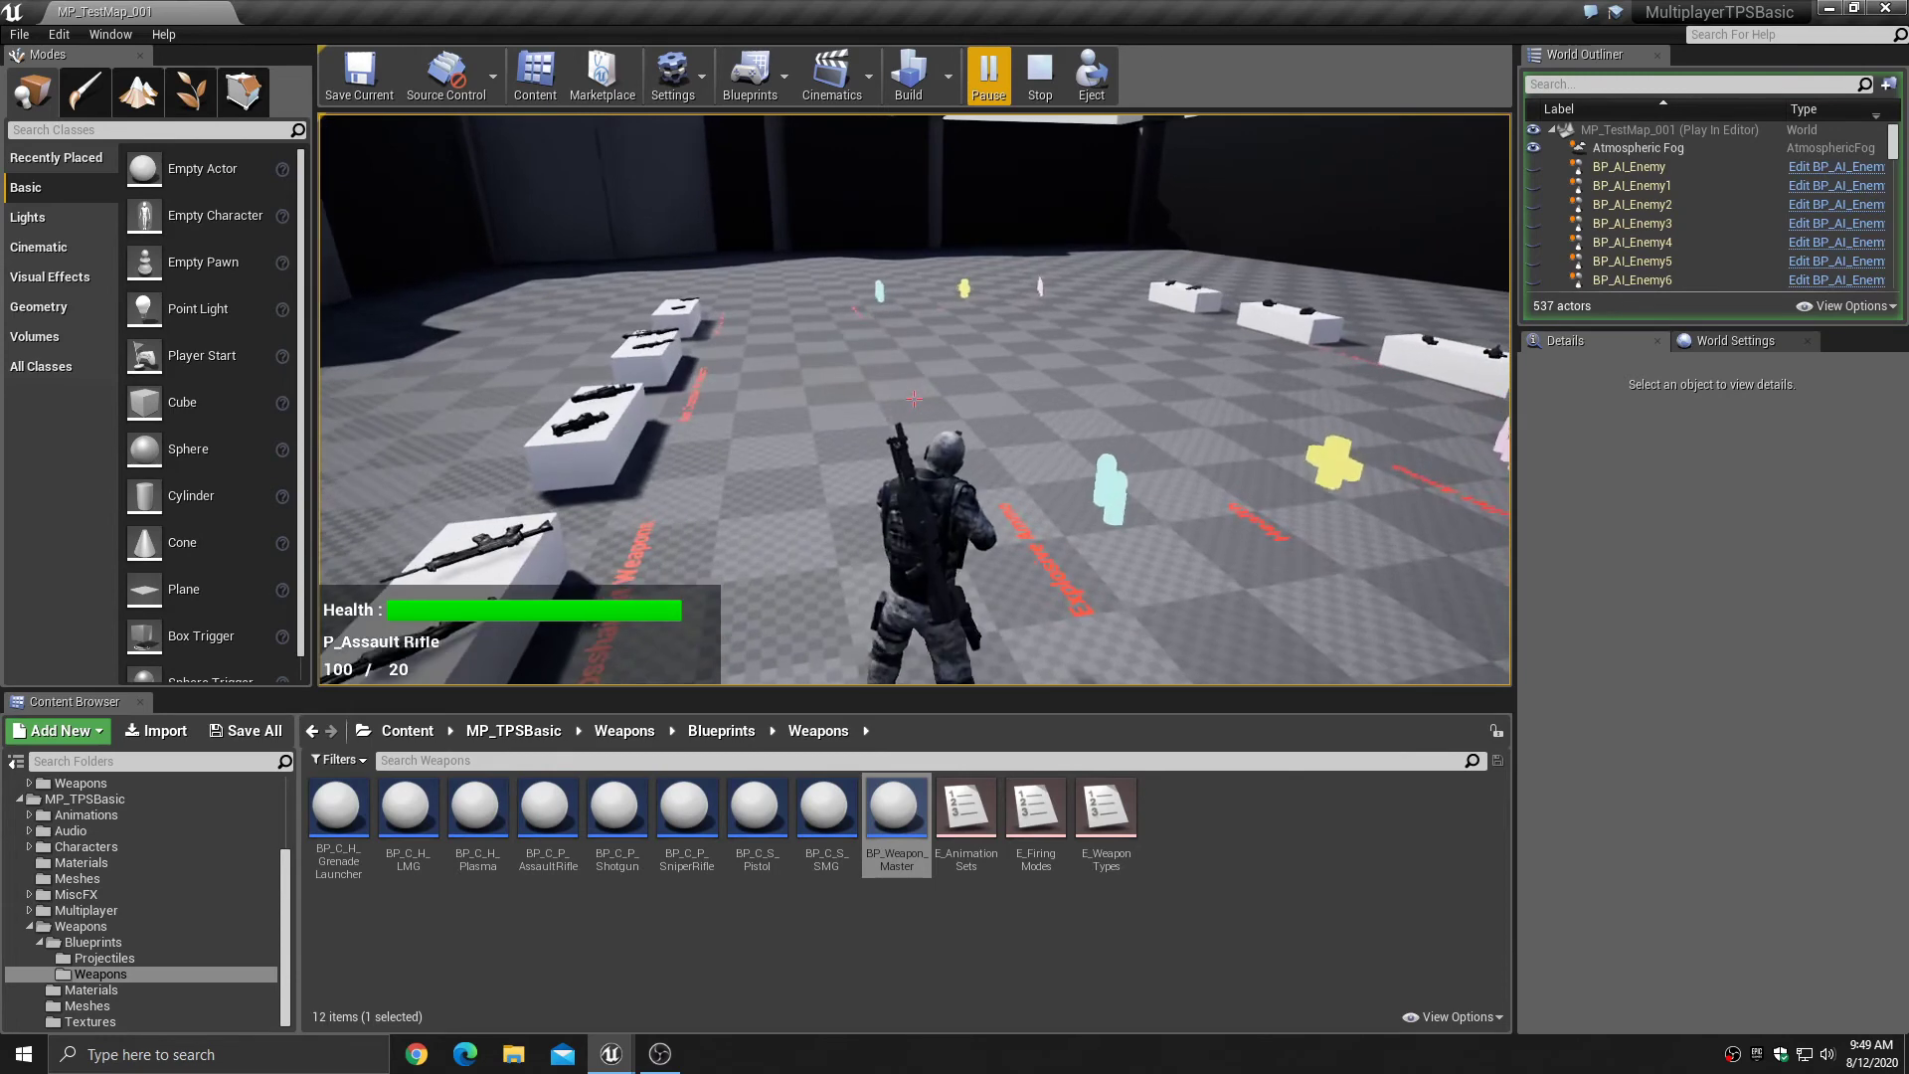
{"action": "key", "text": "Escape"}
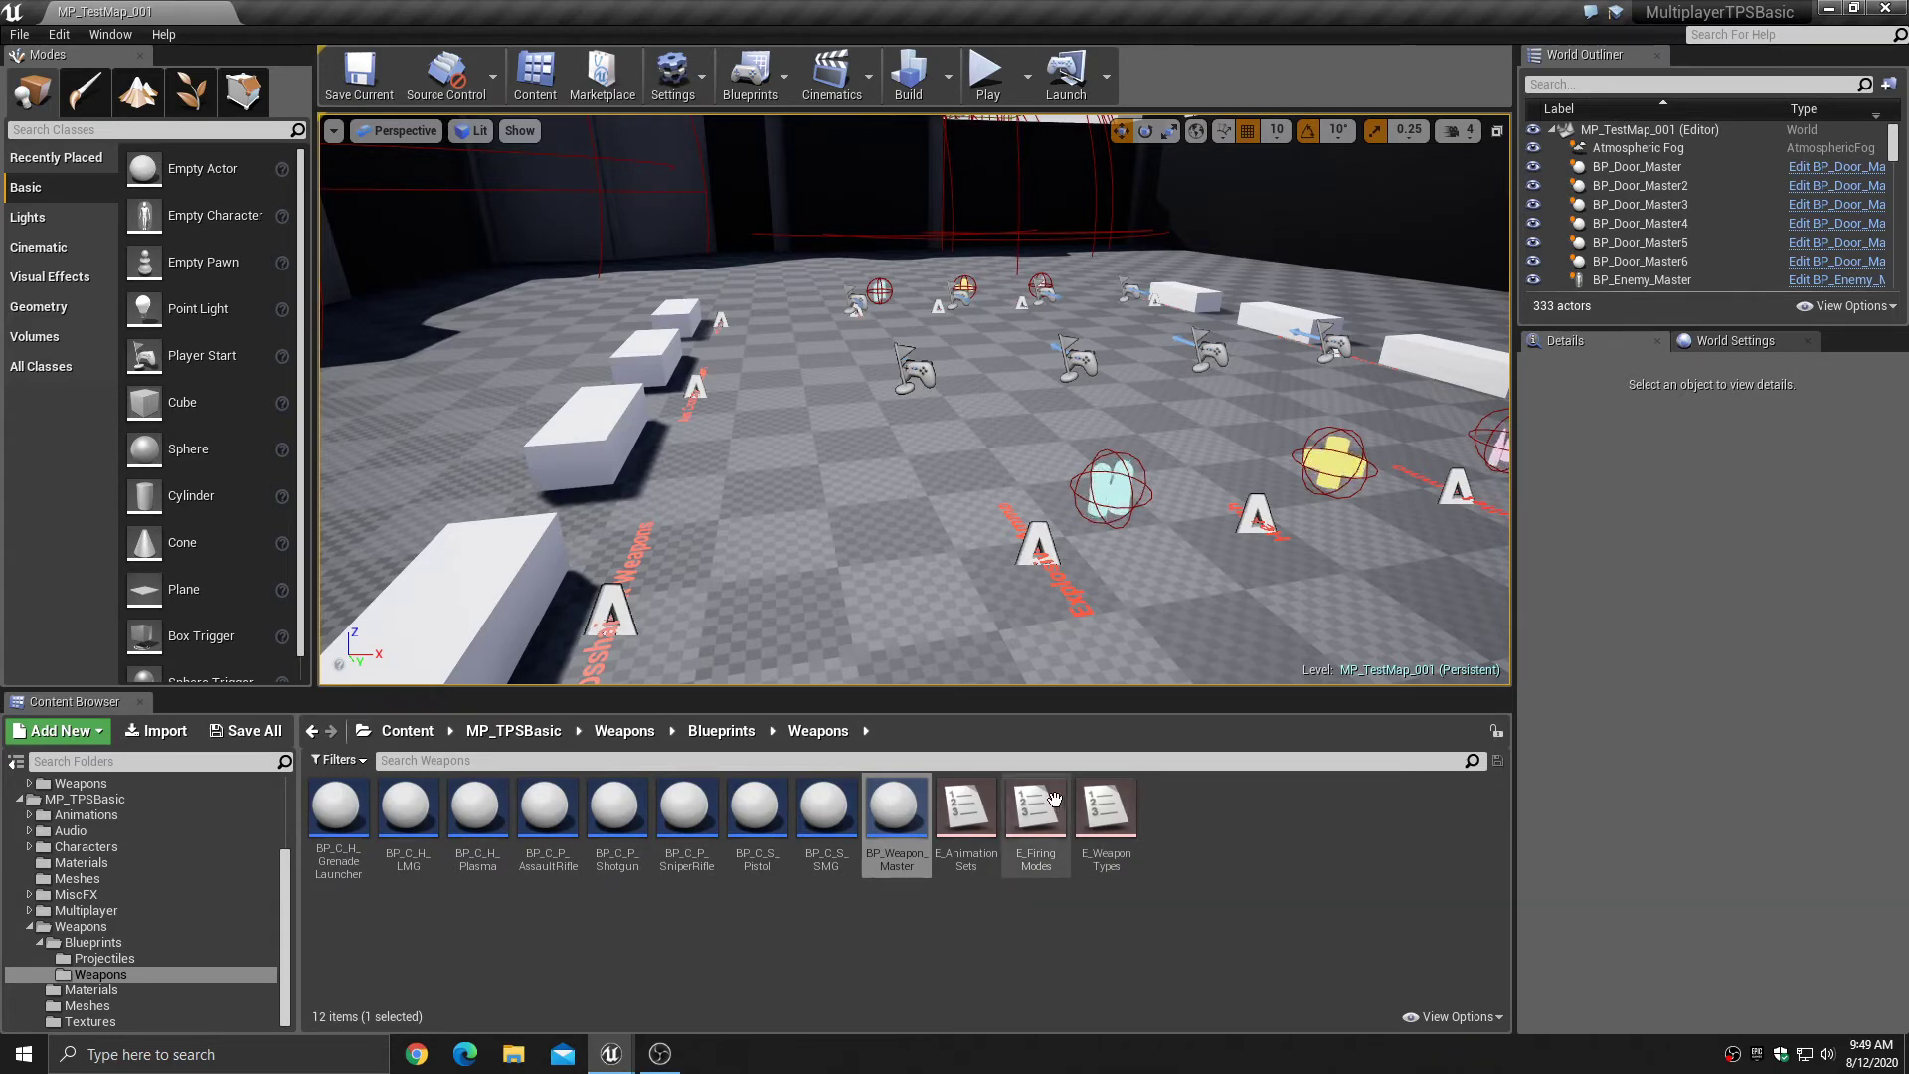
{"action": "left_click", "coordinate": [987, 75]}
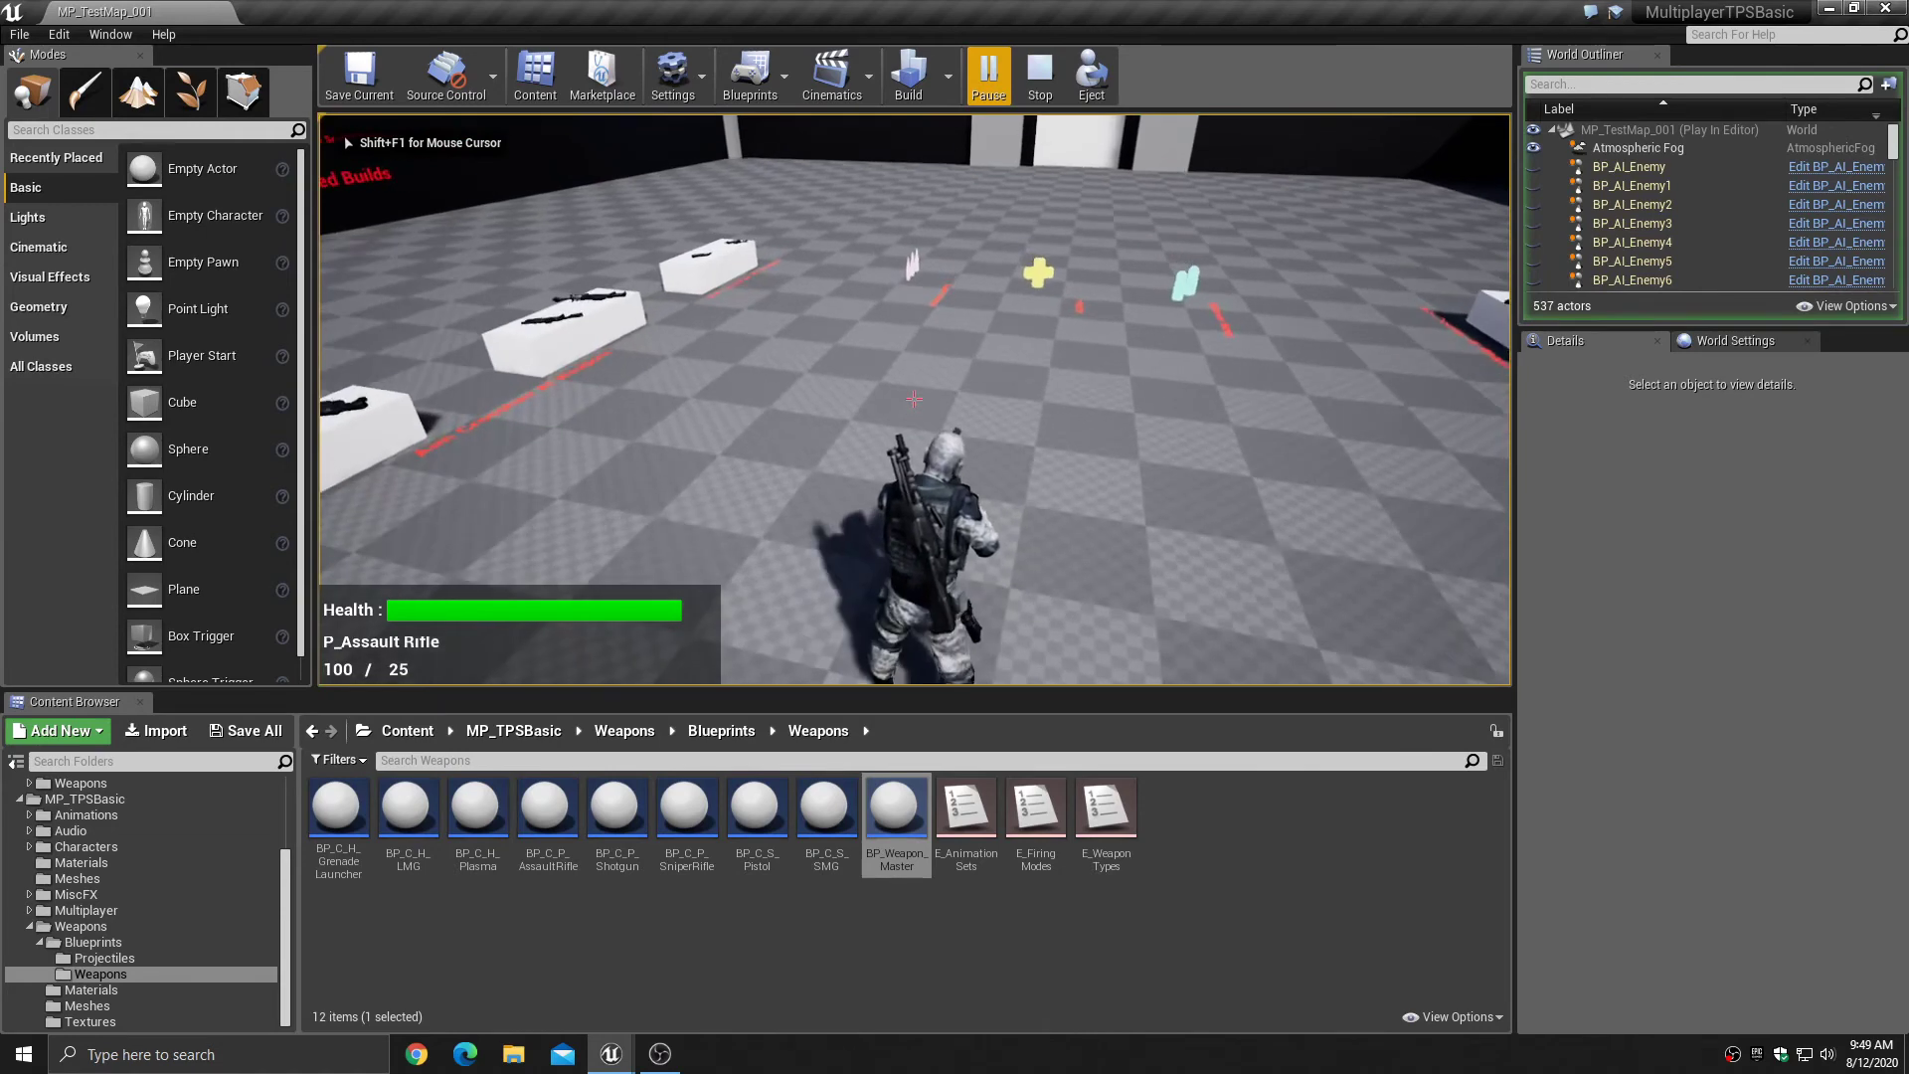
{"action": "key", "text": "Escape"}
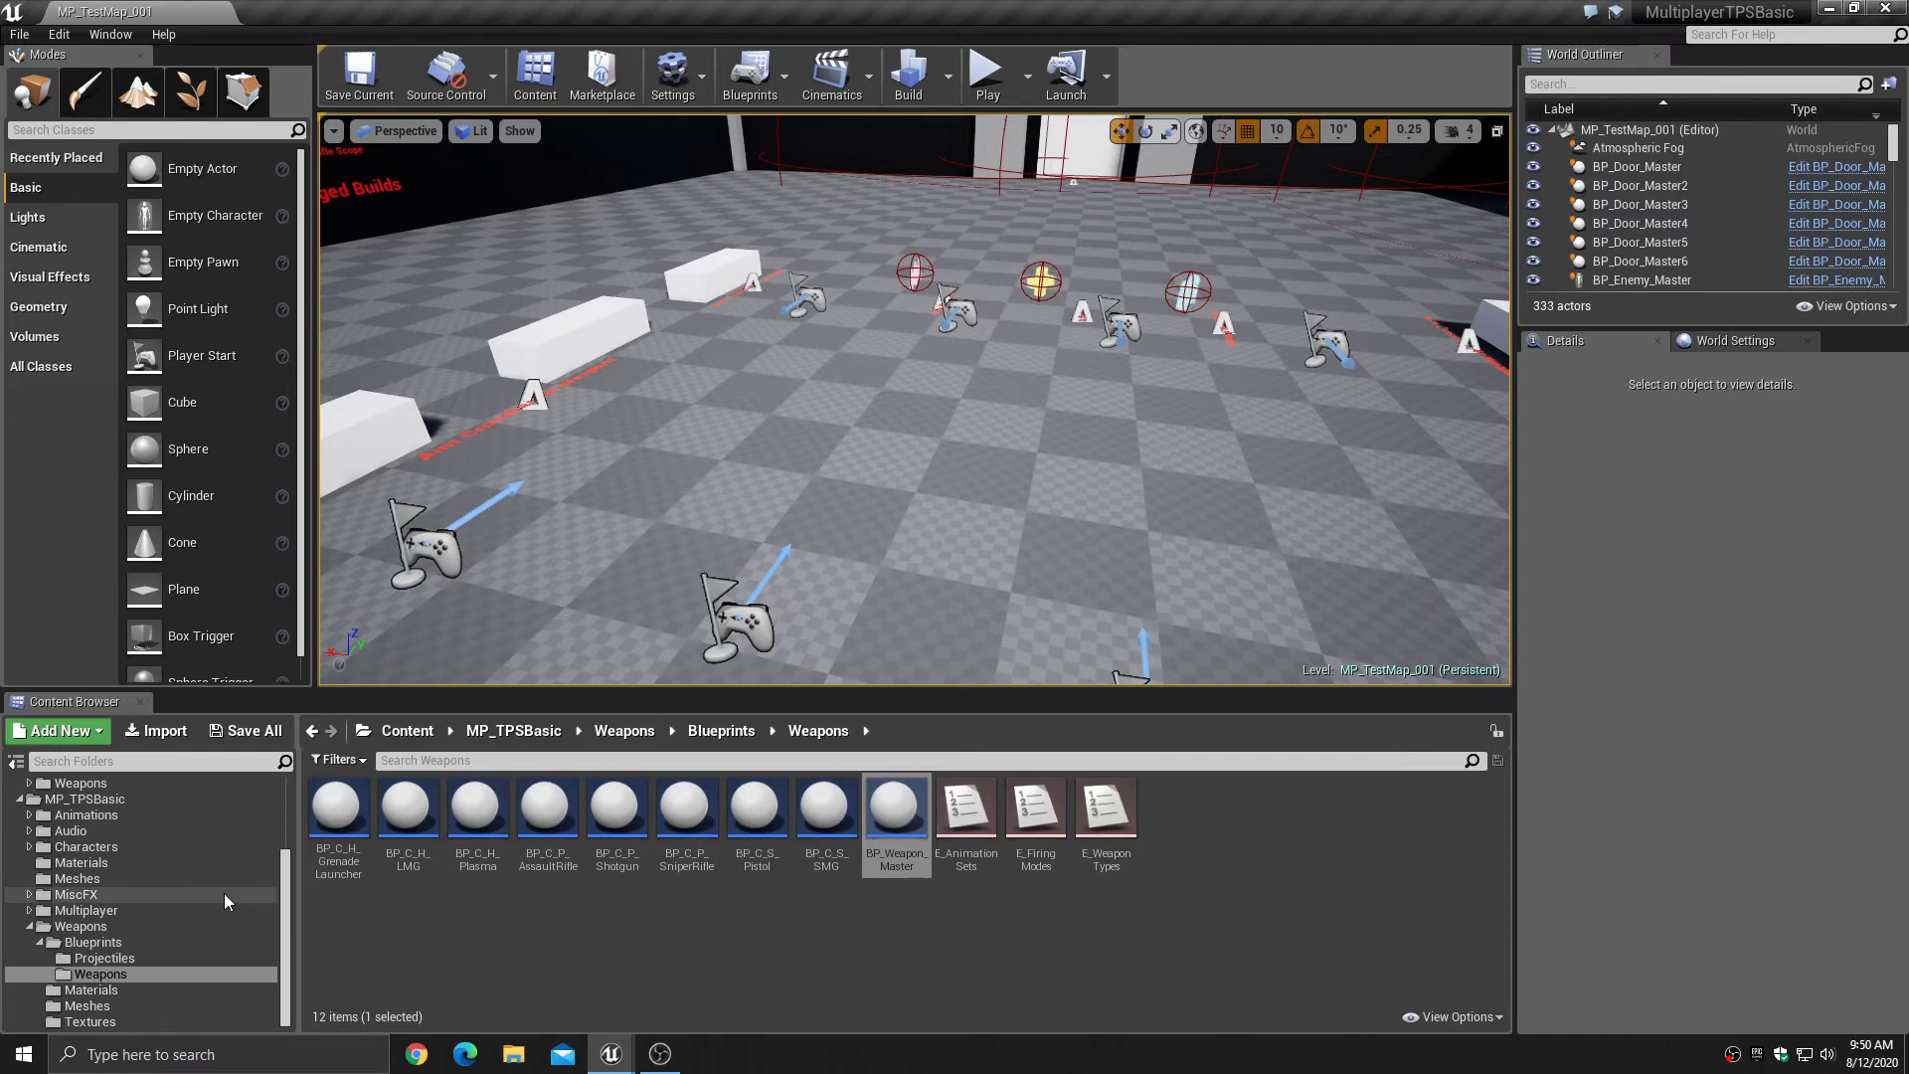
- Find the assault rifle effects in MilitaryWeapSilver's FX folder by searching for "assa", and open the P_AssaultRifle_MuzzleFlash particle system
{"action": "scroll", "coordinate": [220, 891], "scroll_direction": "up", "scroll_amount": 2}
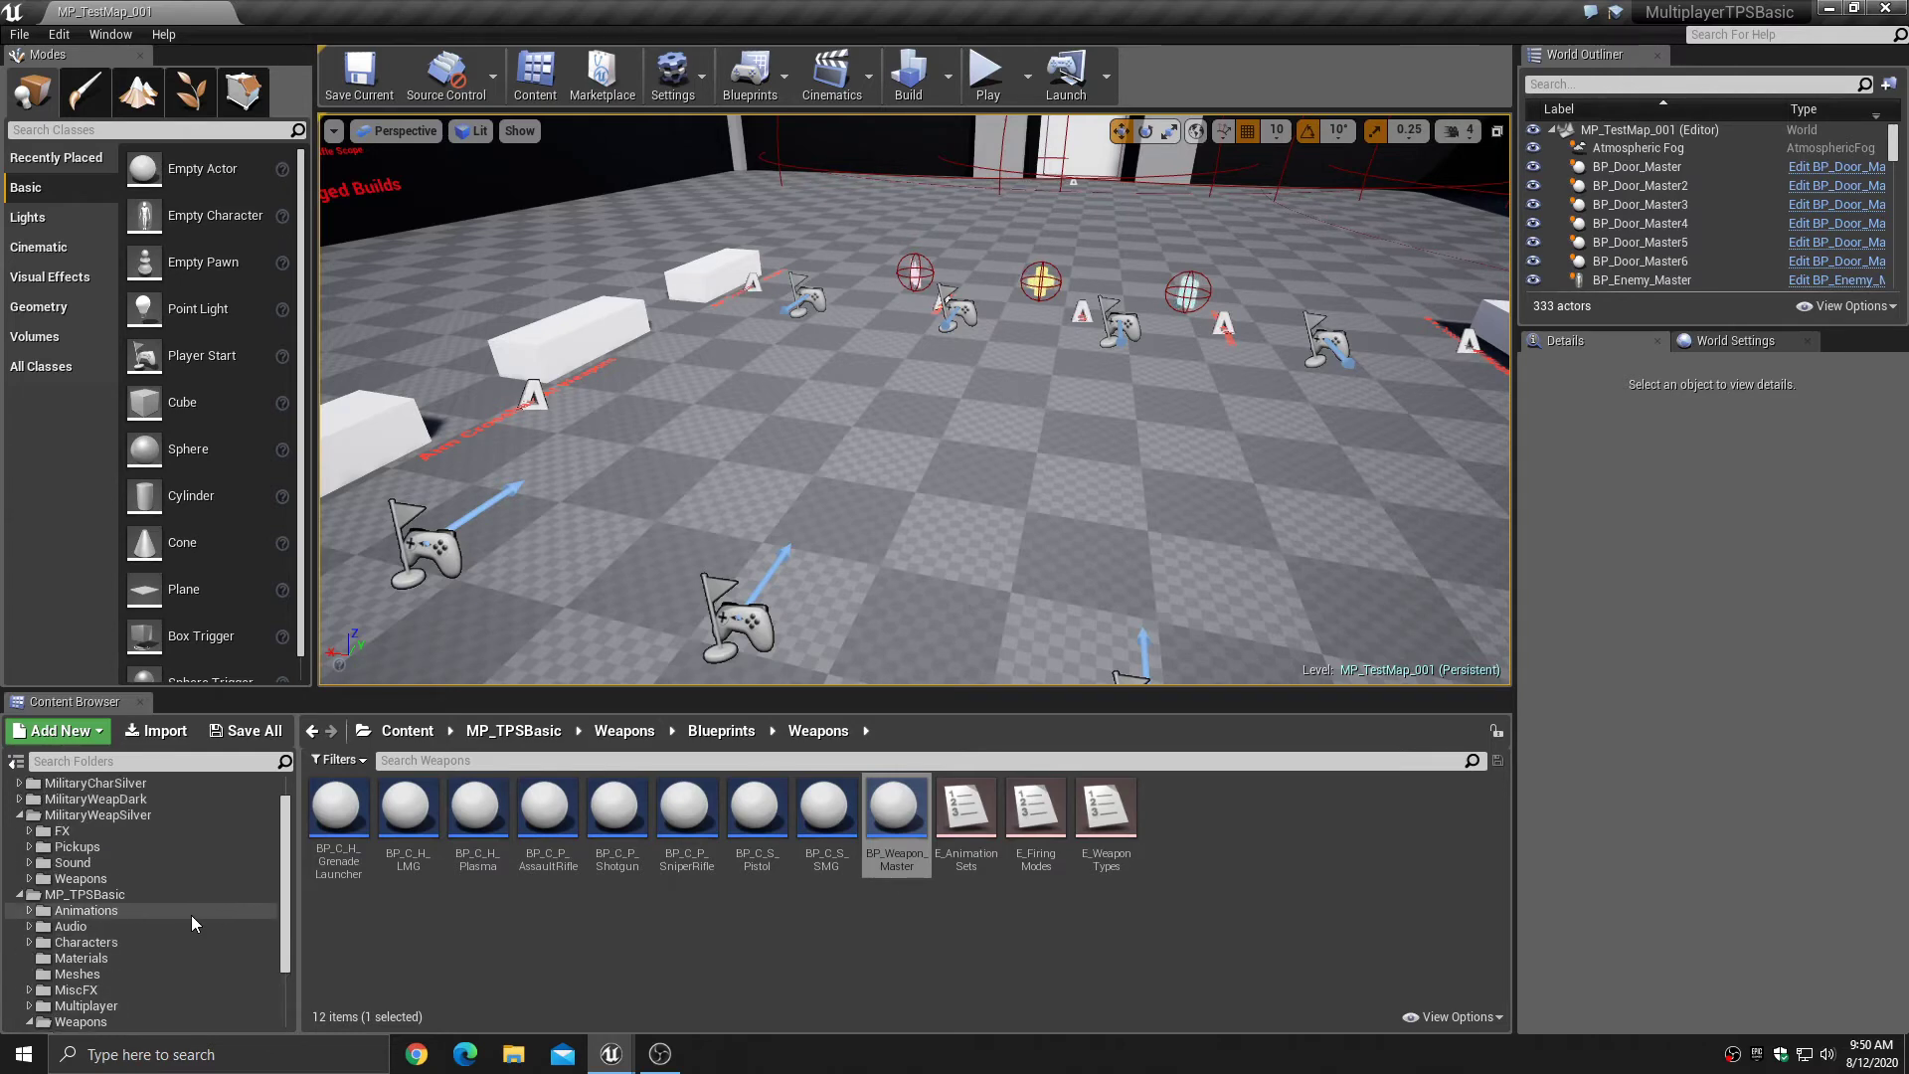
{"action": "left_click", "coordinate": [62, 832]}
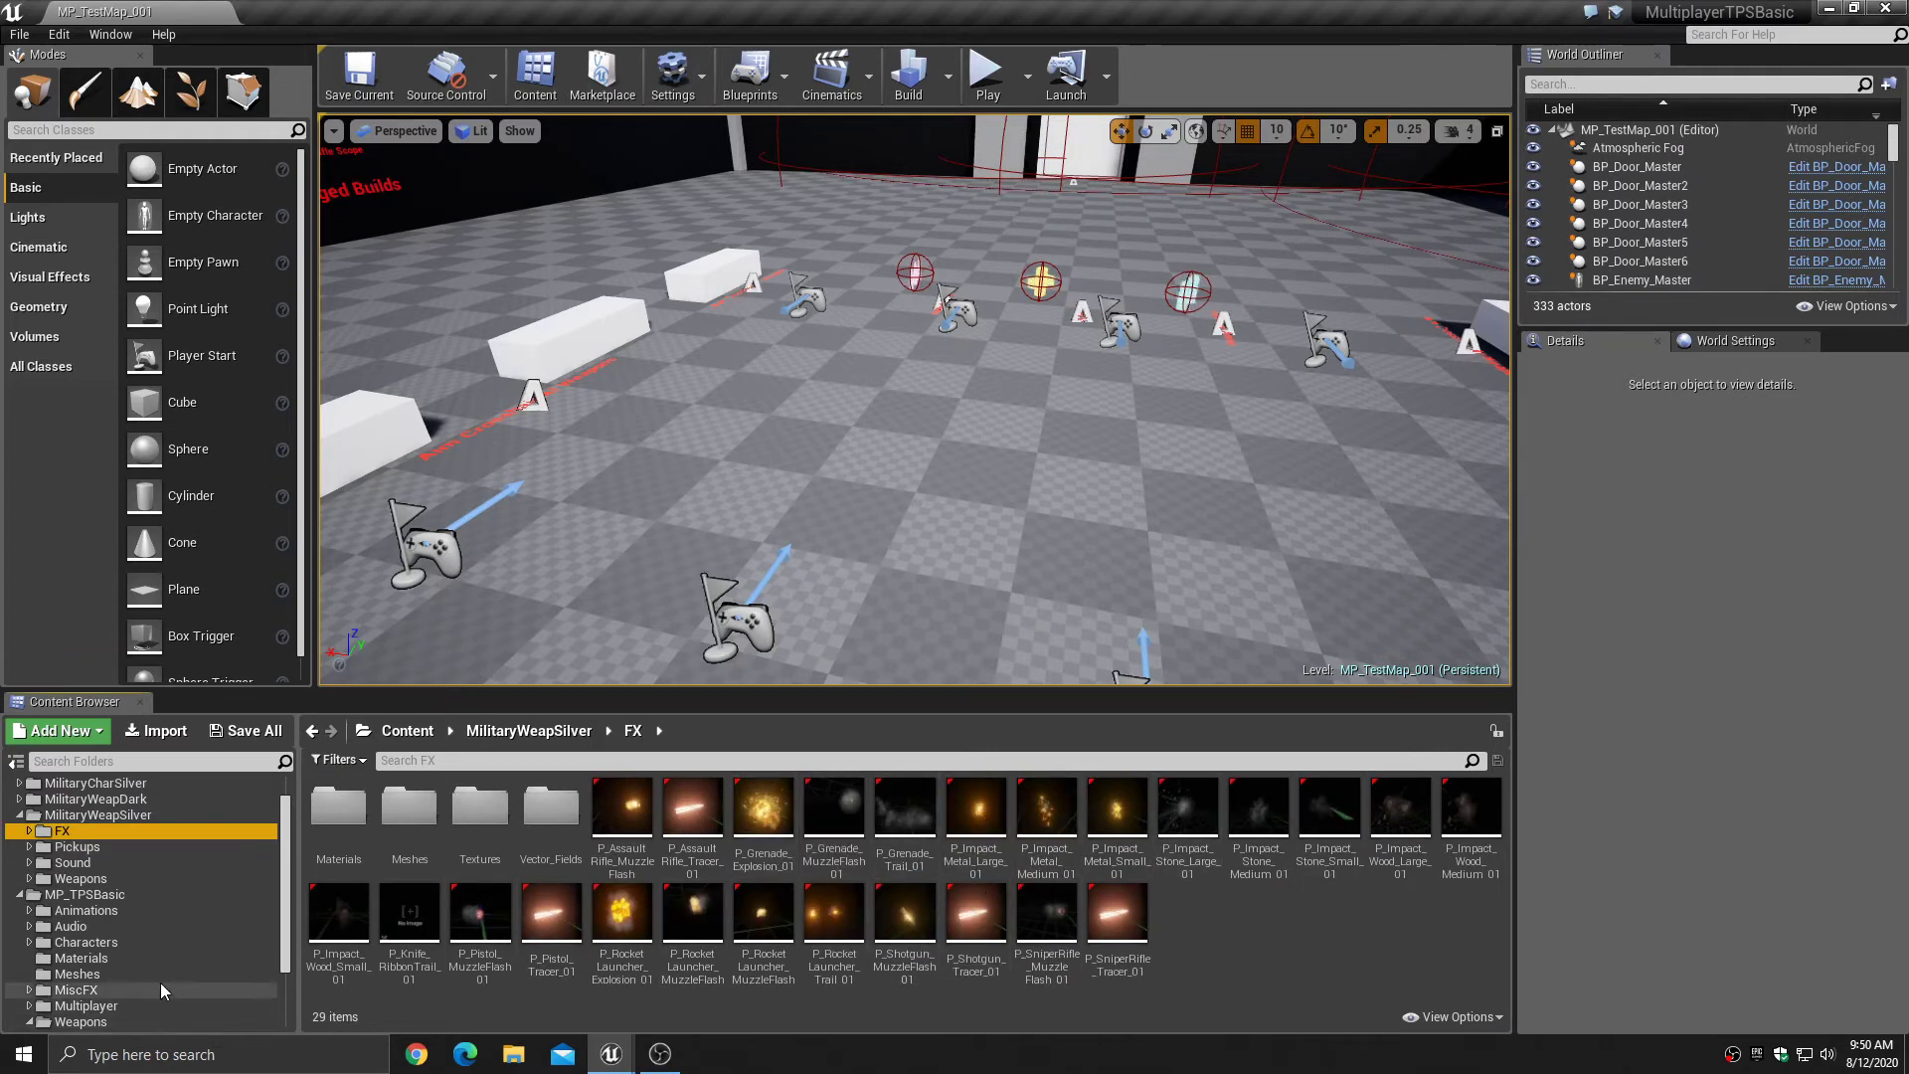
{"action": "scroll", "coordinate": [159, 983], "scroll_direction": "down", "scroll_amount": 2}
{"action": "left_click", "coordinate": [31, 942]}
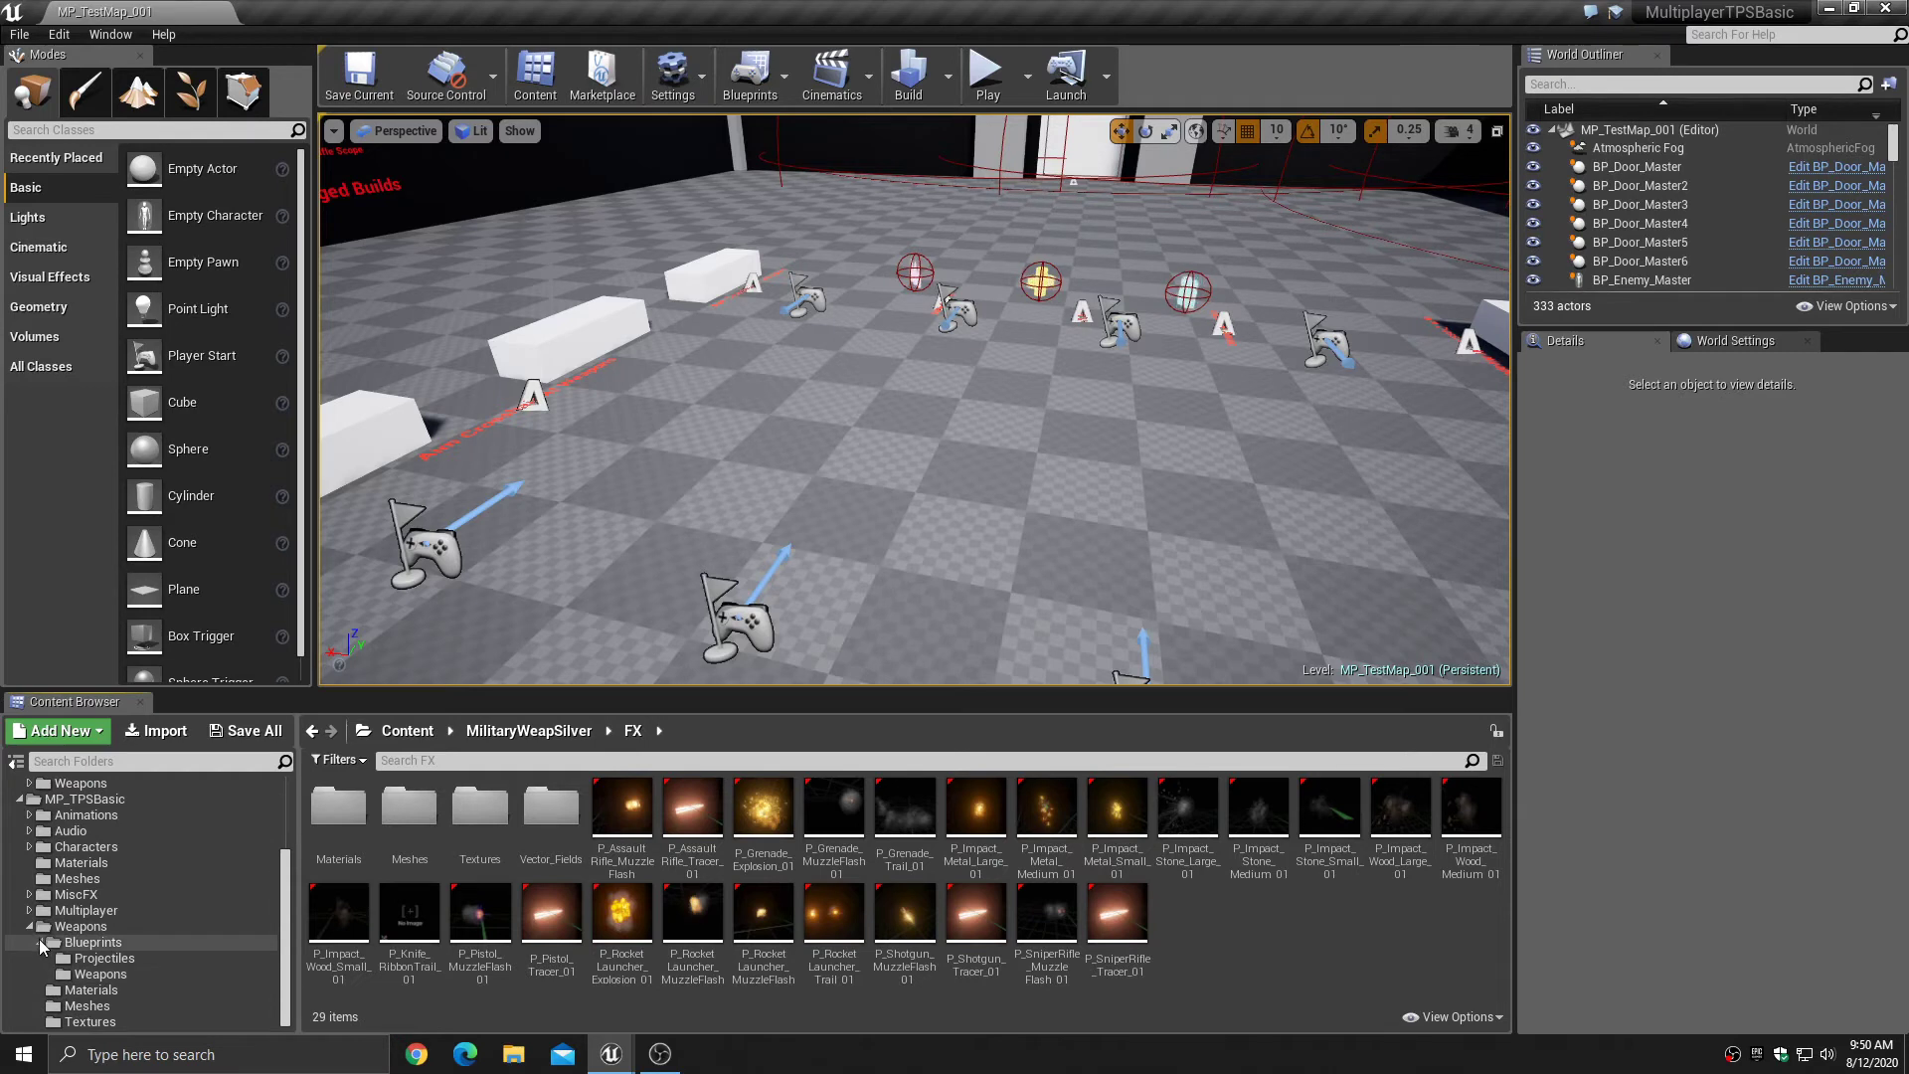
{"action": "left_click", "coordinate": [39, 941]}
{"action": "scroll", "coordinate": [33, 966], "scroll_direction": "up", "scroll_amount": 2}
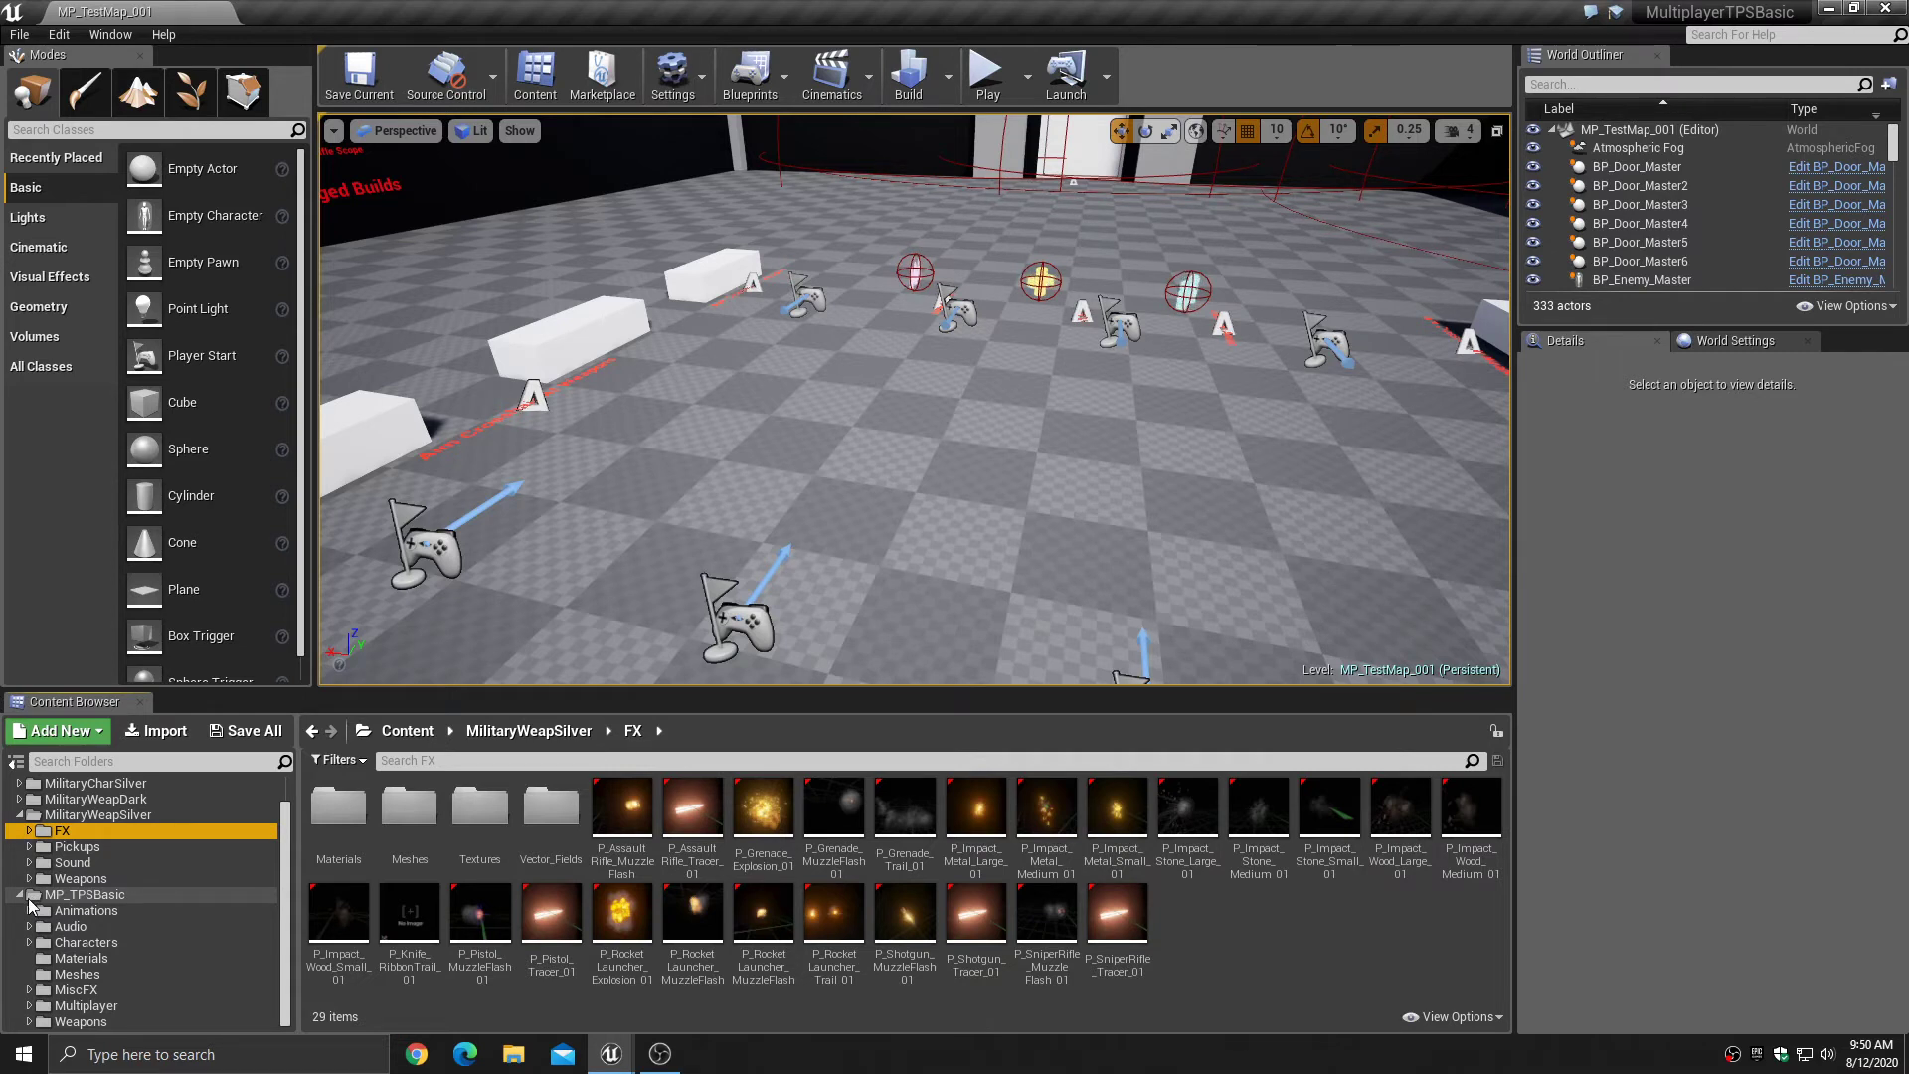
{"action": "left_click", "coordinate": [475, 768]}
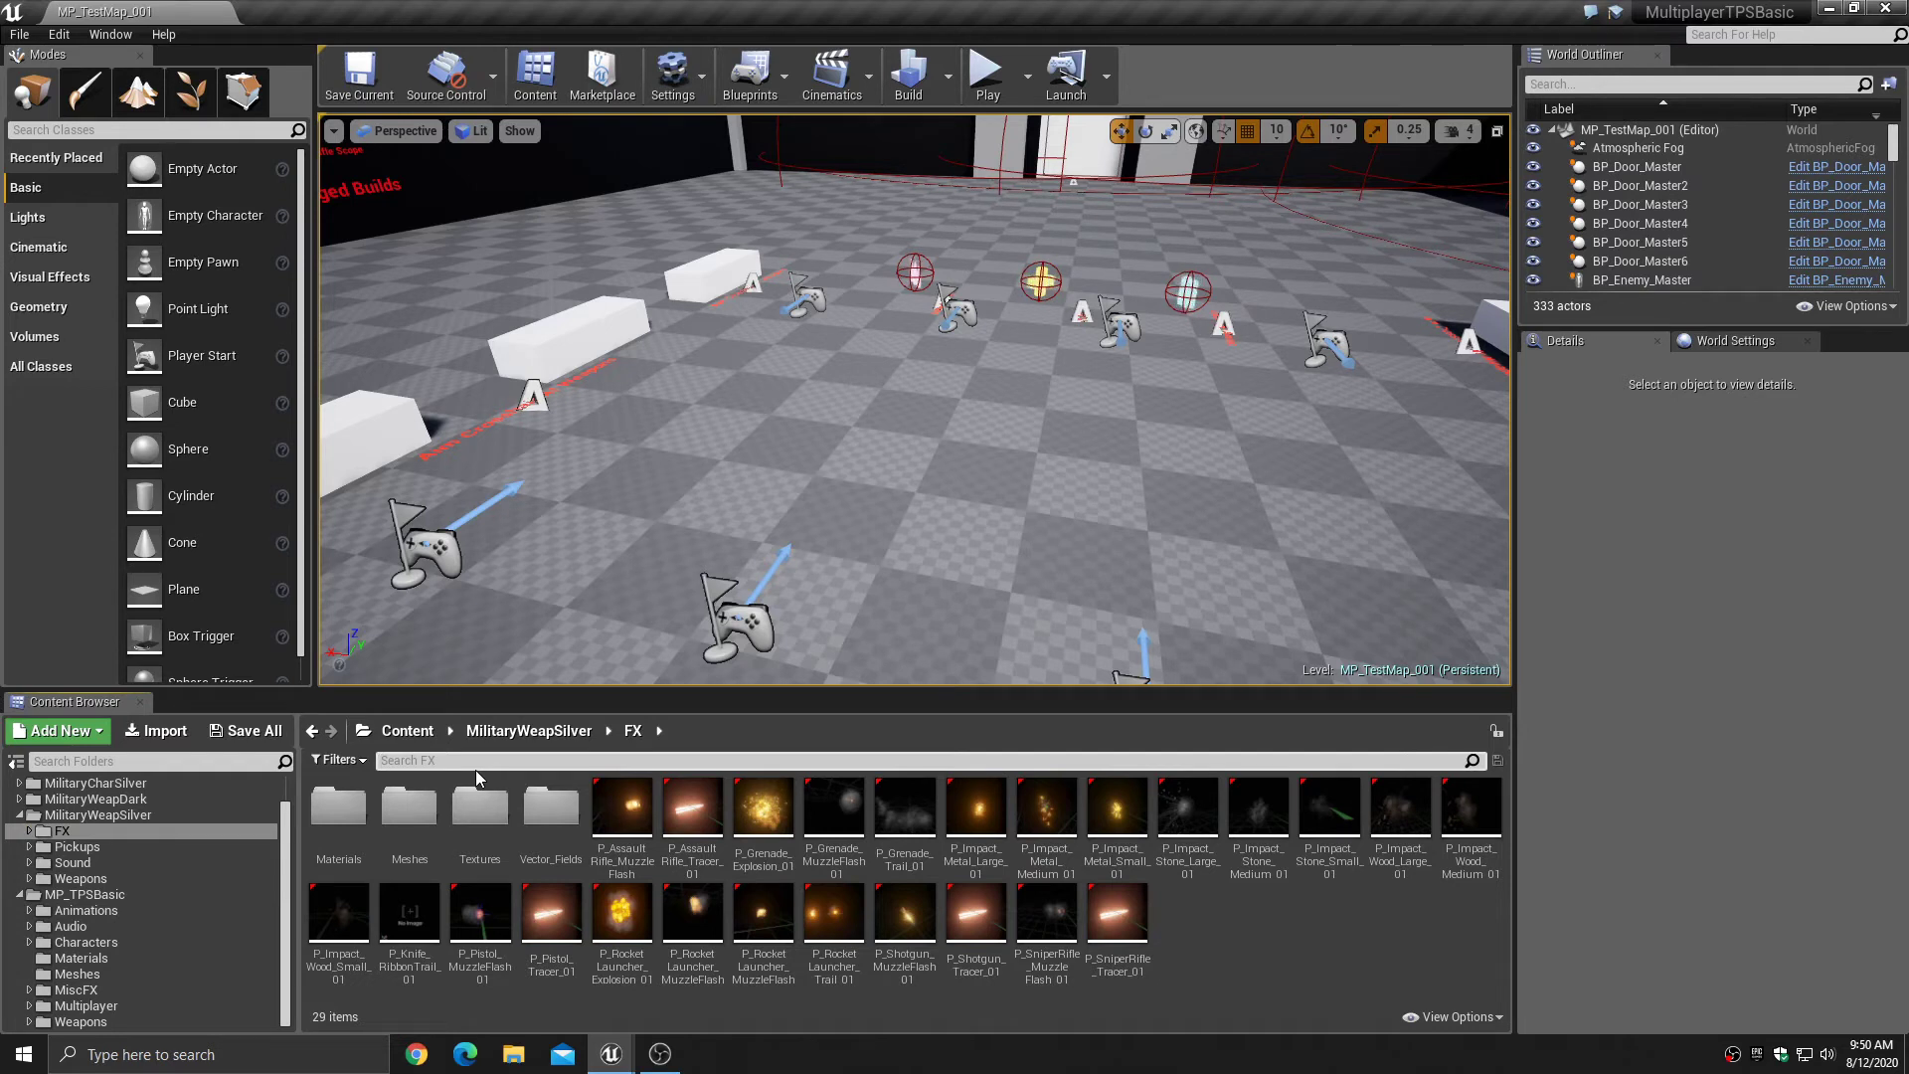
{"action": "type", "text": "assa"}
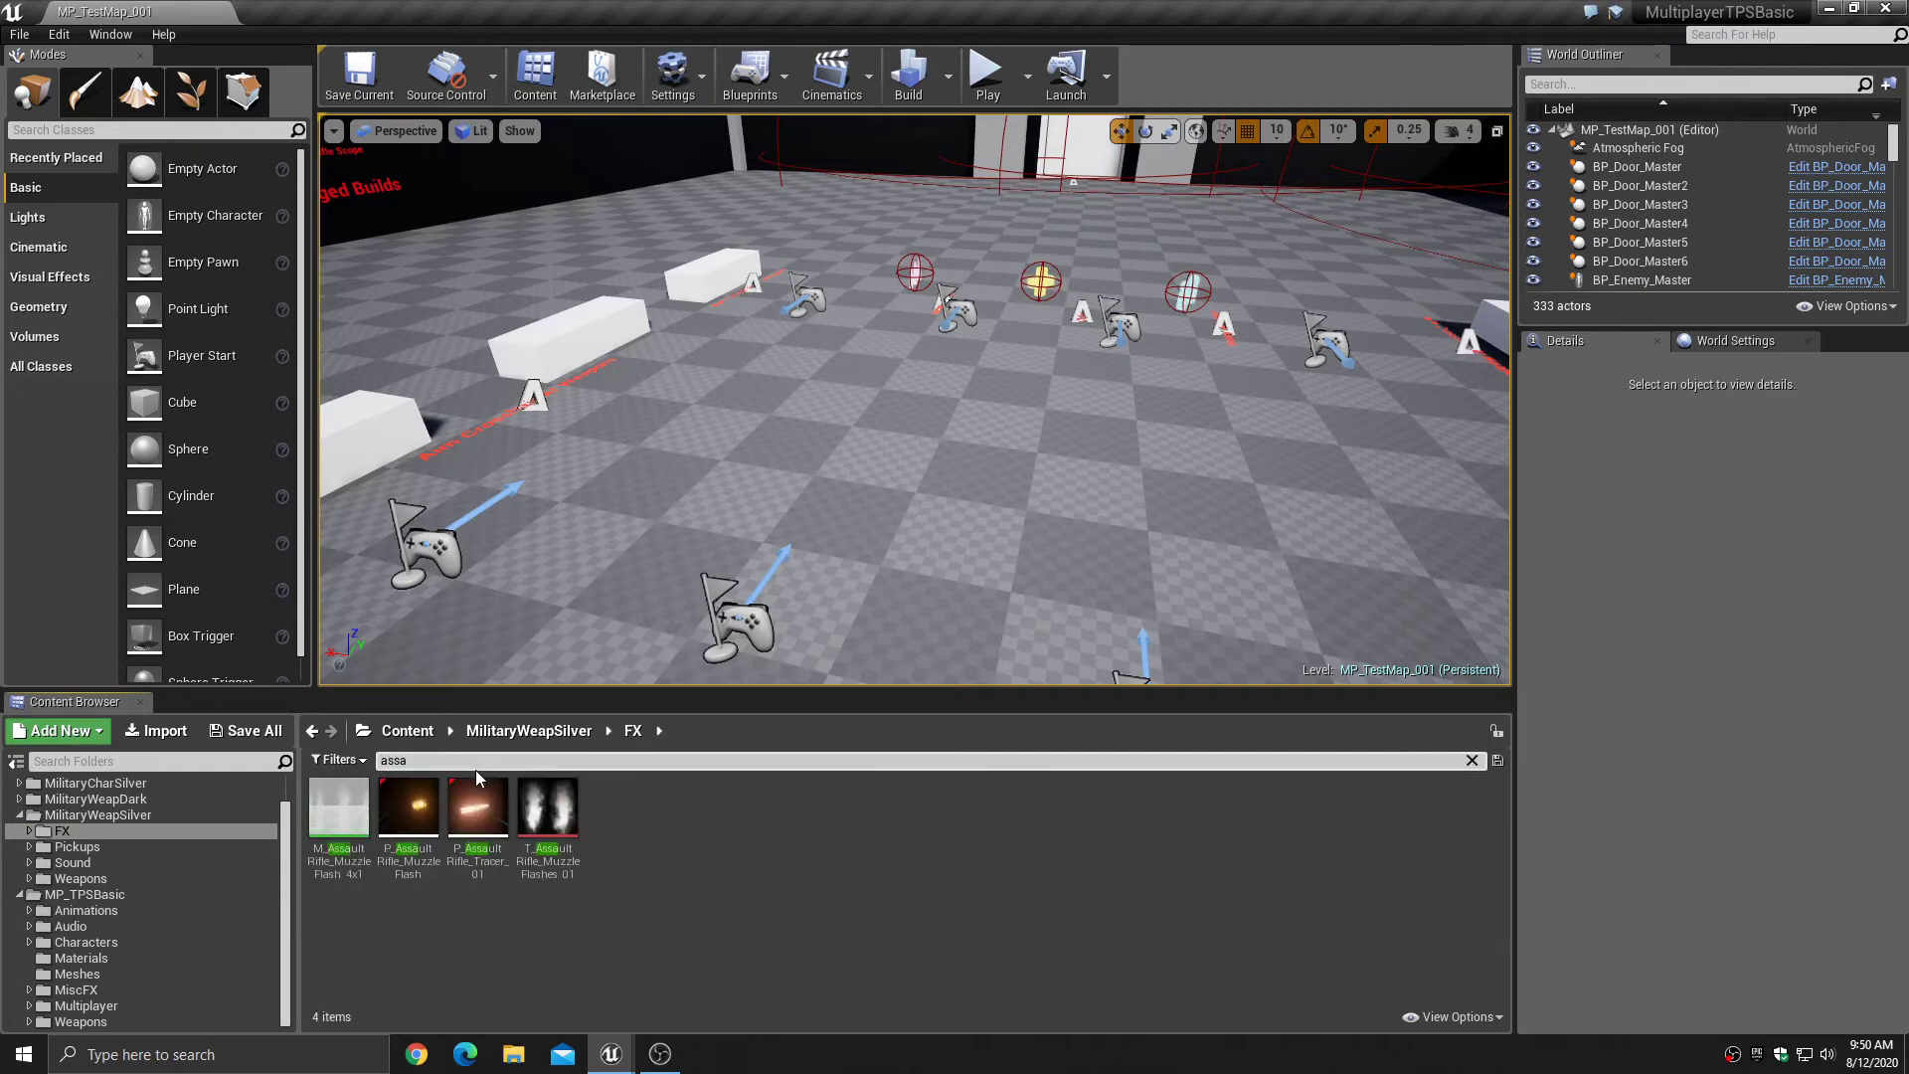
{"action": "double_click", "coordinate": [415, 853]}
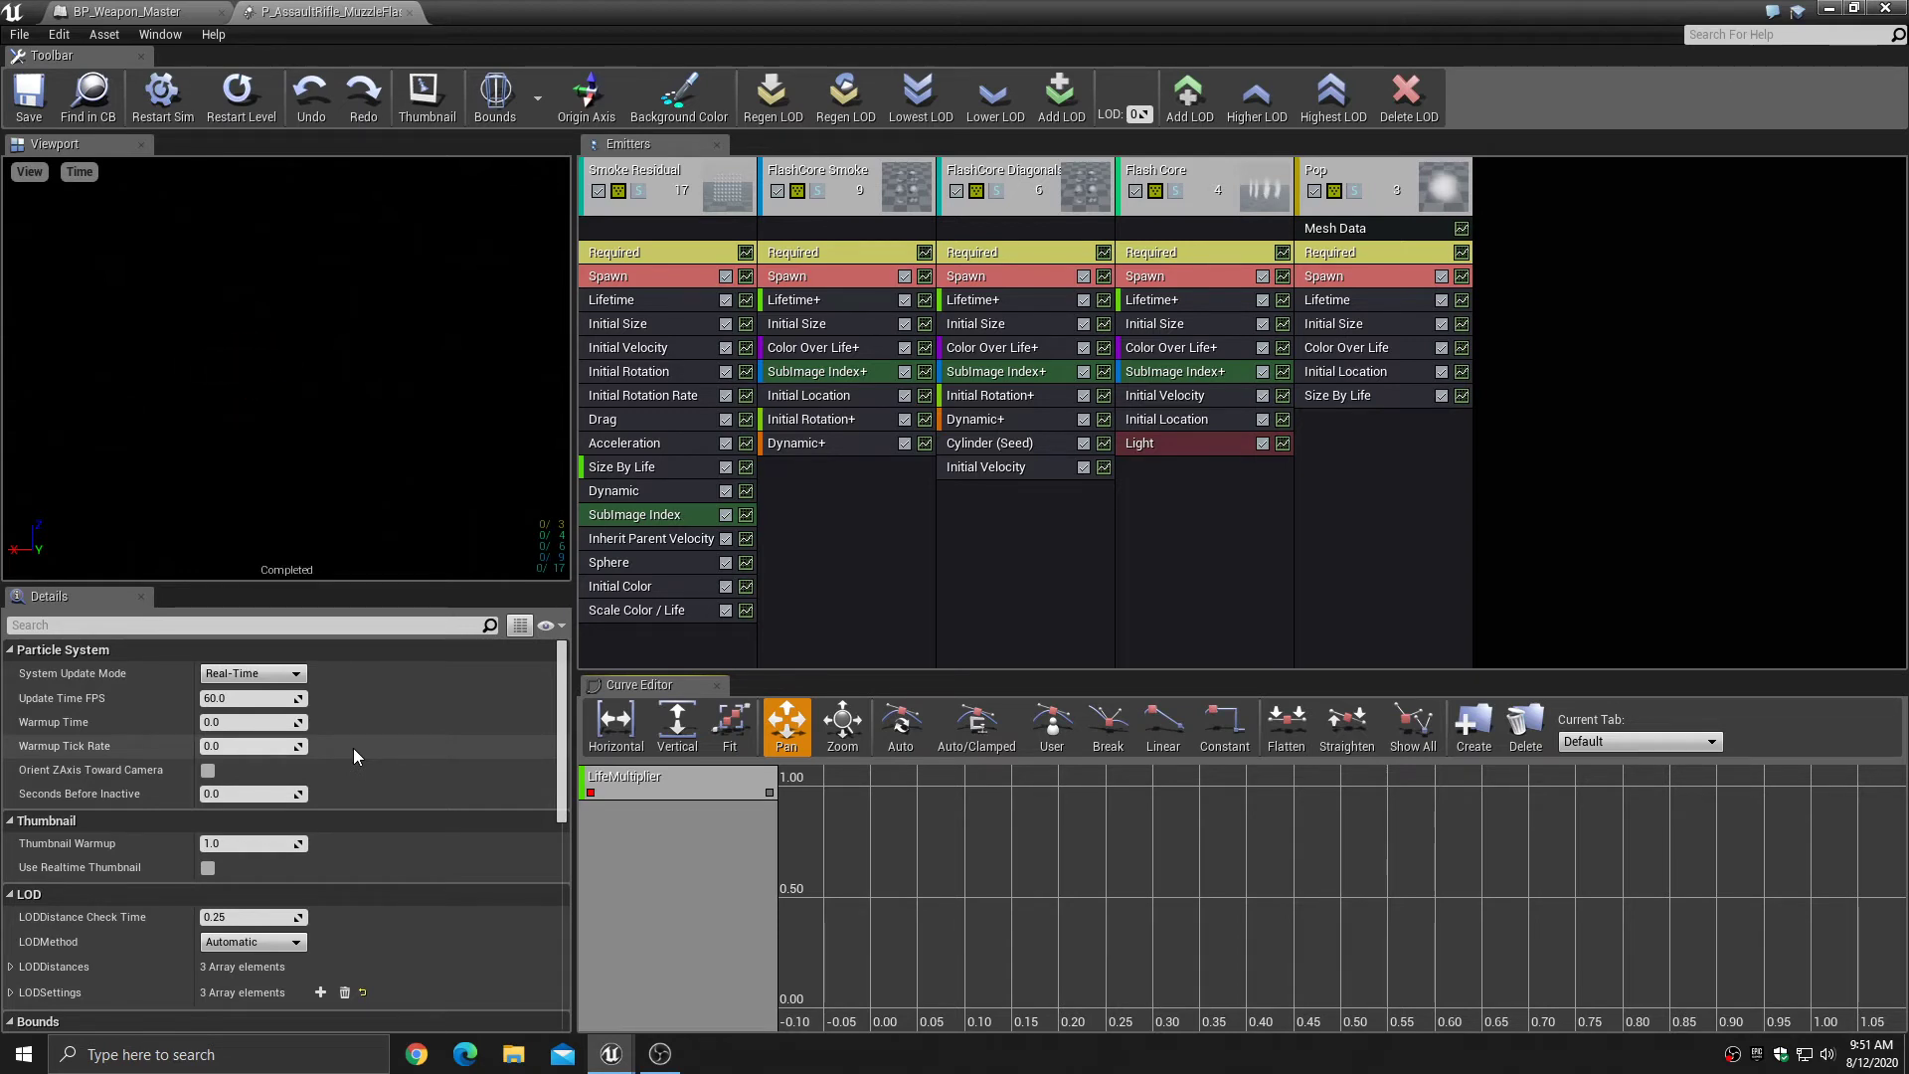
- Set Emitter Loops to 0 in the Required modules of the Smoke Residual and FlashCore Smoke emitters
{"action": "left_click", "coordinate": [625, 252]}
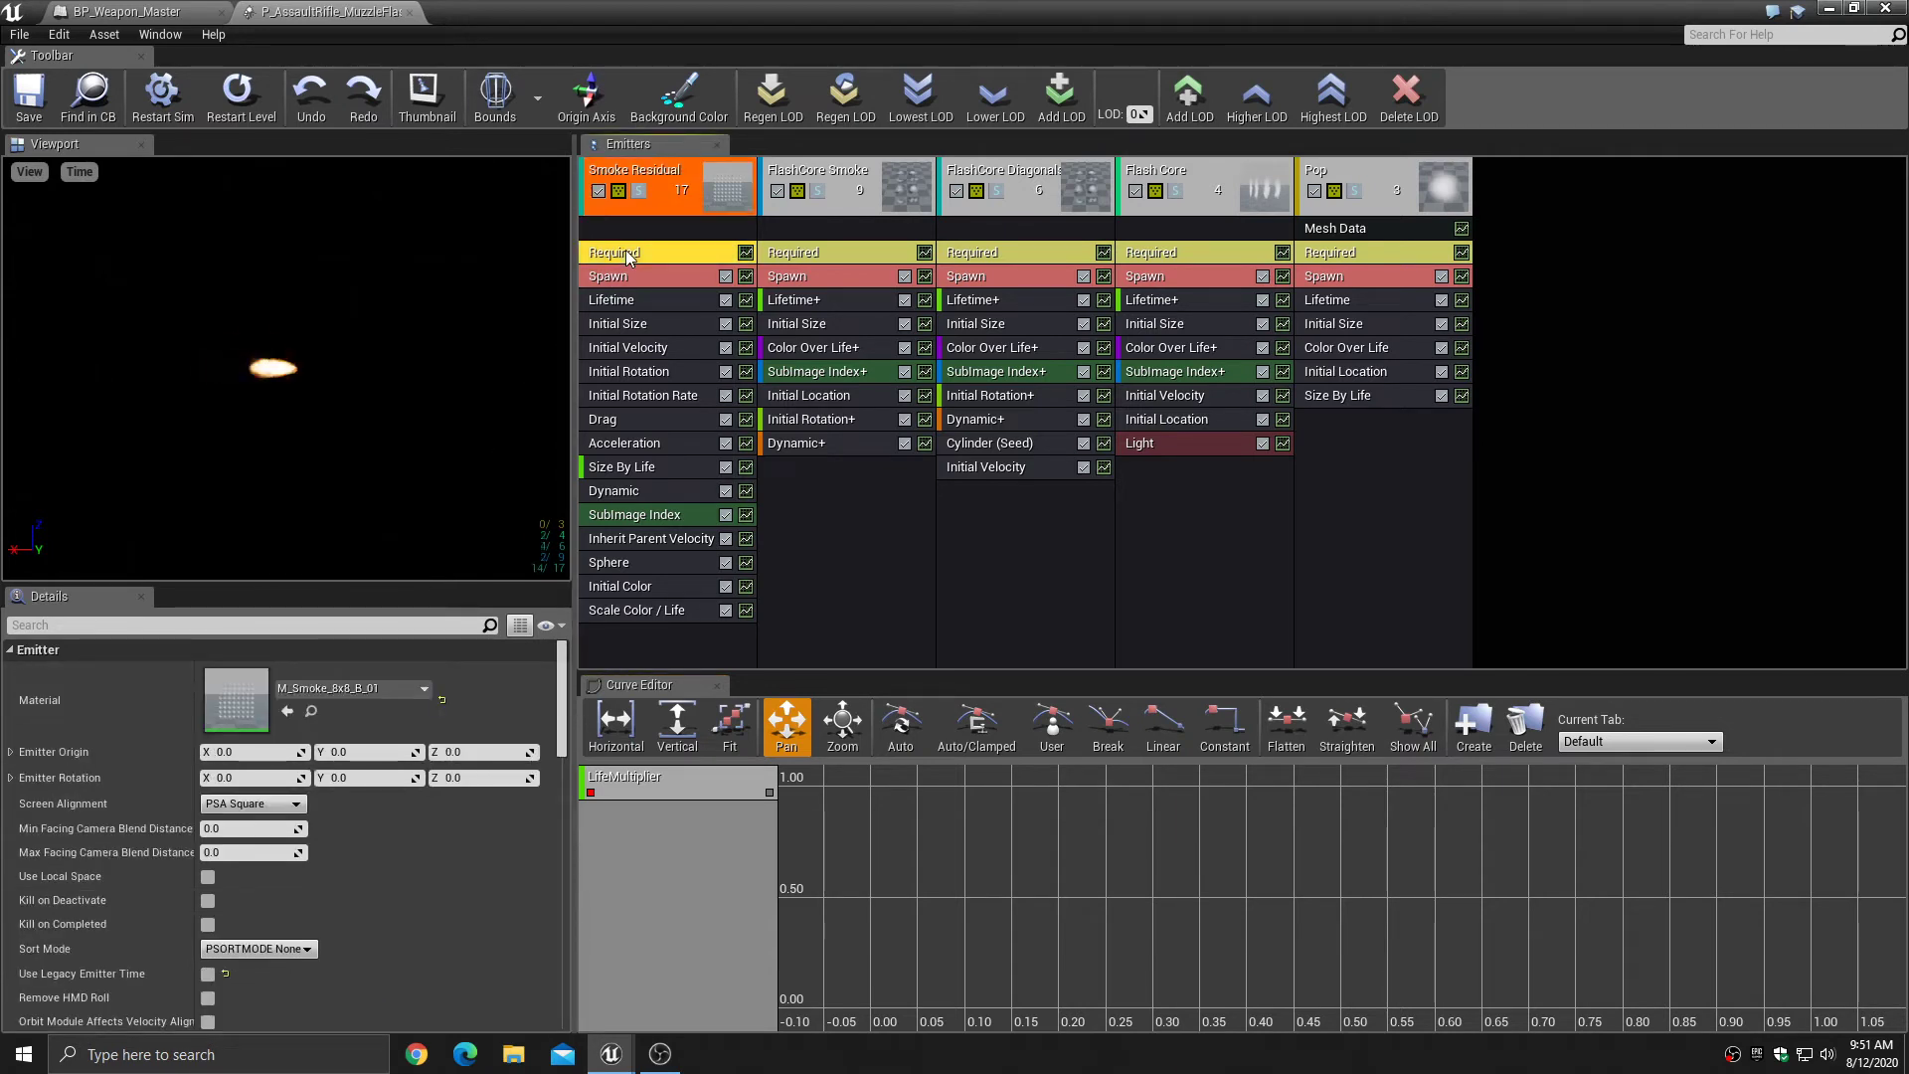
{"action": "scroll", "coordinate": [255, 857], "scroll_direction": "down", "scroll_amount": 6}
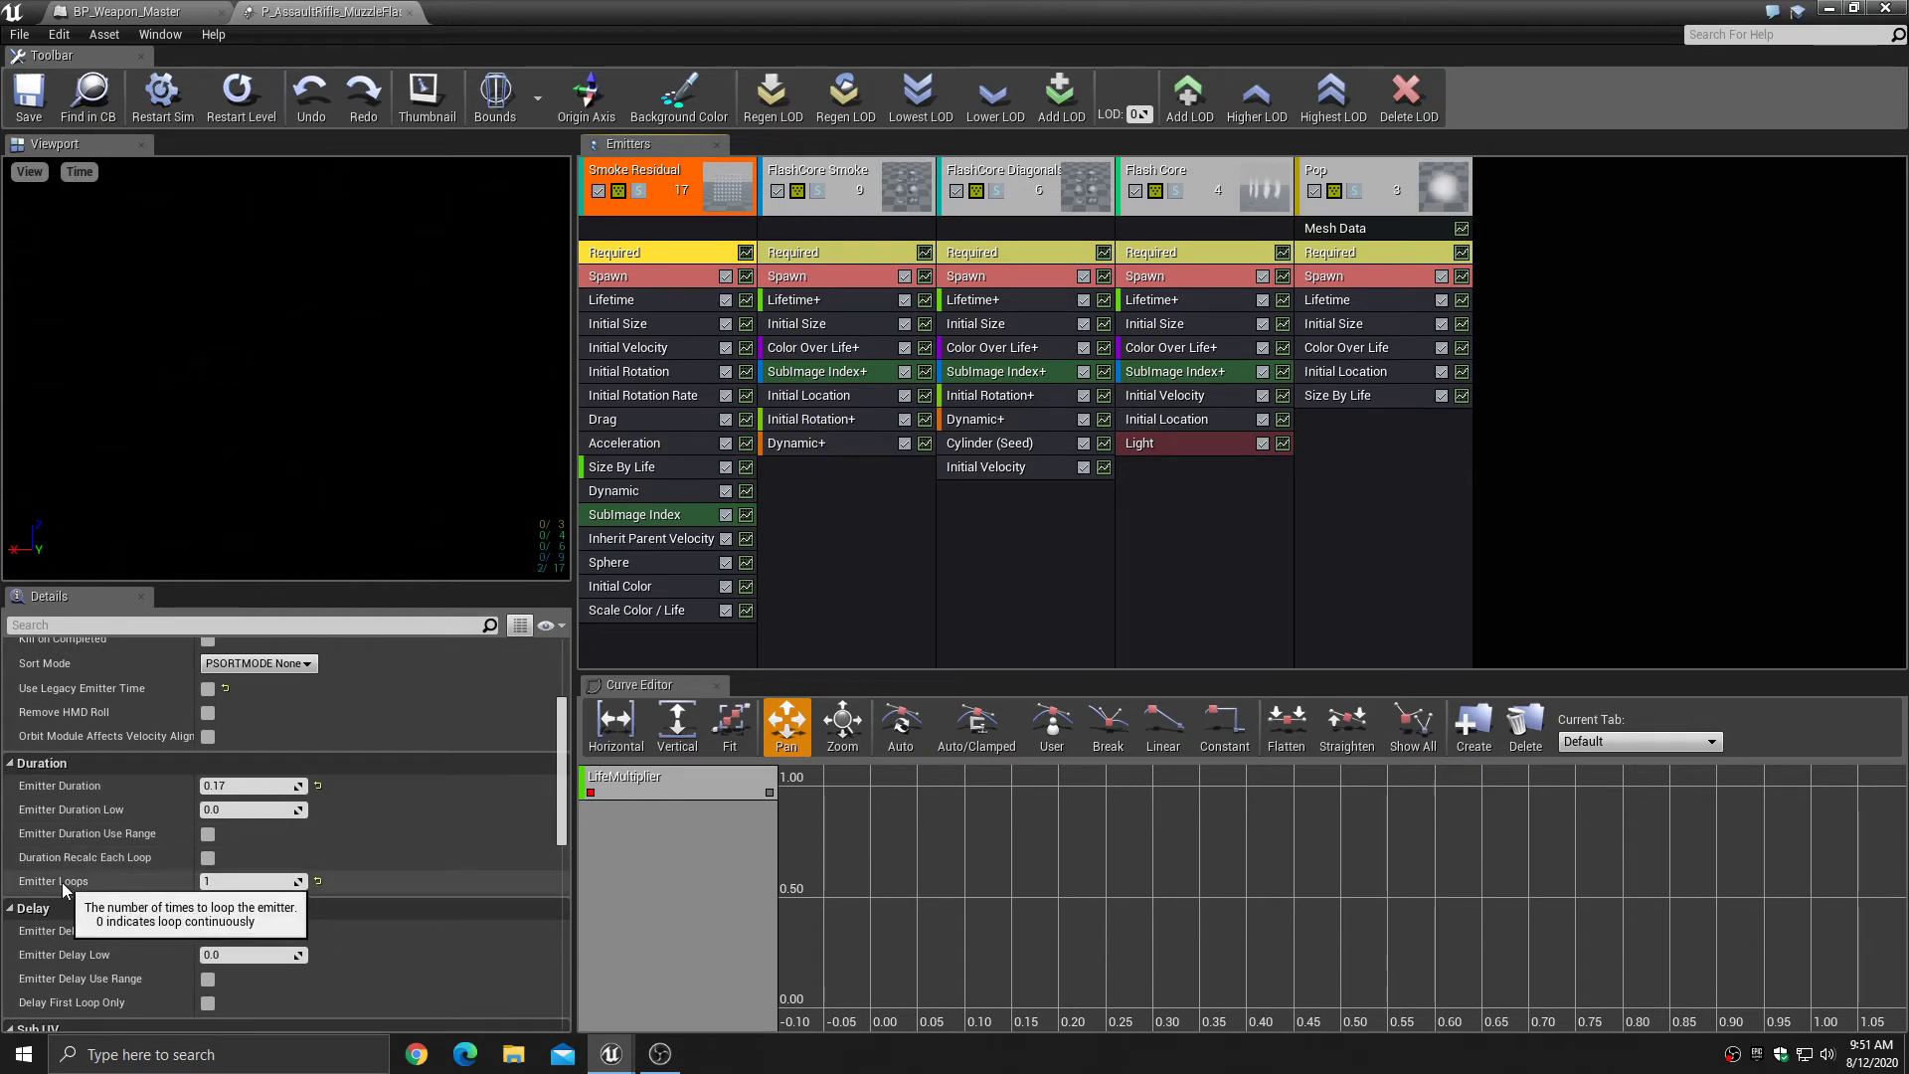
{"action": "left_click", "coordinate": [217, 880]}
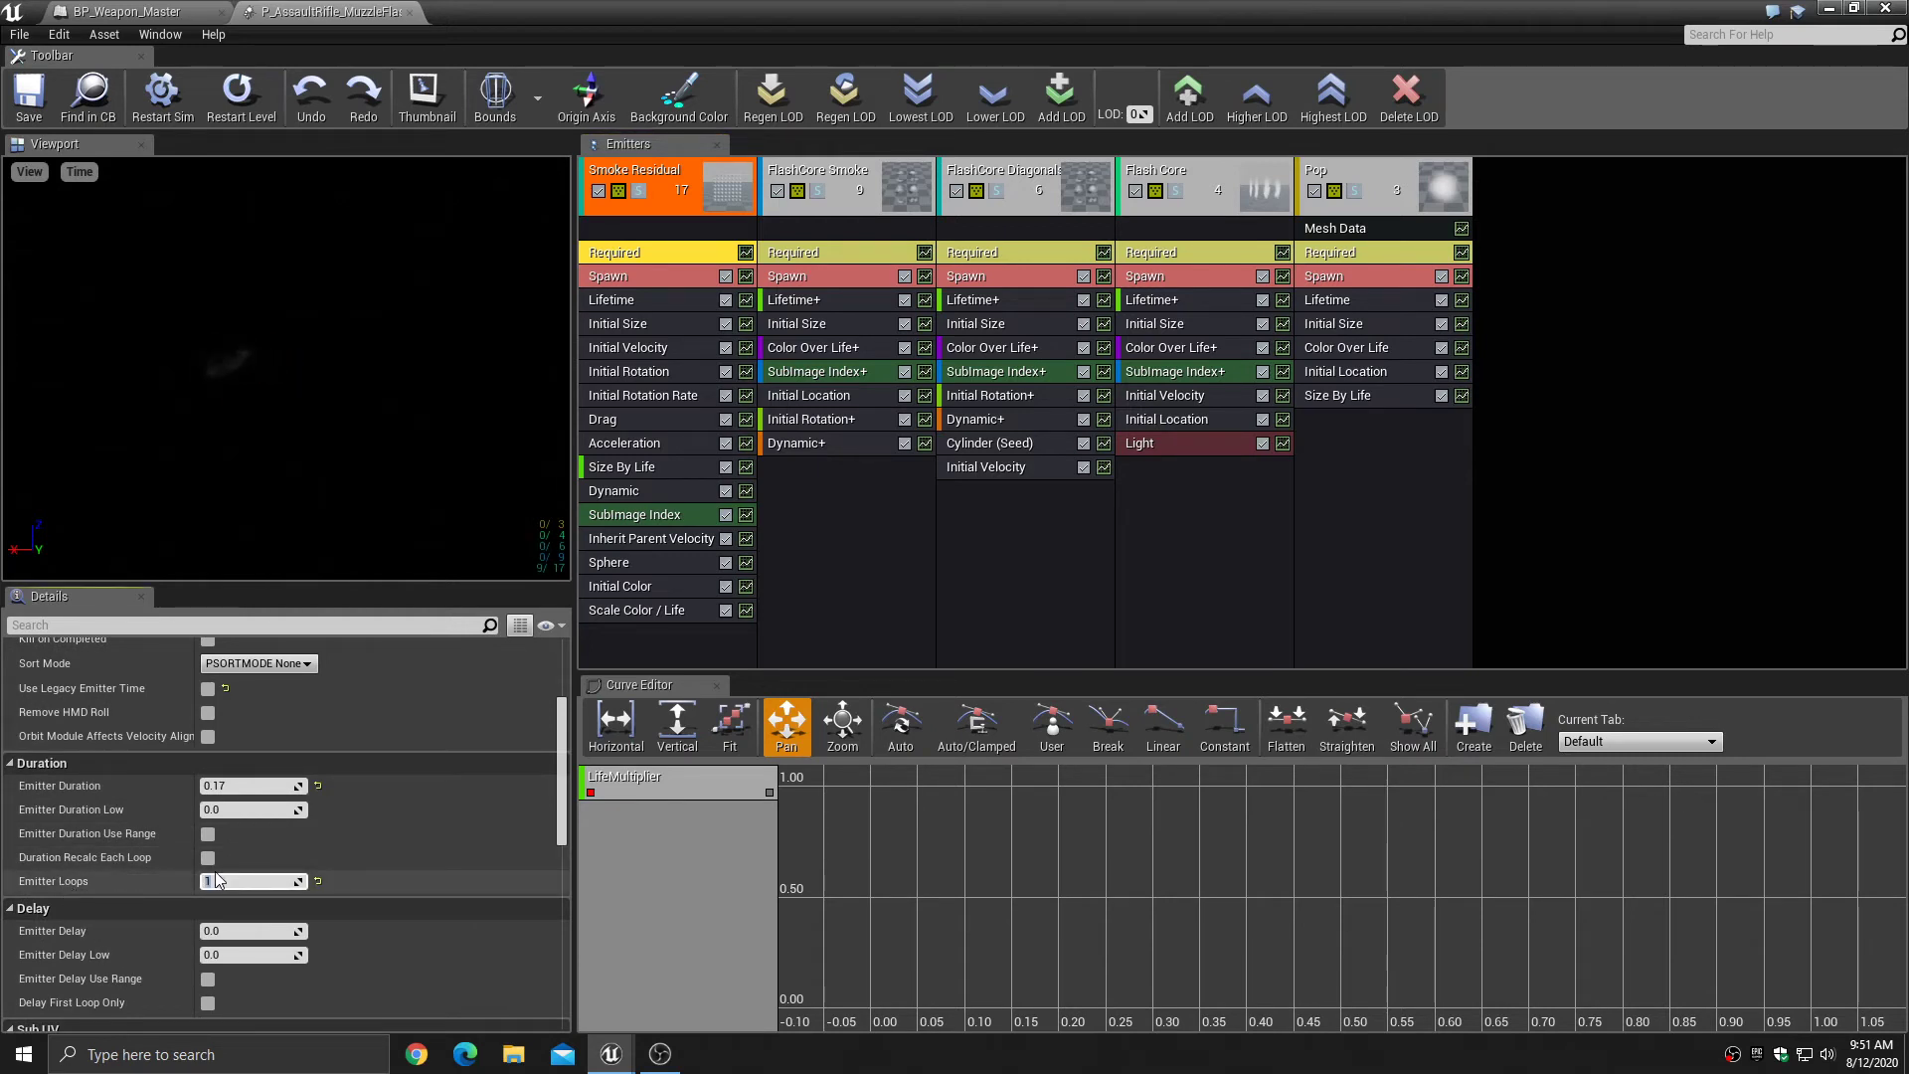
{"action": "type", "text": "0"}
{"action": "left_click", "coordinate": [810, 255]}
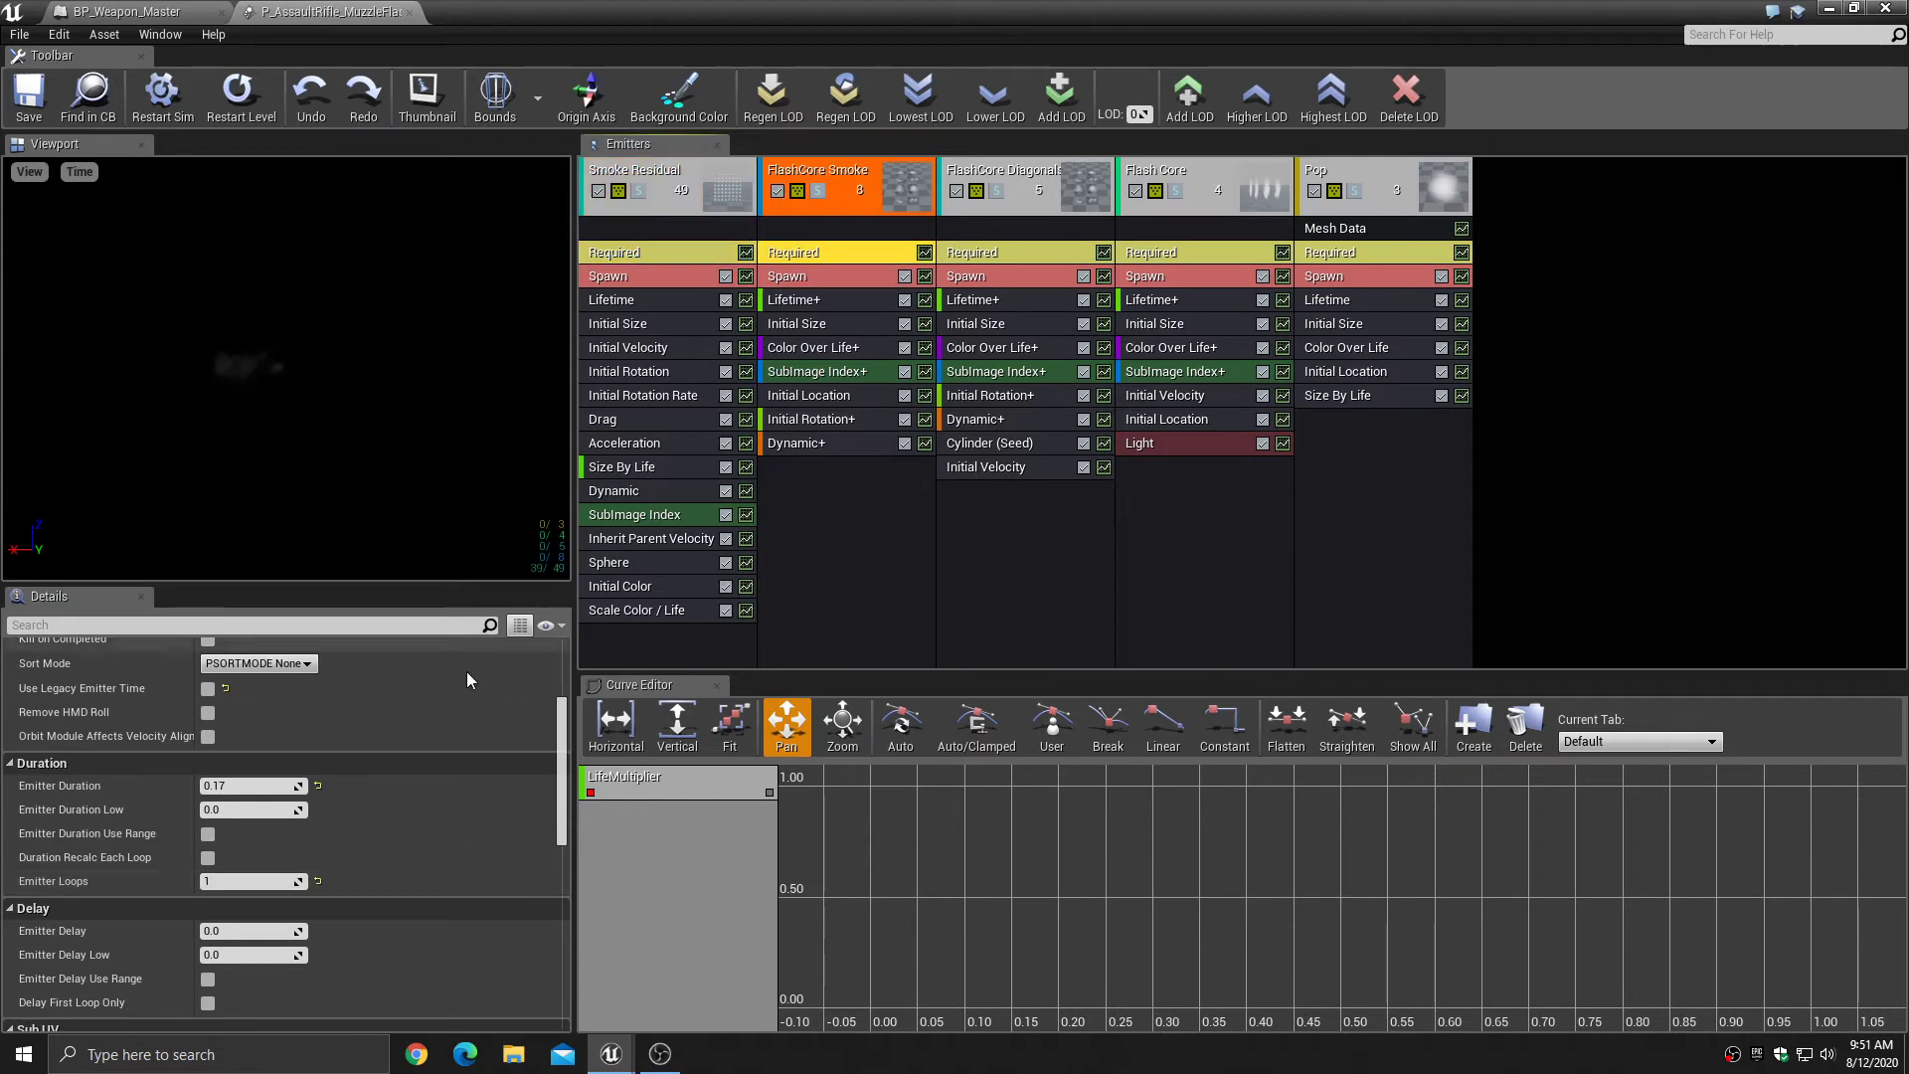
{"action": "left_click", "coordinate": [226, 882]}
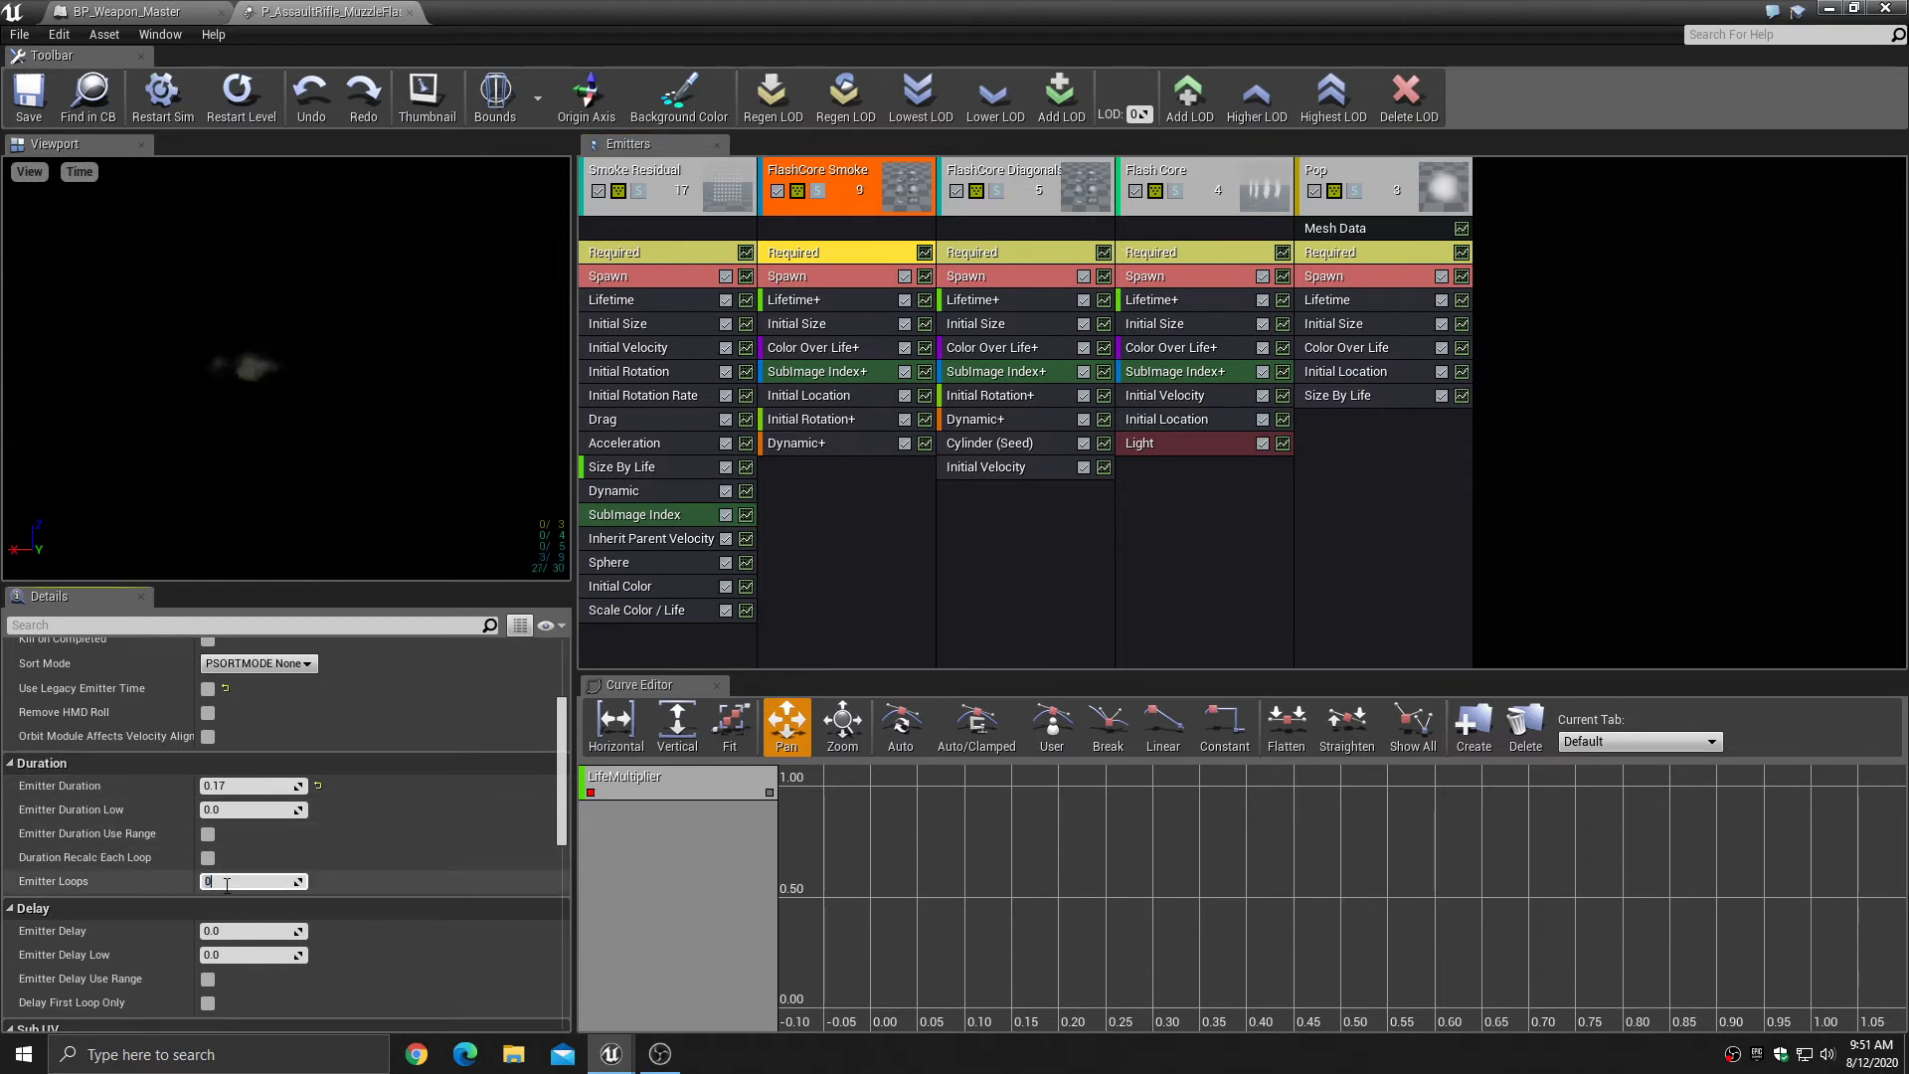
{"action": "type", "text": "0"}
{"action": "key", "text": "Return"}
- Set Emitter Loops to 0 in the Required modules of the FlashCore Diagonal, Flash Core and Pop emitters
{"action": "left_click", "coordinate": [983, 257]}
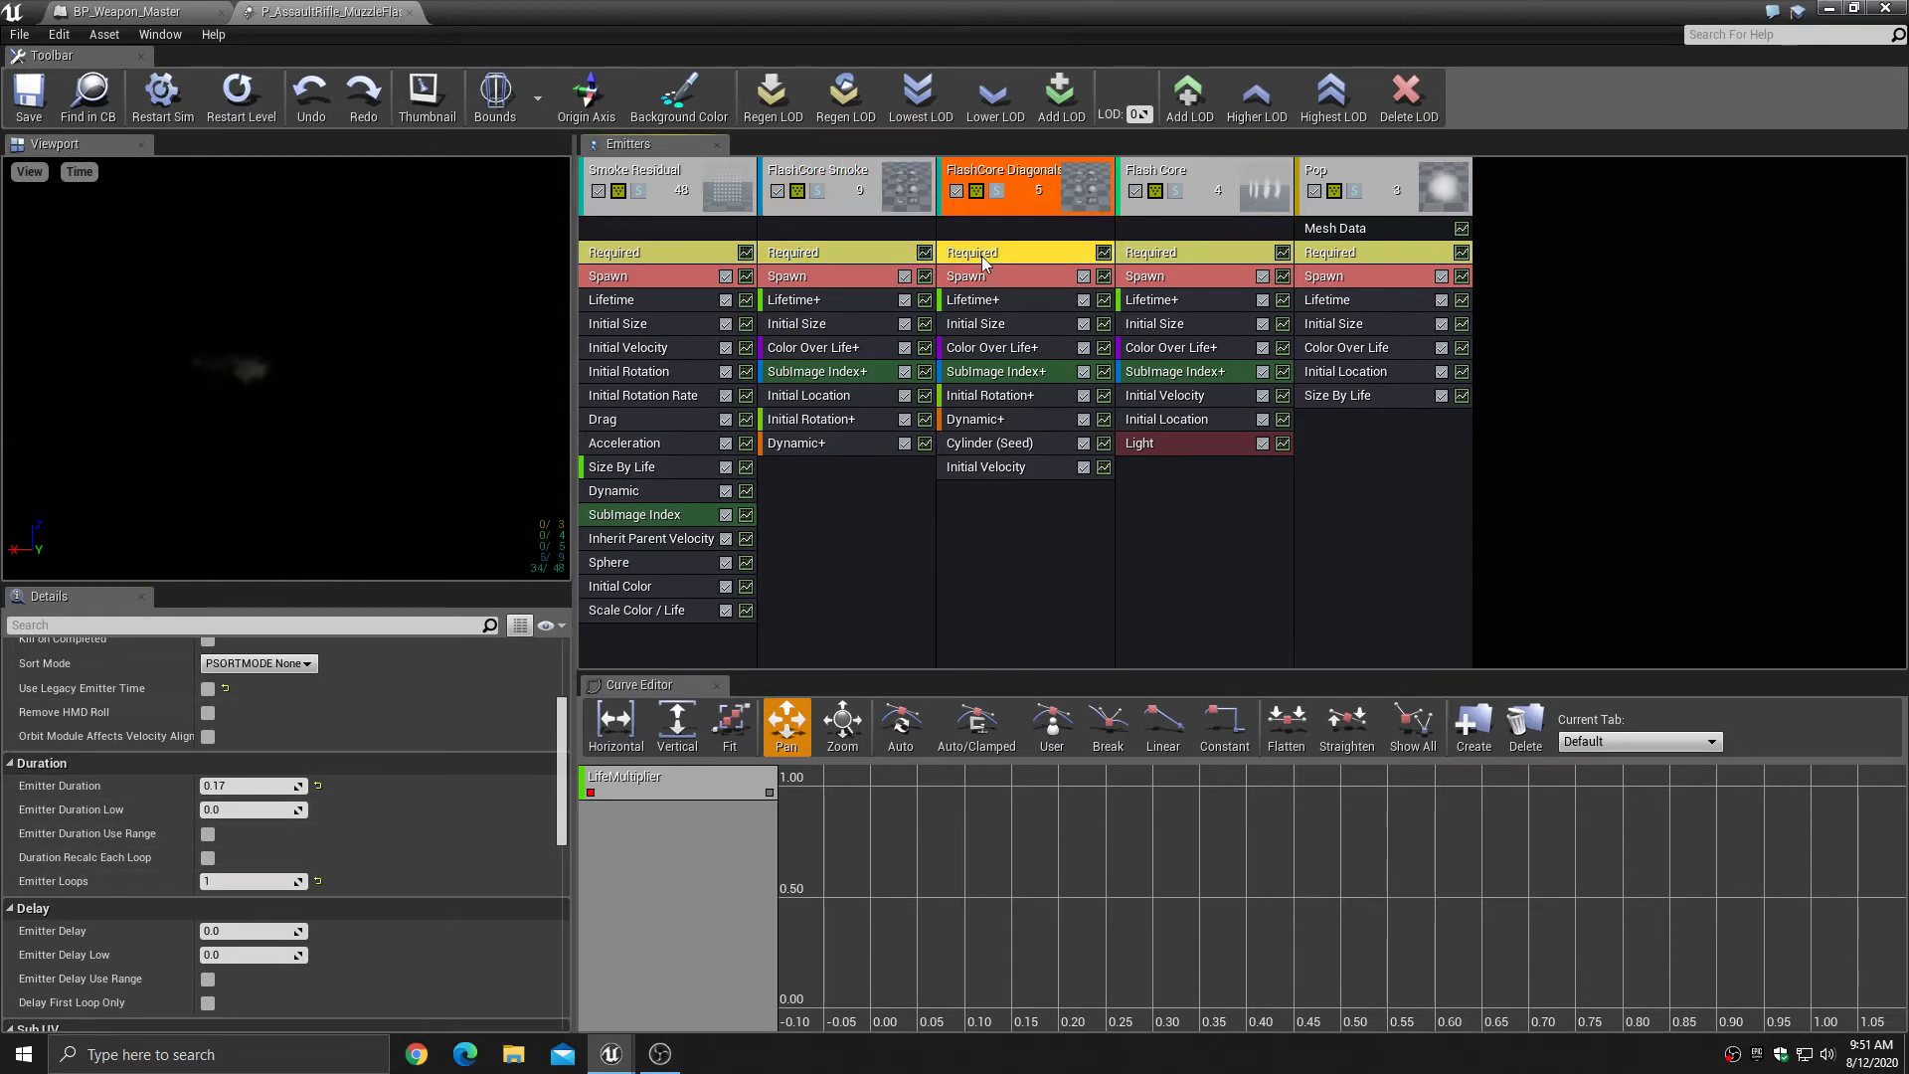
{"action": "left_click", "coordinate": [246, 883]}
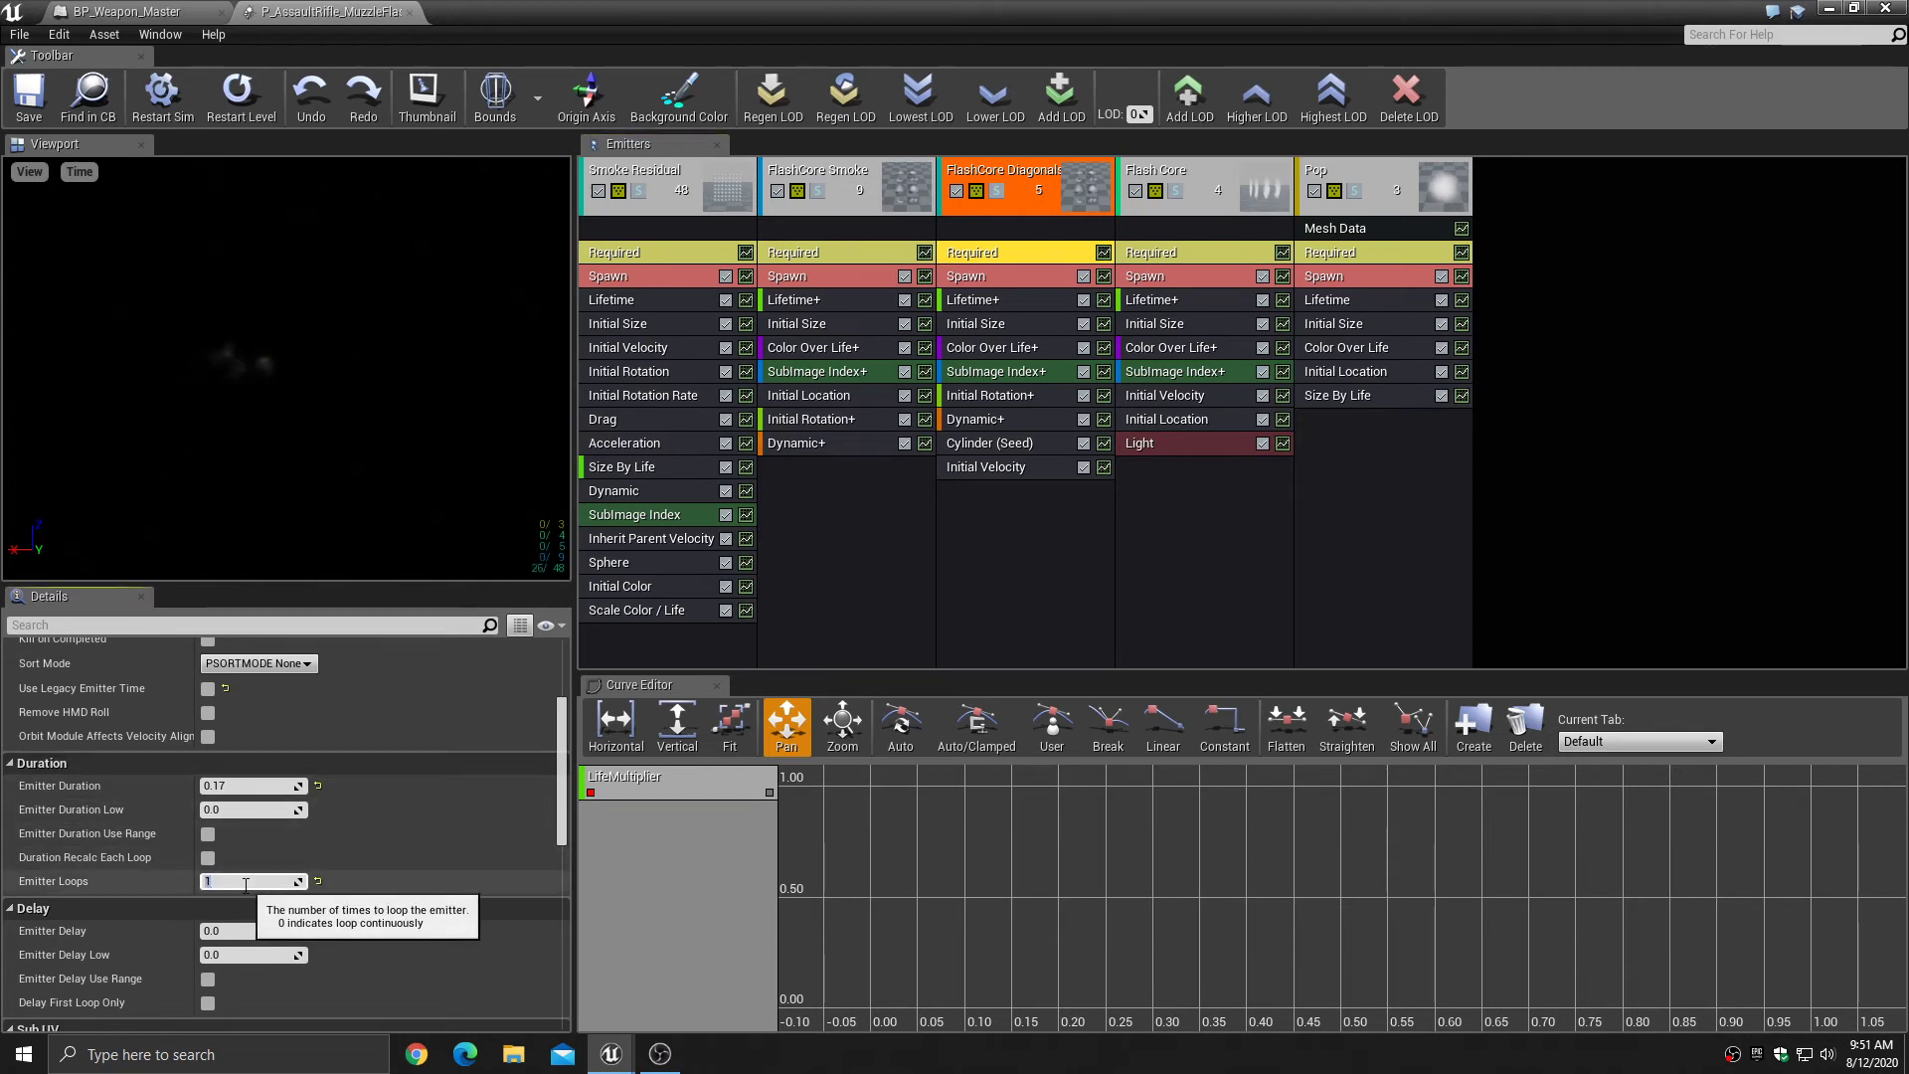
{"action": "type", "text": "0"}
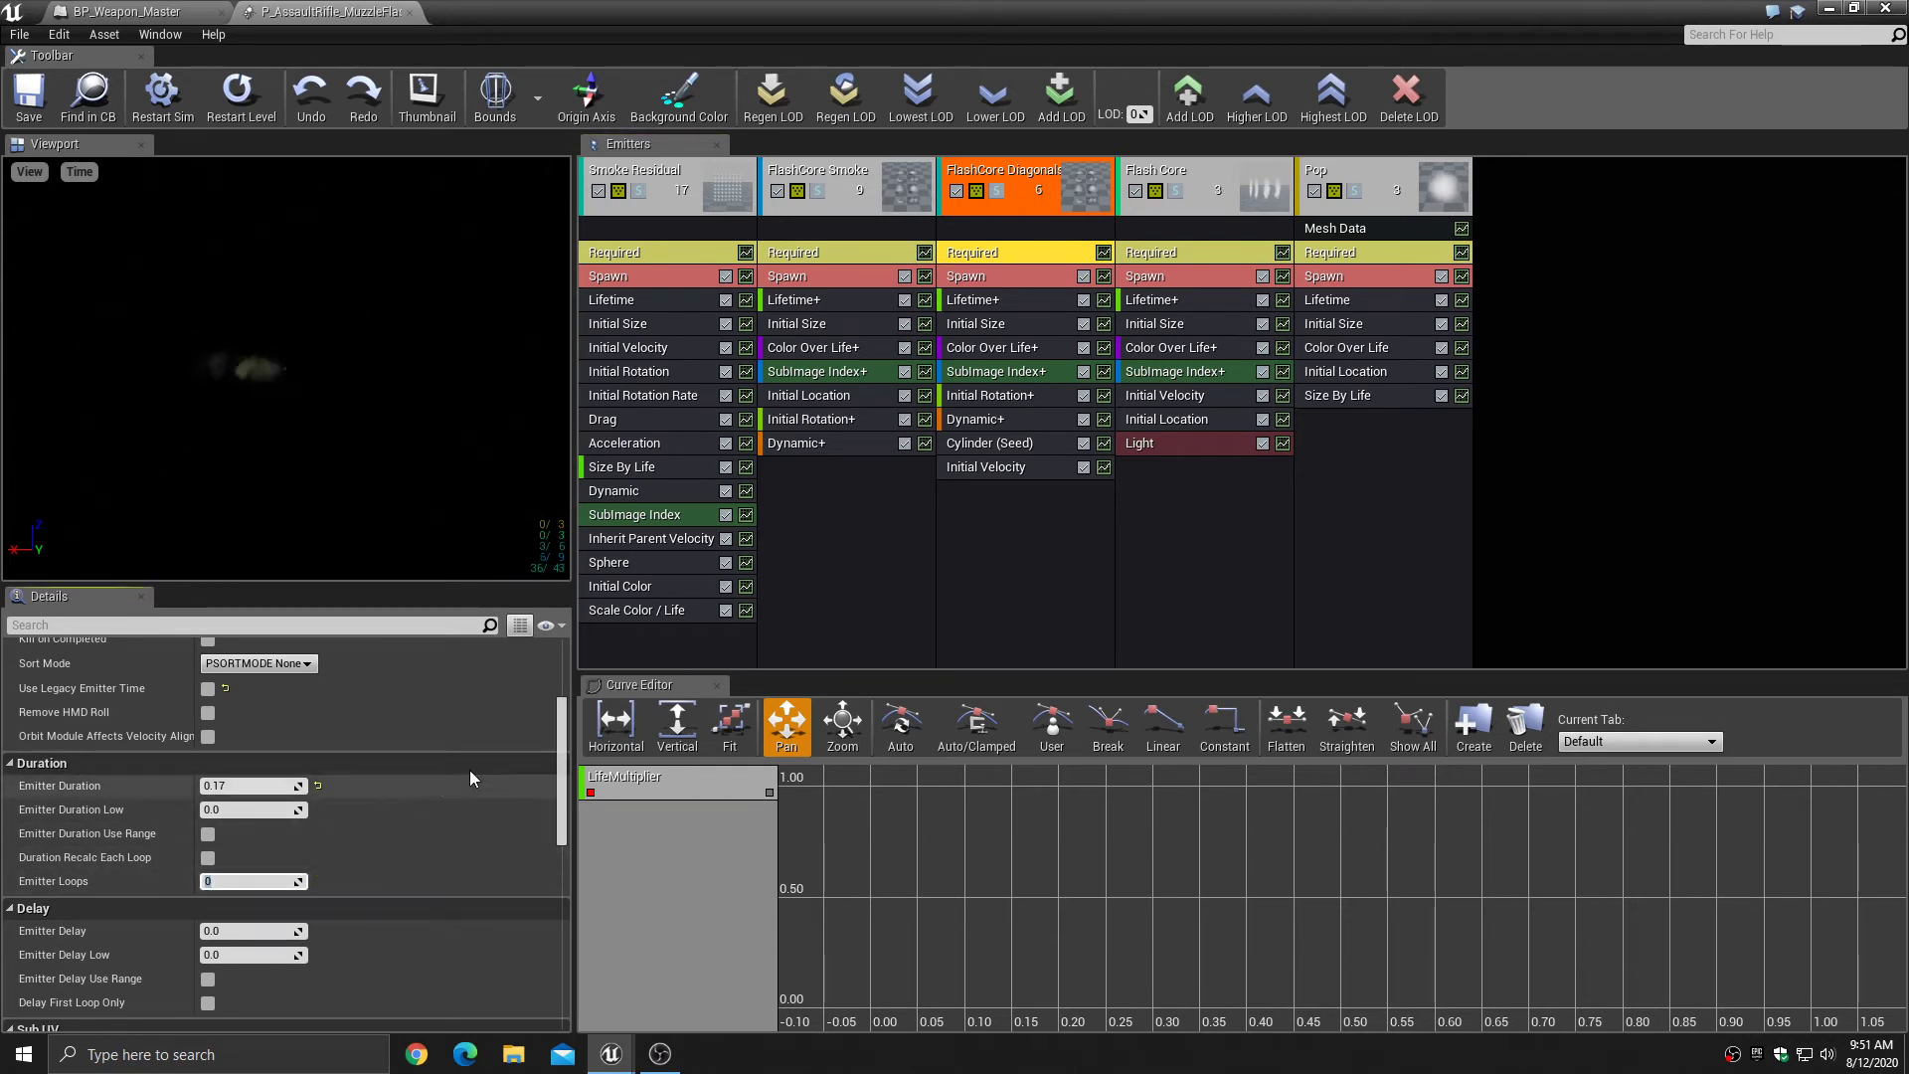
{"action": "left_click", "coordinate": [1171, 255]}
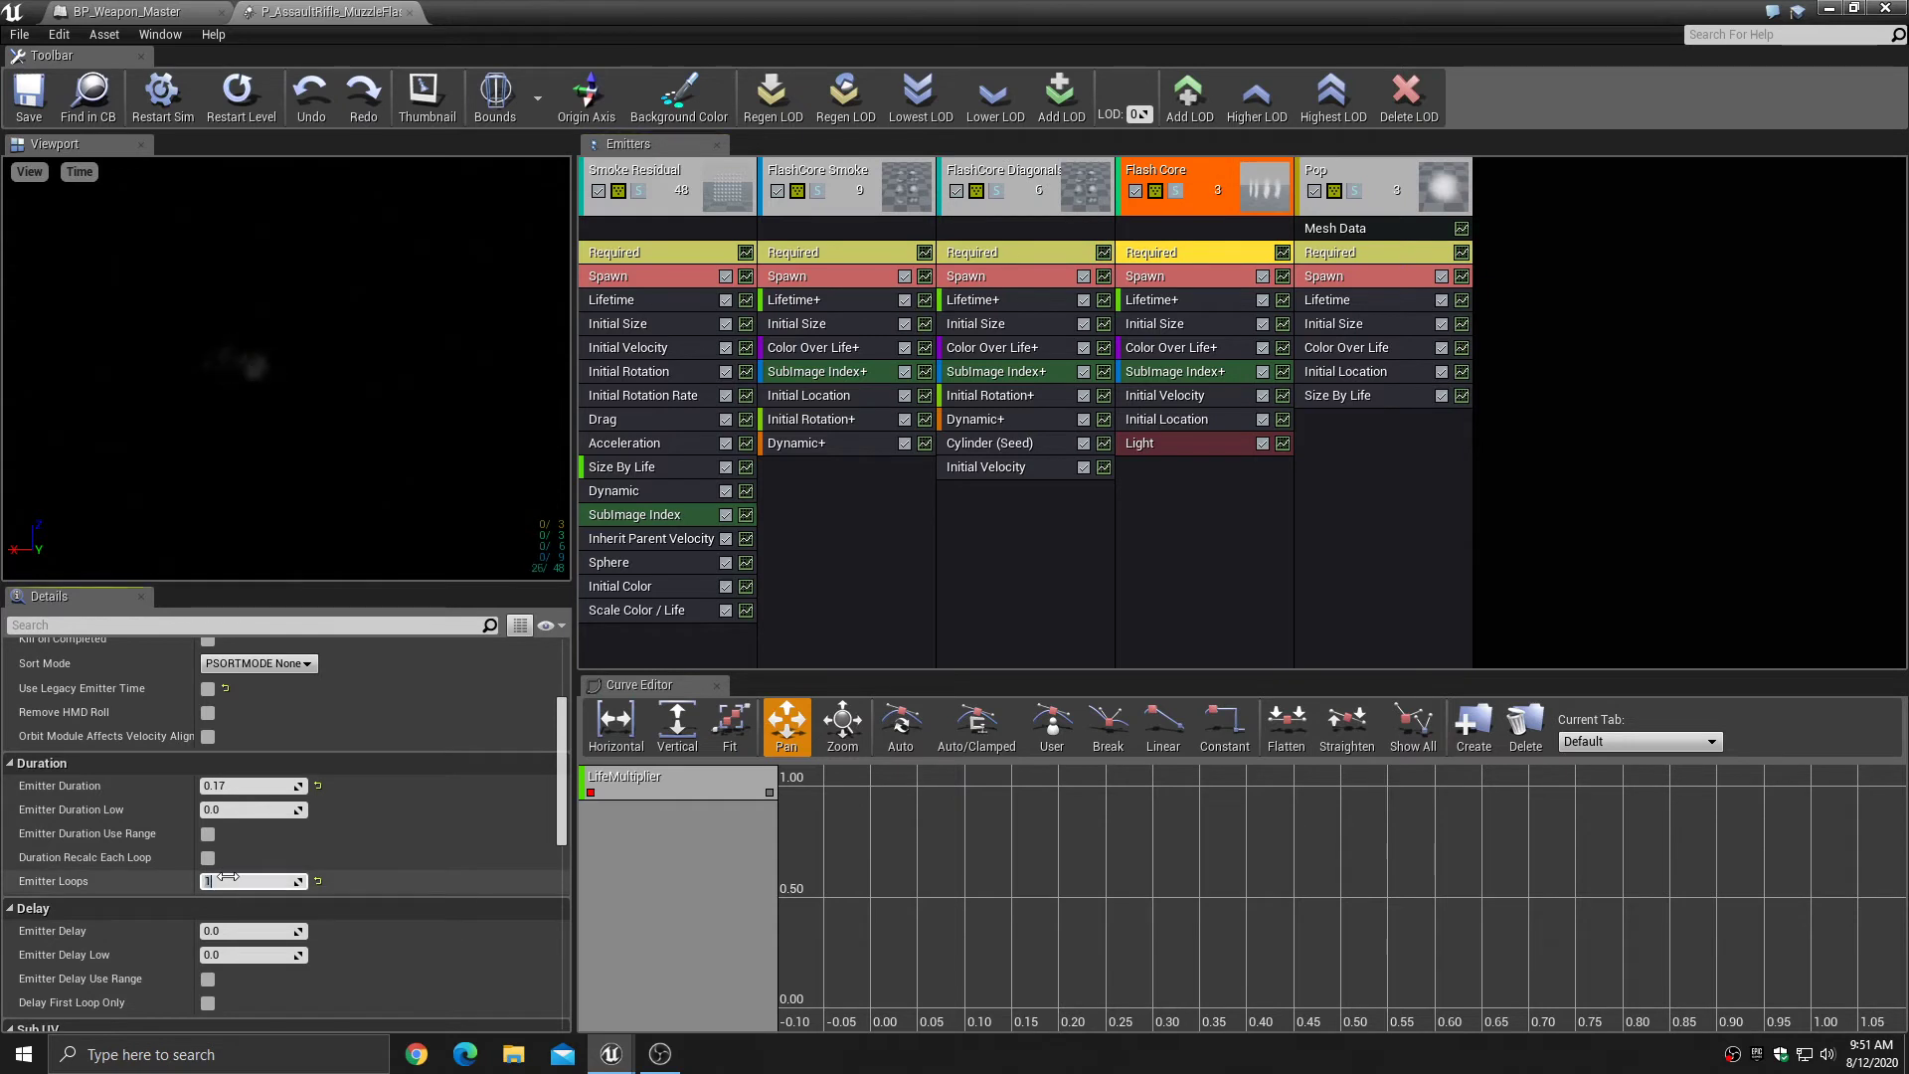
{"action": "type", "text": "0"}
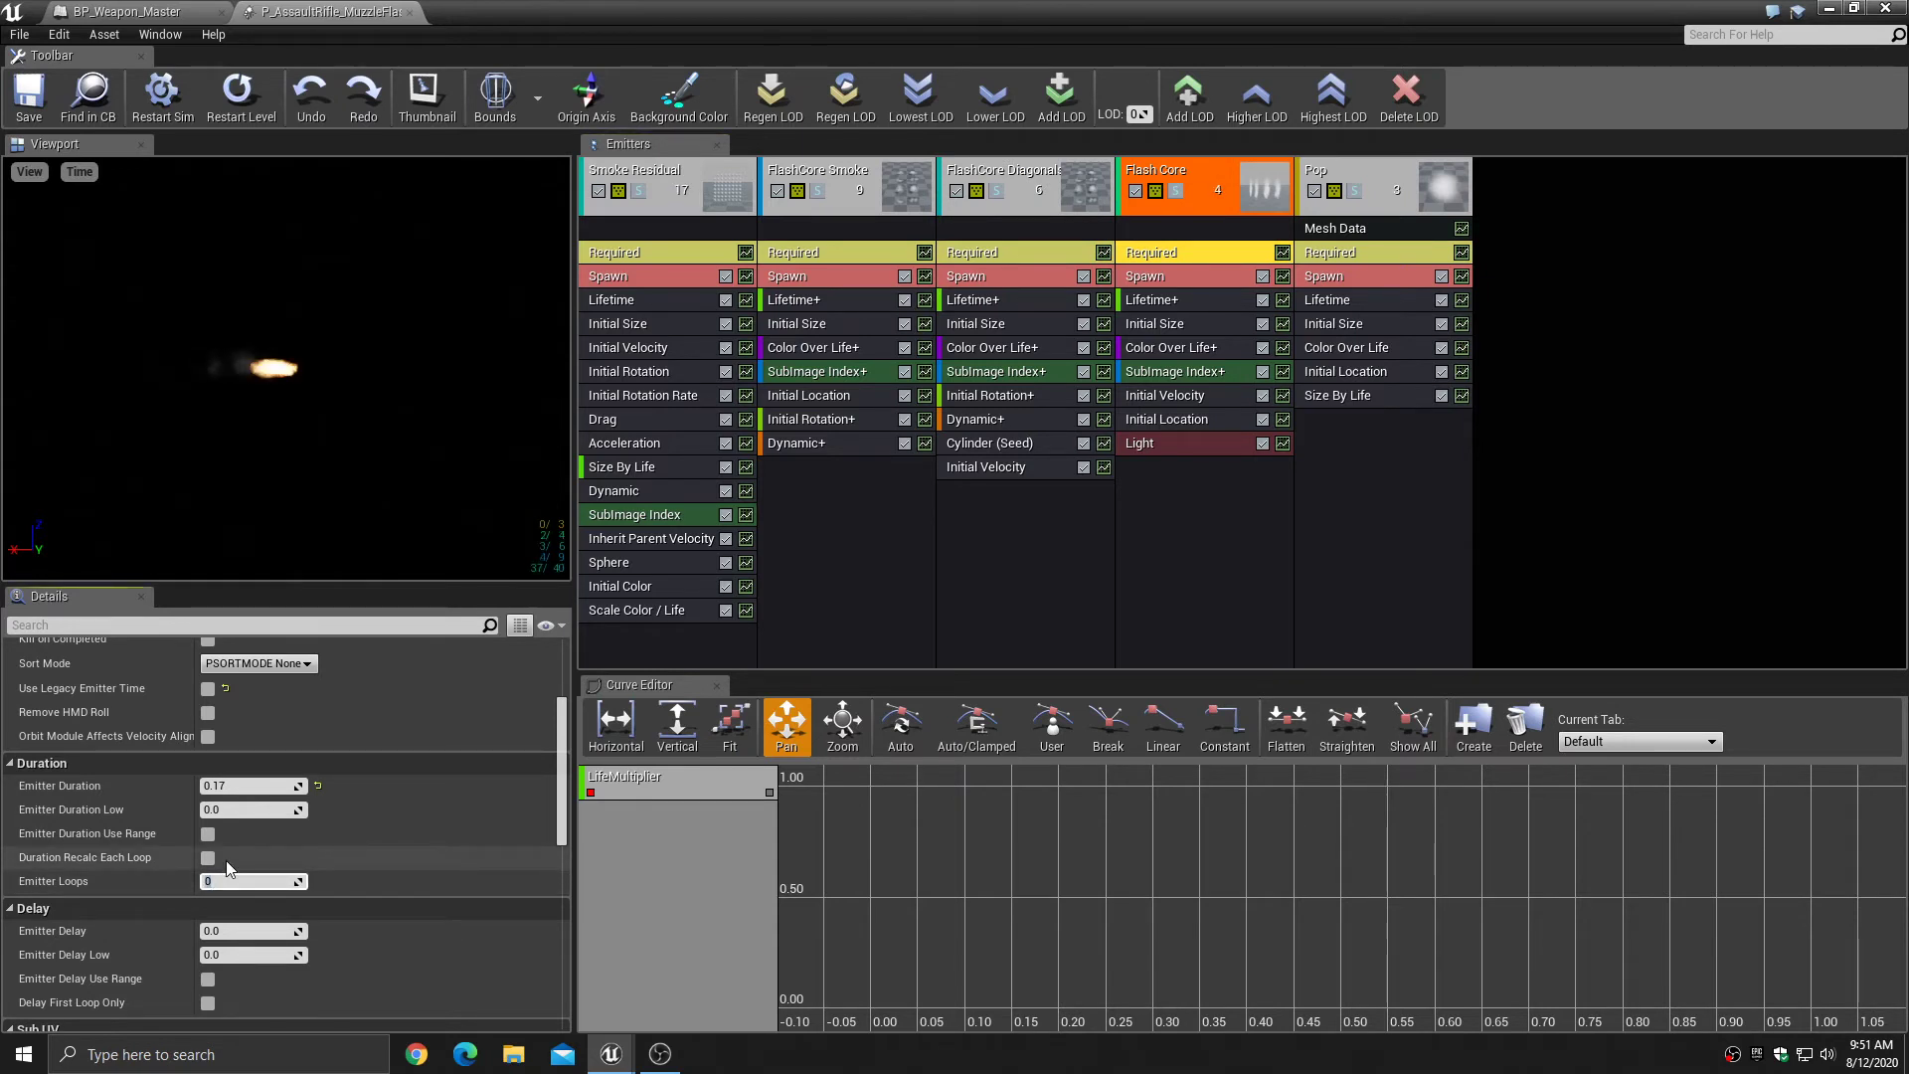
{"action": "left_click", "coordinate": [1358, 252]}
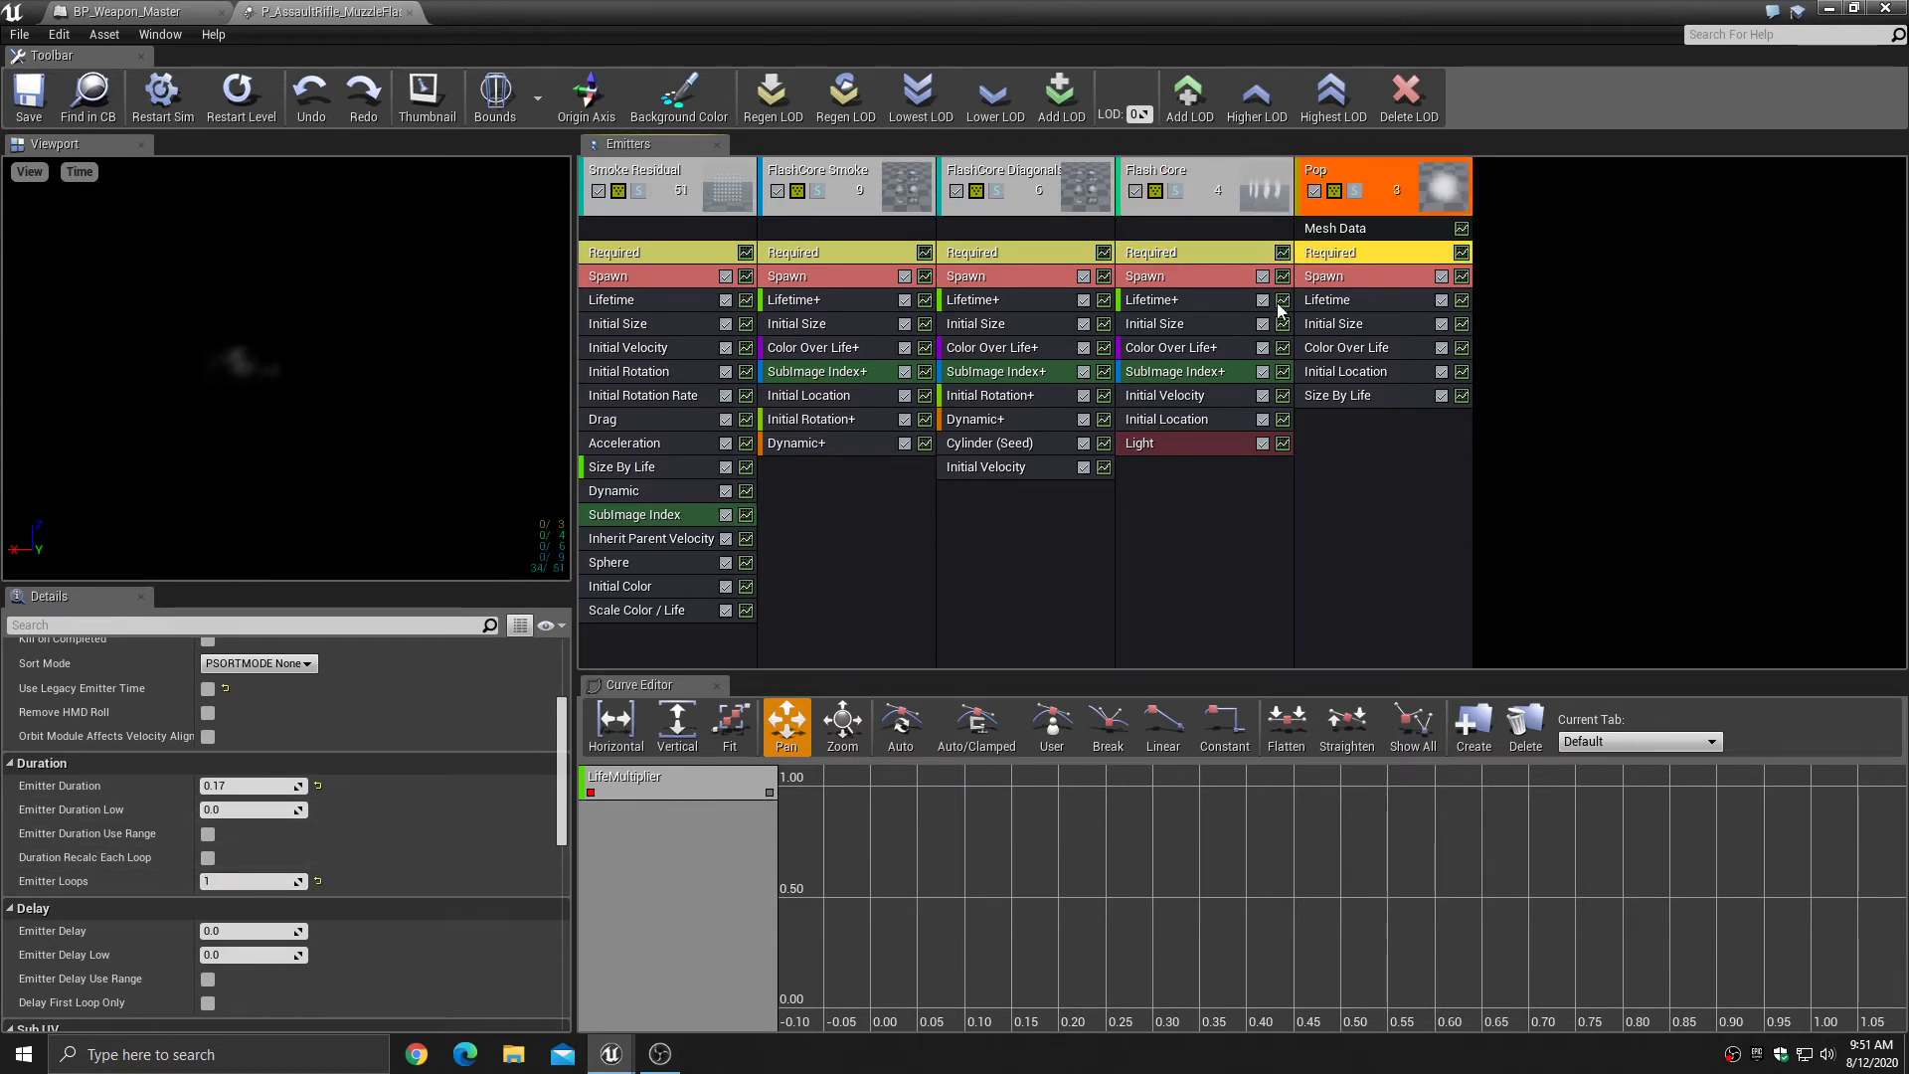
{"action": "left_click", "coordinate": [242, 880]}
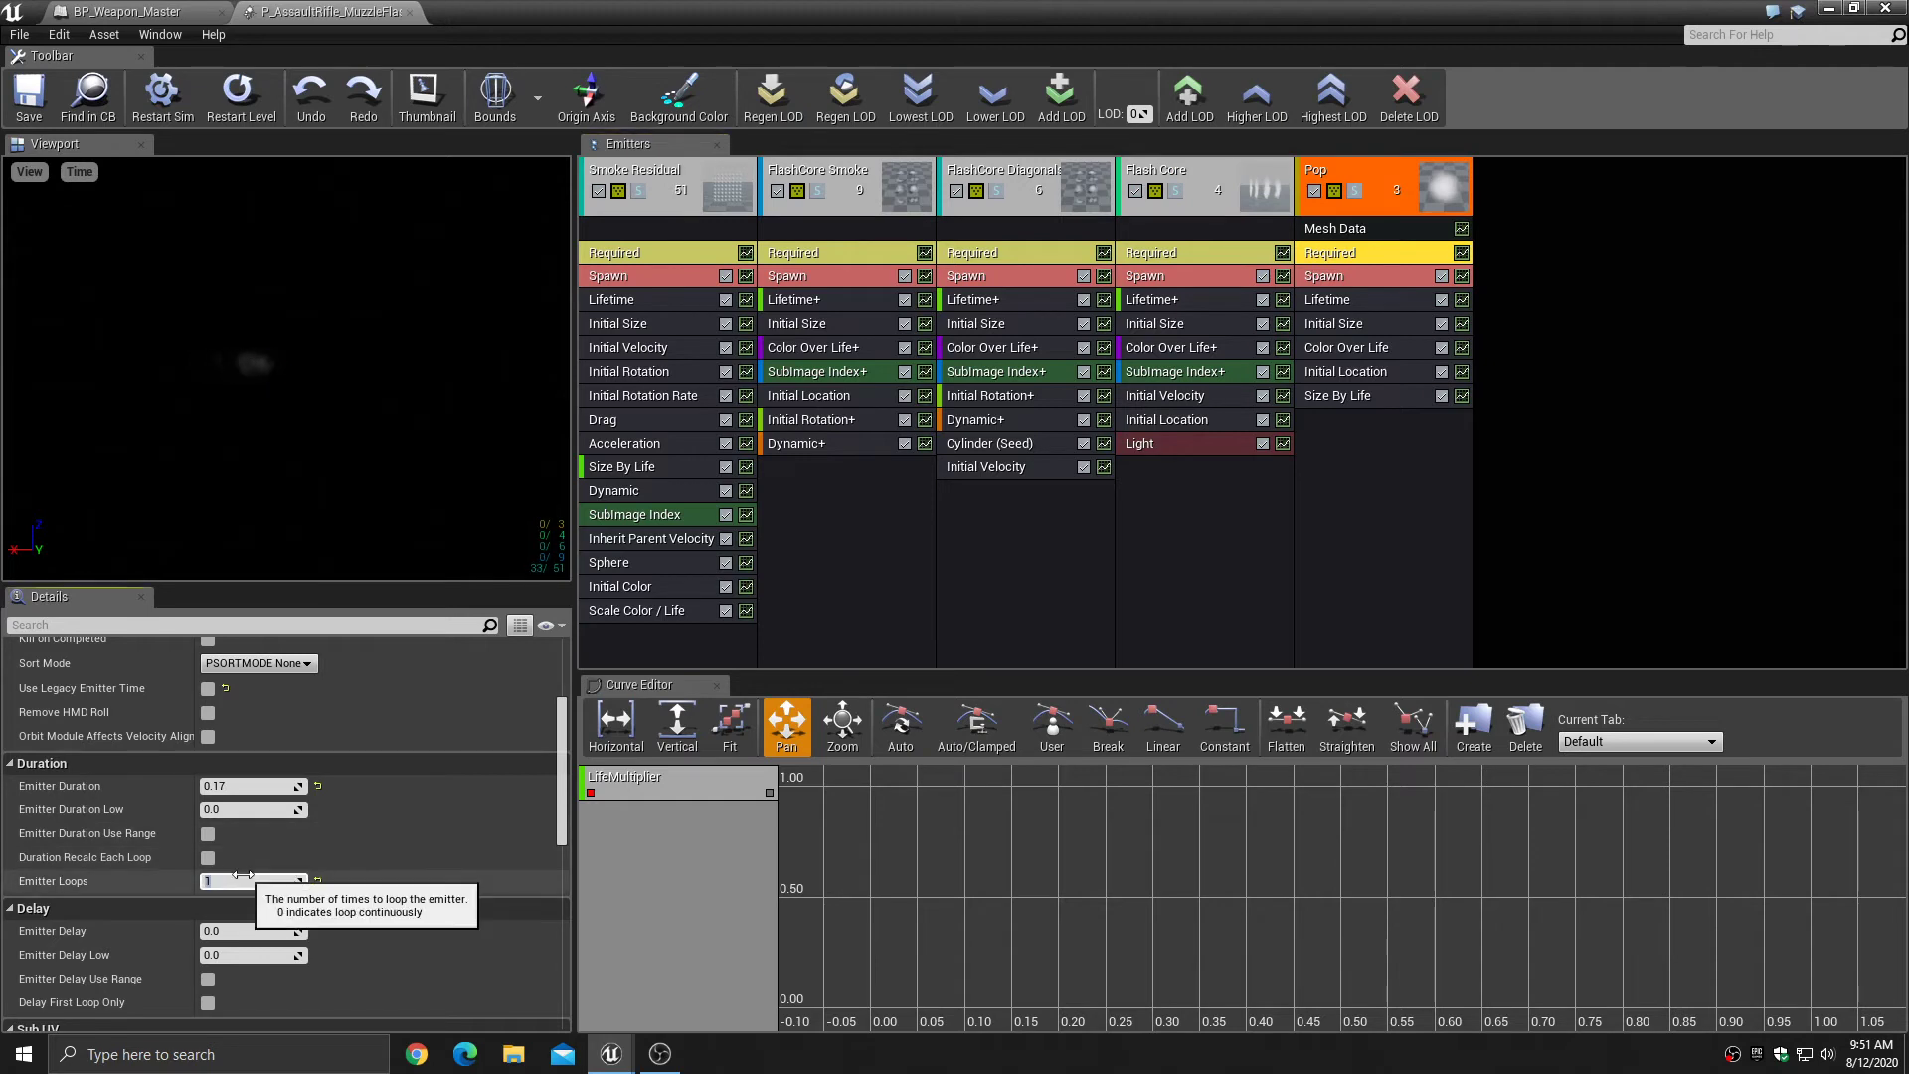
{"action": "type", "text": "0"}
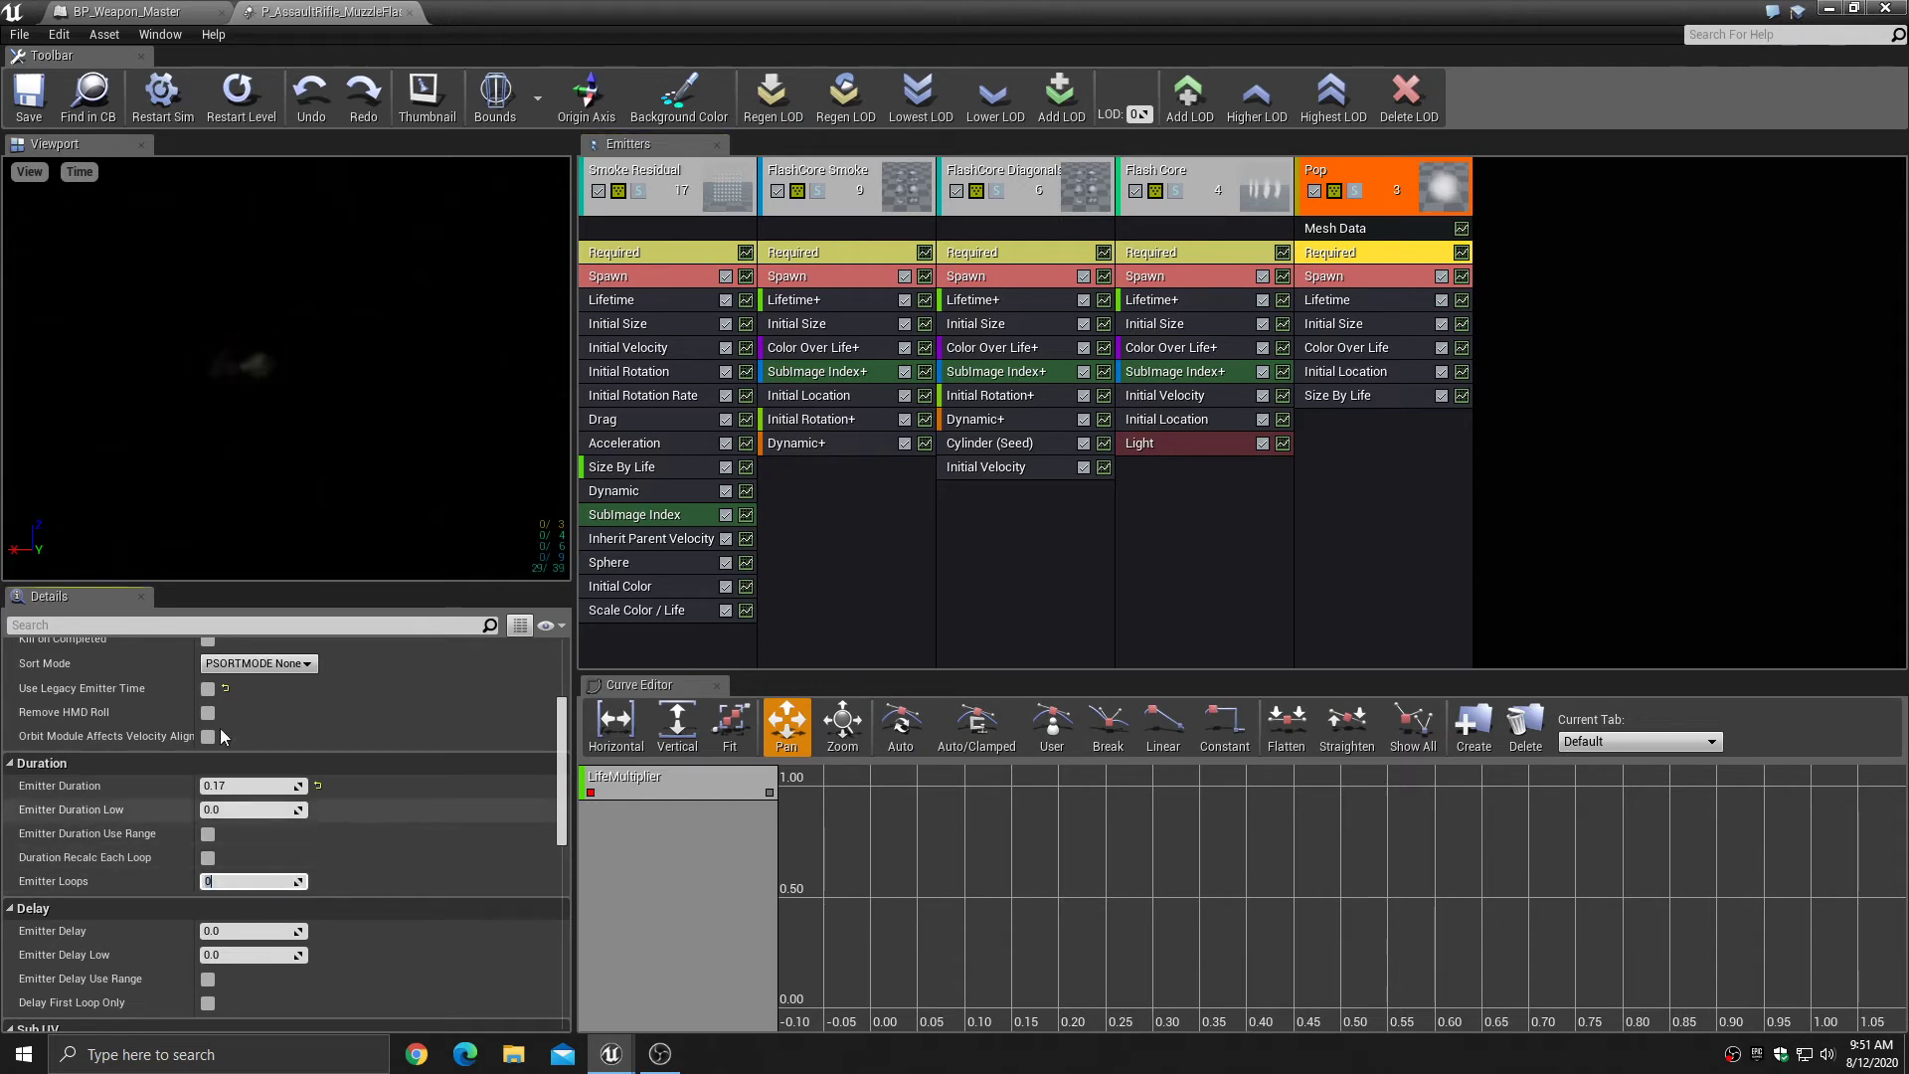
- Save the assault rifle muzzle flash particle system and close both its editor and BP_Weapon_Master
{"action": "left_click", "coordinate": [237, 394]}
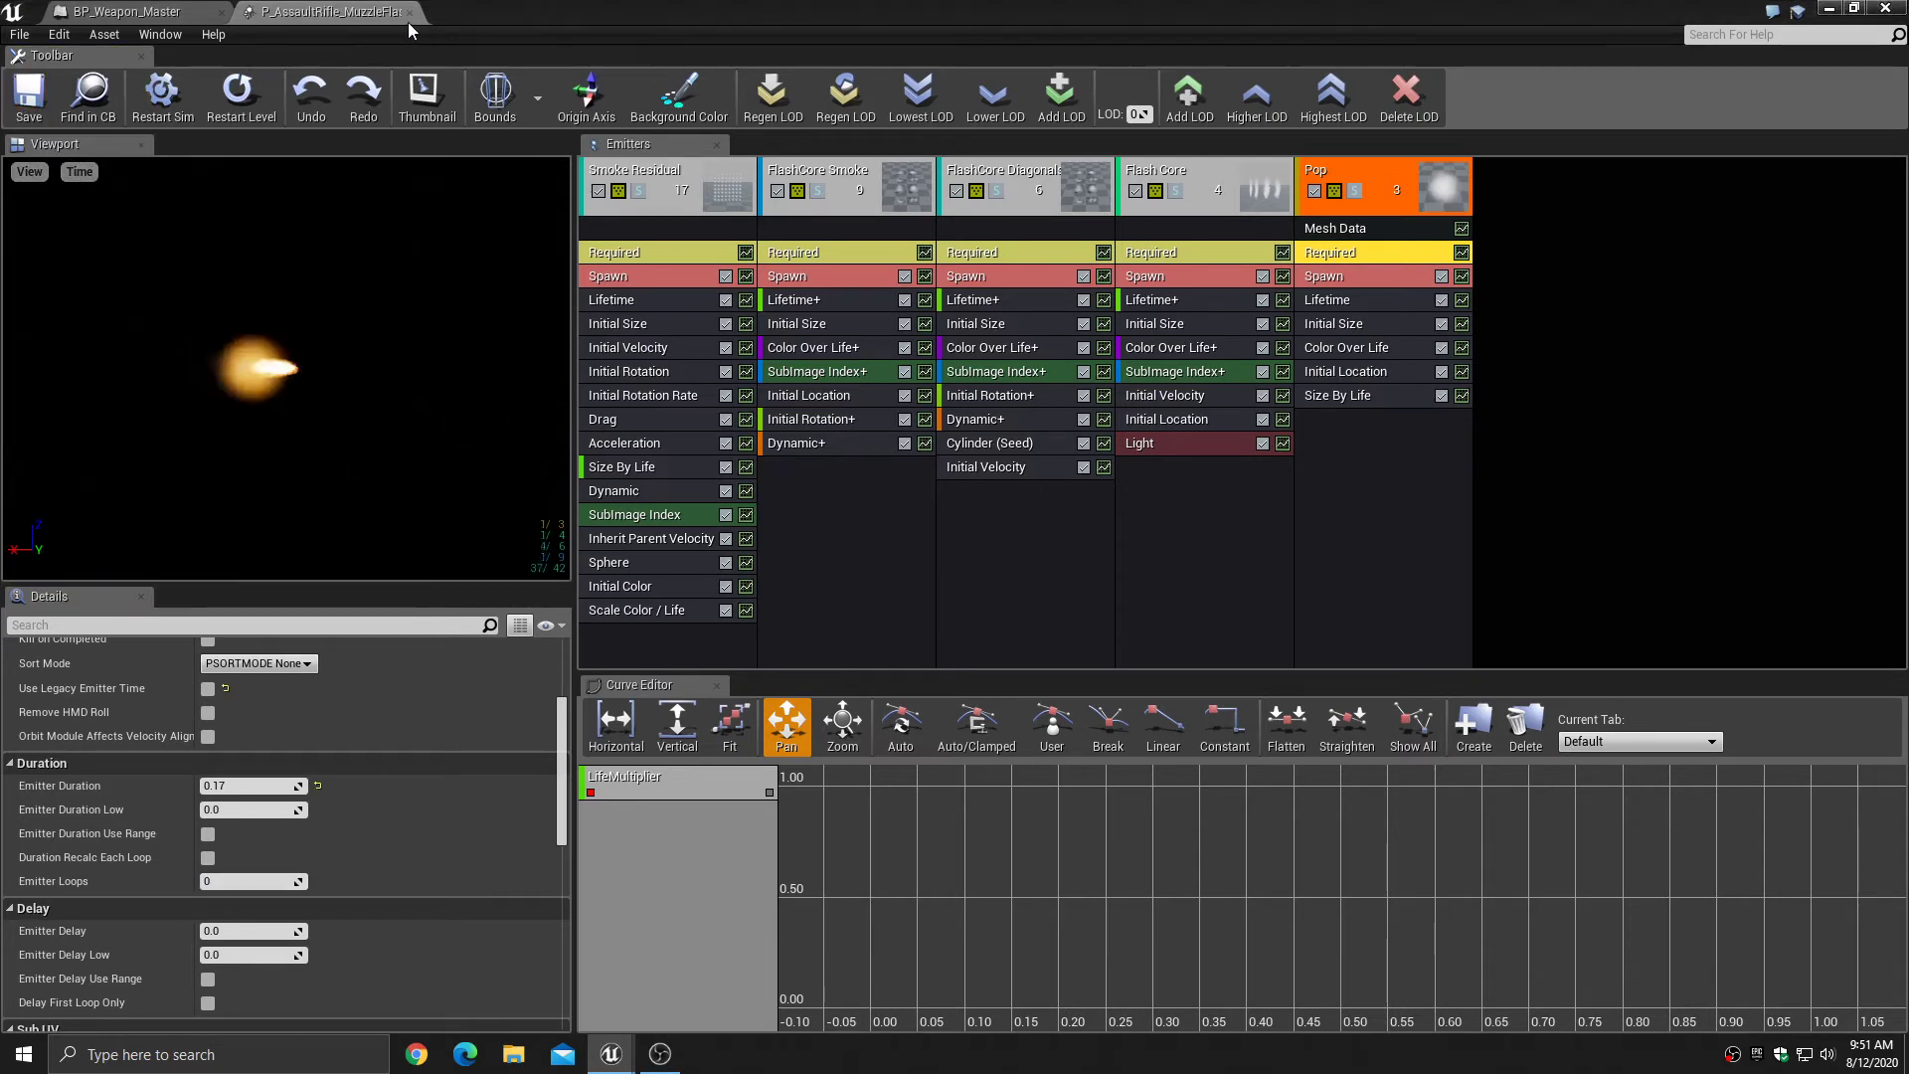
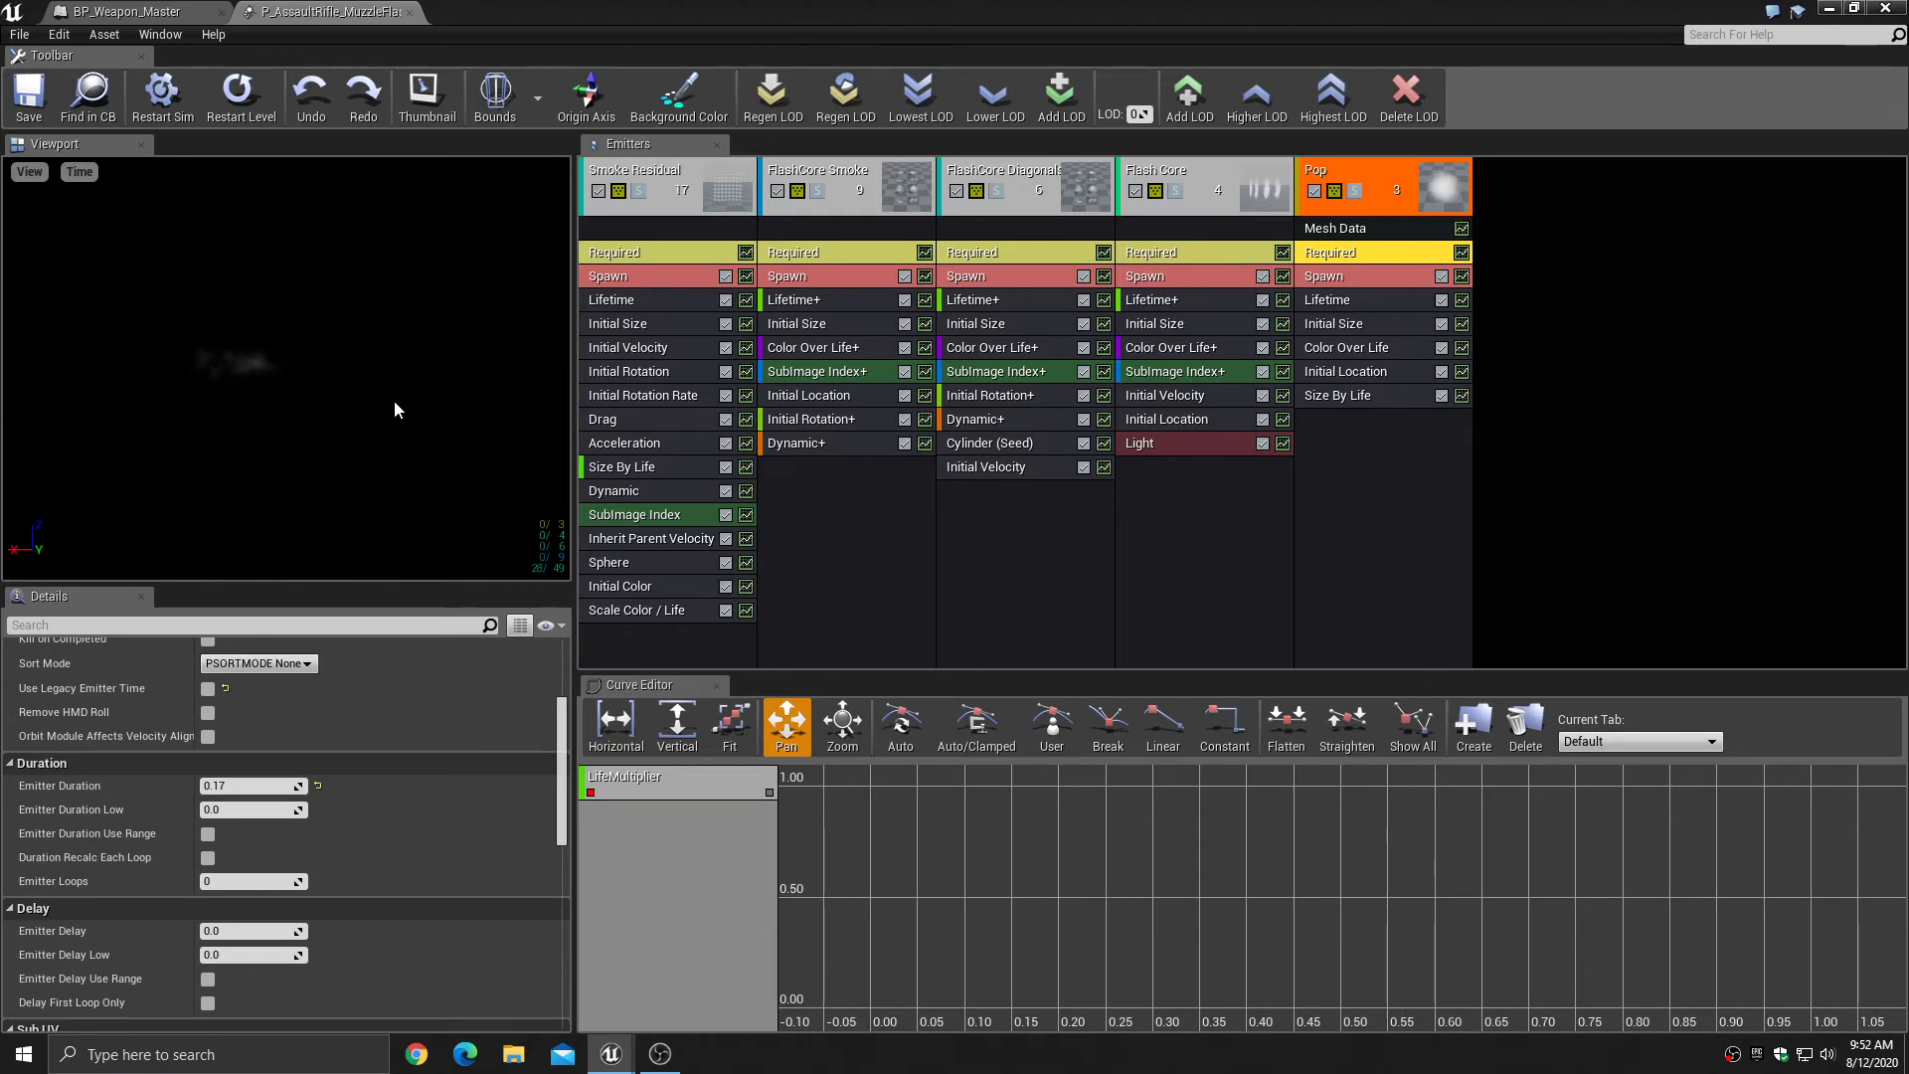
{"action": "left_click", "coordinate": [30, 99]}
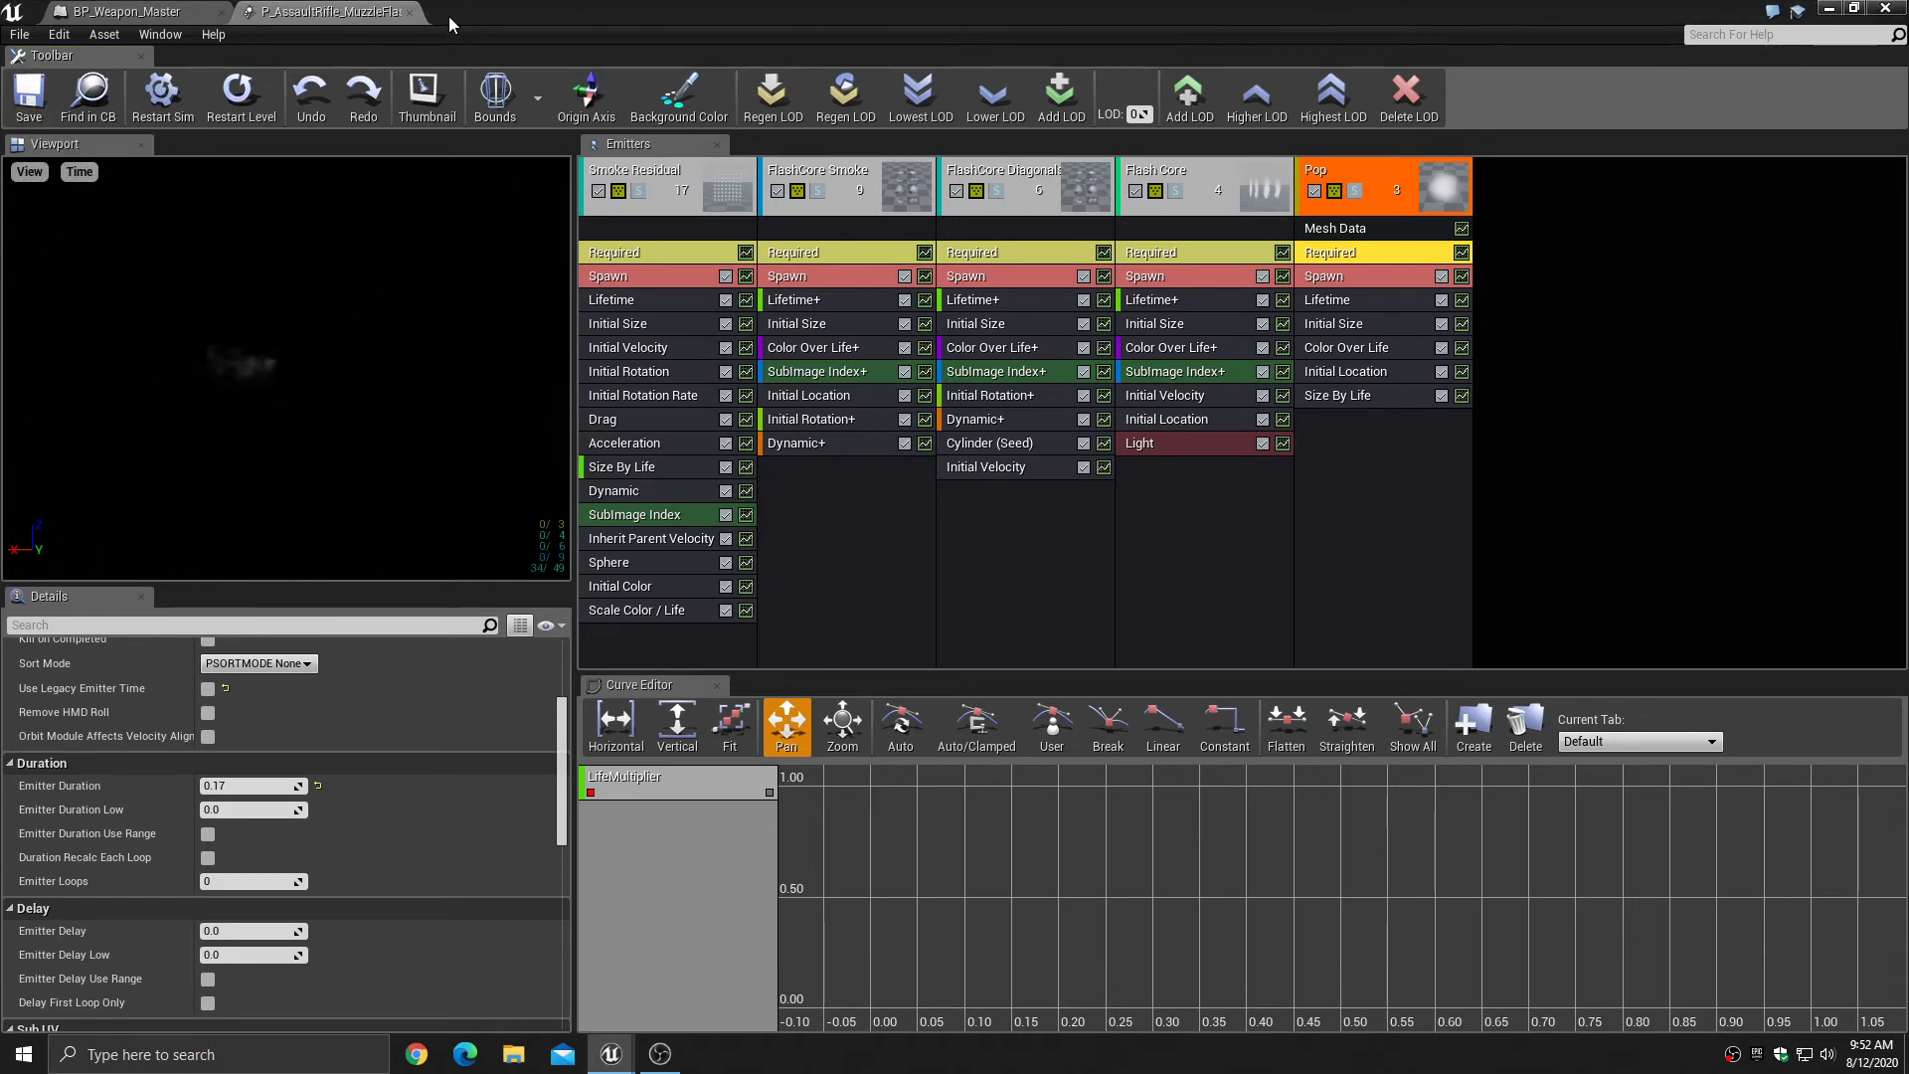
{"action": "left_click", "coordinate": [410, 12]}
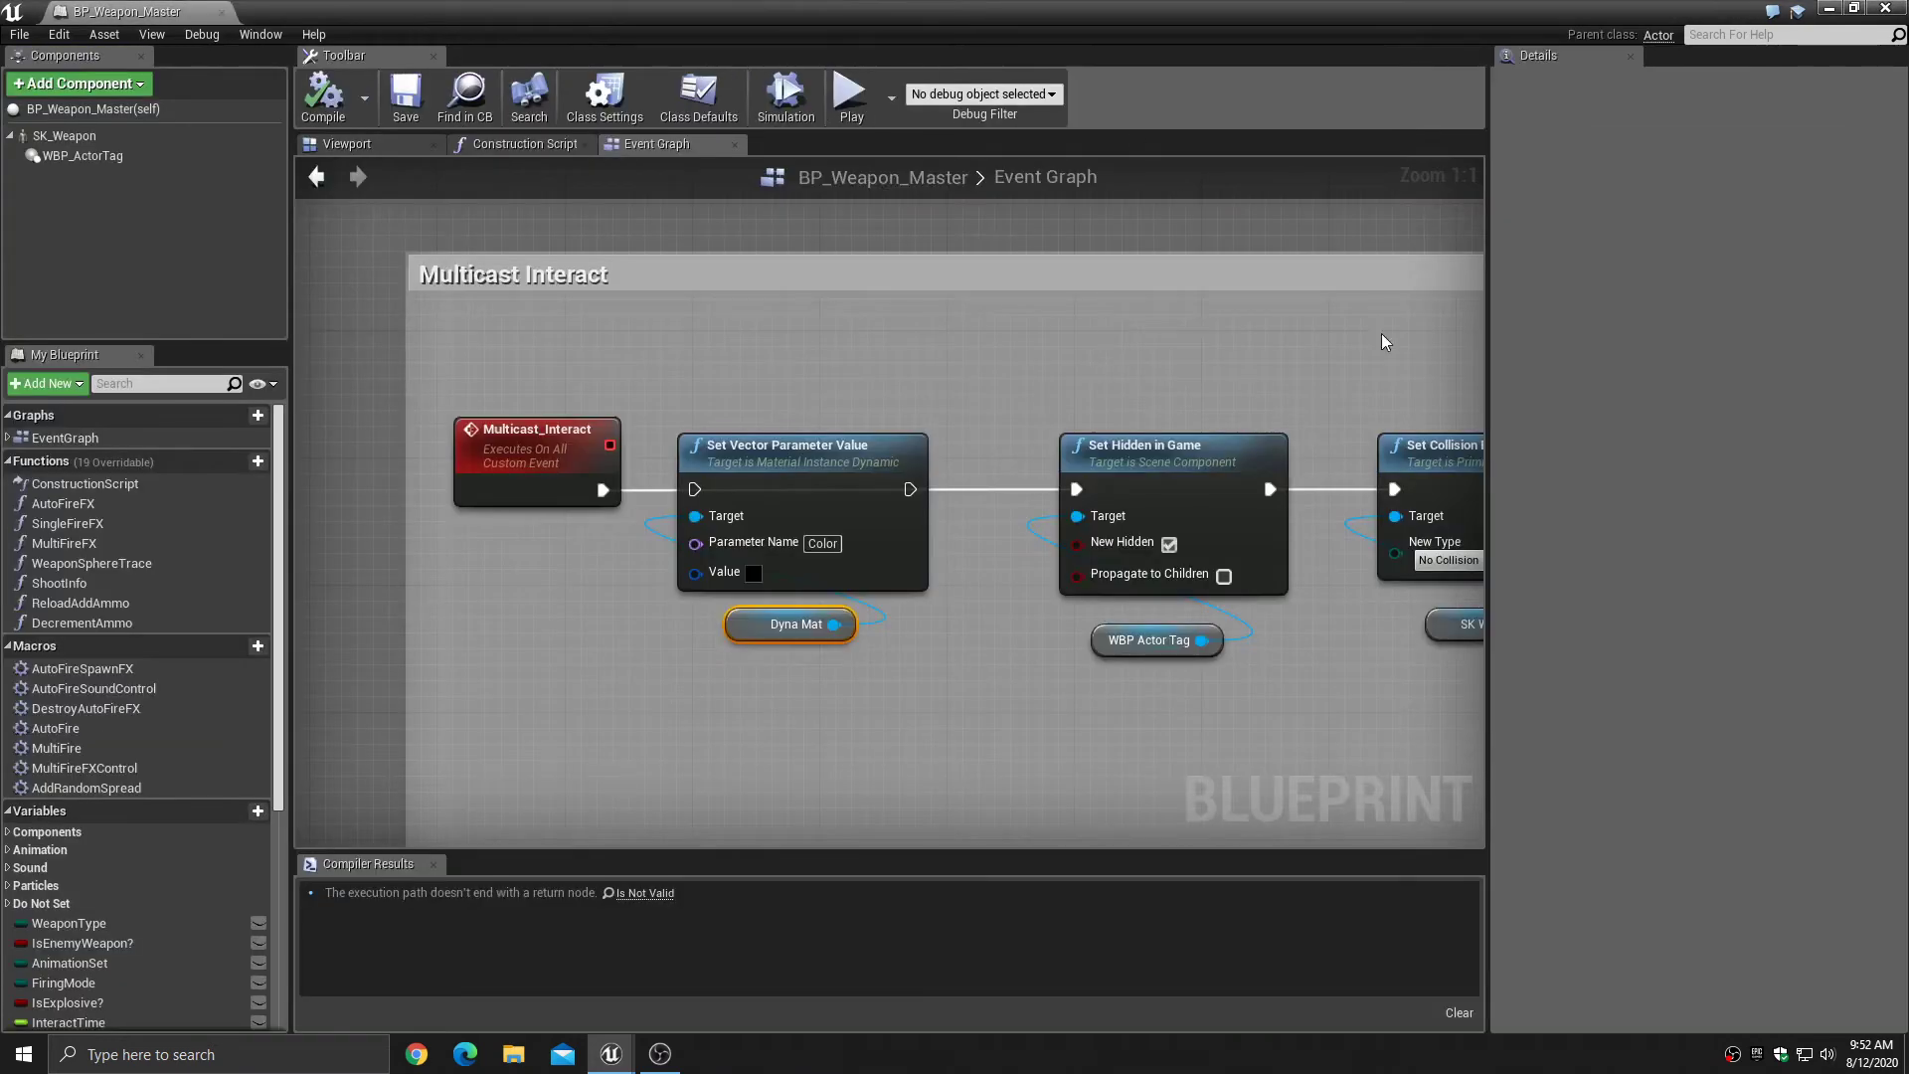
{"action": "left_click", "coordinate": [1885, 9]}
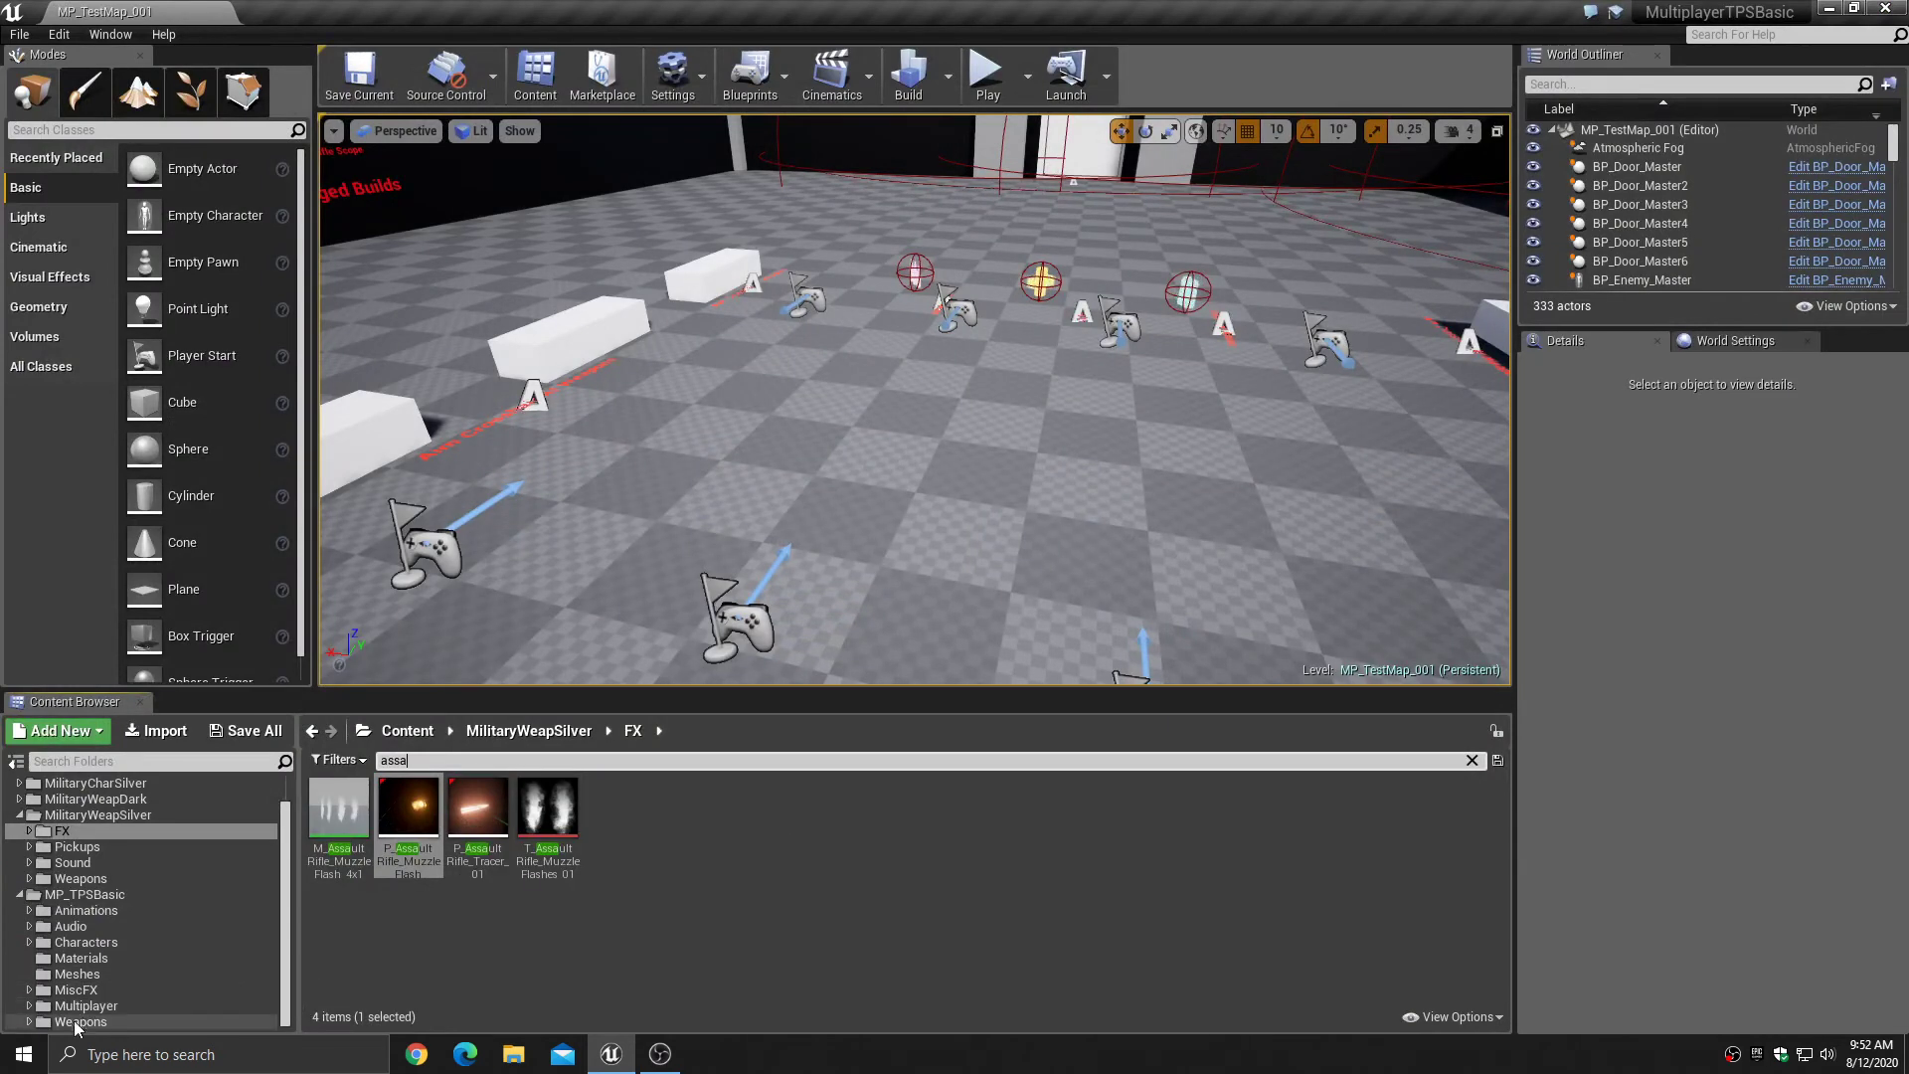
- Go to MP_TPSBasic's Weapons/Blueprints/Weapons folder, clear the search filter, and open the BP_C_P_AssaultRifle blueprint
{"action": "left_click", "coordinate": [34, 1025]}
{"action": "scroll", "coordinate": [70, 994], "scroll_direction": "down", "scroll_amount": 2}
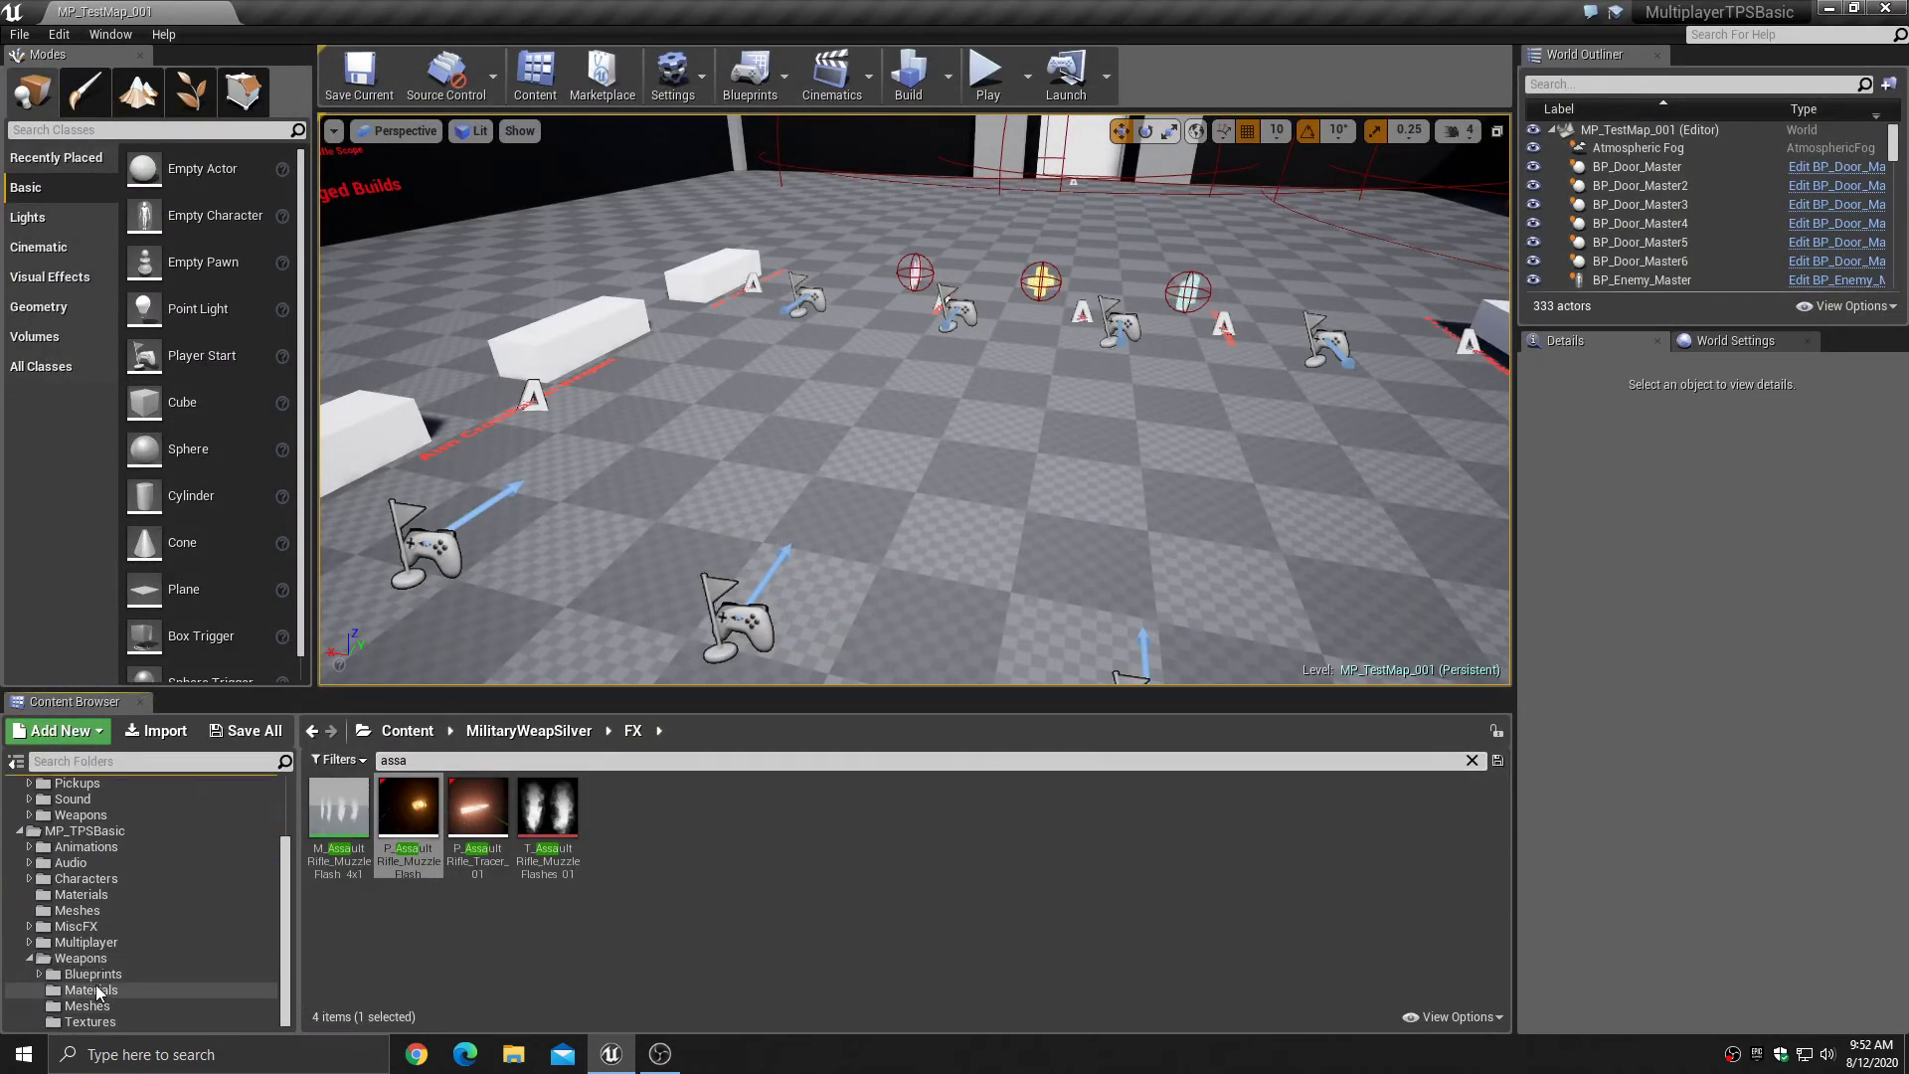
{"action": "left_click", "coordinate": [40, 974]}
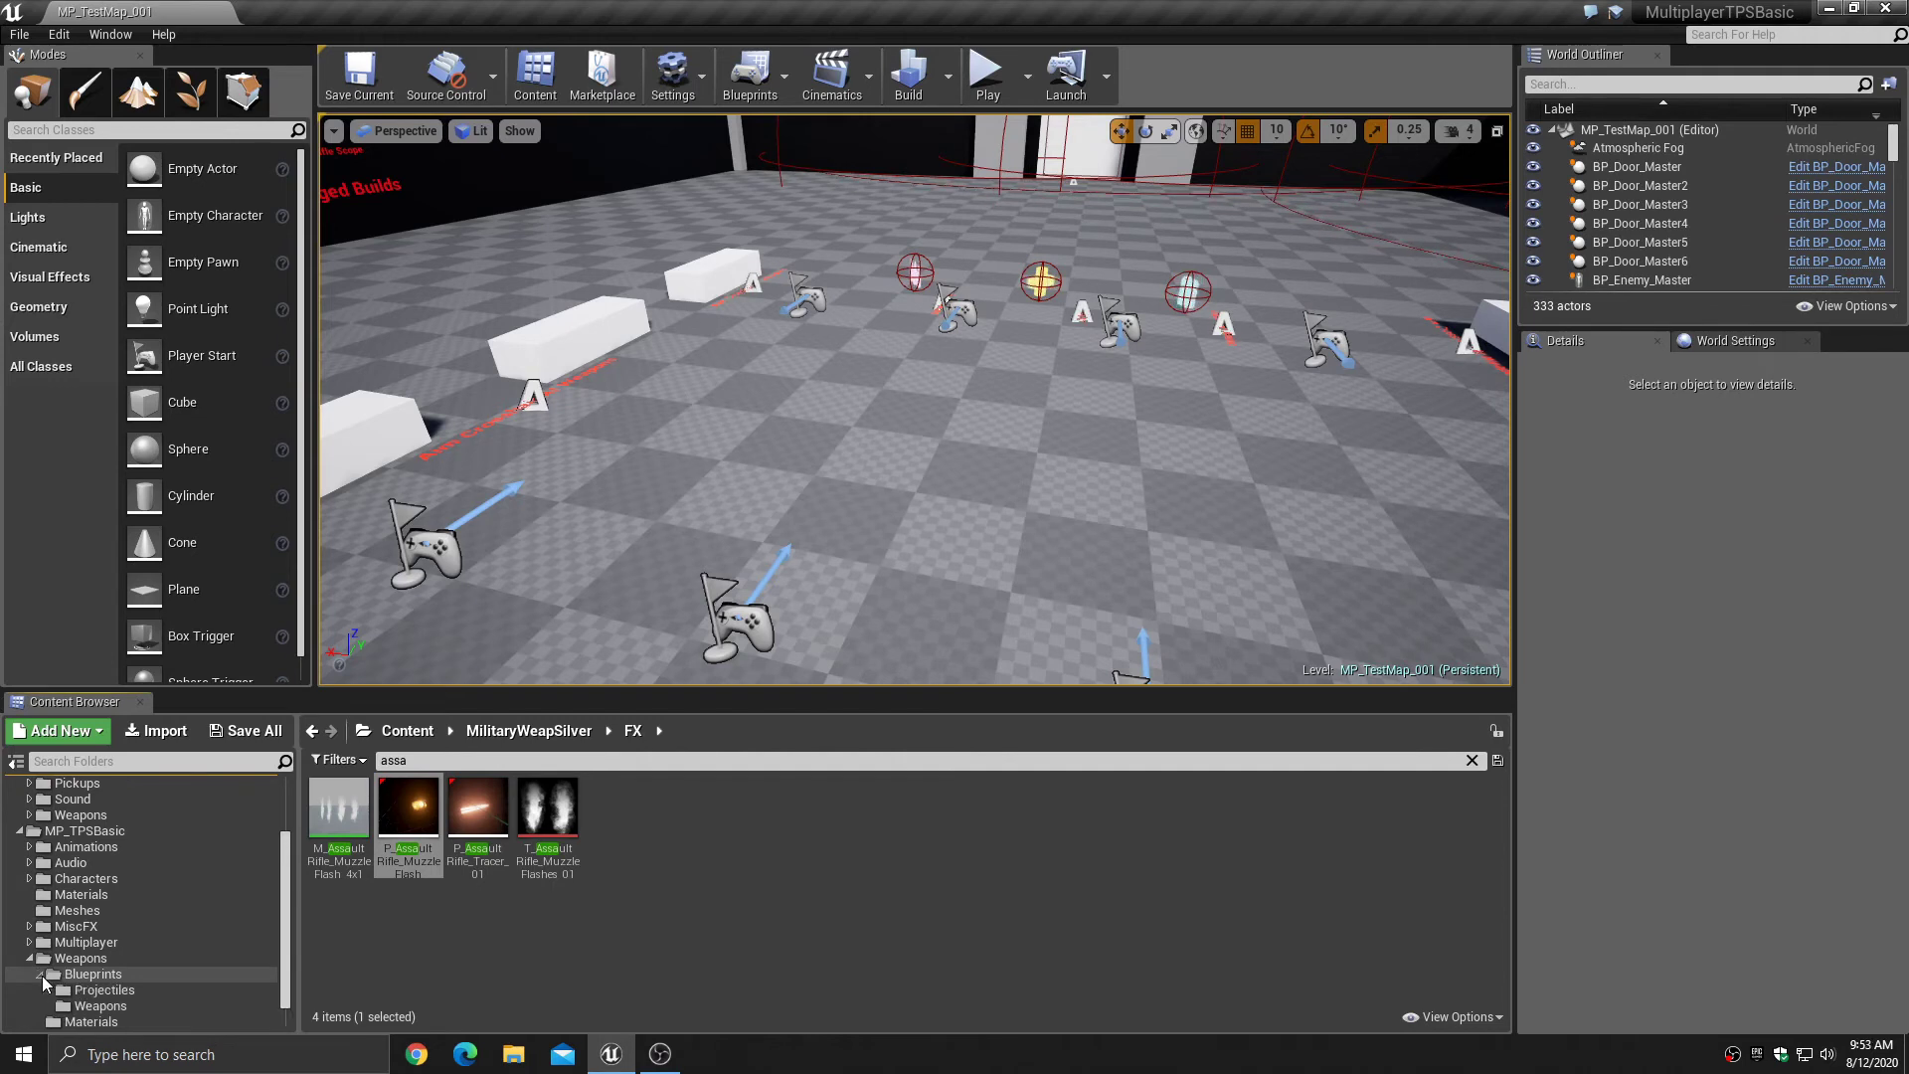
{"action": "left_click", "coordinate": [99, 1005]}
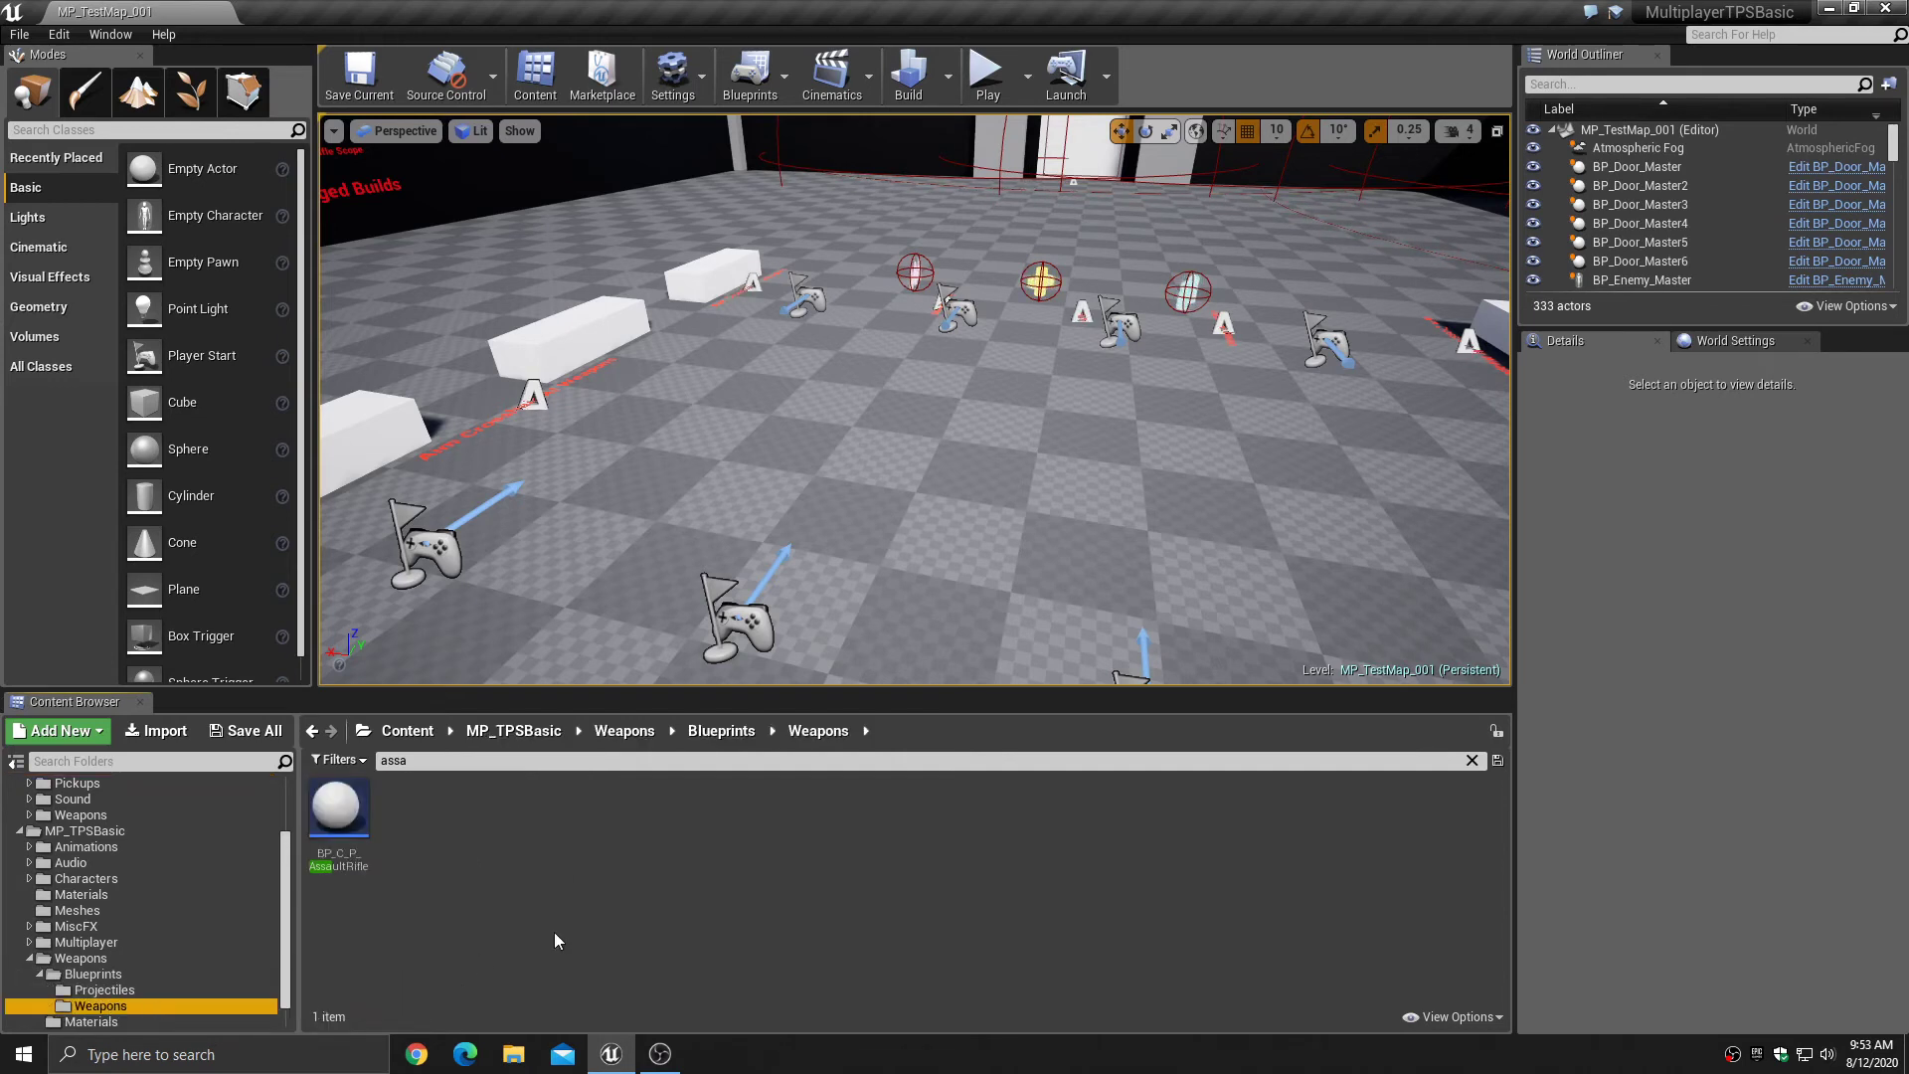
{"action": "left_click", "coordinate": [1472, 760]}
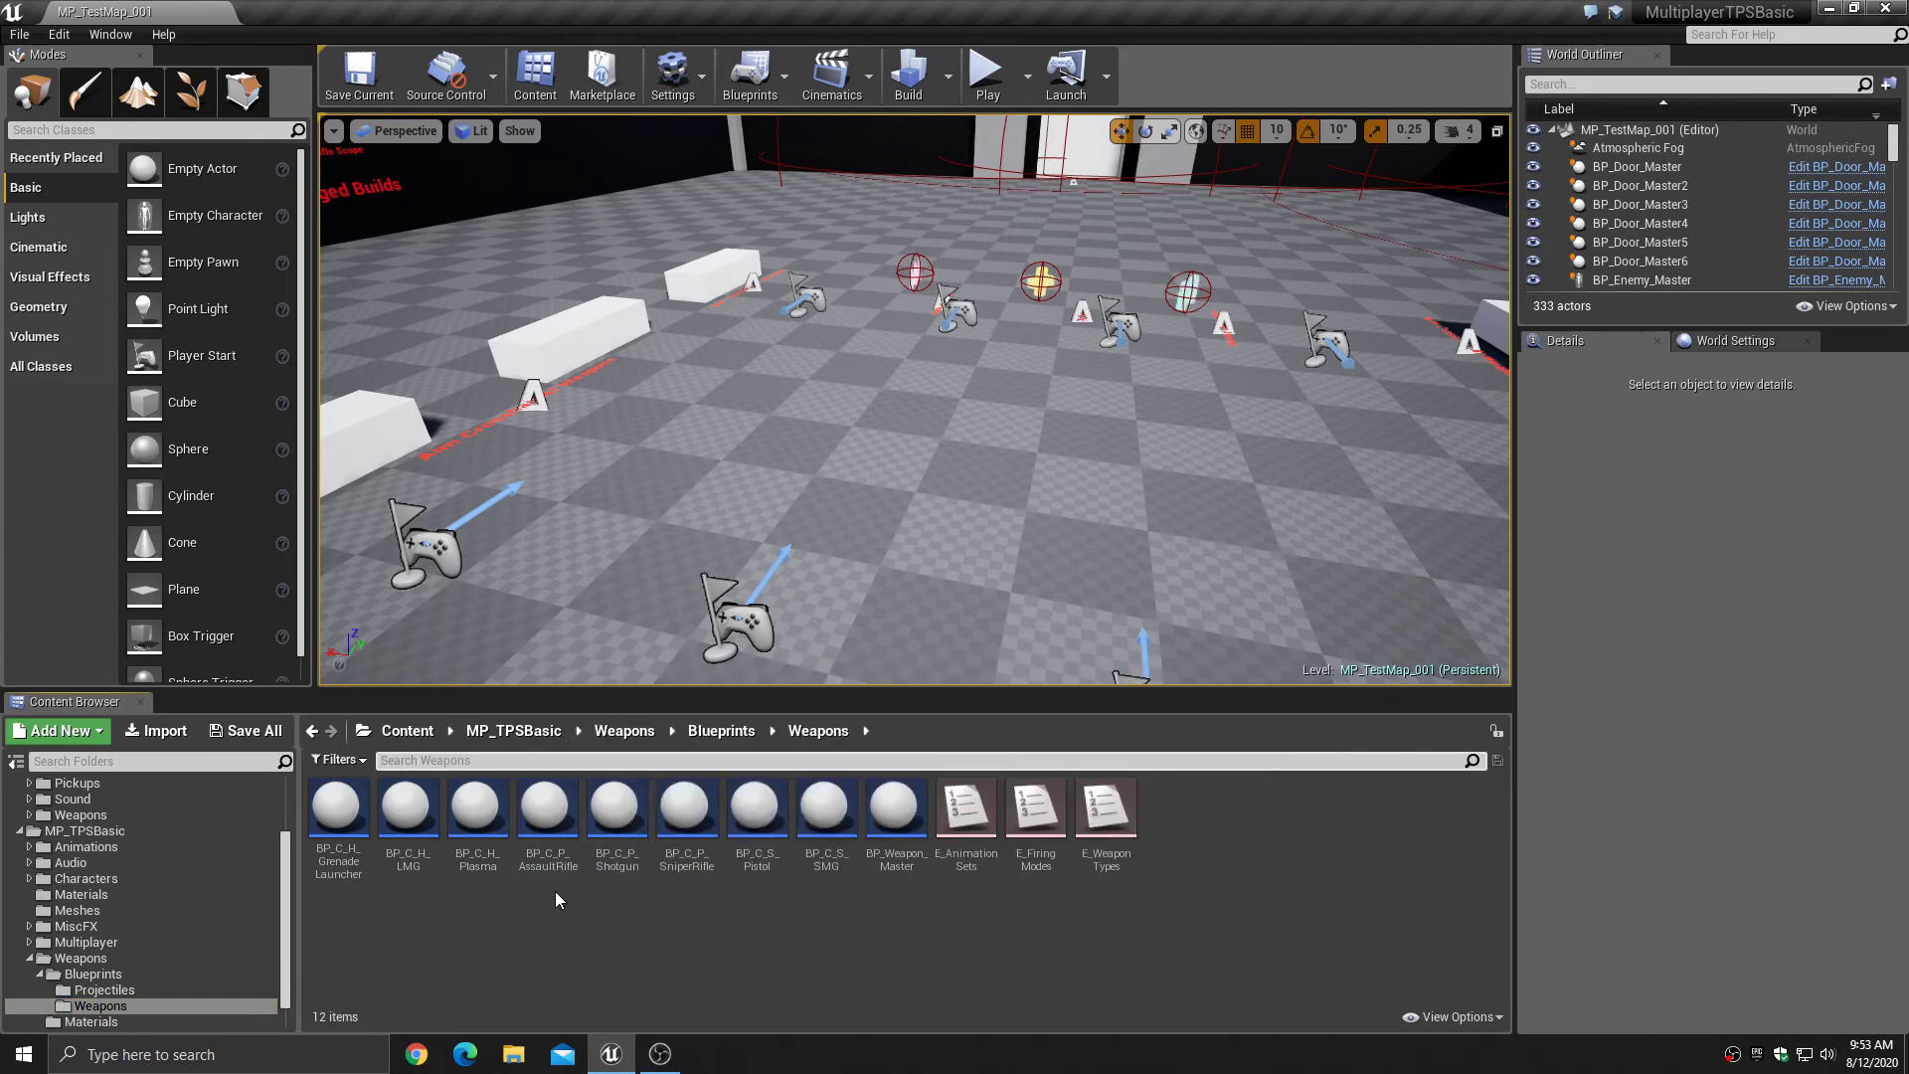
{"action": "mouse_move", "coordinate": [548, 871]}
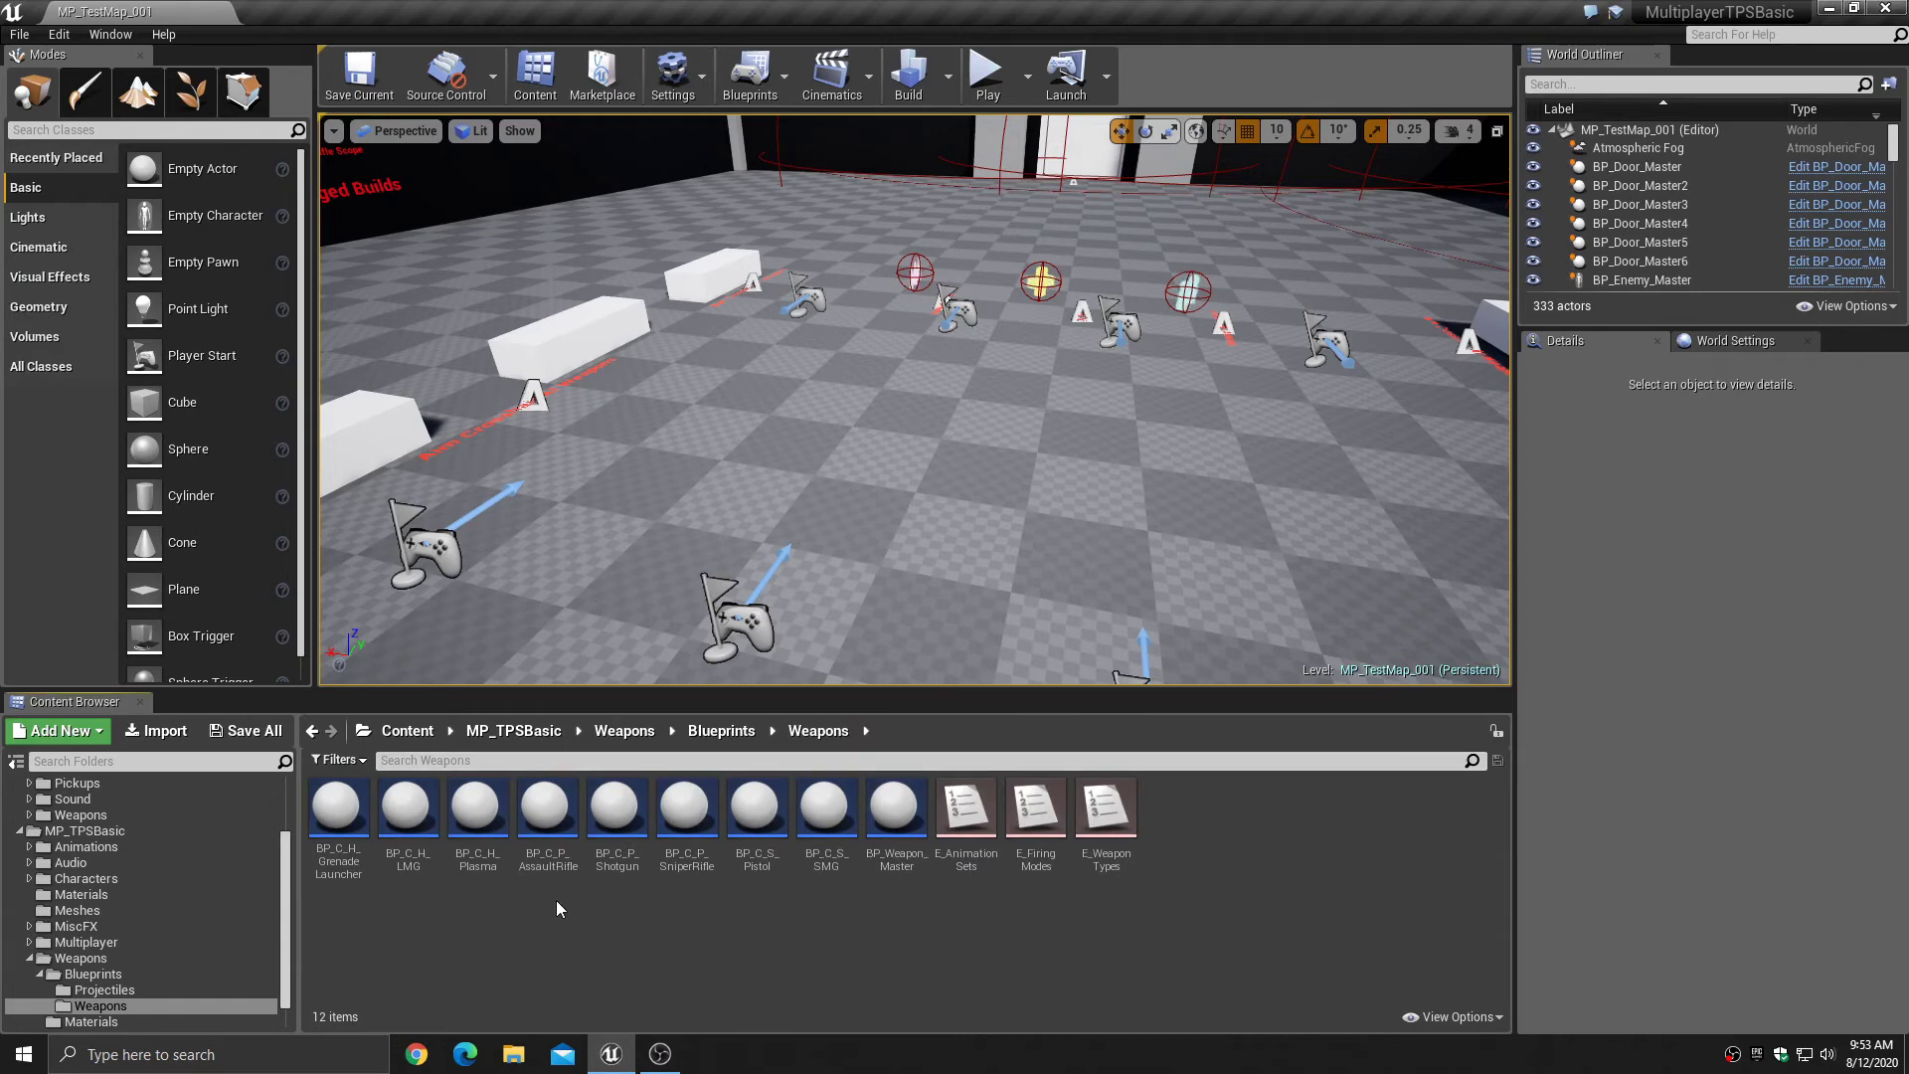
{"action": "double_click", "coordinate": [550, 861]}
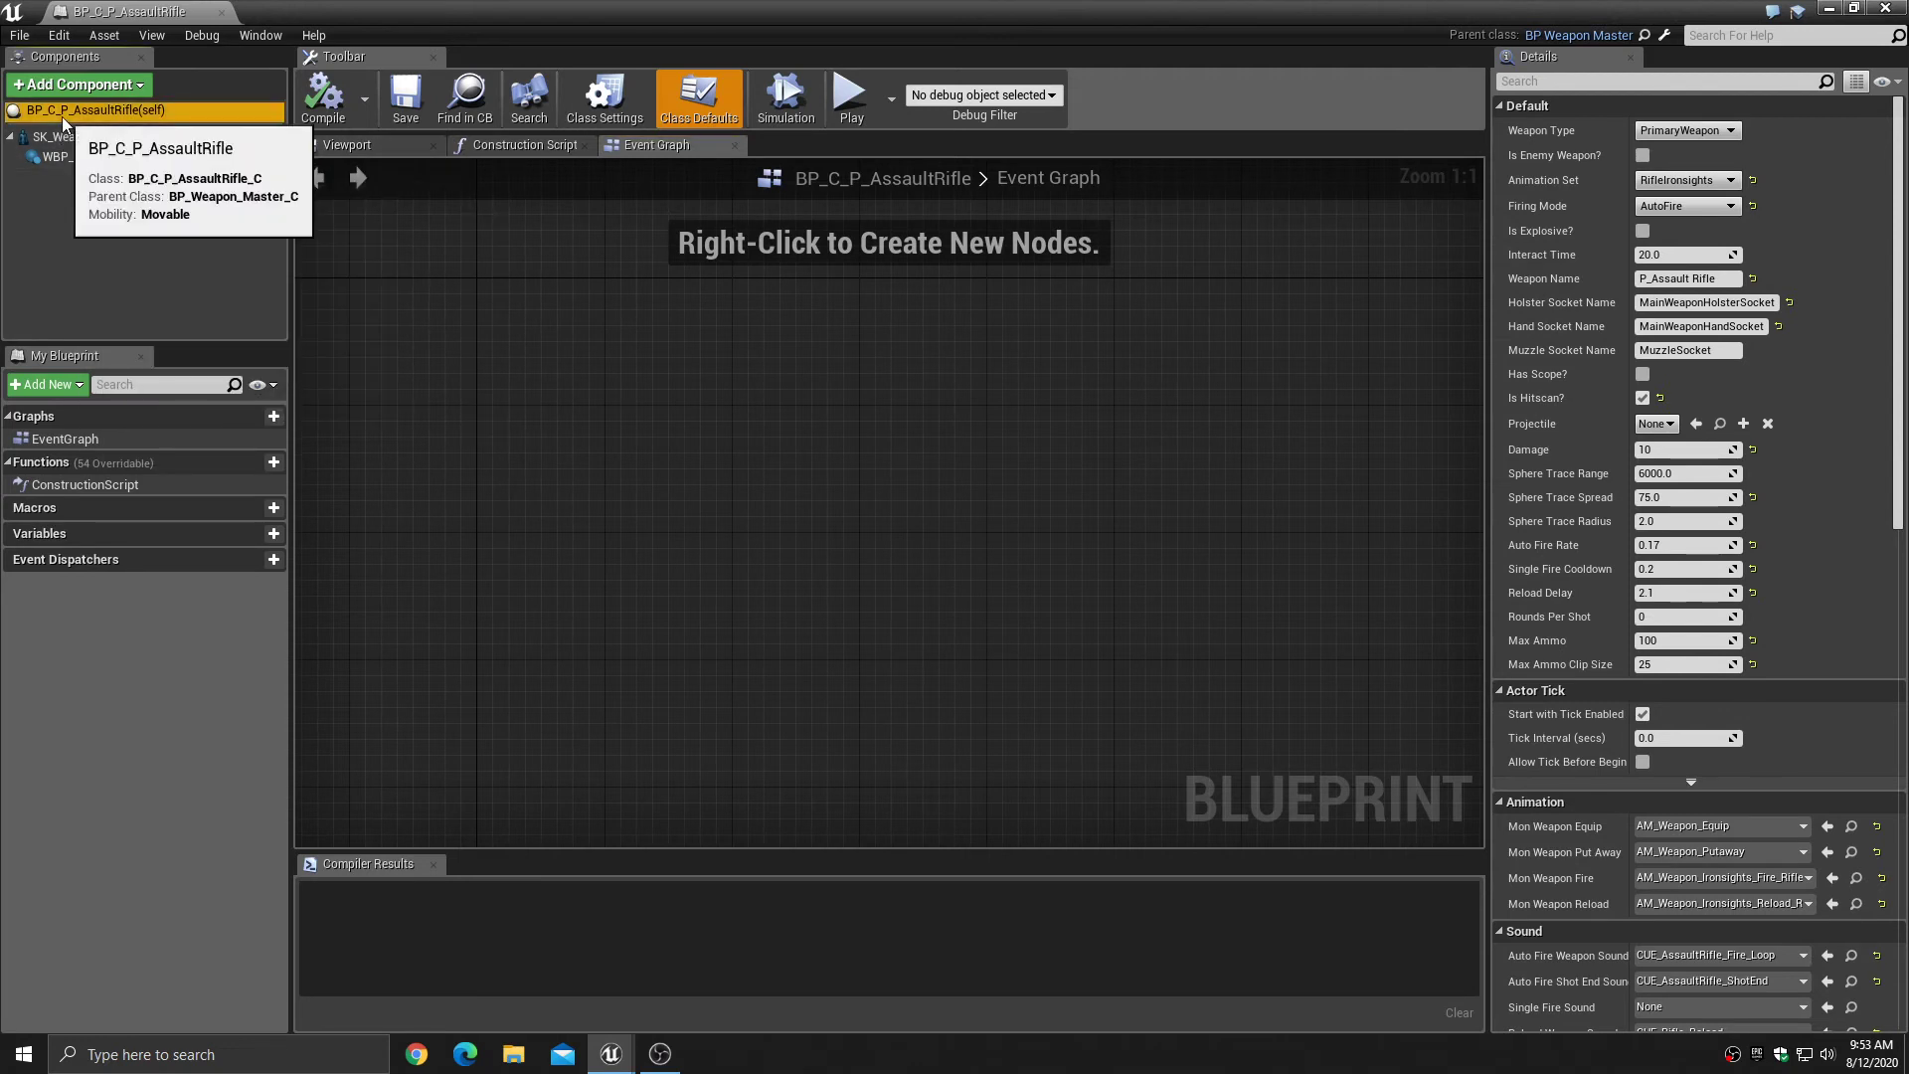
- Bring up the Particles settings in BP_C_P_AssaultRifle's class defaults and reduce the blueprint editor to a smaller floating window
{"action": "left_click", "coordinate": [702, 106]}
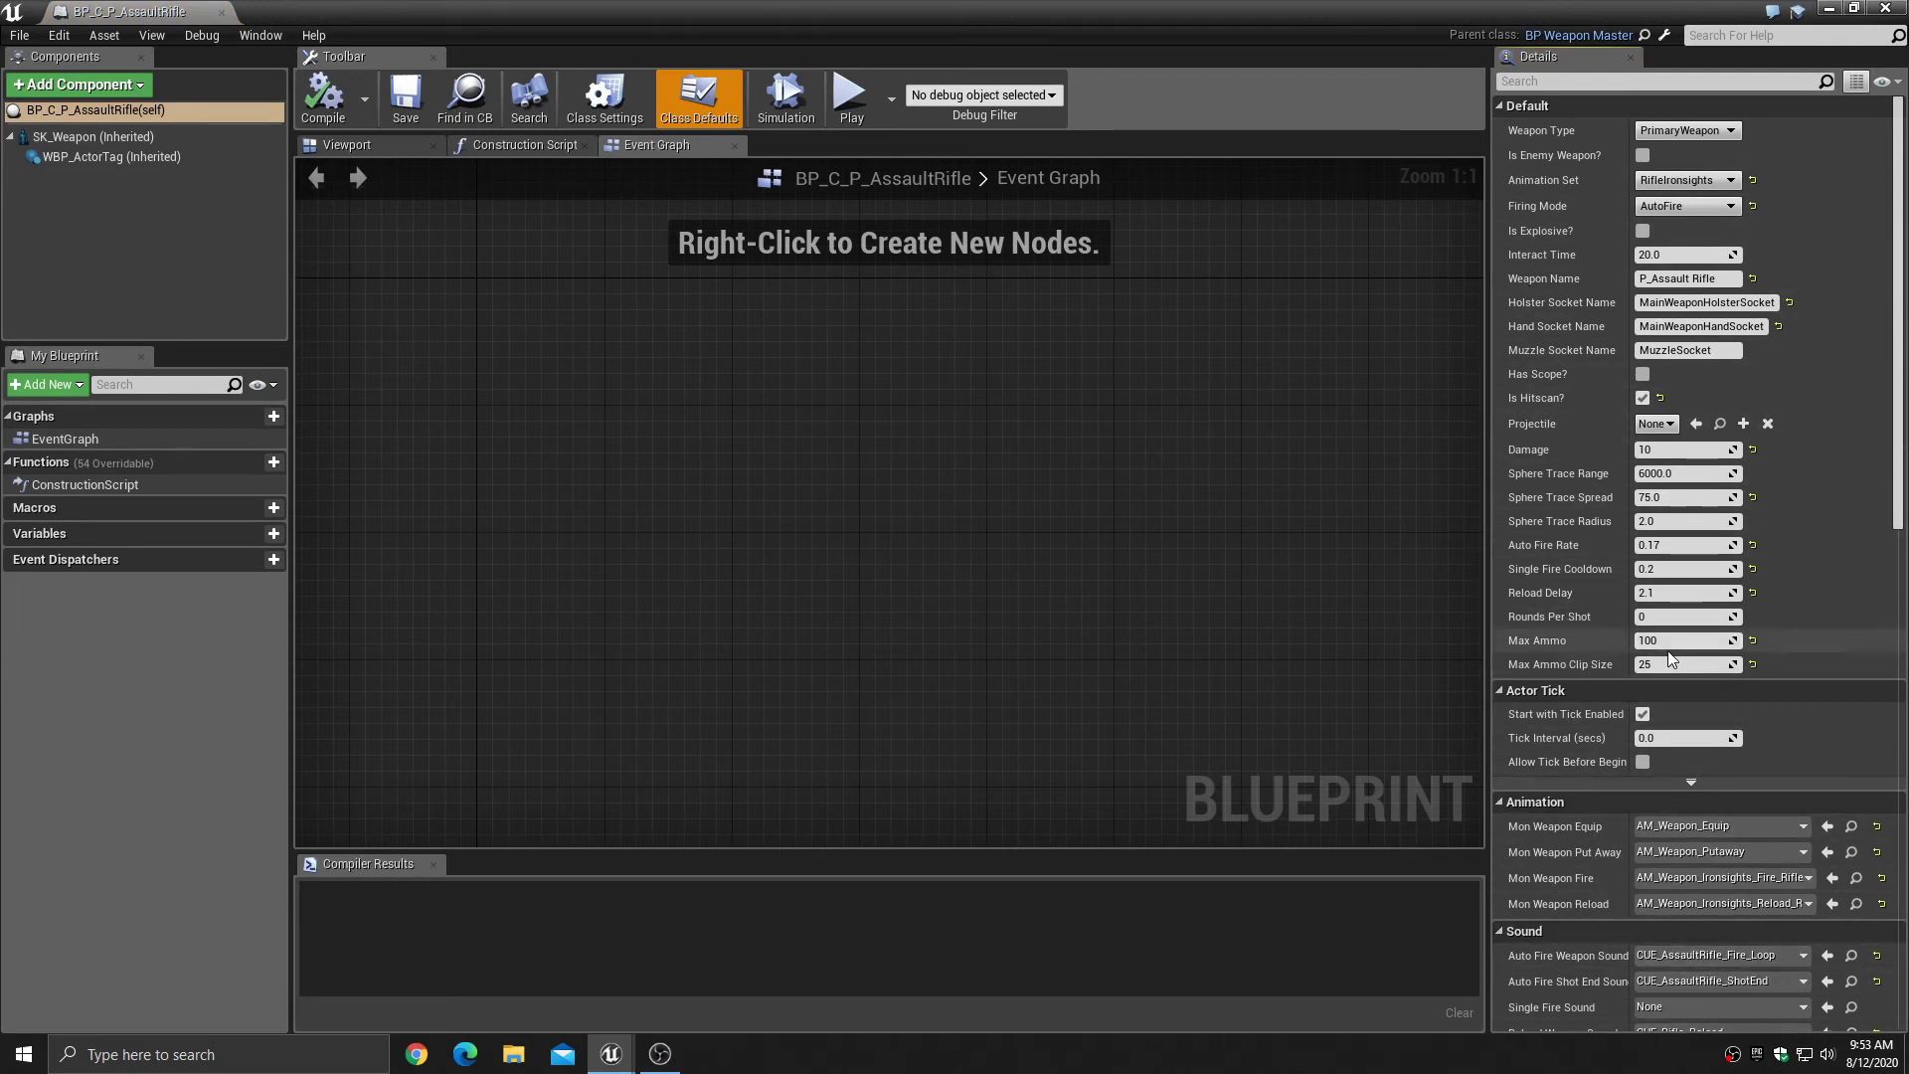
{"action": "scroll", "coordinate": [1667, 650], "scroll_direction": "down", "scroll_amount": 5}
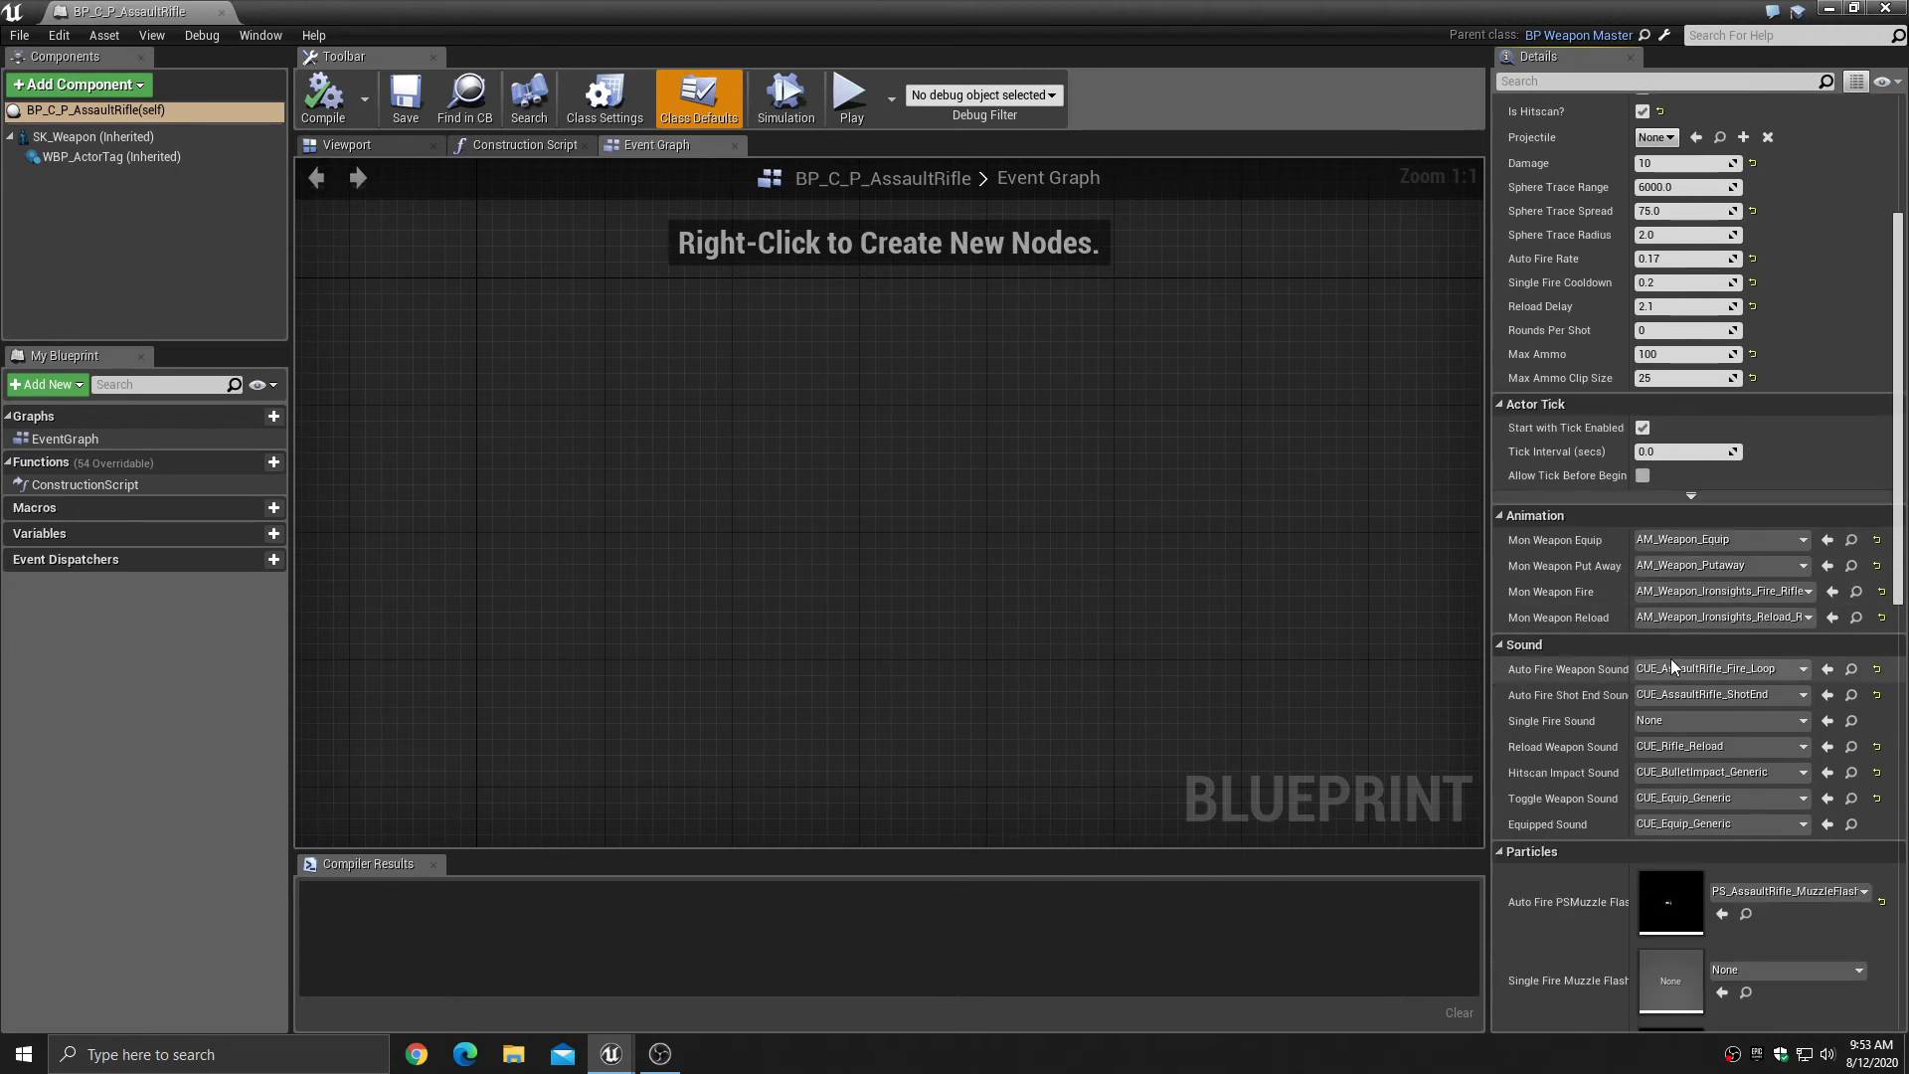
{"action": "scroll", "coordinate": [1671, 658], "scroll_direction": "down", "scroll_amount": 2}
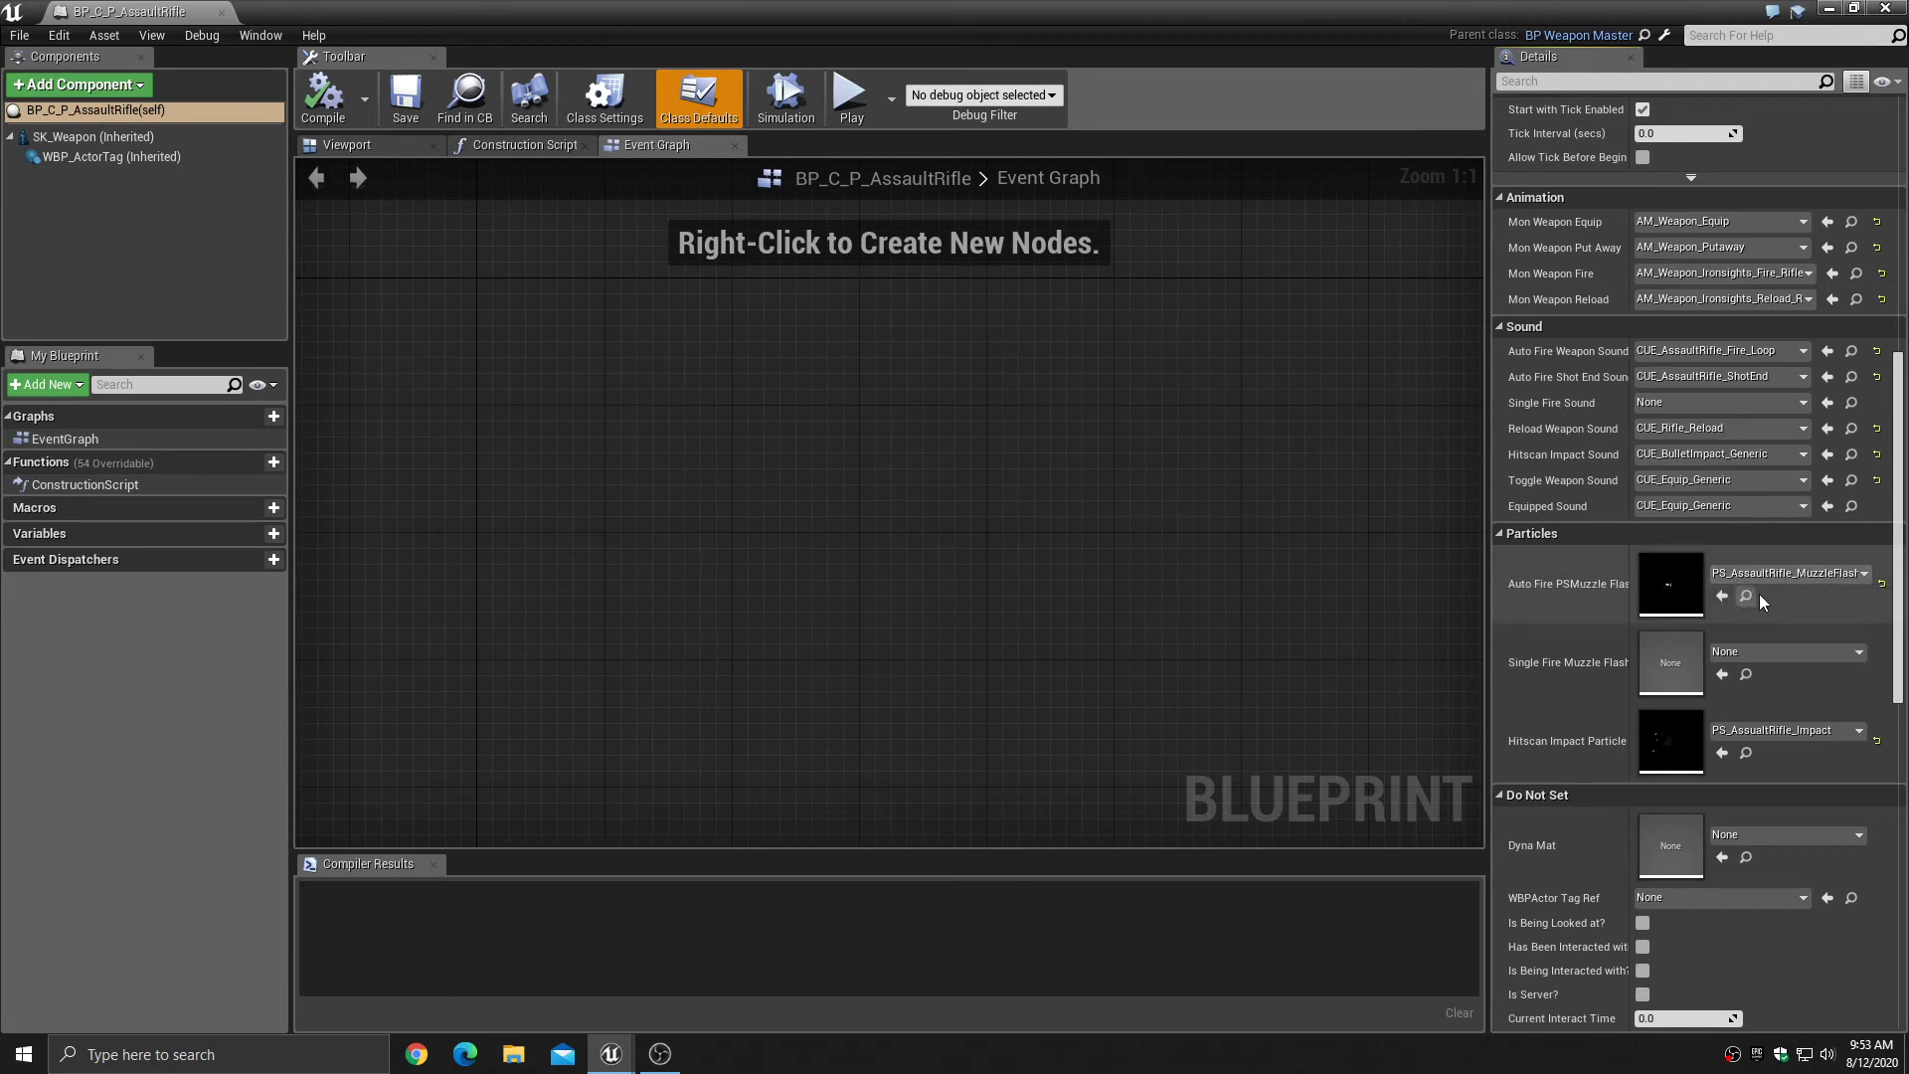
{"action": "left_click", "coordinate": [1853, 8]}
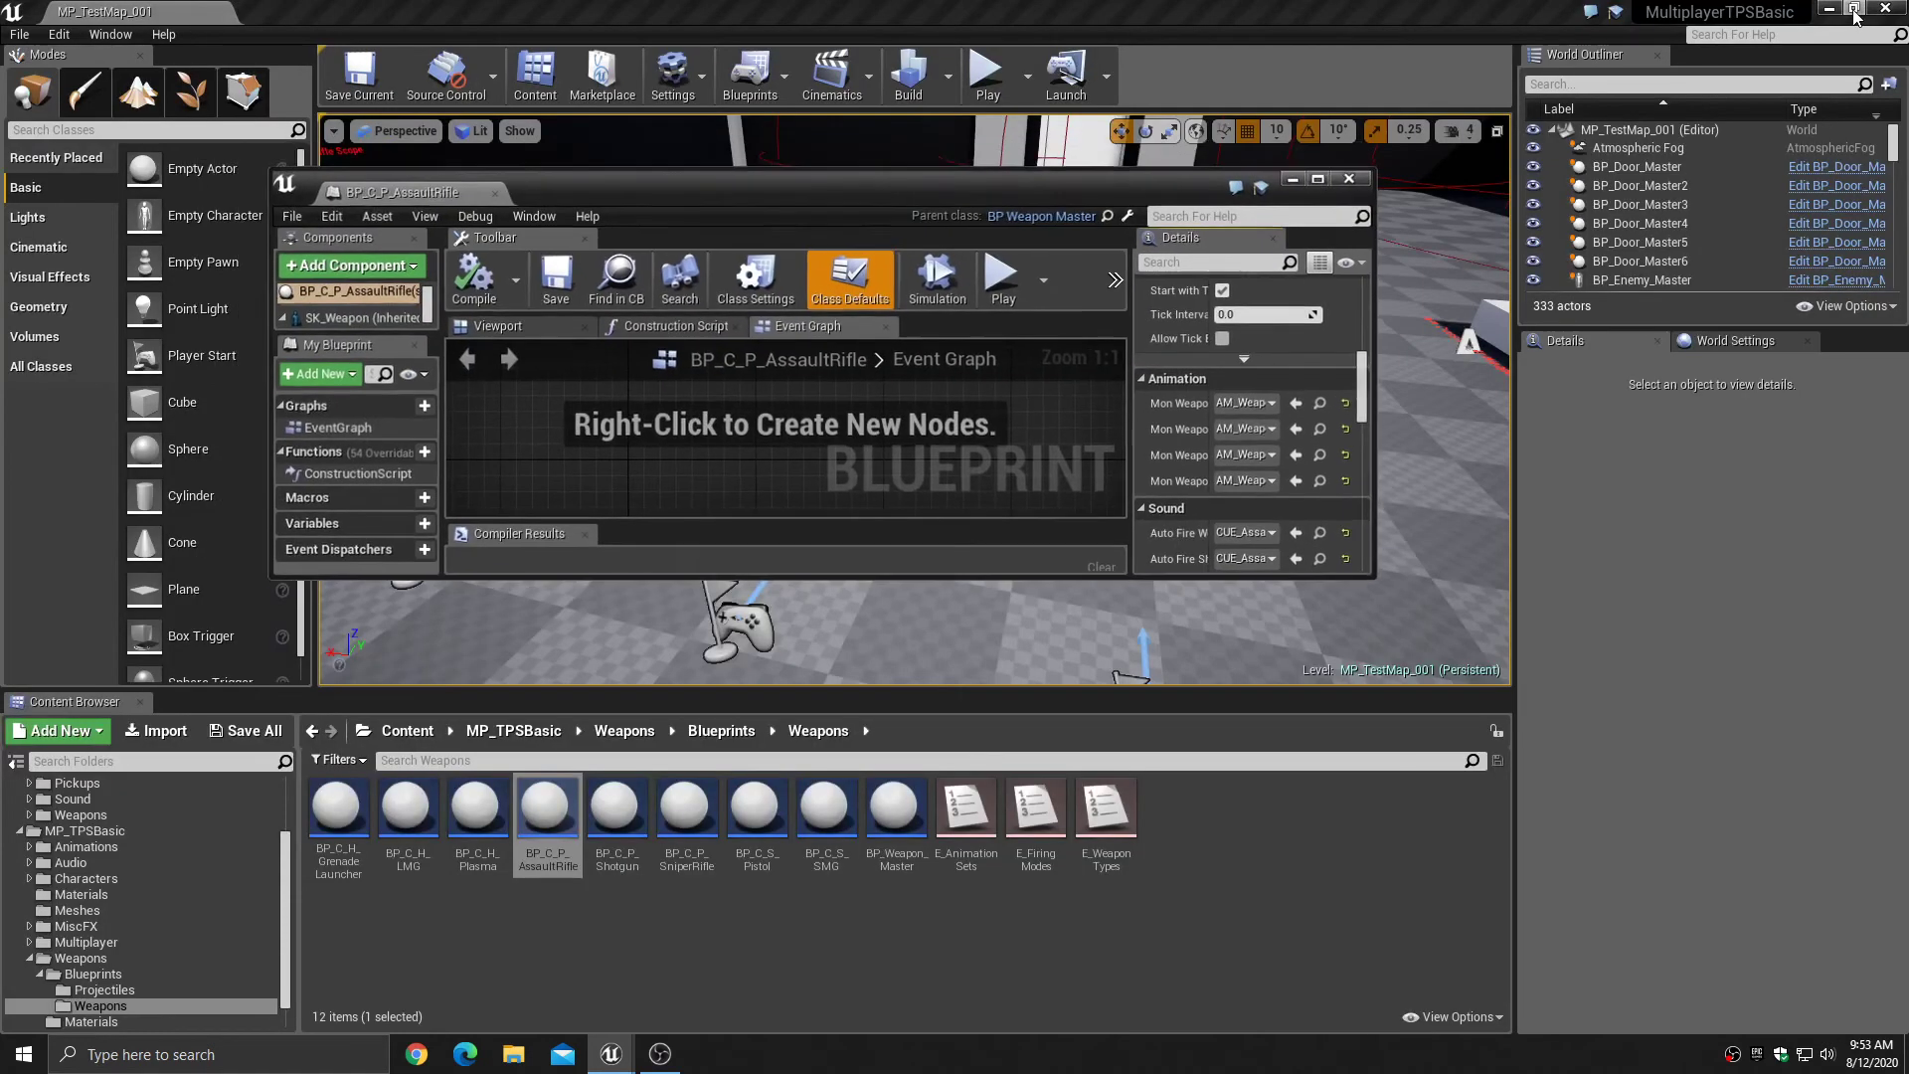
- Go to the MilitaryWeapSilver FX folder, filter its assets by "ass", and select the P_AssaultRifle_MuzzleFlash particle system
{"action": "scroll", "coordinate": [90, 881], "scroll_direction": "up", "scroll_amount": 3}
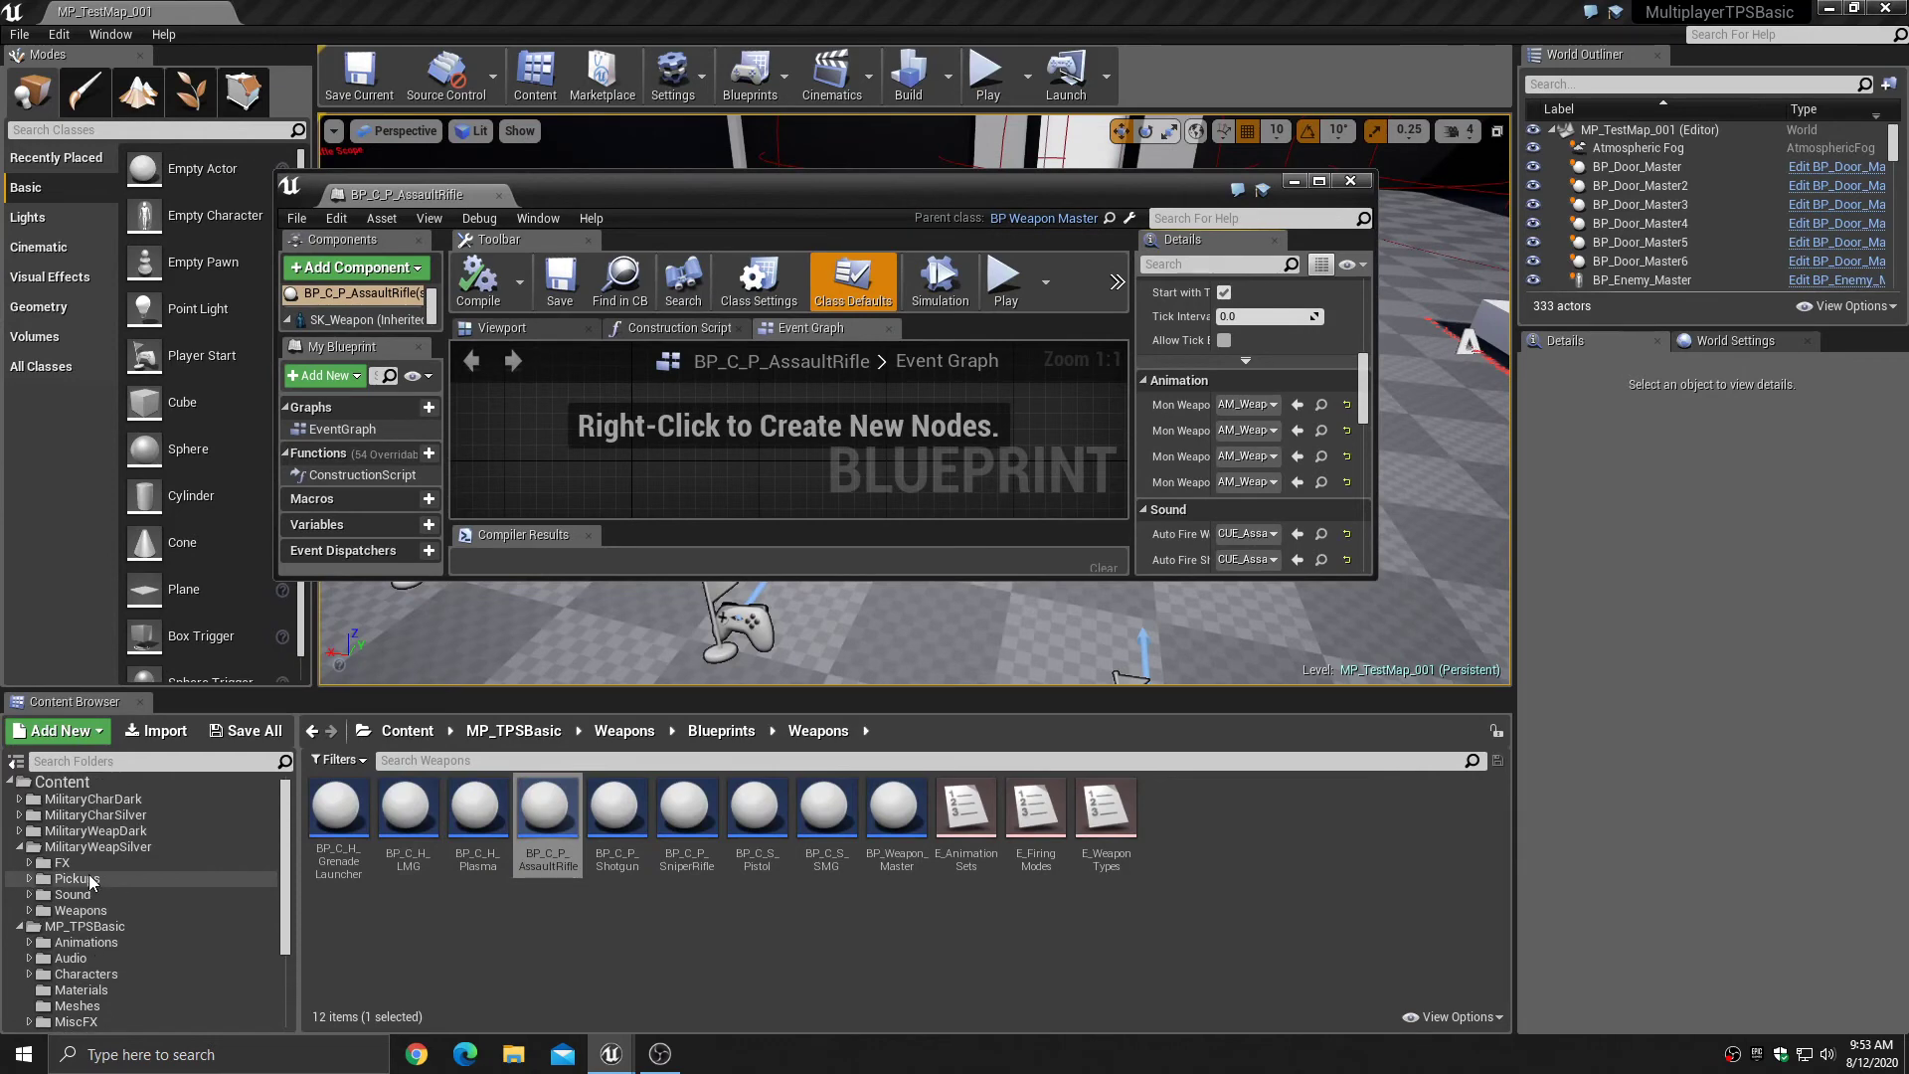
{"action": "left_click", "coordinate": [88, 863]}
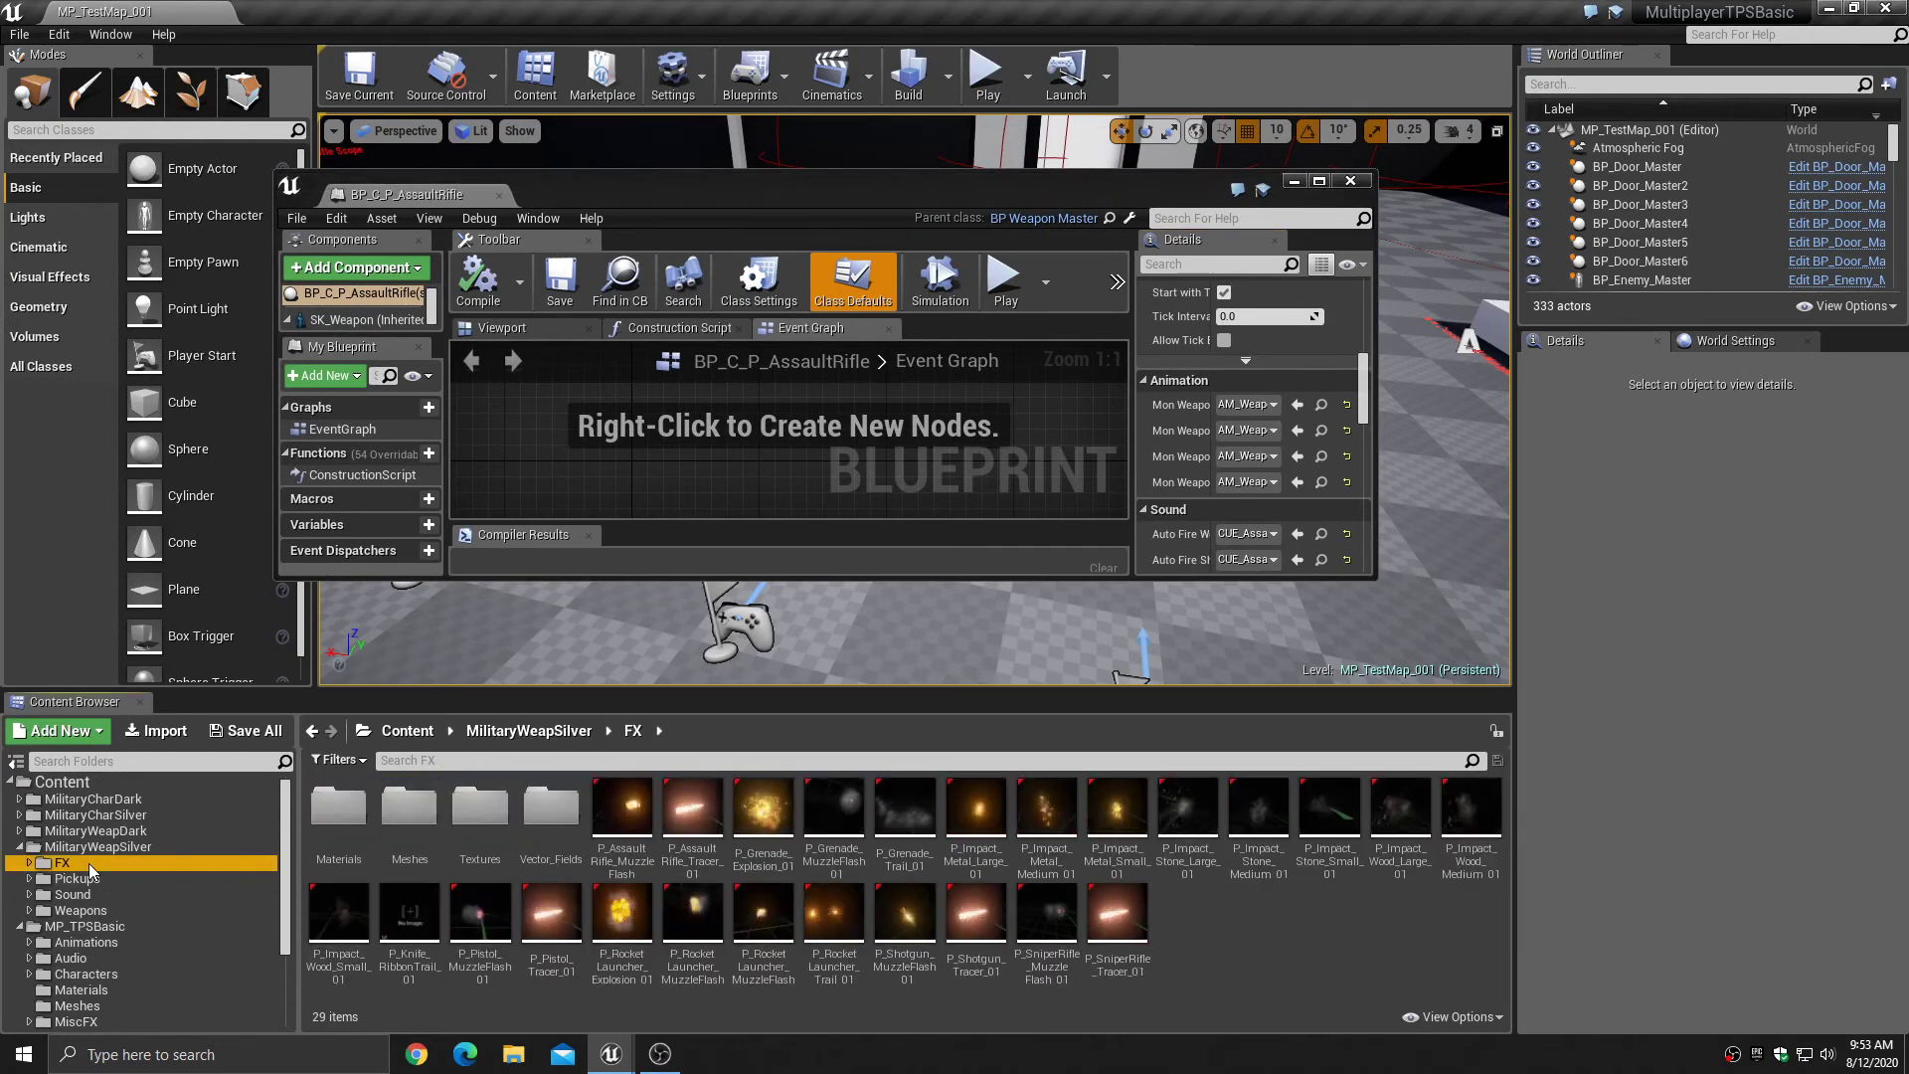
{"action": "left_click", "coordinate": [611, 761]}
{"action": "type", "text": "ass"}
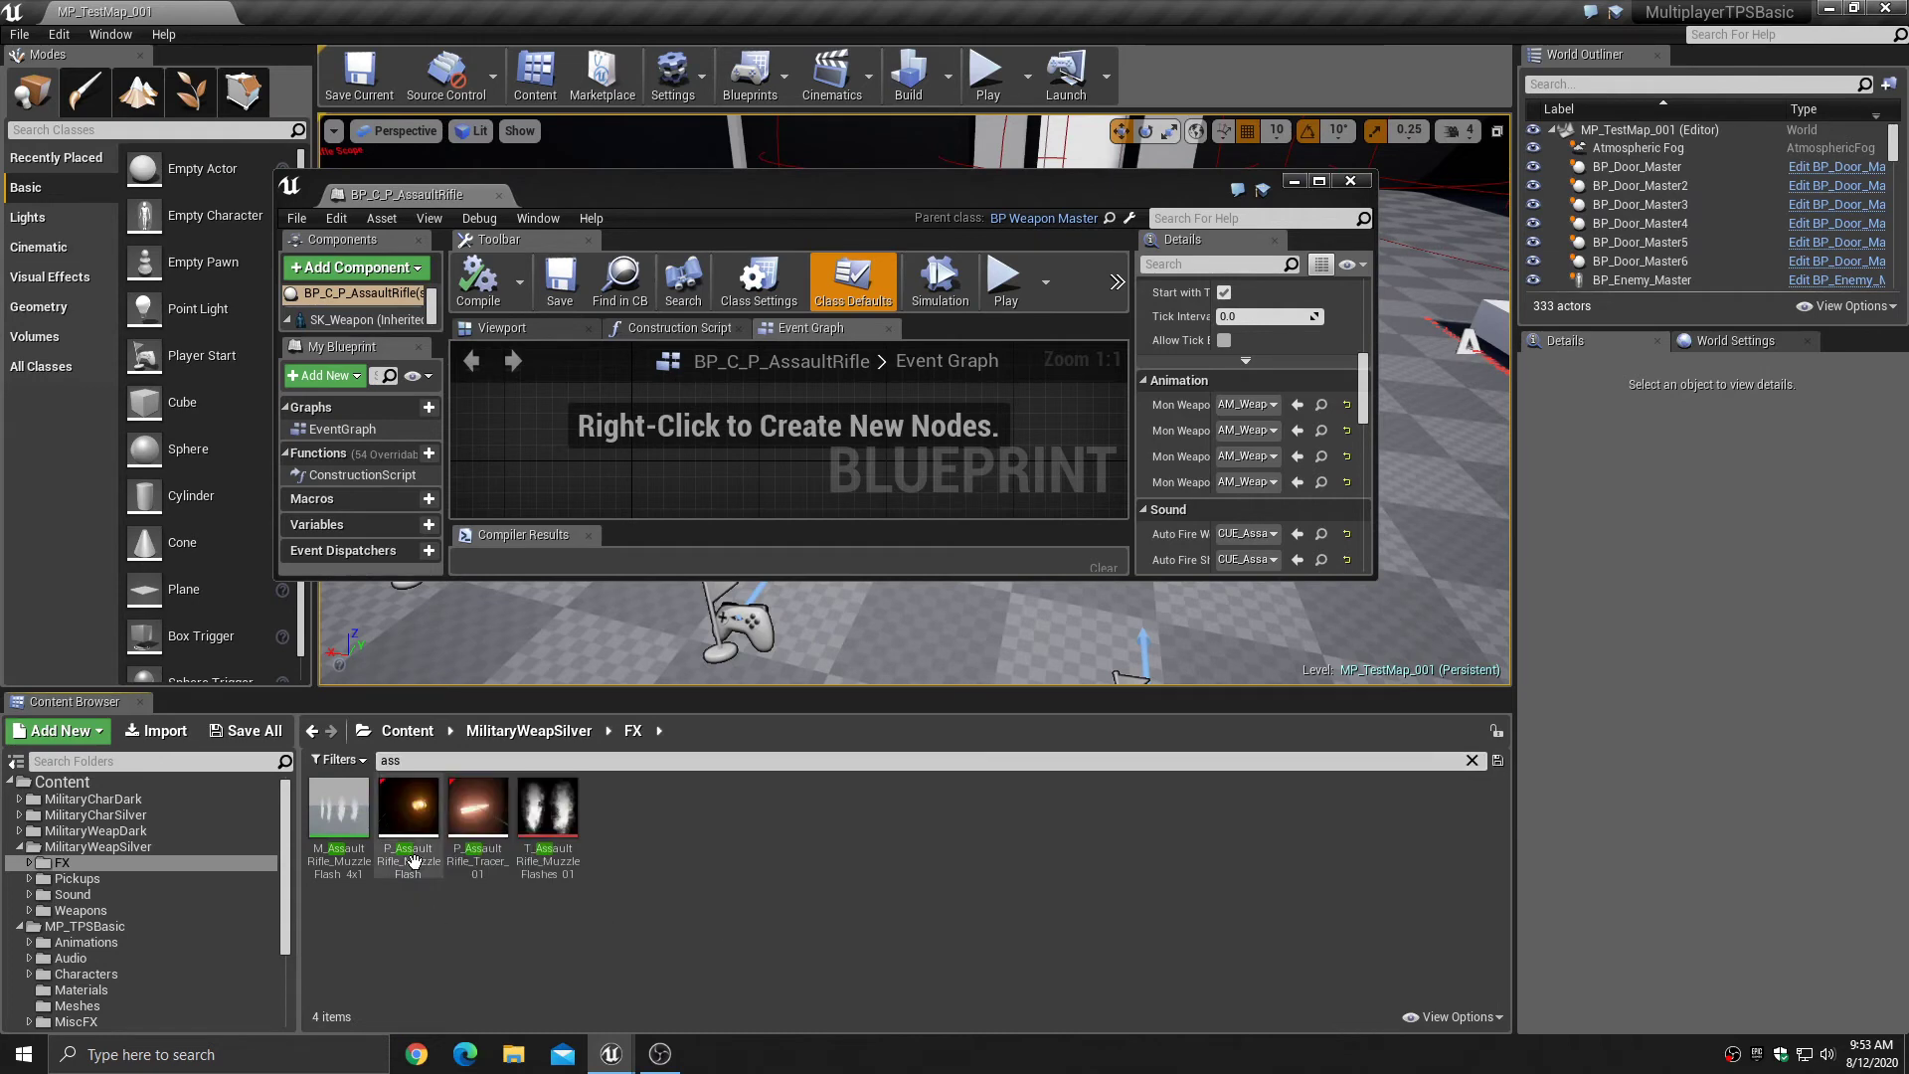
{"action": "left_click", "coordinate": [418, 811]}
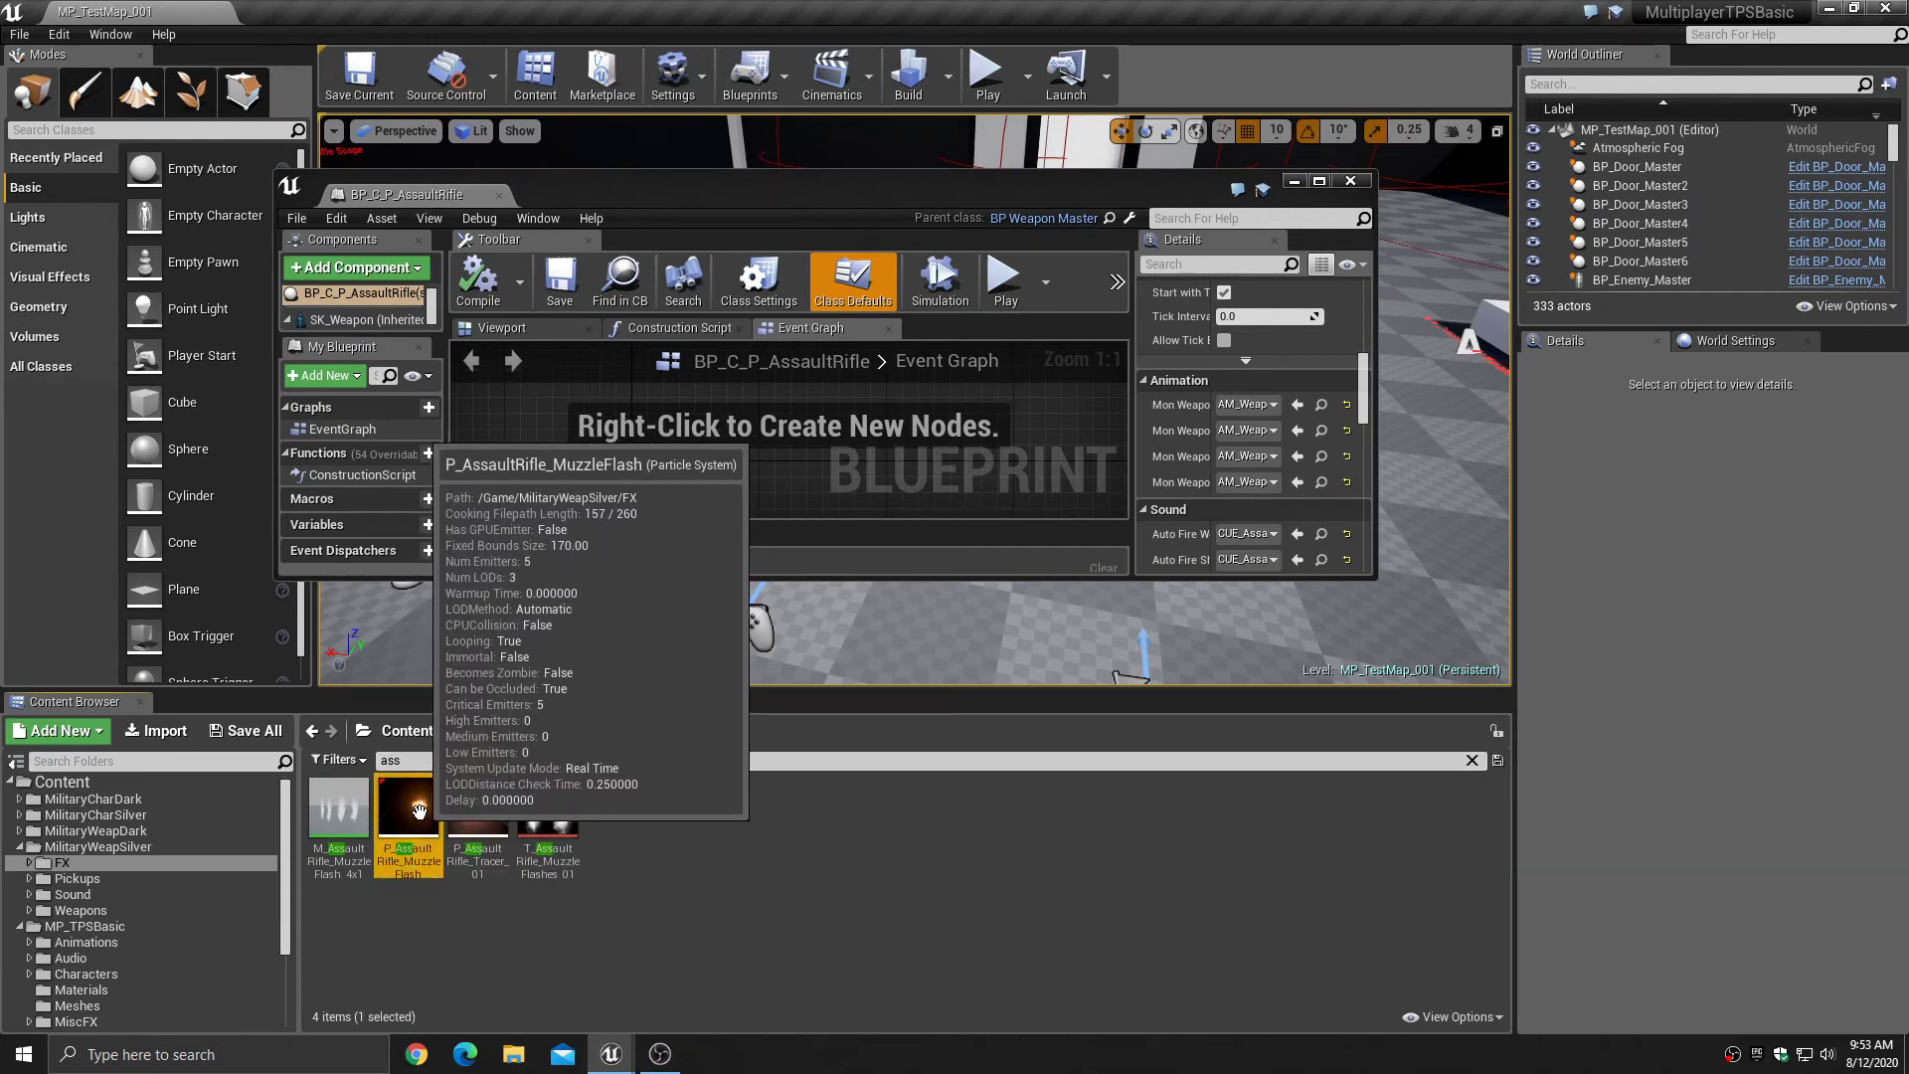
- Assign P_AssaultRifle_MuzzleFlash as BP_C_P_AssaultRifle's auto fire muzzle particle, then compile, save and minimize the blueprint
{"action": "scroll", "coordinate": [1249, 457], "scroll_direction": "down", "scroll_amount": 5}
{"action": "scroll", "coordinate": [1251, 457], "scroll_direction": "down", "scroll_amount": 3}
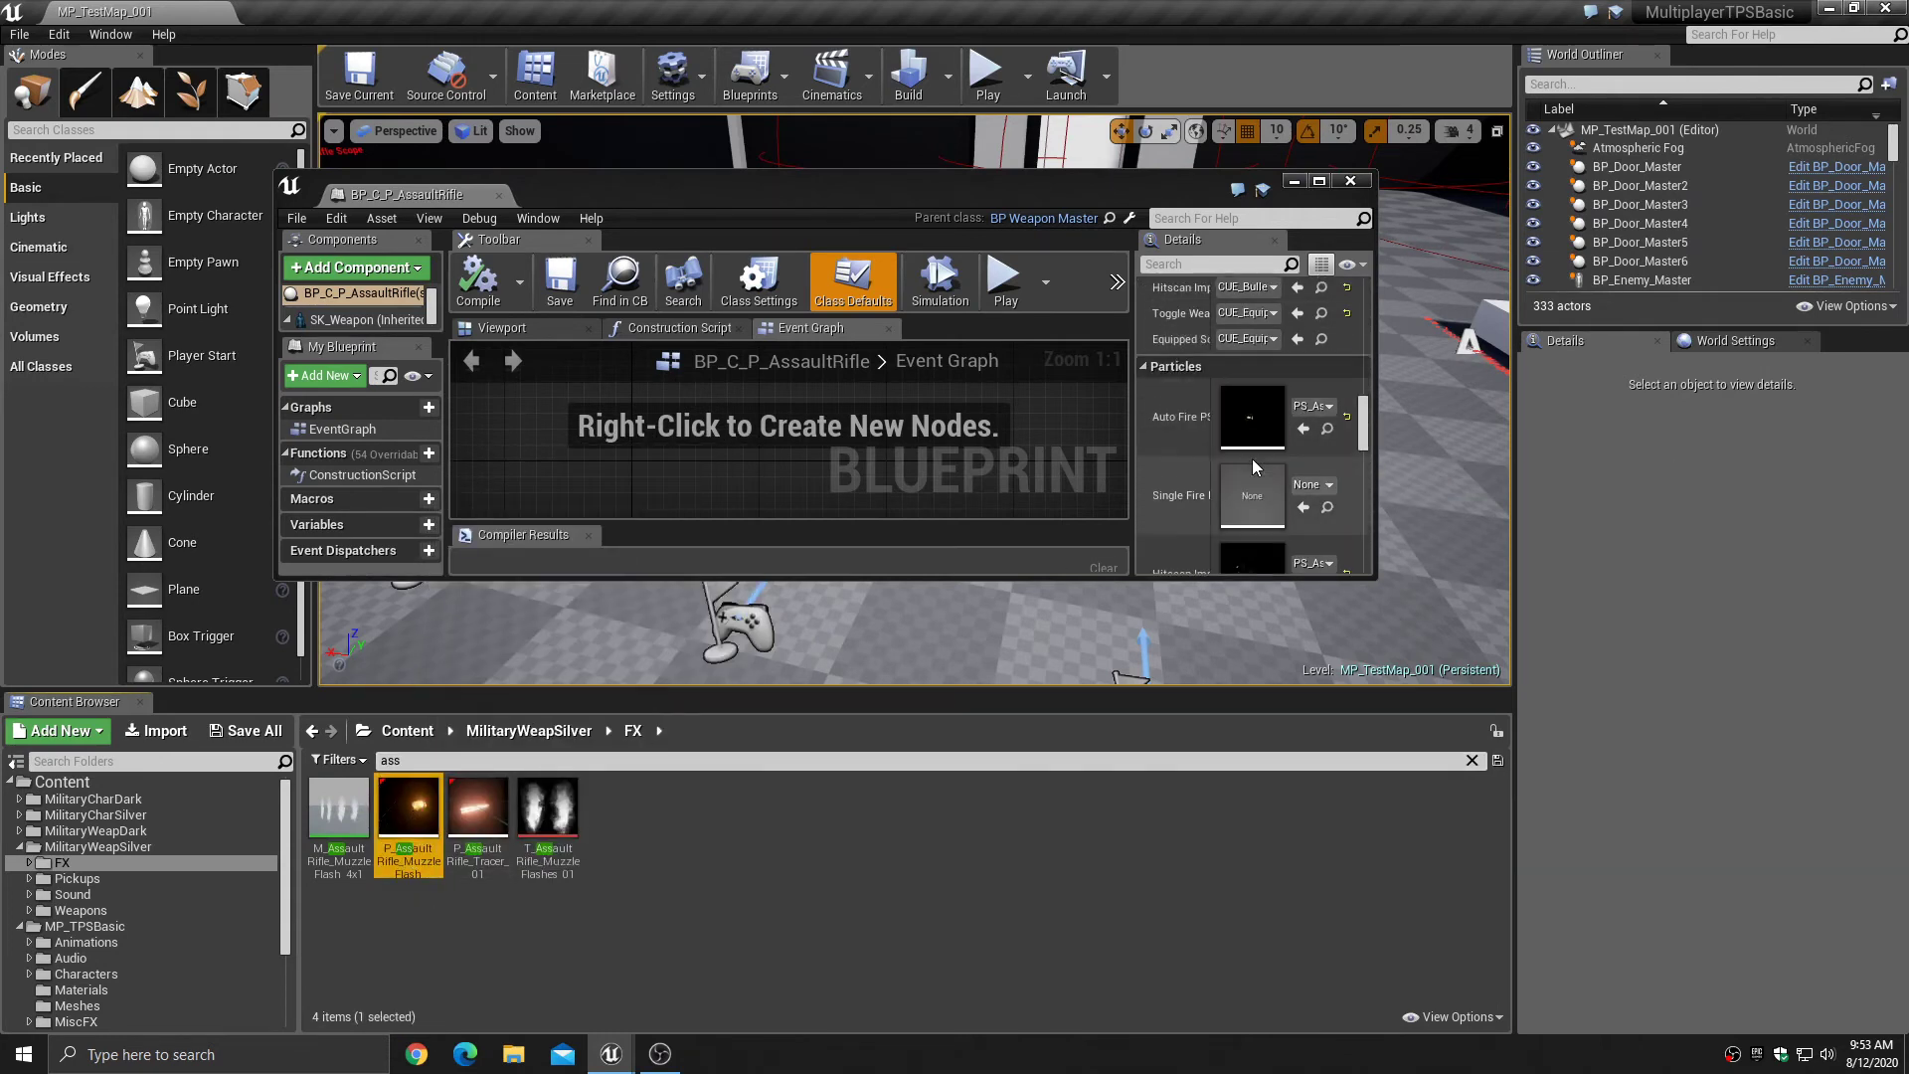
{"action": "left_click", "coordinate": [1302, 430]}
{"action": "left_click", "coordinate": [478, 283]}
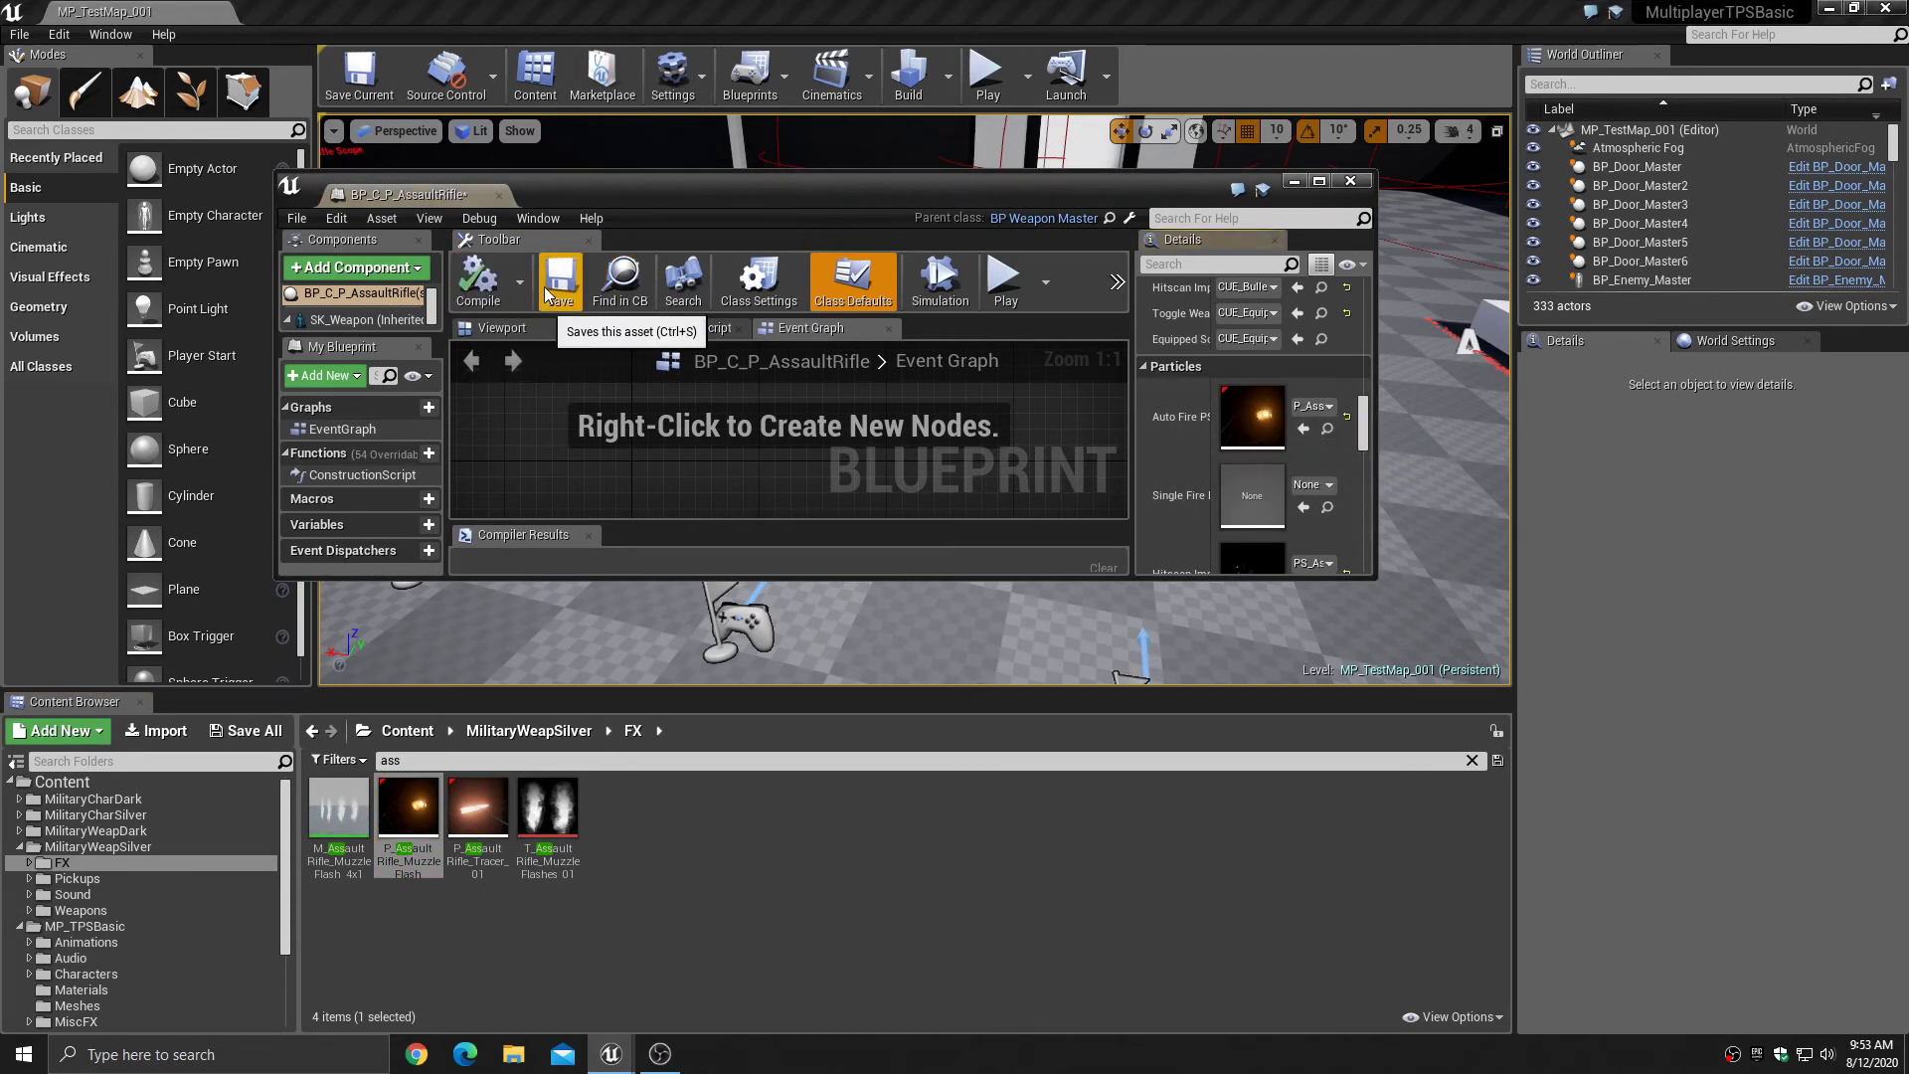
{"action": "left_click", "coordinate": [560, 283]}
{"action": "left_click", "coordinate": [1292, 182]}
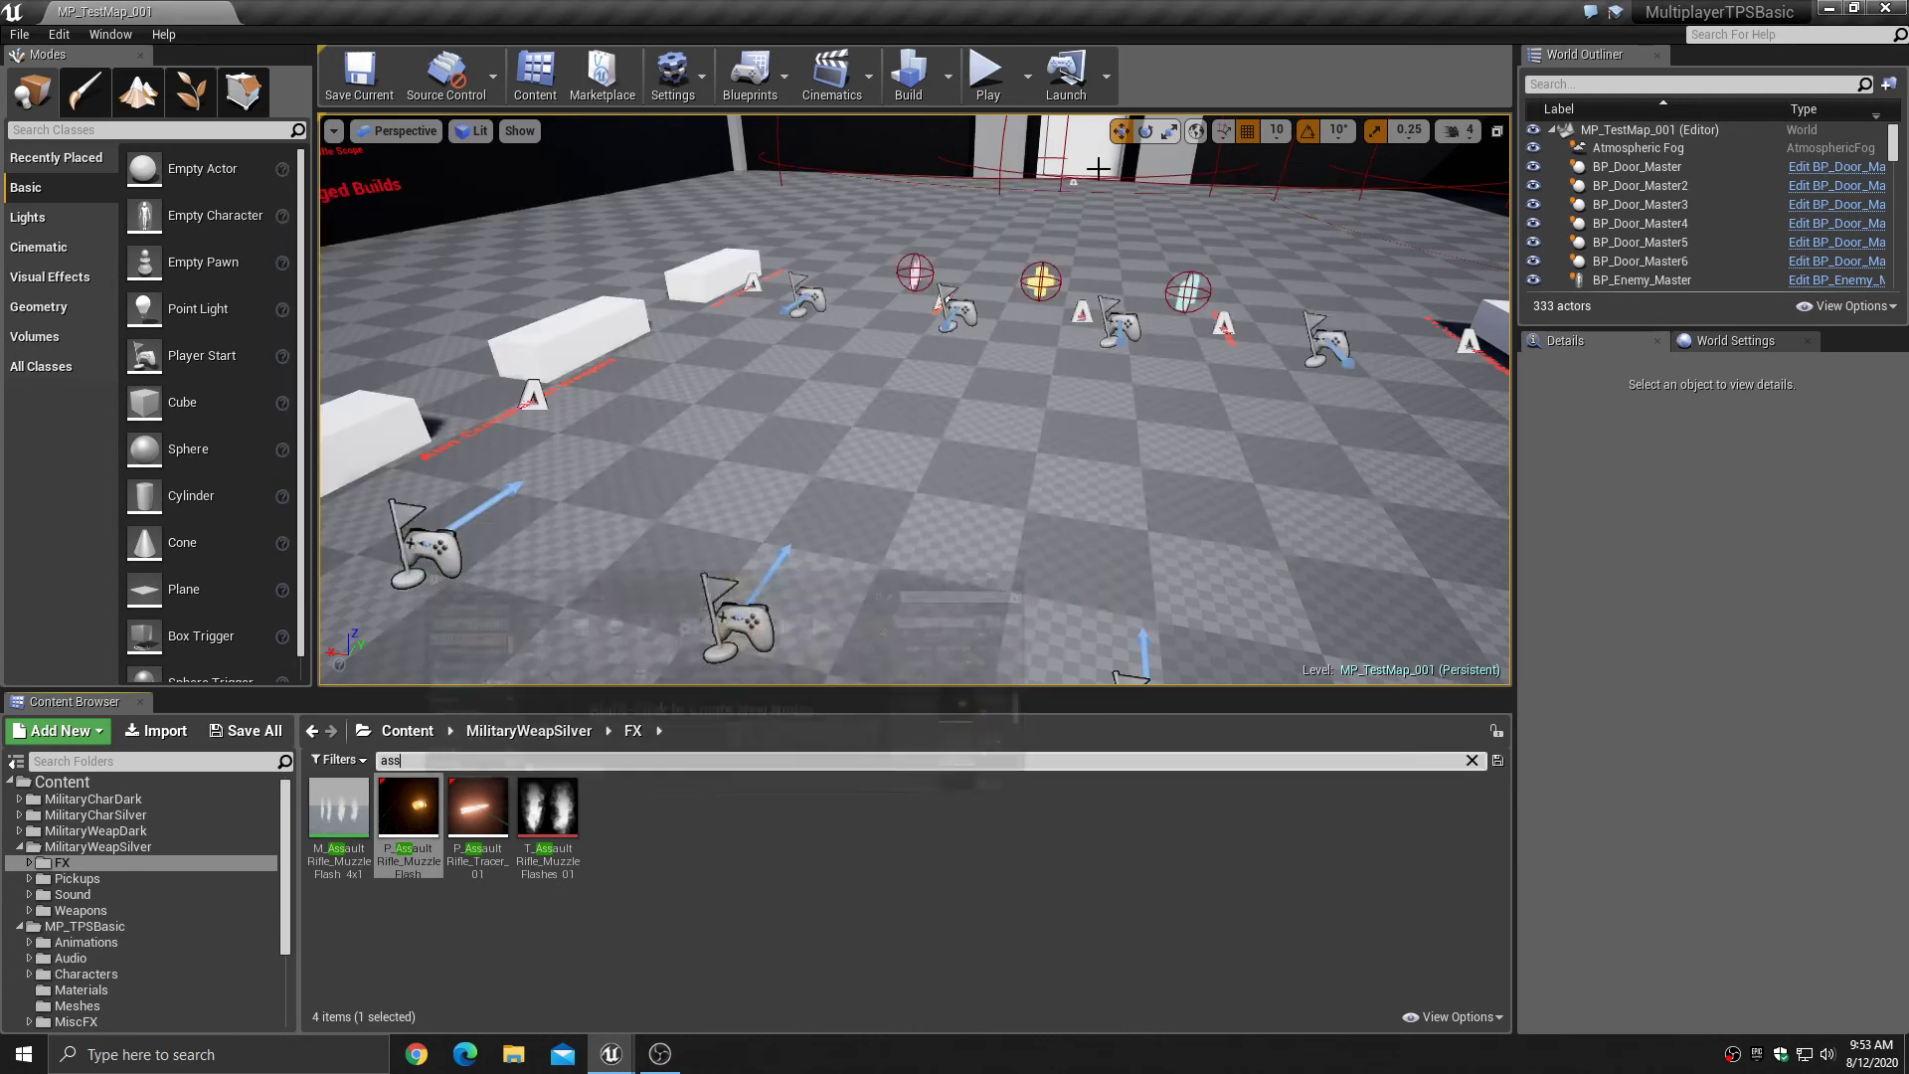
- Play the level, move around and fire the assault rifle to test its muzzle flash, and stop the play session
{"action": "left_click", "coordinate": [986, 77]}
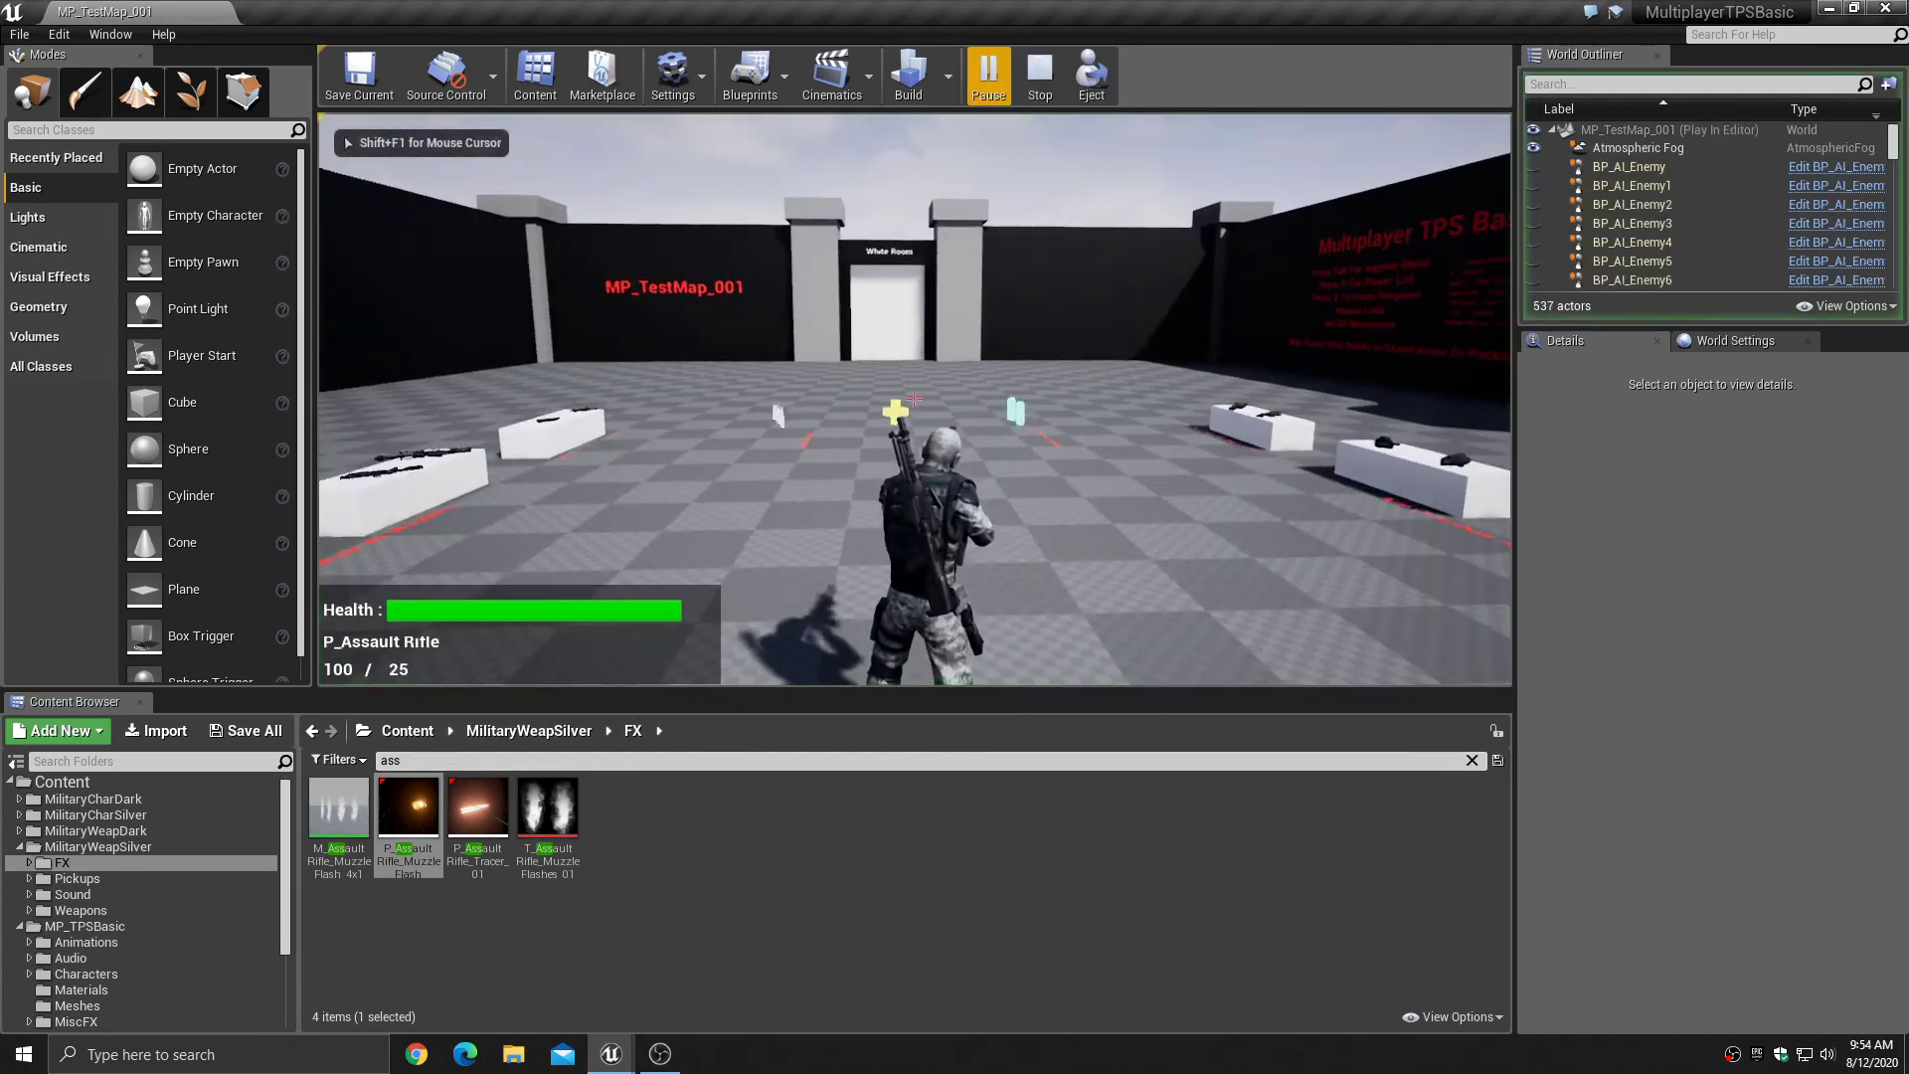
{"action": "left_click", "coordinate": [914, 399]}
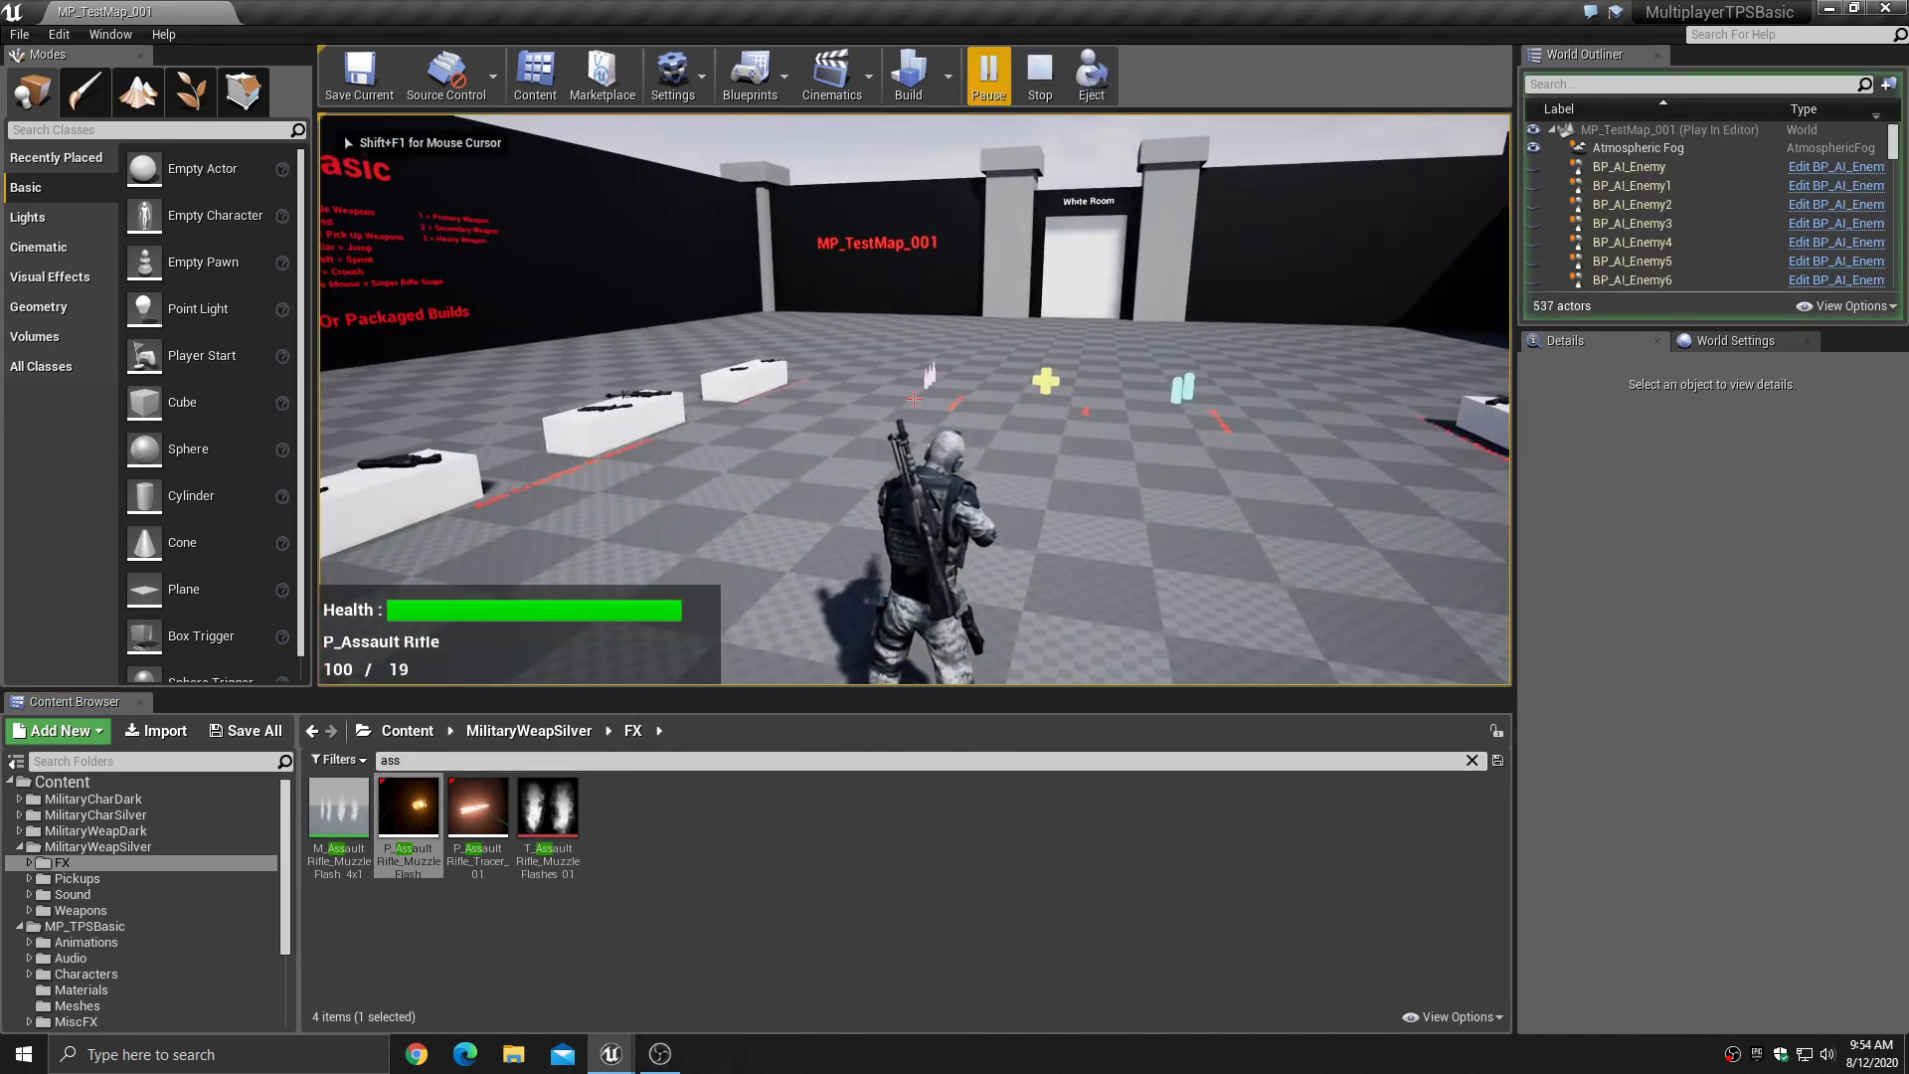
{"action": "key", "text": "w"}
{"action": "left_click", "coordinate": [914, 399]}
{"action": "left_click", "coordinate": [914, 399]}
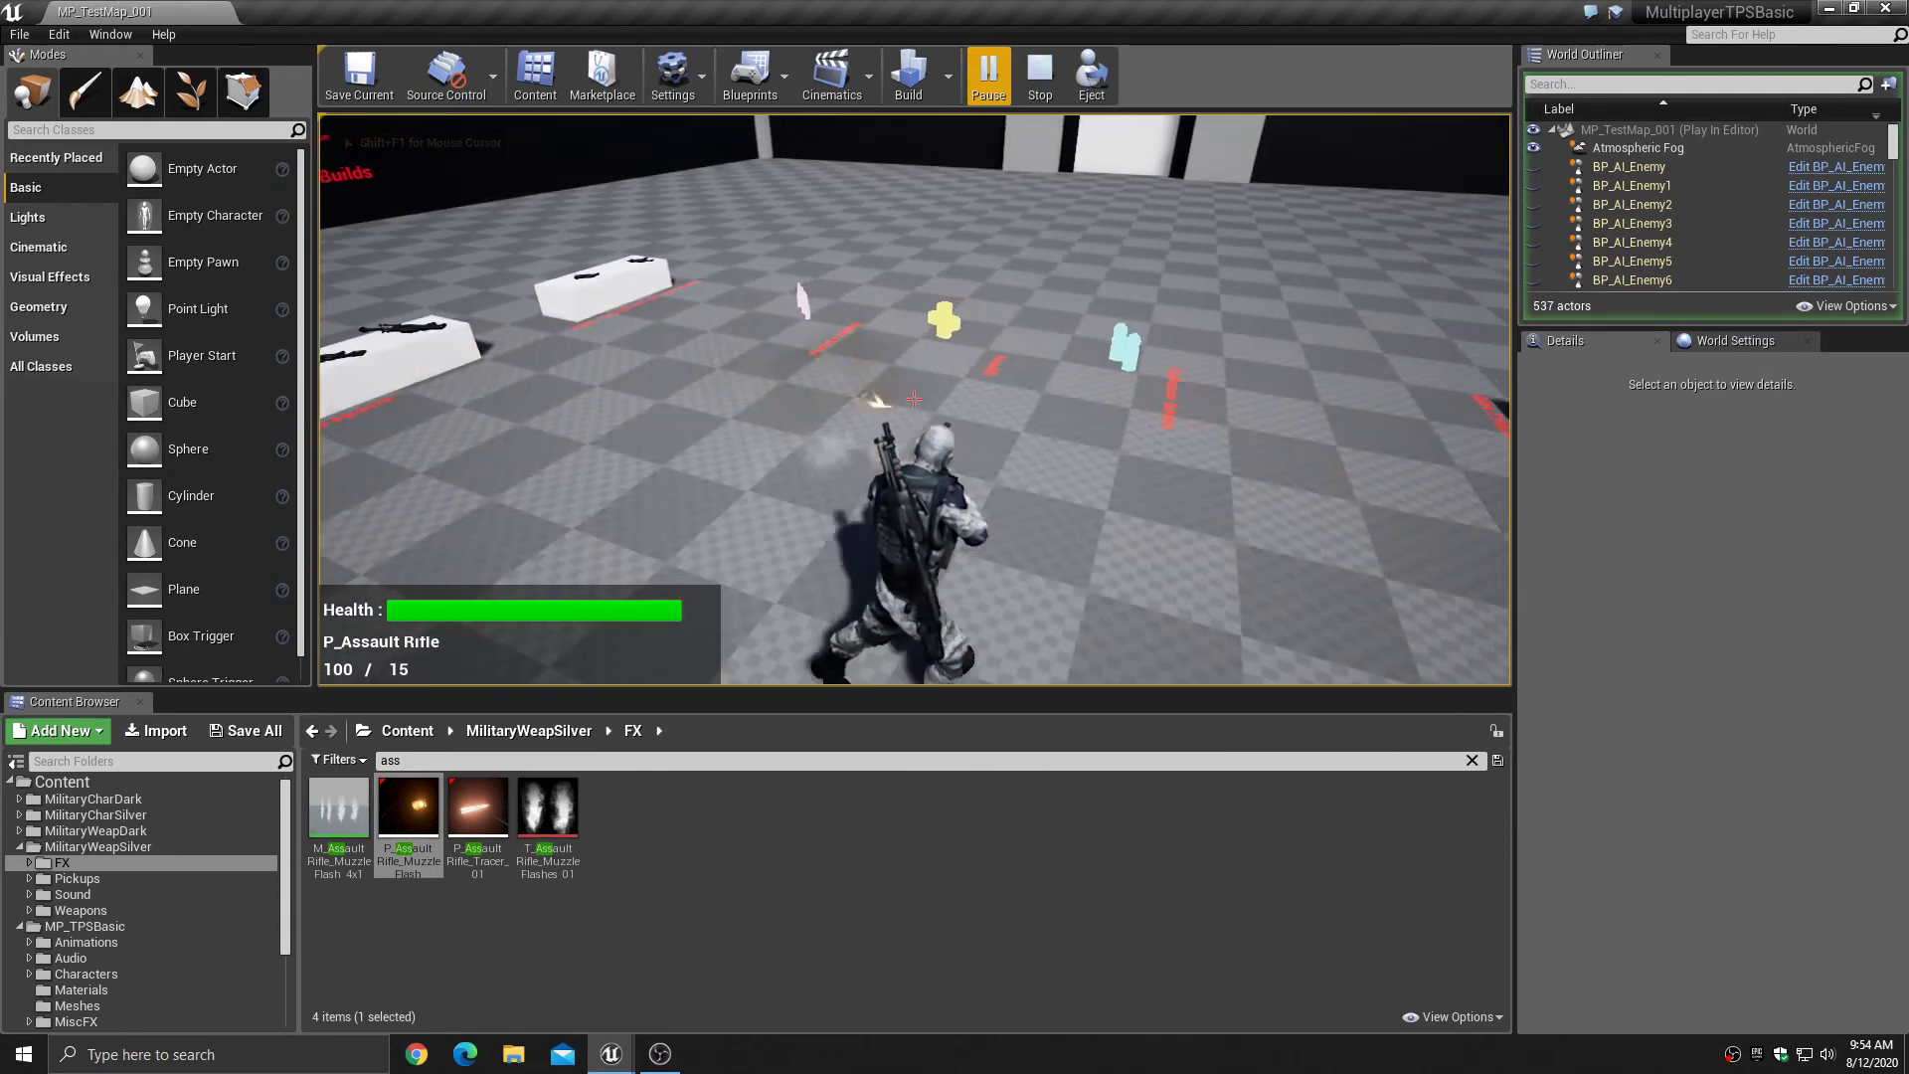
{"action": "left_click", "coordinate": [914, 399]}
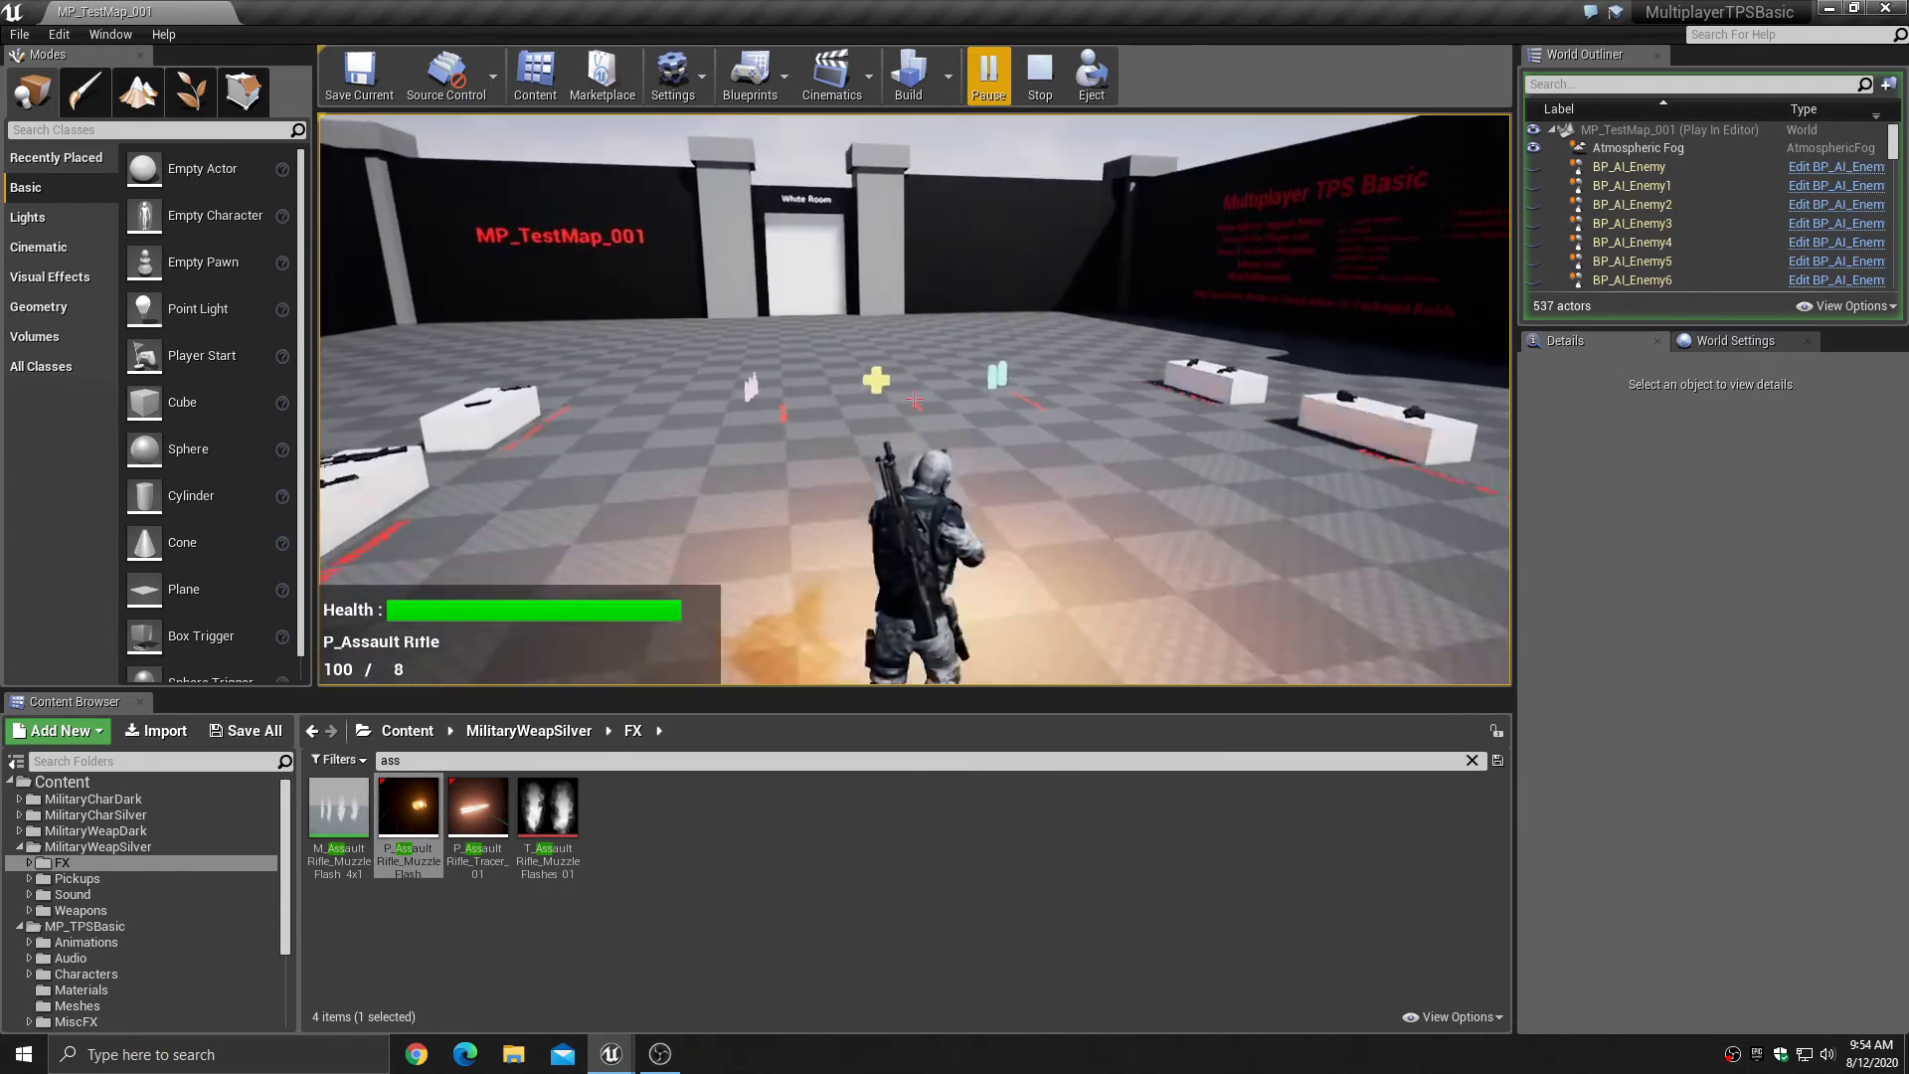
{"action": "left_click", "coordinate": [914, 399]}
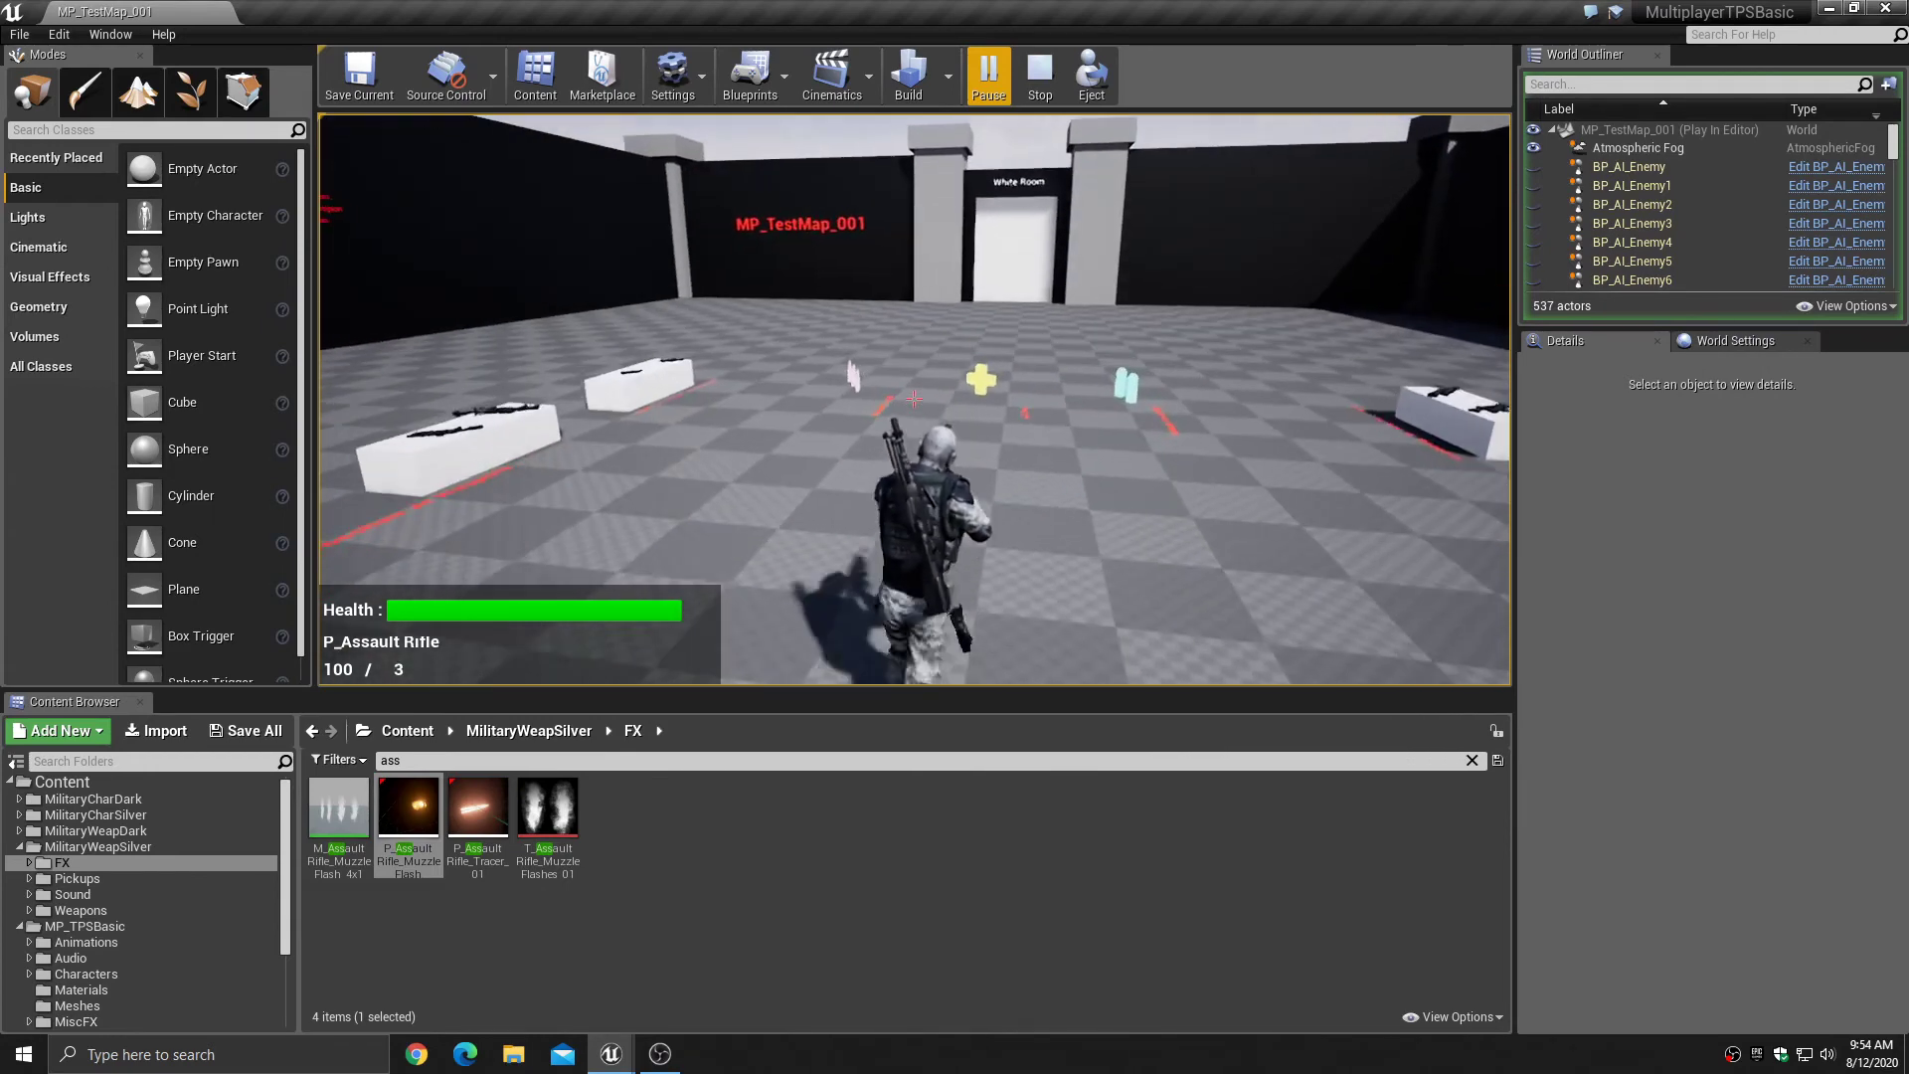
{"action": "key", "text": "w"}
{"action": "key", "text": "a"}
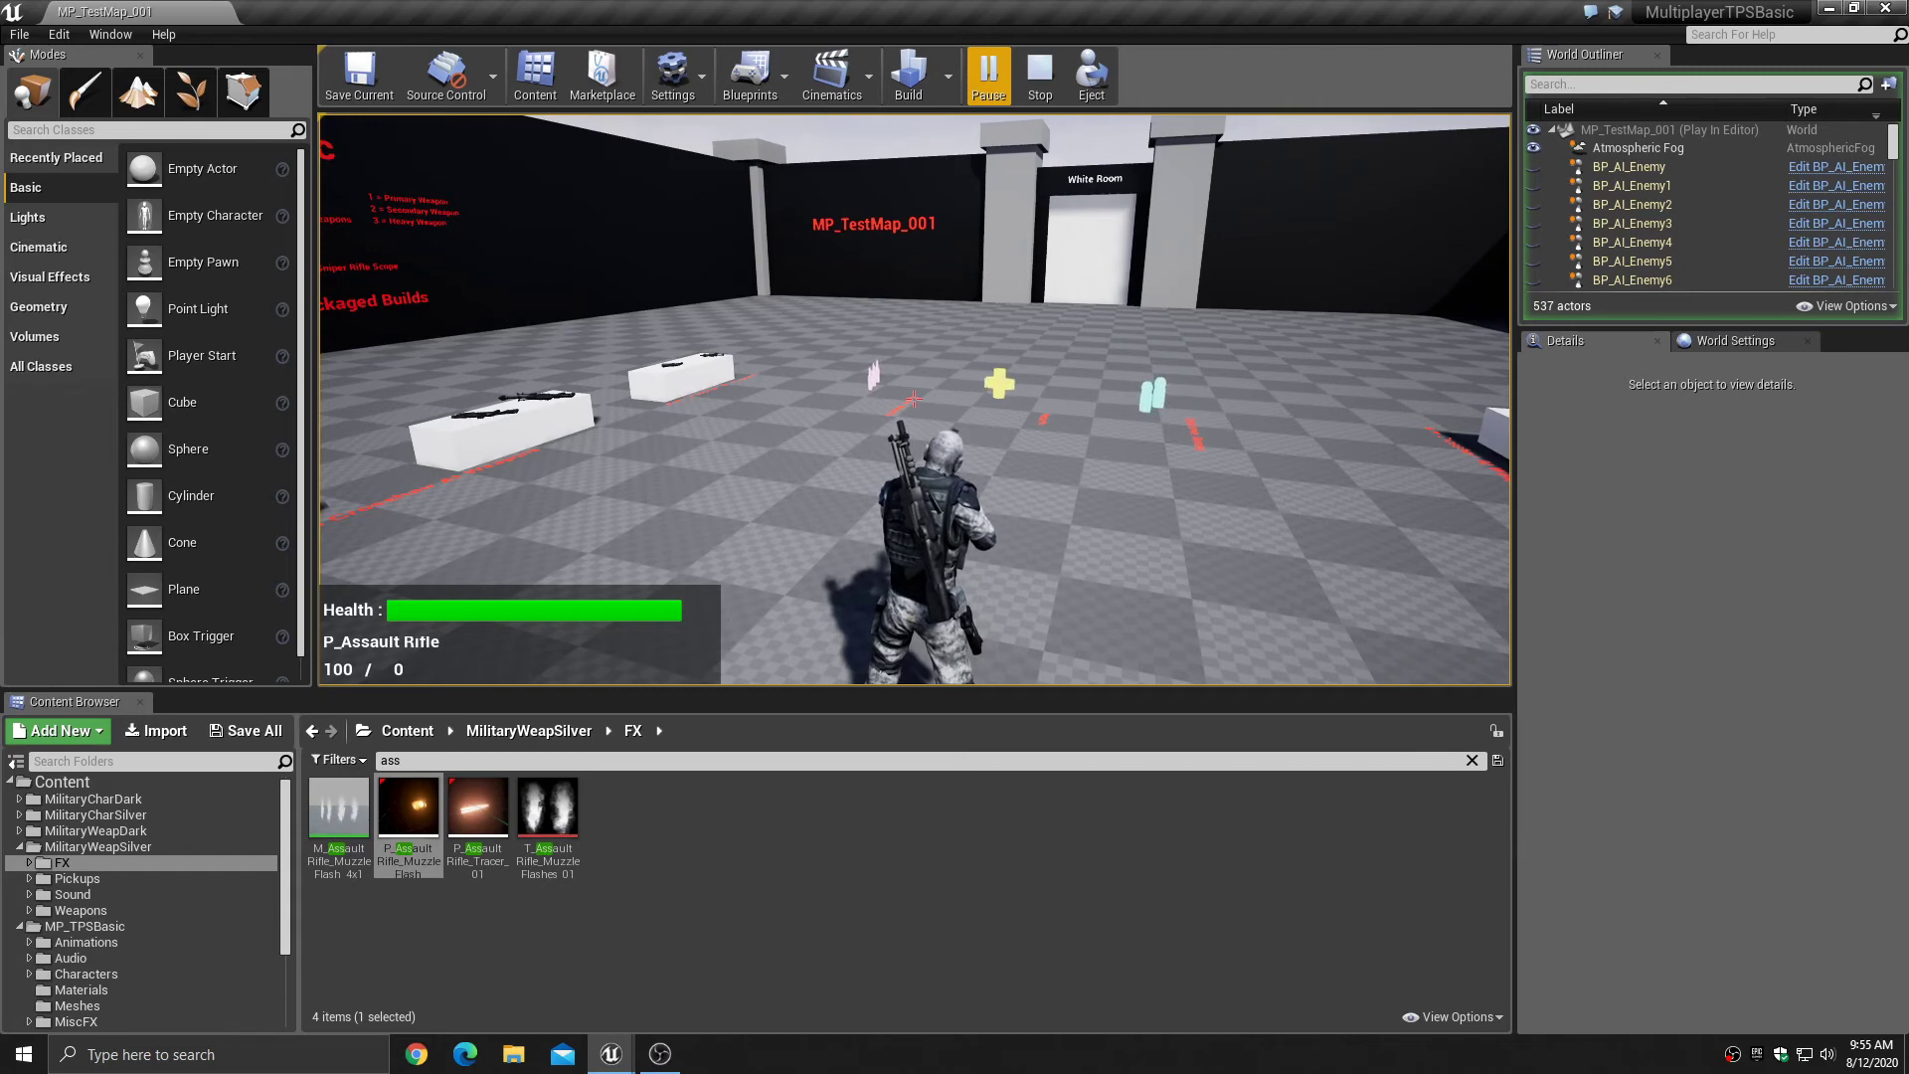
{"action": "key", "text": "Escape"}
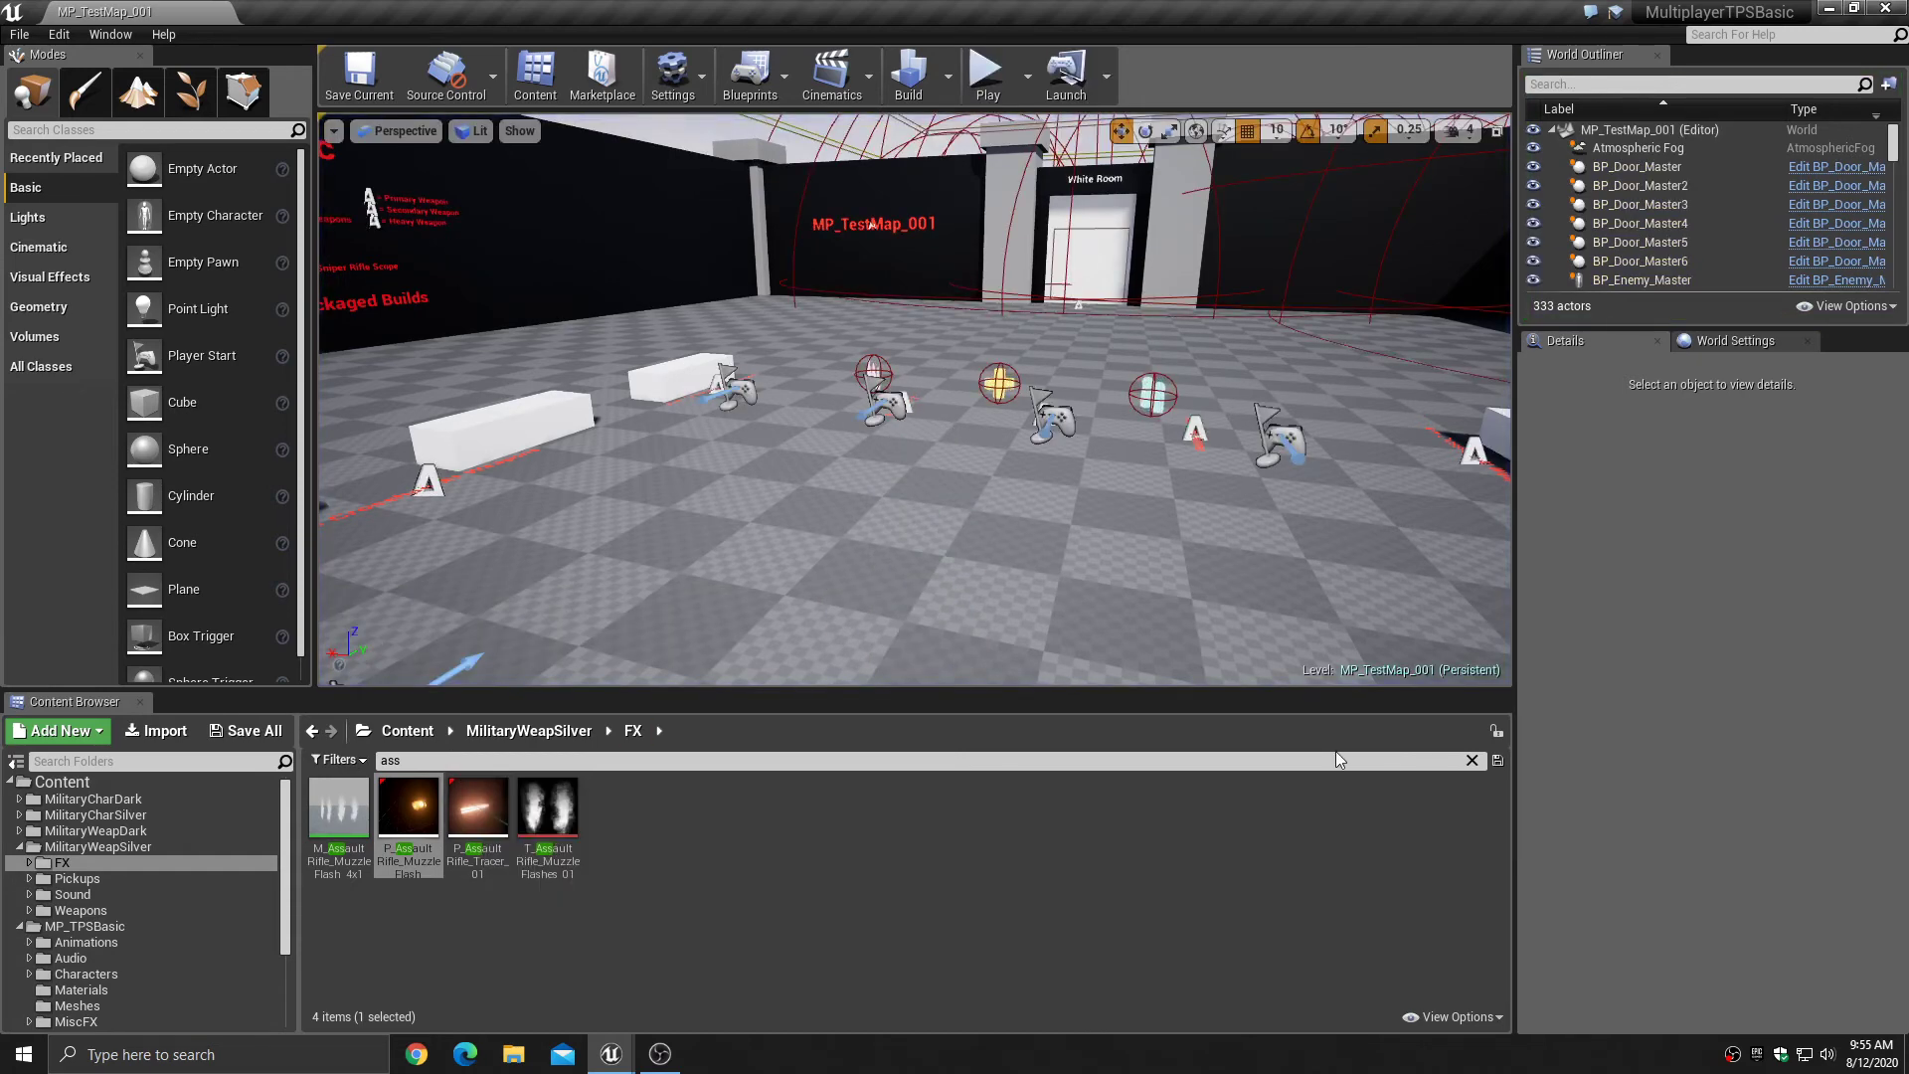
- Clear the asset filter, browse to MilitaryWeapSilver's Sound/Rifle/Cues folder, and preview the RifleA_FireLoop_Cue and RifleA_FireEnd_Cue sounds
{"action": "left_click", "coordinate": [1476, 761]}
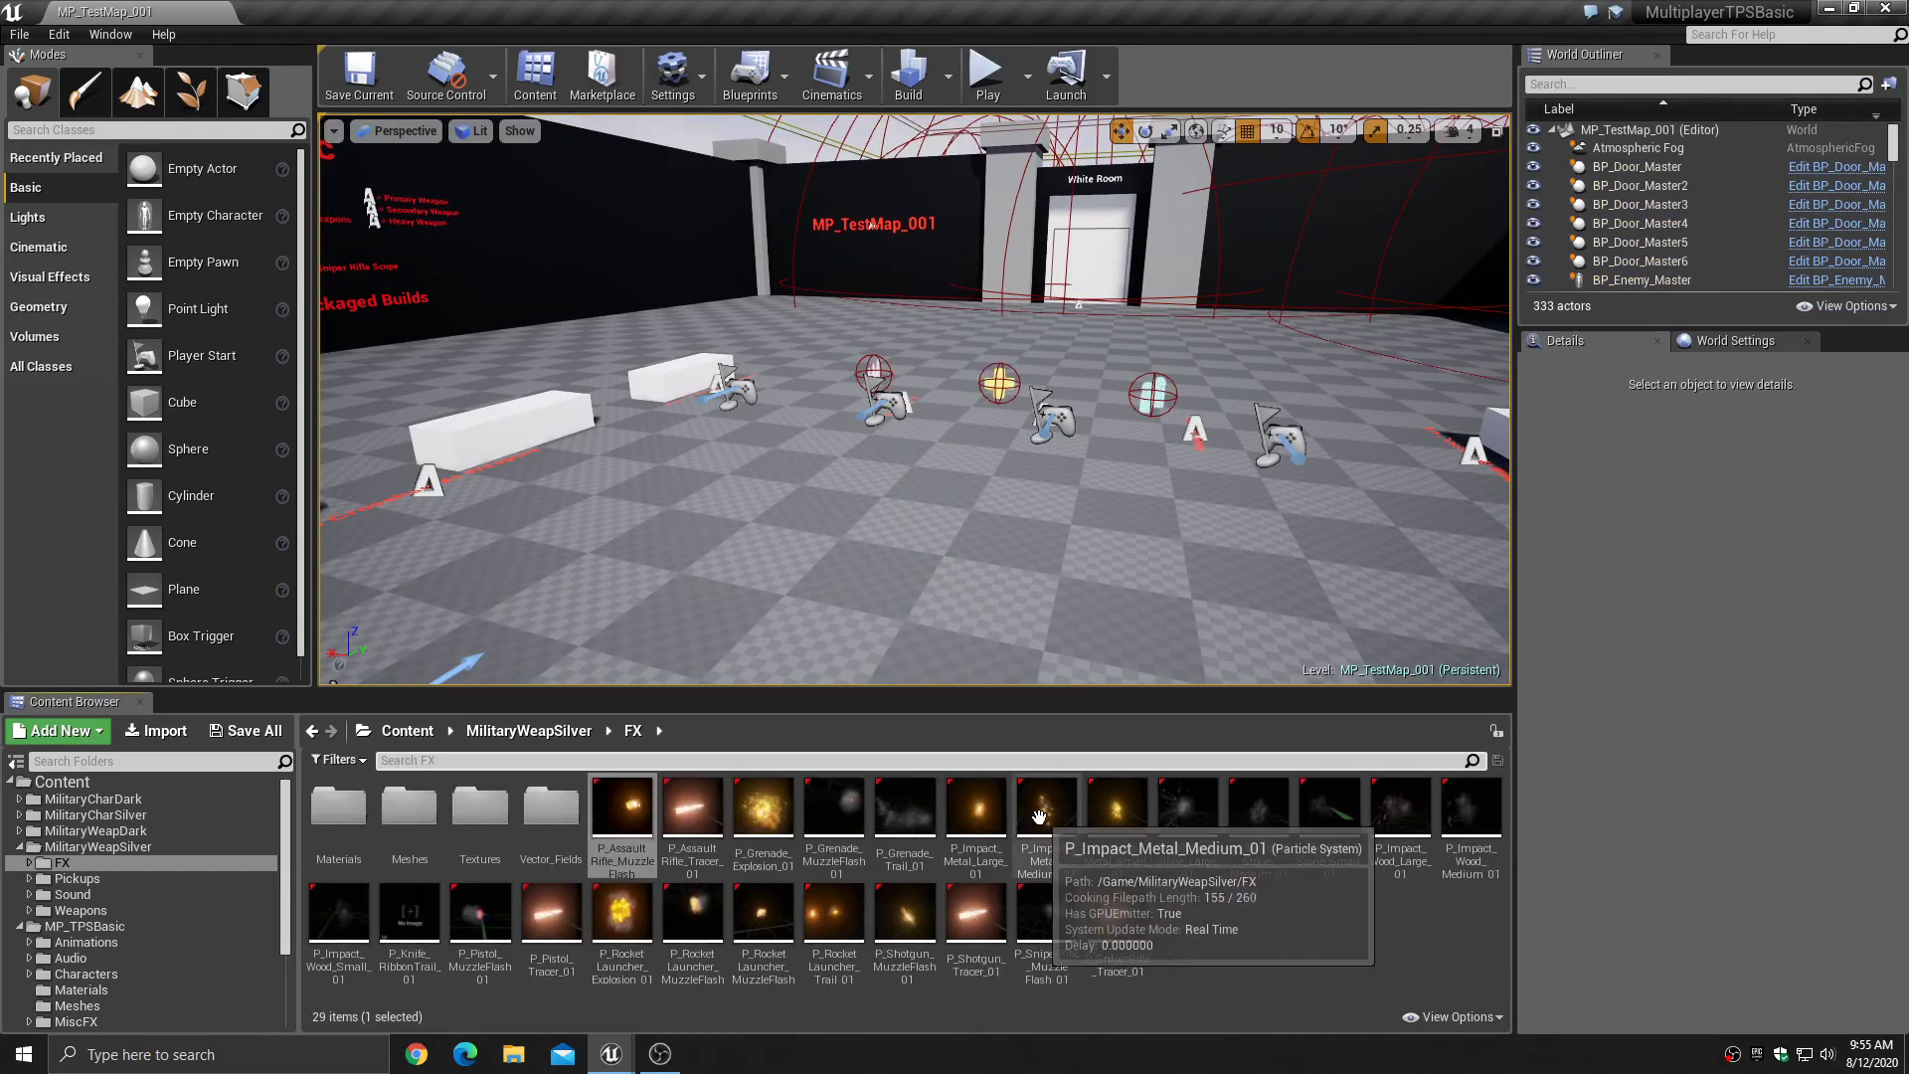
{"action": "left_click", "coordinate": [72, 894]}
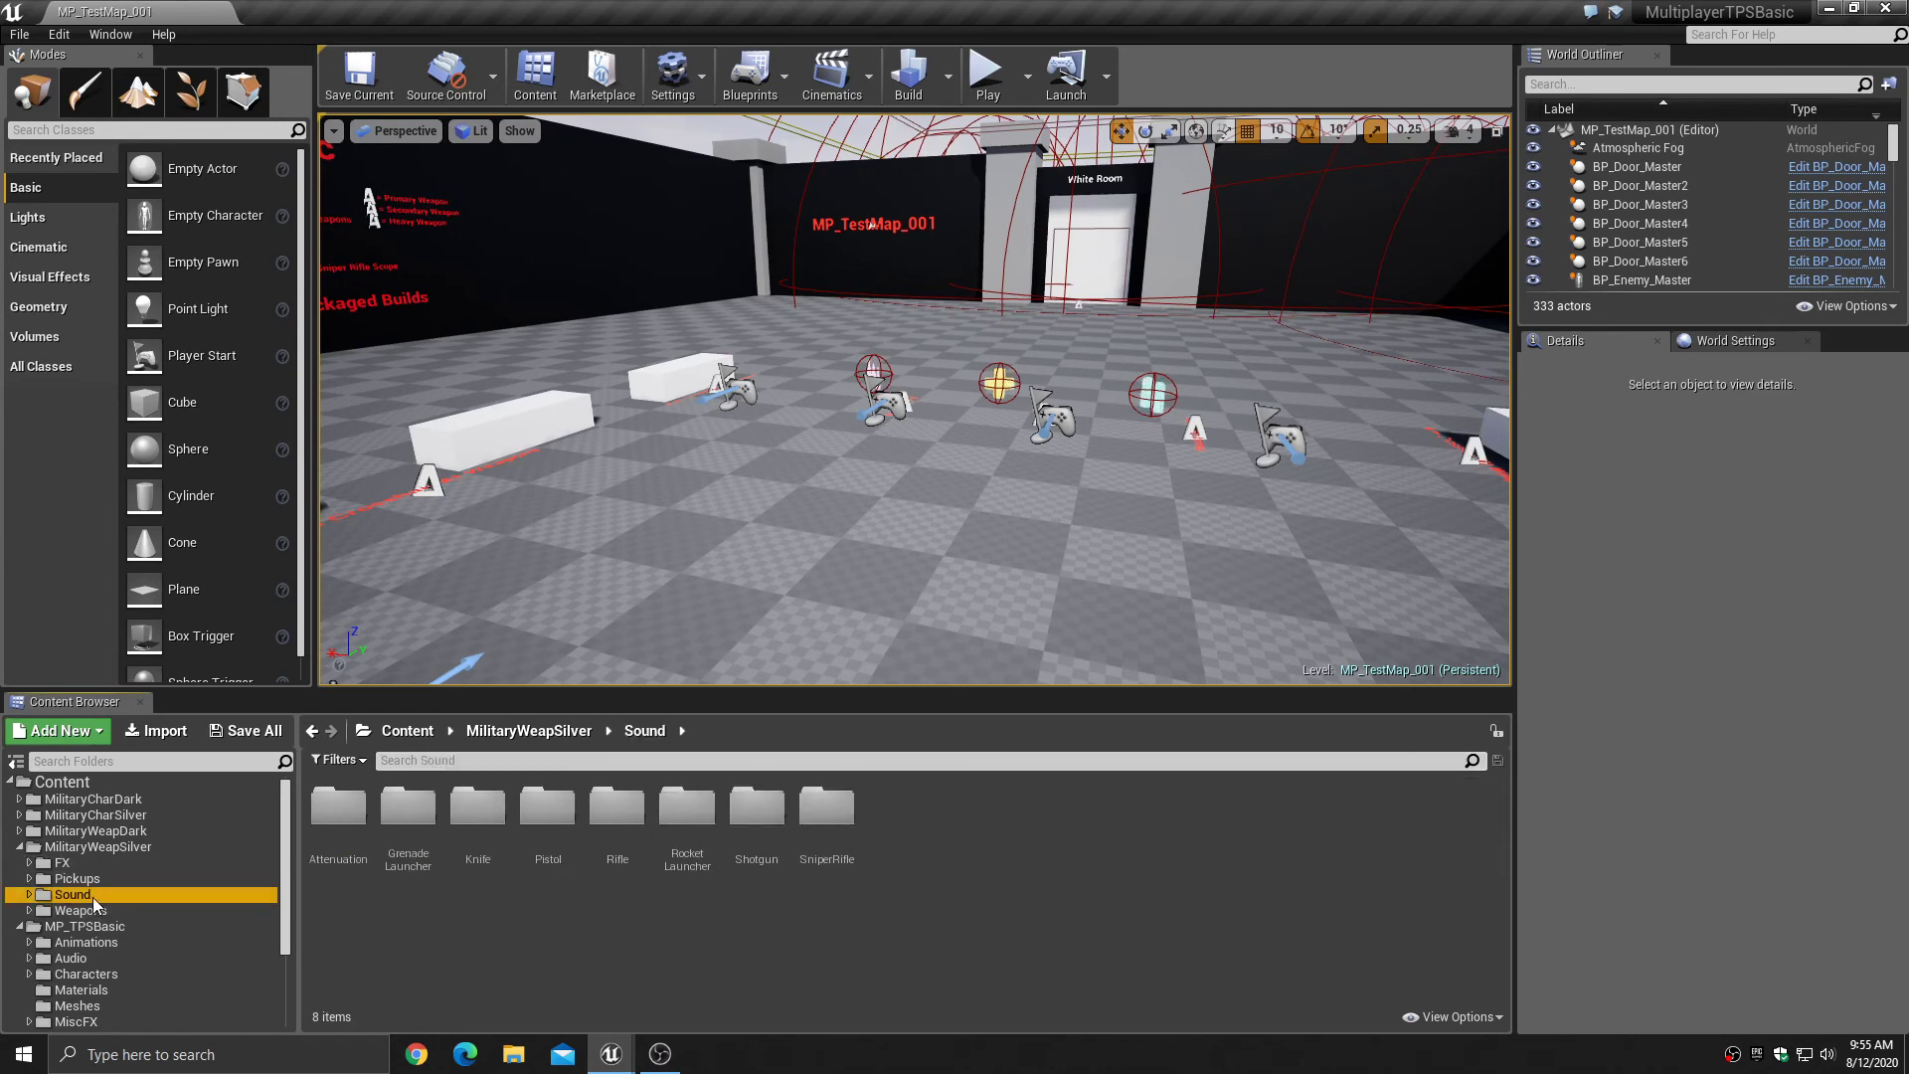
{"action": "left_click", "coordinate": [31, 894]}
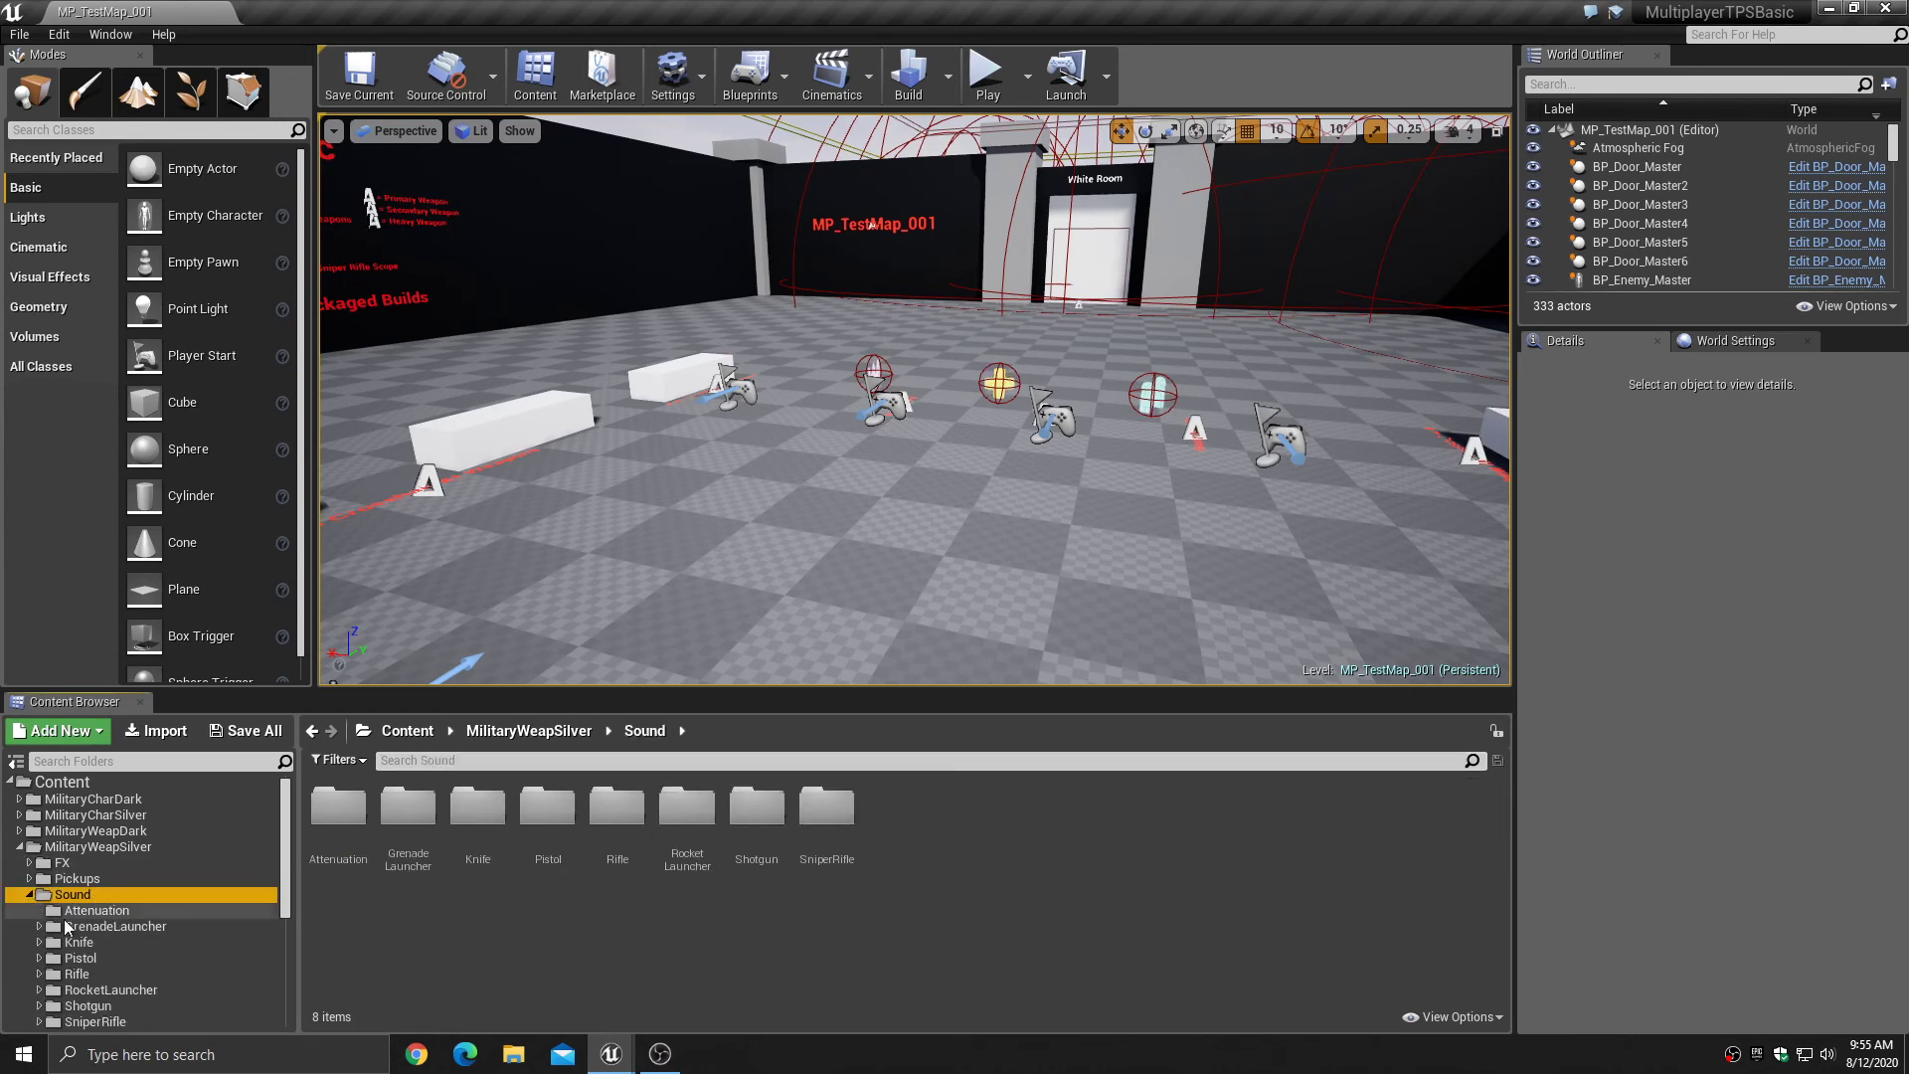
{"action": "scroll", "coordinate": [88, 945], "scroll_direction": "down", "scroll_amount": 3}
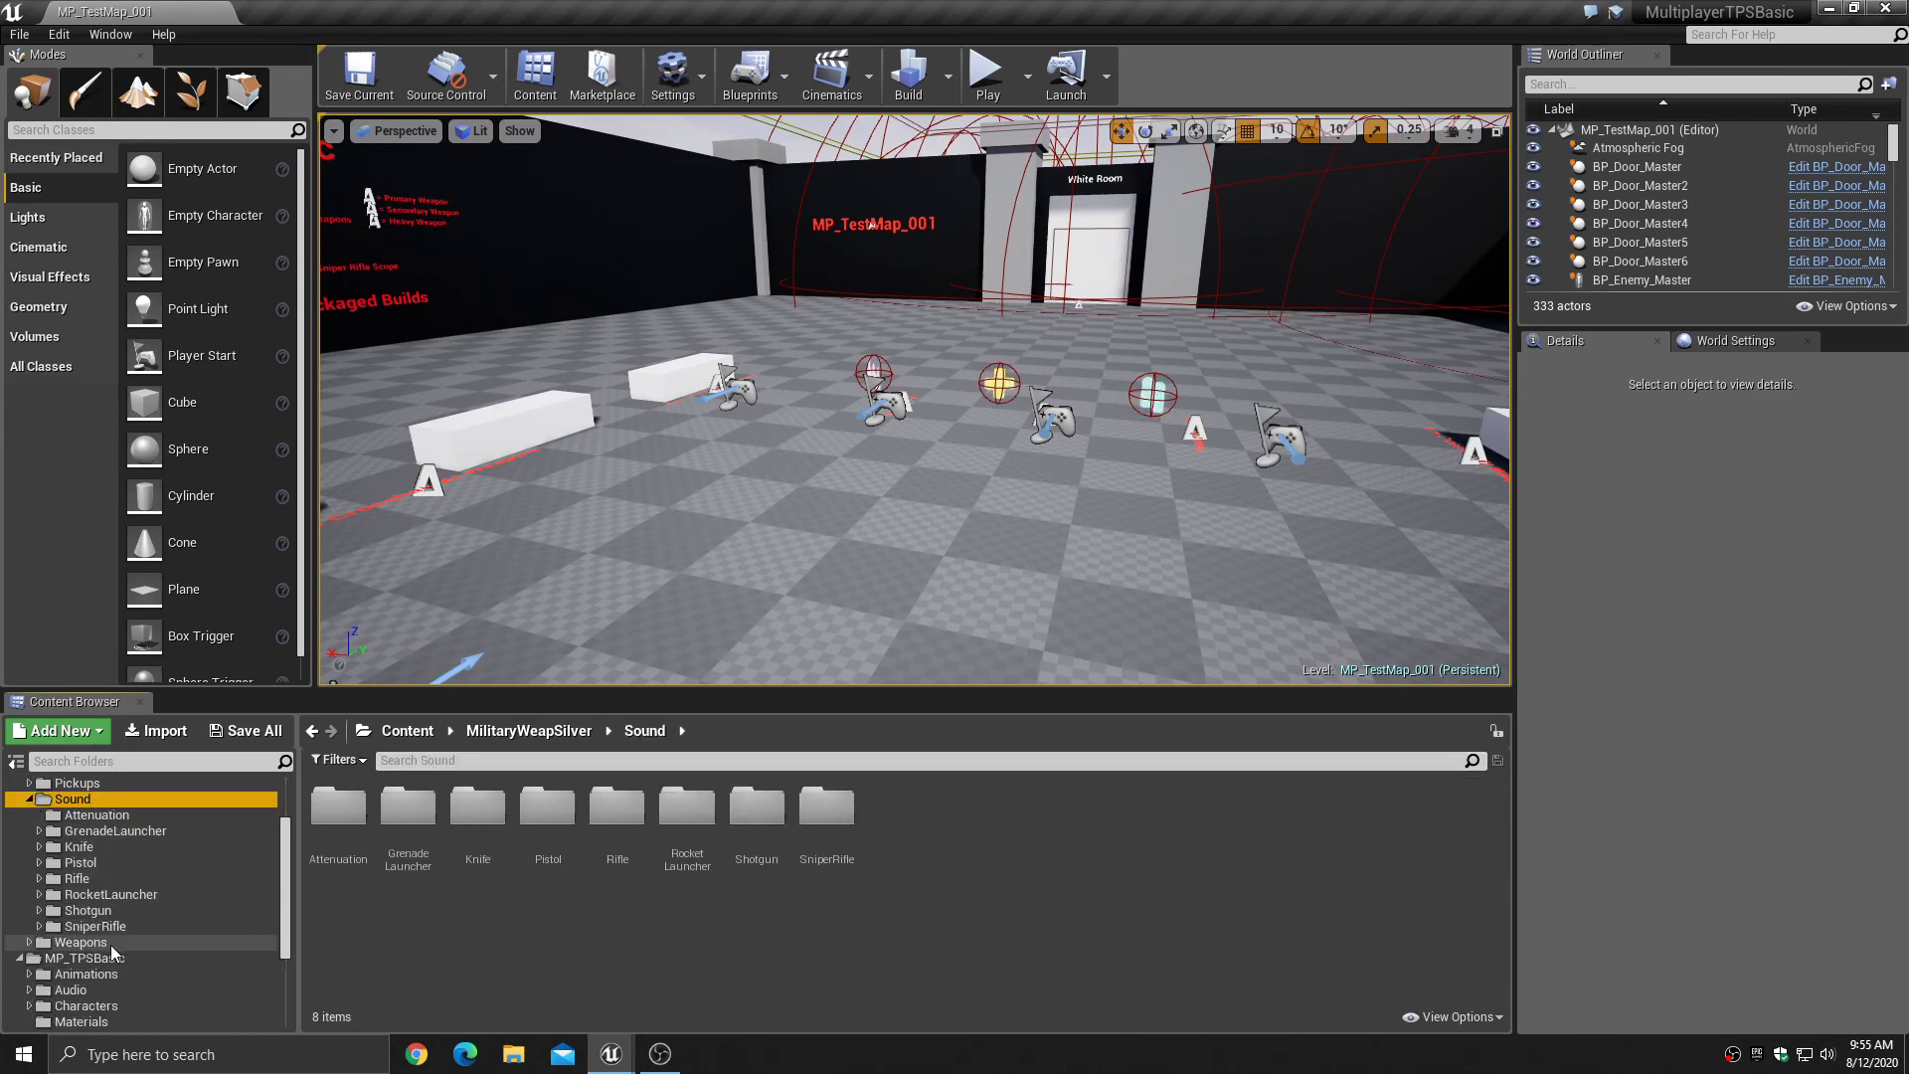
{"action": "left_click", "coordinate": [76, 881]}
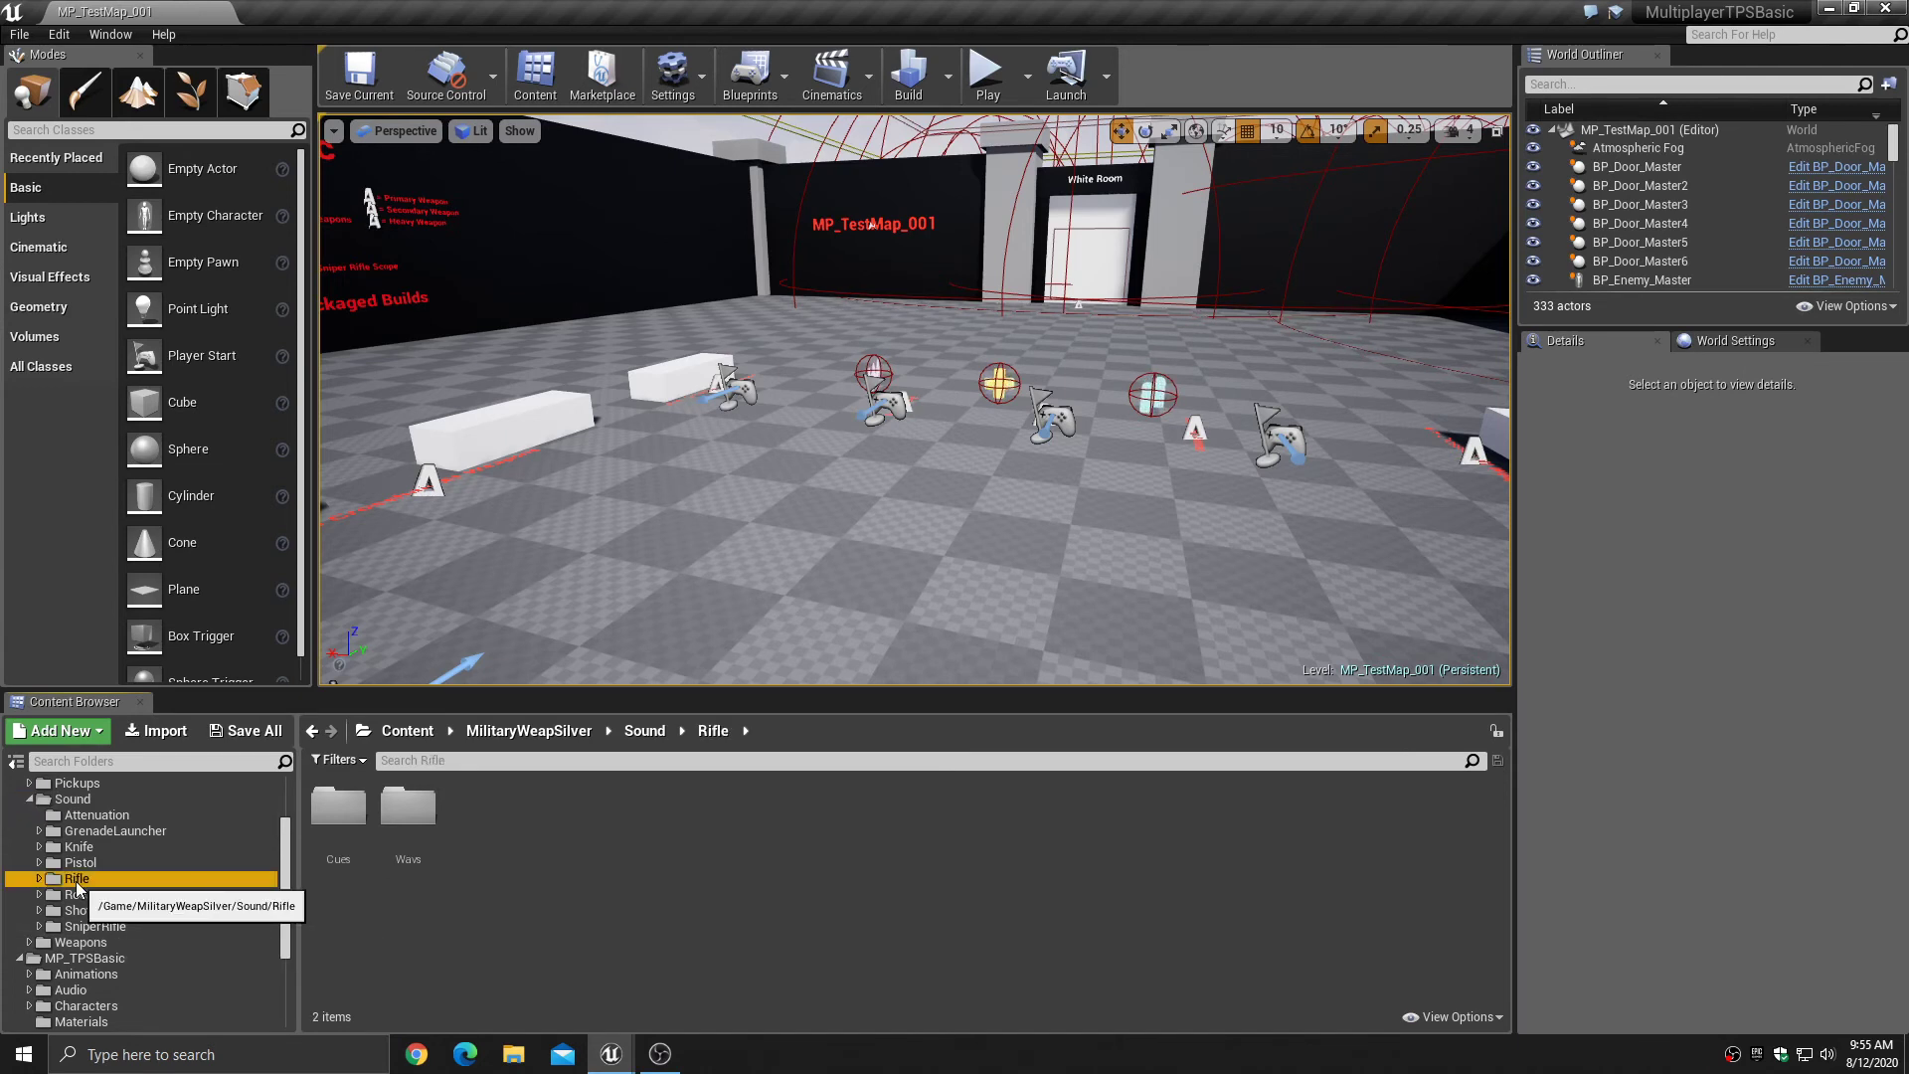
{"action": "left_click", "coordinate": [38, 880]}
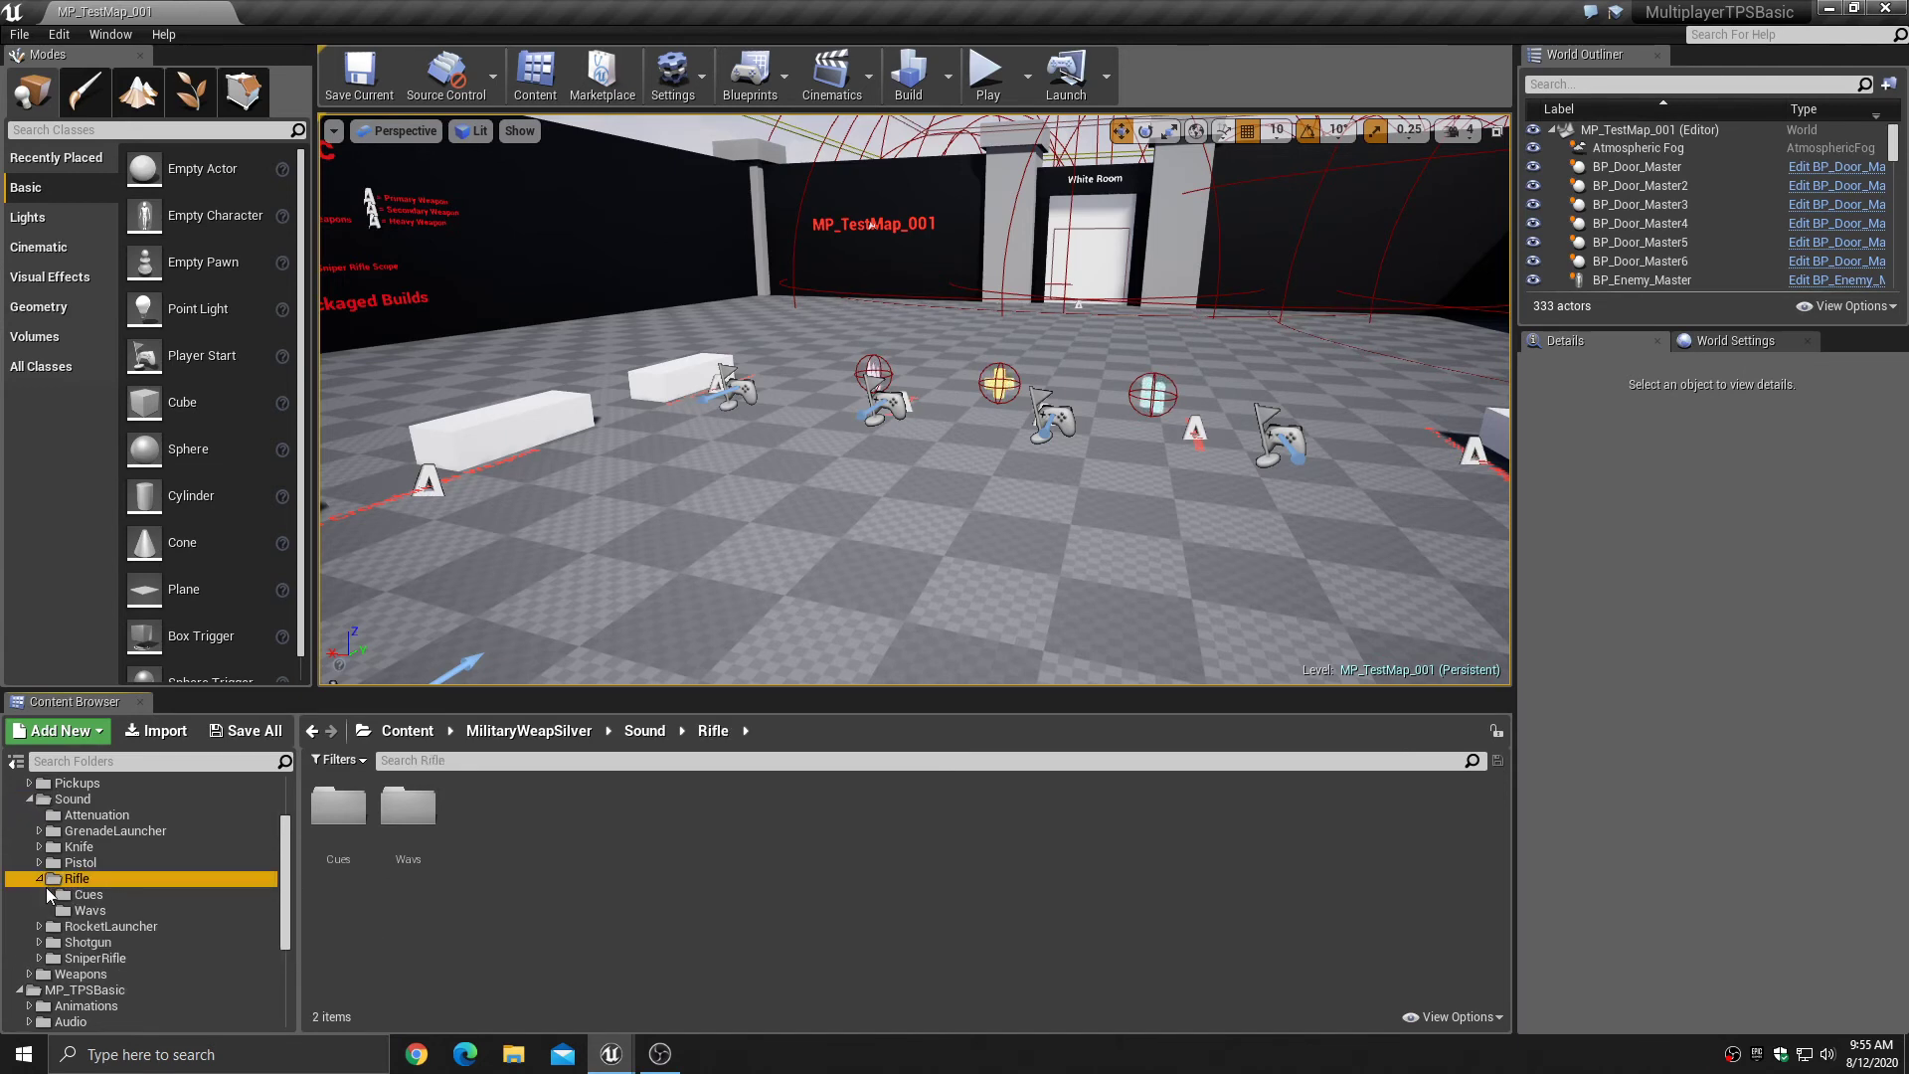
{"action": "left_click", "coordinate": [86, 895]}
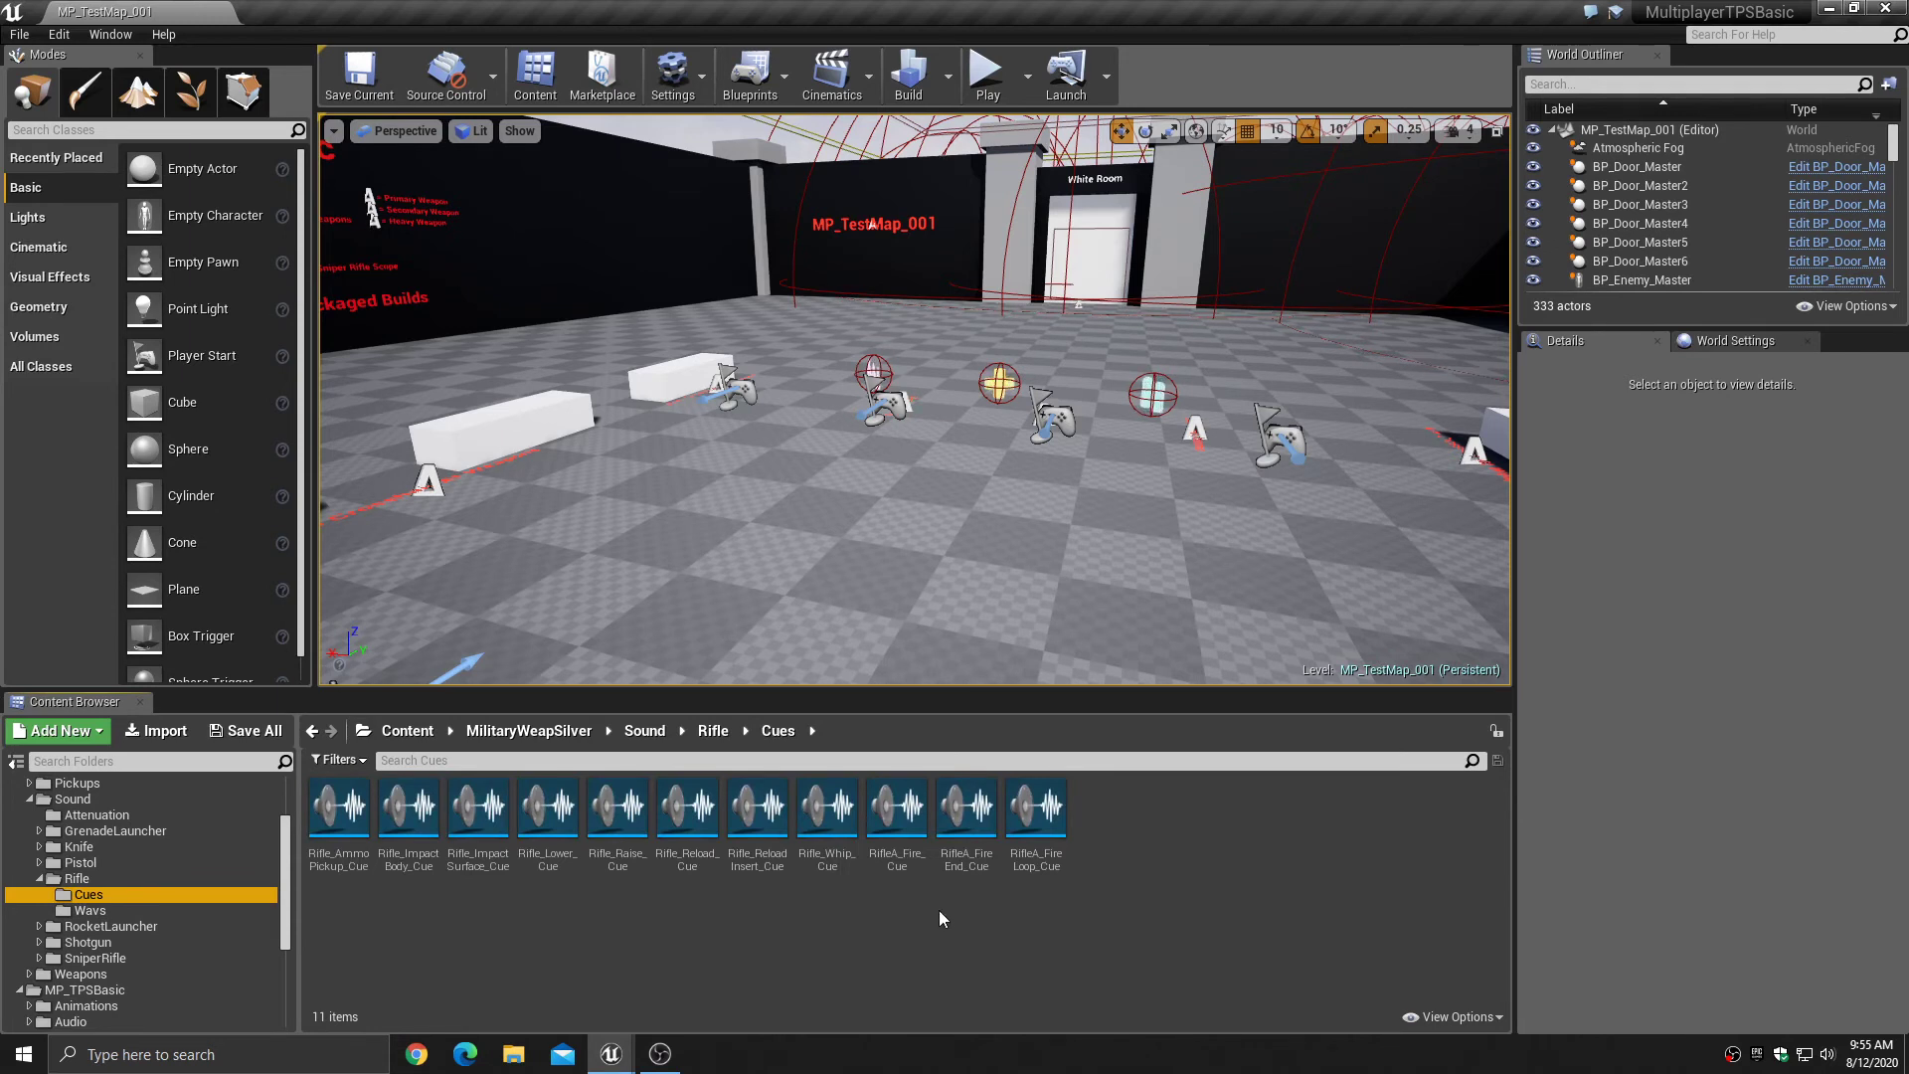
{"action": "left_click", "coordinate": [1038, 809]}
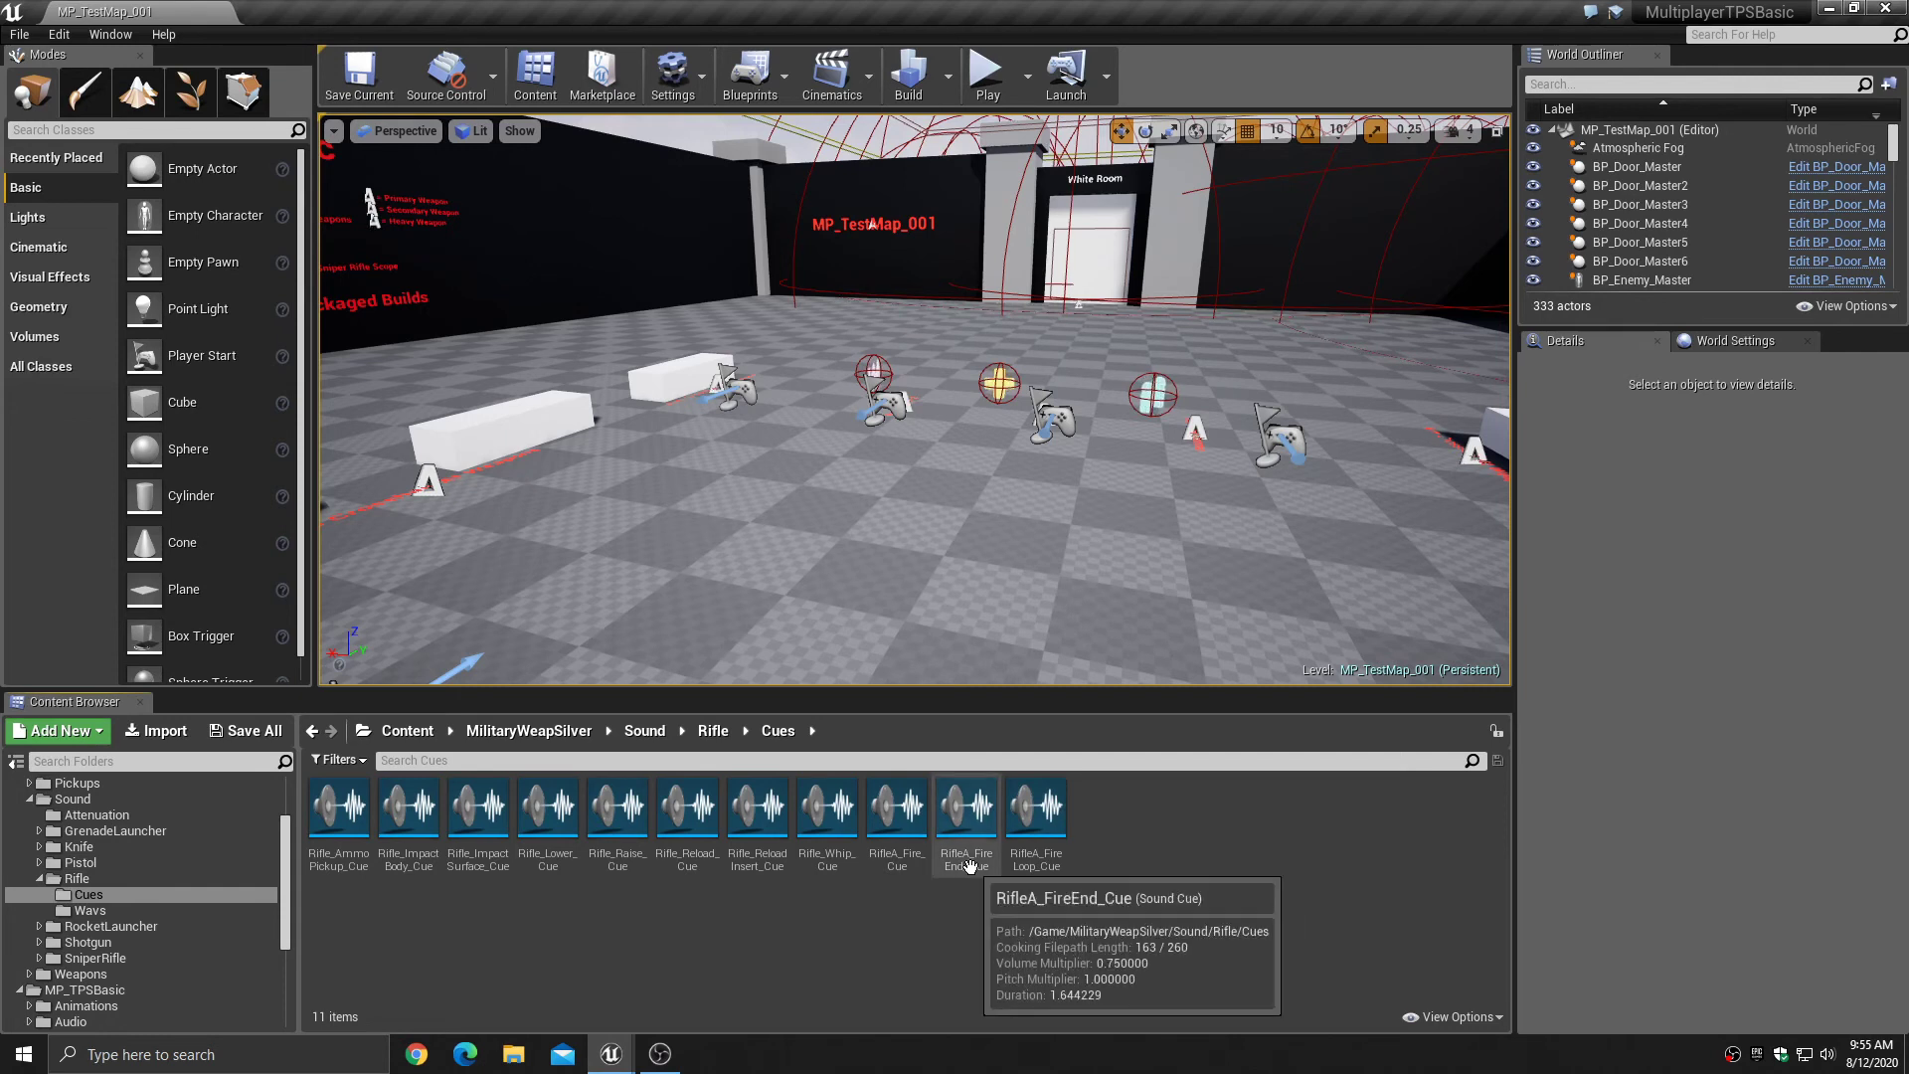
{"action": "left_click", "coordinate": [966, 808]}
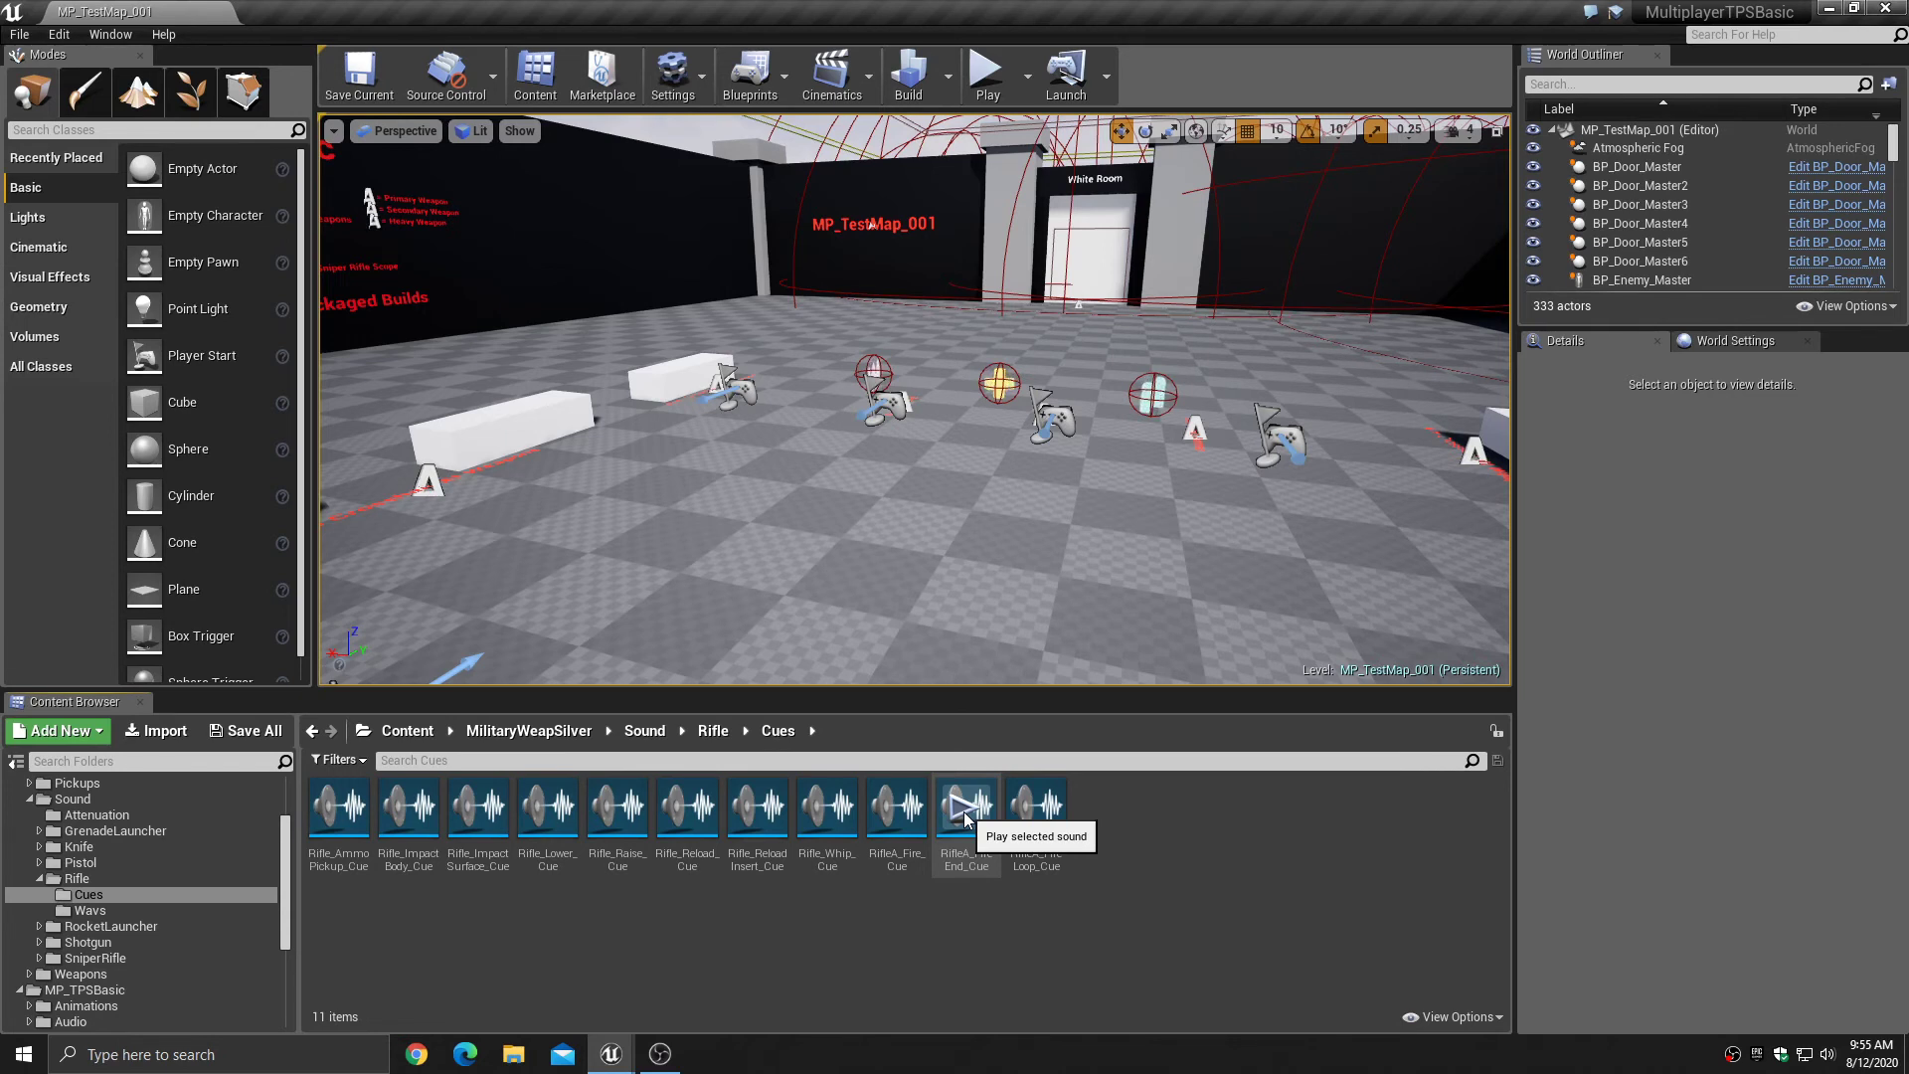
- Reopen BP_C_P_AssaultRifle from MP_TPSBasic's Weapons/Blueprints/Weapons folder, widen its window, and bring up its Sound settings
{"action": "scroll", "coordinate": [152, 950], "scroll_direction": "down", "scroll_amount": 5}
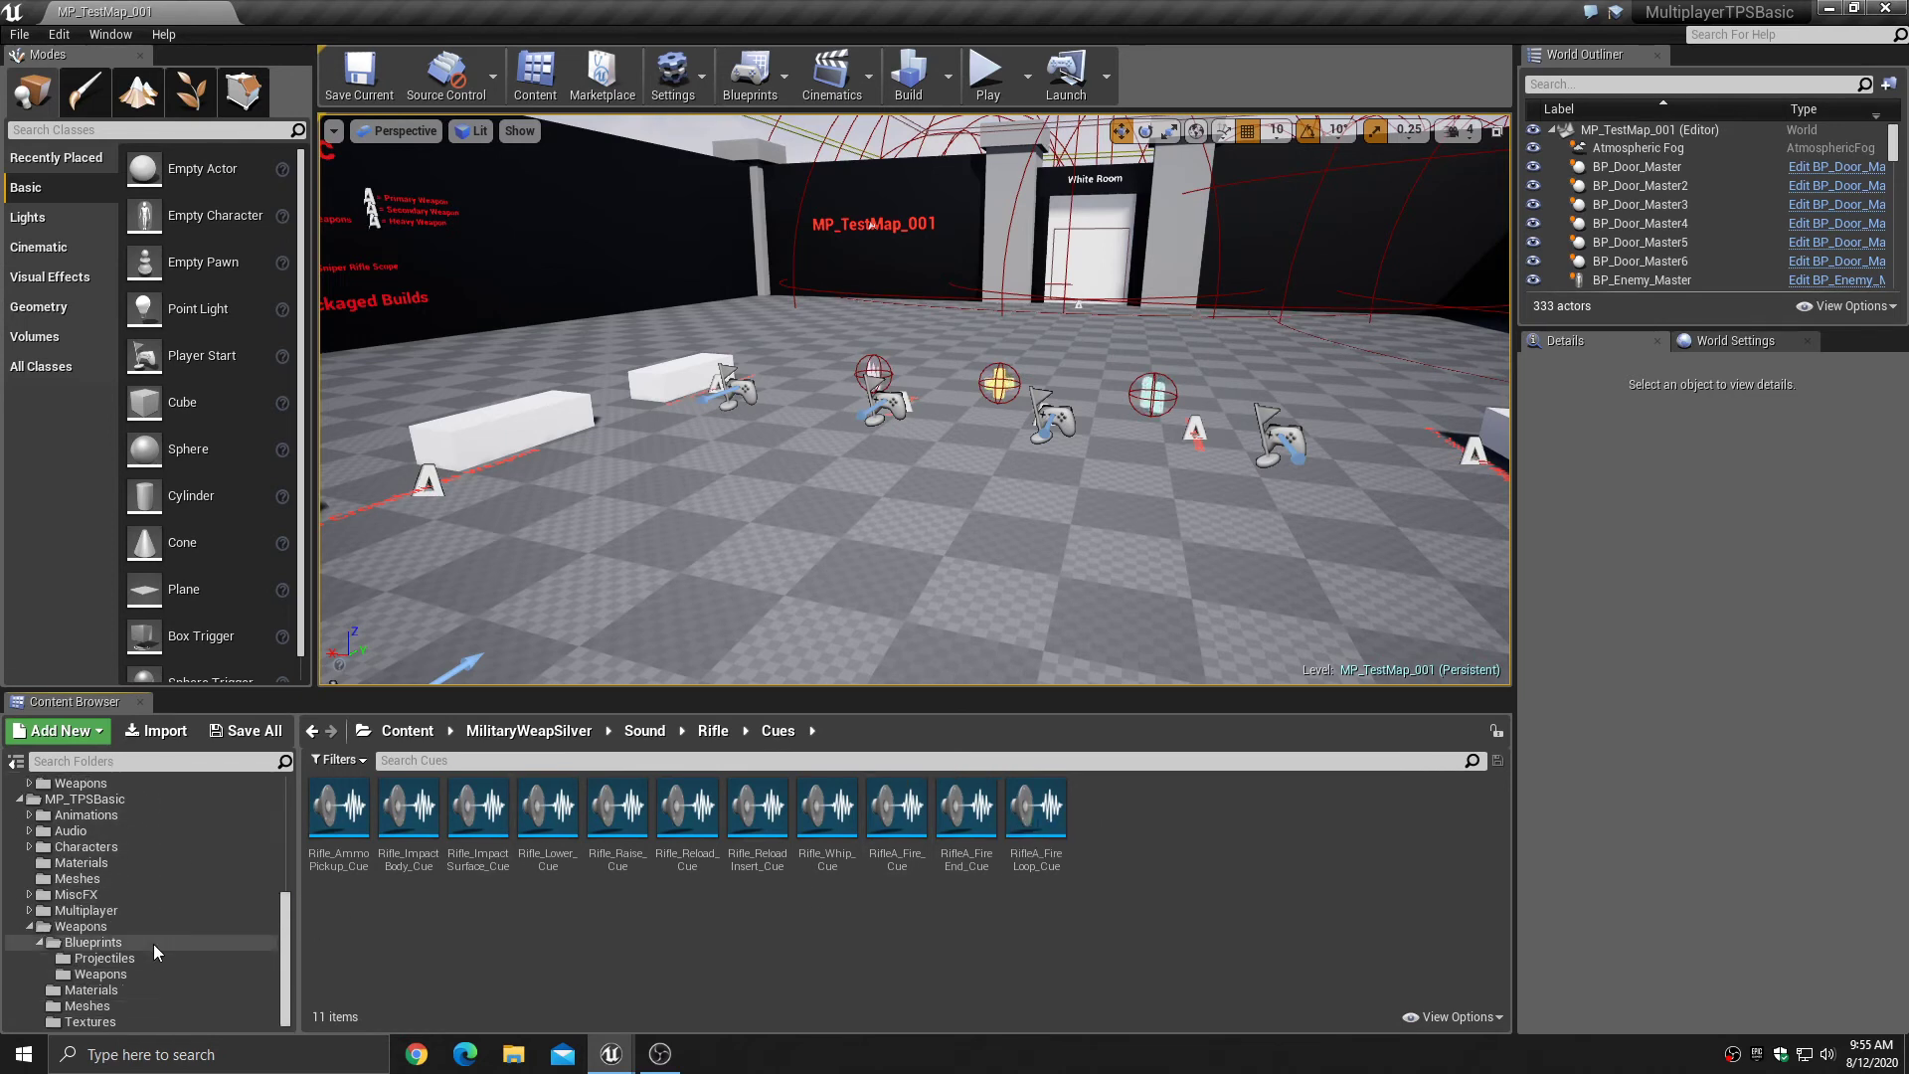
{"action": "left_click", "coordinate": [118, 973]}
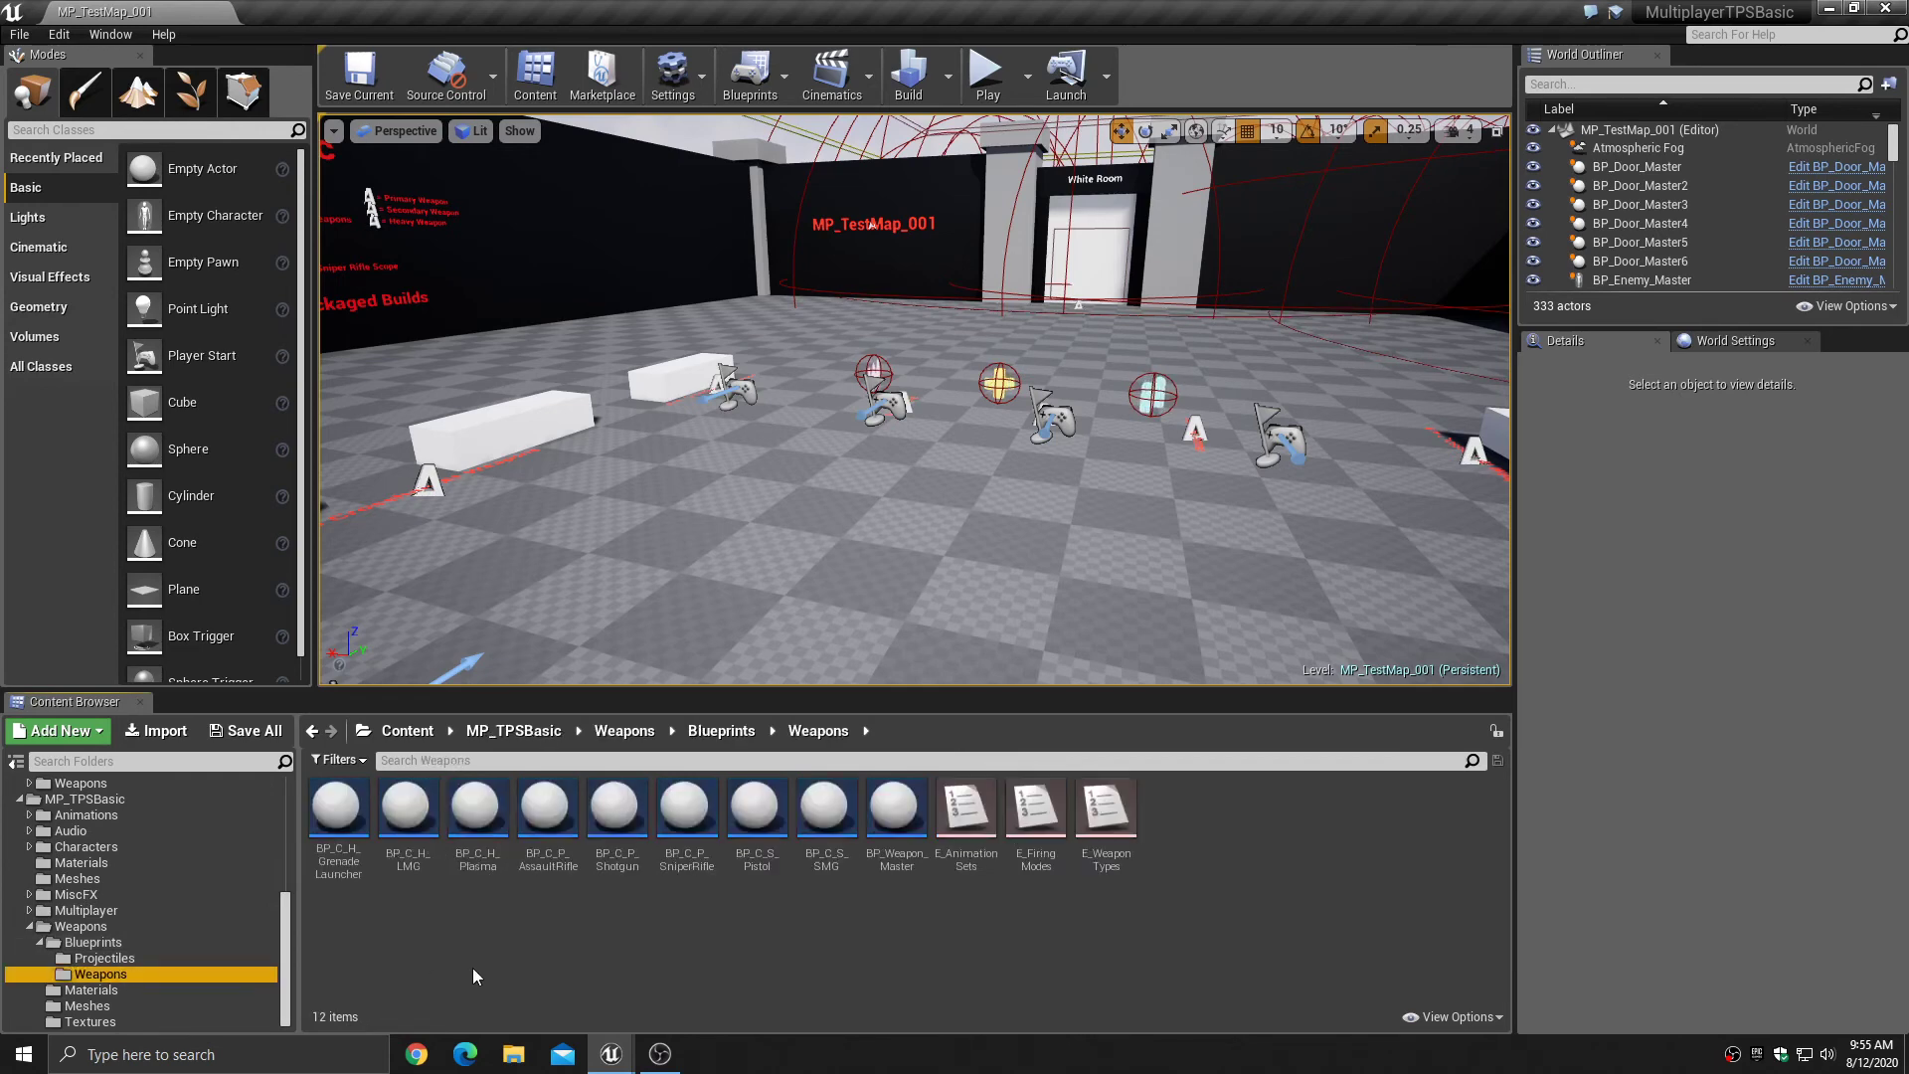
{"action": "double_click", "coordinate": [537, 853]}
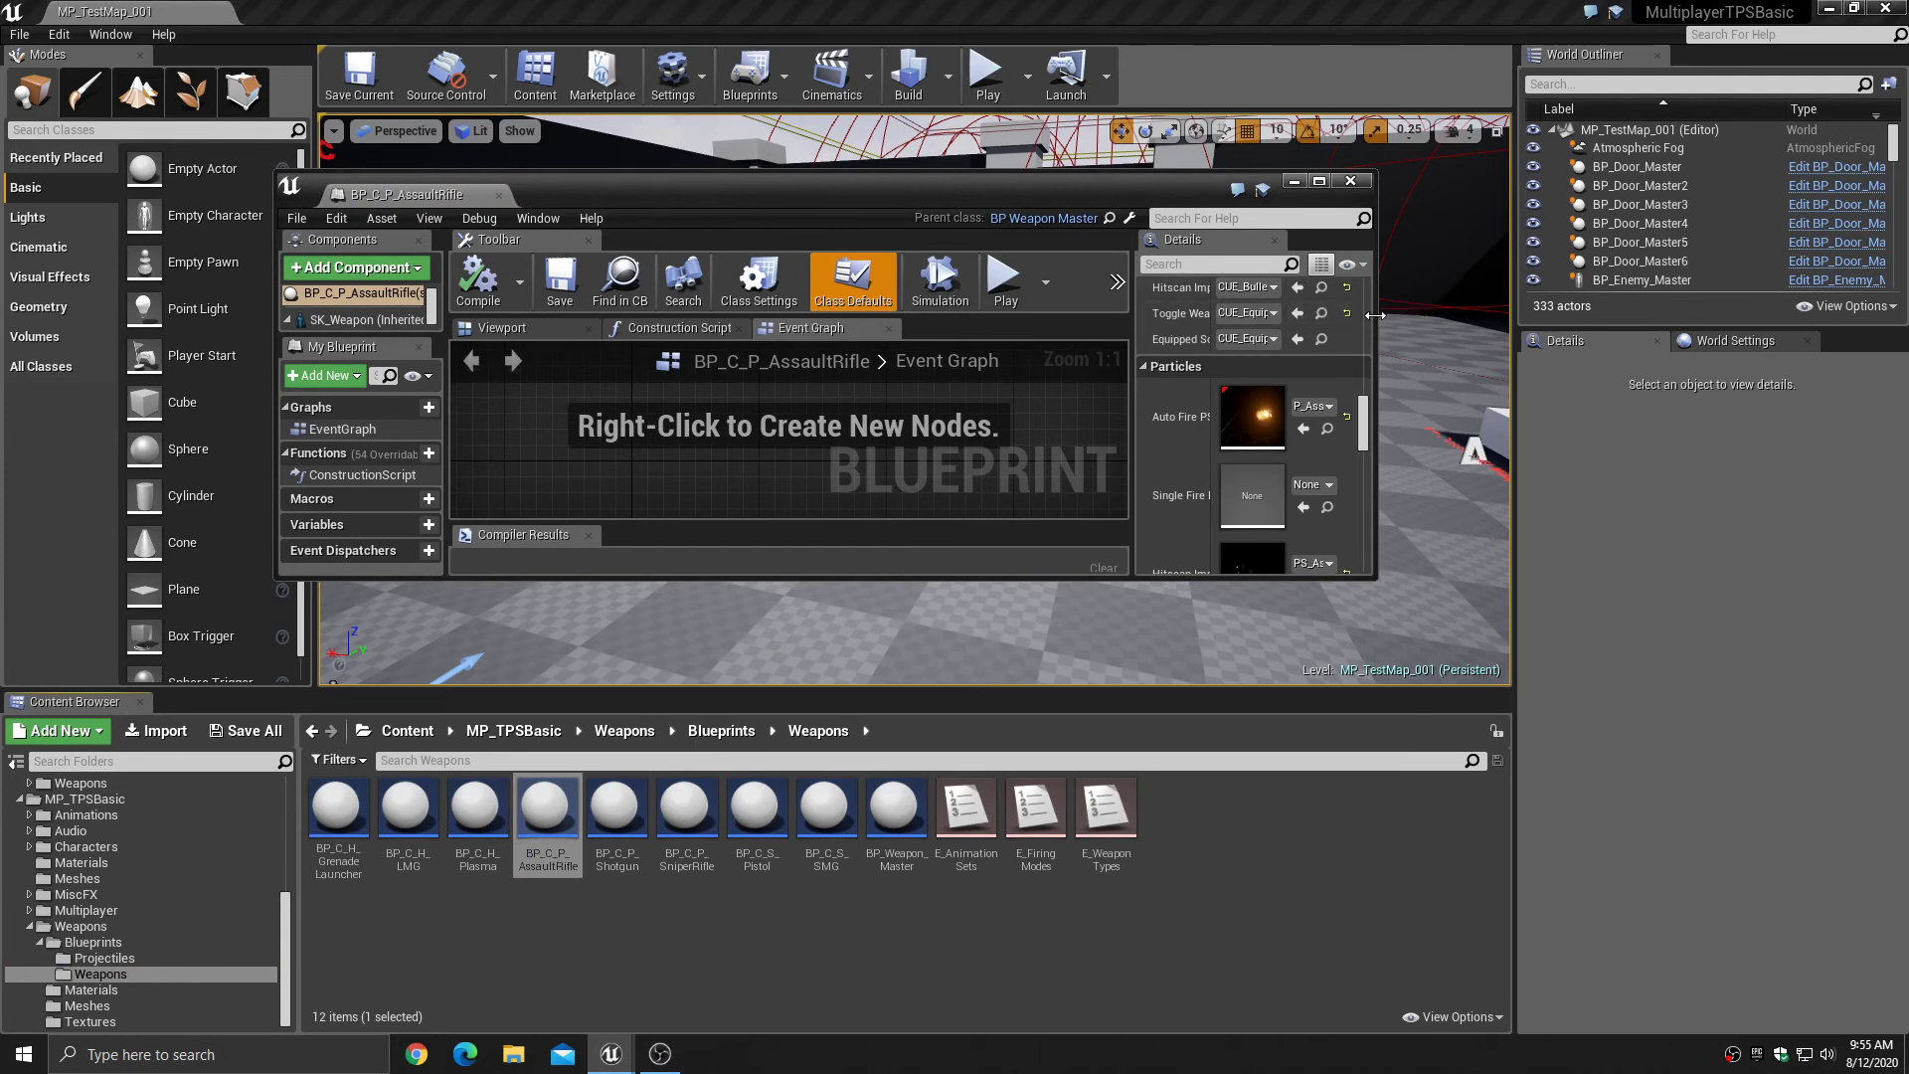
{"action": "left_click_drag", "start_coordinate": [1375, 314], "coordinate": [1690, 325]}
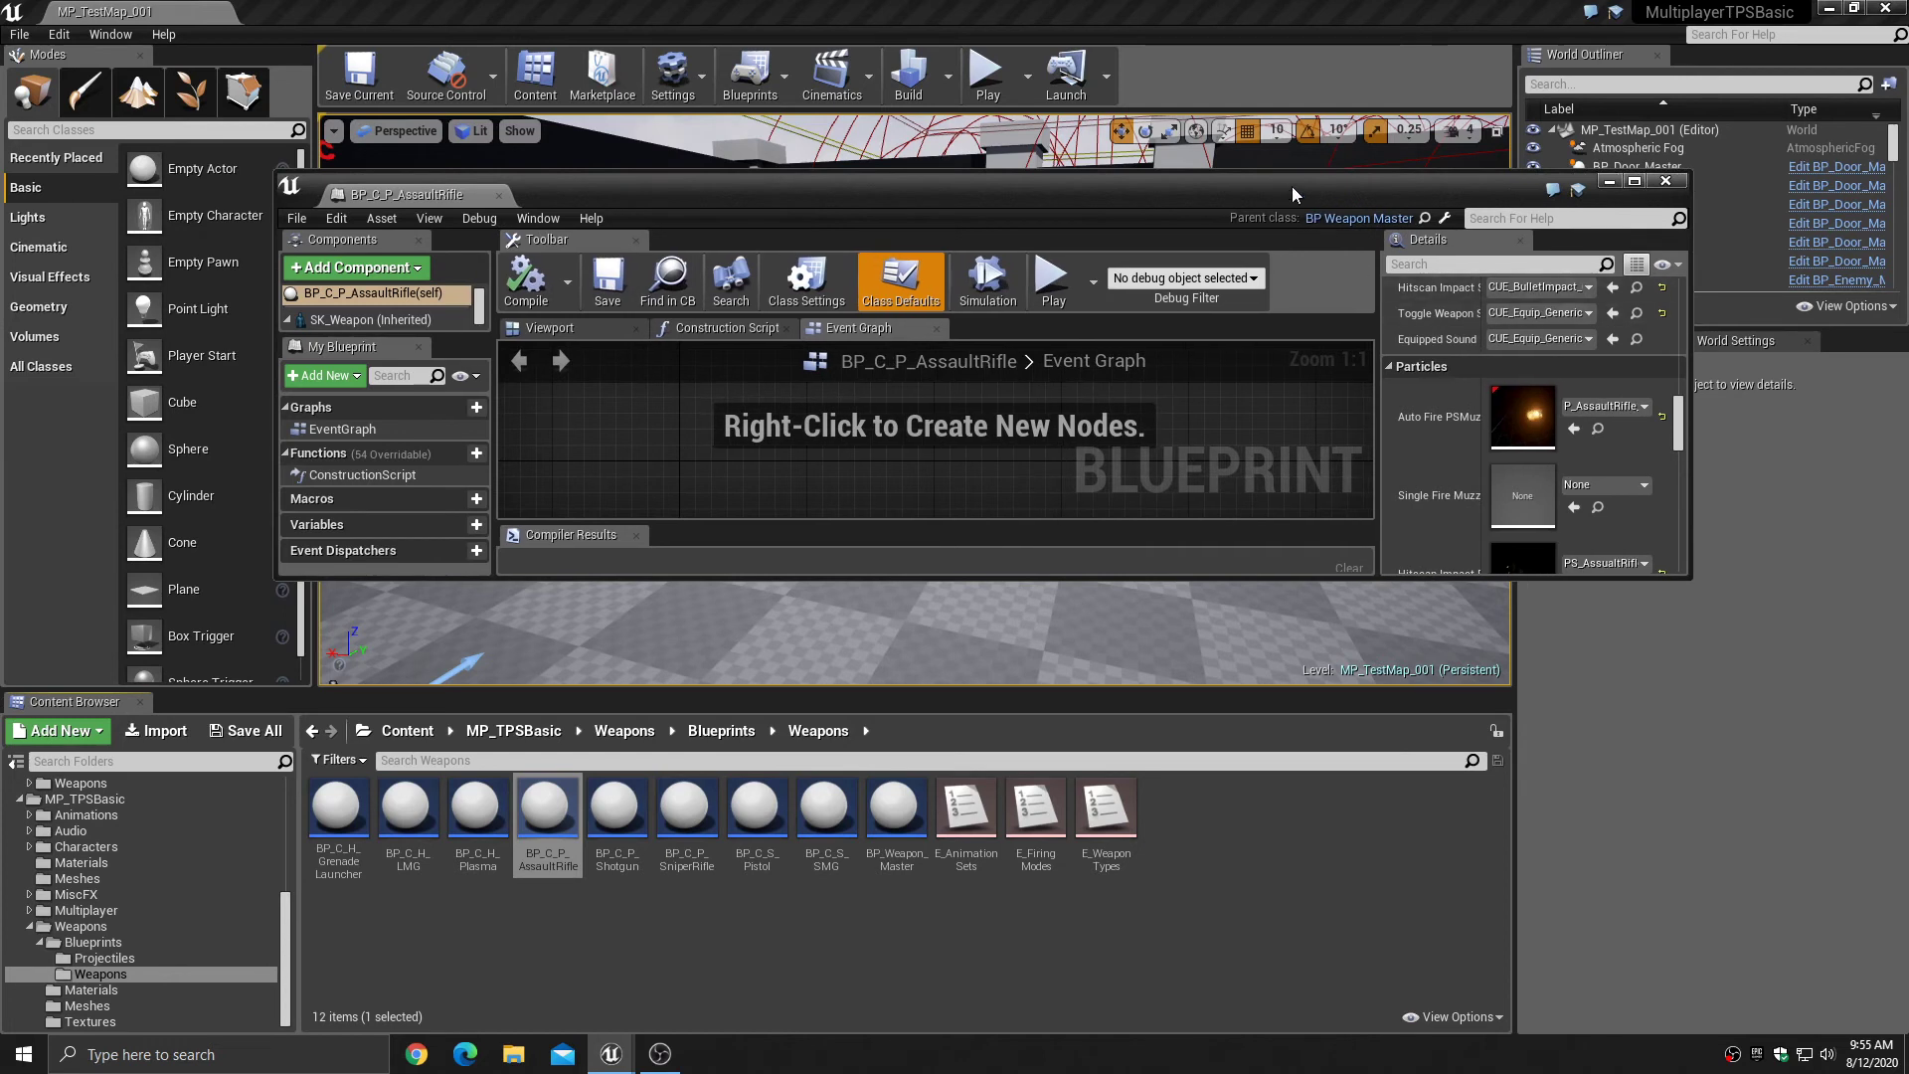
{"action": "left_click_drag", "start_coordinate": [1291, 187], "coordinate": [1188, 280]}
{"action": "scroll", "coordinate": [1446, 428], "scroll_direction": "up", "scroll_amount": 4}
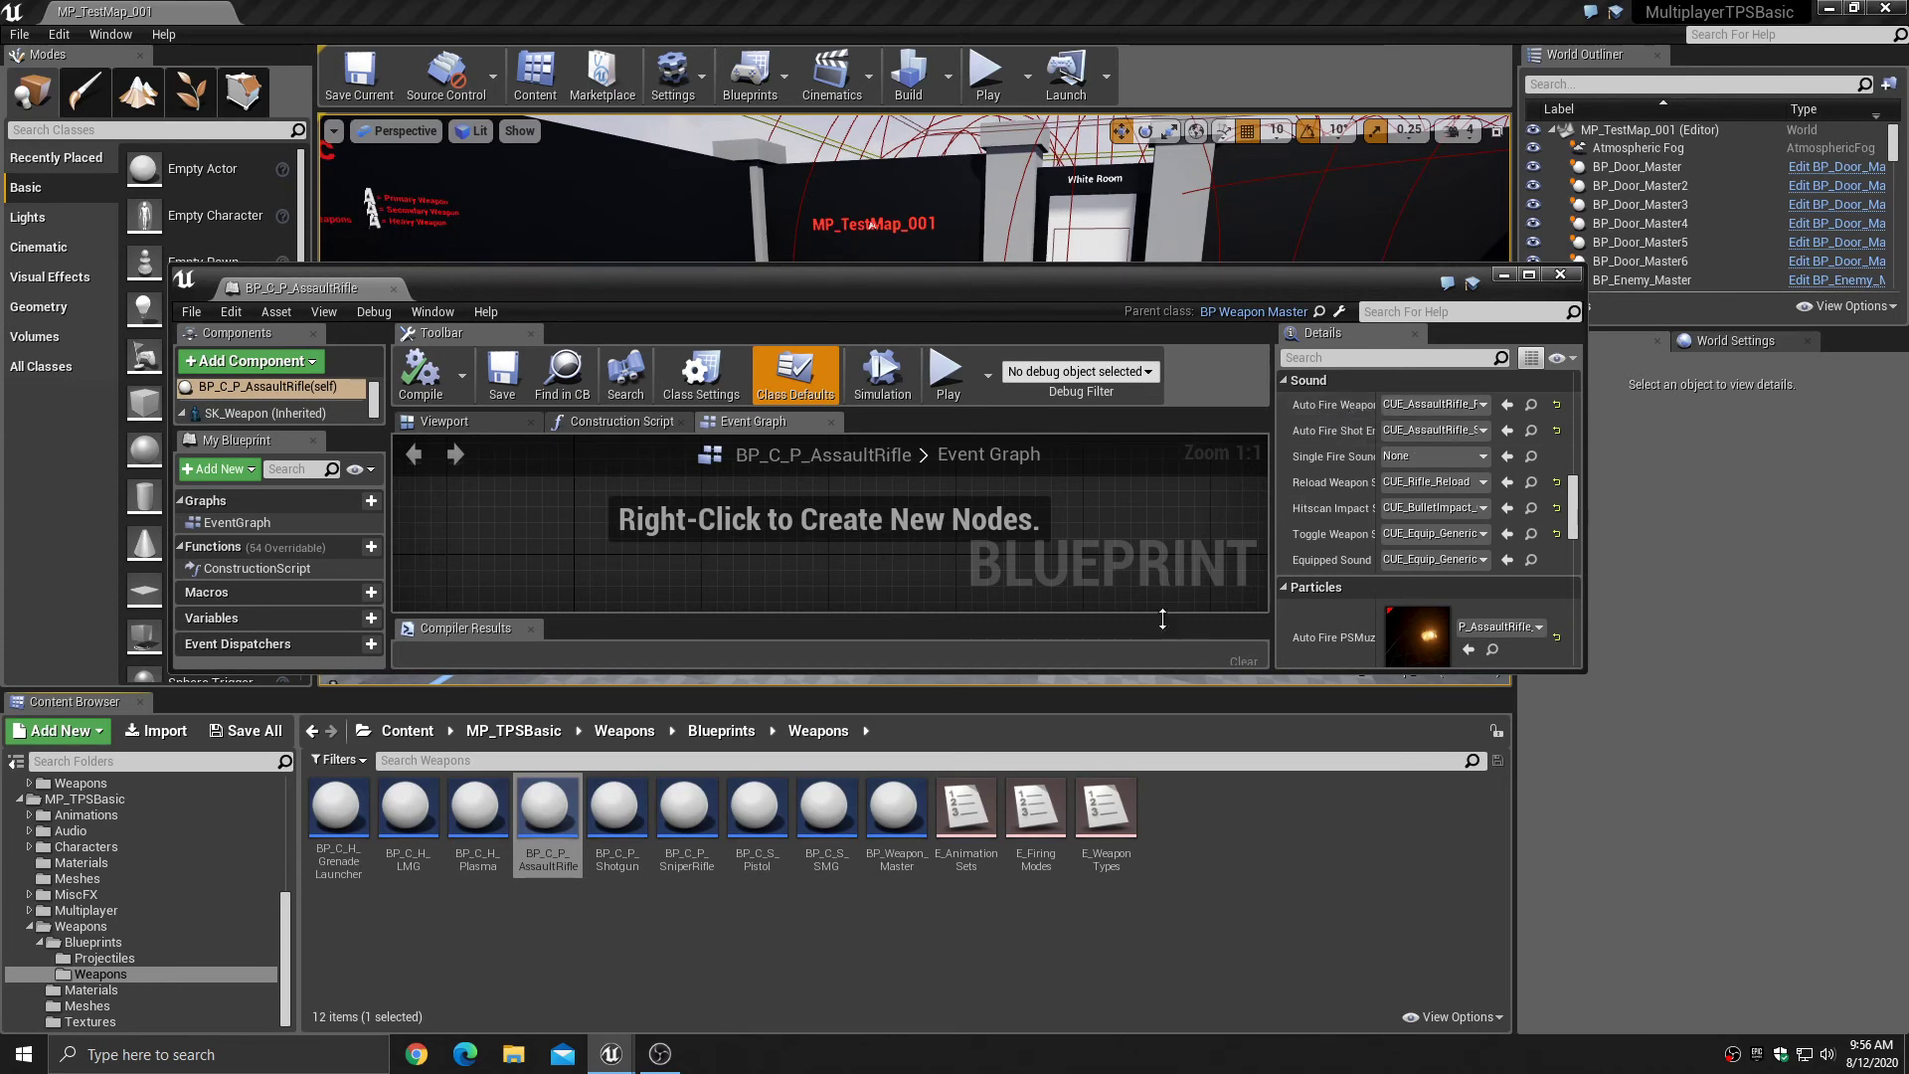
- Assign RifleA_FireLoop_Cue from MilitaryWeapSilver's Sound/Rifle/Cues folder as the assault rifle's Auto Fire Weapon sound
{"action": "scroll", "coordinate": [152, 870], "scroll_direction": "up", "scroll_amount": 3}
{"action": "scroll", "coordinate": [153, 868], "scroll_direction": "up", "scroll_amount": 2}
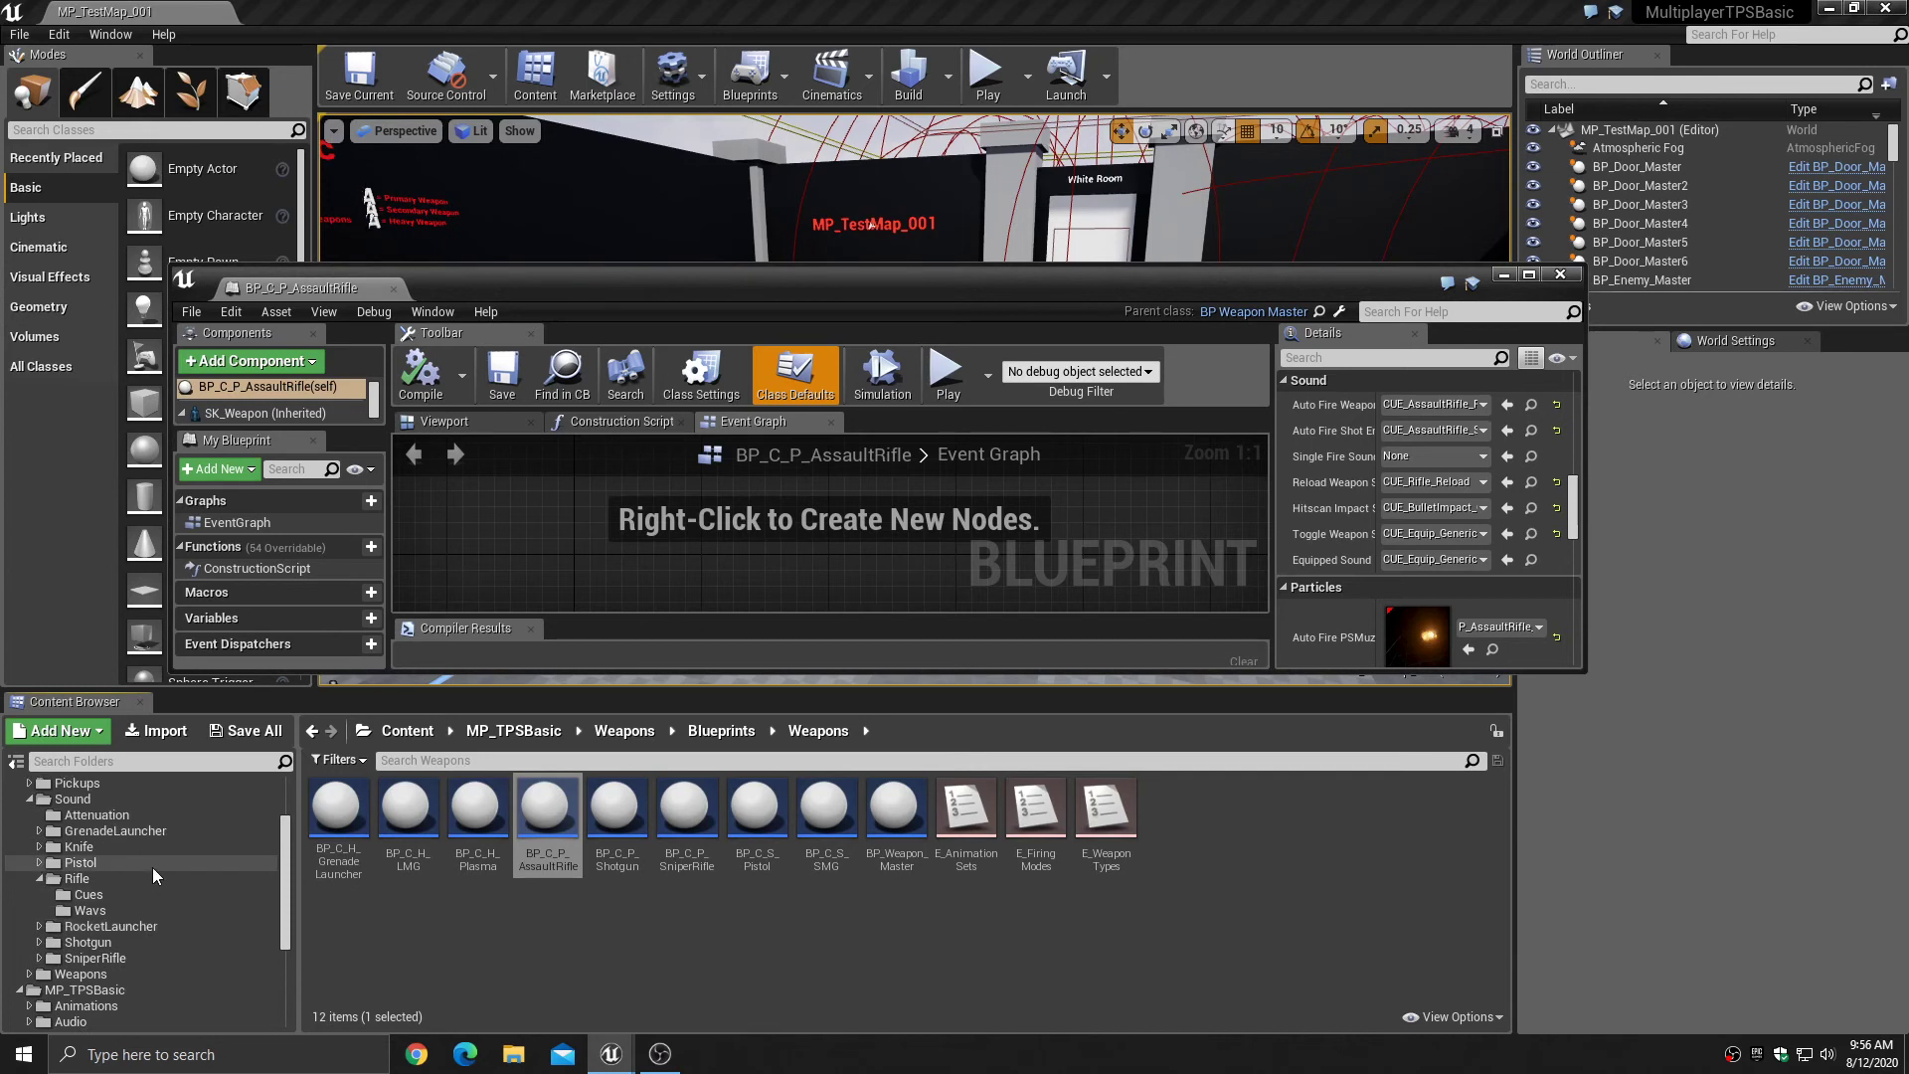
{"action": "left_click", "coordinate": [134, 901]}
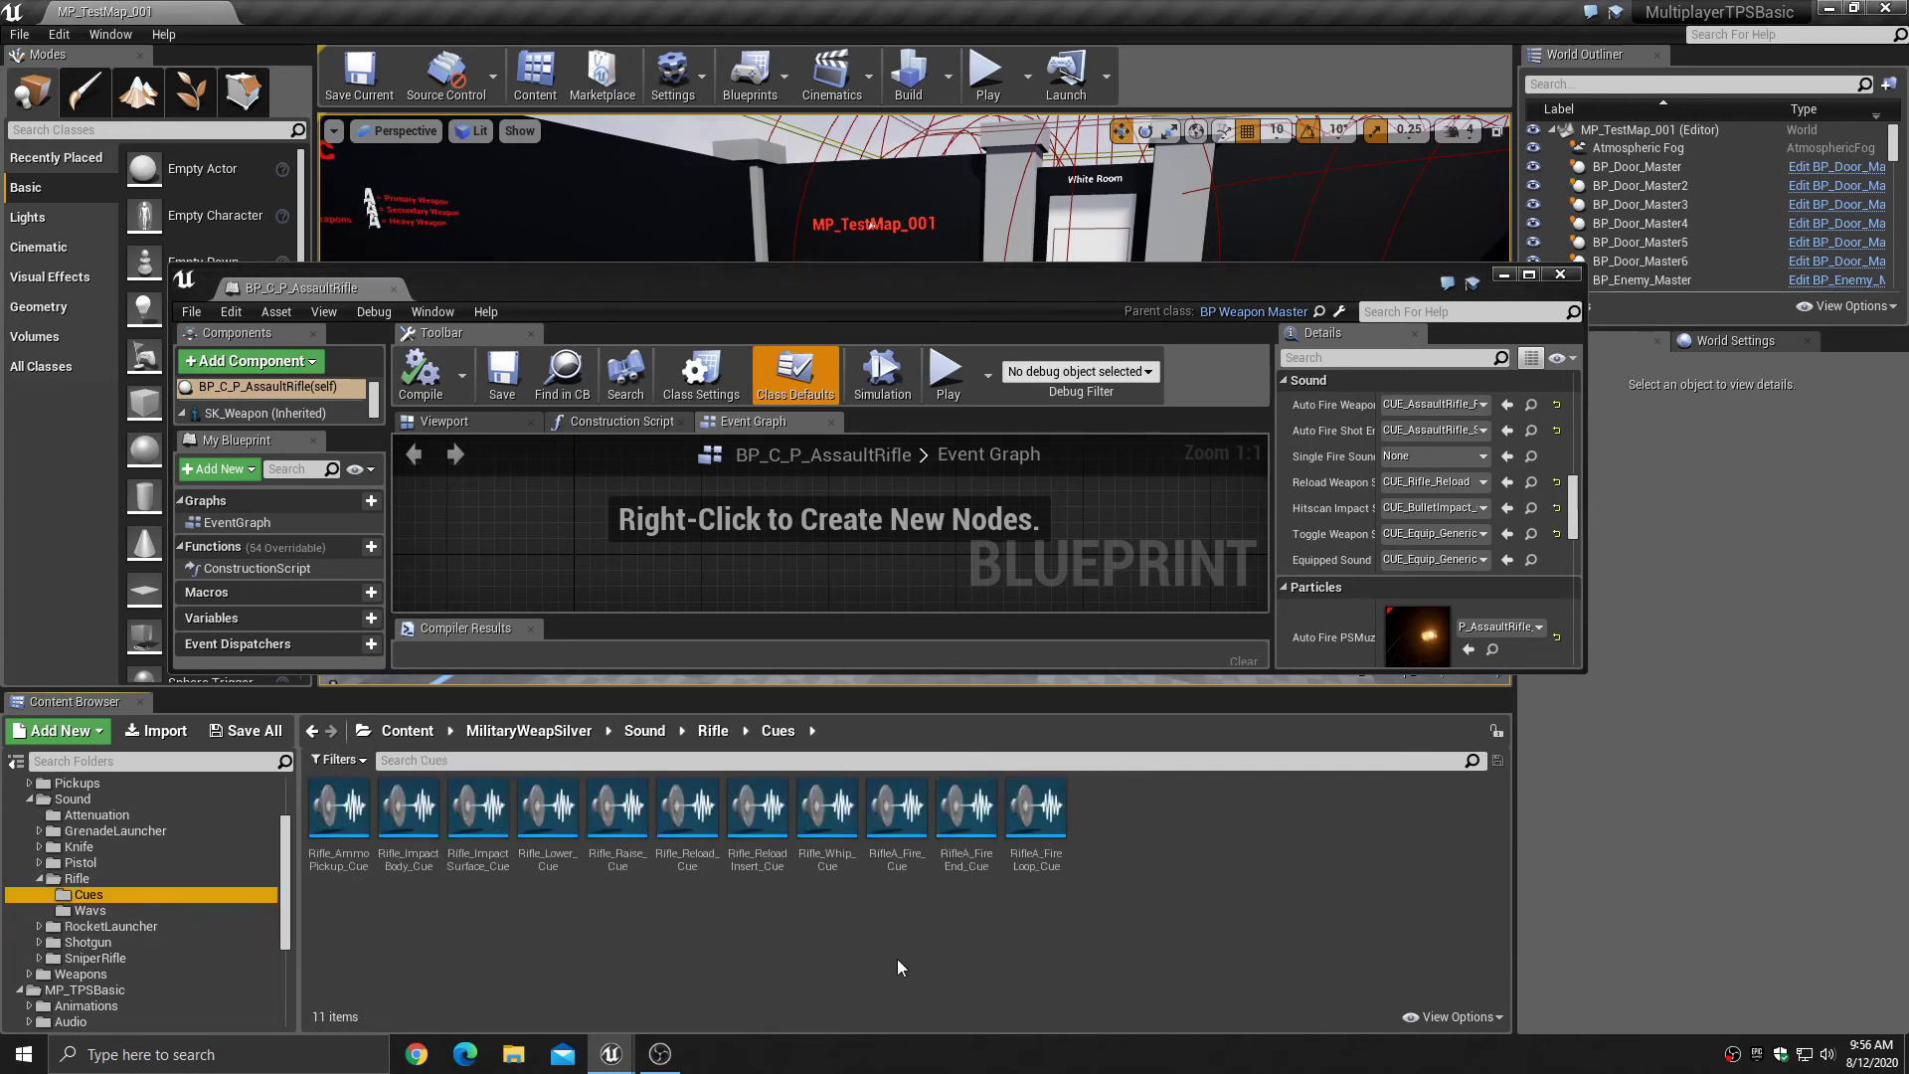
{"action": "left_click", "coordinate": [1037, 863]}
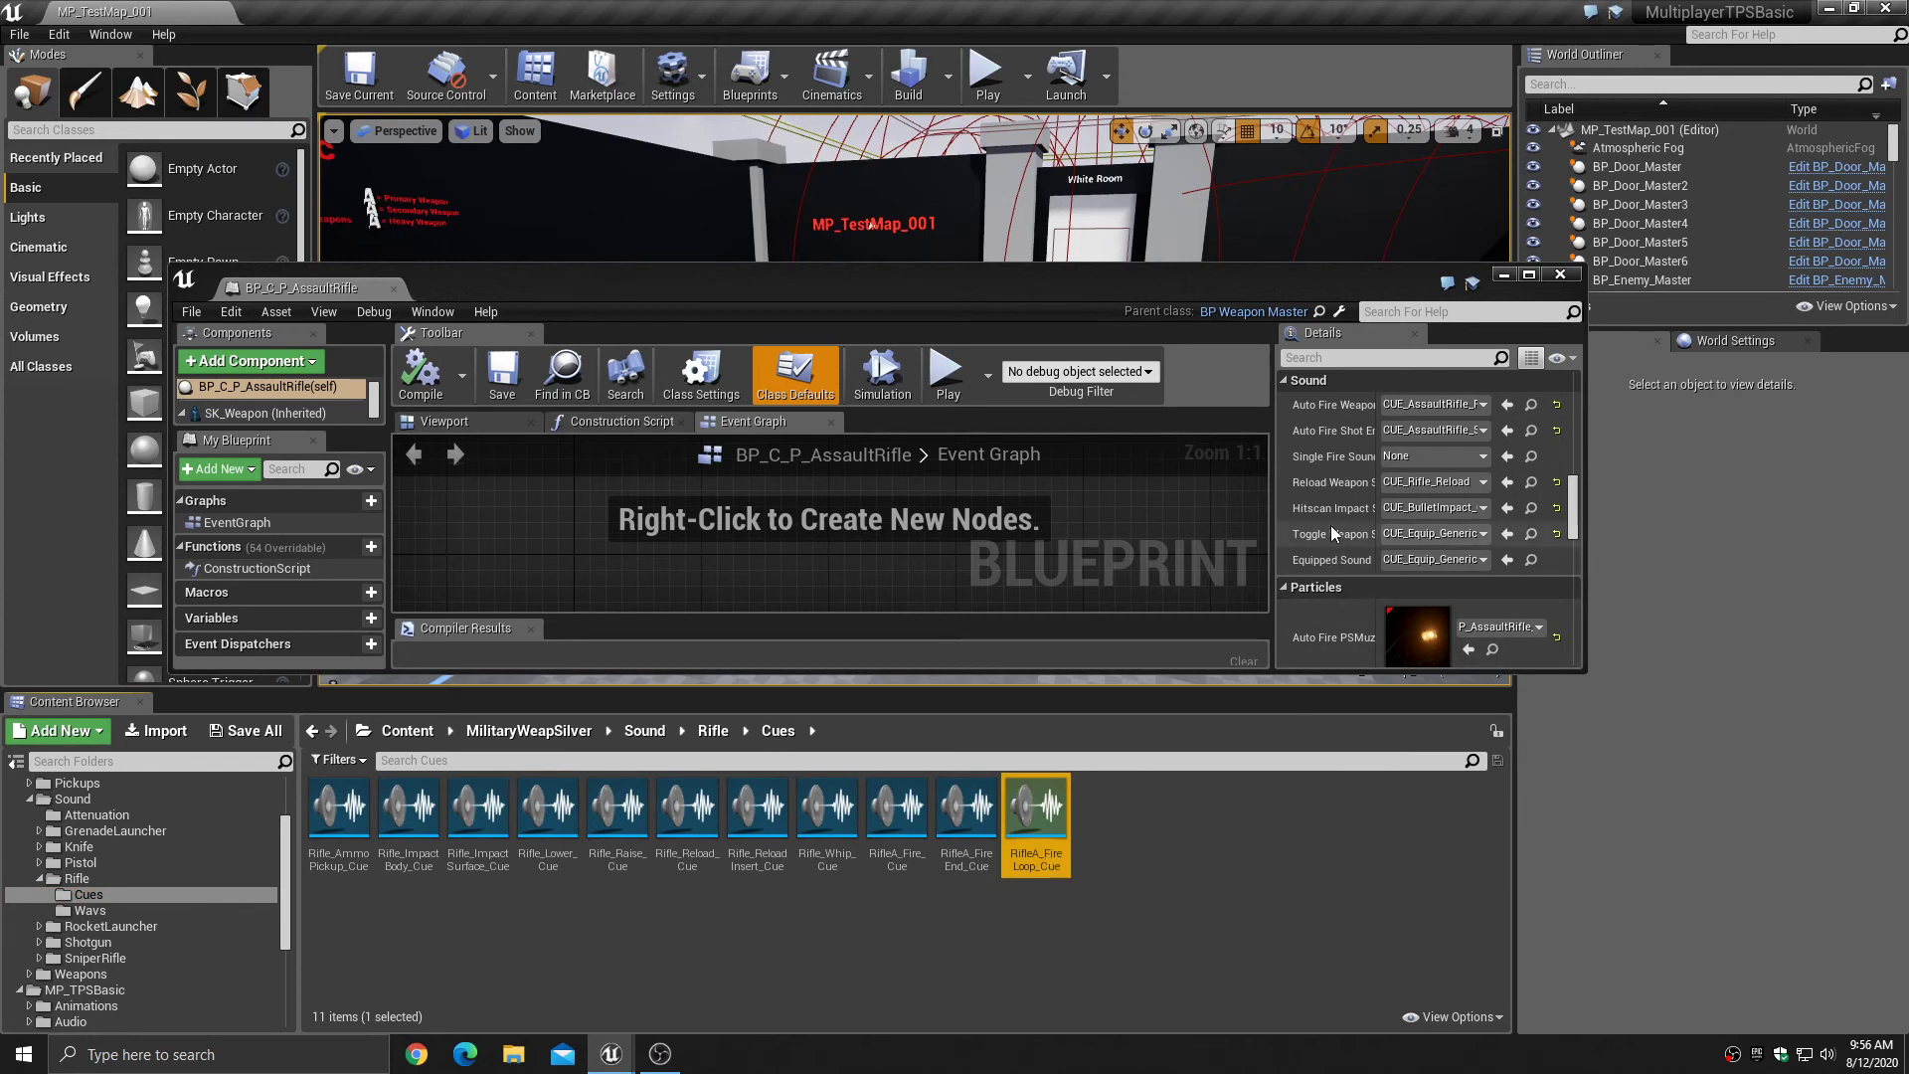
{"action": "left_click", "coordinate": [1514, 403]}
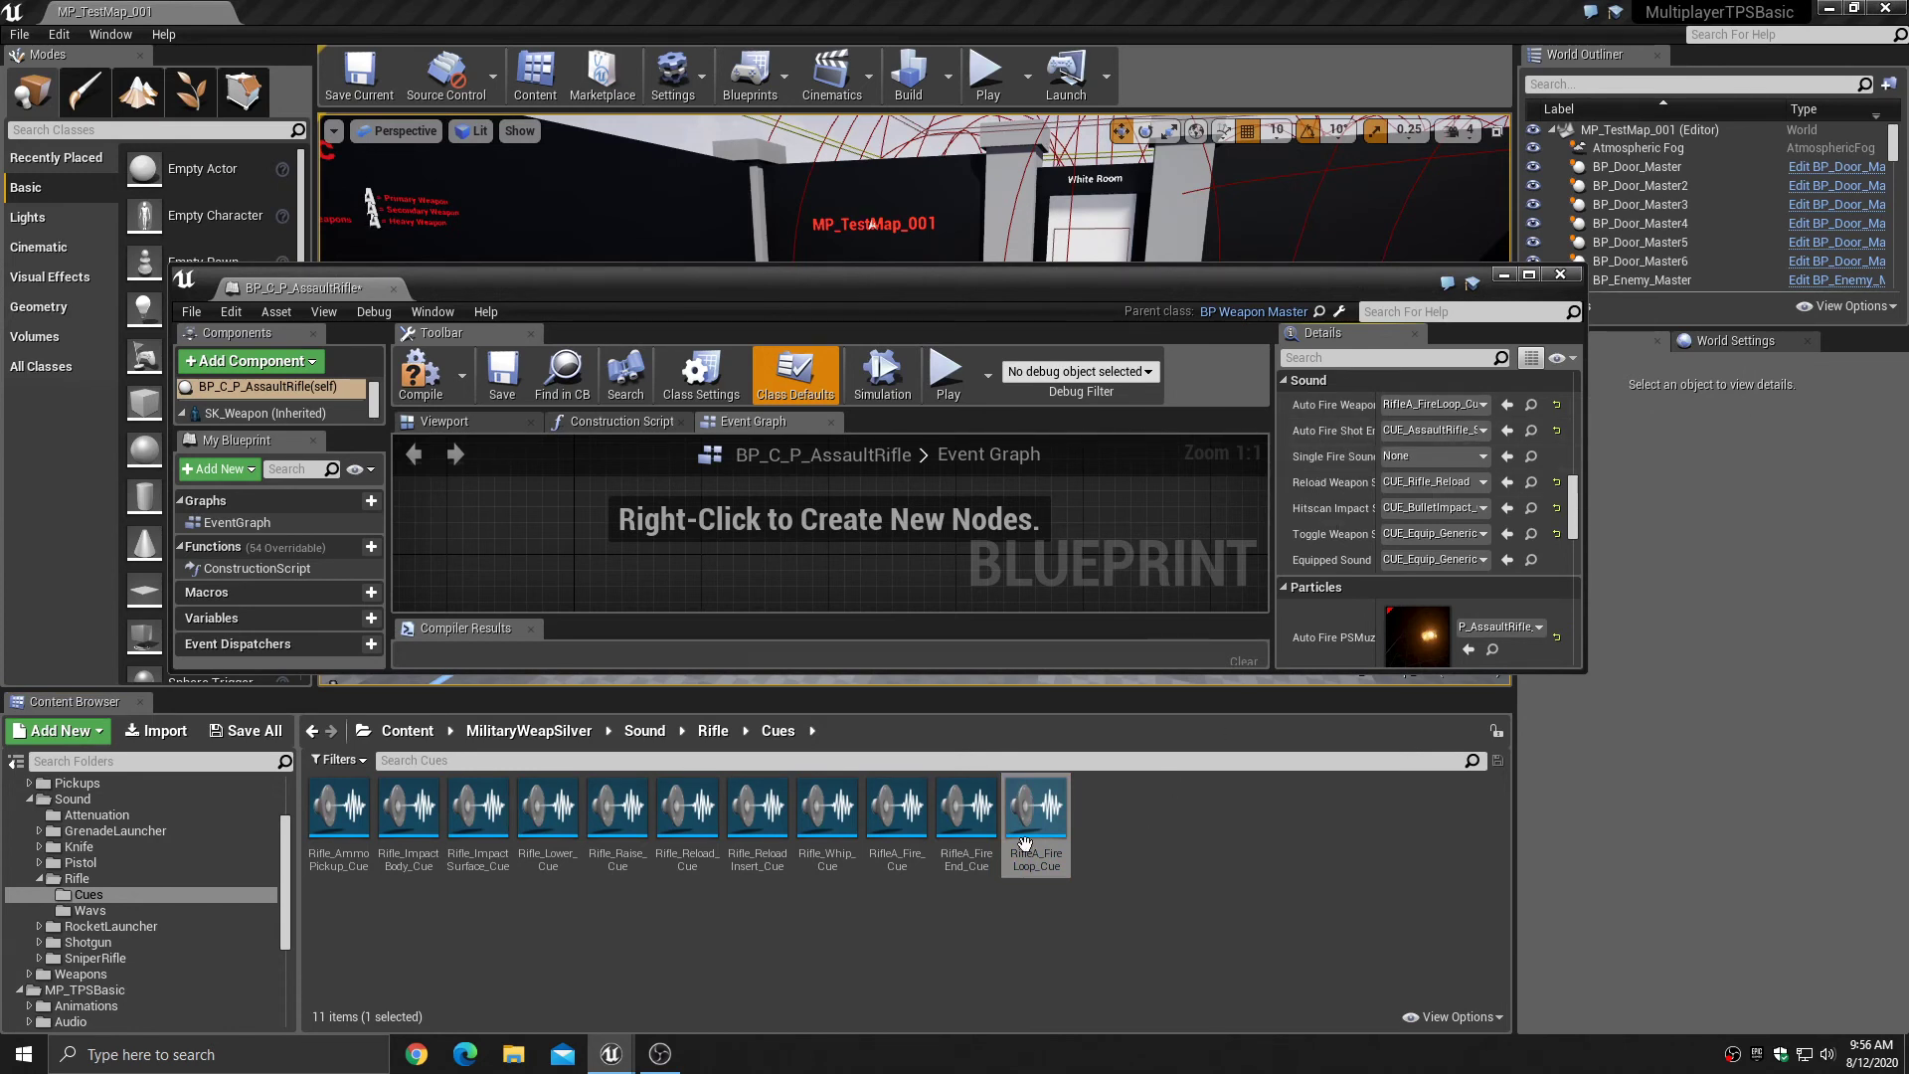
- Assign RifleA_FireEnd_Cue as the assault rifle's Auto Fire Shot End sound and save the blueprint
{"action": "left_click", "coordinate": [967, 810]}
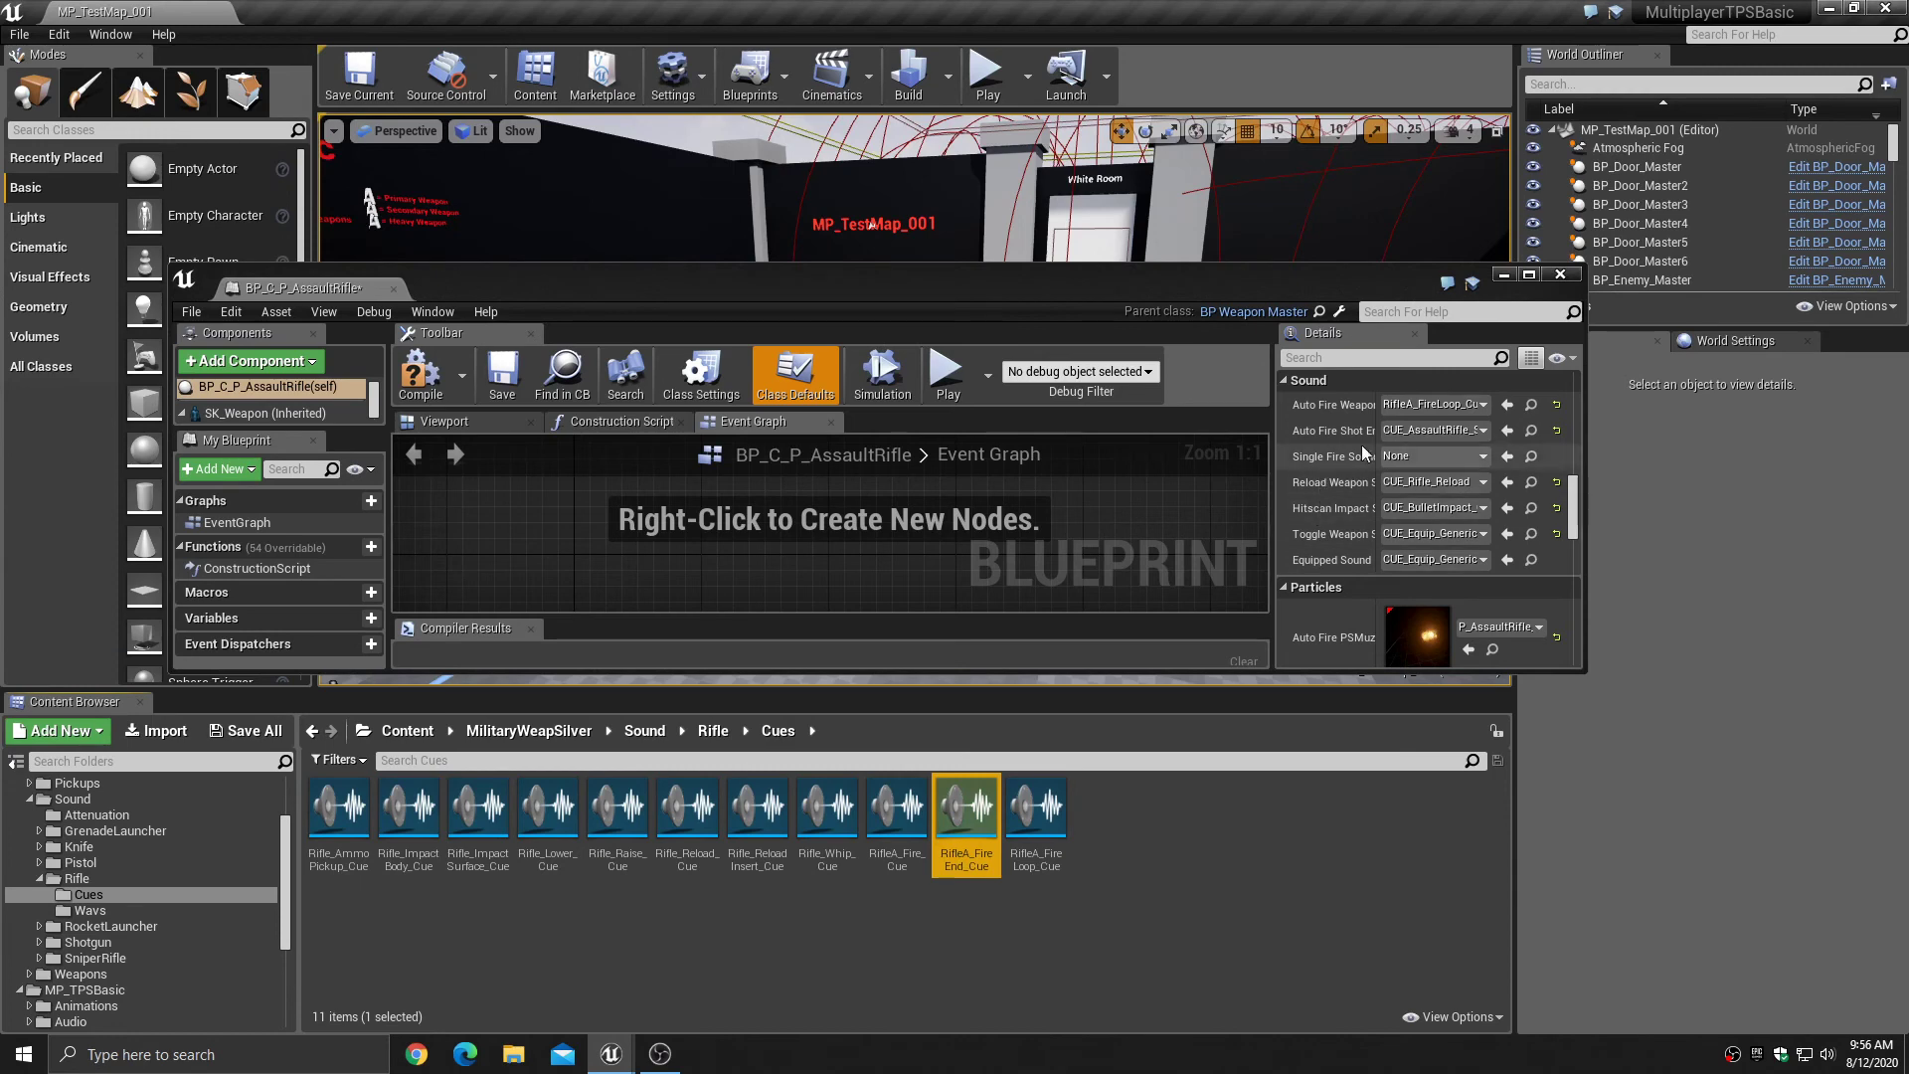
{"action": "left_click", "coordinate": [1508, 429]}
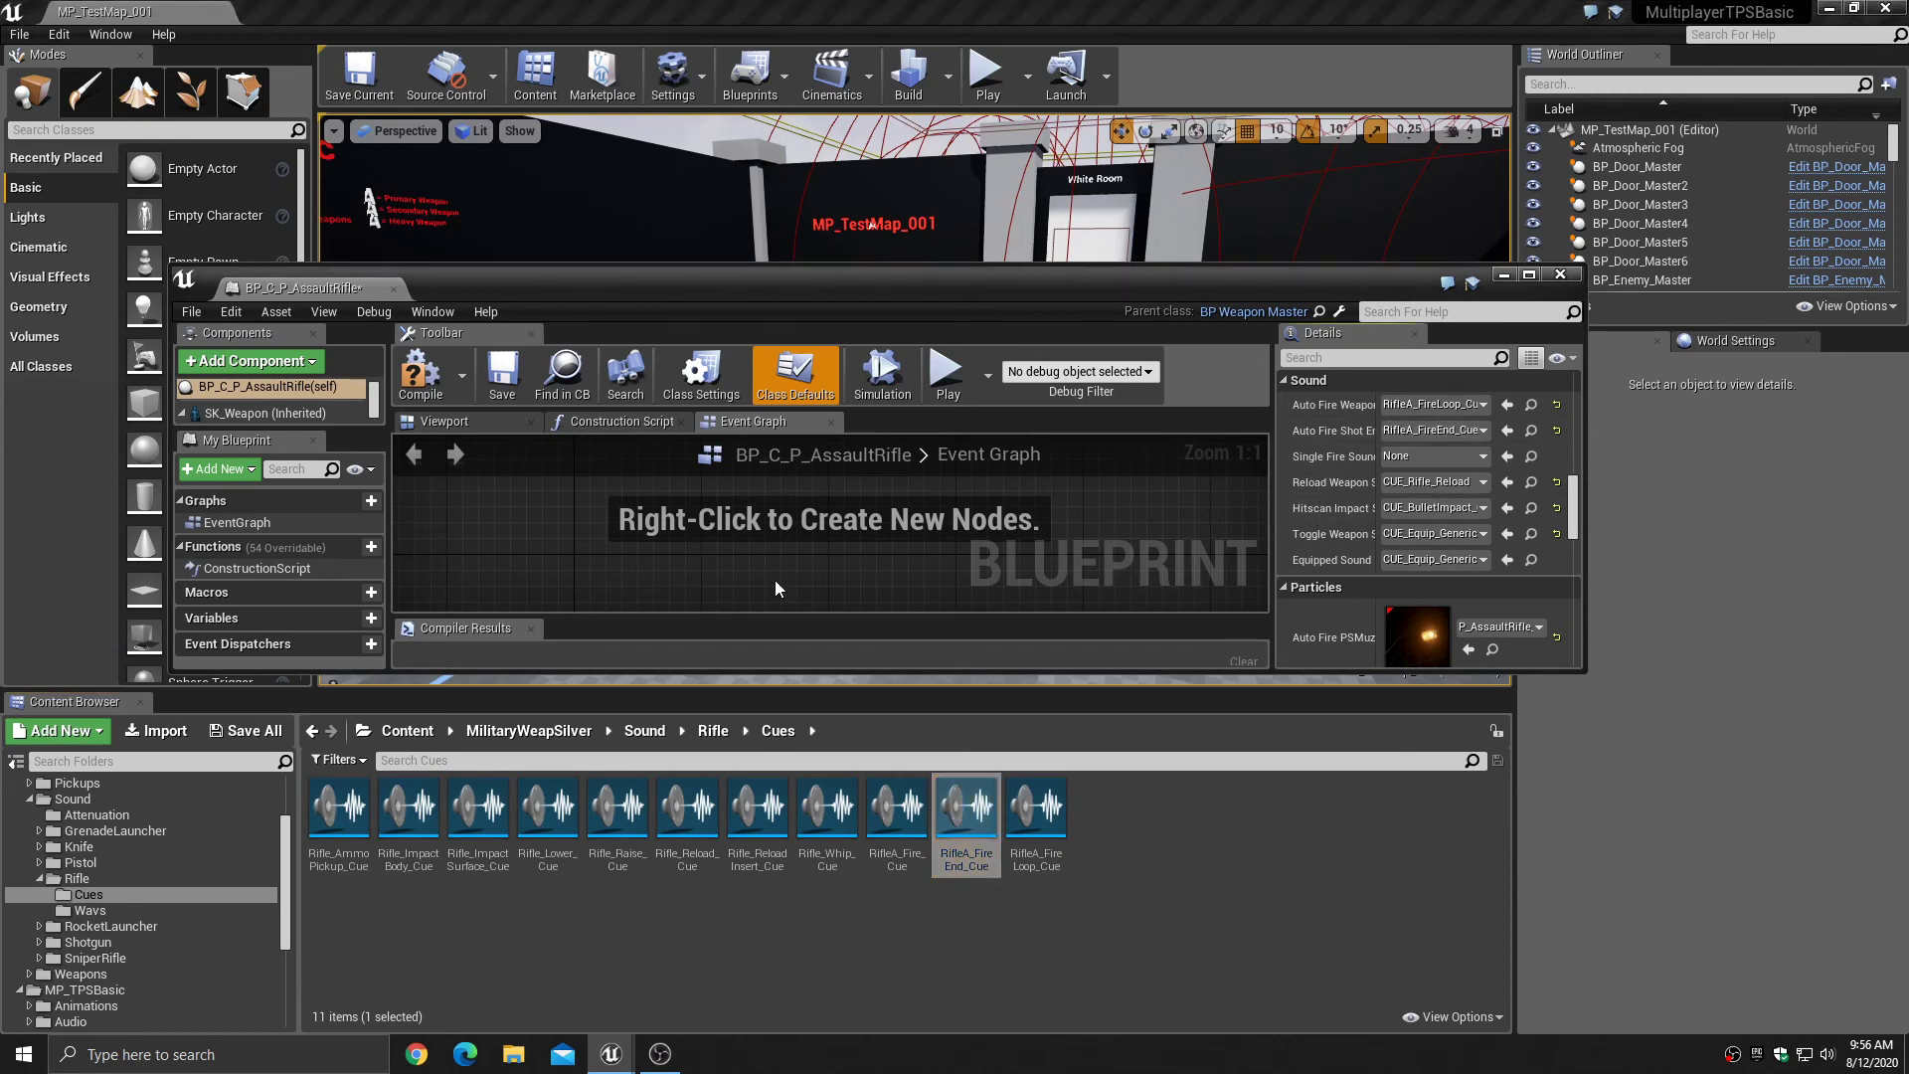
{"action": "left_click", "coordinate": [490, 386]}
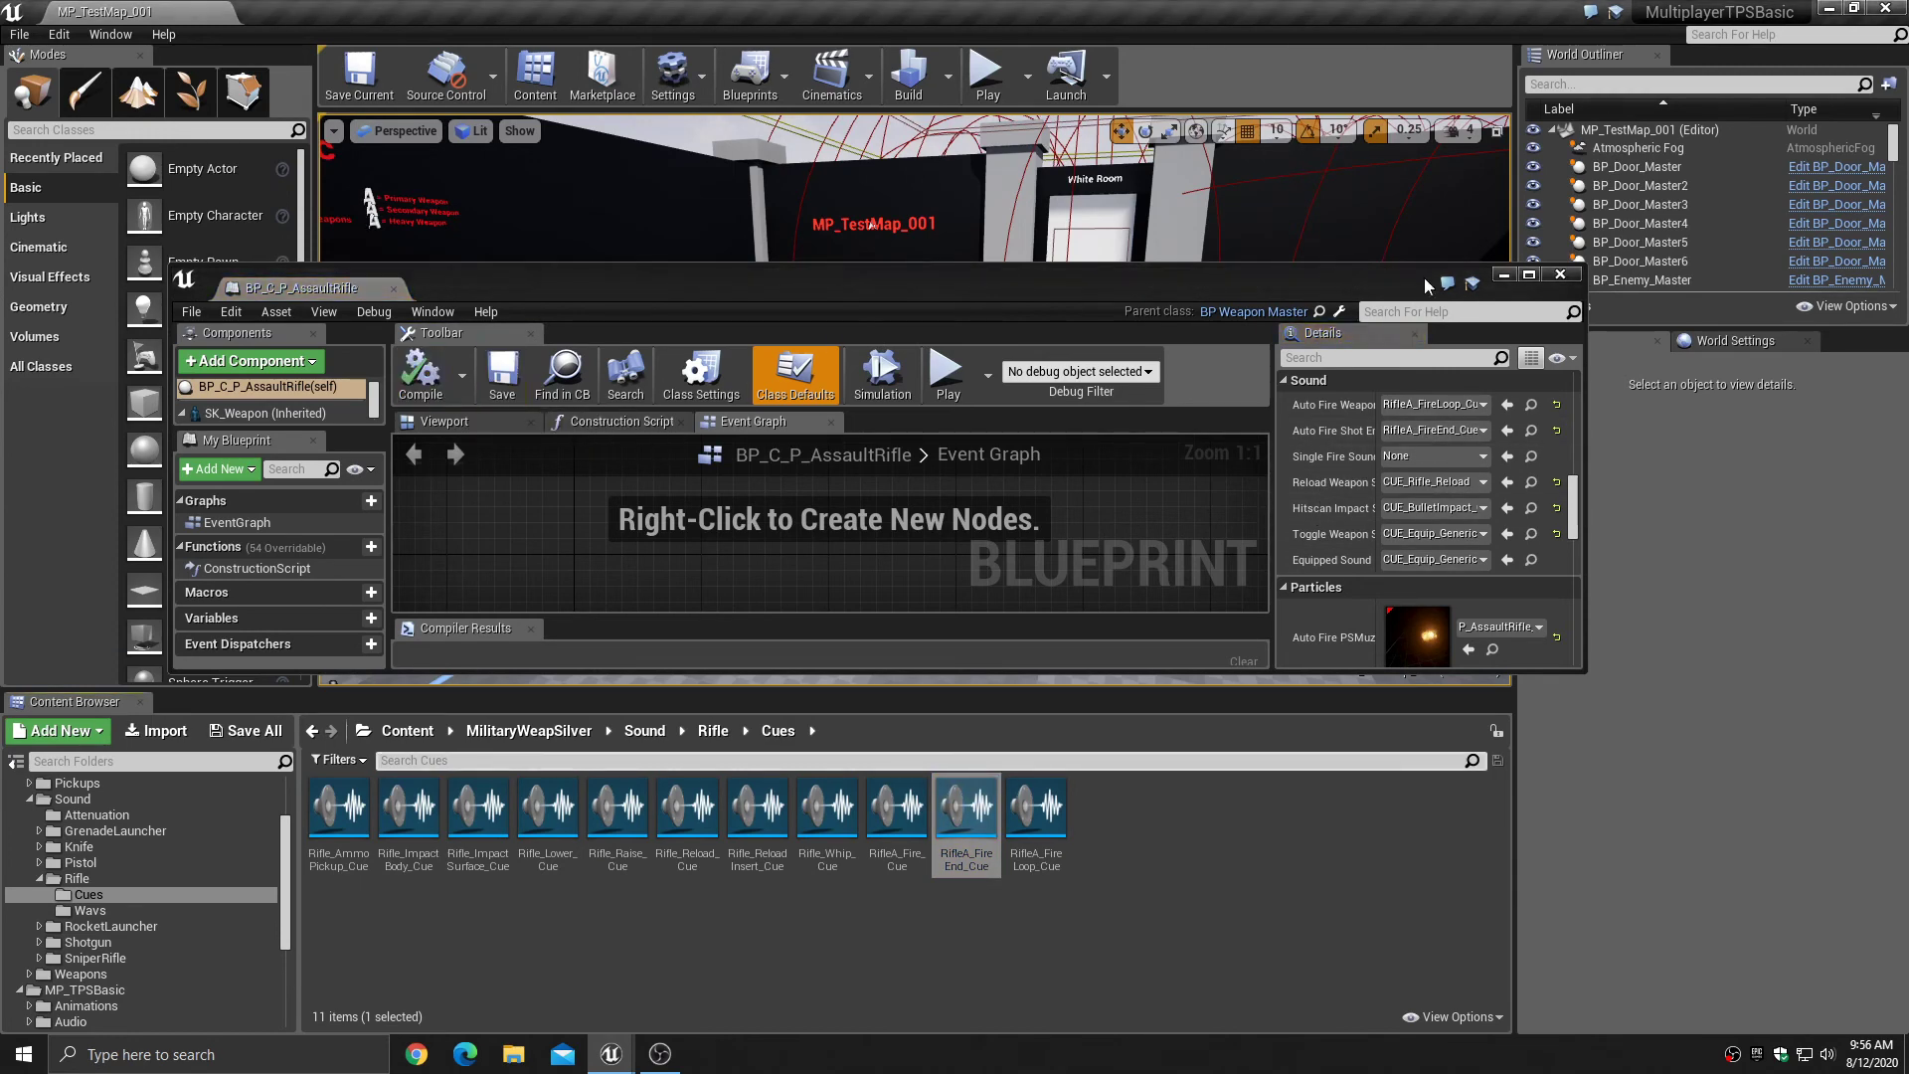
- Minimize the assault rifle blueprint and play-test MP_TestMap_001, firing the rifle repeatedly to check its firing sounds before ending the session
{"action": "left_click", "coordinate": [1501, 275]}
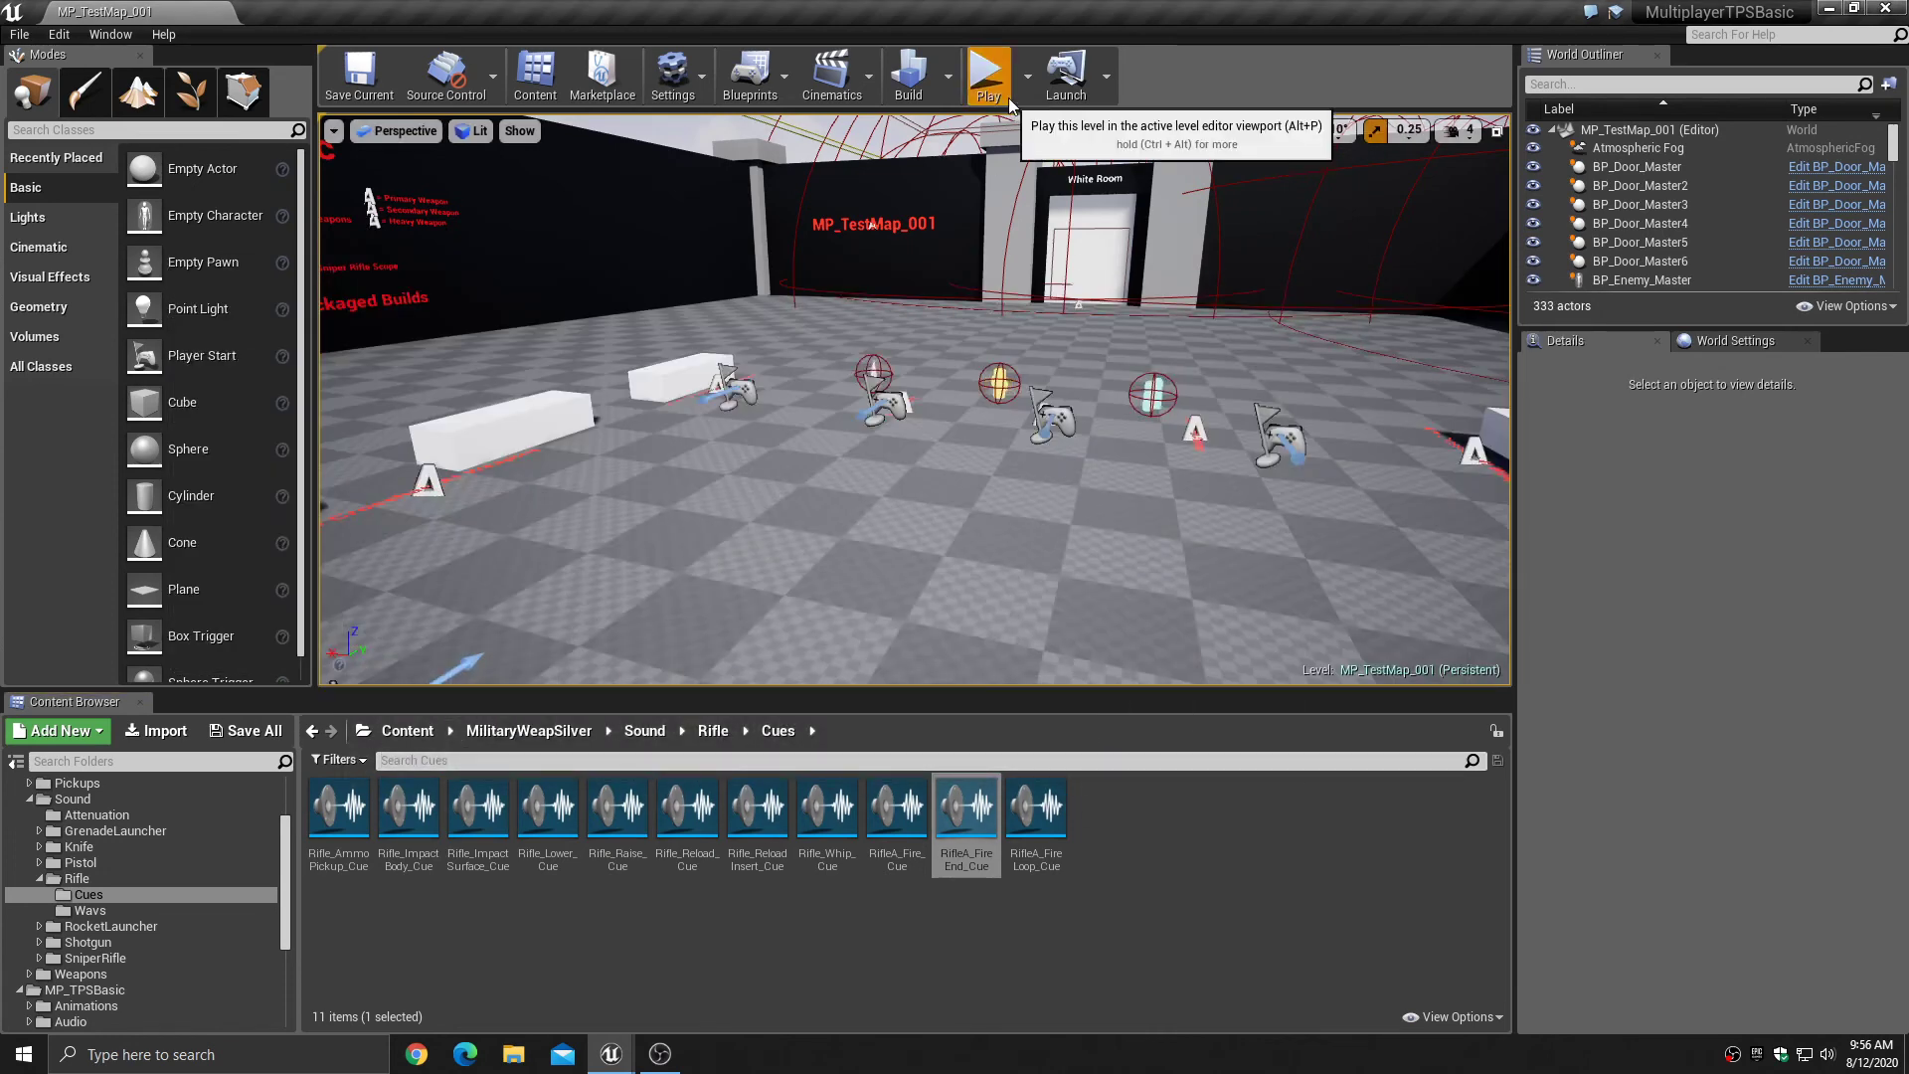
{"action": "left_click", "coordinate": [1008, 98]}
{"action": "left_click", "coordinate": [914, 398]}
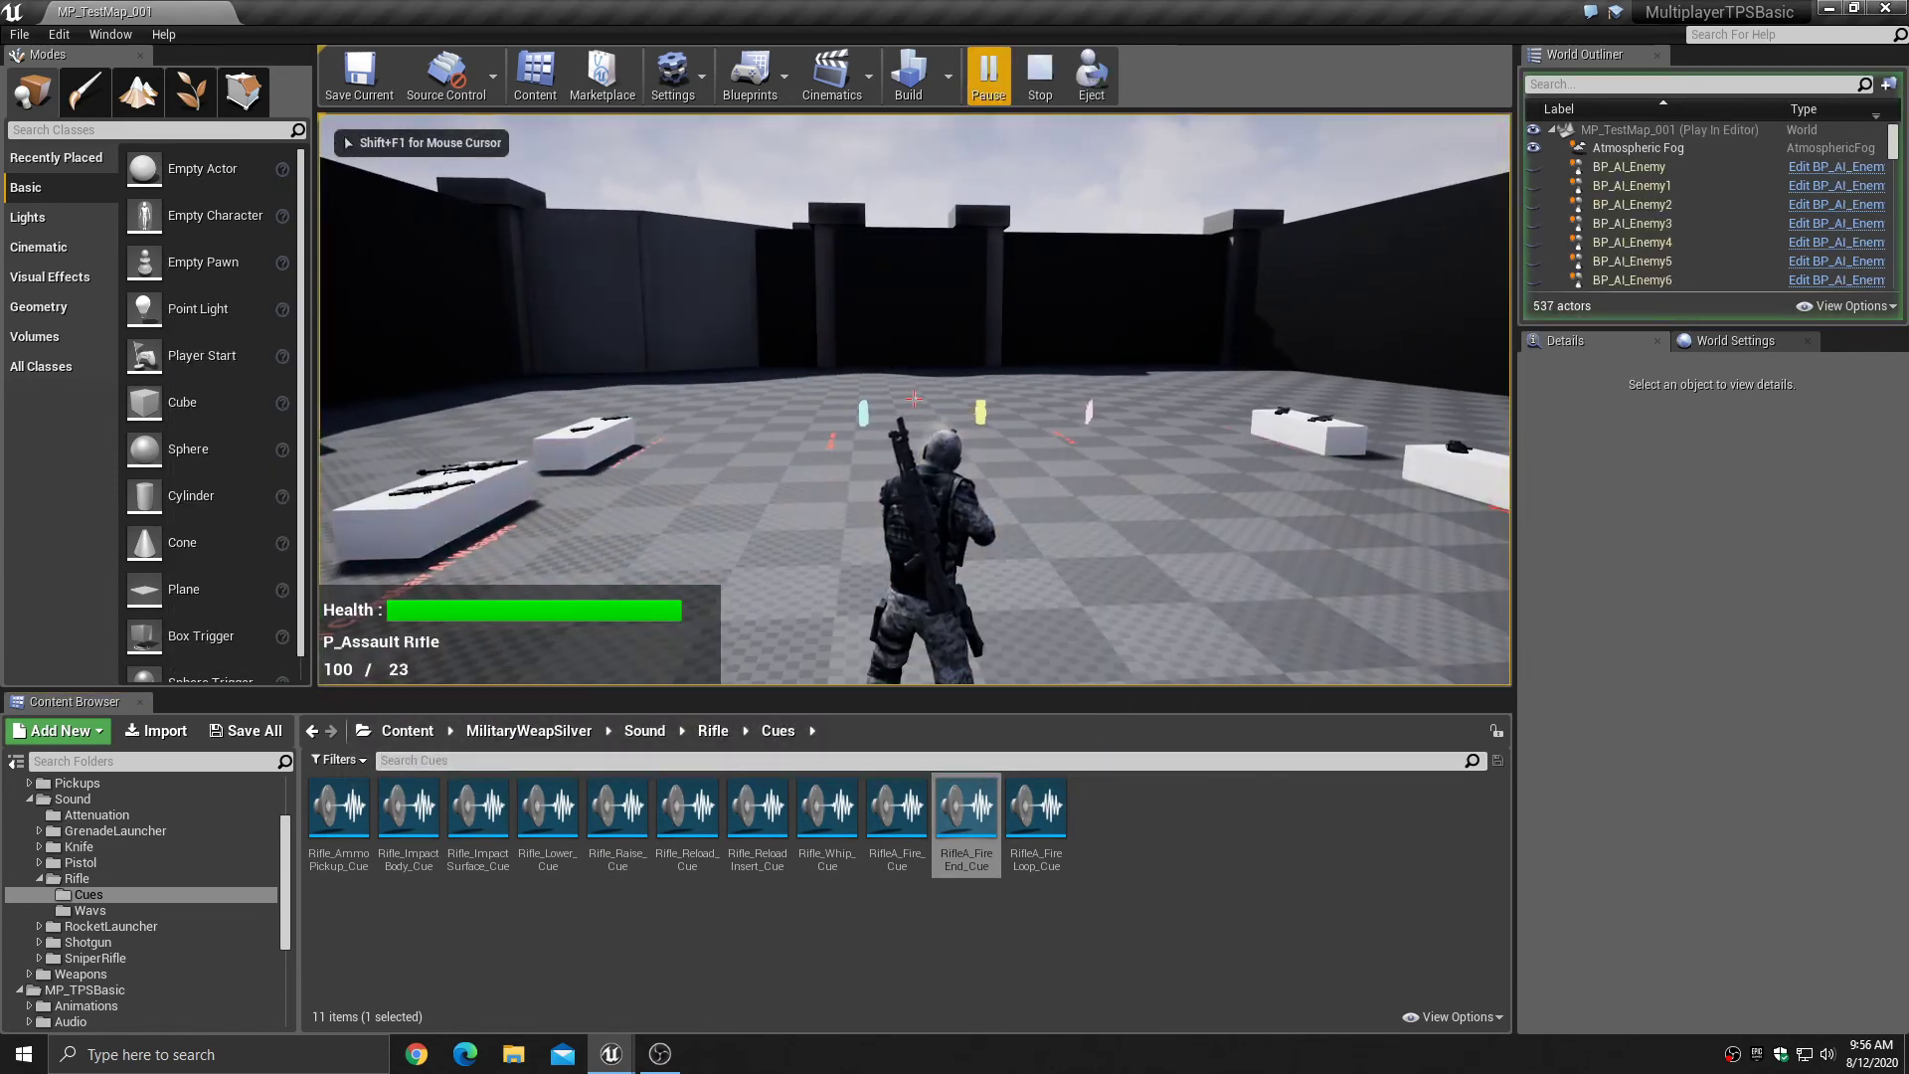
{"action": "left_click", "coordinate": [914, 399]}
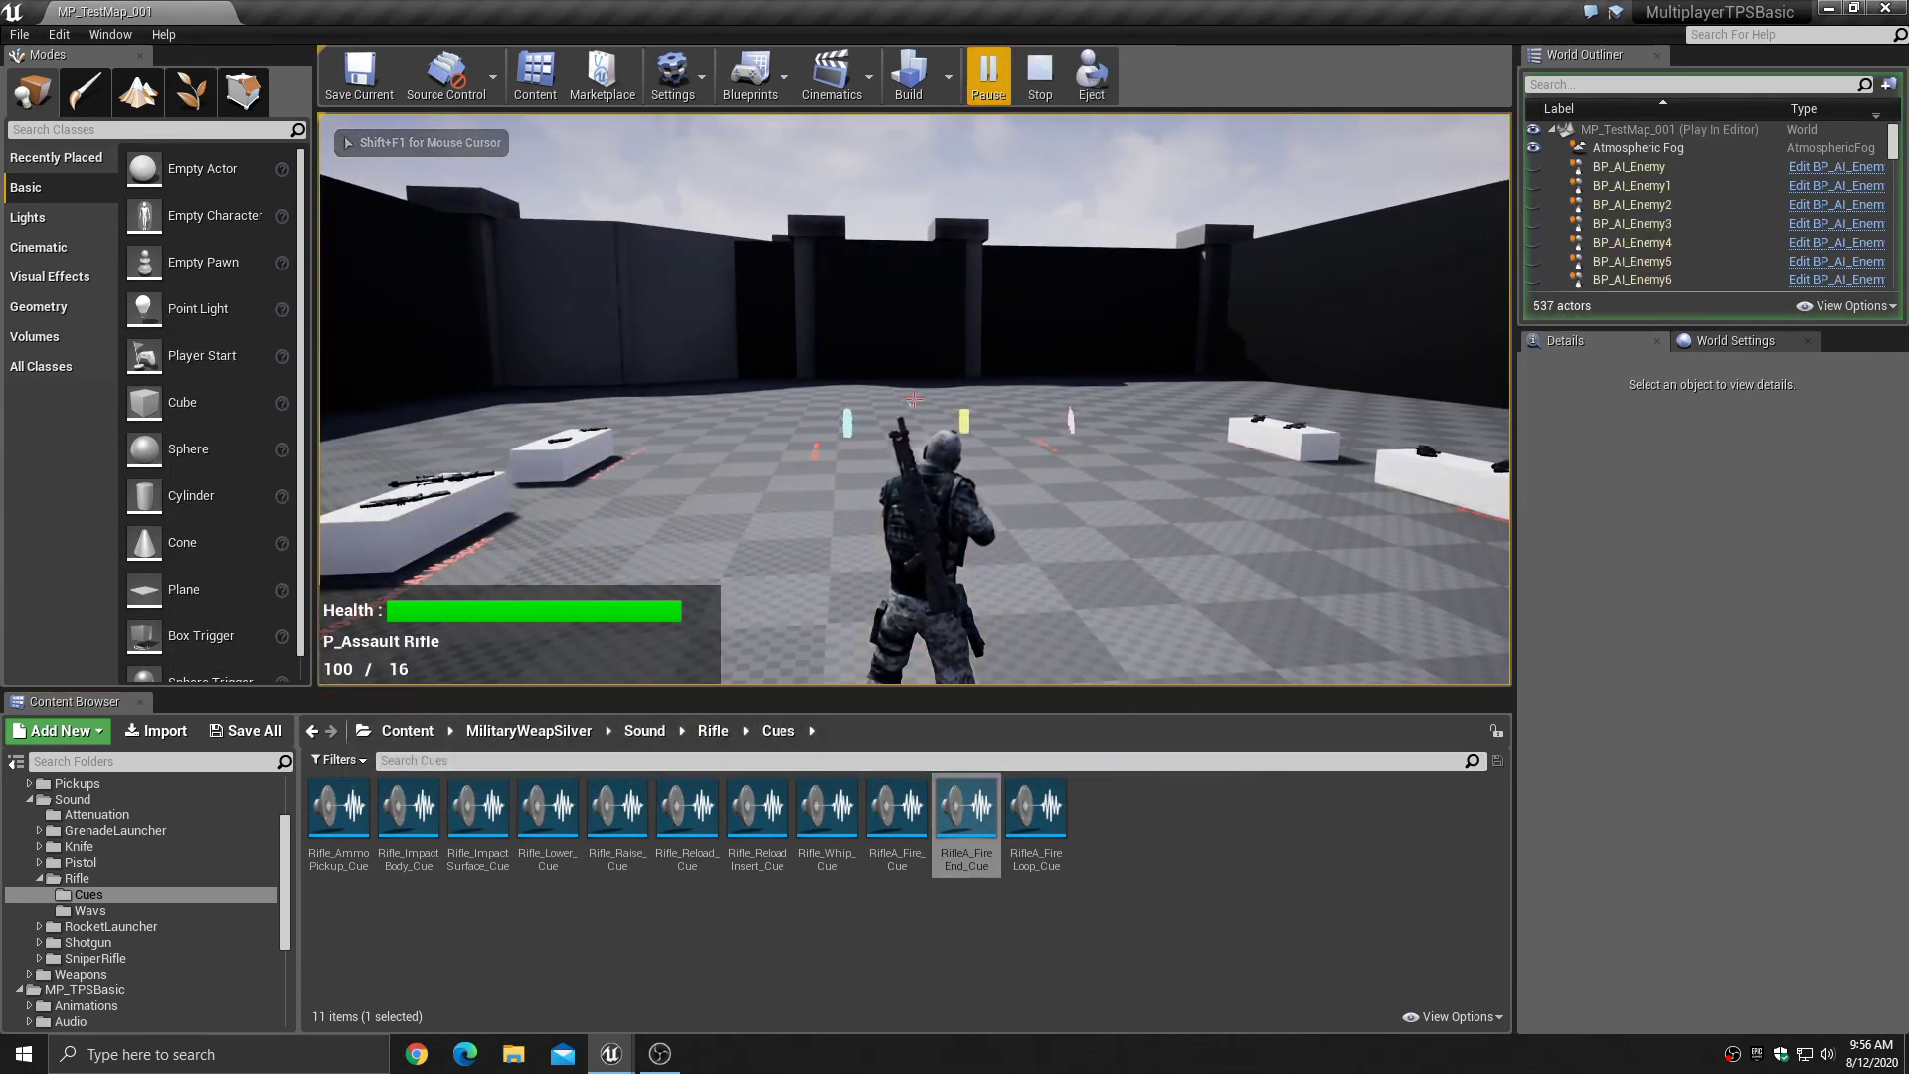
{"action": "left_click", "coordinate": [914, 399]}
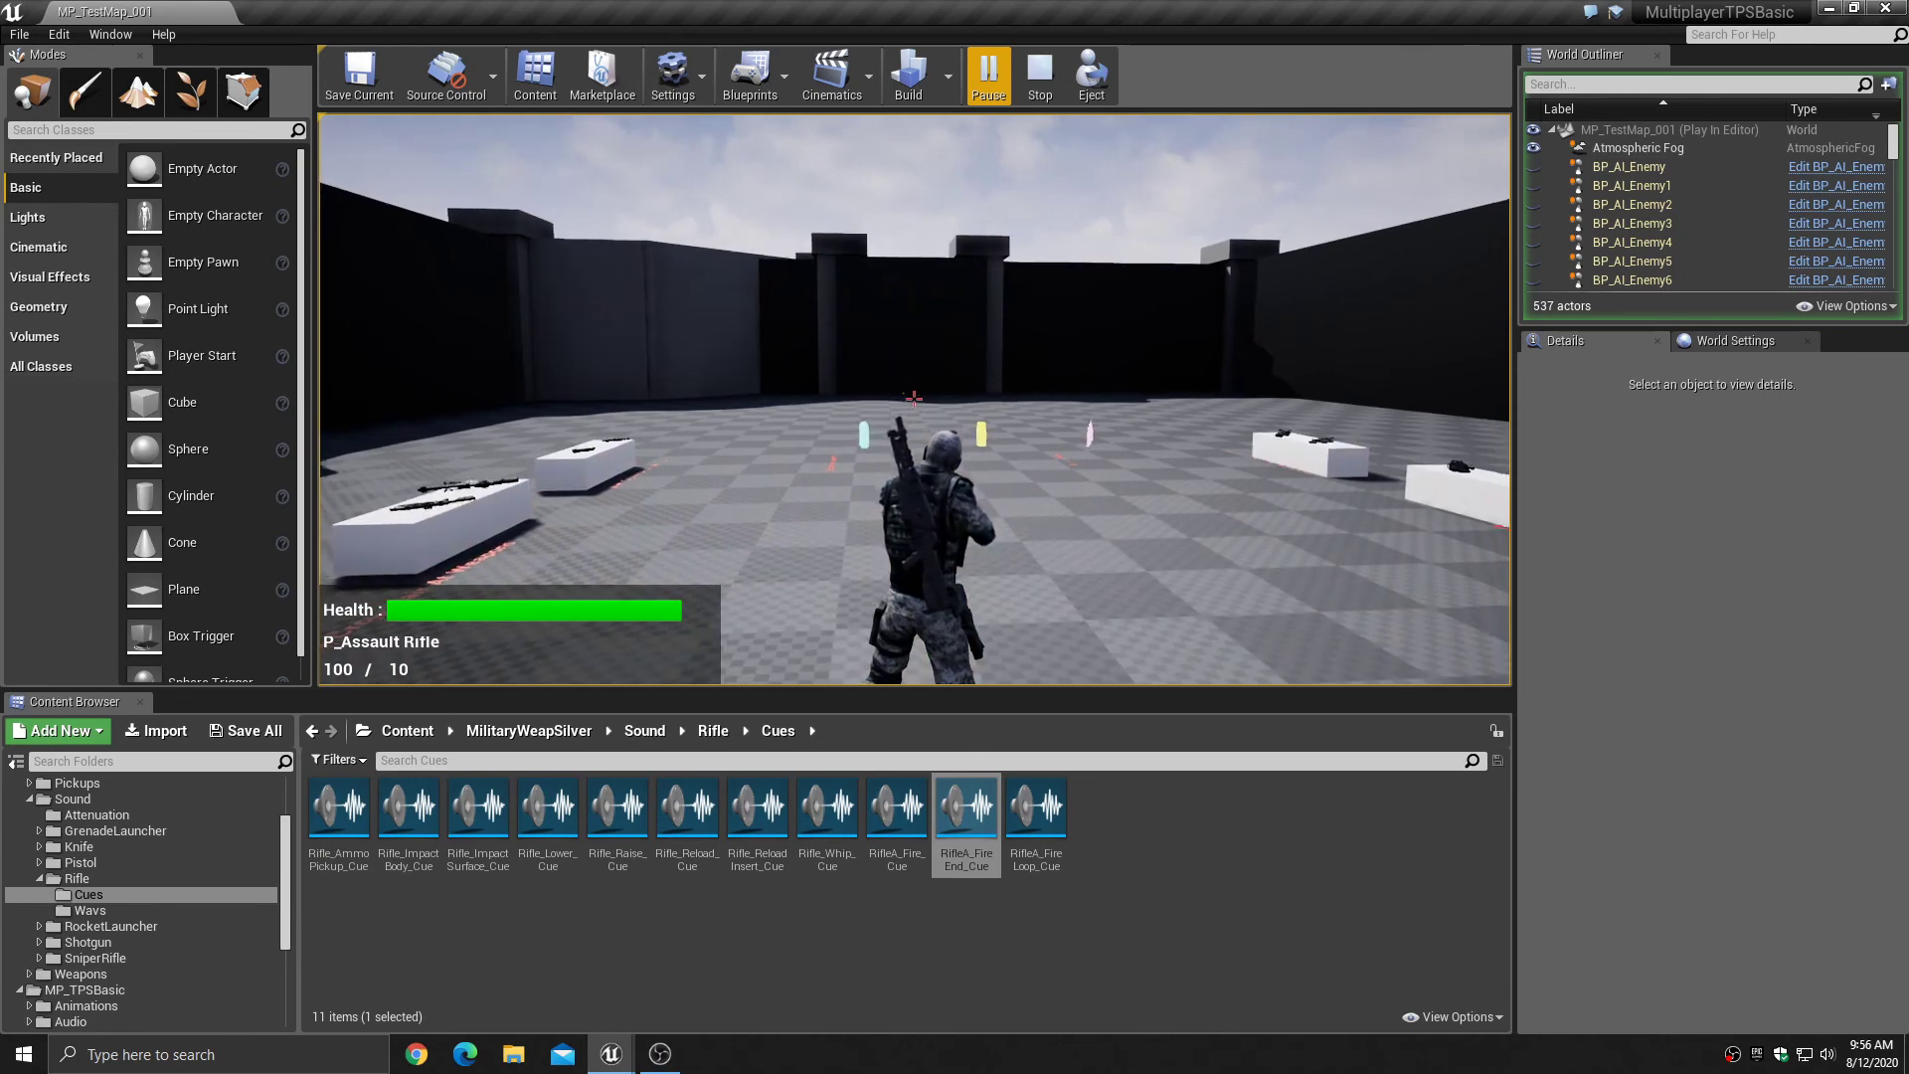
{"action": "left_click", "coordinate": [914, 399]}
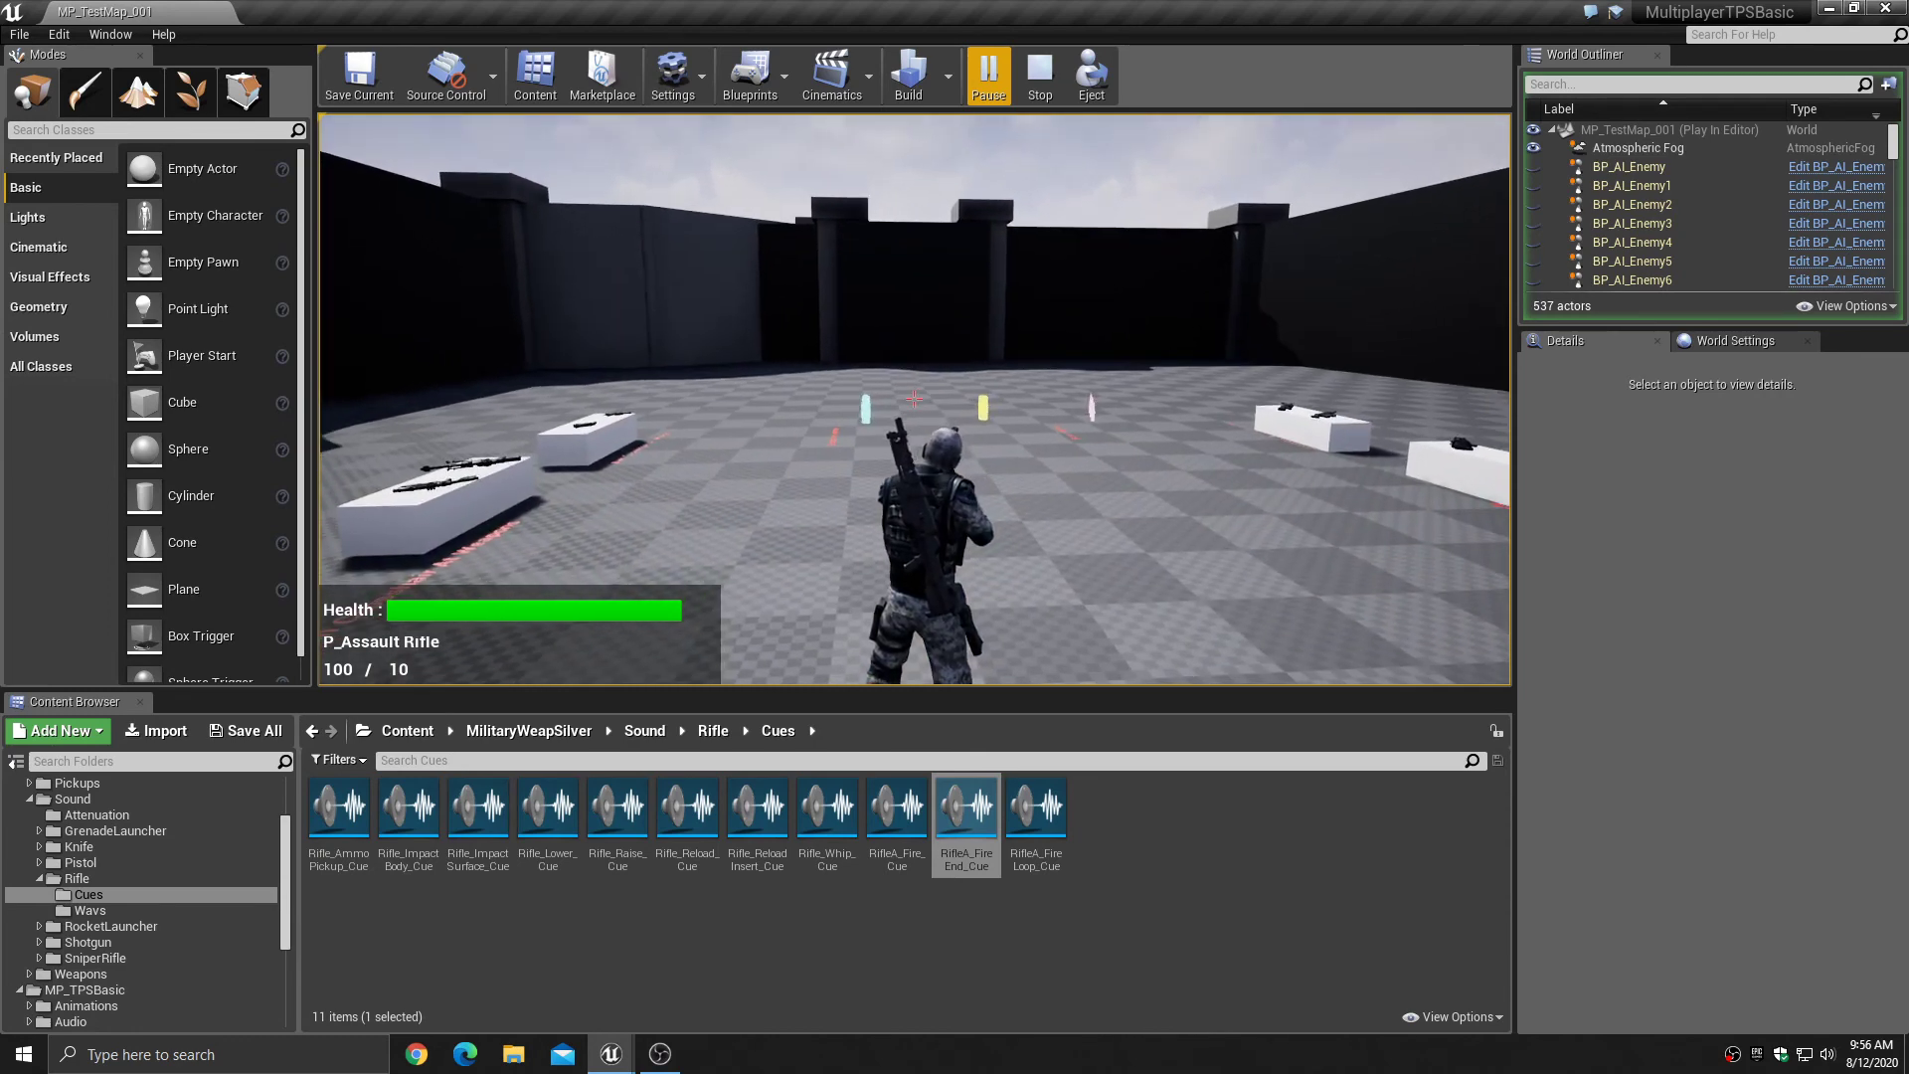
{"action": "left_click", "coordinate": [913, 399]}
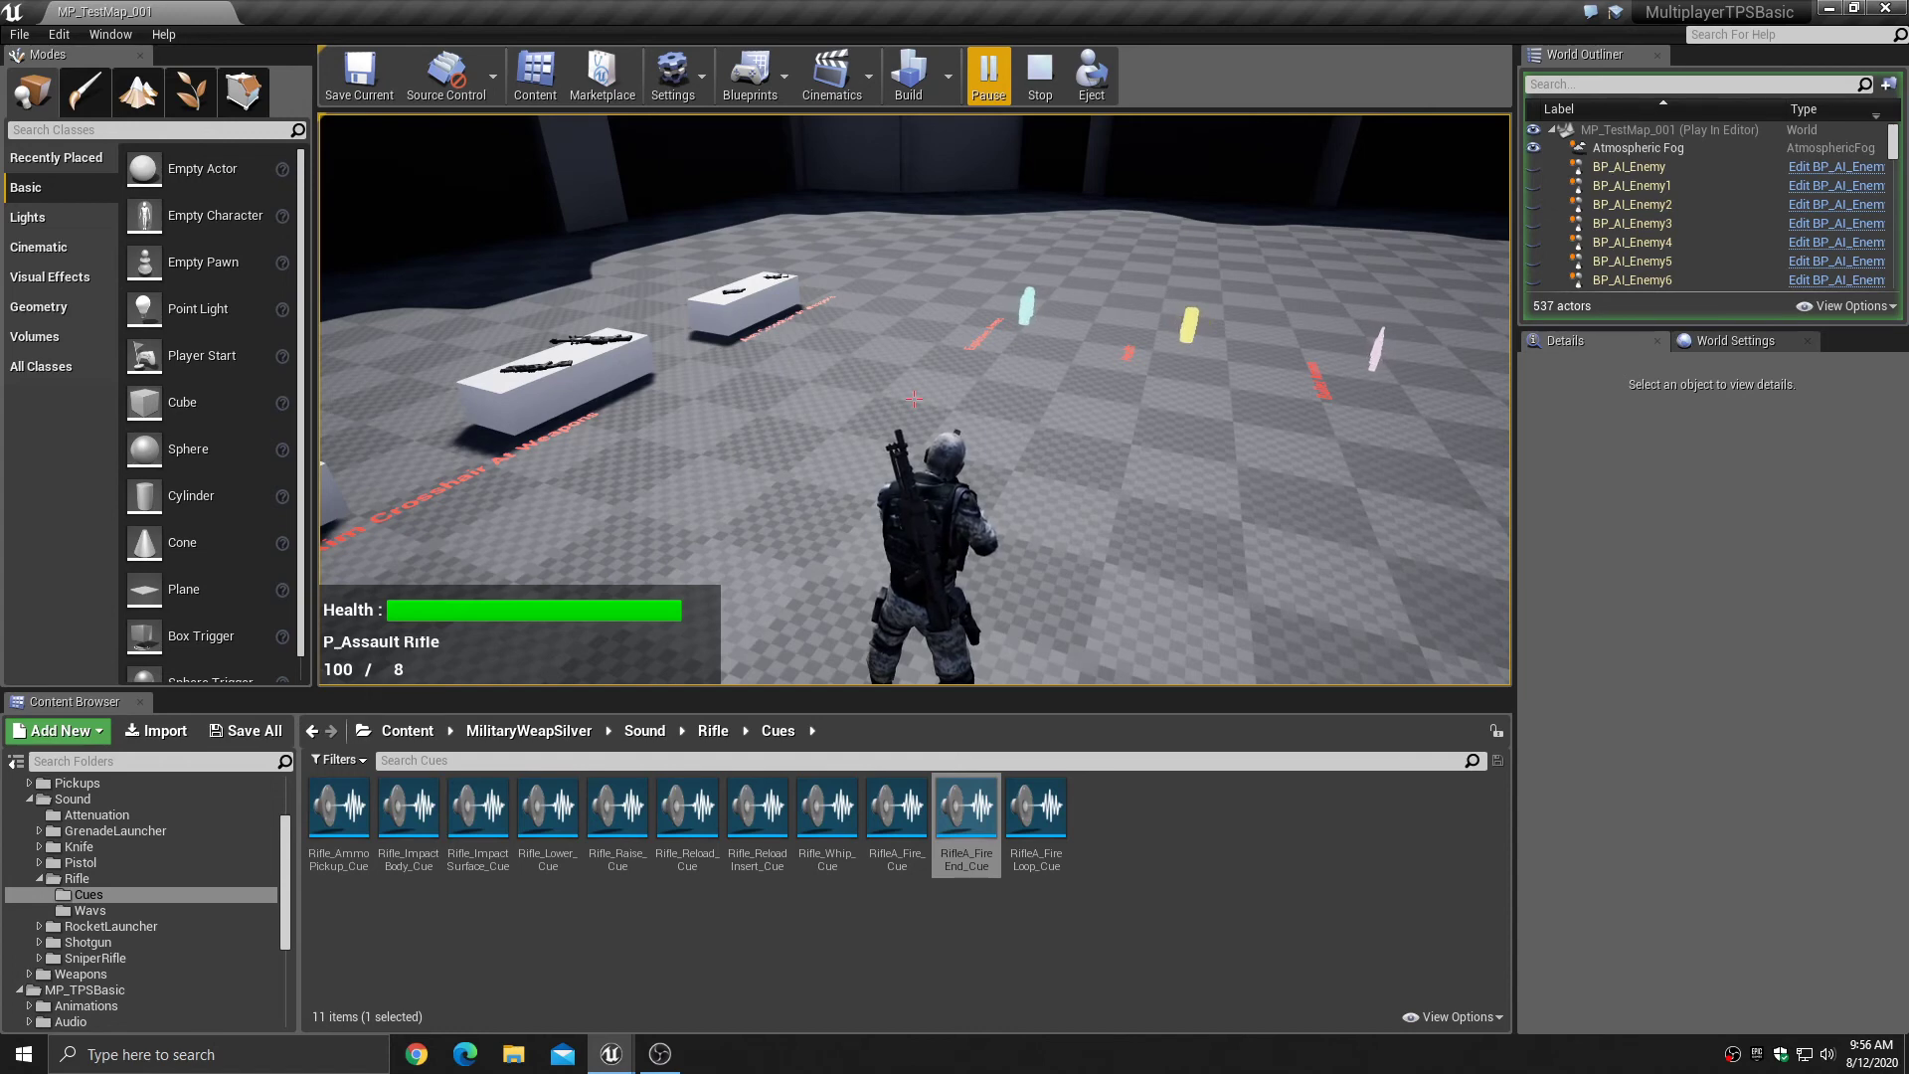
{"action": "key", "text": "Escape"}
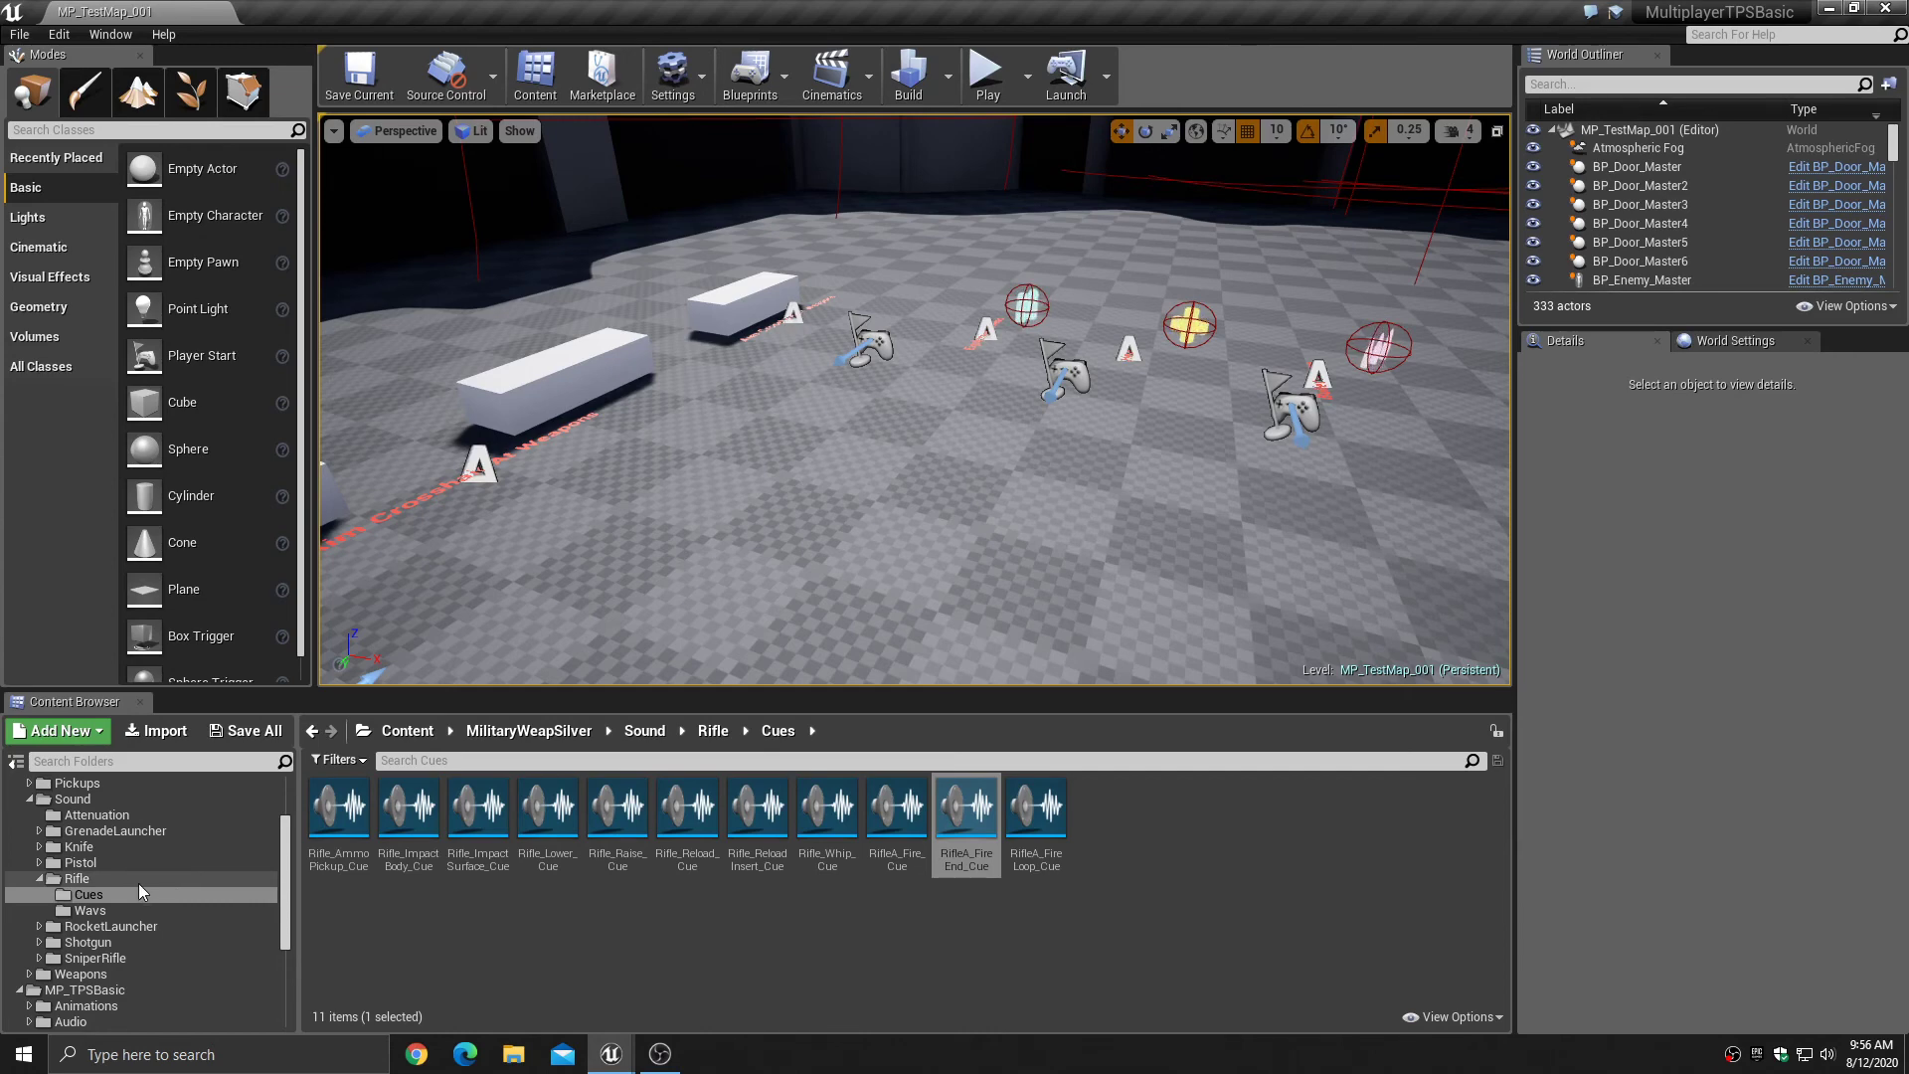
- Search MilitaryWeapSilver's FX folder for "impa" and select the P_Impact_Metal_Medium_01 particle
{"action": "scroll", "coordinate": [127, 845], "scroll_direction": "up", "scroll_amount": 2}
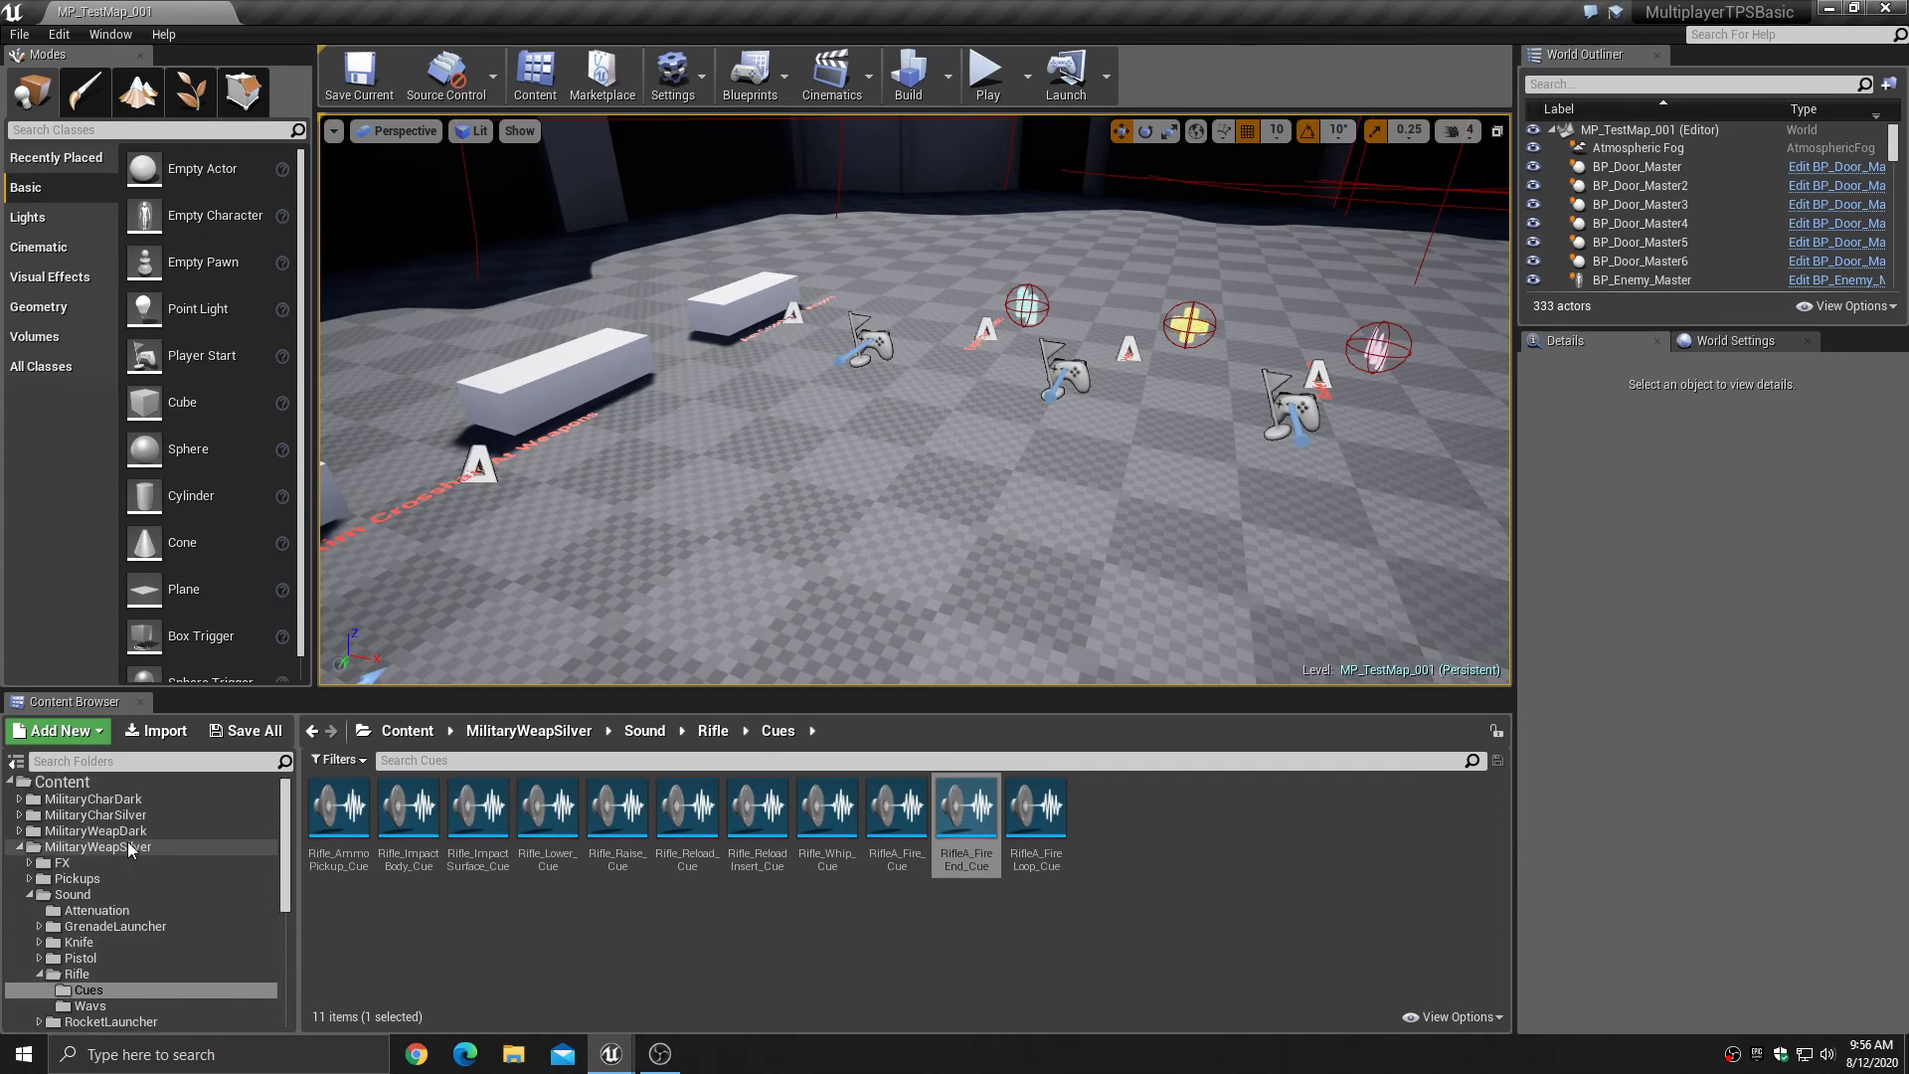
{"action": "left_click", "coordinate": [91, 862]}
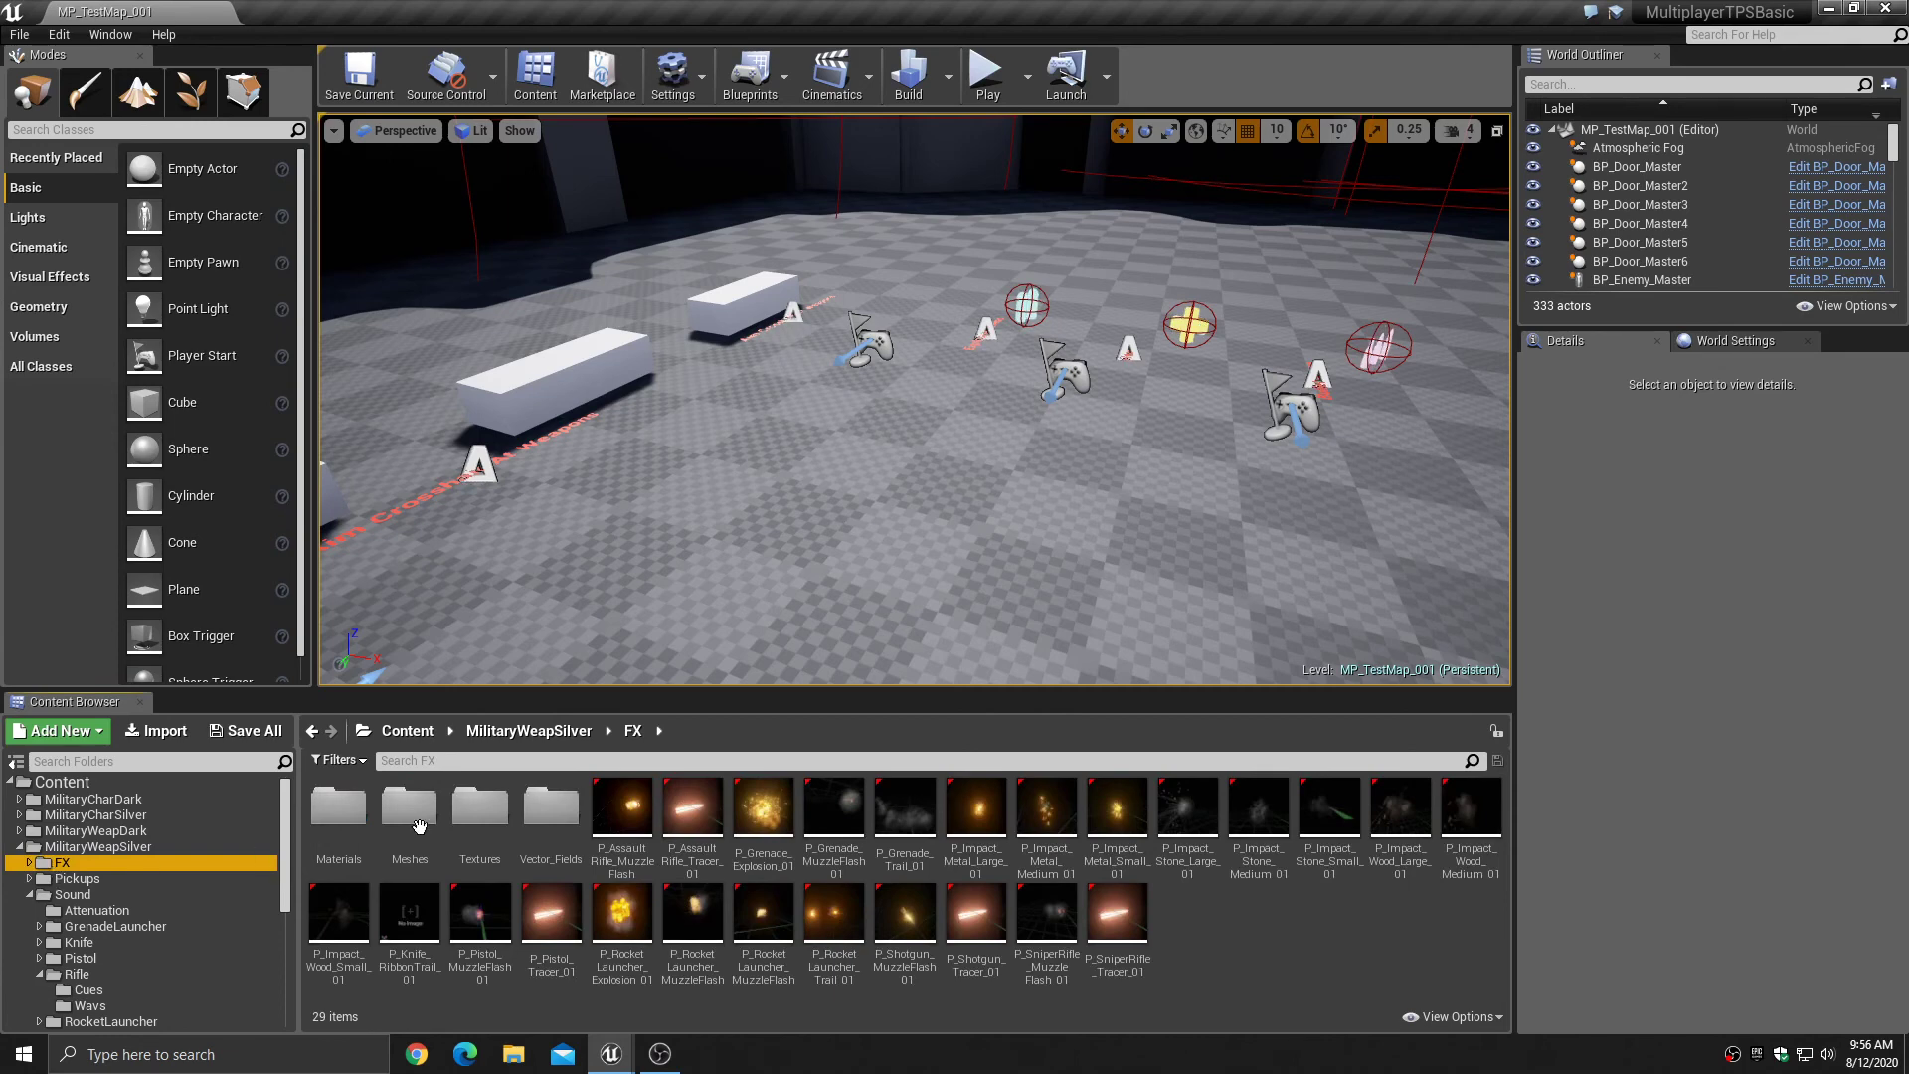
{"action": "left_click", "coordinate": [657, 763]}
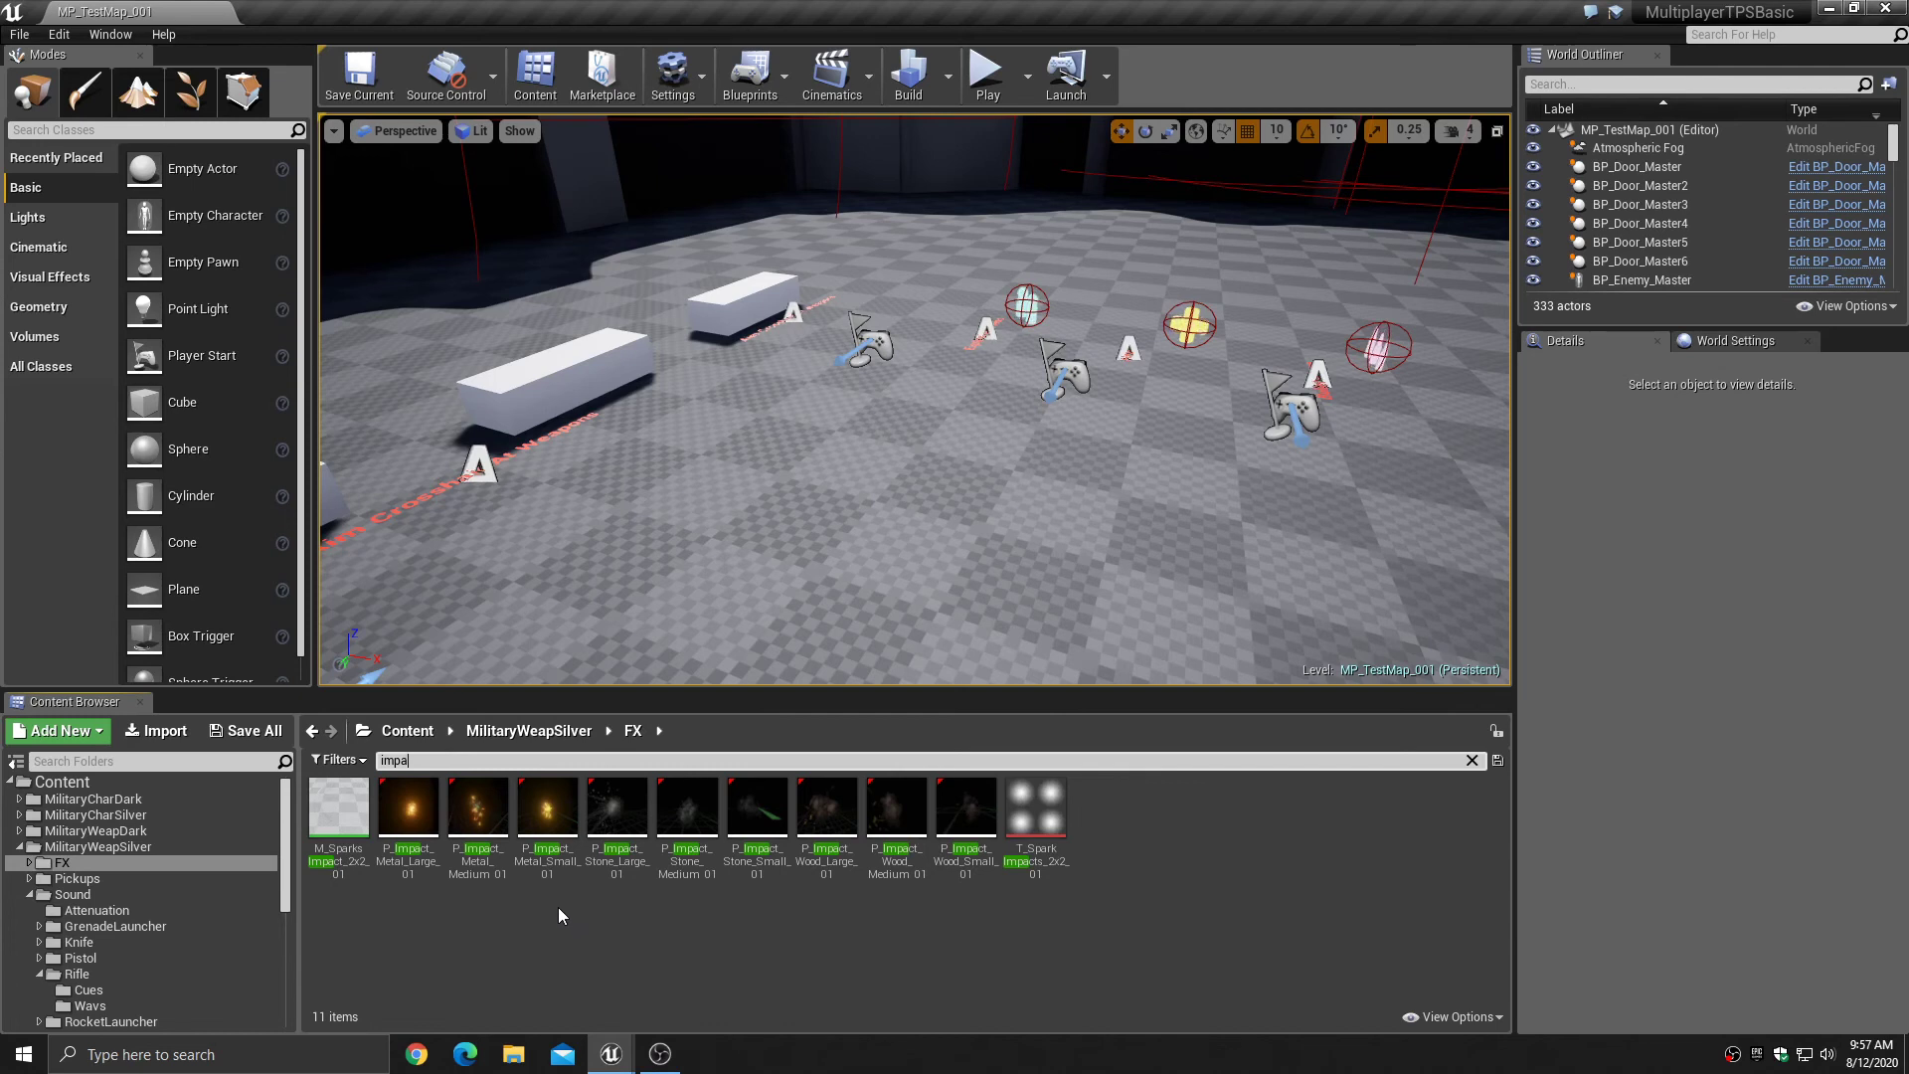
{"action": "left_click", "coordinate": [477, 862]}
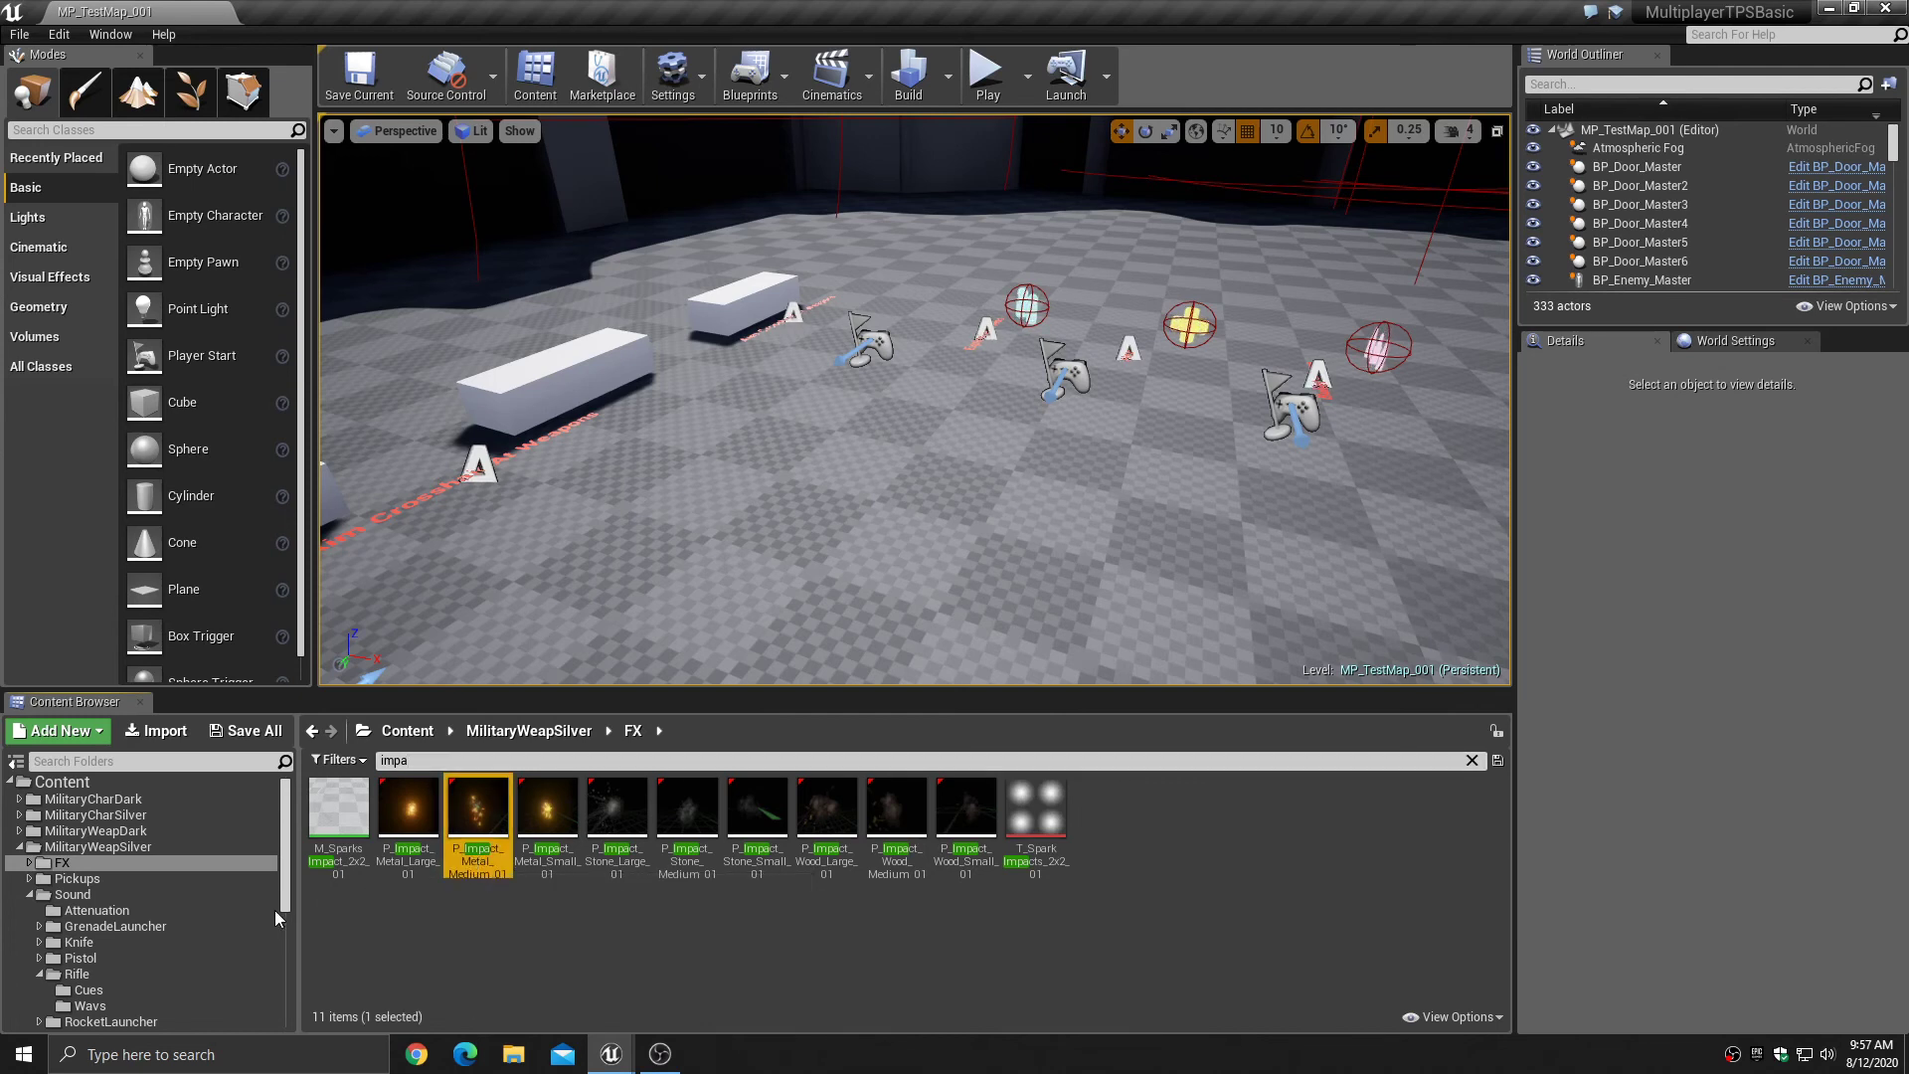
- Reopen BP_C_P_AssaultRifle from MP_TPSBasic's Weapons/Blueprints/Weapons folder with the asset filter cleared, and bring up its Particles settings
{"action": "scroll", "coordinate": [169, 963], "scroll_direction": "down", "scroll_amount": 5}
{"action": "scroll", "coordinate": [169, 970], "scroll_direction": "down", "scroll_amount": 2}
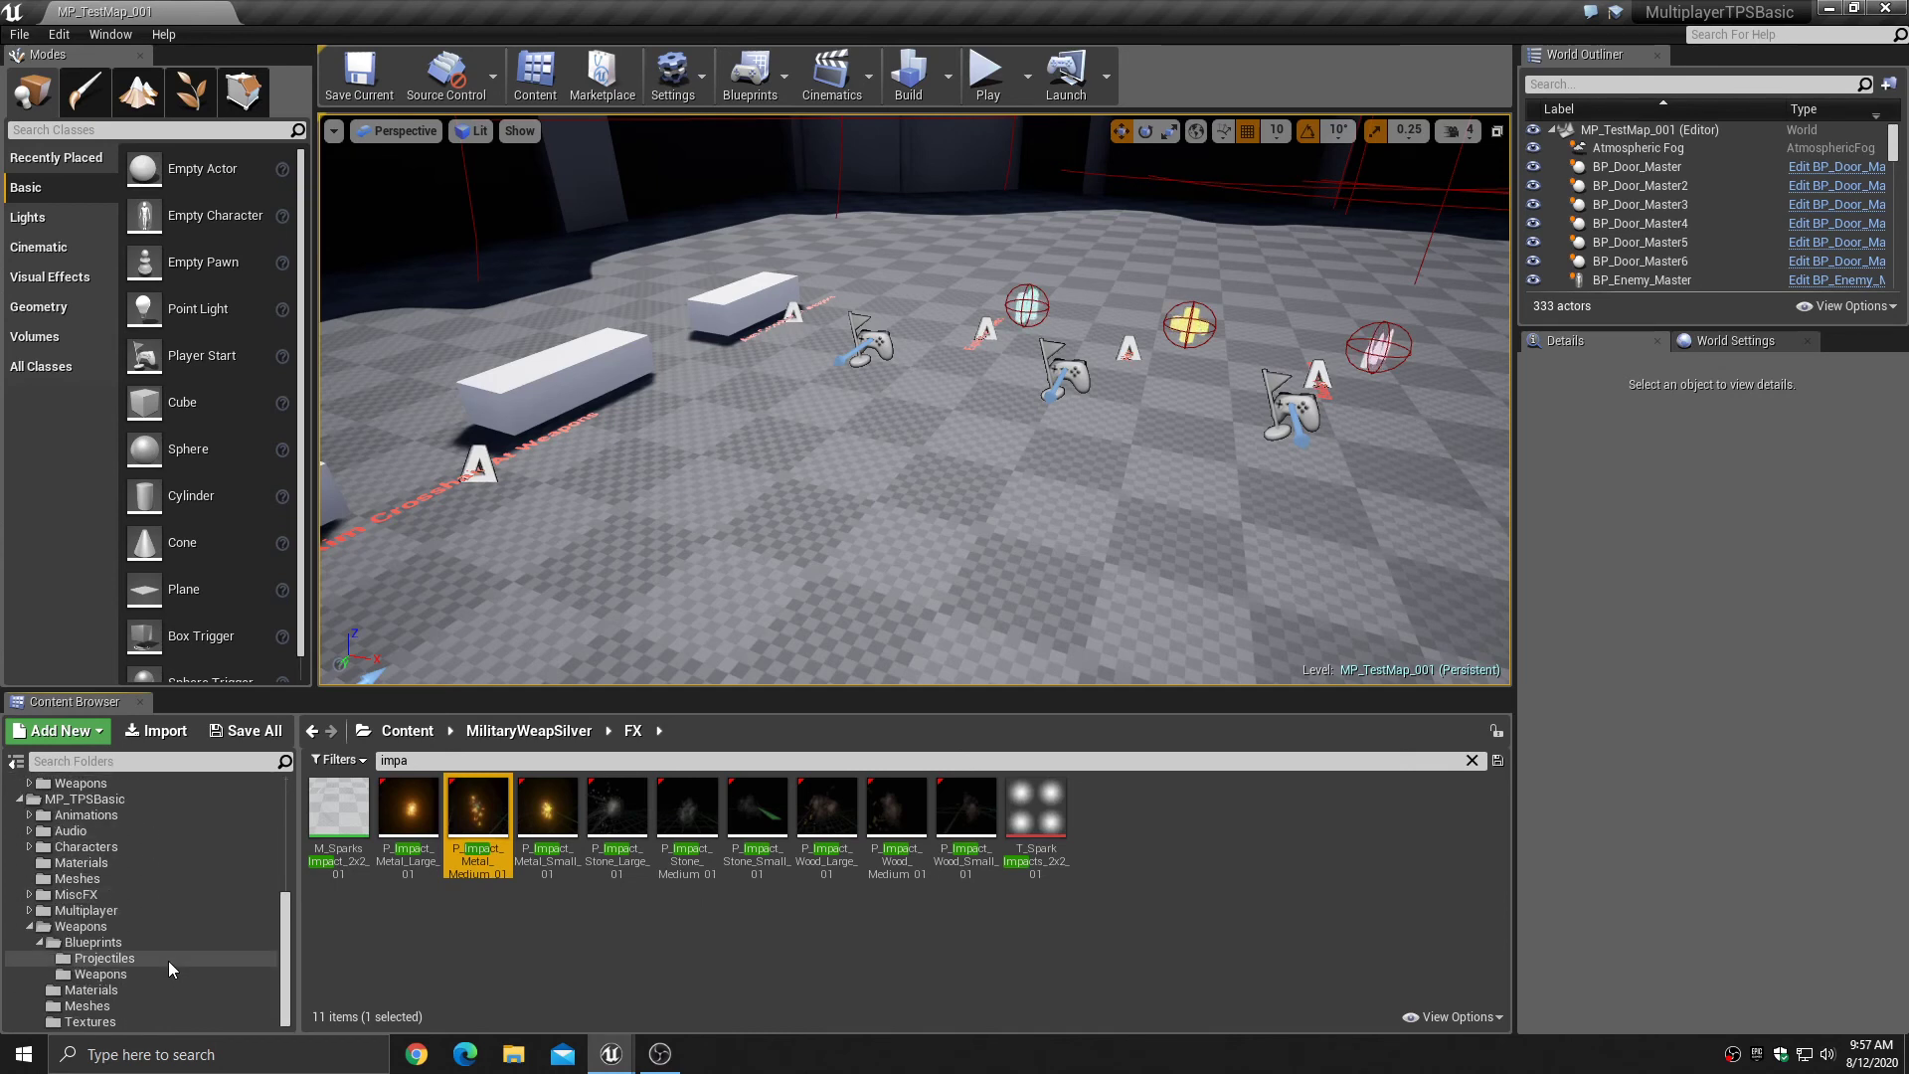
{"action": "left_click", "coordinate": [139, 977]}
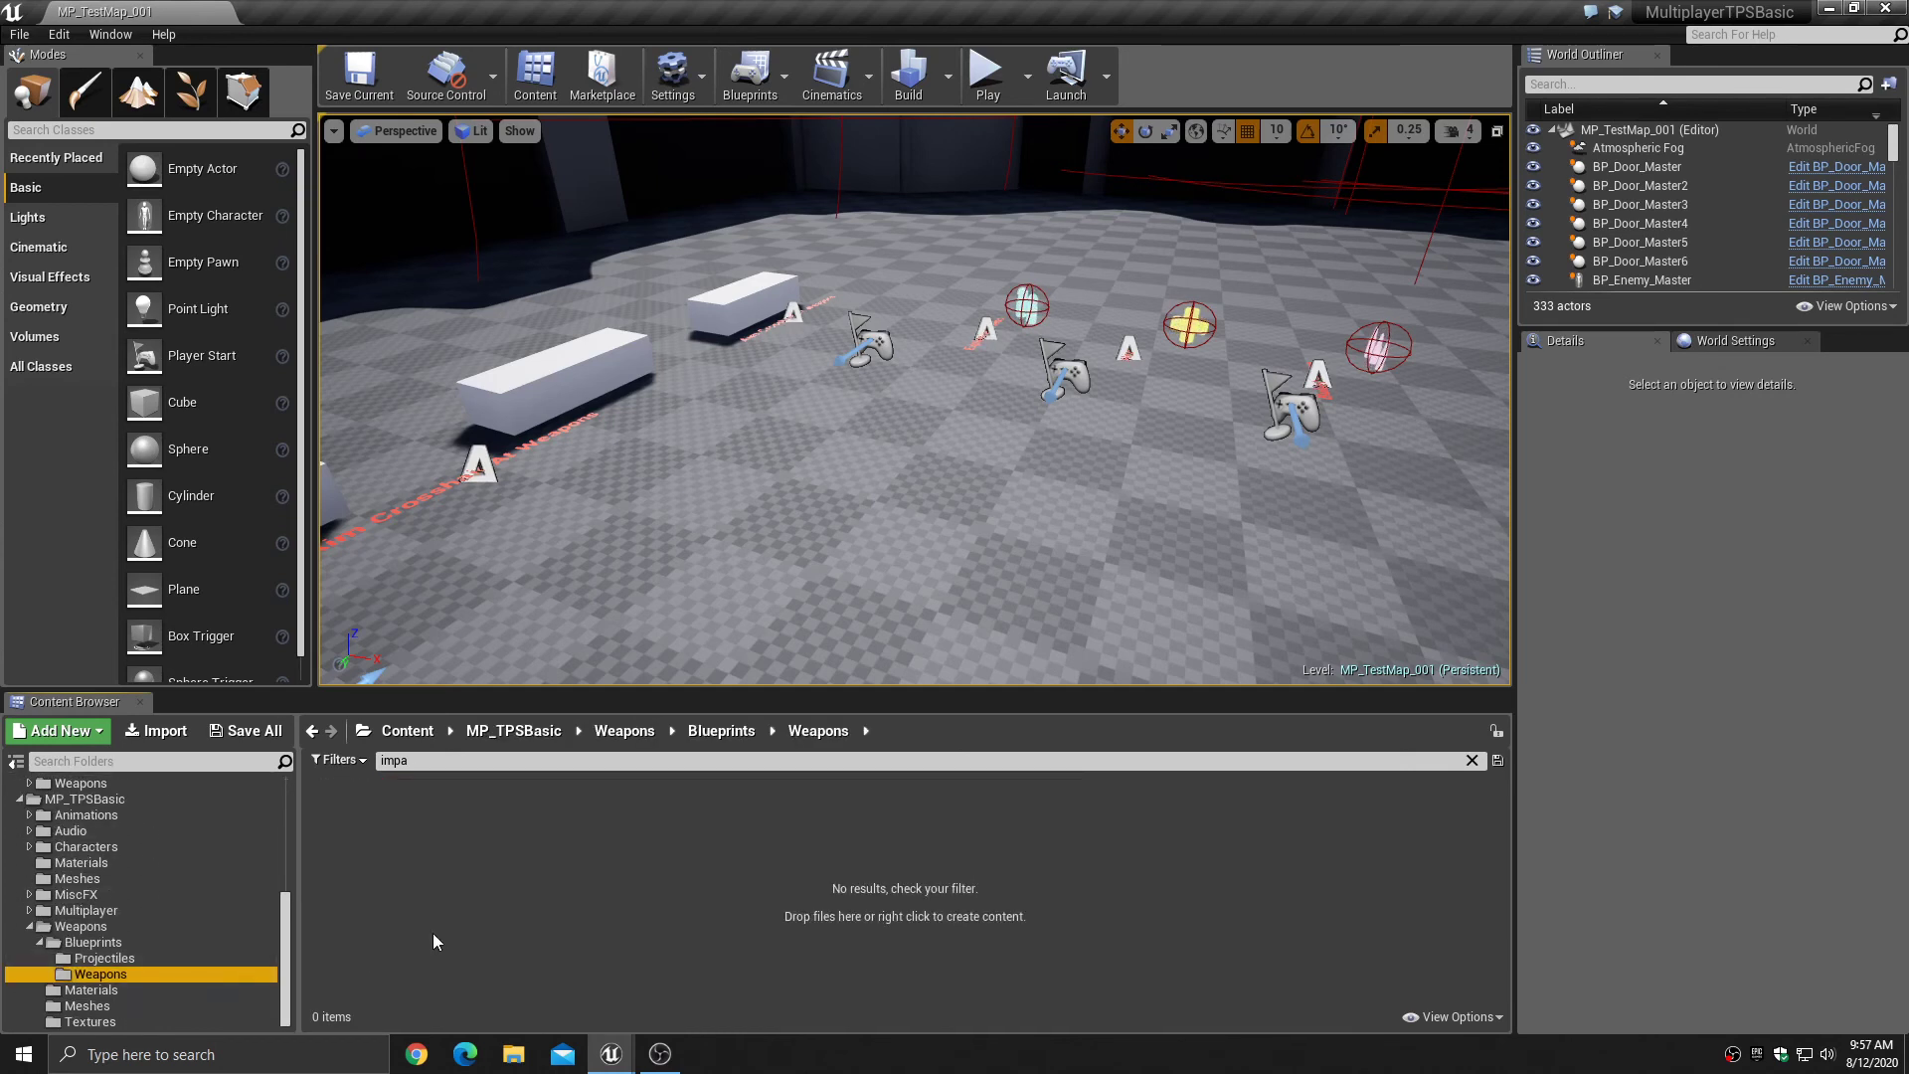
{"action": "left_click", "coordinate": [1470, 761]}
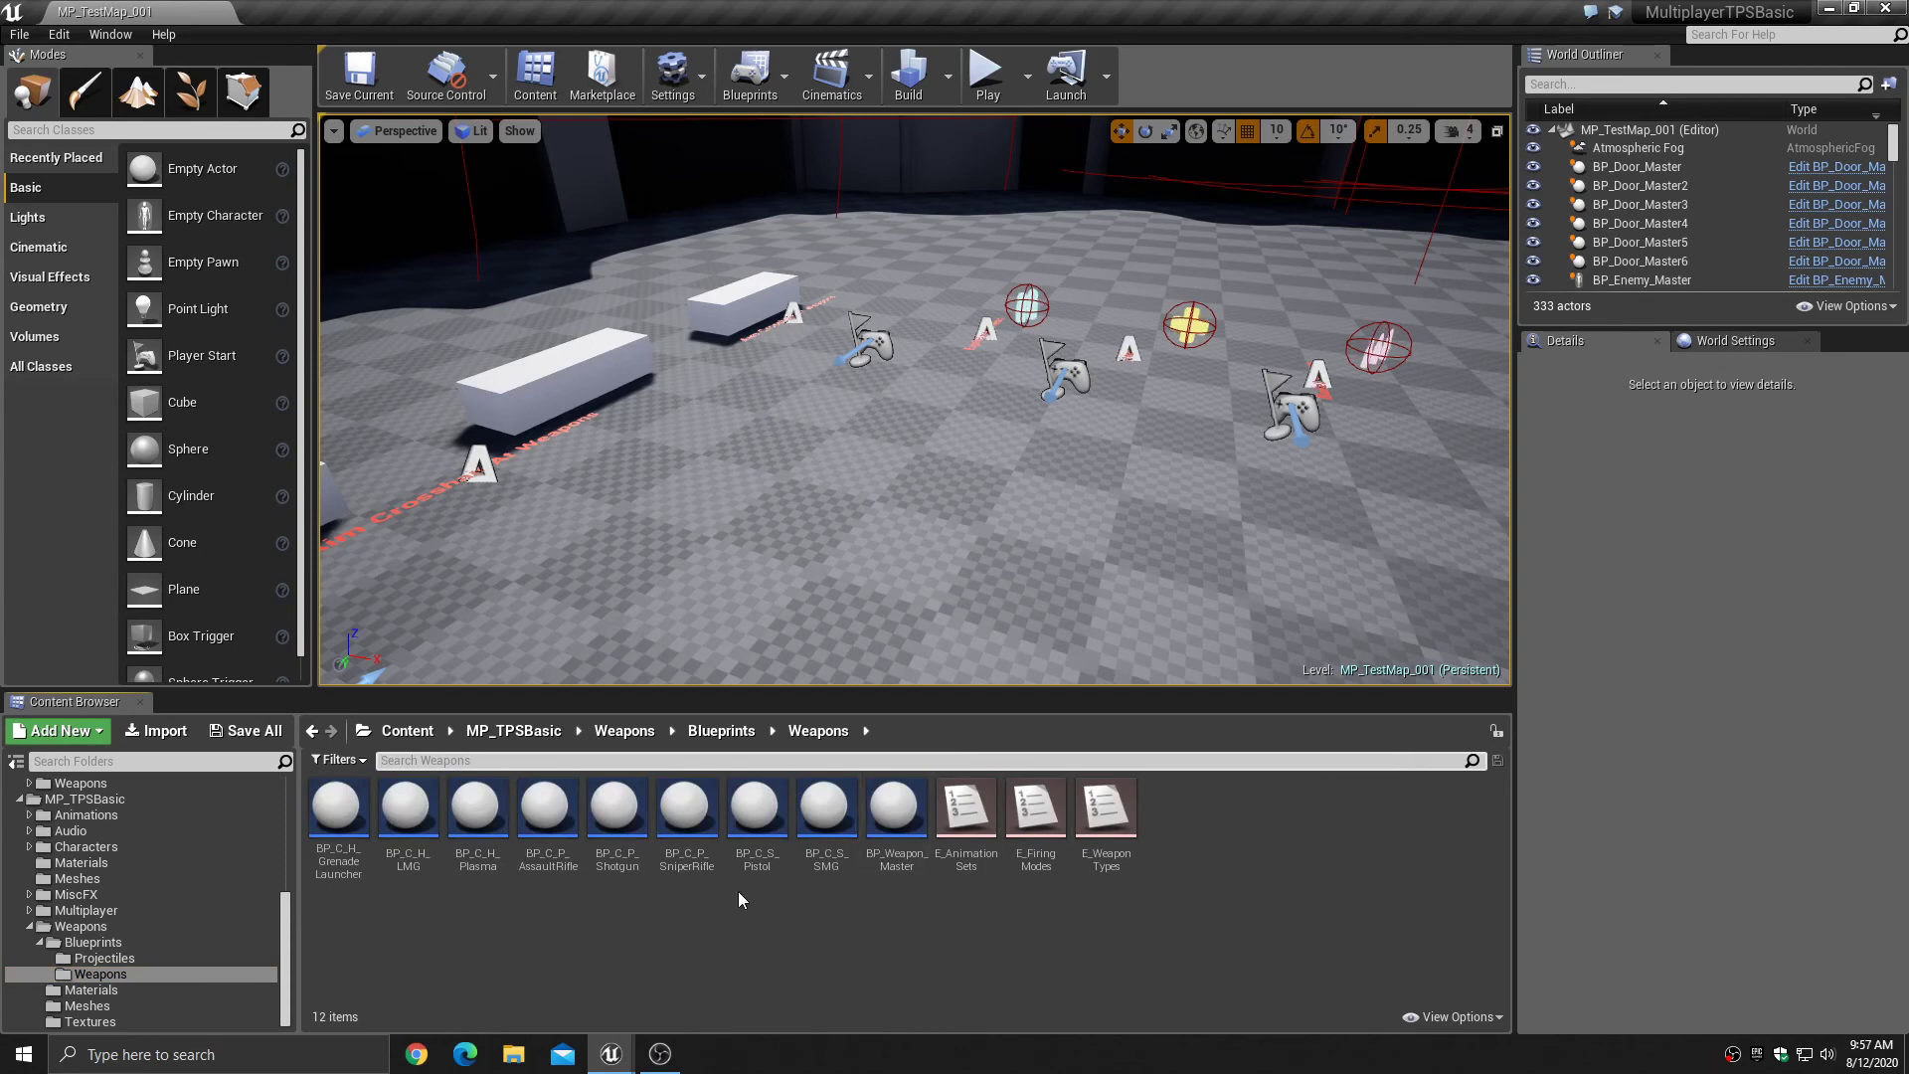
{"action": "double_click", "coordinate": [521, 861]}
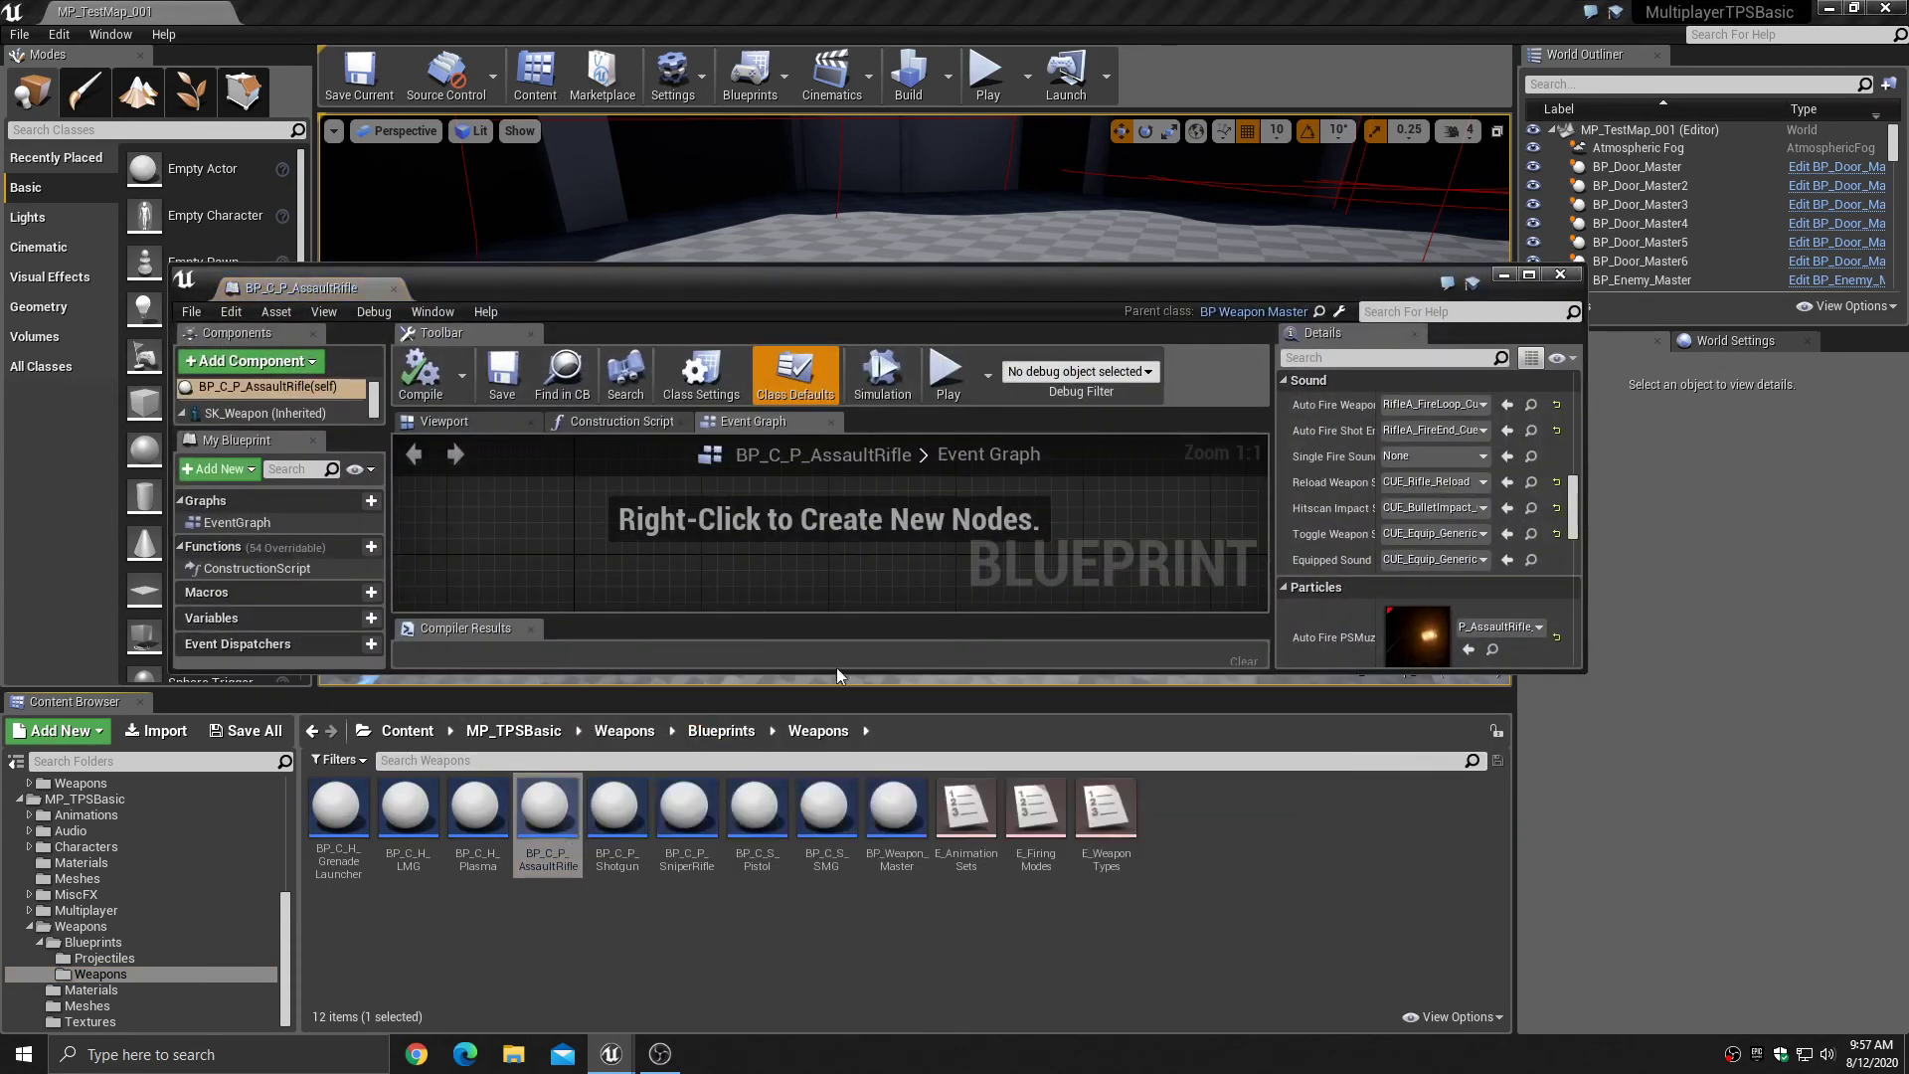
{"action": "scroll", "coordinate": [1357, 517], "scroll_direction": "down", "scroll_amount": 3}
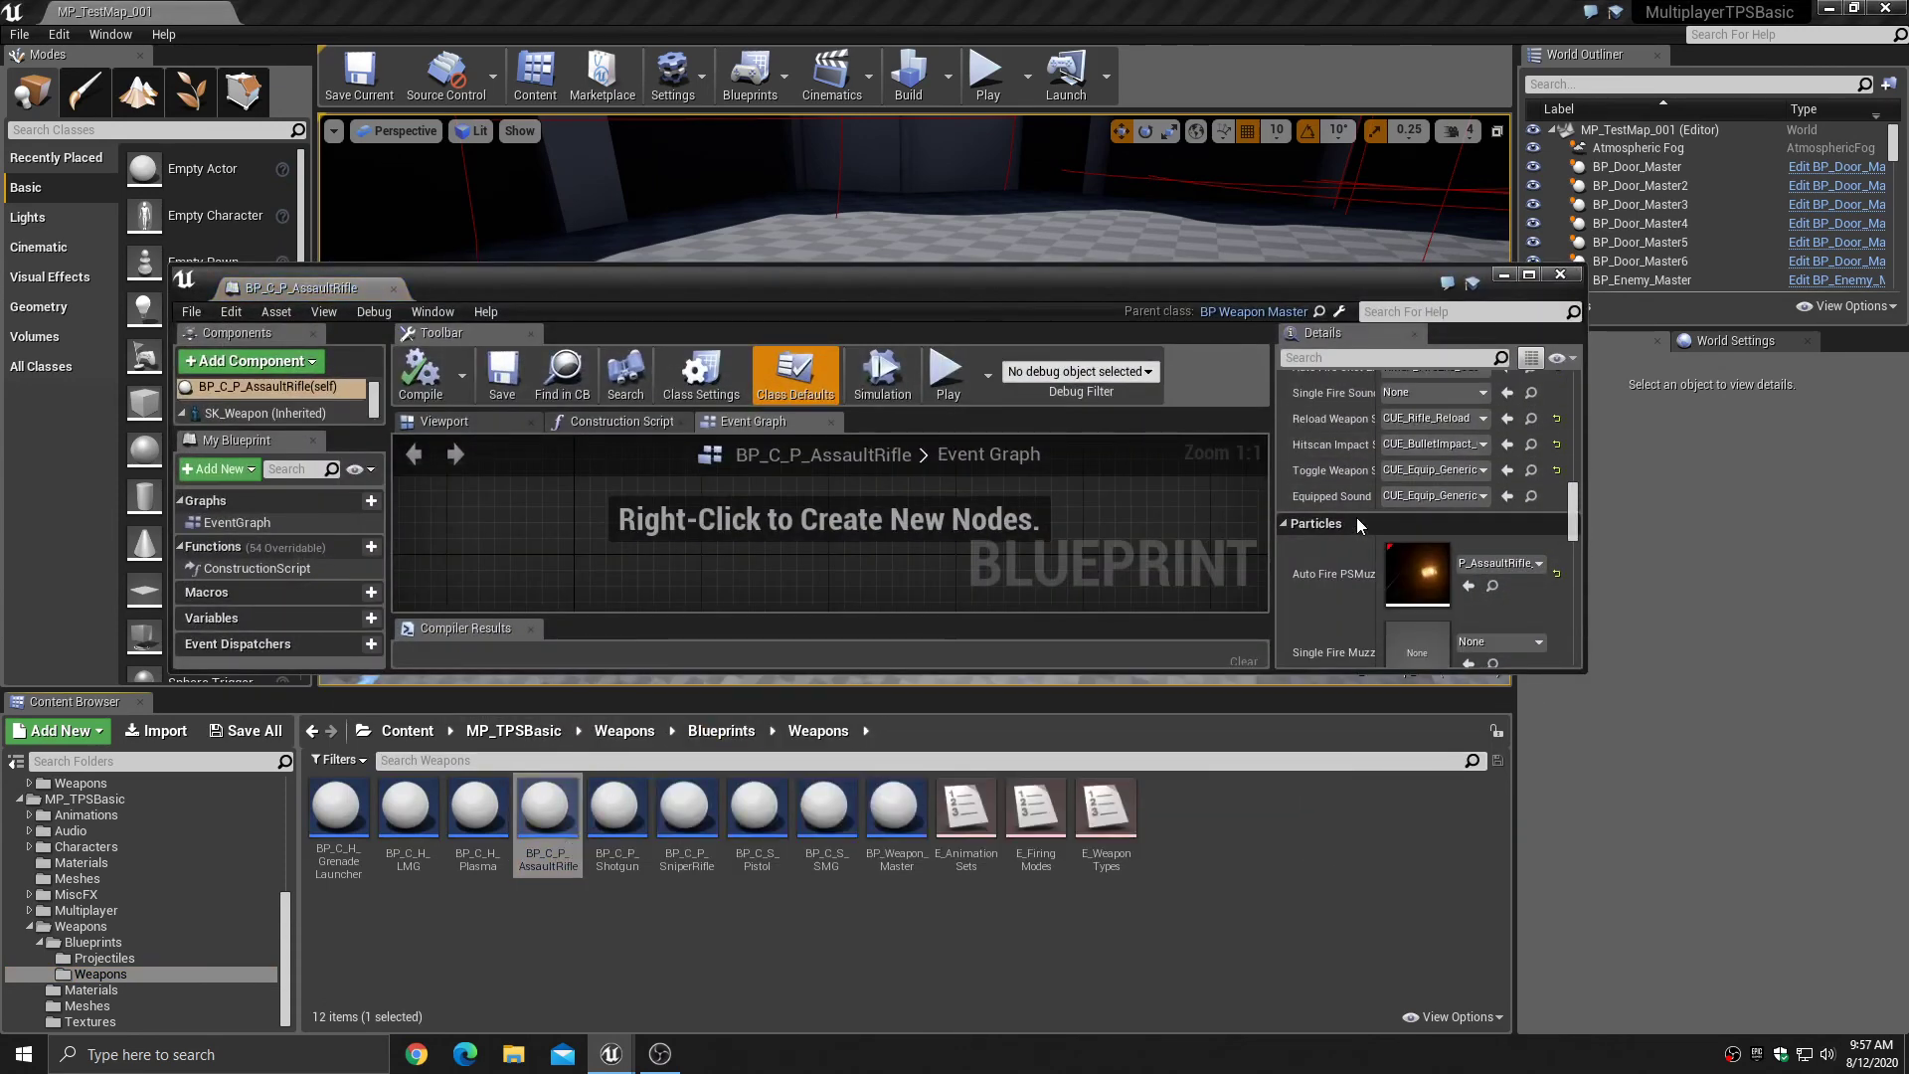
{"action": "scroll", "coordinate": [1357, 517], "scroll_direction": "down", "scroll_amount": 2}
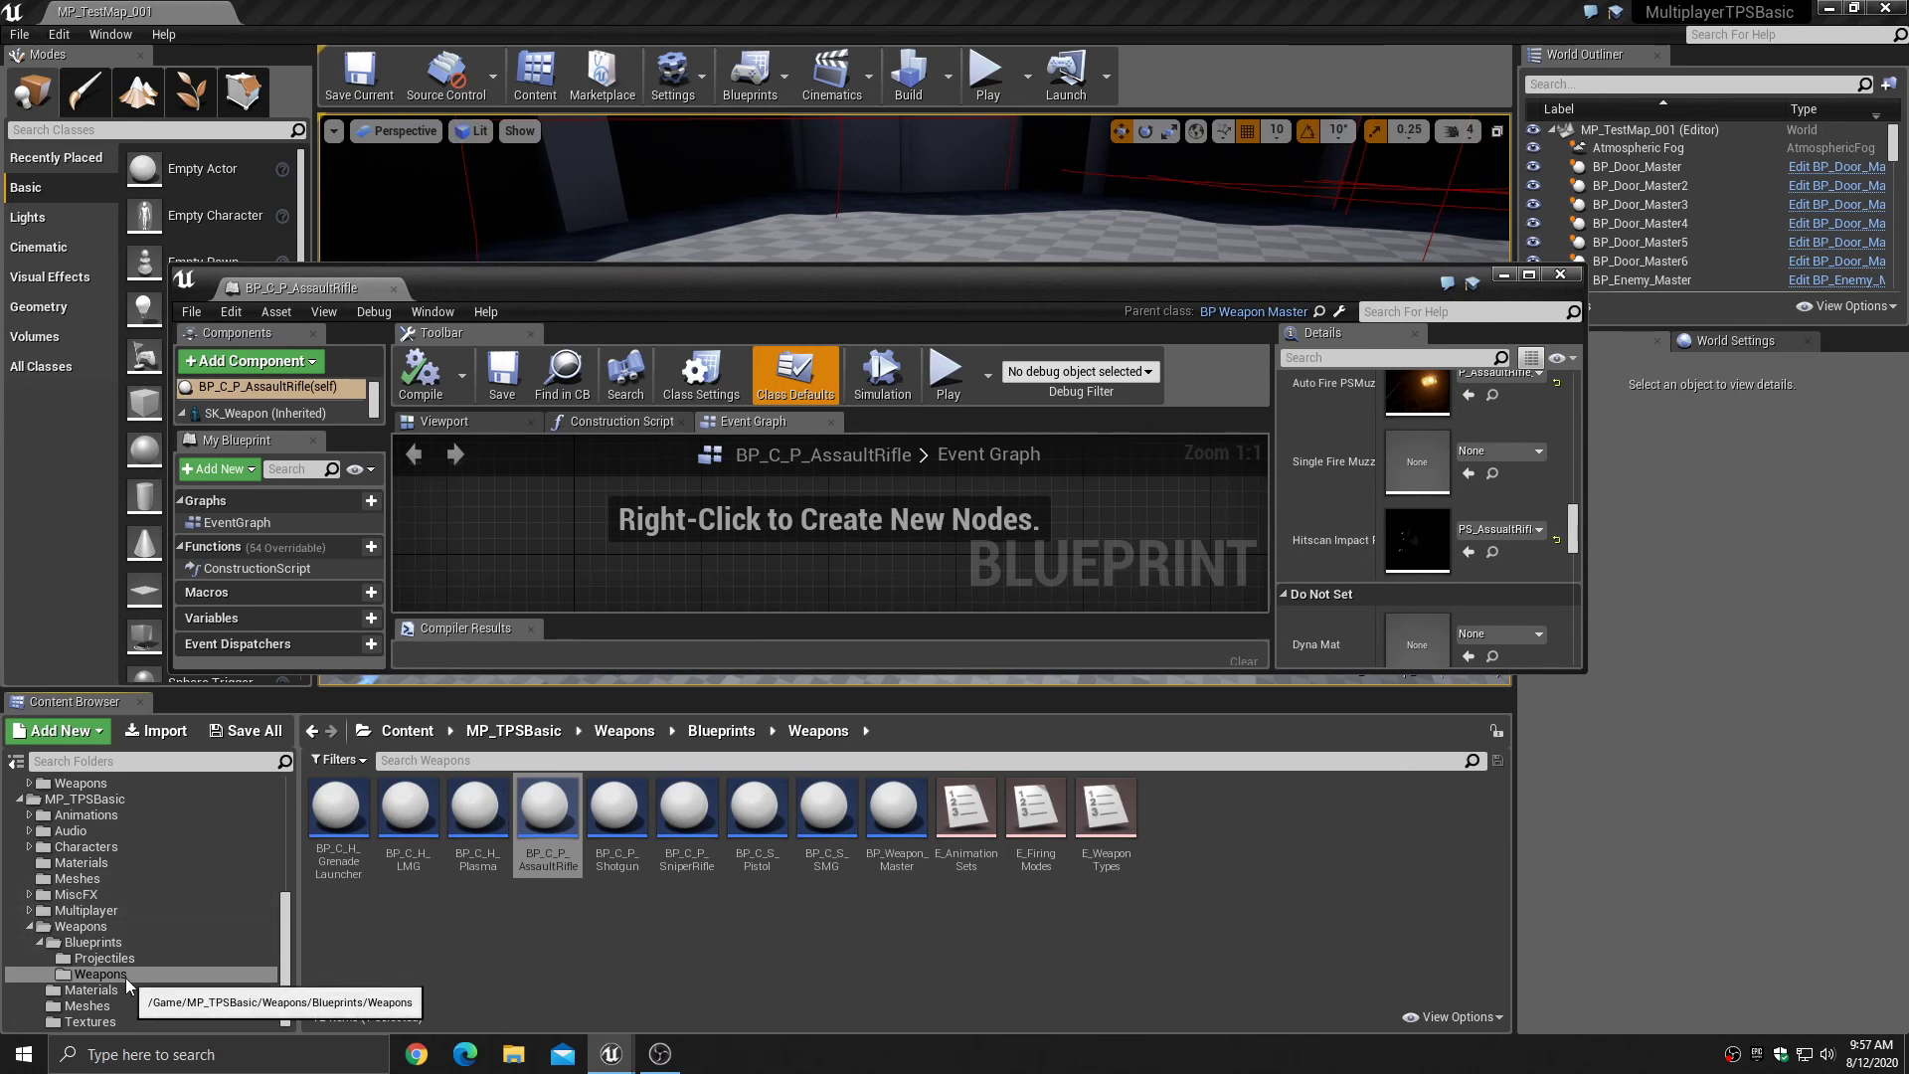
- Assign P_Impact_Metal_Medium_01 from MilitaryWeapSilver's FX folder, filtered by "imp", as the rifle's Hitscan Impact particle and save the blueprint
{"action": "scroll", "coordinate": [98, 921], "scroll_direction": "up", "scroll_amount": 4}
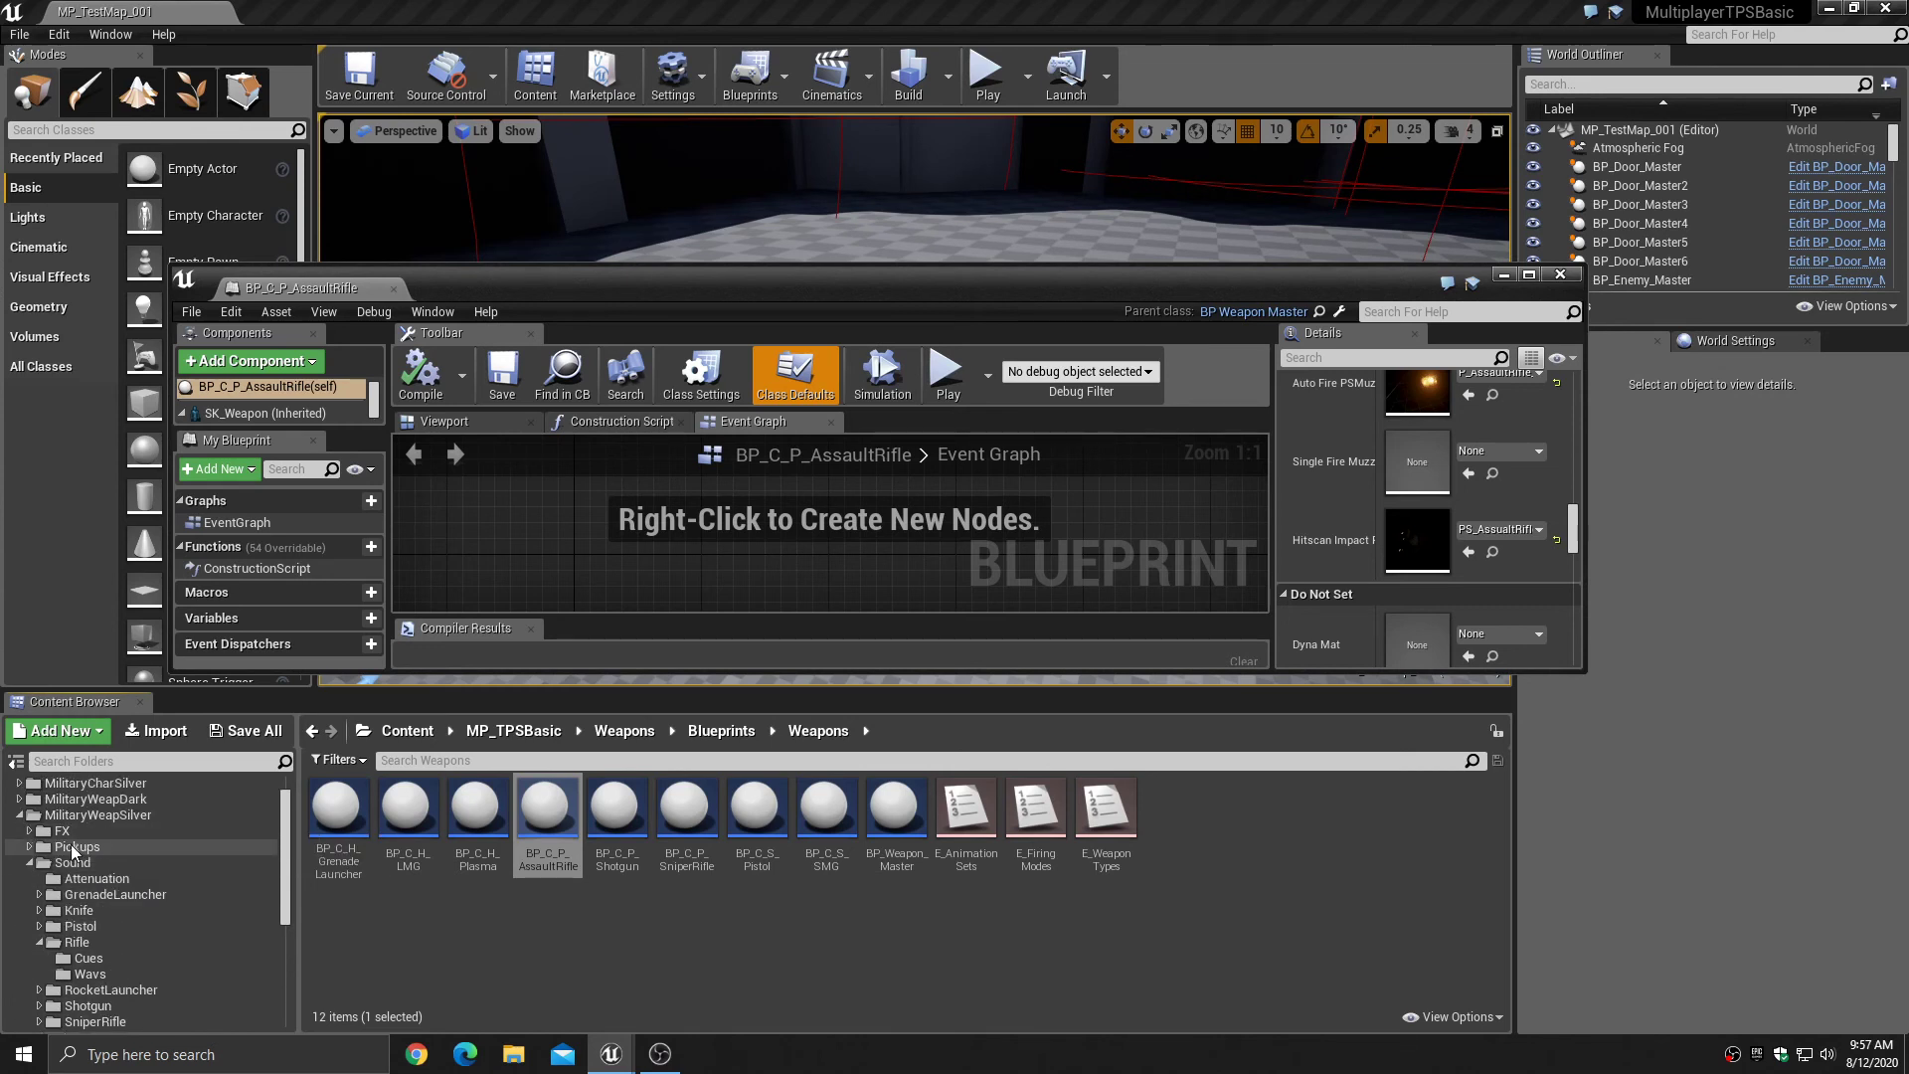
{"action": "scroll", "coordinate": [95, 875], "scroll_direction": "up", "scroll_amount": 2}
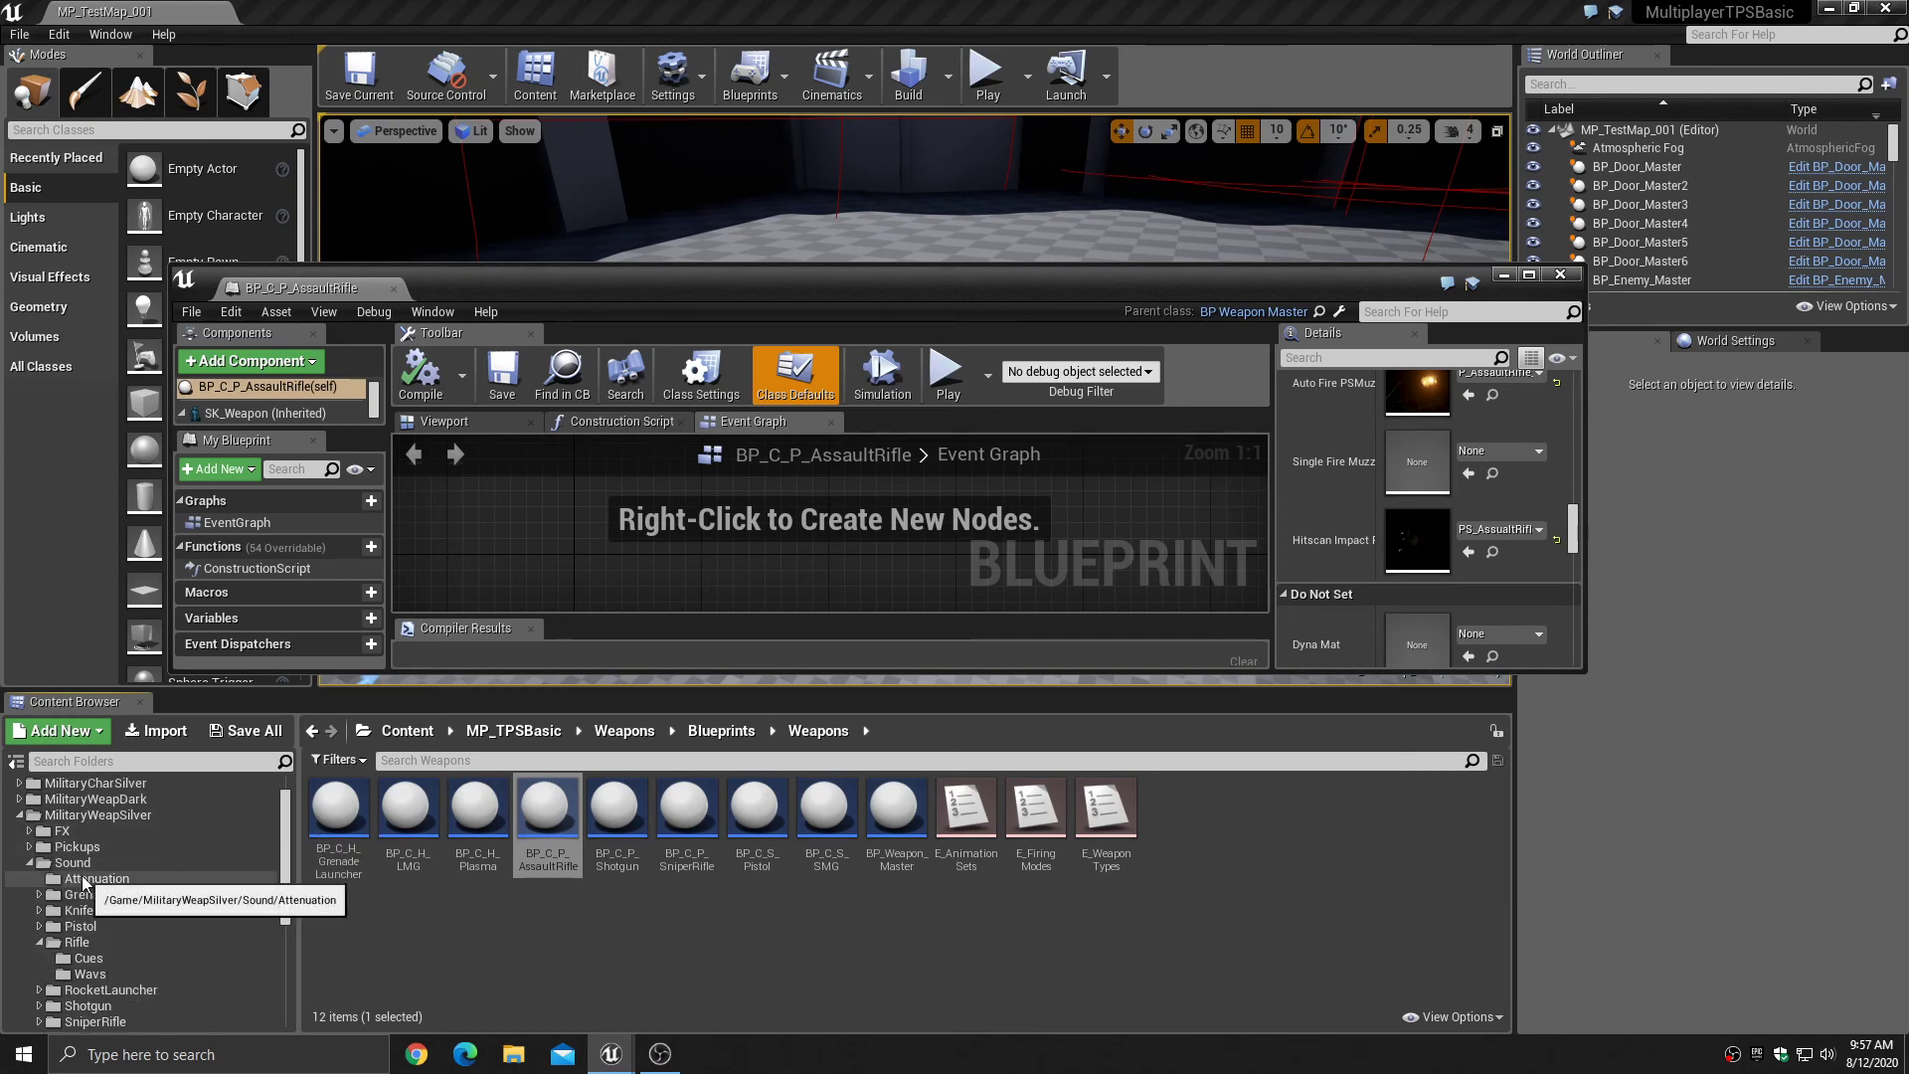
{"action": "left_click", "coordinate": [59, 830]}
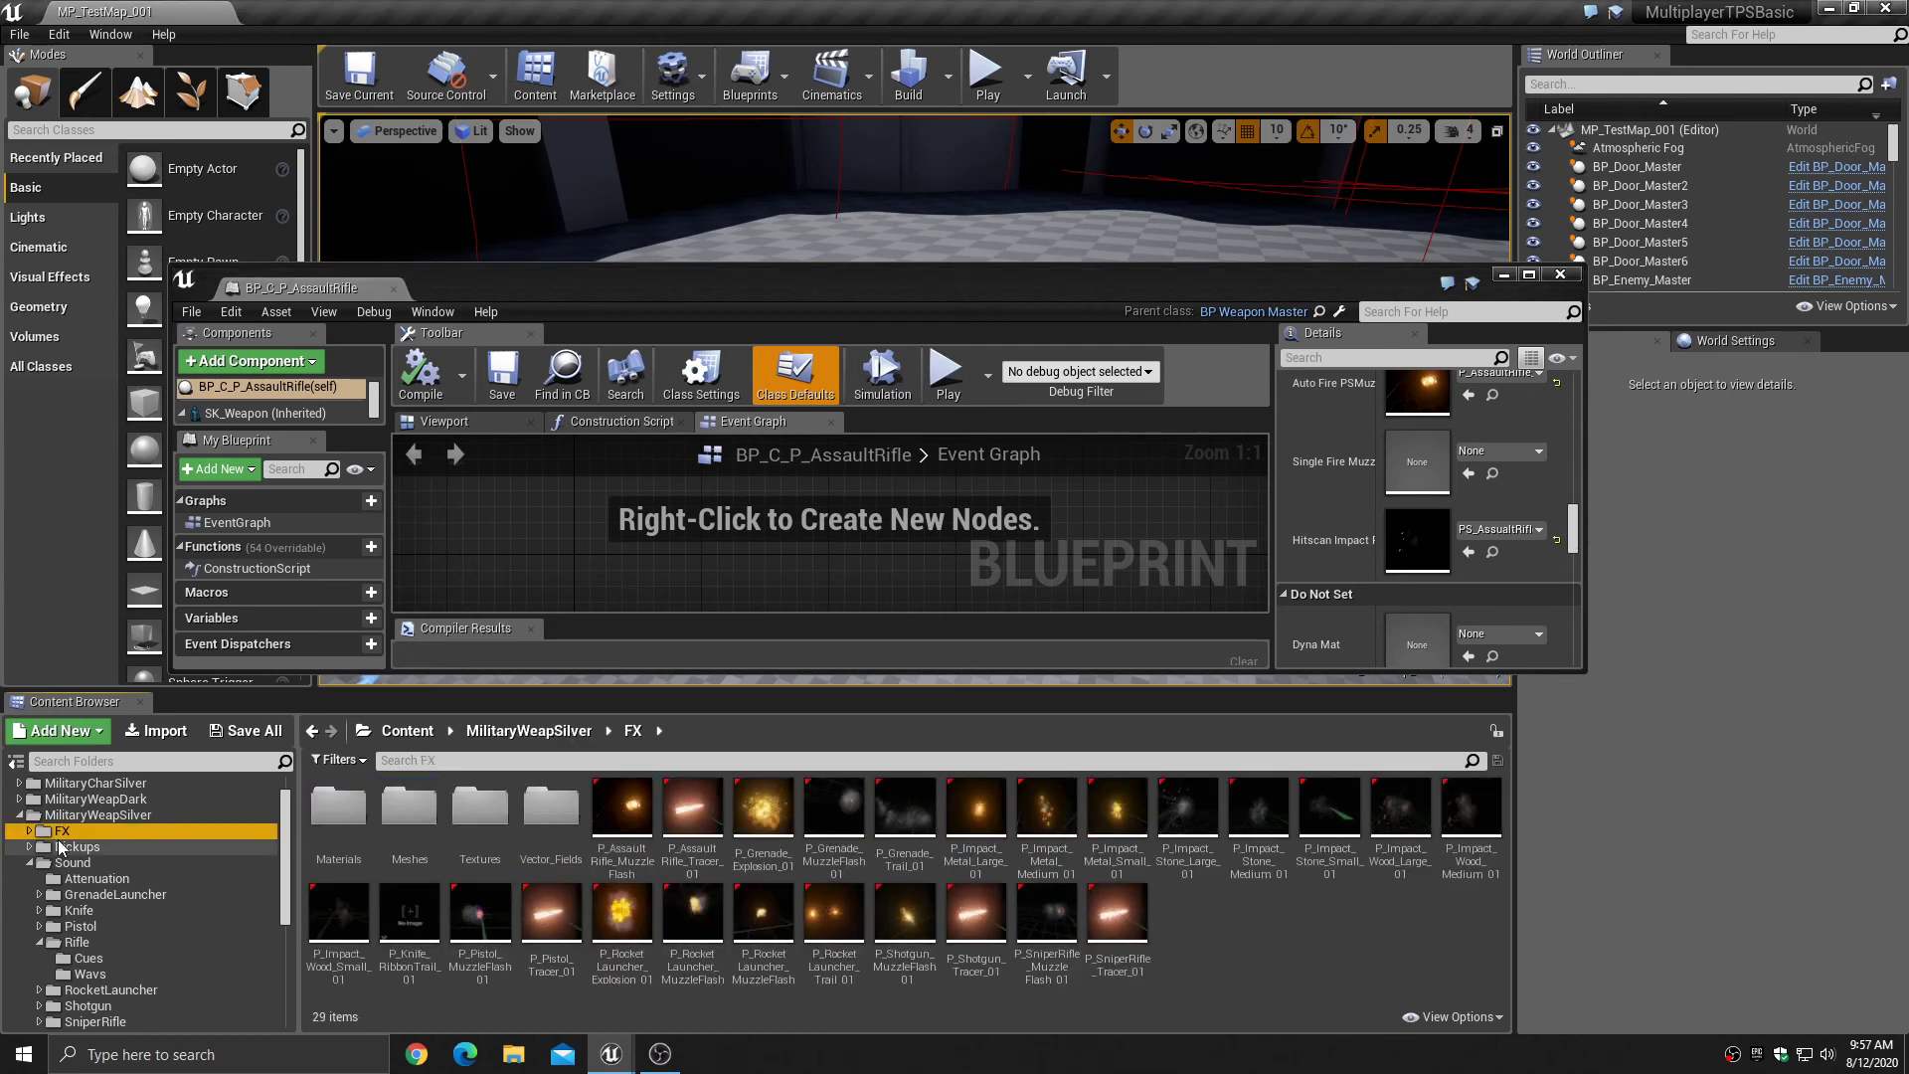
{"action": "left_click", "coordinate": [626, 760]}
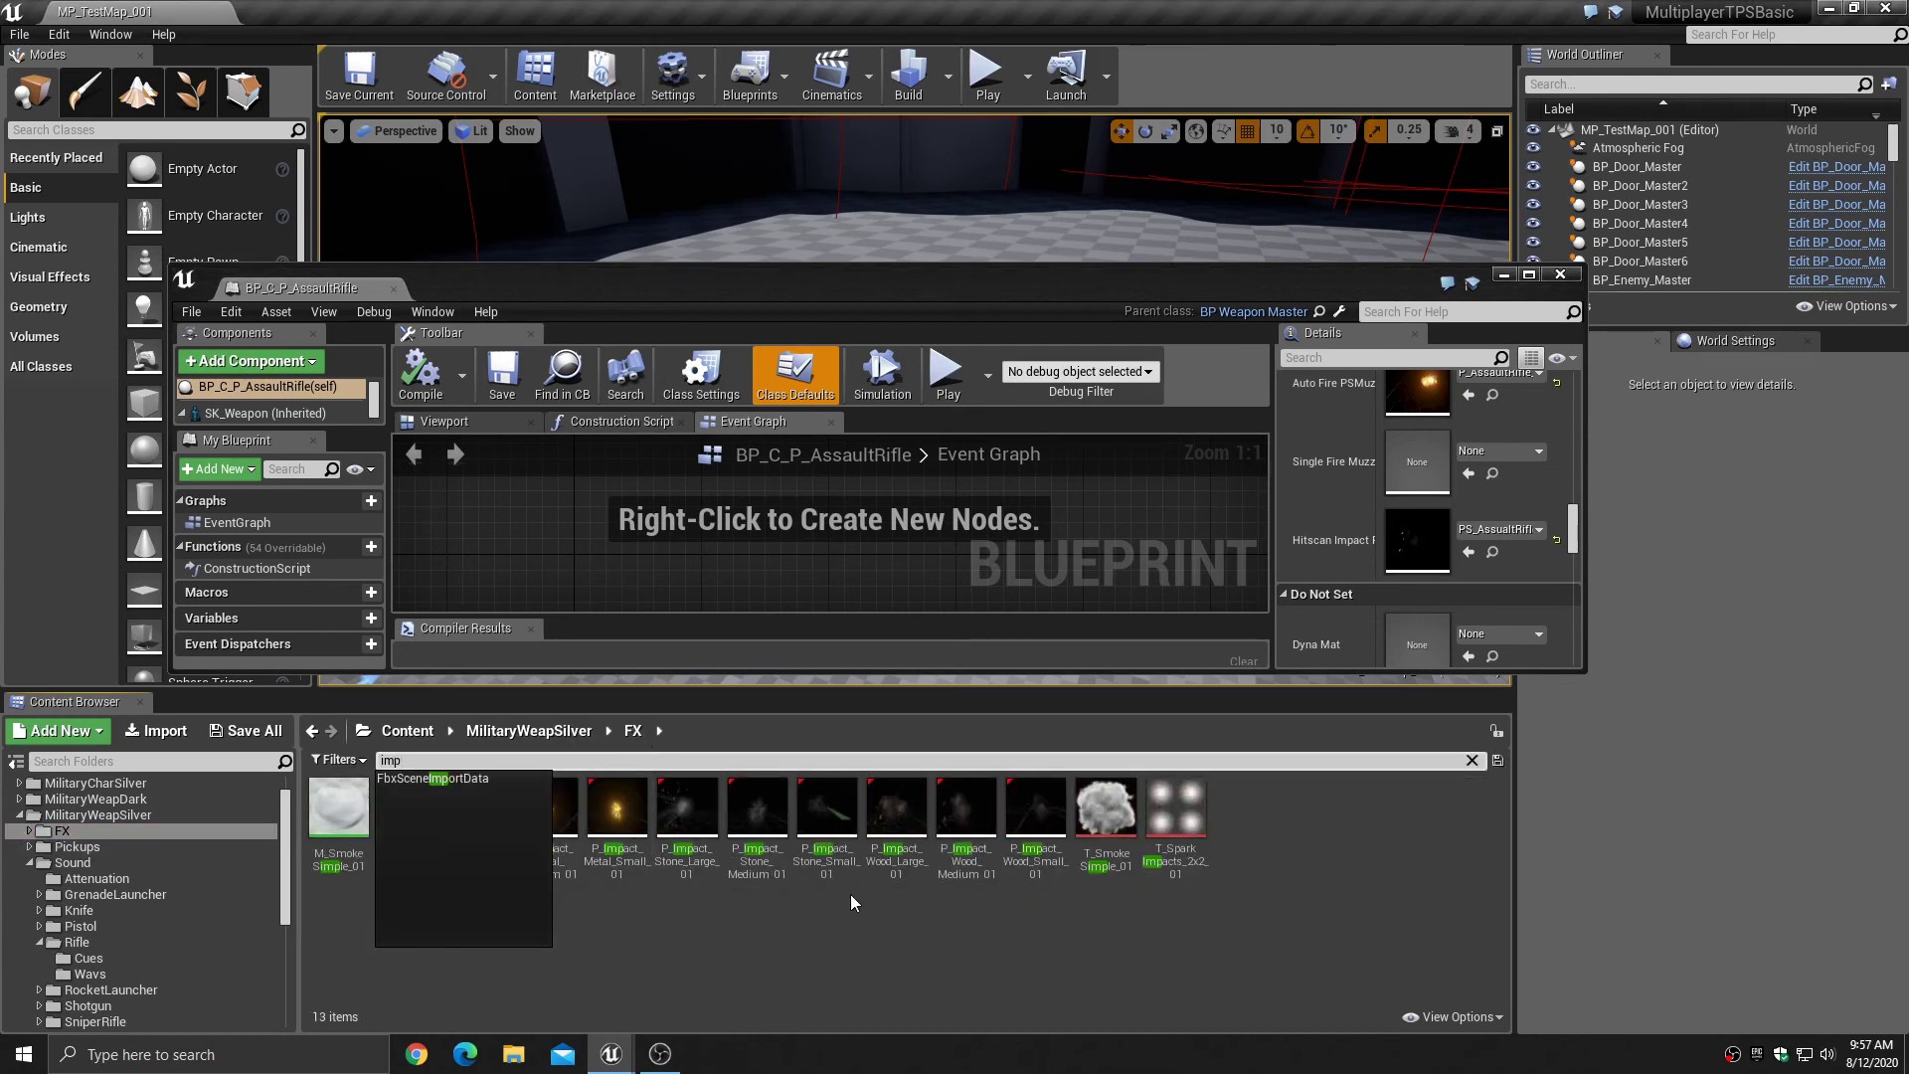
{"action": "left_click", "coordinate": [546, 845]}
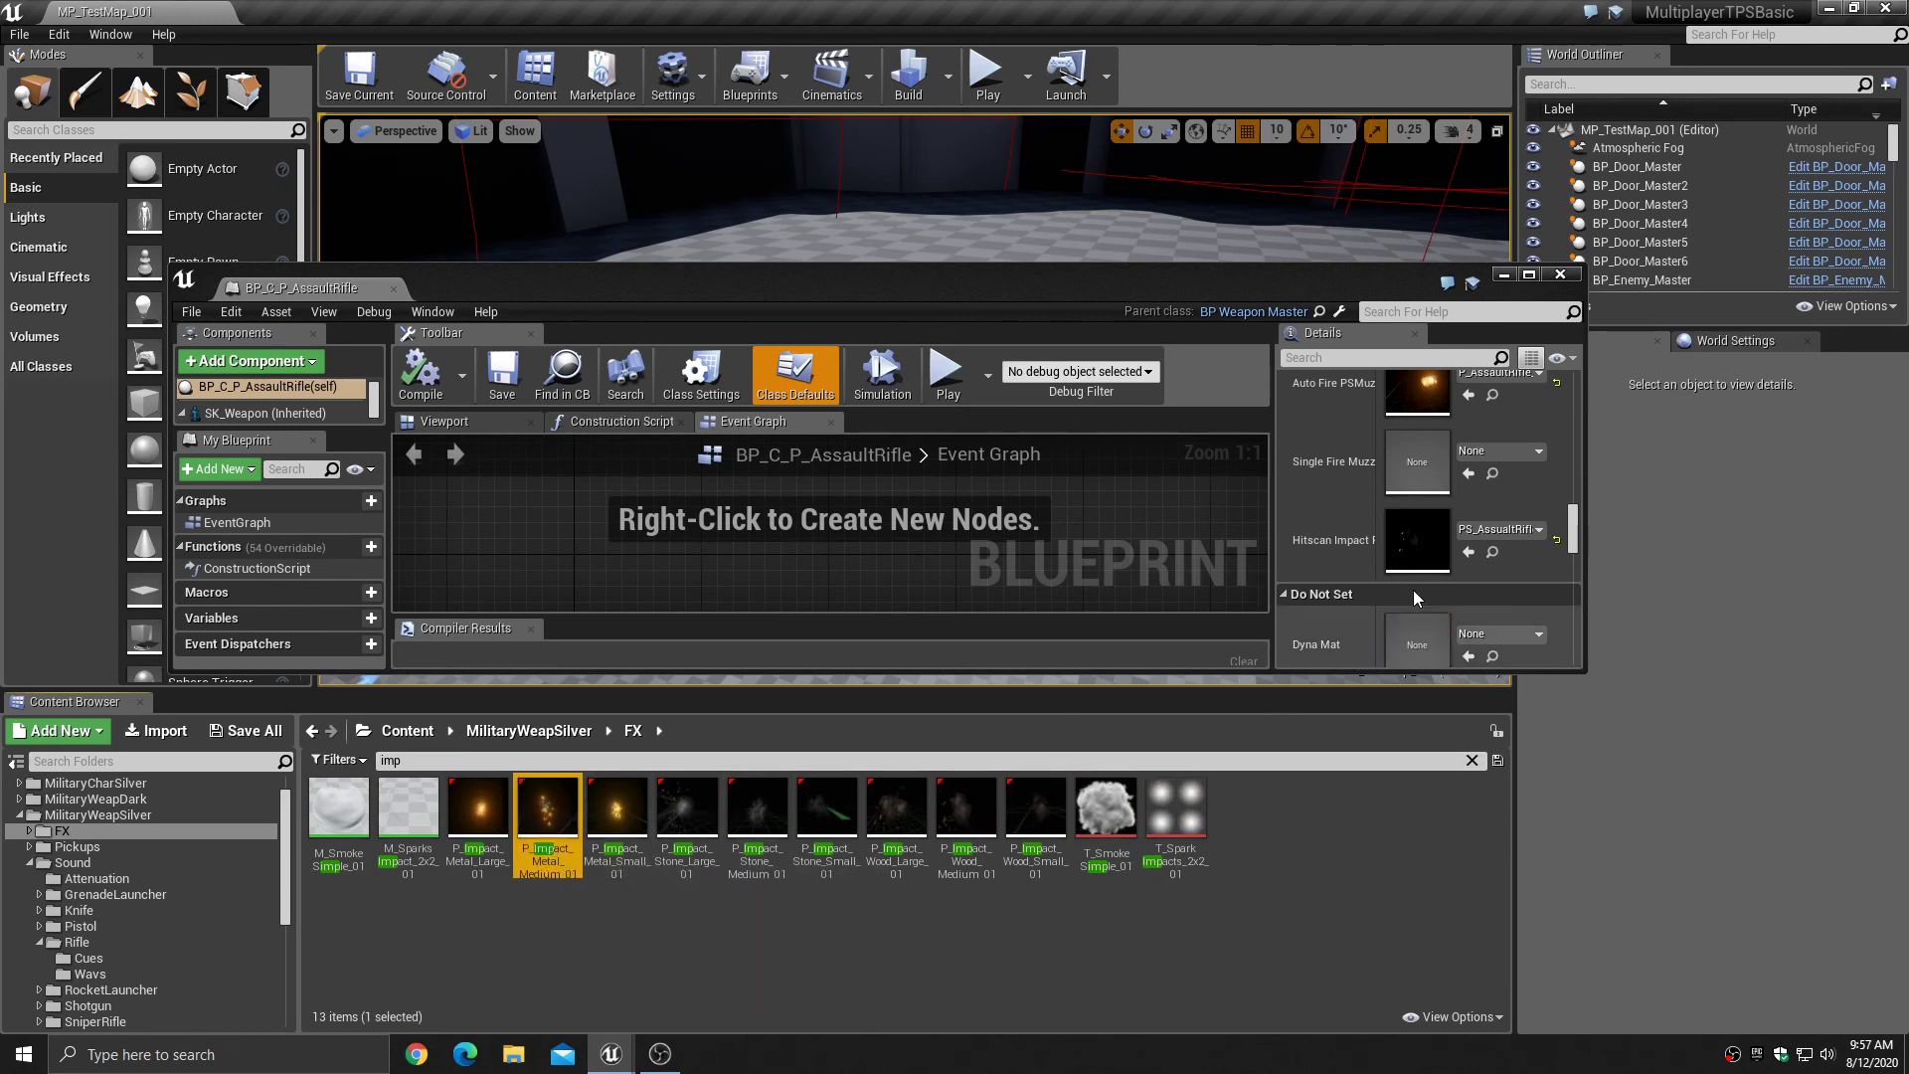
{"action": "left_click", "coordinate": [1470, 551]}
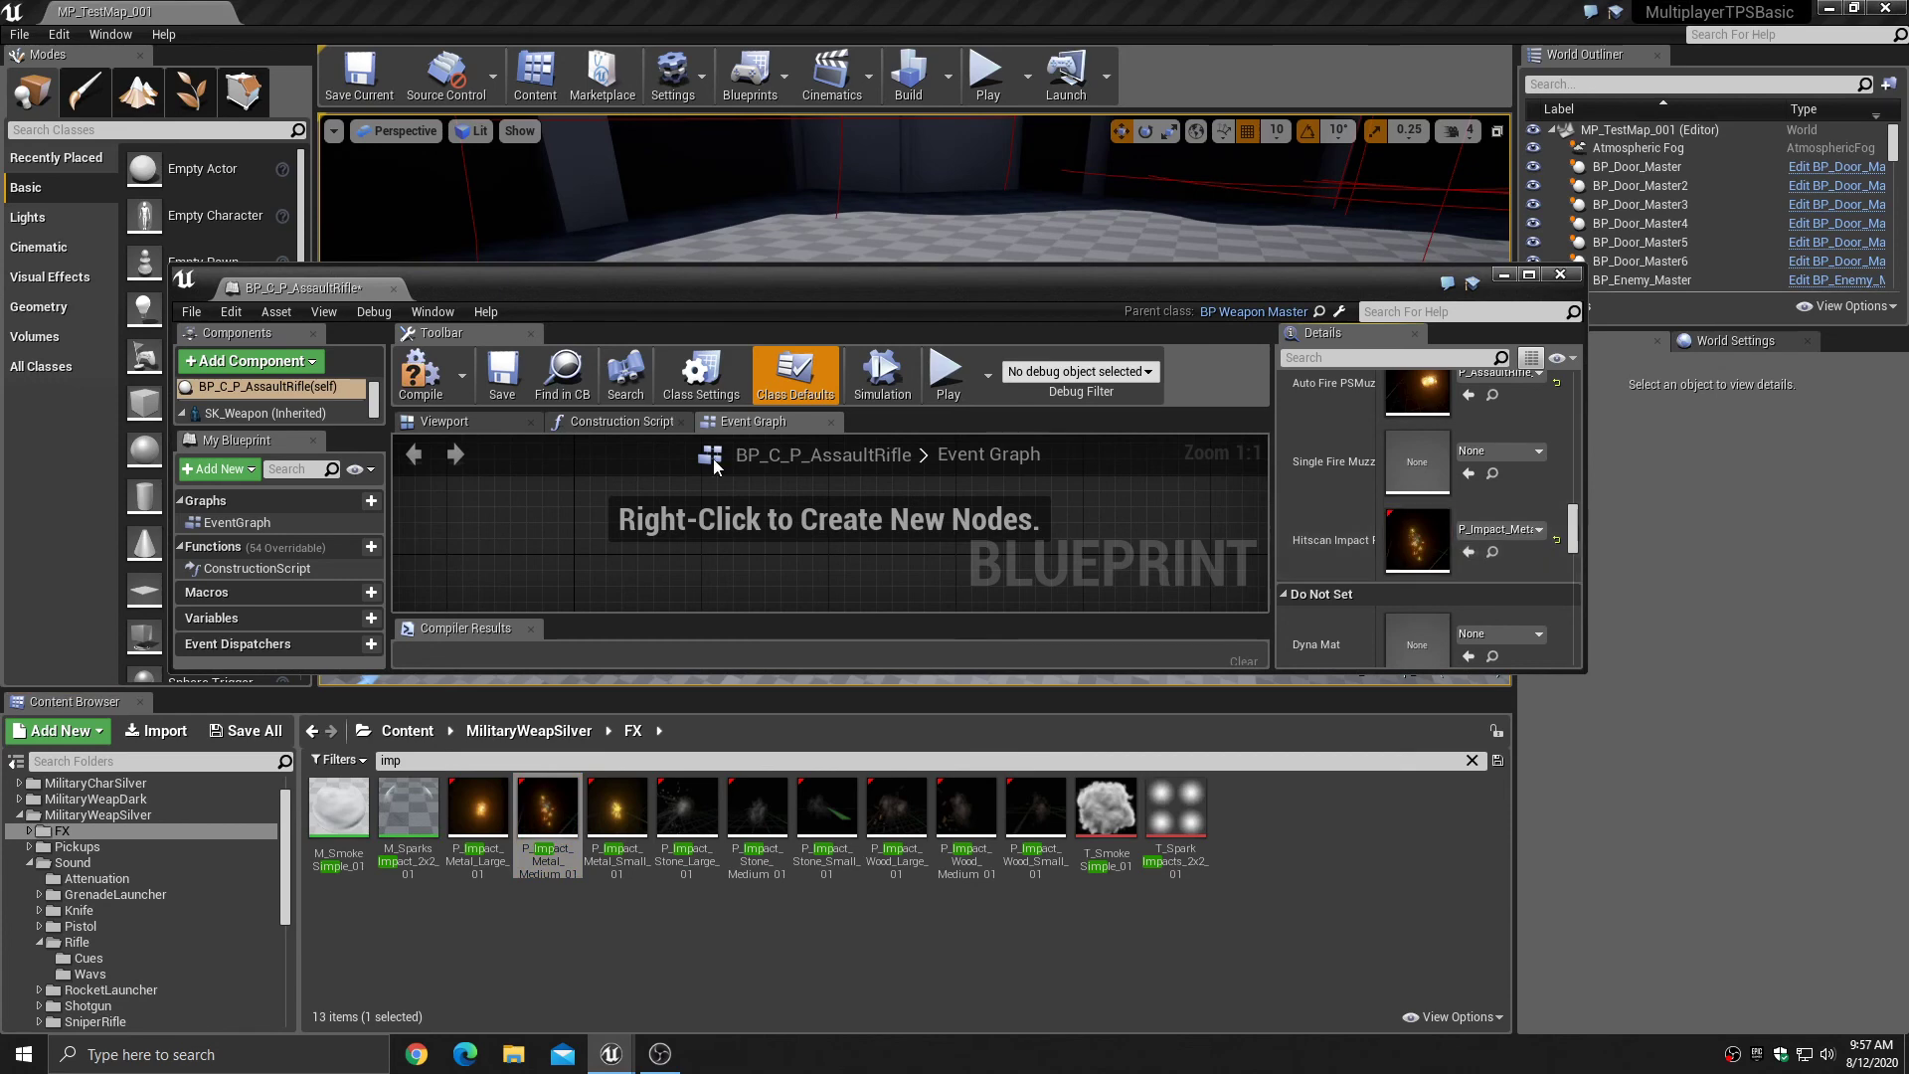
{"action": "left_click", "coordinate": [501, 376]}
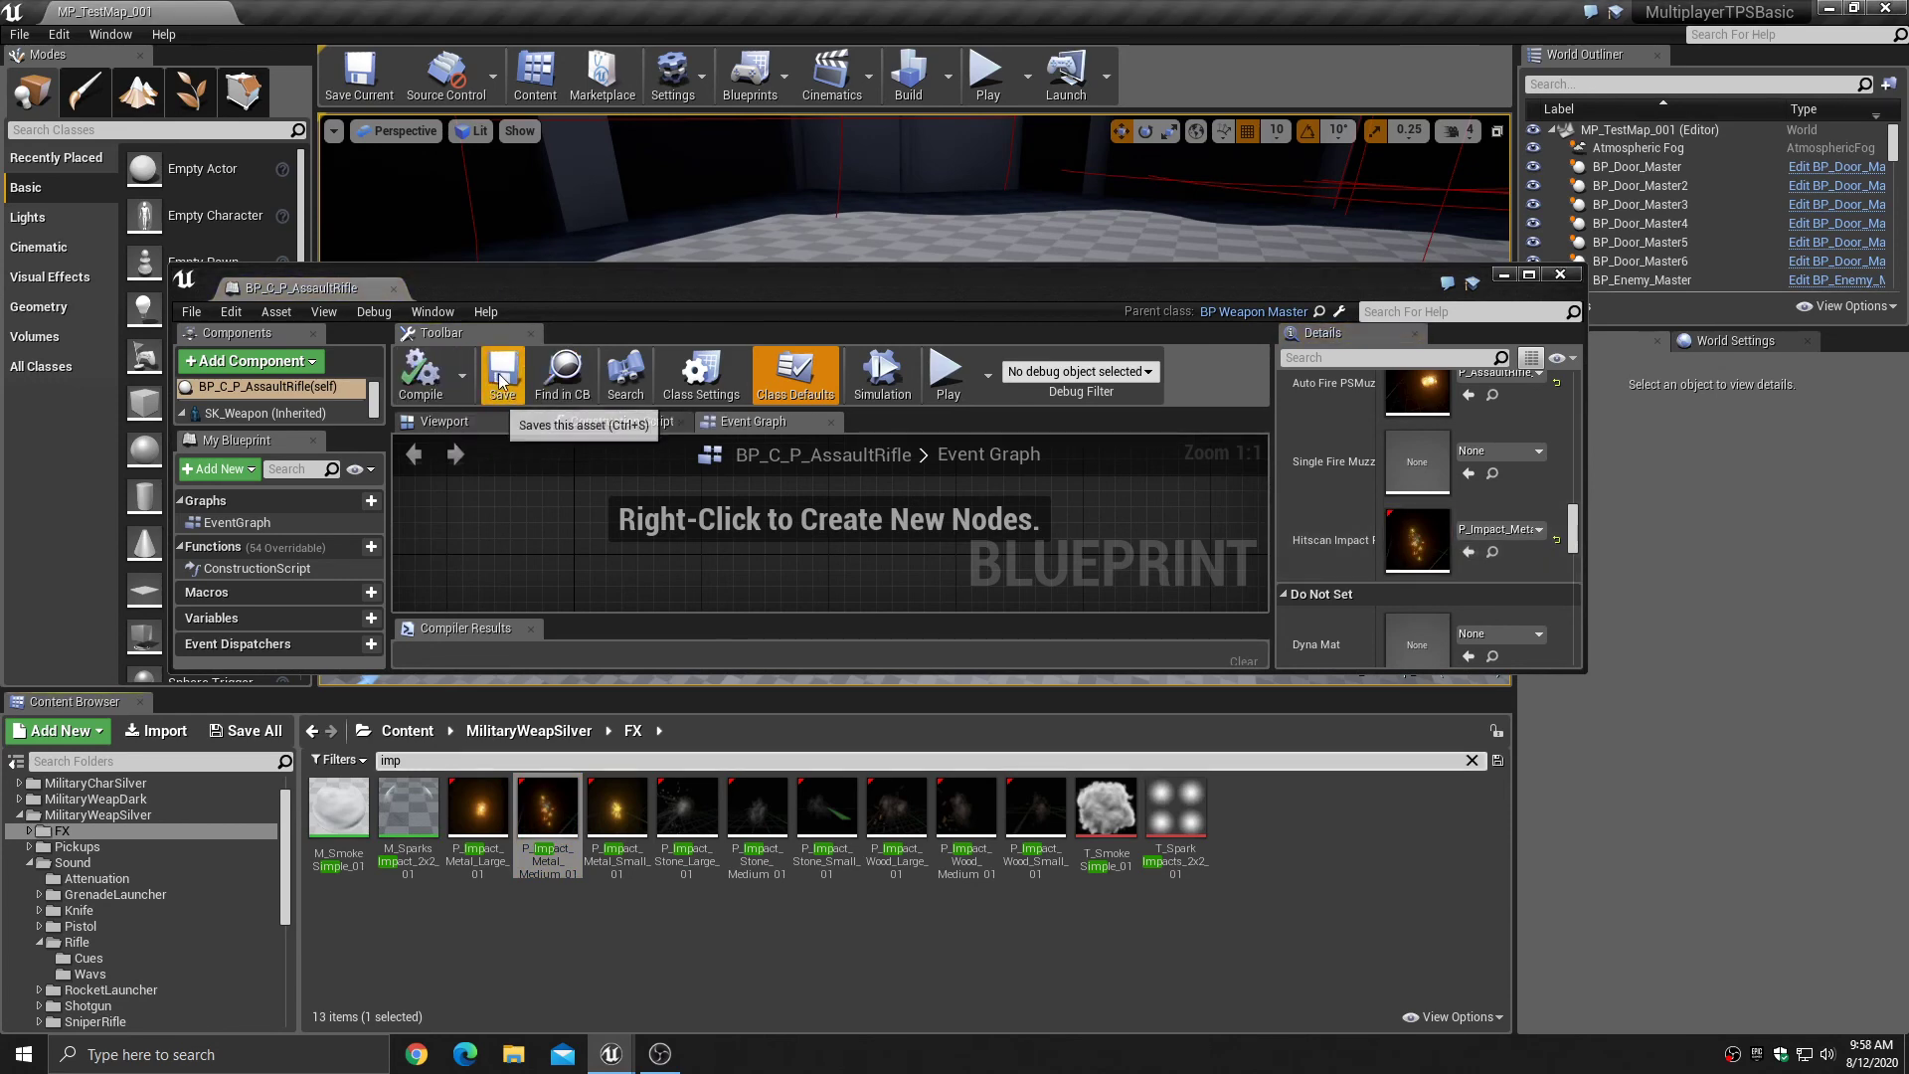
- Minimize the blueprint and play-test the level, firing at the floor to check the bullet impact effect, and end the session
{"action": "left_click", "coordinate": [1504, 275]}
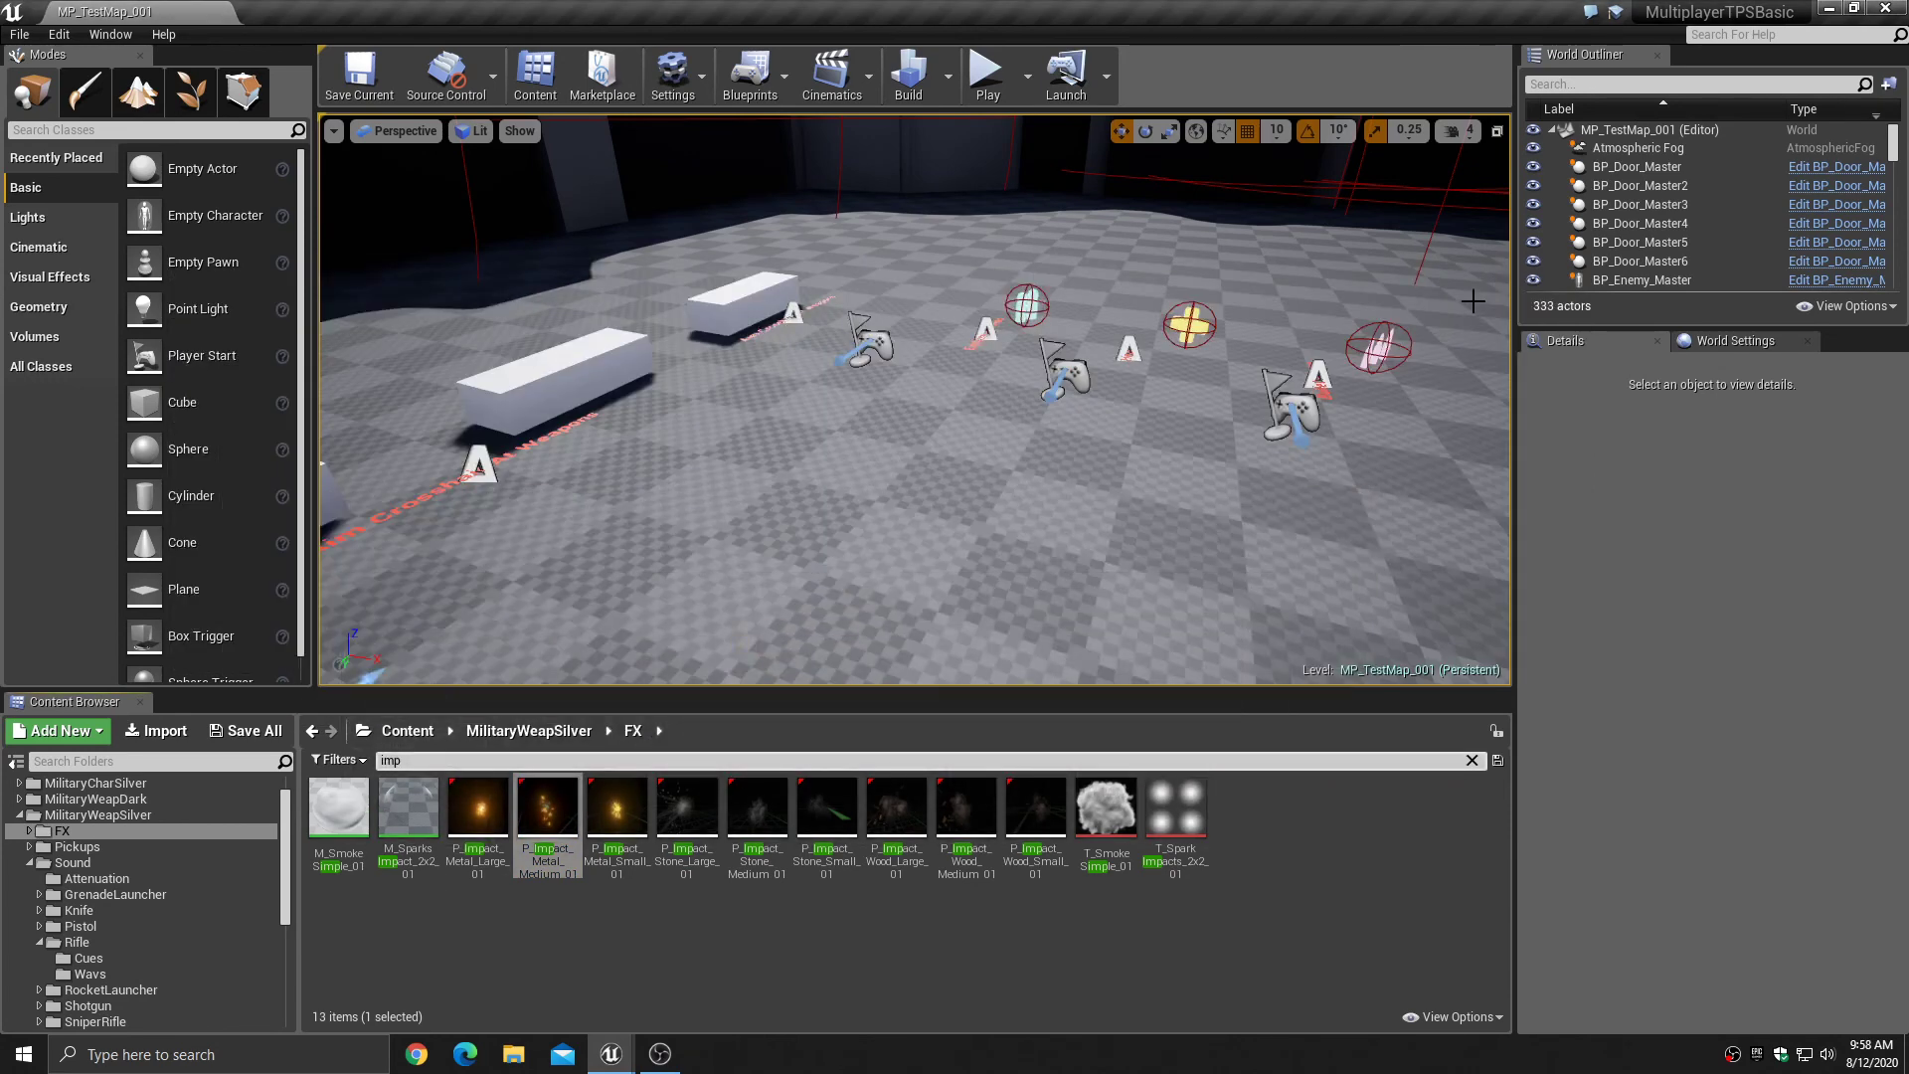
{"action": "left_click", "coordinate": [994, 90]}
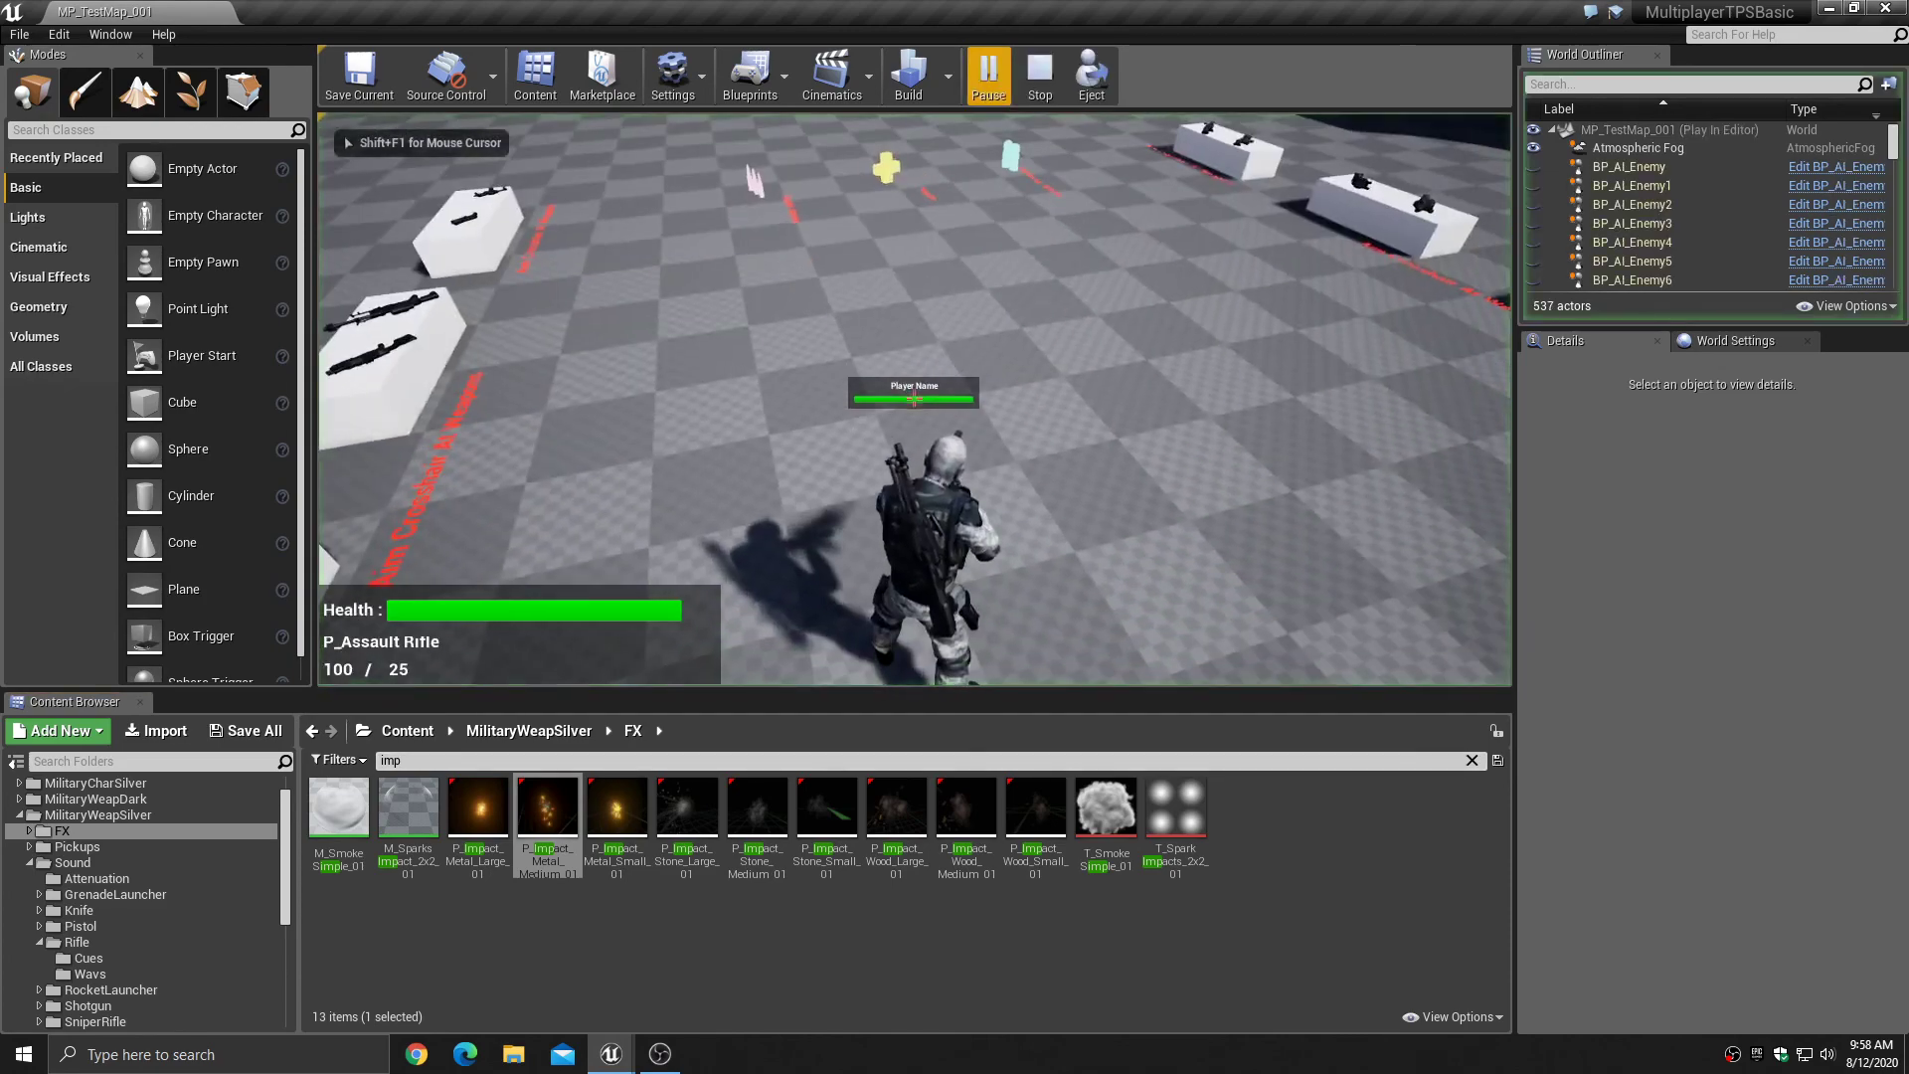
{"action": "left_click", "coordinate": [913, 399]}
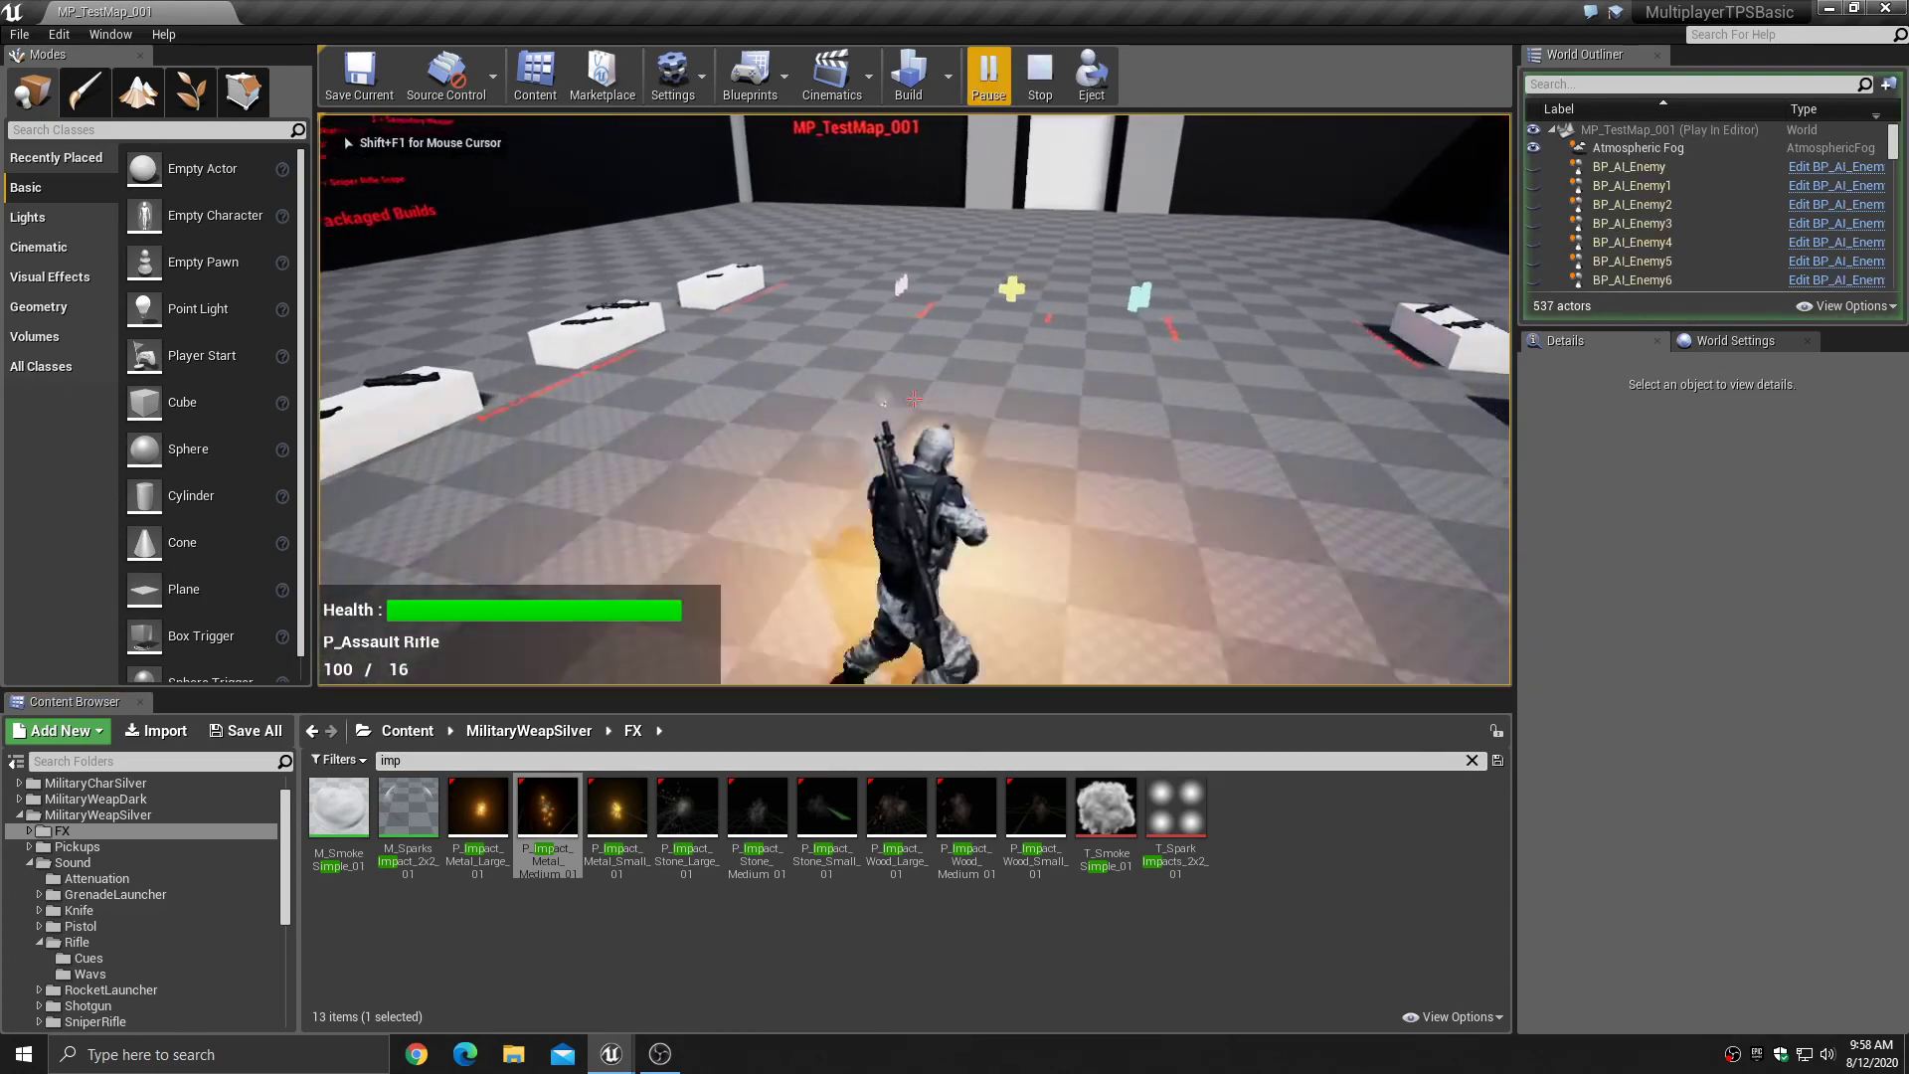
{"action": "left_click", "coordinate": [914, 399]}
{"action": "key", "text": "a"}
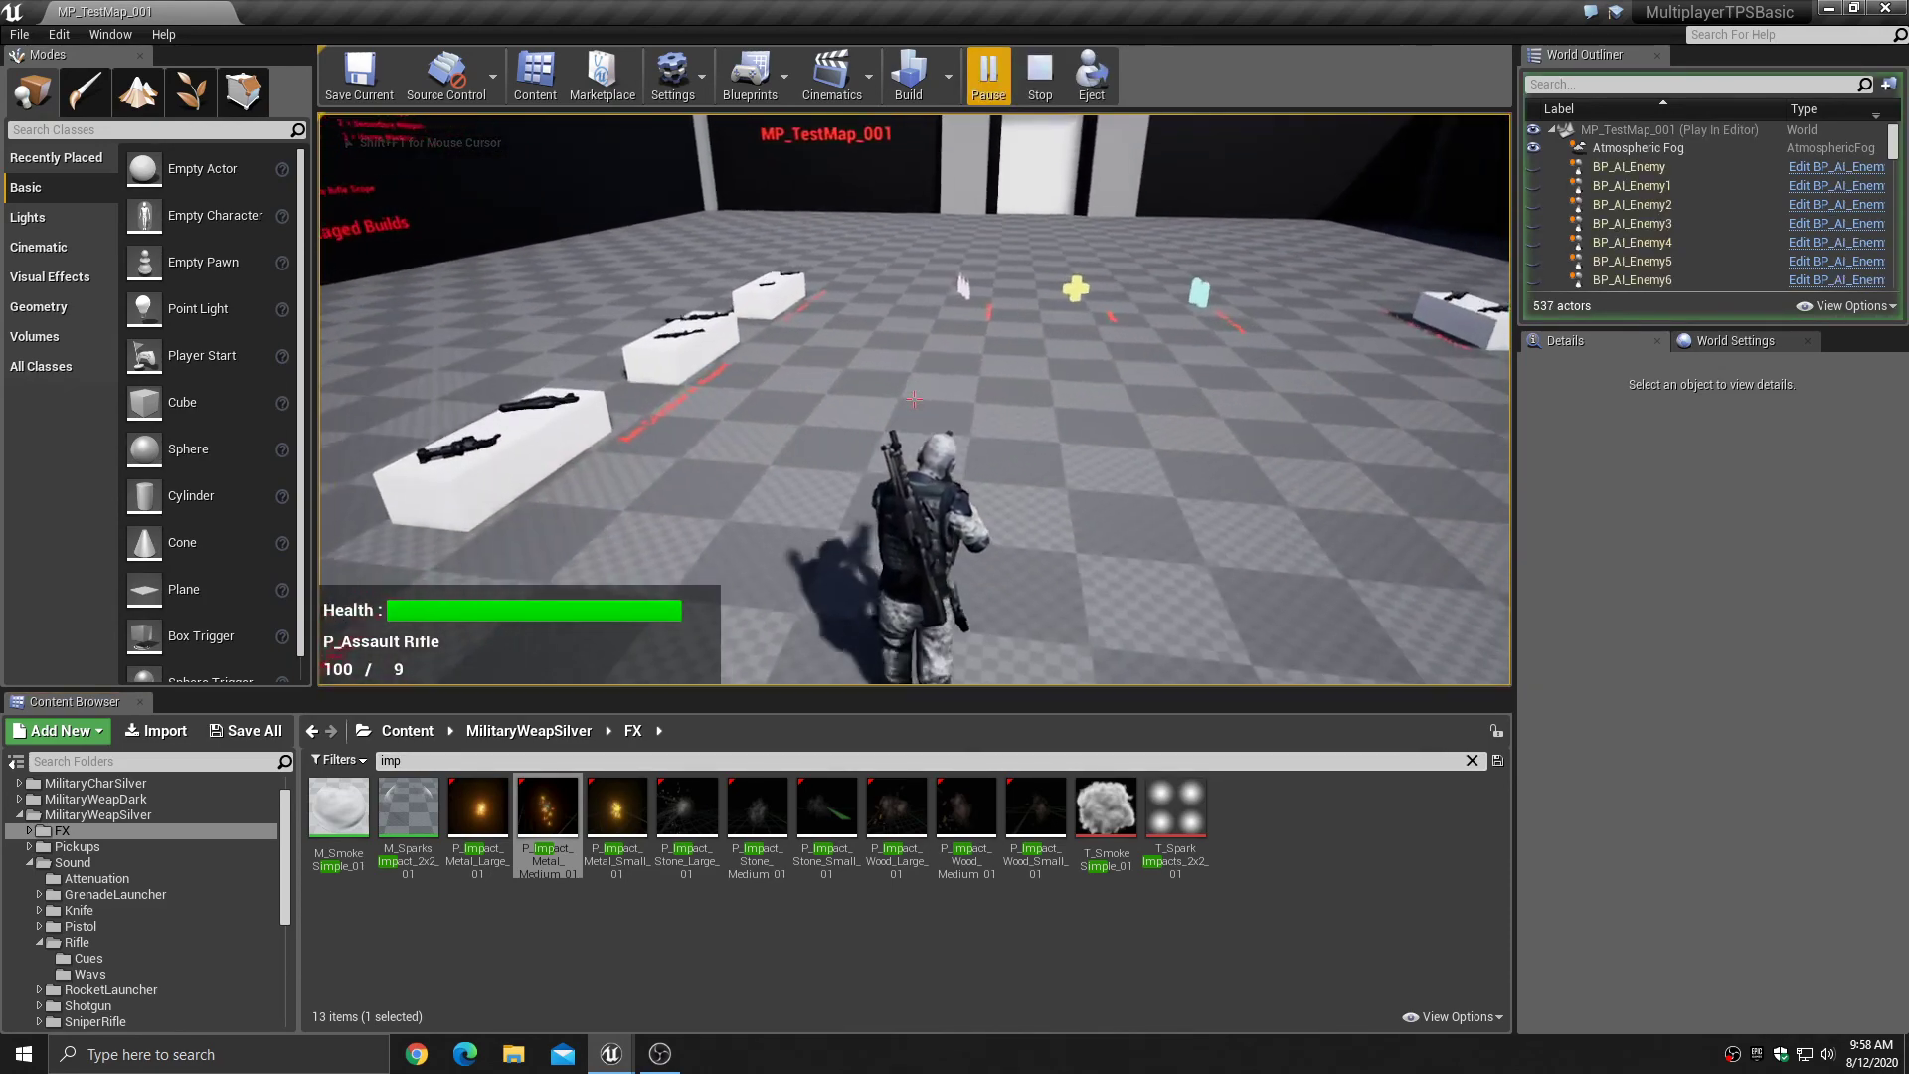
{"action": "left_click", "coordinate": [914, 398]}
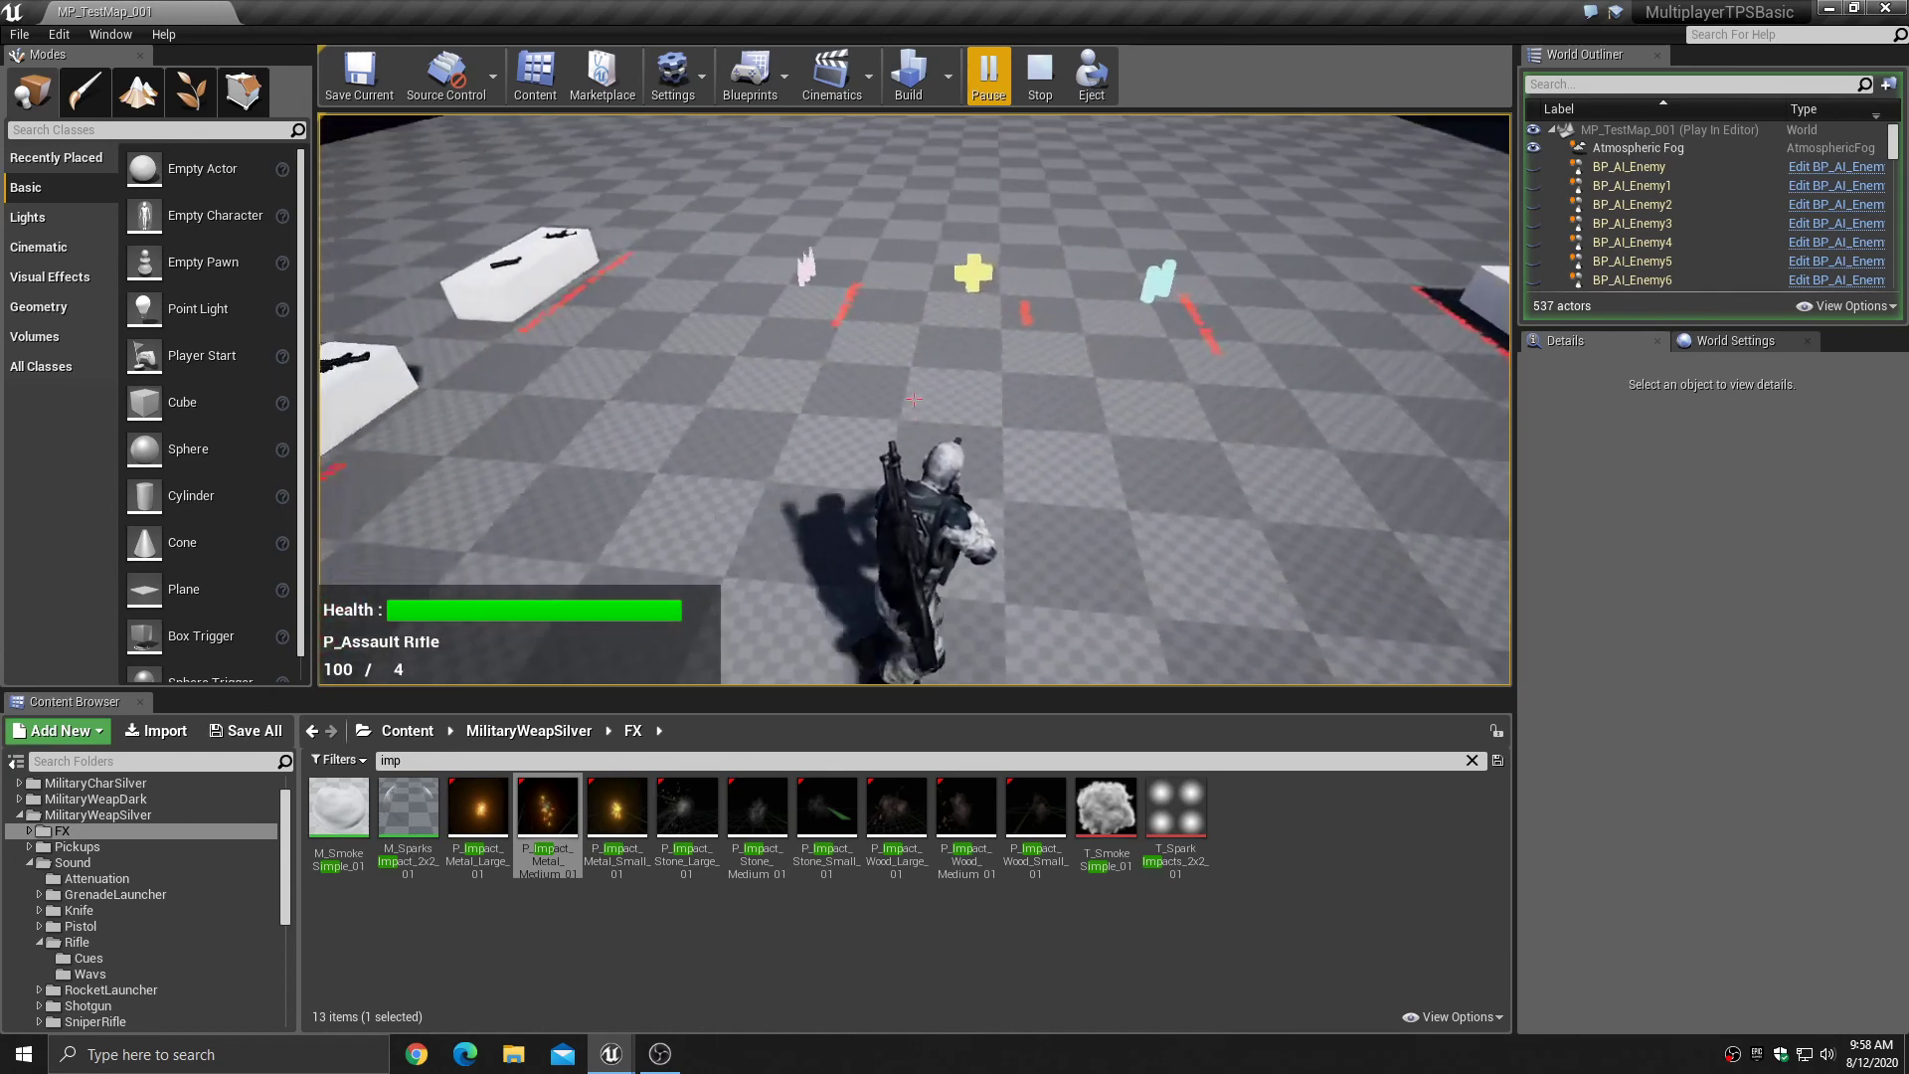
{"action": "key", "text": "Escape"}
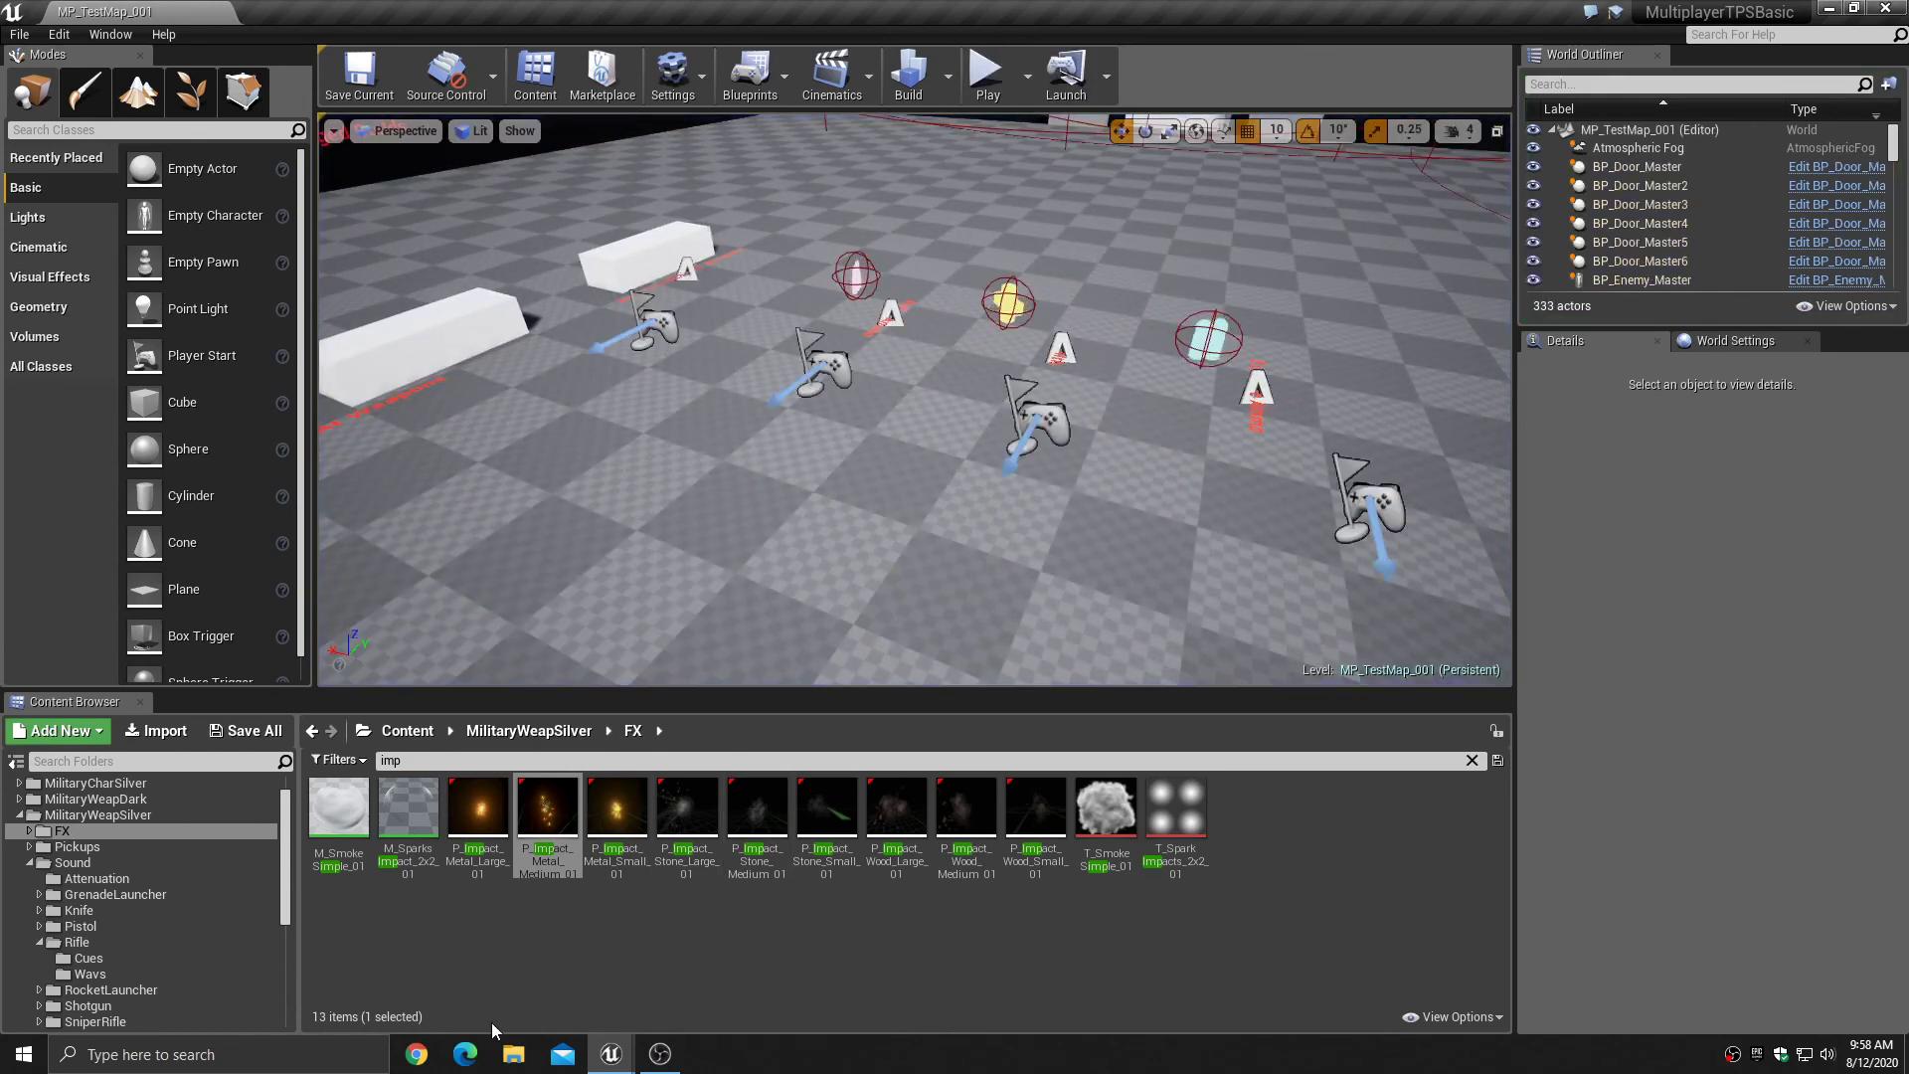
- Browse to MilitaryWeapSilver's Sound/Rifle/Cues folder and preview the Rifle_ImpactSurface_Cue sound
{"action": "left_click", "coordinate": [151, 961]}
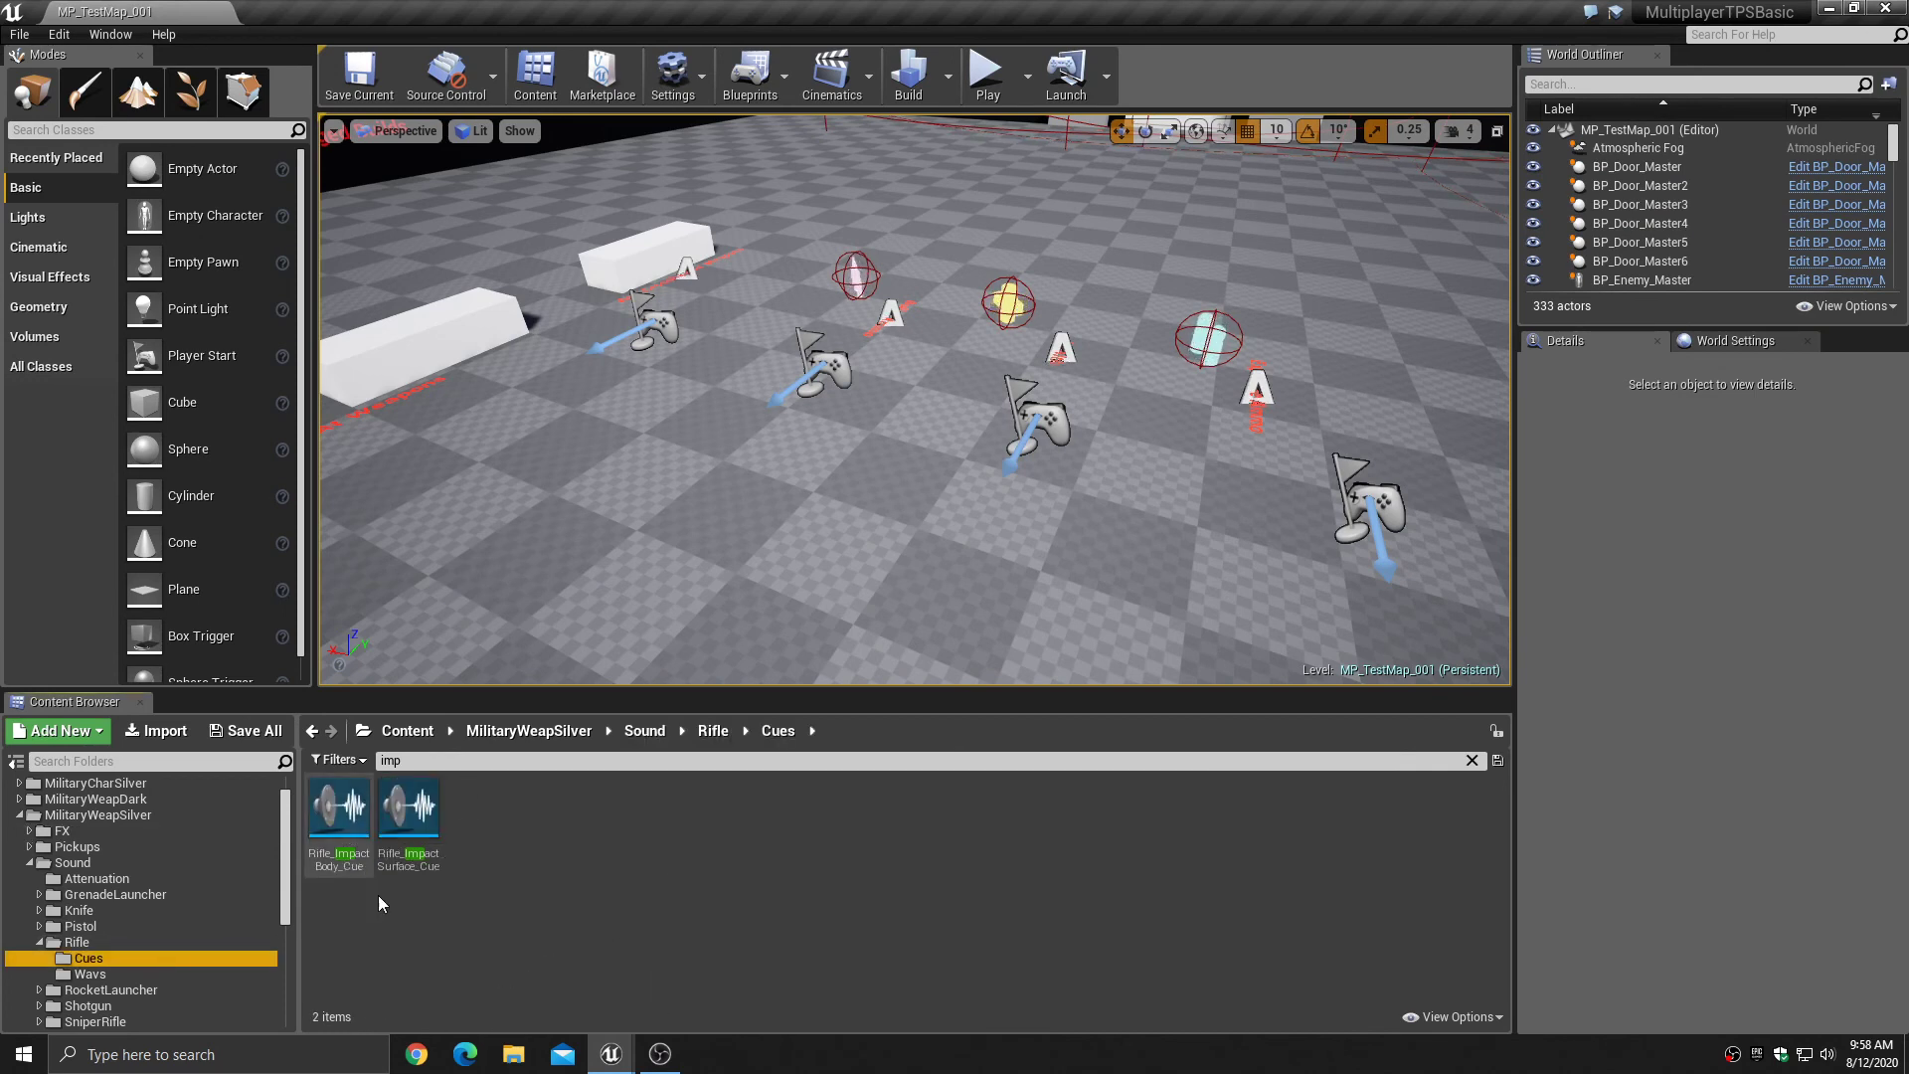
{"action": "mouse_move", "coordinate": [425, 871]}
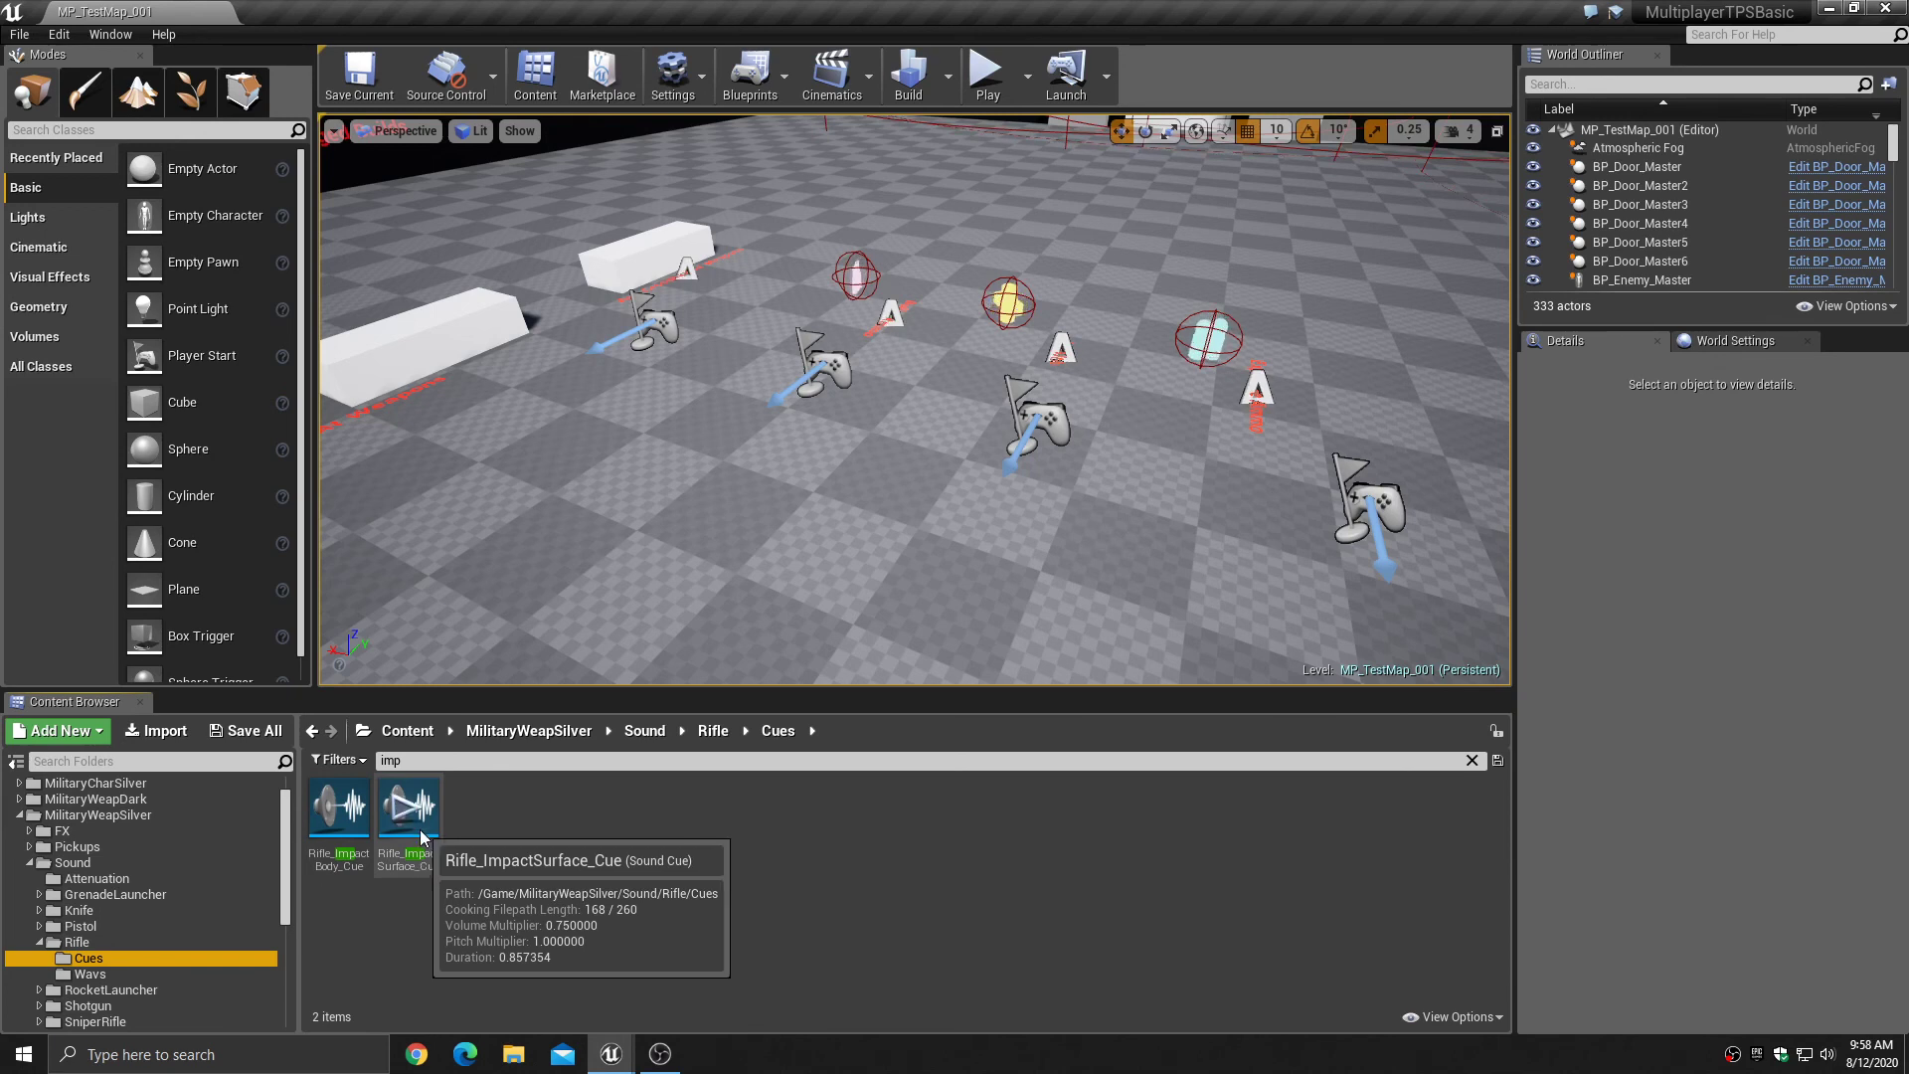
{"action": "left_click", "coordinate": [414, 822]}
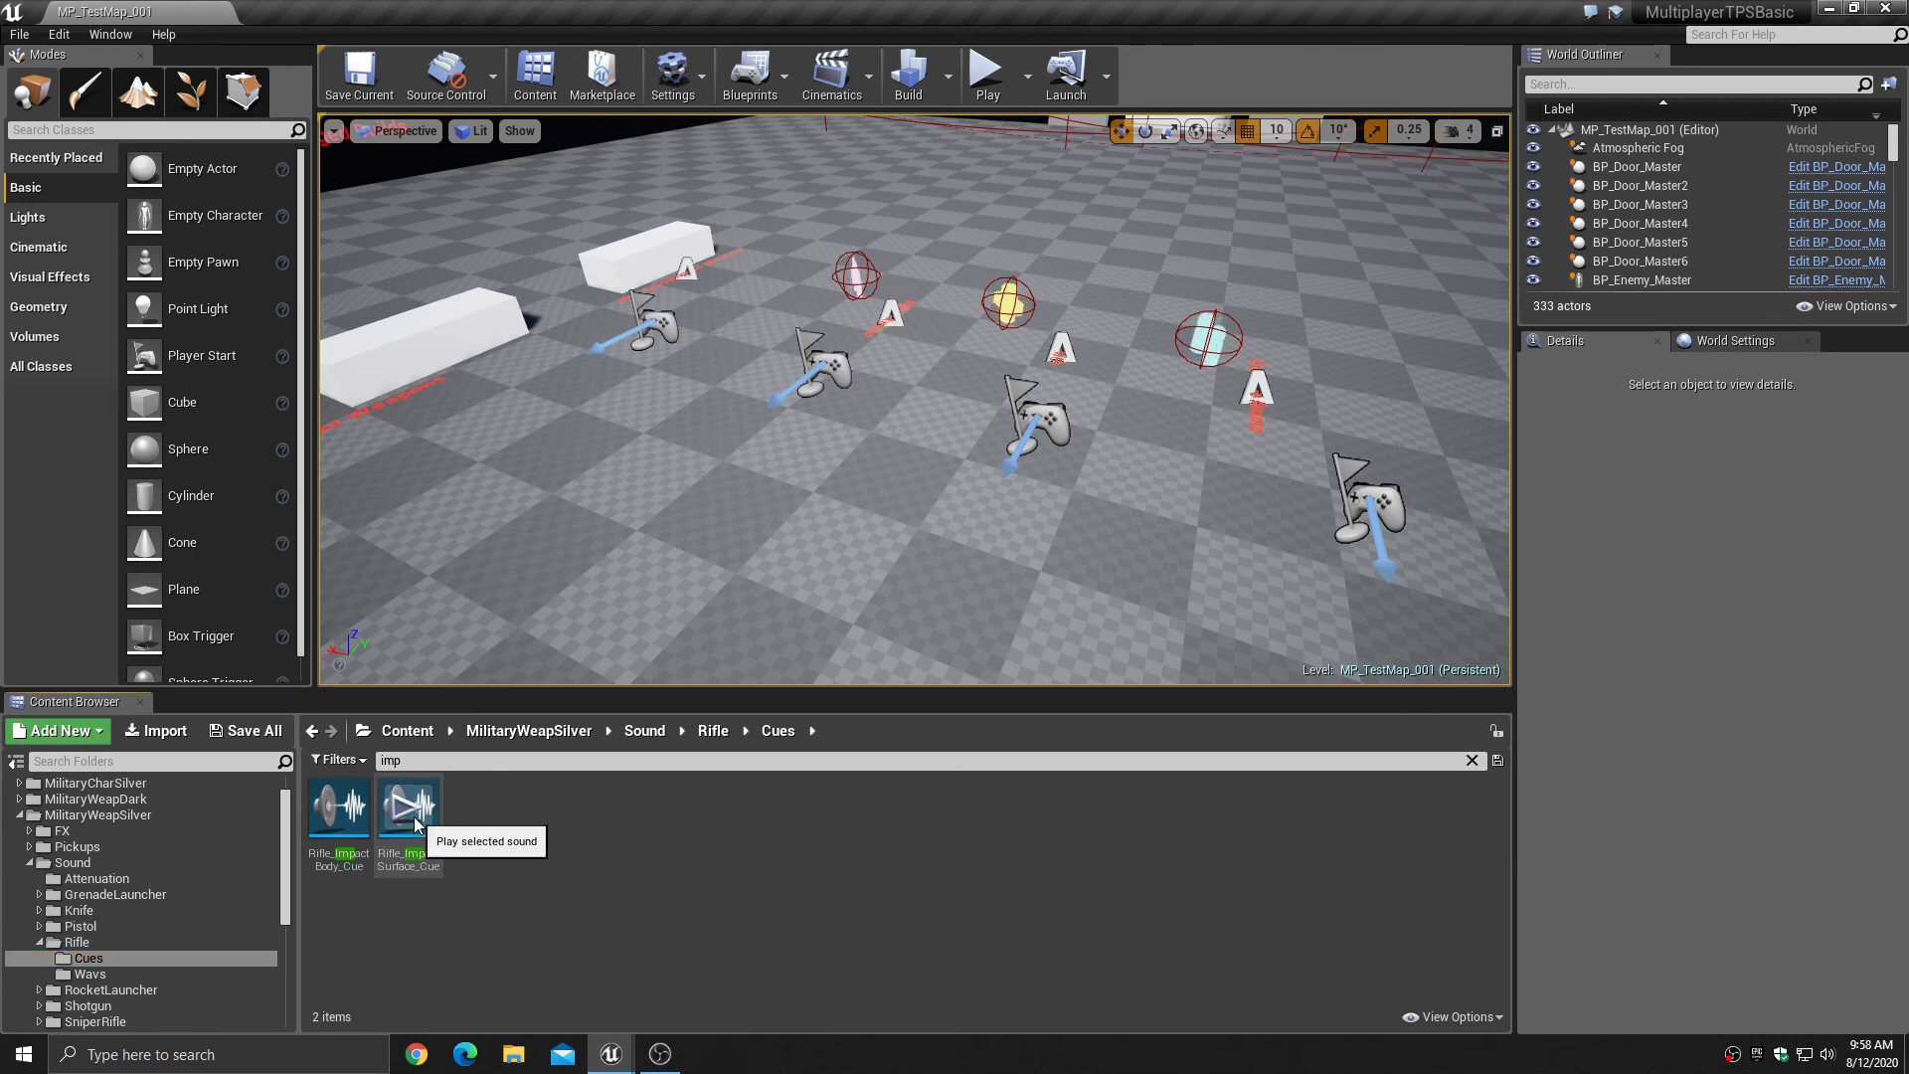
{"action": "left_click", "coordinate": [414, 818]}
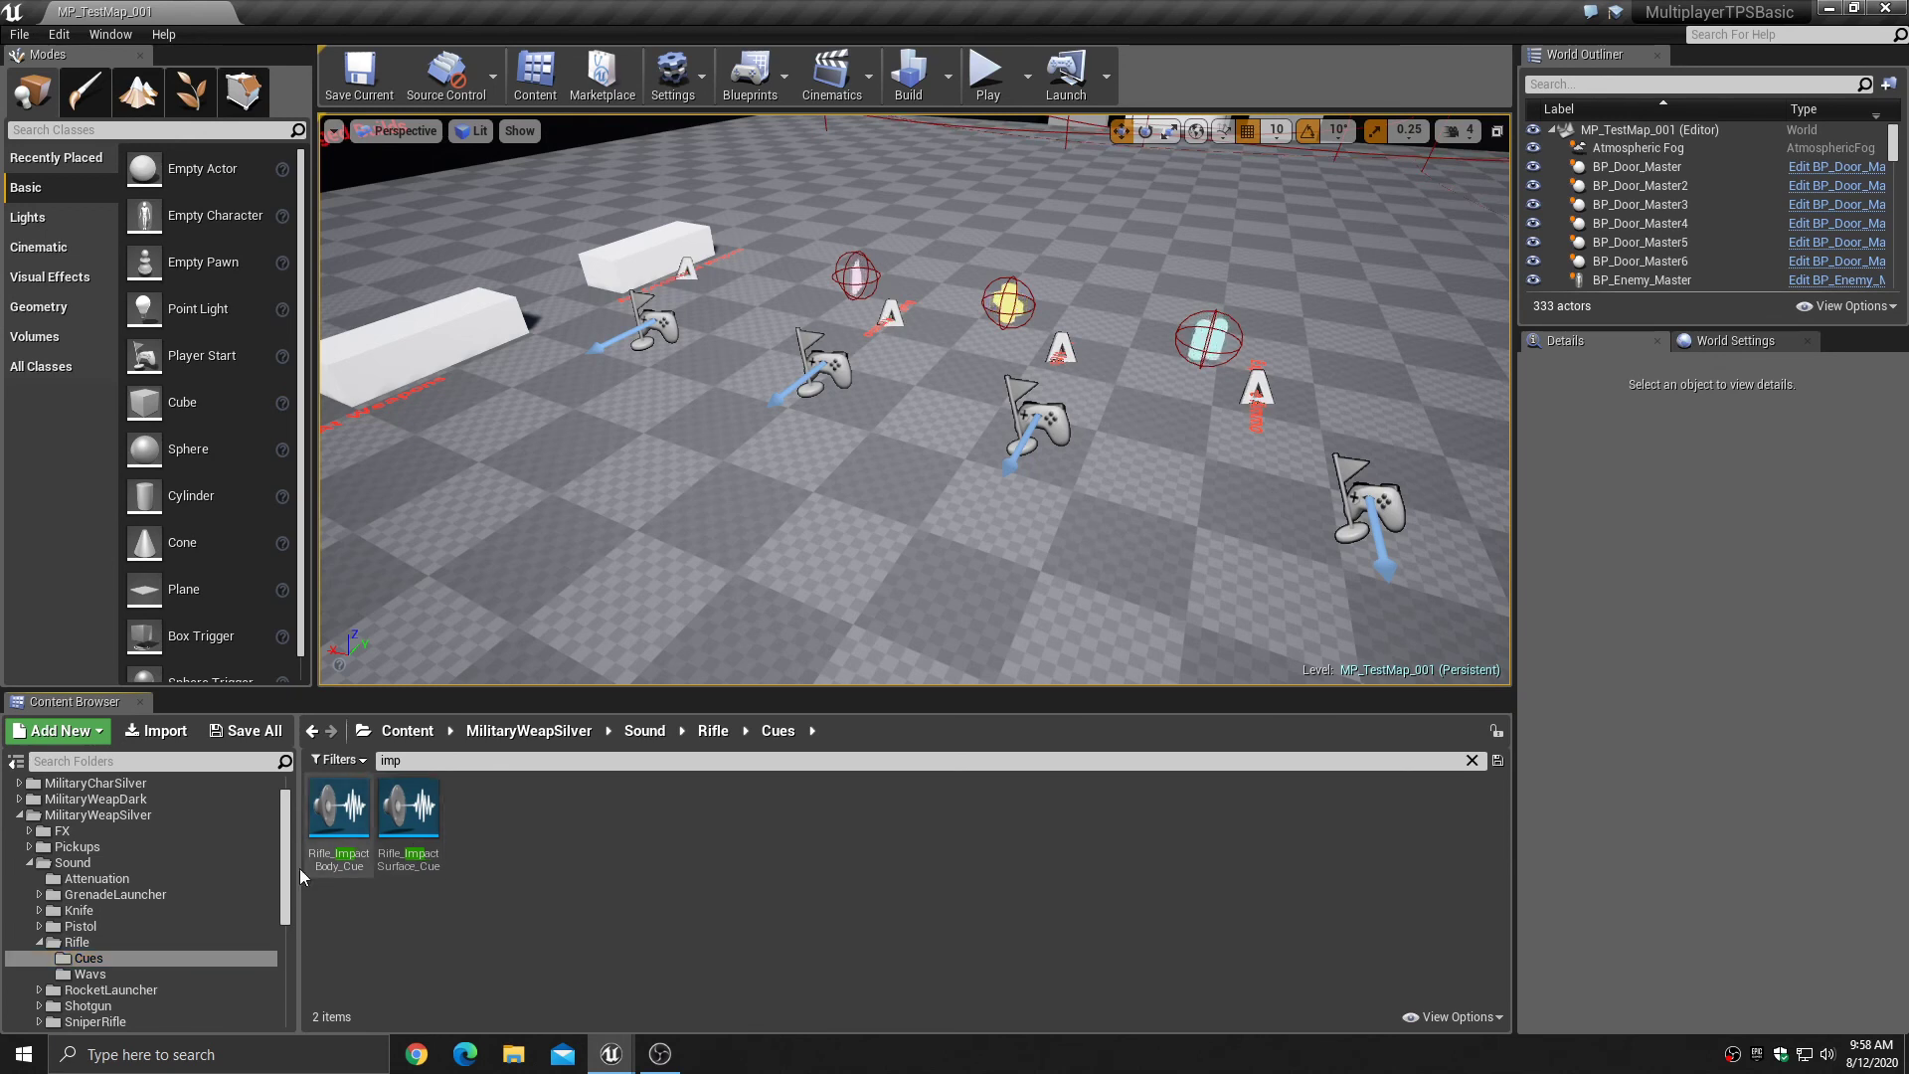
- Reopen BP_C_P_AssaultRifle from MP_TPSBasic's Weapons/Blueprints/Weapons folder with the asset filter cleared, and bring up its Sound settings
{"action": "scroll", "coordinate": [110, 970], "scroll_direction": "down", "scroll_amount": 3}
{"action": "scroll", "coordinate": [109, 971], "scroll_direction": "down", "scroll_amount": 3}
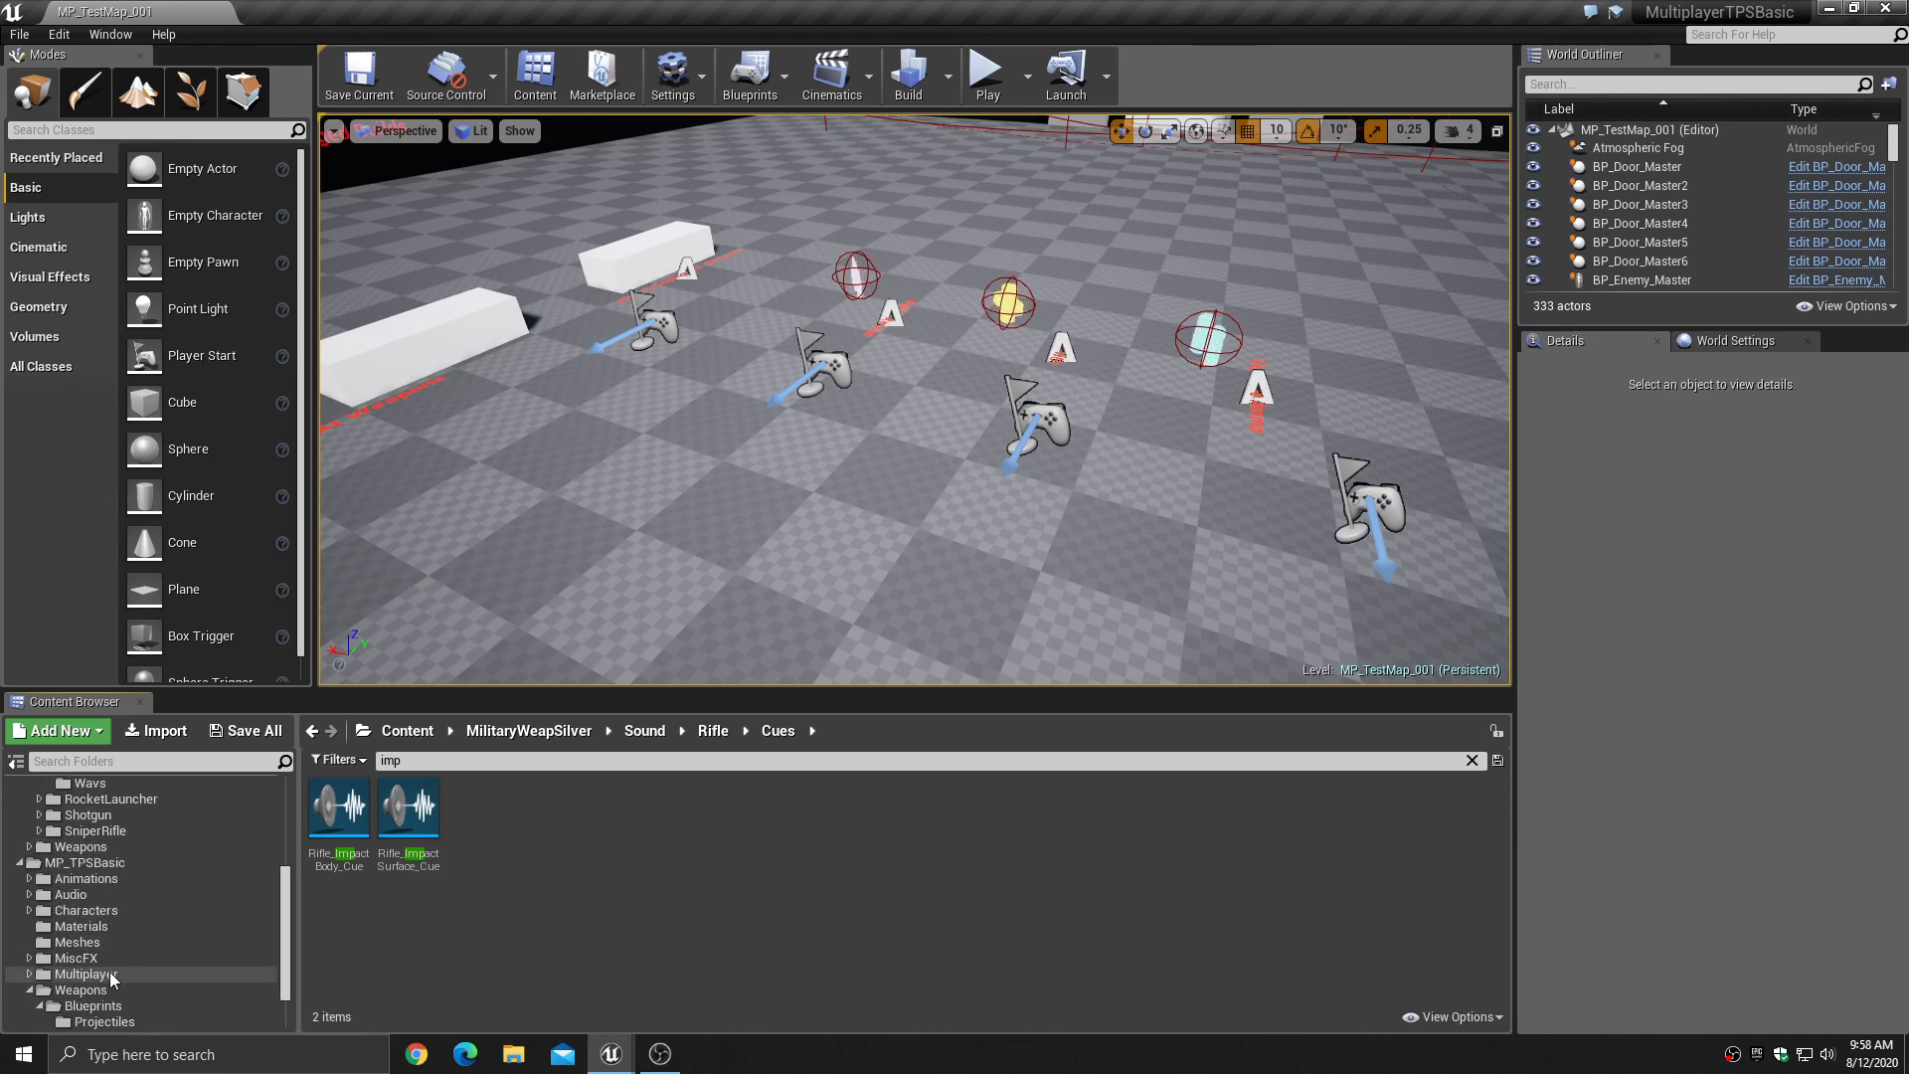
{"action": "left_click", "coordinate": [104, 974]}
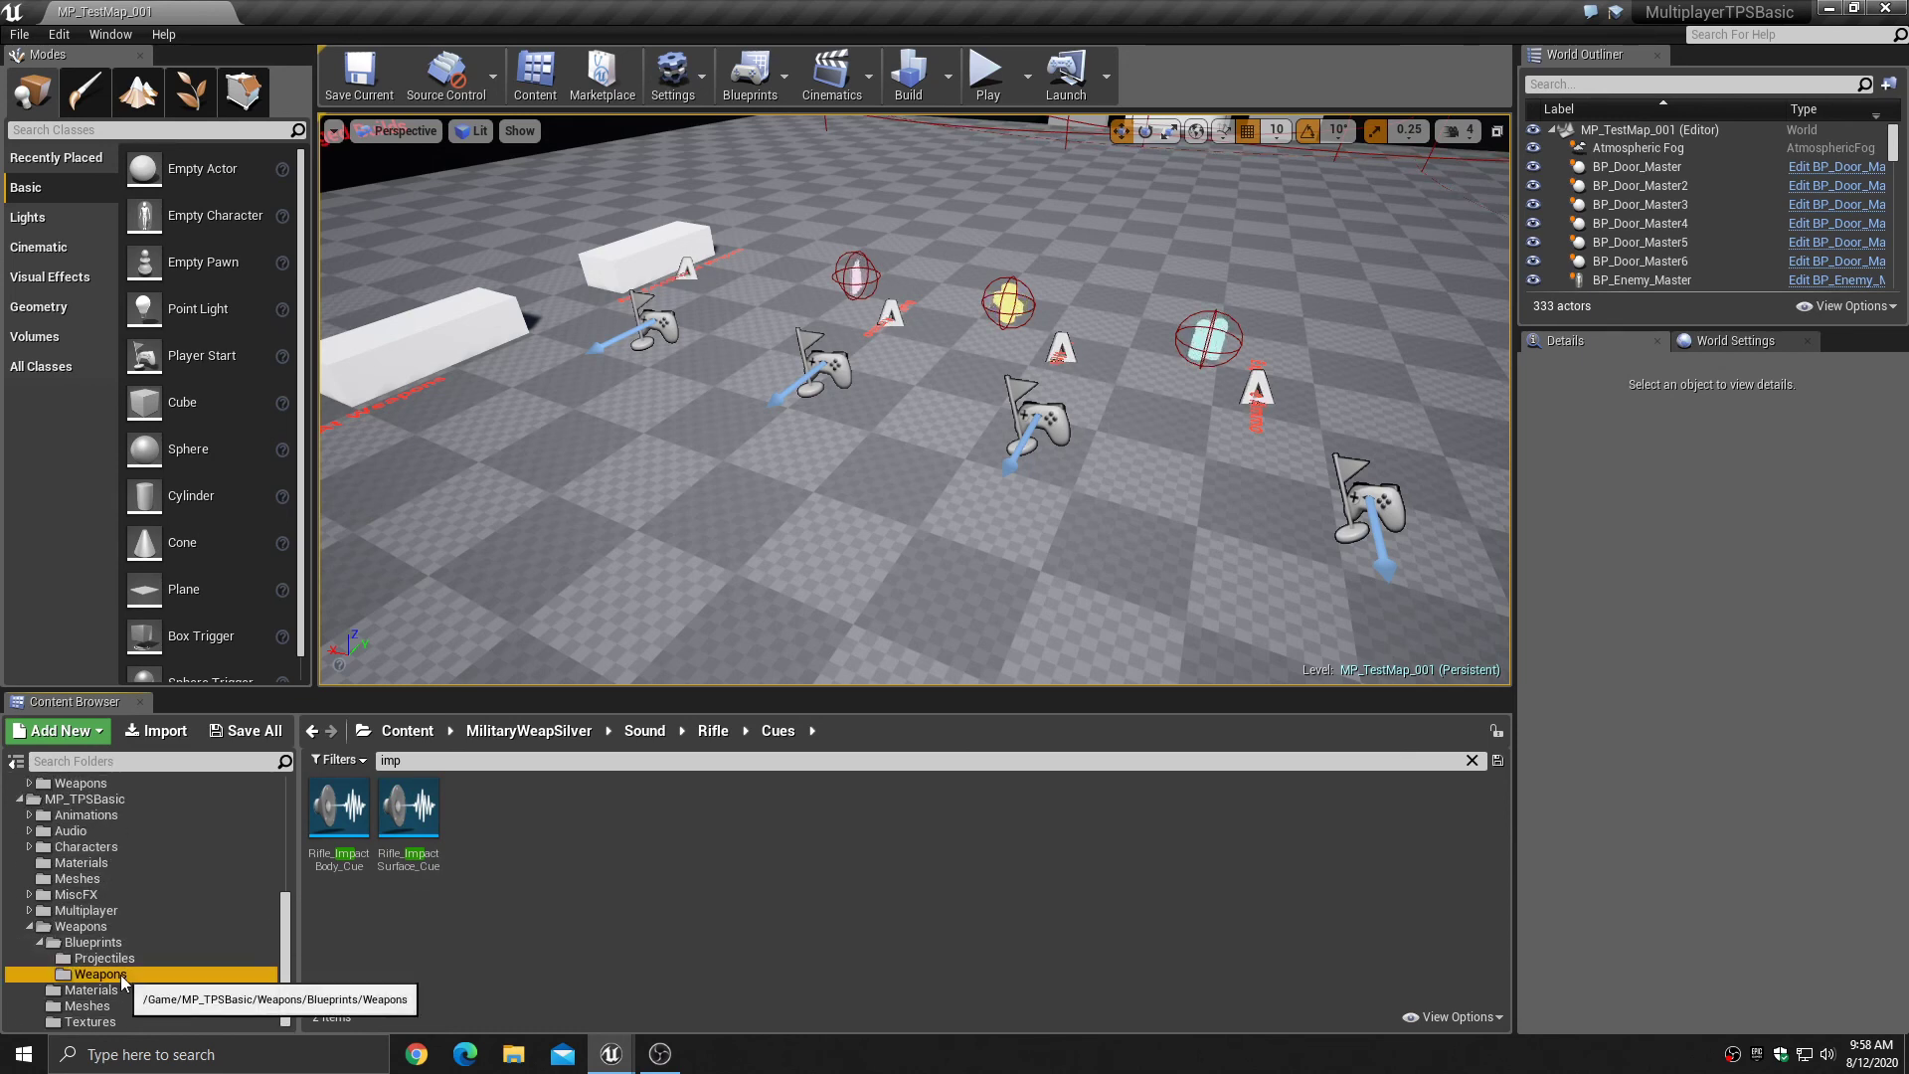
{"action": "left_click", "coordinate": [1472, 760]}
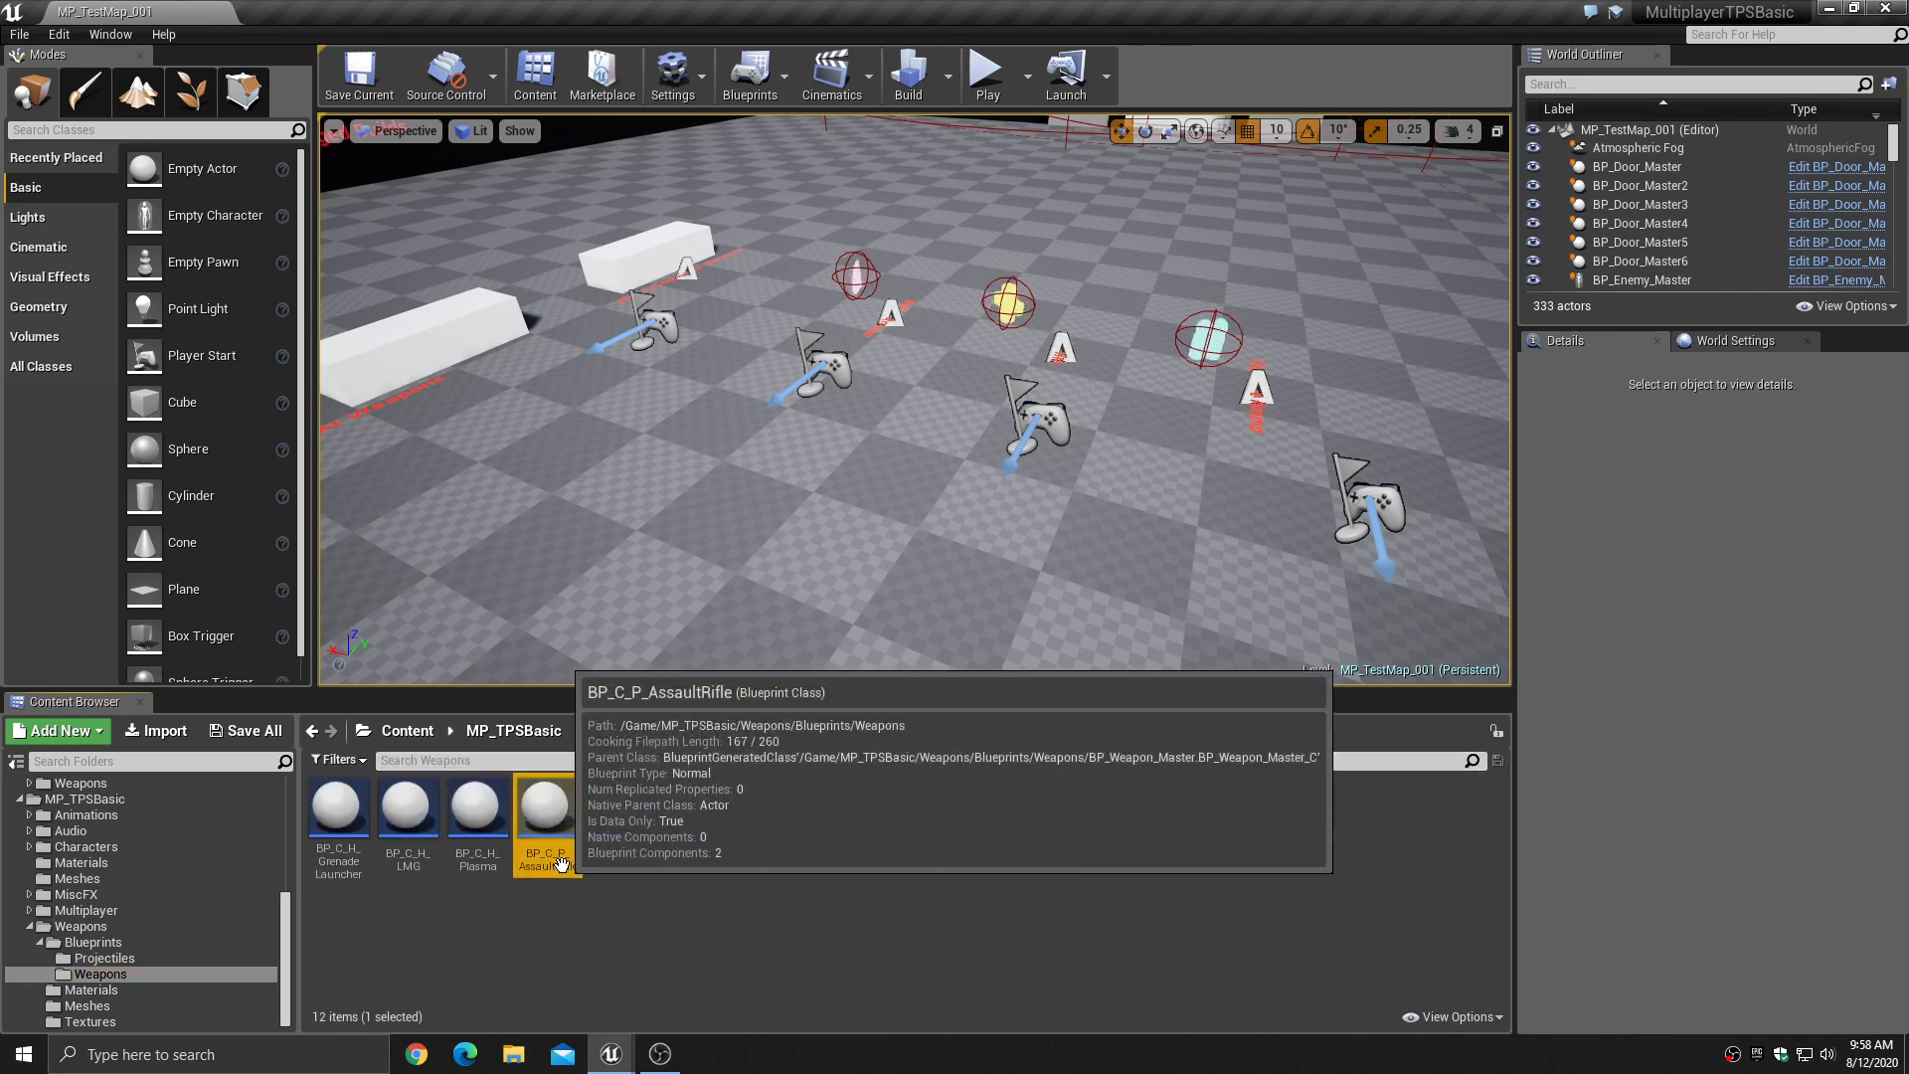
{"action": "double_click", "coordinate": [546, 813]}
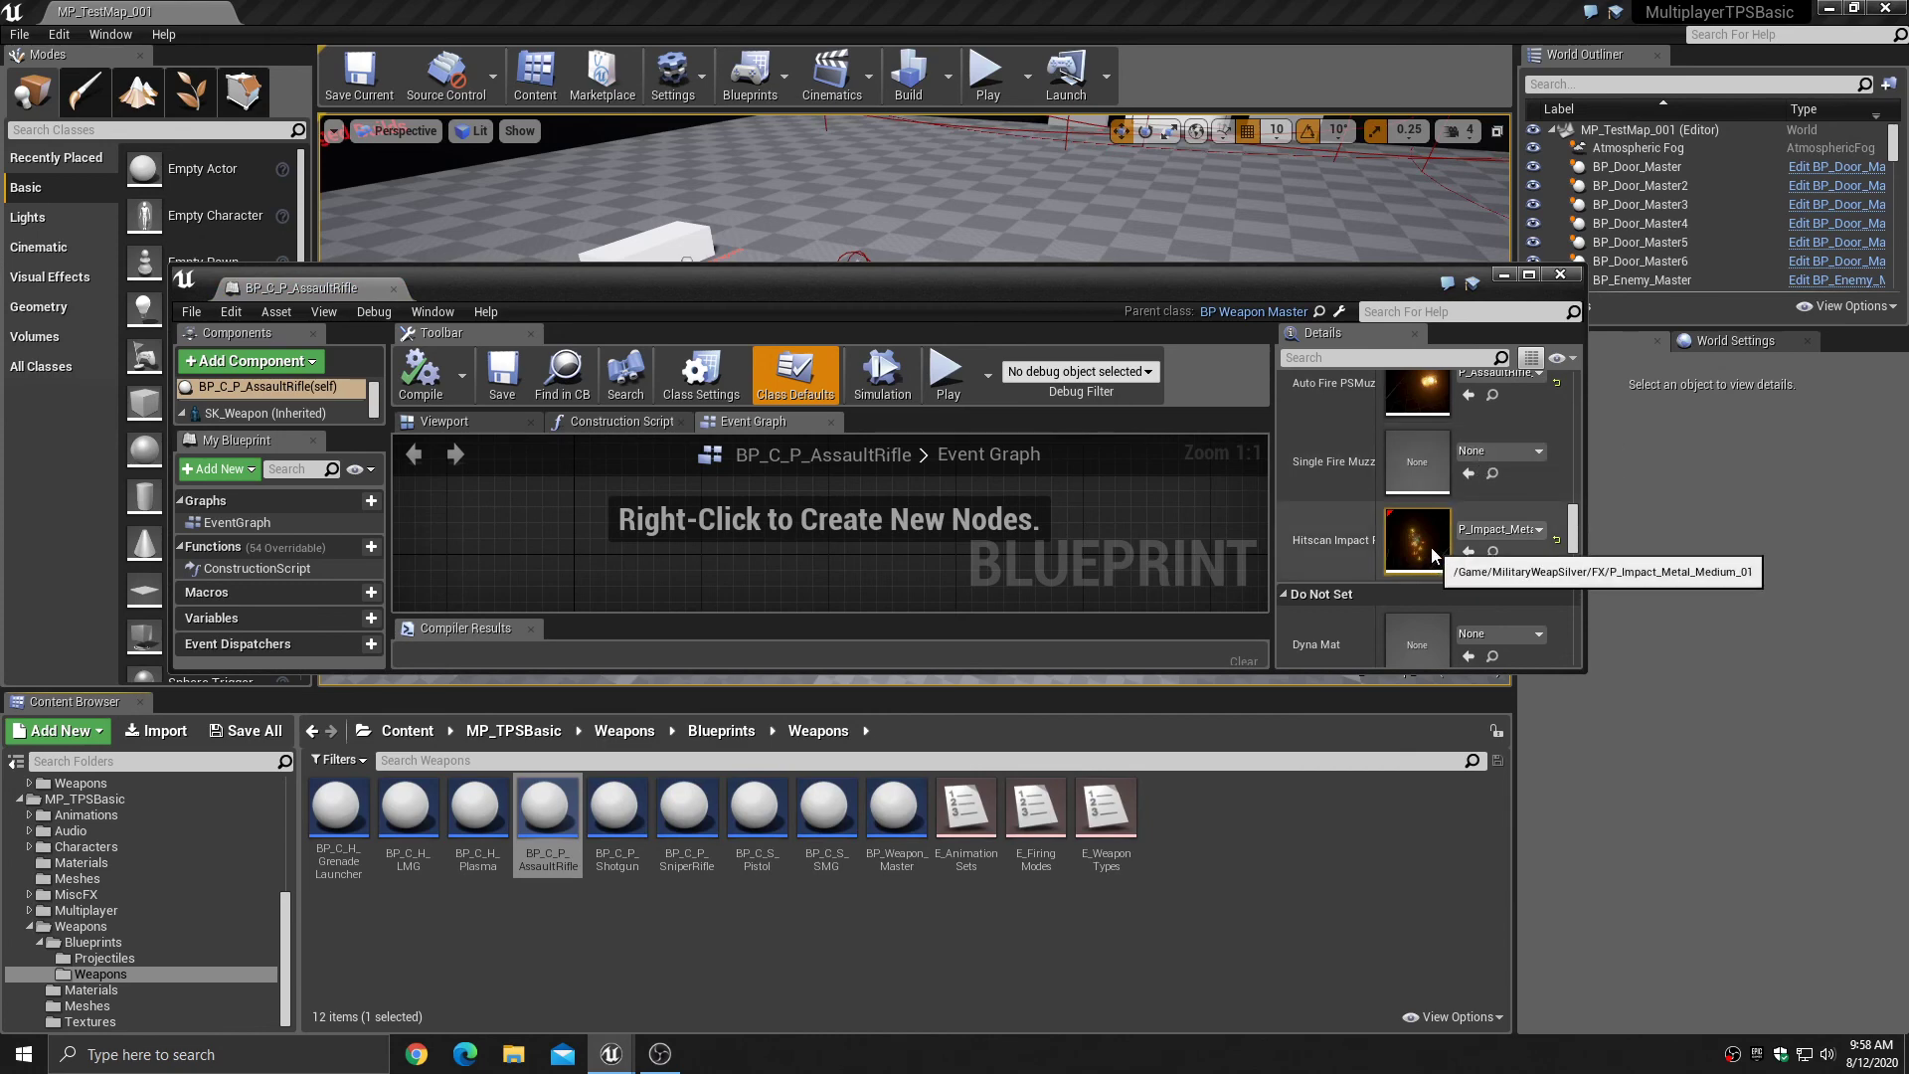
{"action": "scroll", "coordinate": [1425, 563], "scroll_direction": "up", "scroll_amount": 2}
{"action": "scroll", "coordinate": [1431, 557], "scroll_direction": "down", "scroll_amount": 1}
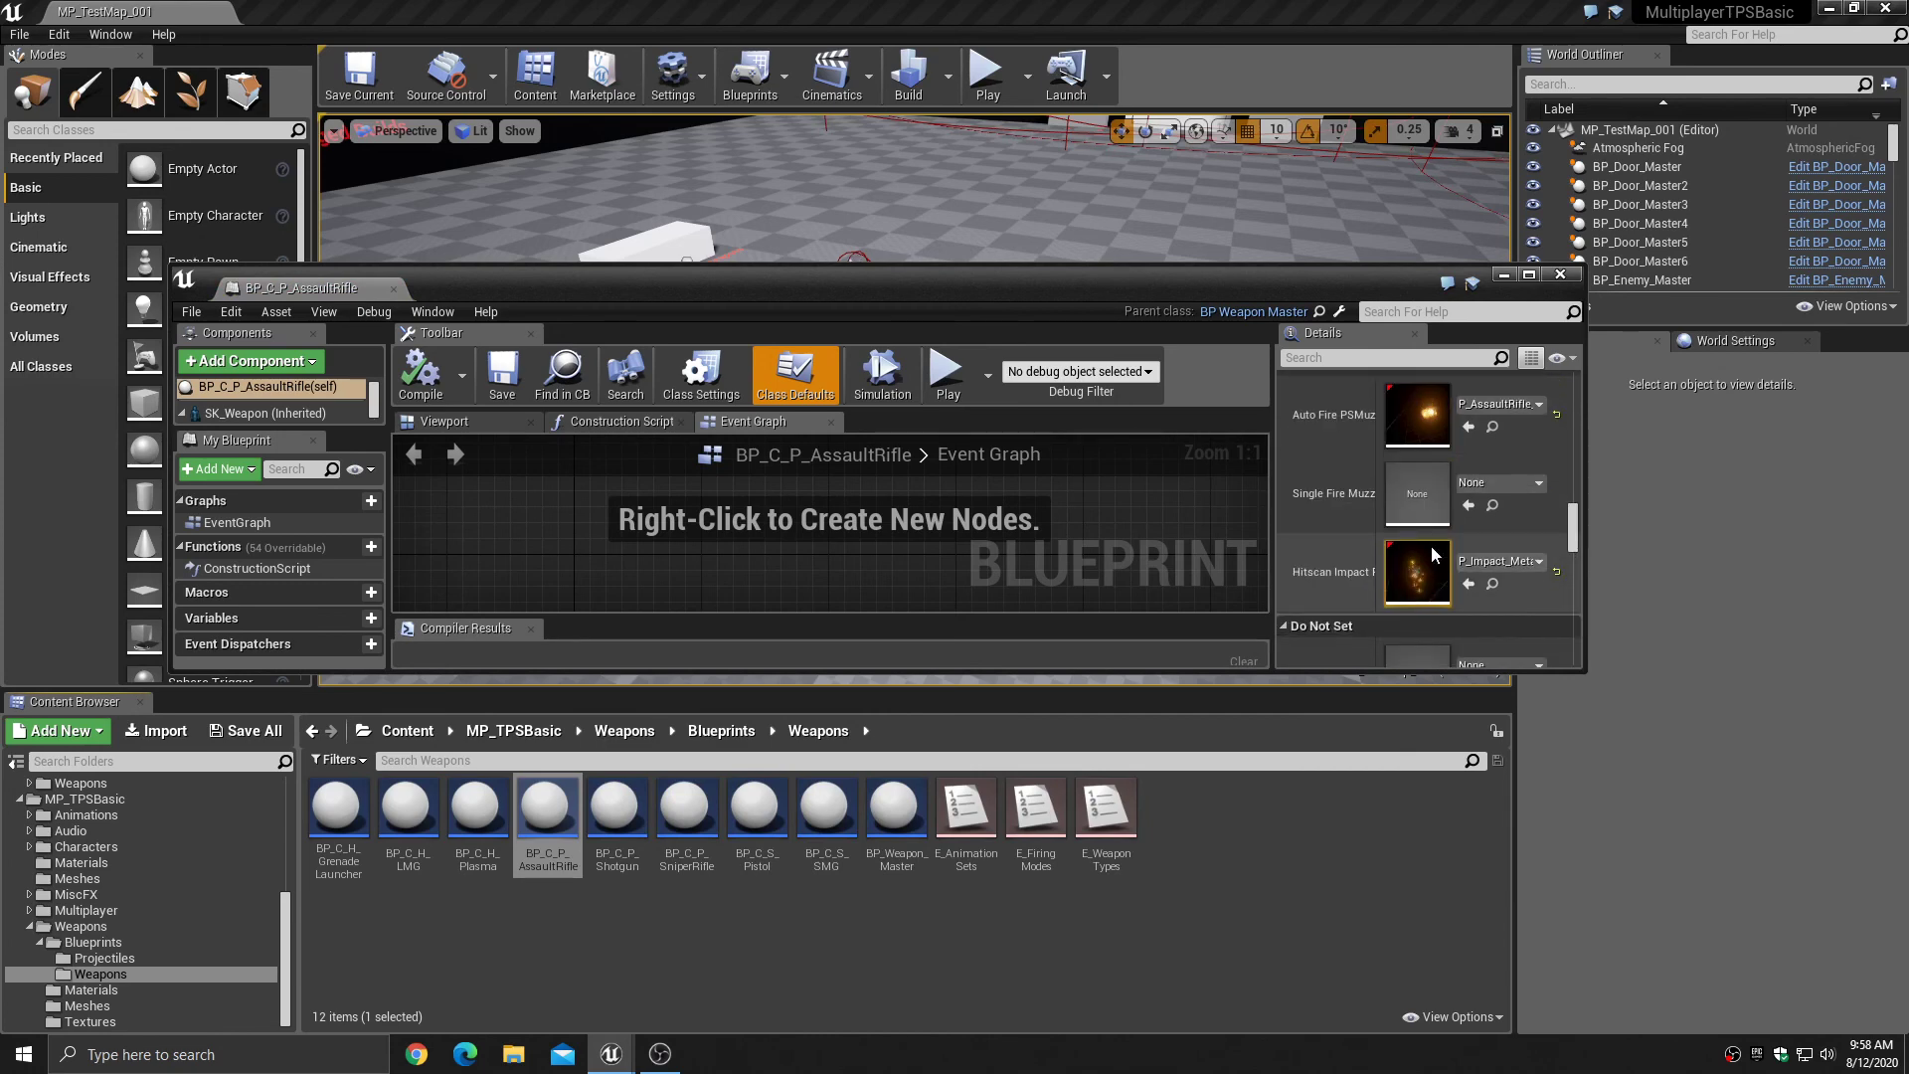
{"action": "left_click", "coordinate": [1531, 277]}
{"action": "scroll", "coordinate": [1625, 575], "scroll_direction": "up", "scroll_amount": 5}
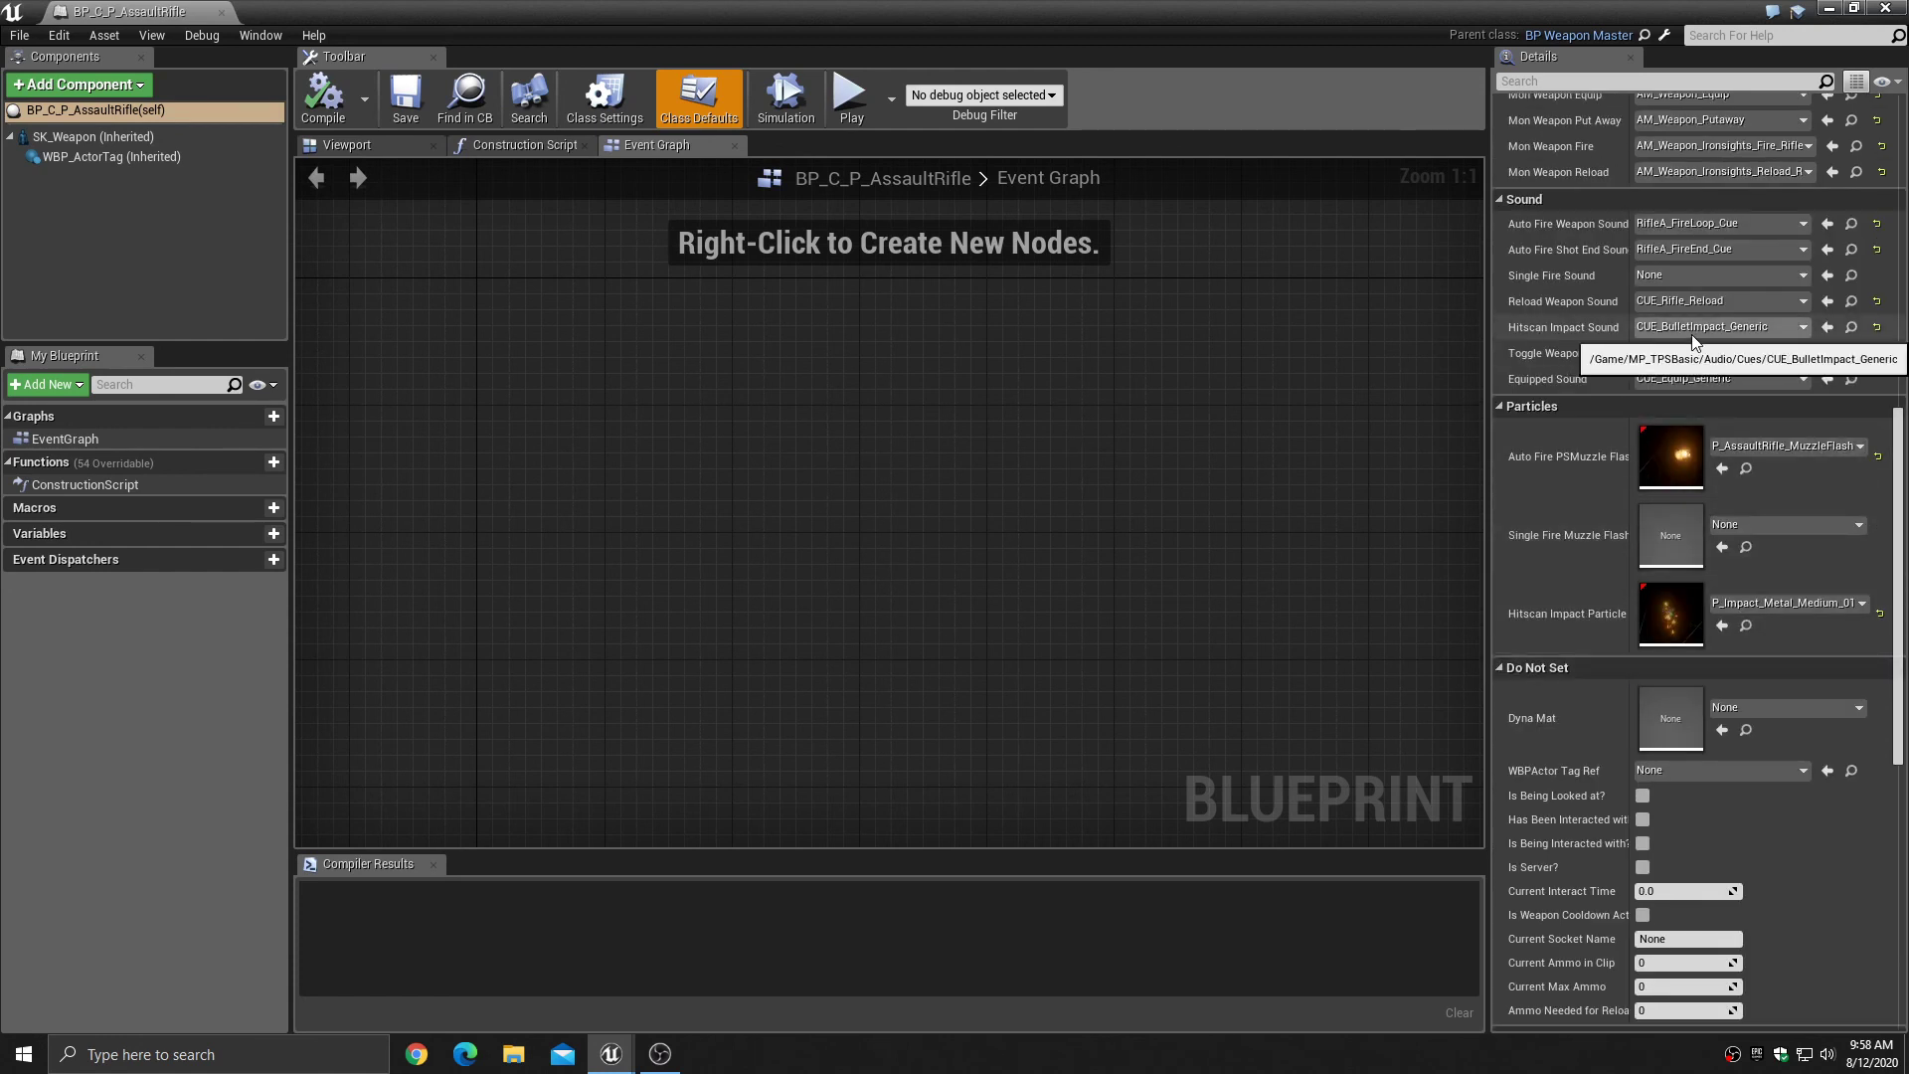
{"action": "left_click", "coordinate": [1854, 9]}
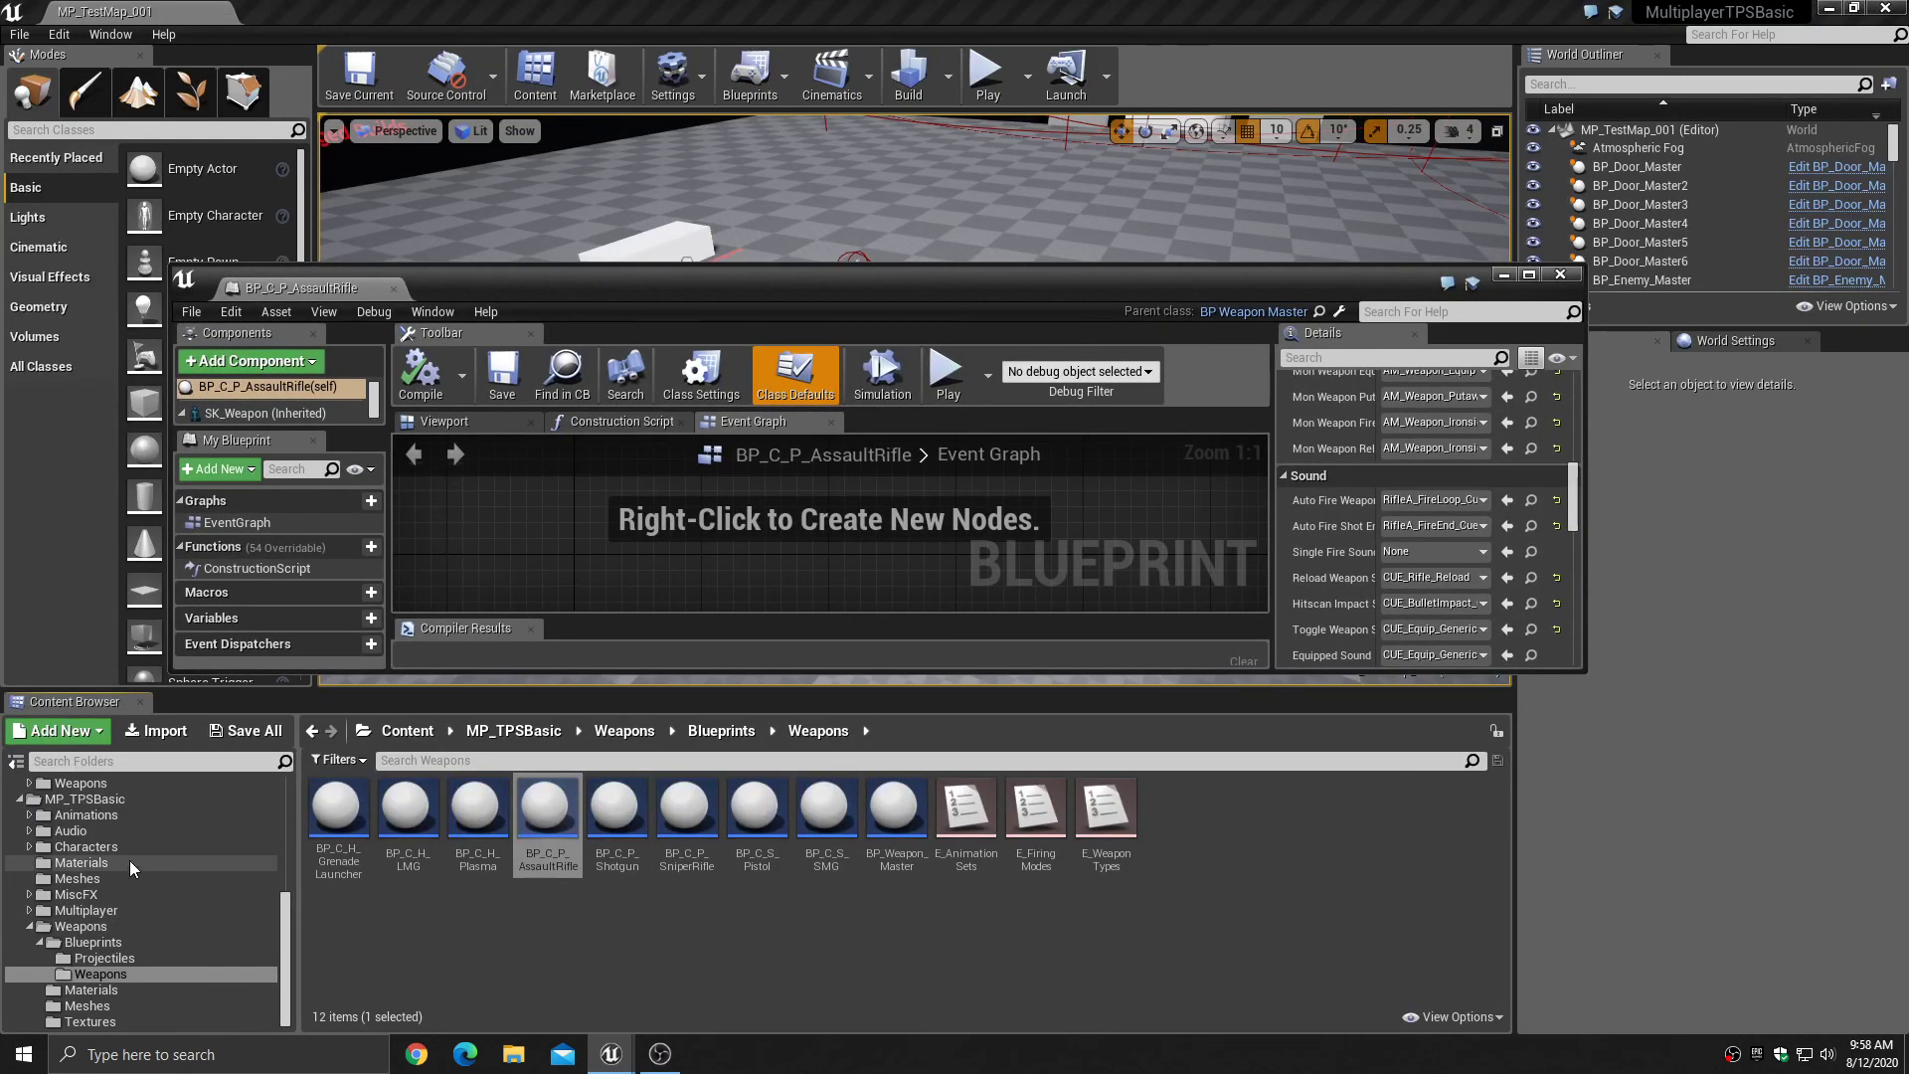
- Assign Rifle_ImpactSurface_Cue from MilitaryWeapSilver's Sound/Rifle/Cues folder, filtered by "imp", as the rifle's Hitscan Impact Sound; compile, save and close the blueprint
{"action": "scroll", "coordinate": [99, 849], "scroll_direction": "up", "scroll_amount": 2}
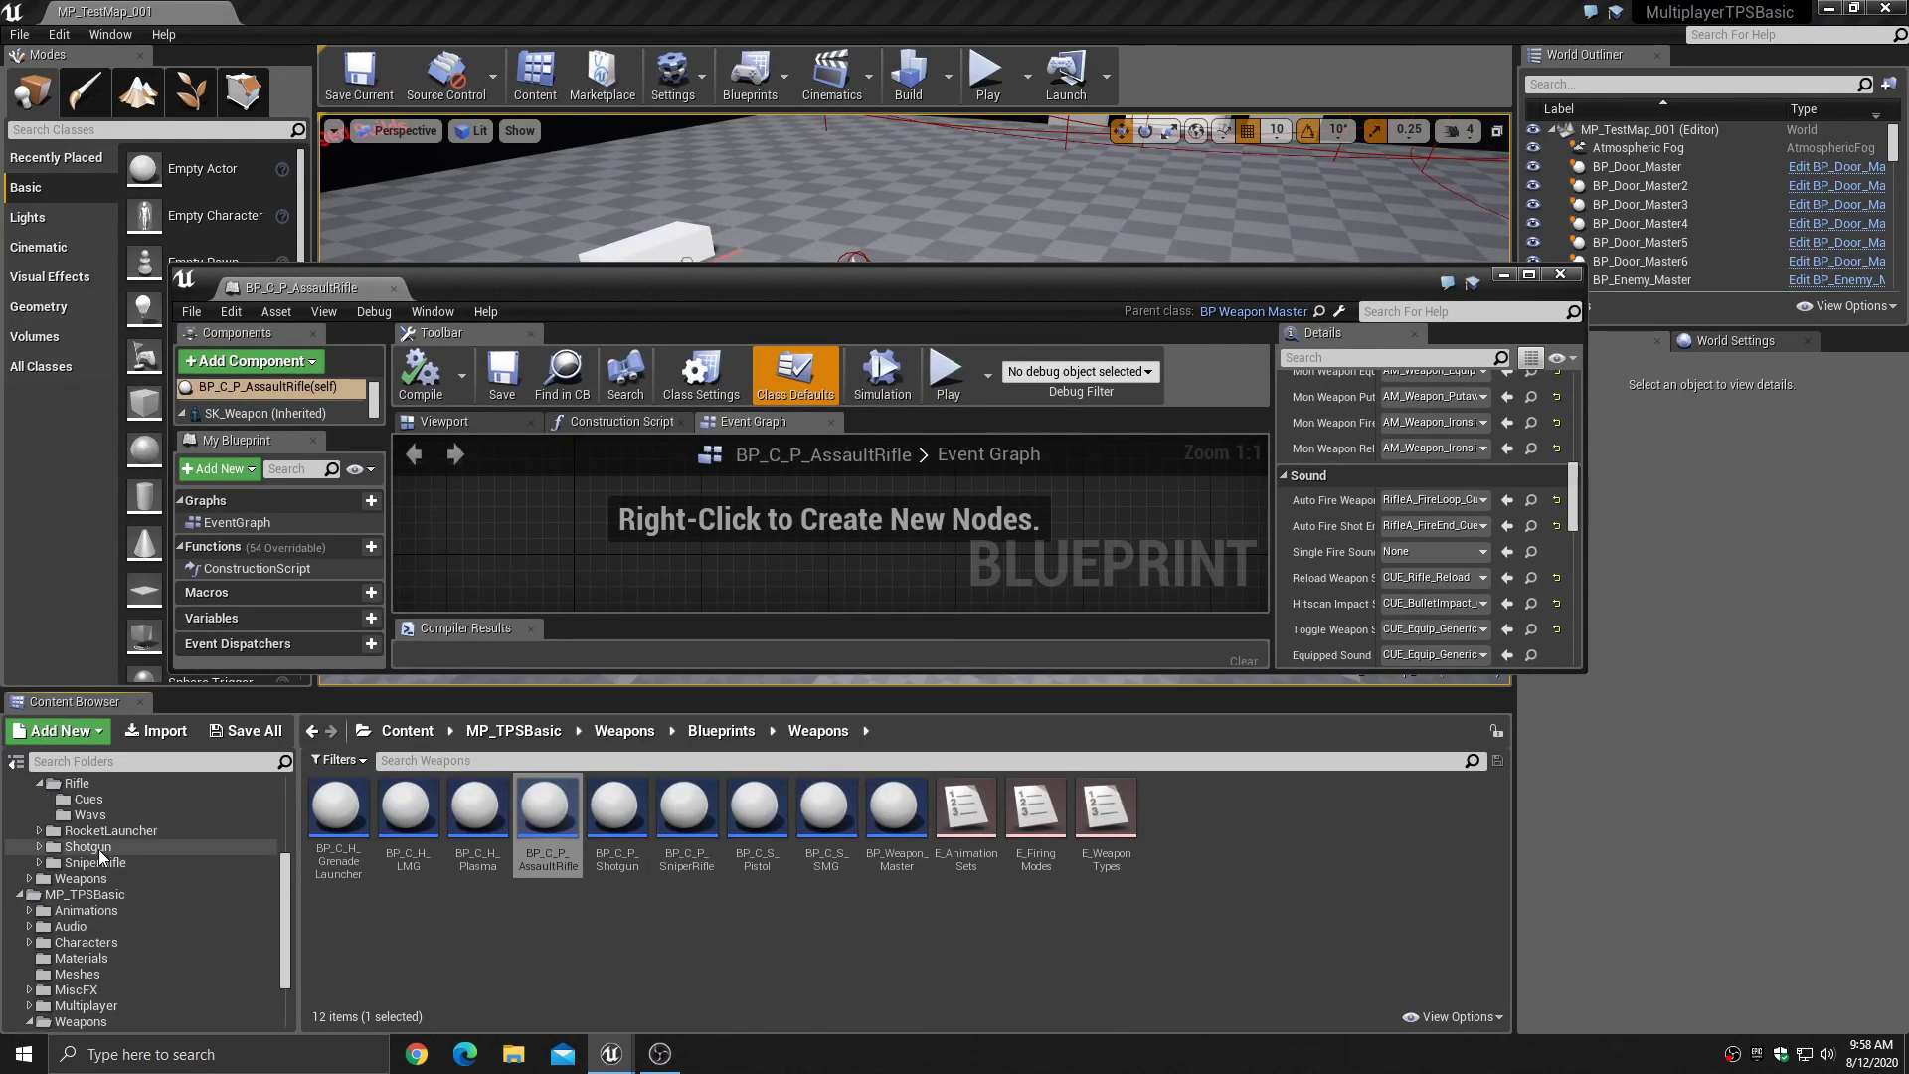
{"action": "left_click", "coordinate": [110, 804]}
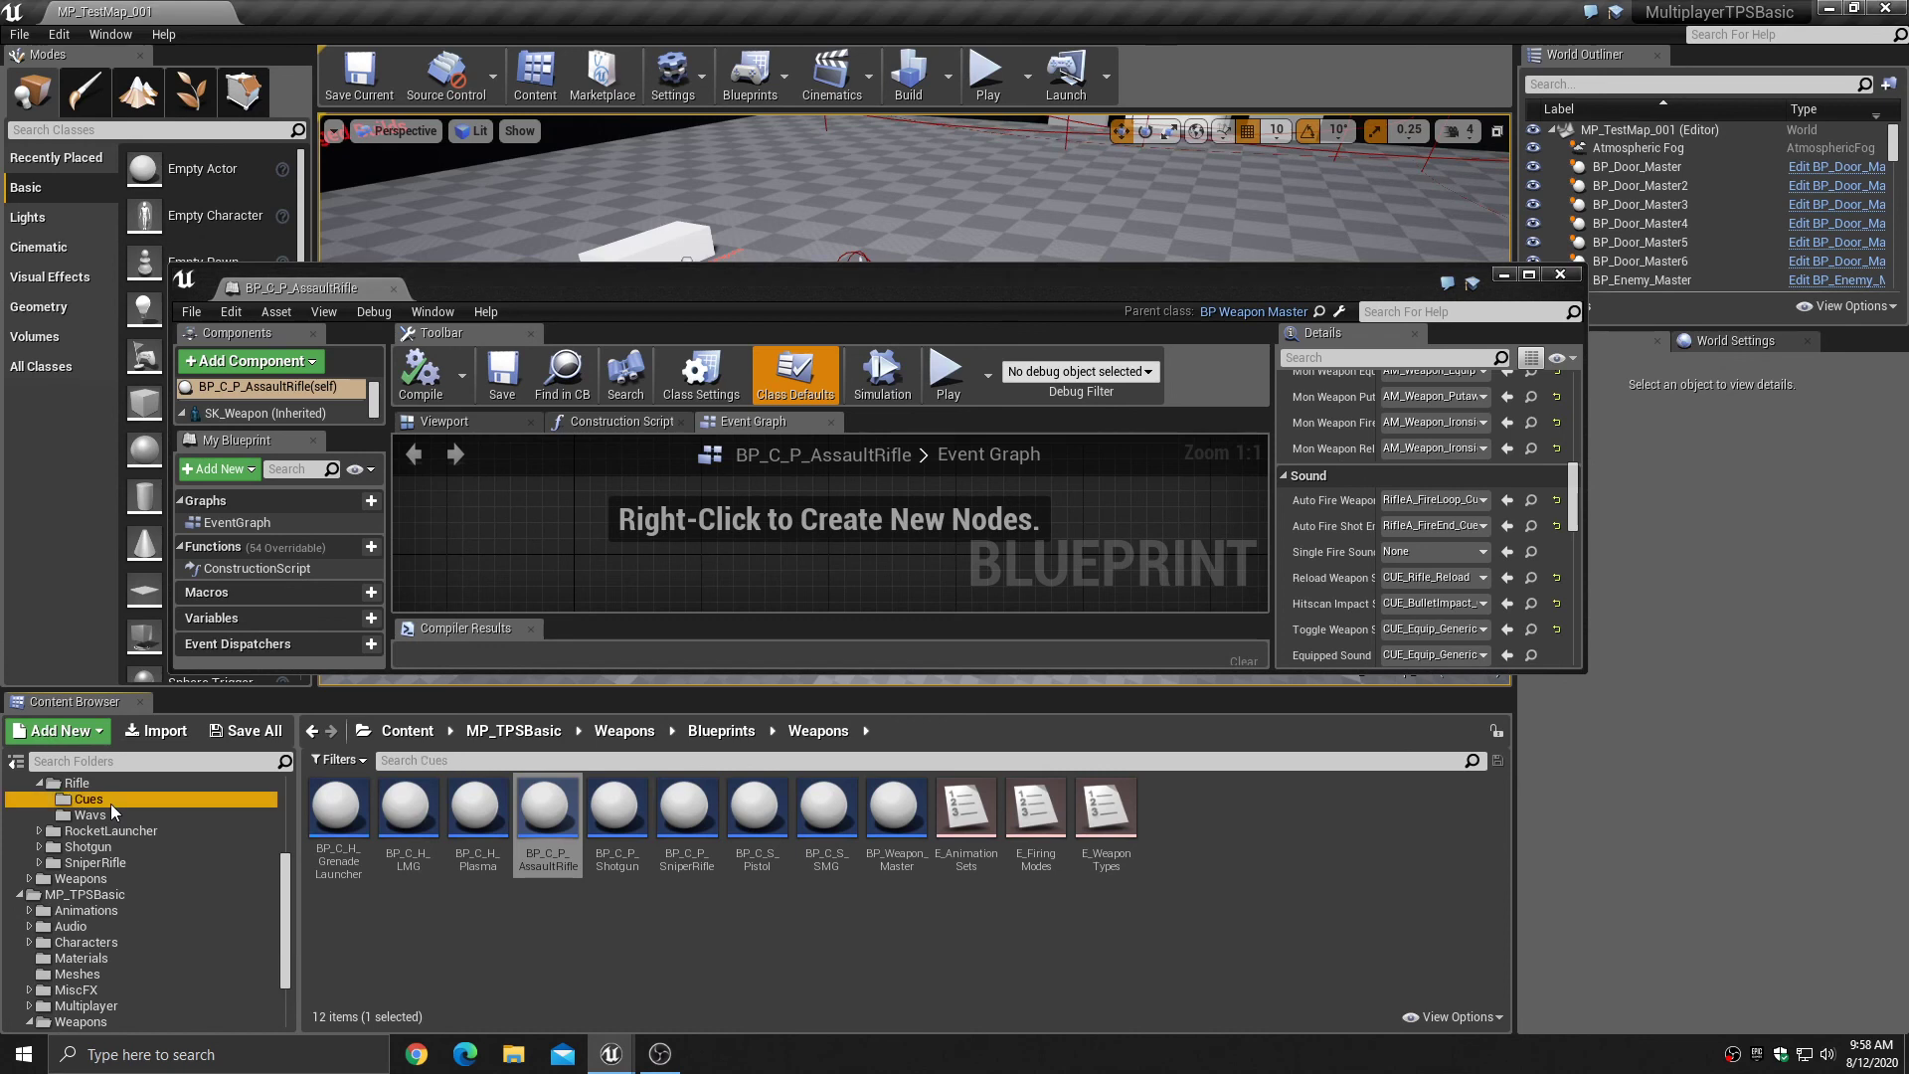
{"action": "left_click", "coordinate": [494, 760]}
{"action": "type", "text": "imp"}
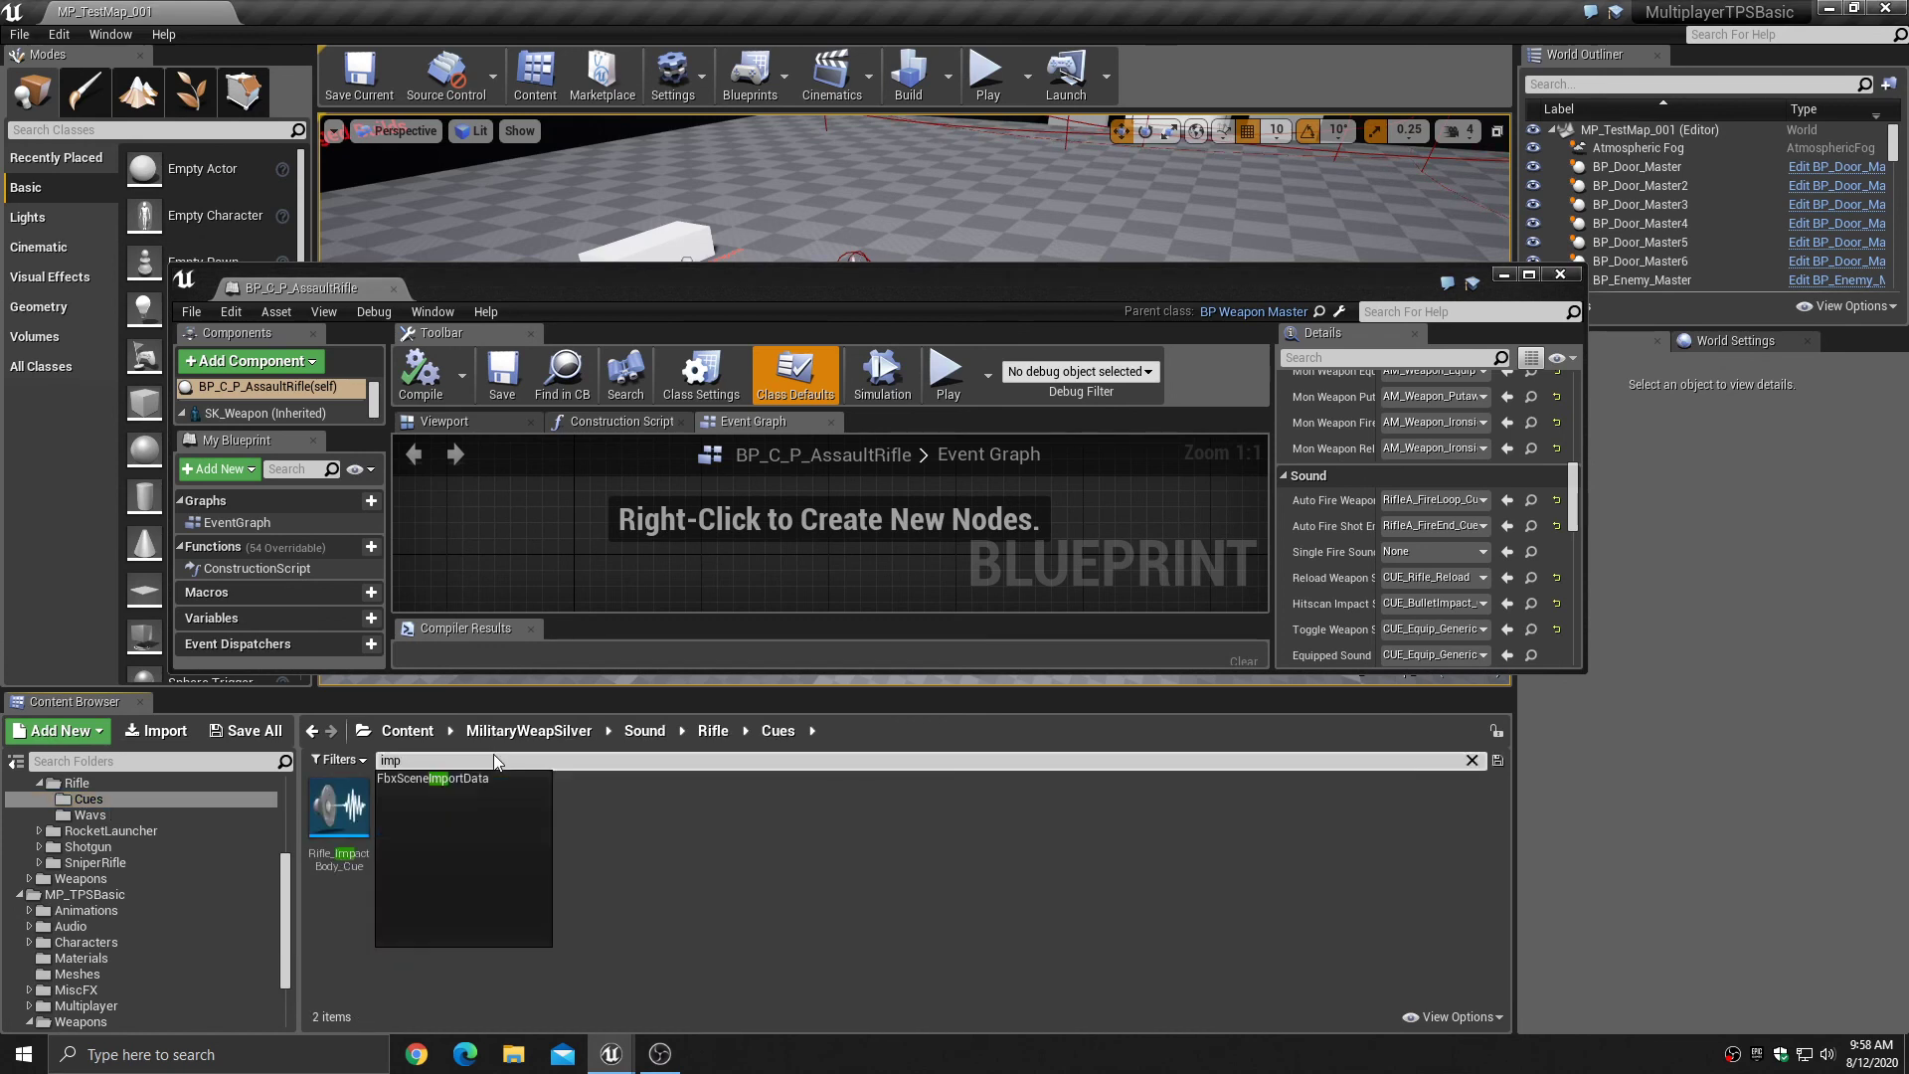
{"action": "left_click", "coordinate": [948, 935]}
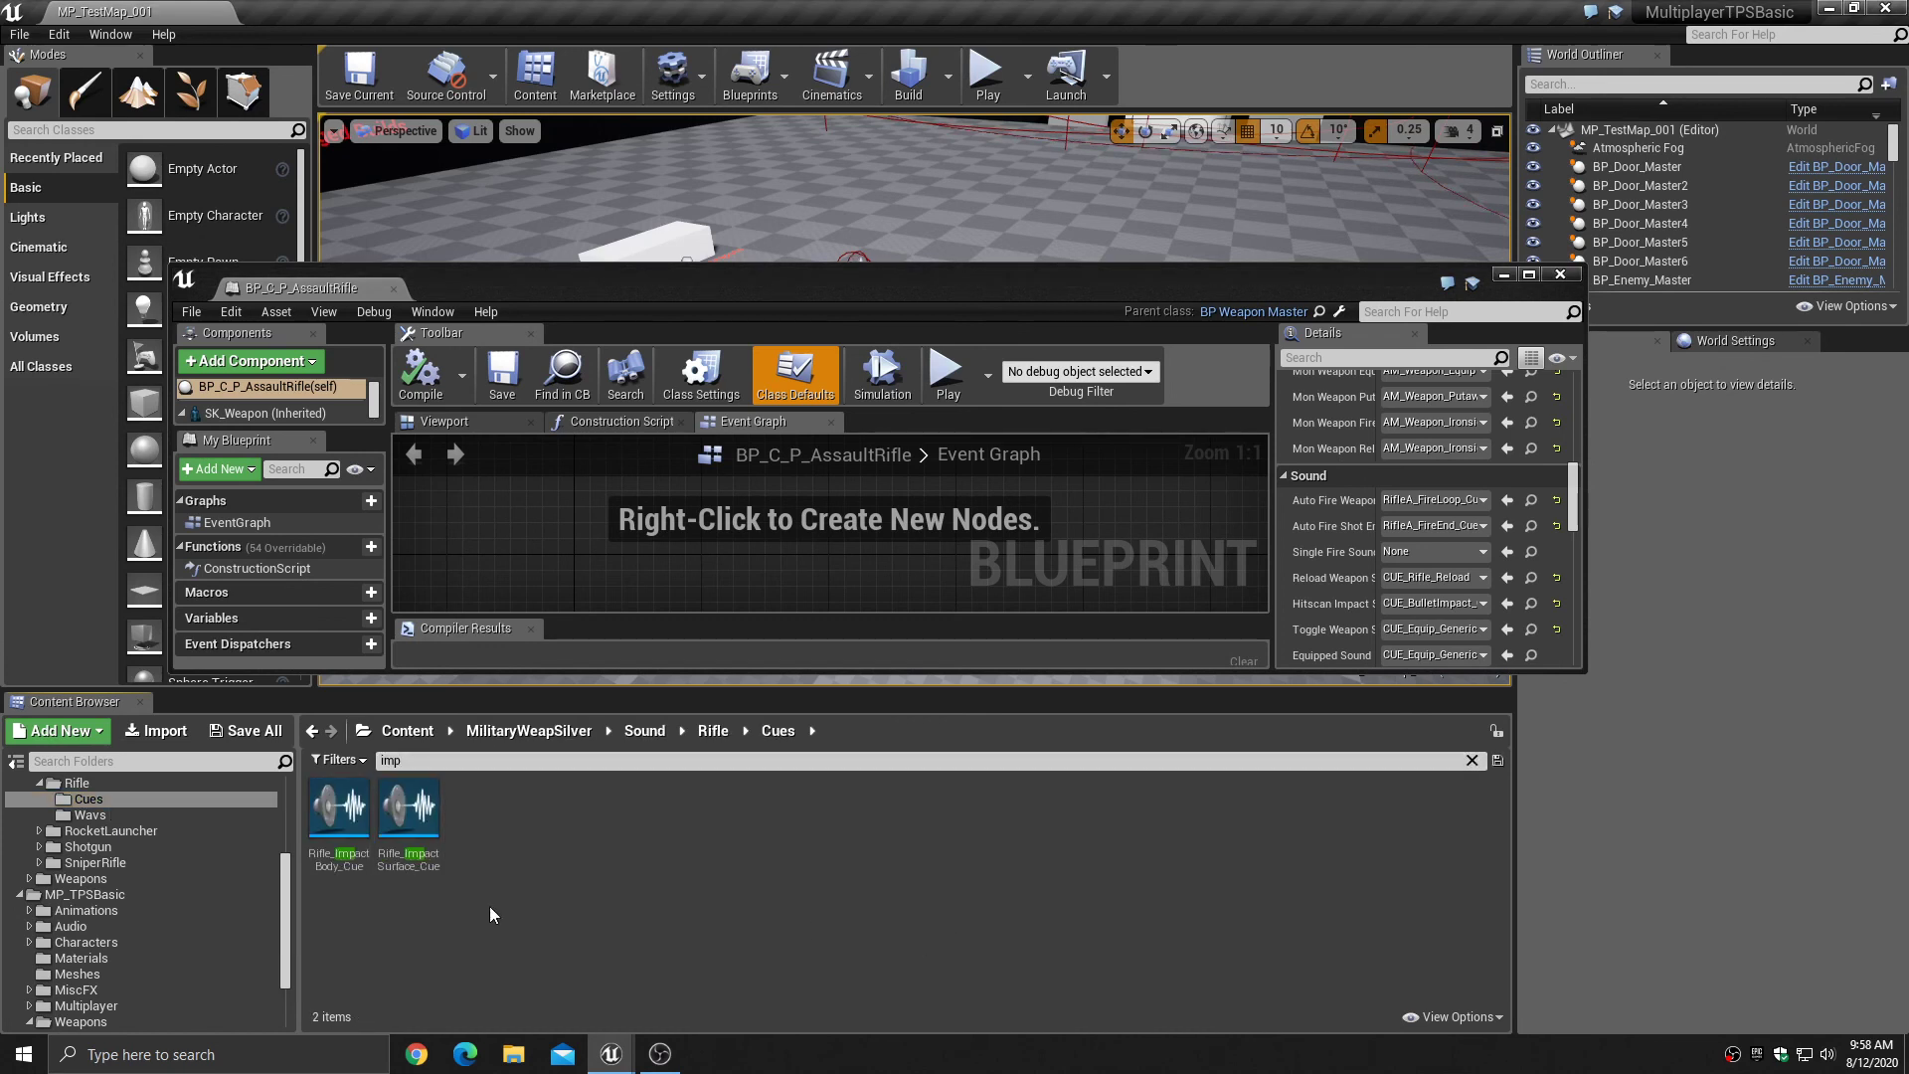
{"action": "left_click", "coordinate": [422, 857]}
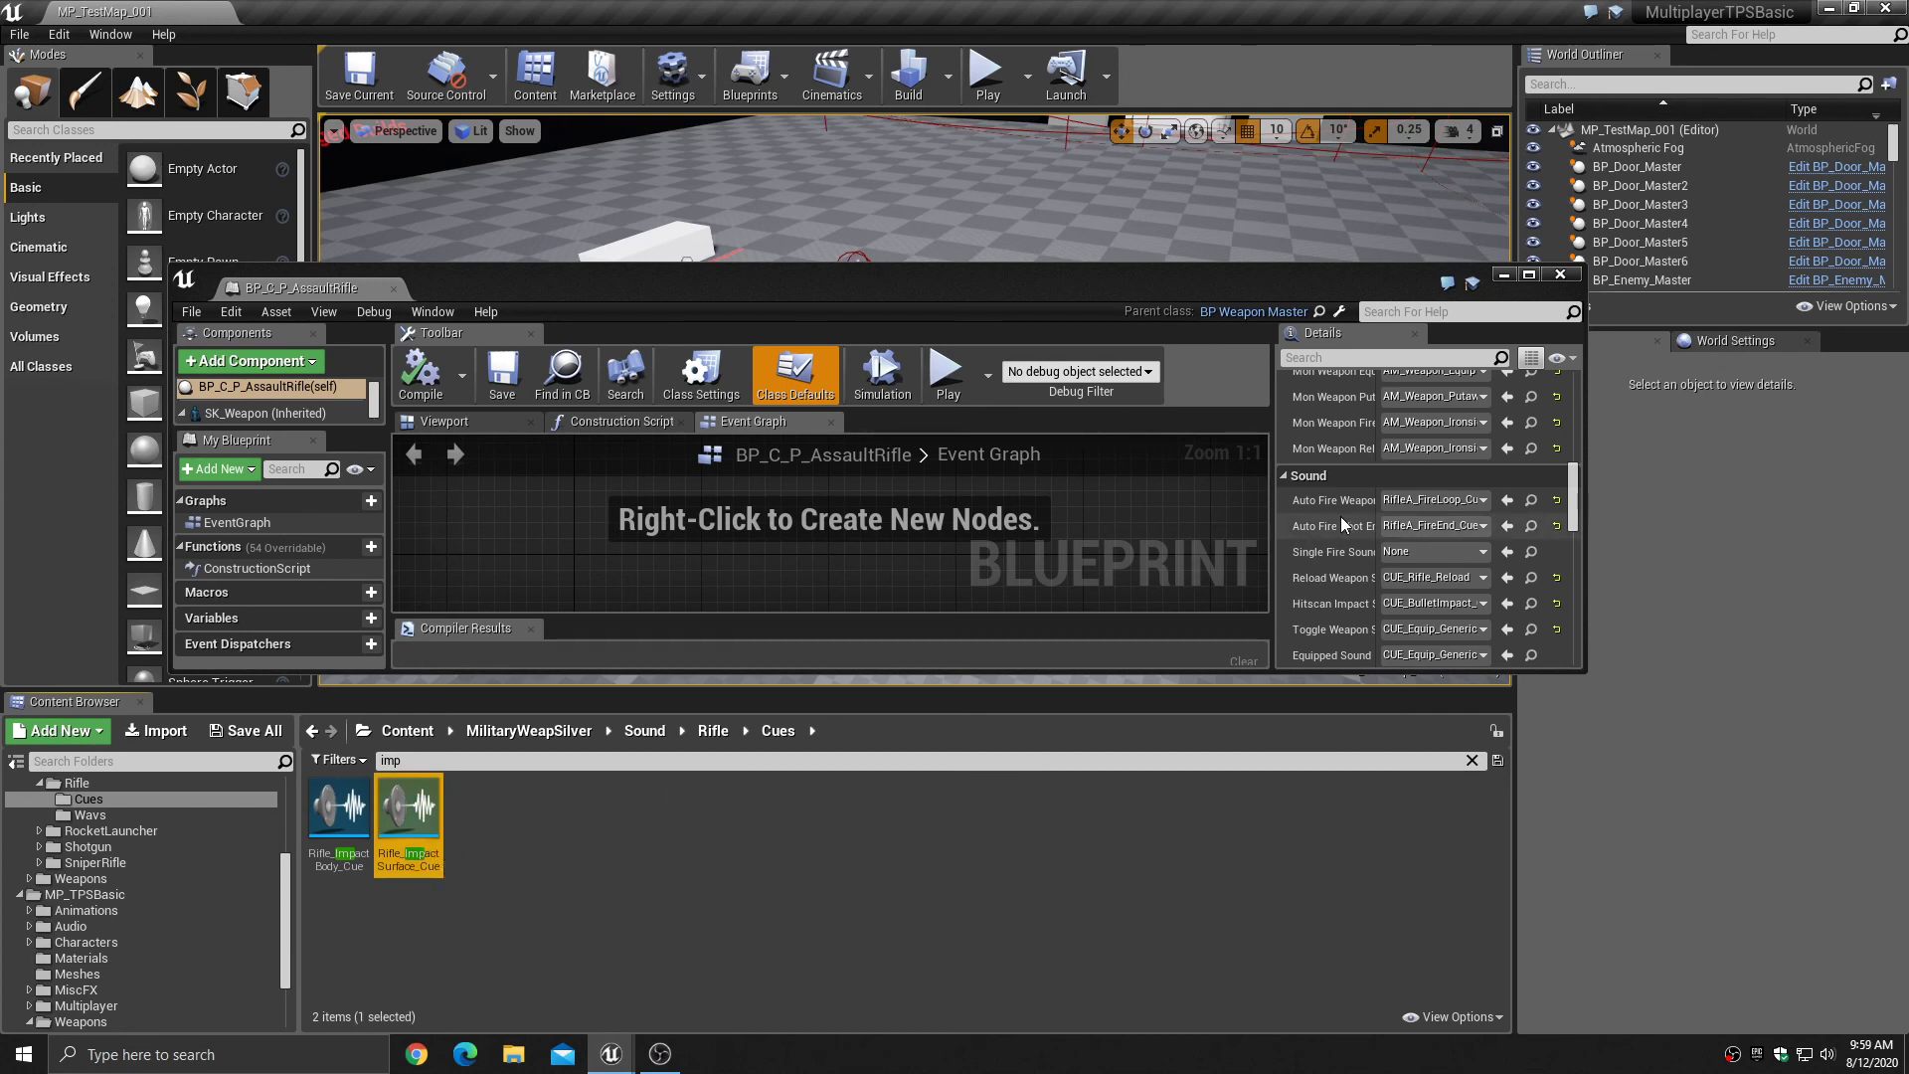
{"action": "scroll", "coordinate": [1340, 517], "scroll_direction": "up", "scroll_amount": 1}
{"action": "scroll", "coordinate": [1341, 516], "scroll_direction": "down", "scroll_amount": 3}
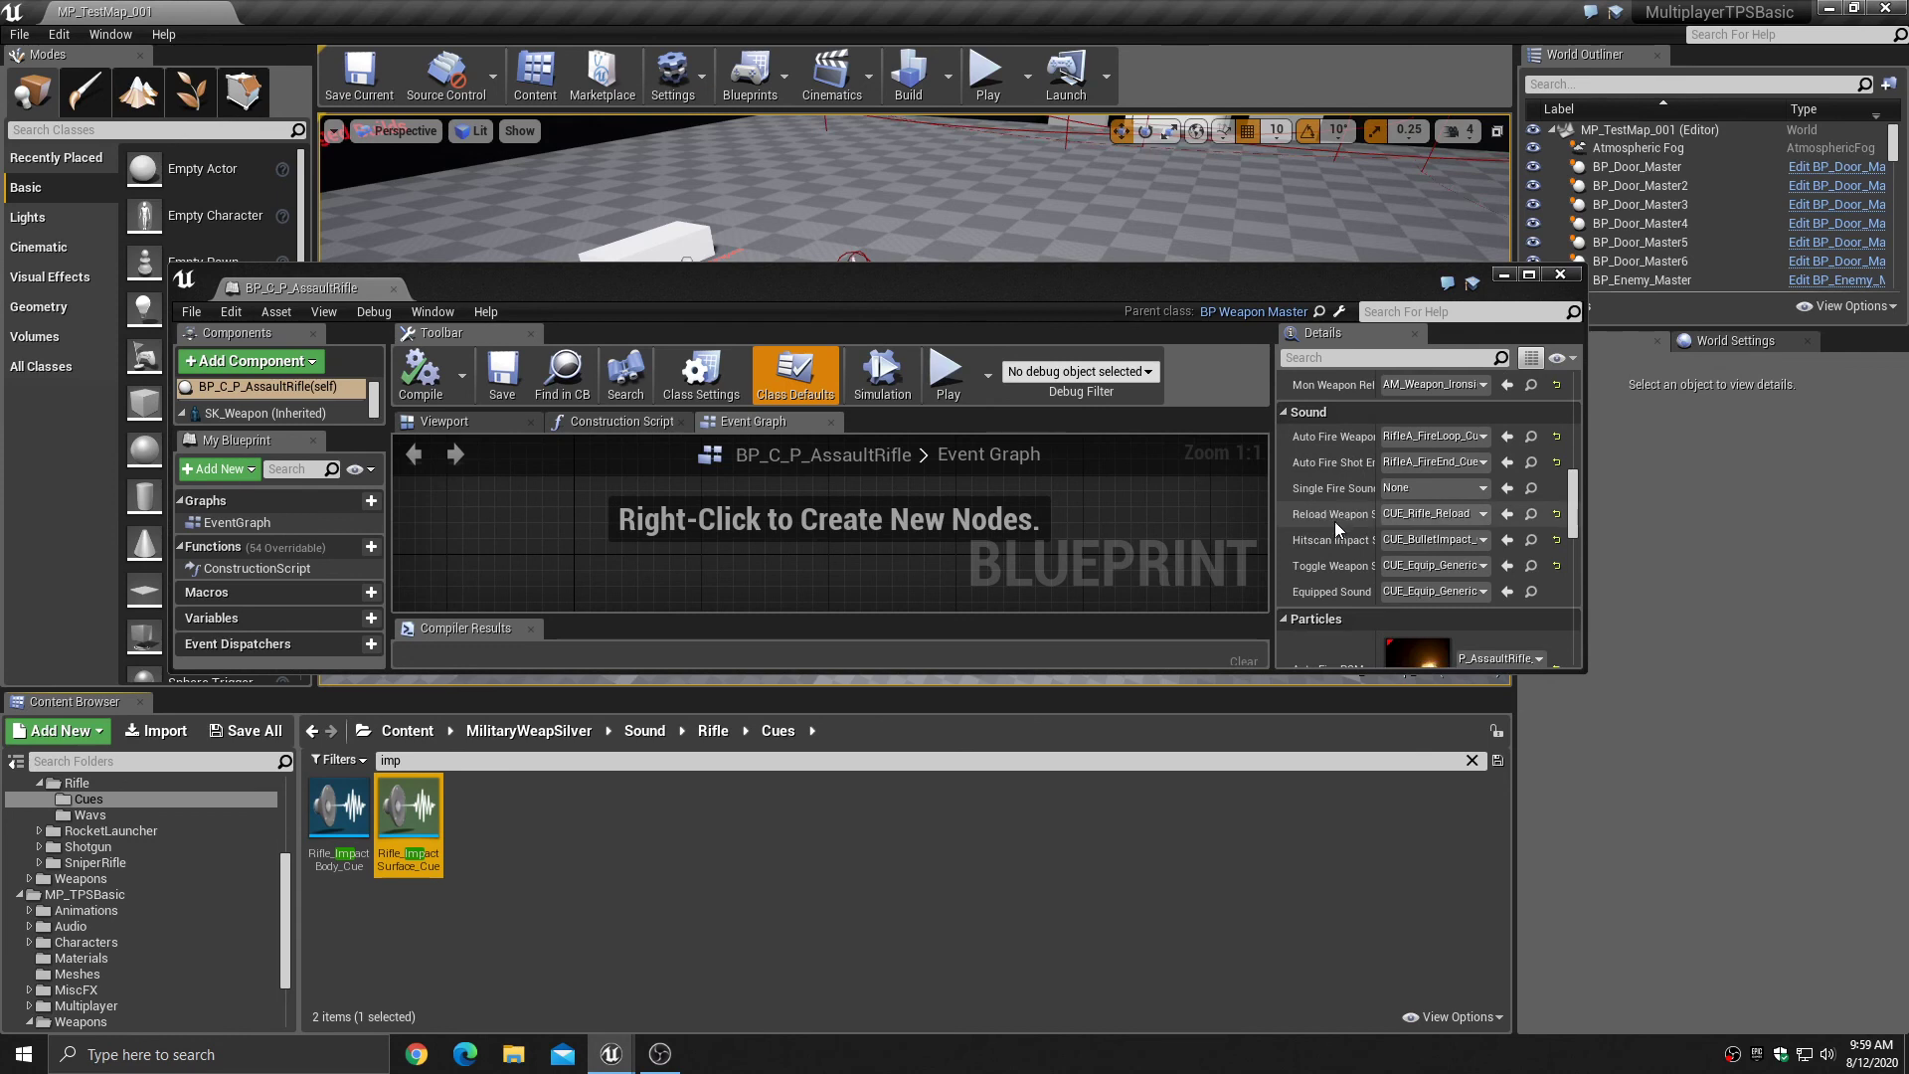
{"action": "left_click", "coordinate": [1508, 539]}
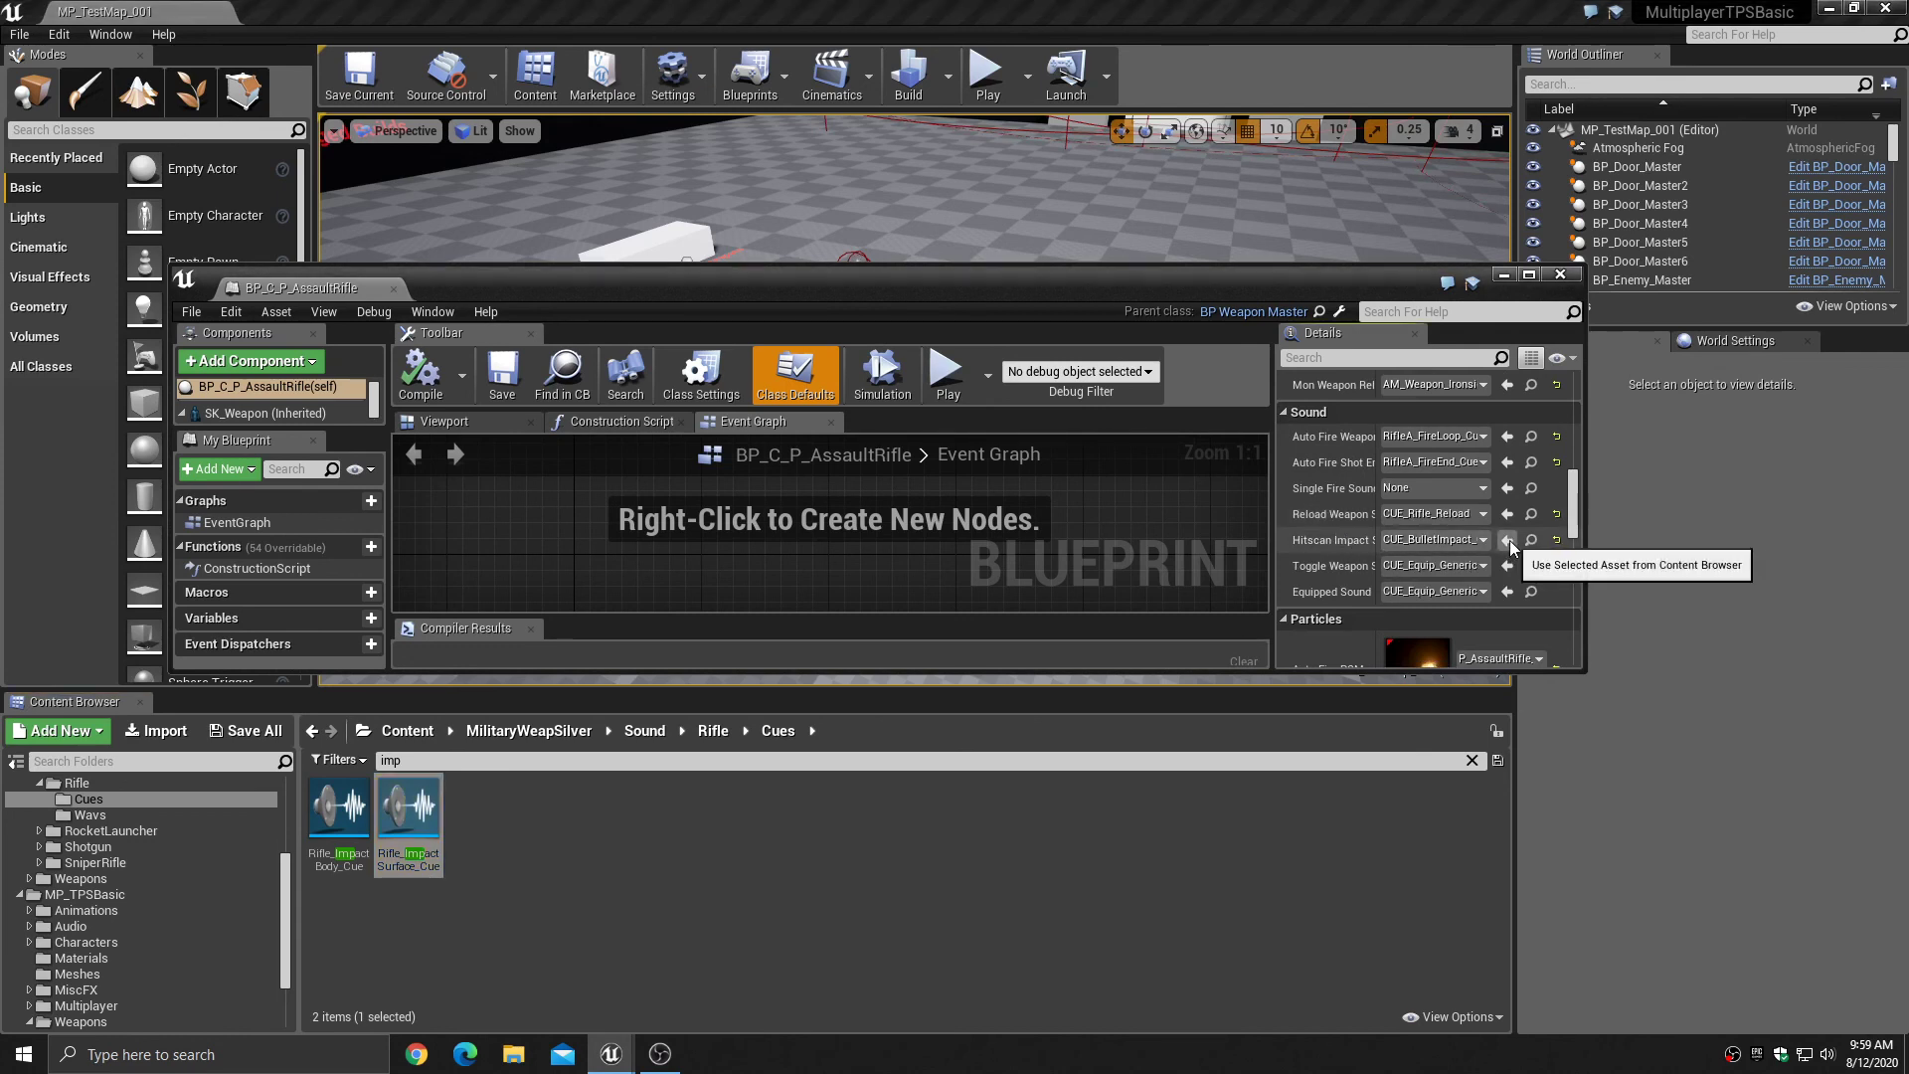
{"action": "left_click", "coordinate": [421, 373]}
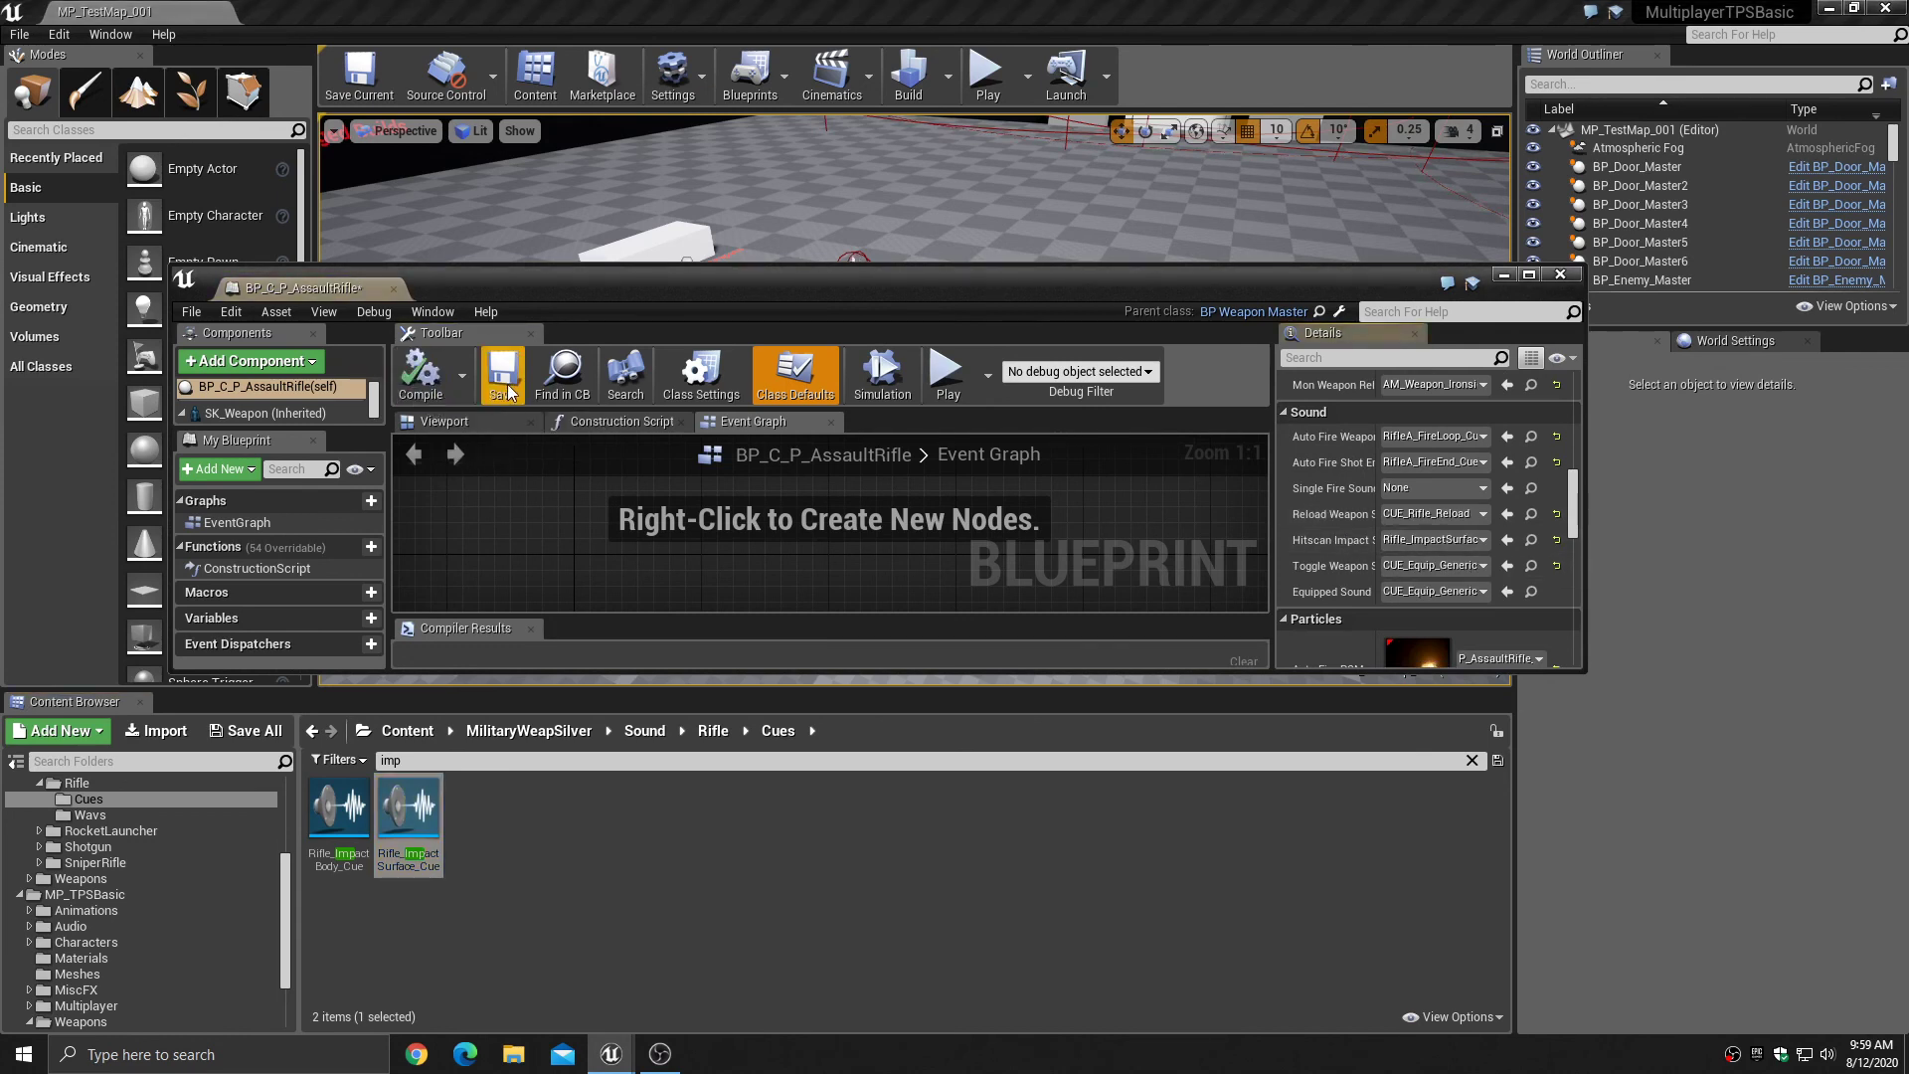
{"action": "left_click", "coordinate": [502, 372]}
{"action": "left_click", "coordinate": [1574, 274]}
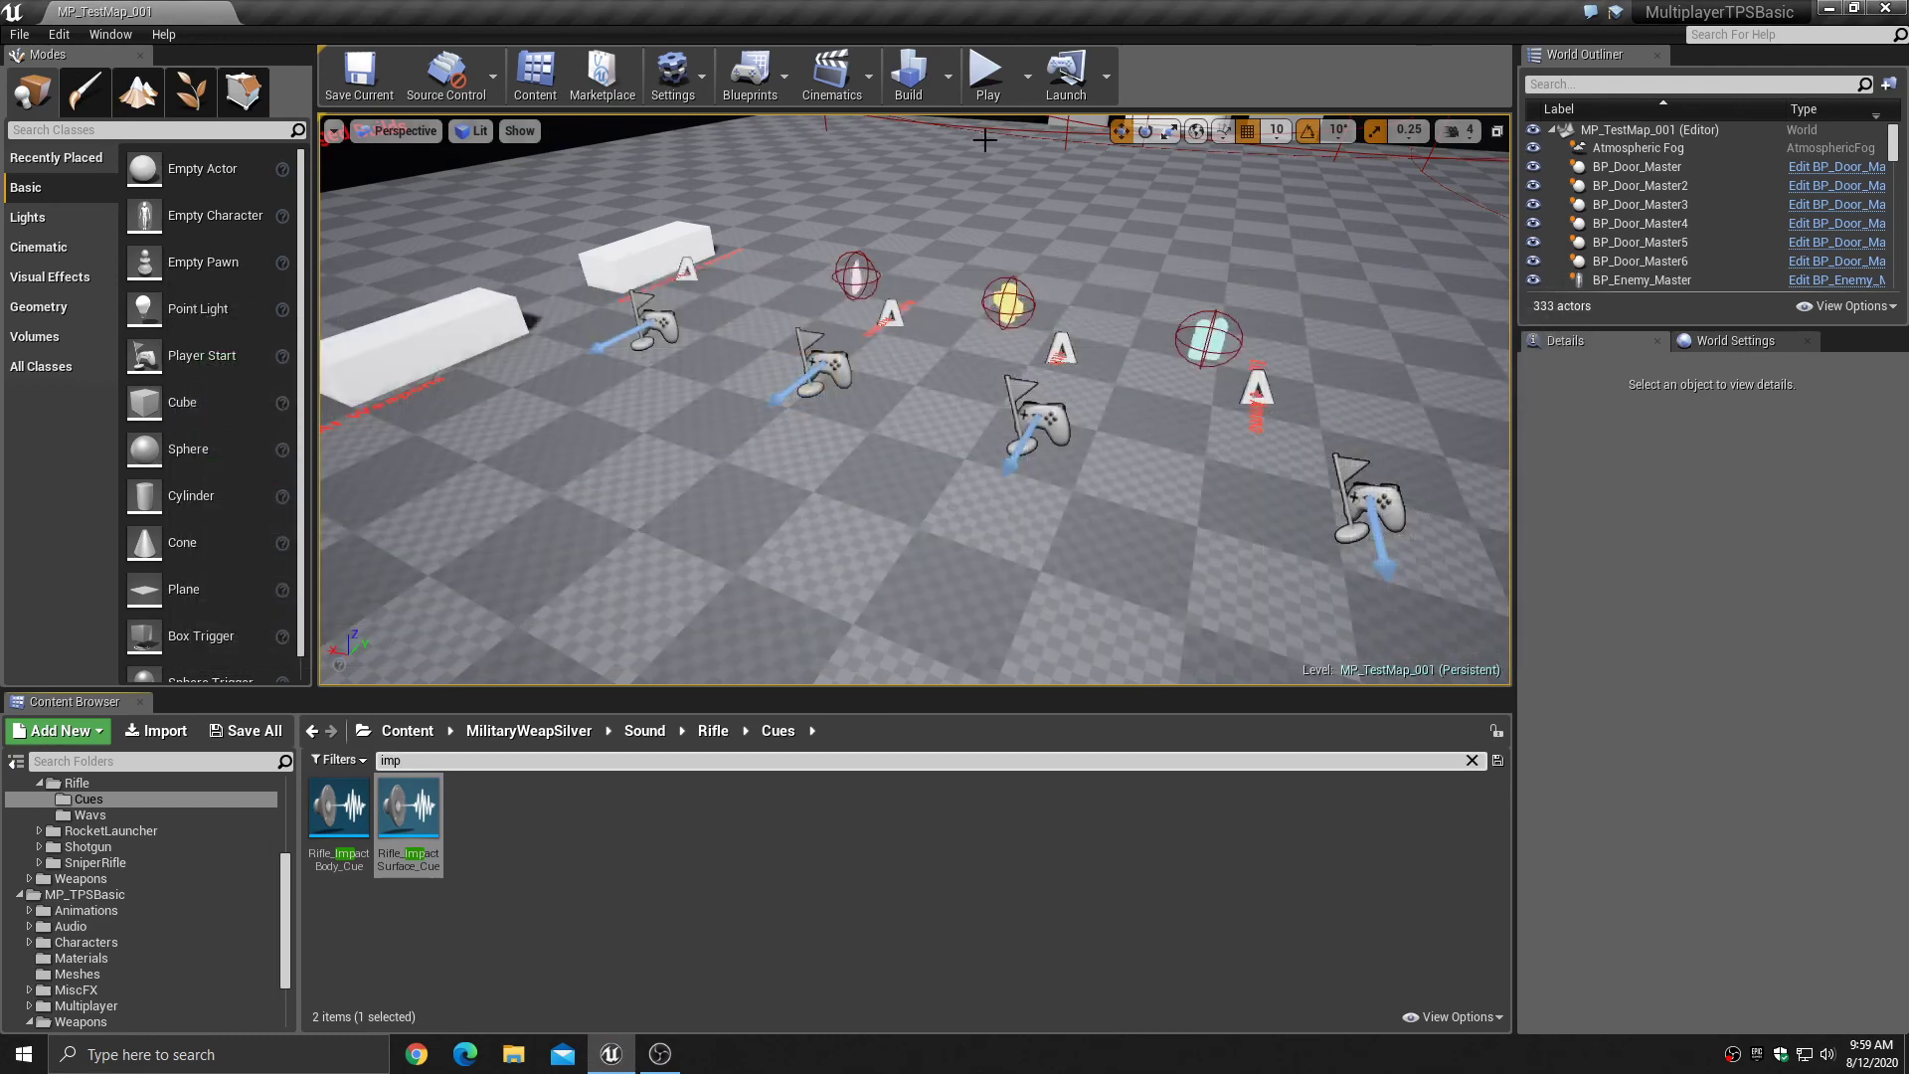
- Play-test the level, firing the assault rifle at the floor to check the bullet impact sound, and end the session
{"action": "left_click", "coordinate": [989, 77]}
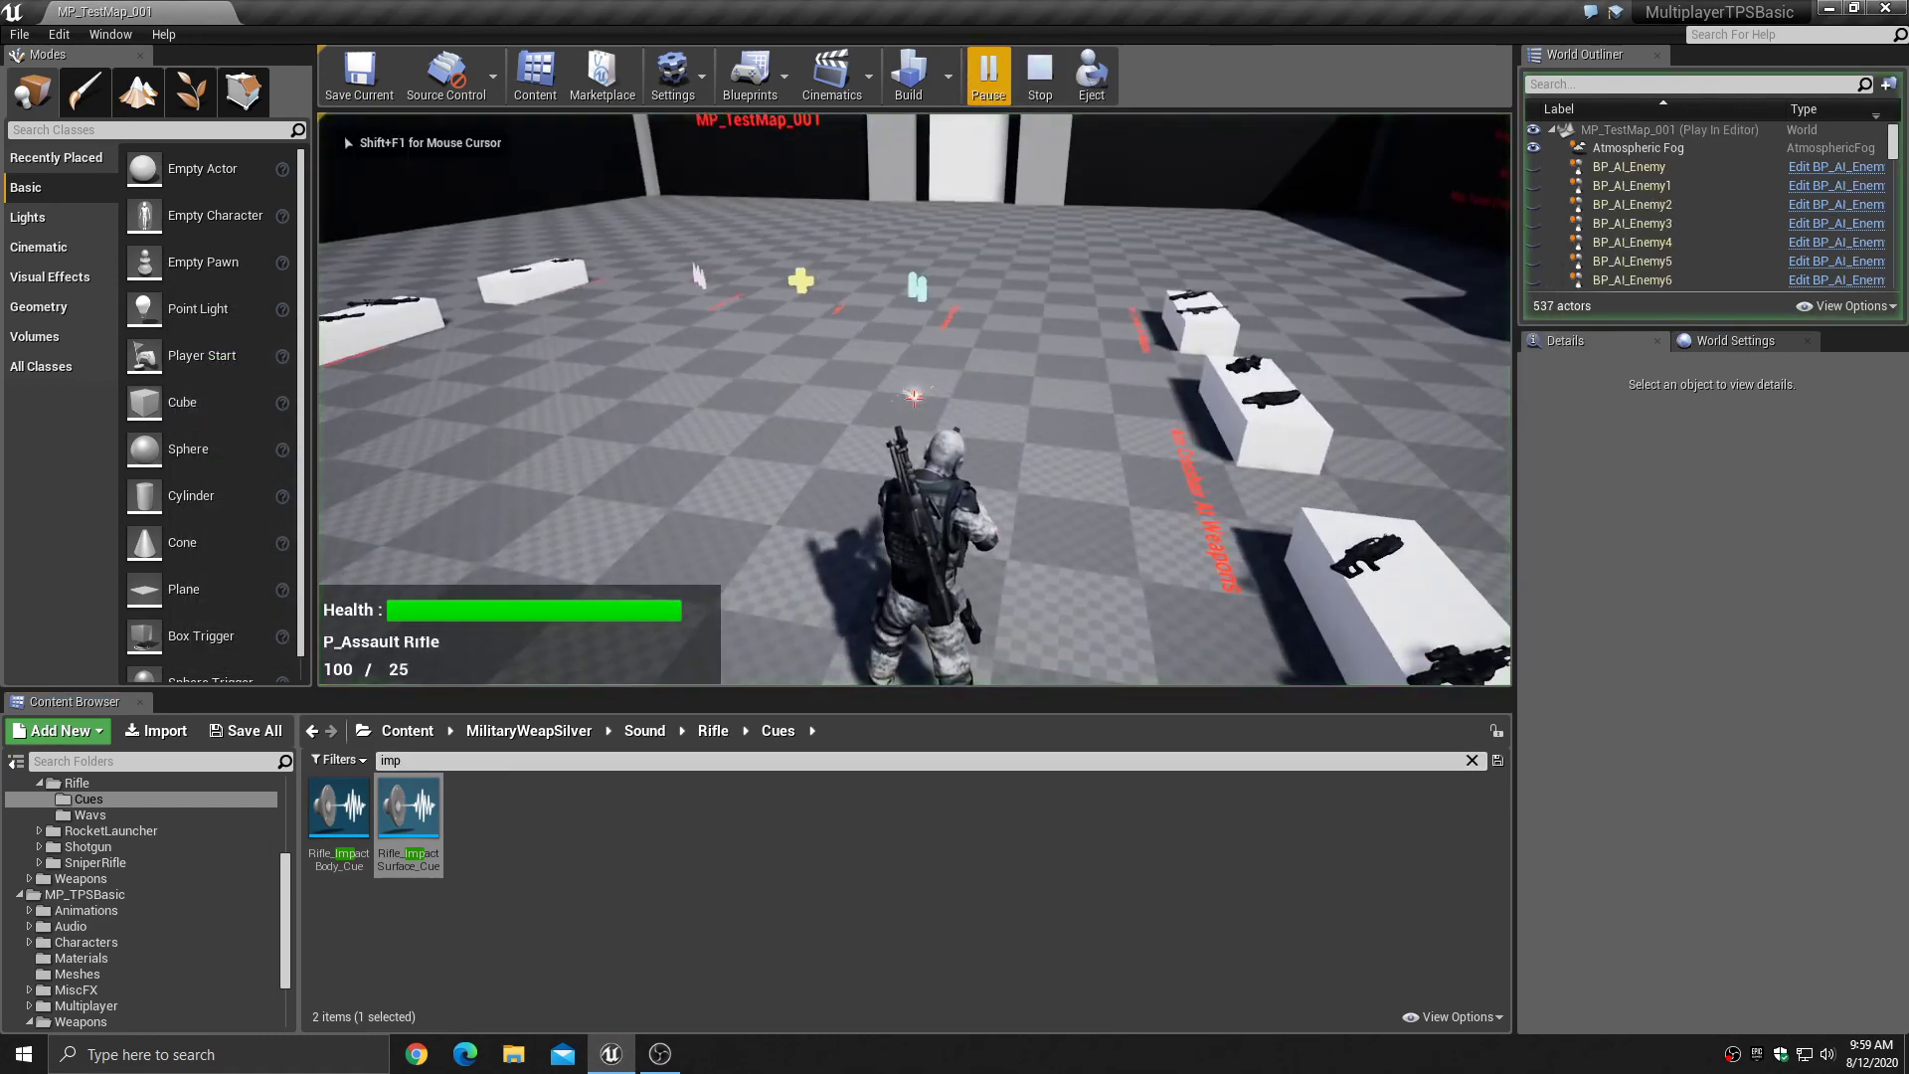
{"action": "key", "text": "w"}
{"action": "left_click_drag", "start_coordinate": [914, 399], "coordinate": [914, 399]}
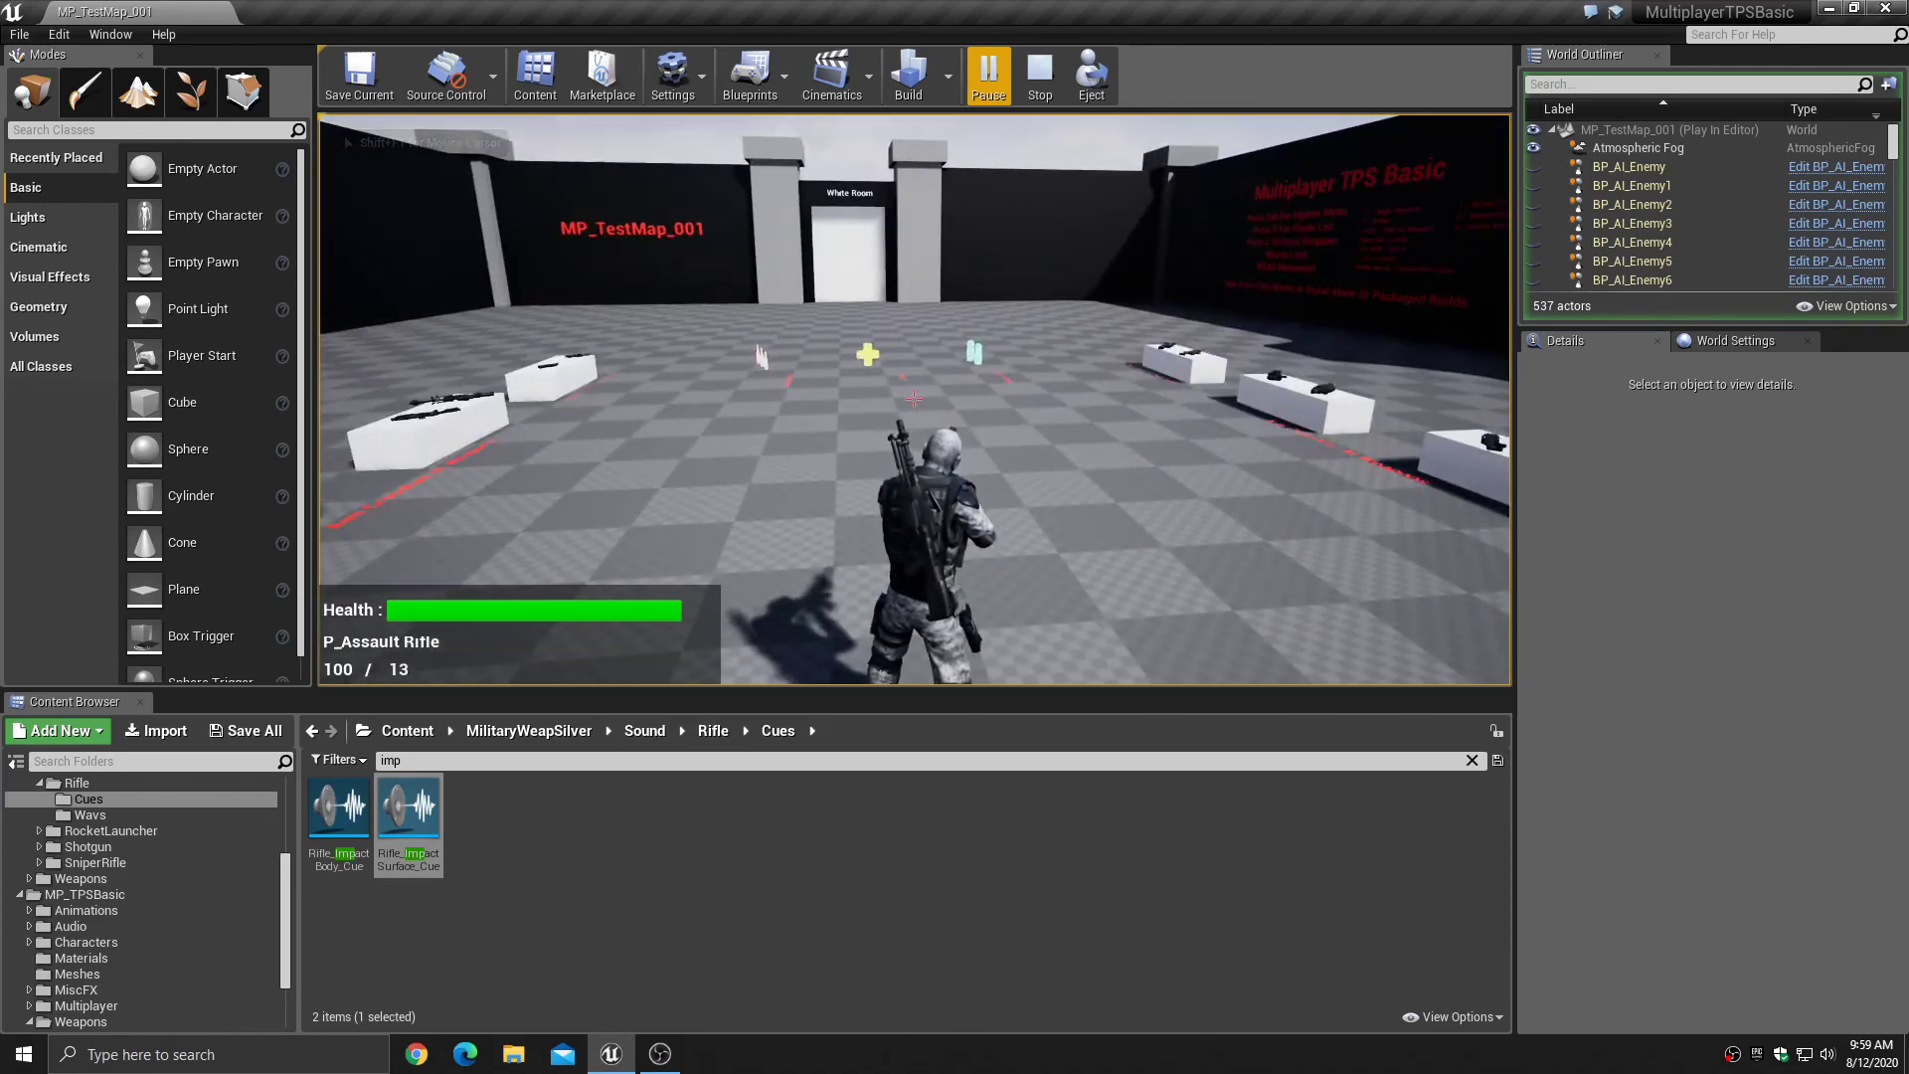
{"action": "key", "text": "Escape"}
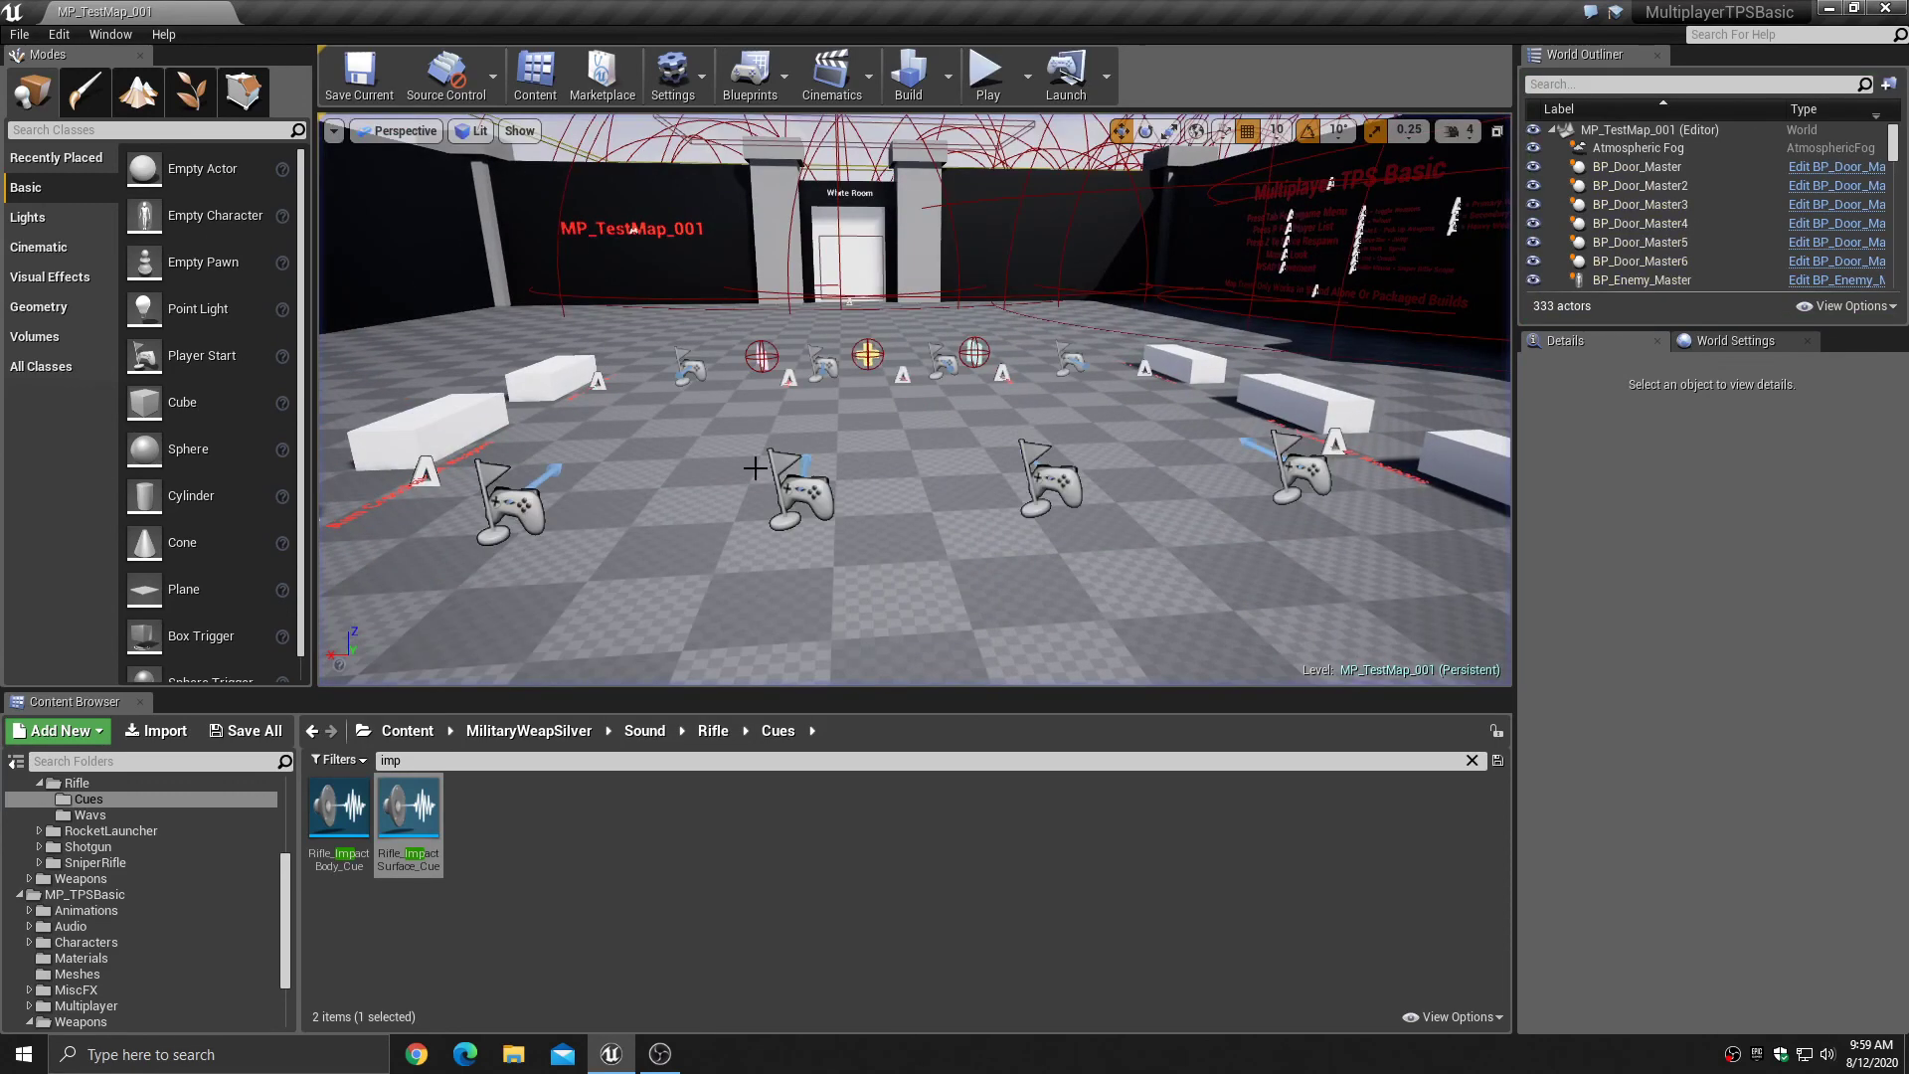
{"action": "right_click_drag", "start_coordinate": [881, 370], "coordinate": [881, 370]}
{"action": "key", "text": "s"}
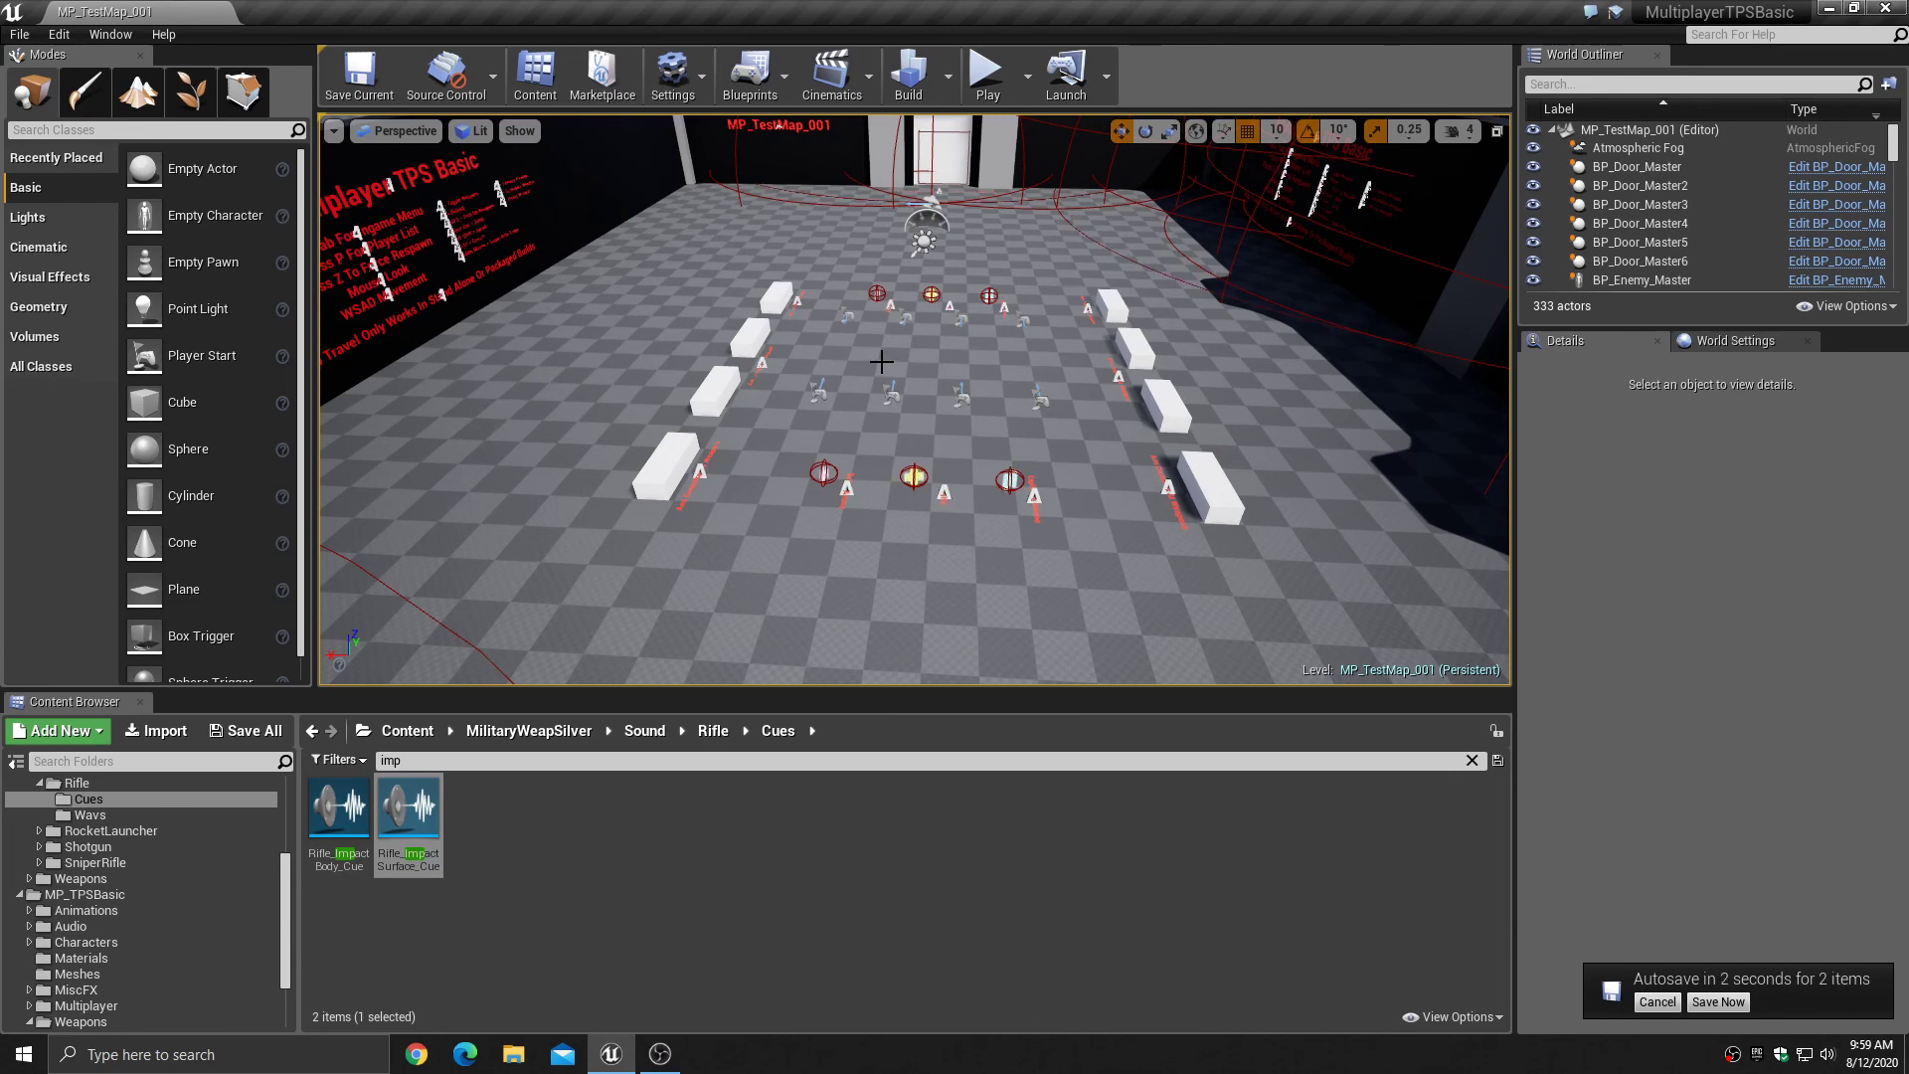
{"action": "right_click_drag", "start_coordinate": [951, 507], "coordinate": [949, 303]}
{"action": "key", "text": "s"}
{"action": "key", "text": "w"}
{"action": "key", "text": "s"}
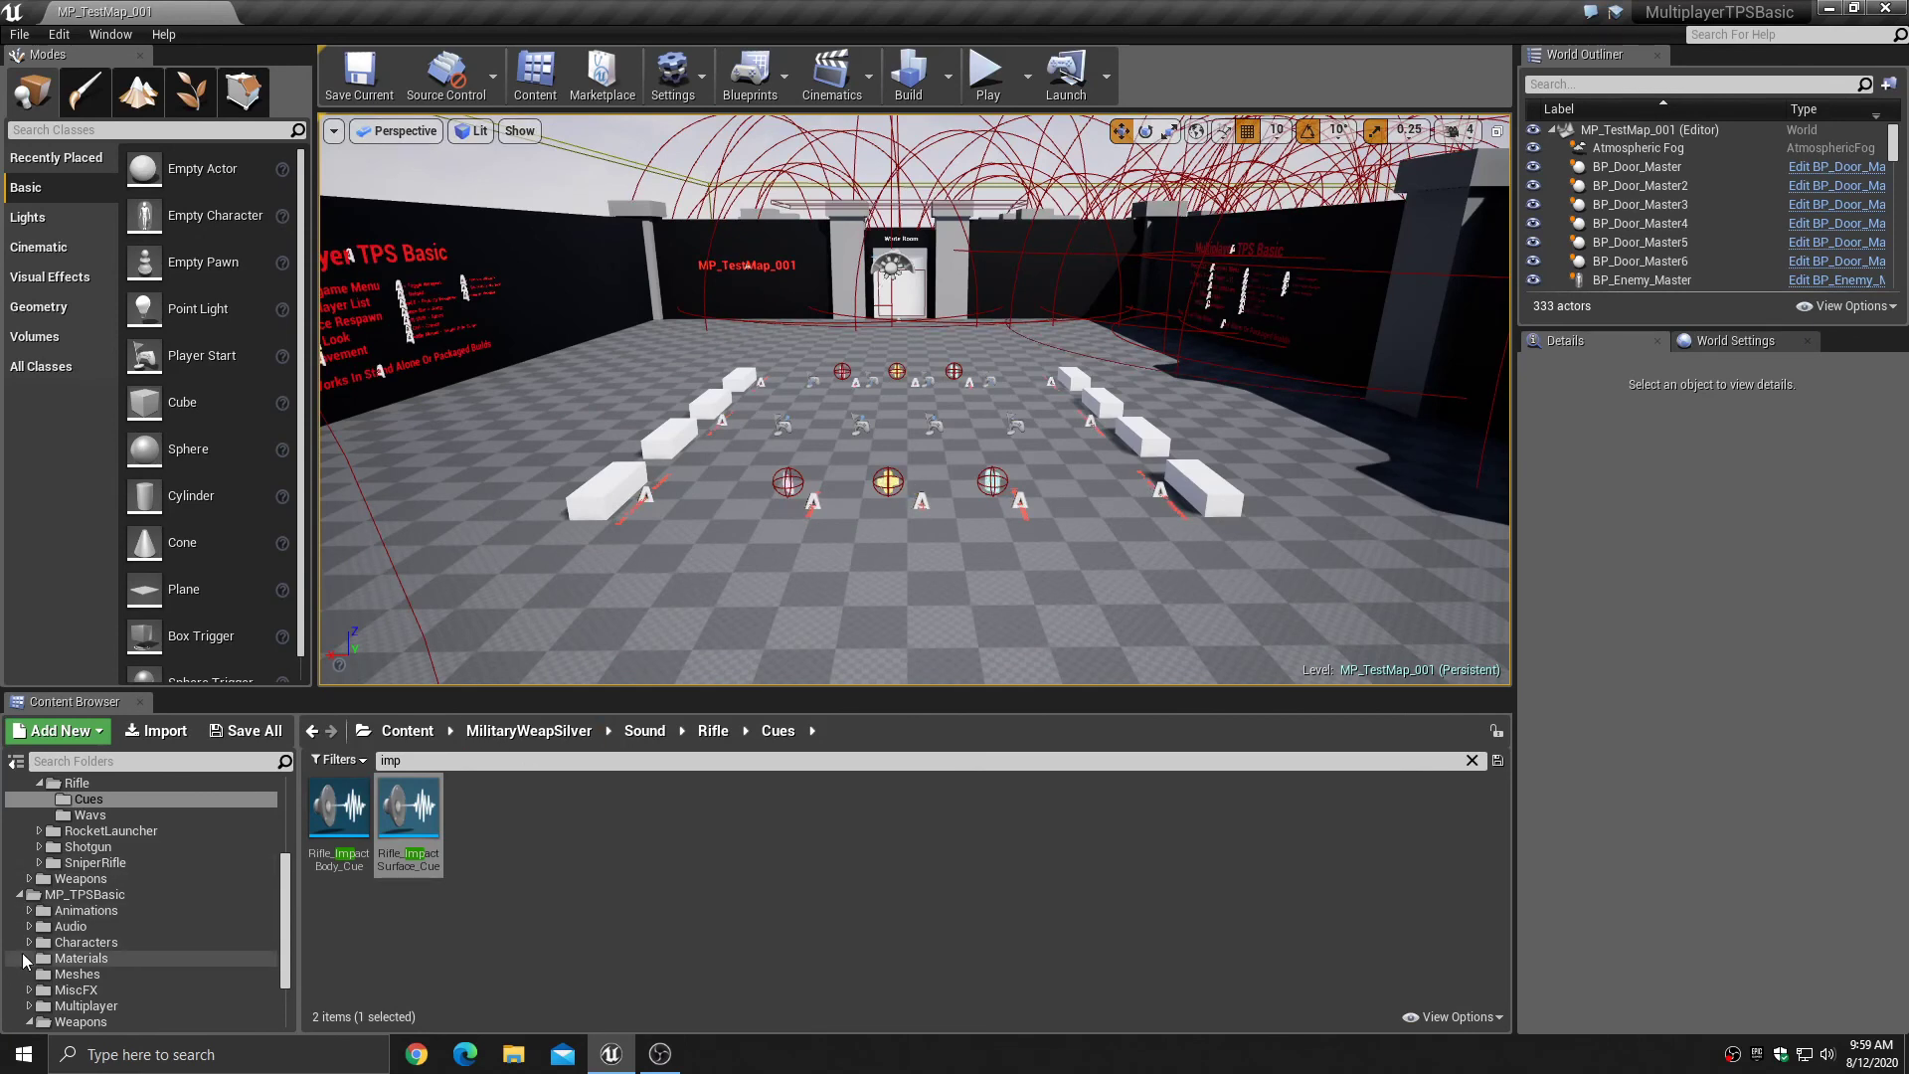
- Collapse the MP_TPSBasic and MilitaryWeapSilver folders, including the Rifle and Sound subfolders, to tidy the content folder tree
{"action": "left_click", "coordinate": [19, 895]}
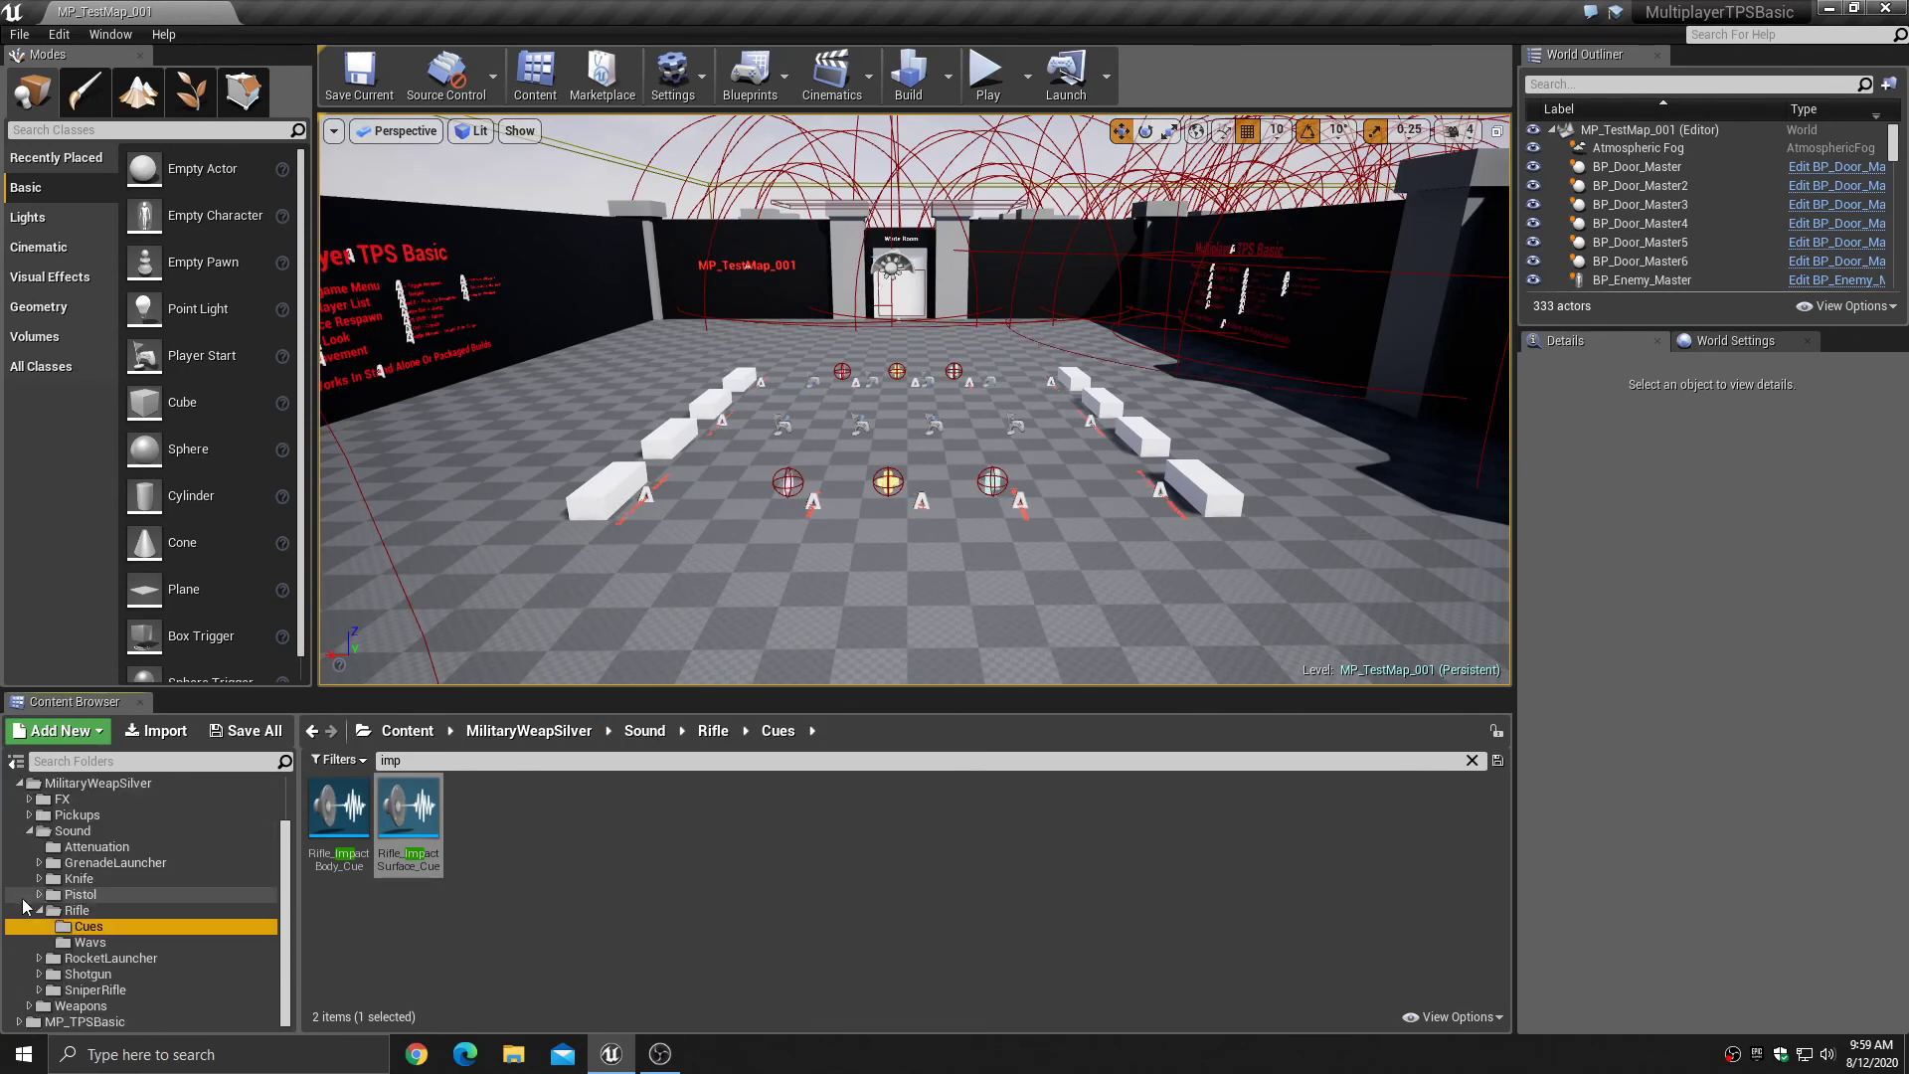
{"action": "left_click", "coordinate": [40, 911]}
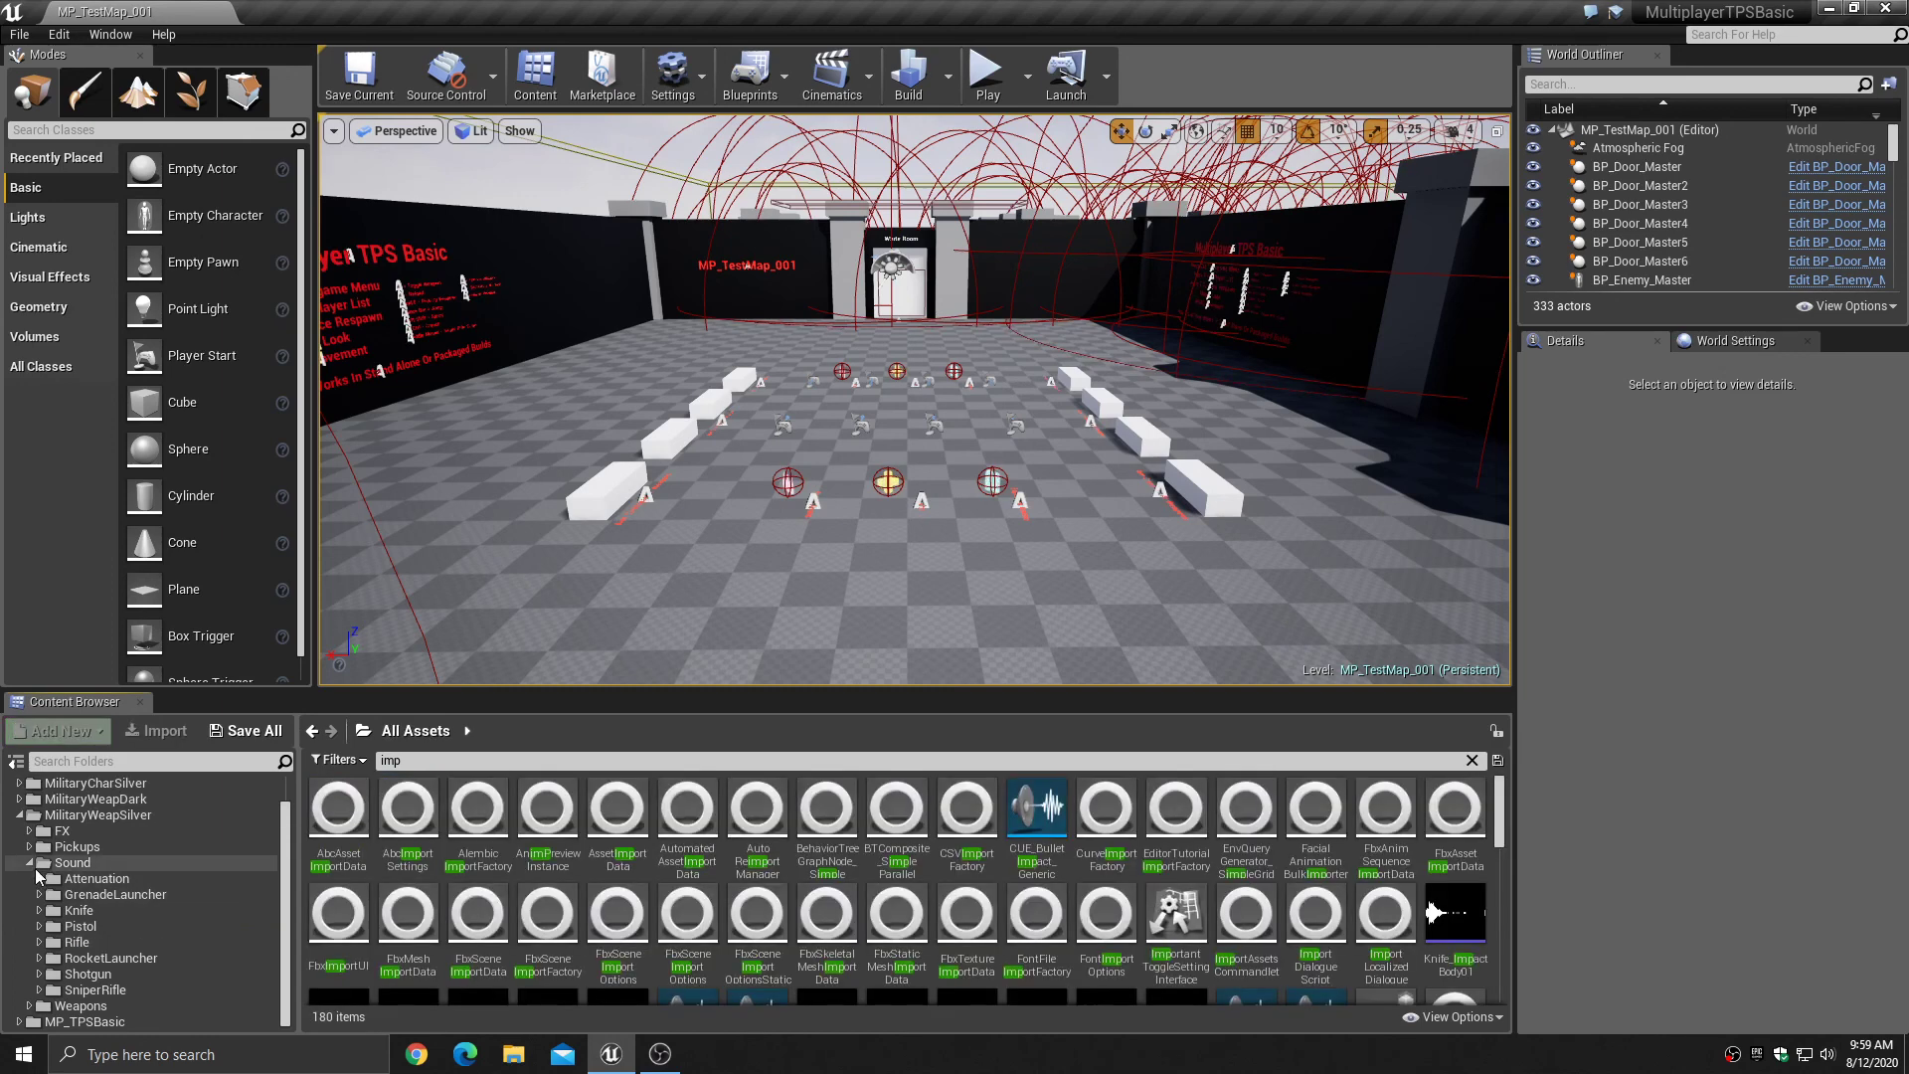
{"action": "left_click", "coordinate": [31, 865]}
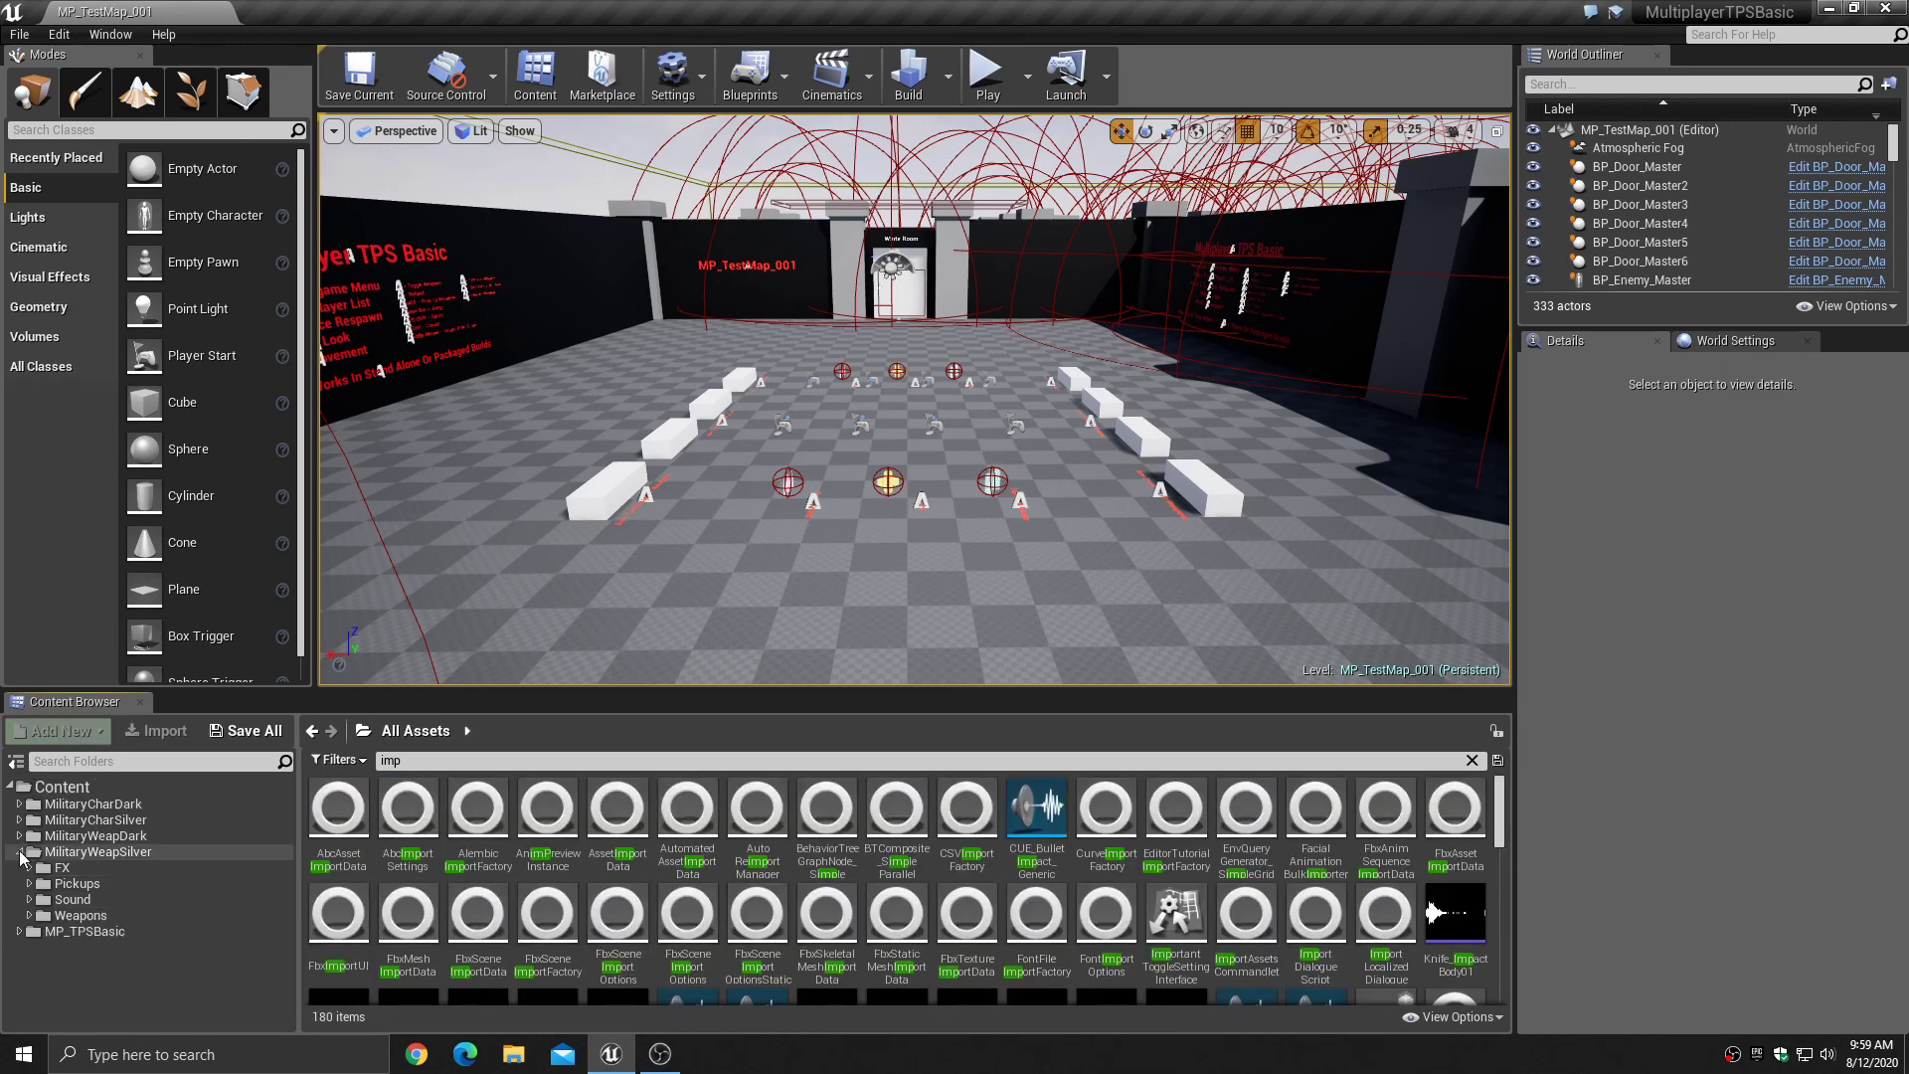
{"action": "left_click", "coordinate": [30, 854]}
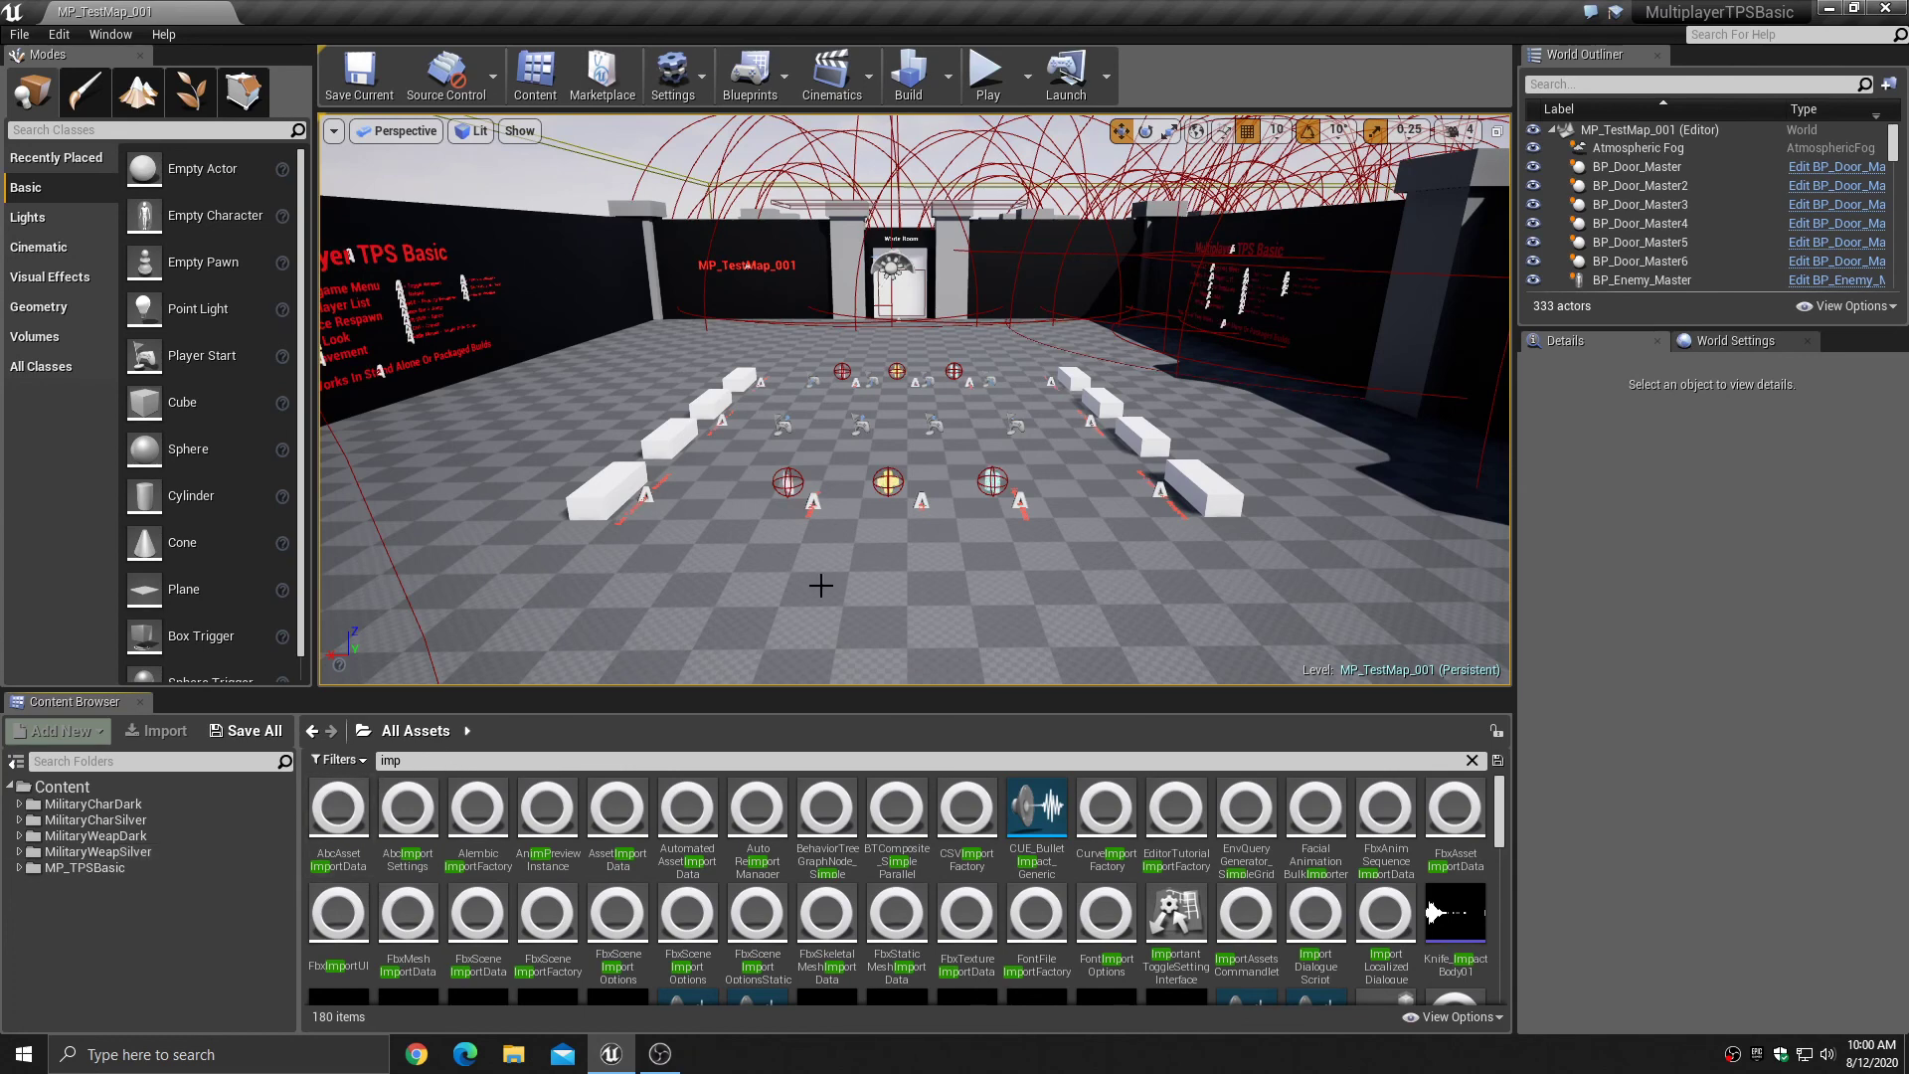
{"action": "left_click_drag", "start_coordinate": [842, 576], "coordinate": [831, 530]}
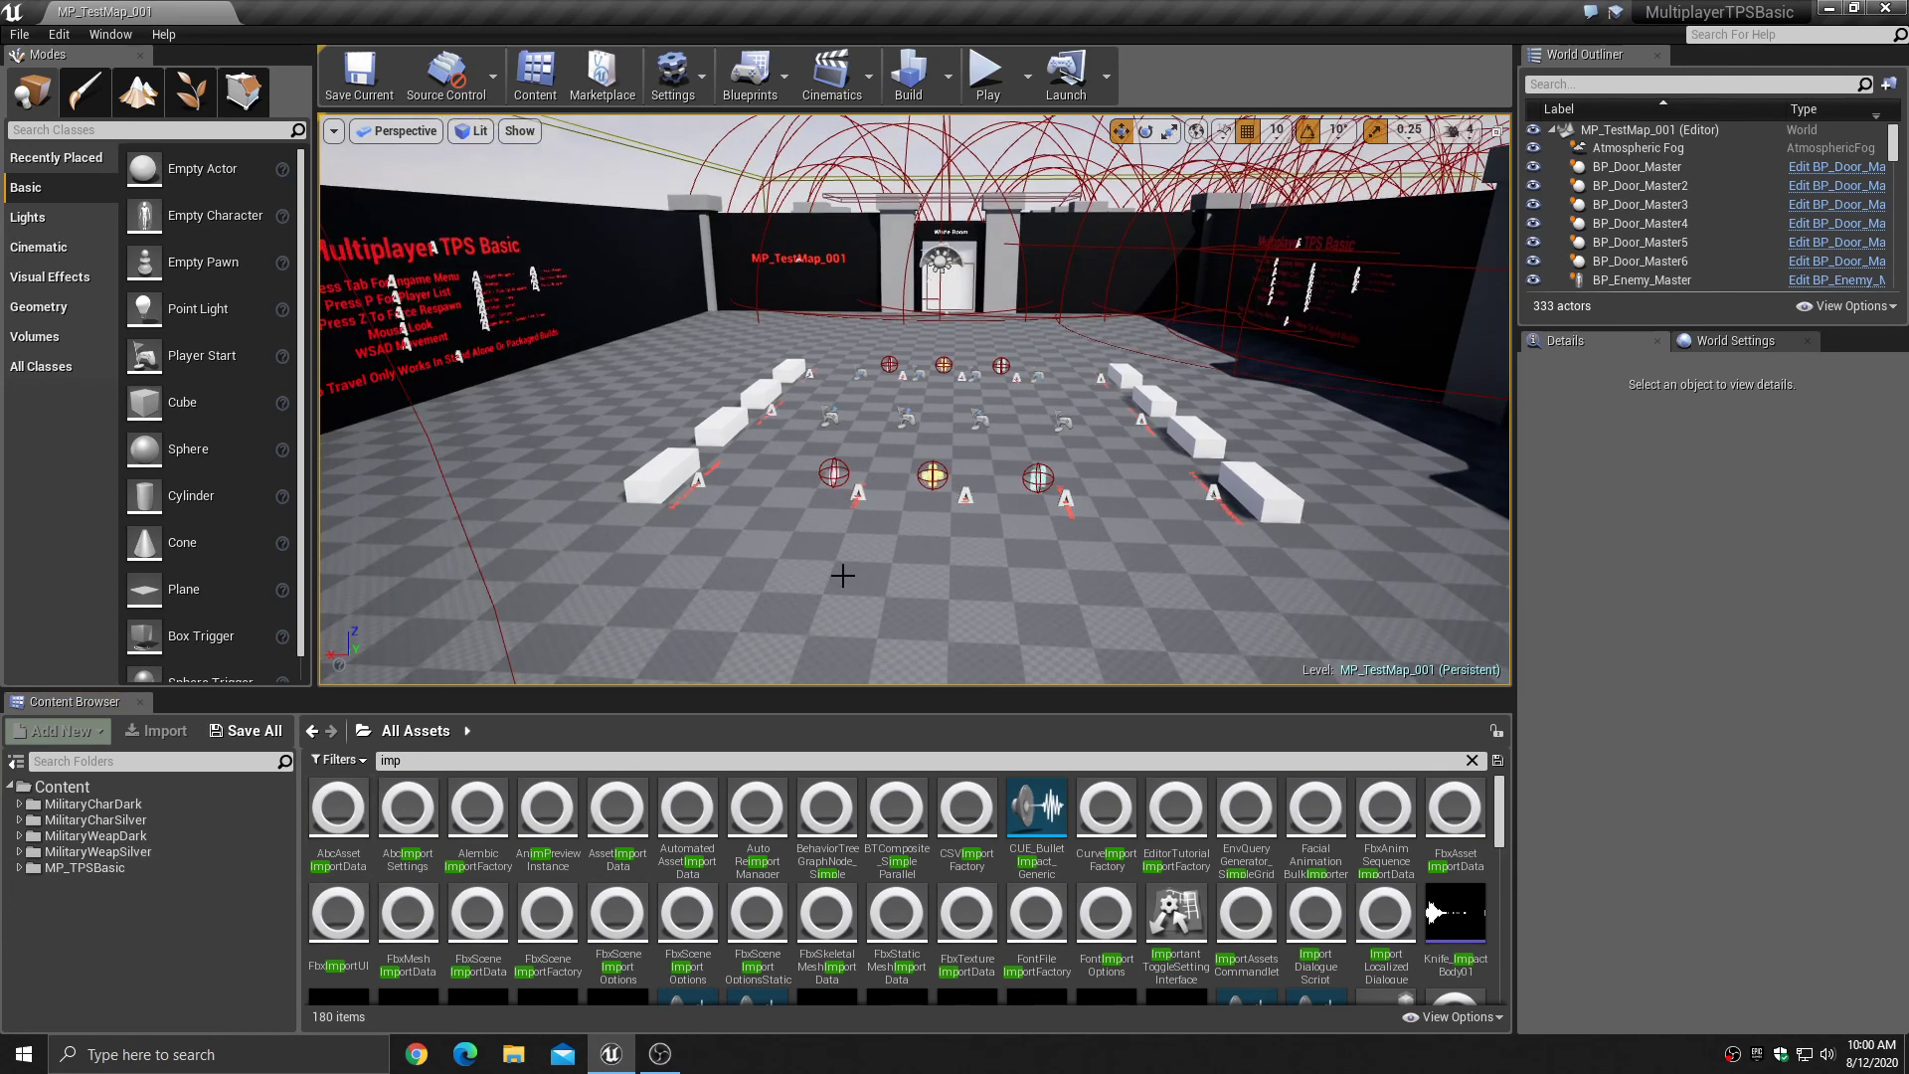